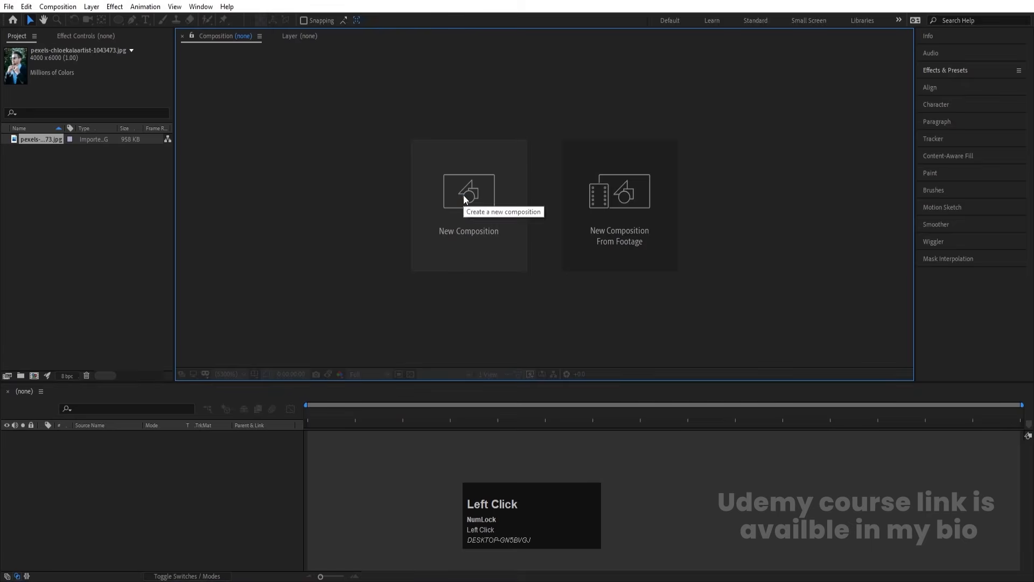
- Create a new composition named "Main Animation" and display its title/action safe guides
click(463, 195)
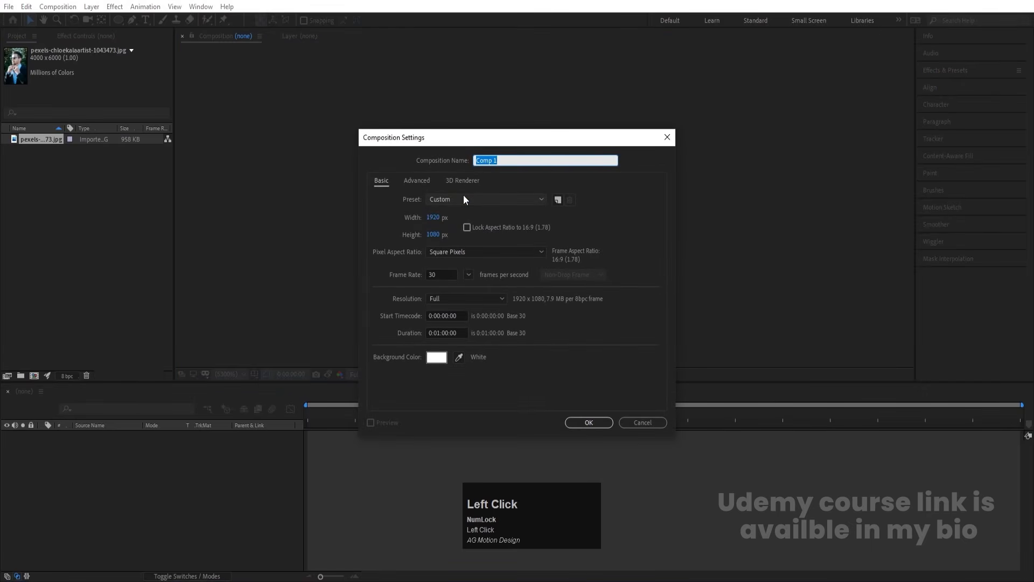
text(Main Anim)
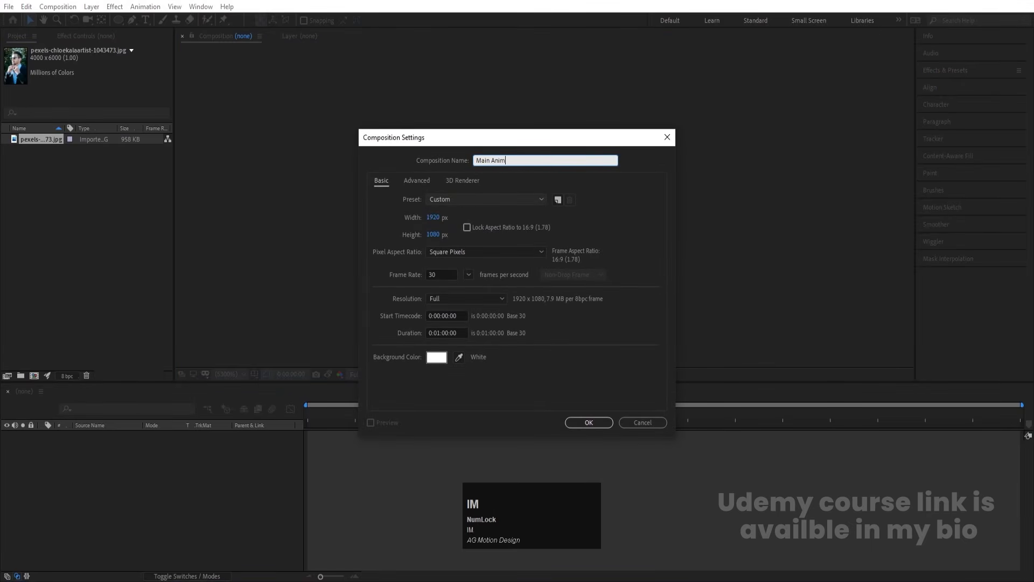
text(ation-)
key(Num_Lock)
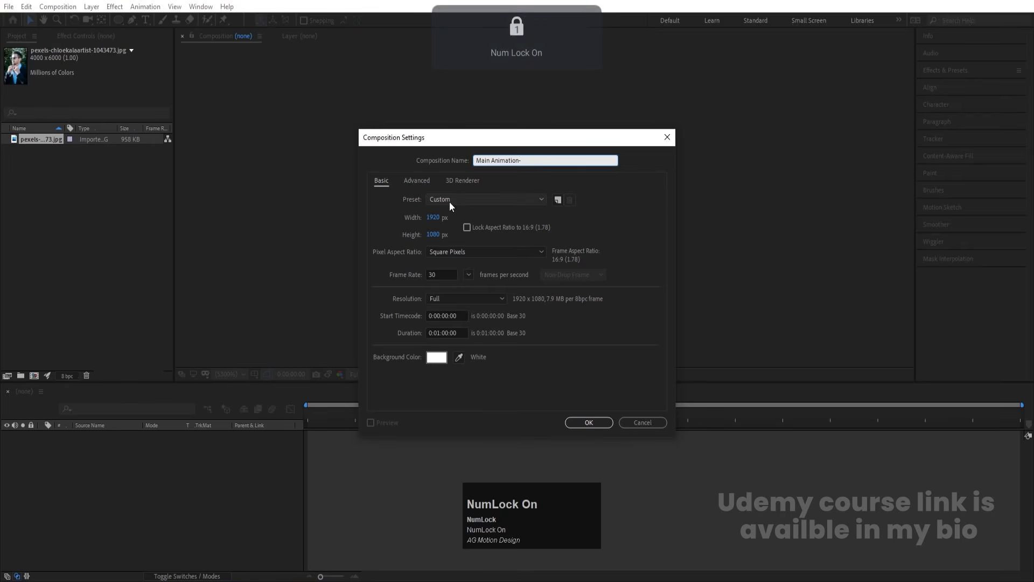
key(BackSpace)
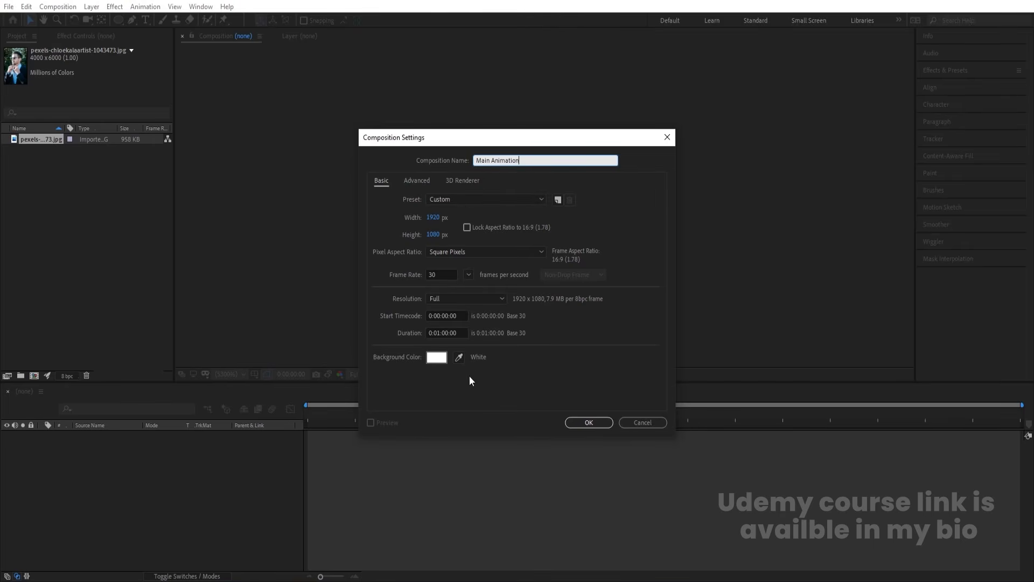
click(575, 424)
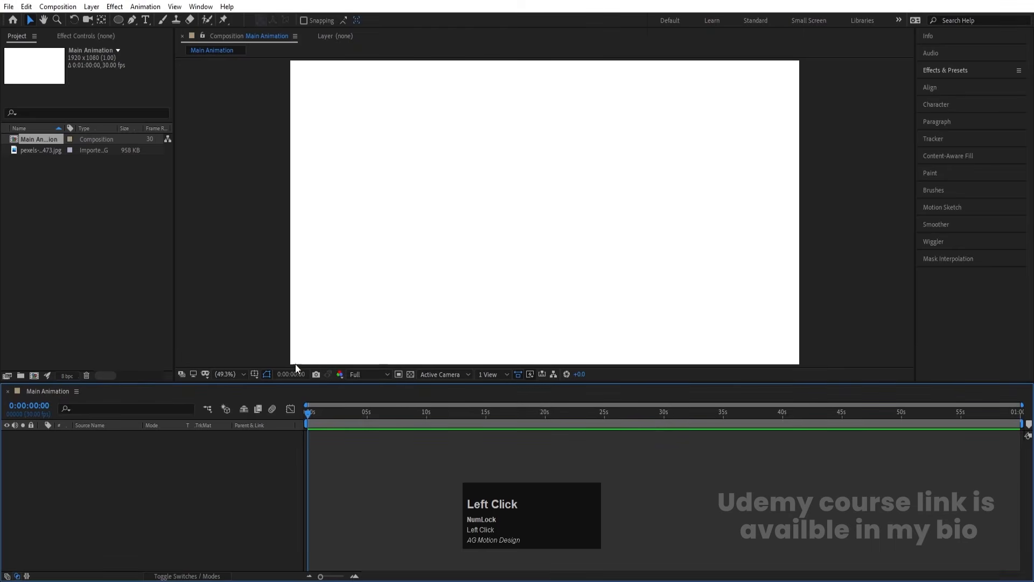
click(253, 374)
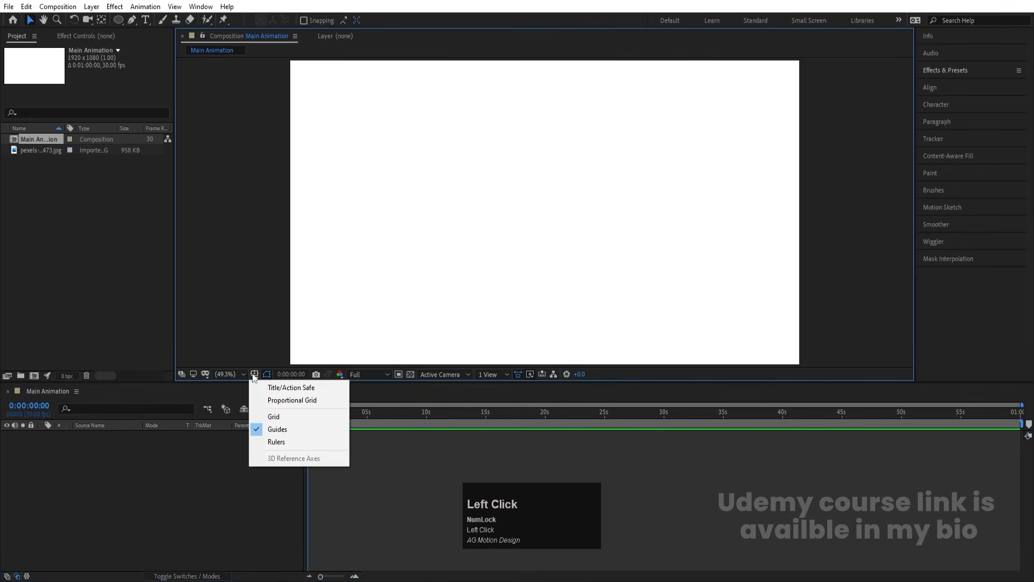
click(282, 388)
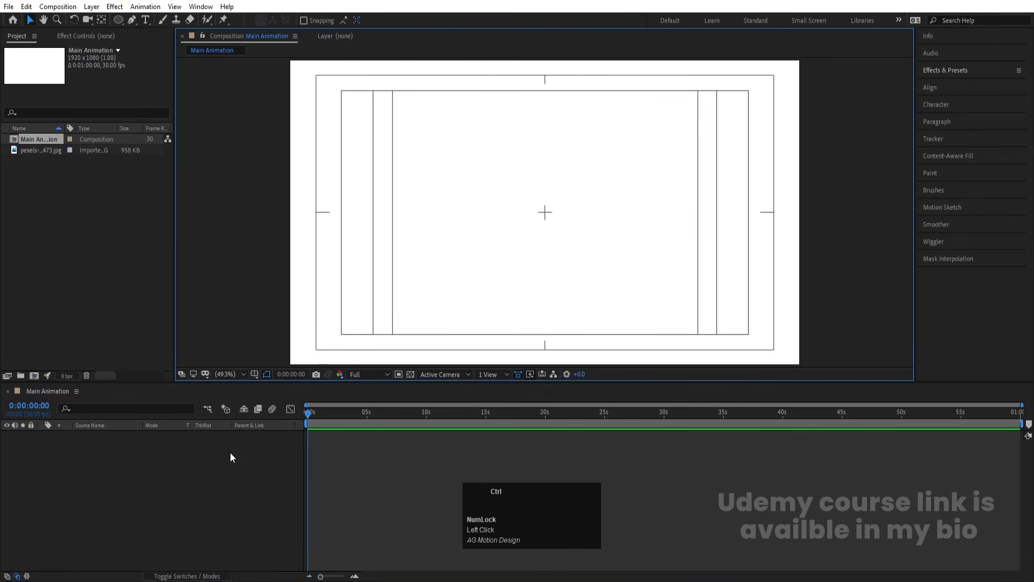
- Create another composition named "Poster" with its width set to 1080 px
key(ctrl+n)
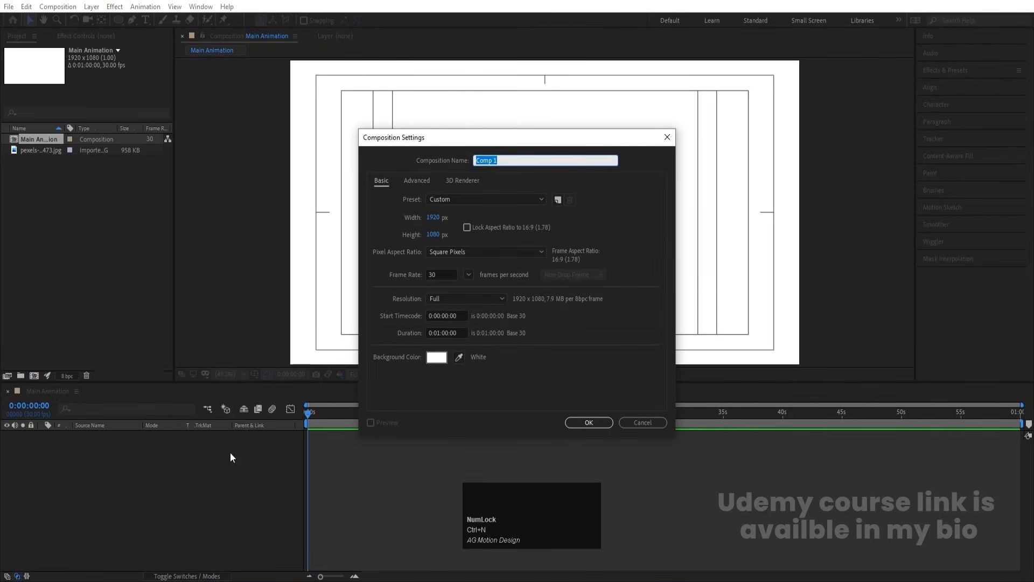
text(Poster)
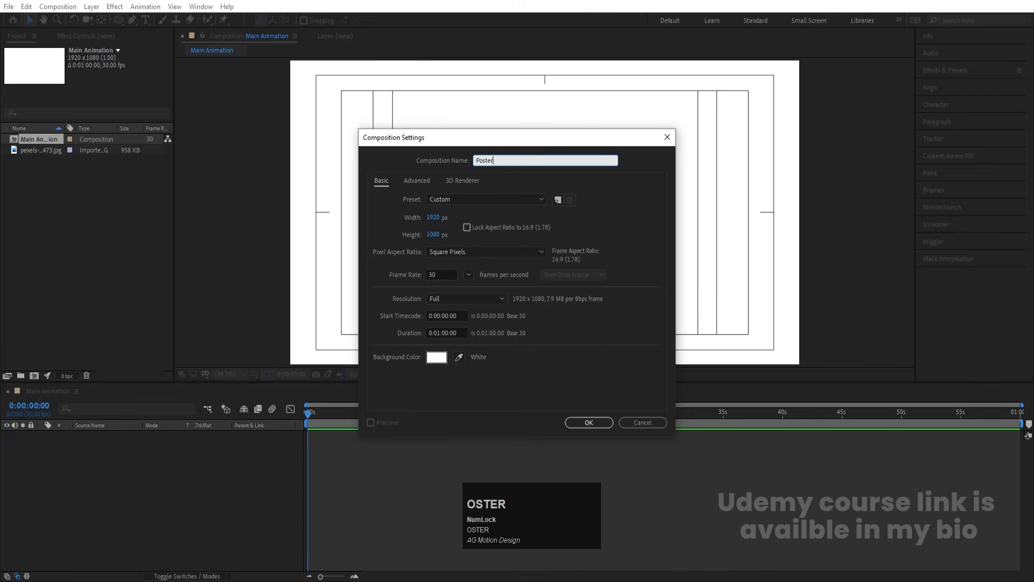
click(449, 225)
text(1080)
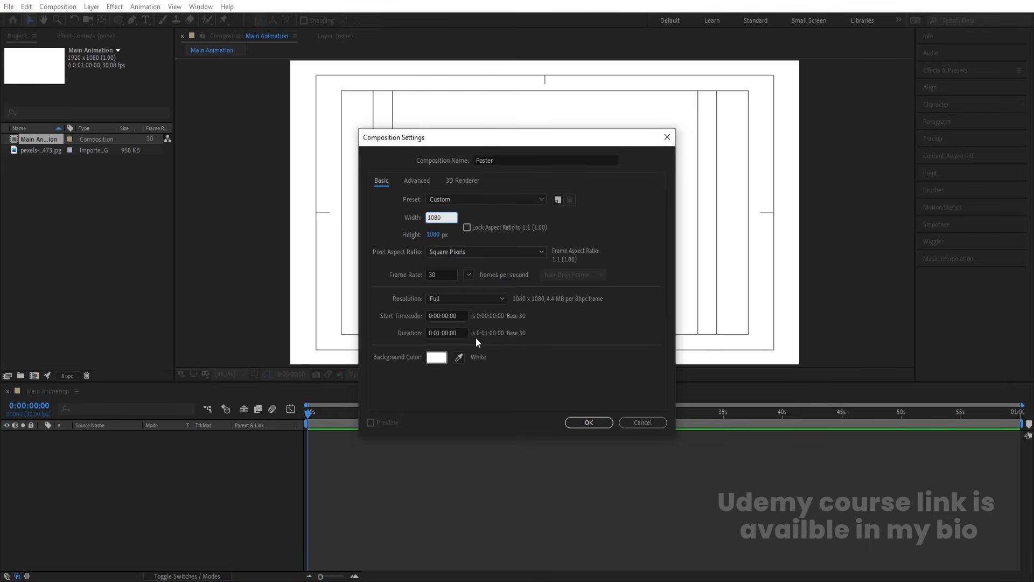
click(571, 422)
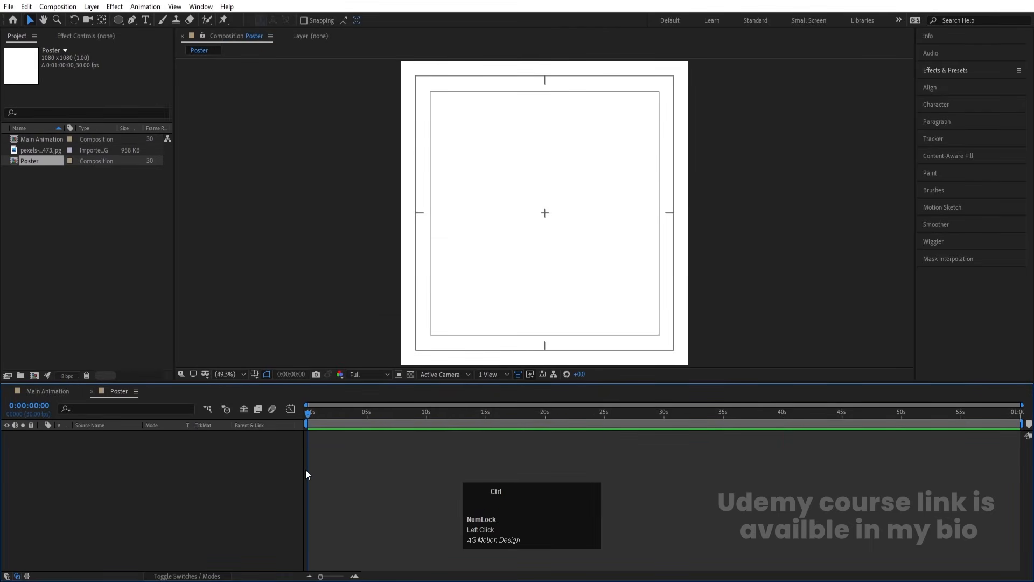
- Add a black (000000) solid to the Poster composition as its background and lock the layer
key(ctrl+y)
click(509, 360)
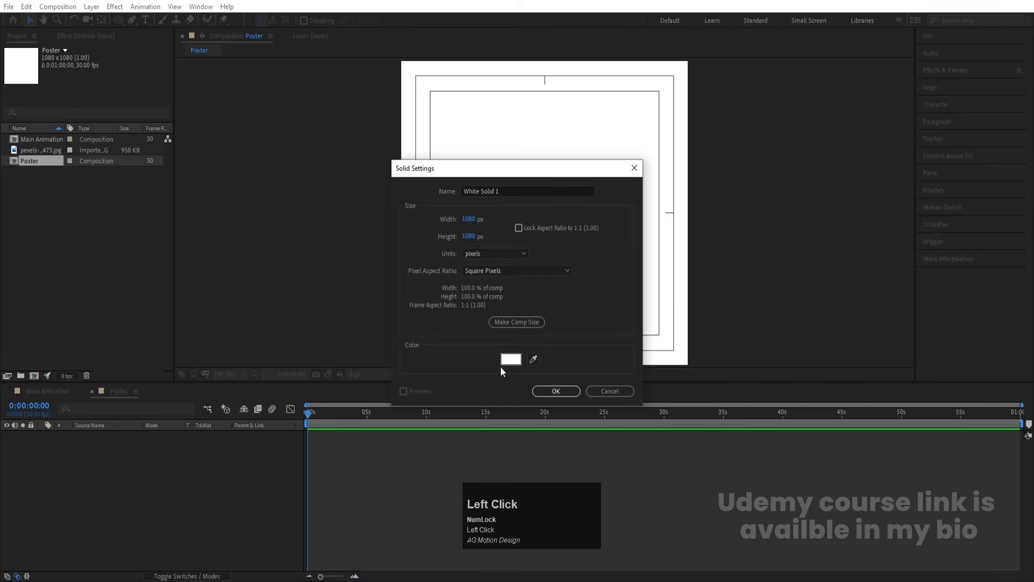
text(000000)
key(Return)
key(Return)
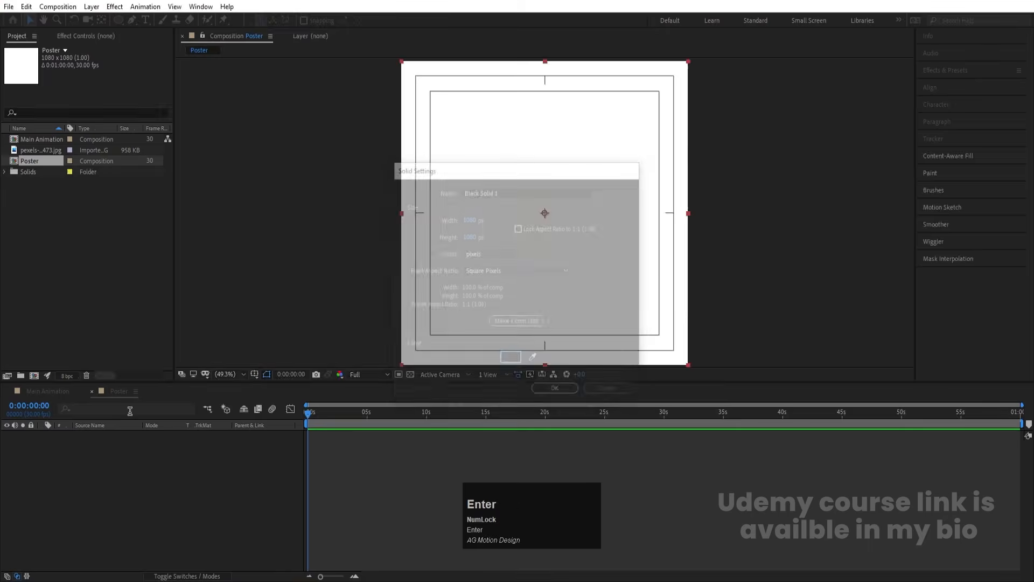
click(30, 435)
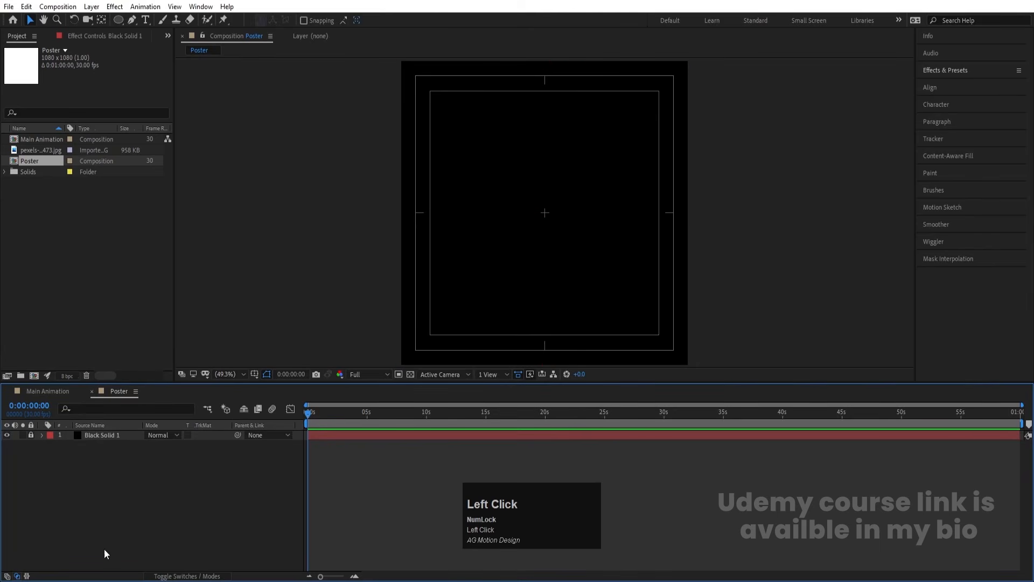
- Draw a circle with no stroke and a dark grey 181818 fill around the centre of the Poster composition
click(119, 20)
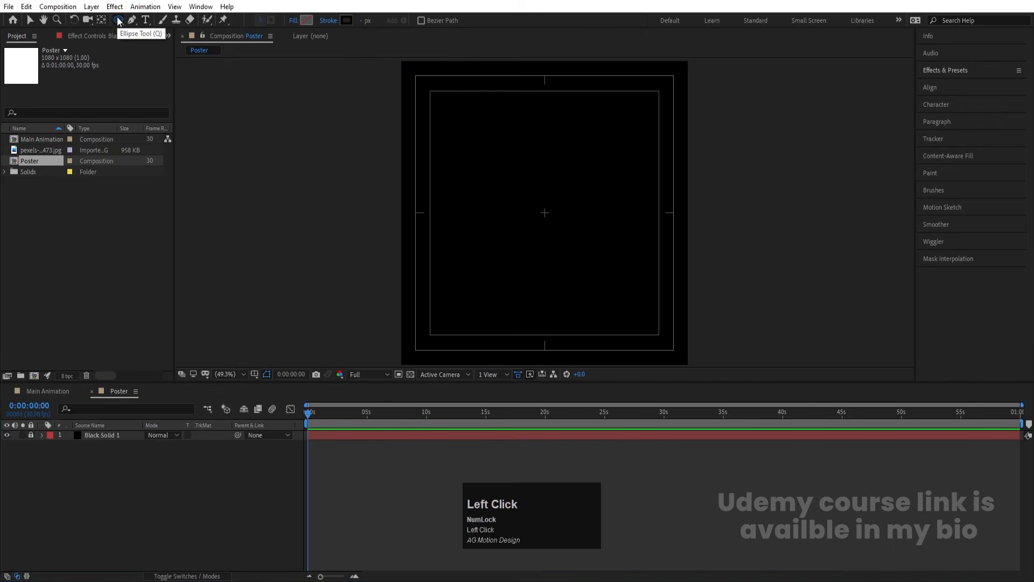
click(328, 22)
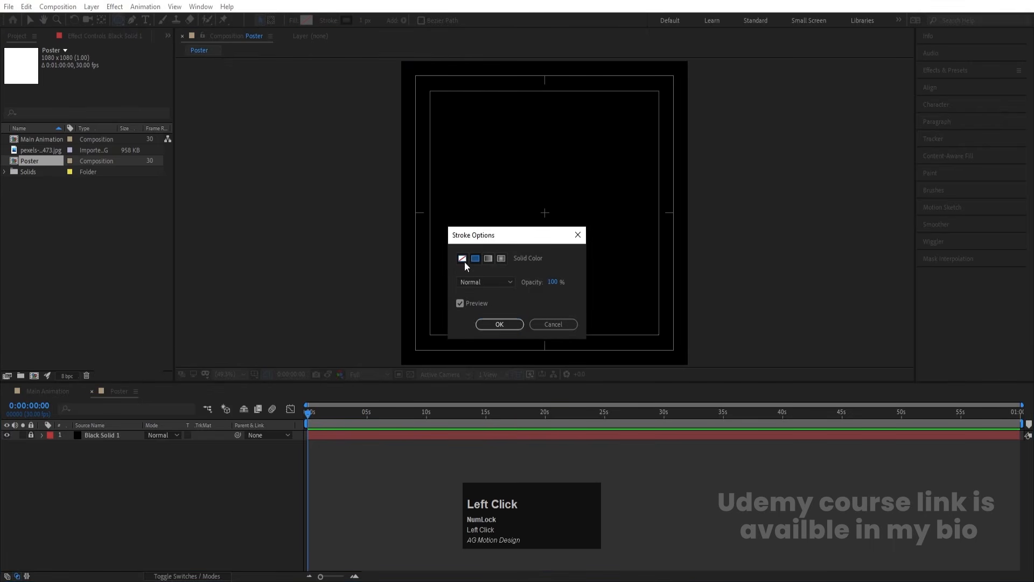
click(464, 261)
click(494, 324)
click(306, 21)
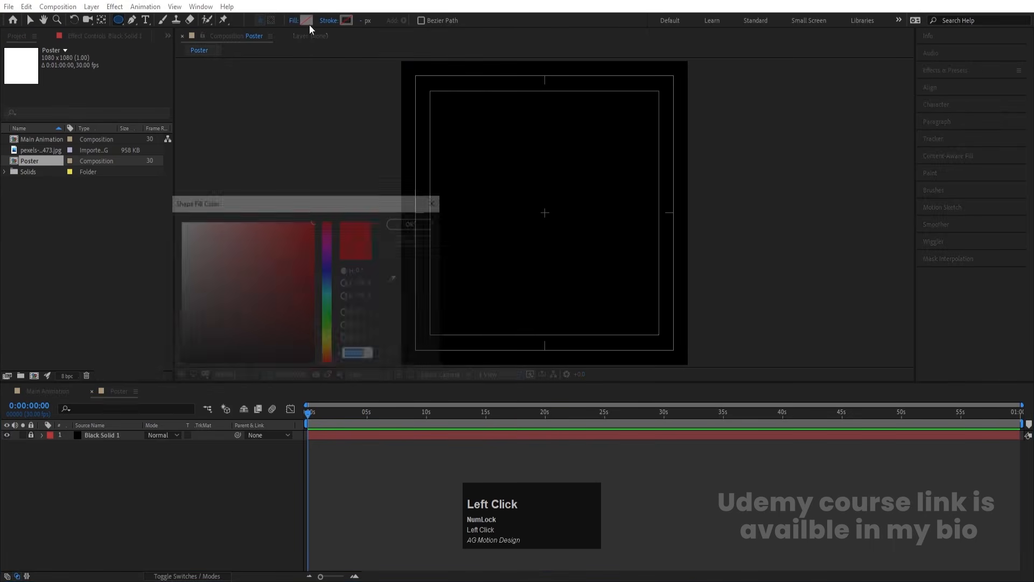
drag(196, 337, 168, 349)
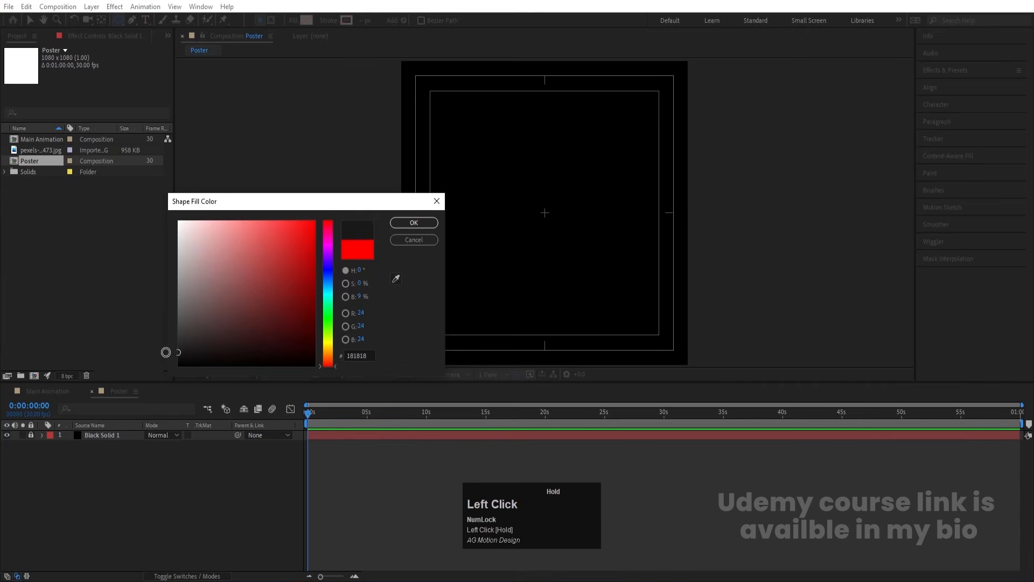
key(Return)
drag(489, 156, 600, 273)
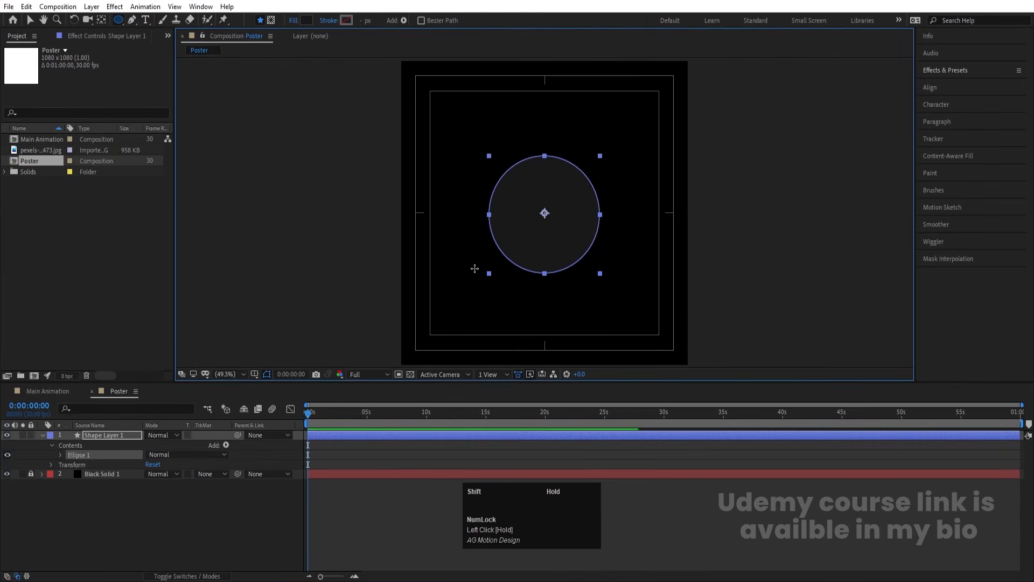
click(105, 490)
- Centre the circle layer's anchor point and align the layer horizontally and vertically to the composition's centre
click(99, 434)
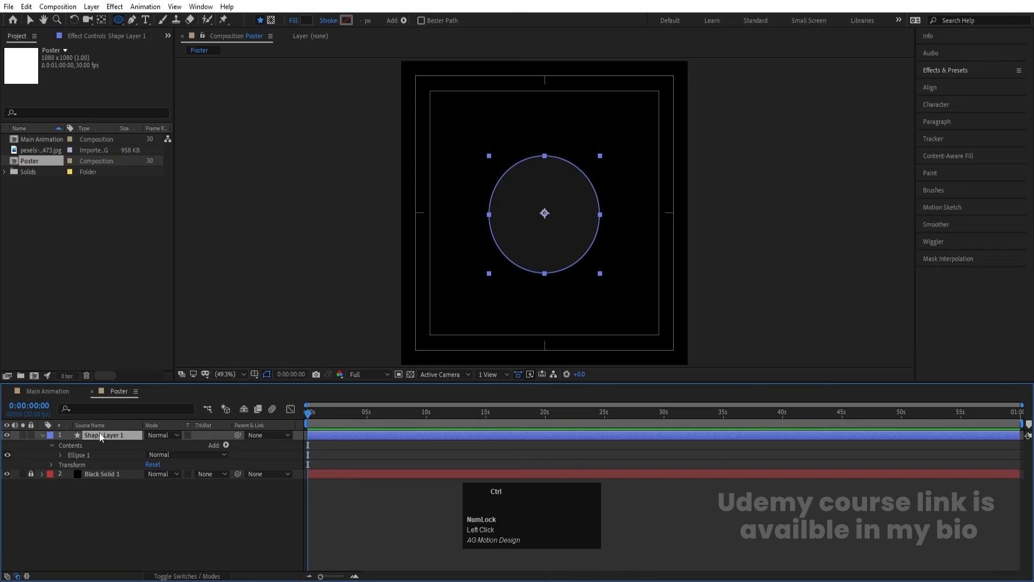
key(ctrl+alt+Home)
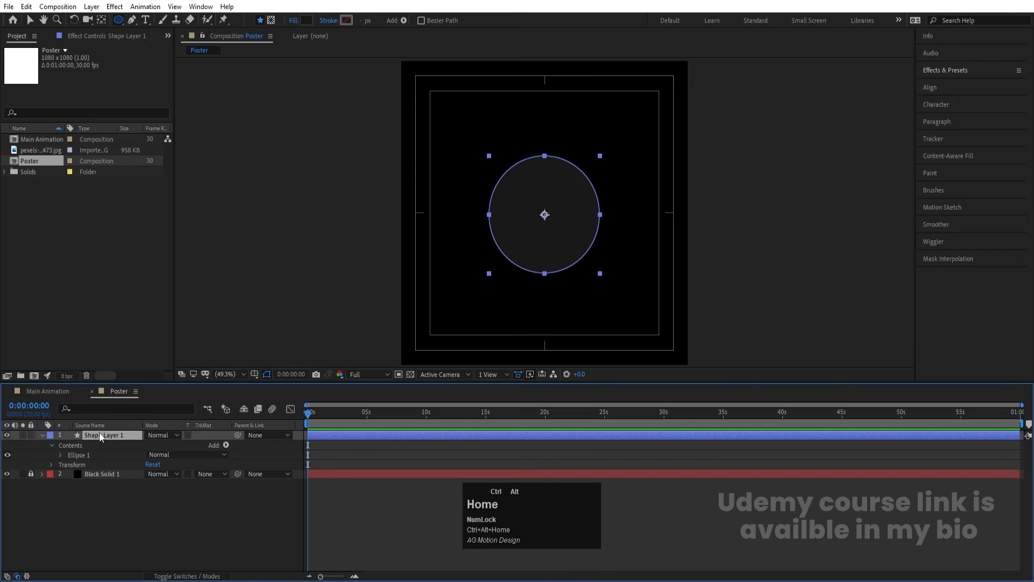
click(941, 91)
click(945, 116)
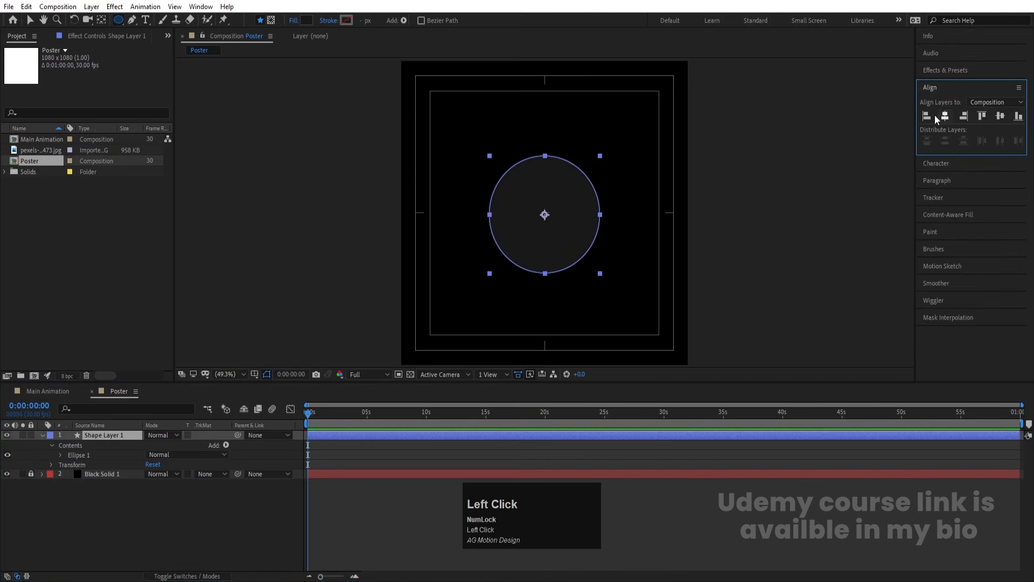
click(1003, 115)
click(42, 434)
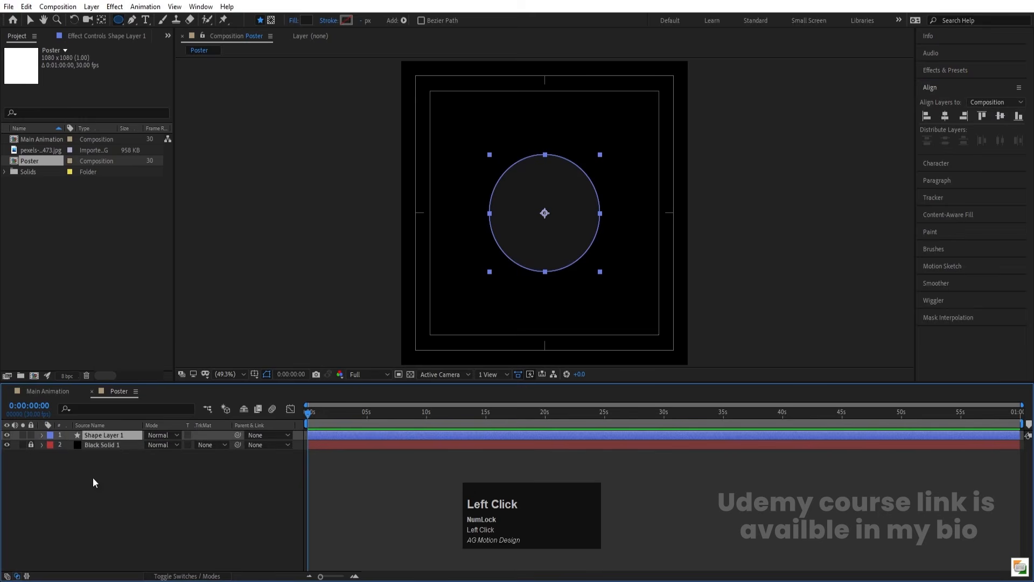
click(93, 477)
- Duplicate the circle layer and scale the lower copy, Shape Layer 1, to 140%
click(103, 437)
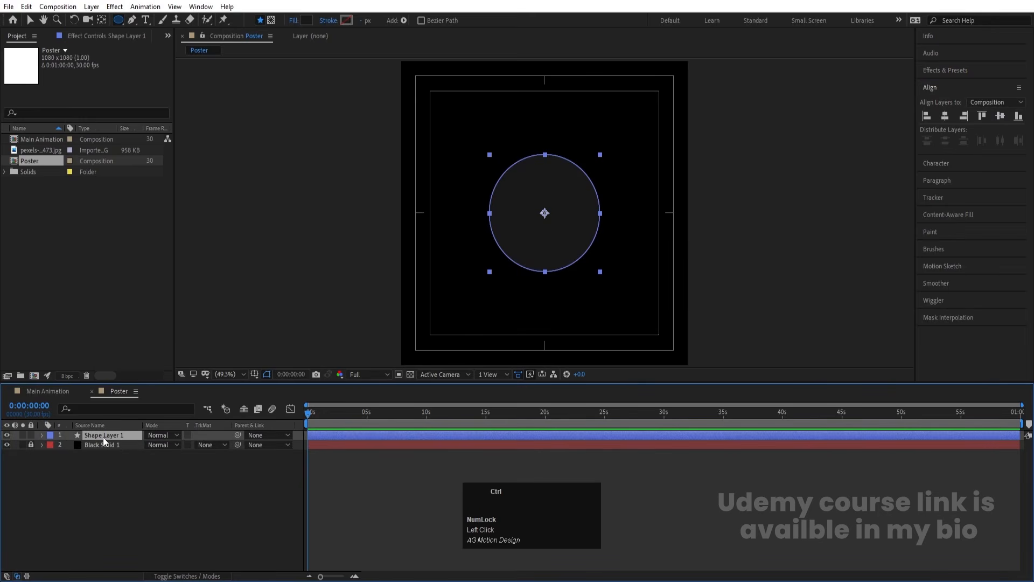
key(ctrl+d)
click(89, 445)
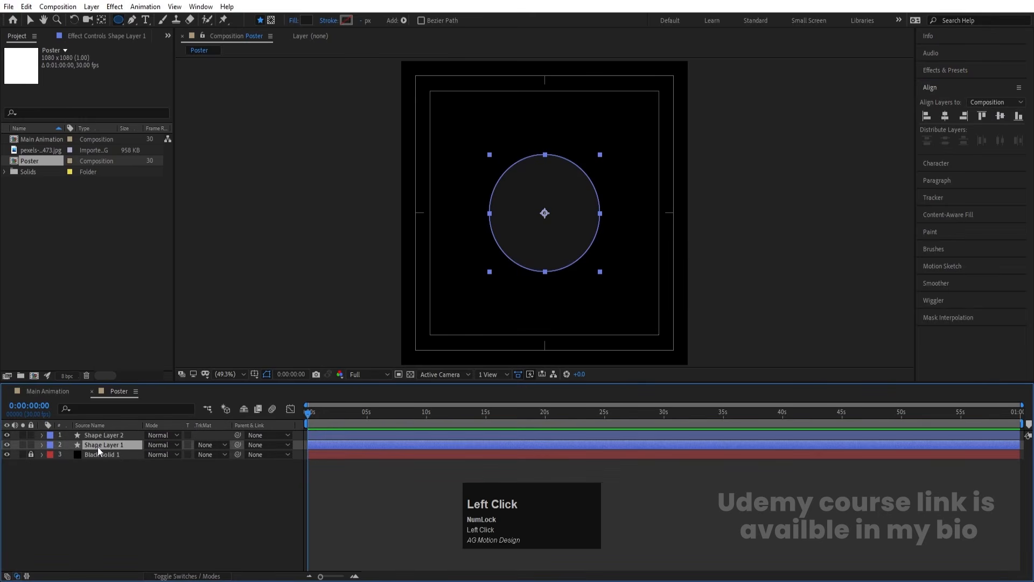
key(s)
drag(157, 459, 173, 451)
click(163, 455)
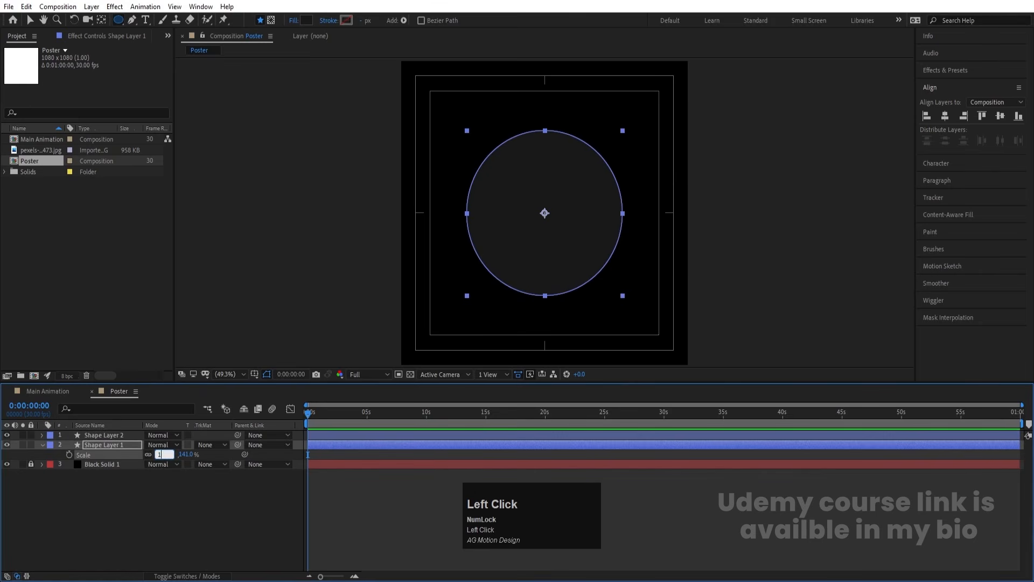
text(140)
key(Return)
click(140, 493)
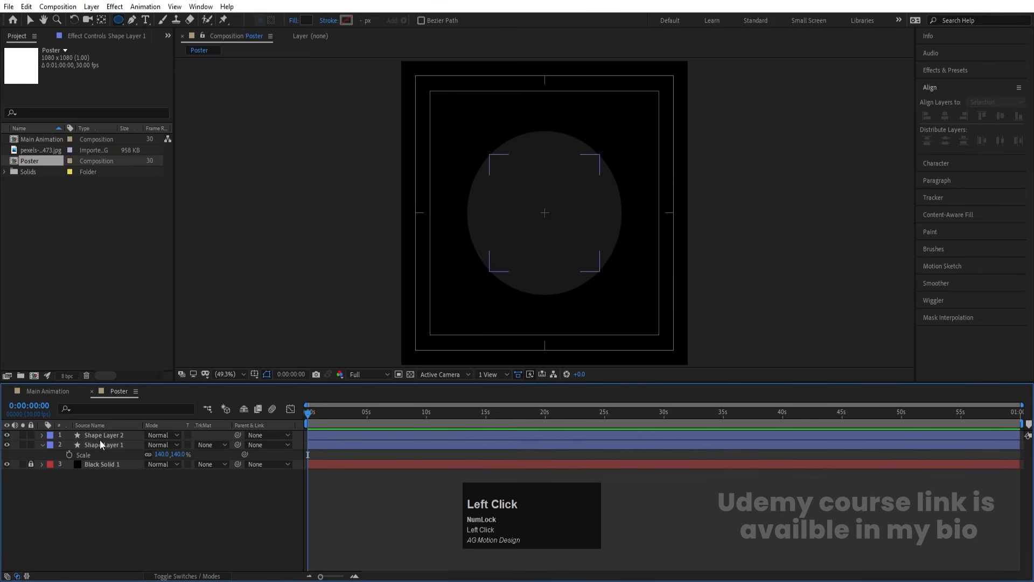
- Apply the Drop Shadow effect to the smaller circle, Shape Layer 2
click(98, 437)
click(953, 77)
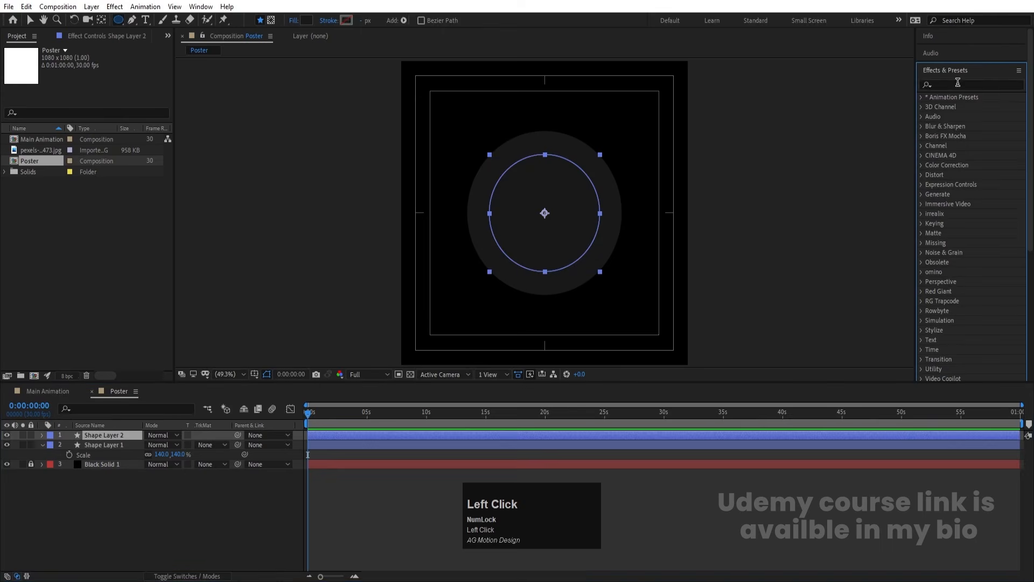
click(959, 85)
text(drop)
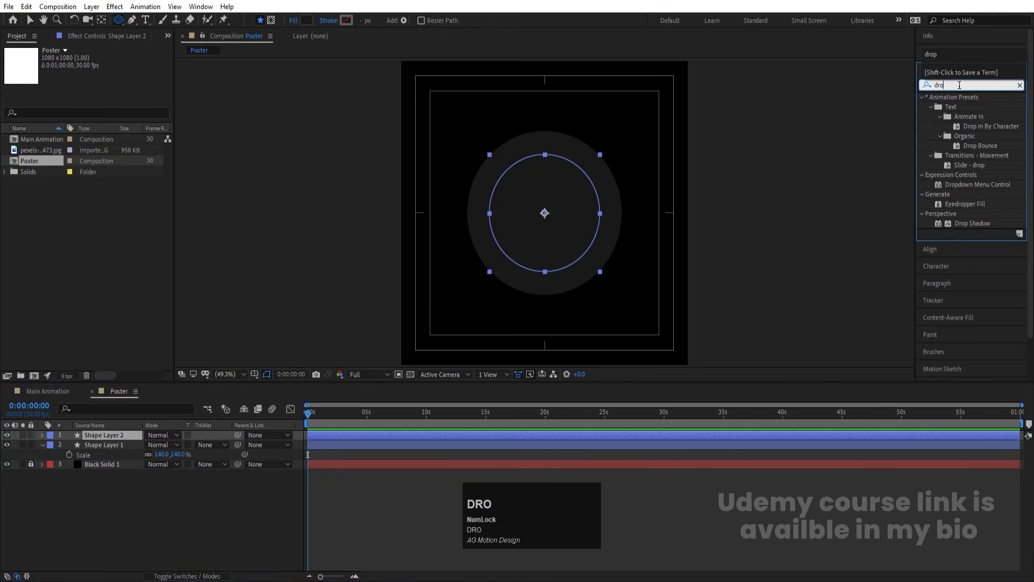
double_click(971, 224)
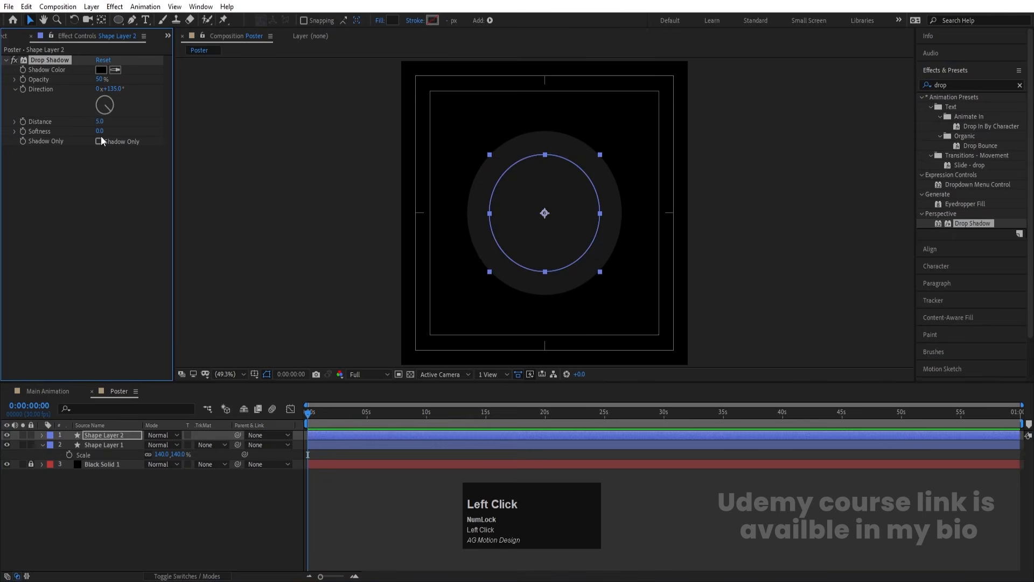
- Set the drop shadow's softness to 200 and its distance to 0
click(102, 132)
text(20)
key(Return)
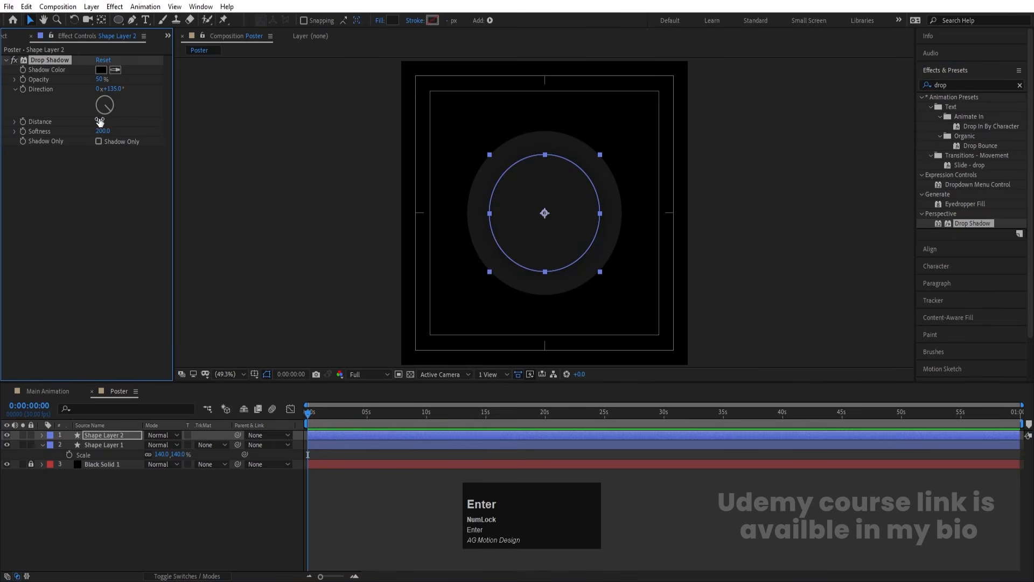
click(100, 121)
text(0)
key(Return)
- Set the drop shadow's softness to 100 and its opacity to 100%
click(103, 131)
text(100)
key(Return)
click(189, 514)
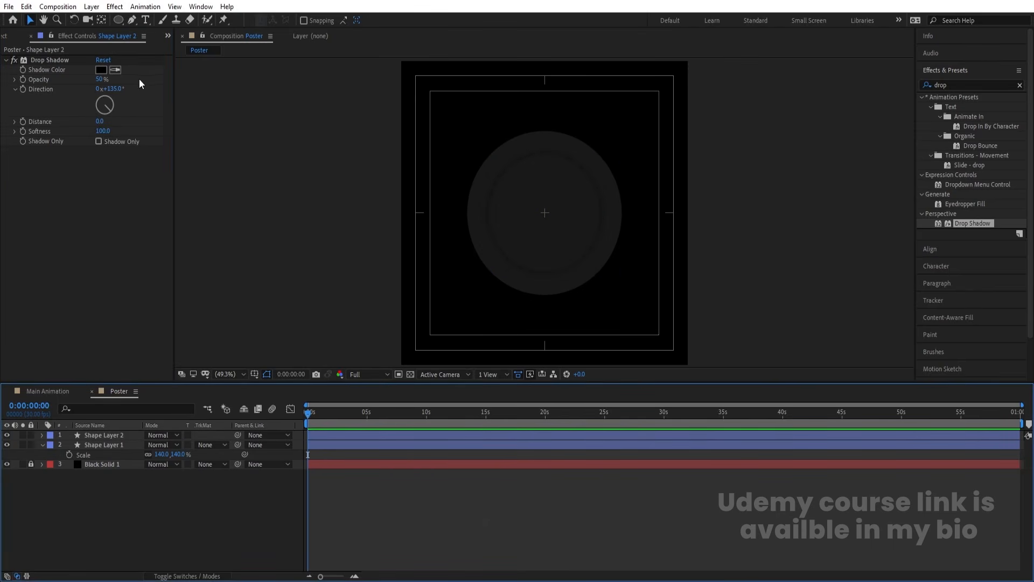
drag(100, 79, 420, 82)
click(197, 498)
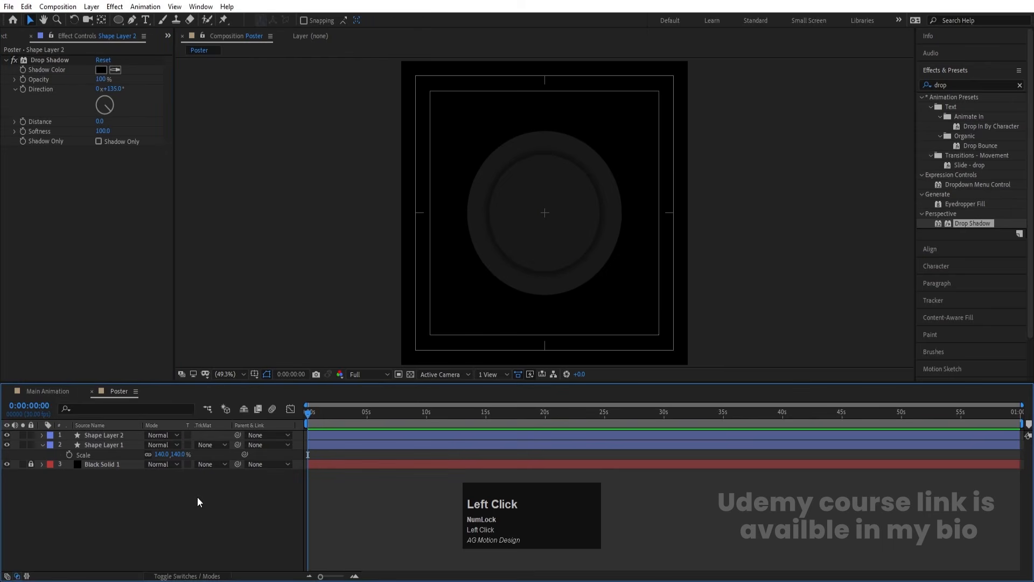
- Copy the Drop Shadow effect from the small circle onto the larger circle, Shape Layer 1
click(40, 60)
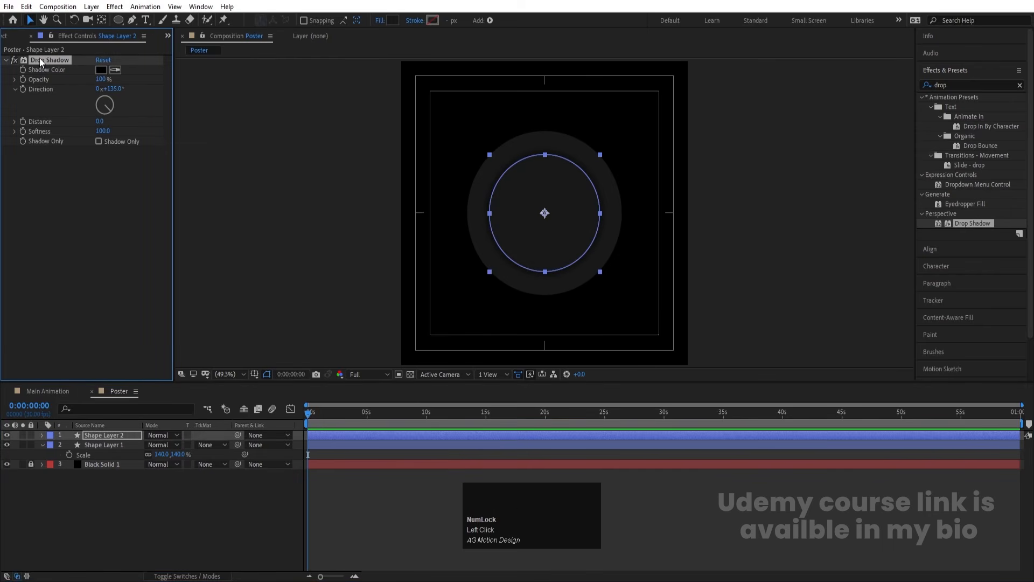
key(ctrl+c)
click(133, 440)
key(ctrl+v)
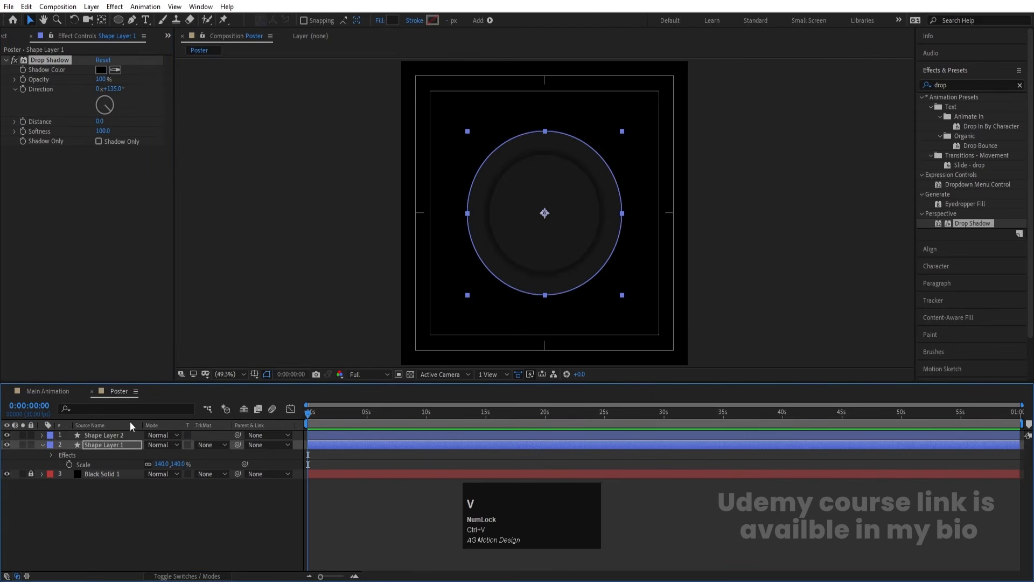
- Scale both circles up together, bringing Shape Layer 2 to 144% and Shape Layer 1 to 184%
click(102, 447)
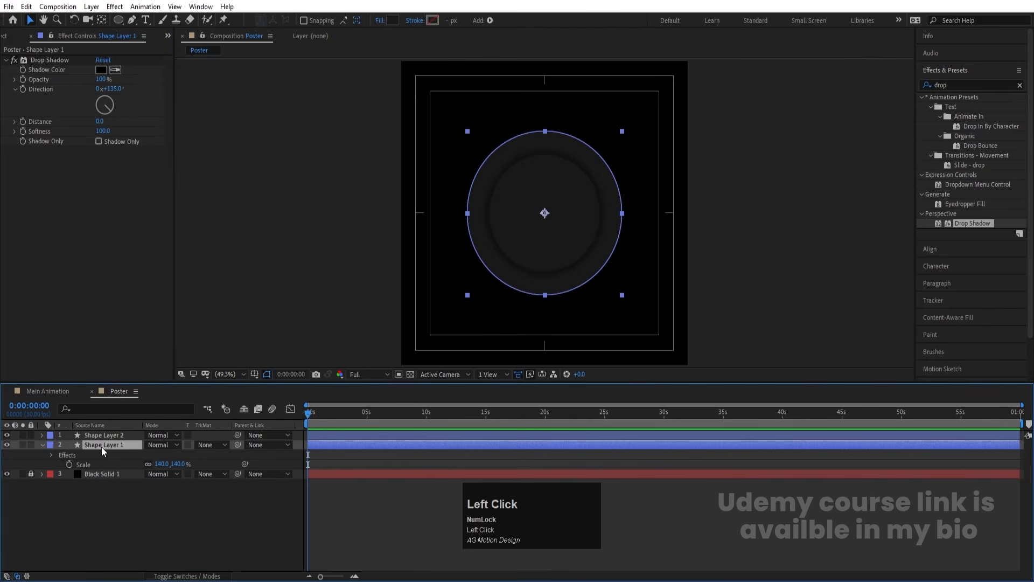
key(ctrl)
ctrl+click(98, 435)
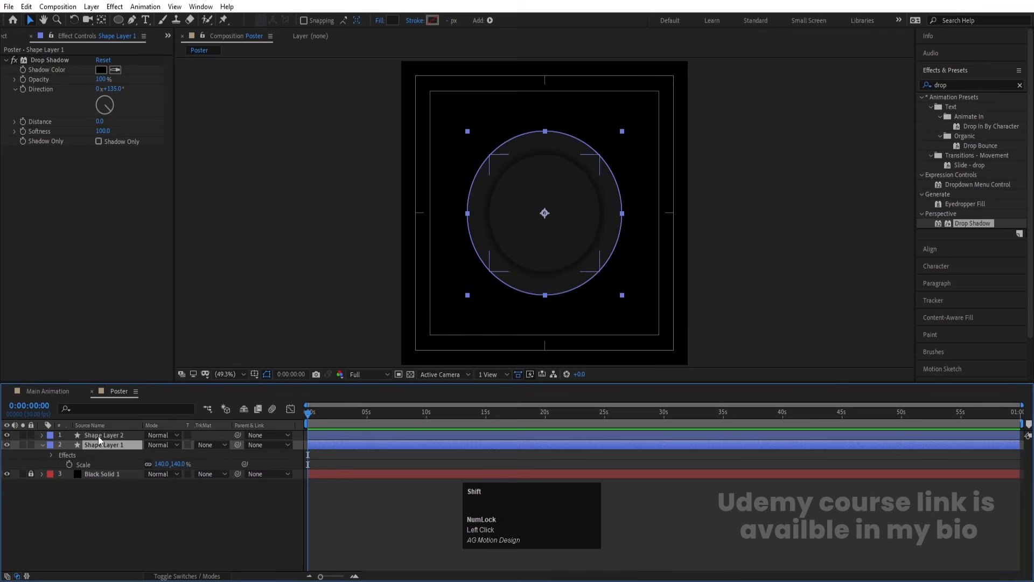
key(s)
key(s)
drag(163, 445, 187, 447)
click(108, 498)
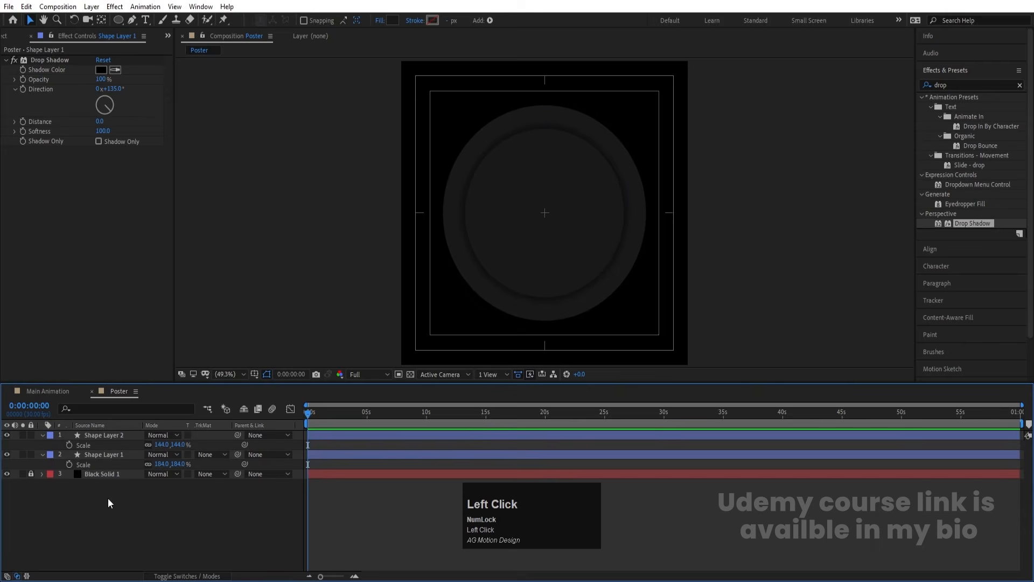
- Duplicate the larger circle and set the scale of the original, Shape Layer 1, to 224% as a third outer ring
click(96, 459)
key(ctrl+d)
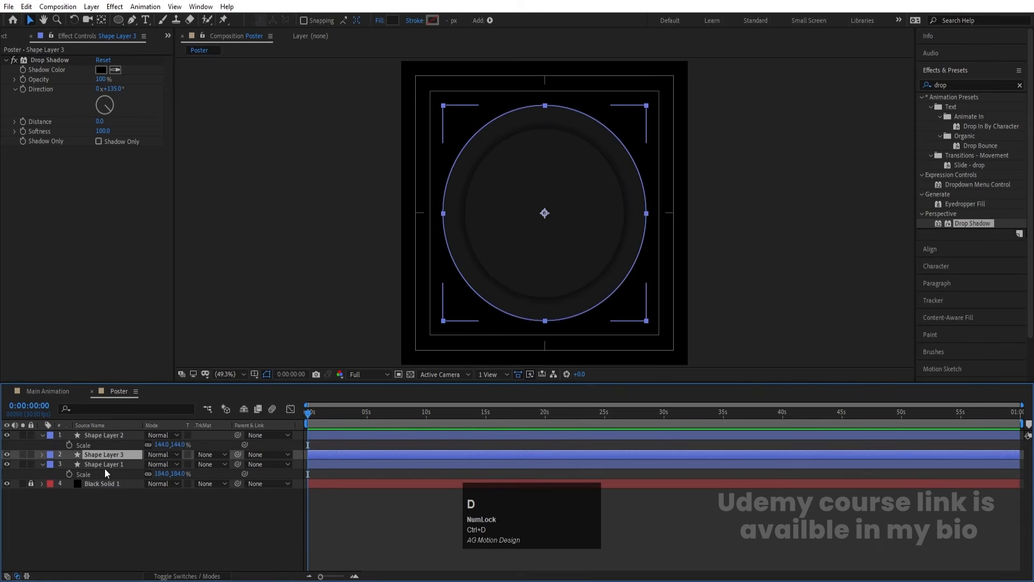
click(102, 464)
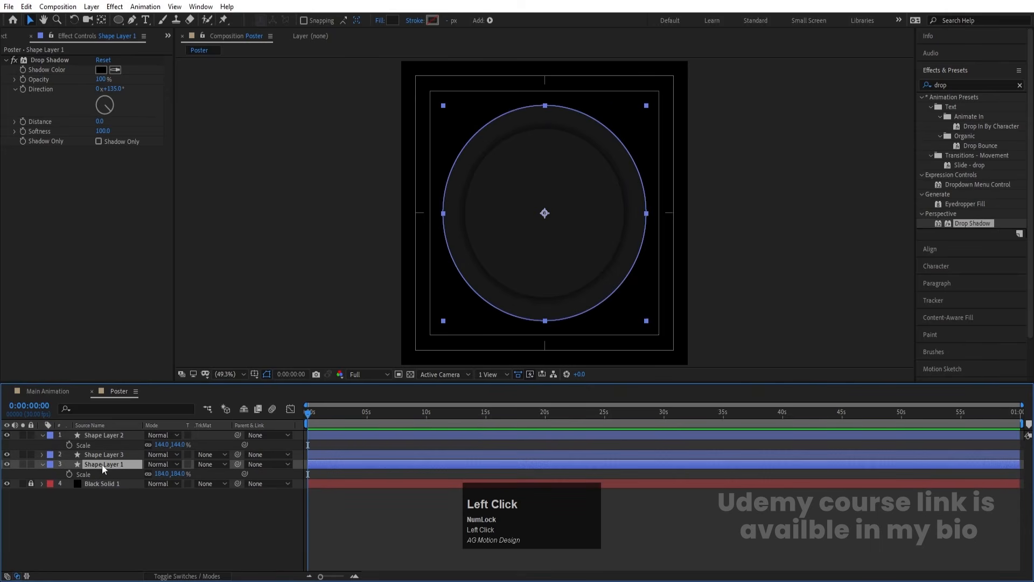
click(163, 473)
key(Right)
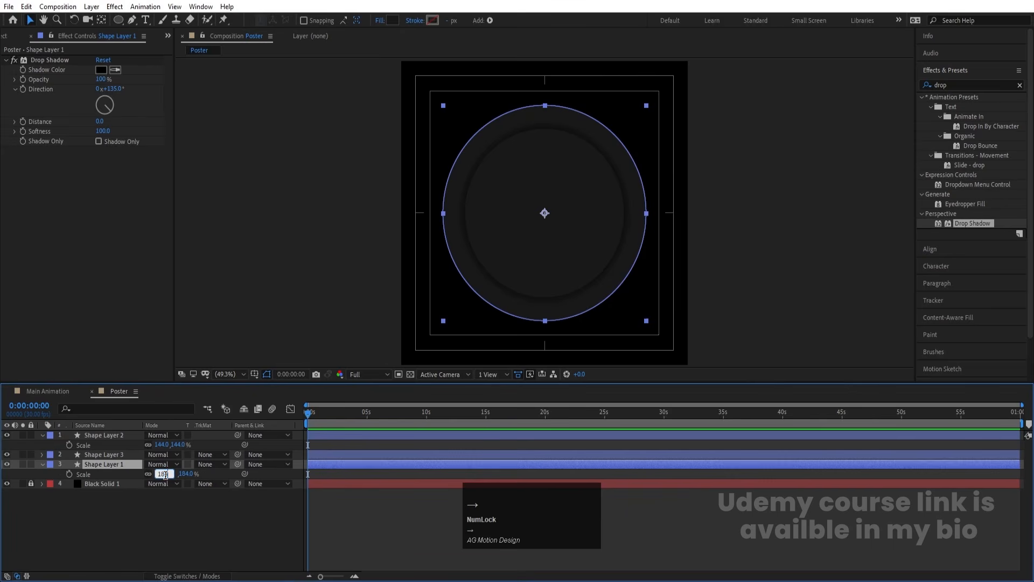
key(Return)
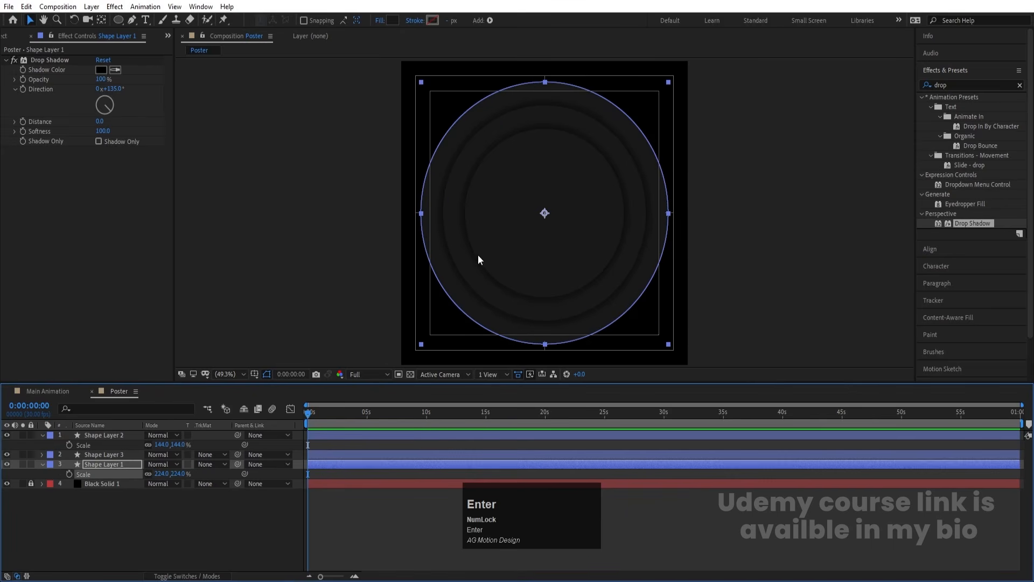
click(95, 531)
- Move all three circles together horizontally to the right until they extend past the poster's right edge
click(97, 464)
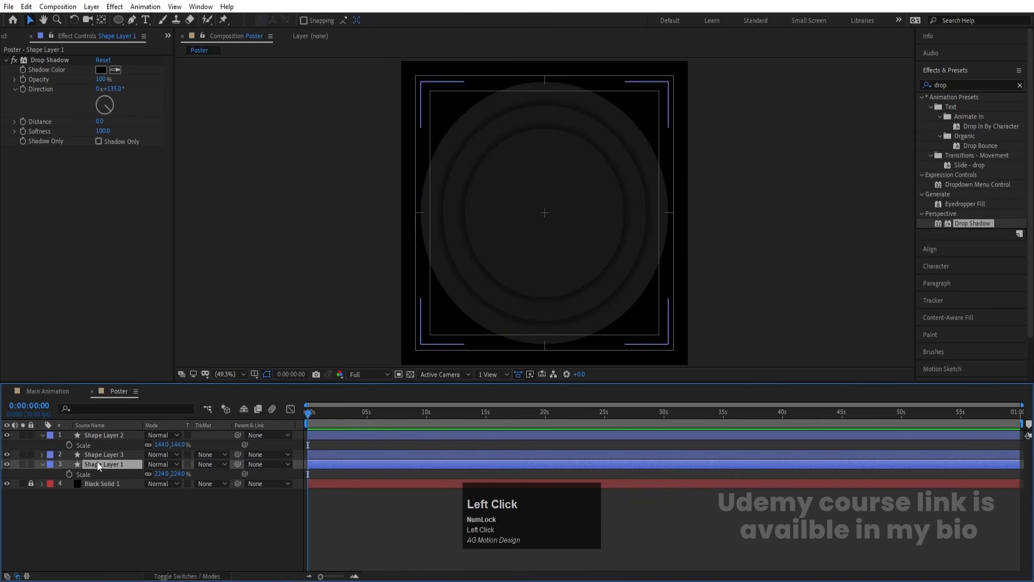
shift+click(99, 435)
drag(543, 242, 622, 247)
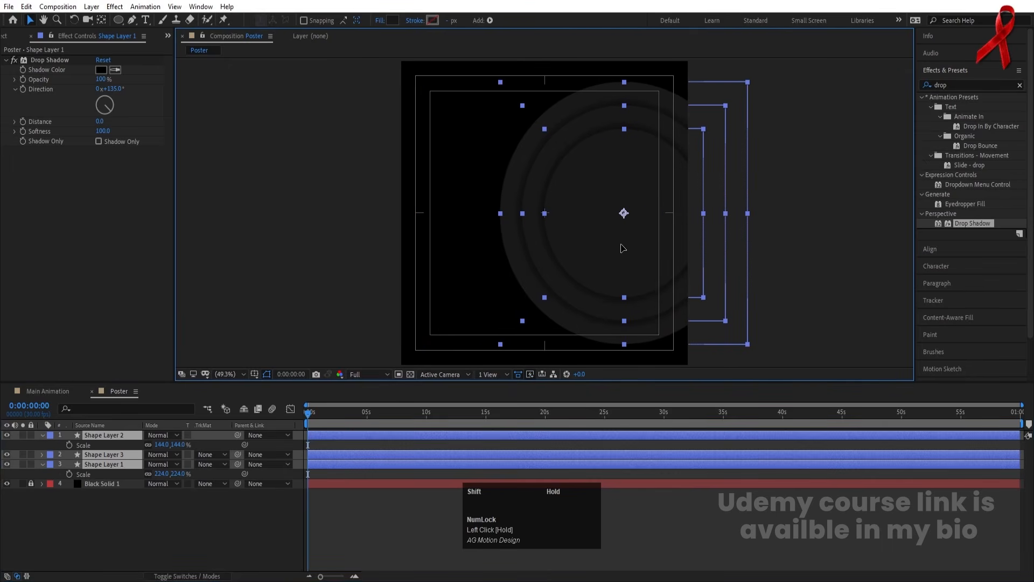
click(172, 534)
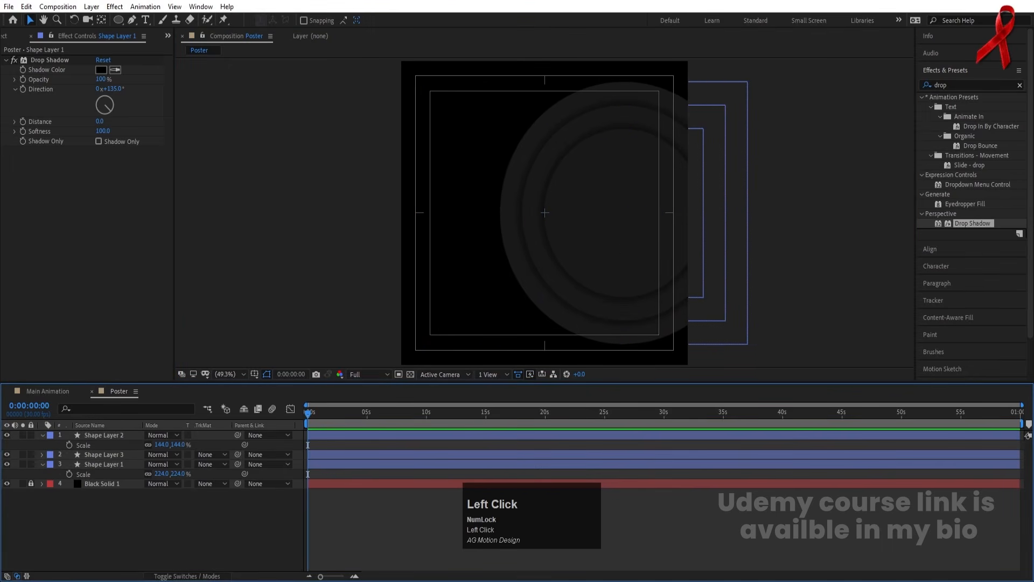
click(899, 581)
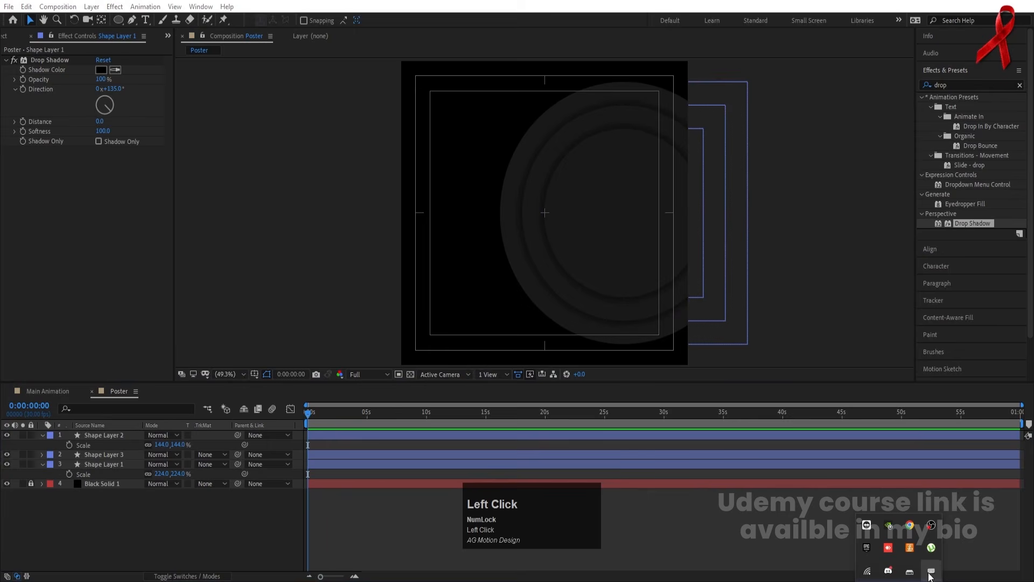
right_click(929, 575)
mouse_move(948, 504)
click(862, 505)
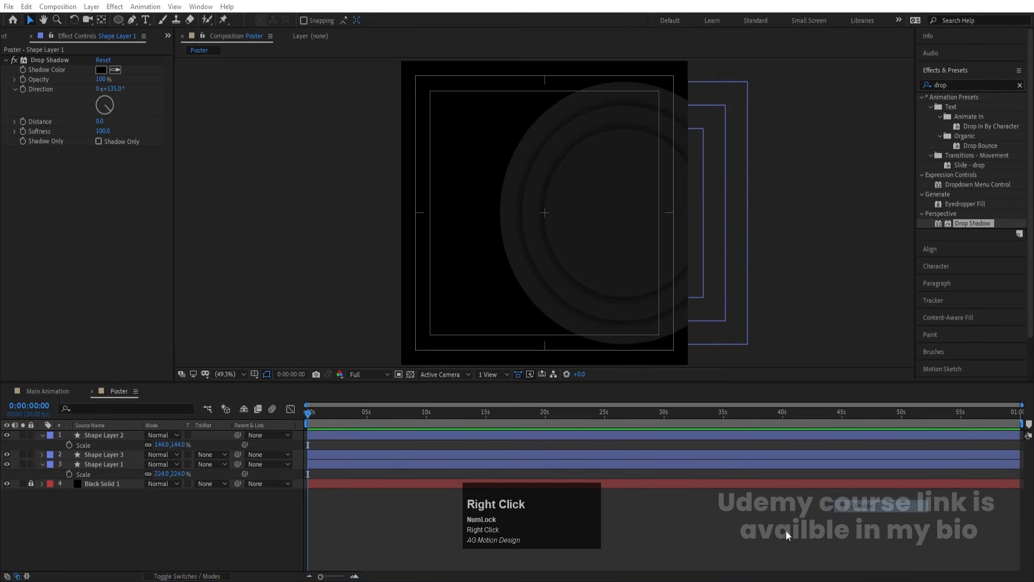
click(738, 531)
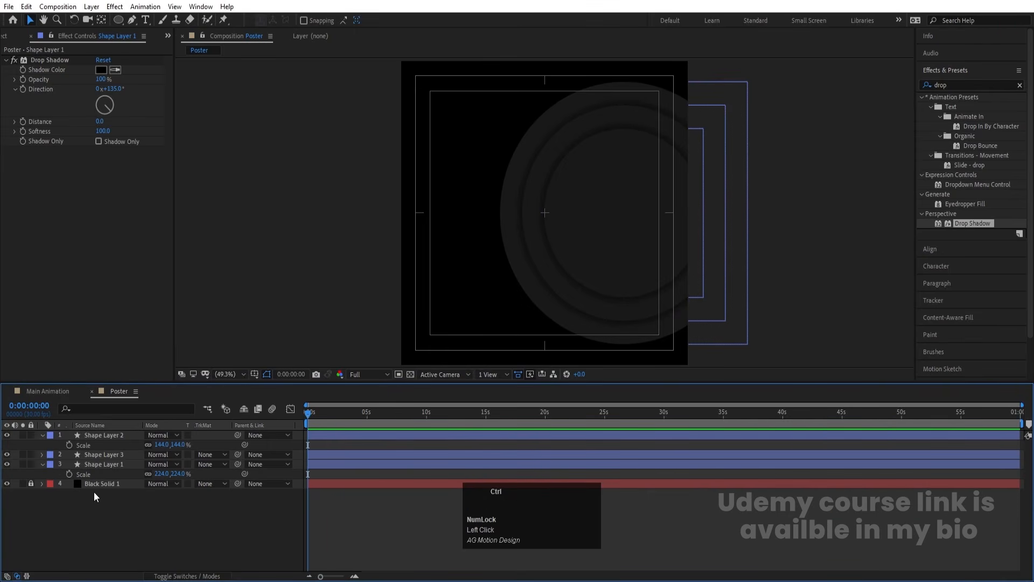
- Add the imported pexels portrait photo above the circles, scale it to 17% and position it over the smallest circle
key(ctrl+0)
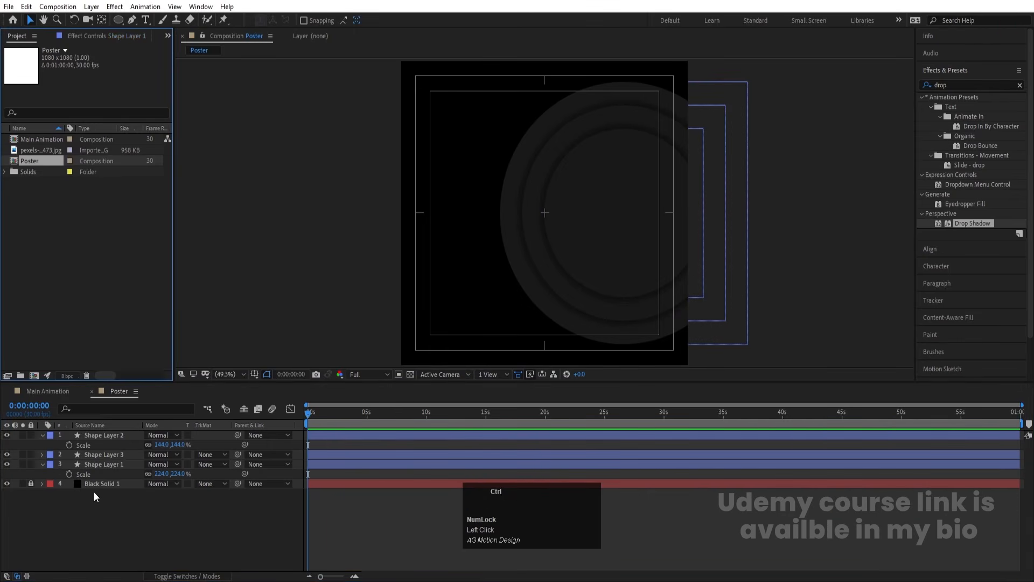
click(38, 151)
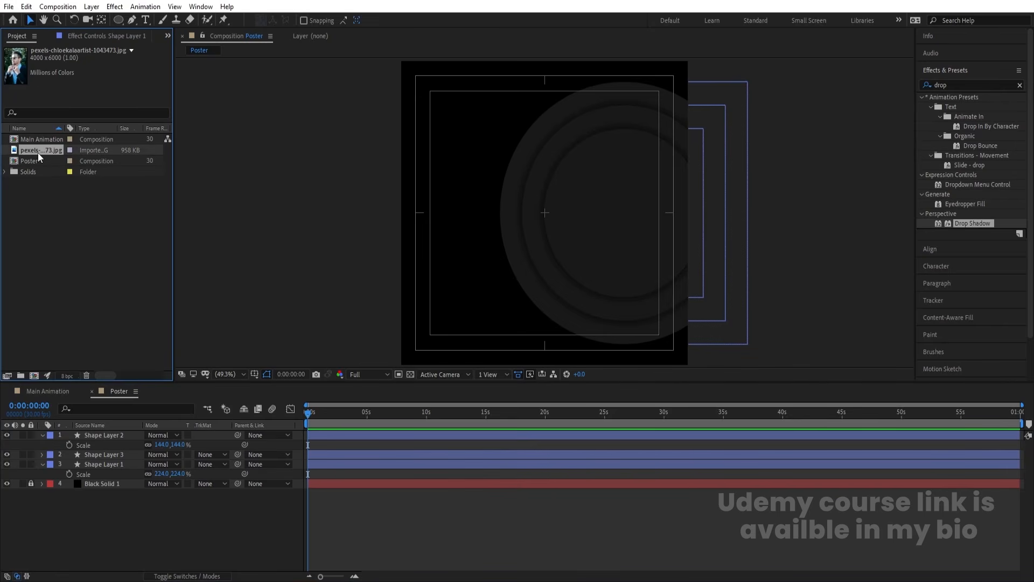
drag(37, 153, 117, 449)
key(s)
drag(523, 240, 600, 263)
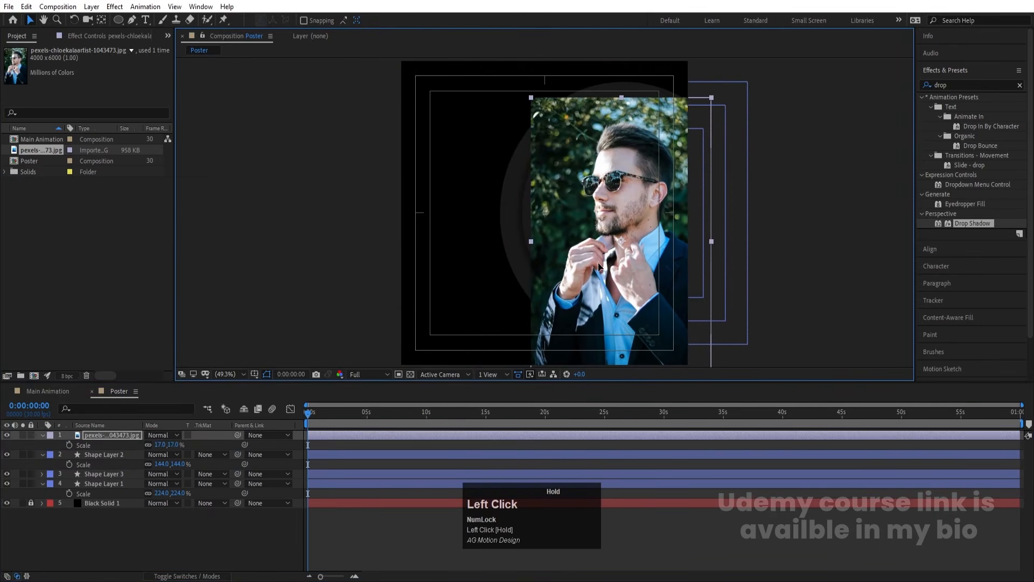
- Hide the photo layer and duplicate the smallest circle, Shape Layer 2
click(7, 435)
click(86, 455)
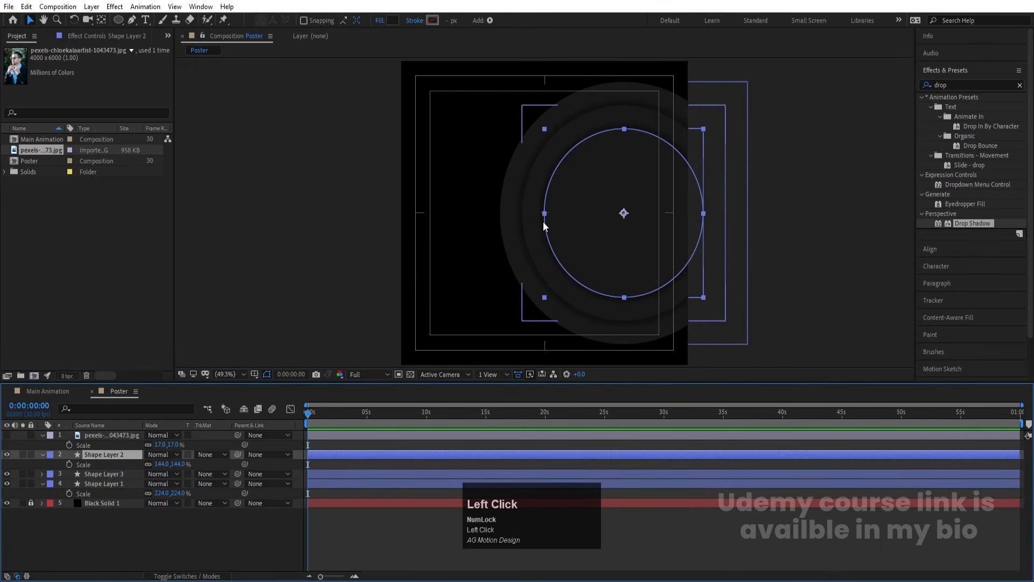
key(ctrl+d)
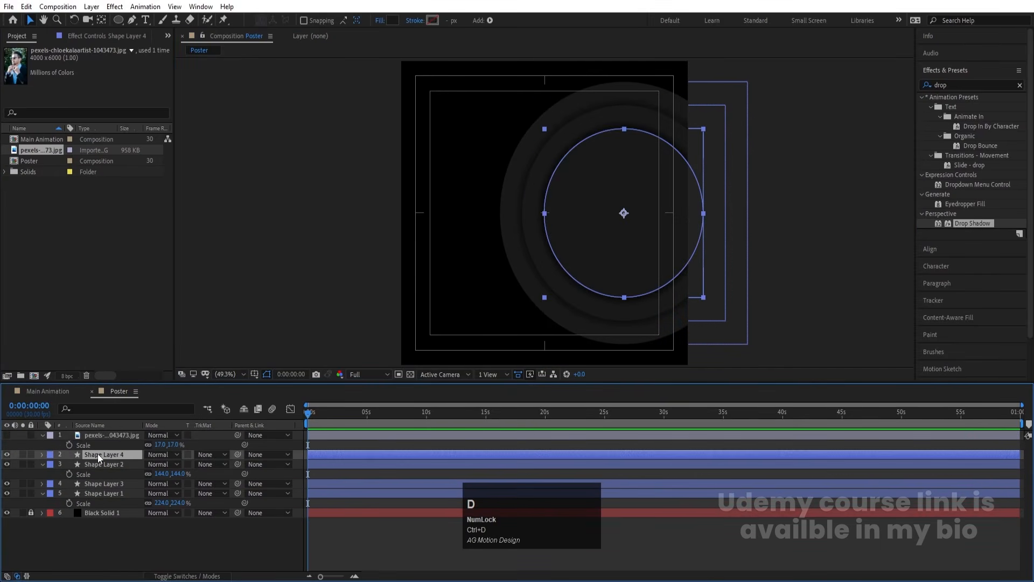
- Remove the Drop Shadow effect from the duplicated circle, Shape Layer 4, and change its fill to white
click(77, 37)
click(47, 63)
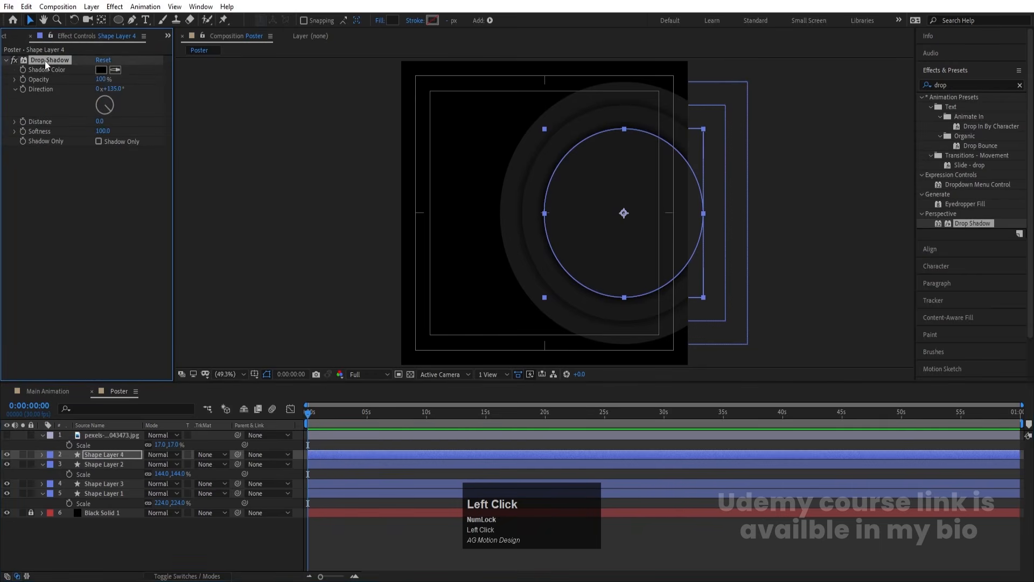
key(Delete)
click(393, 20)
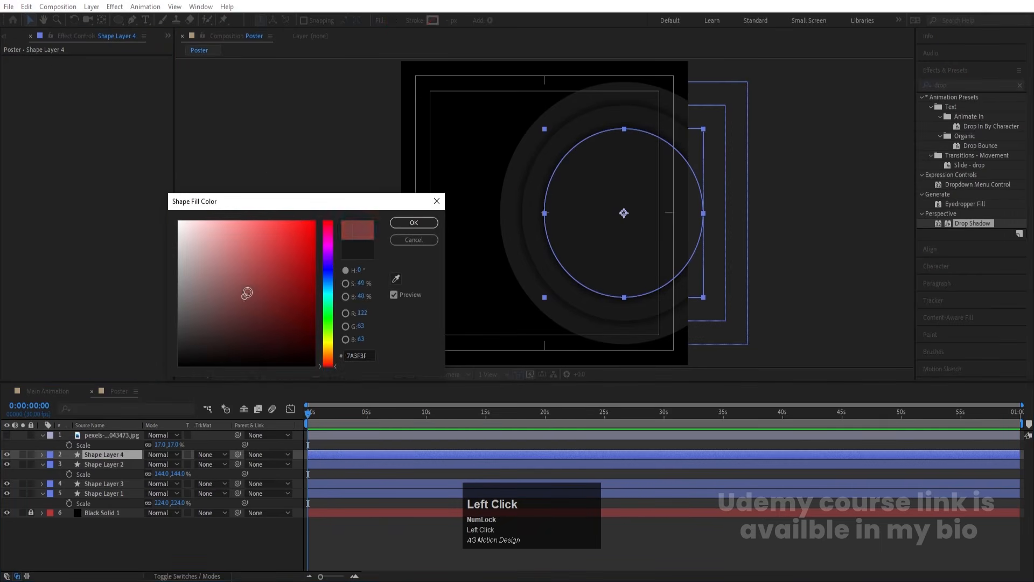
drag(302, 226, 93, 104)
key(Return)
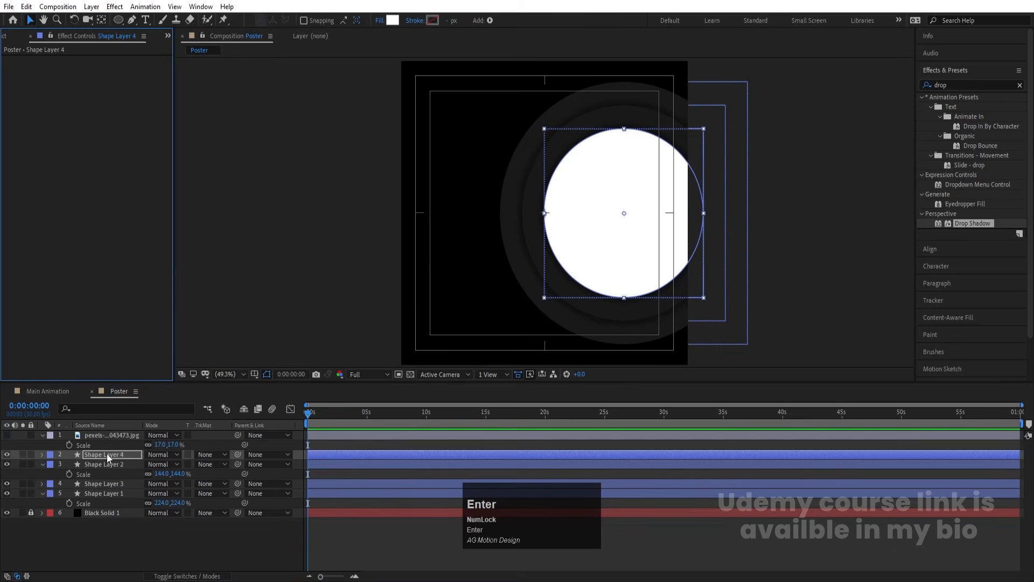
- Place the white circle layer above the photo layer and rename it mask
click(107, 453)
drag(107, 453, 105, 434)
key(Return)
text(mask)
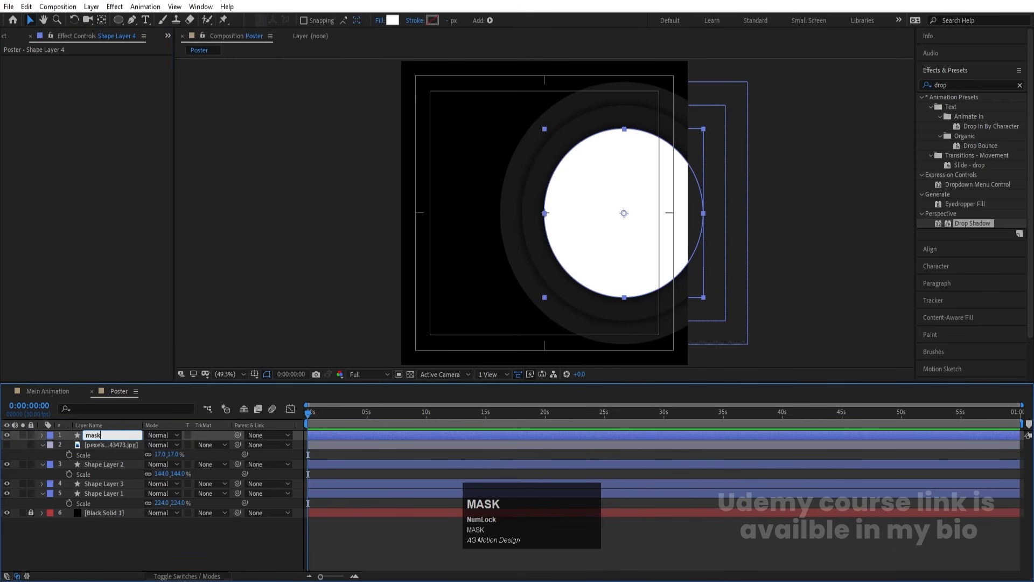
key(Return)
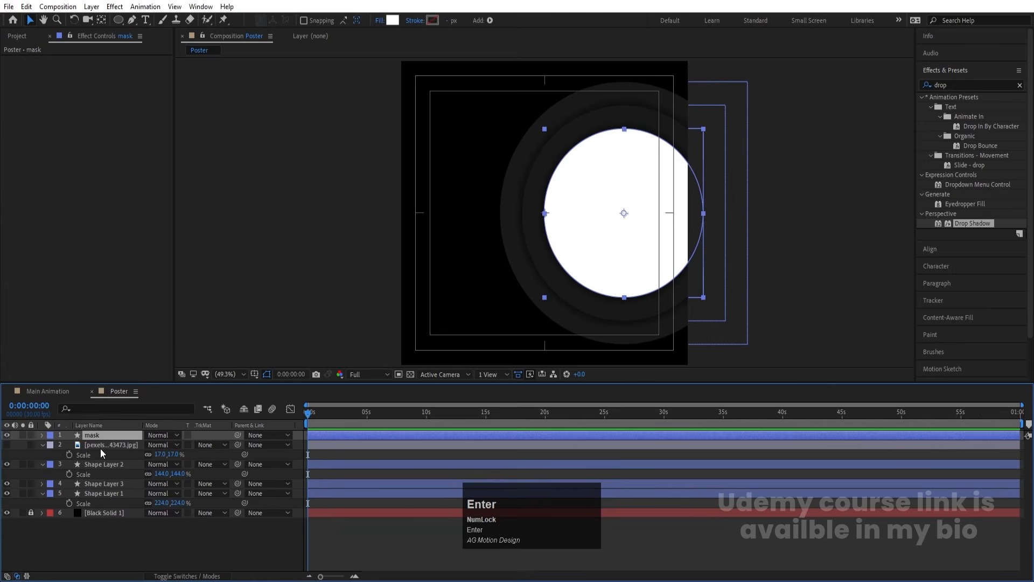
- Make the photo layer visible again and set its track matte to Alpha Matte "mask"
click(35, 447)
click(8, 446)
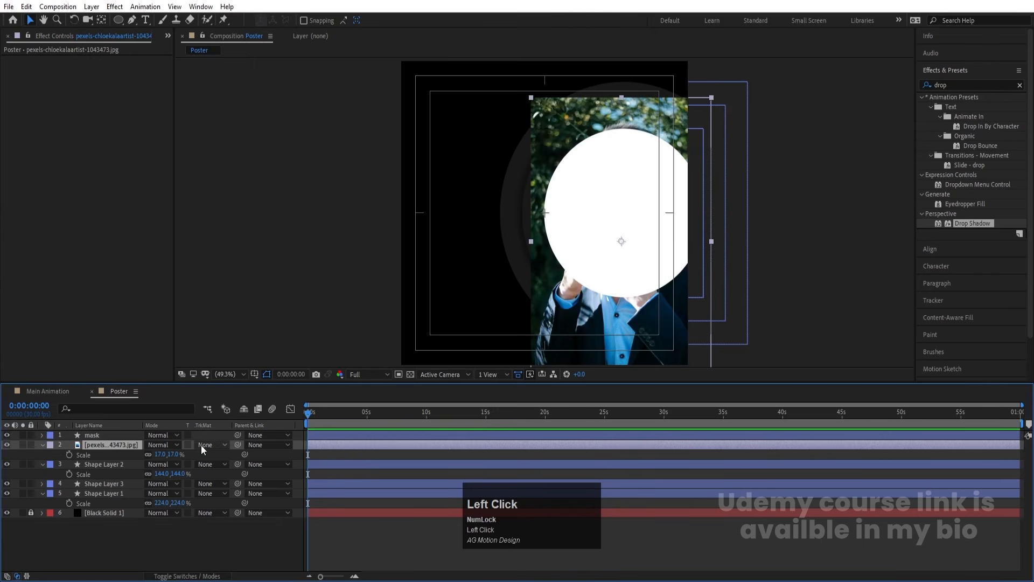
click(205, 445)
click(241, 474)
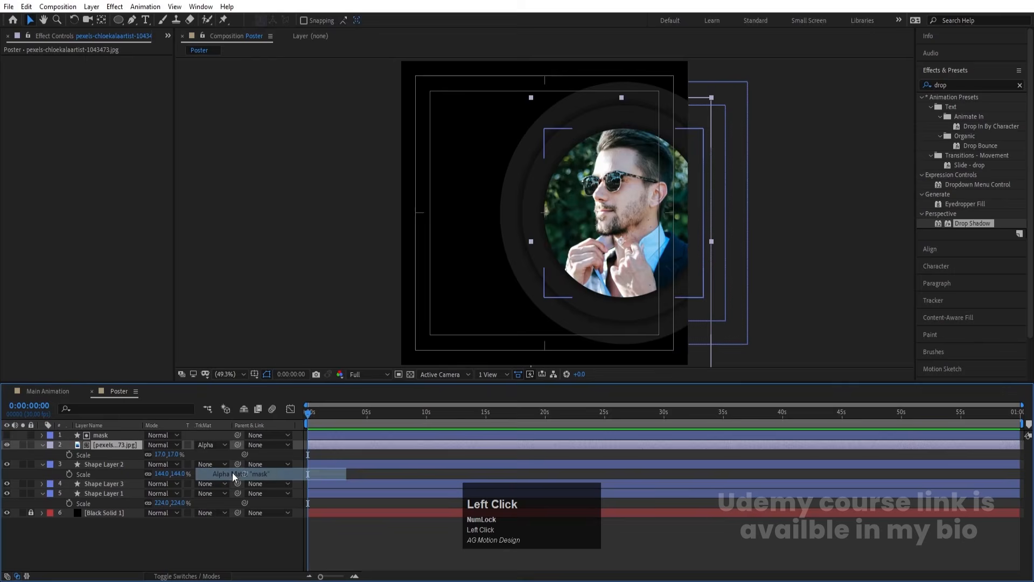
click(131, 538)
- Scale the photo down to 14% and shift it slightly left to frame the man inside the circle
click(111, 447)
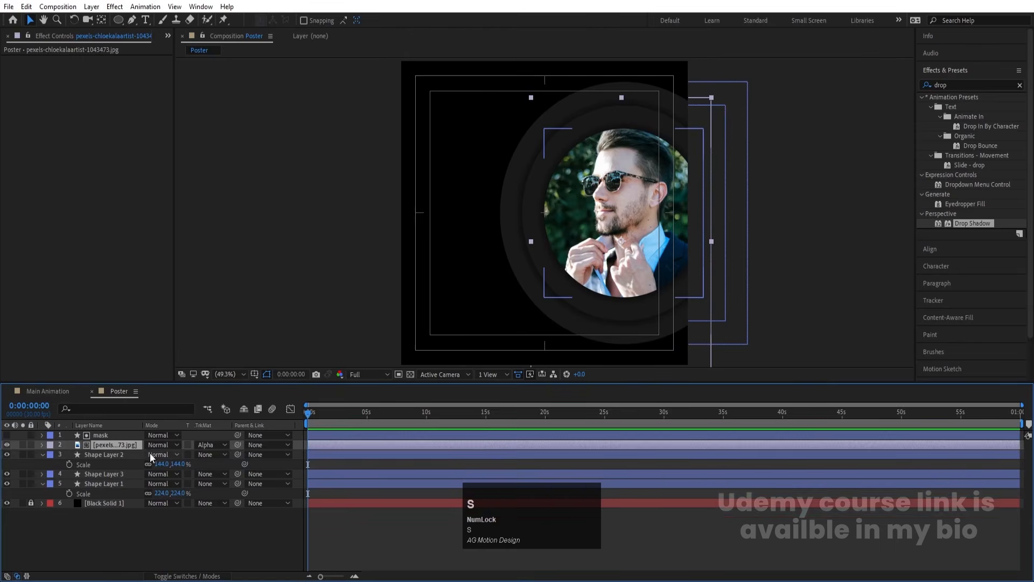
drag(161, 455, 159, 455)
key(v)
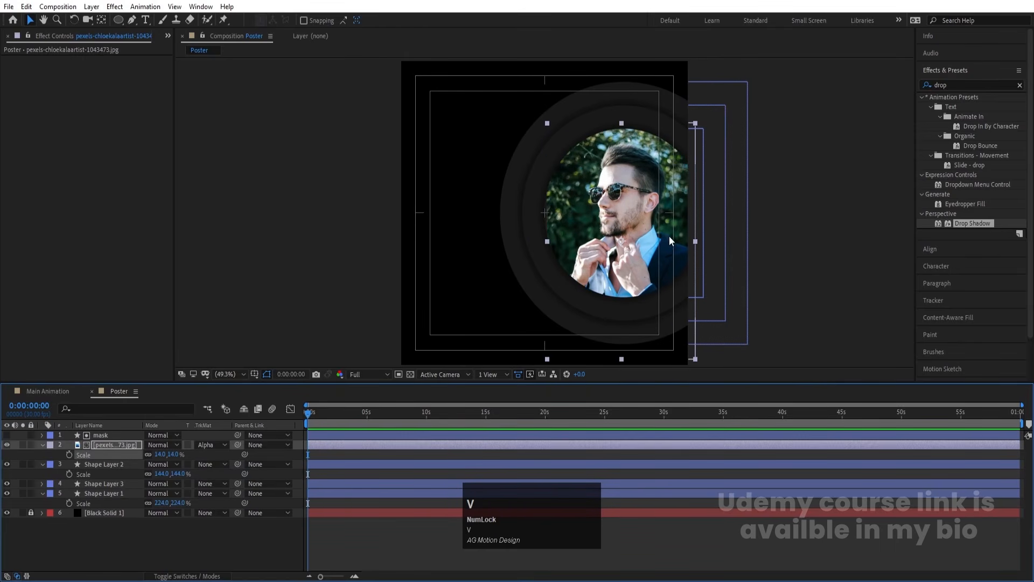
drag(664, 236, 661, 238)
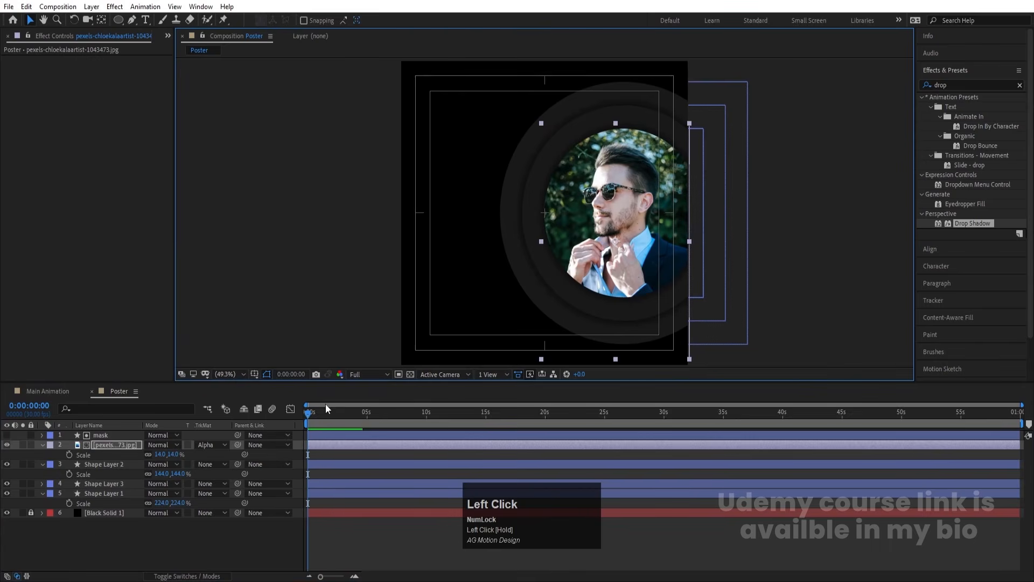
- Collapse the expanded scale properties of all layers in the timeline
click(315, 456)
key(u)
click(89, 511)
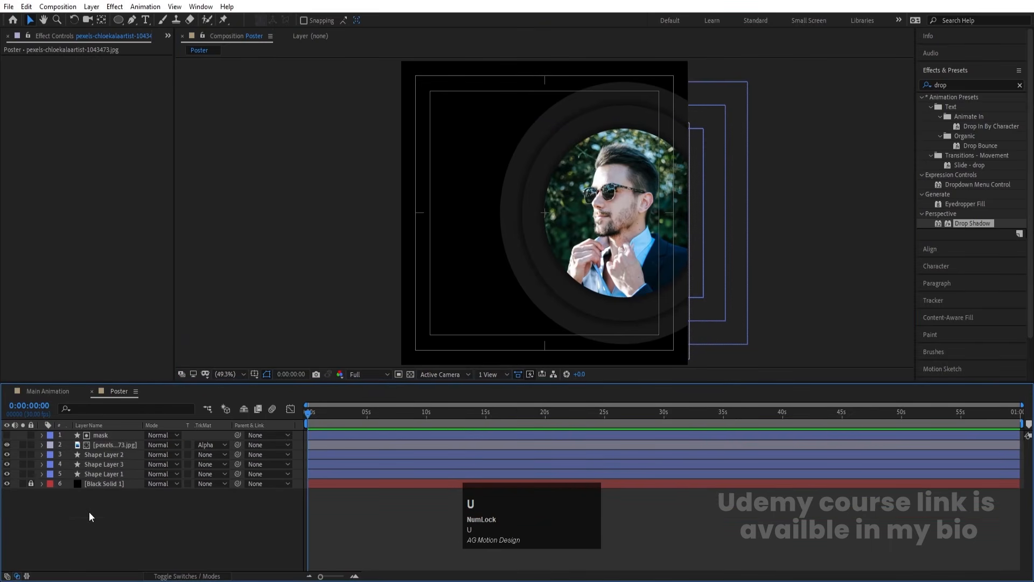
- Unlock the Black Solid 1 background layer and apply the Gradient Ramp effect to it
click(31, 483)
click(103, 486)
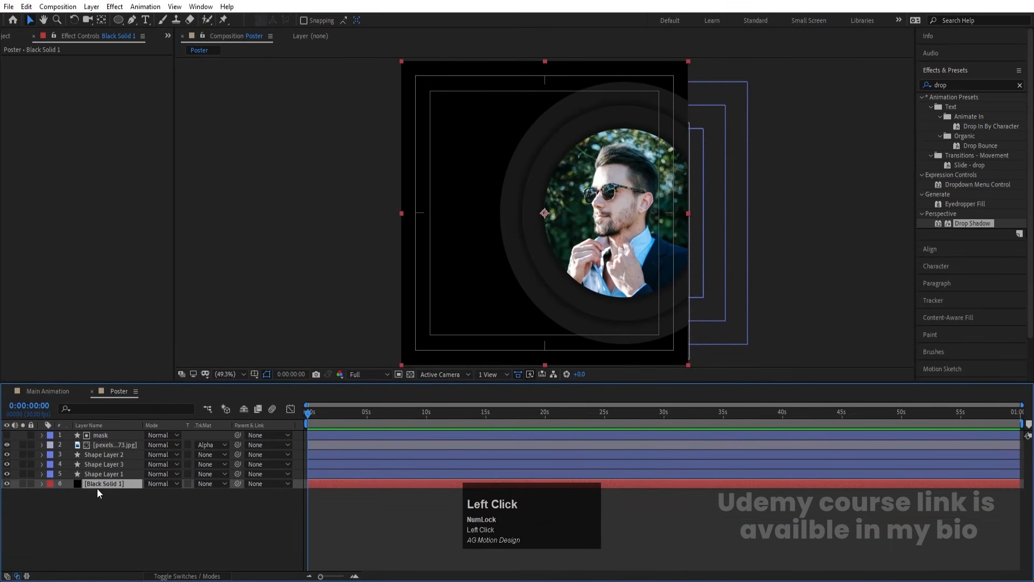
click(968, 85)
key(ctrl+a)
text(ramp)
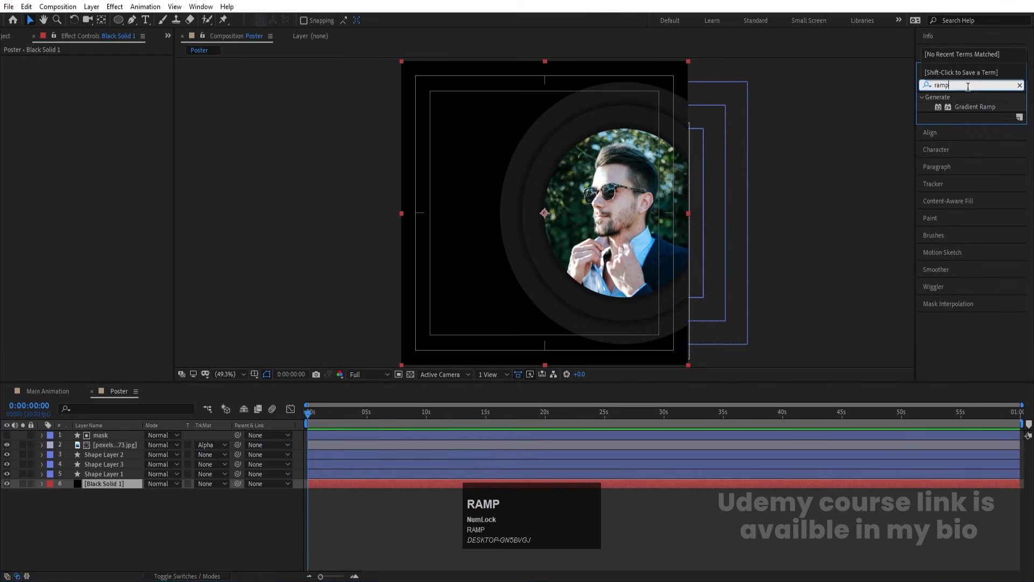
double_click(967, 105)
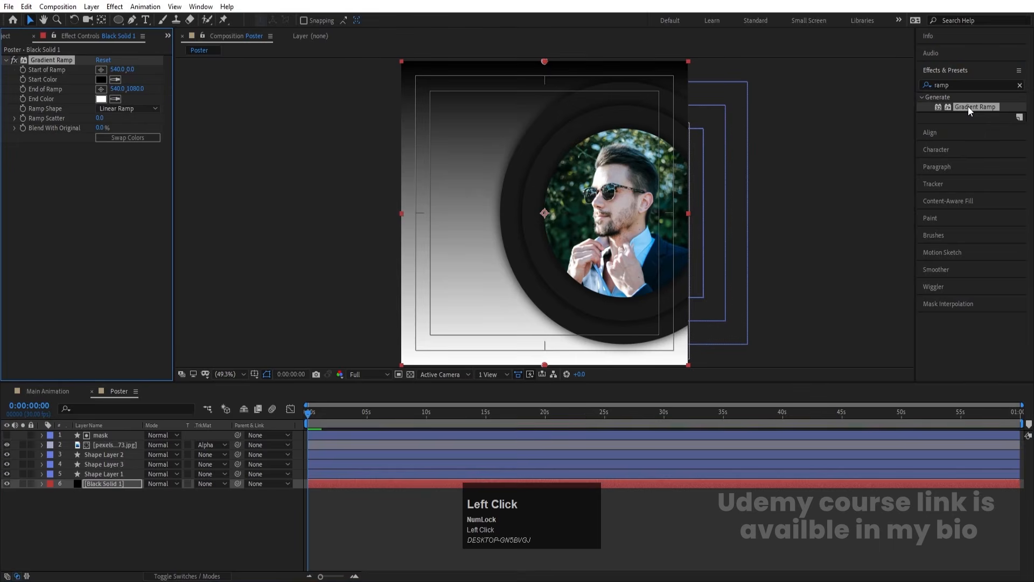
- Sample the gradient's start color from the dark circle ring and set its end color to dark gray
click(115, 81)
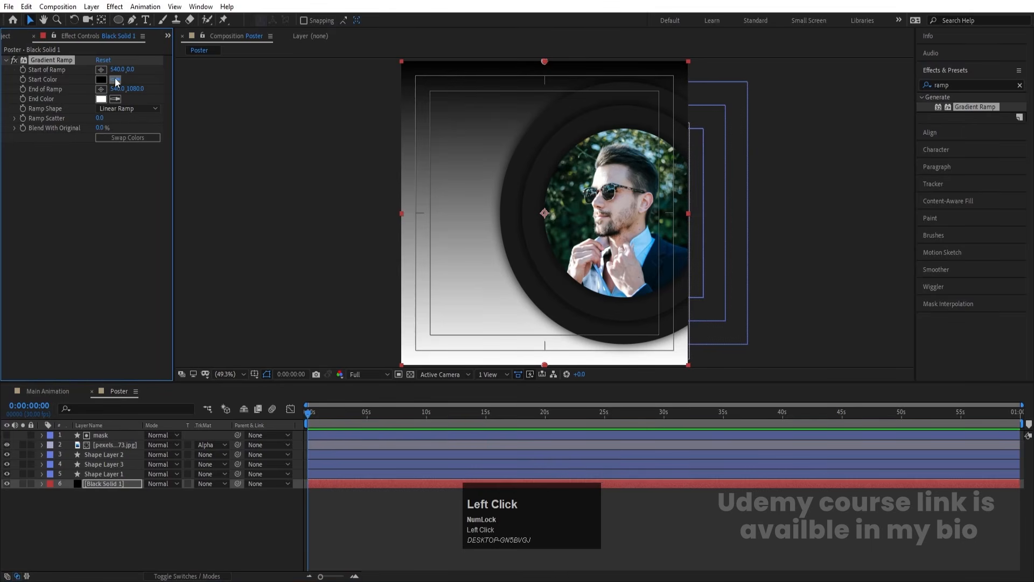
click(550, 267)
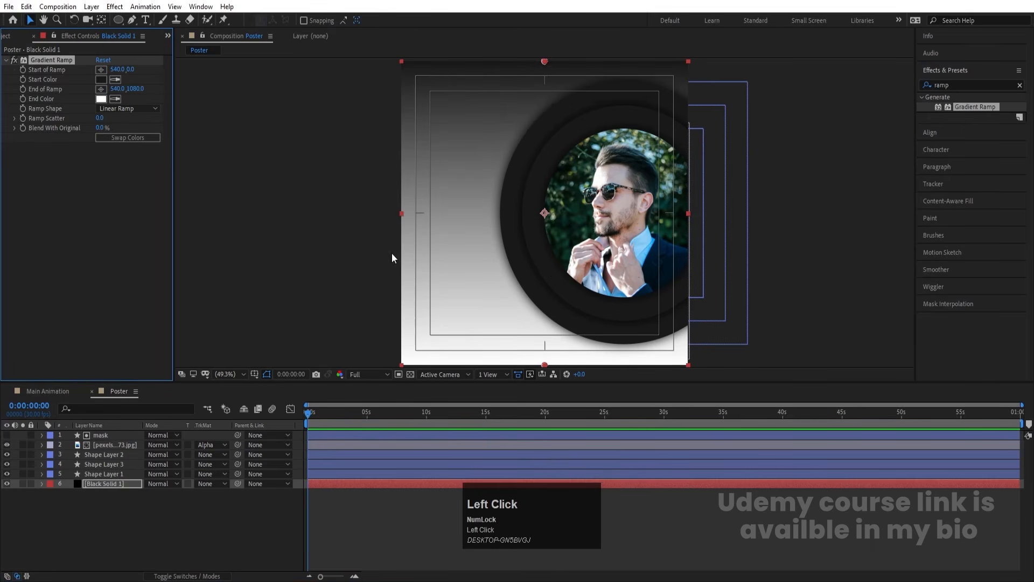
click(101, 100)
mouse_move(182, 301)
mouse_down()
mouse_move(173, 339)
mouse_move(154, 338)
mouse_up()
key(Return)
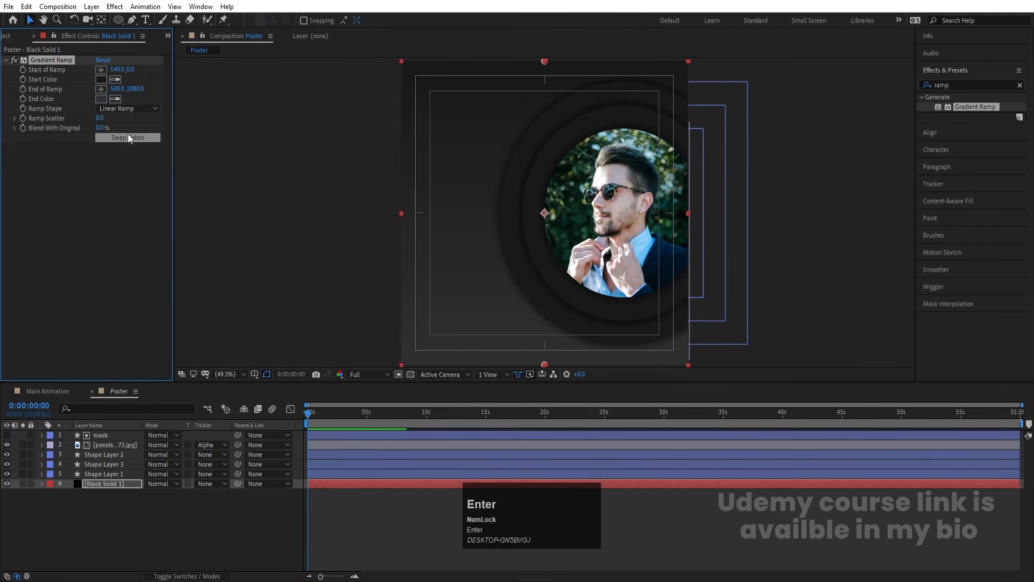
- Make the gradient a Radial Ramp starting at about 542, 538 and ending at about -158, 542, and swap its colors
click(120, 110)
click(125, 133)
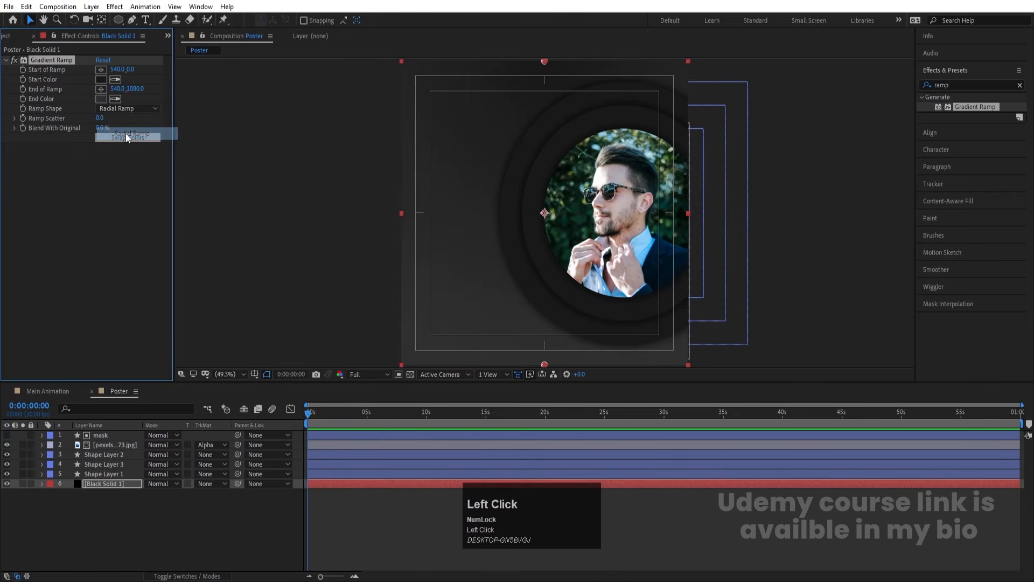
drag(545, 68, 550, 203)
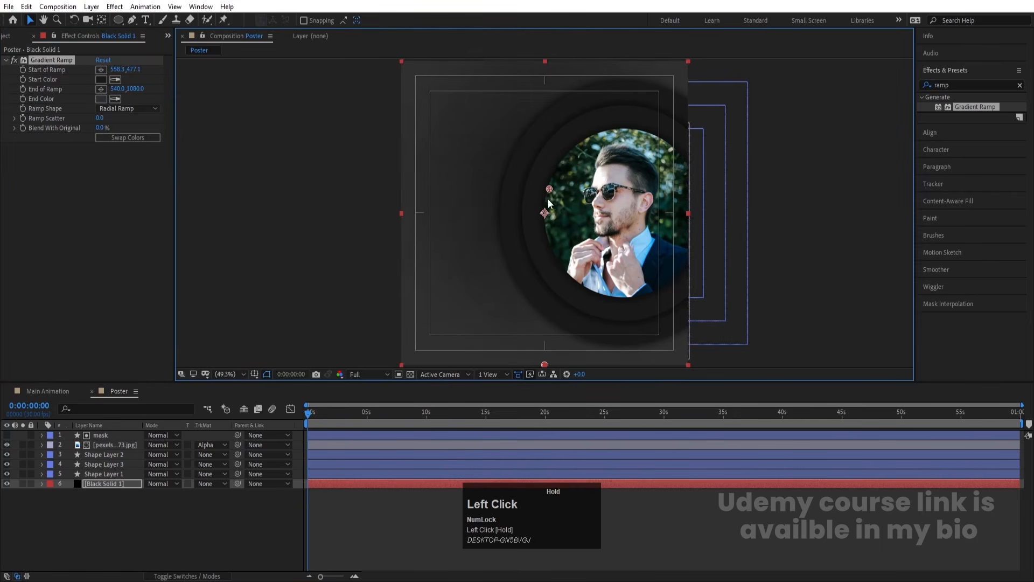
drag(536, 368, 429, 255)
click(137, 137)
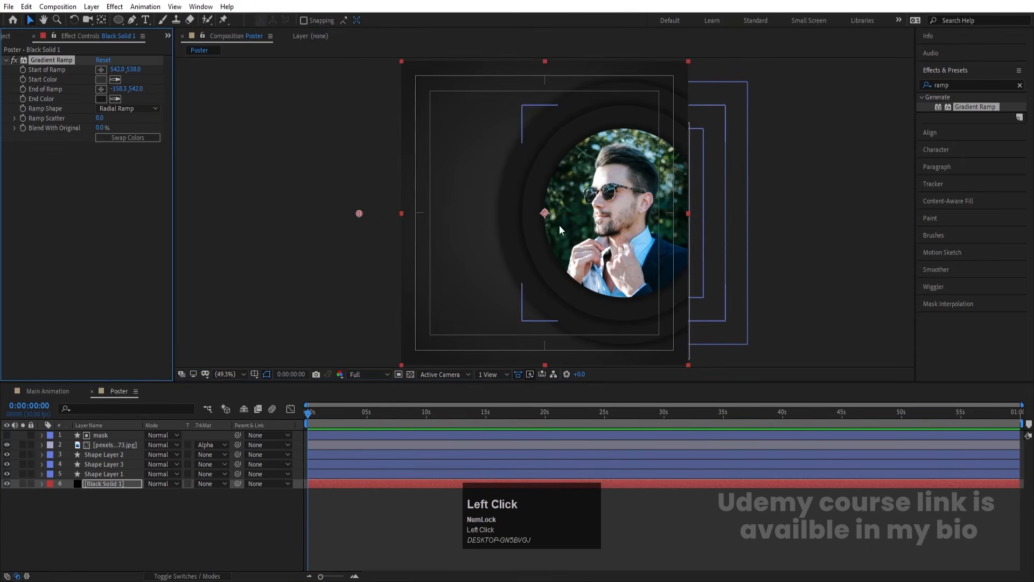
click(147, 505)
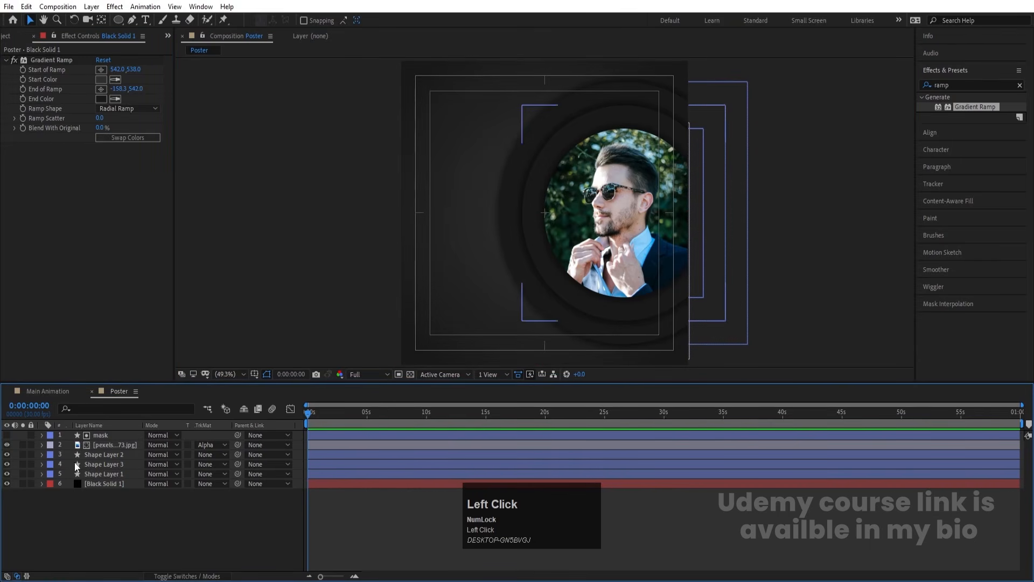
- Duplicate Shape Layers 1, 2 and 3 and place the copies directly above the Black Solid 1 layer
click(92, 475)
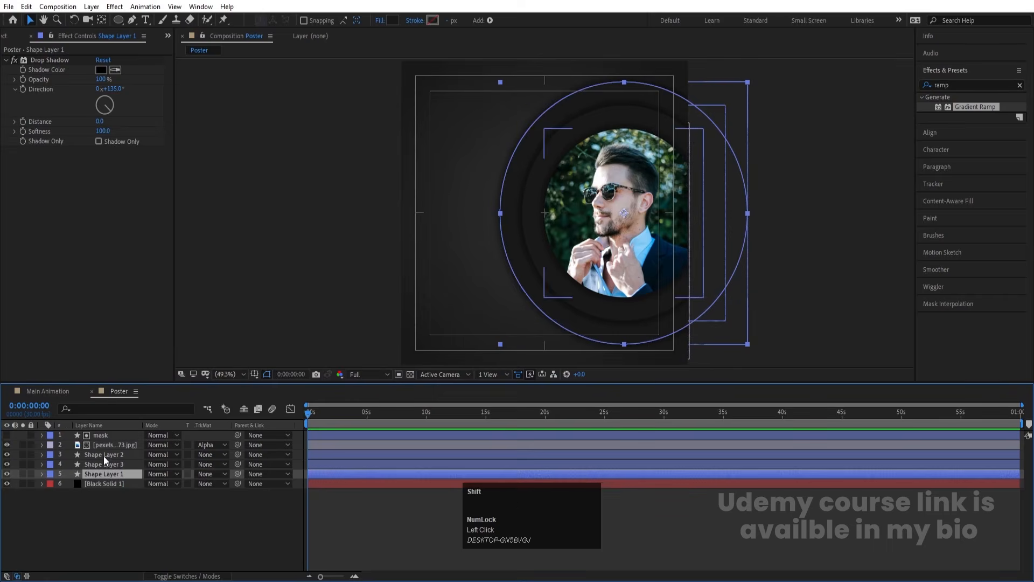
shift+click(104, 456)
key(ctrl+d)
scroll(102, 494, down, 1)
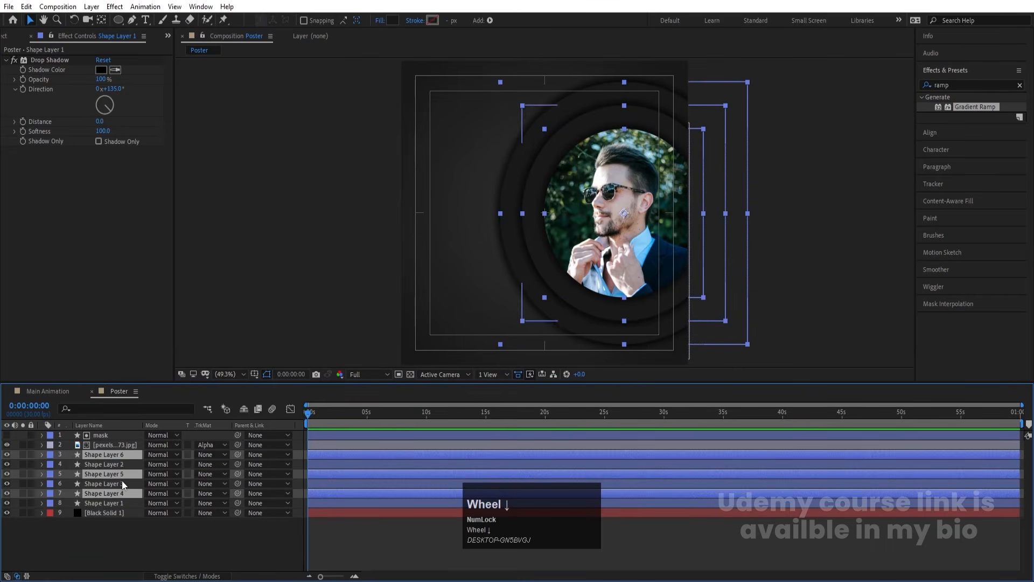
drag(102, 495, 110, 507)
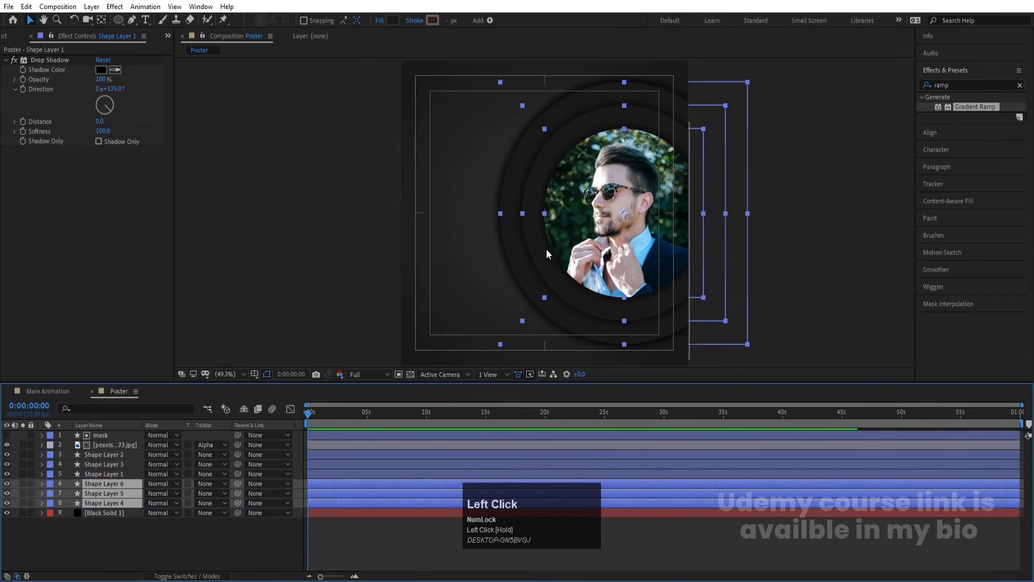
- Move the three duplicated circles onto the poster's left edge and scale them down together to 119%, 159% and 199%
drag(546, 253, 319, 249)
key(s)
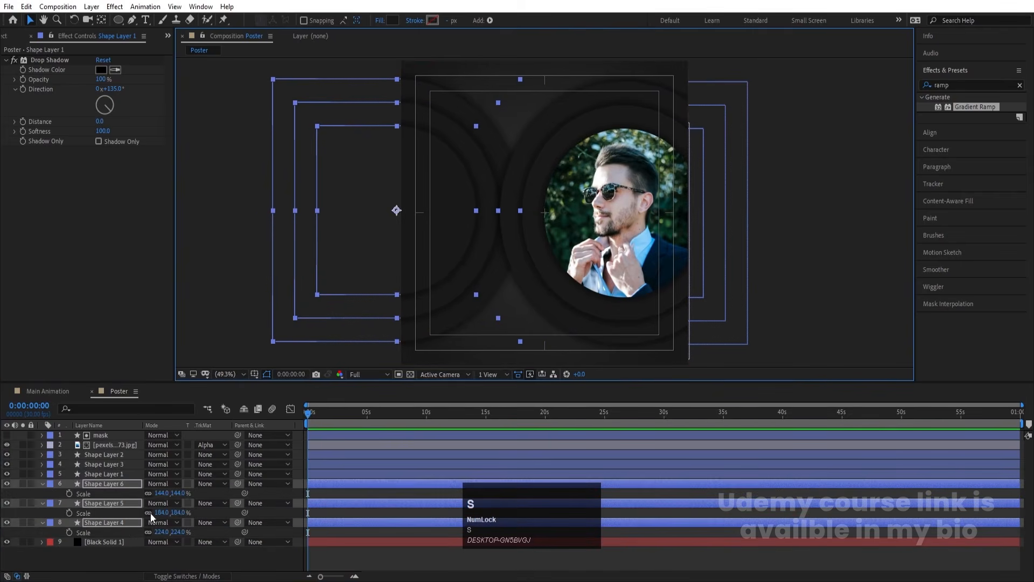
drag(159, 494, 140, 493)
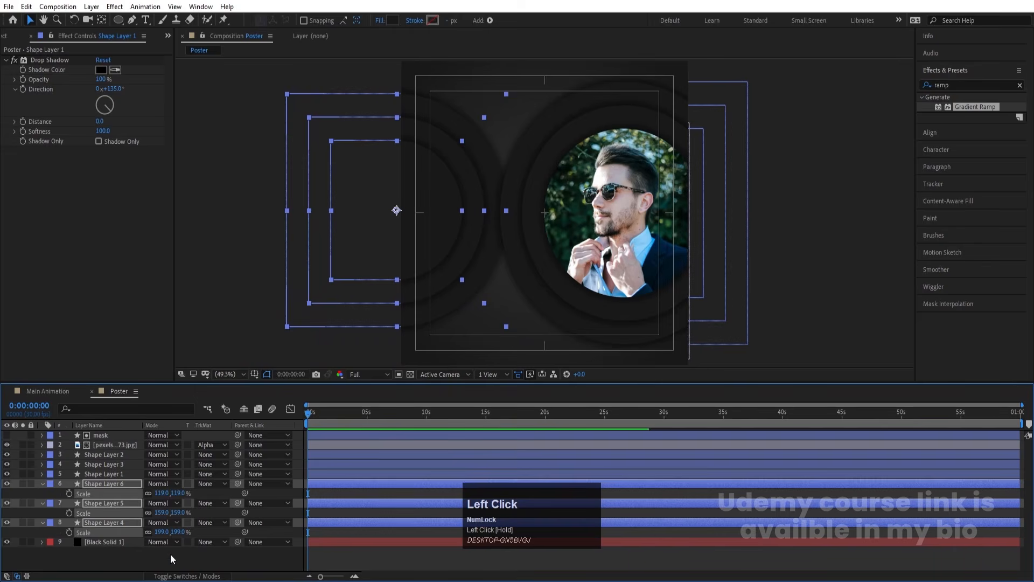
click(170, 553)
- Set the scale of Shape Layer 6 to 120%, Shape Layer 5 to 180% and Shape Layer 4 to about 254%, and collapse the properties
click(161, 494)
text(1)
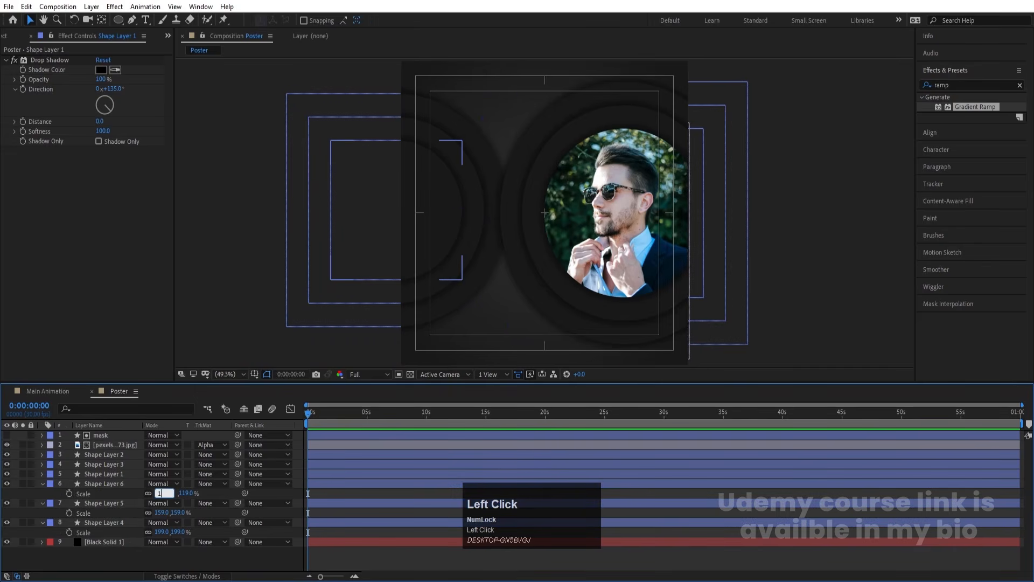
text(20)
click(161, 512)
text(18)
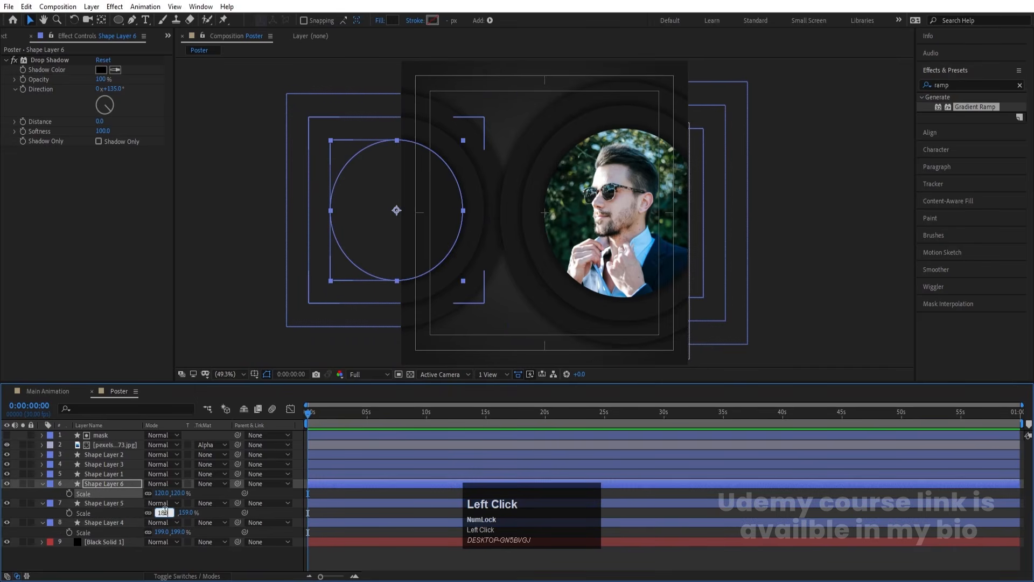
text(0)
key(Return)
drag(162, 532, 178, 521)
click(326, 497)
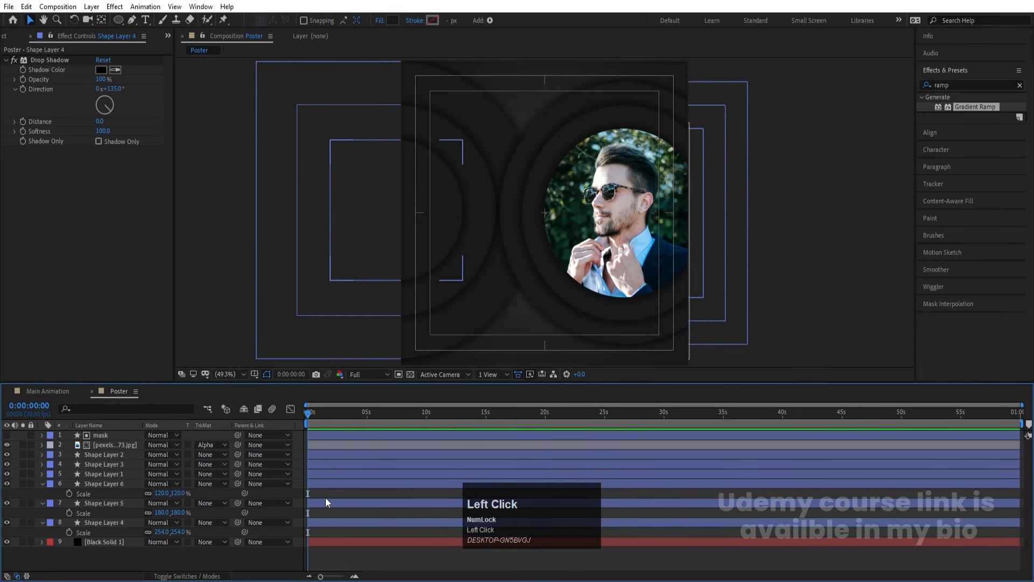
key(u)
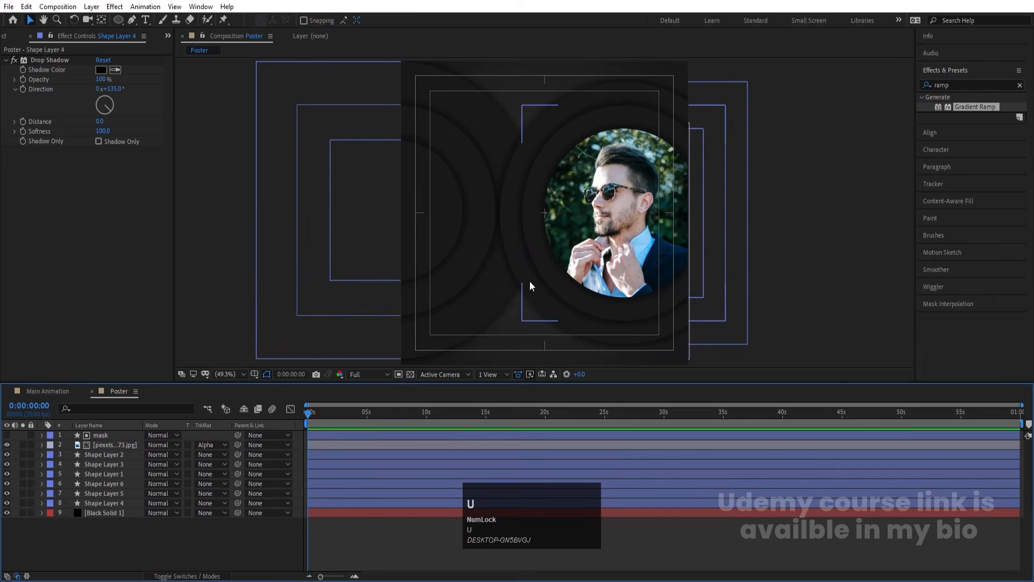
- Duplicate Shape Layer 3, remove the copy's fill and give it a white FFFFFF stroke 1 px wide
click(526, 251)
click(81, 465)
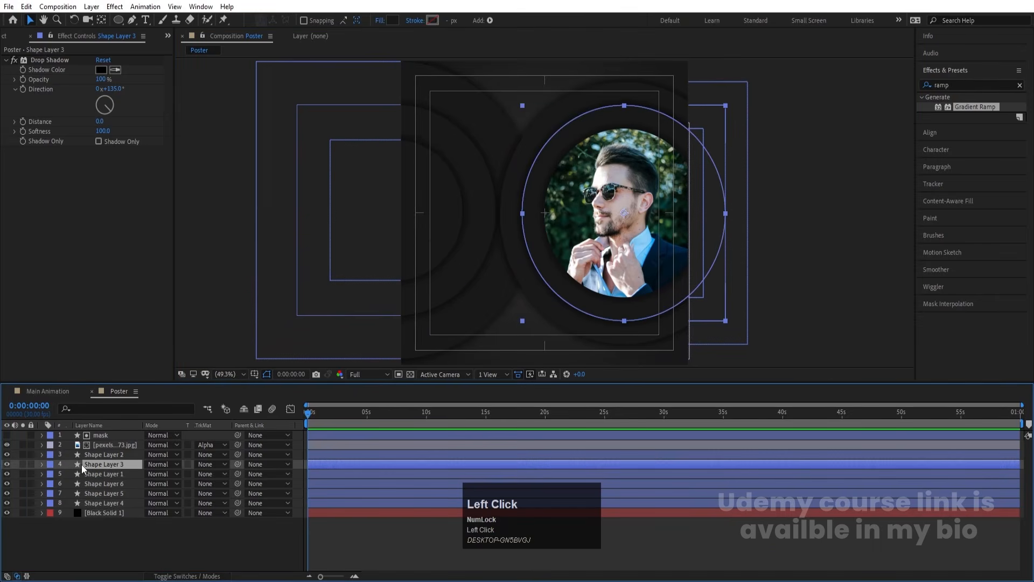
key(ctrl+d)
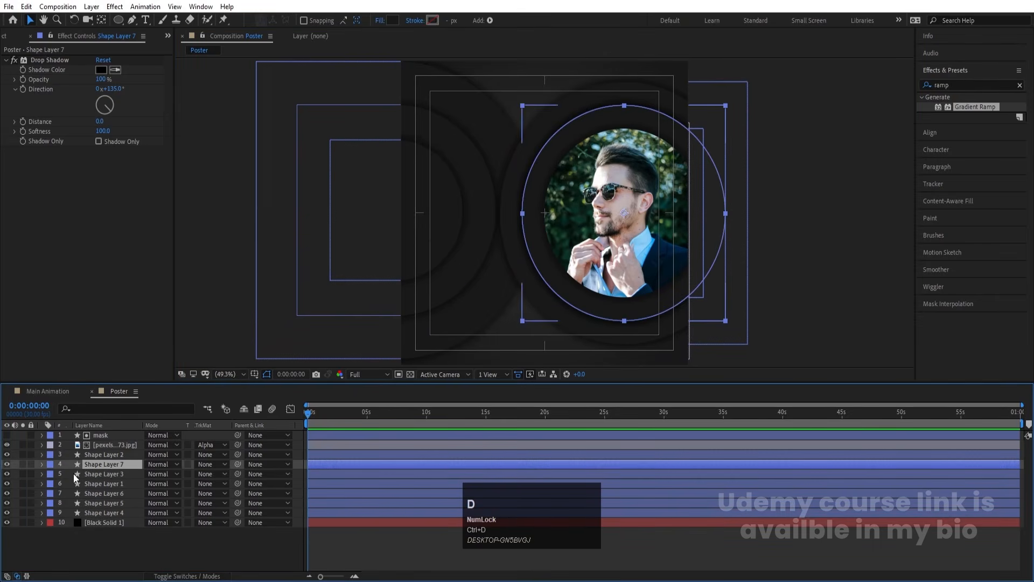
click(379, 24)
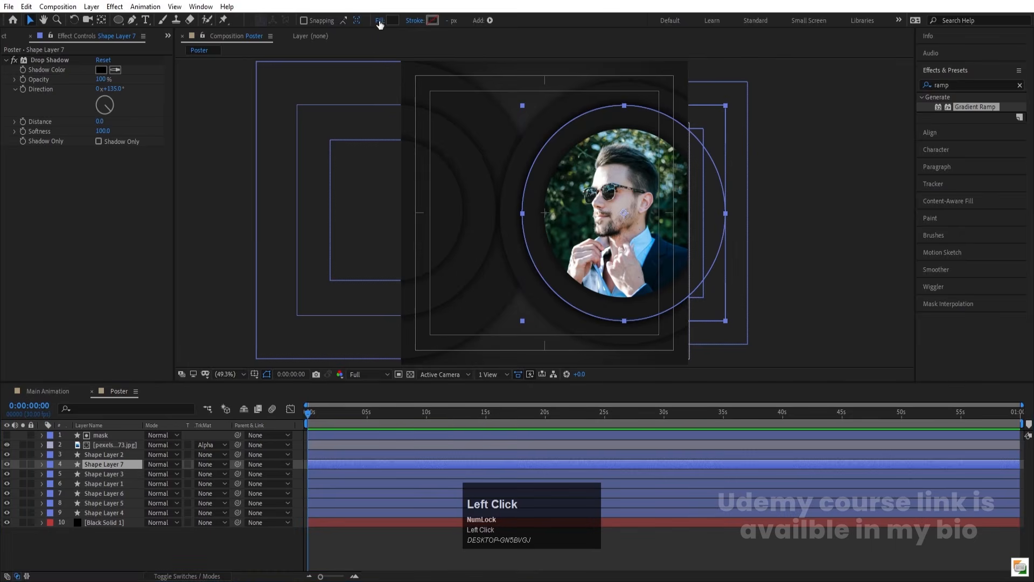
click(462, 259)
click(481, 322)
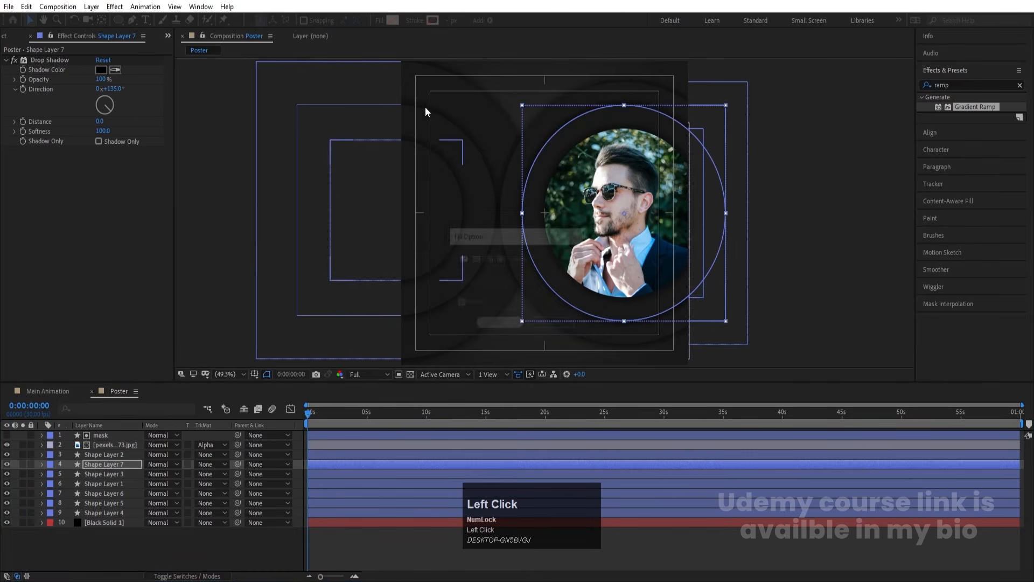
click(433, 20)
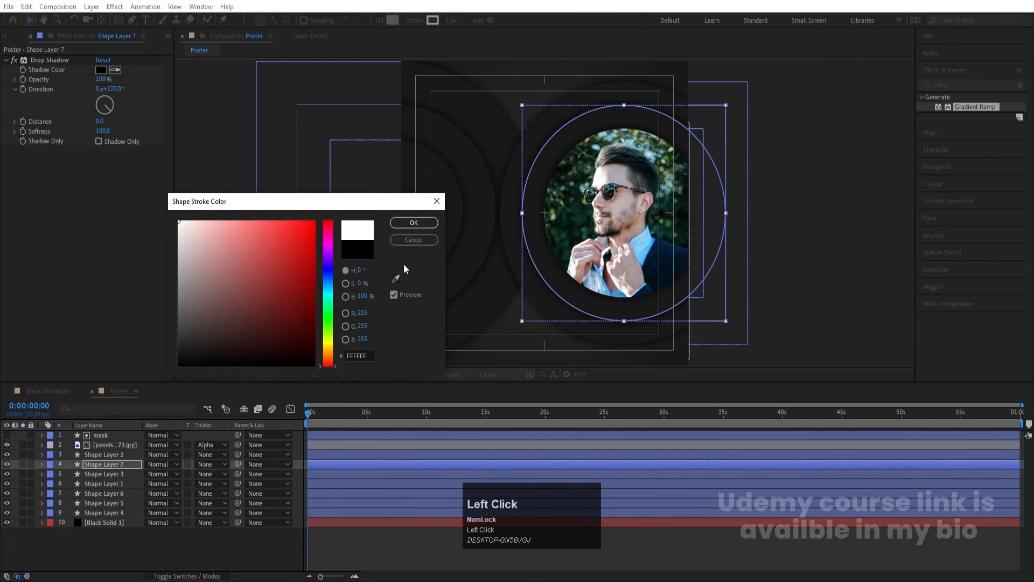
click(413, 224)
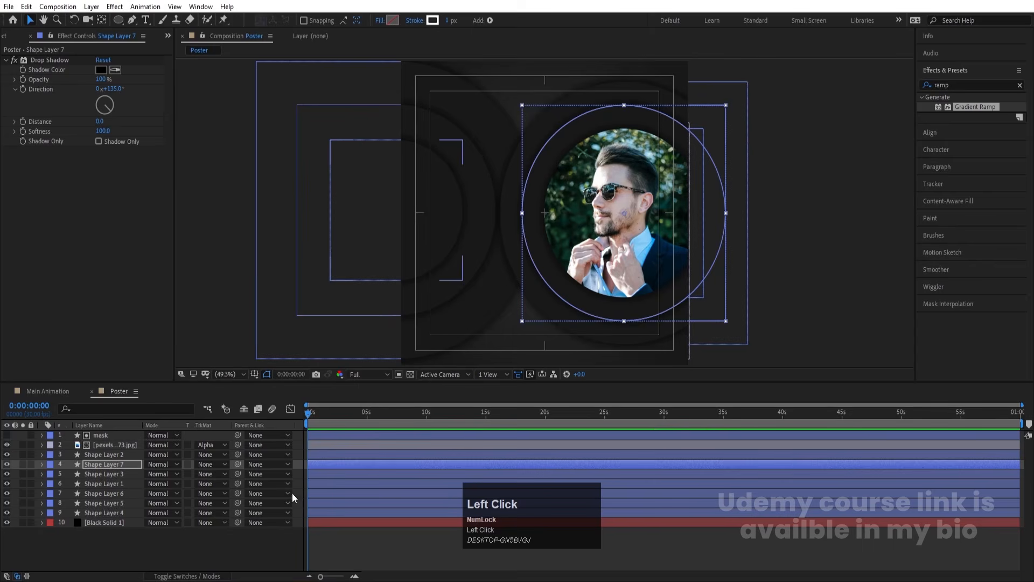
click(299, 462)
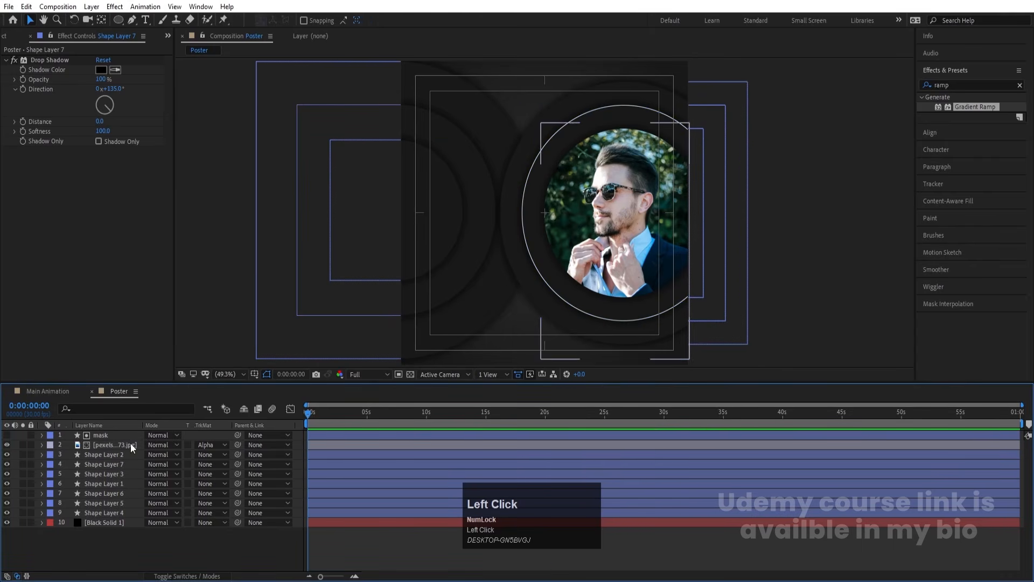
- Toggle the visibility of the outlined circle, Shape Layer 7, and move it to the top of the layer stack
click(524, 207)
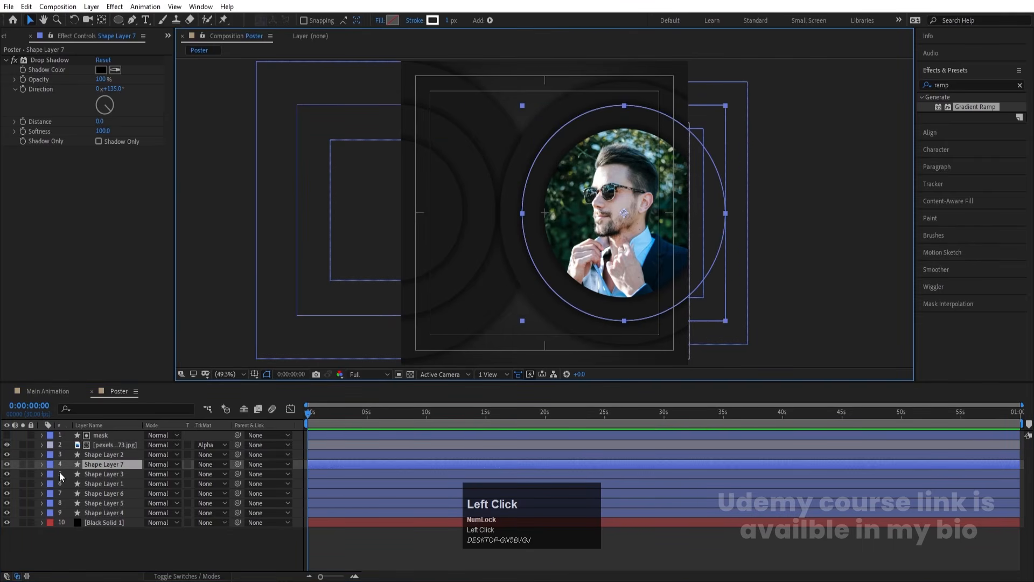
click(11, 468)
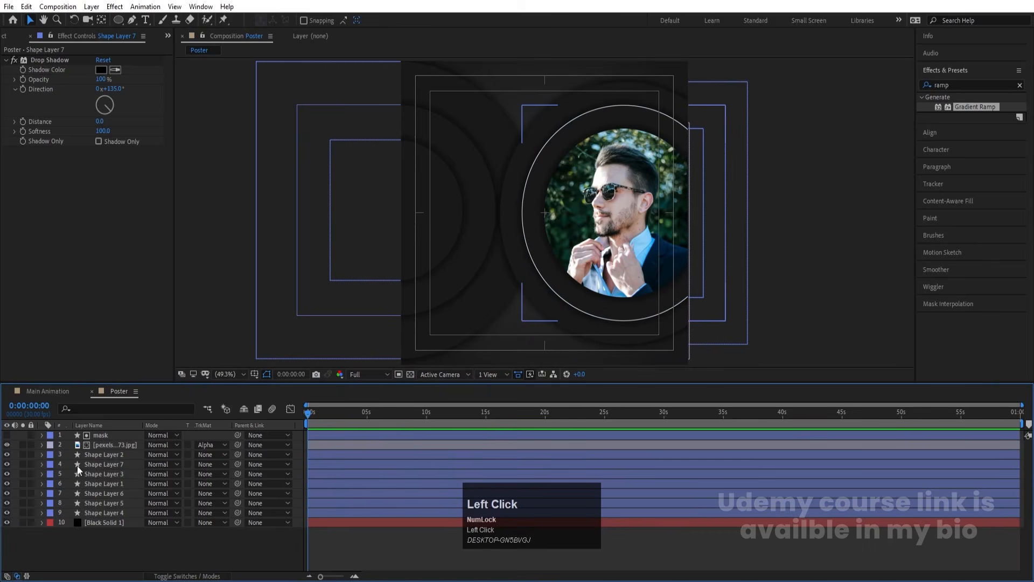
click(117, 466)
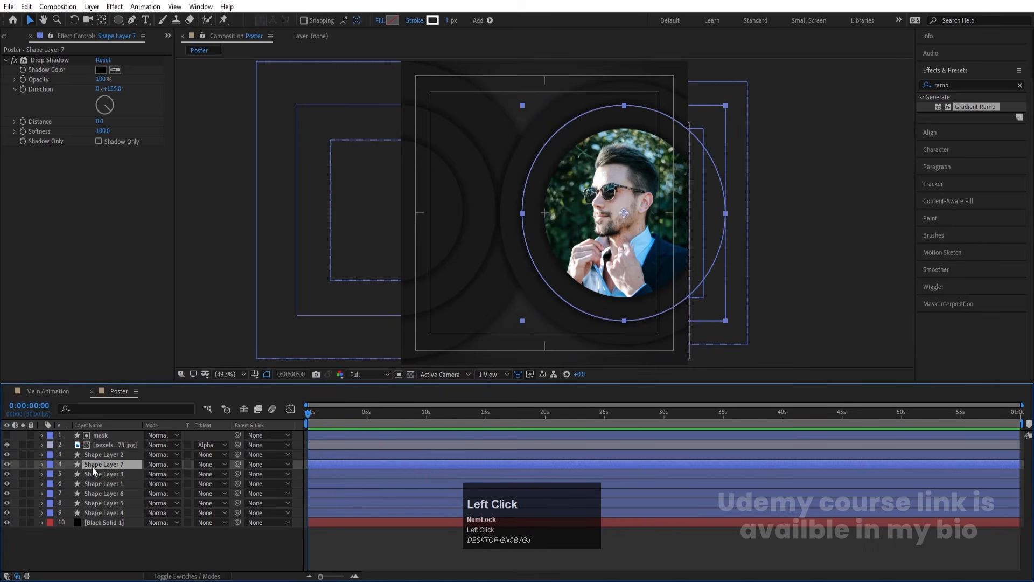
click(7, 465)
click(6, 465)
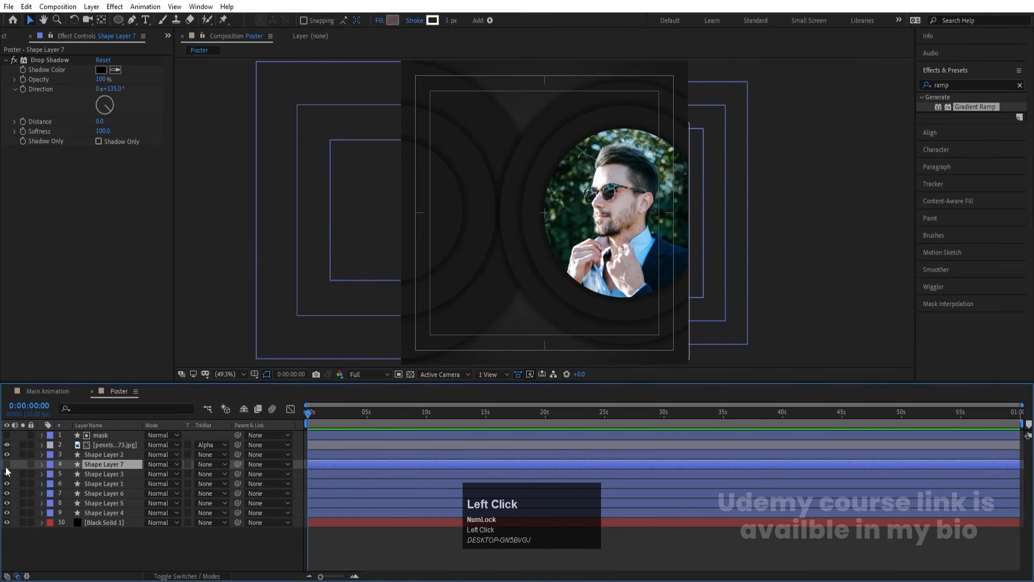
drag(114, 462, 111, 433)
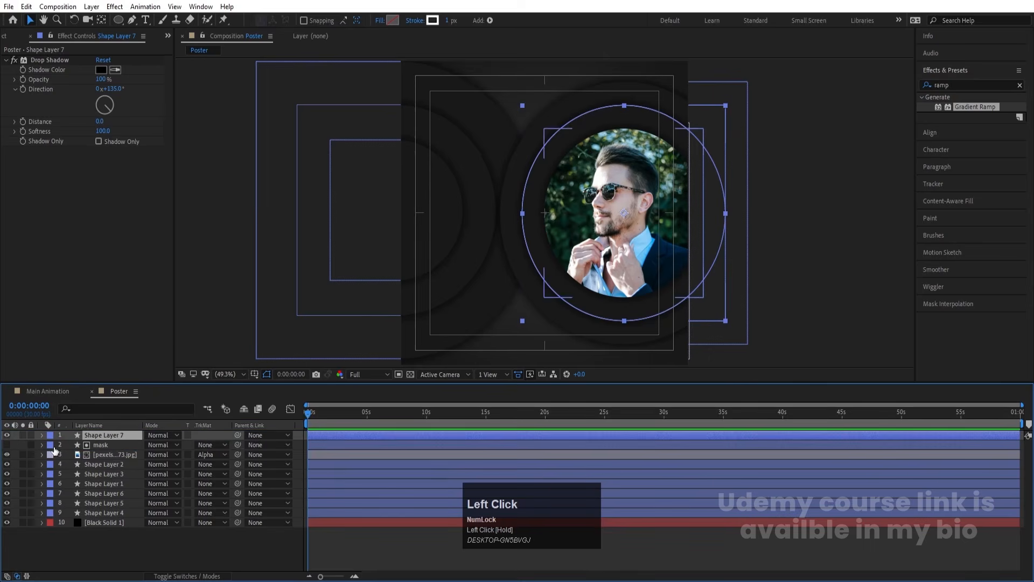
- Add dashes with a dash length of 10 to the stroke of Shape Layer 7 and collapse the layer
click(42, 435)
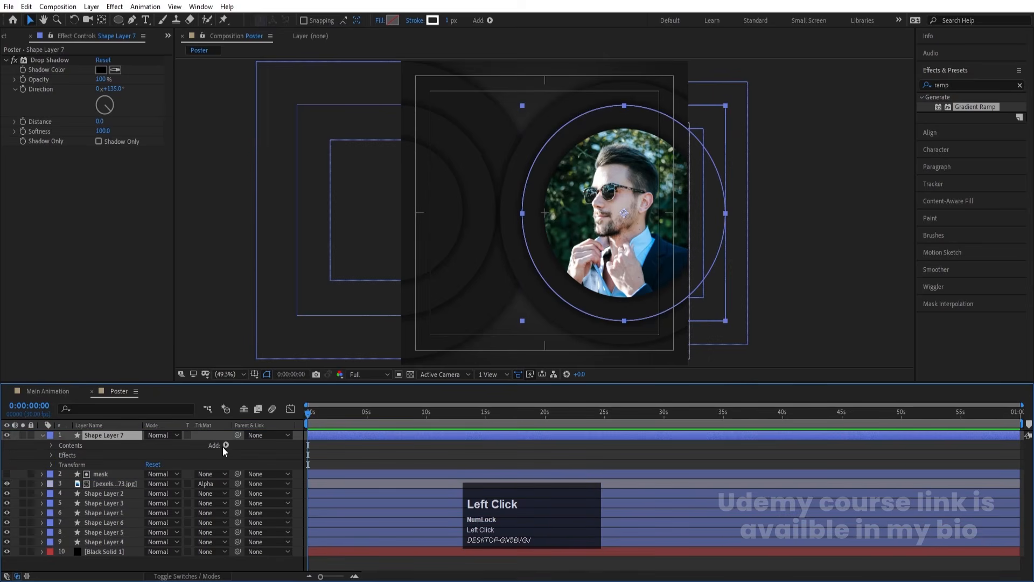
click(52, 444)
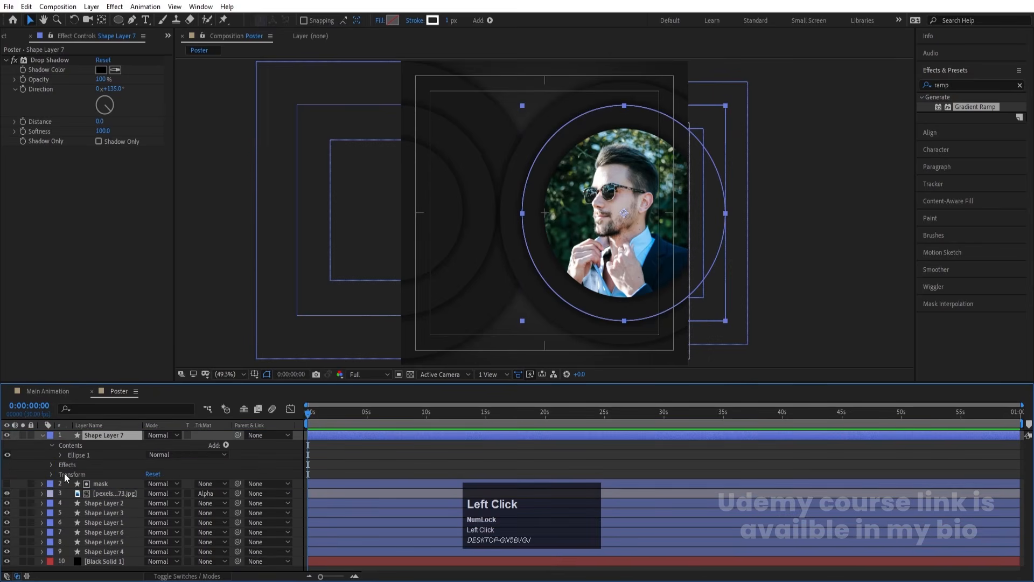
click(60, 456)
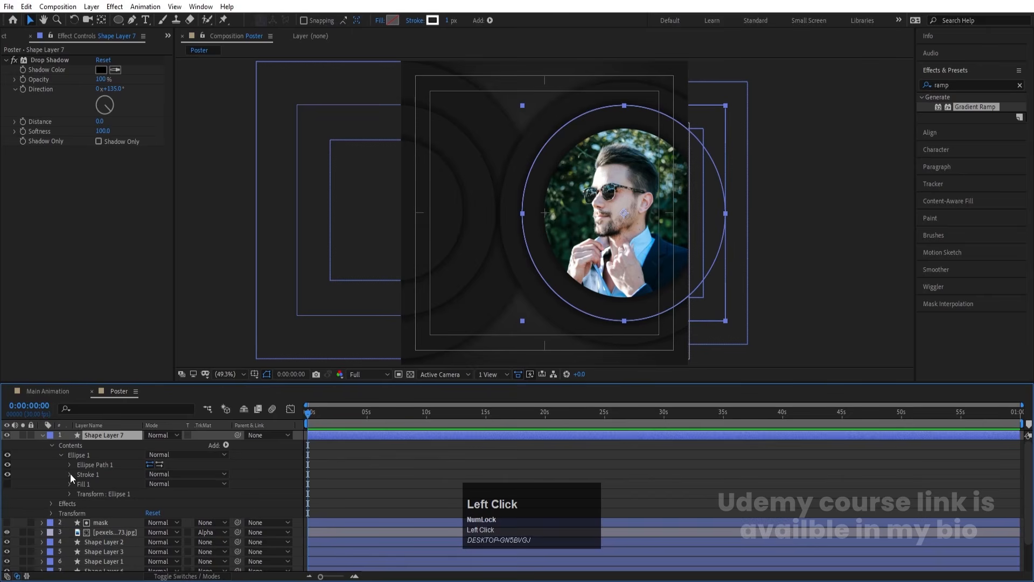
click(70, 474)
click(149, 551)
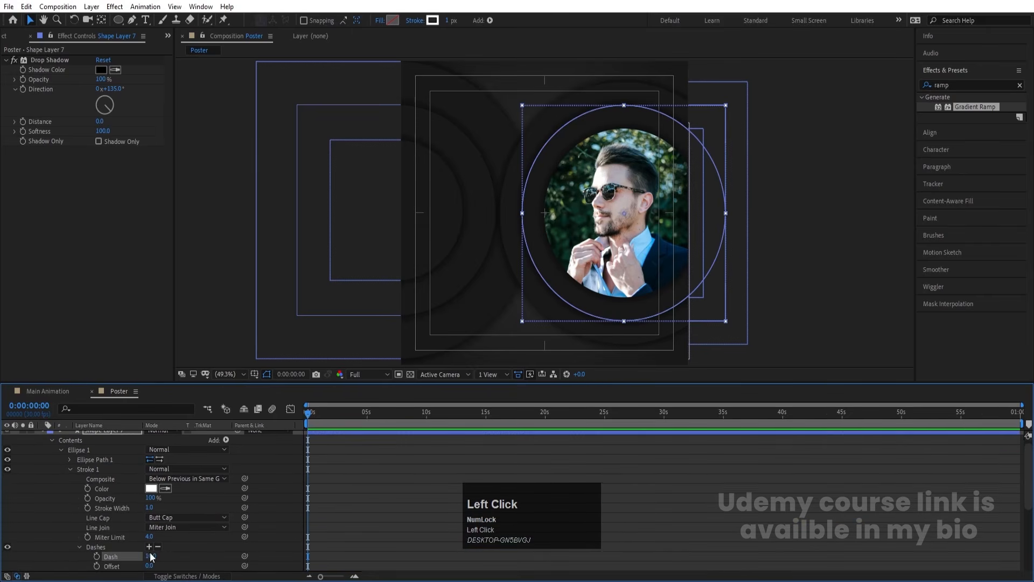
scroll(275, 473, up, 3)
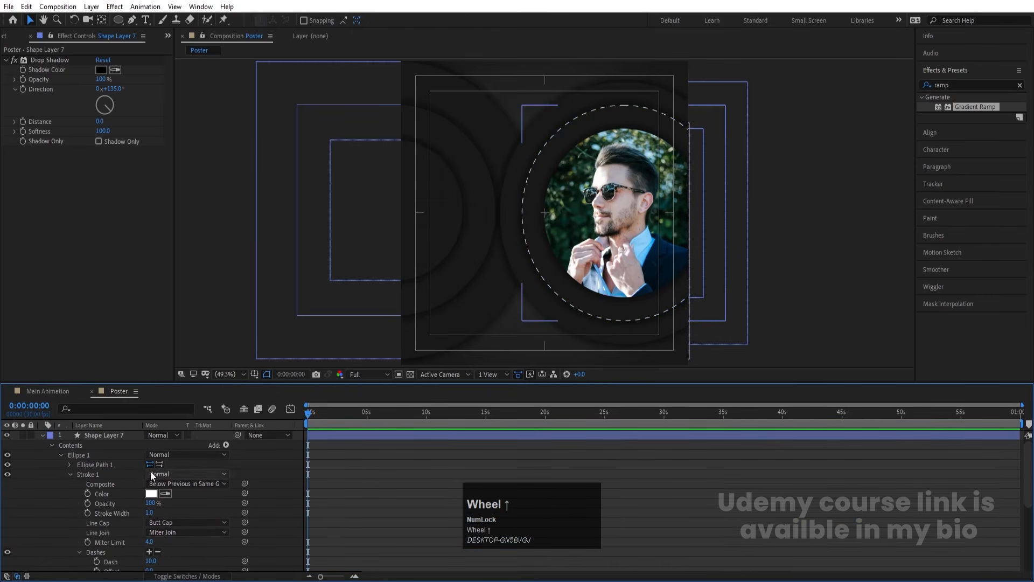
click(42, 435)
click(103, 434)
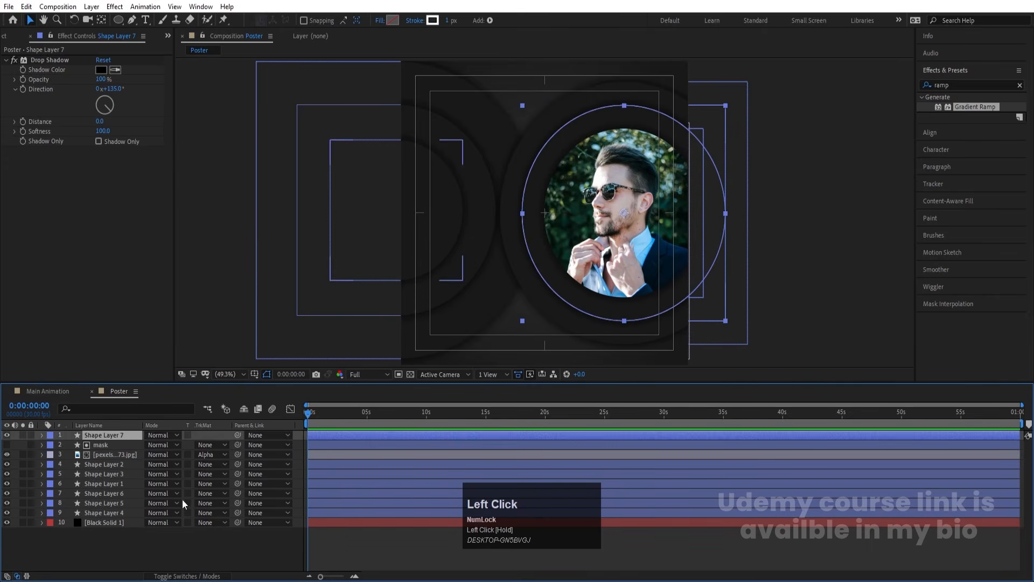
click(161, 532)
key(space)
click(316, 413)
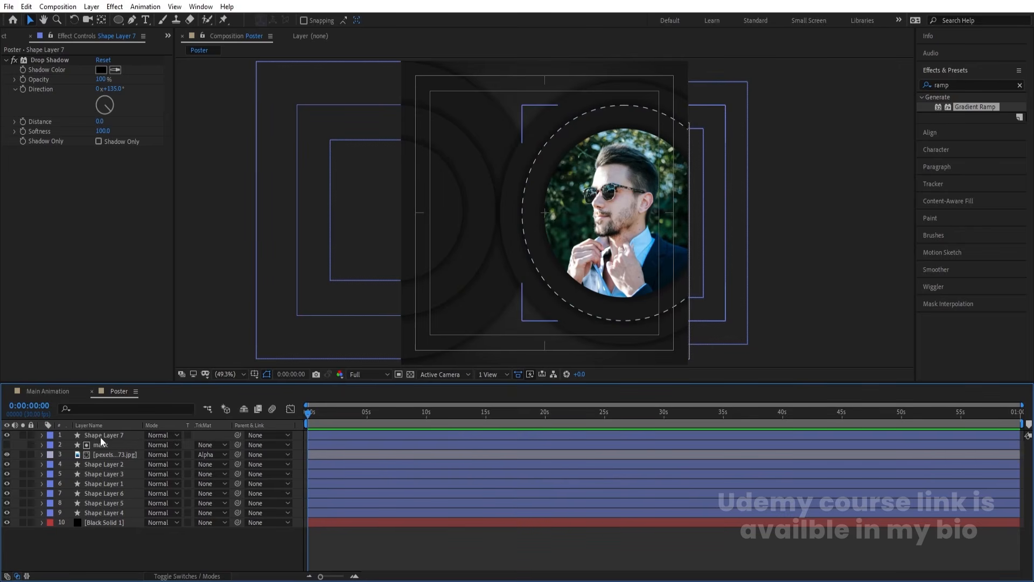
- Lock all existing layers and add a text layer reading MOTION on the poster's left half
drag(31, 435, 8, 499)
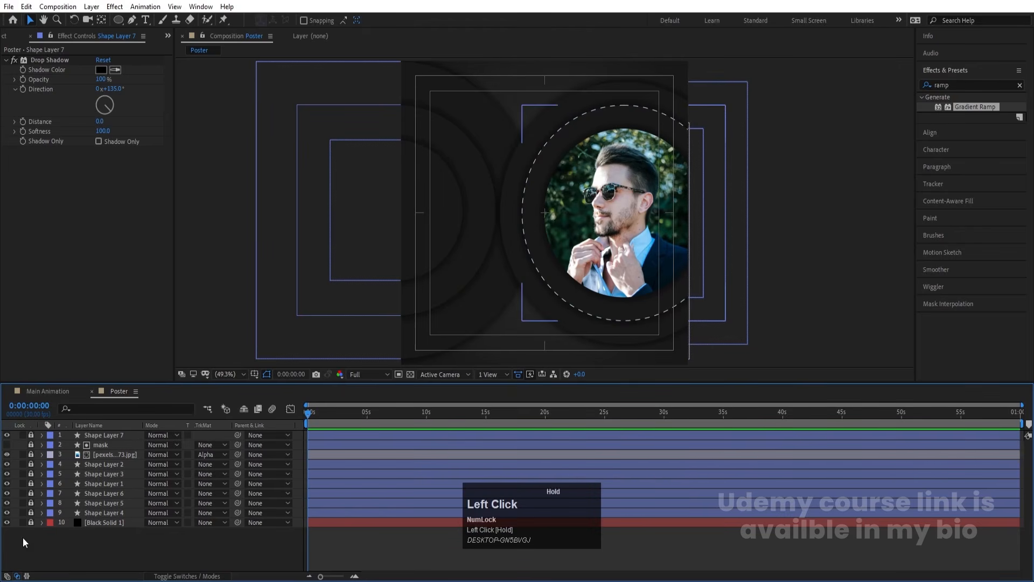
click(150, 20)
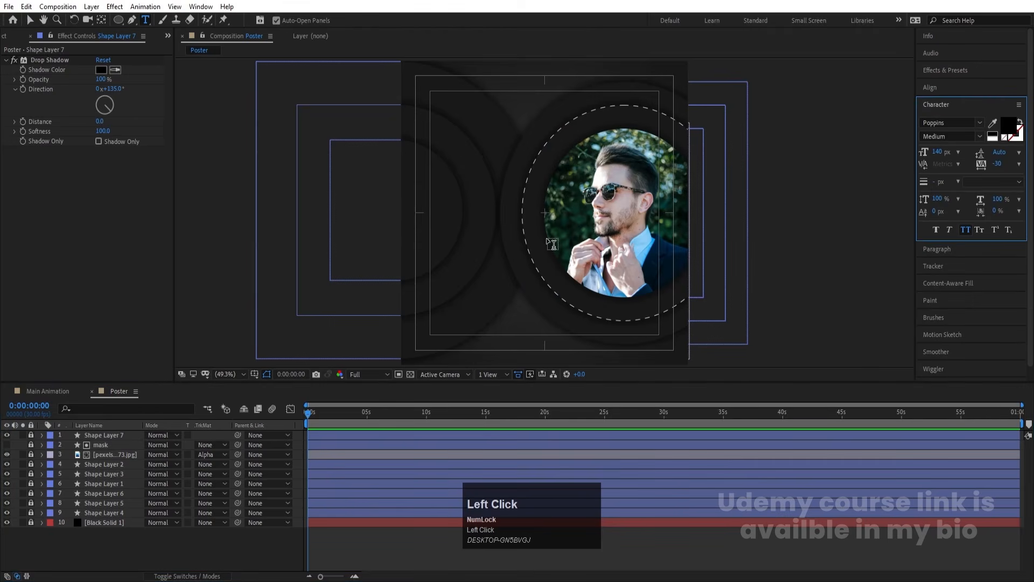
click(446, 216)
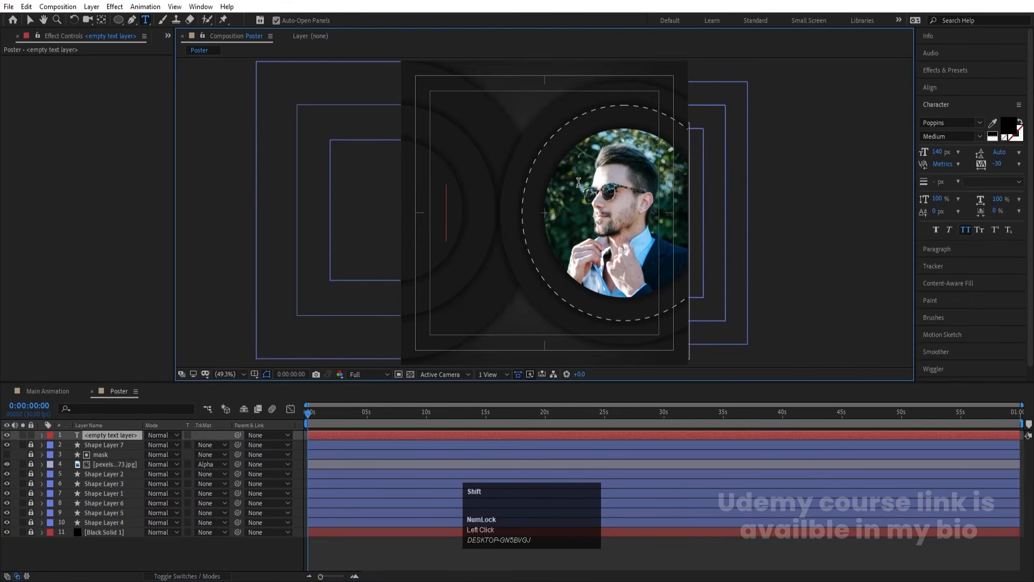
text(MOTION)
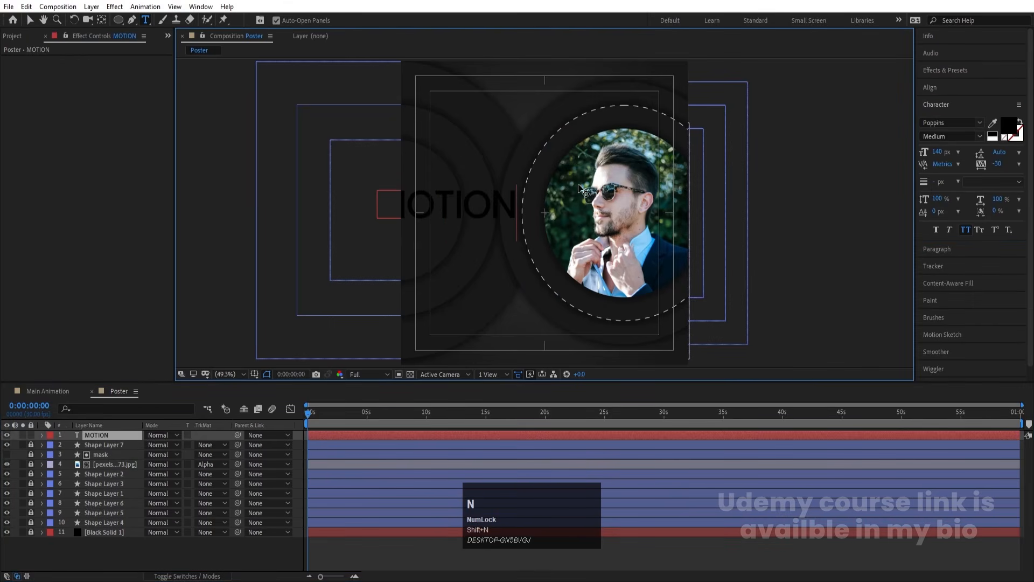
- Give the MOTION text a white fill, the Poppins ExtraLight style and a font size of 91 px
key(ctrl+a)
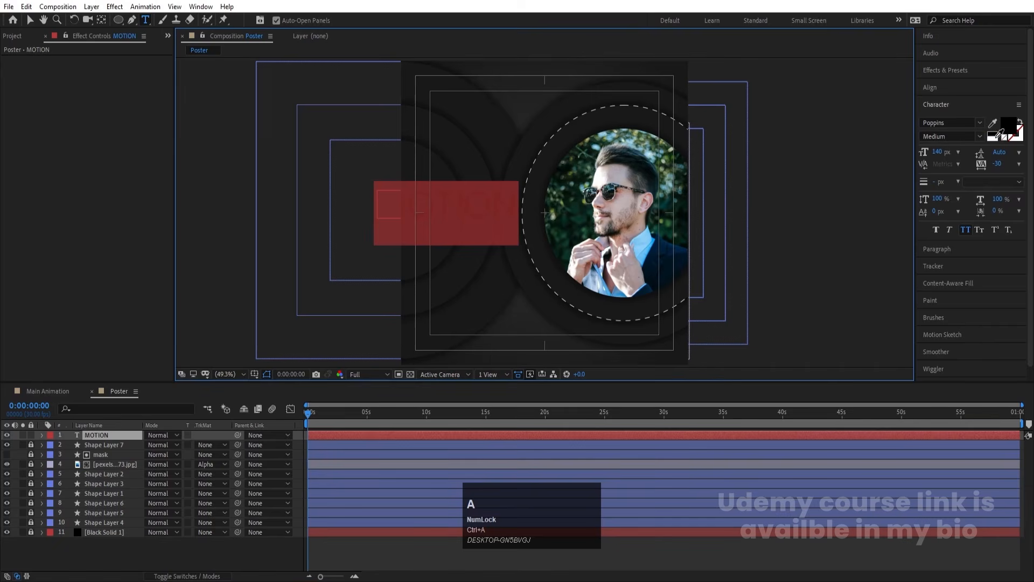
click(990, 138)
click(981, 136)
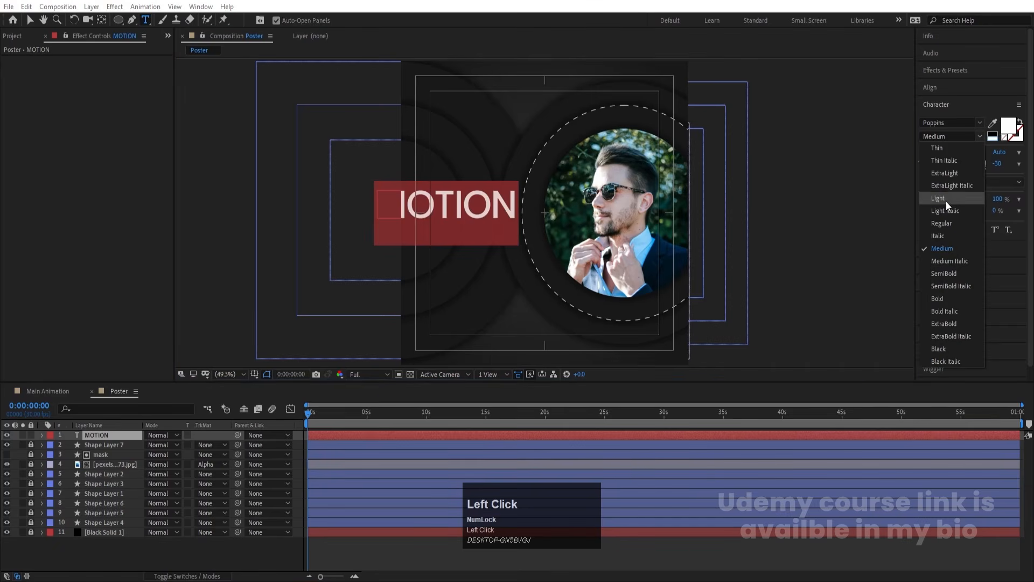
click(943, 176)
drag(938, 152, 912, 152)
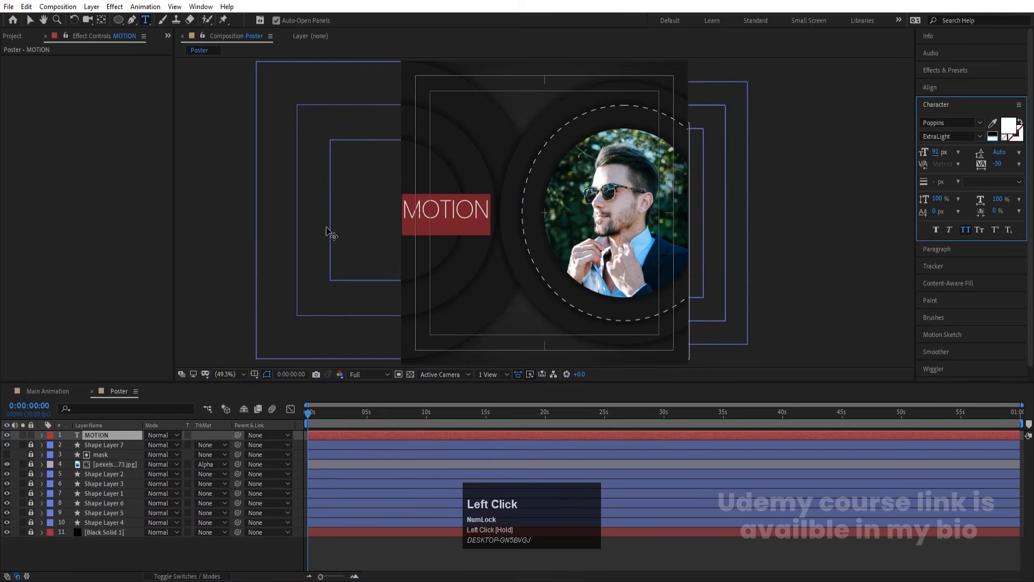
- Centre the MOTION text horizontally and vertically in the composition and centre its anchor point
click(31, 20)
drag(464, 210, 470, 208)
click(932, 88)
click(946, 116)
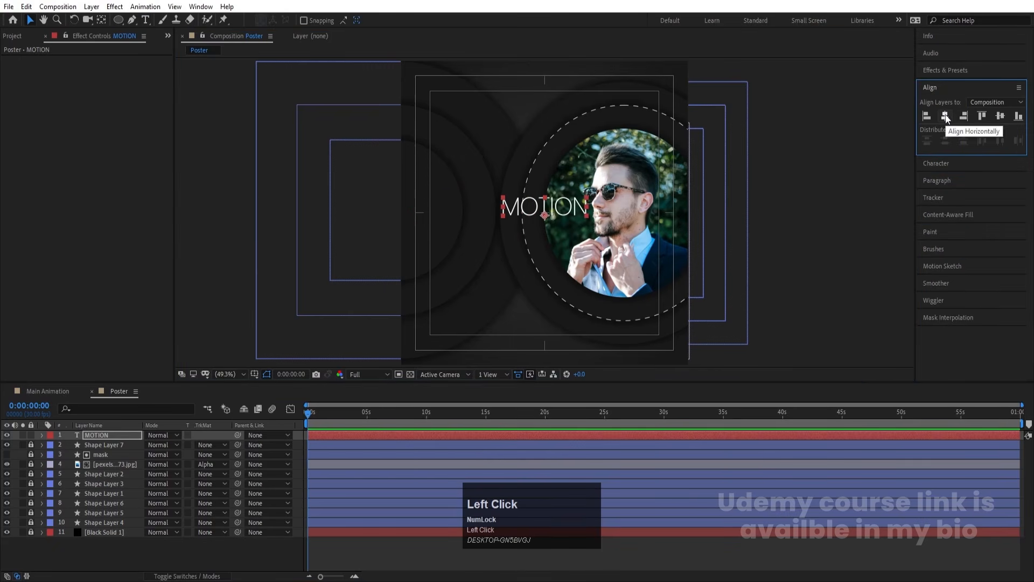
click(1000, 117)
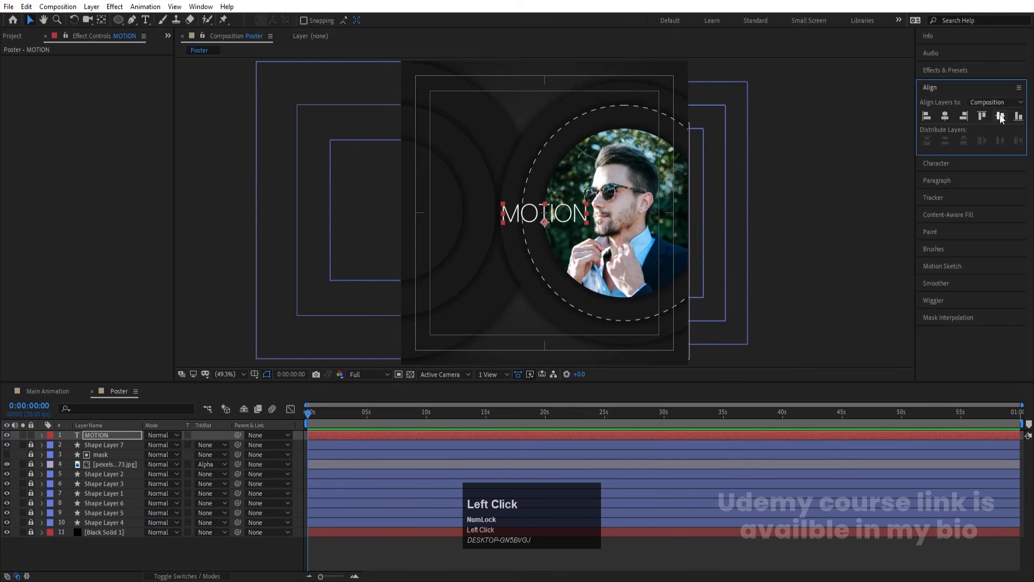
key(ctrl+alt+Home)
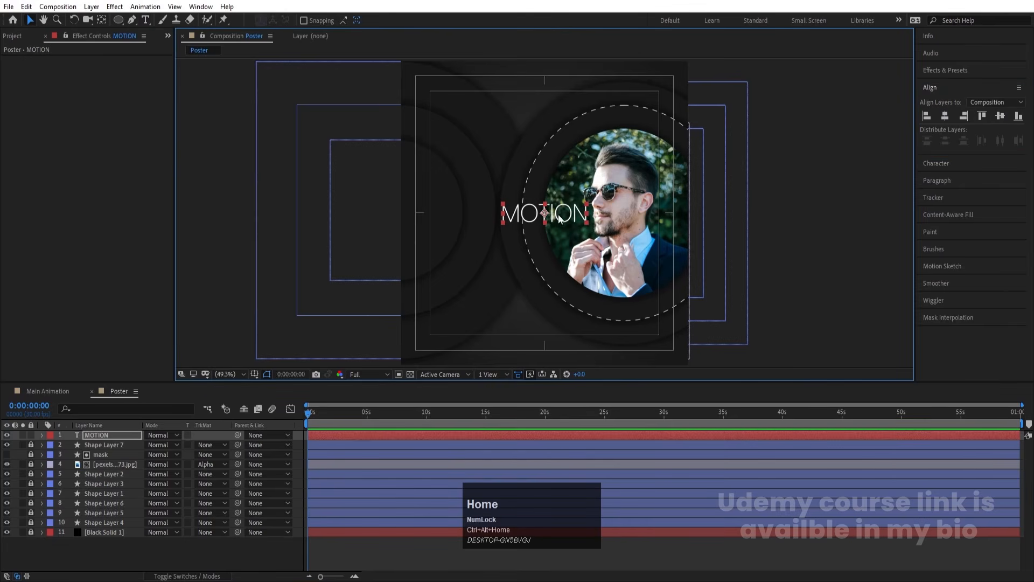
- Place MOTION to the left of the portrait, duplicate it just below and change the copy's text to DESIGN
drag(559, 218, 490, 246)
key(ctrl+d)
double_click(490, 247)
text(DESI)
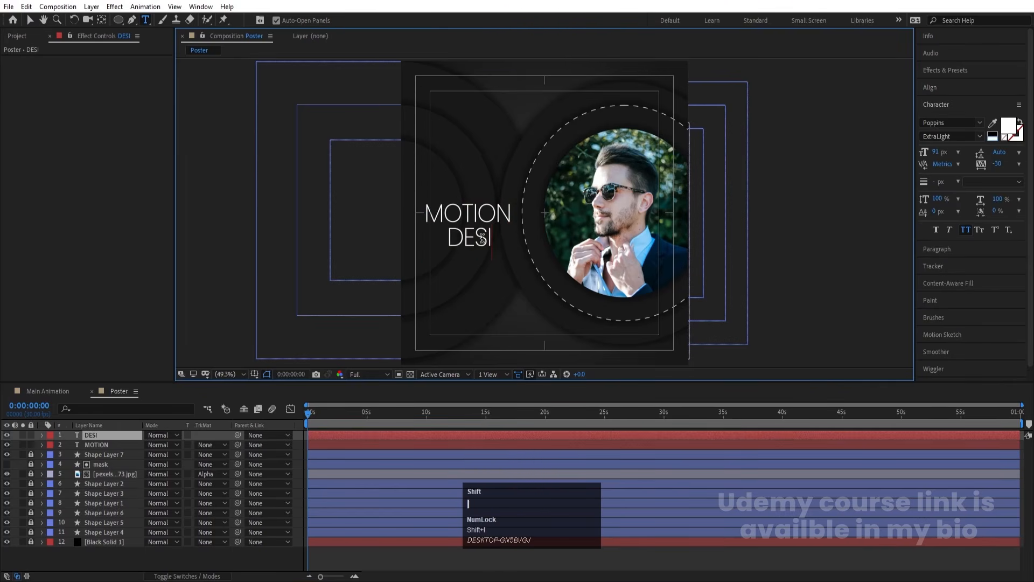
text(GN)
- Change the font style of the DESIGN text to Medium
key(ctrl+a)
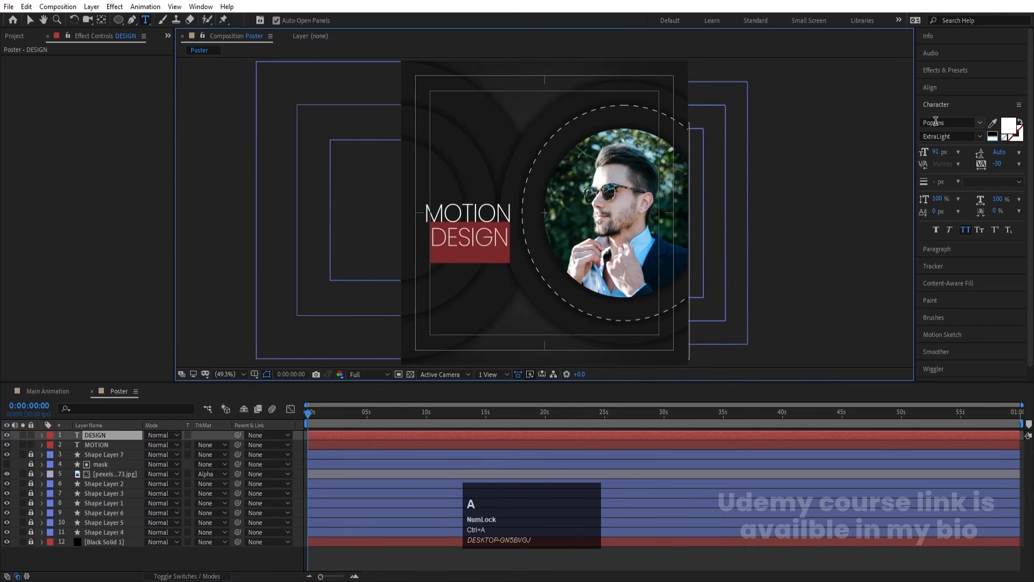
click(977, 137)
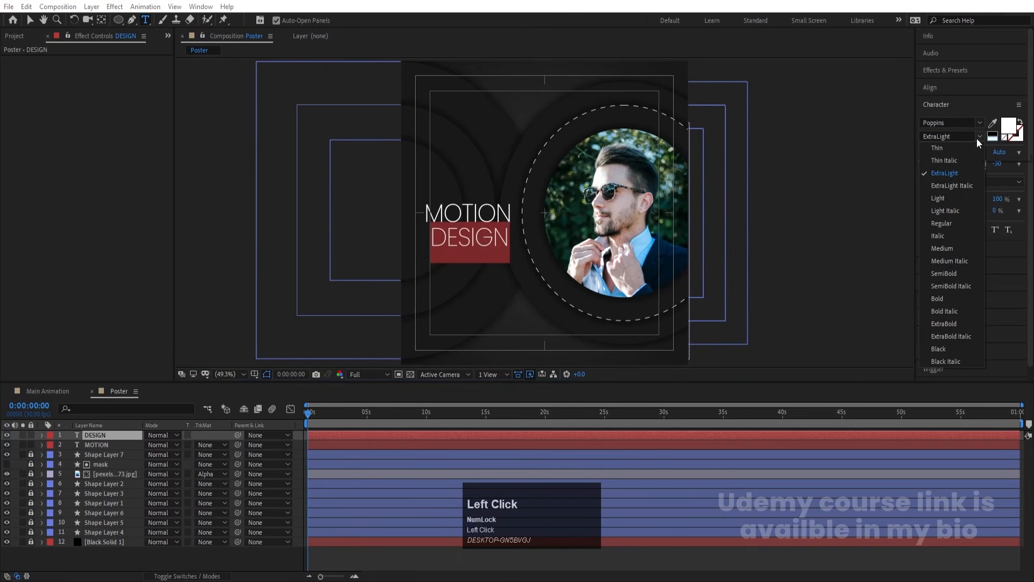
click(943, 248)
click(29, 20)
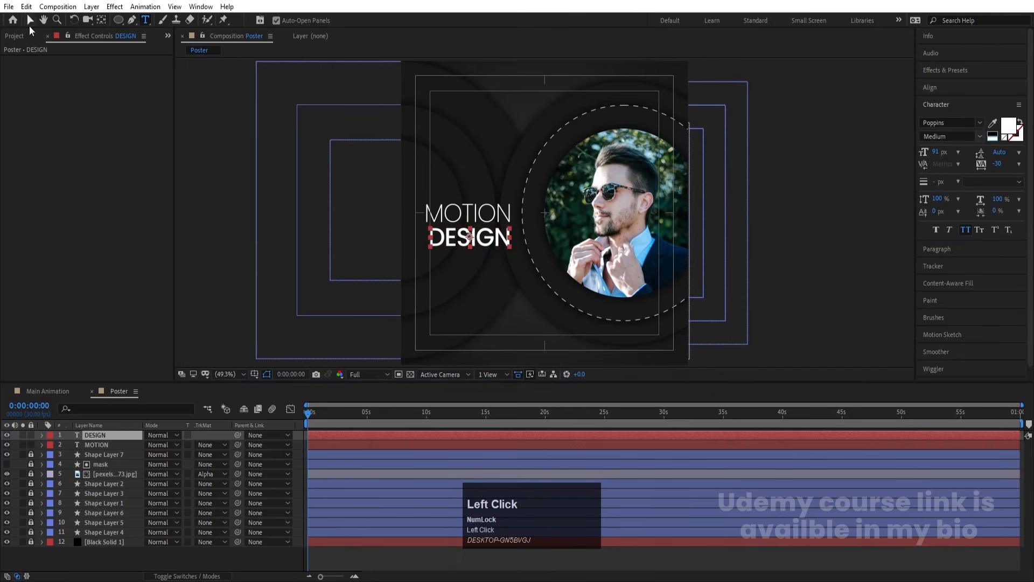
- Centre the anchor point of DESIGN, scale it to 106% and nudge it close beneath MOTION with matching edges
alt+scroll(385, 219, up, 2)
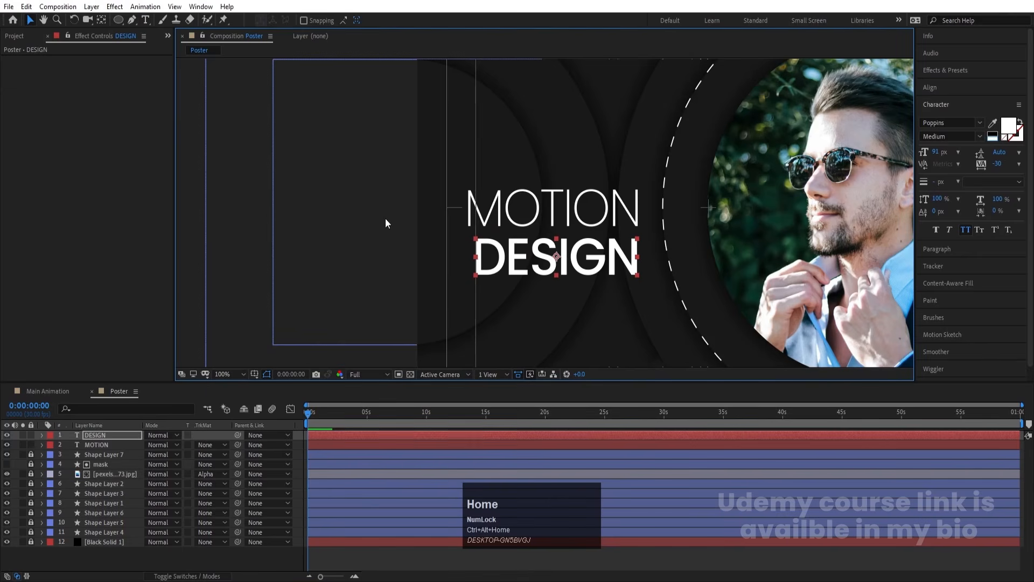
drag(608, 259, 606, 252)
key(s)
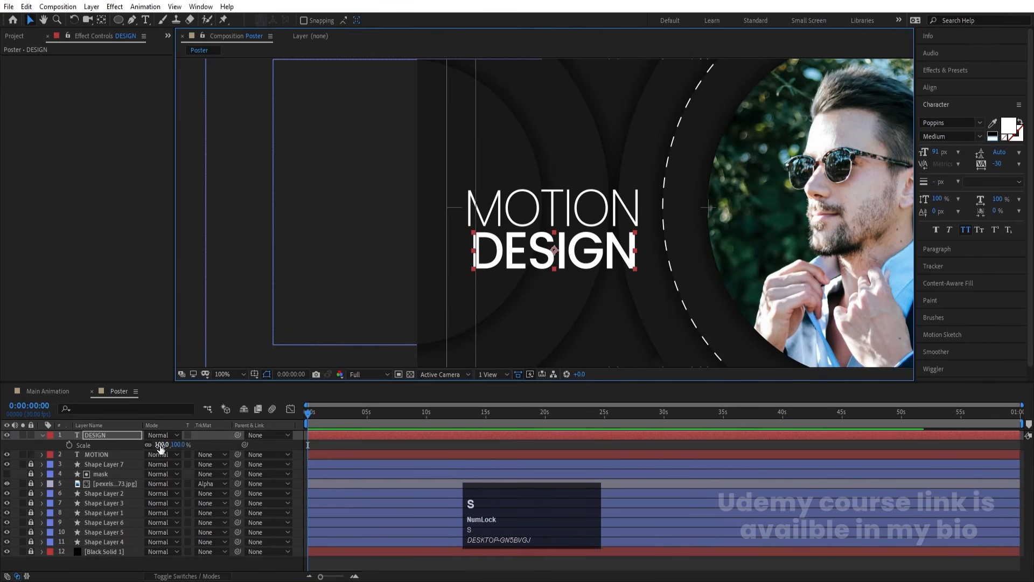
drag(161, 444, 163, 445)
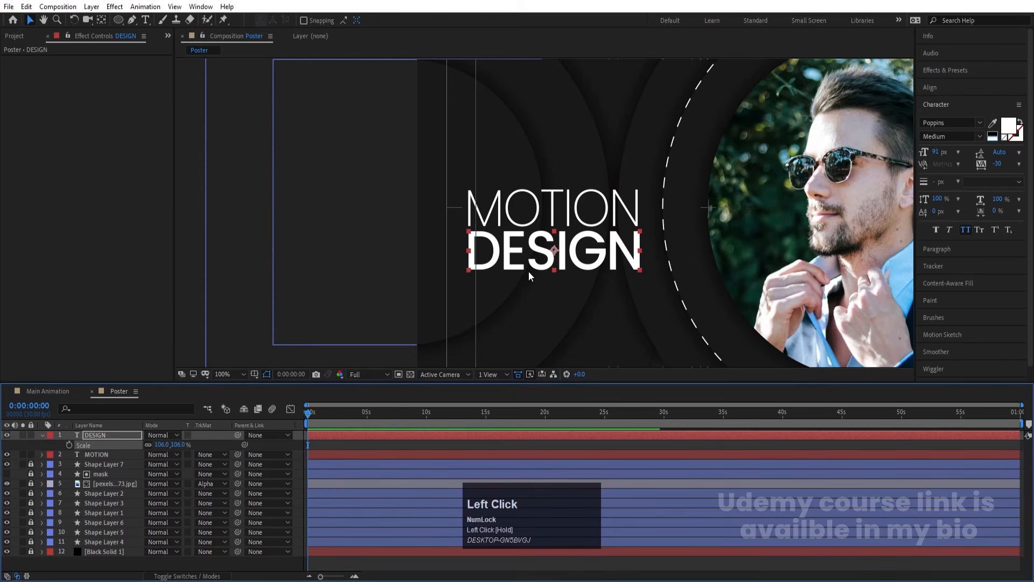
key(Up)
key(Up)
key(Up)
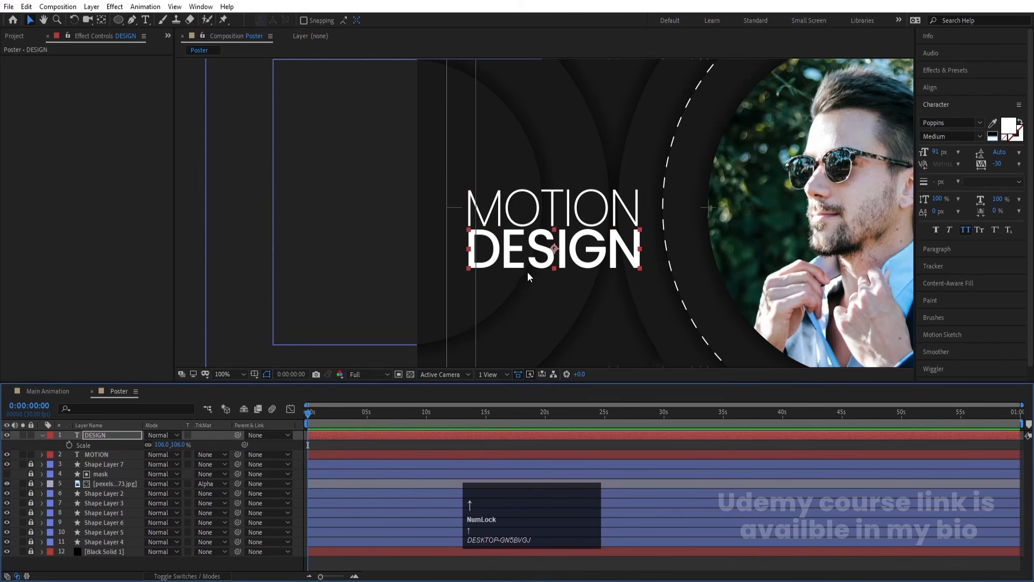
key(Left)
- Move both text layers up slightly and enlarge them together, DESIGN to 145% and MOTION to 139%
click(234, 377)
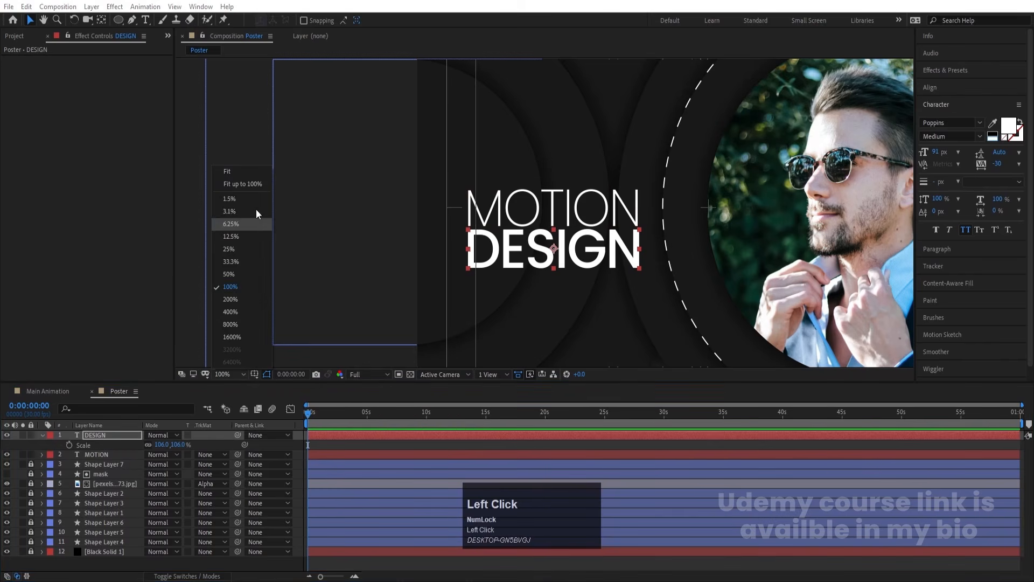
click(238, 167)
click(105, 454)
shift+click(99, 434)
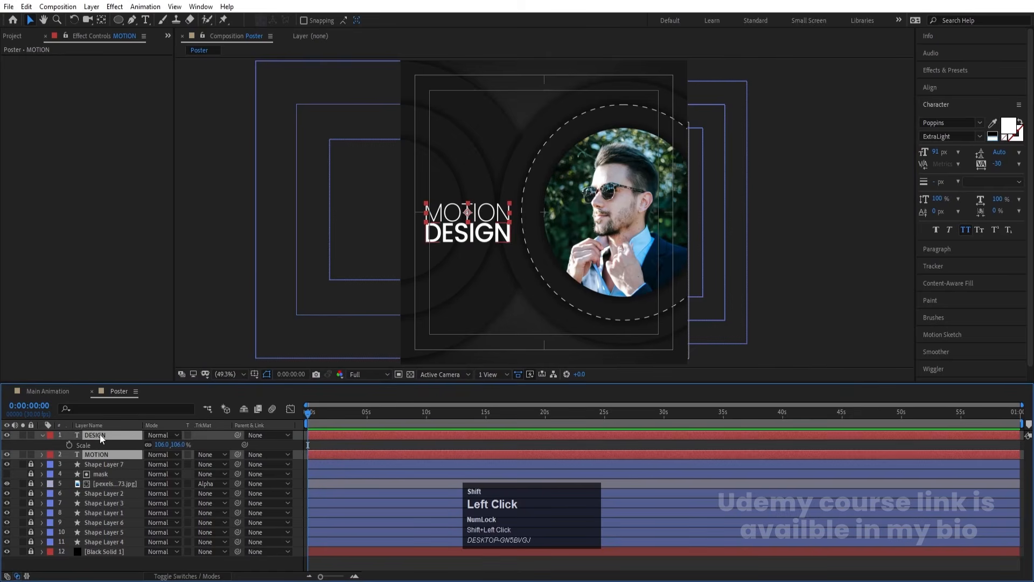
key(p)
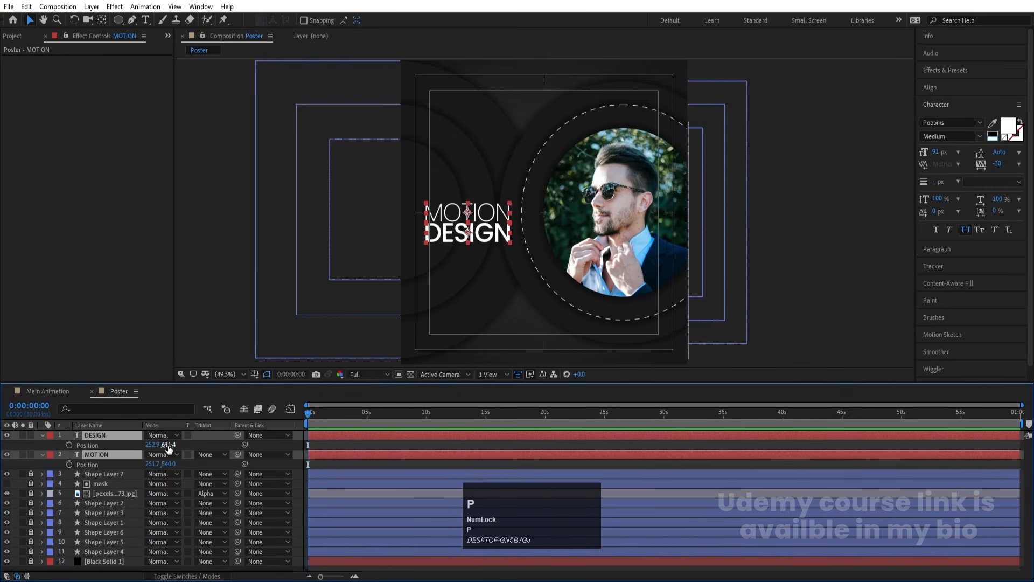
mouse_move(167, 445)
mouse_down()
mouse_move(153, 443)
mouse_move(181, 447)
mouse_up()
key(s)
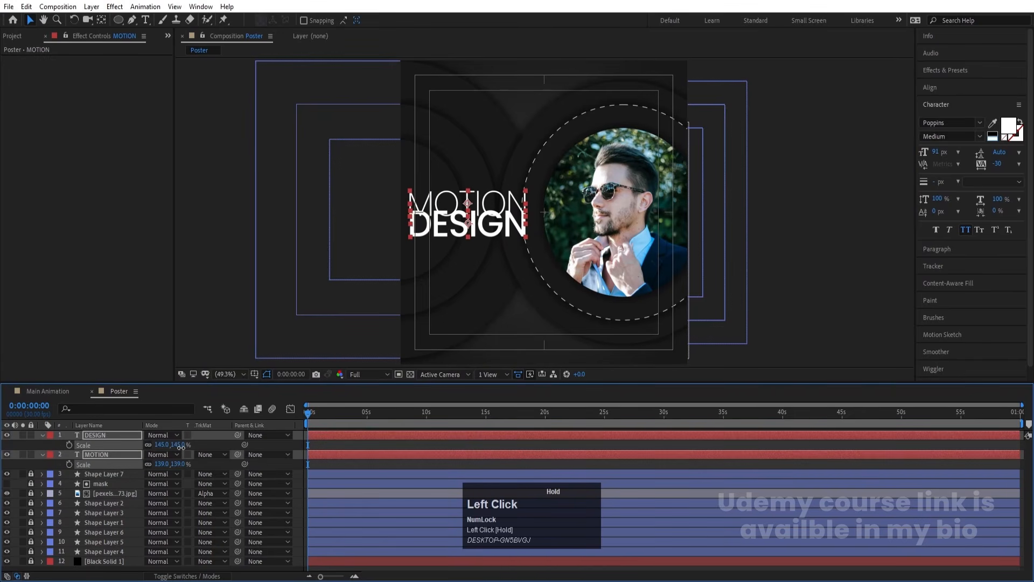
- Shift both text lines slightly right and lower DESIGN so it sits directly beneath MOTION without overlapping
drag(473, 227, 517, 236)
click(322, 450)
click(325, 436)
key(v)
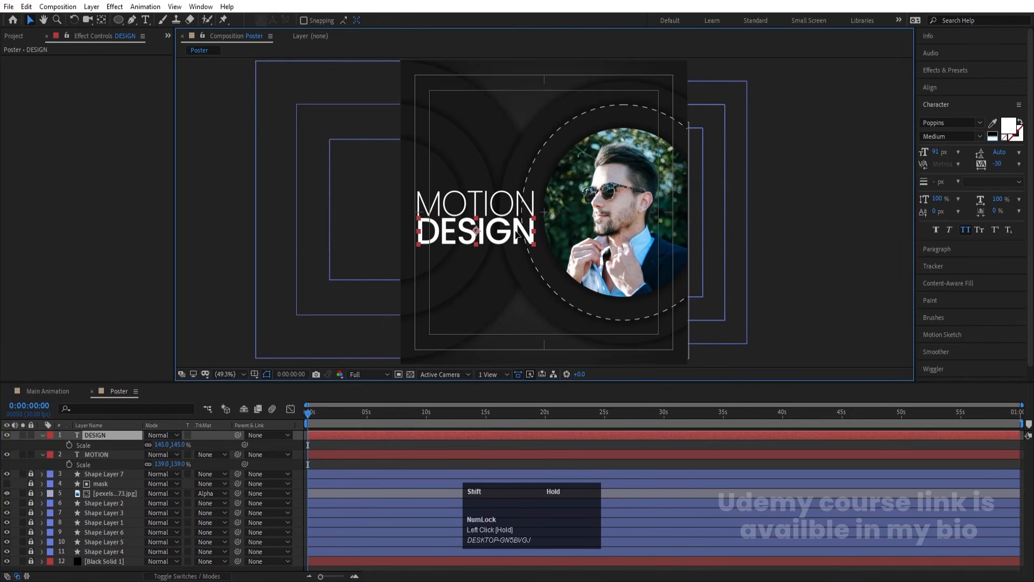
click(342, 464)
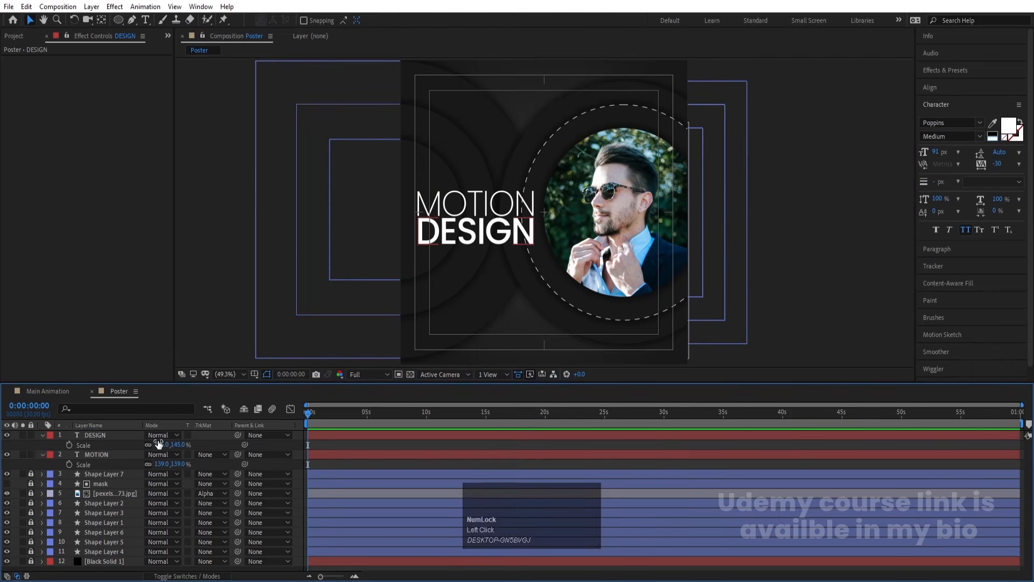
- Pre-compose the MOTION and DESIGN layers into a composition named Text
click(477, 209)
shift+click(468, 242)
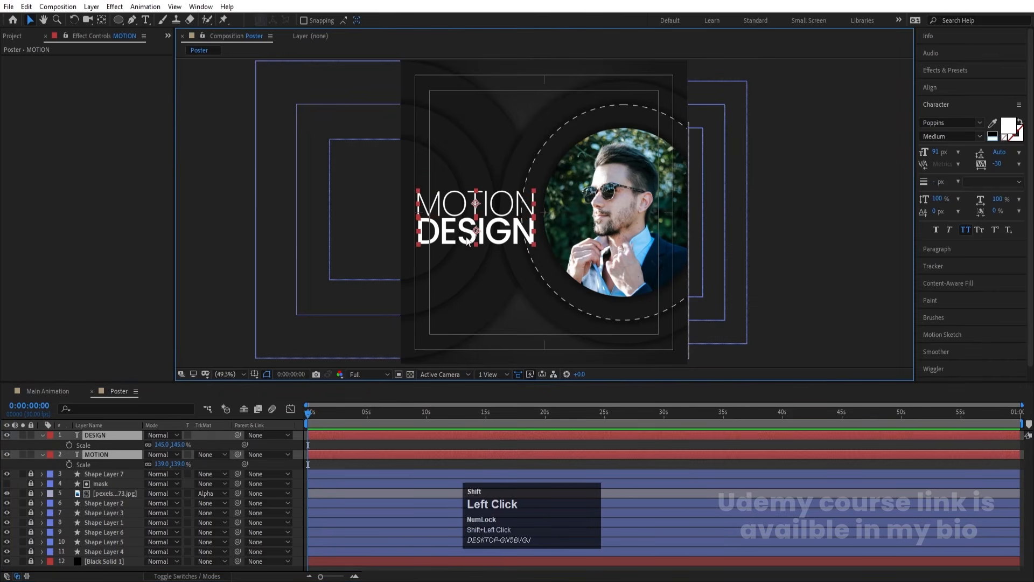
key(ctrl)
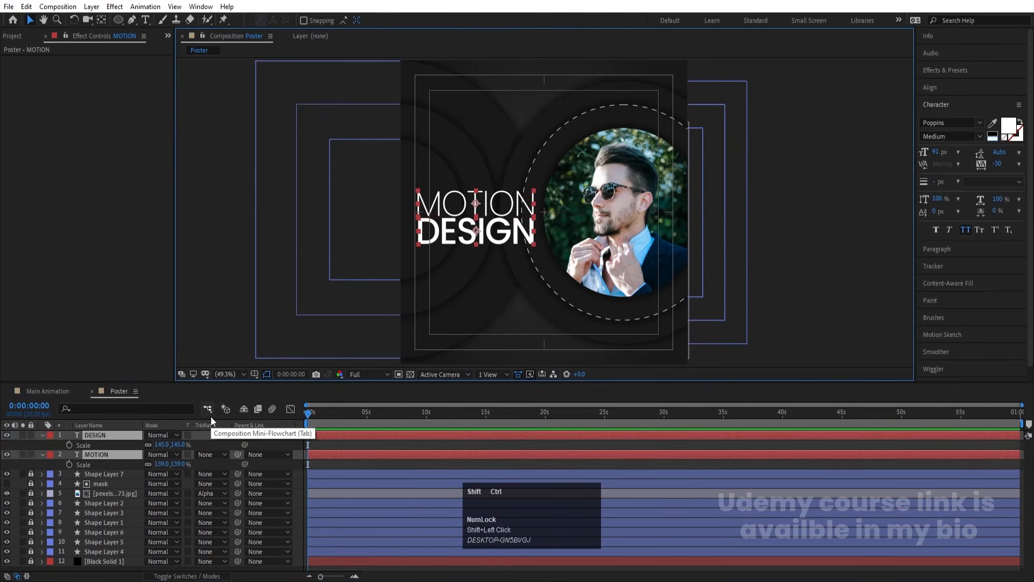
key(ctrl+shift+c)
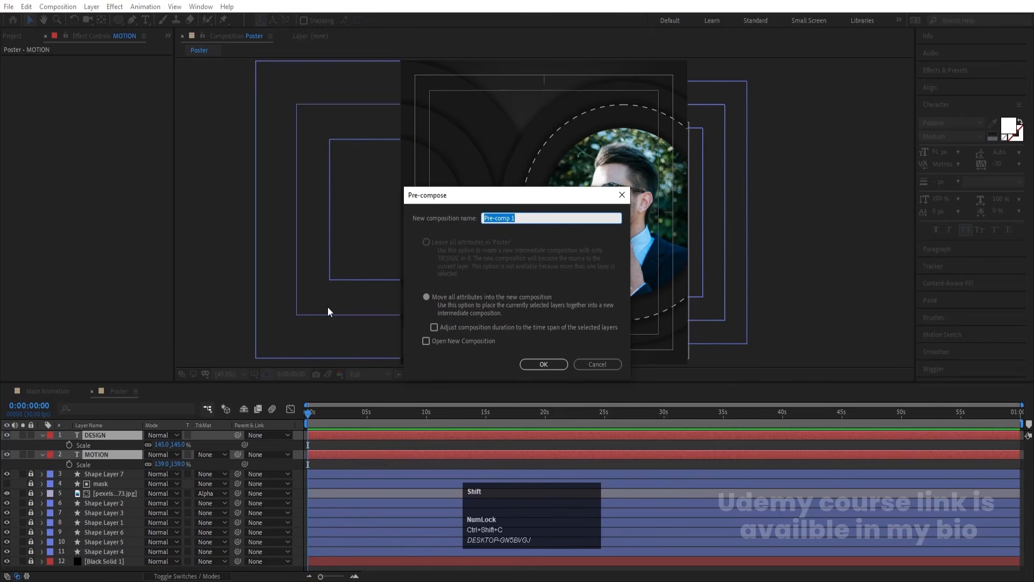
text(Text)
key(Return)
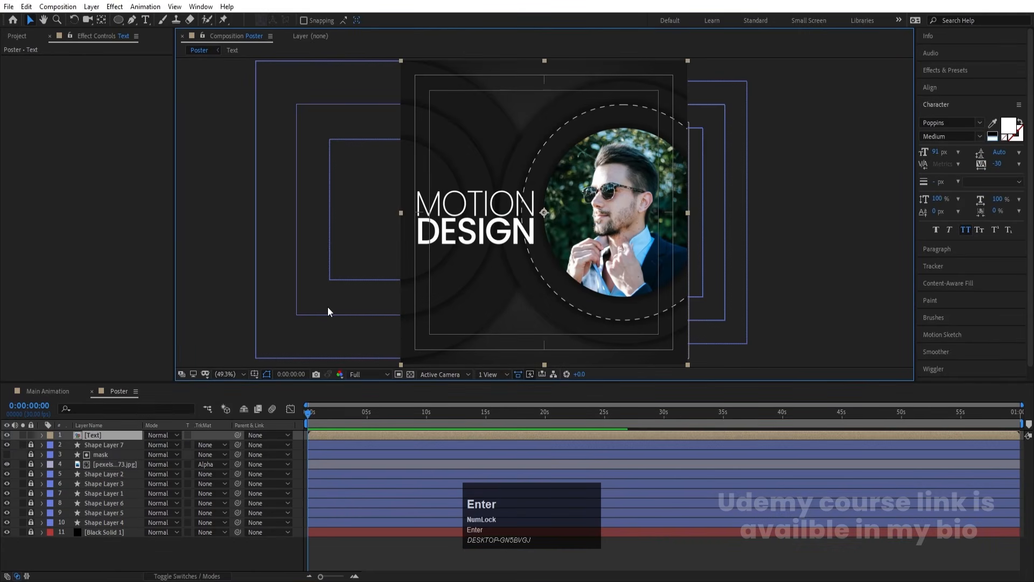
- Duplicate the Text composition layer, greatly enlarge the lower copy and shift it right to span the poster
key(ctrl+d)
click(108, 445)
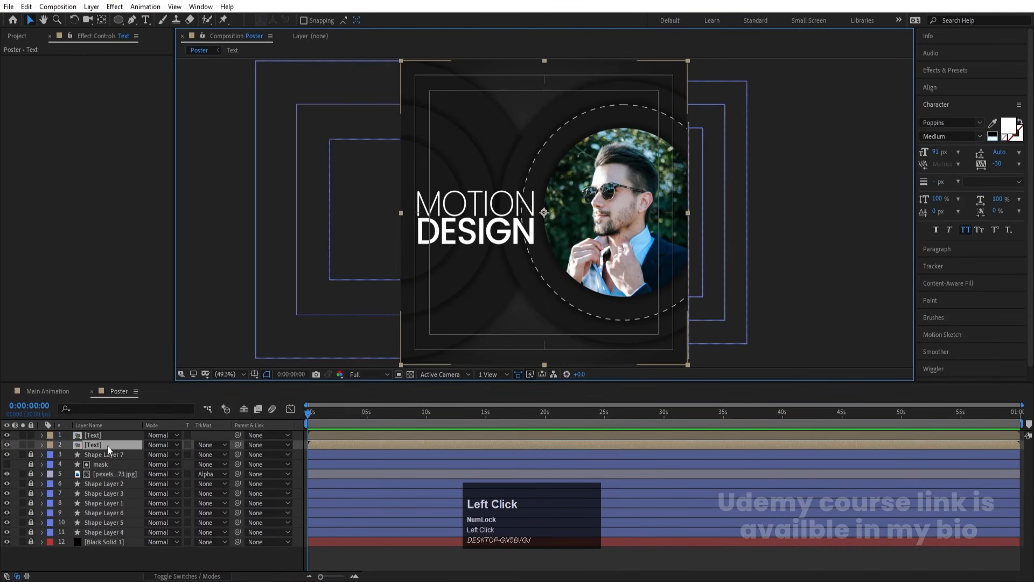
key(s)
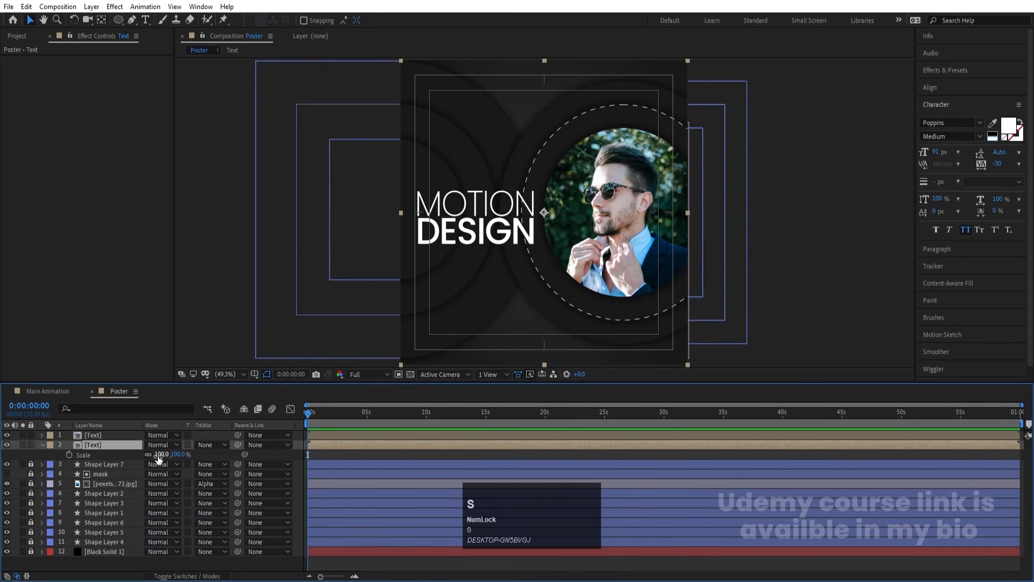
drag(160, 455, 692, 219)
- Reduce the enlarged Text copy's opacity to 10% and move it between Shape Layer 1 and Shape Layer 6
key(t)
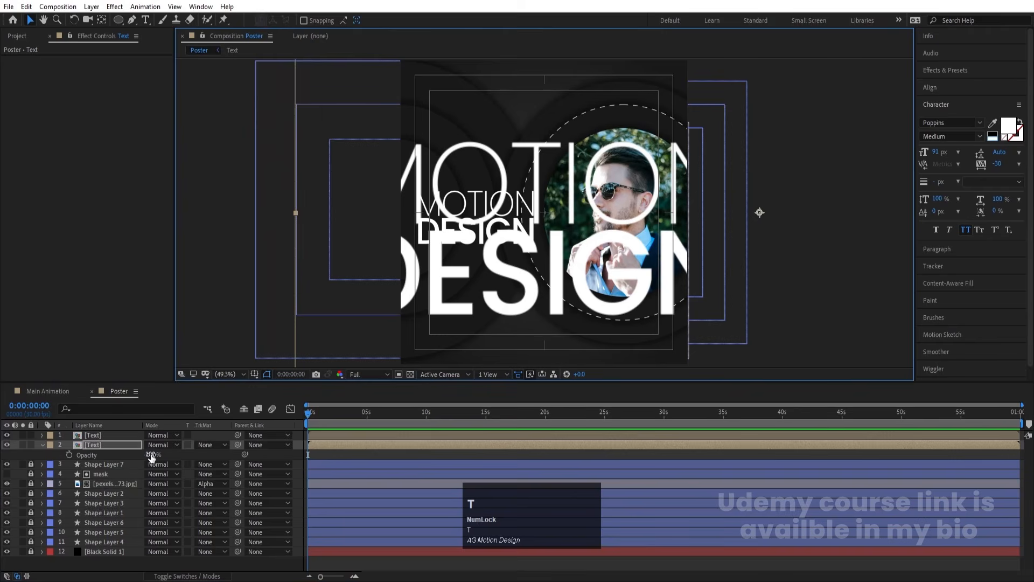
click(151, 455)
key(Return)
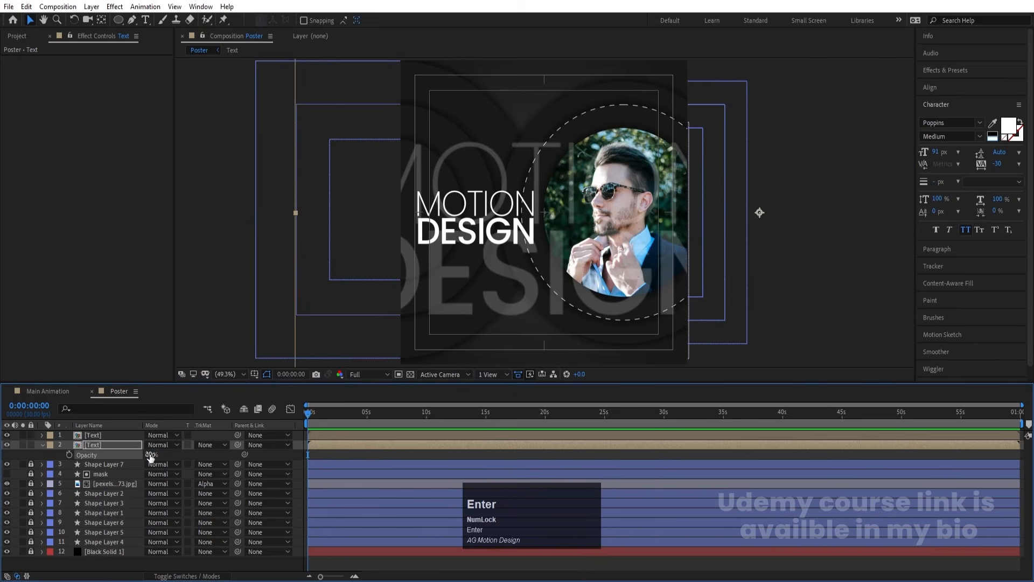
click(151, 455)
text(10)
key(Return)
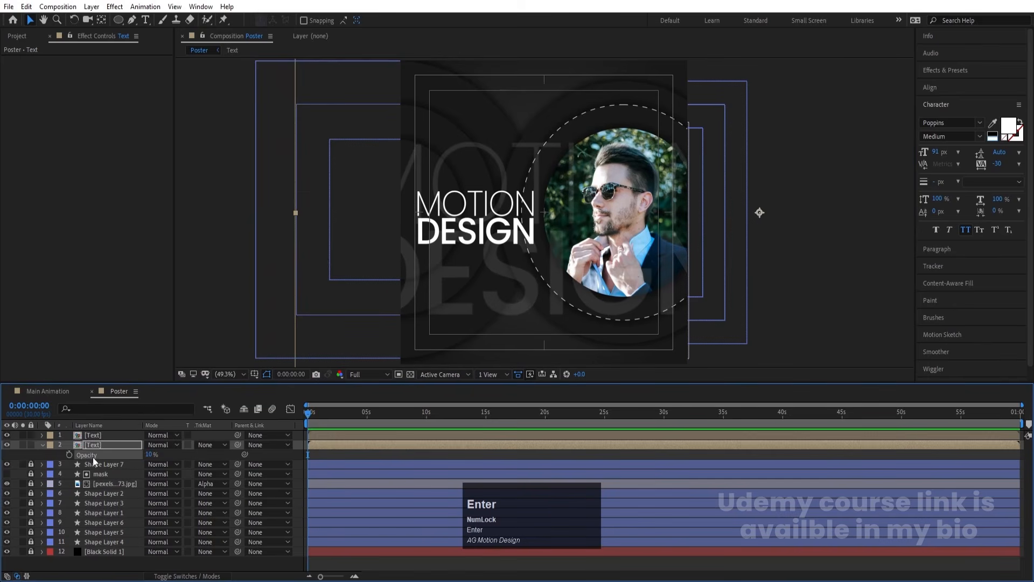
drag(92, 447, 113, 515)
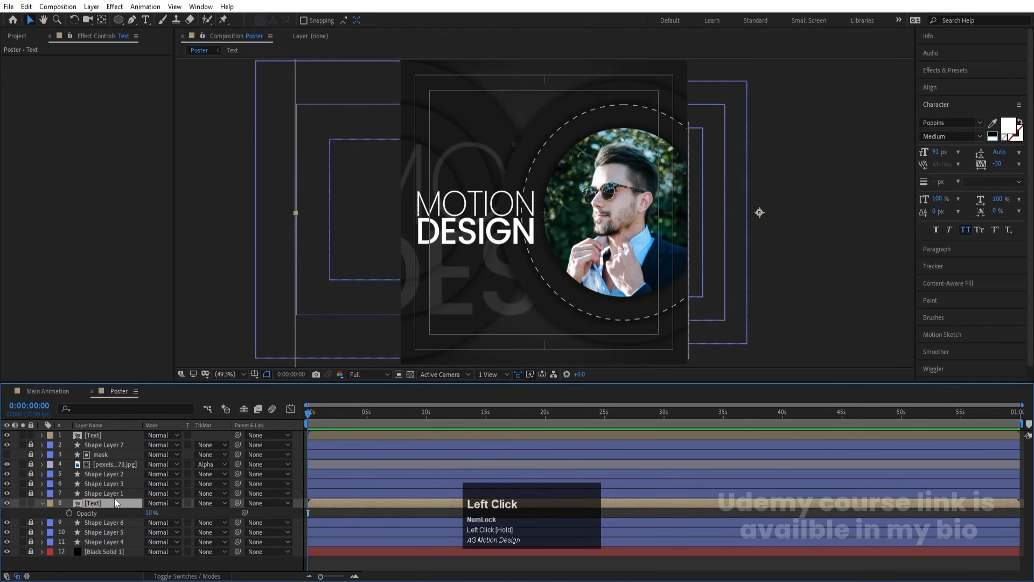
- Set the opacity of the enlarged background Text layer to 4% and preview the composition
click(147, 513)
text(4)
key(Return)
key(space)
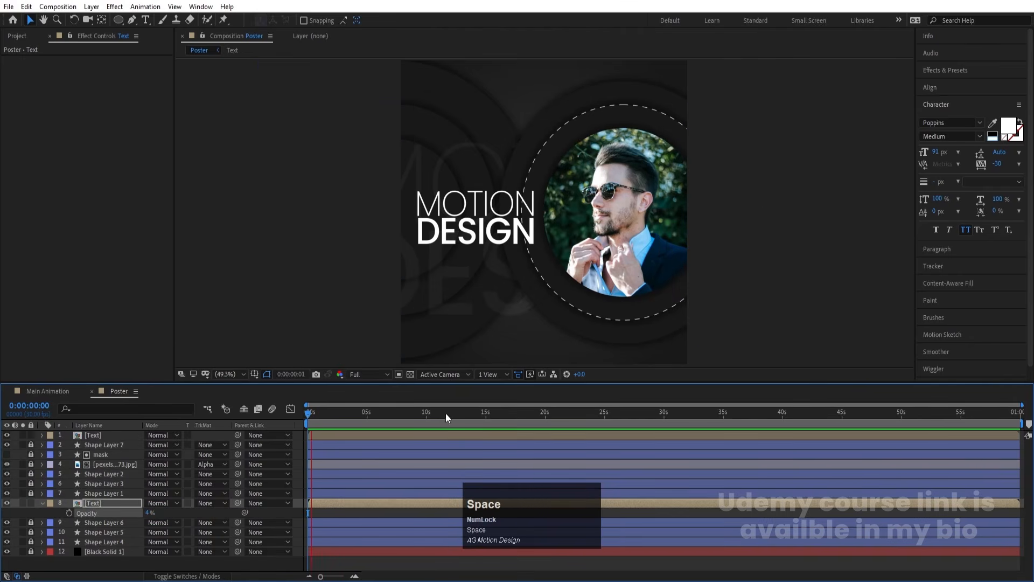
- Open the Text composition and change its background color to black
click(211, 428)
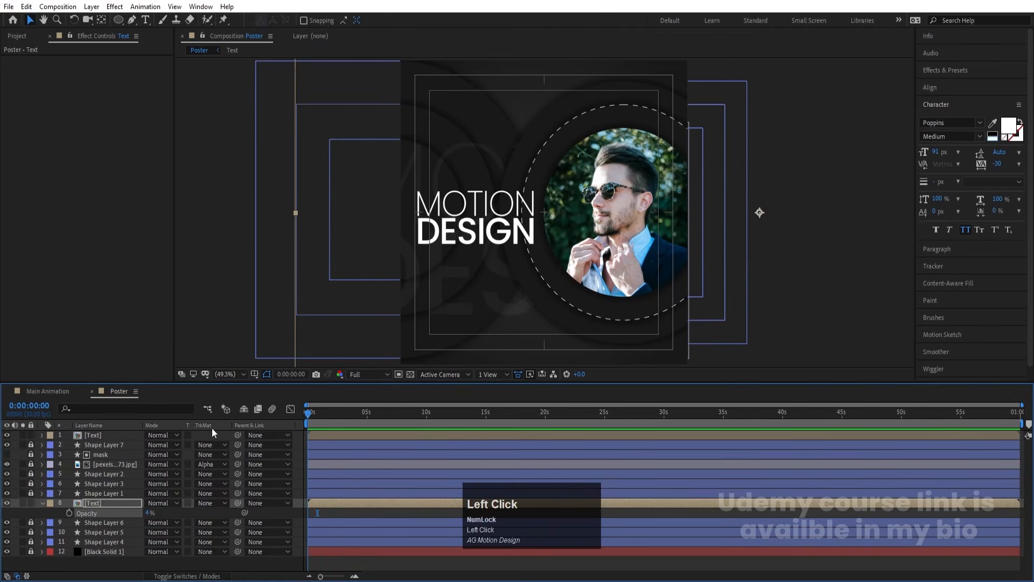
double_click(113, 432)
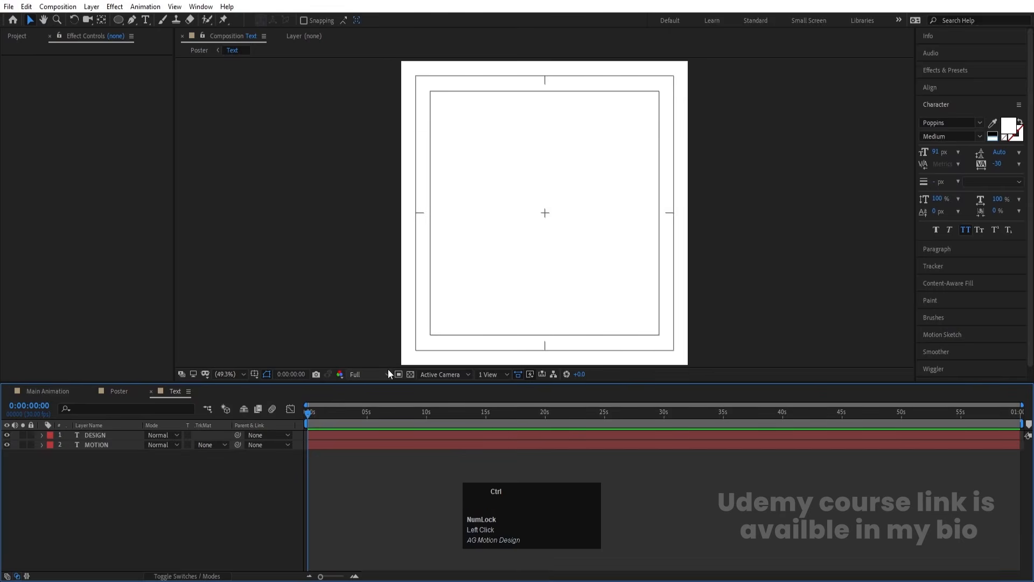
key(ctrl+k)
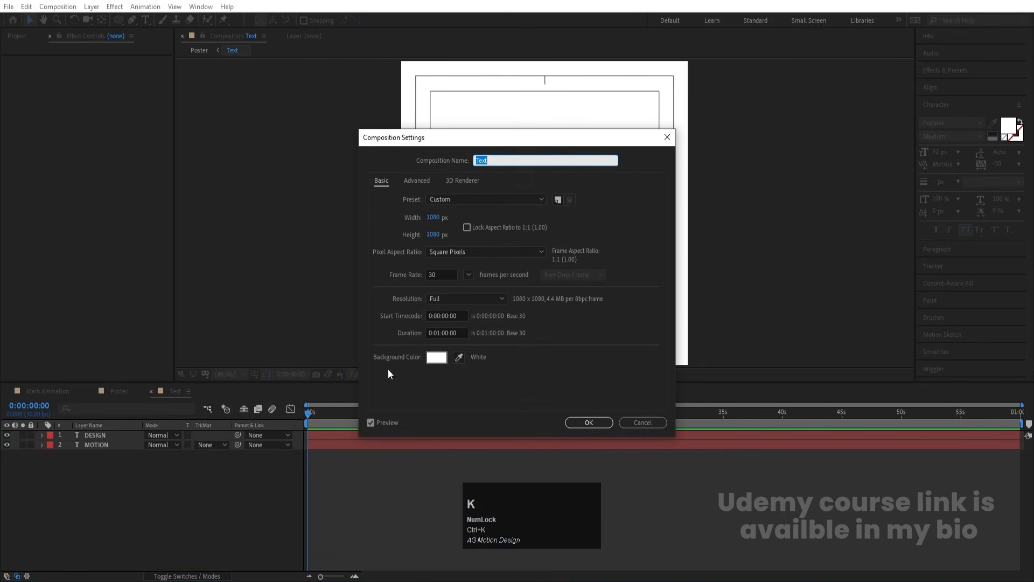
click(437, 357)
click(291, 330)
key(Return)
key(Return)
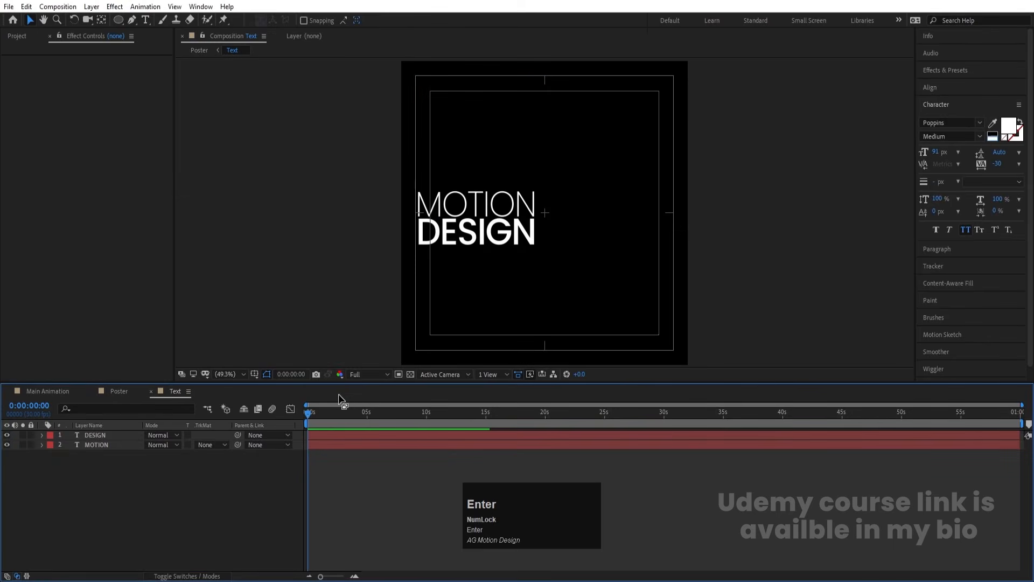
- Add a Position text animator to the MOTION layer and set its position to 0, 72
click(143, 459)
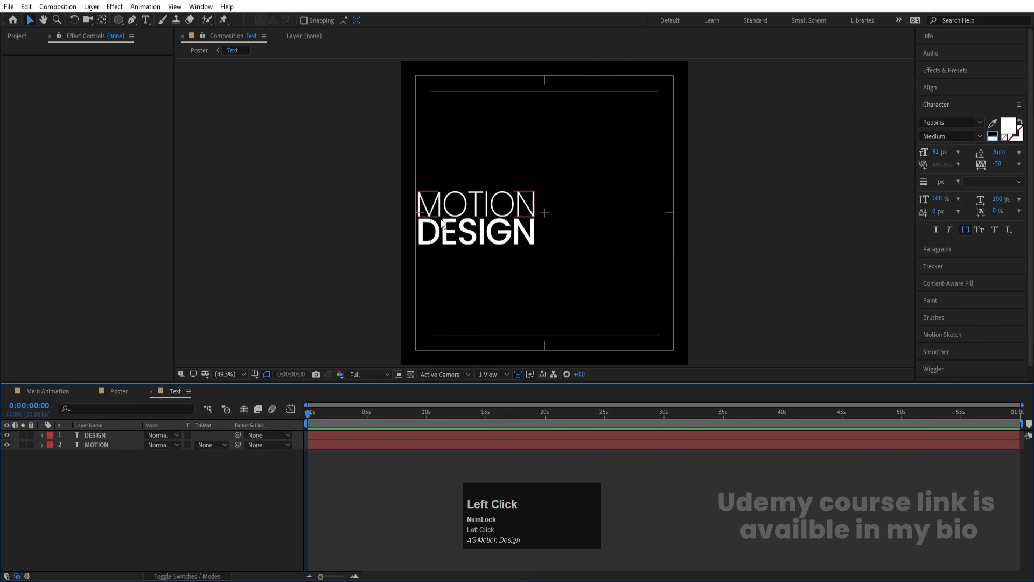
click(92, 443)
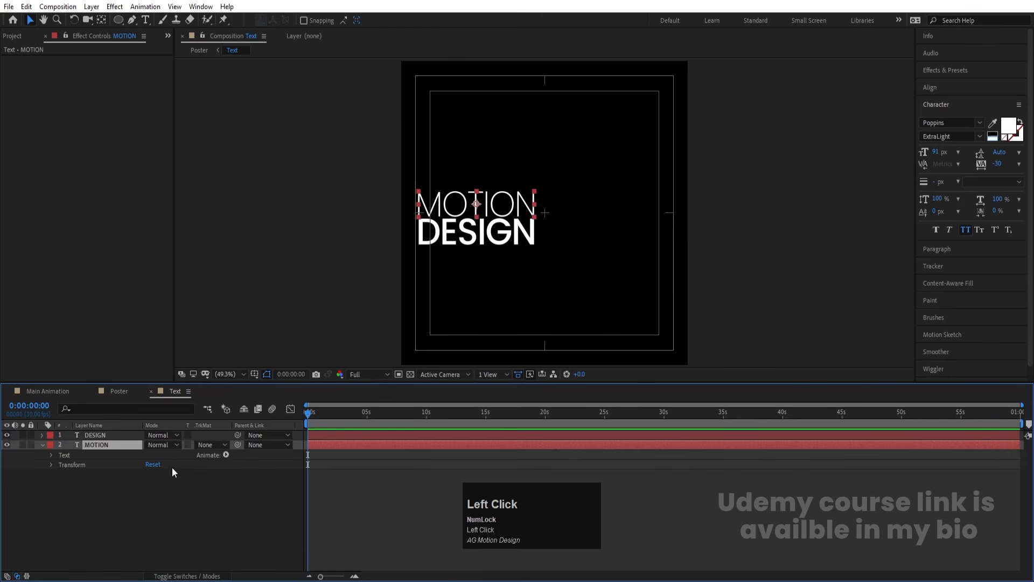
click(225, 455)
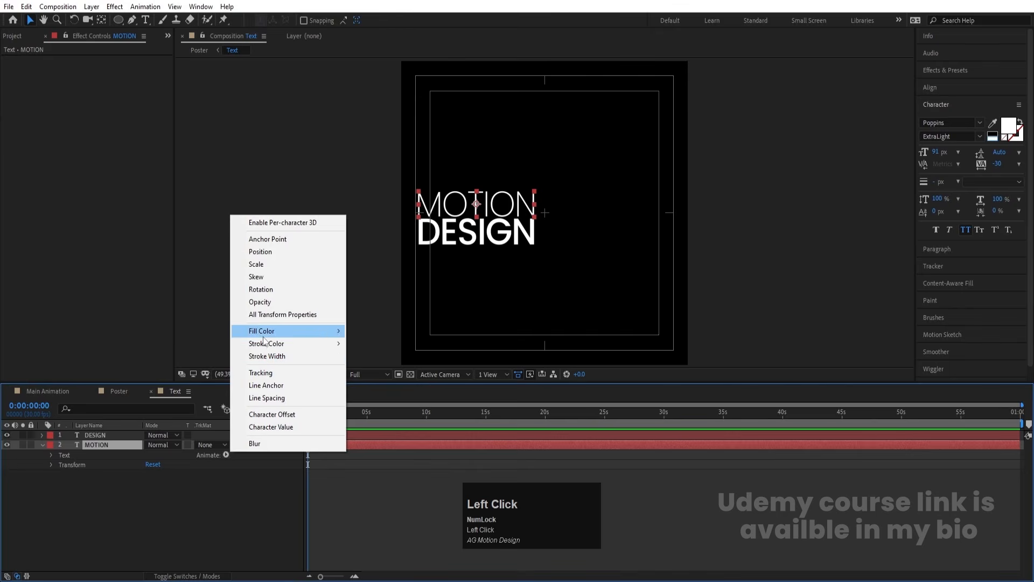
click(262, 252)
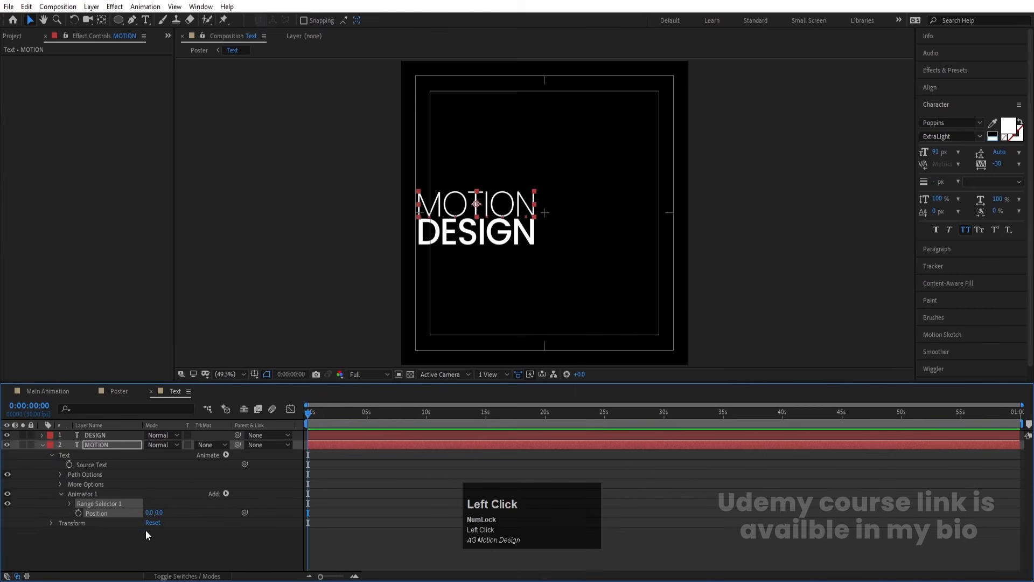
drag(160, 515, 179, 518)
drag(194, 517, 180, 531)
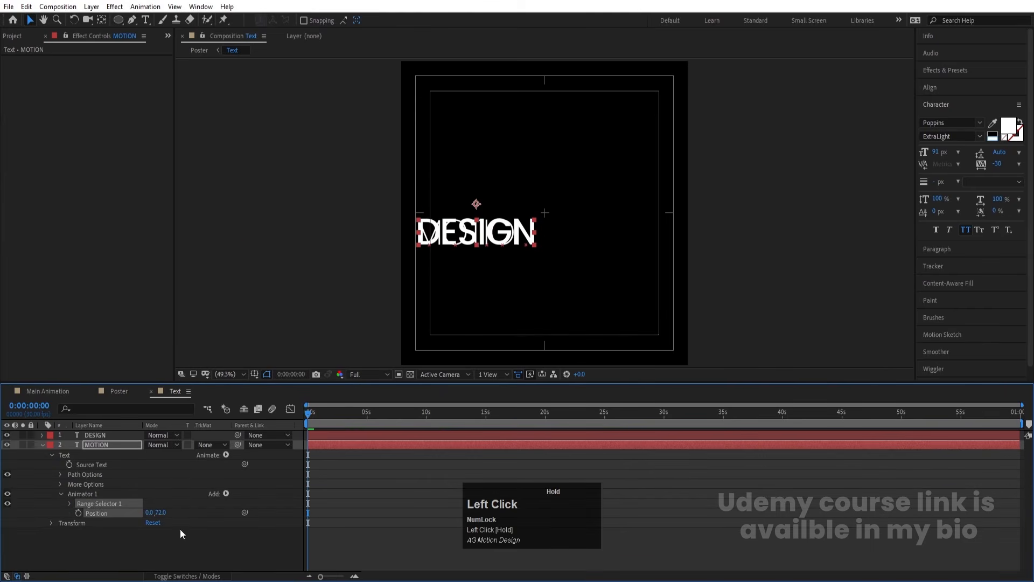
- Keyframe MOTION's Range Selector 1 Start from 0% at 0:00 to 100% at 1:20
click(75, 547)
click(69, 502)
click(69, 501)
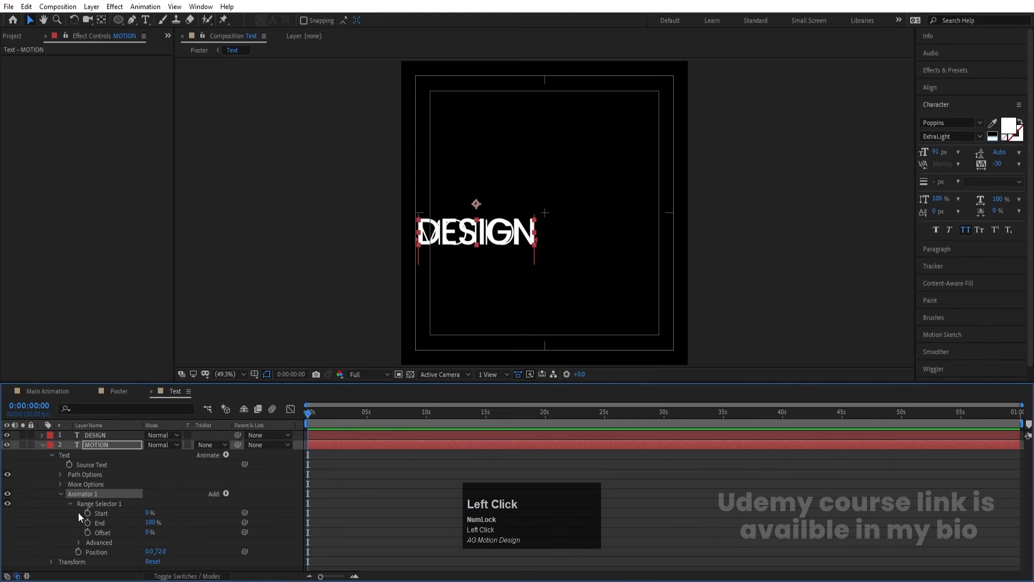
click(87, 513)
key(equal)
key(equal)
key(equal)
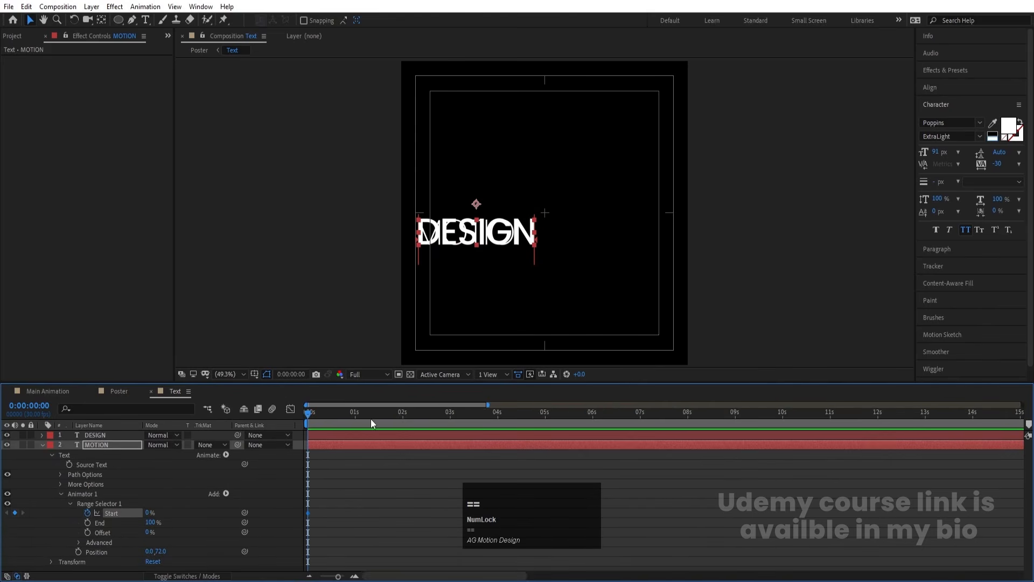
click(466, 412)
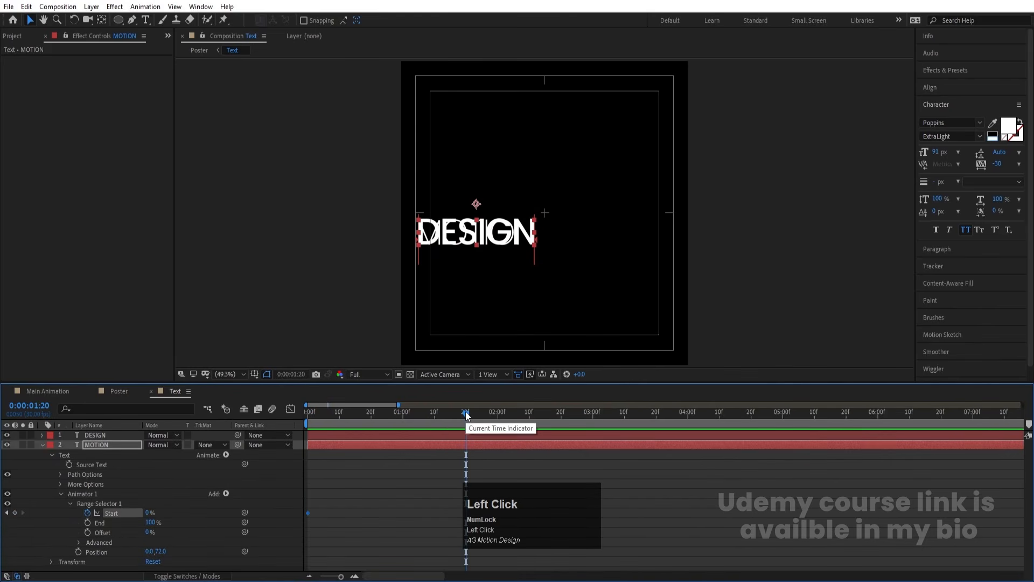
drag(151, 513, 232, 512)
drag(324, 414, 197, 435)
- Add an Opacity property to MOTION's Animator 1 and set it to 0%
click(224, 493)
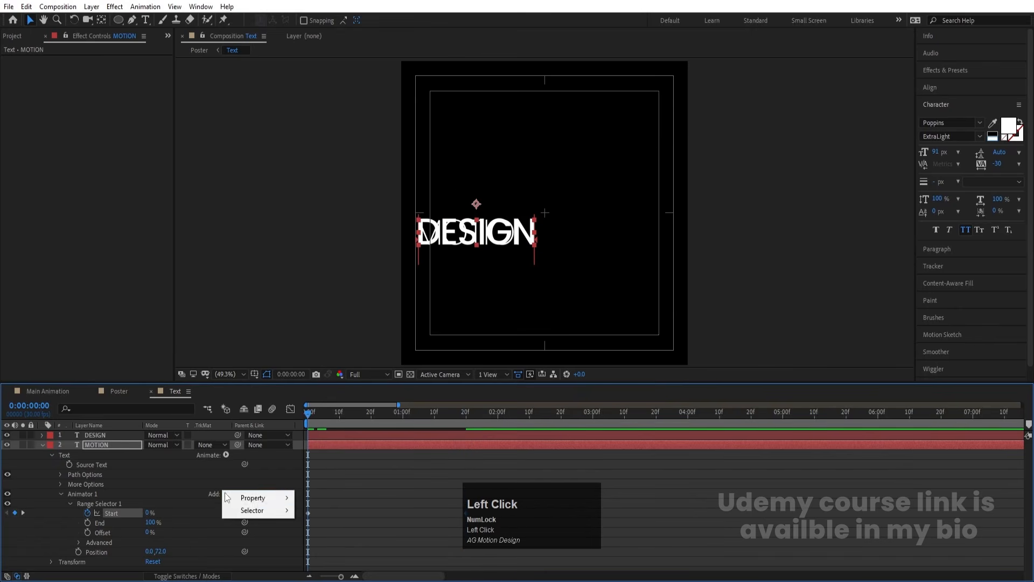
mouse_move(245, 498)
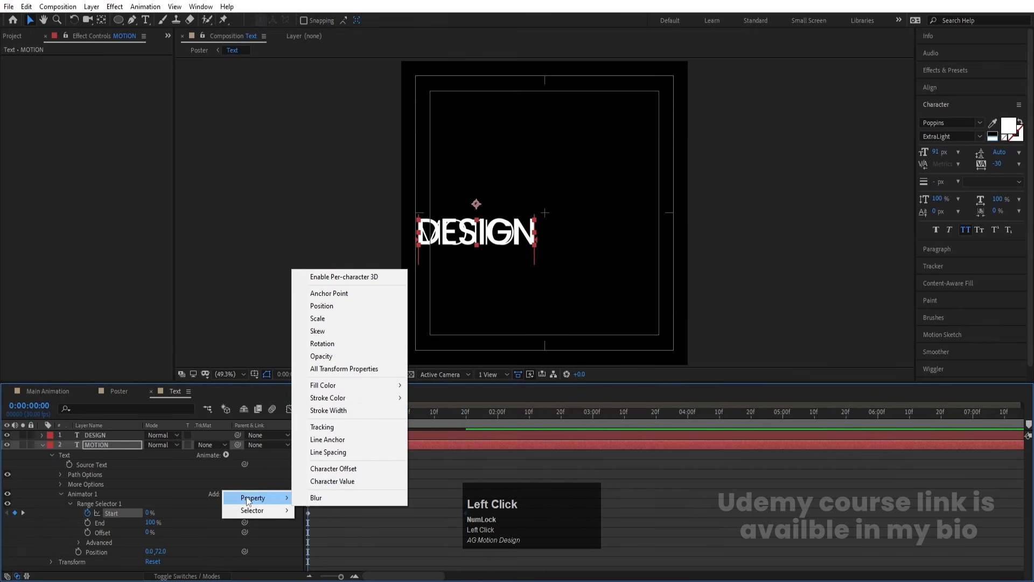
click(321, 356)
drag(152, 561, 3, 563)
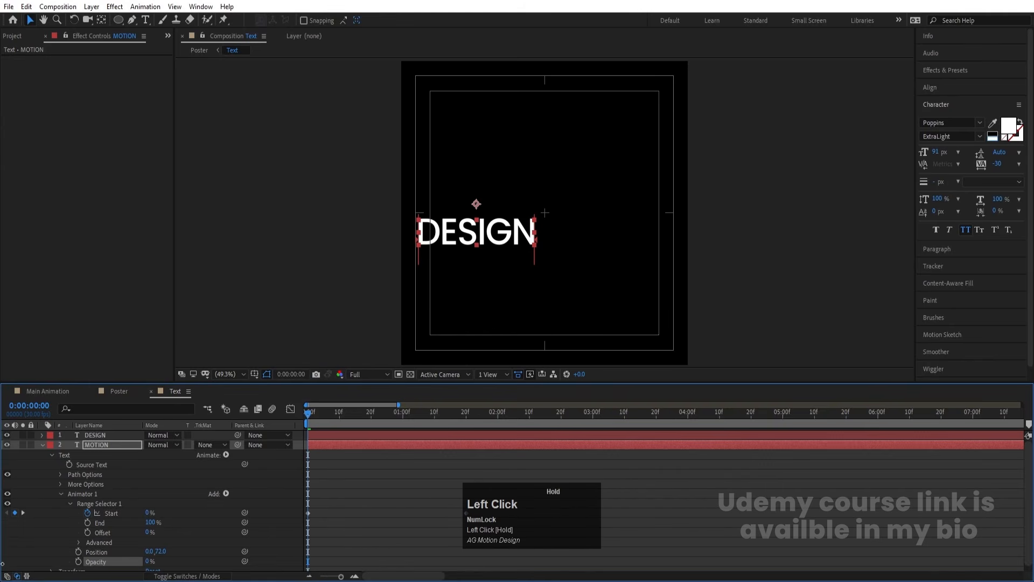
- Easy-ease MOTION's Start keyframes, shape their speed graph into a steep central peak, and preview the text animation
drag(492, 514, 584, 494)
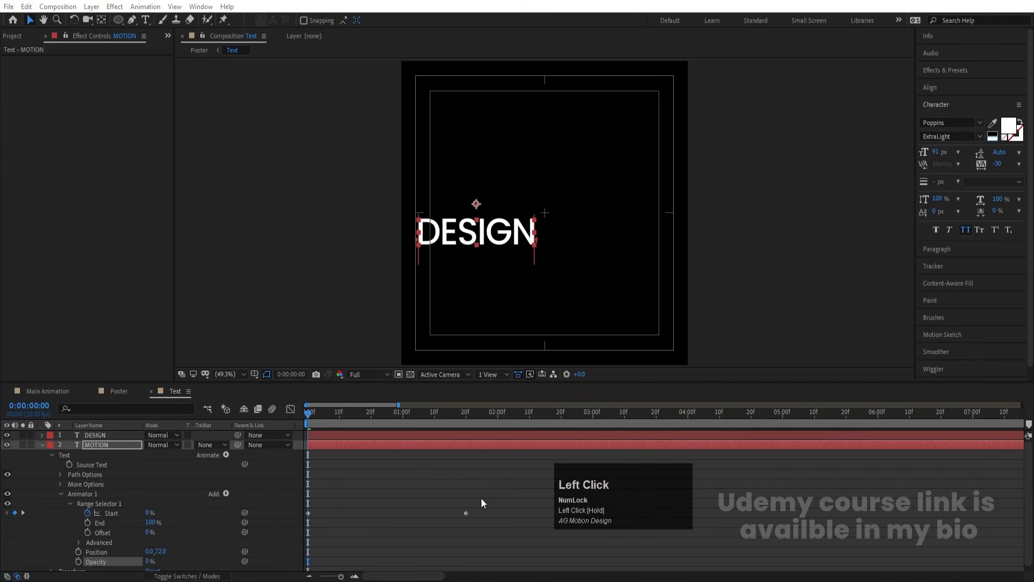
mouse_move(490, 484)
mouse_down()
mouse_move(362, 528)
mouse_move(294, 533)
mouse_up()
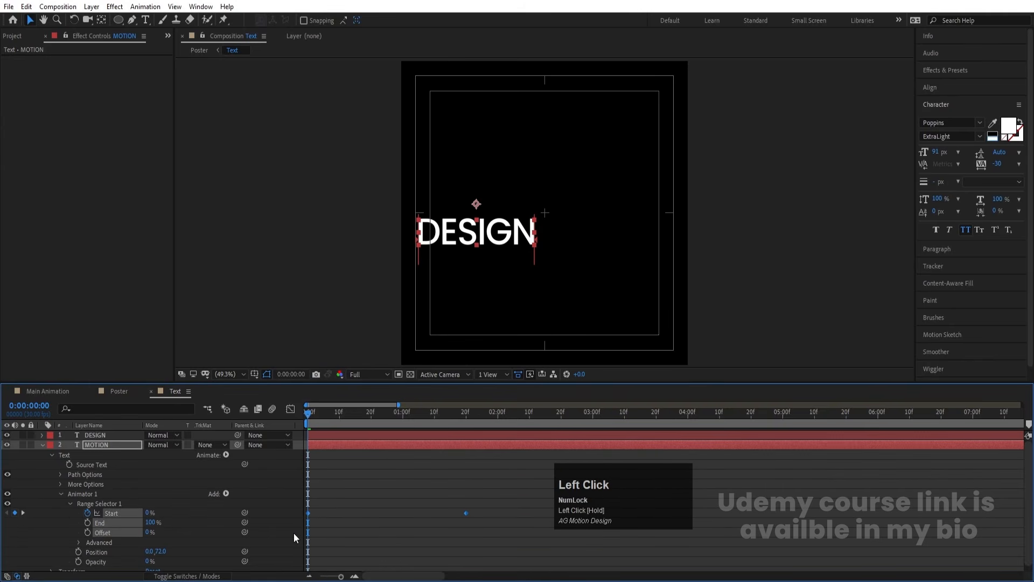
click(287, 410)
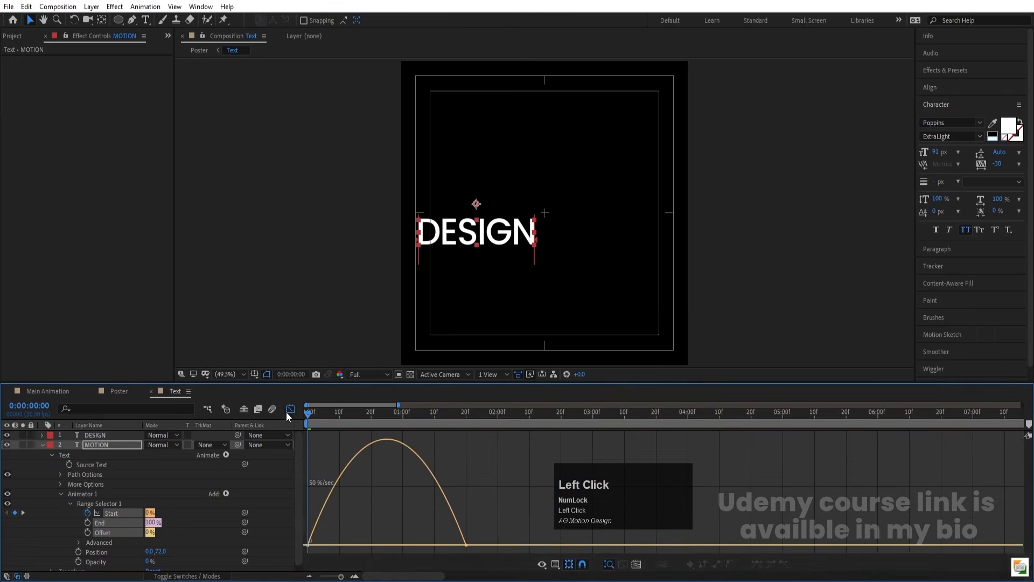
drag(507, 512, 398, 542)
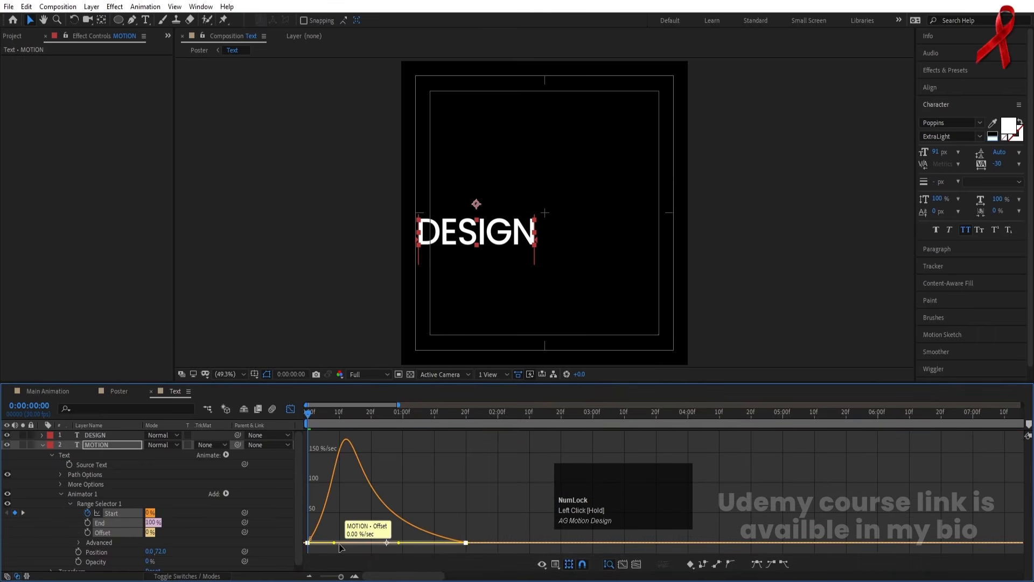
drag(335, 543, 370, 542)
click(309, 416)
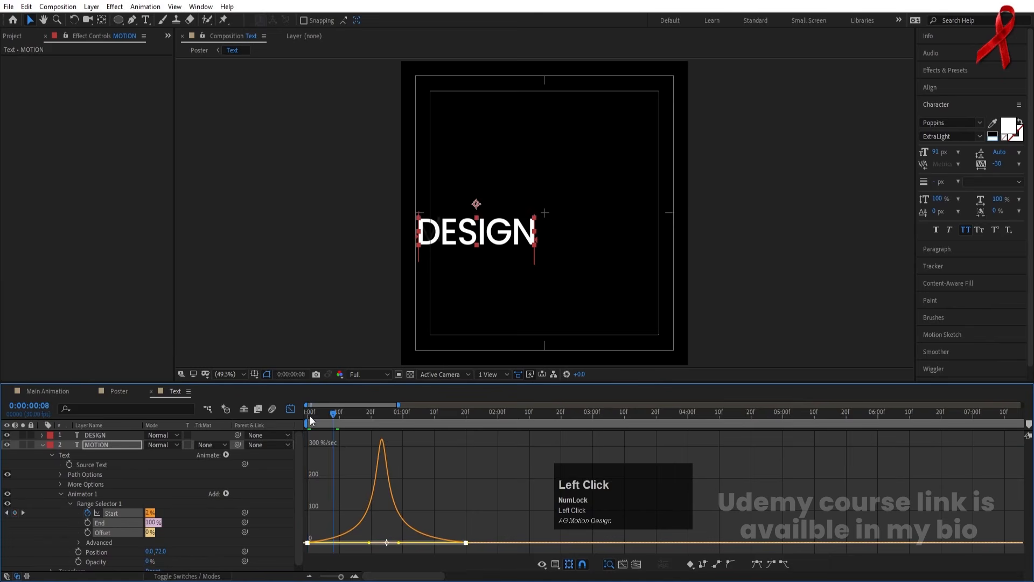
key(space)
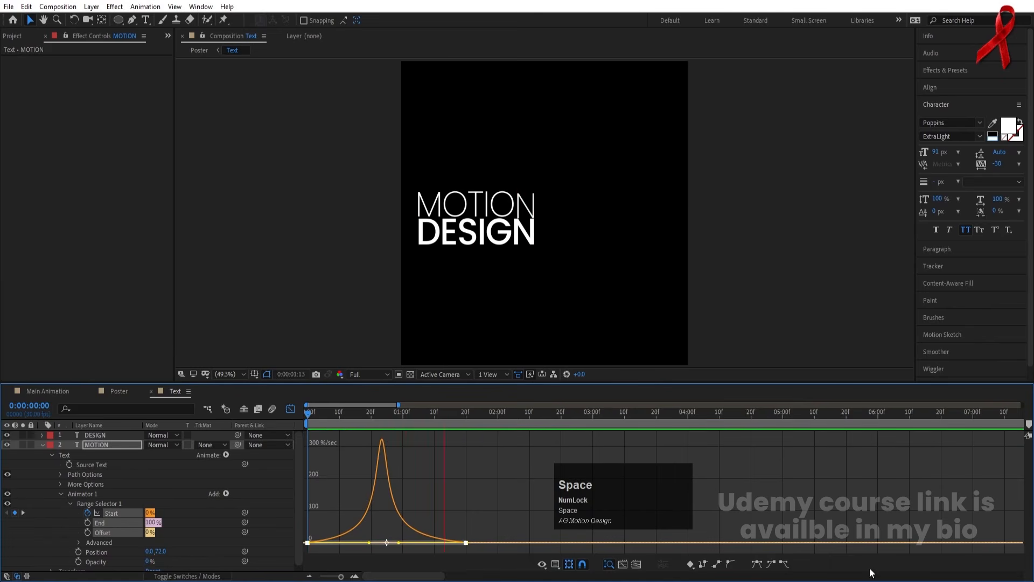
key(space)
- Hide the red ribbon overlay by turning off LogoBug in the on-screen display utility
right_click(866, 579)
click(838, 524)
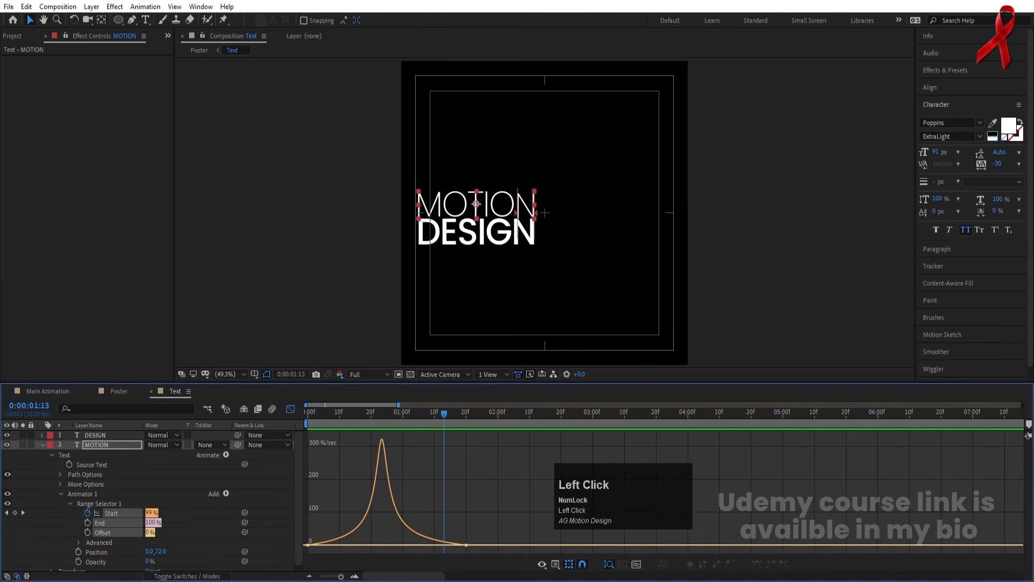
click(899, 579)
right_click(933, 571)
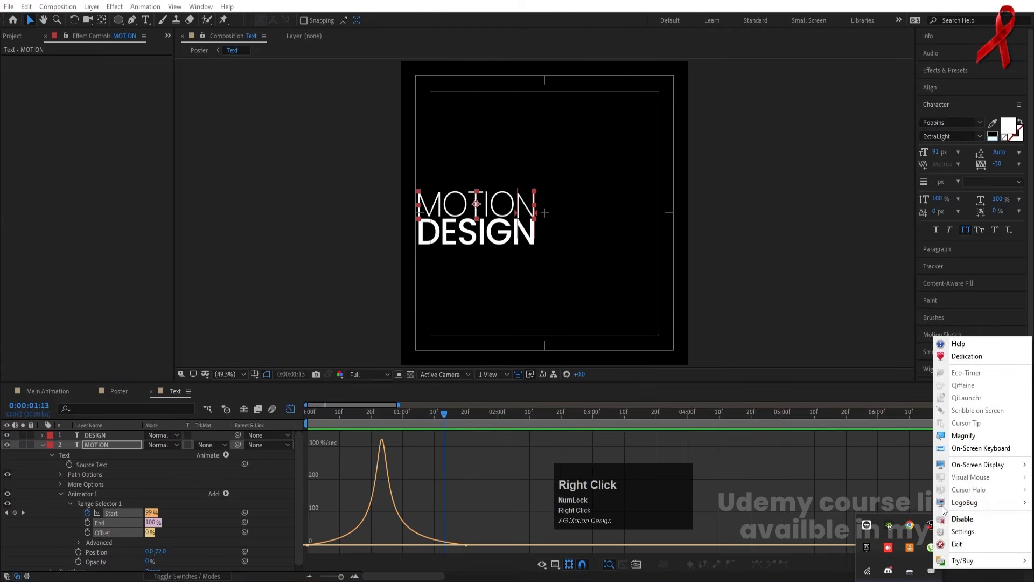
mouse_move(964, 502)
click(873, 502)
click(754, 457)
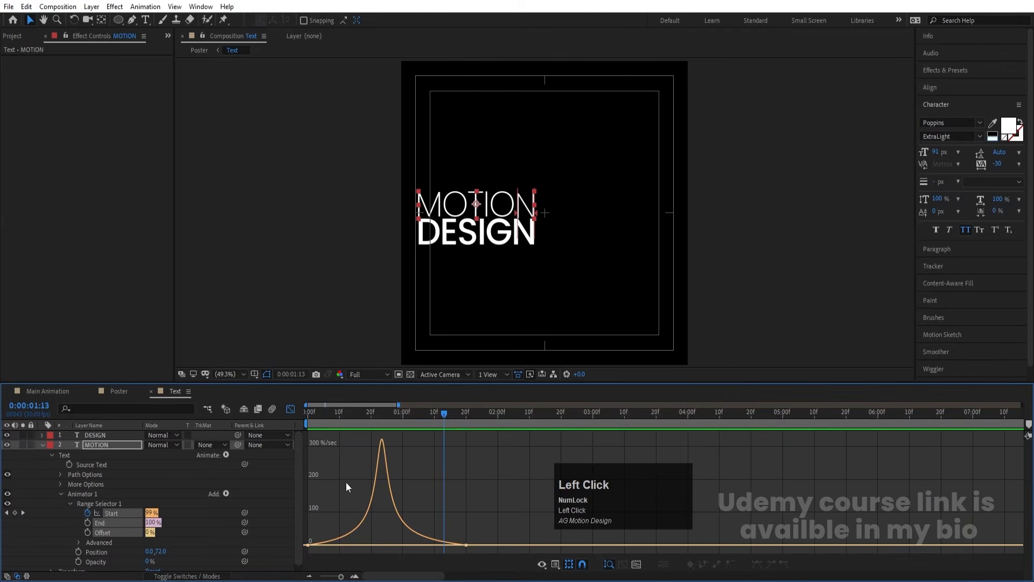
- Preview the MOTION animation, then copy its Animator 1 onto the DESIGN layer
click(299, 414)
key(space)
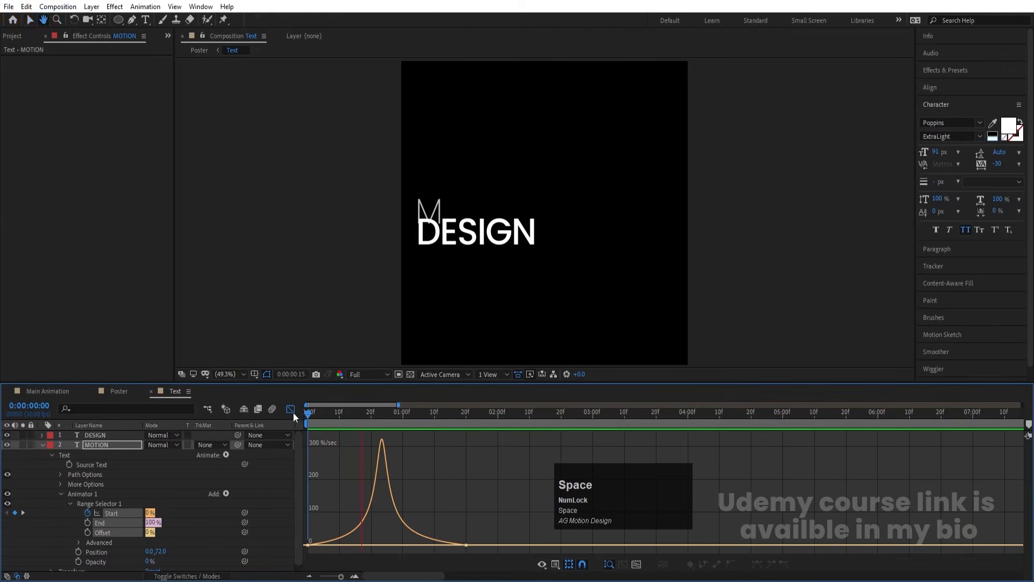
click(291, 408)
click(81, 496)
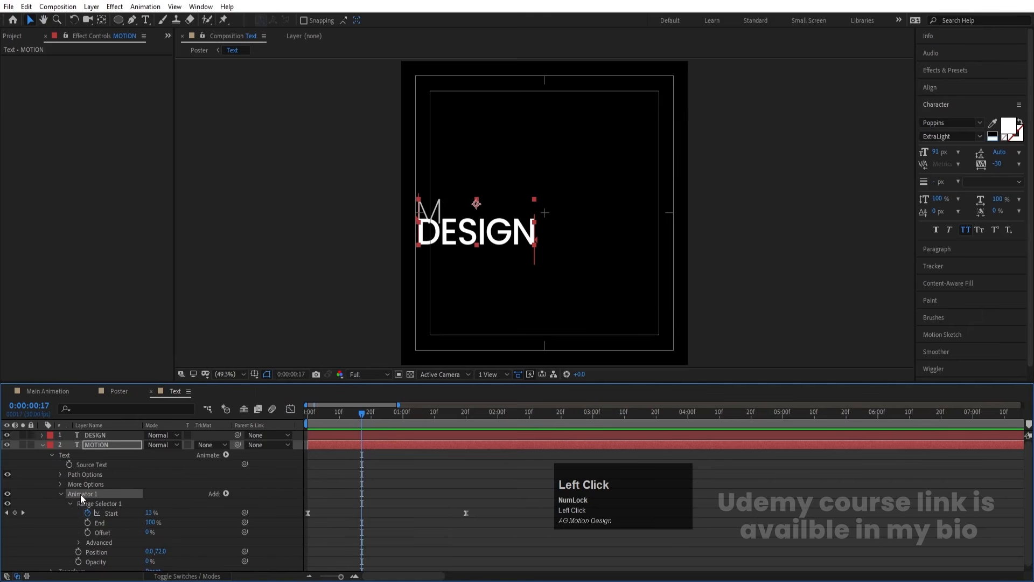
click(42, 444)
click(95, 434)
key(ctrl+v)
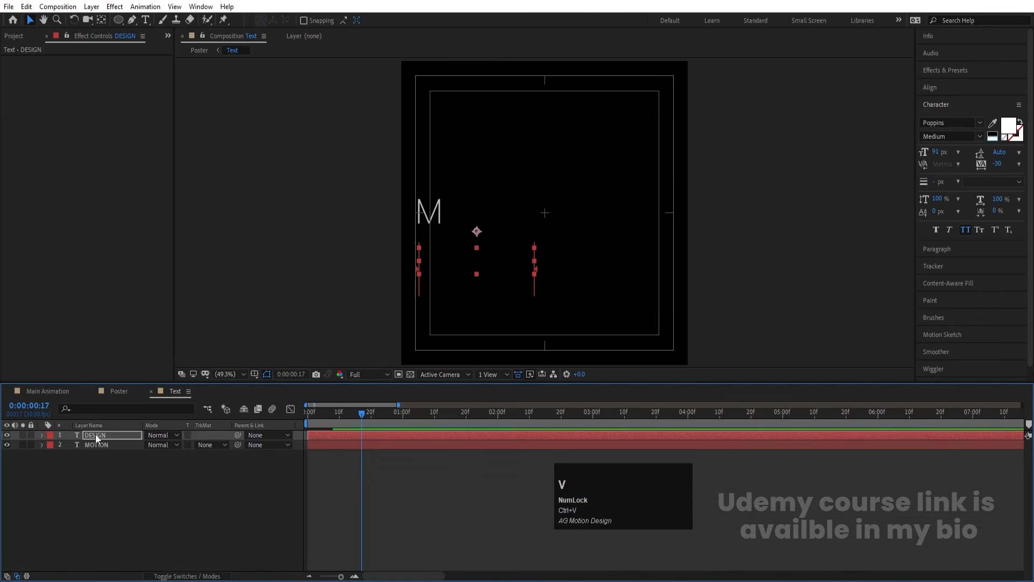
- Shift the DESIGN layer to start at 0:00:00:20 and preview the staggered text animation
drag(363, 414, 247, 414)
drag(348, 413, 373, 420)
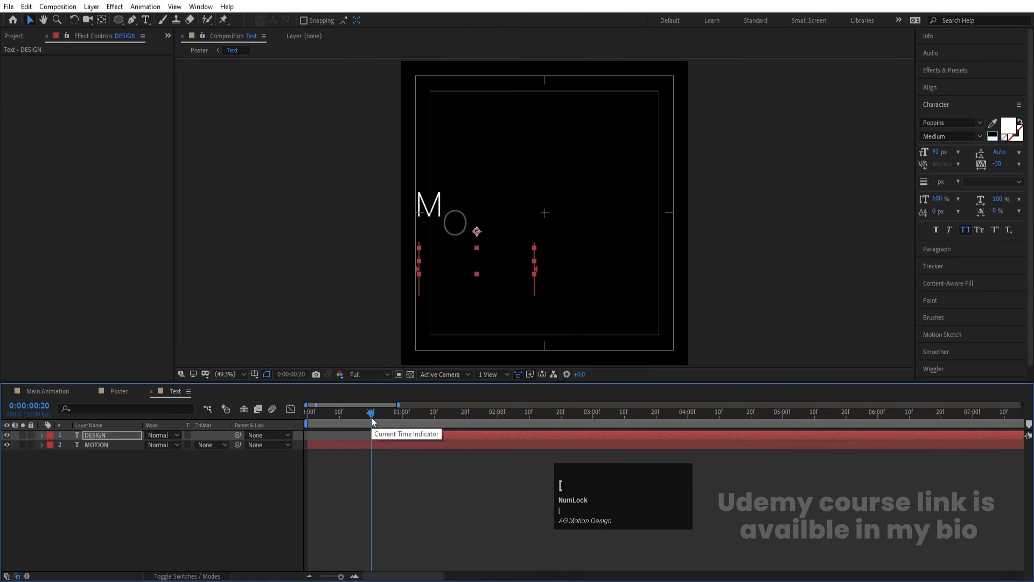
key(space)
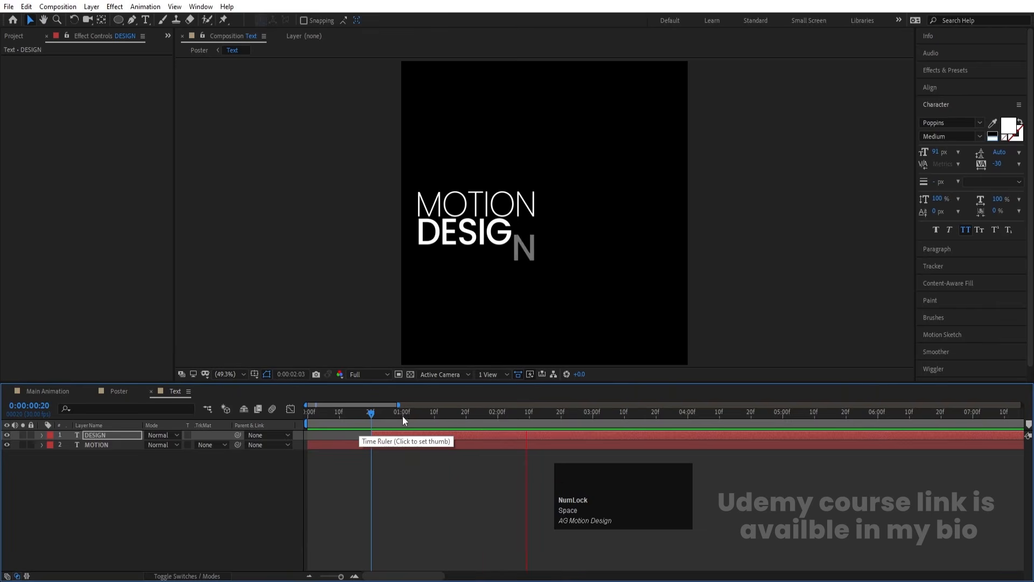
key(space)
- Return to the Poster composition and preview the text animation there
click(174, 422)
click(114, 391)
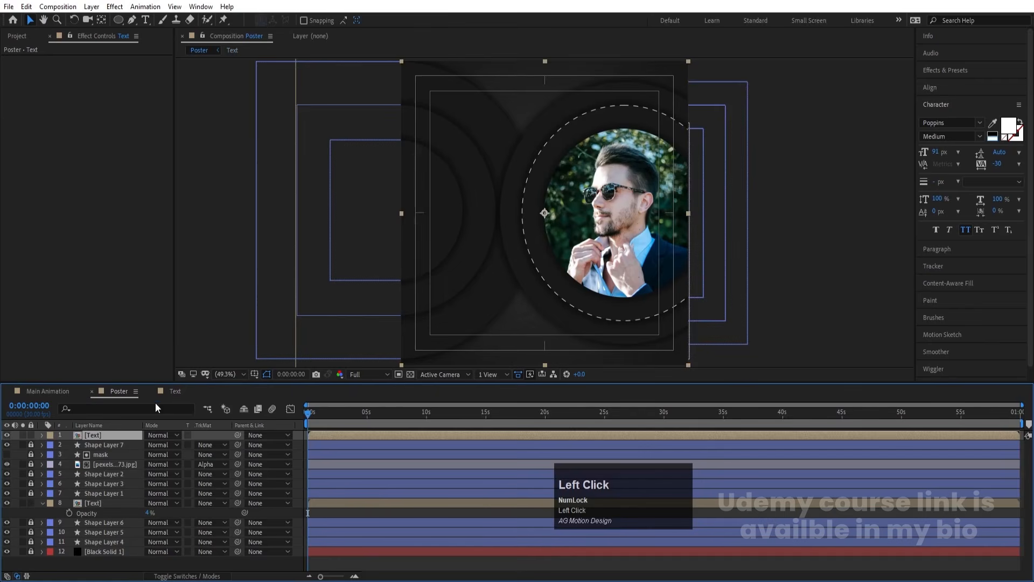
key(space)
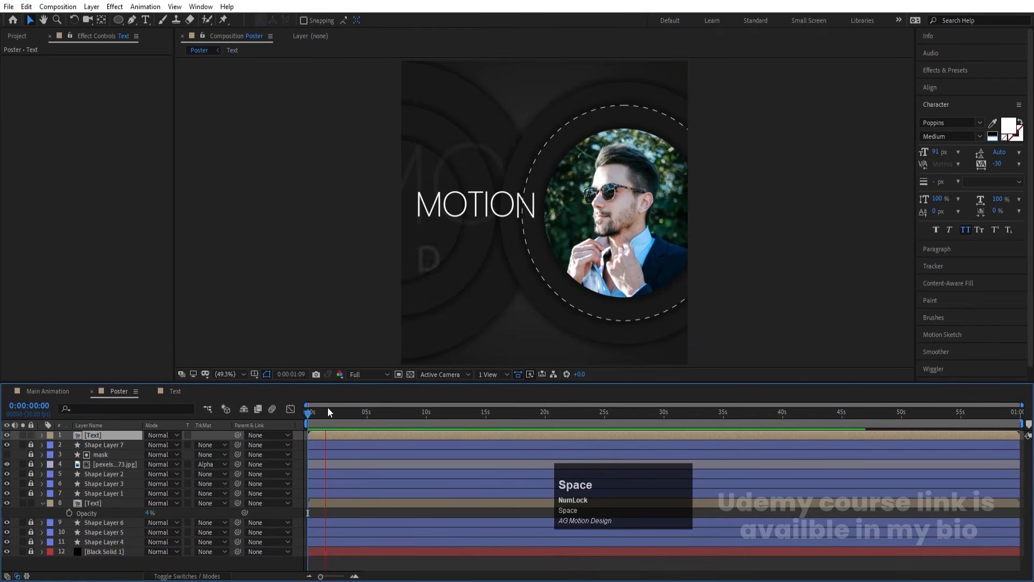
key(space)
drag(372, 414, 152, 442)
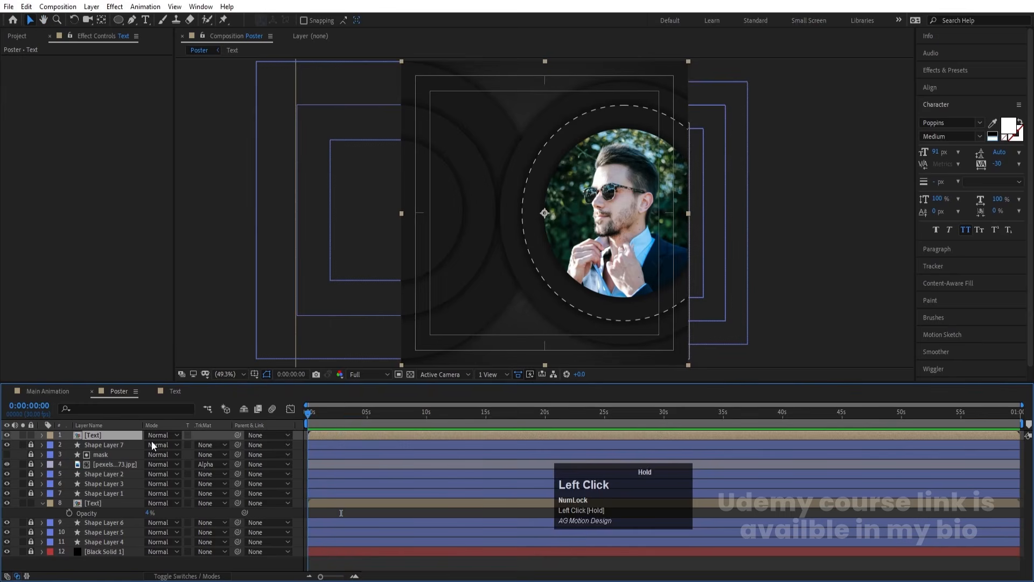
- Lock both Text layers and unlock the mask, portrait image and all shape layers
click(31, 434)
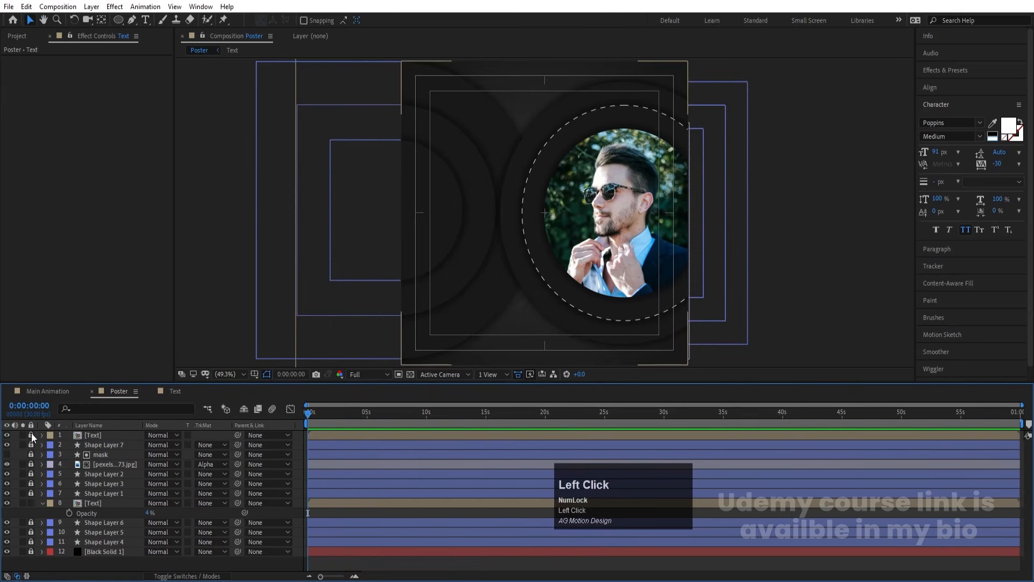
click(31, 503)
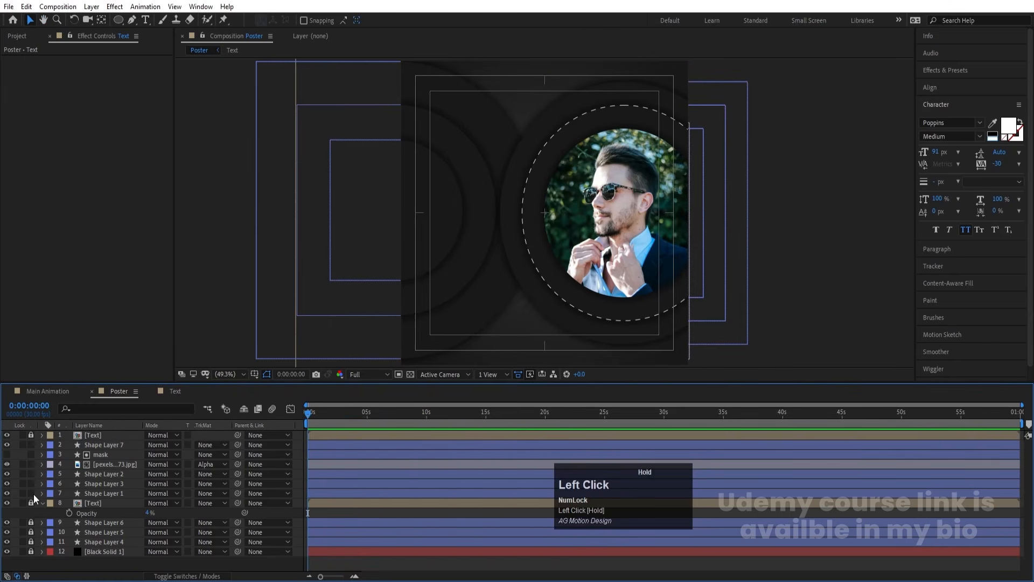
drag(33, 520, 34, 542)
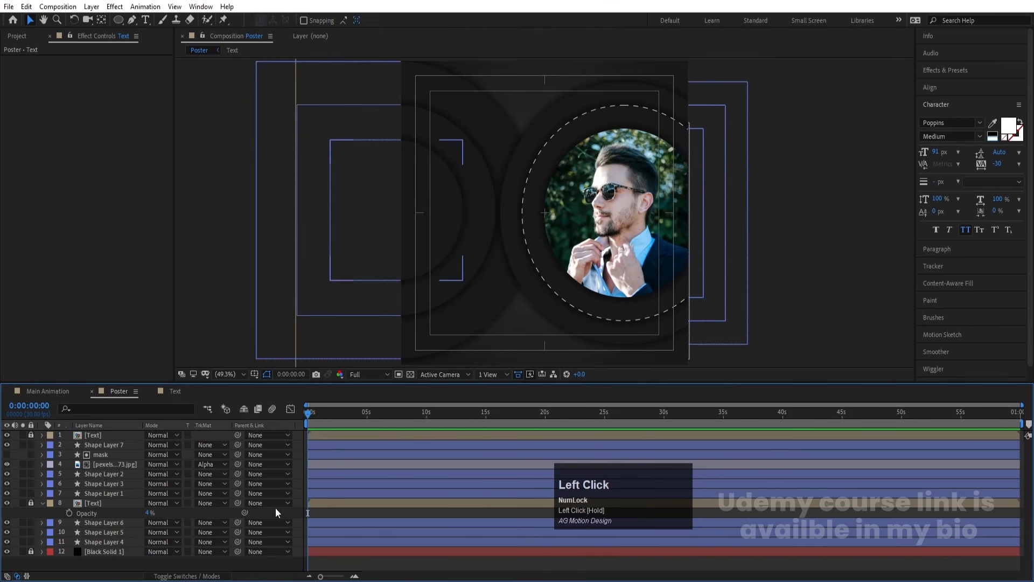
- Select all seven shape layers and the mask layer, and show their Scale properties
click(89, 542)
shift+click(93, 523)
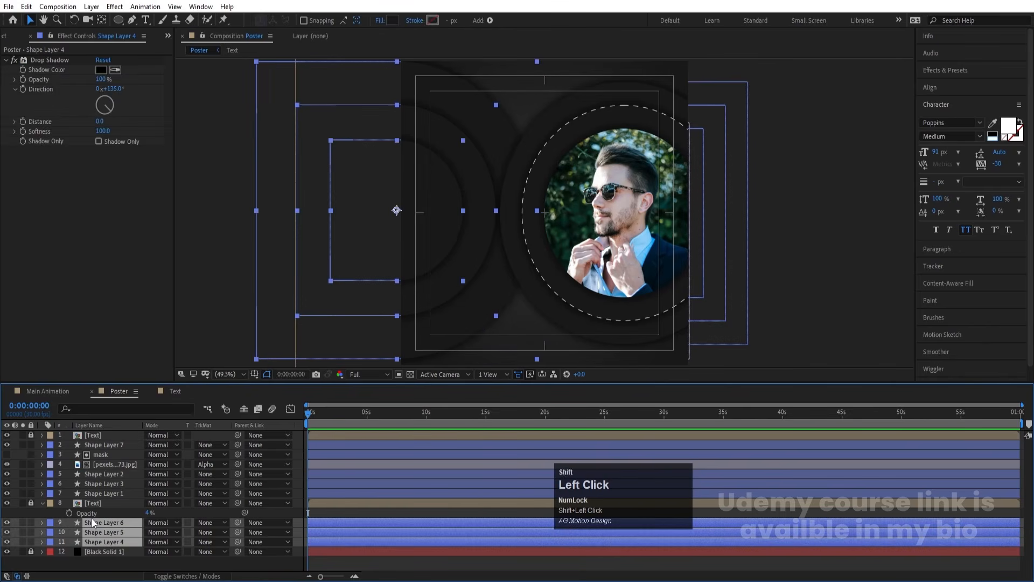
ctrl+click(101, 493)
ctrl+click(103, 484)
ctrl+click(106, 474)
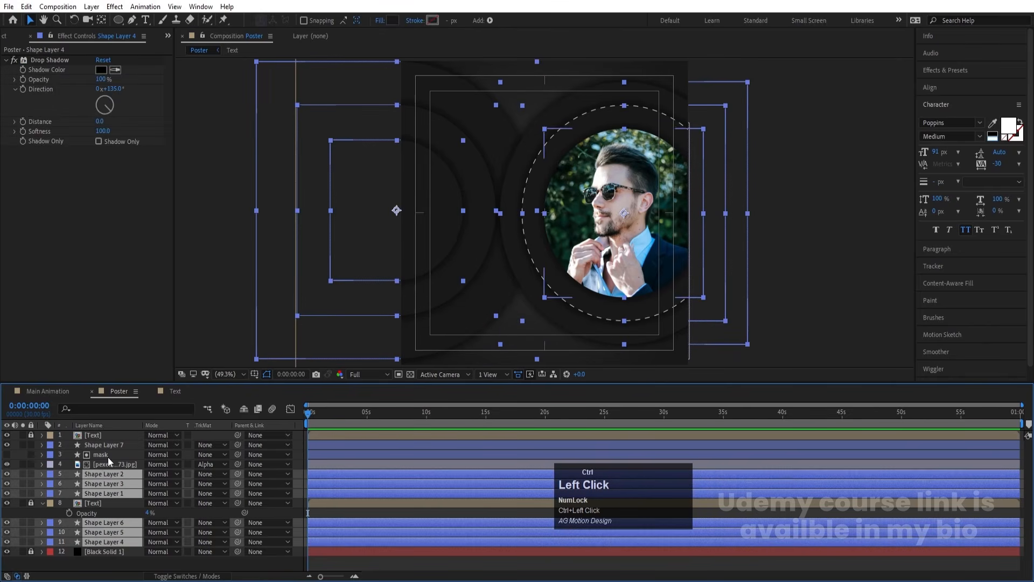
ctrl+click(100, 455)
ctrl+click(99, 447)
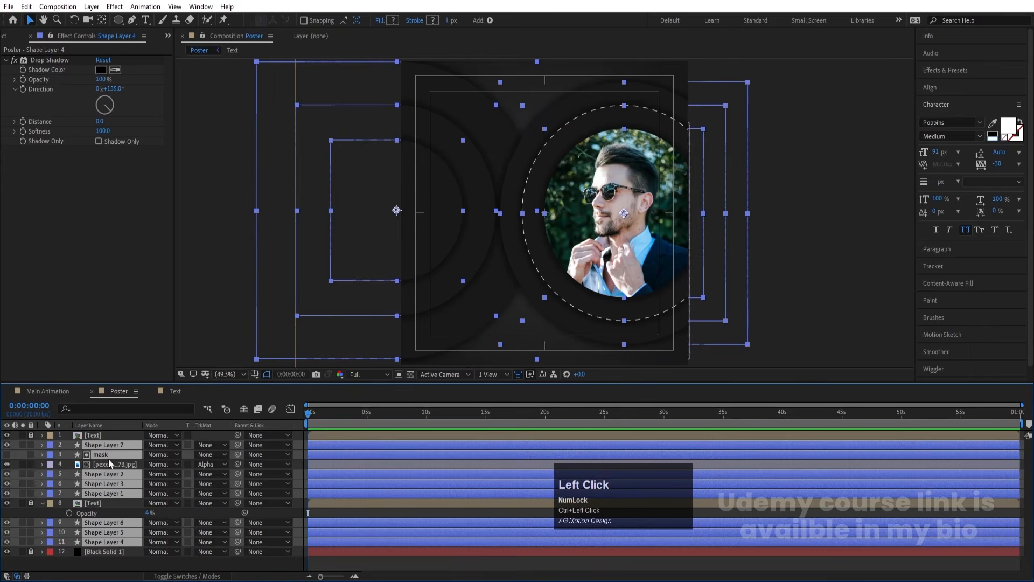
key(s)
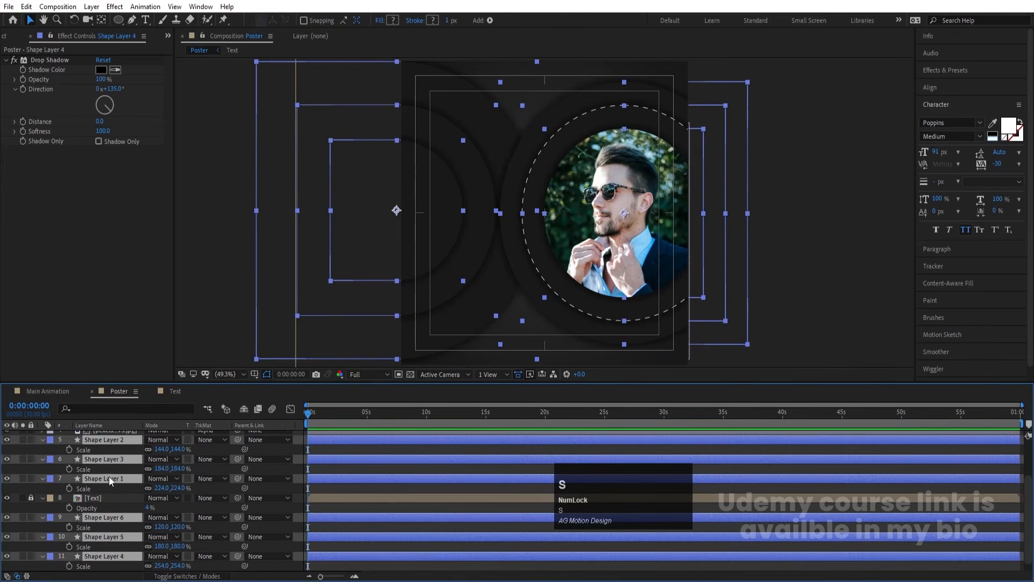
- Keyframe the current Scale of the selected layers at 0:00:00:00 and again at 0:00:02:00
click(70, 449)
key(equal)
key(equal)
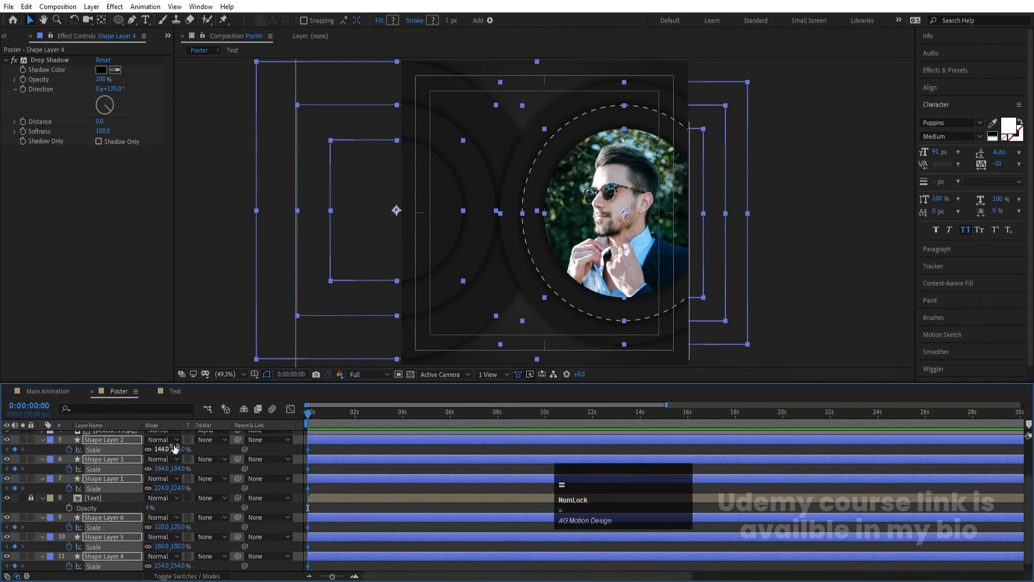
click(403, 411)
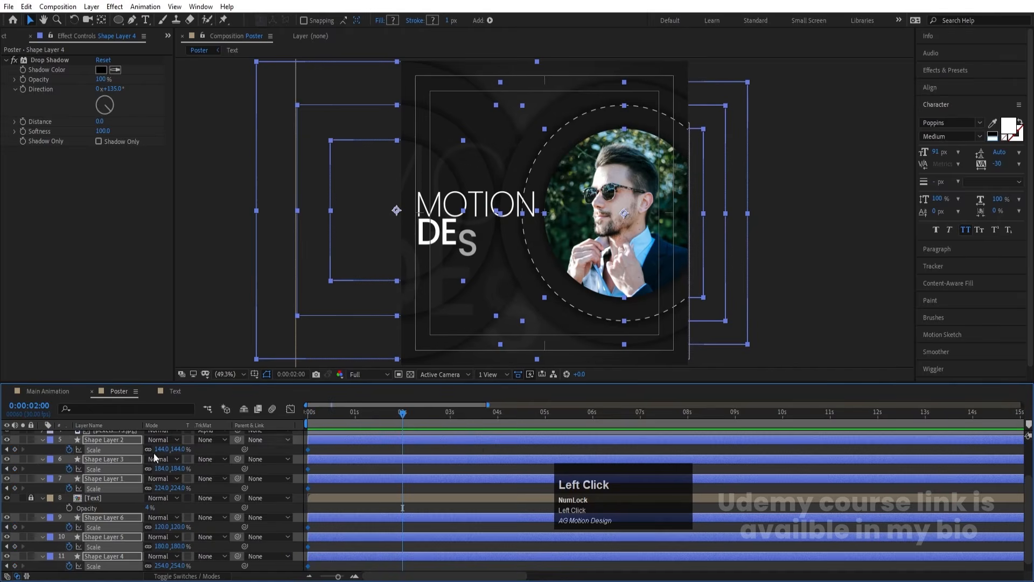
click(14, 450)
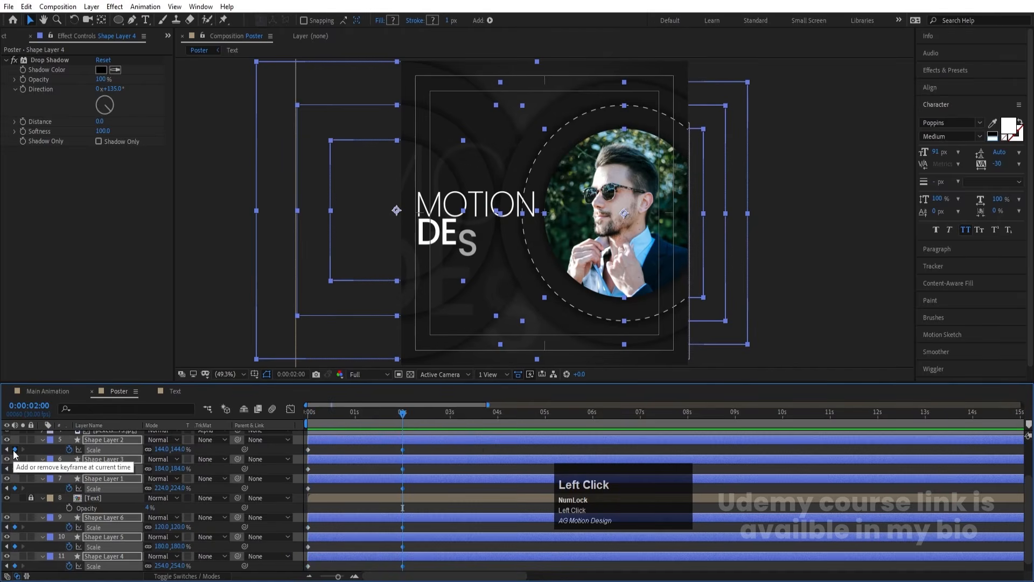
- Set the Scale of all selected layers to 0% at their first keyframe
key(j)
click(162, 450)
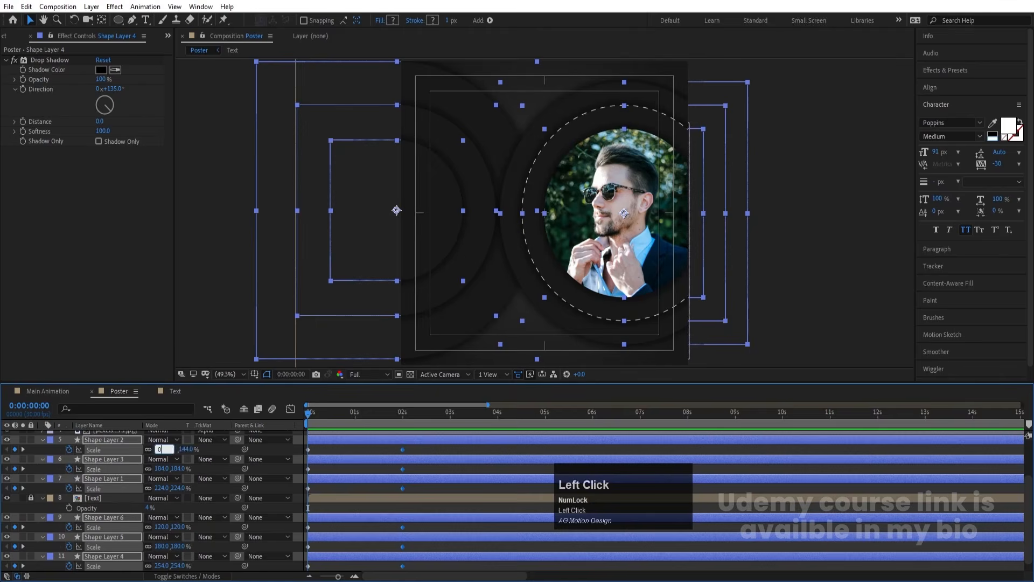
text(0)
key(Return)
- Apply Easy Ease to every Scale keyframe of the shape and mask layers
scroll(362, 456, down, 1)
drag(416, 559, 269, 344)
key(F9)
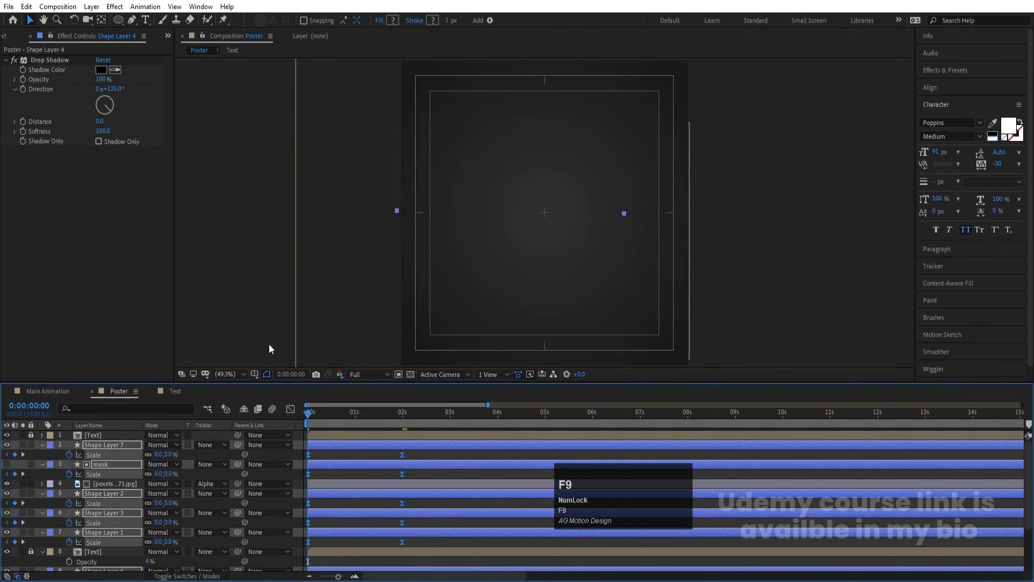
- Reshape the Scale speed curves into one steep peak at about one second and preview the animation
click(290, 409)
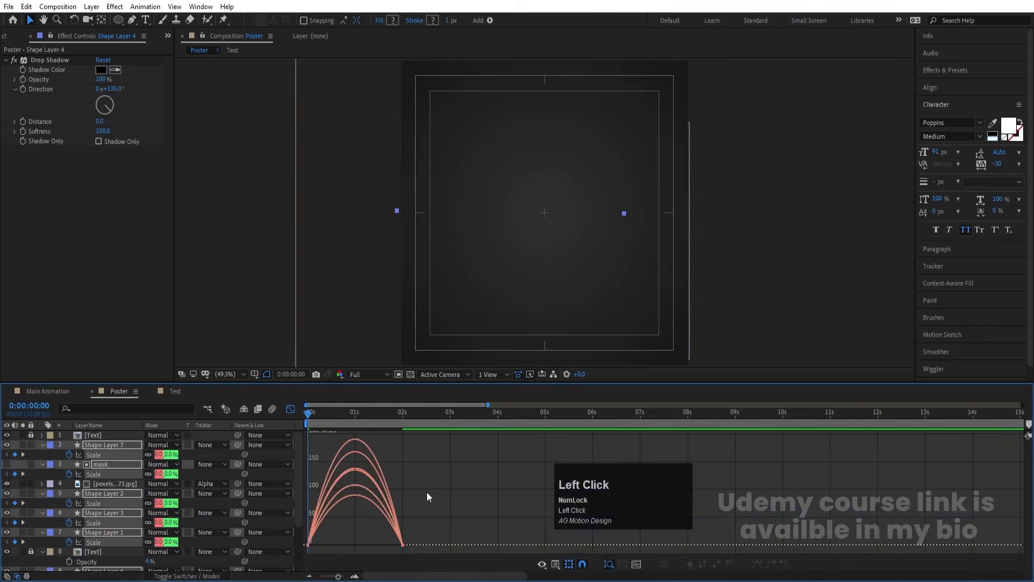
drag(427, 491, 296, 552)
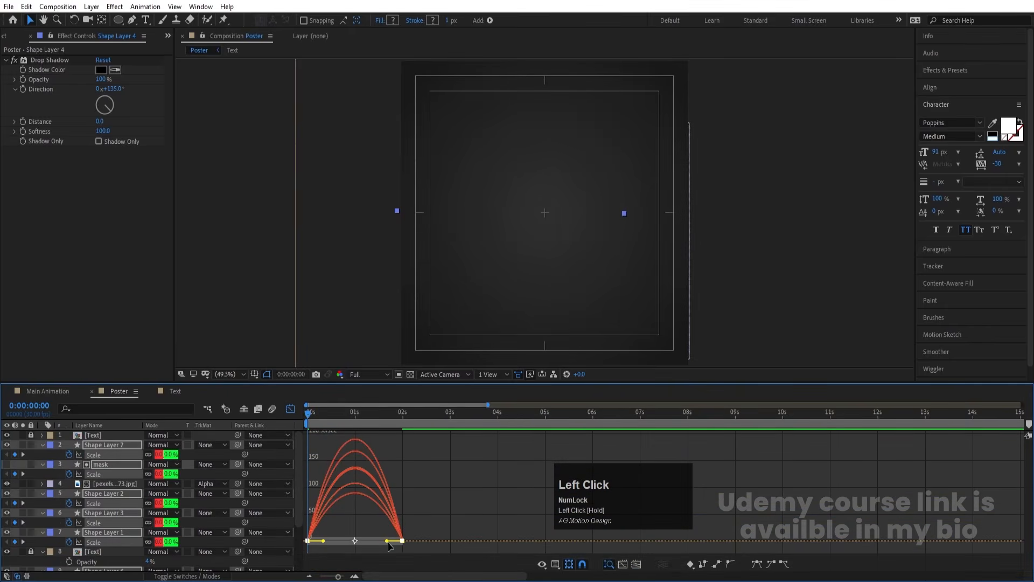
drag(389, 542, 352, 541)
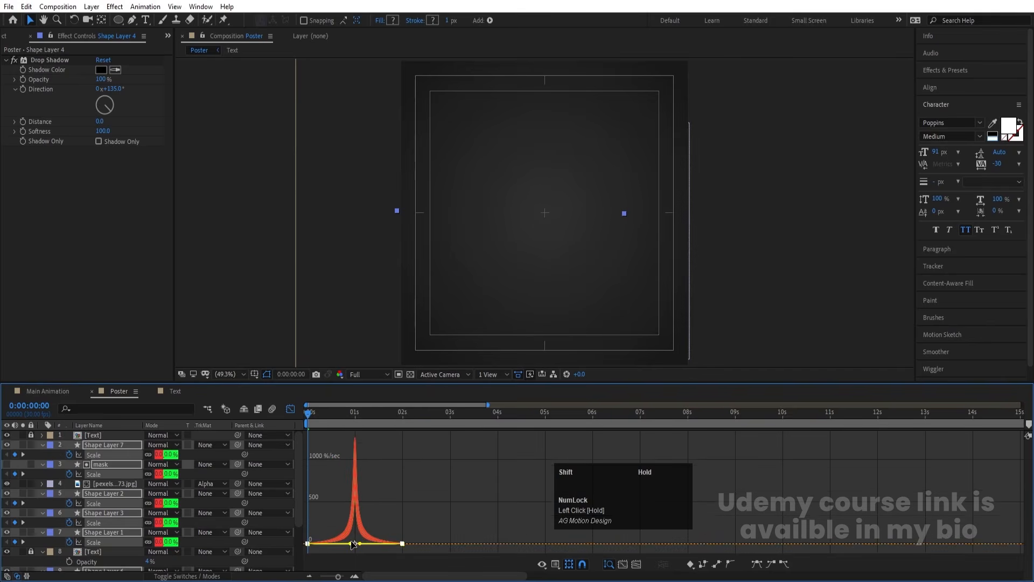
click(291, 409)
key(space)
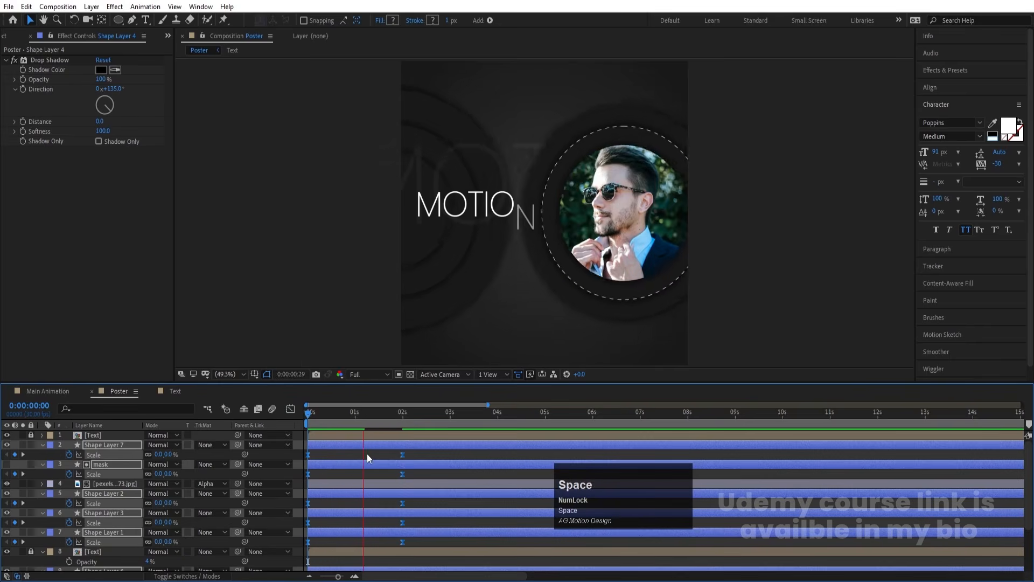
key(space)
- Shift Shape Layer 5 to start at 0:00:00:05 and Shape Layer 6 at 0:00:00:10
click(322, 480)
scroll(326, 525, down, 3)
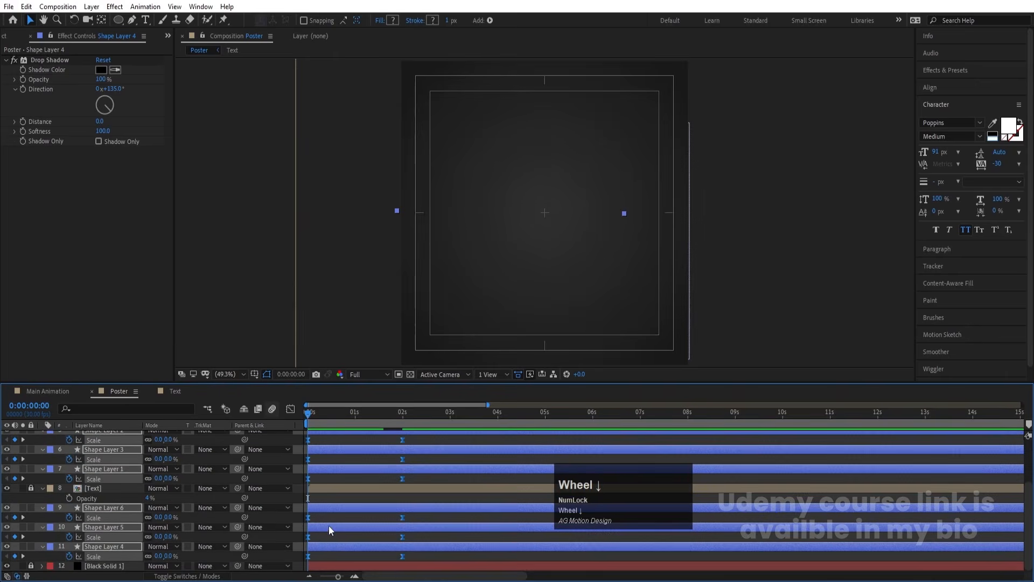
click(322, 533)
scroll(341, 441, up, 4)
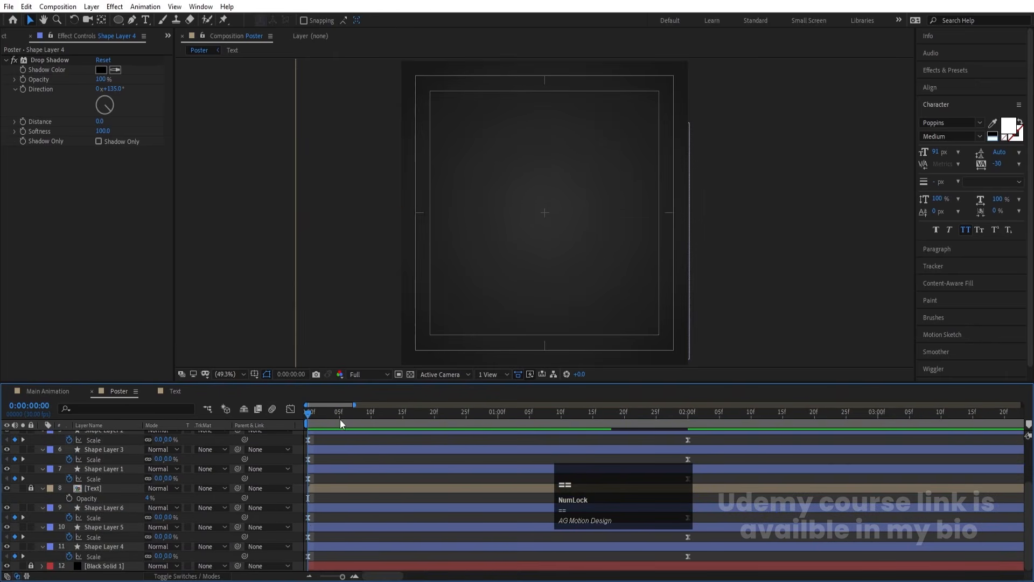
click(340, 415)
click(338, 526)
key(bracketleft)
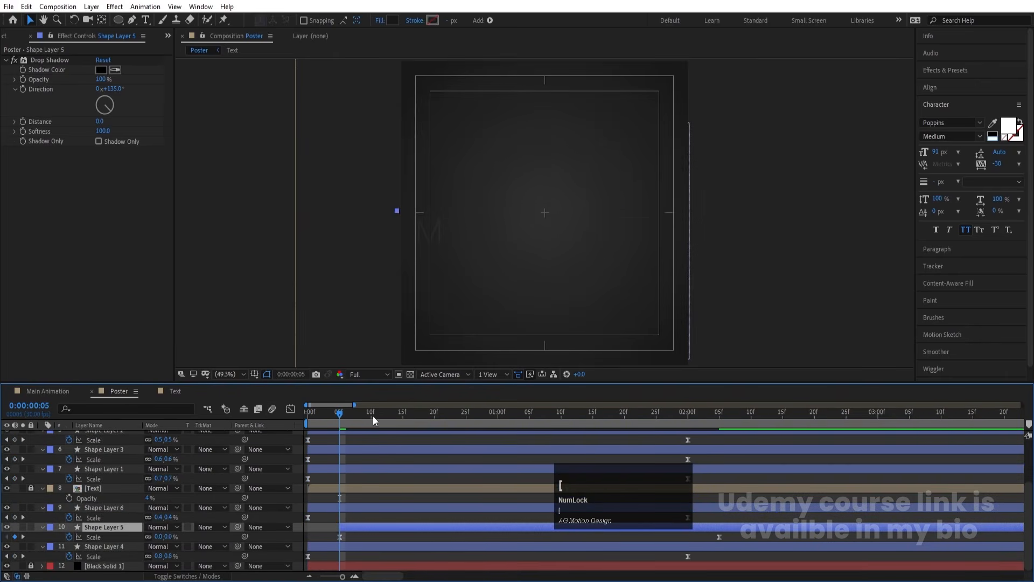
click(372, 413)
click(367, 506)
key(bracketleft)
- Shift Shape Layer 1 to start at 0:00:00:15 and Shape Layer 3 at 0:00:00:20
click(402, 414)
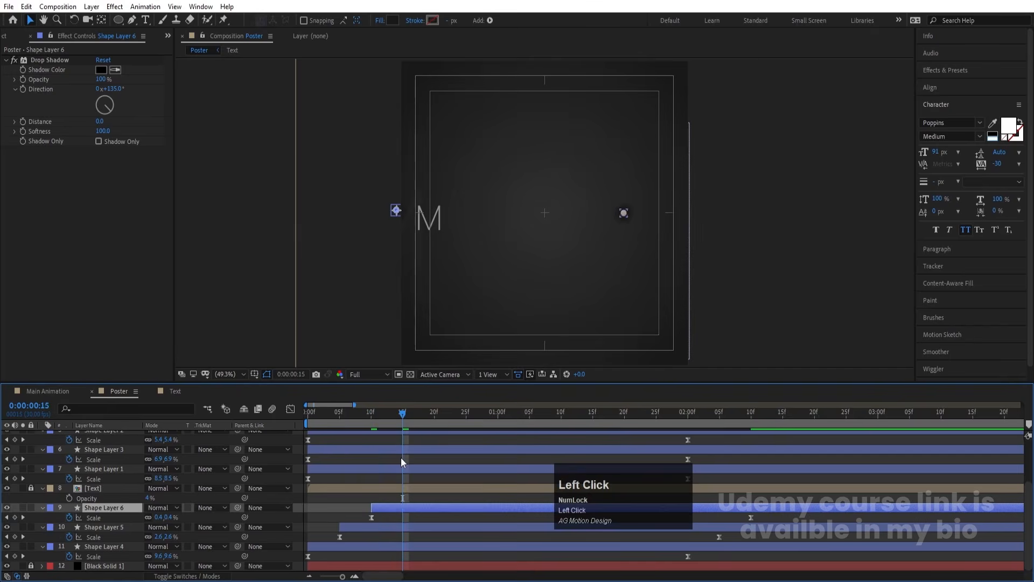
click(399, 467)
key(bracketleft)
click(434, 413)
click(436, 447)
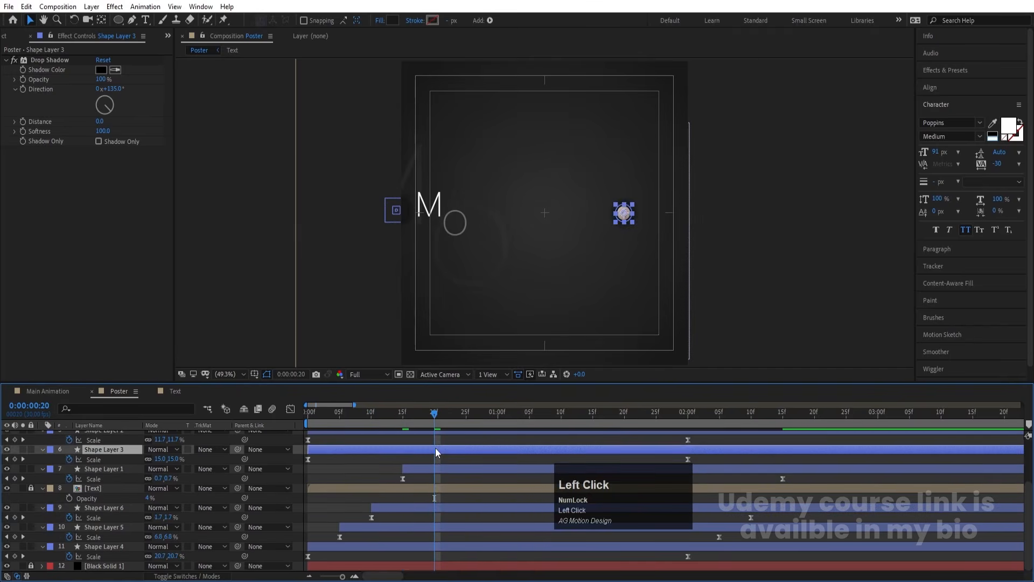
scroll(461, 437, up, 3)
key(bracketleft)
- Shift Shape Layer 2 to start at 0:00:00:25 and the mask layer at 0:00:01:00
click(466, 414)
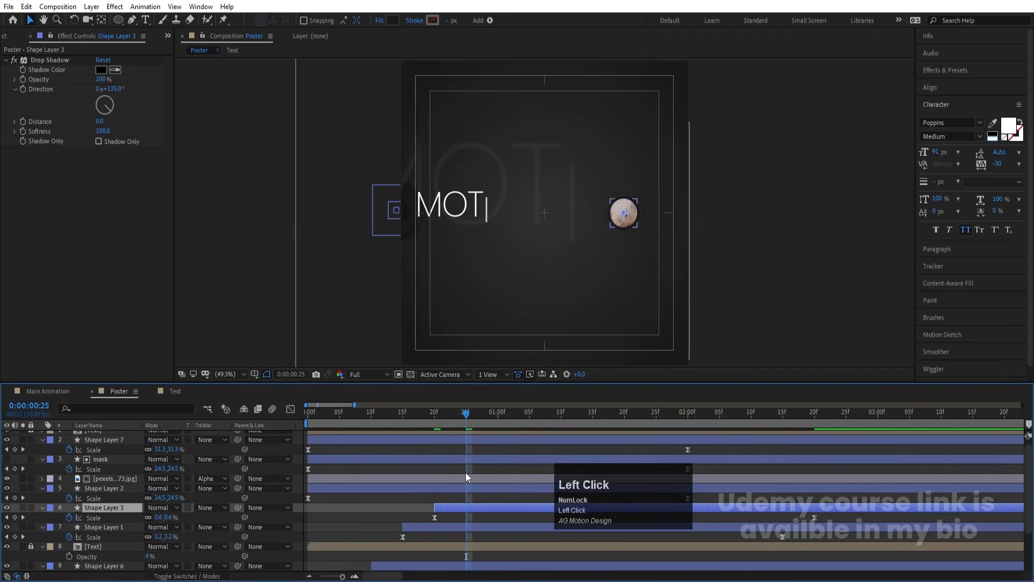
click(460, 486)
key(bracketleft)
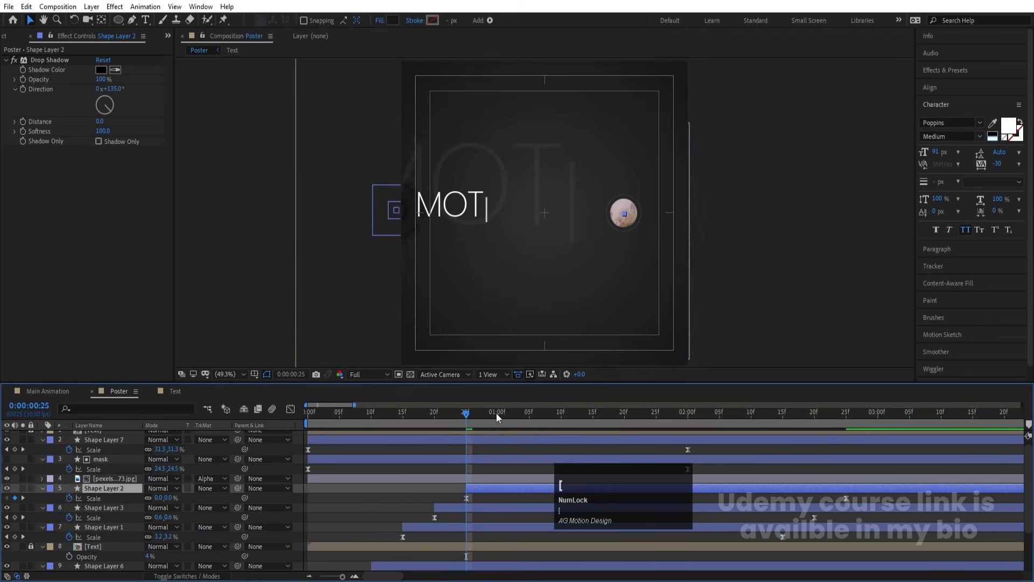
click(496, 412)
click(492, 458)
key(bracketleft)
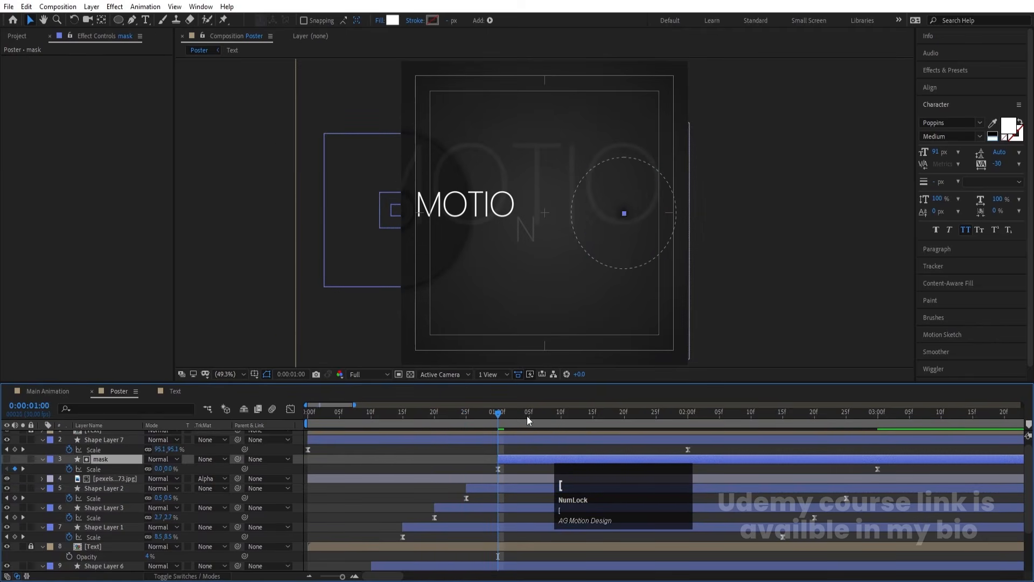
- Shift Shape Layer 7, the dashed ring, to start at 0:00:01:05
click(527, 414)
click(528, 439)
key(bracketleft)
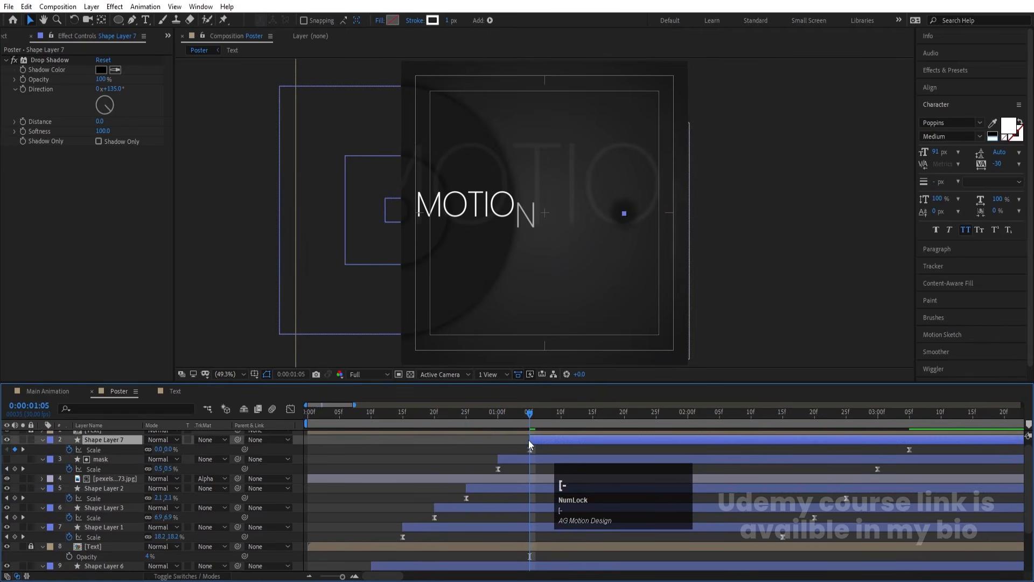
- Preview the staggered scale animation, including a playback from the start of the composition
key(minus)
key(space)
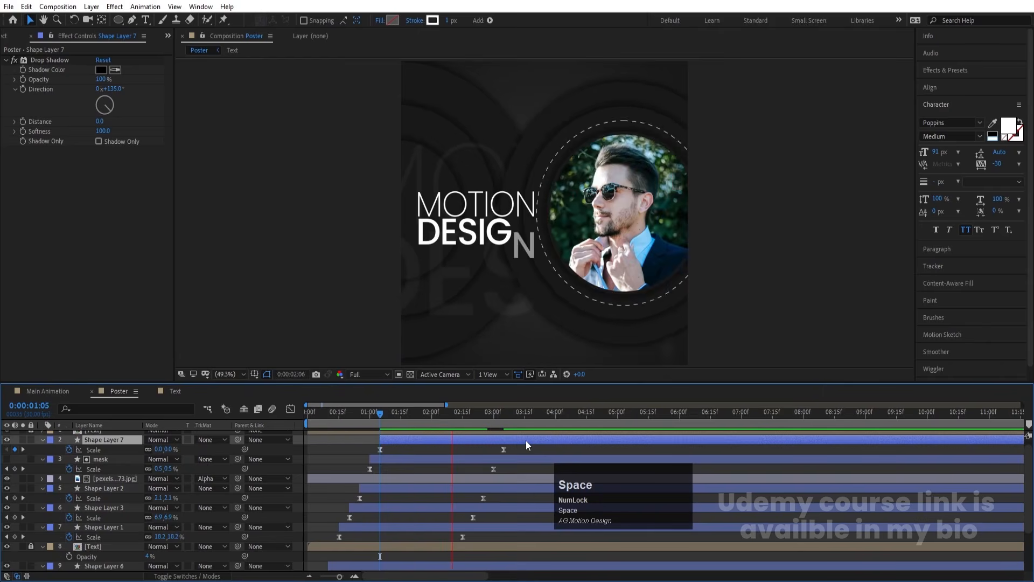
key(space)
drag(372, 415, 217, 422)
key(space)
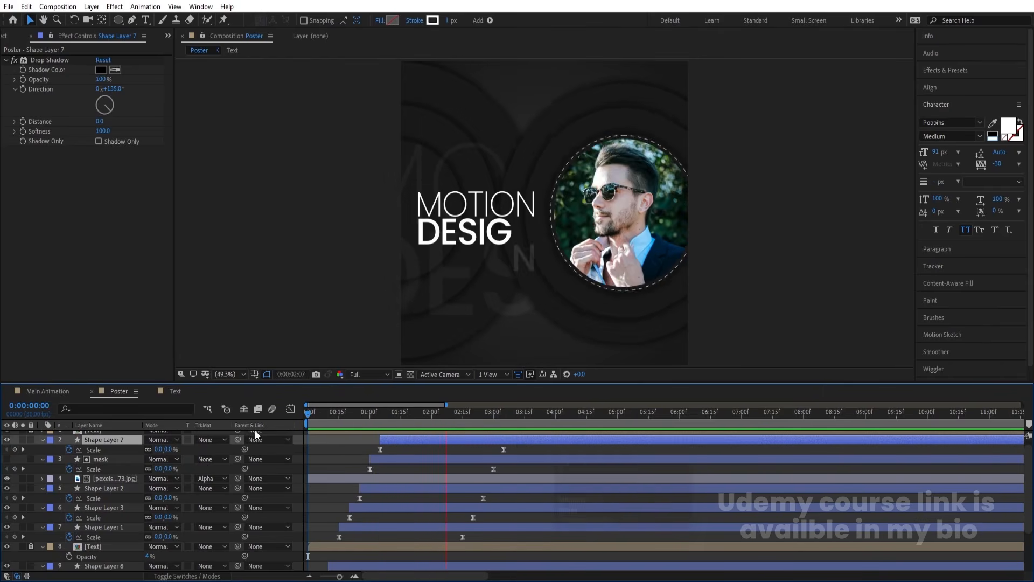
key(space)
- Move Shape Layer 7 so it starts at 0:00:00:00 and preview the result
scroll(432, 489, up, 1)
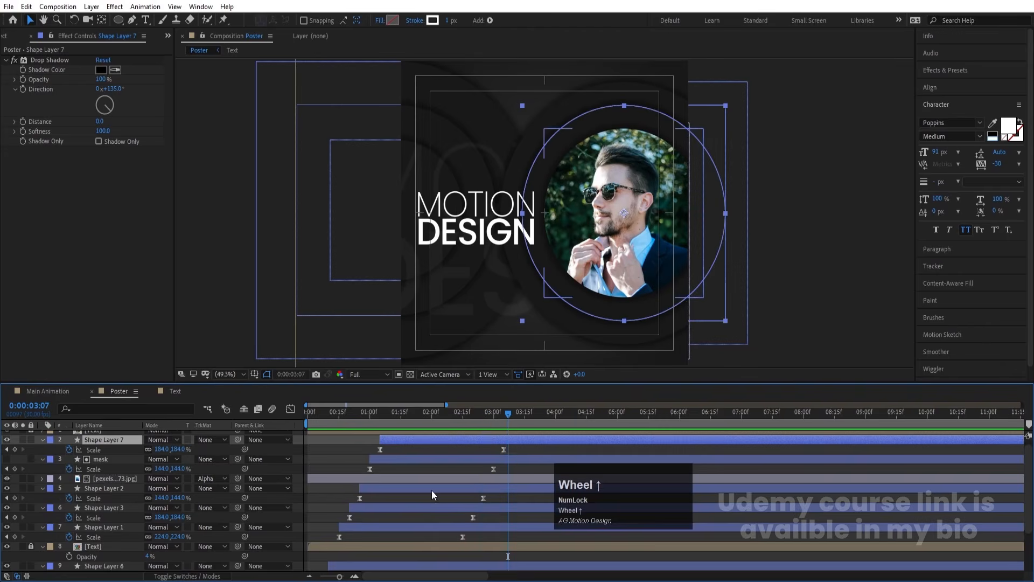
click(344, 451)
click(390, 444)
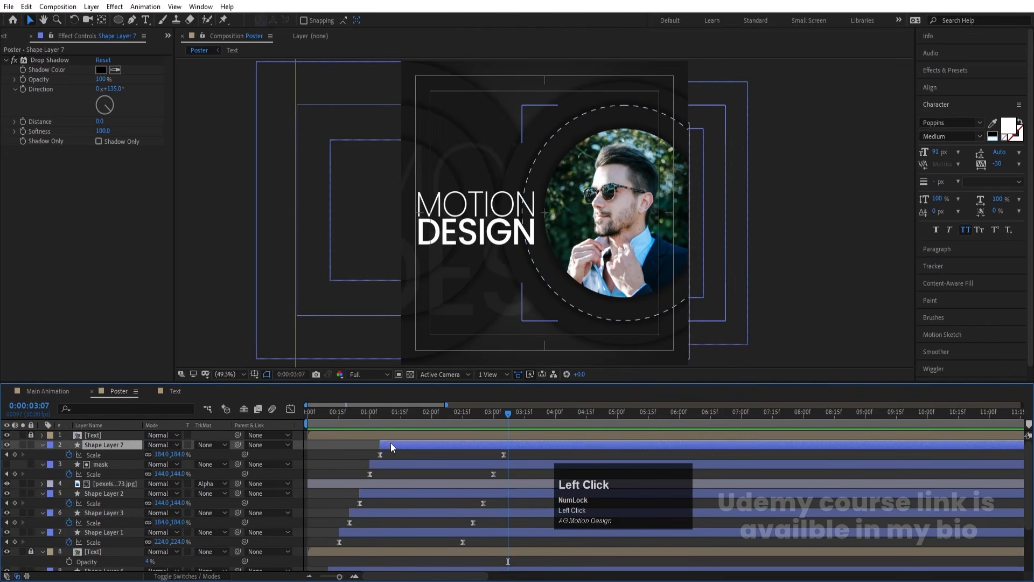
drag(399, 412, 254, 409)
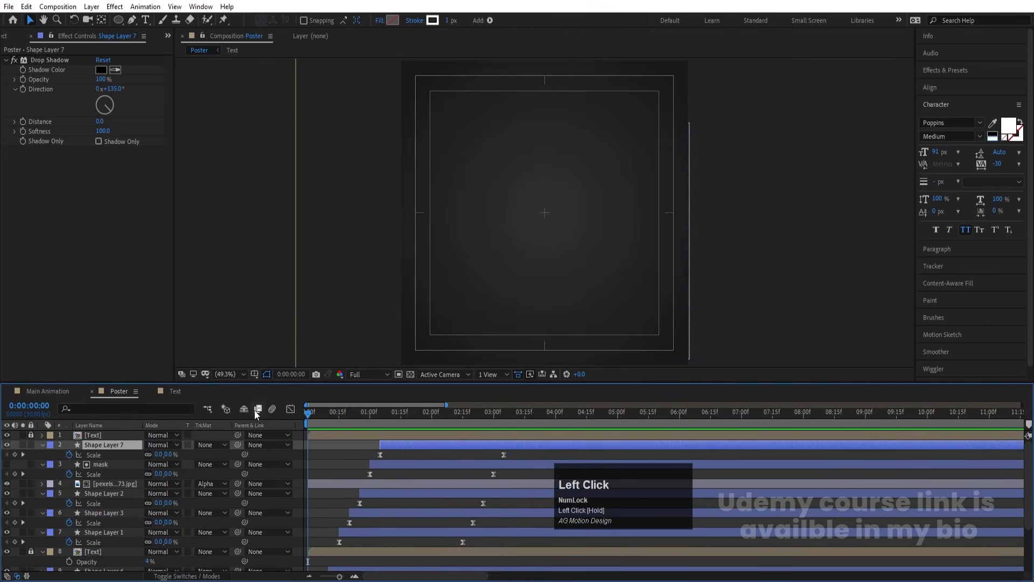
key(bracketleft)
key(space)
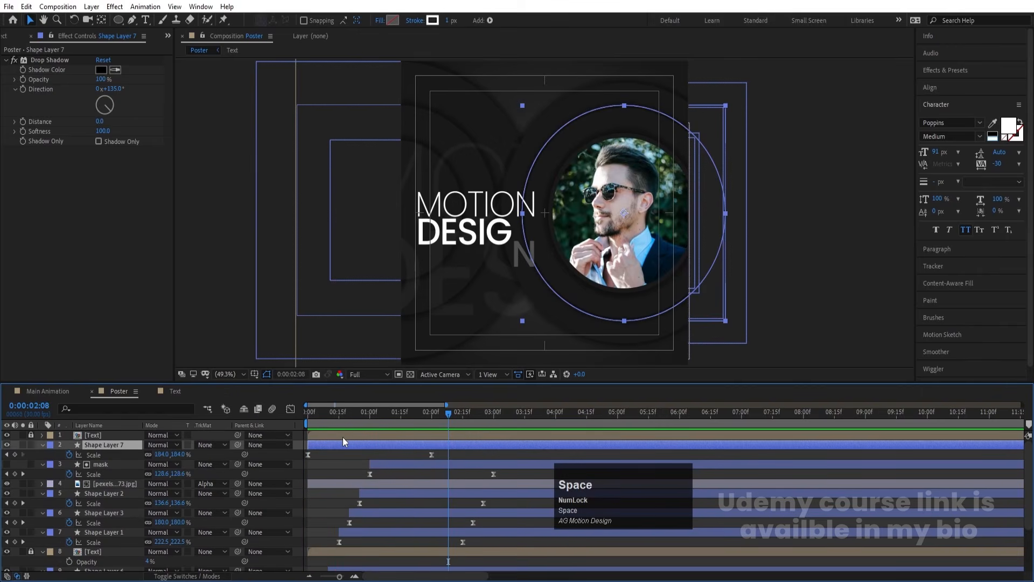
- Add the expression time*30 to Shape Layer 7's Rotation and preview the rotating dashed ring
key(r)
drag(334, 411, 168, 419)
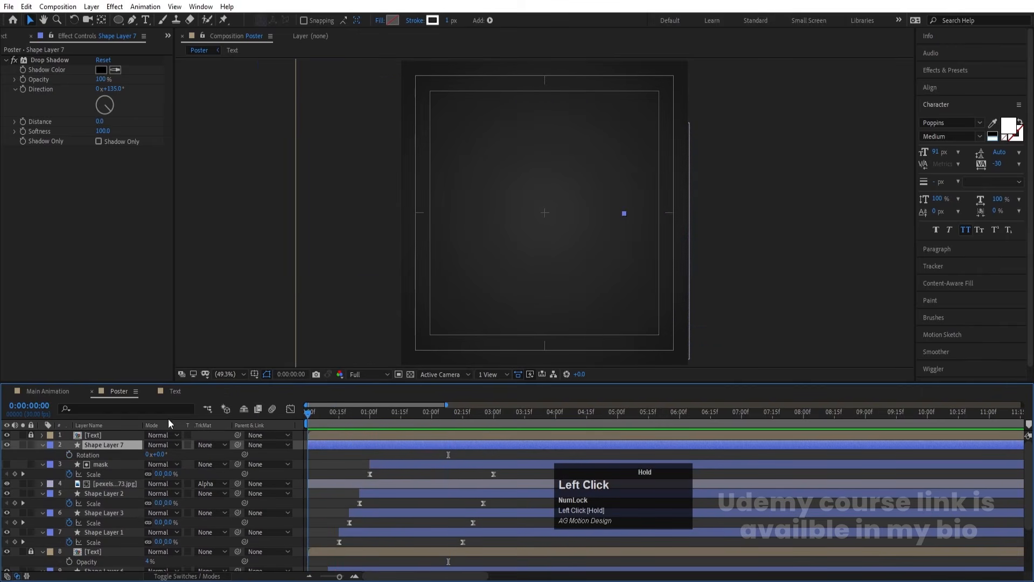
alt+click(69, 454)
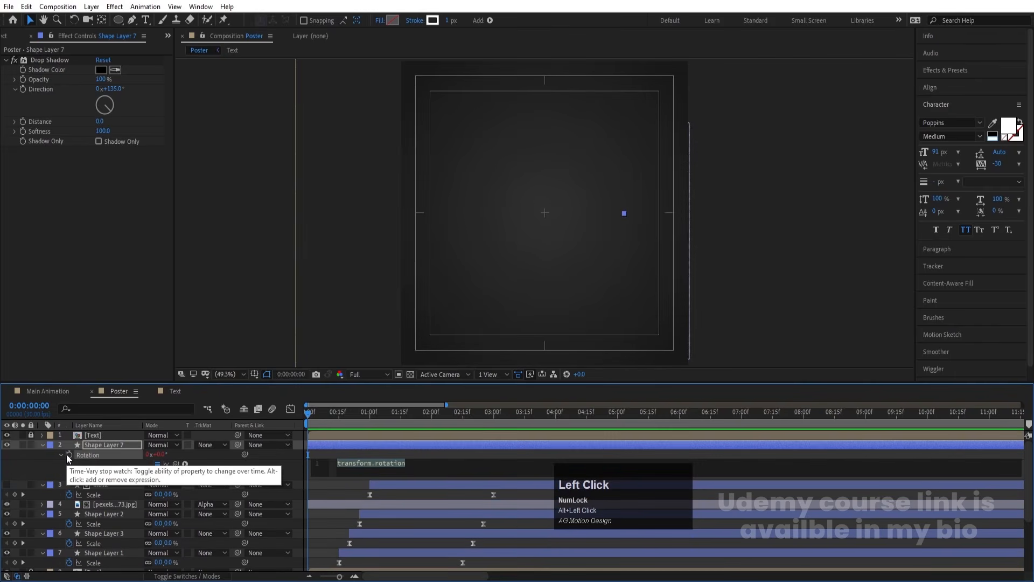
text(time)
key(Return)
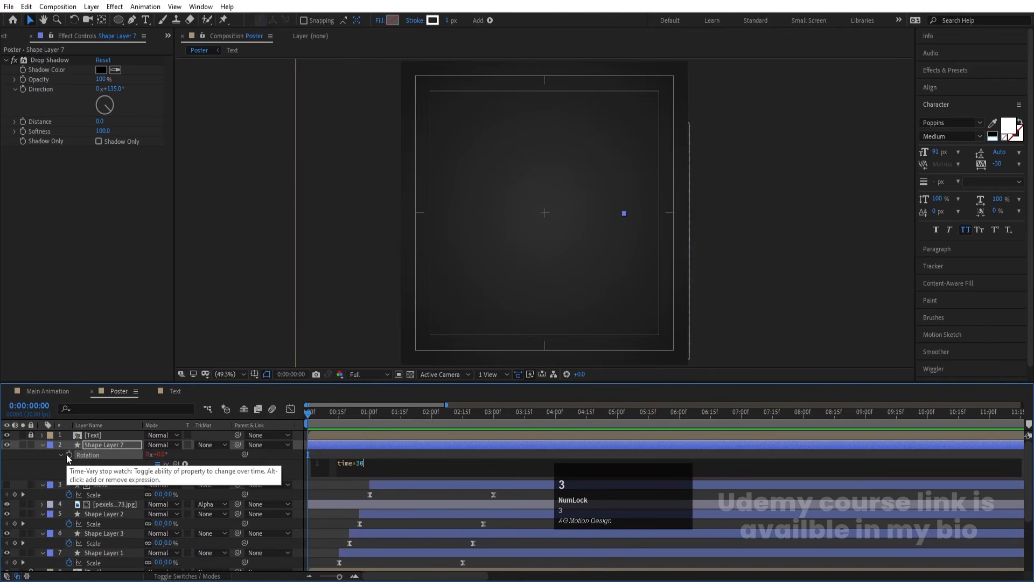
click(270, 451)
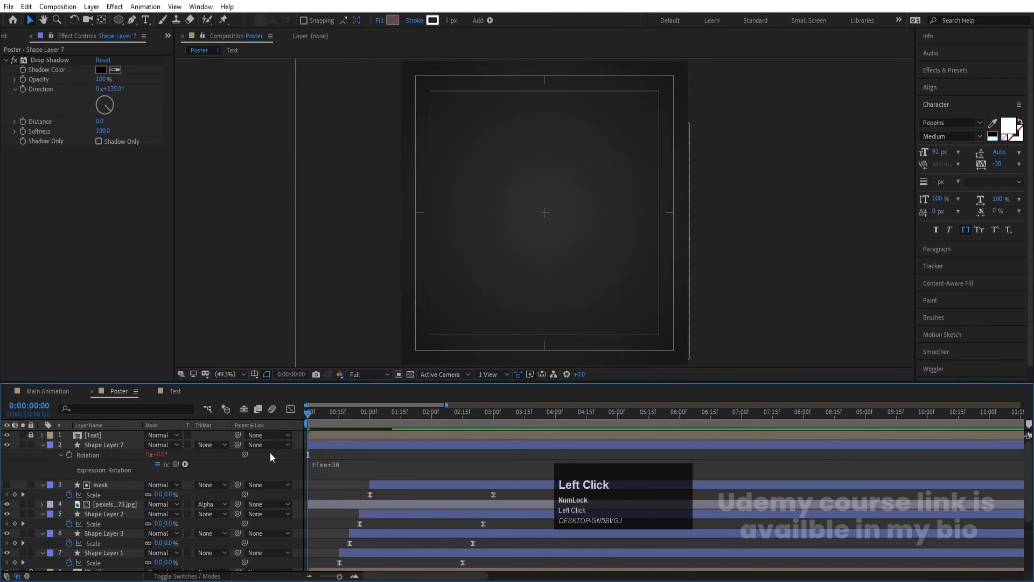
key(space)
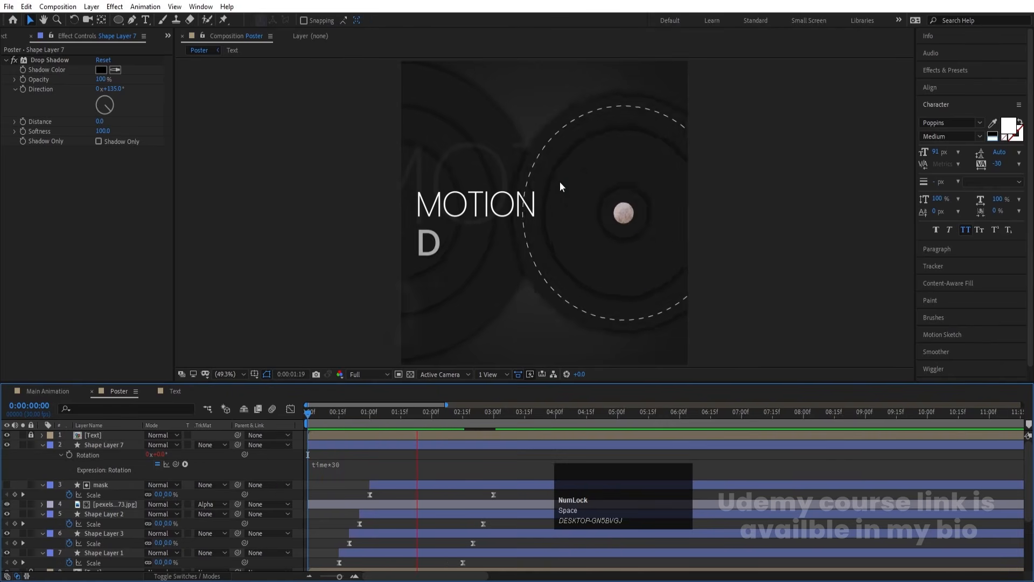
key(space)
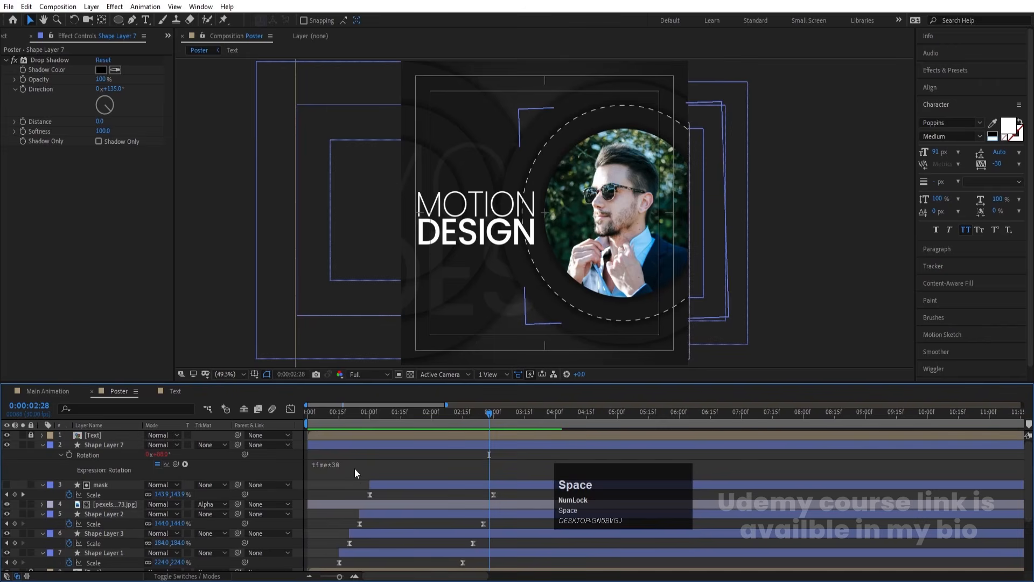
- Change Shape Layer 7's Rotation expression to time*10 and preview the slower dashed ring from the start
click(354, 465)
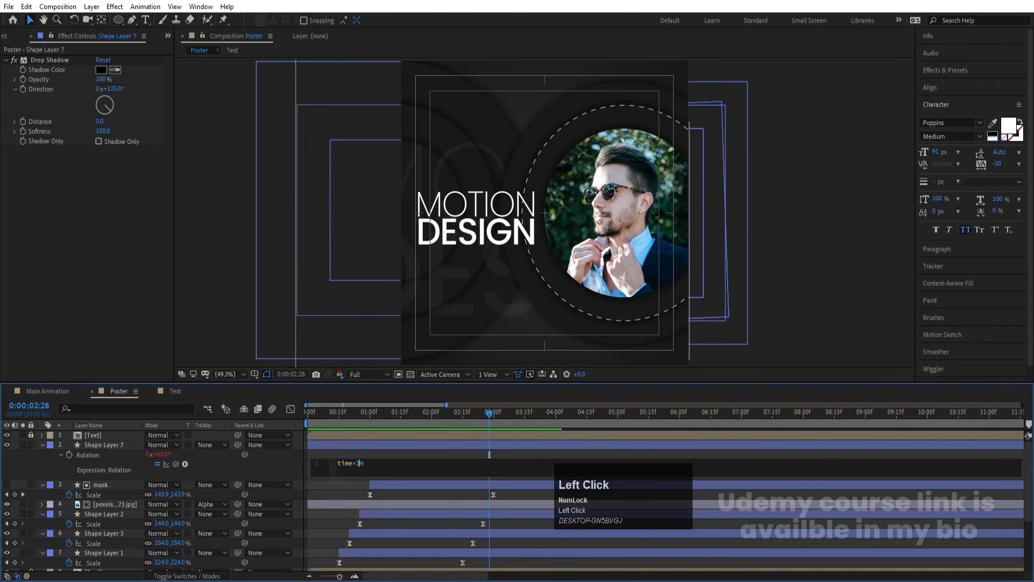
click(370, 449)
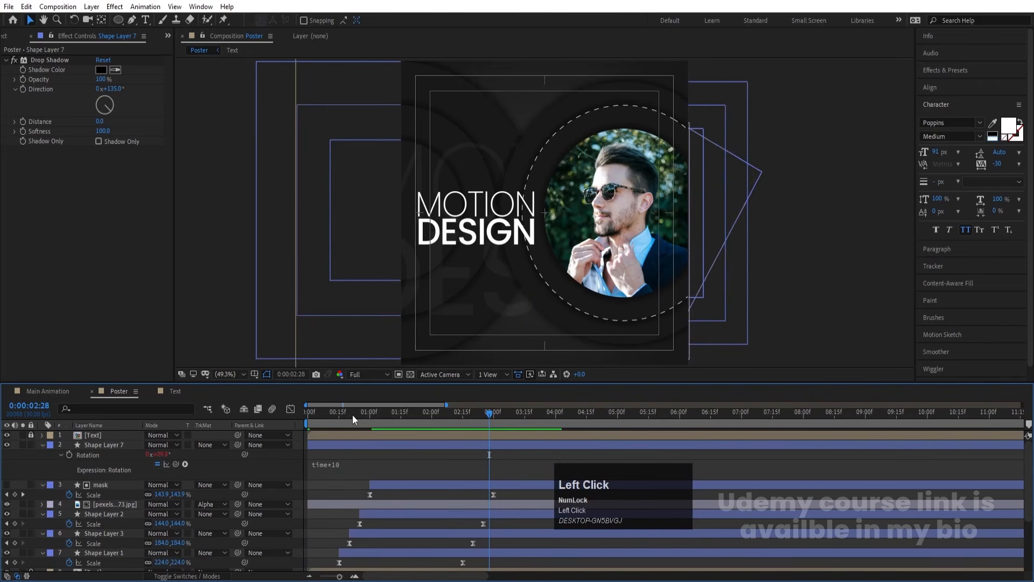
click(309, 412)
key(space)
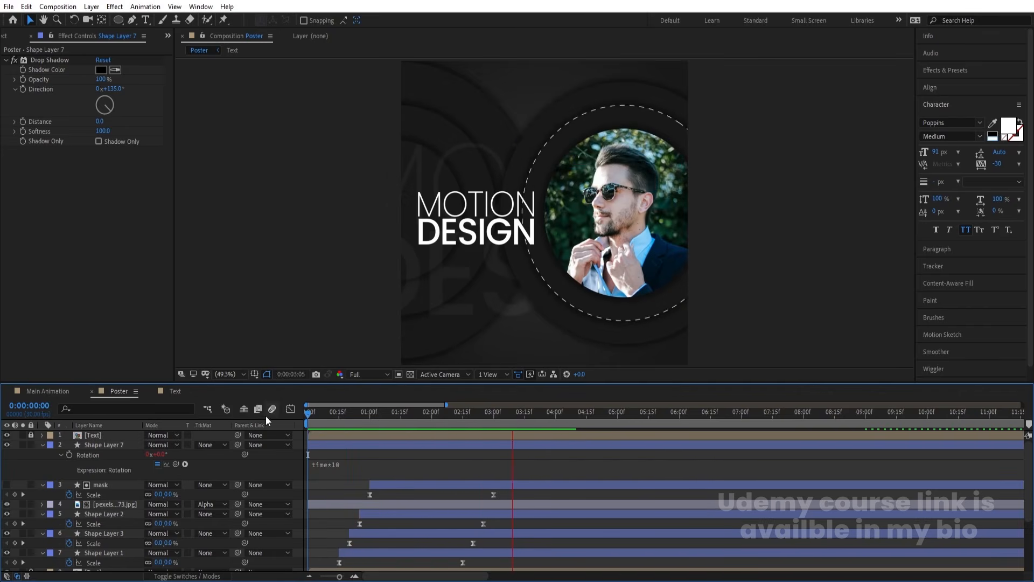
key(space)
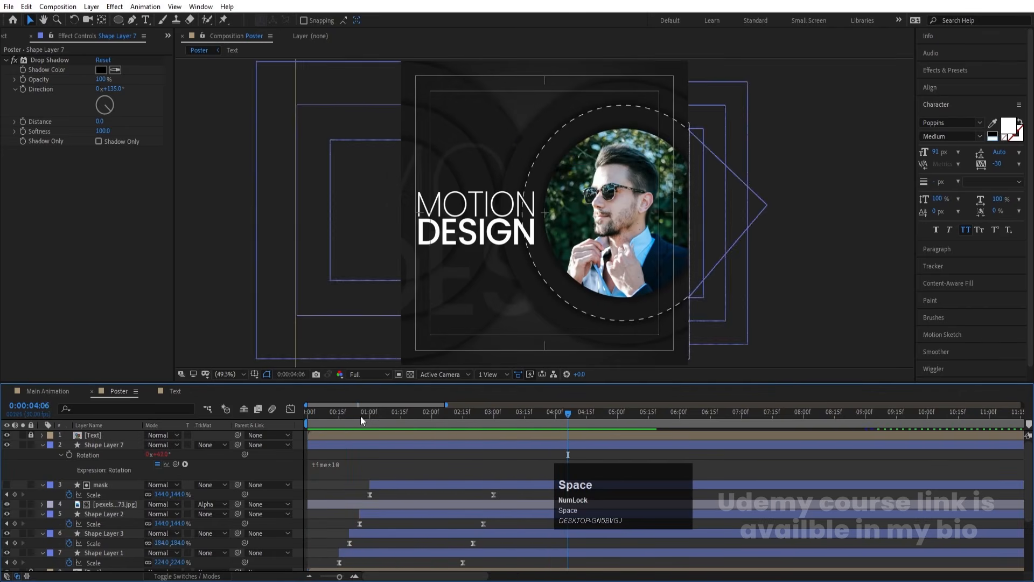
- Unlock the faint background Text layer (layer 8) and add a Position keyframe at 0:00:00:00
drag(360, 416, 309, 414)
scroll(102, 537, down, 3)
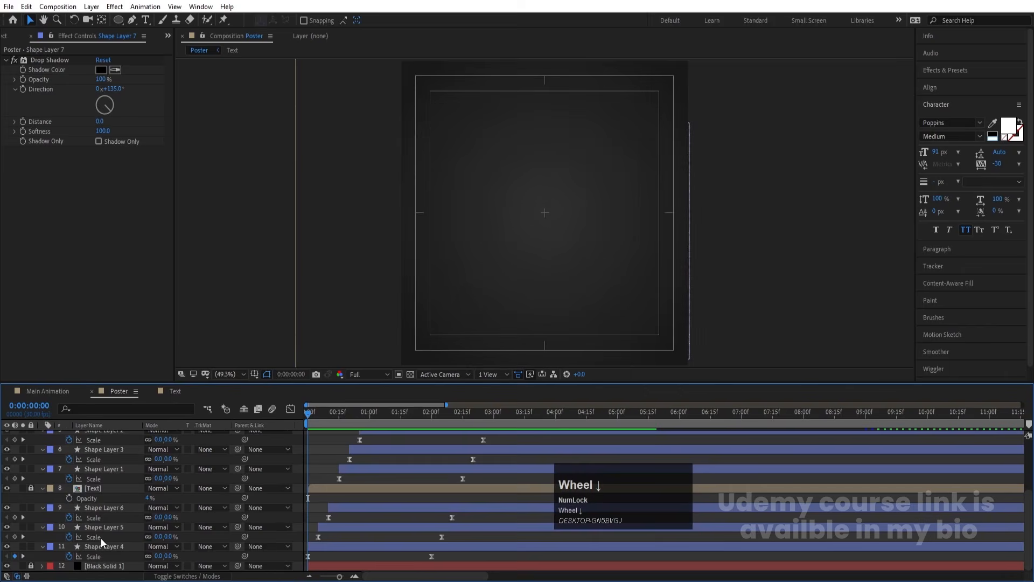
click(31, 487)
click(99, 490)
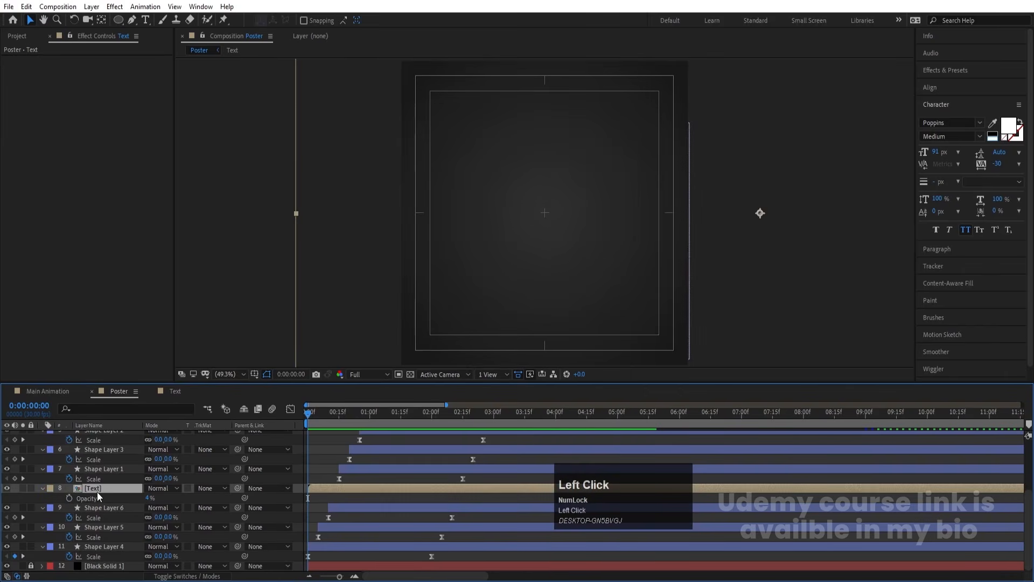
key(p)
click(68, 498)
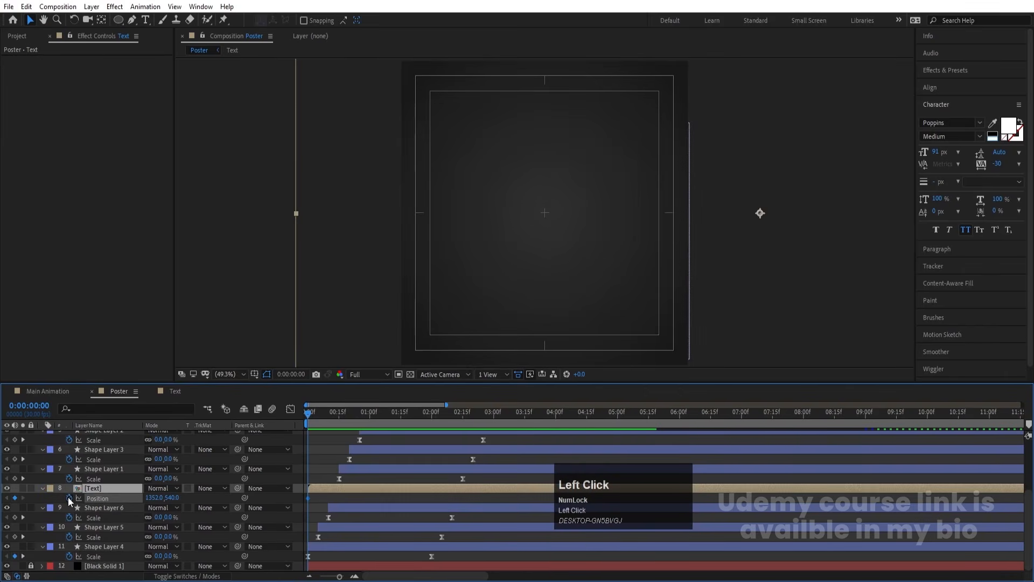
- At 0:00:08:04, move the background Text layer to the left so it drifts over time, and preview the motion from the start
click(811, 413)
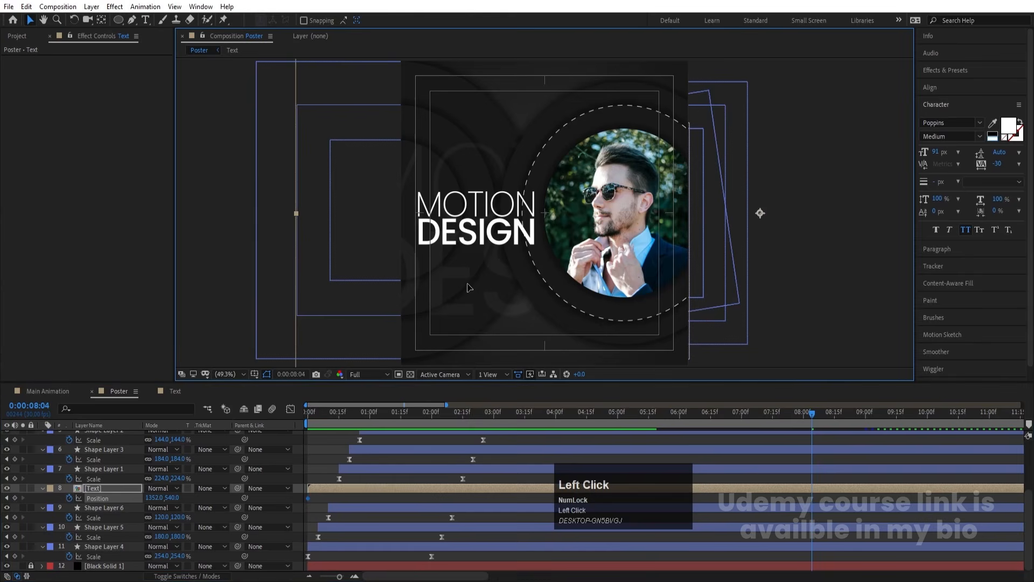
drag(467, 288, 362, 320)
click(308, 413)
key(space)
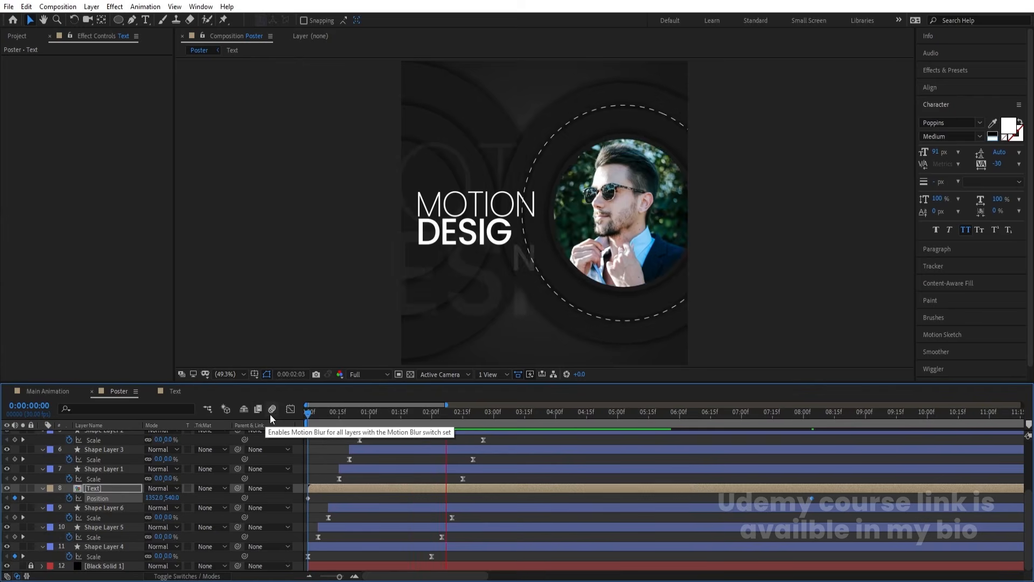
scroll(370, 447, up, 5)
click(337, 451)
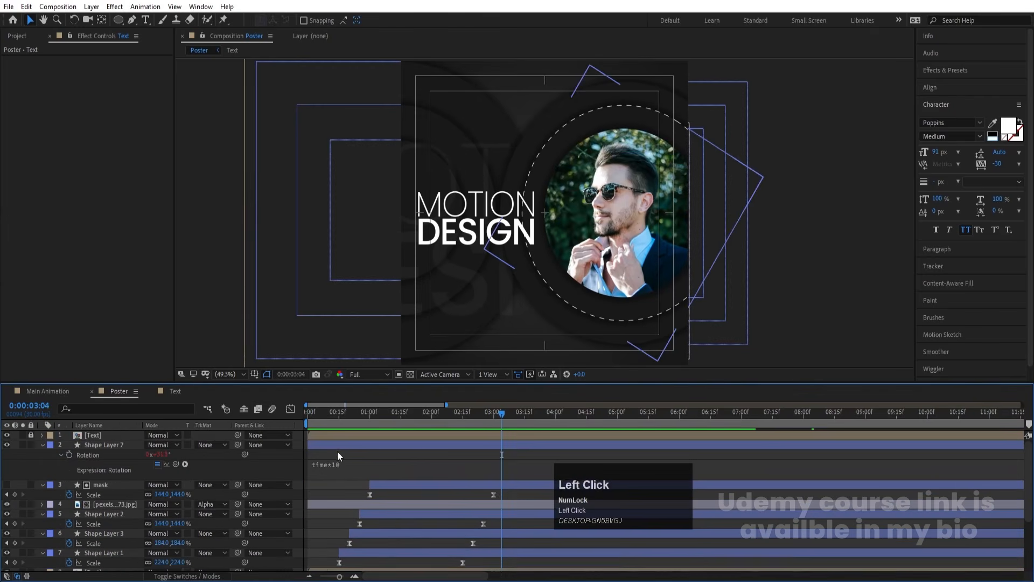
- Collapse all layer properties and add a Position keyframe to the masked portrait photo at 0:00:00:00
key(u)
key(u)
drag(346, 421, 273, 423)
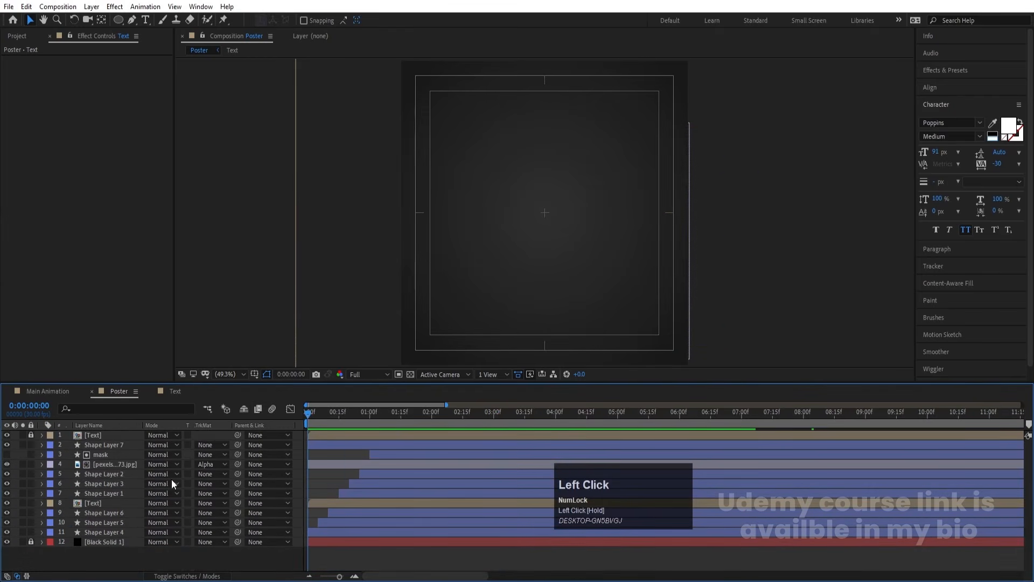
click(125, 466)
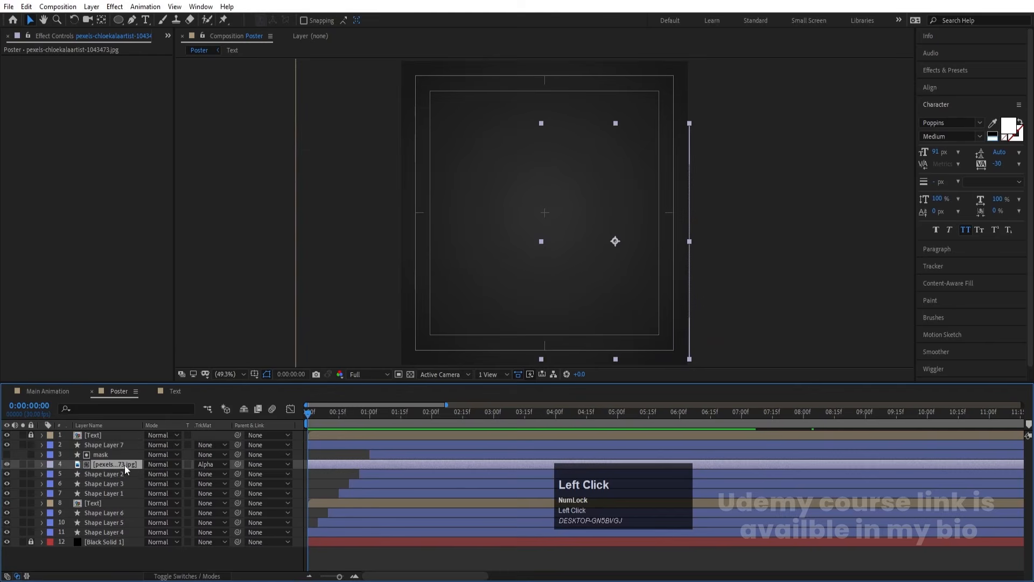
key(p)
click(68, 474)
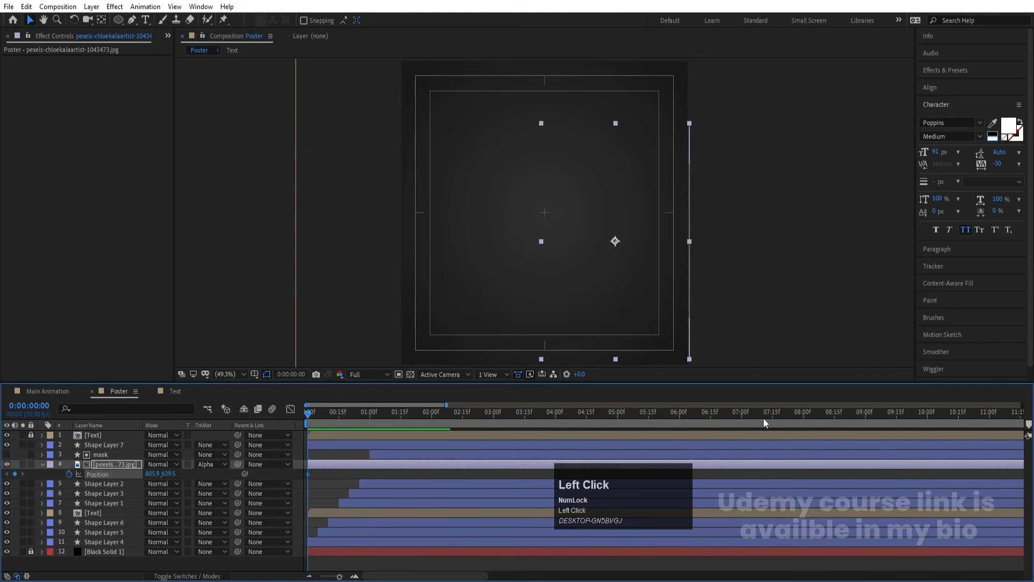
- Animate the portrait's Position from 818.9, 639.5 at the start to 799.8, 639.5 at 0:00:08:01, and preview the drift
click(806, 414)
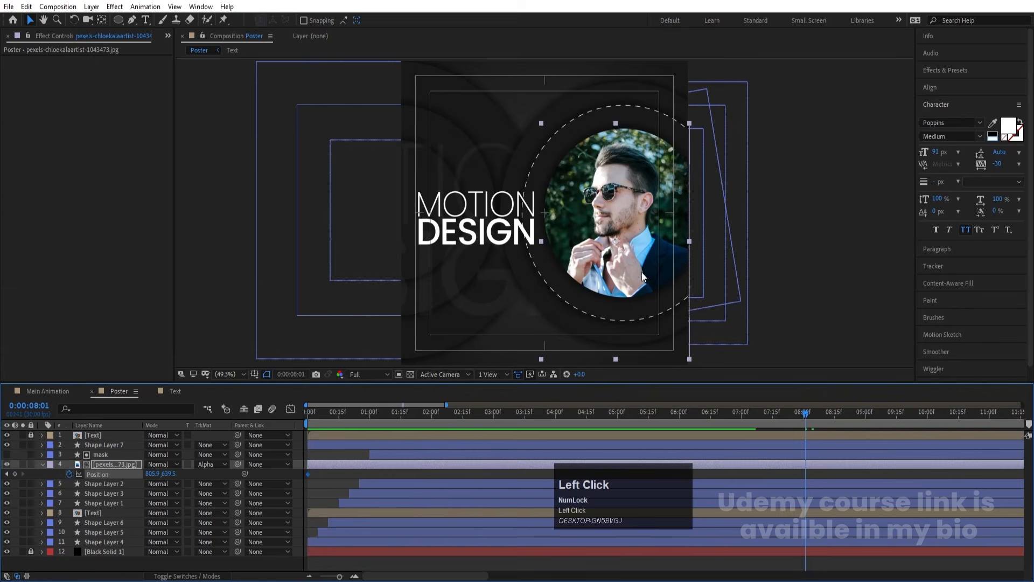
drag(642, 273, 640, 276)
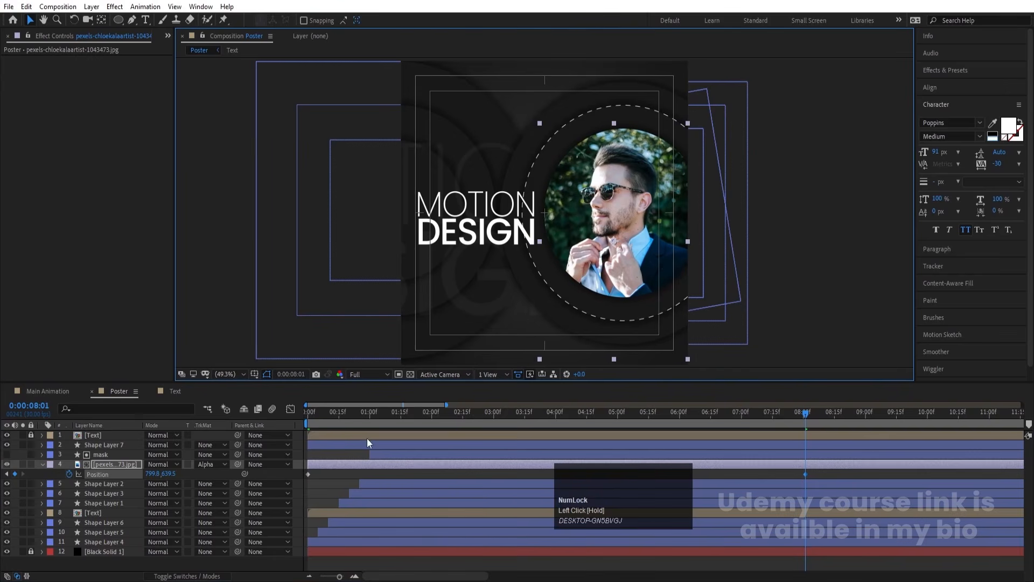
drag(360, 416, 246, 439)
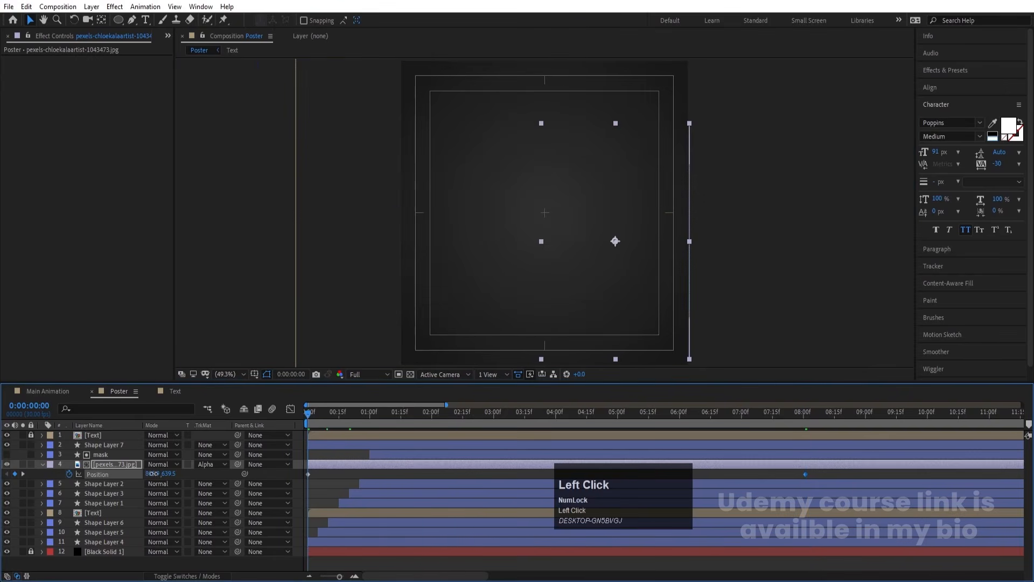
key(space)
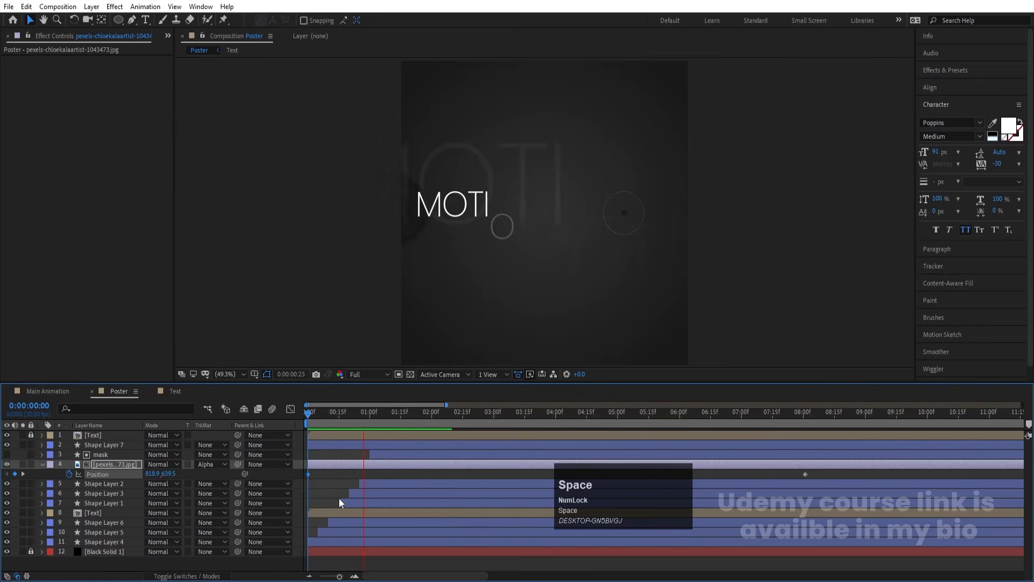
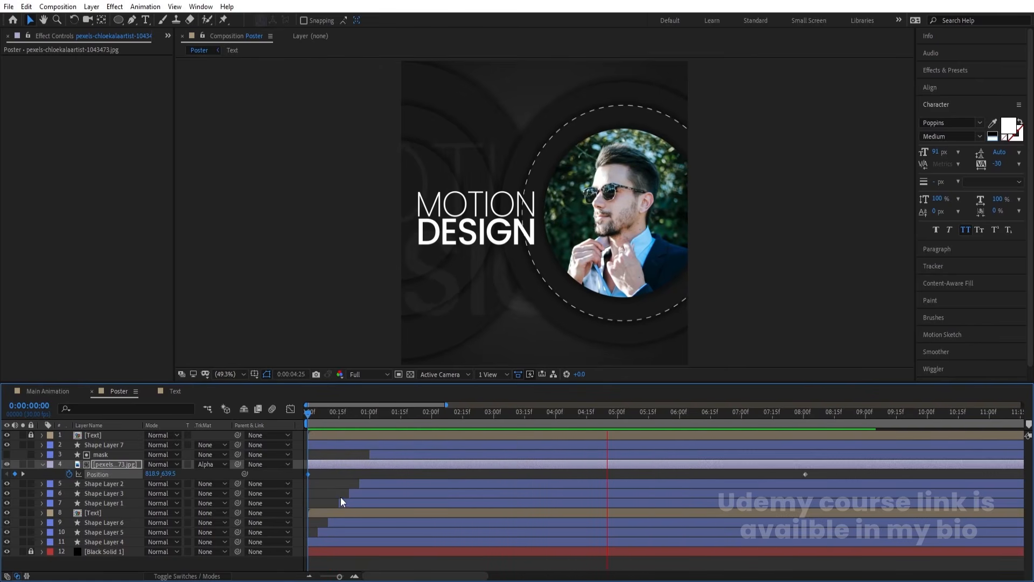
key(space)
click(195, 485)
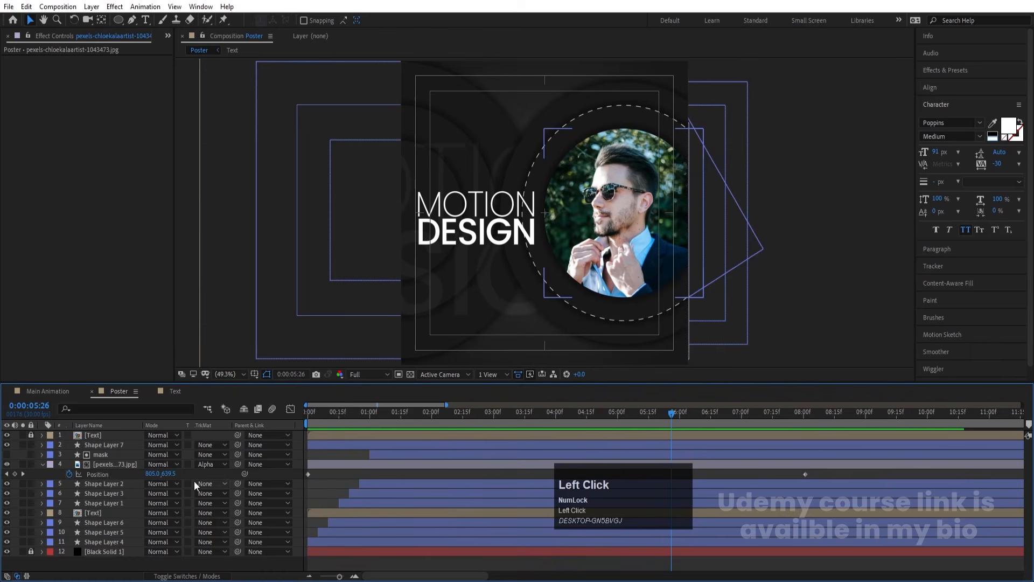
- Duplicate the portrait photo layer, set the copy to No Track Matte, and place it directly above Black Solid 1
click(107, 473)
key(ctrl+d)
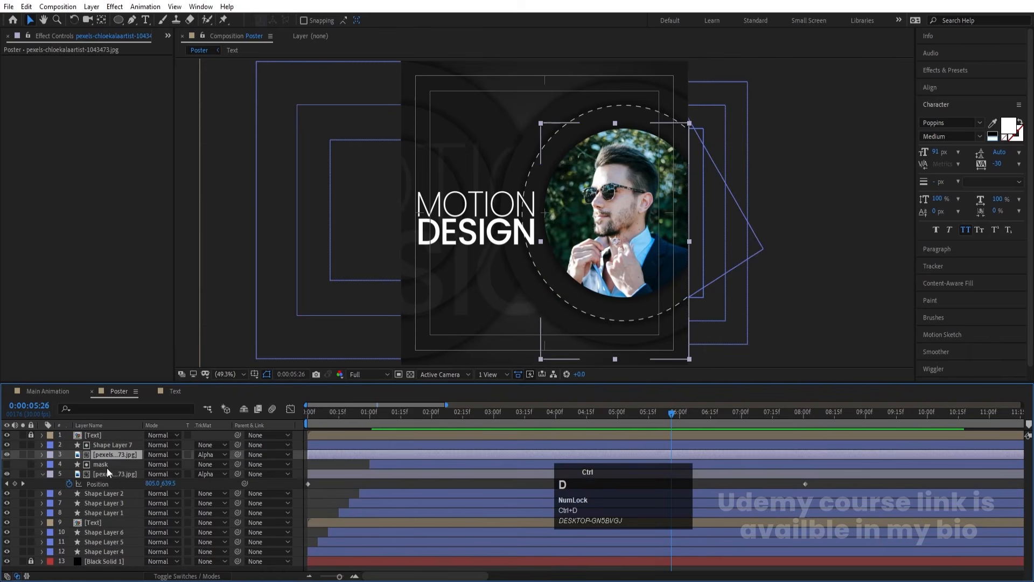
click(206, 455)
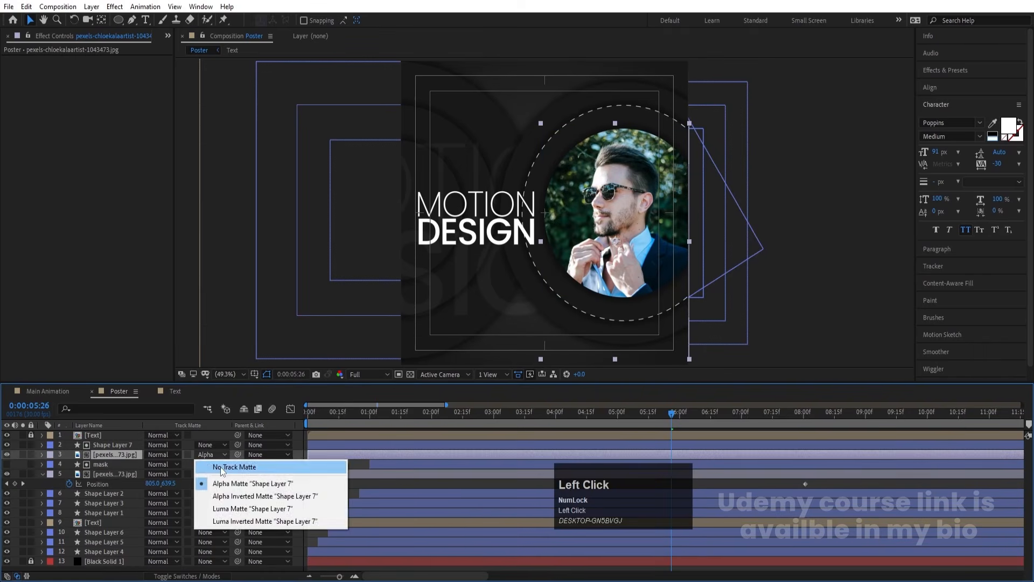
click(223, 467)
drag(138, 522, 148, 553)
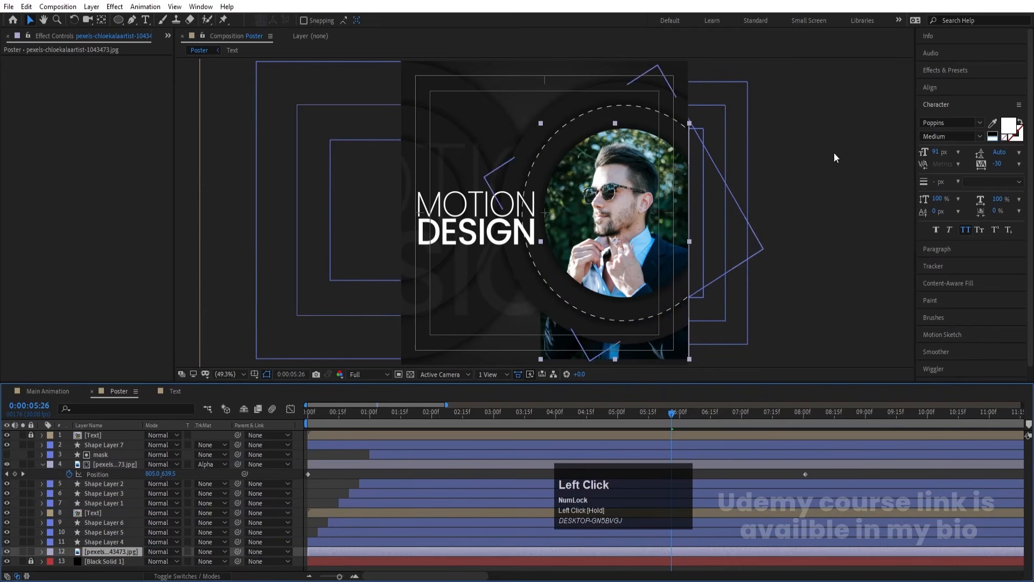
- Center the duplicated photo horizontally and vertically in the composition at 540, 540, and remove its Position keyframes
click(930, 87)
click(946, 116)
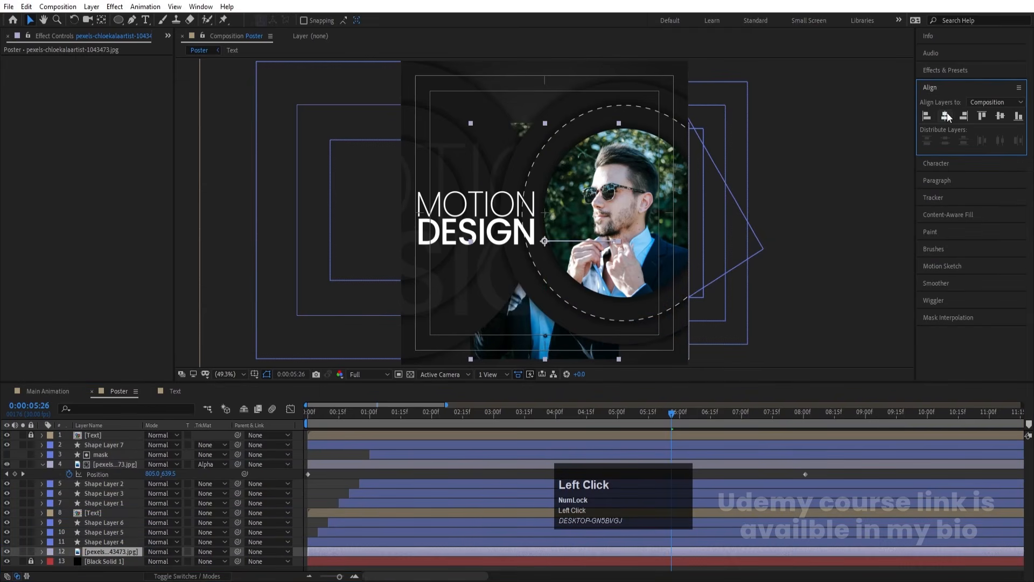
click(1000, 115)
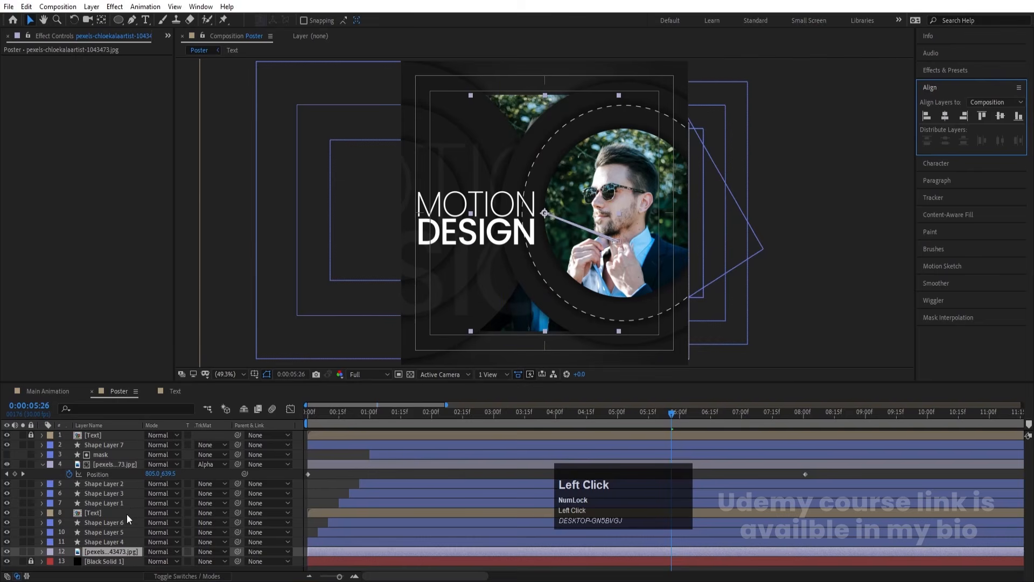
key(u)
click(119, 566)
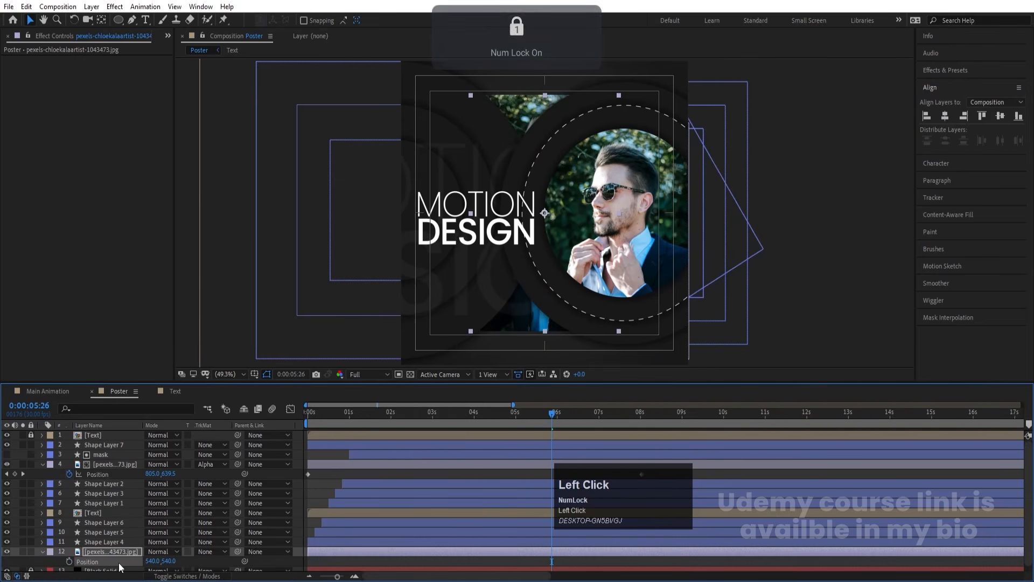
- Scale up the duplicated photo until it fills the poster background and set its Opacity to 10%
key(s)
drag(162, 566, 169, 560)
key(r)
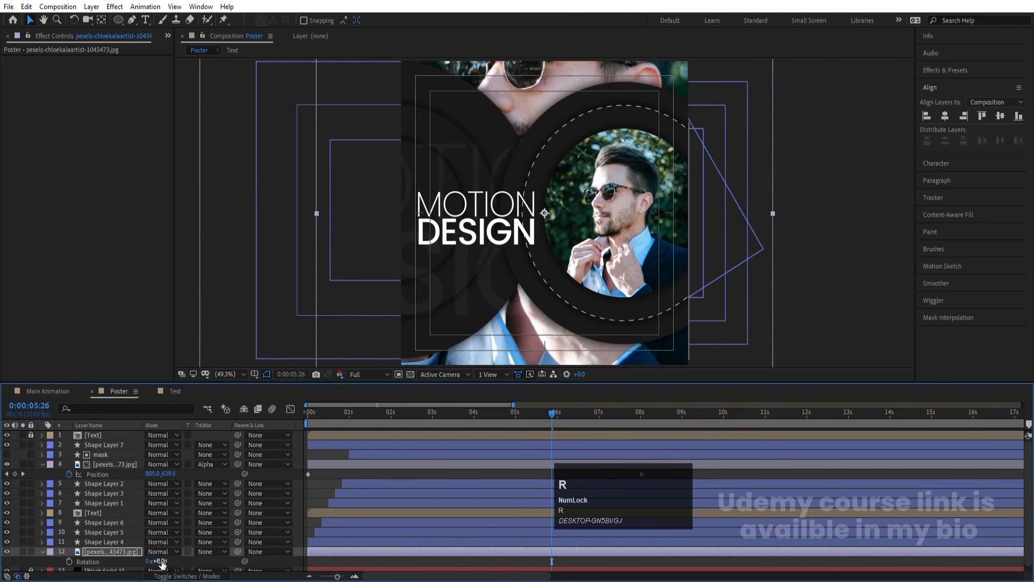
click(151, 561)
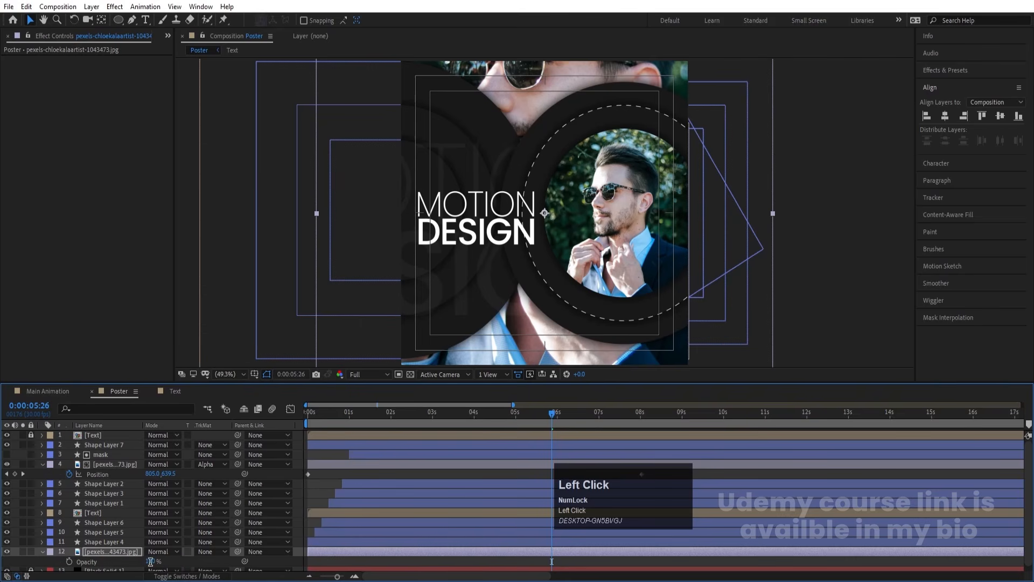
text(5)
key(Return)
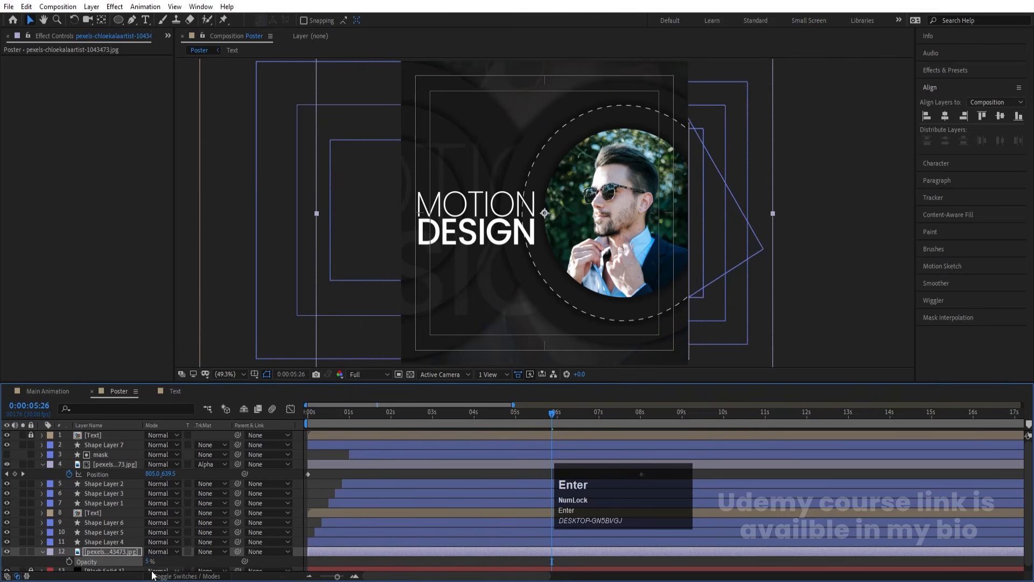
click(148, 561)
key(Return)
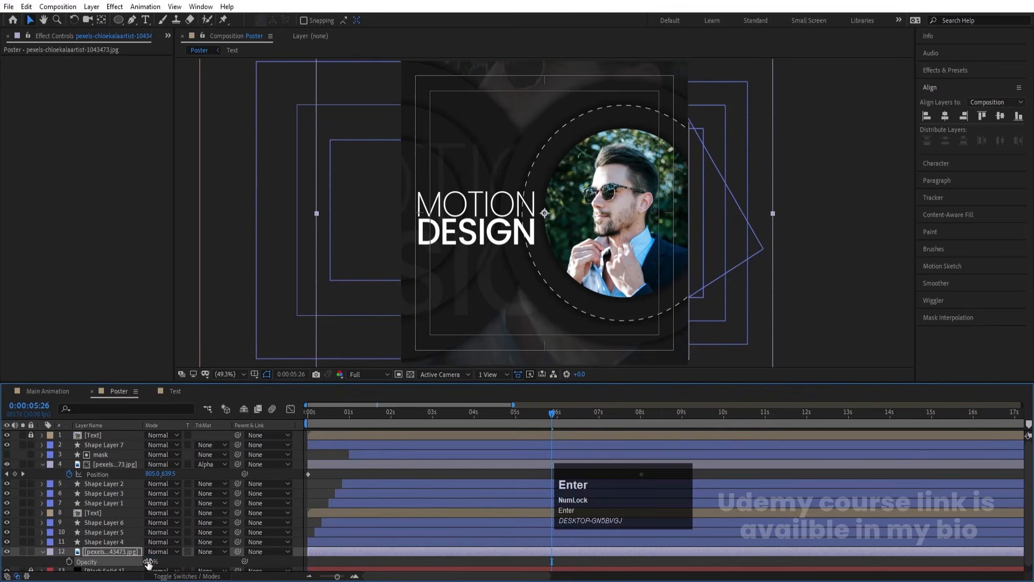
- Apply a Gaussian Blur effect to the background photo with Blurriness set to 200
click(949, 73)
key(ctrl+a)
text(blur)
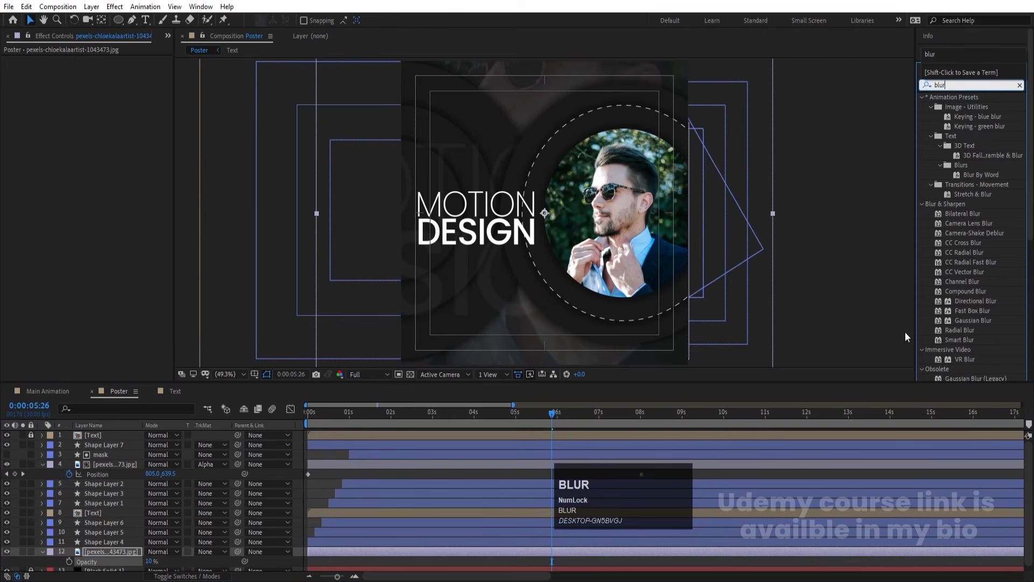
double_click(973, 320)
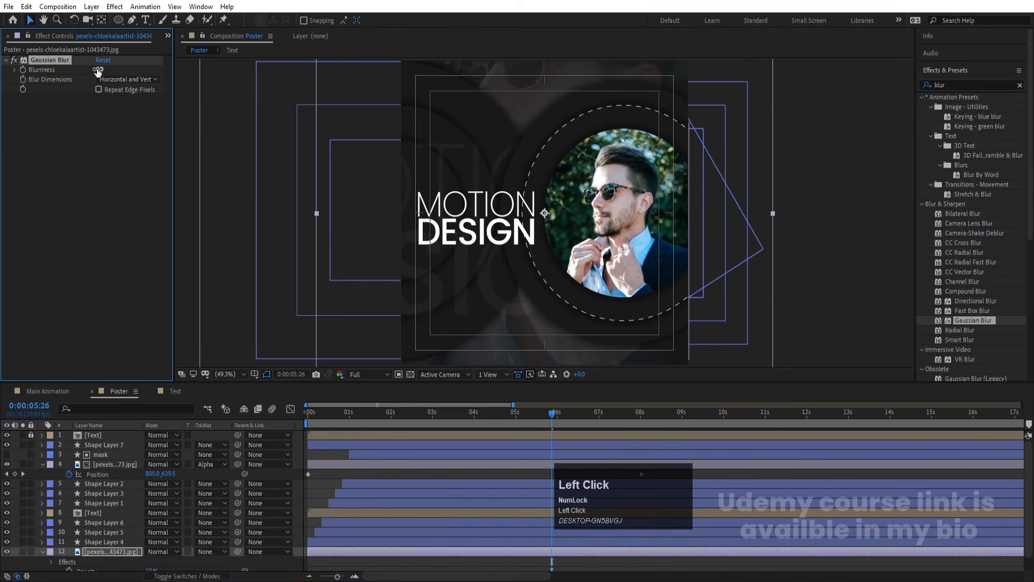
text(200)
key(Return)
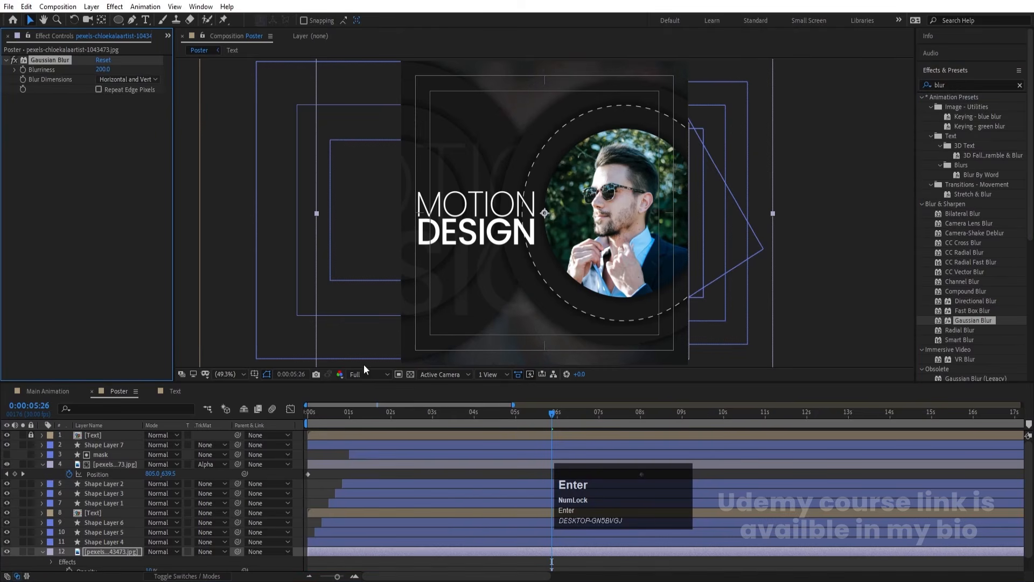
- Preview the poster animation with the blurred background photo from the start of the composition
drag(372, 420, 301, 425)
key(space)
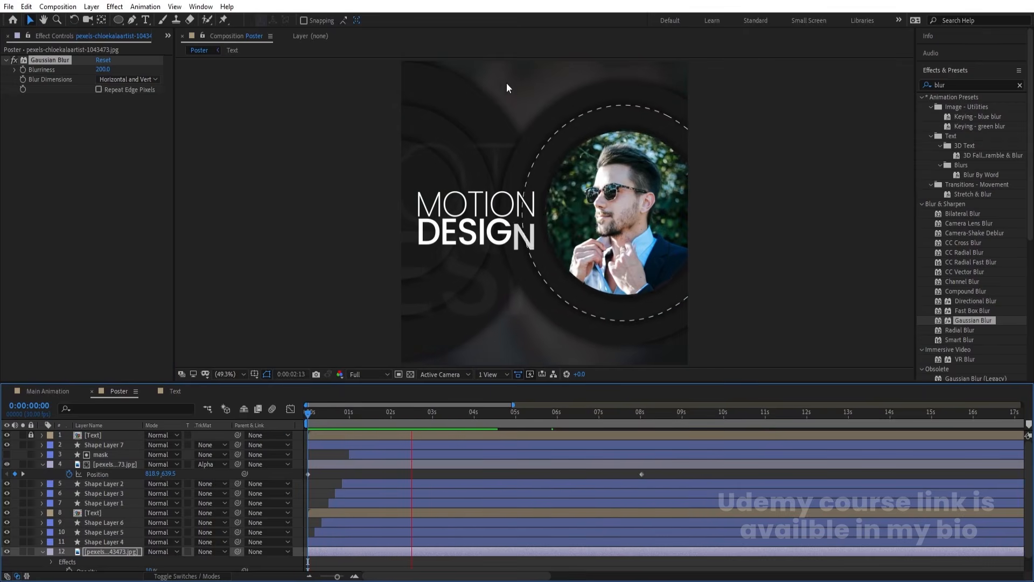
key(space)
key(space)
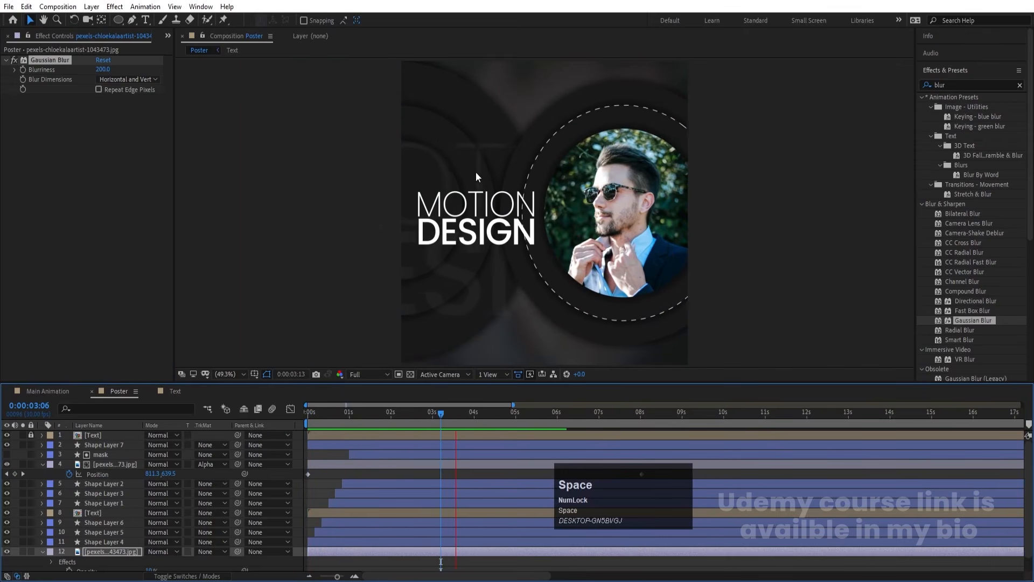
key(space)
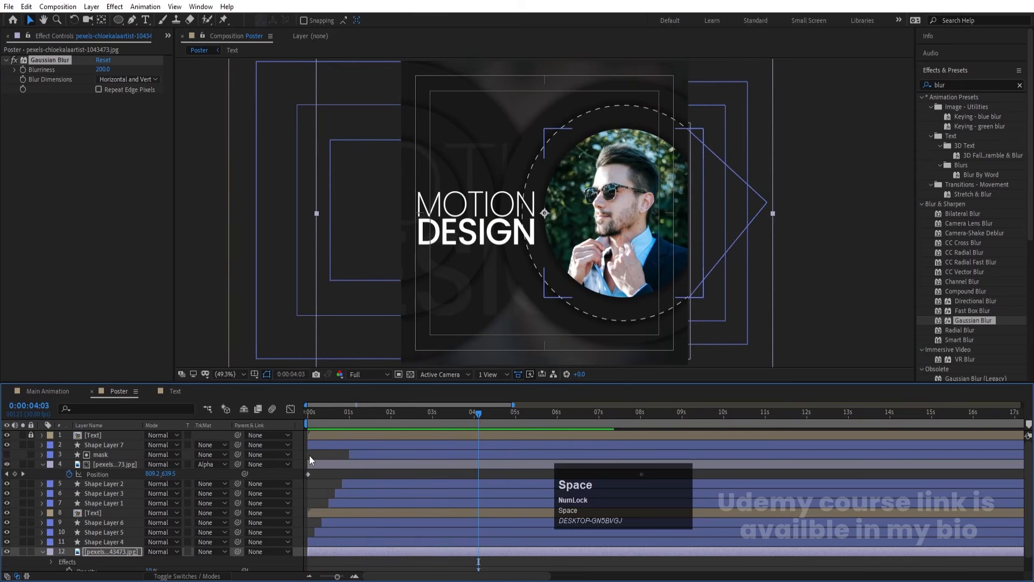
- Collapse the expanded layer properties in the Poster timeline and close the Text composition
click(309, 454)
key(u)
key(u)
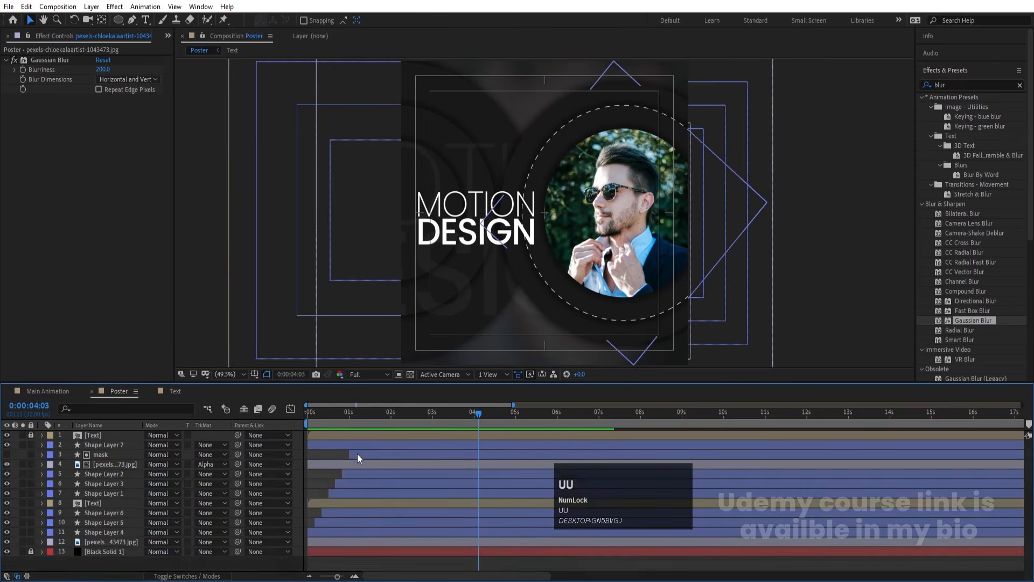
click(152, 391)
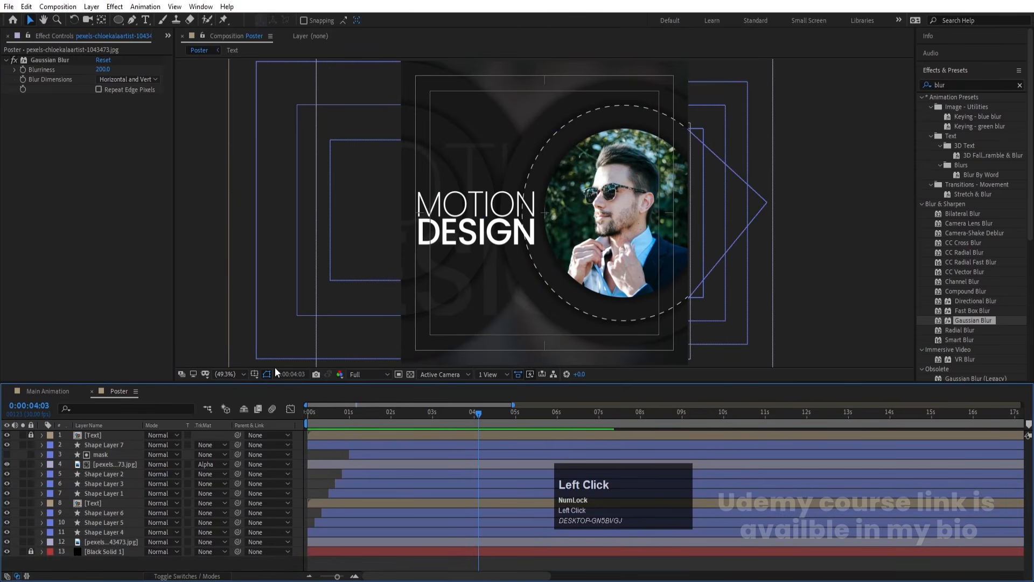
- Create a new 1080 x 1080 composition named bg at 30 frames per second
key(ctrl+n)
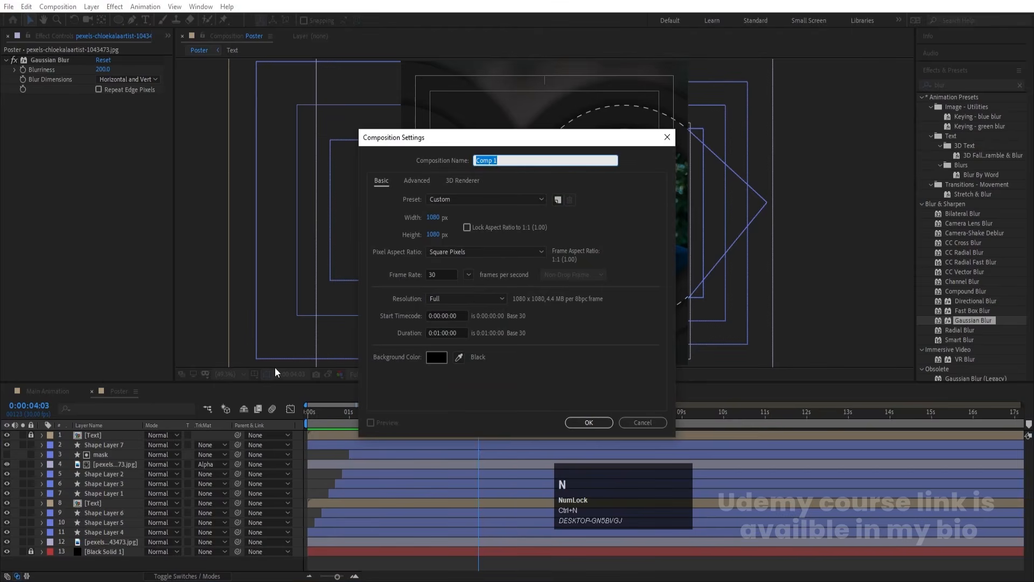
text(bg)
key(Return)
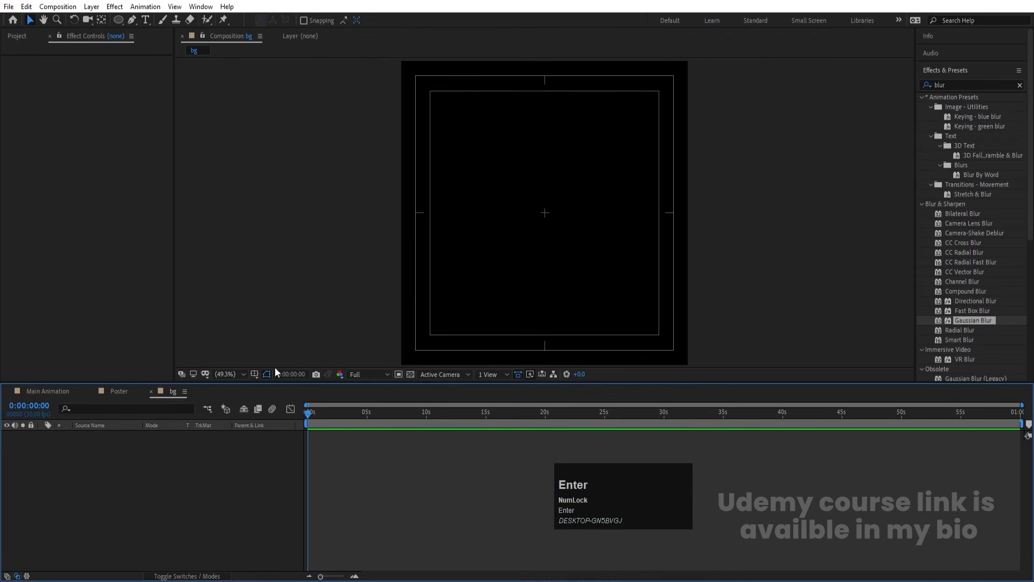
- Draw a small unfilled circle with a 1 px white stroke near the composition's upper-left area and center its anchor point
click(122, 21)
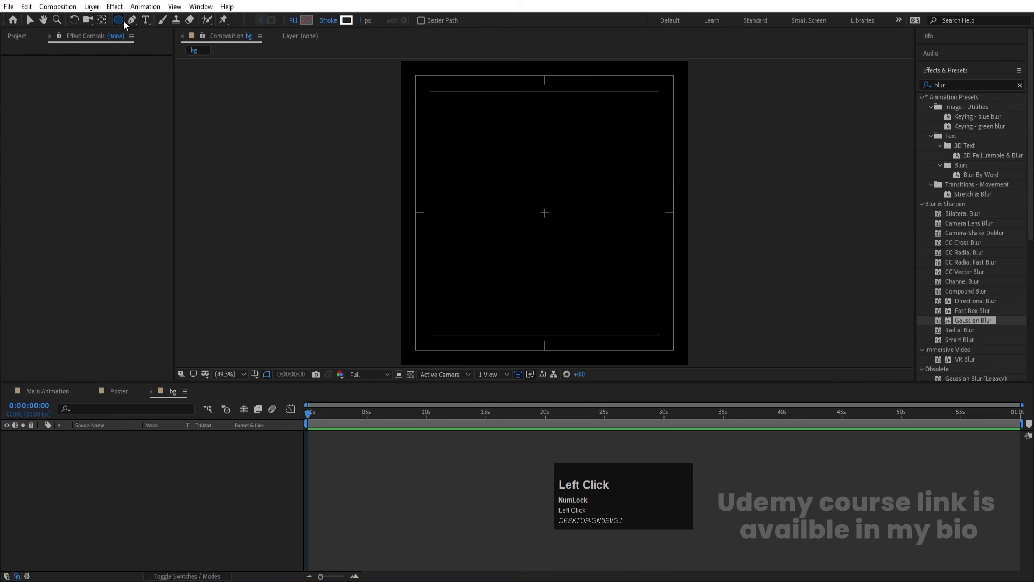
drag(455, 103, 460, 118)
click(168, 506)
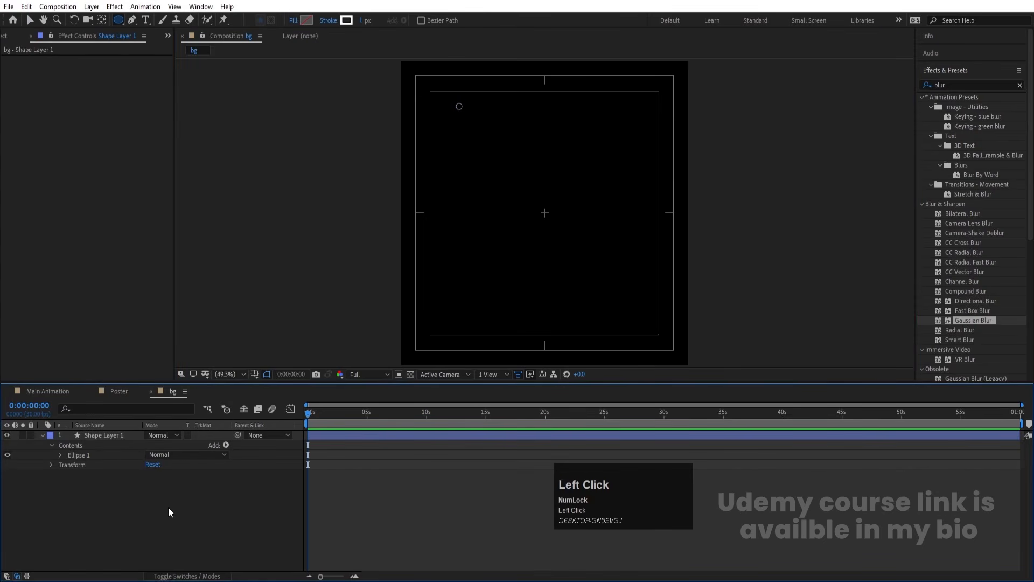
click(121, 436)
key(ctrl+alt+Home)
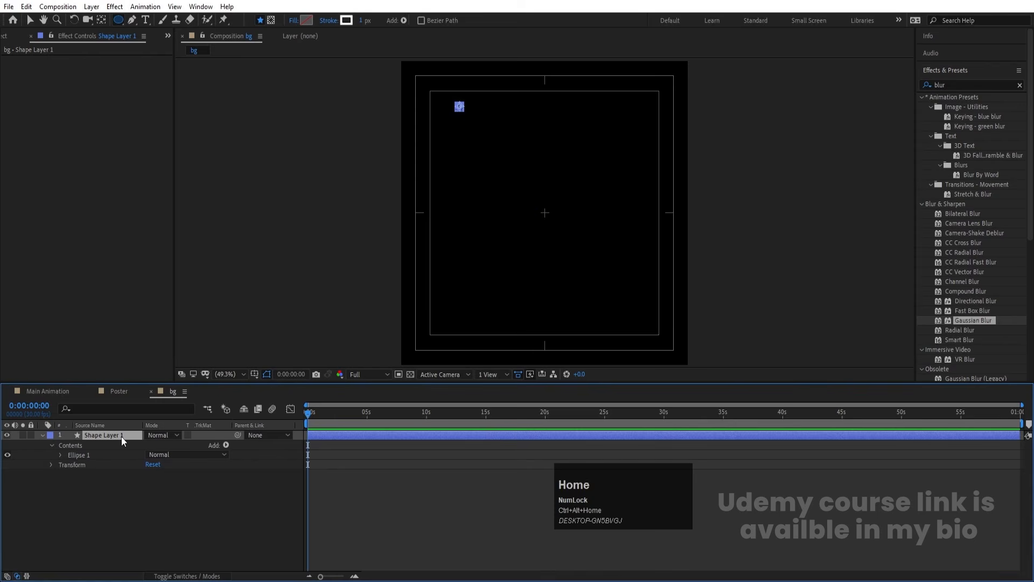
- Duplicate the small outlined circle and spread the copies across the upper part of the composition
key(v)
drag(460, 110, 676, 228)
key(ctrl+d)
key(ctrl+d)
key(ctrl+d)
key(ctrl+d)
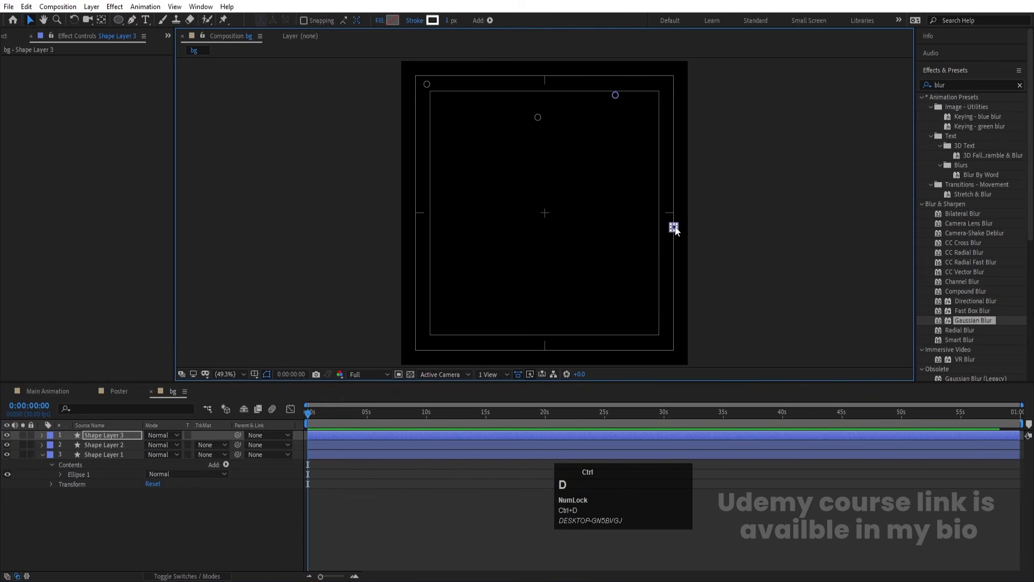
- Undo the misplaced duplicate and center the anchor point of Shape Layer 3 on its circle
click(96, 436)
key(ctrl+d)
key(ctrl+z)
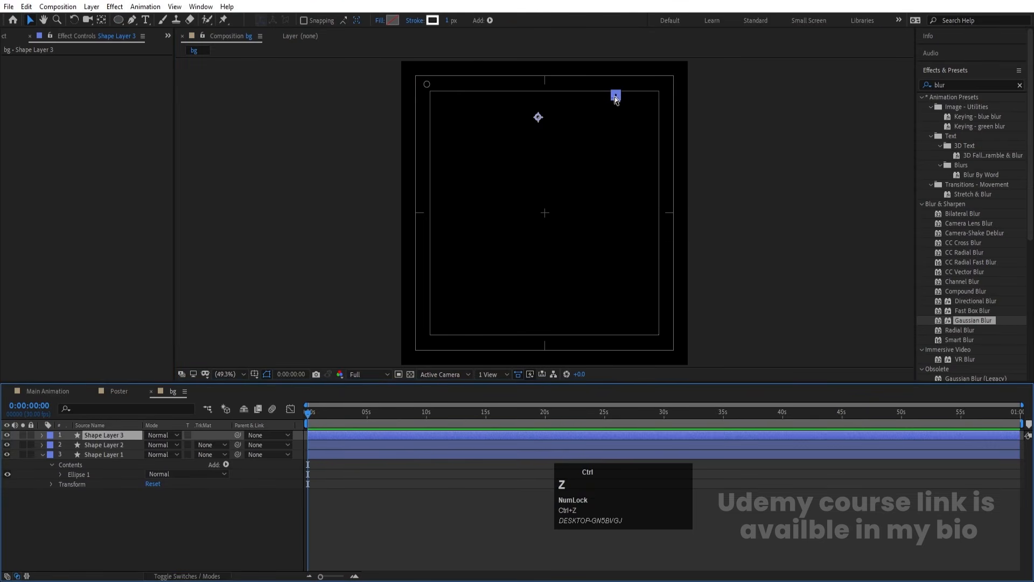
click(616, 98)
click(132, 438)
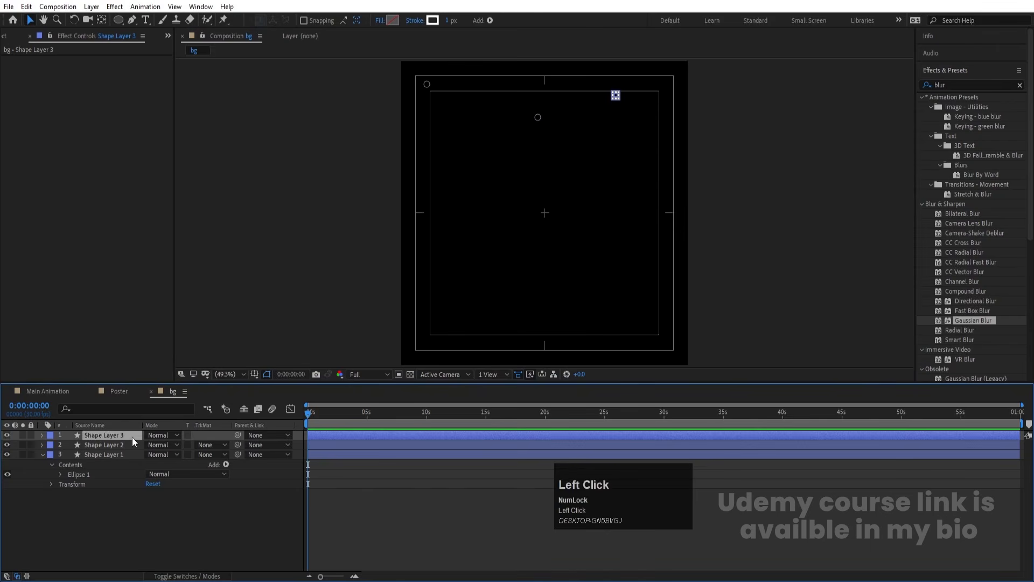
key(ctrl+alt+Home)
click(68, 549)
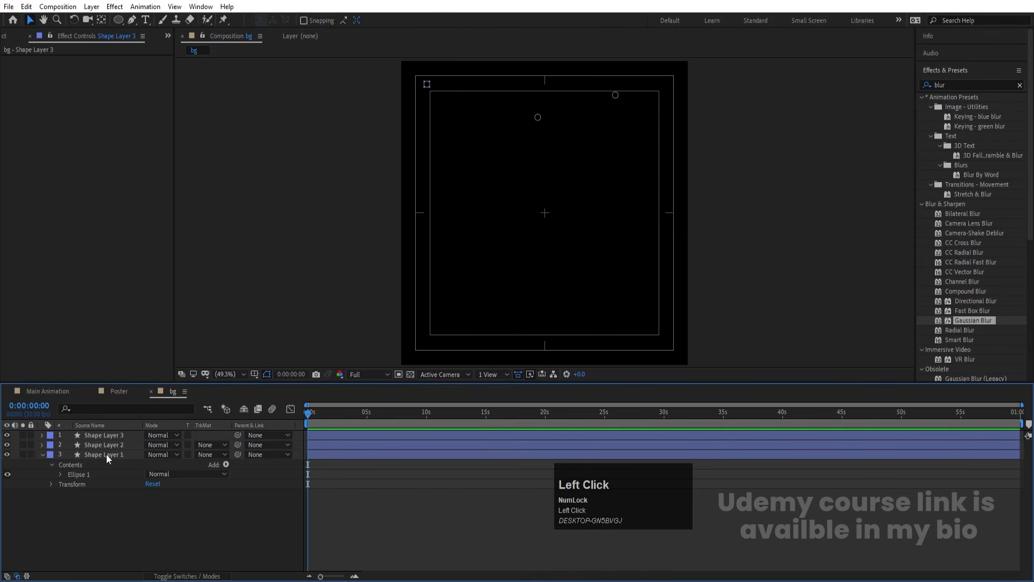
click(99, 439)
key(ctrl+alt+Home)
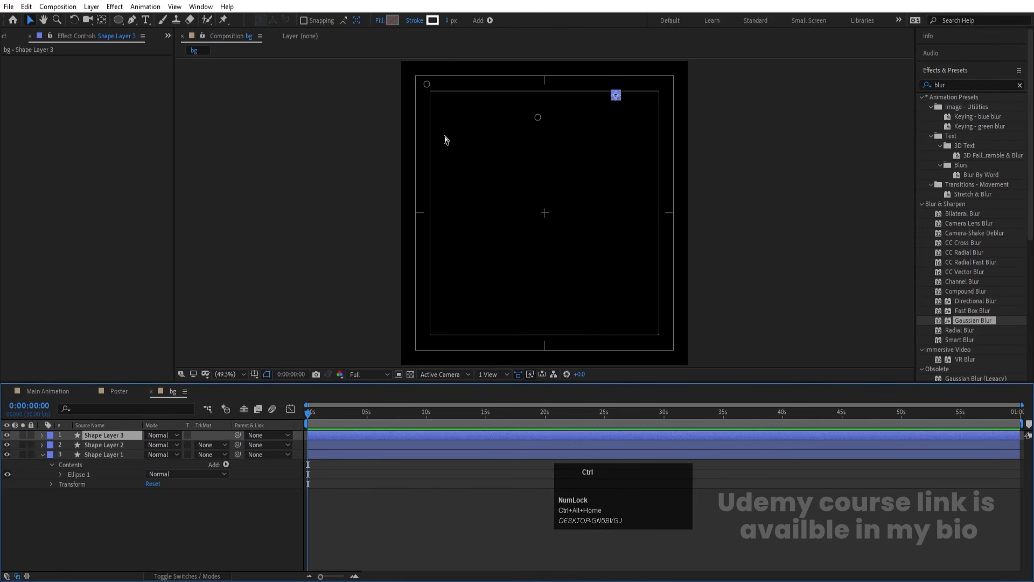
- Duplicate the circle up to Shape Layer 10, scatter the copies across the rest of the composition, and collapse the layer properties
key(ctrl+d)
drag(617, 96, 675, 350)
key(ctrl+d)
key(ctrl+d)
key(ctrl+d)
key(ctrl+d)
key(ctrl+d)
key(ctrl+d)
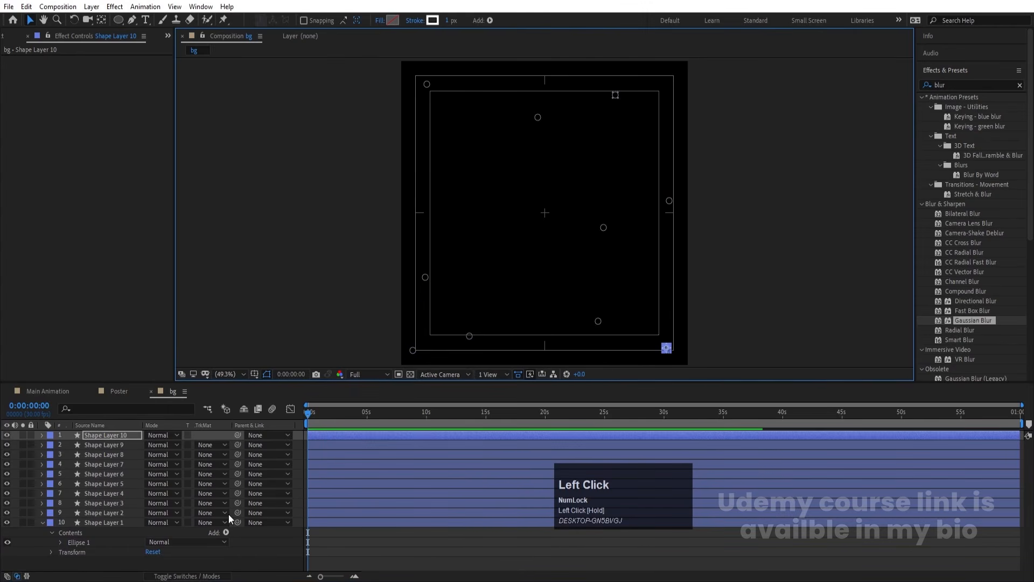
click(203, 558)
key(u)
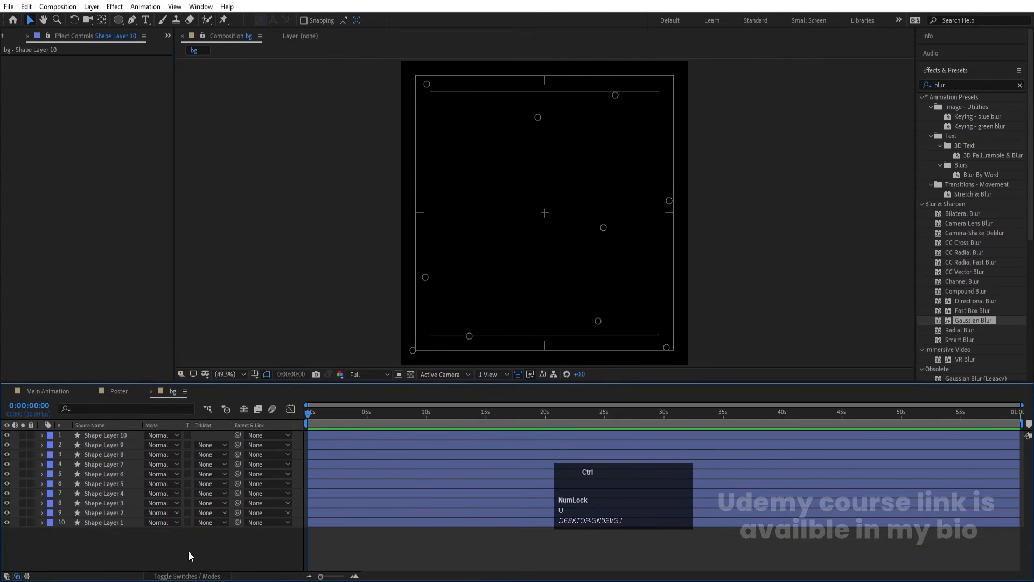
- Apply the Wiggle - position preset to all ten circle layers and preview the motion
key(ctrl+a)
click(952, 88)
key(ctrl+a)
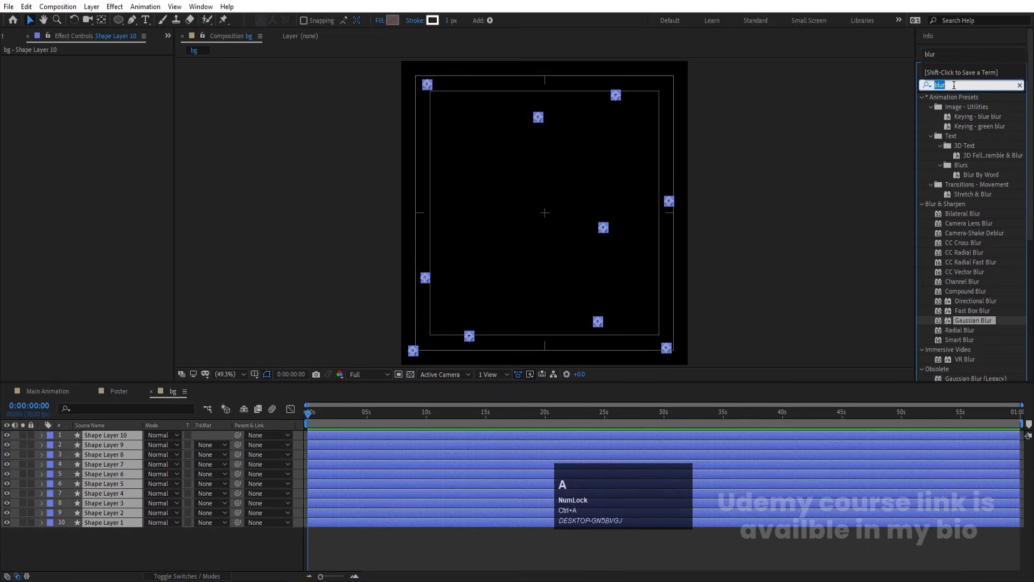
text(wigg)
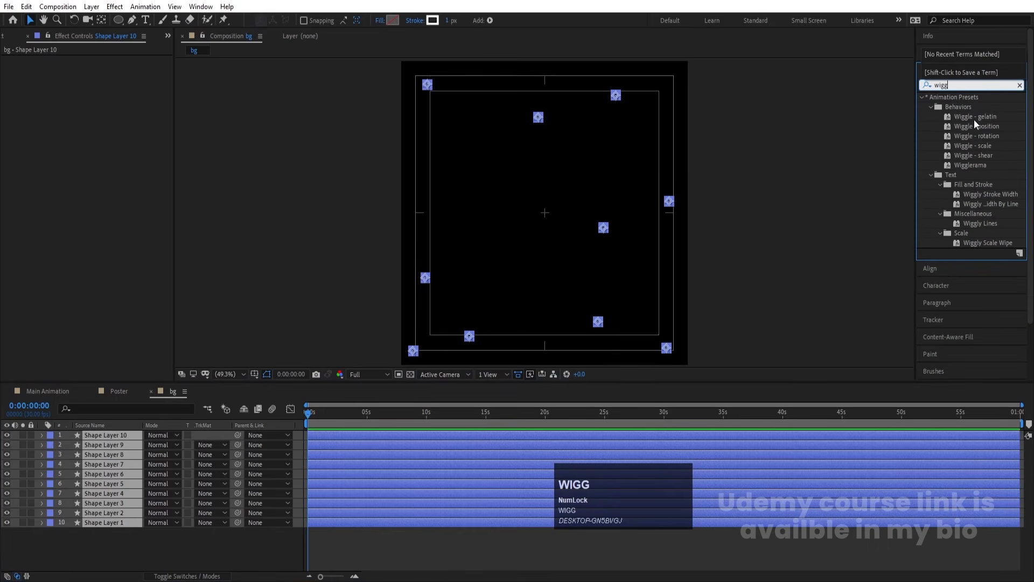
double_click(968, 125)
key(space)
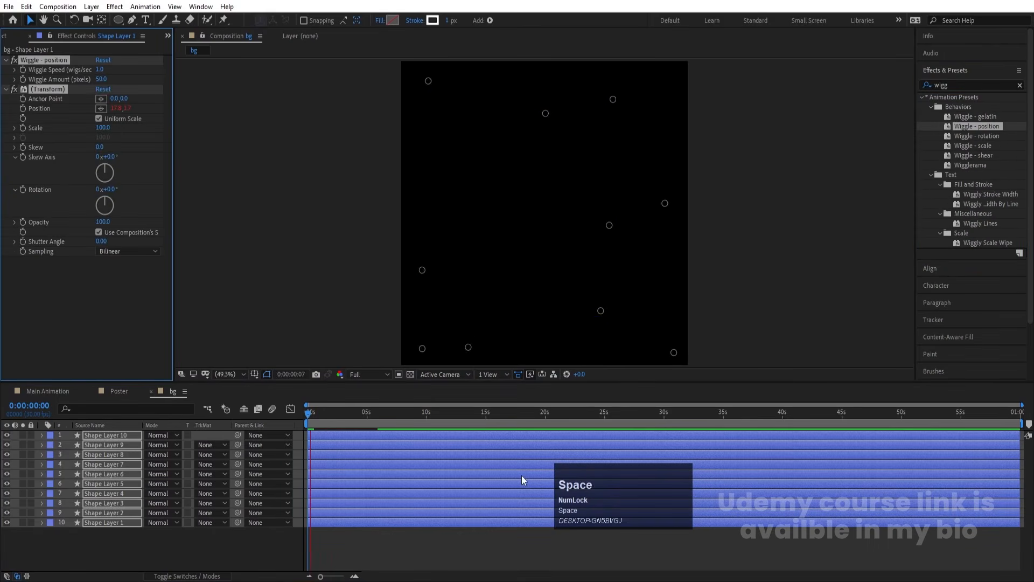
- Add the bg composition to the Poster composition as the topmost layer
click(128, 390)
click(127, 391)
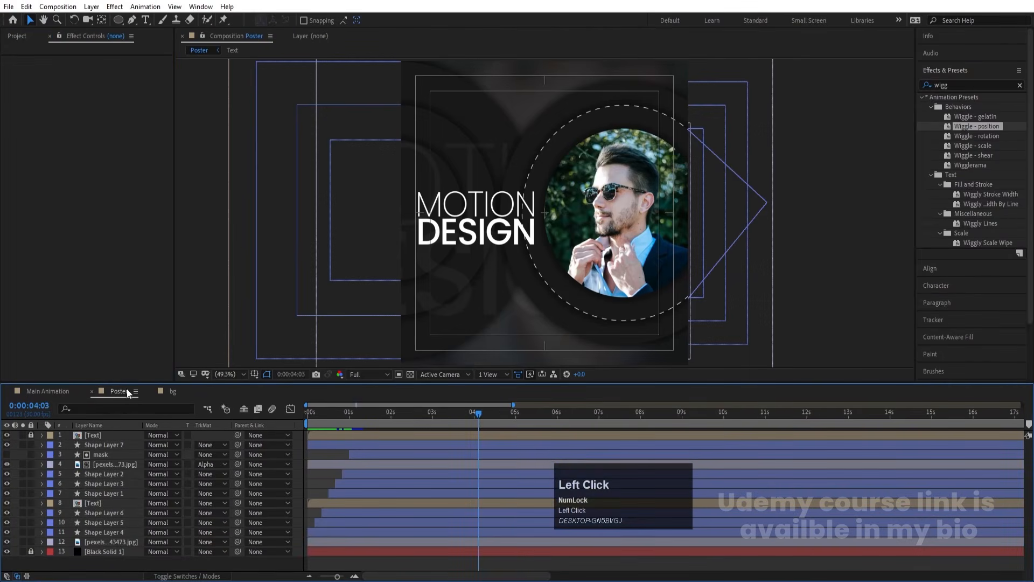
key(ctrl+0)
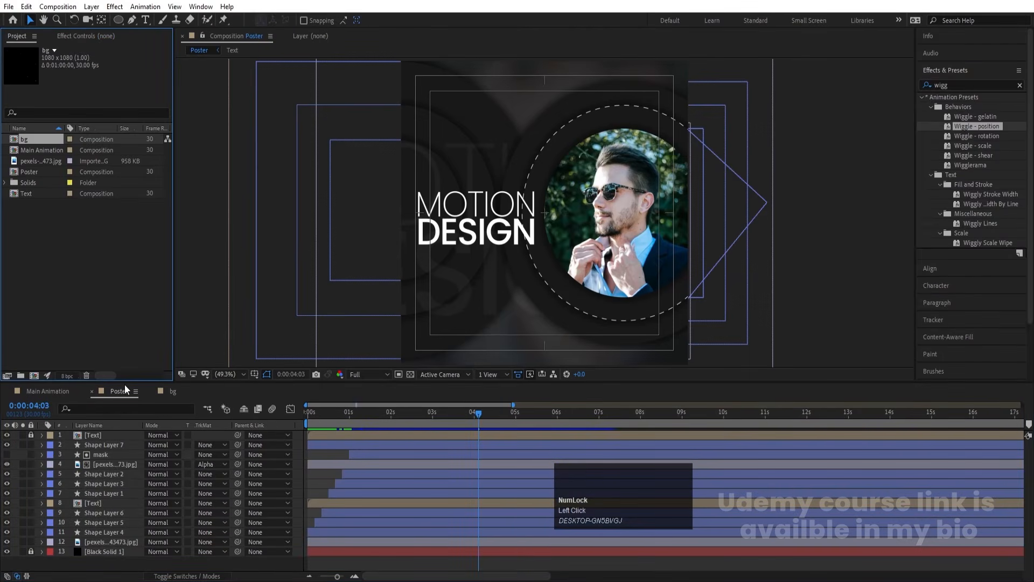
drag(44, 138, 110, 363)
drag(126, 429, 126, 431)
- Preview the Poster animation with the wiggling circles, including from the start of the composition
key(space)
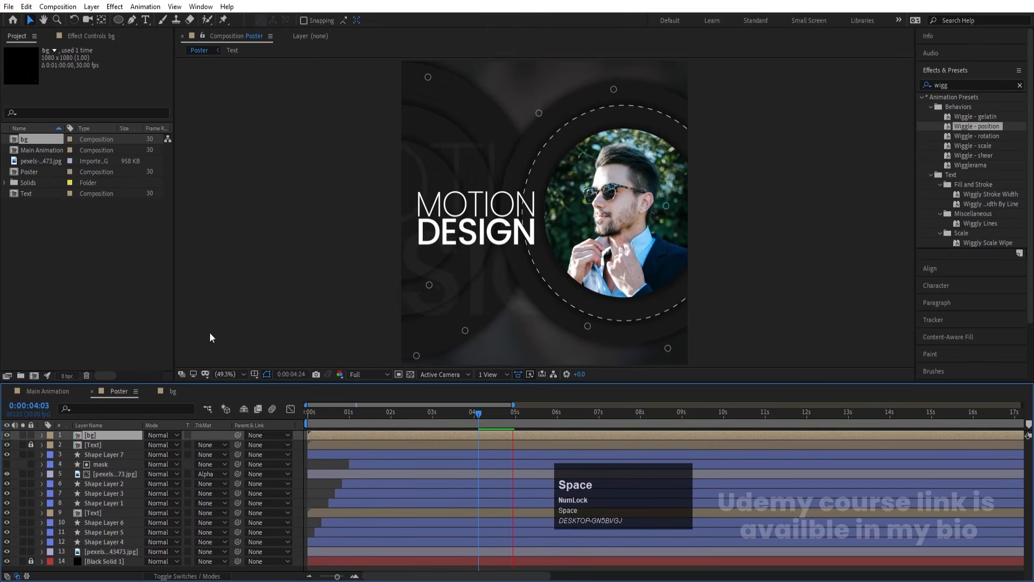
key(space)
drag(332, 415, 256, 421)
key(space)
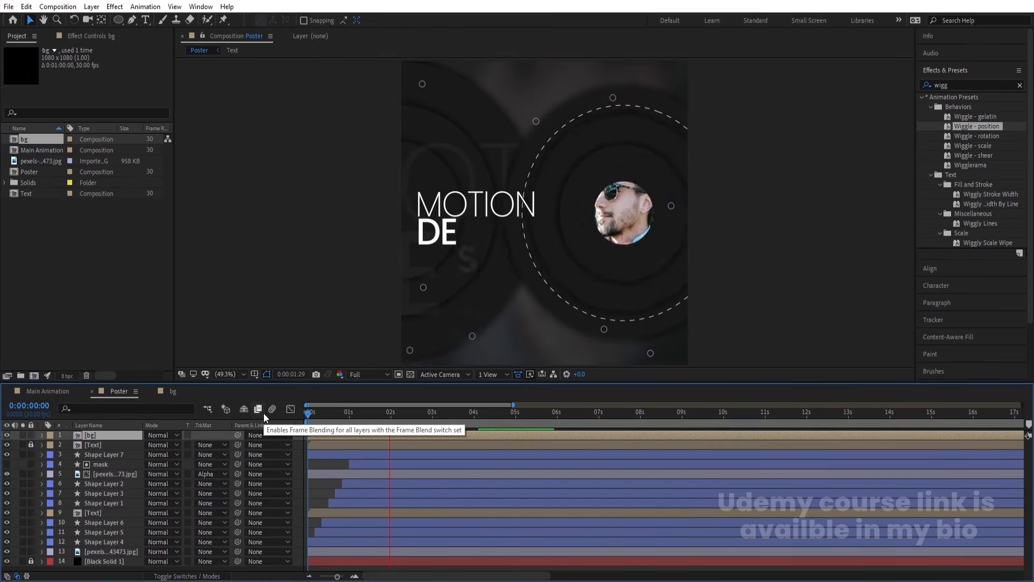
key(space)
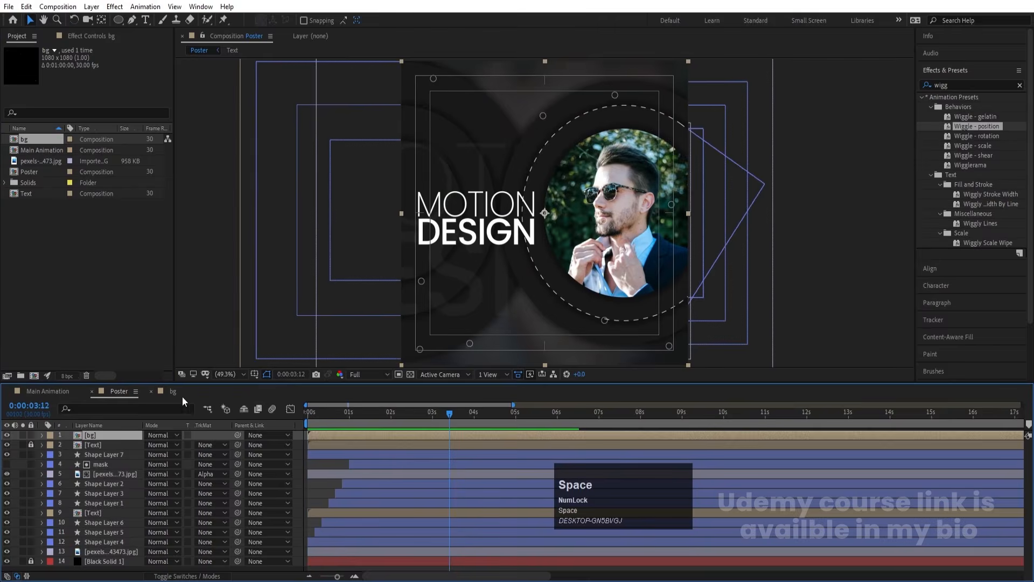
- Set the Ellipse tool to a white fill with no stroke for a new shape in the bg composition
click(174, 391)
click(150, 531)
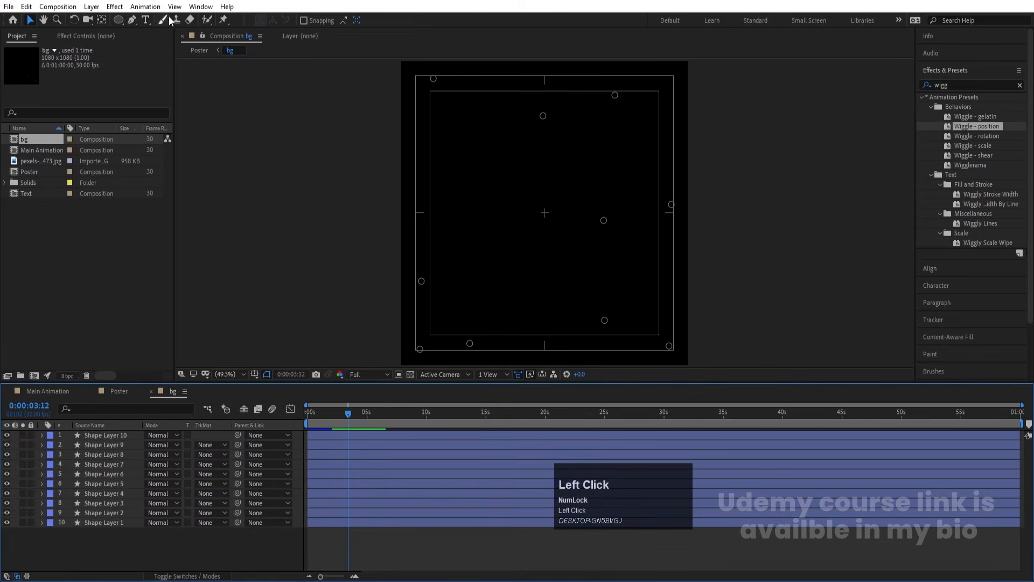
click(119, 22)
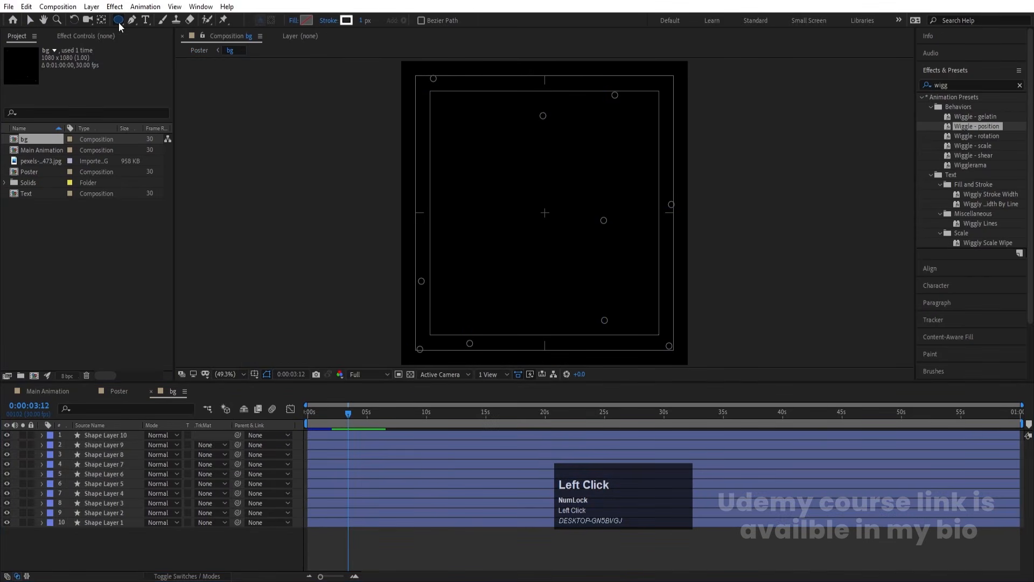
click(329, 20)
click(462, 258)
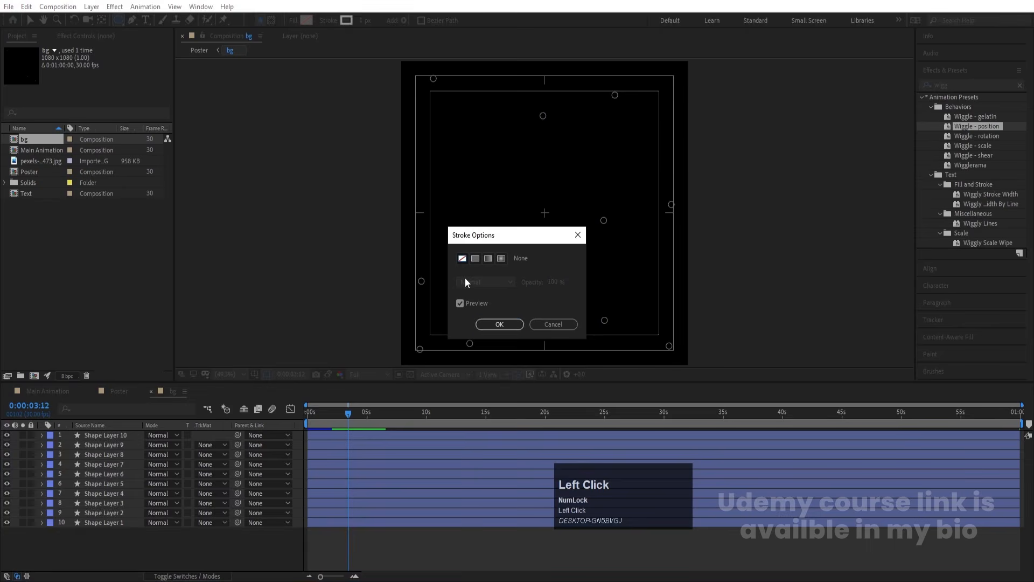
click(497, 325)
click(311, 16)
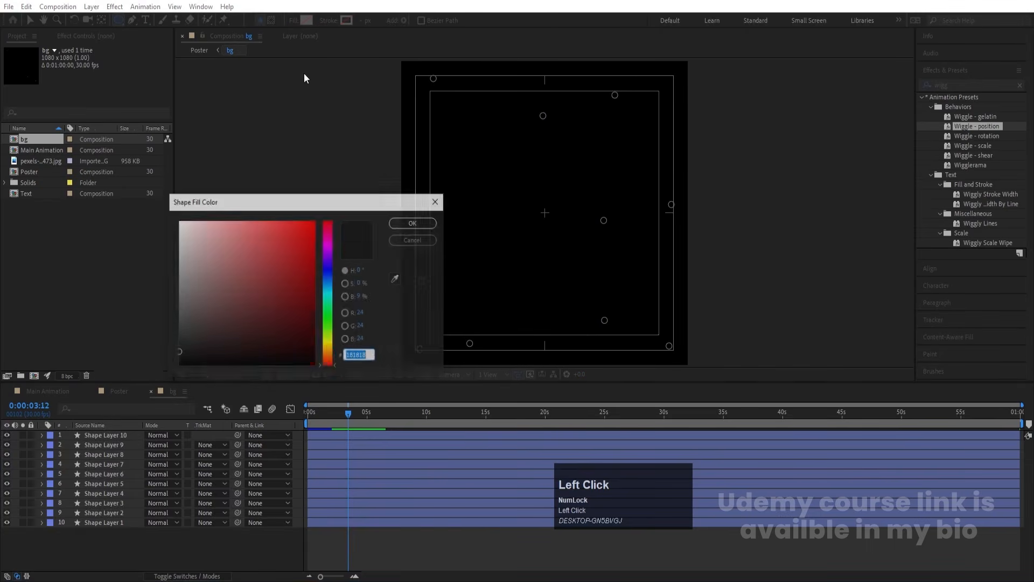
click(190, 229)
key(Return)
- Draw a tiny white dot in the upper-left area of the bg composition and center its anchor point
scroll(431, 92, up, 4)
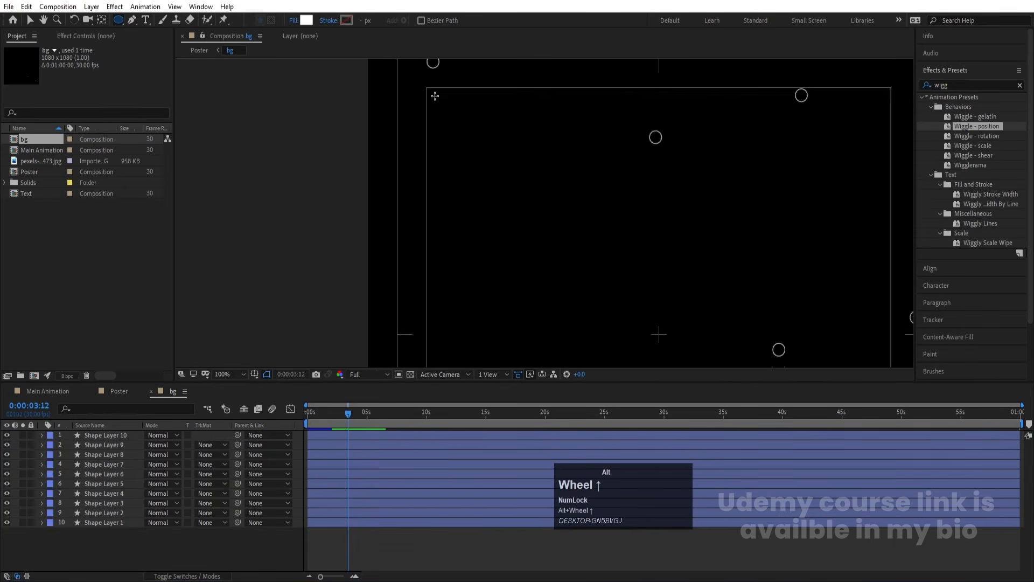
shift+click(445, 103)
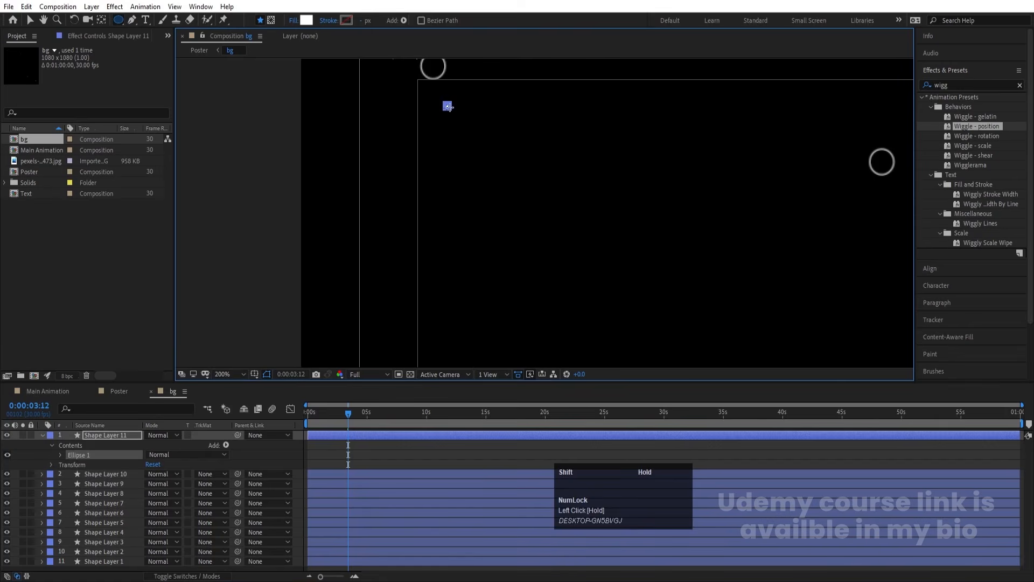
click(375, 455)
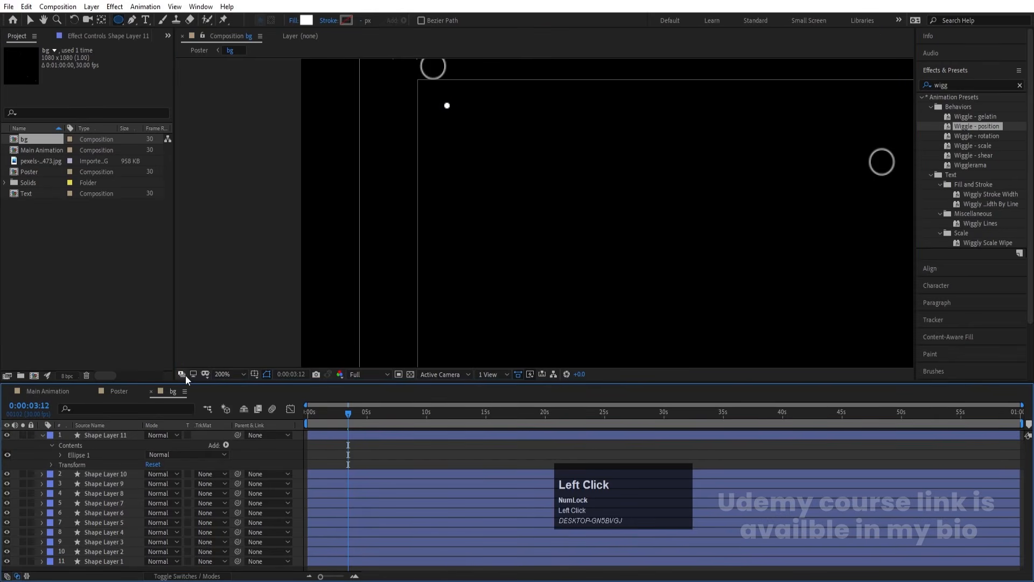
click(100, 436)
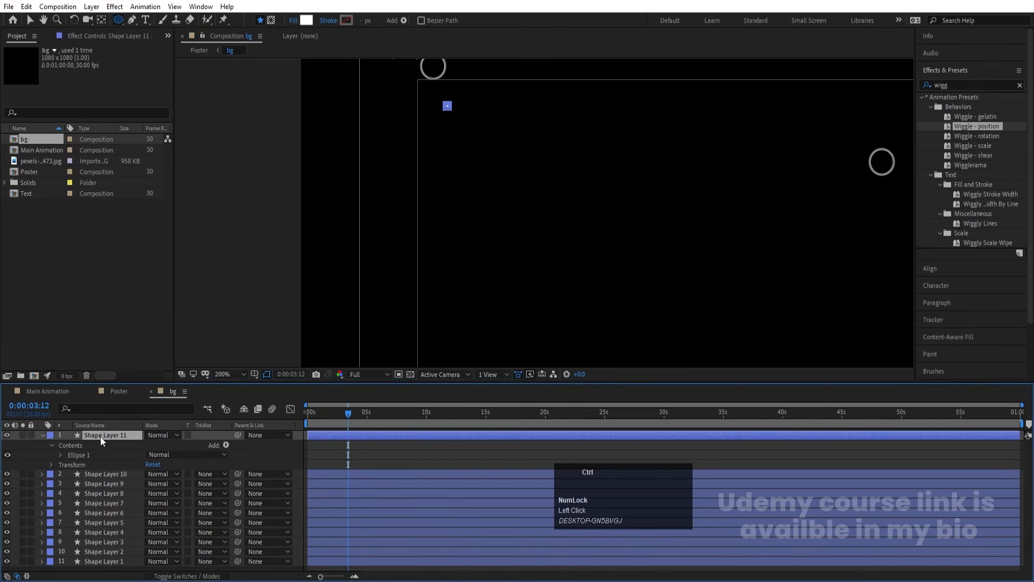
key(ctrl+alt+Home)
- Add a Repeater to the white dot's layer, return to the composition start, and expand the Repeater's properties
click(226, 444)
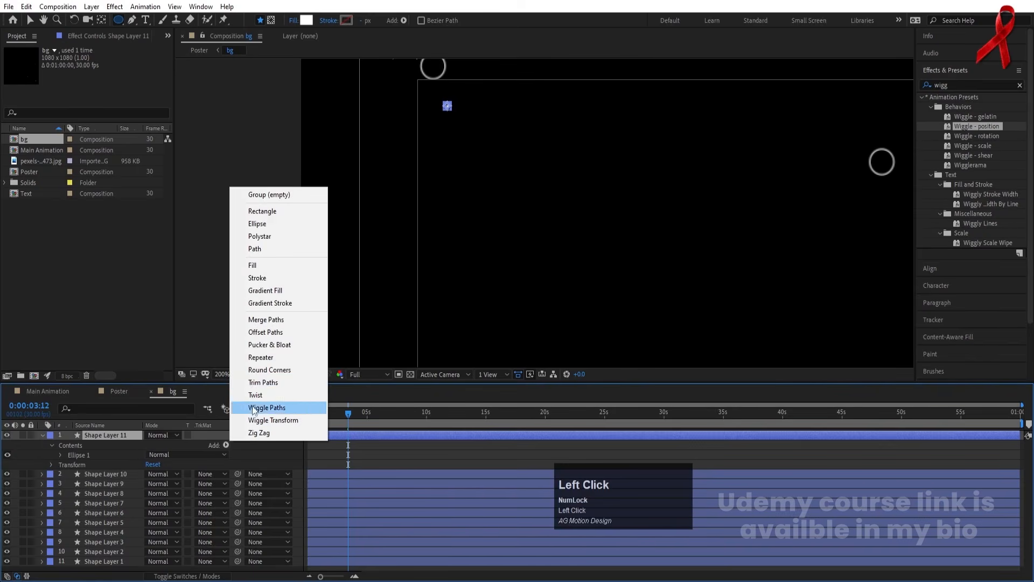
click(261, 359)
drag(322, 413, 239, 409)
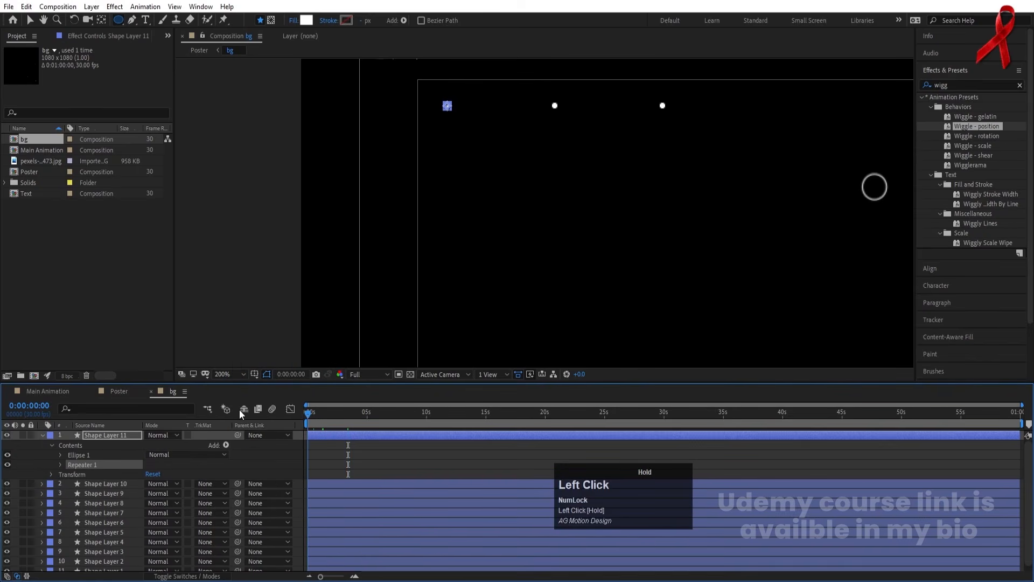
click(60, 464)
right_click(899, 581)
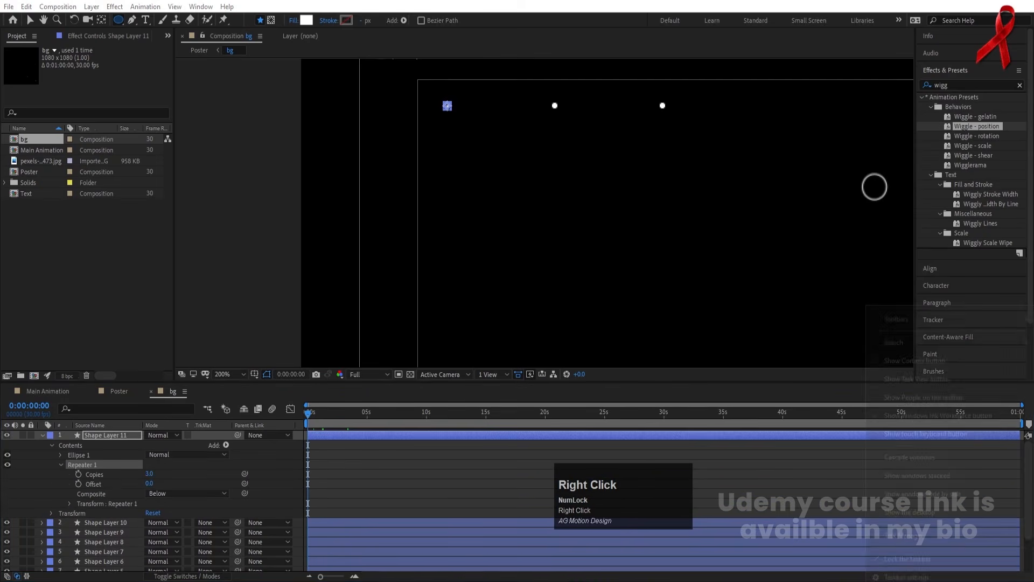
click(898, 580)
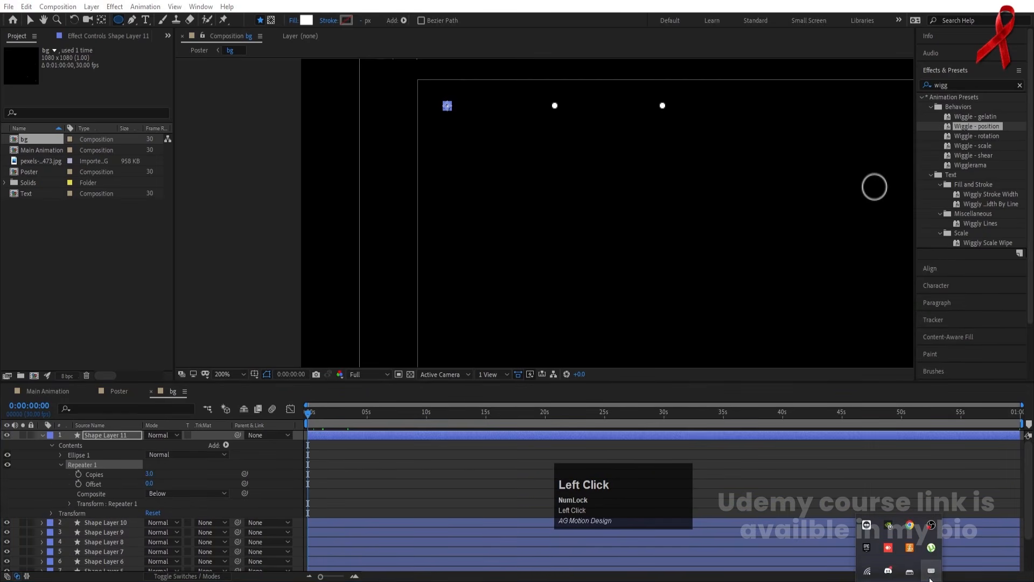
right_click(932, 549)
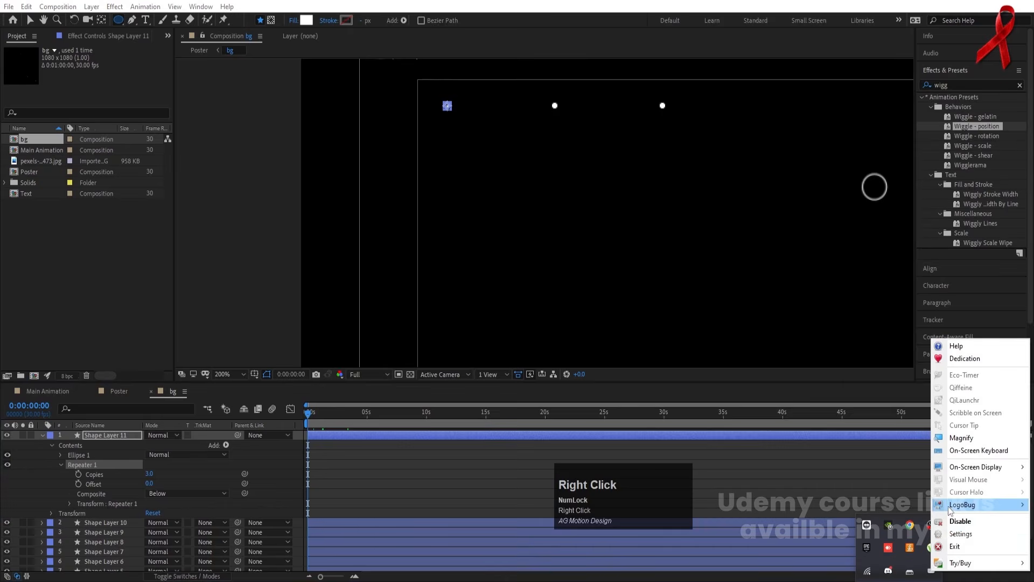
mouse_move(954, 505)
click(919, 505)
click(384, 476)
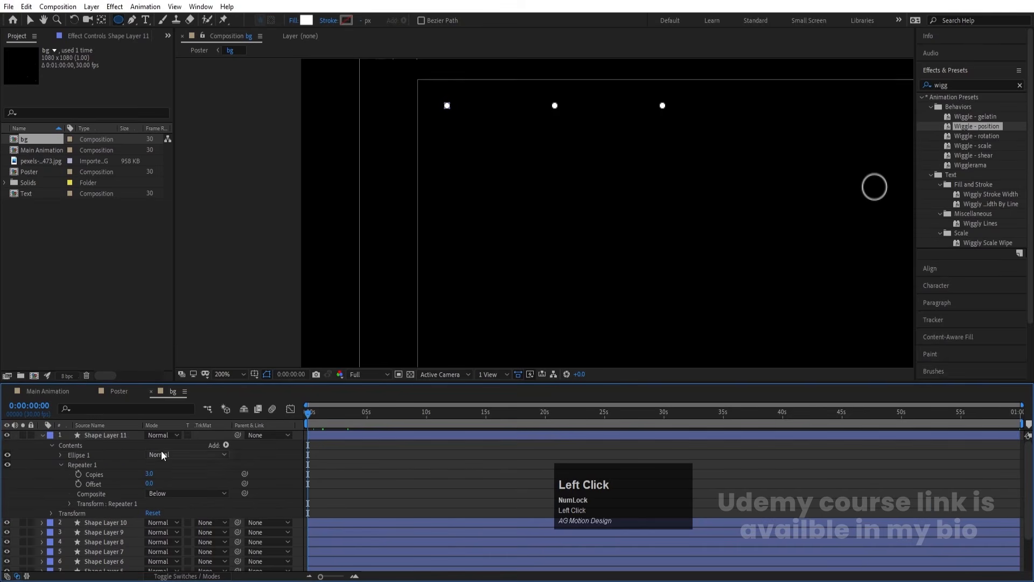
- Build a horizontal row of dots by setting the first Repeater's position to 11, 0 and its copies to 30
click(83, 462)
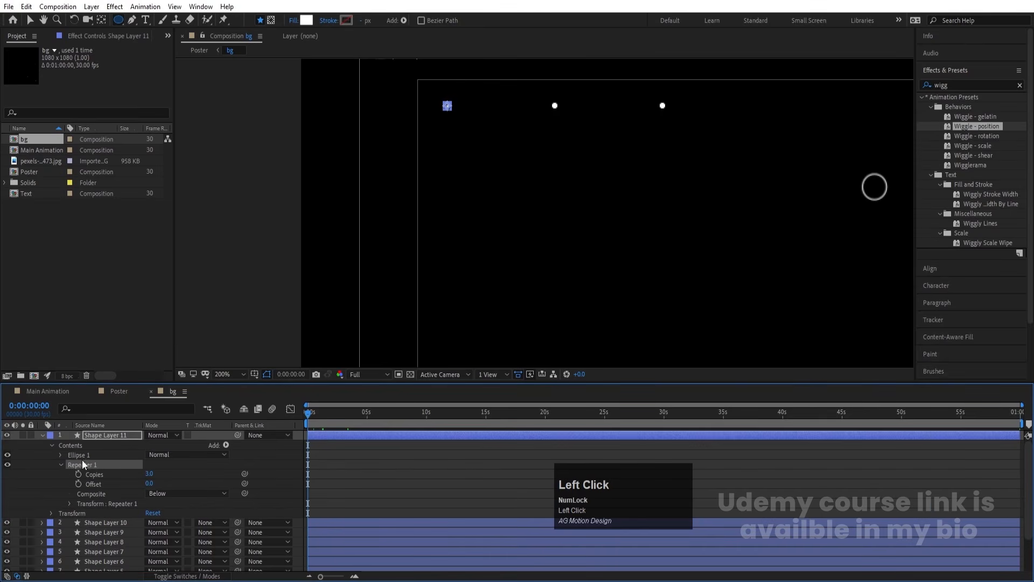
click(70, 502)
drag(150, 523, 146, 523)
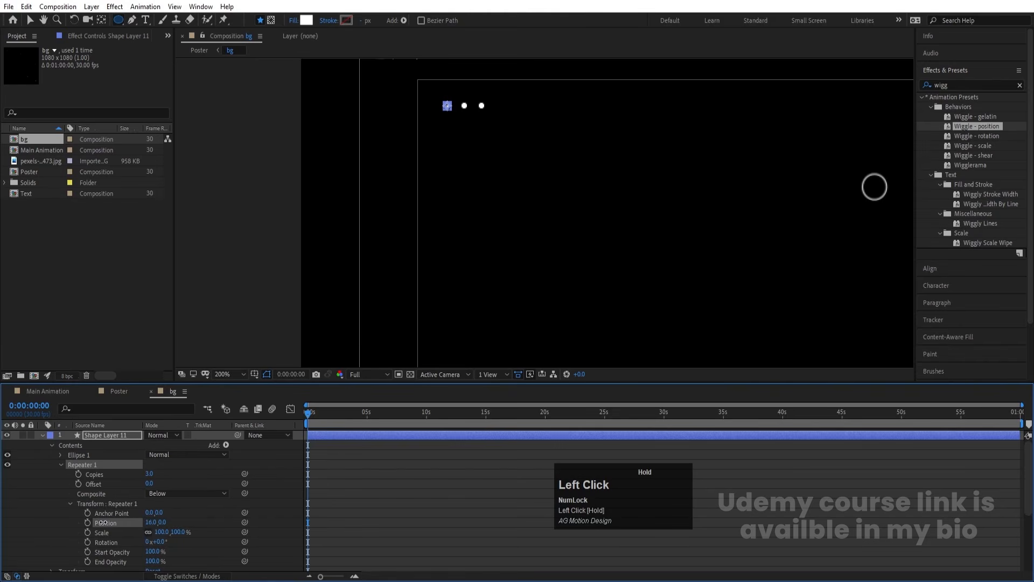
drag(149, 476, 165, 477)
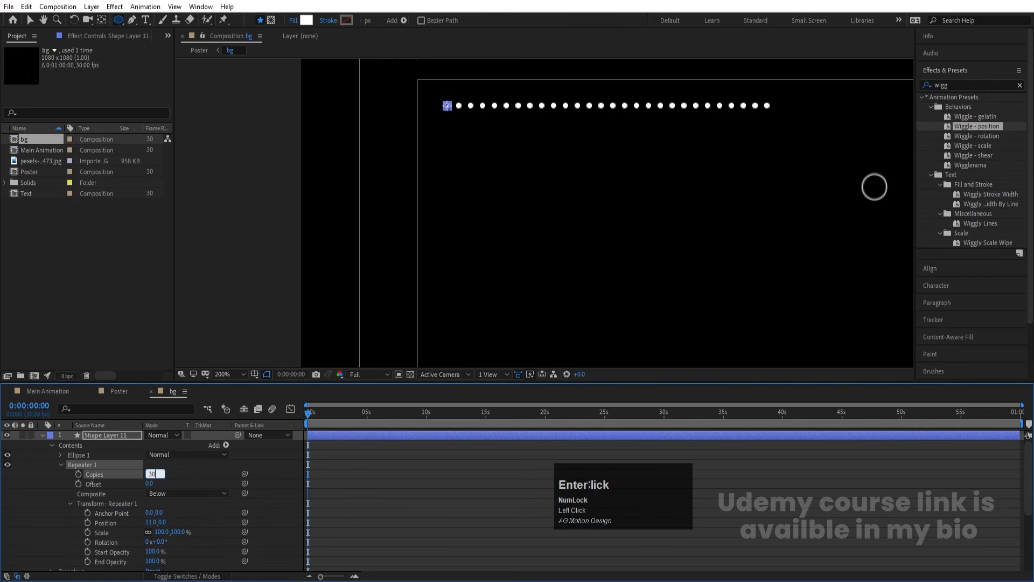
key(Return)
click(60, 463)
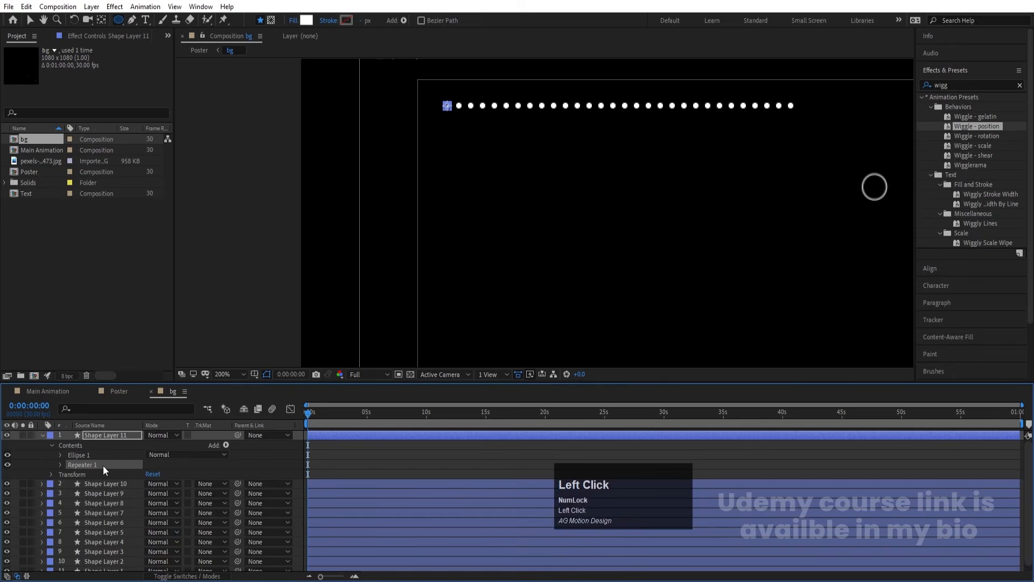
- Duplicate the dot Repeater and set the duplicate's position to 0, 9 to stack the row downward
key(ctrl)
key(ctrl+d)
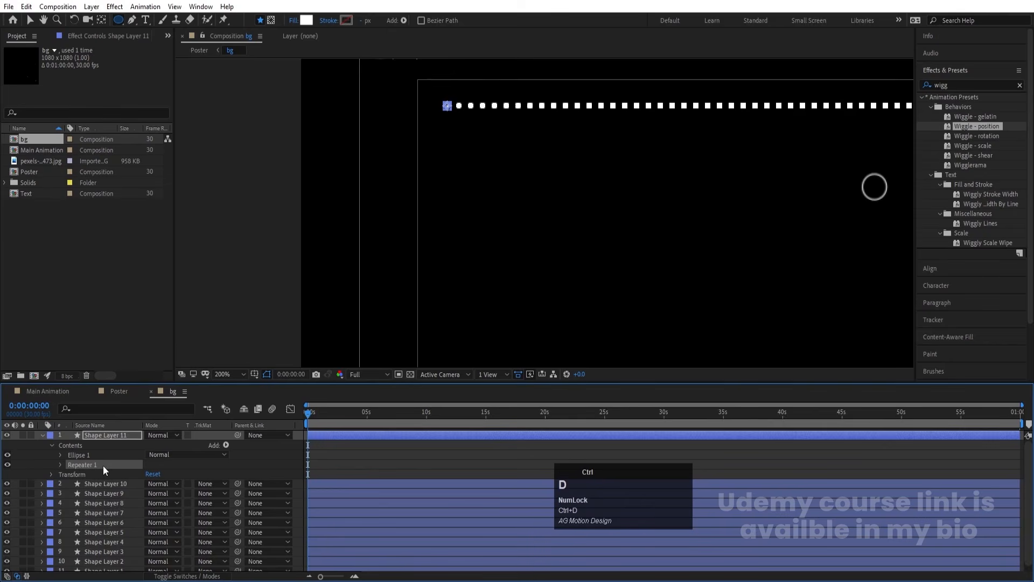
click(60, 473)
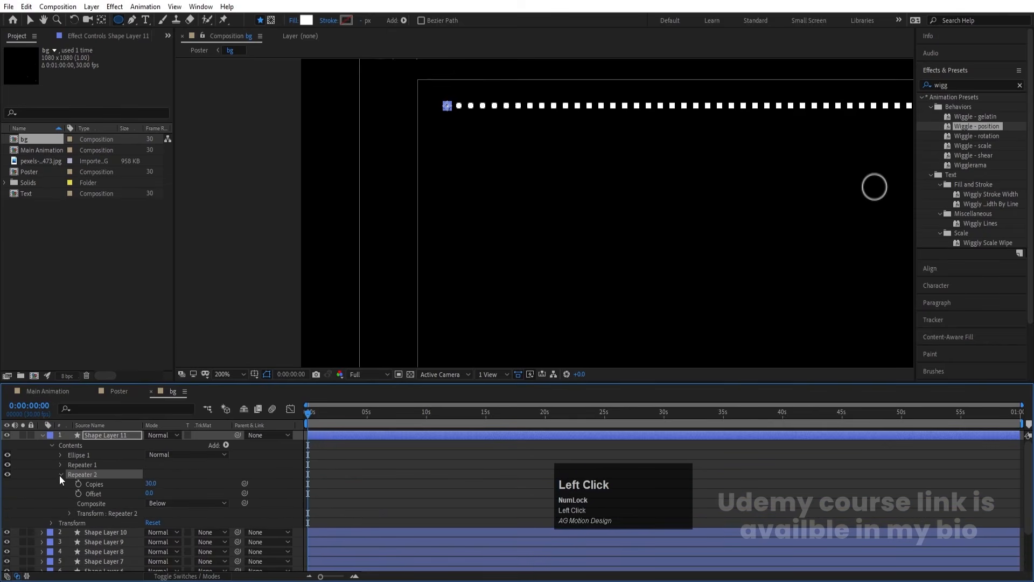
click(70, 513)
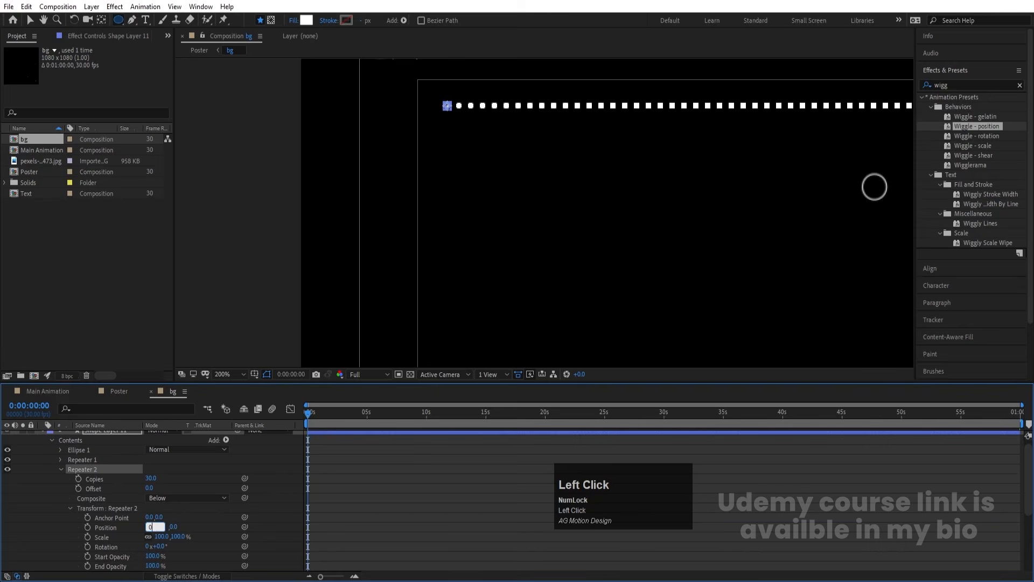
text(0)
key(Return)
drag(161, 527, 166, 527)
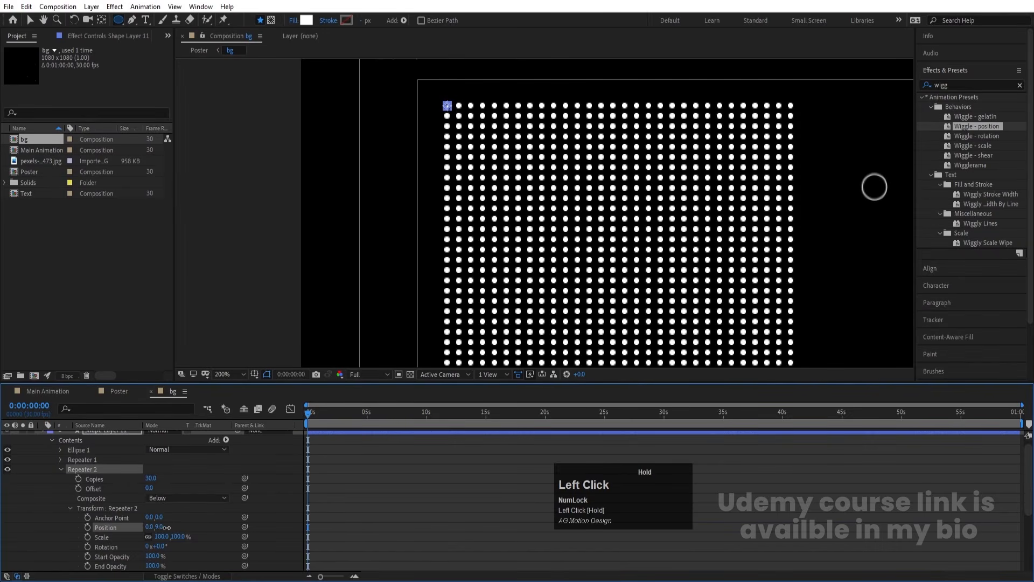
- Set the second Repeater's copies to 10 and collapse the dot layer's properties
click(152, 478)
text(10)
key(Return)
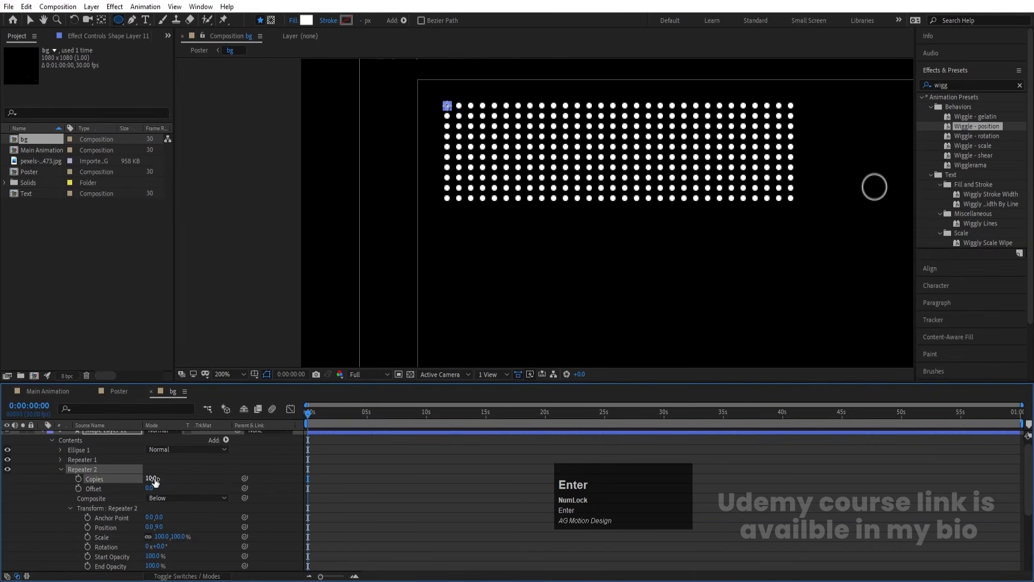
click(374, 469)
scroll(27, 435, up, 3)
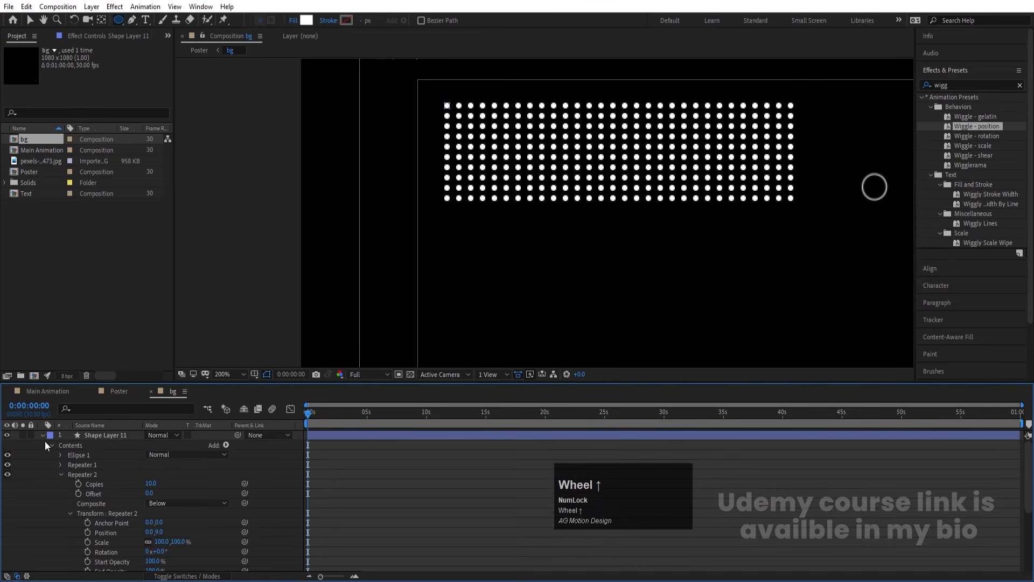
click(42, 436)
- Duplicate the dot grid layer, keeping one grid in the upper-left area and placing the other in the lower-right area of the bg composition
click(215, 375)
click(249, 173)
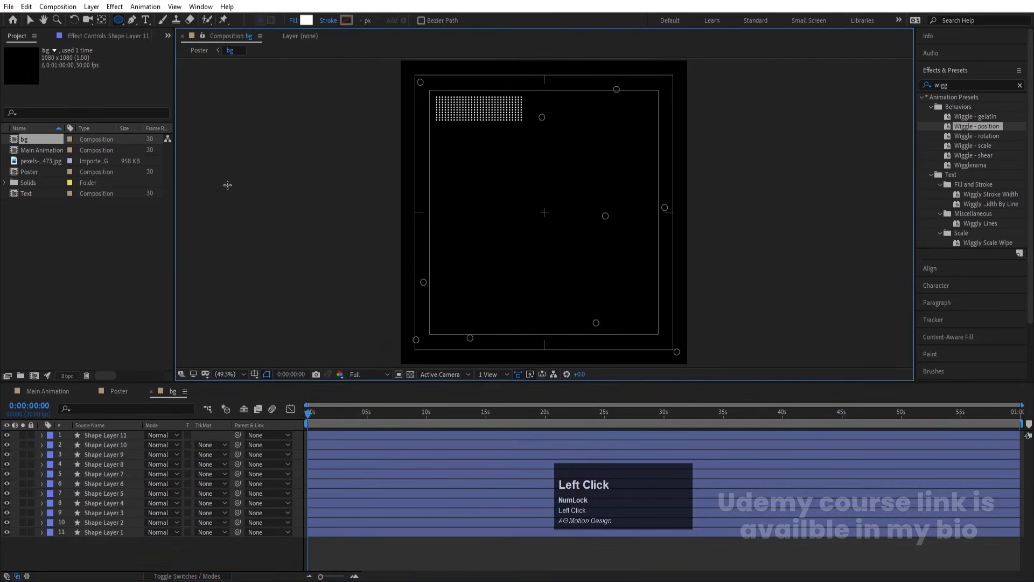
click(101, 435)
key(v)
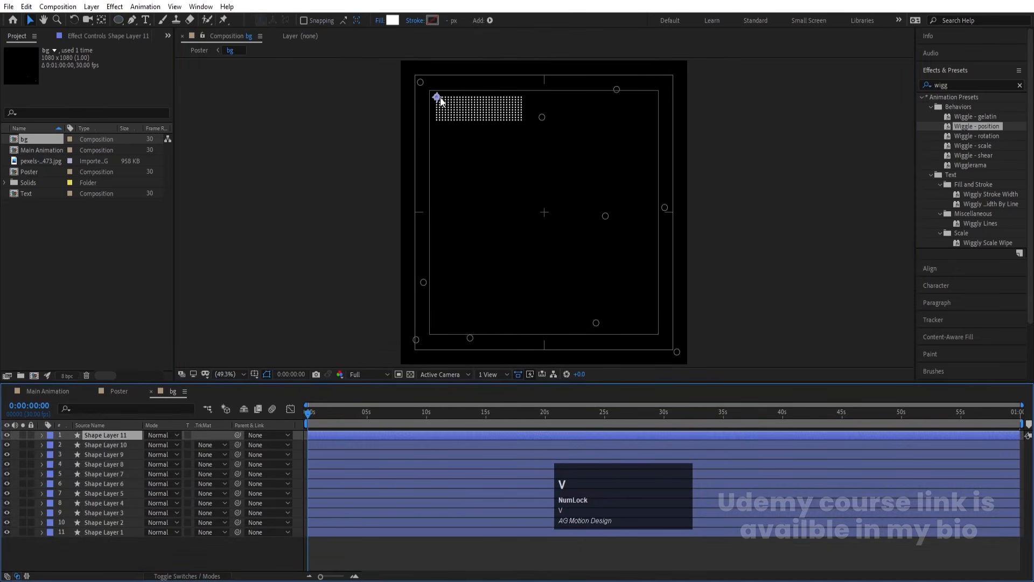
drag(435, 99, 578, 309)
key(ctrl+d)
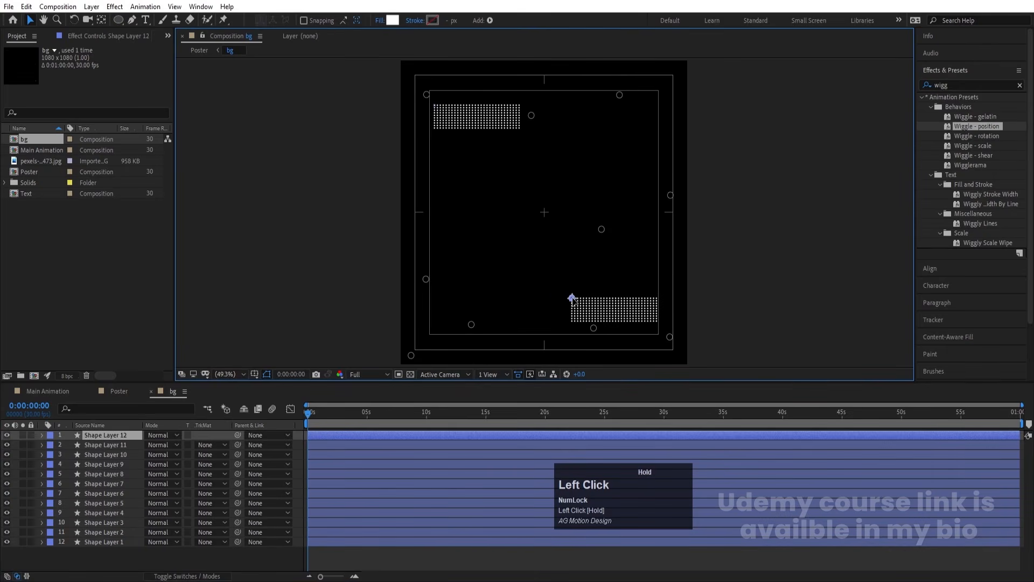
- Set position keyframes for both dot grid layers at the start of the bg composition
click(111, 446)
ctrl+click(104, 435)
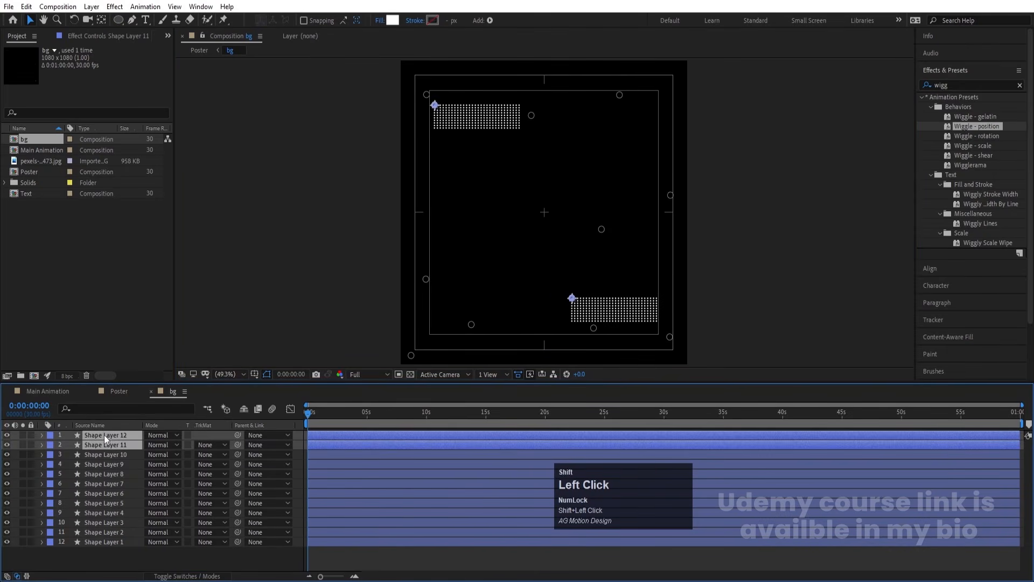
key(p)
click(69, 445)
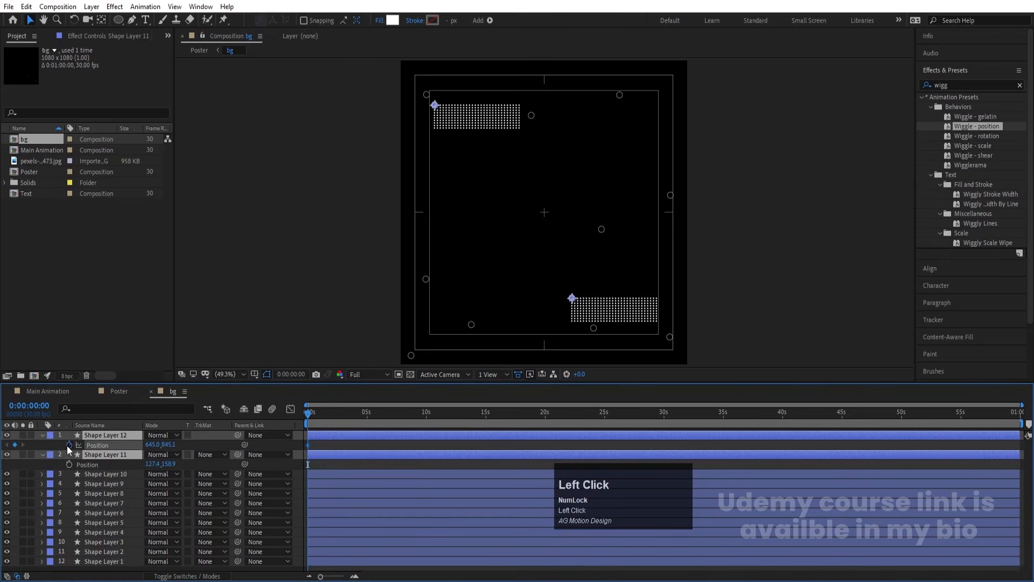
- At 0:00:08:01, keyframe the lower-right dot grid further left and the upper-left dot grid further right
key(=)
click(499, 422)
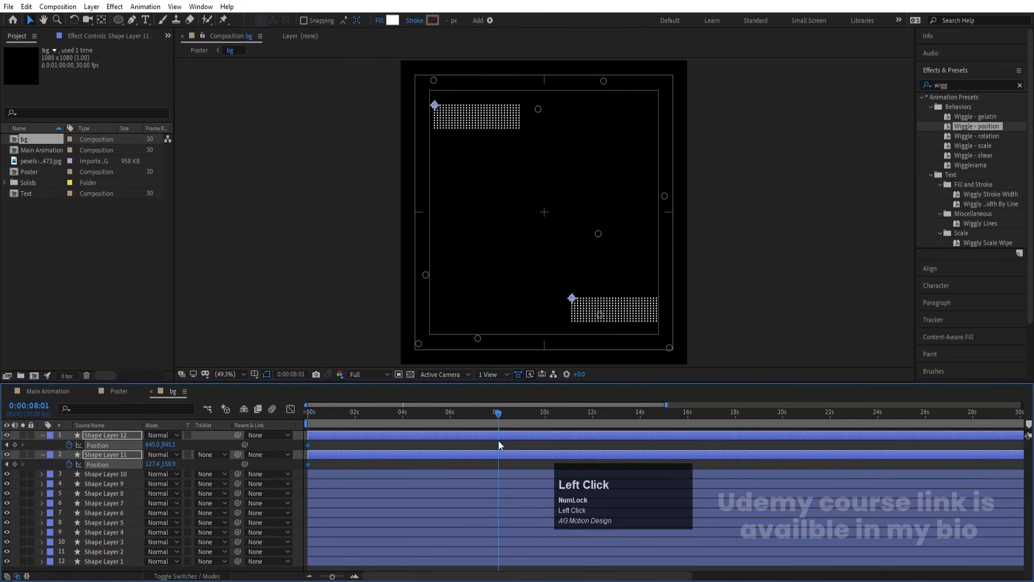
click(497, 450)
click(495, 435)
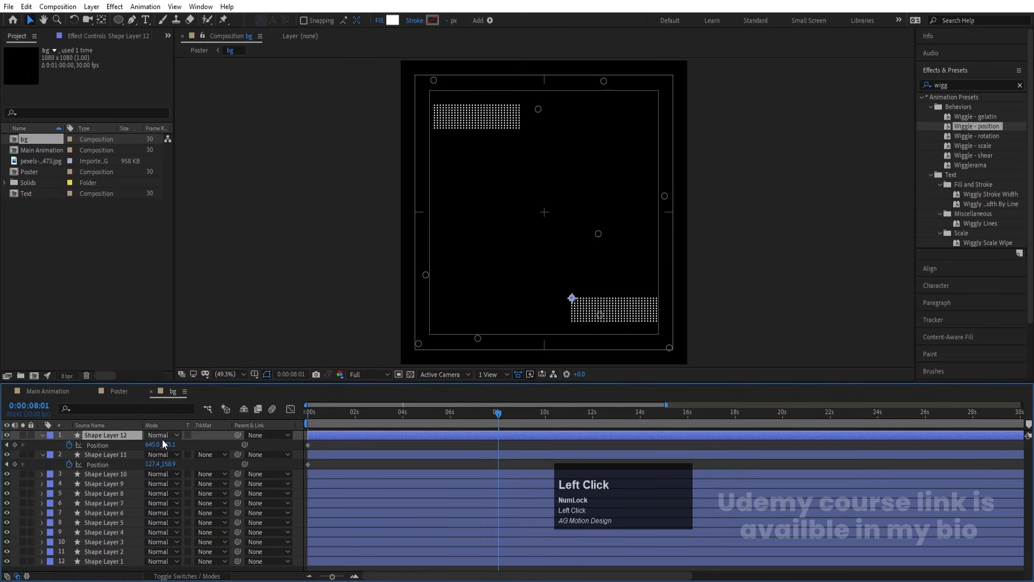
drag(163, 444, 59, 451)
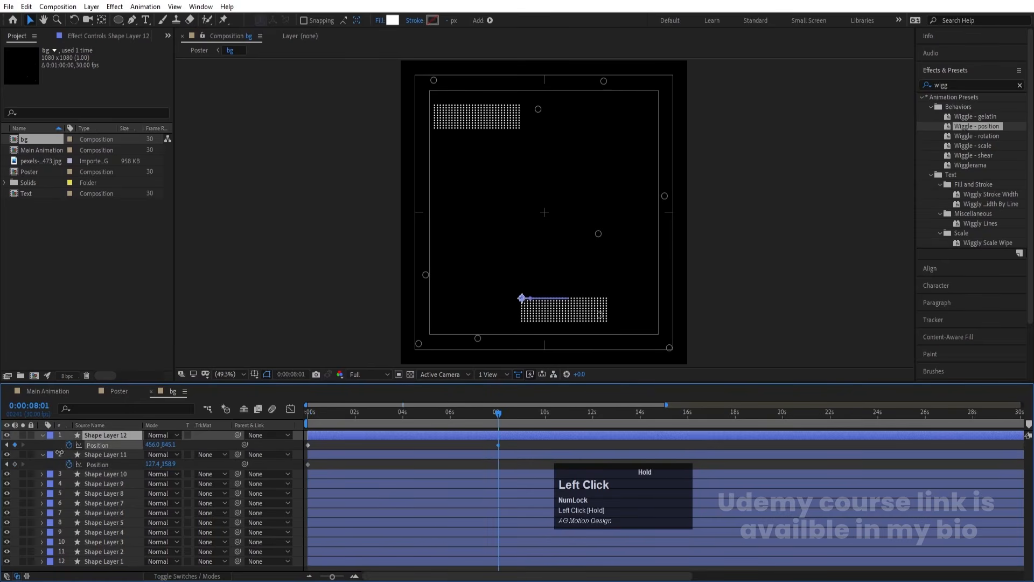
click(104, 455)
drag(153, 464, 386, 455)
drag(152, 444, 0, 455)
- Preview the drifting dot grids in bg and in Poster, and end Poster's work area at 0:00:04:29
drag(335, 413, 299, 415)
key(space)
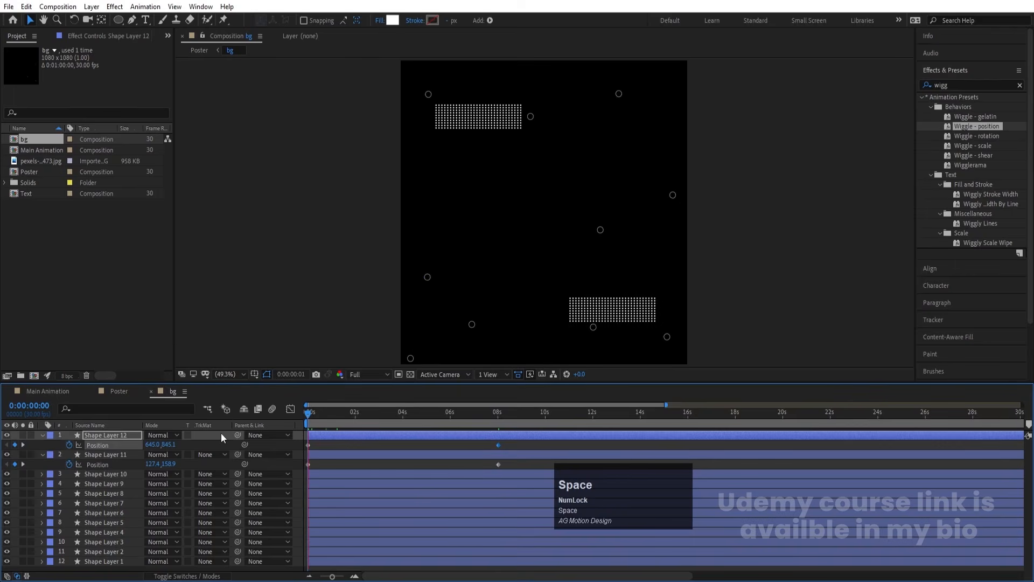
drag(481, 443, 116, 393)
click(116, 393)
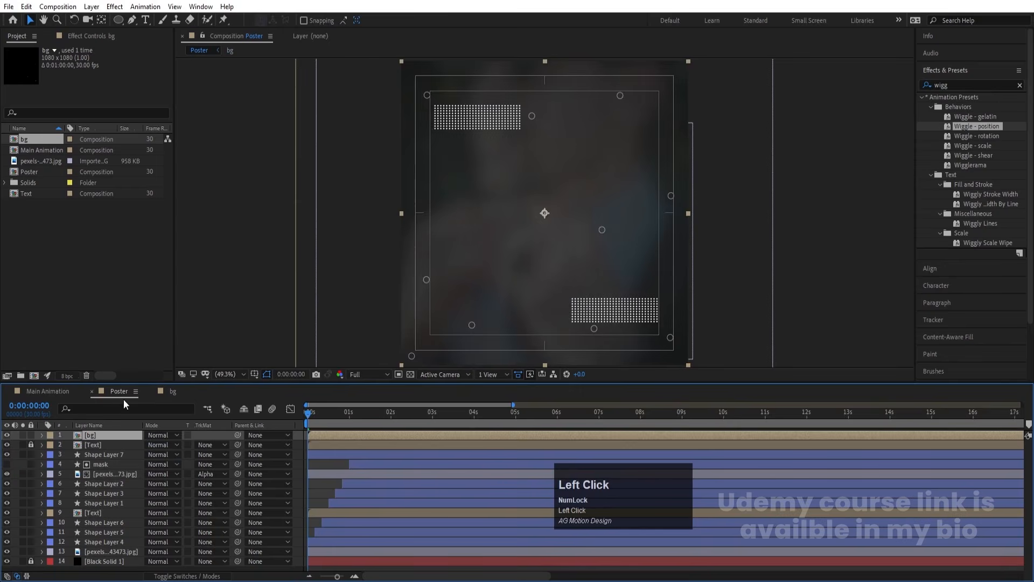
key(space)
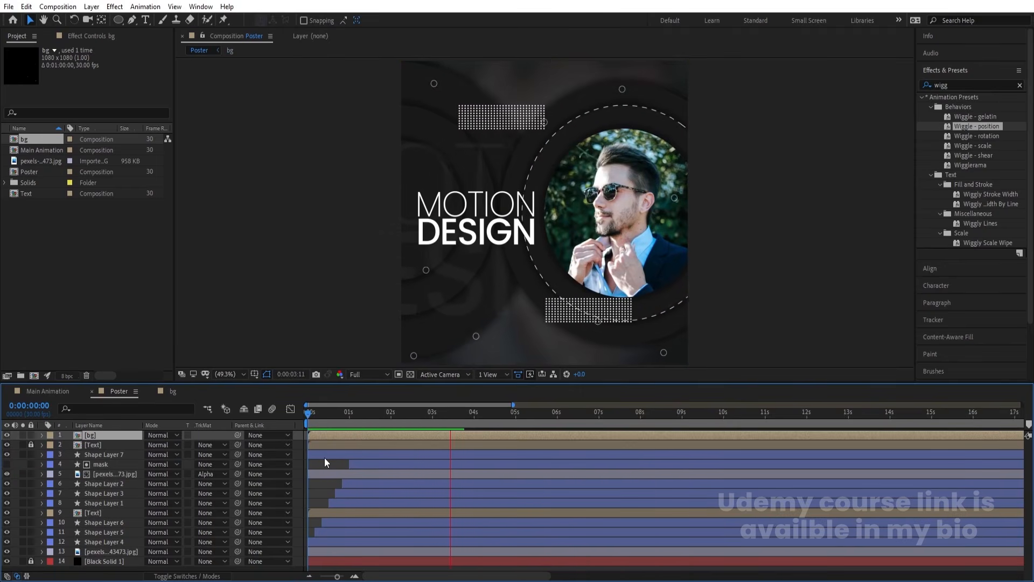
key(space)
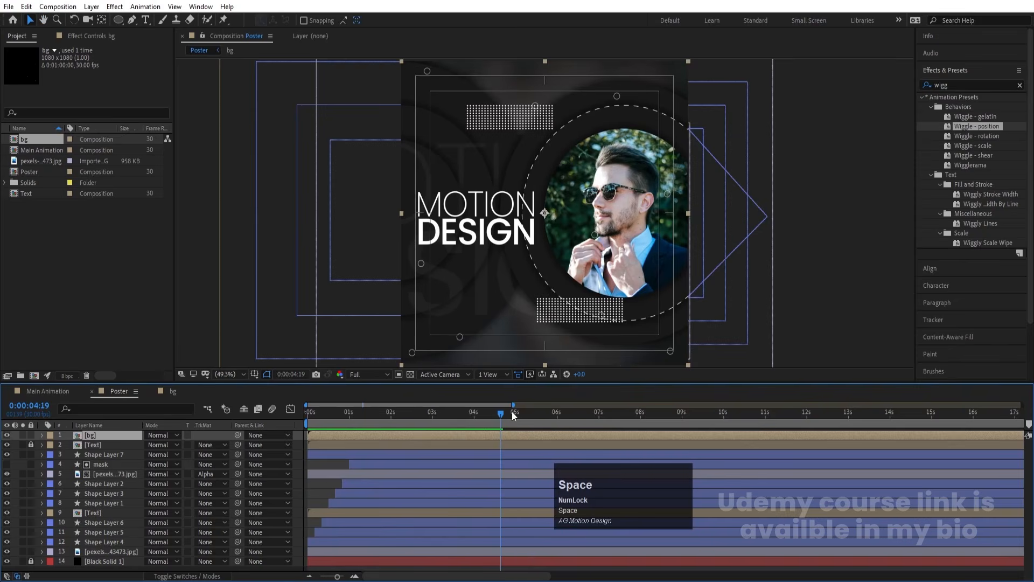
drag(512, 414, 516, 415)
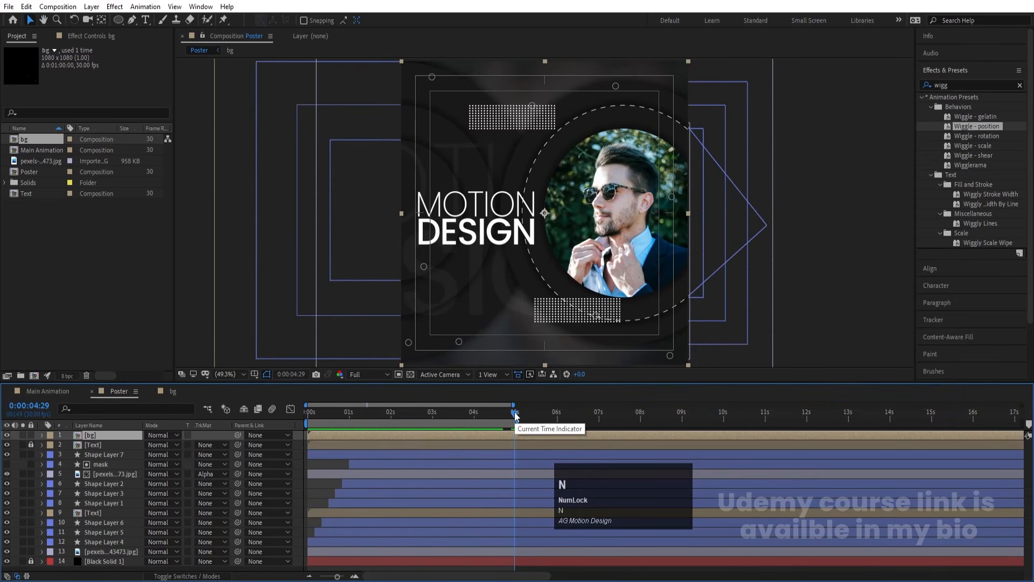
key(space)
- Add the Poster composition to Main Animation and set its rotation to -10 degrees
click(49, 391)
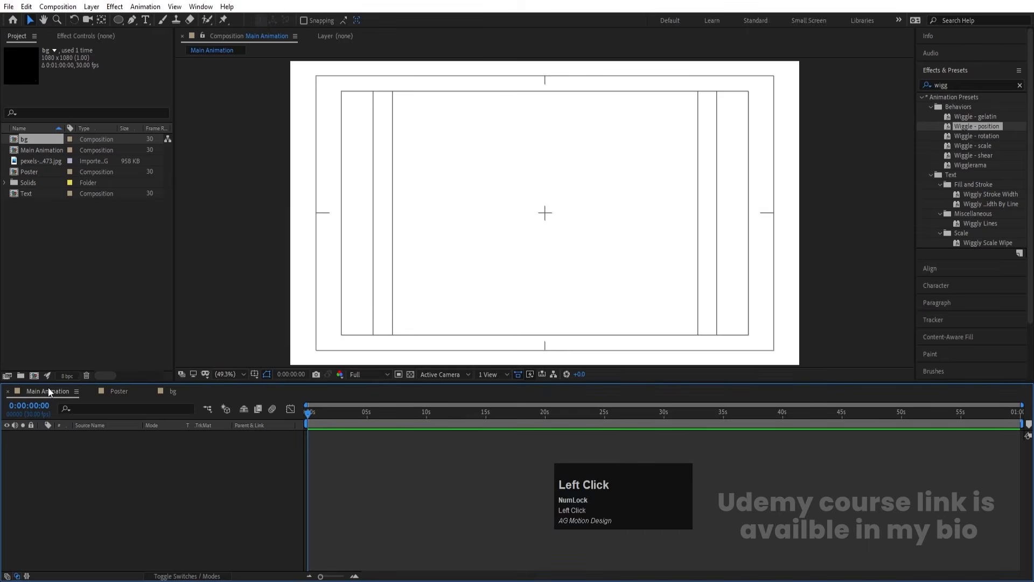
drag(30, 171, 161, 462)
key(r)
click(160, 444)
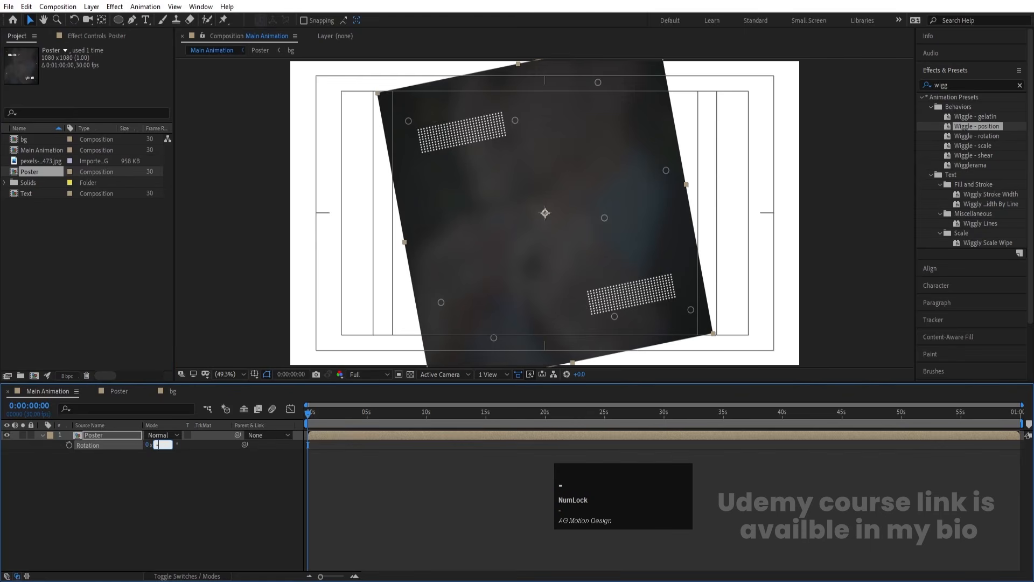
text(-10)
key(Return)
- Scale the rotated Poster layer to 86% in Main Animation
key(s)
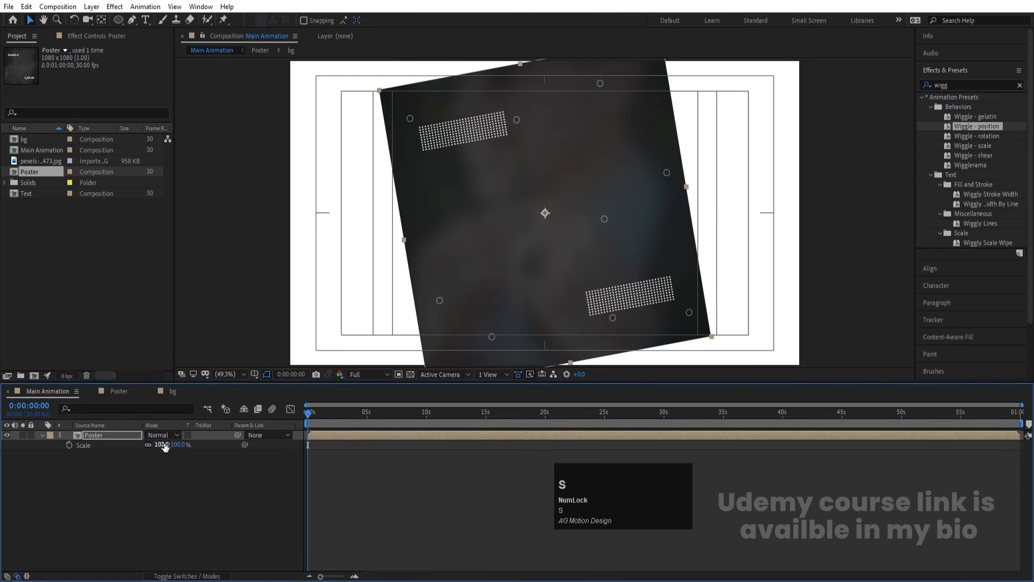
drag(161, 445, 157, 445)
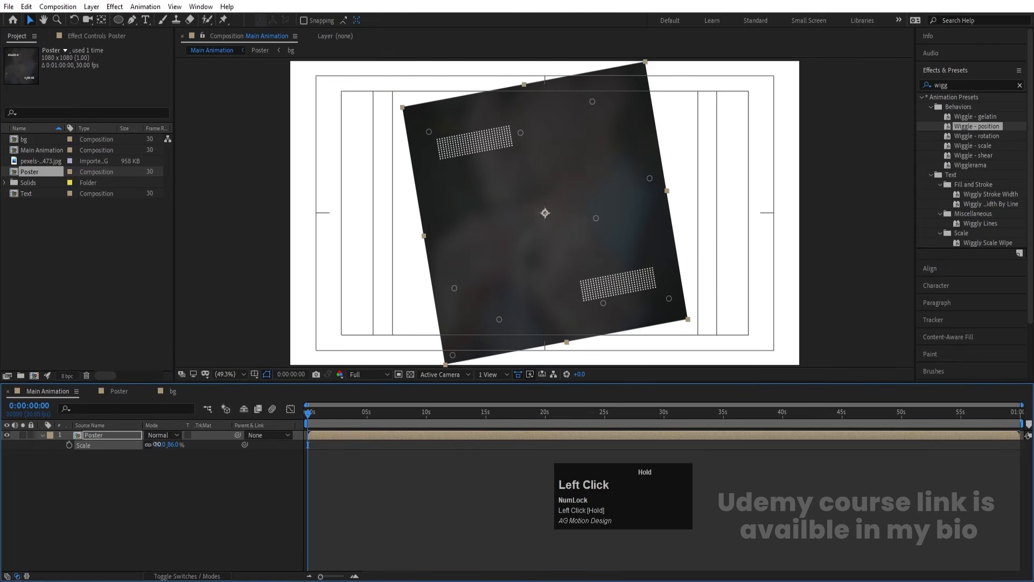
click(135, 473)
- Duplicate the Poster layer and scale the lower copy to 201% as a full-frame backdrop
click(108, 437)
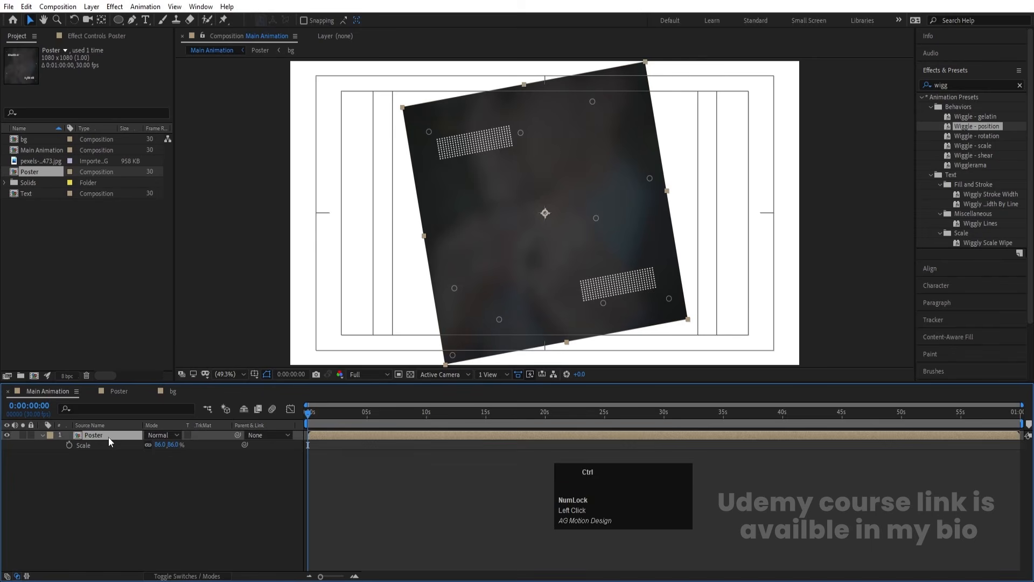
key(ctrl+d)
click(103, 444)
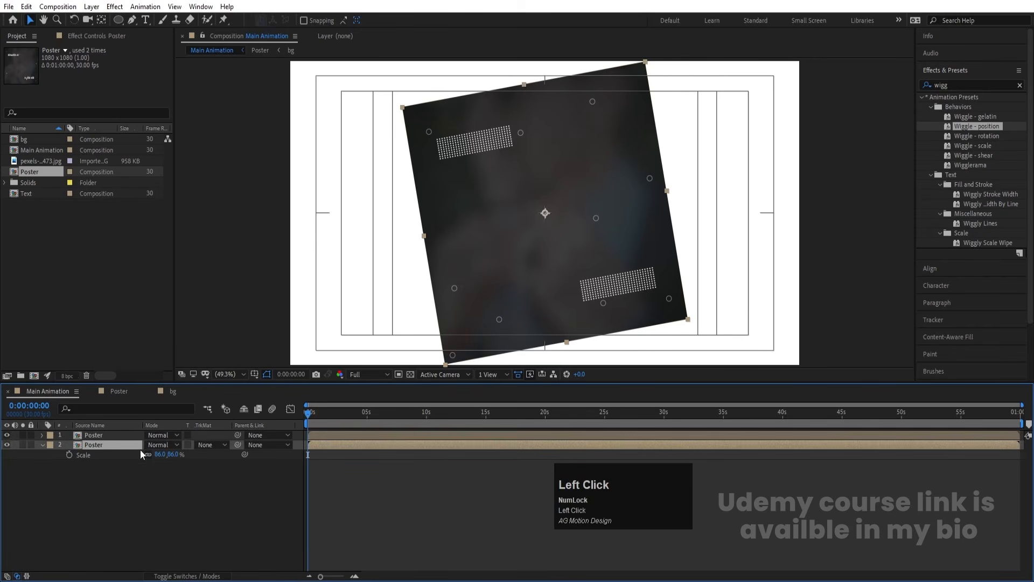
drag(162, 454, 216, 441)
- Apply Gaussian Blur to the enlarged lower Poster layer and set its blurriness to 100
click(967, 85)
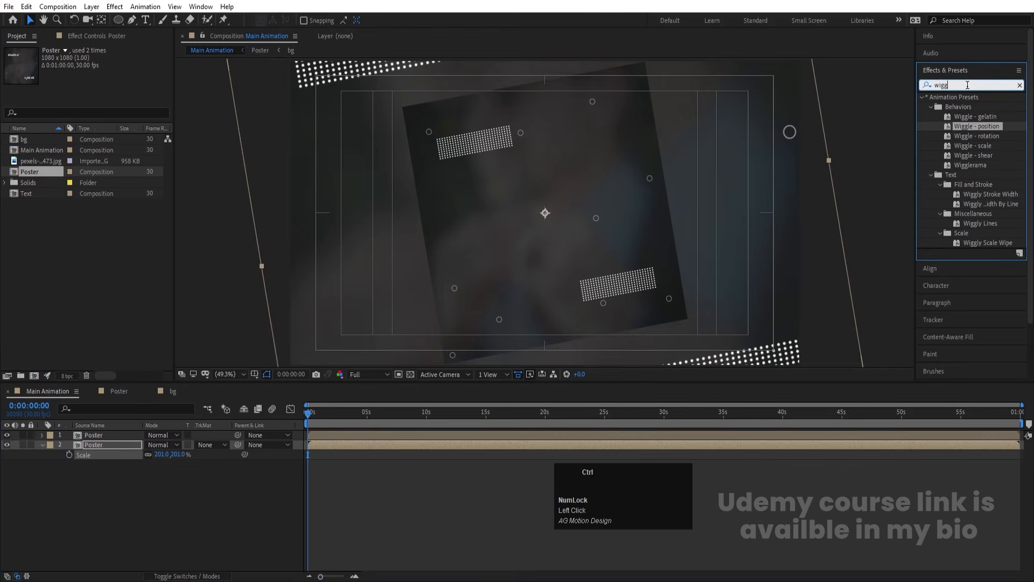
key(ctrl+a)
text(b )
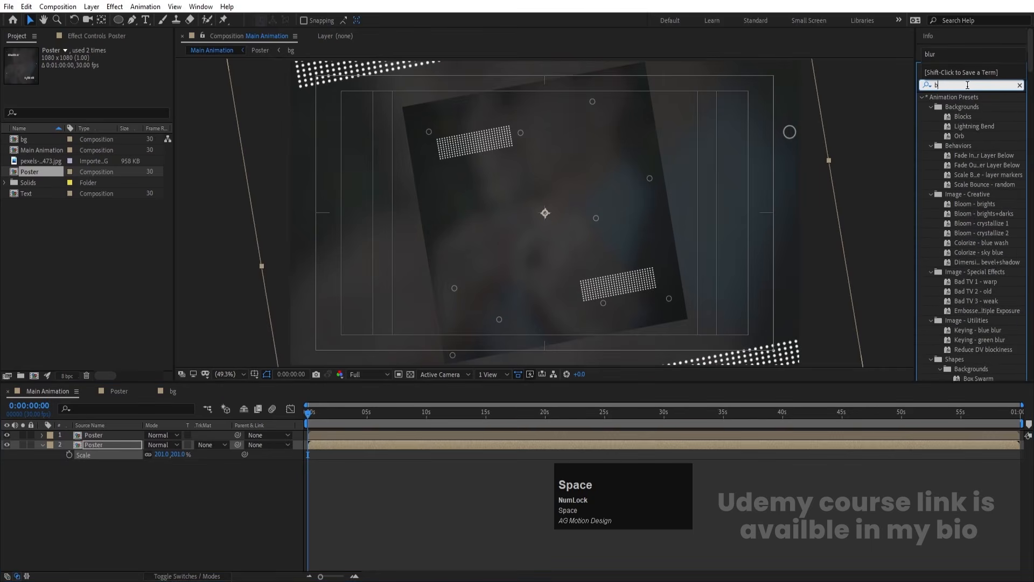
text(lur)
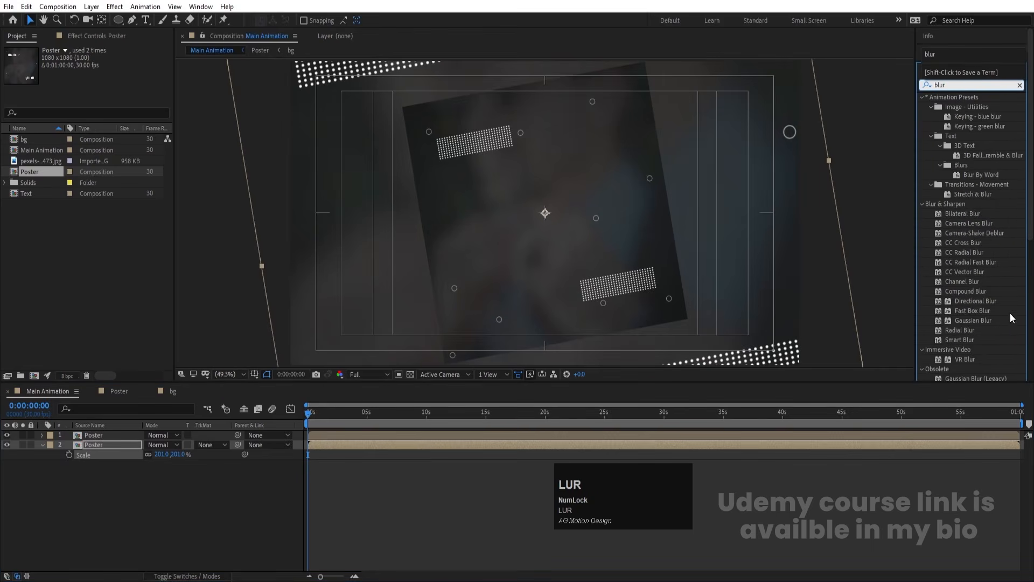
double_click(977, 322)
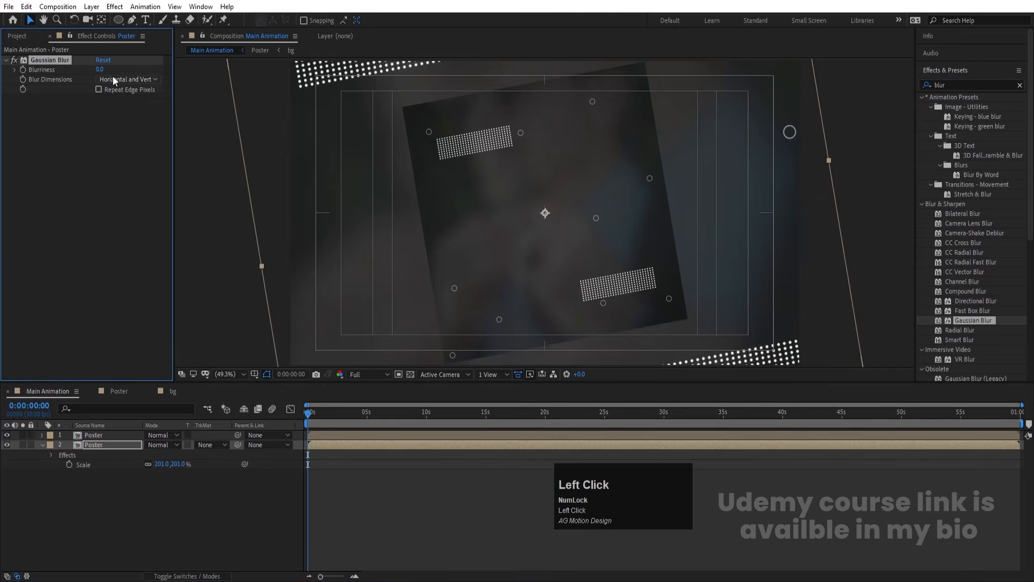
click(104, 69)
text(100)
key(Return)
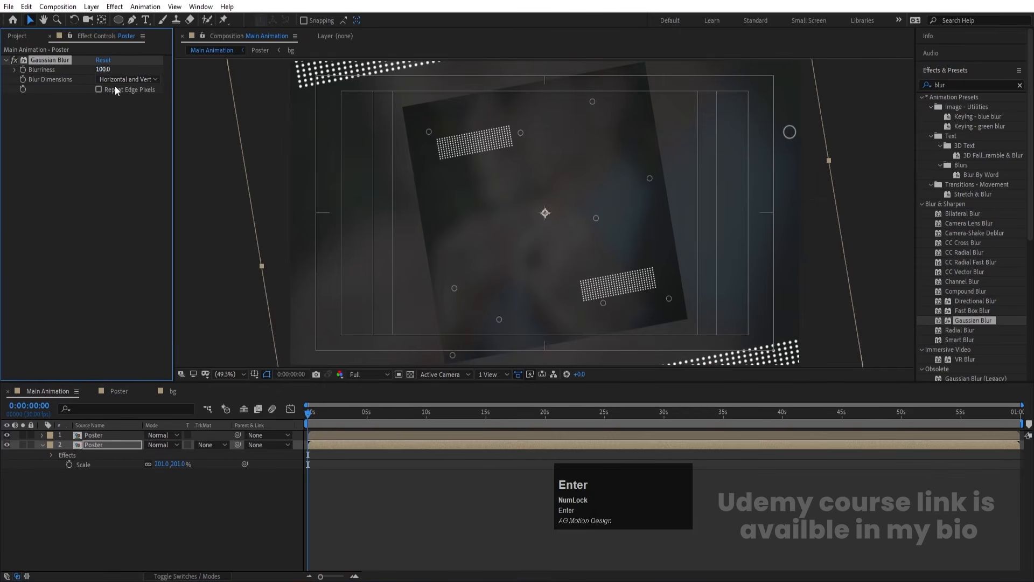
- Enable Repeat Edge Pixels on the Gaussian Blur of the enlarged lower Poster layer
key(space)
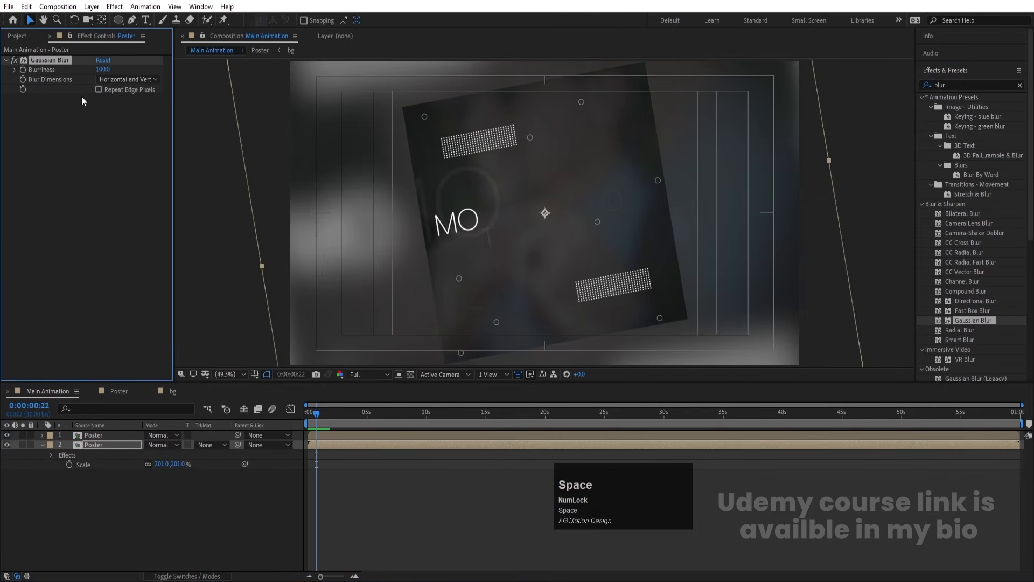
click(99, 90)
key(space)
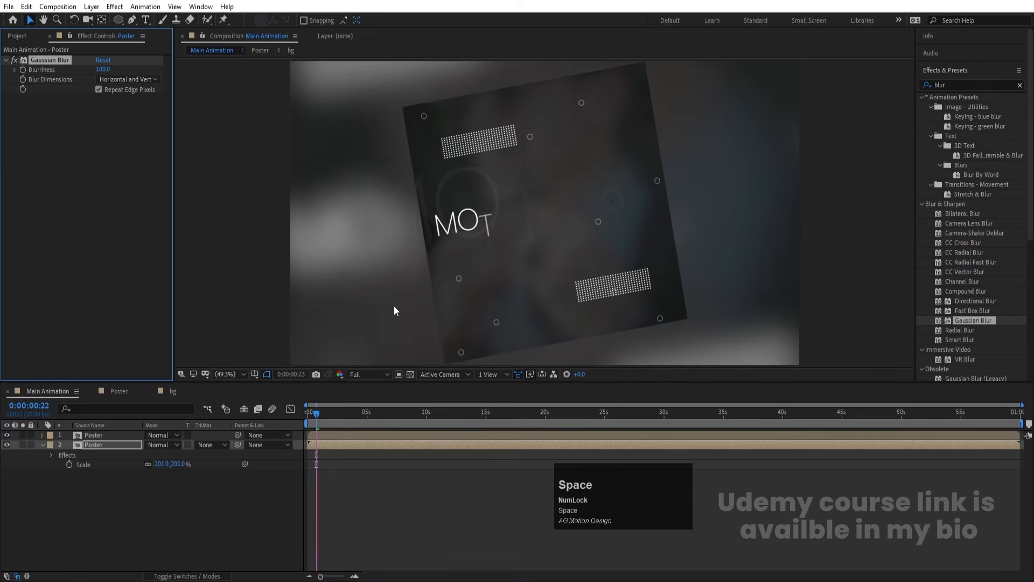
- Preview the Poster animation and end the Main Animation work area at 0:00:04:28
click(343, 413)
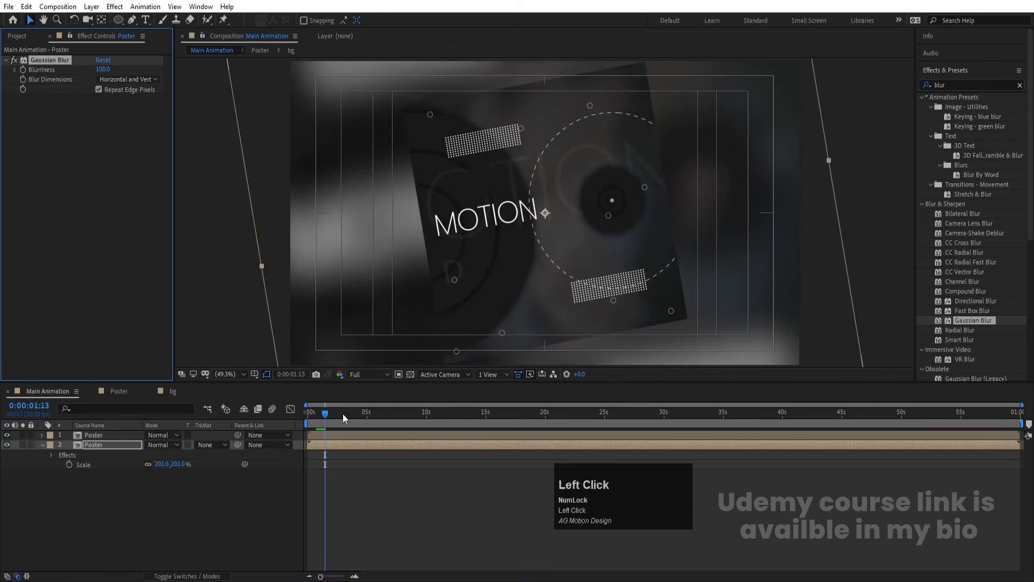
key(space)
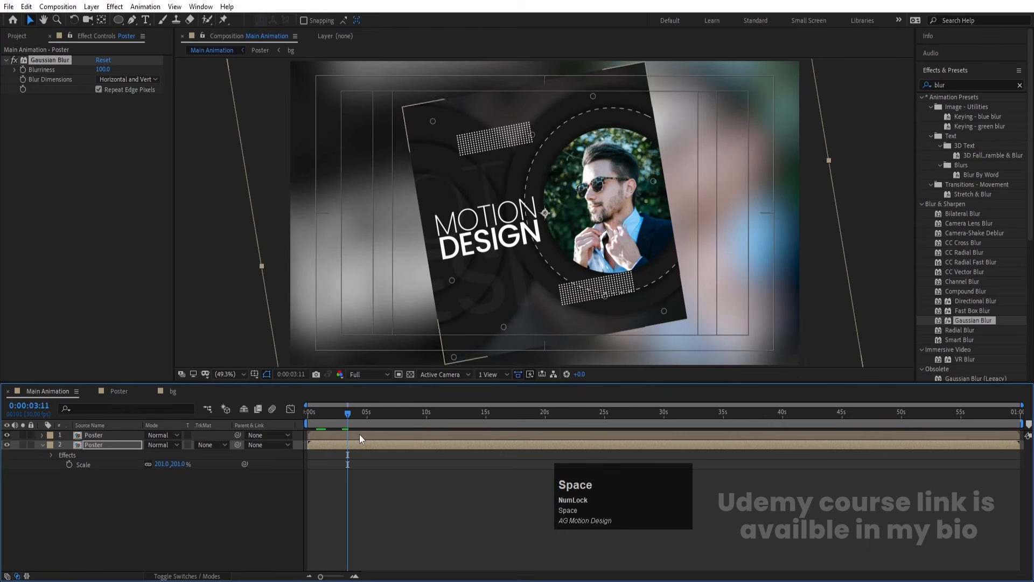
click(366, 412)
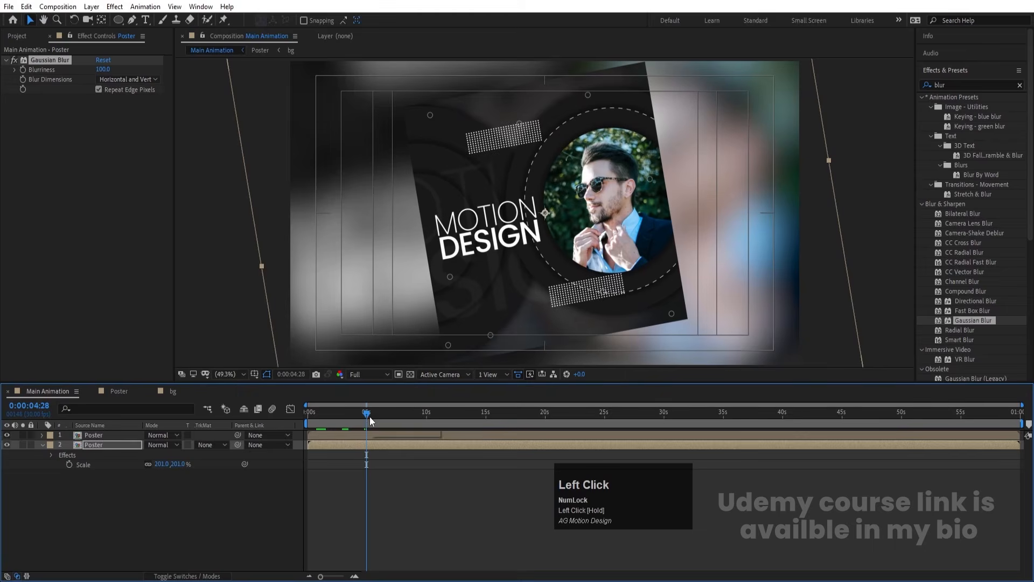
key(n)
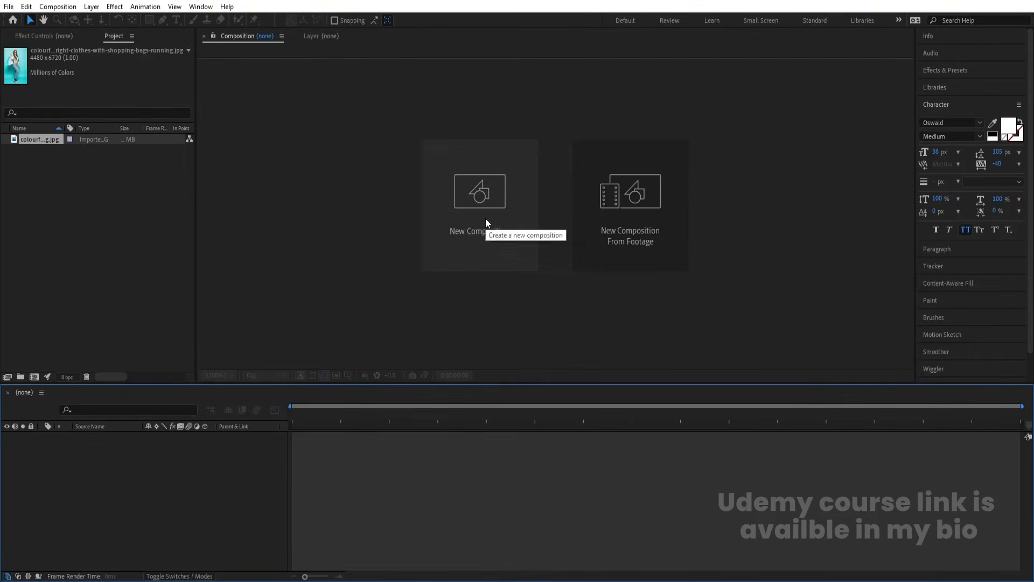
- Start a new composition named Main Animation with unlocked aspect ratio and a size of 1080 by 1080 px
click(485, 219)
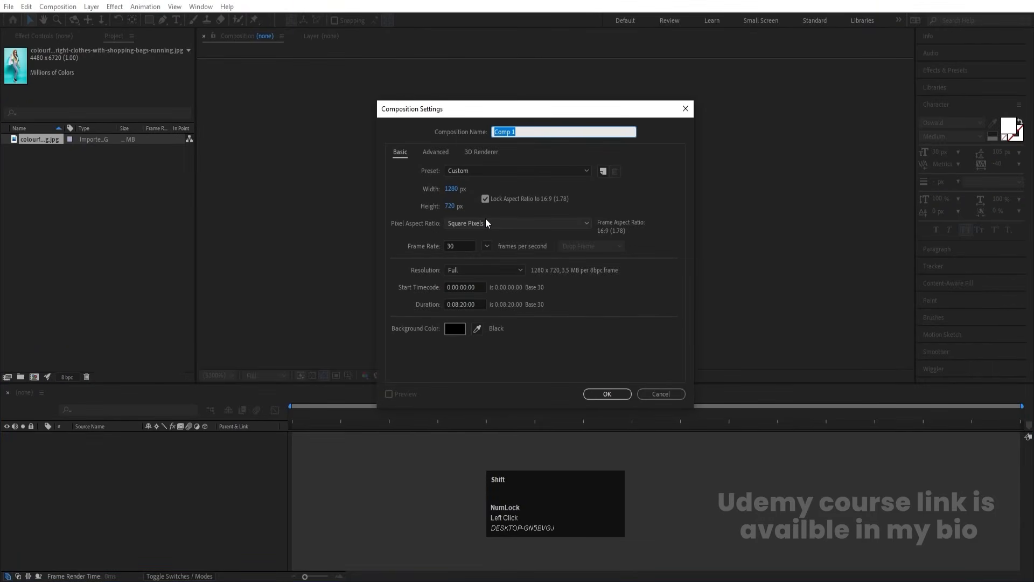
text(Main Animation)
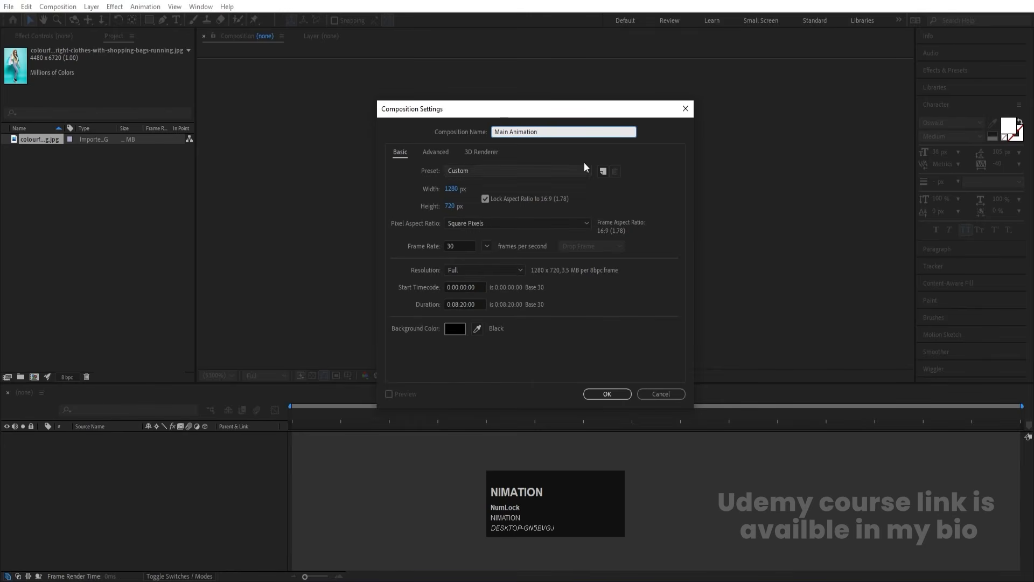
click(486, 198)
click(453, 188)
text(1080)
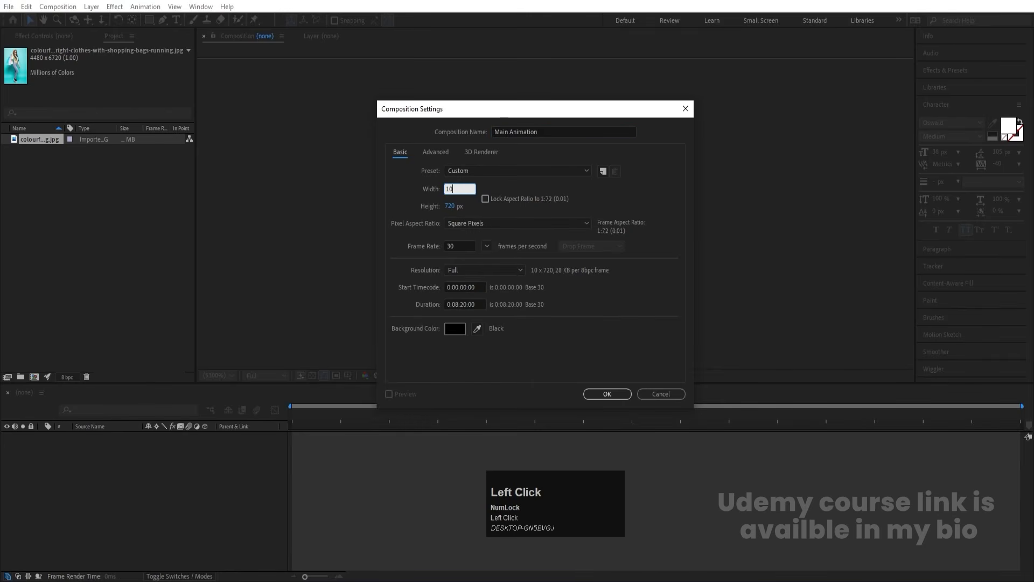
click(451, 205)
text(1080)
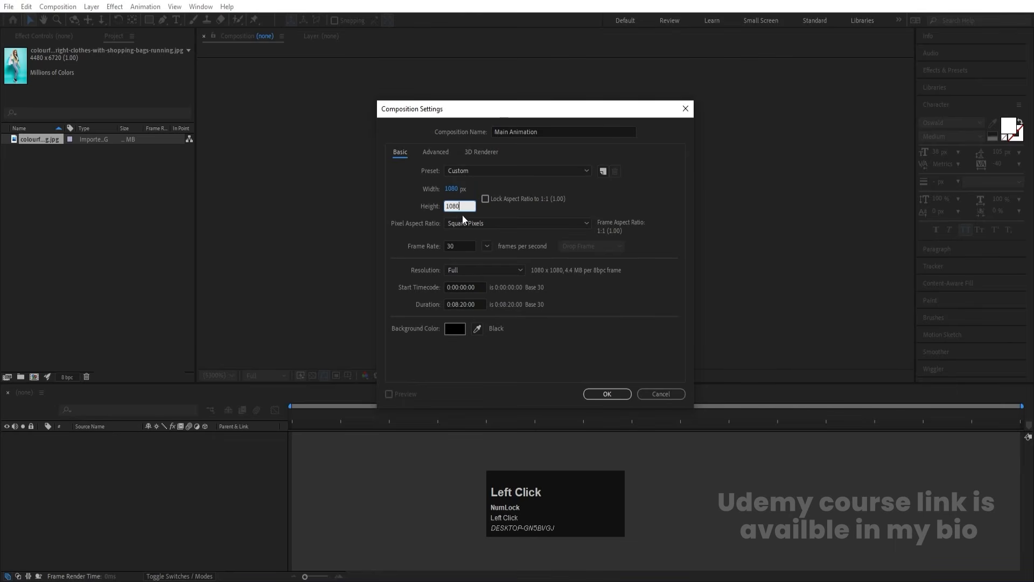
- Set the new composition's duration to 20 seconds and background color to white (FFFFFF), and create it
click(457, 303)
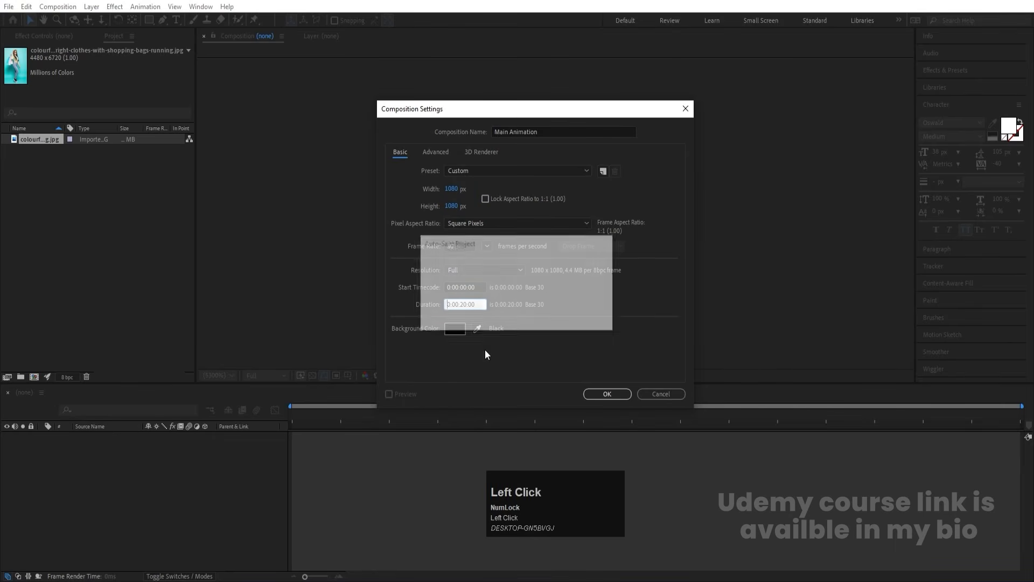
click(548, 311)
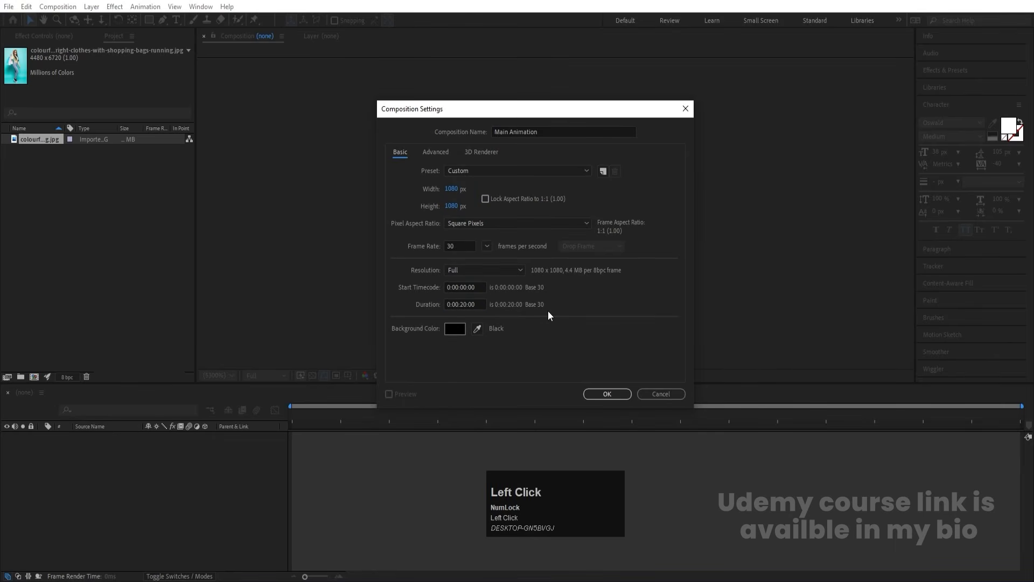
click(458, 331)
drag(226, 280, 63, 111)
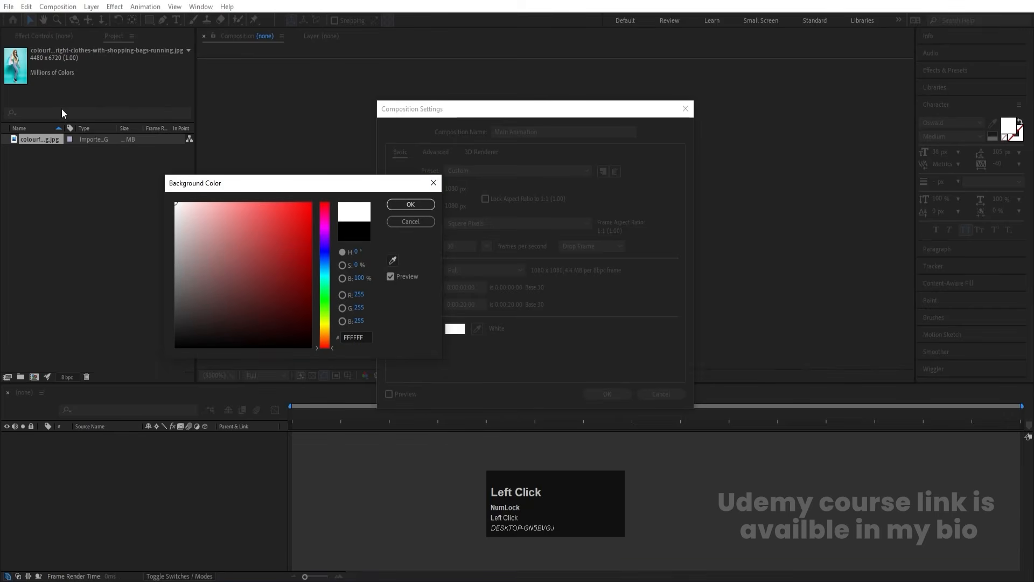
click(411, 204)
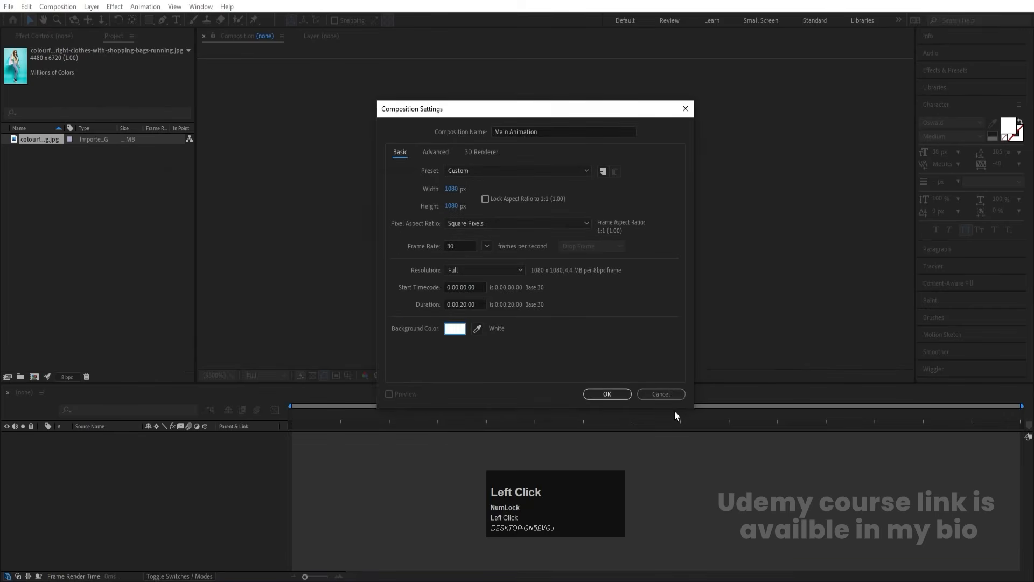
click(613, 393)
- Show the Title/Action Safe guides and add the shopping-bags JPG photo to Main Animation
click(349, 377)
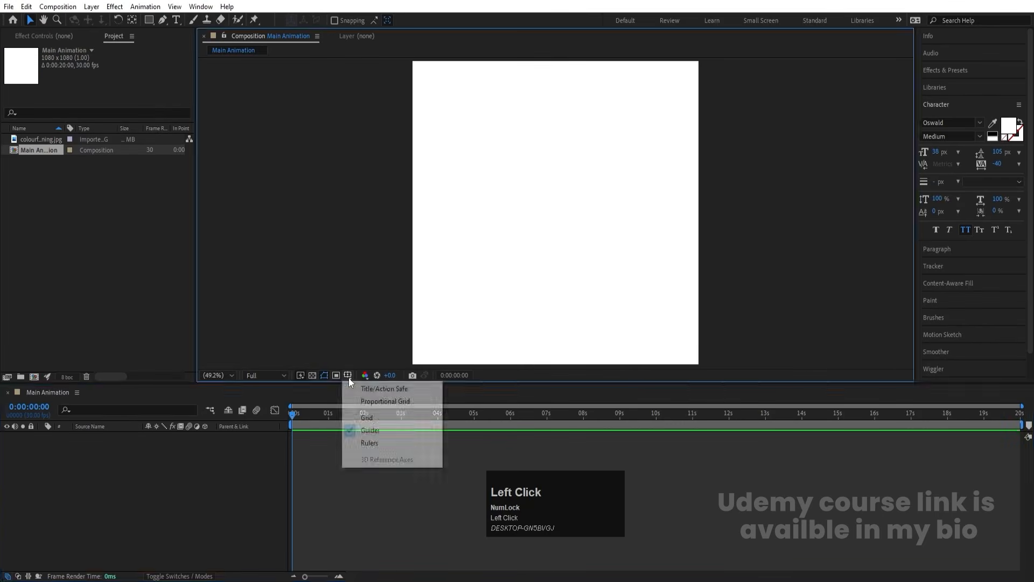
click(382, 389)
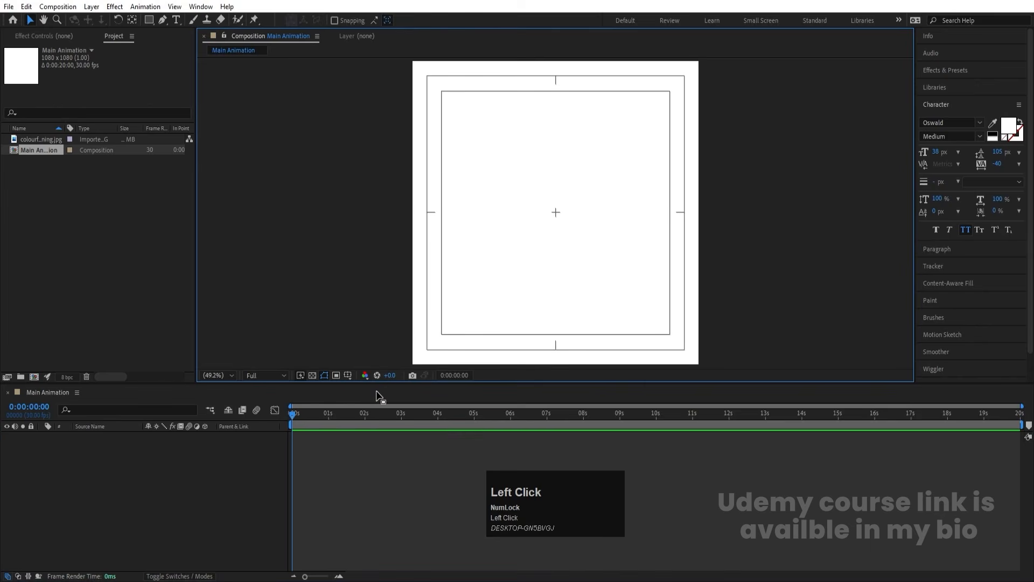
click(60, 140)
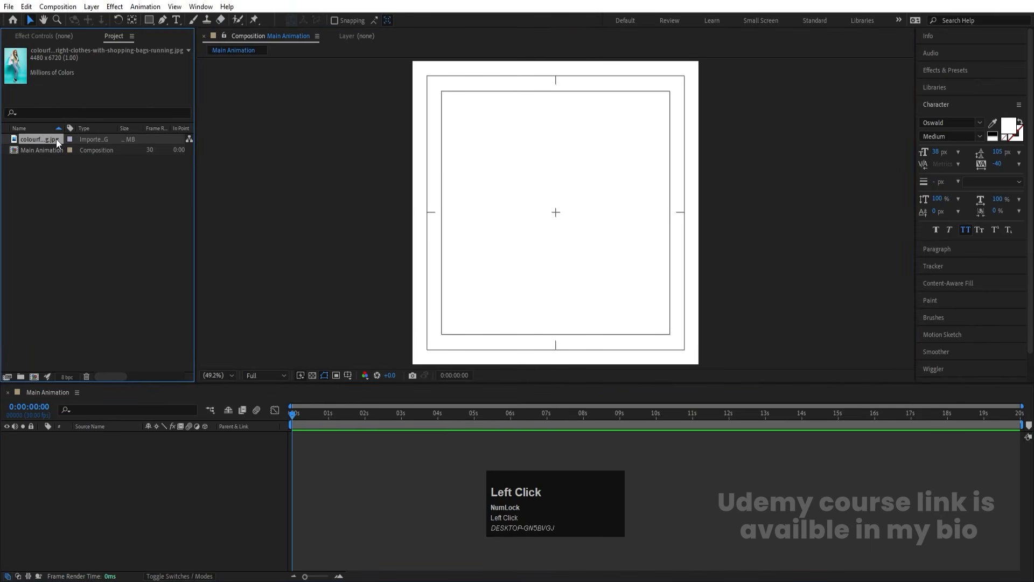
drag(56, 139, 216, 518)
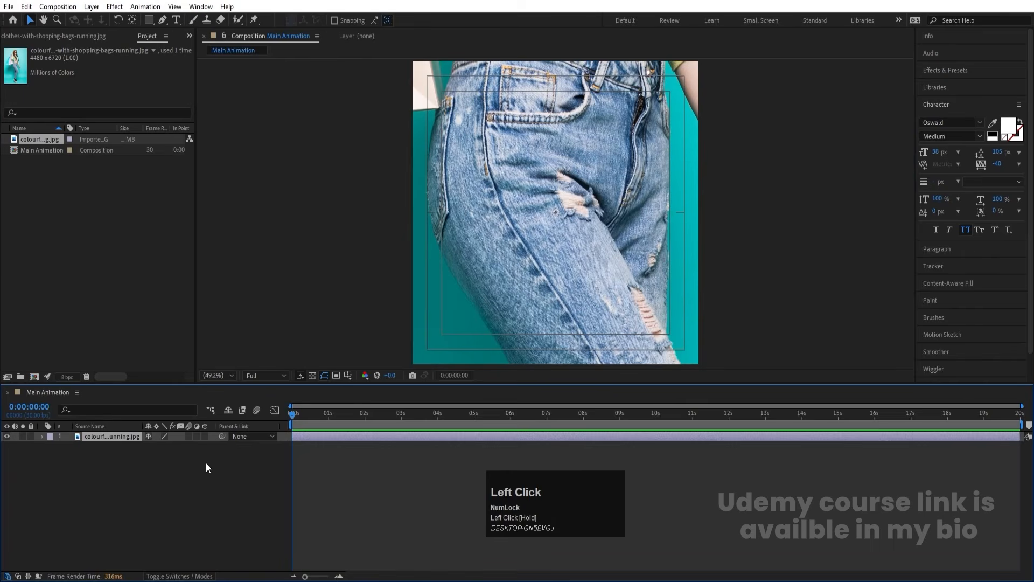
- Scale the photo layer to 15% and move it to the lower-right area of the canvas
key(s)
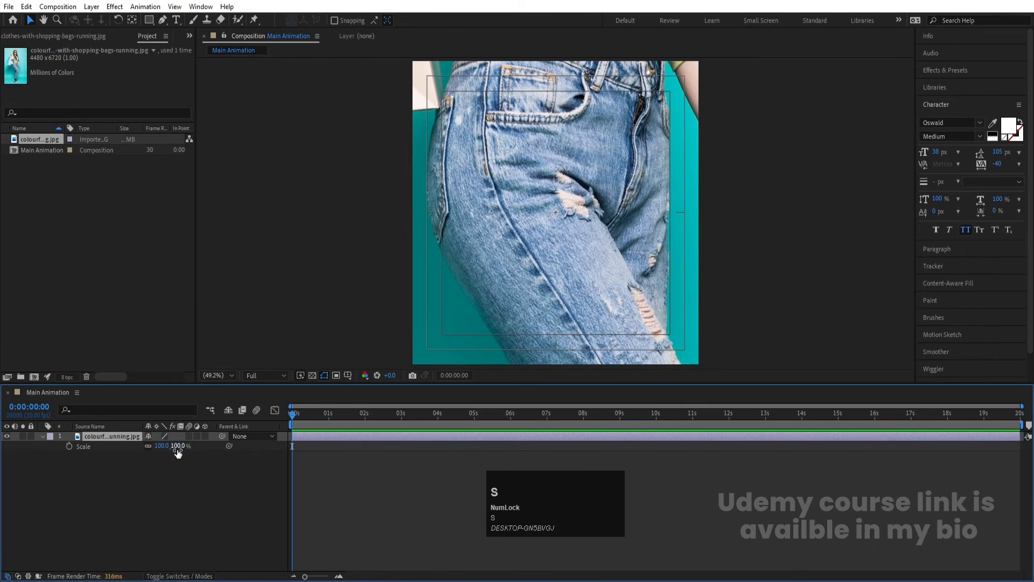
drag(164, 446, 122, 452)
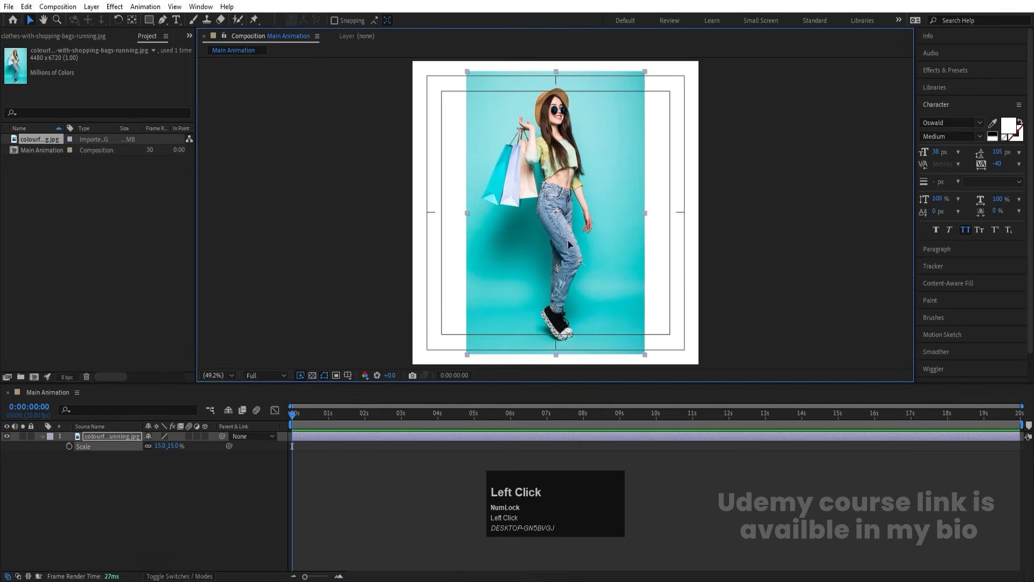
drag(561, 237, 625, 268)
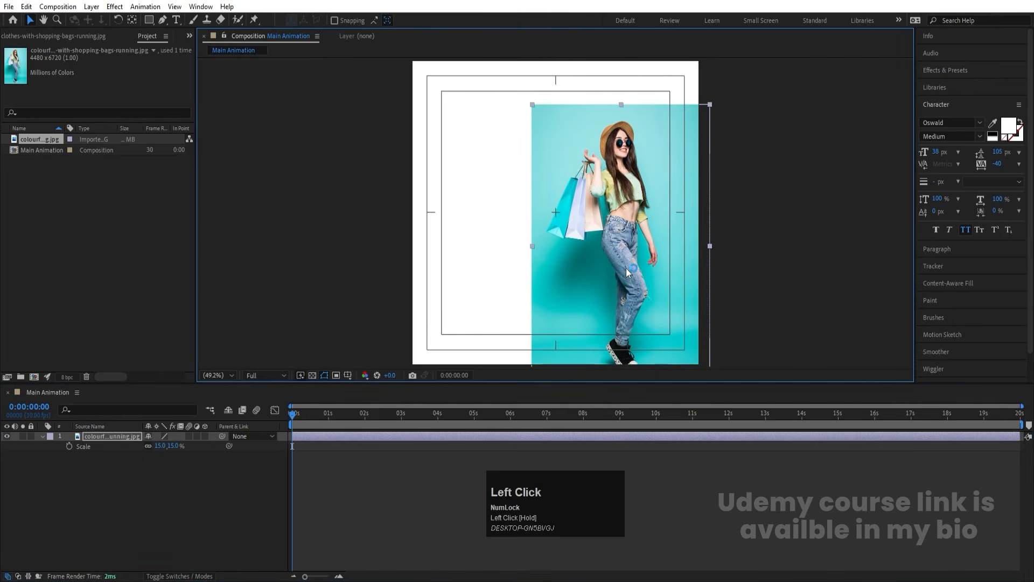
click(83, 508)
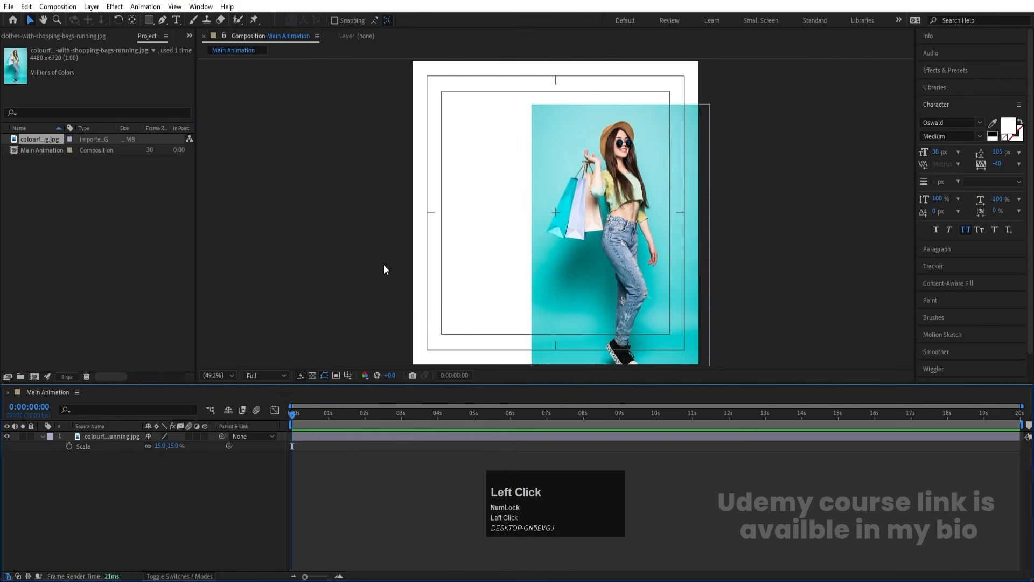
- Create a 1080 by 1080 px solid in a deep cyan sampled from the photo and place it beneath the photo layer
key(ctrl)
key(ctrl+y)
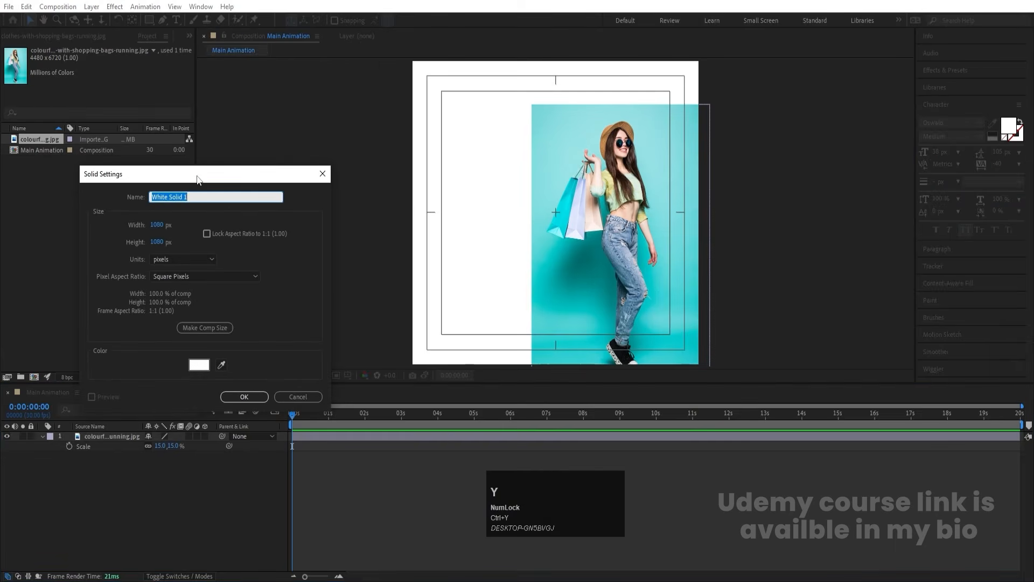
drag(198, 179, 284, 134)
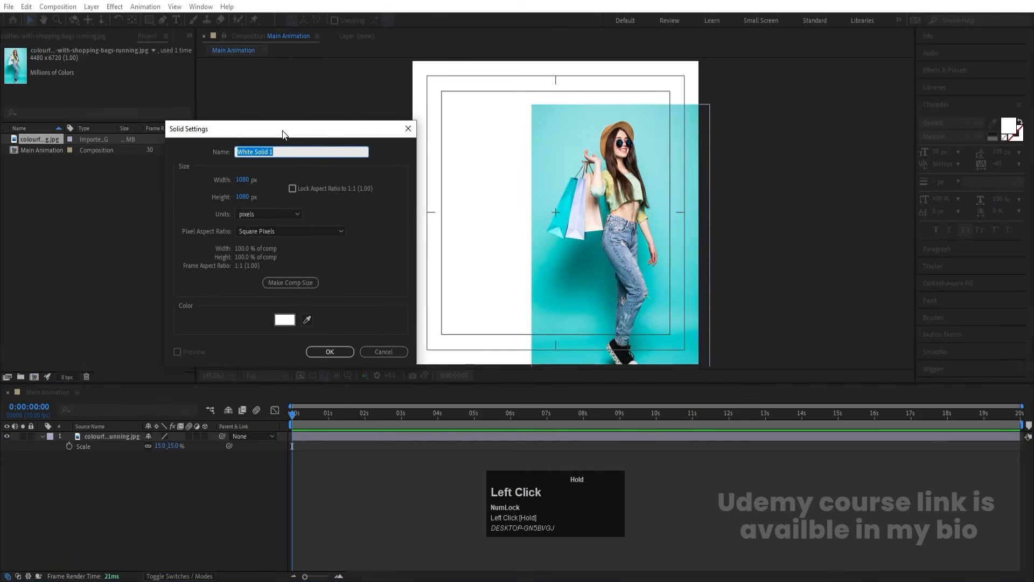
click(306, 320)
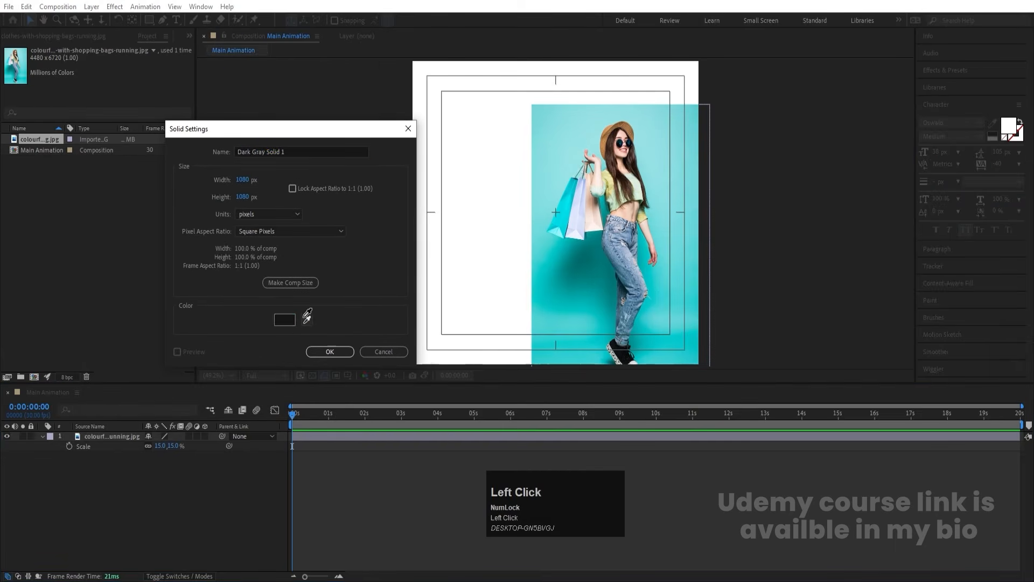
click(590, 248)
click(319, 349)
drag(113, 439, 121, 495)
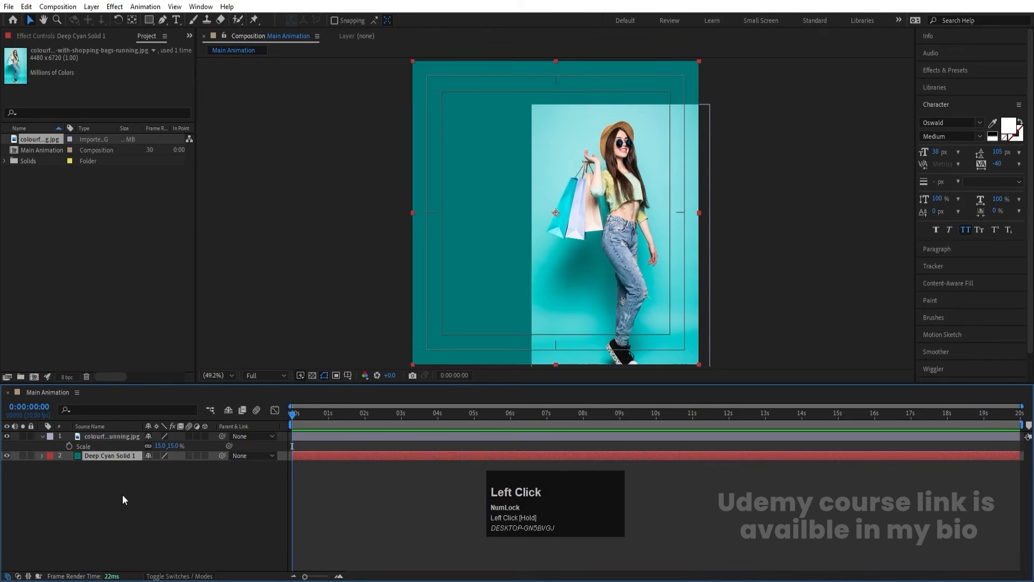
- Lock the deep cyan solid and shift the photo slightly lower on the canvas
click(31, 456)
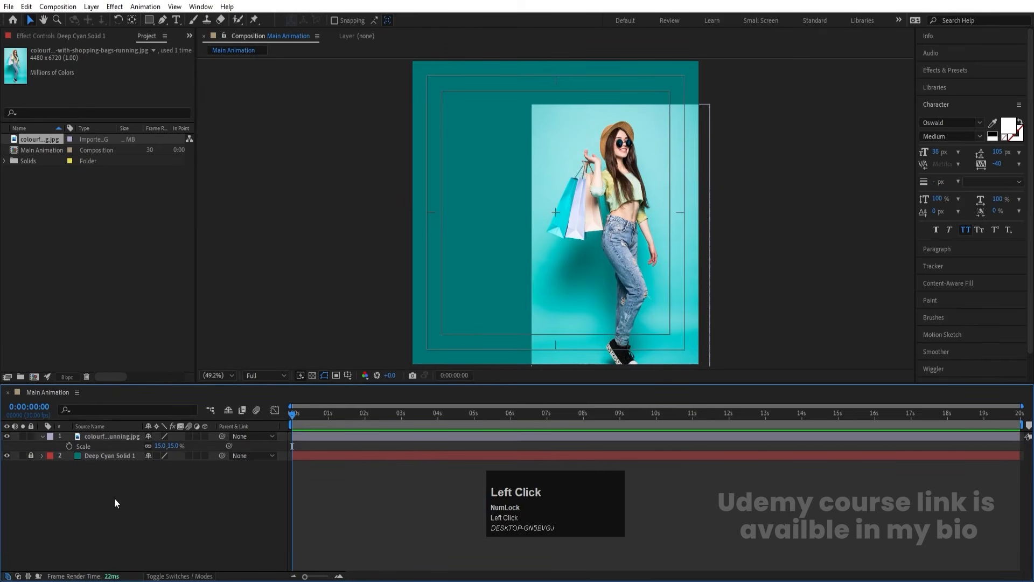
mouse_move(666, 234)
mouse_down()
mouse_move(663, 227)
mouse_move(665, 247)
mouse_up()
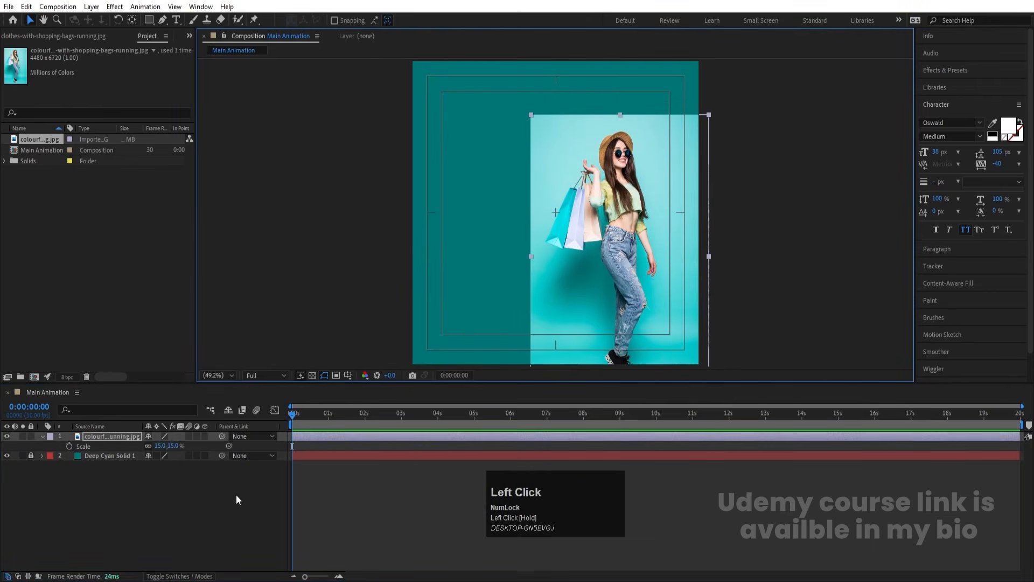
click(130, 478)
click(42, 436)
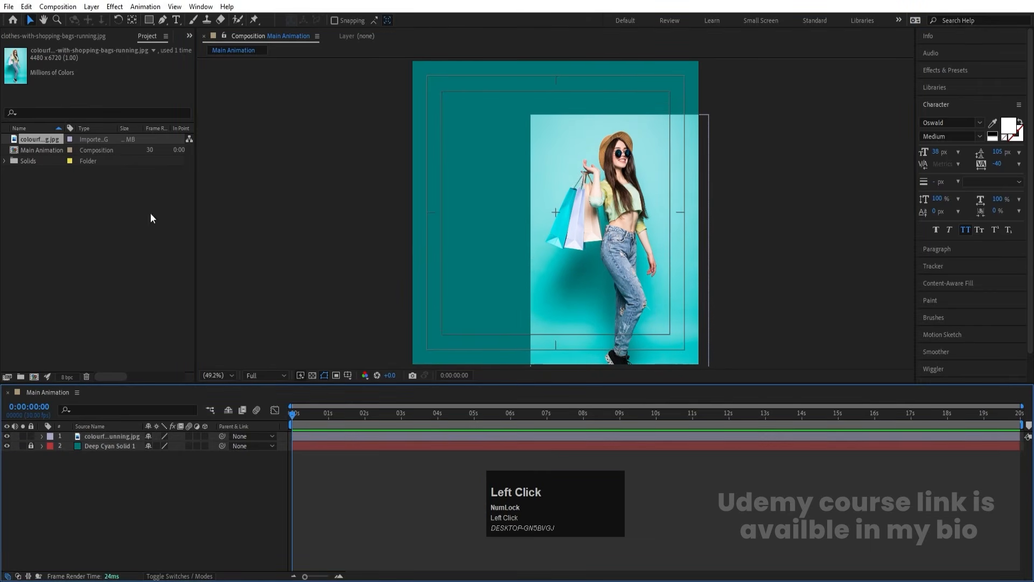
- Draw a large black pentagon over the upper-left part of the canvas with the Polygon Tool
click(149, 22)
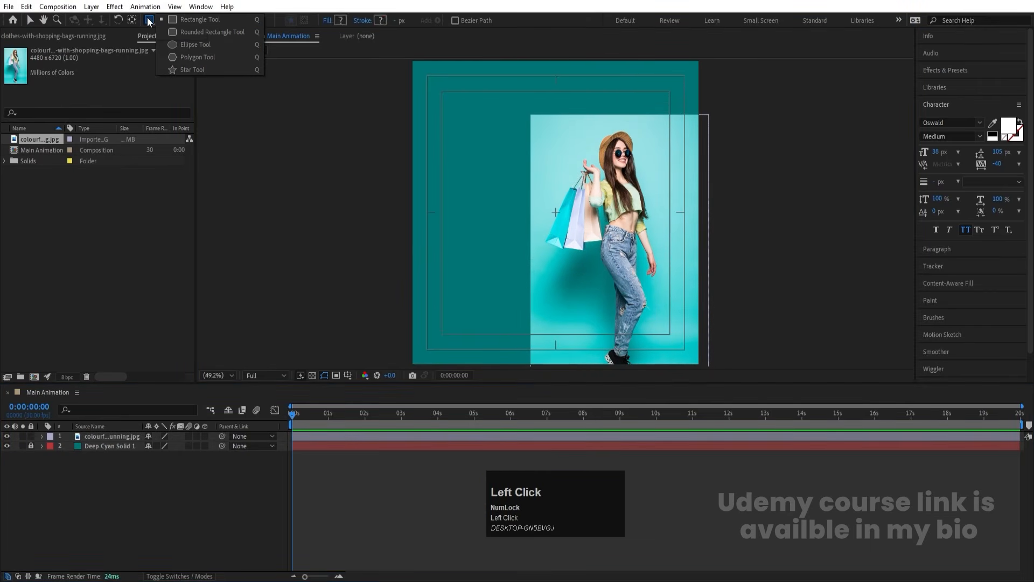
click(205, 56)
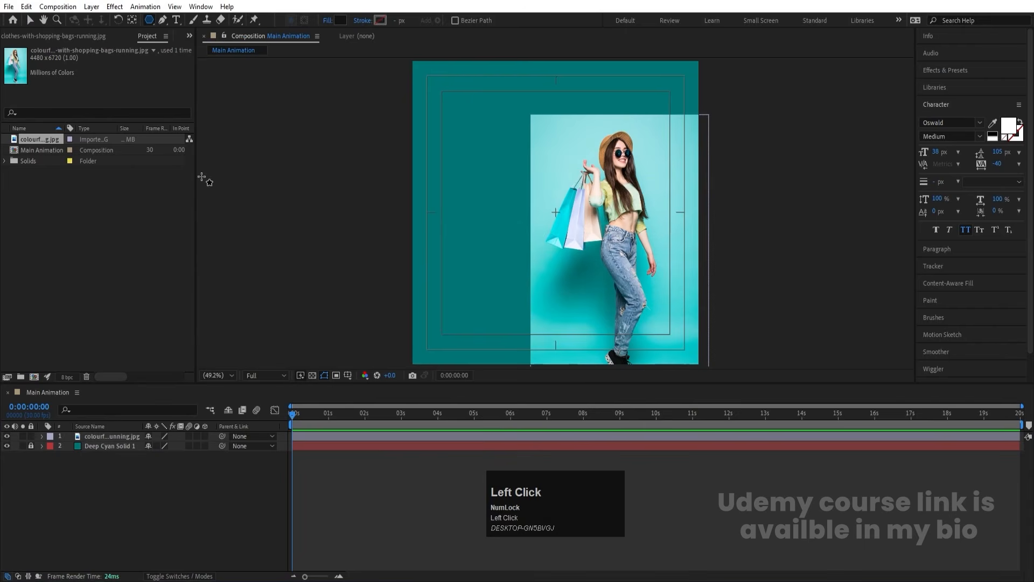
click(151, 21)
click(207, 61)
drag(512, 154, 578, 225)
- Center the pentagon shape layer's anchor point within its content
click(97, 469)
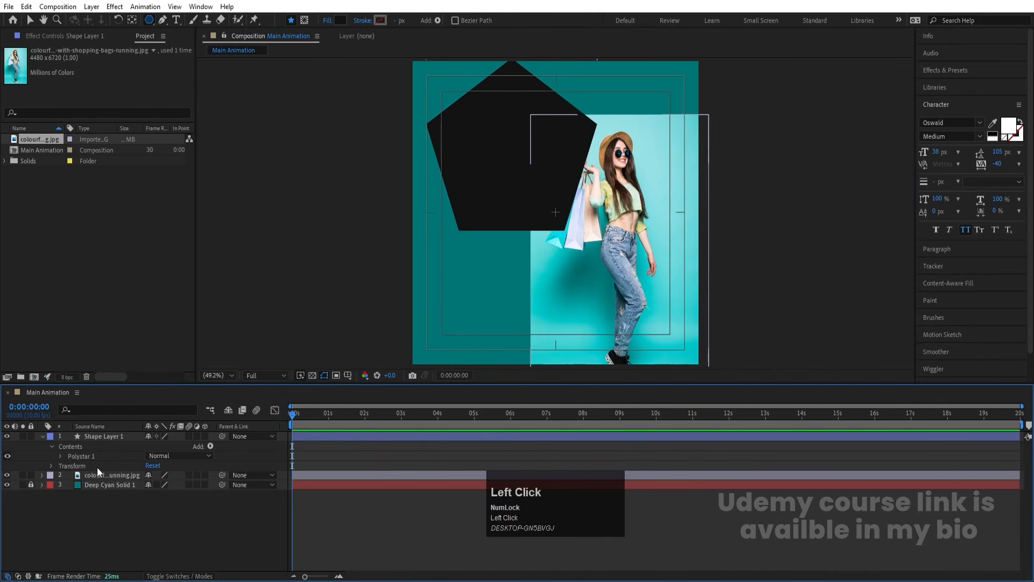
click(96, 438)
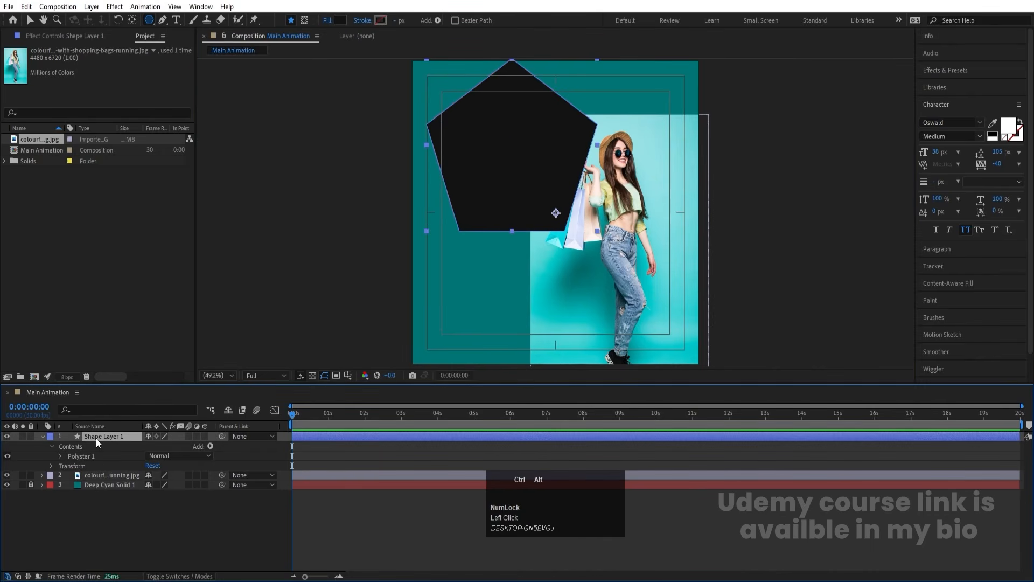
key(ctrl+alt+Home)
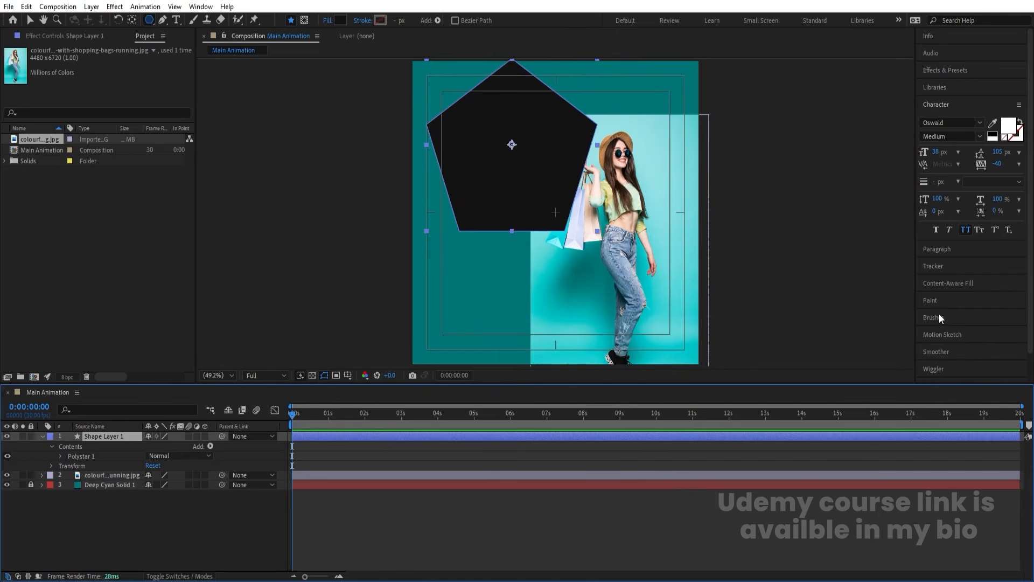
click(936, 108)
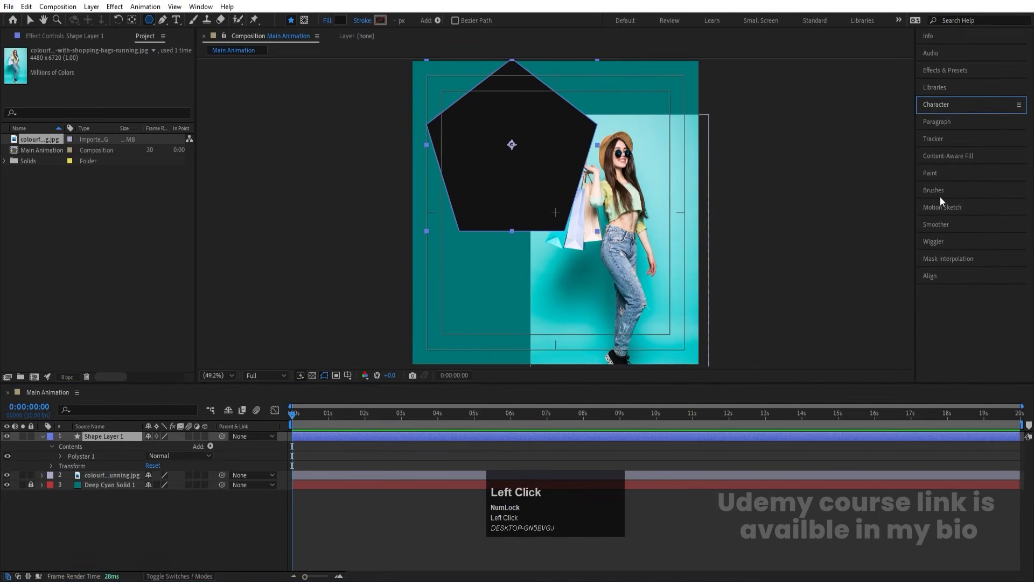
- Align the black pentagon to the horizontal and vertical center of the composition
click(931, 276)
click(944, 305)
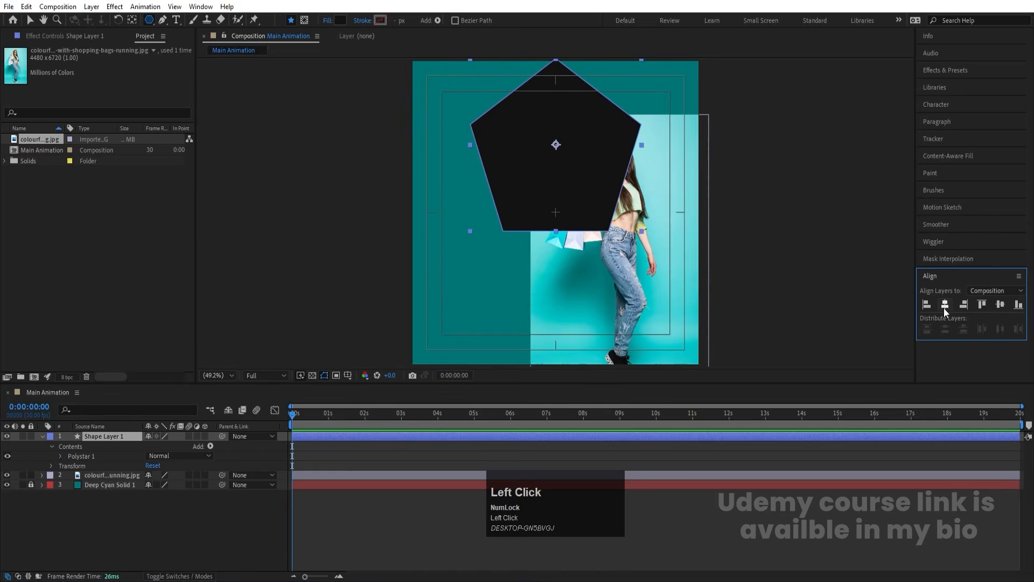
click(1003, 305)
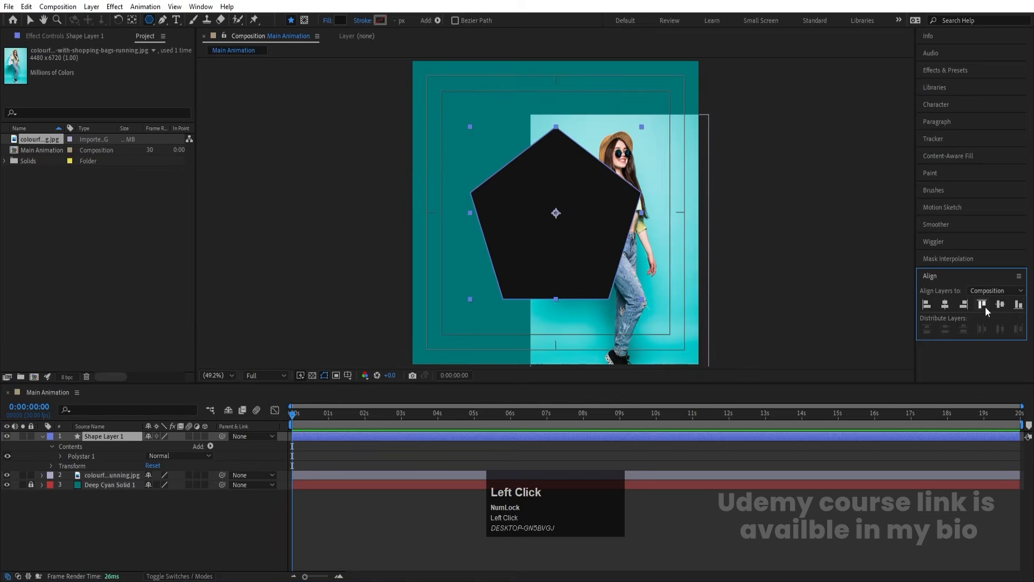
- Set the polygon path to 6 points, with an outer radius of 341.4 and an outer roundness of 40%
click(60, 455)
click(59, 455)
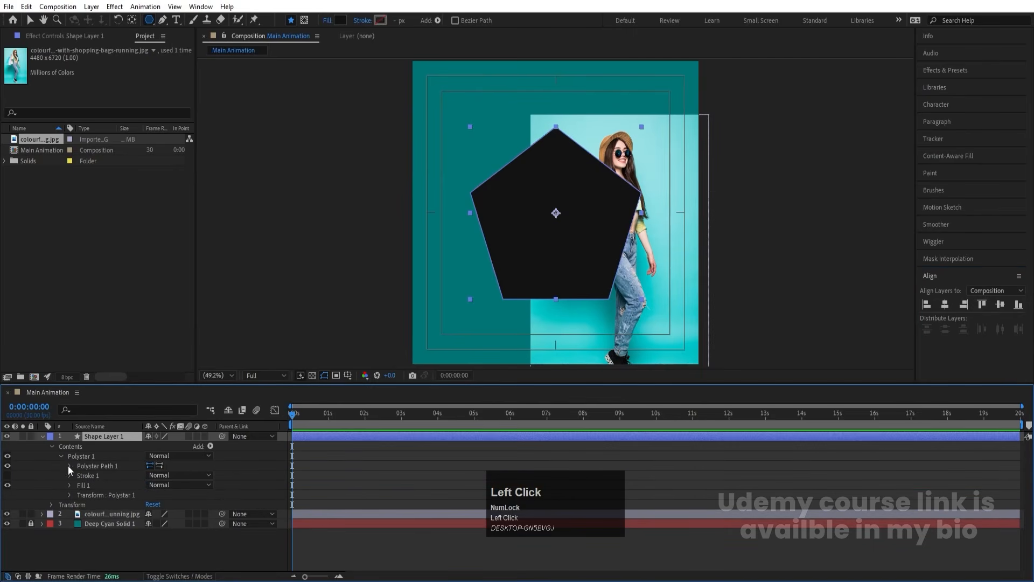
click(69, 466)
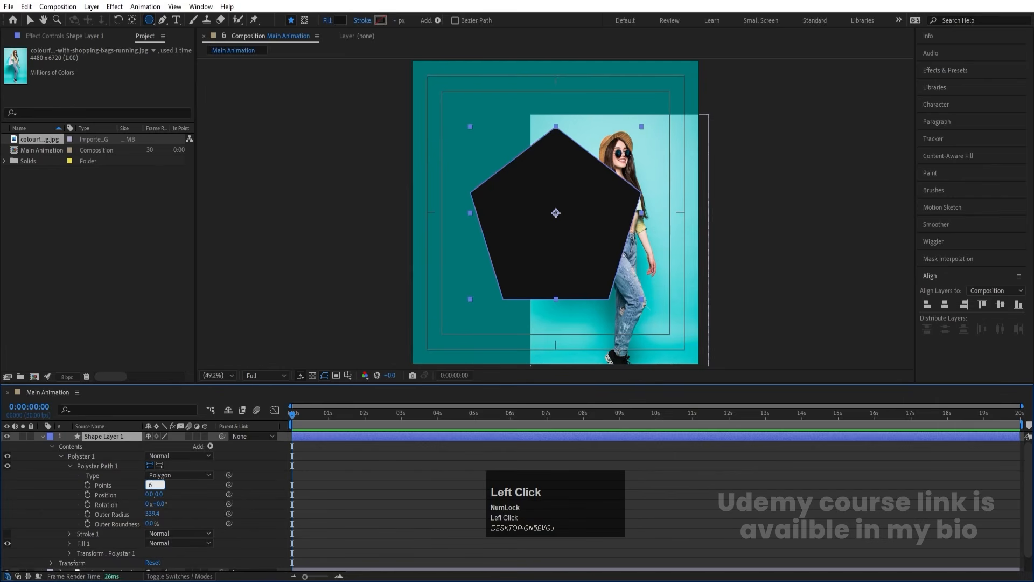
key(Return)
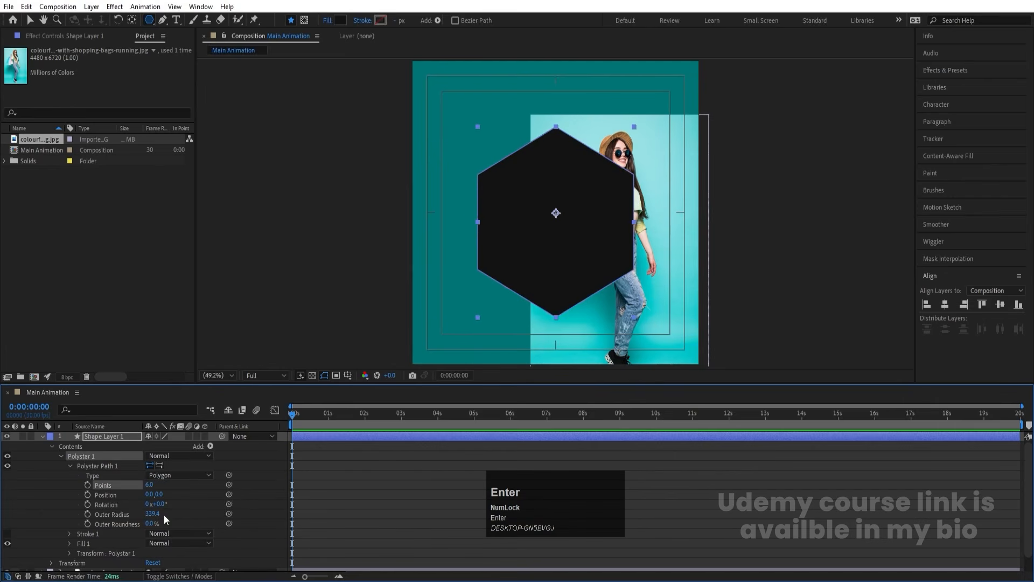
drag(155, 514, 173, 523)
click(151, 522)
text(40)
key(Return)
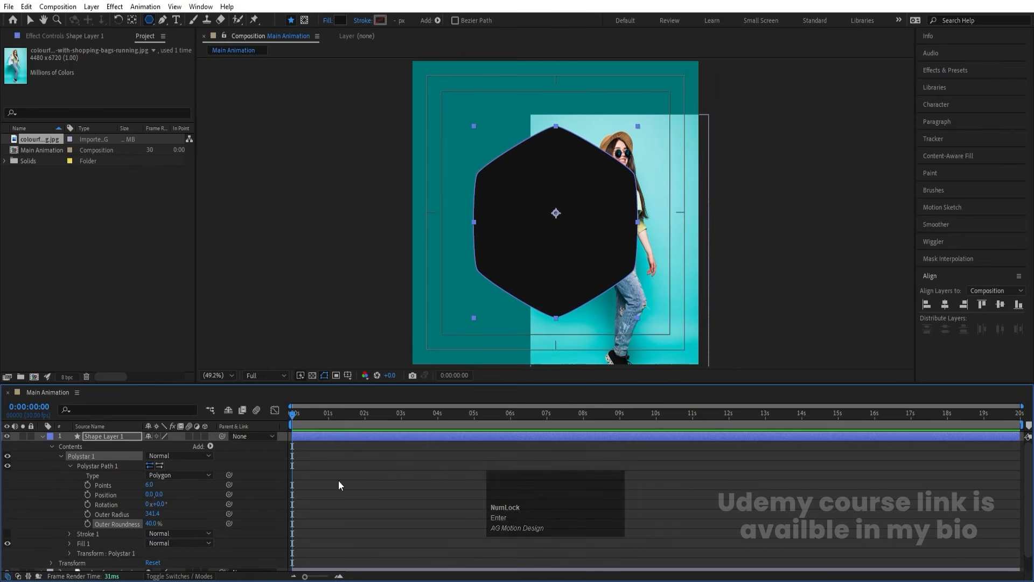
- Recenter the rounded hexagon's anchor point within its content and align the shape to the composition's vertical center
key(ctrl+alt+Home)
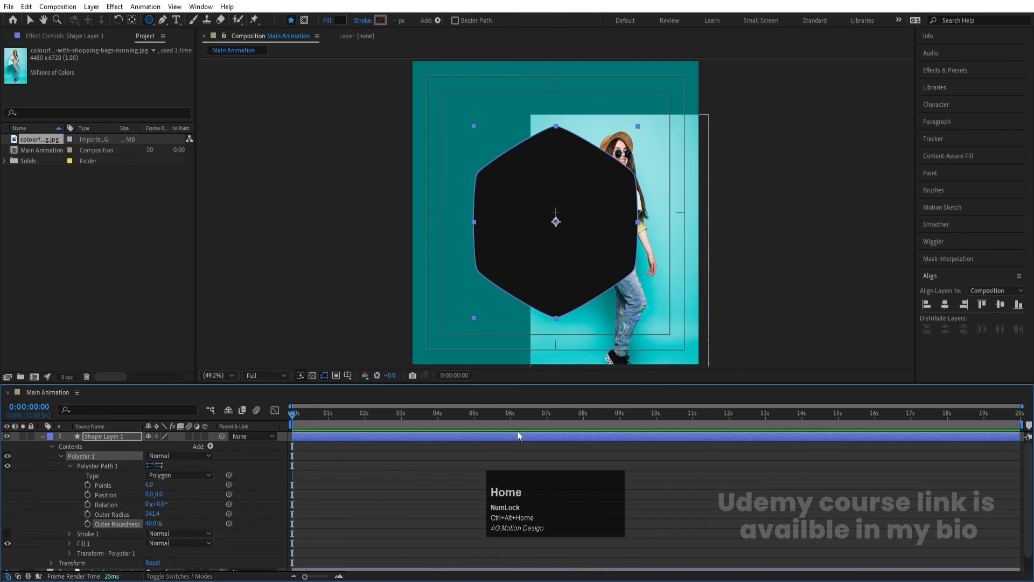
click(1001, 305)
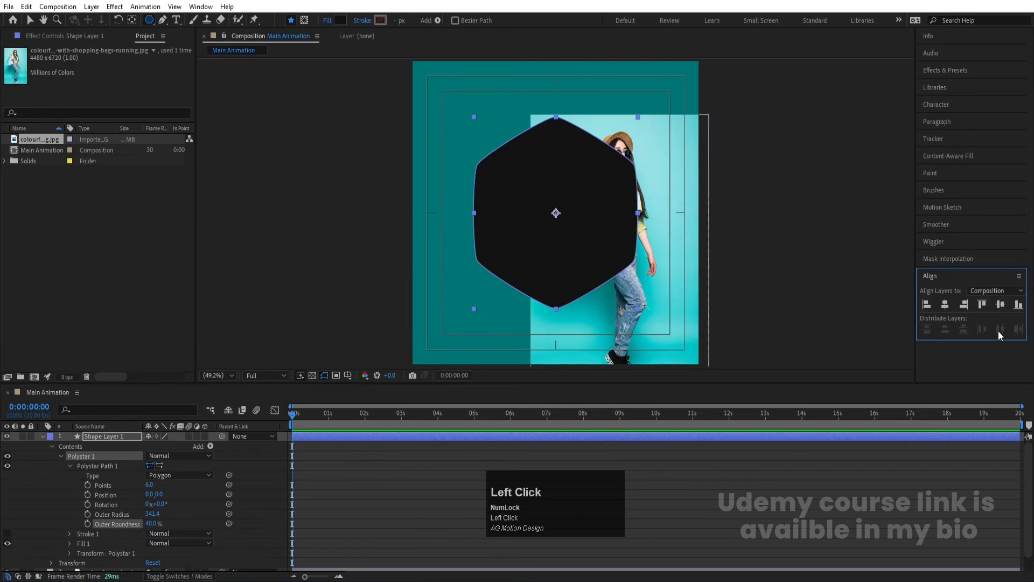
click(42, 437)
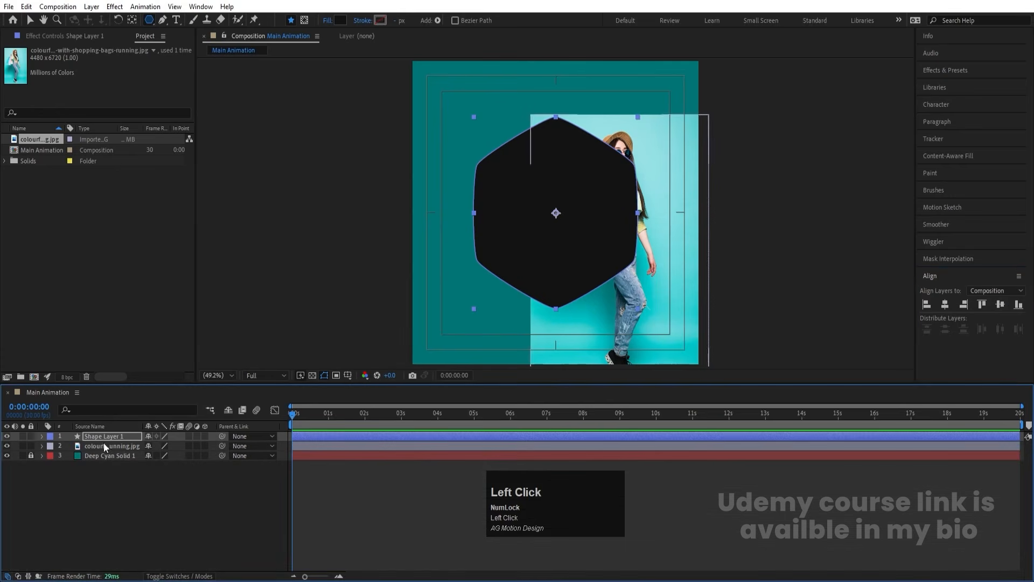
- Rename the hexagon shape layer as mask
key(Return)
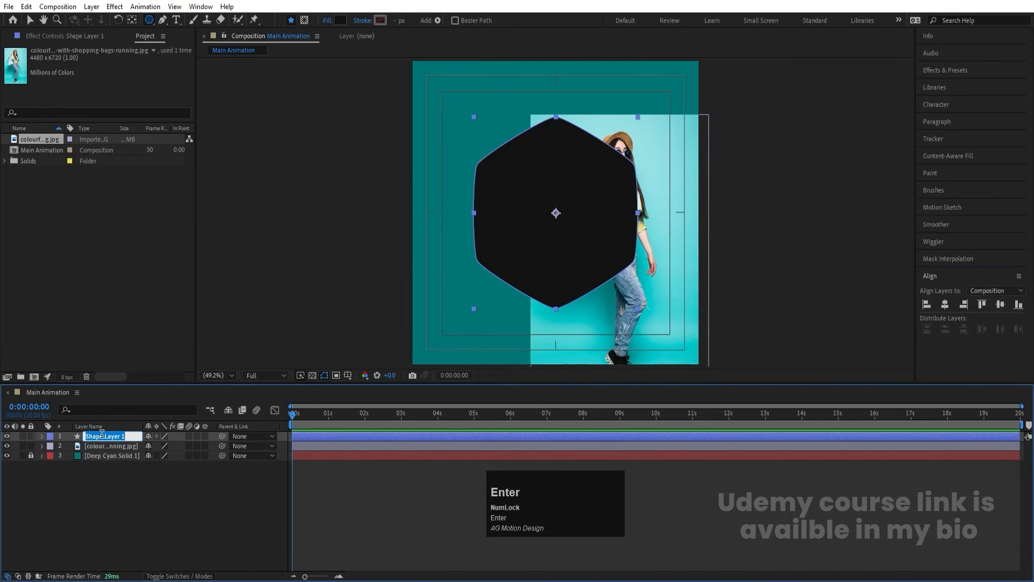
text(mask)
key(Return)
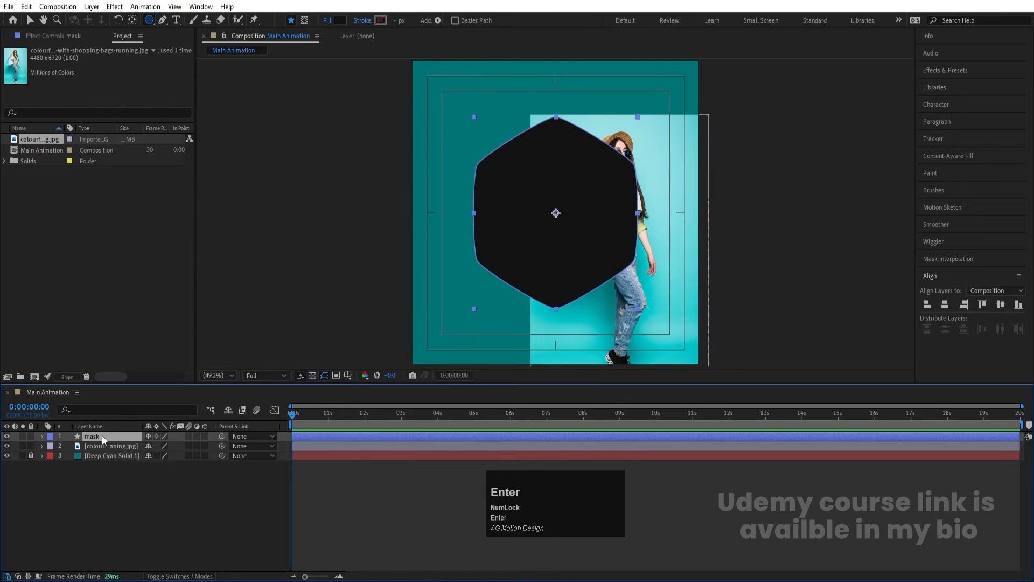
- Set the photo layer's track matte to an alpha matte using the mask layer
click(111, 445)
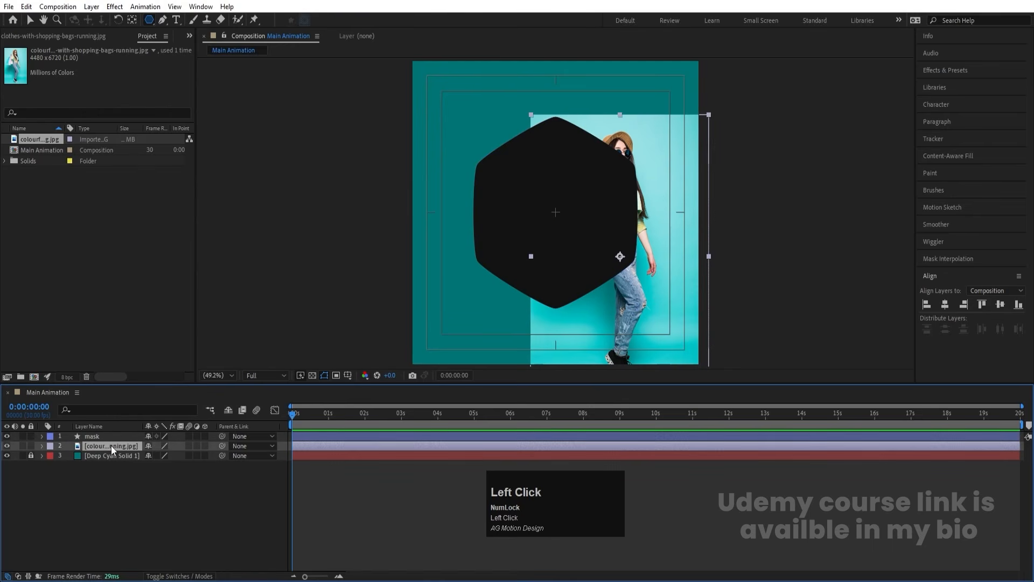
key(F4)
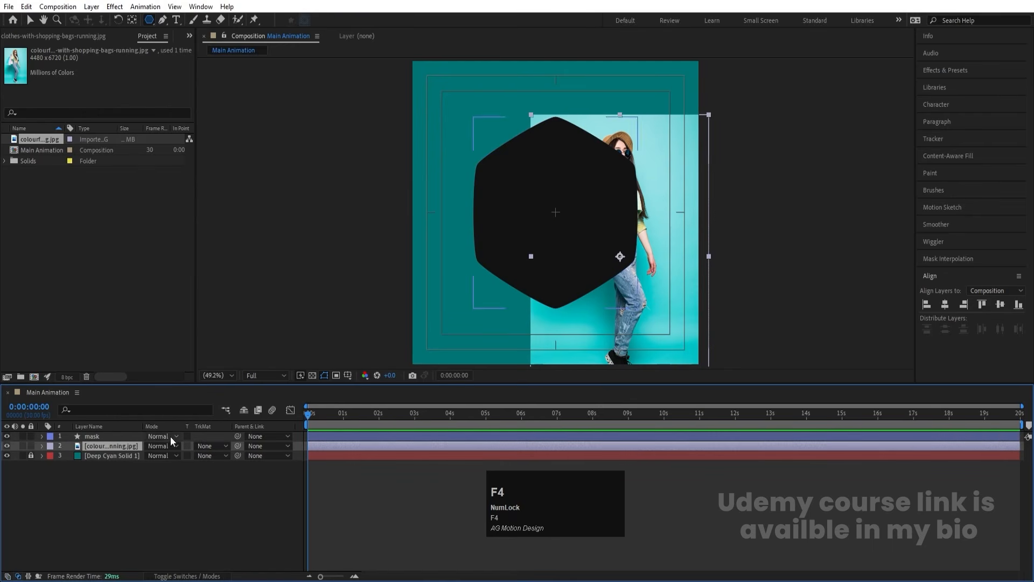
click(207, 447)
click(220, 474)
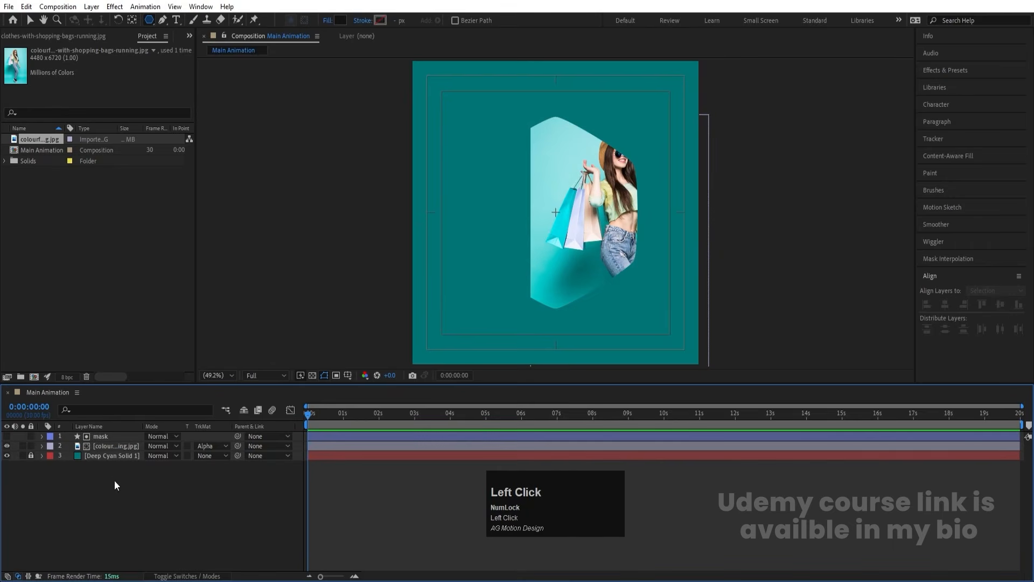
- Move the mask layer horizontally so the hexagon frames the woman in the photo at the canvas's right edge
click(108, 438)
key(v)
drag(583, 245, 645, 244)
- Scale the photo layer to 20% and shift it down so the woman's head and hat fit inside the hexagon
click(121, 442)
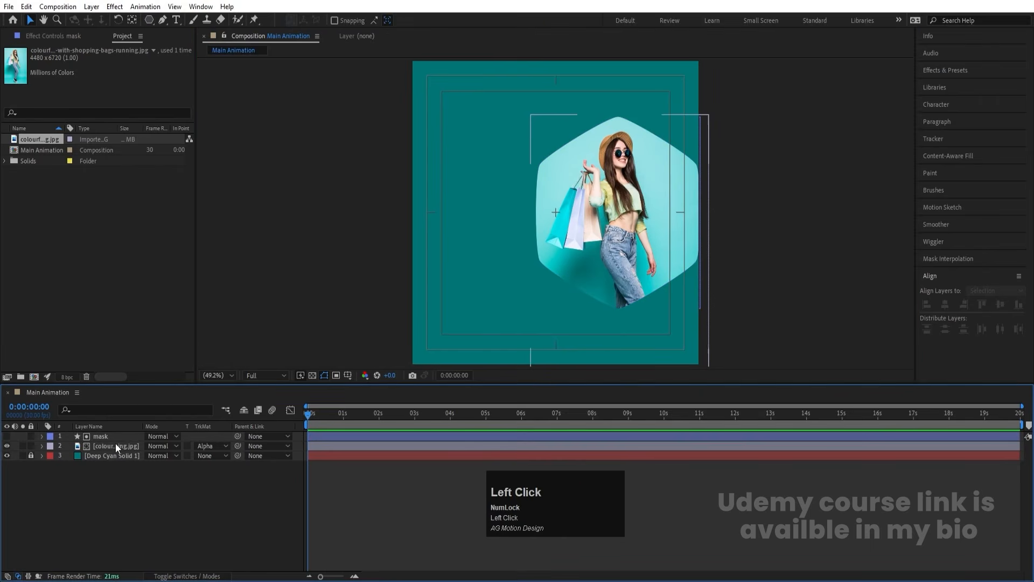
key(s)
drag(159, 455, 163, 455)
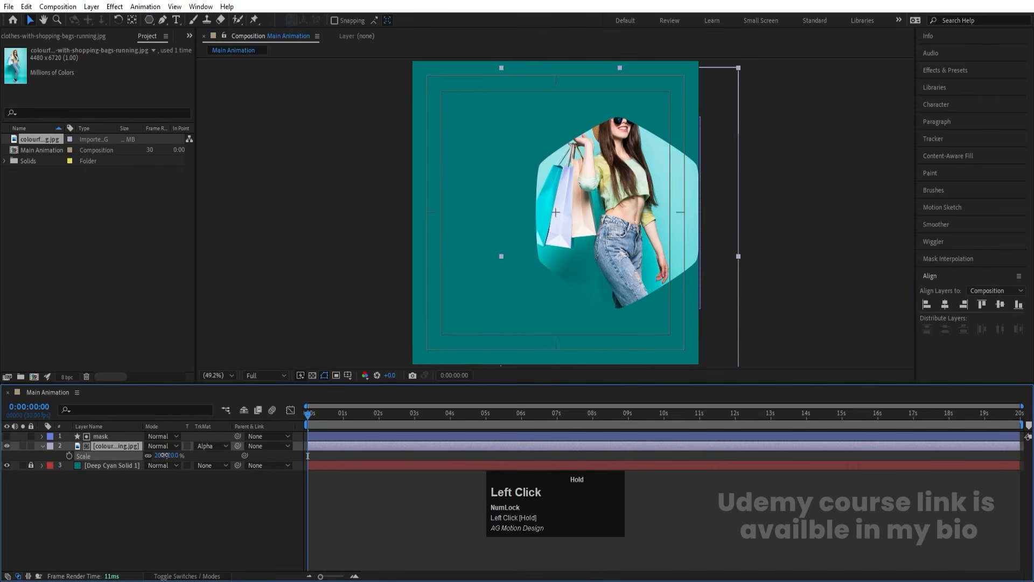
key(v)
drag(662, 179, 662, 219)
click(128, 467)
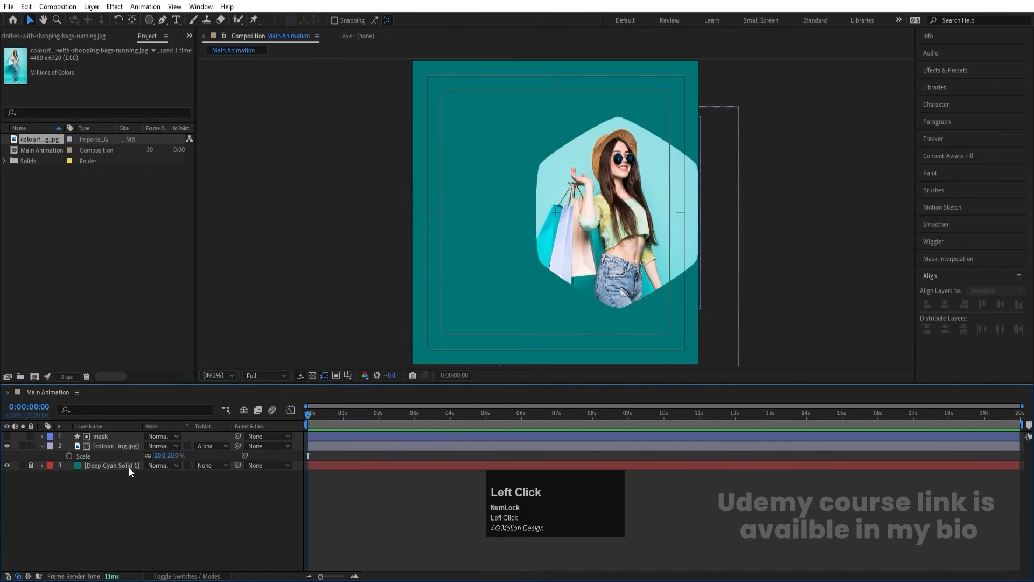
- Duplicate the mask layer and make the copy visible
click(108, 437)
key(ctrl+d)
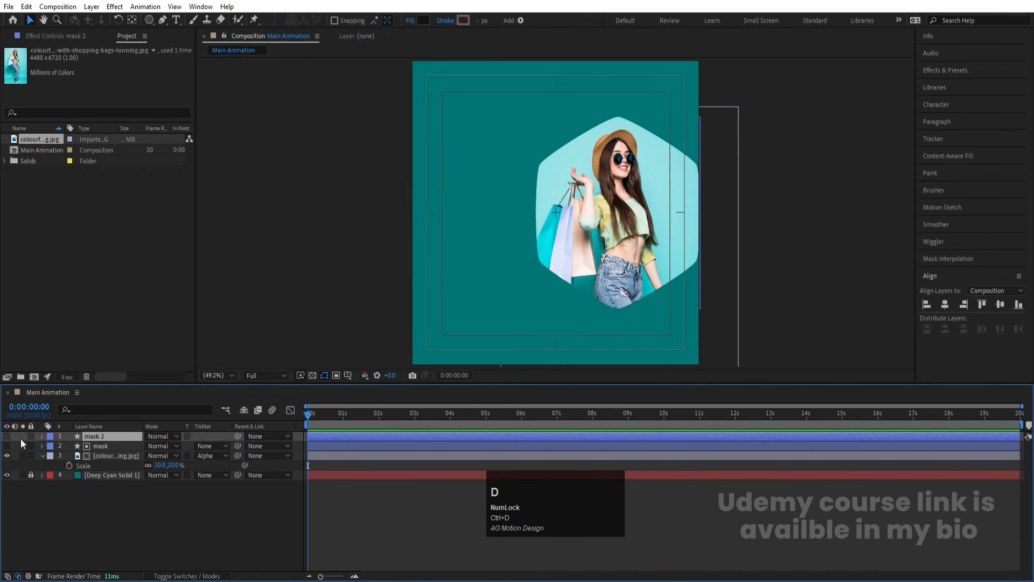
click(7, 436)
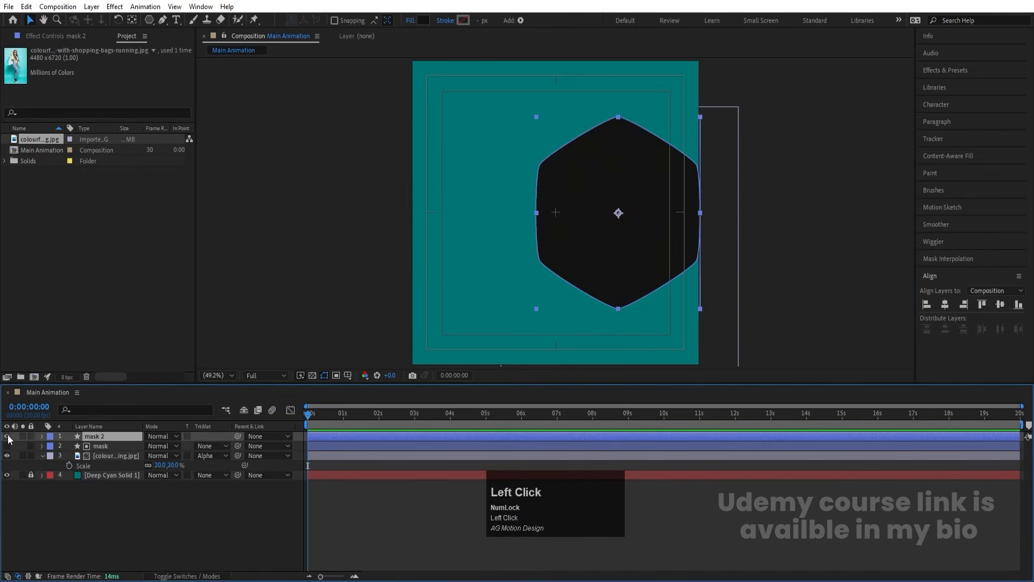
- Fill the duplicated hexagon with white and place its layer directly beneath the photo layer
click(423, 20)
drag(291, 220, 96, 122)
key(Return)
drag(100, 436, 102, 471)
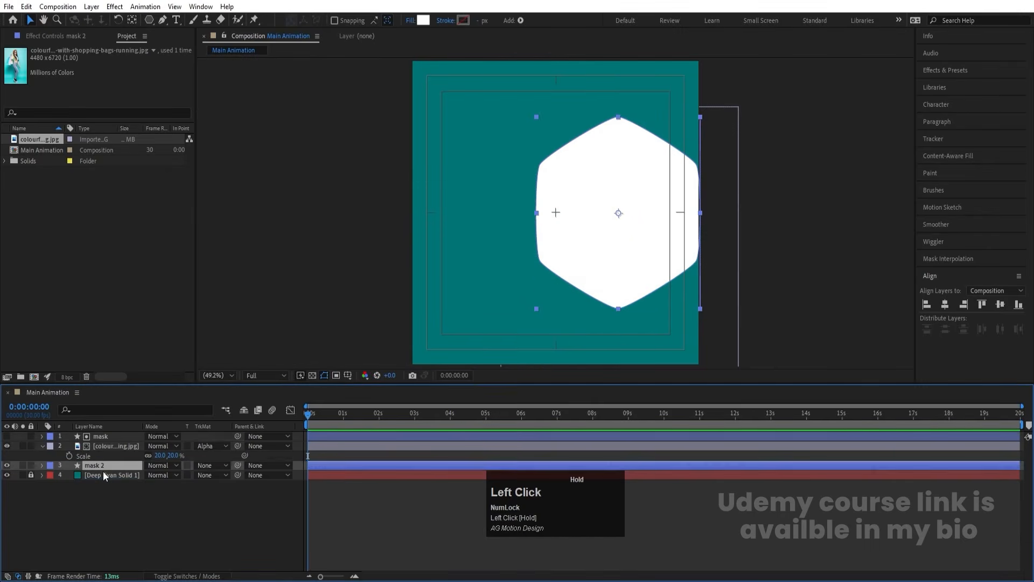
- Rotate the white hexagon slightly counterclockwise so its corners show around the masked photo
click(119, 21)
drag(655, 155, 640, 151)
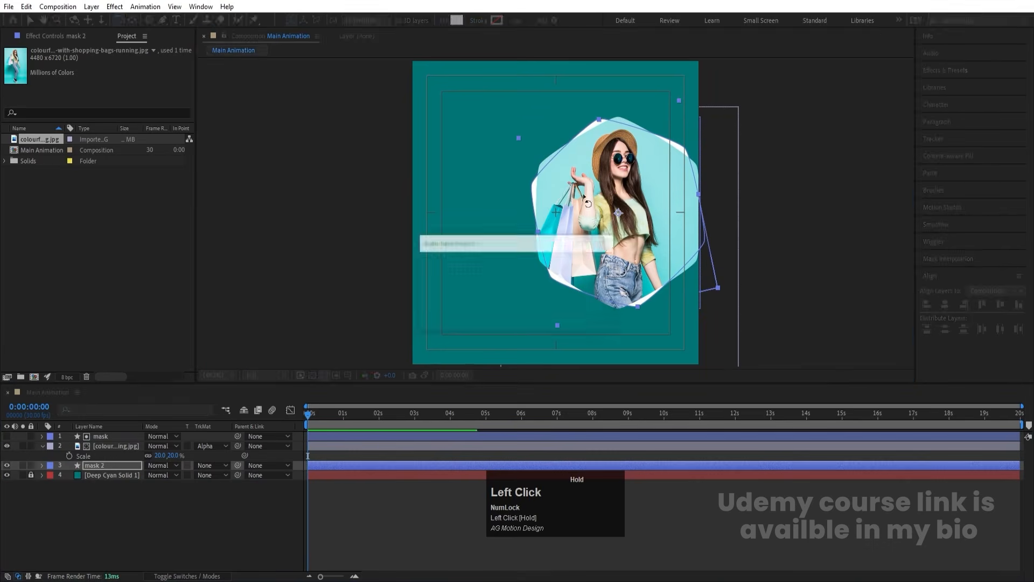
click(147, 532)
- Duplicate the white hexagon to the top of the layer stack and rotate the copy slightly clockwise
click(109, 466)
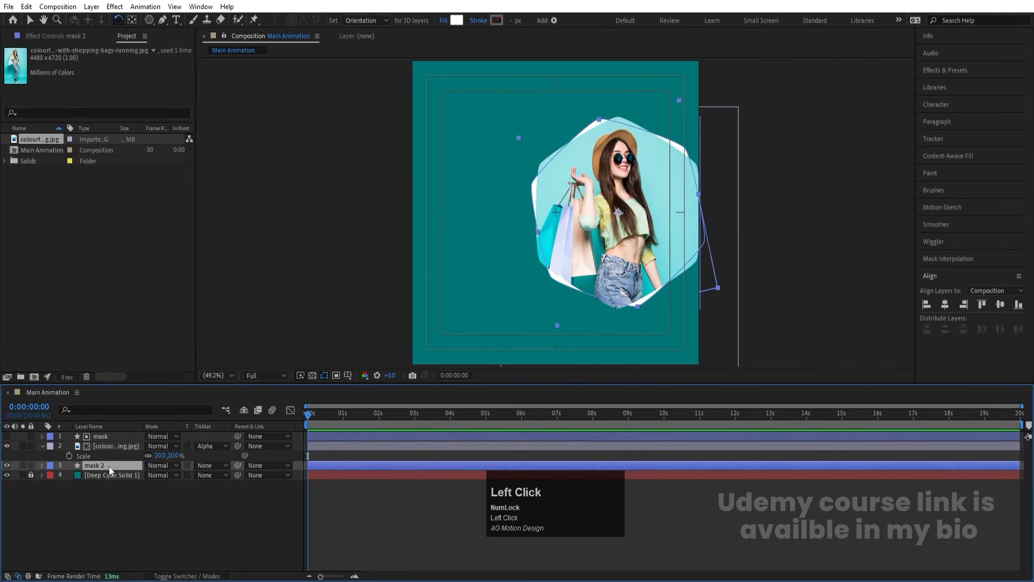
key(ctrl+d)
drag(109, 466, 107, 433)
drag(641, 148, 662, 160)
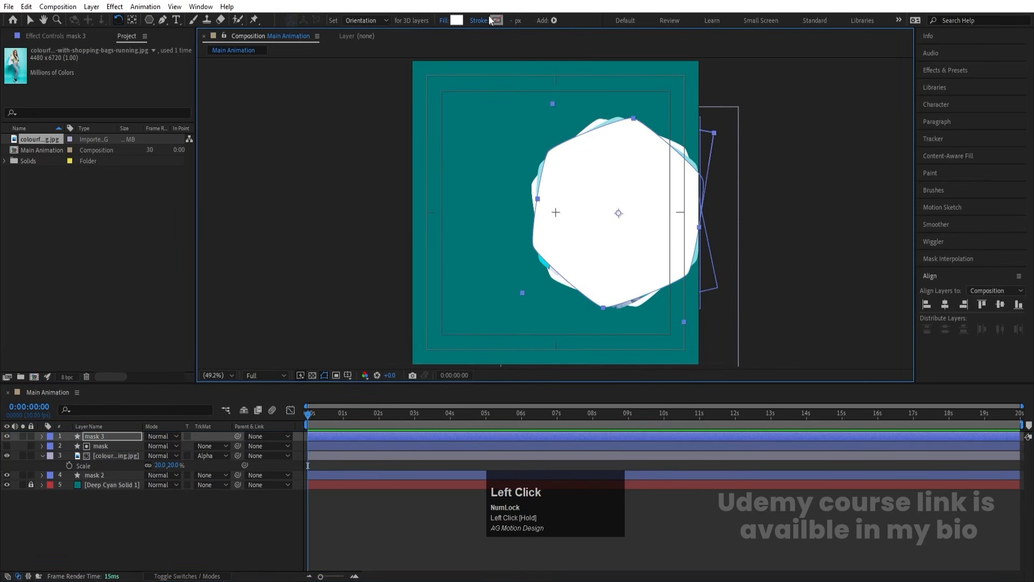
- Turn the top hexagon into an outline with no fill and a 3 px white stroke
click(442, 22)
click(462, 258)
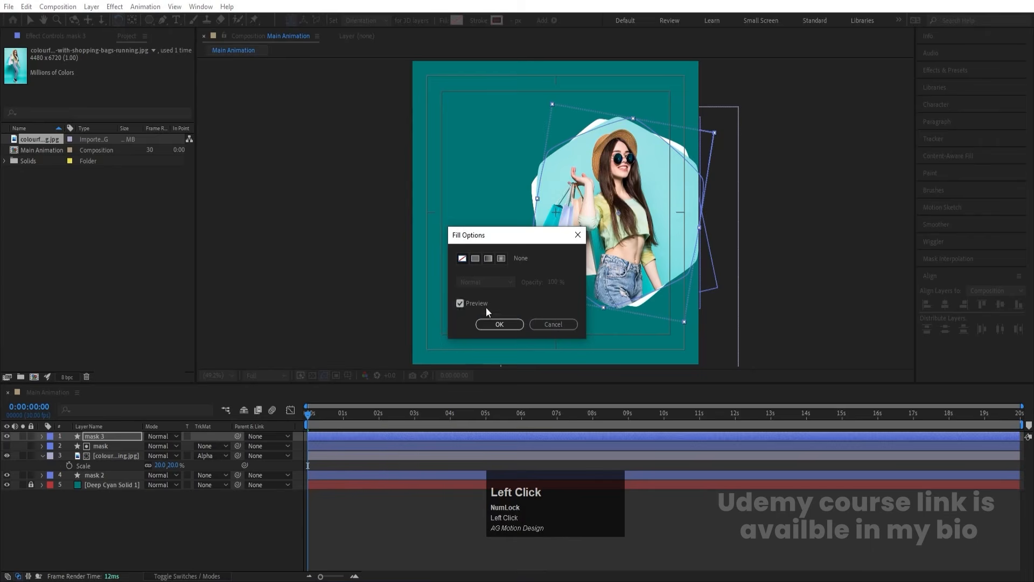
click(499, 324)
click(494, 21)
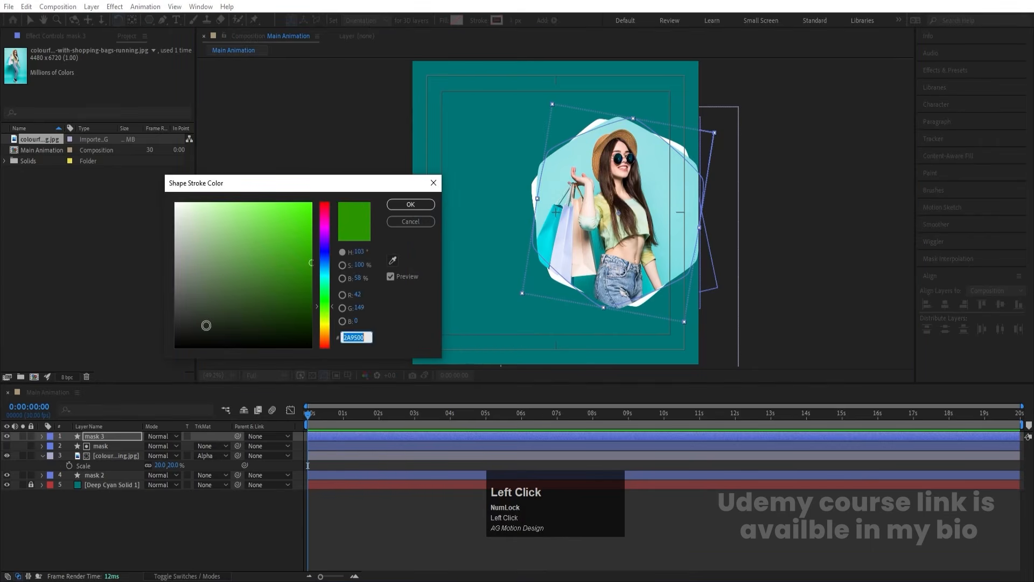
drag(203, 296, 102, 120)
key(Return)
click(512, 22)
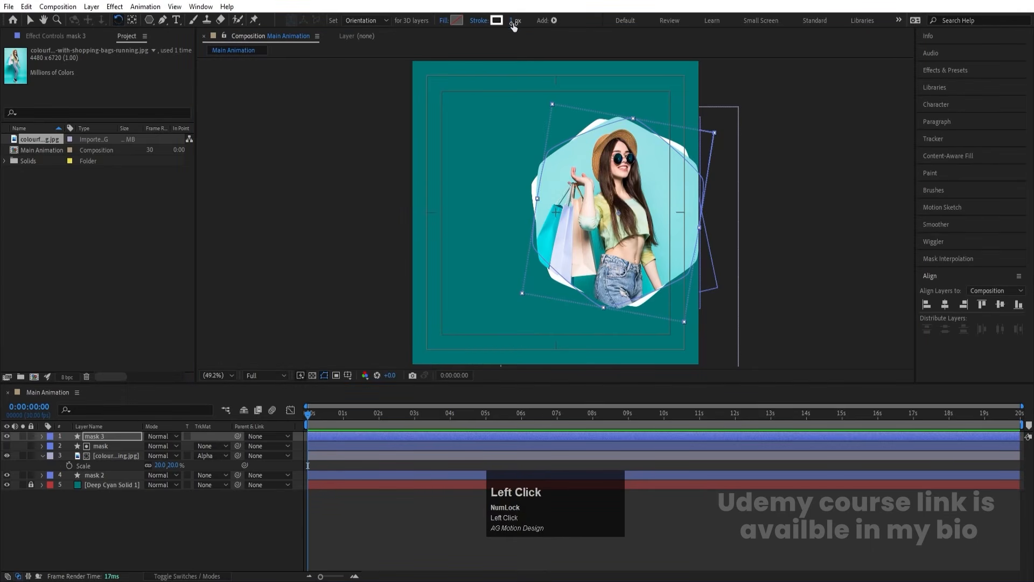
text(3)
key(Return)
click(182, 562)
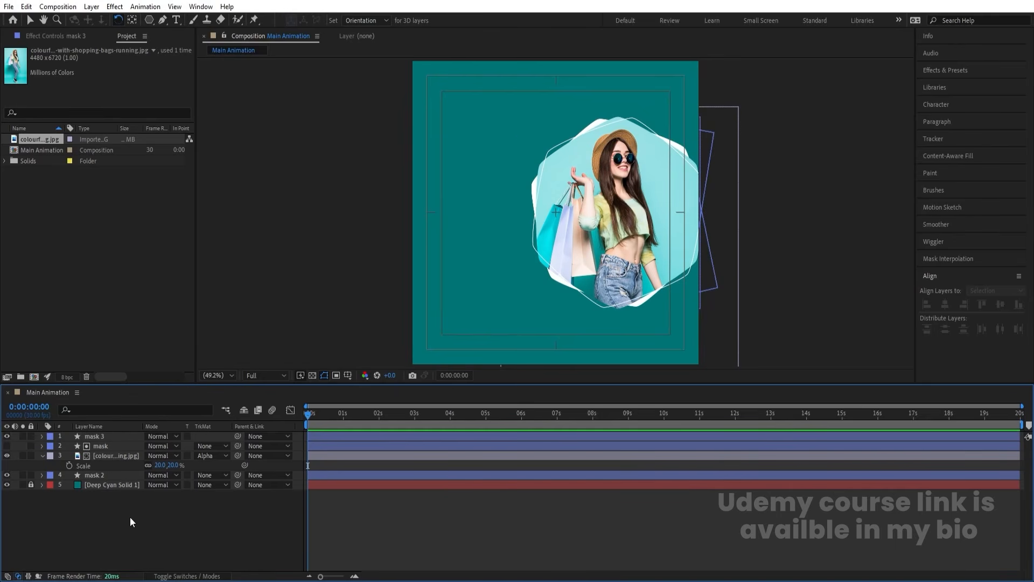
- Duplicate the mask 2 layer, stack the copy just below it, and move it to the canvas's lower-left corner
click(99, 474)
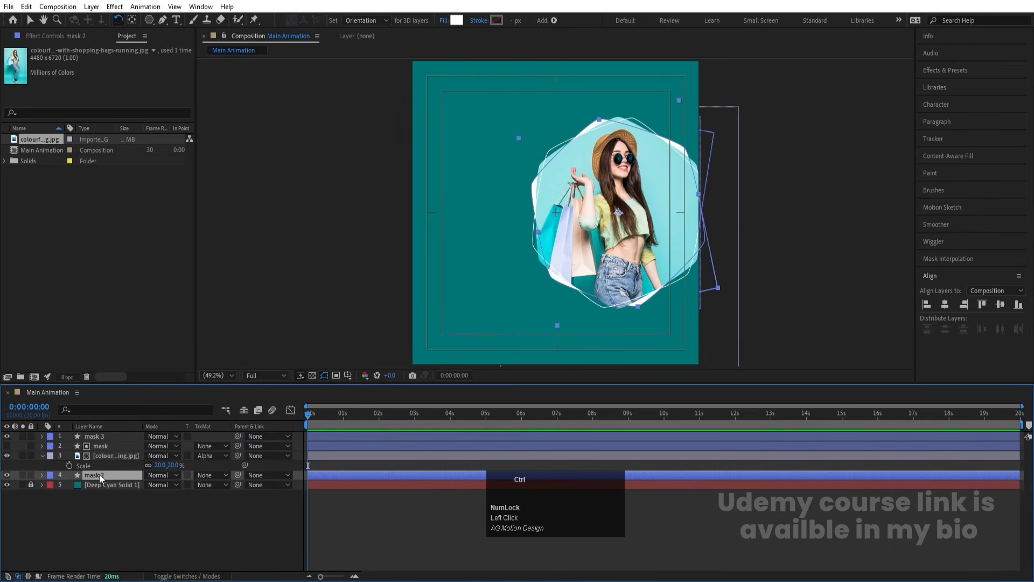
key(ctrl+d)
drag(99, 474, 112, 487)
key(v)
drag(664, 249, 481, 367)
- Scale the lower-left hexagon to 65% and tuck it slightly further into the canvas's bottom edge
key(s)
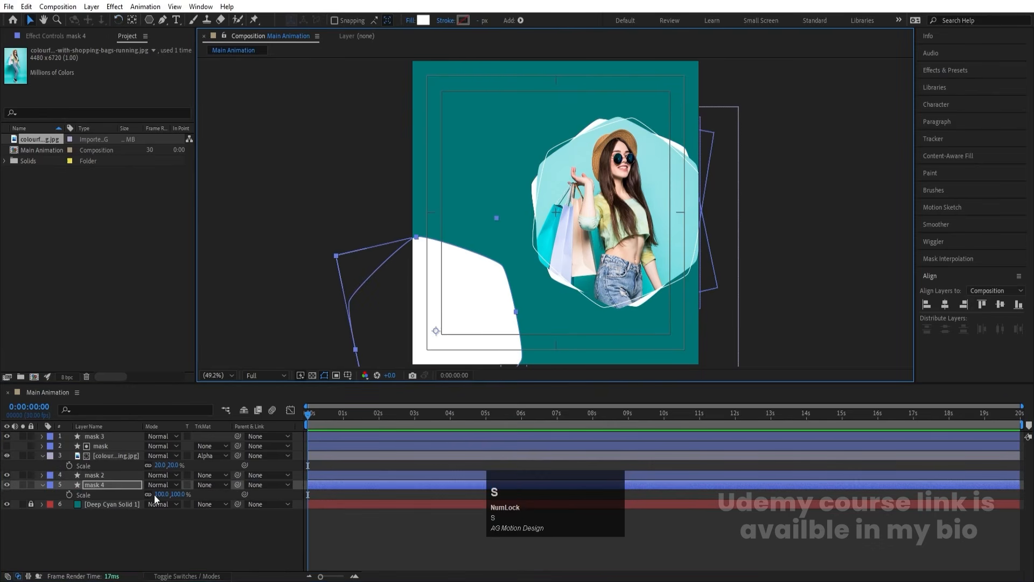
drag(158, 494, 142, 495)
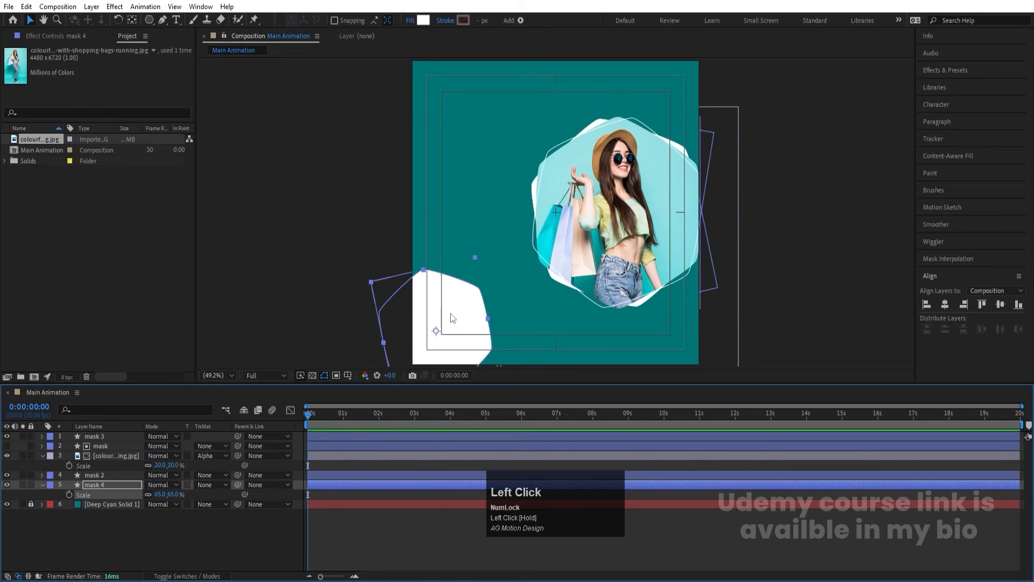
drag(451, 317, 466, 327)
- Set the lower-left hexagon's opacity to 10%
key(t)
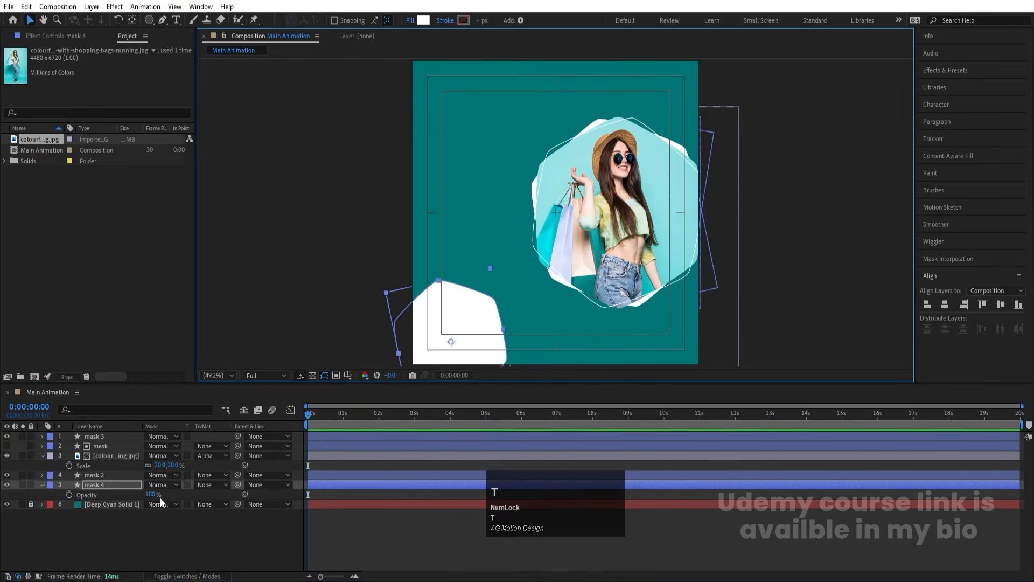
click(155, 494)
text(10)
key(Return)
click(174, 538)
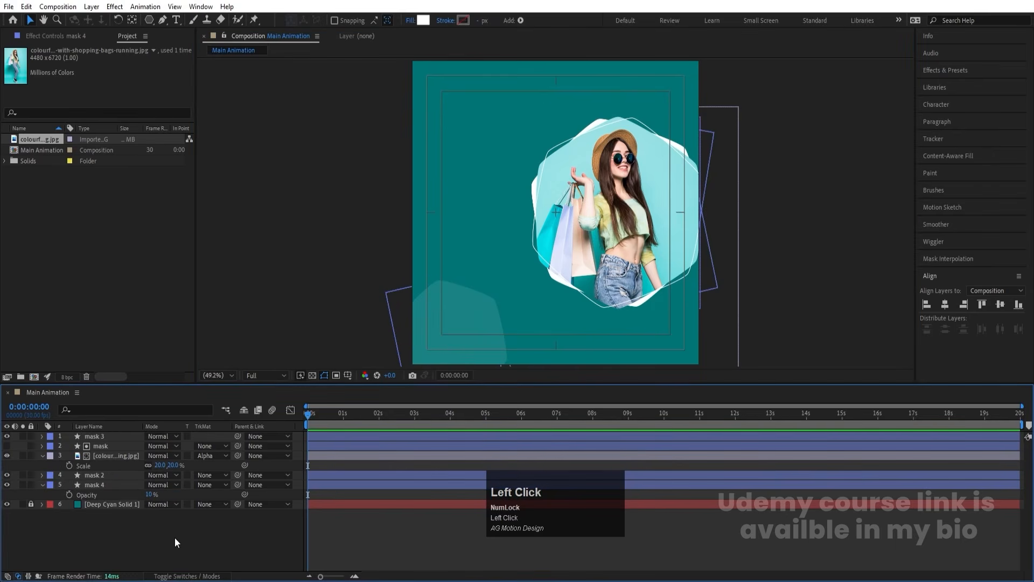
- Duplicate the translucent hexagon three times, placing the copies at the canvas's upper-left, upper-right and lower-right edges
click(92, 485)
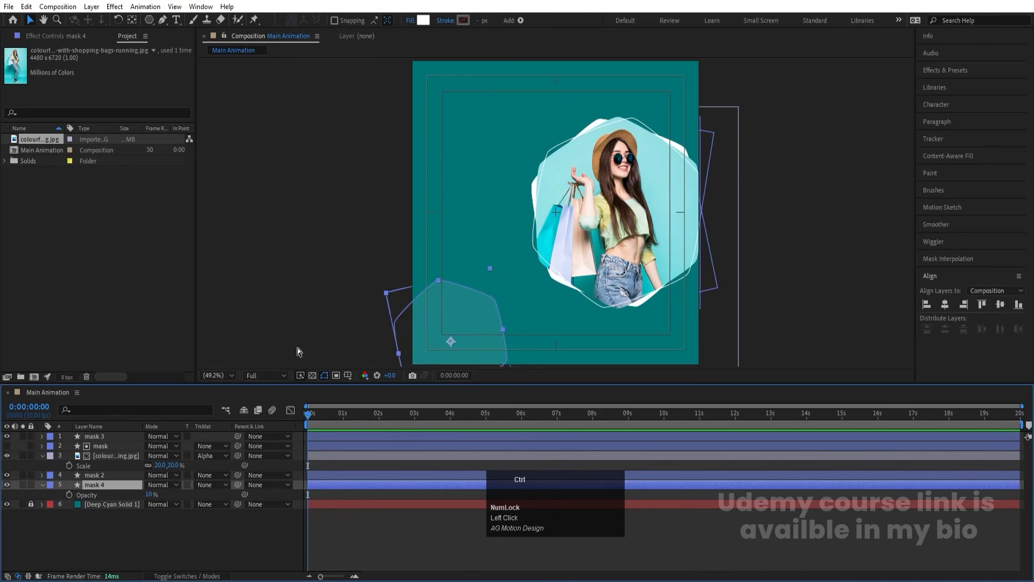
key(ctrl+d)
drag(471, 325, 505, 55)
key(ctrl+d)
drag(507, 98, 663, 82)
key(ctrl+d)
drag(650, 161, 622, 363)
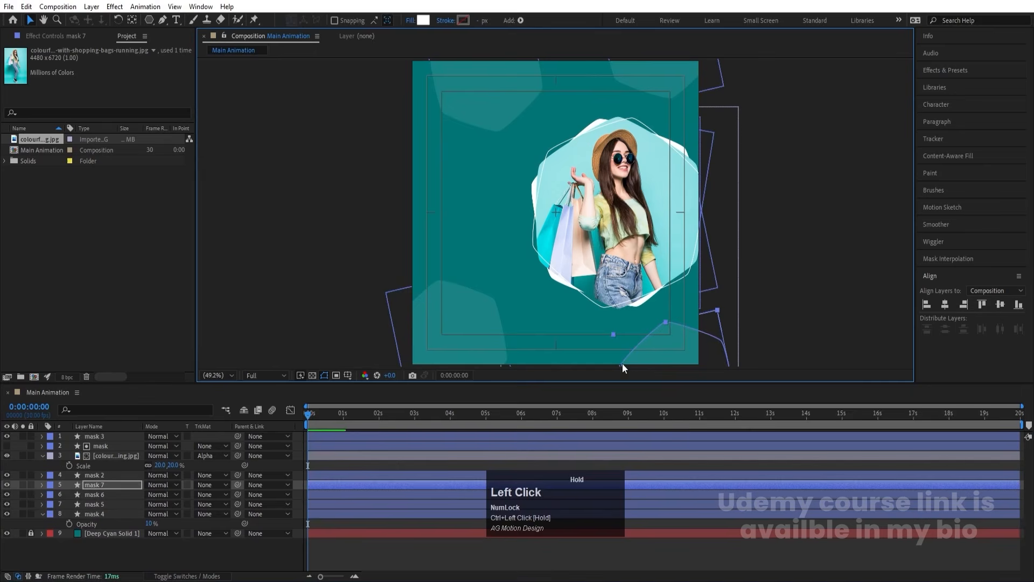
- Enlarge the lower-left translucent hexagon until its upper edge reaches about the canvas's mid-height, and collapse all open layer properties
click(449, 322)
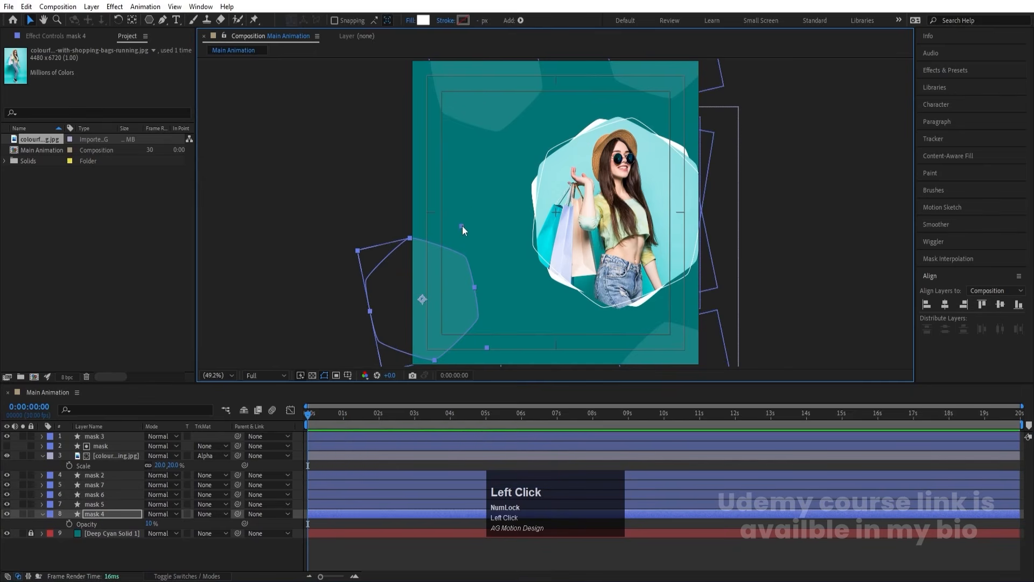
drag(462, 225, 482, 189)
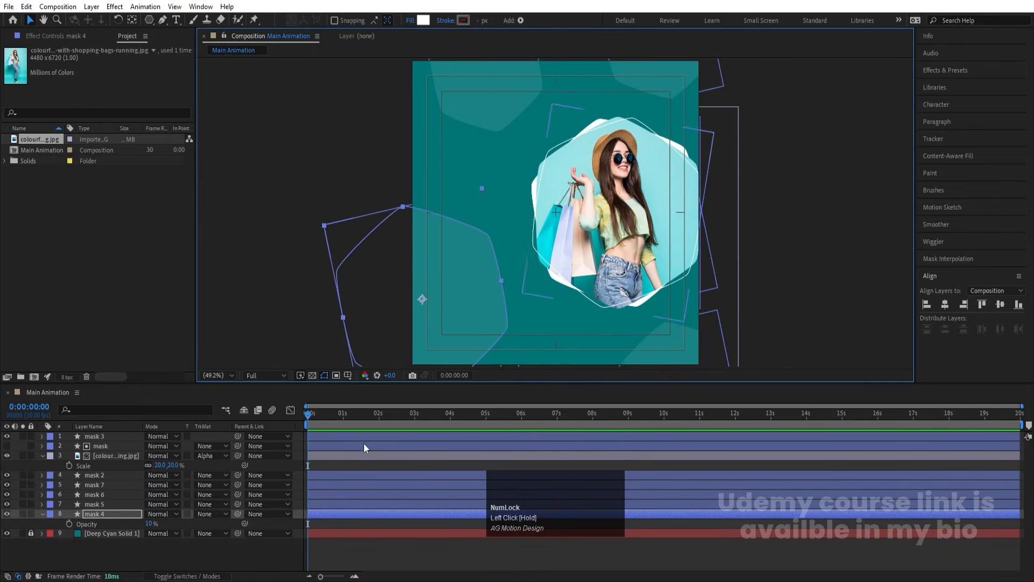
click(331, 466)
key(u)
key(u)
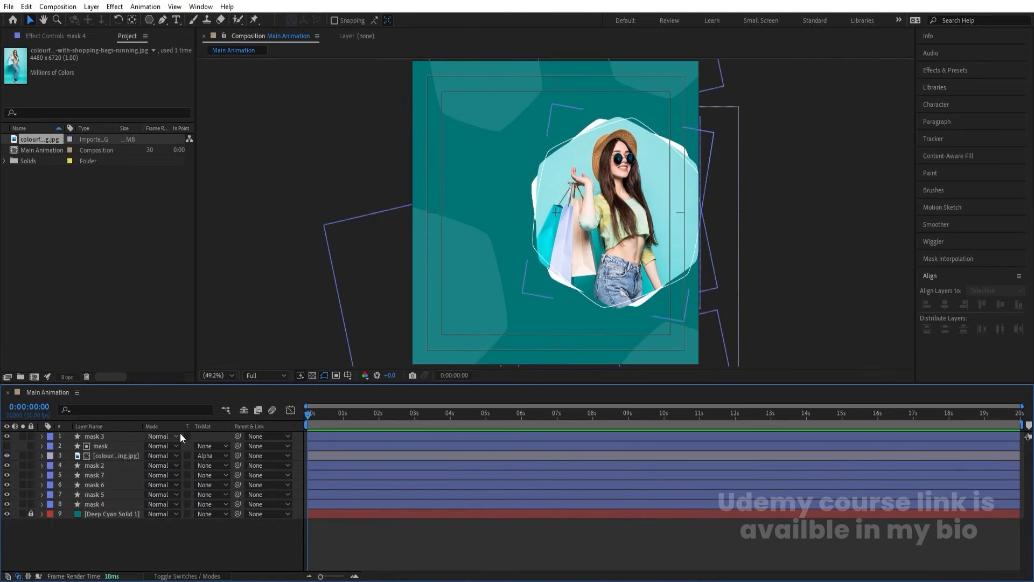
- Create a new 1080 by 1080 composition named bg with a black background color
key(Num_Lock)
key(ctrl+k)
text(bg)
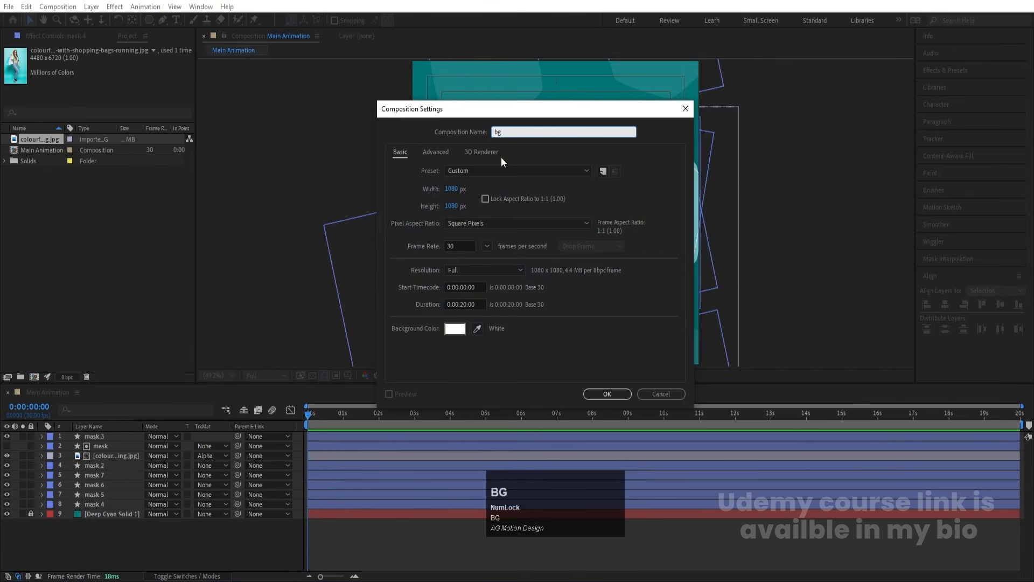
click(455, 328)
drag(194, 268, 152, 385)
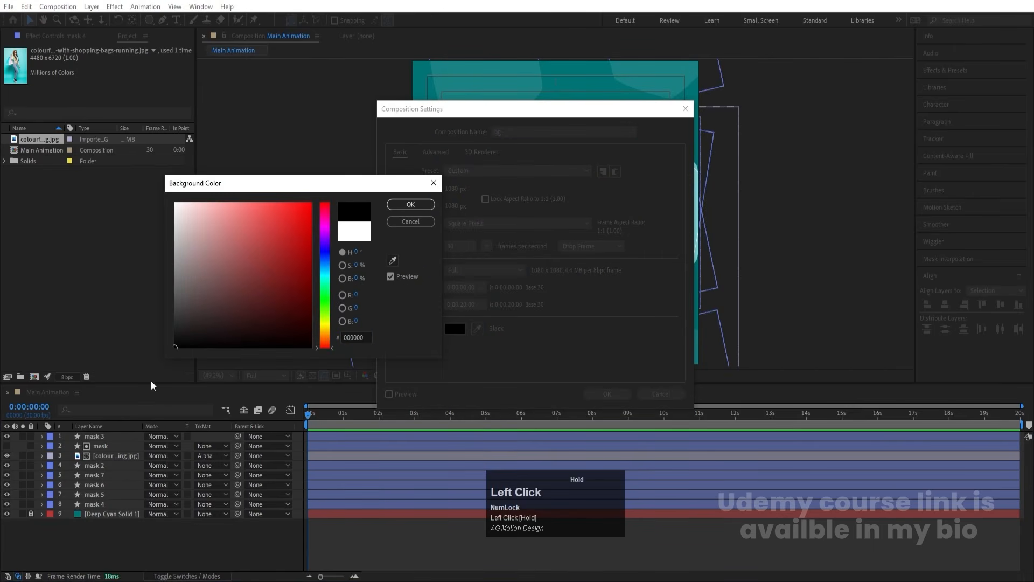
click(395, 205)
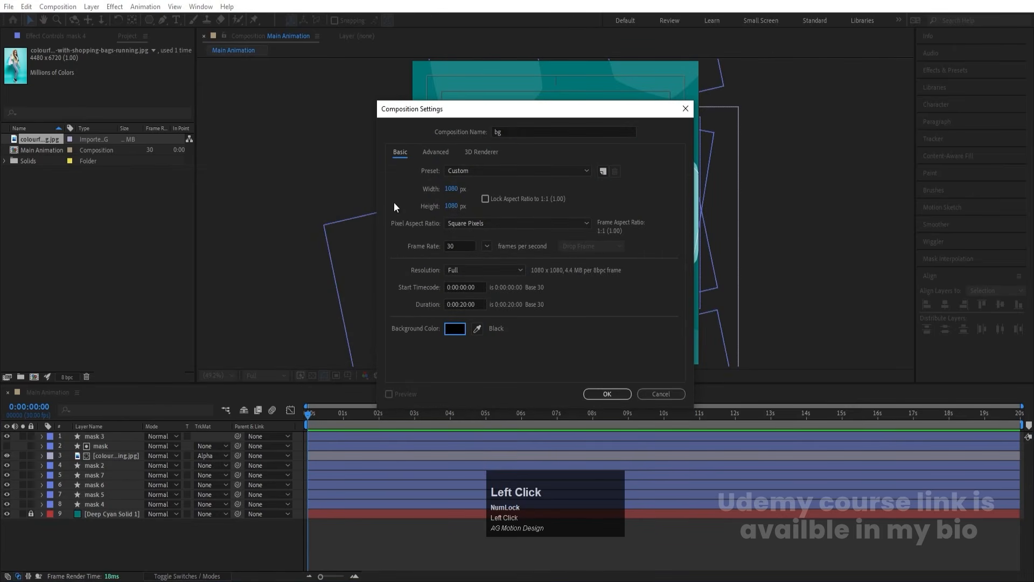
click(607, 393)
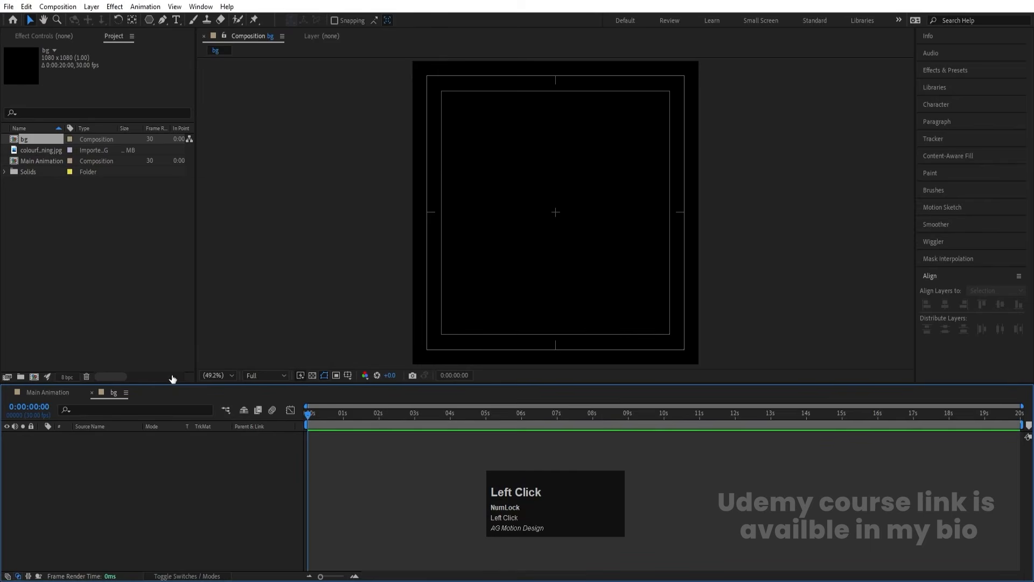
- Draw a white ellipse about 16 px across with no stroke near the canvas's upper-left edge
drag(150, 20, 176, 47)
click(342, 21)
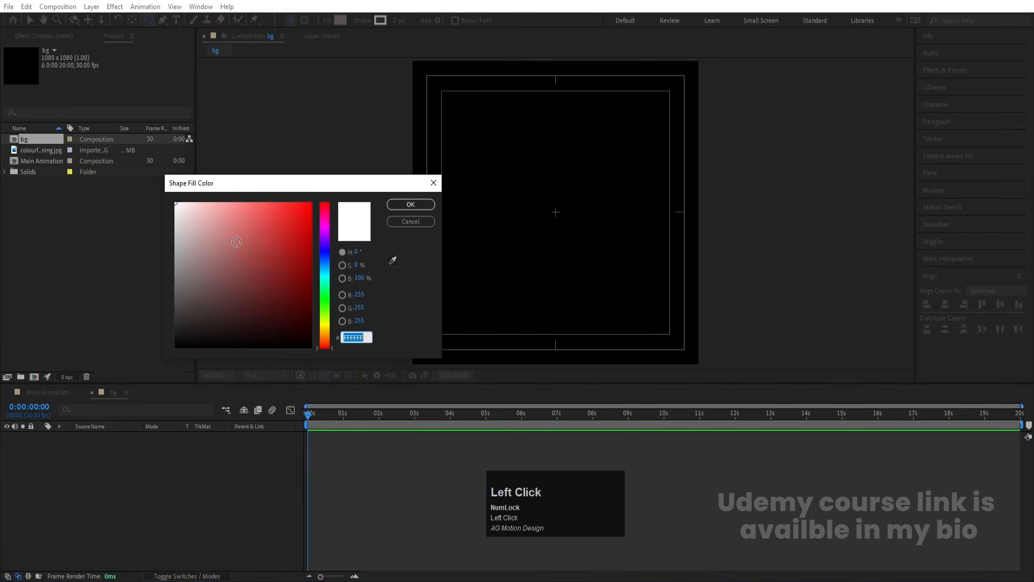
click(407, 206)
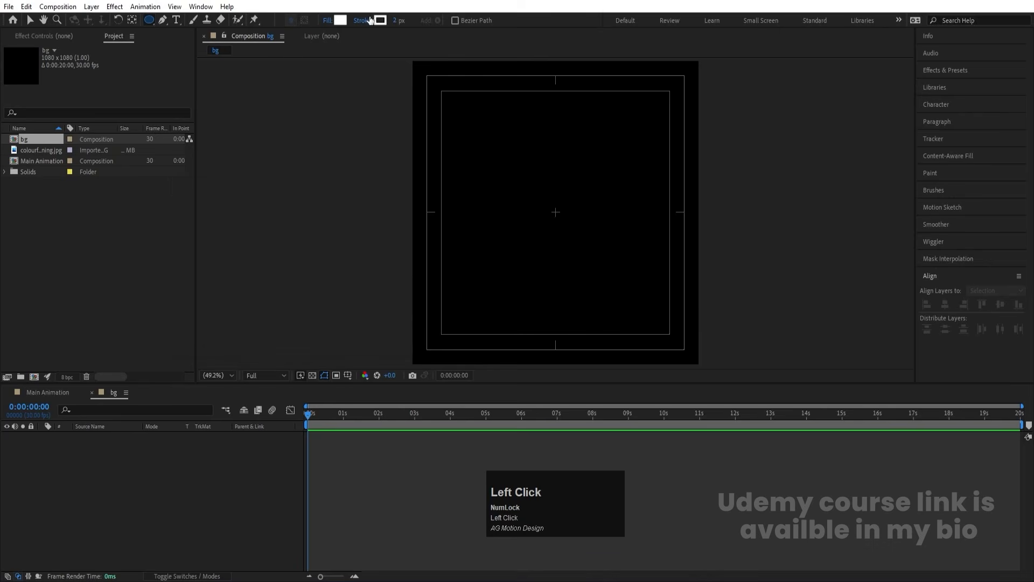
click(368, 21)
click(462, 258)
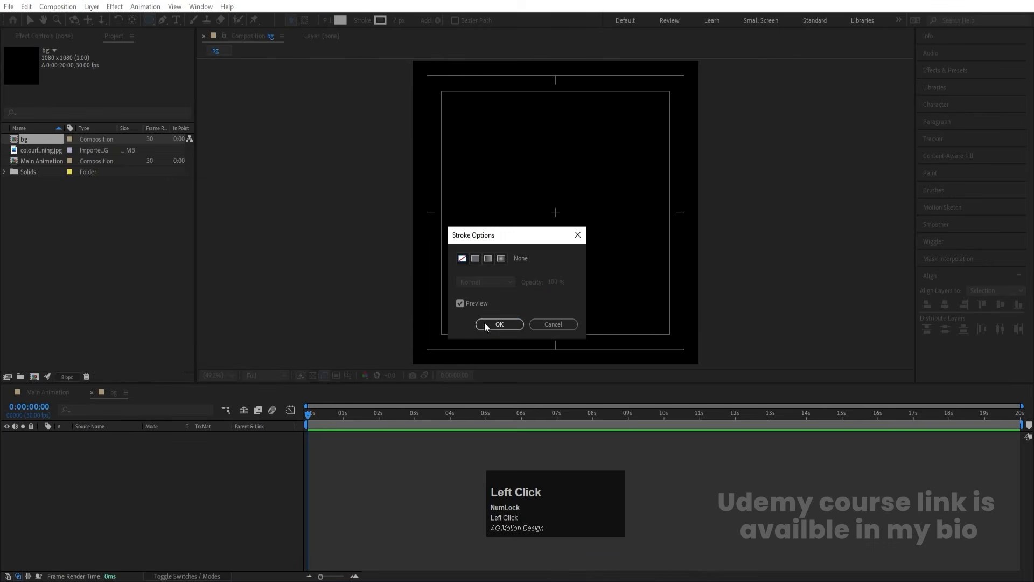
click(496, 324)
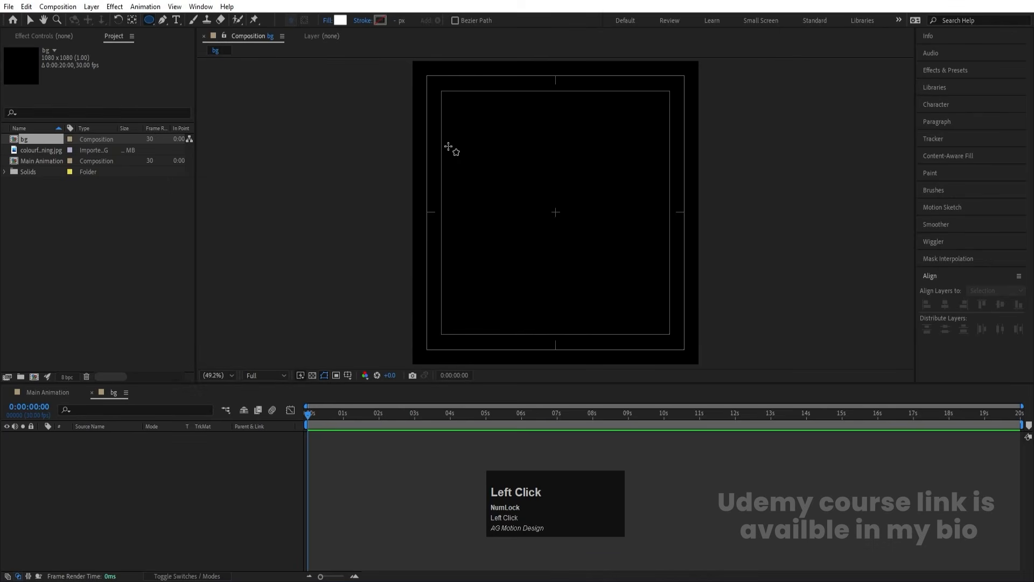
drag(441, 137, 443, 136)
click(151, 496)
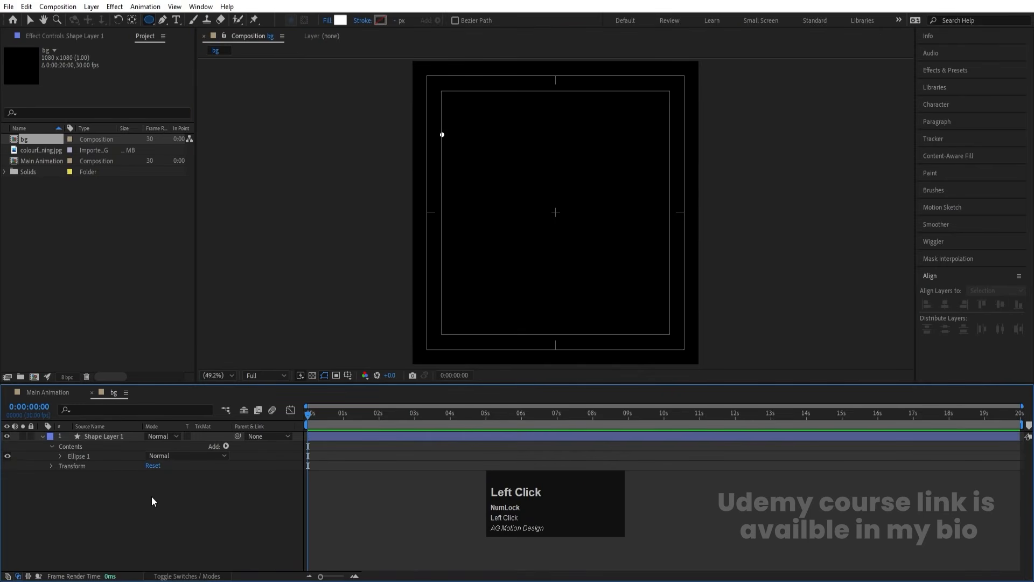
- Set the small ellipse's path size to 5 by 5 px
click(112, 438)
click(59, 456)
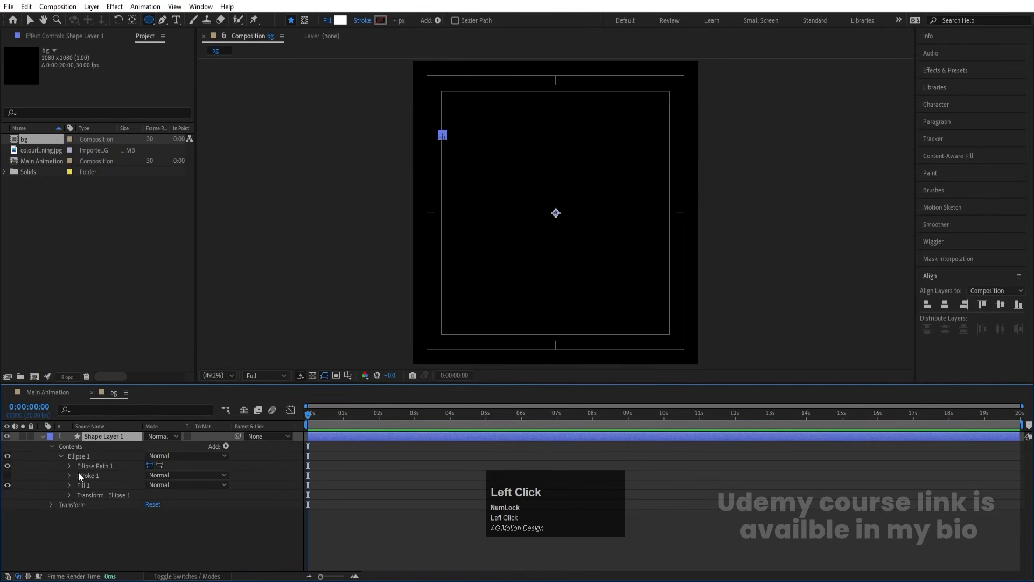
click(69, 458)
click(69, 466)
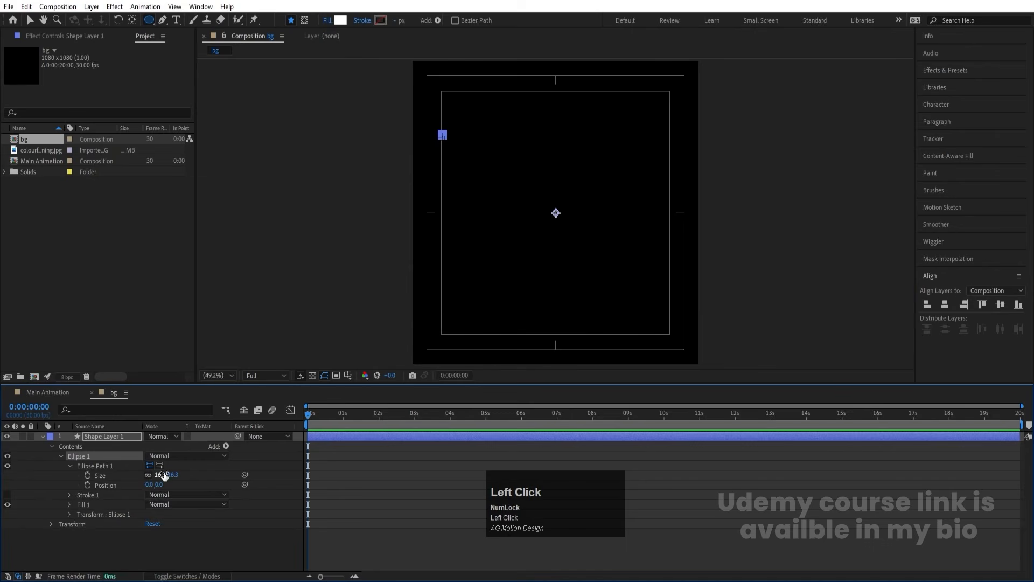
click(162, 475)
text(5)
key(Return)
click(396, 496)
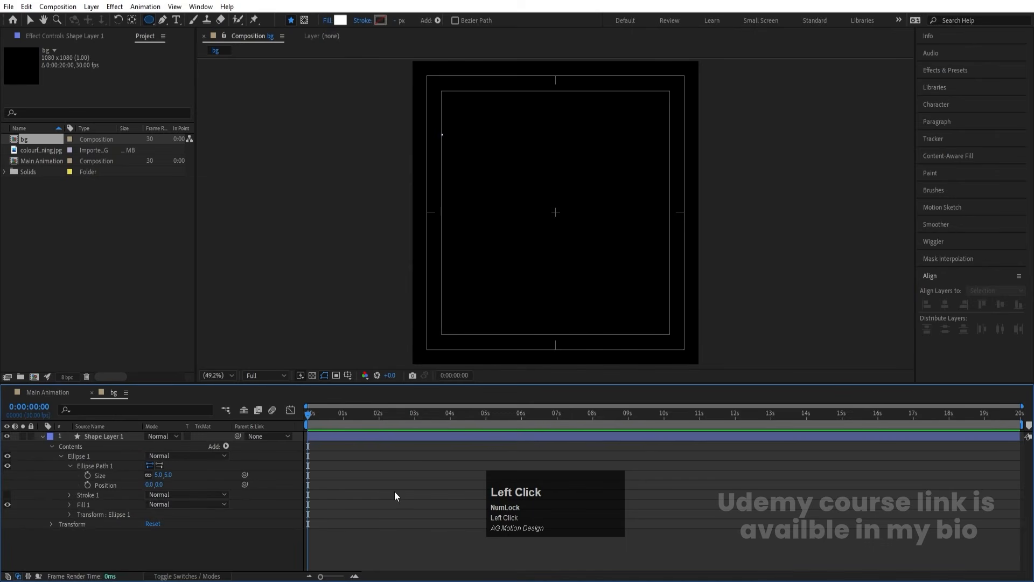
- Center the dot layer's anchor point on the small white dot
click(112, 437)
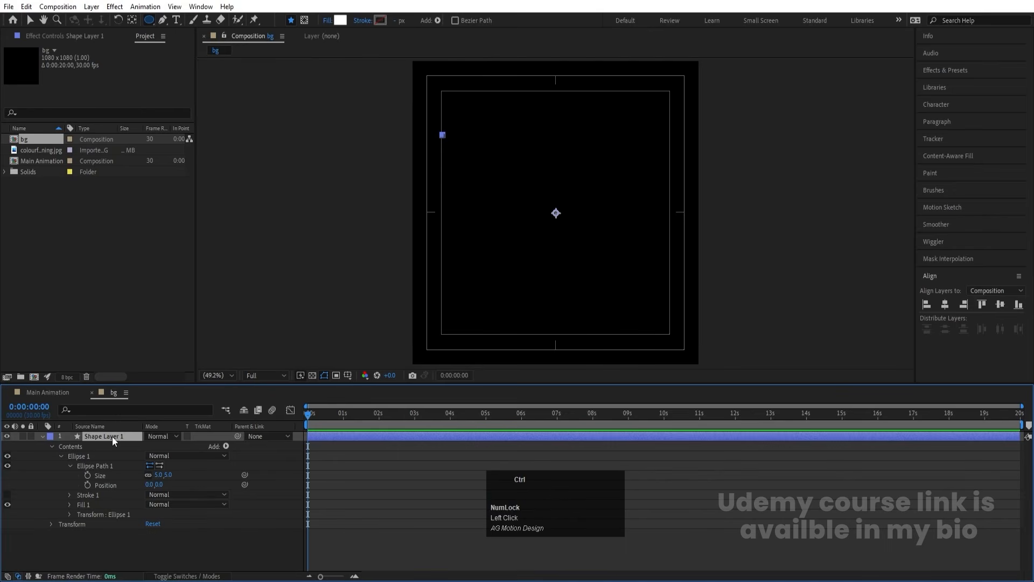
scroll(431, 111, up, 4)
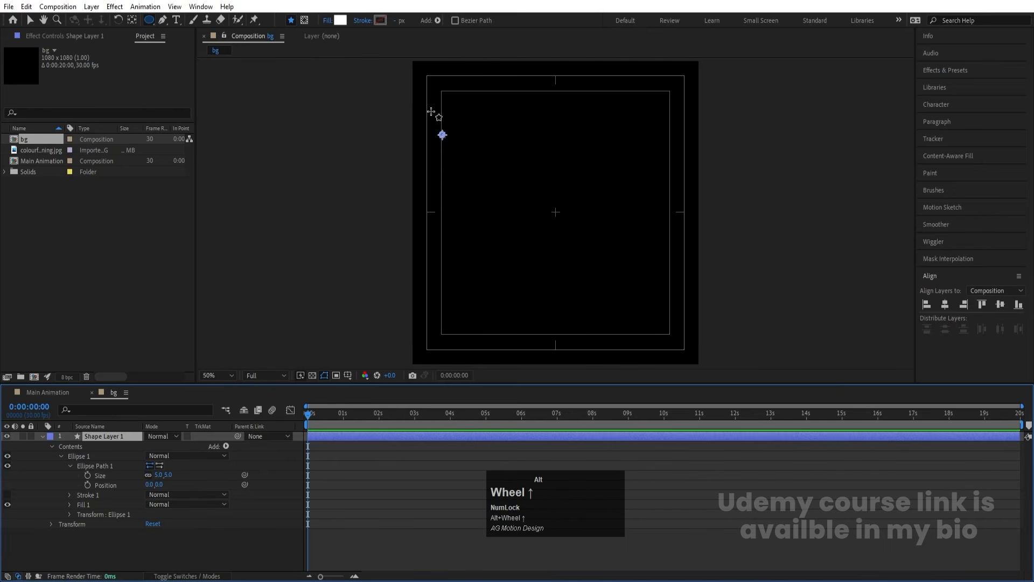
scroll(474, 162, up, 3)
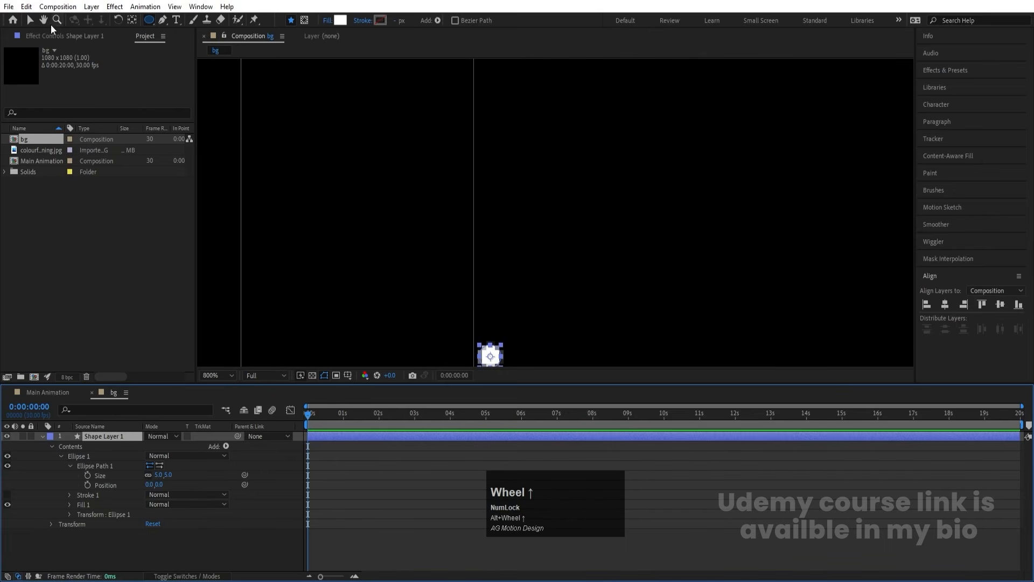
- Add a Repeater to the contents of Shape Layer 1 and reveal its settings
click(31, 19)
click(224, 446)
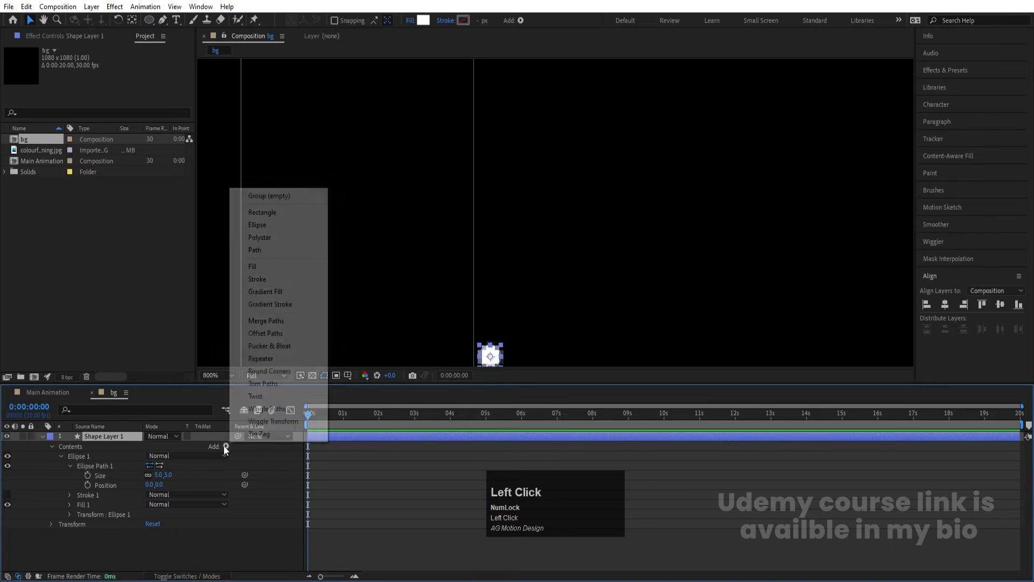
click(273, 359)
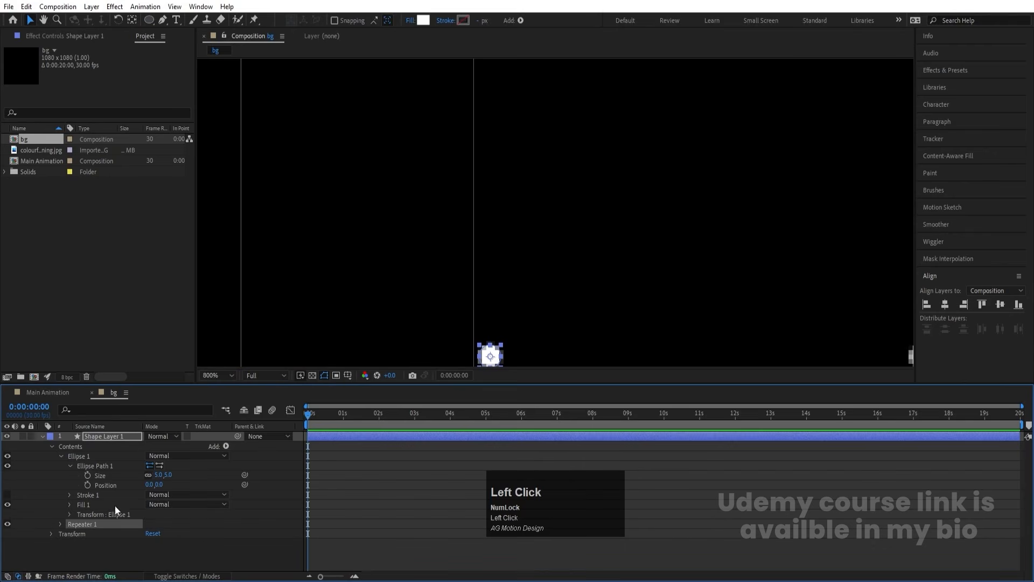
click(60, 524)
scroll(91, 528, down, 1)
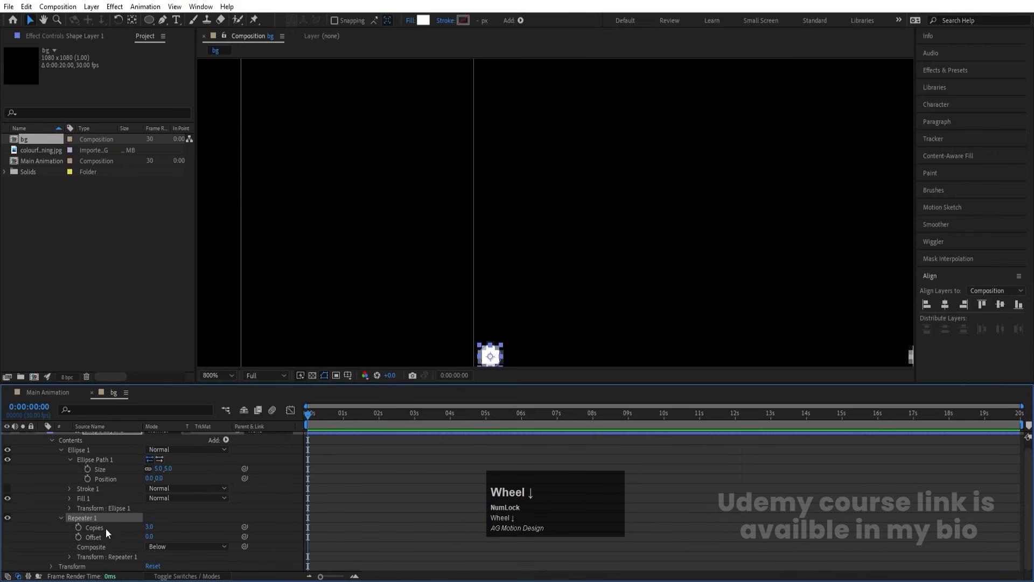
- Set the position in Repeater 1's transform to 15.0, 0.0 so the dots sit closer together
click(211, 373)
click(225, 176)
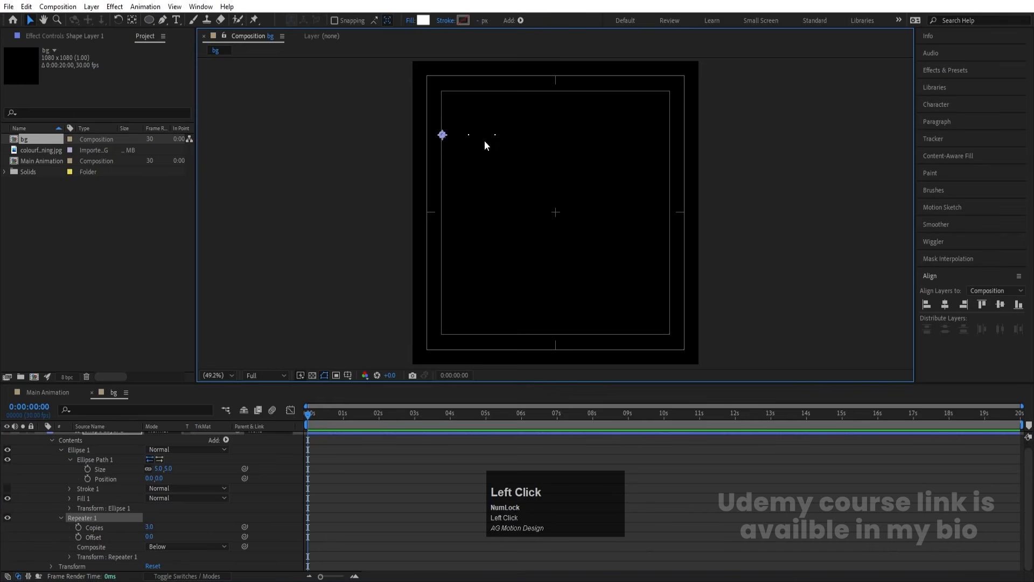
scroll(485, 139, up, 1)
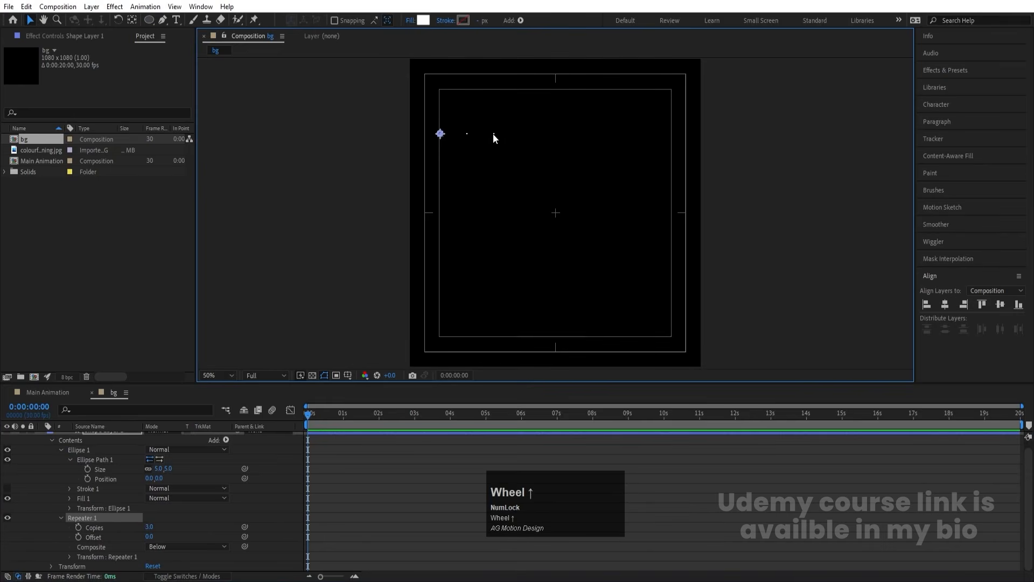
click(69, 556)
drag(150, 526, 143, 525)
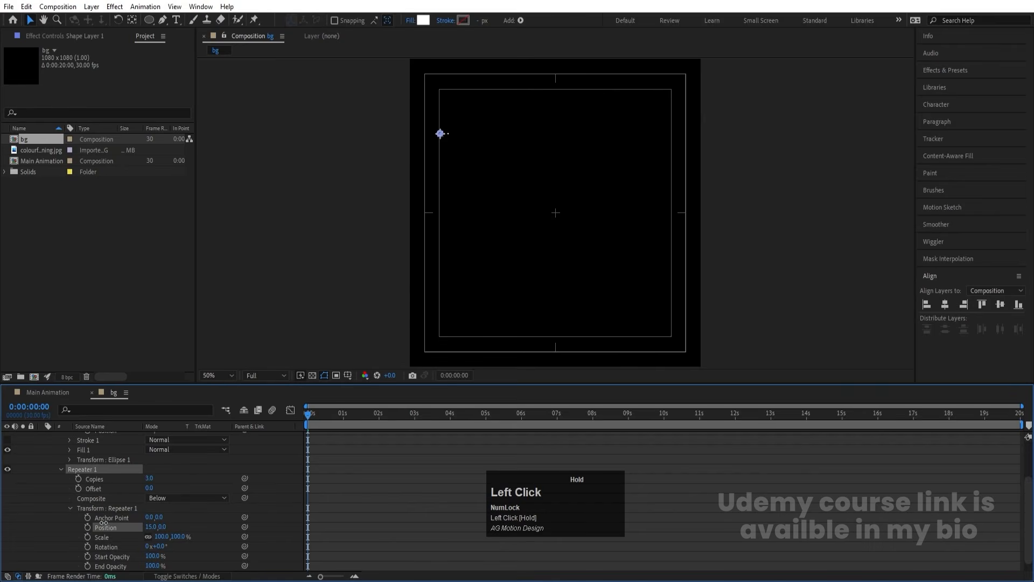
- Set Repeater 1's number of copies to 28 to form a long row of dots
click(153, 479)
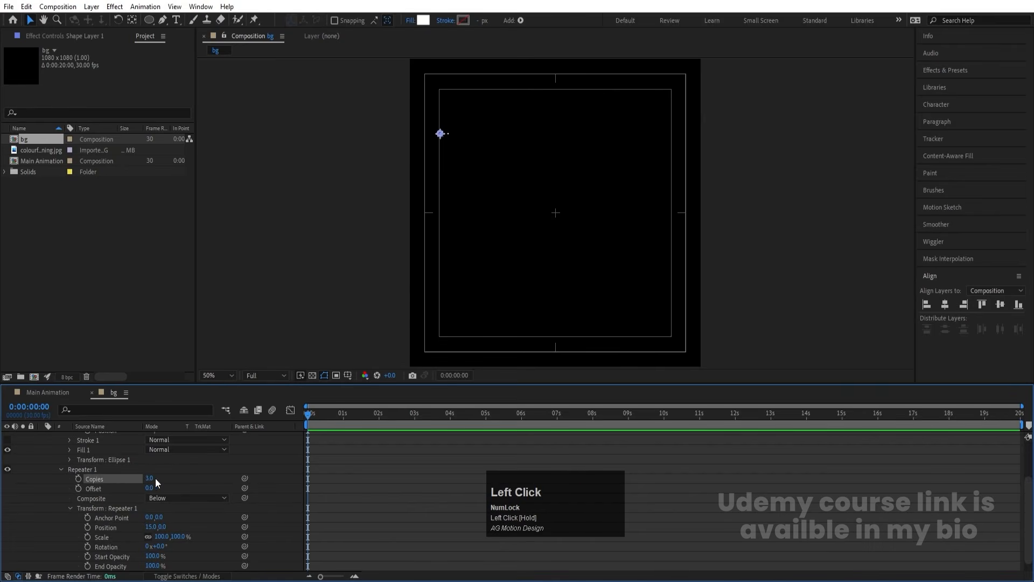
drag(156, 481, 165, 476)
scroll(81, 495, up, 3)
click(60, 523)
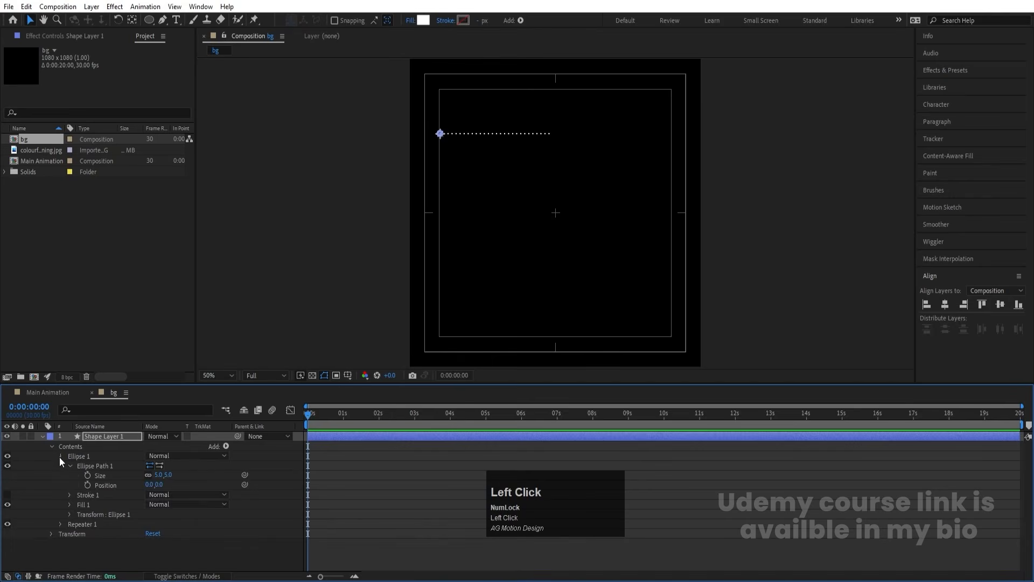
- Duplicate Repeater 1 within the contents of Shape Layer 1
click(60, 456)
click(89, 466)
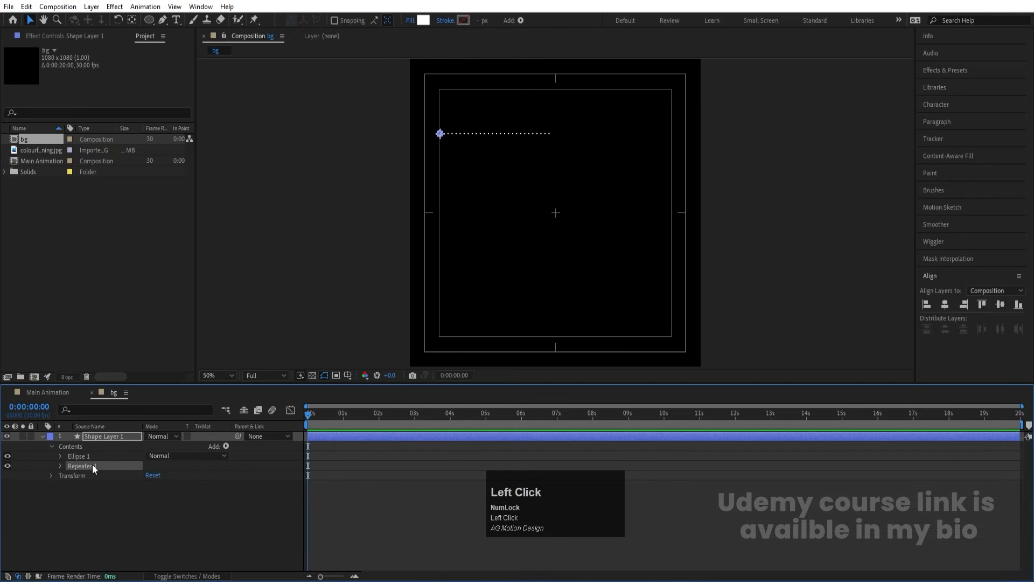
key(ctrl+d)
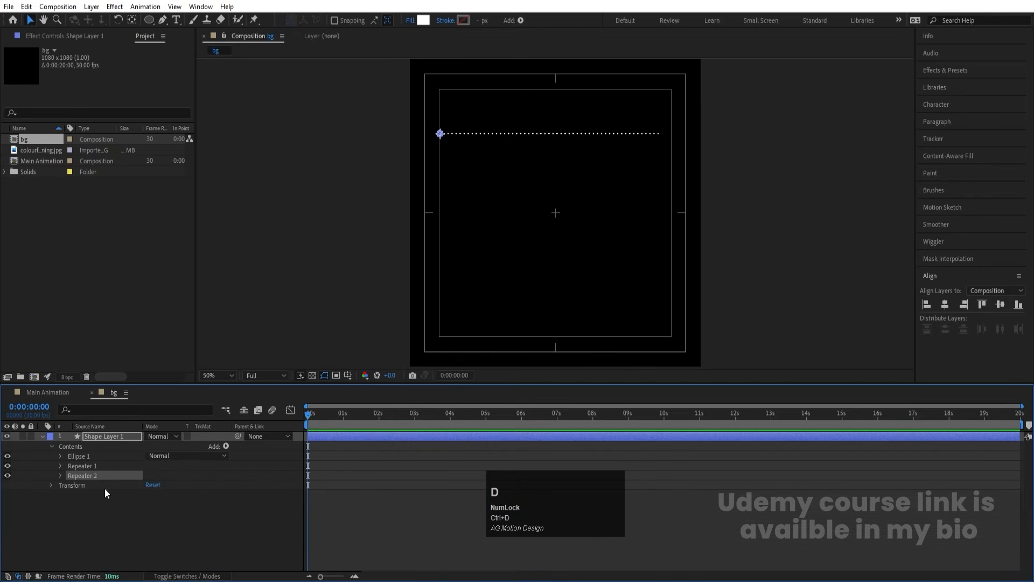
- Set the position in Repeater 2's transform to 0.0, 12.0 to stack the dot rows vertically
click(60, 475)
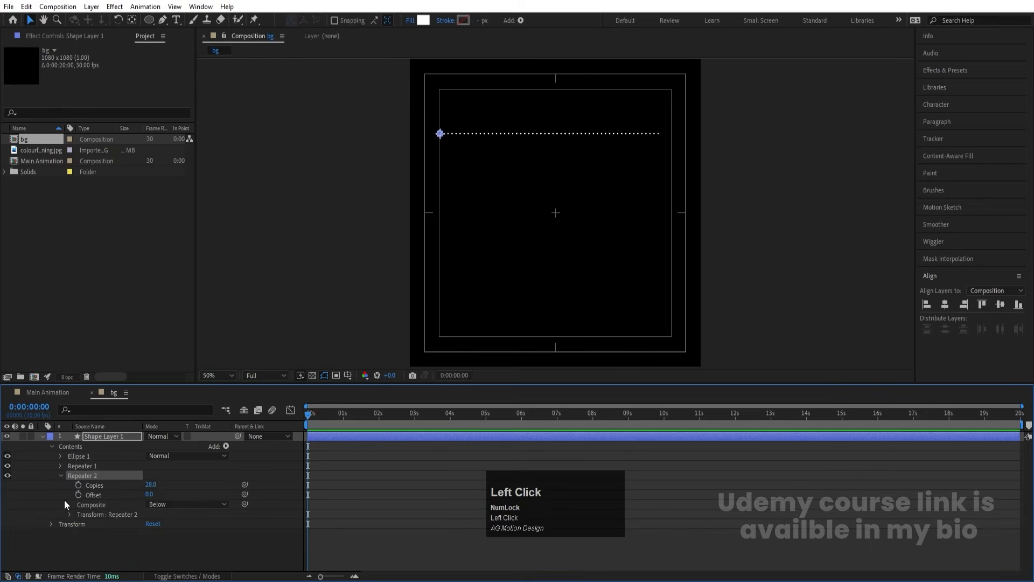
click(70, 514)
click(151, 527)
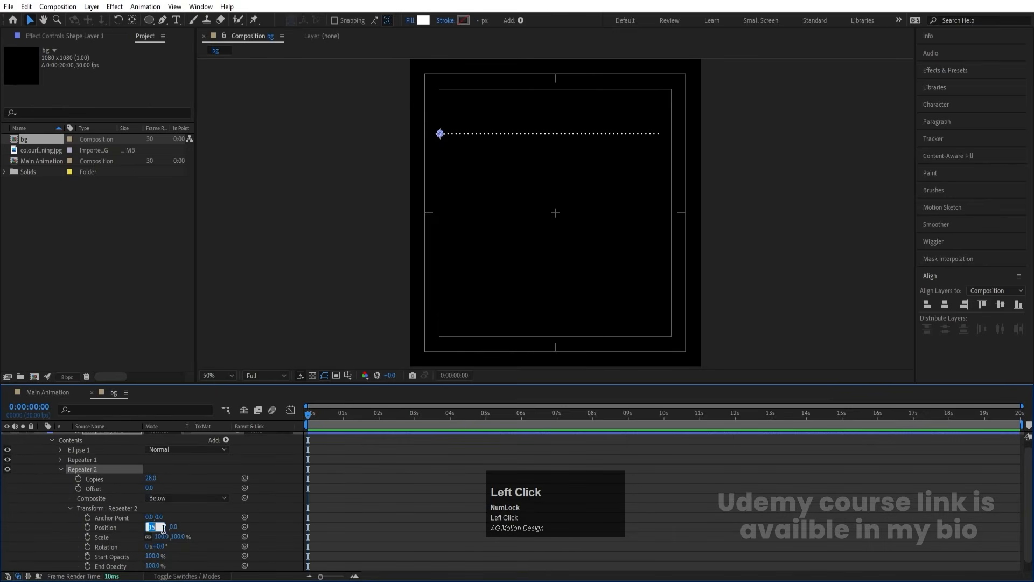
text(0)
key(Return)
drag(160, 530, 165, 529)
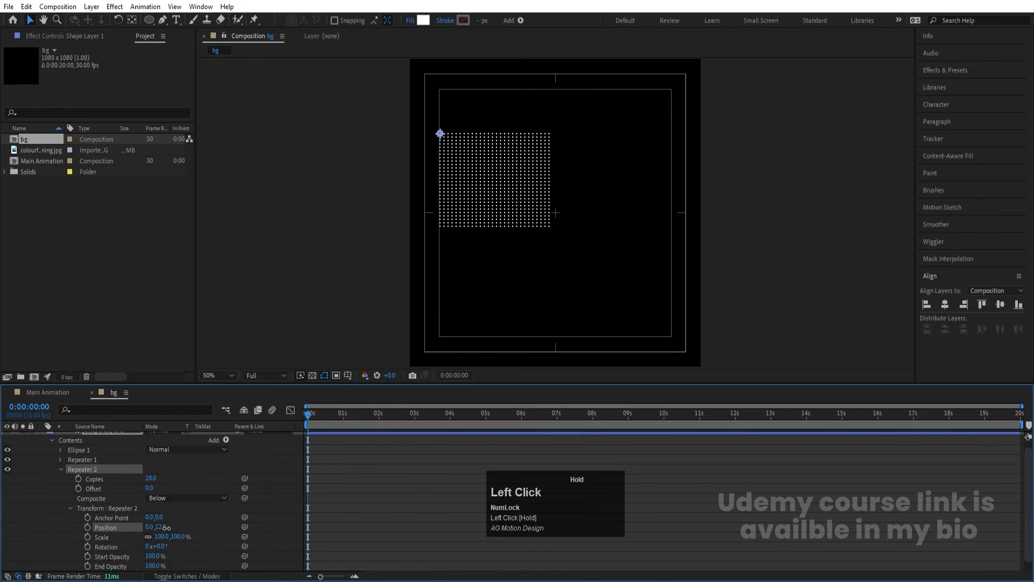
- Set Repeater 2's number of copies to 21 and collapse the properties of Shape Layer 1
drag(152, 478, 144, 478)
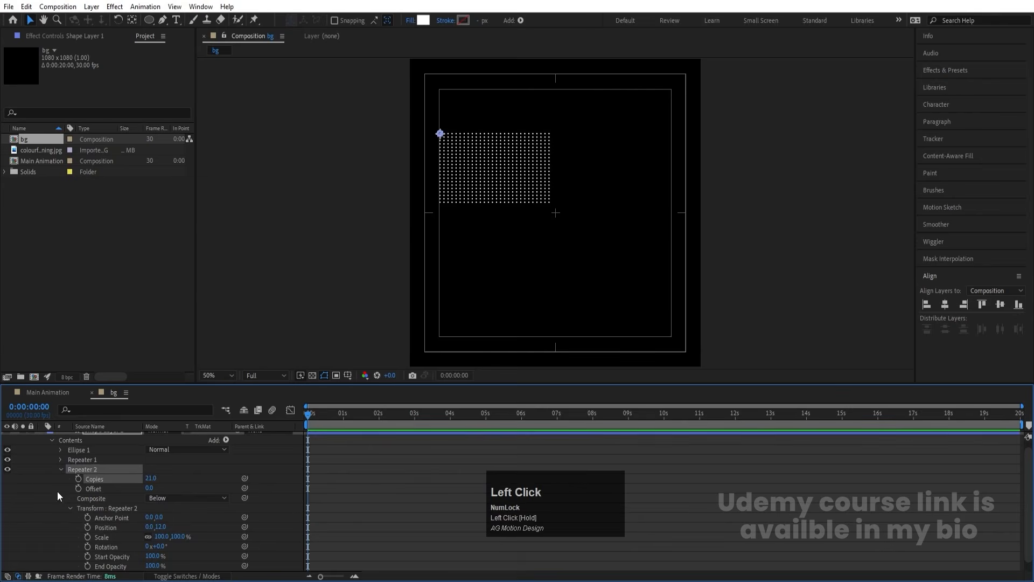
scroll(48, 463, up, 1)
click(42, 436)
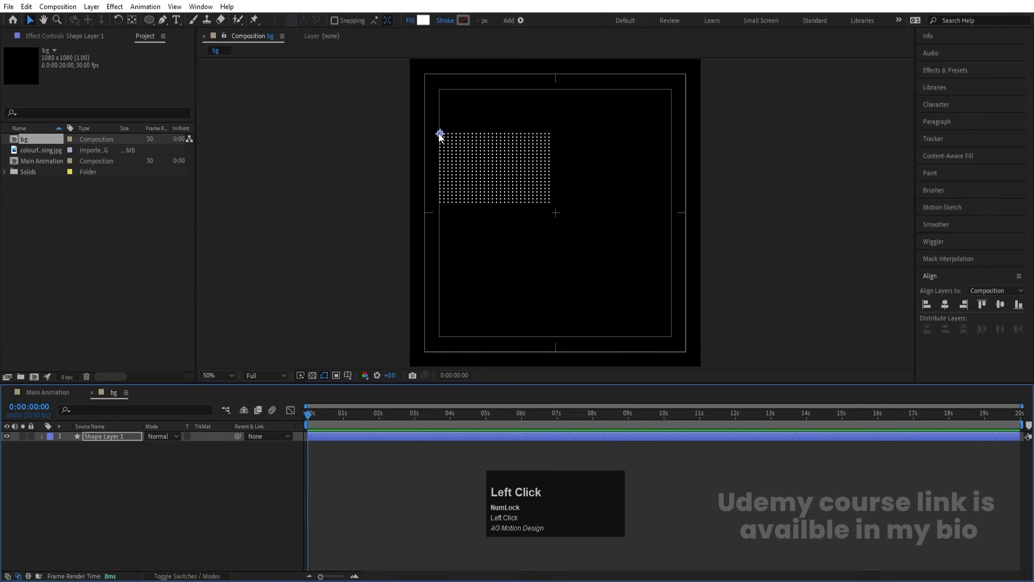
- Place the dot grid near the composition's upper-left corner and a duplicate of its layer near the lower-right corner
drag(440, 136, 587, 276)
key(ctrl+d)
- Try lowering the opacity of both shape layers to 0%, and undo the change
drag(114, 501, 74, 430)
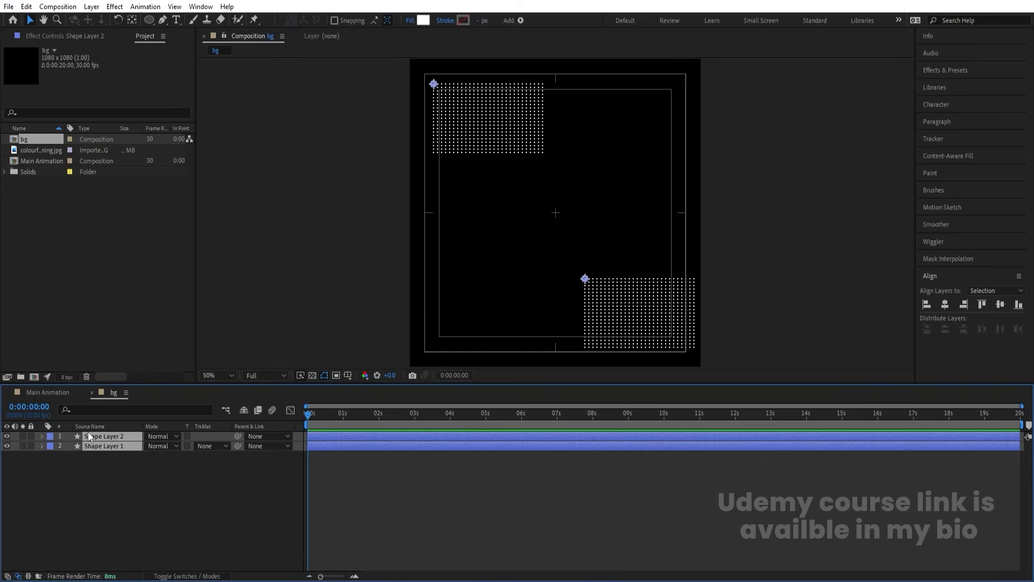
key(t)
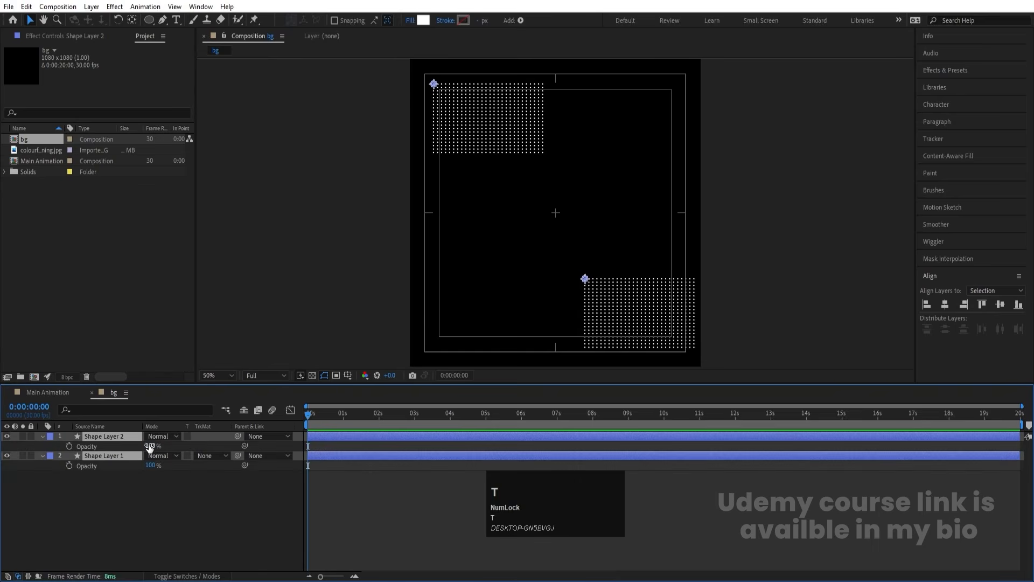
drag(153, 445, 70, 445)
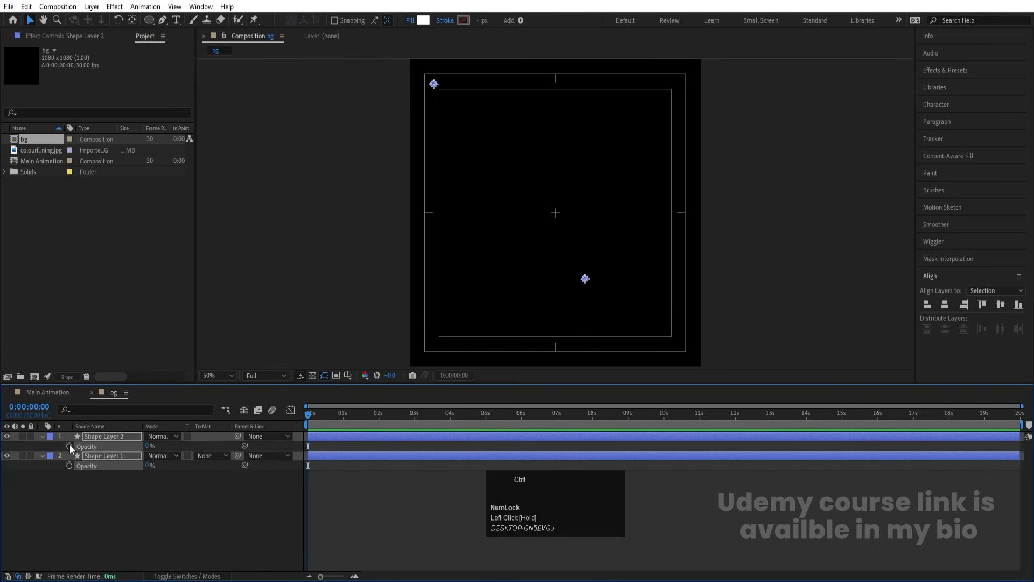
key(ctrl+z)
- Delete the duplicated dot grid near the composition's lower-right corner, keeping only Shape Layer 1
click(105, 494)
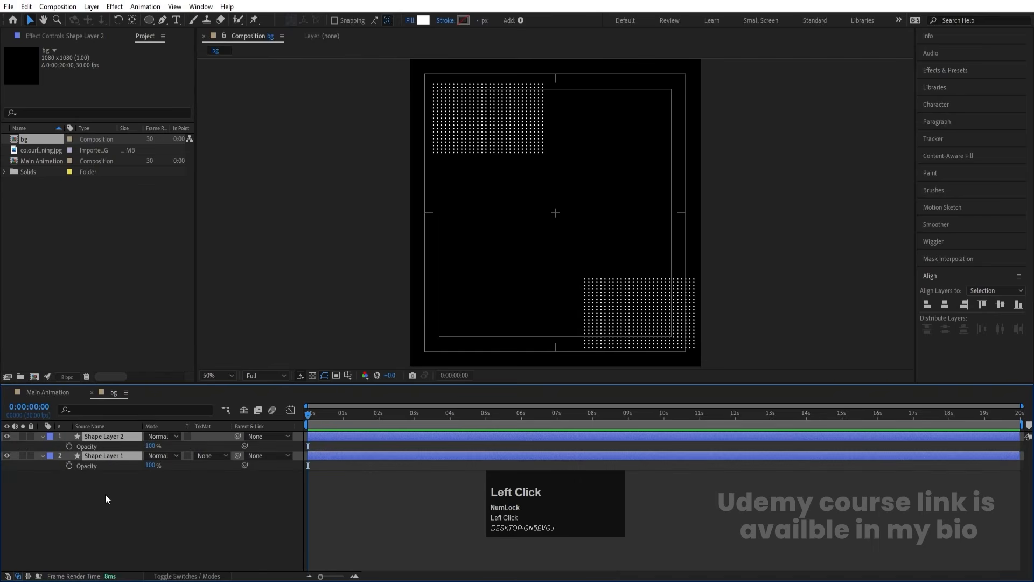
click(99, 456)
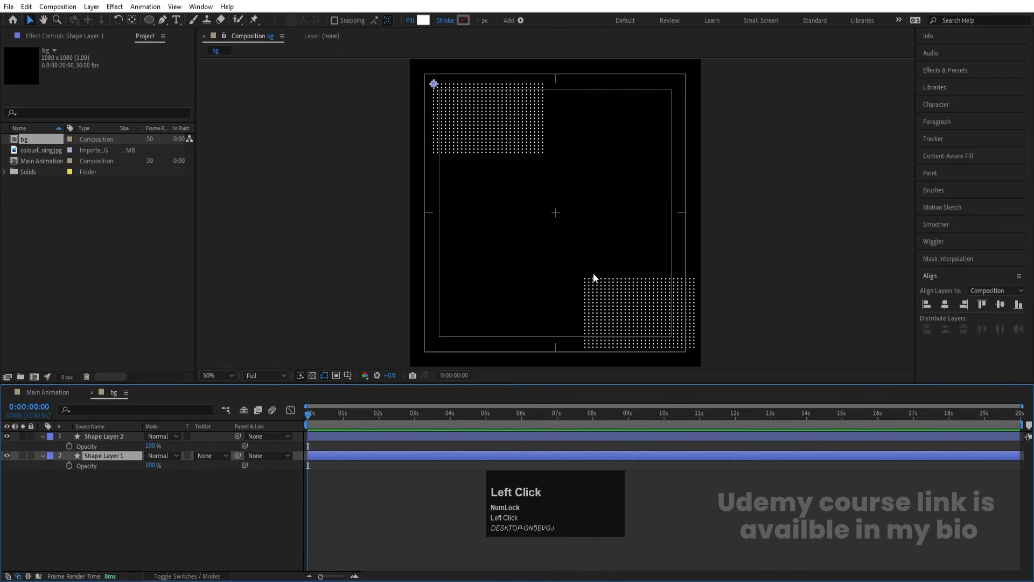
drag(561, 269, 591, 286)
key(Delete)
- Nudge the remaining dot grid slightly upward near the composition's upper-left corner
drag(524, 201, 414, 53)
key(Up)
key(Up)
key(Up)
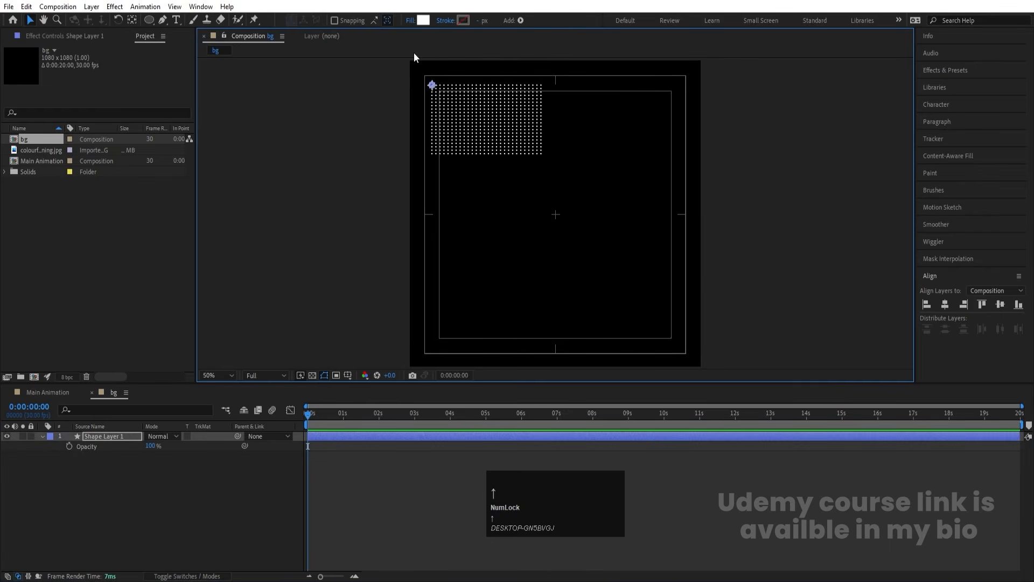
key(Up)
key(Up)
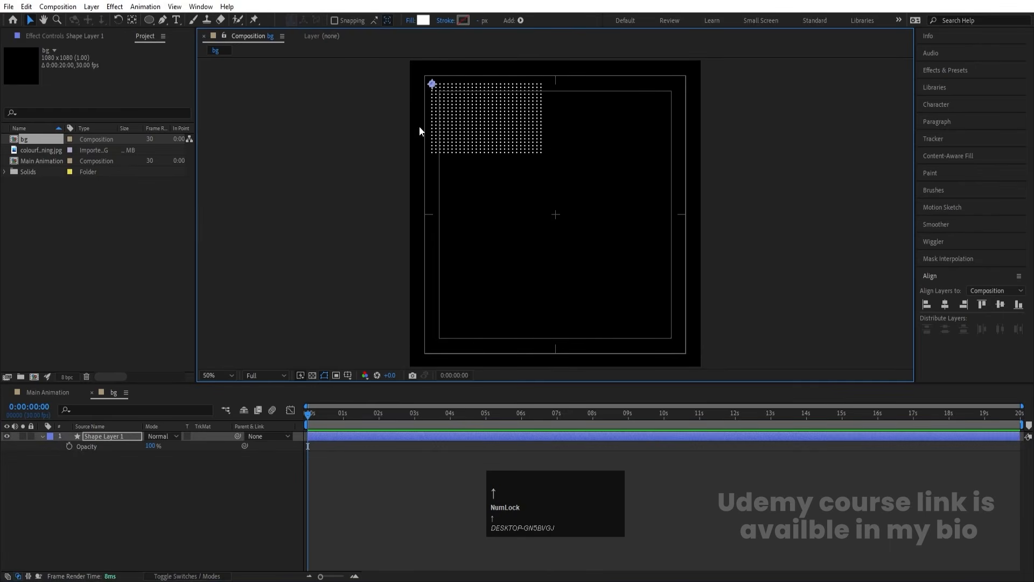
- Enable position keyframing for Repeater 2's transform at 0 seconds
click(43, 436)
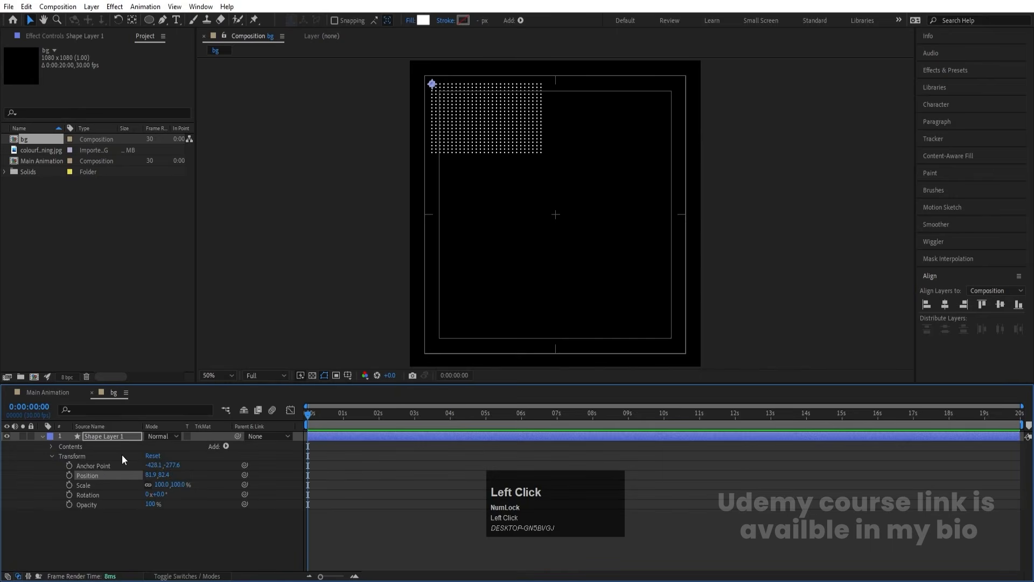
click(51, 456)
click(51, 446)
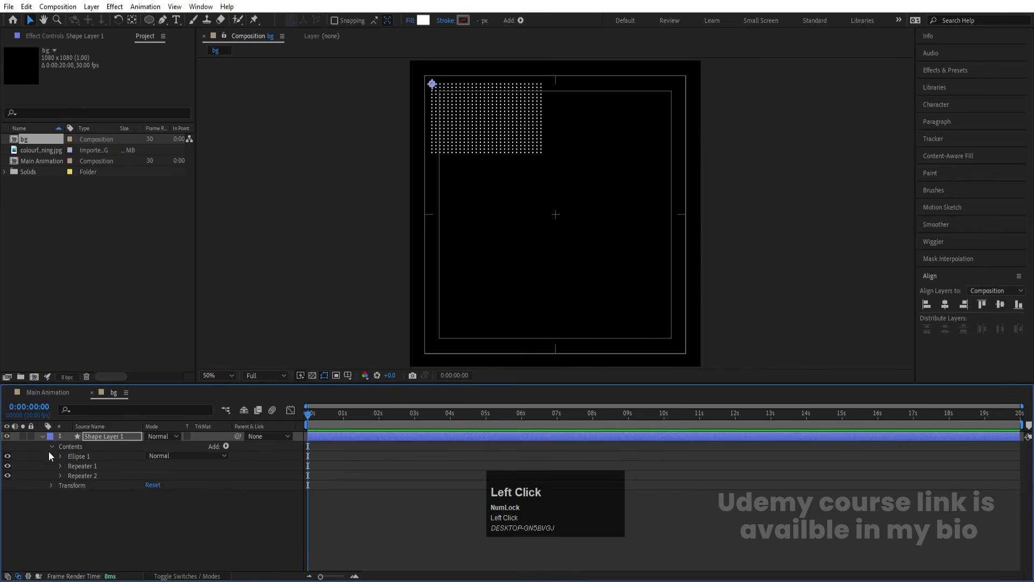
click(60, 475)
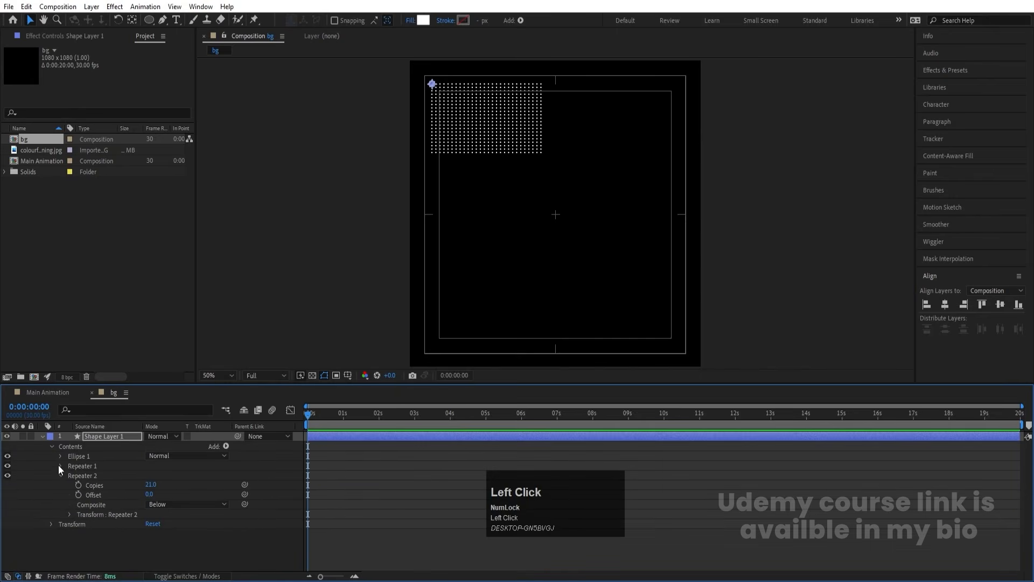
click(70, 514)
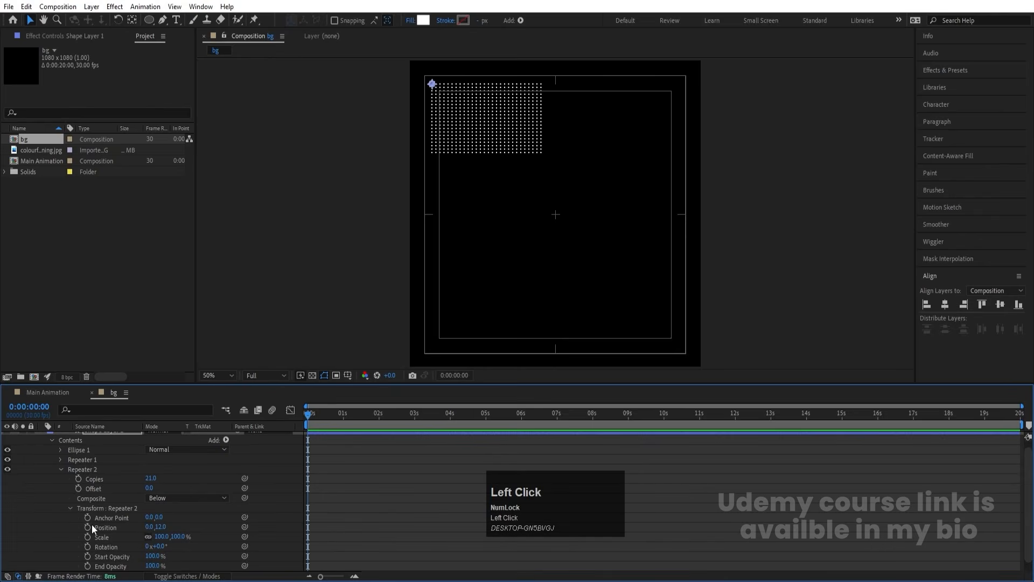
click(89, 527)
scroll(133, 467, up, 1)
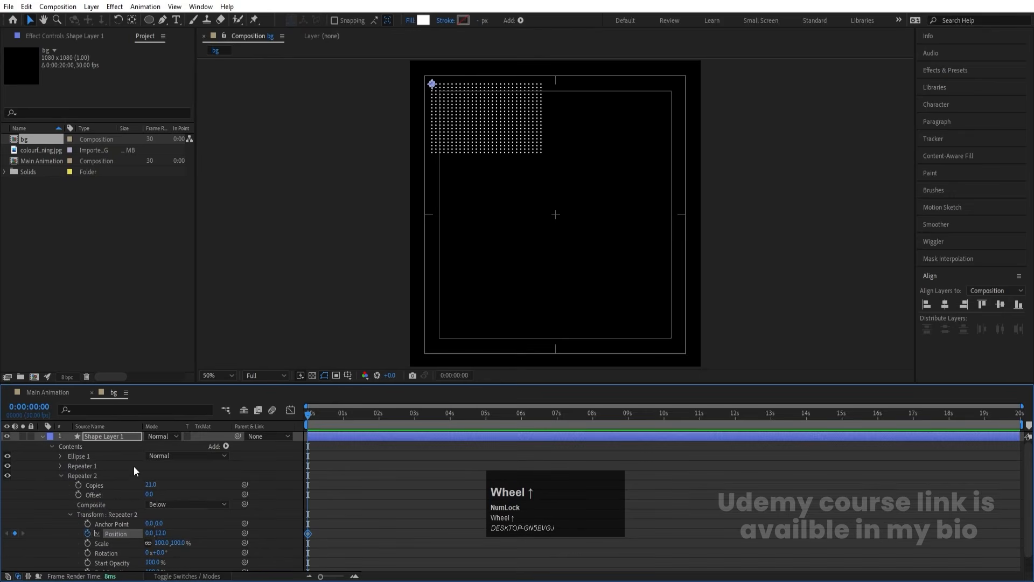
- Enable position keyframing for Repeater 1's transform at 0 seconds
click(58, 476)
click(60, 466)
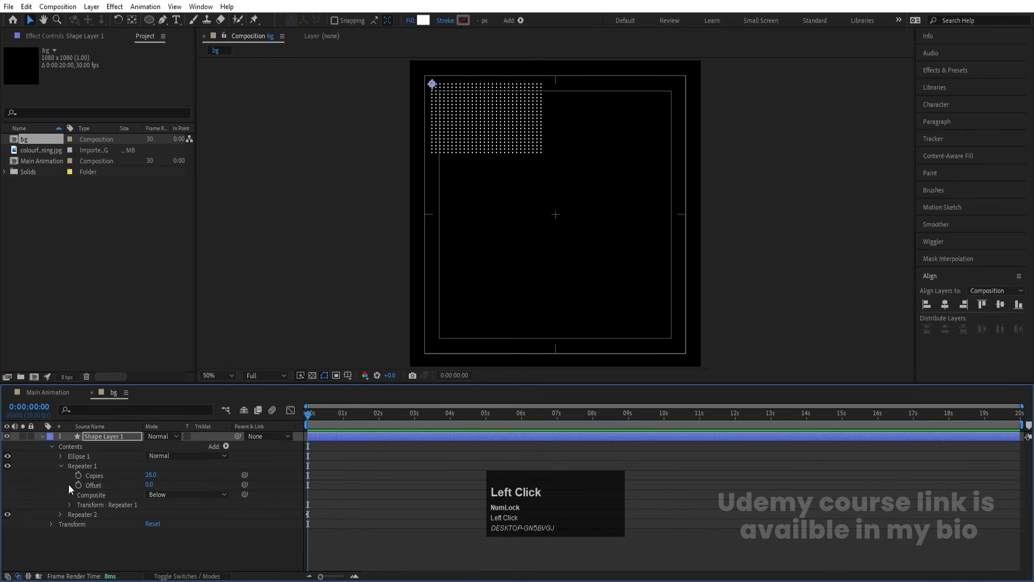
click(69, 505)
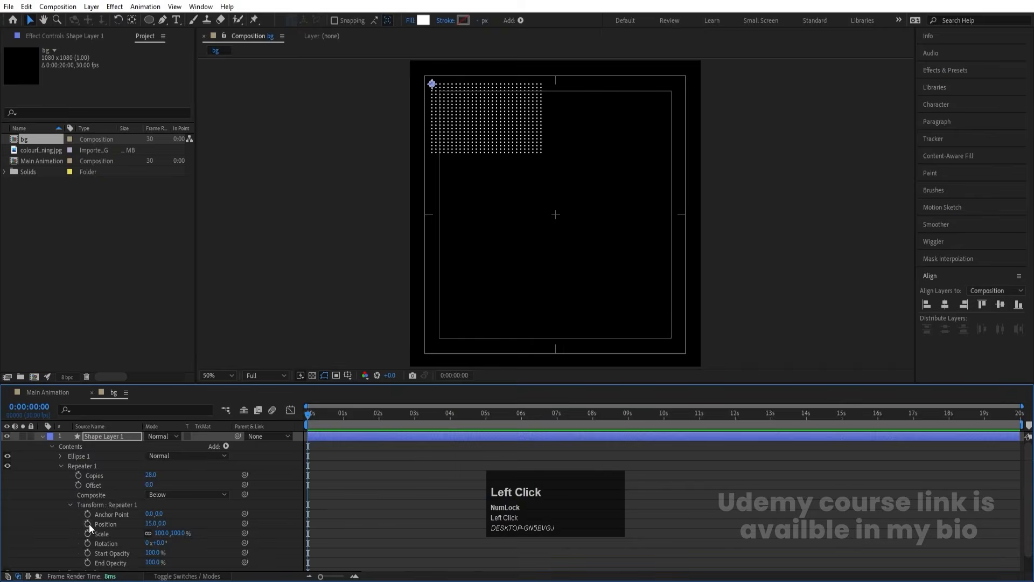
click(89, 524)
click(396, 501)
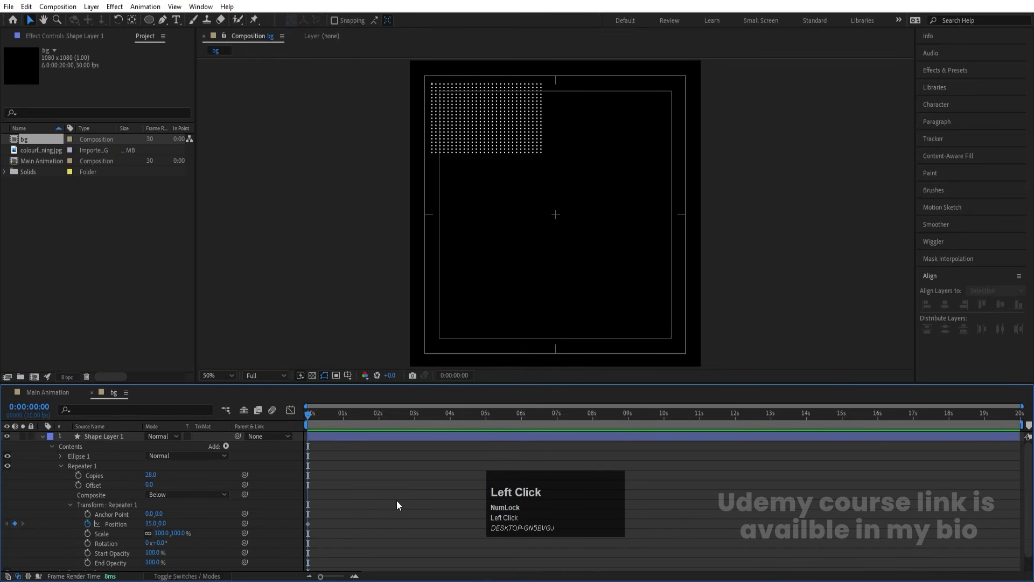
- Show only the keyframed properties and add position keyframes for both repeaters at 1 second
key(u)
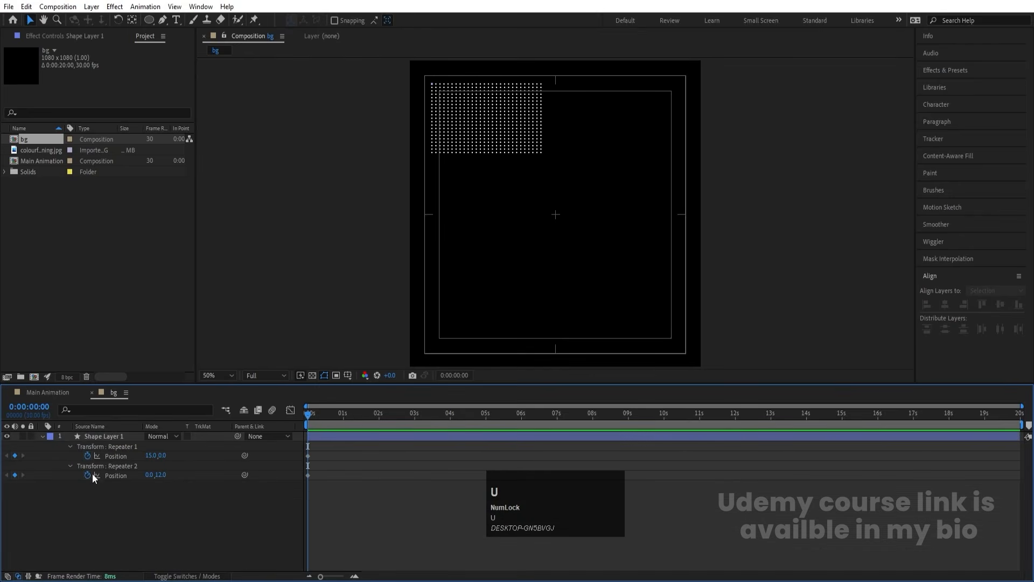
key(equal)
key(equal)
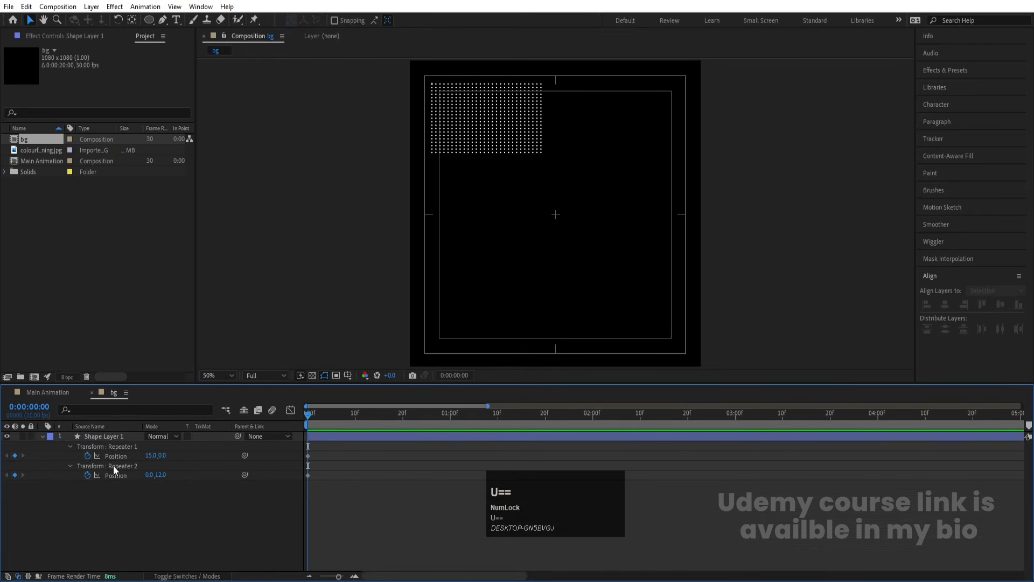
click(450, 419)
drag(14, 456, 14, 509)
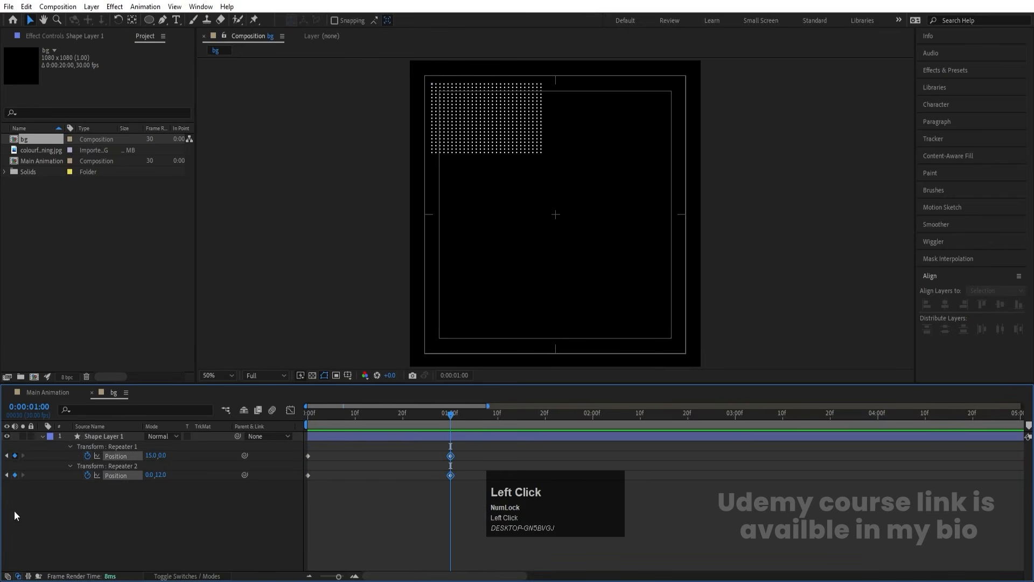
click(300, 540)
- At 0 seconds, set the positions of both repeaters to 0.0, 0.0
click(308, 418)
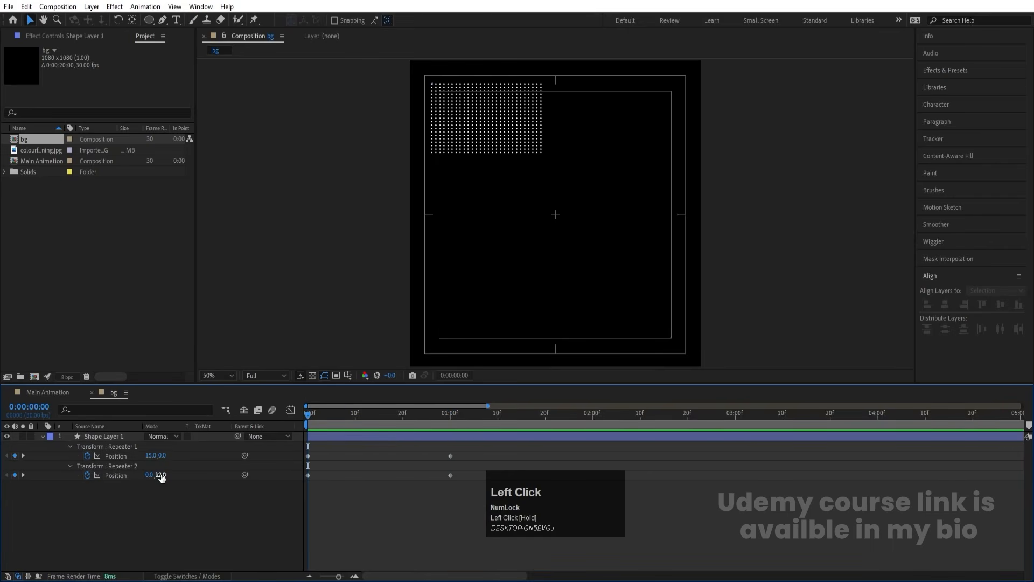
drag(152, 456, 151, 456)
text(0)
key(Return)
click(160, 474)
text(0)
key(Return)
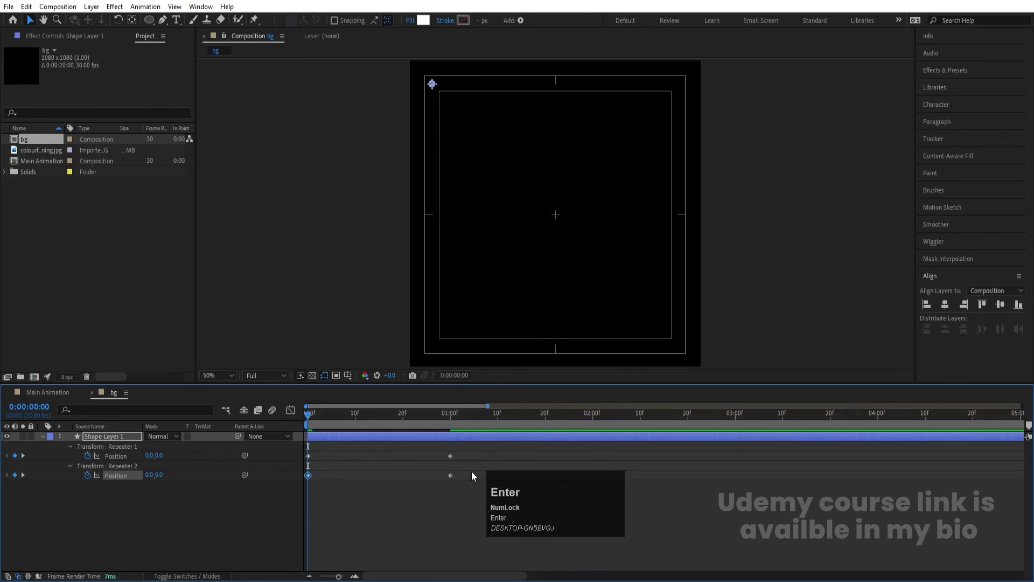
- Shift both of Repeater 2's position keyframes about 16 frames later and preview the grid animation
drag(471, 475, 268, 503)
drag(308, 475, 387, 480)
key(space)
key(space)
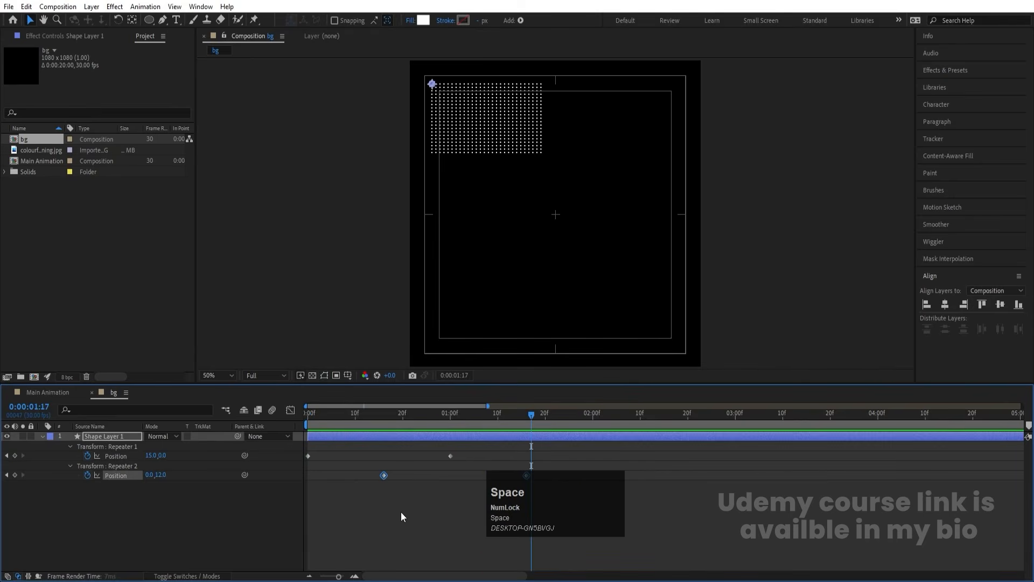
- Apply Easy Ease to all position keyframes of Repeater 1 and Repeater 2
drag(668, 541, 224, 406)
click(224, 408)
key(F9)
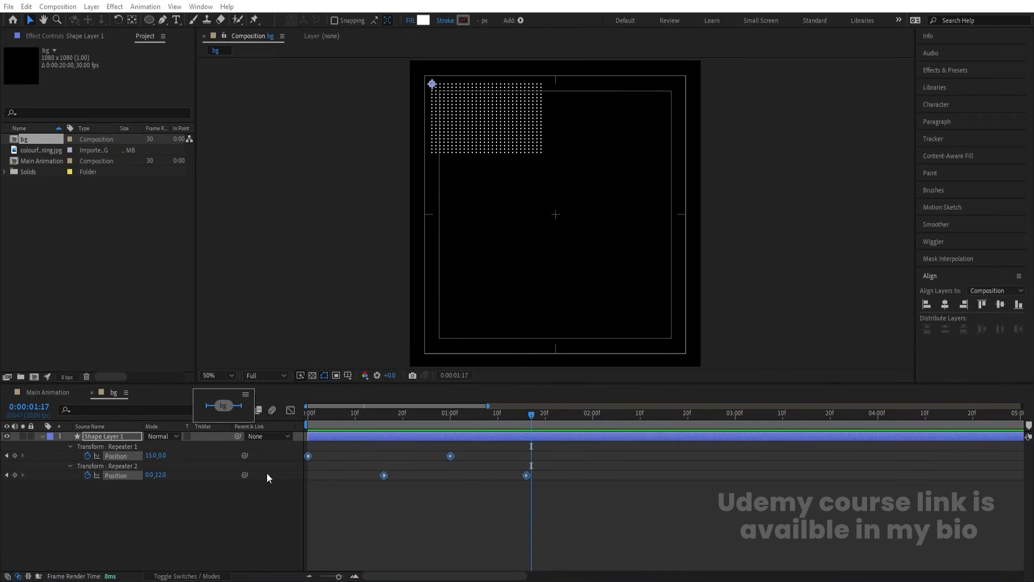
key(F9)
click(262, 525)
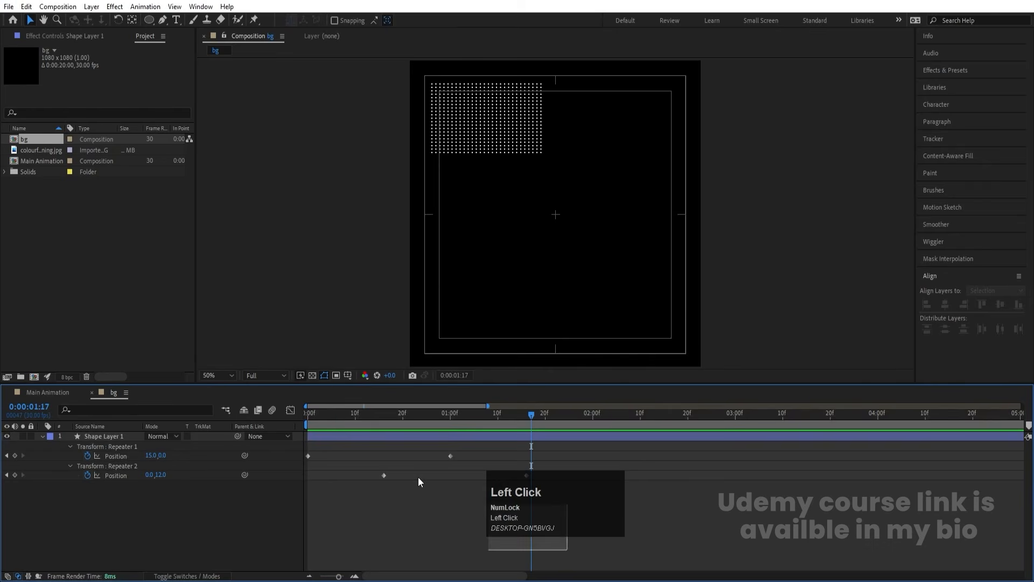
drag(419, 479, 225, 411)
key(F9)
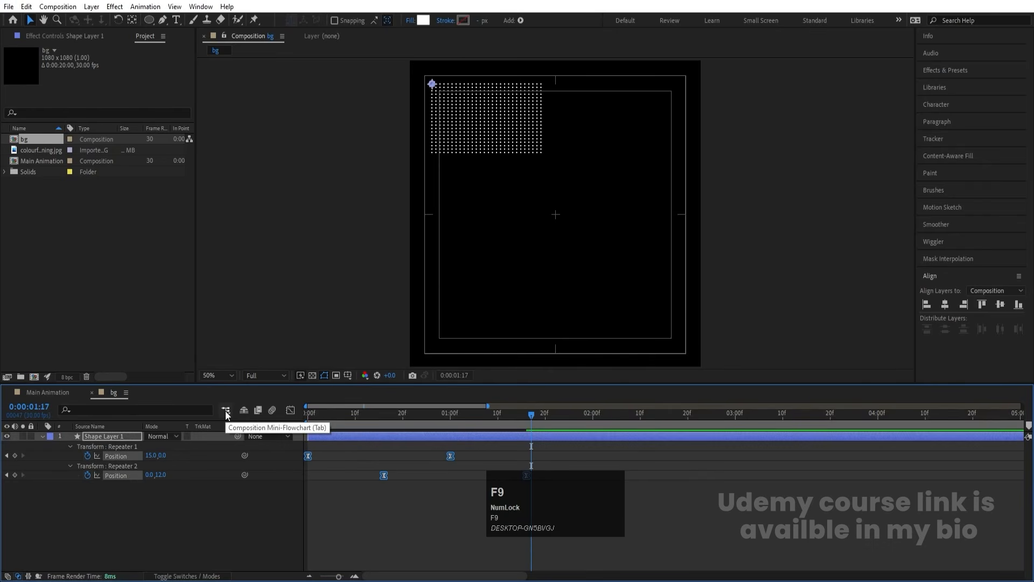
- Lengthen the outer ease handles of both repeaters' speed curves for sharper mid-motion peaks, and preview the result
click(290, 410)
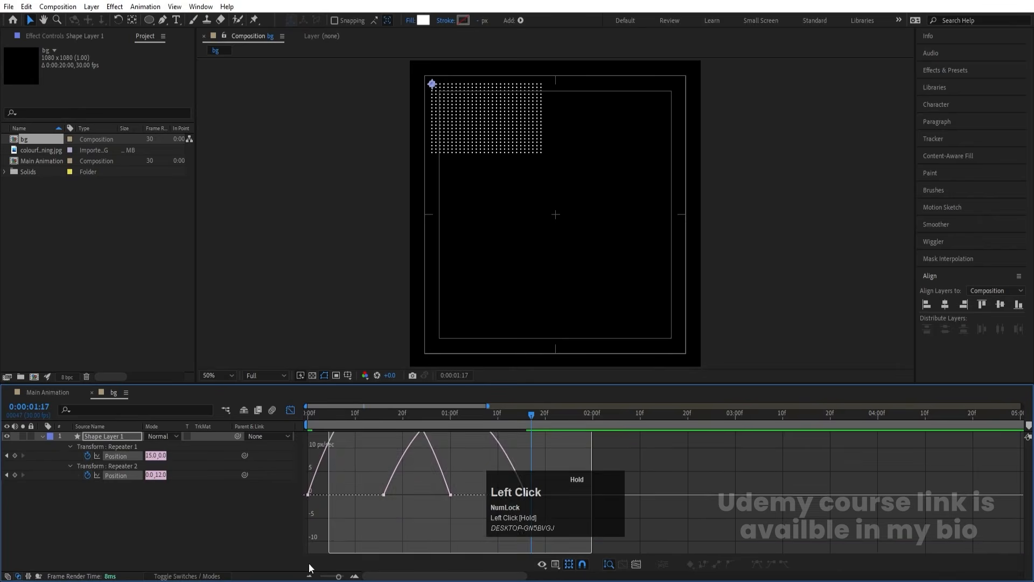
right_click(479, 509)
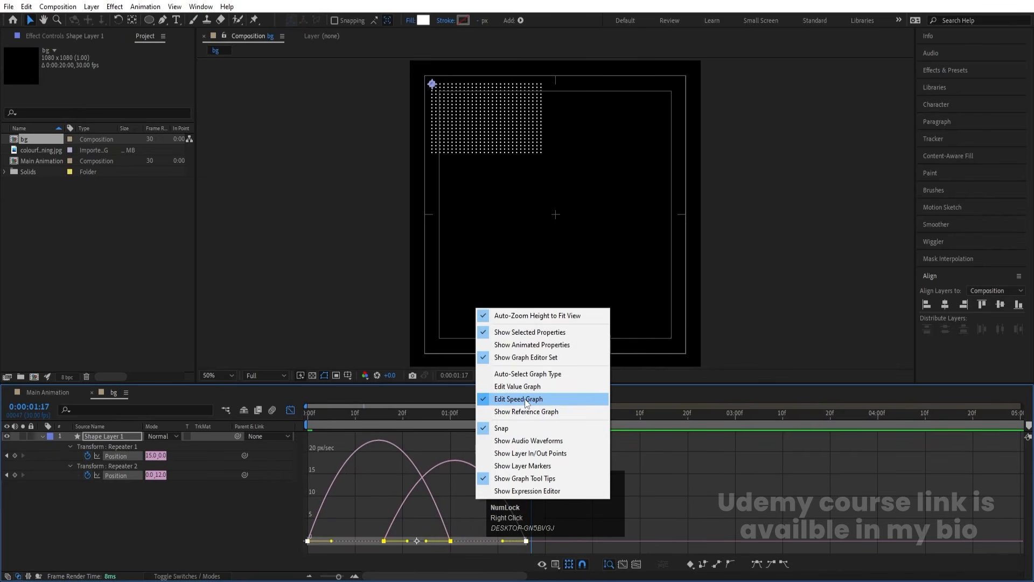
drag(502, 545, 475, 541)
drag(334, 542, 353, 541)
drag(313, 413, 295, 415)
key(space)
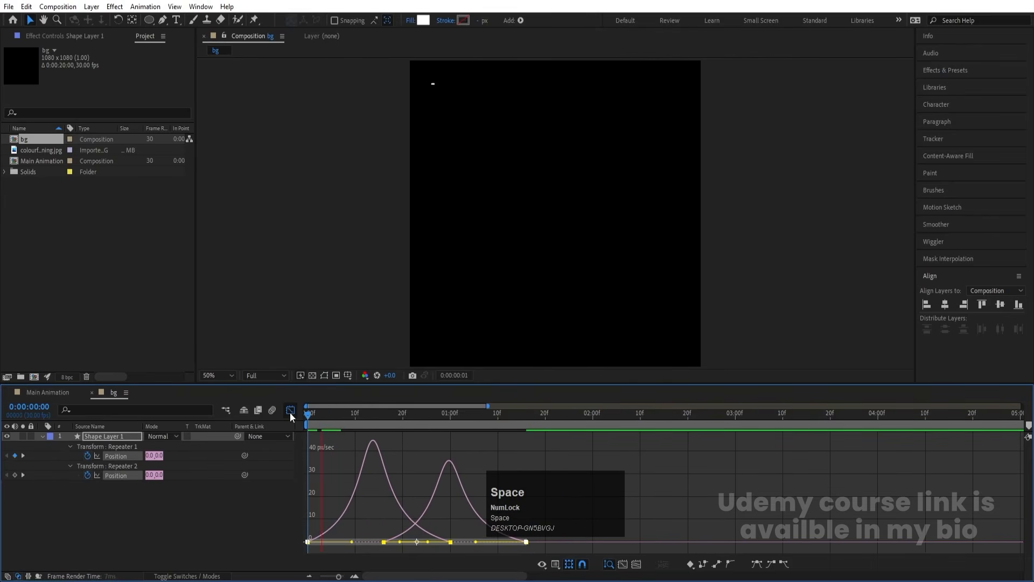
key(space)
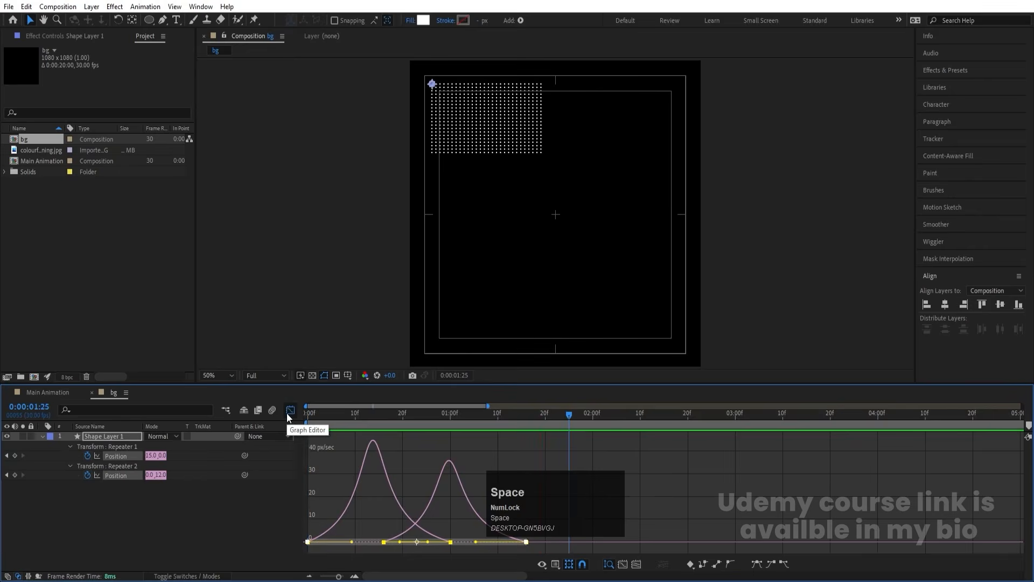
click(290, 412)
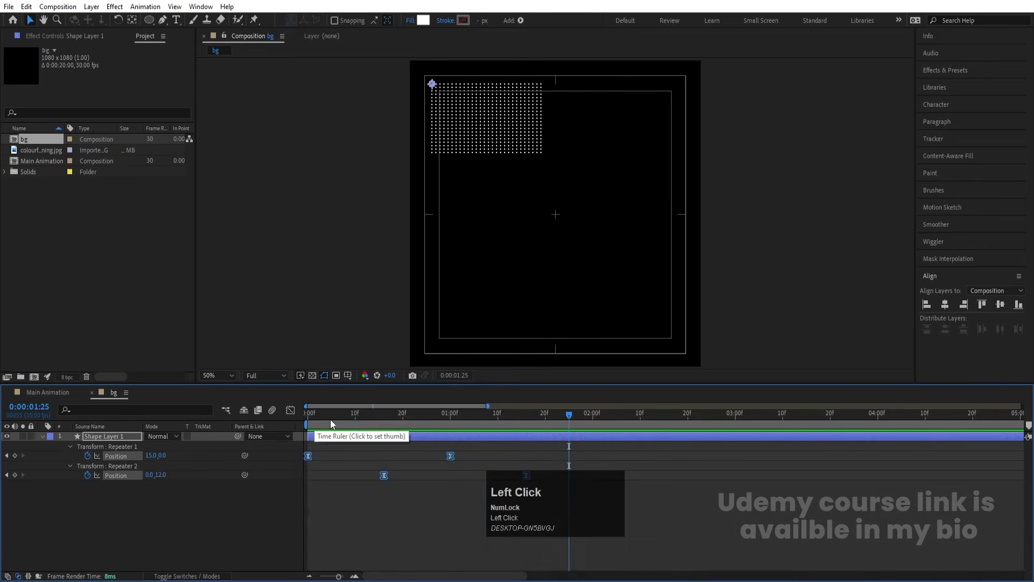
- Duplicate the dot grid layer and place the copy in the canvas's lower-right area at about 615.9, 758.4, previewing its spread
click(42, 435)
key(ctrl+d)
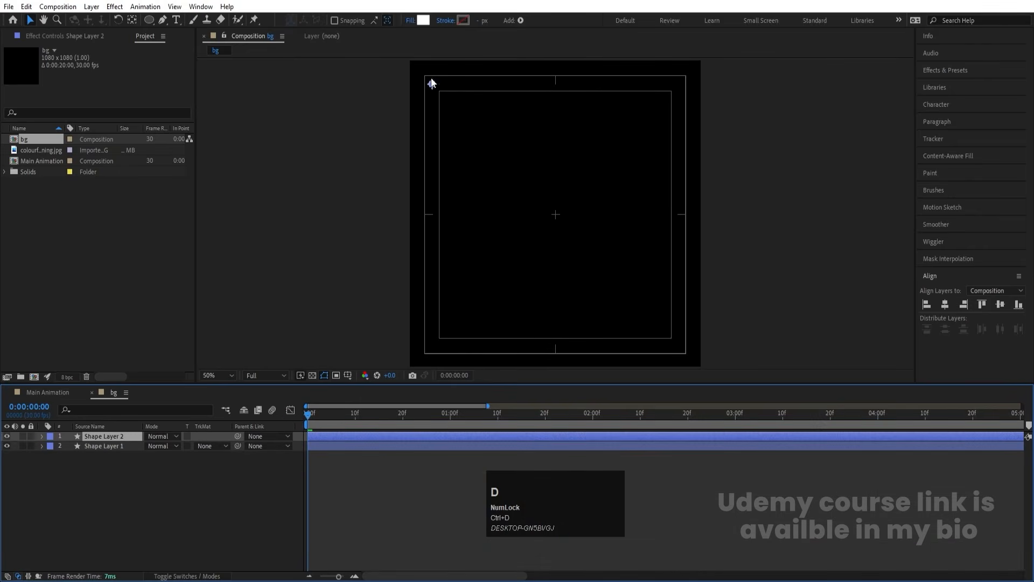
click(432, 83)
key(space)
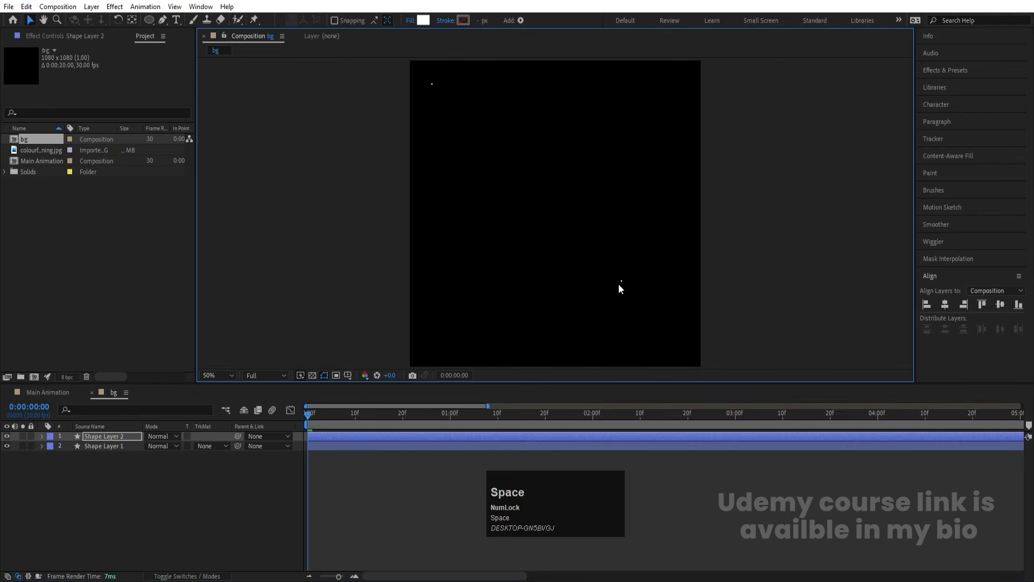
key(space)
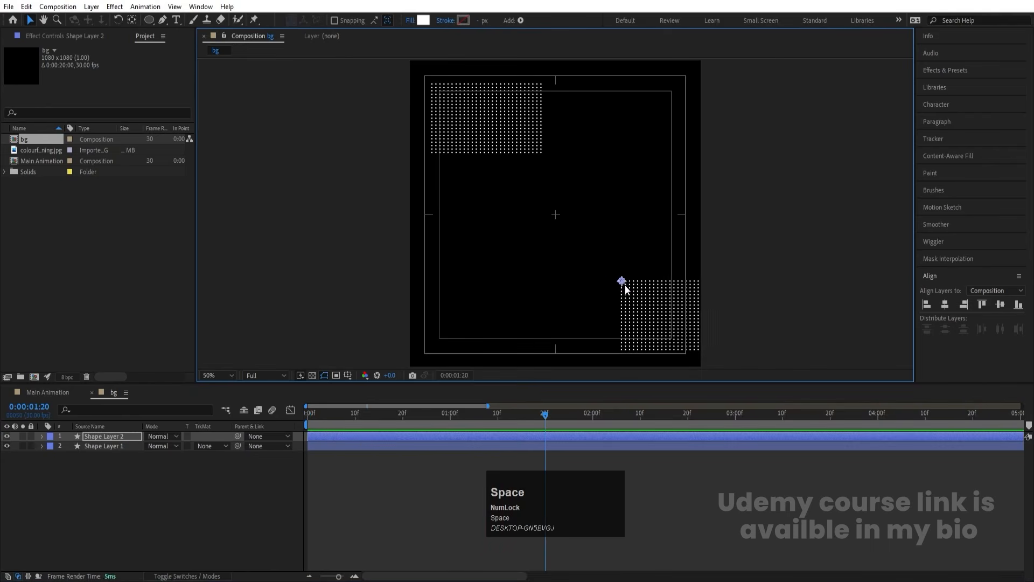
drag(605, 282, 575, 277)
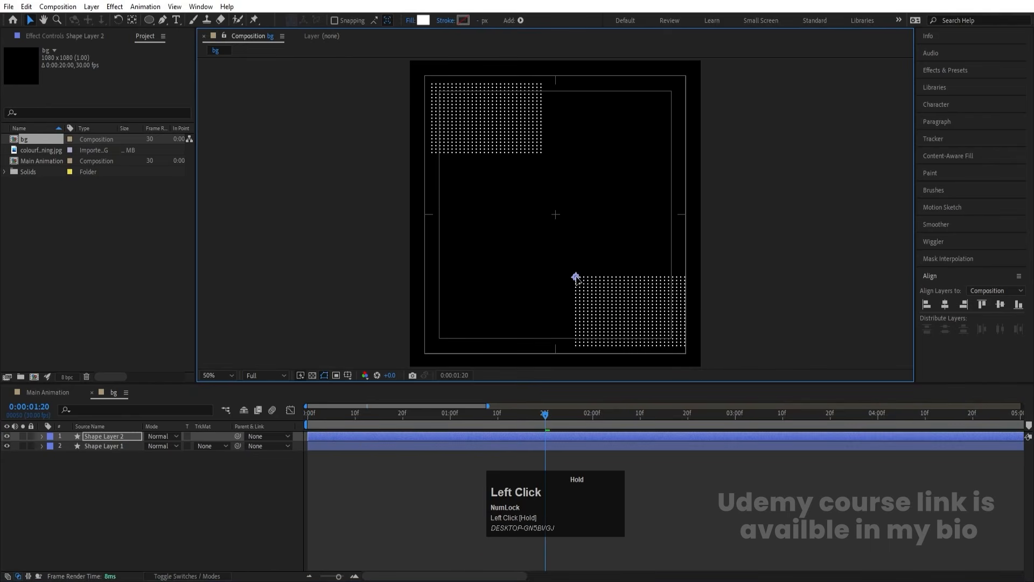
click(403, 413)
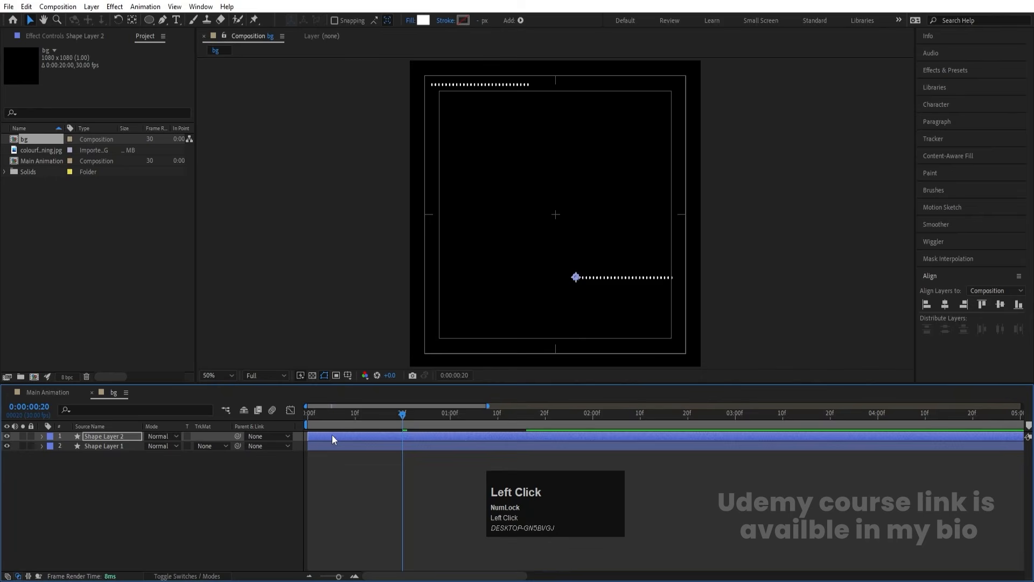
drag(332, 436, 425, 439)
key(space)
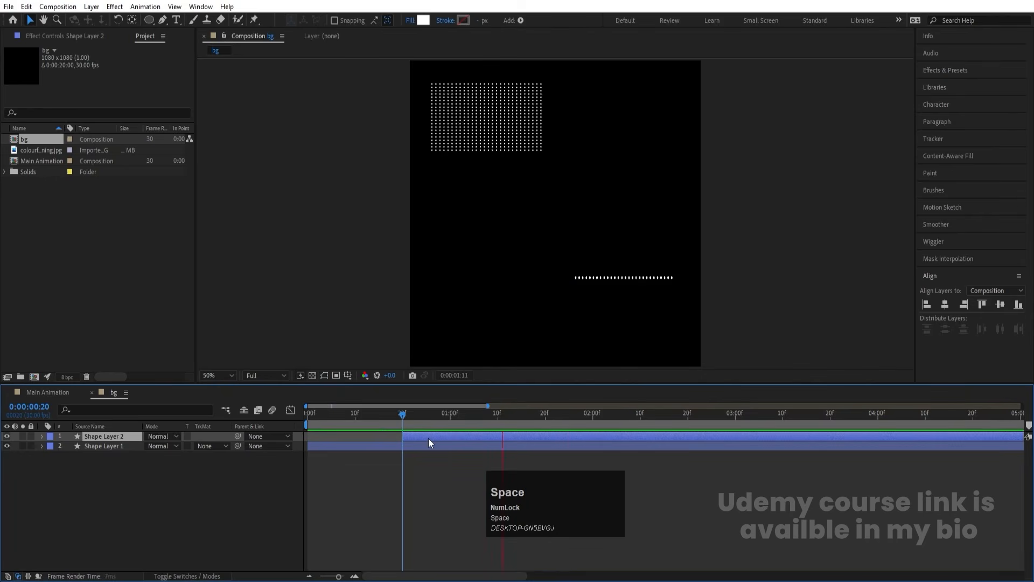
key(space)
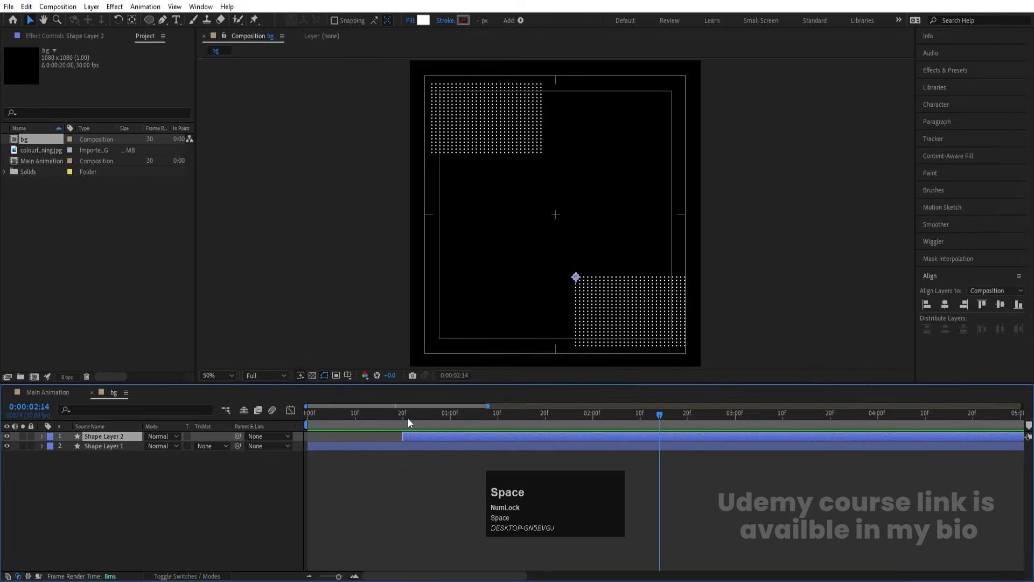
click(404, 415)
drag(404, 419, 296, 416)
drag(420, 436, 322, 435)
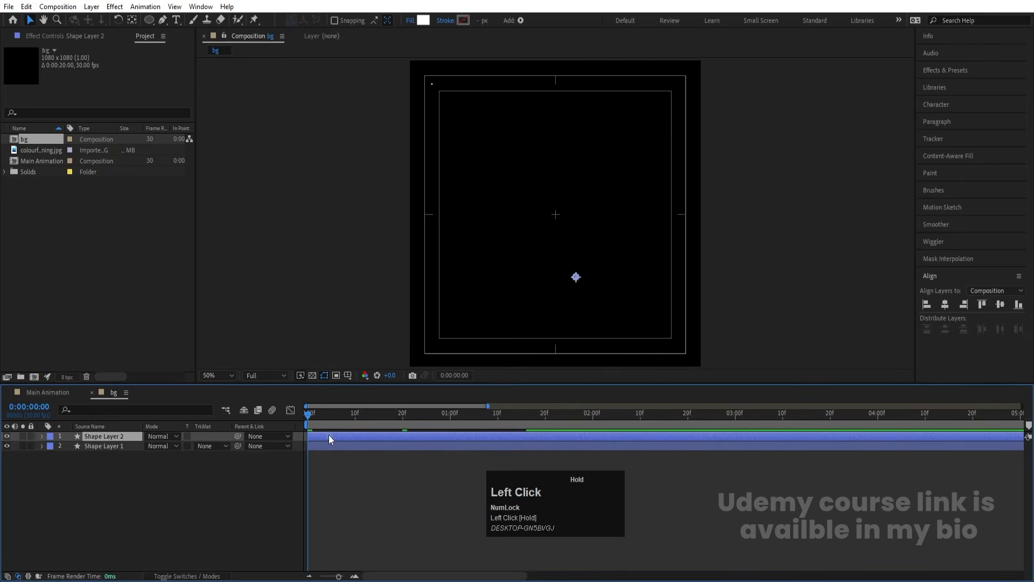
- Enable position keyframing for Shape Layer 1 and Shape Layer 2 at 0 seconds
click(138, 504)
key(p)
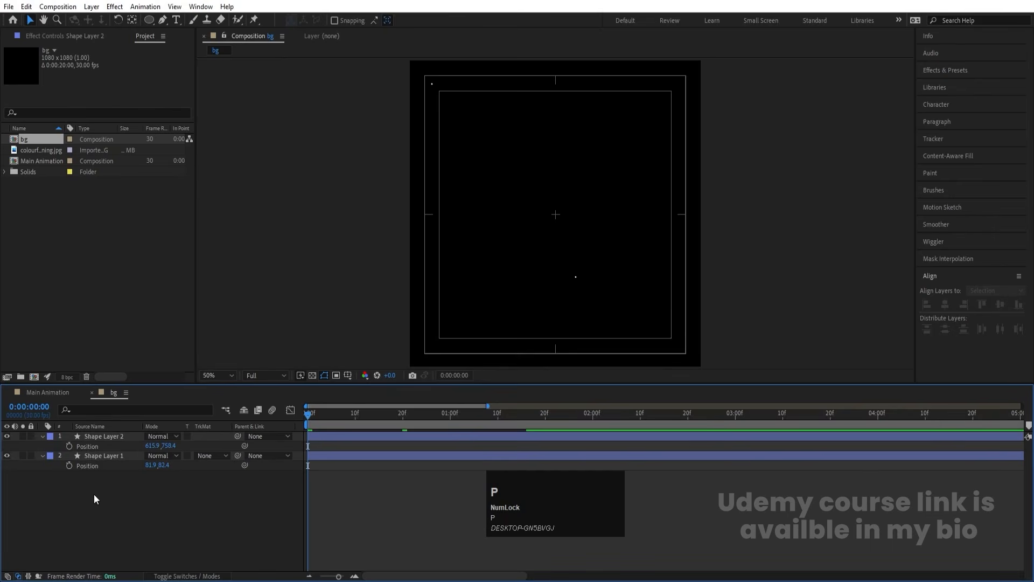
click(69, 446)
click(69, 465)
- At 0:00:08:01, keyframe Shape Layer 2's position farther left and Shape Layer 1's position farther right
key(minus)
key(minus)
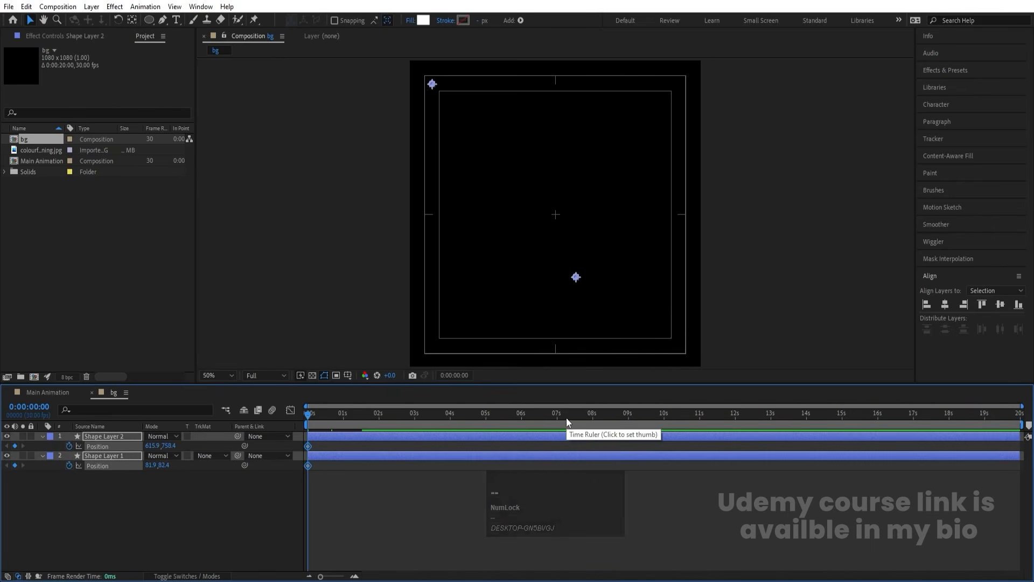
click(595, 419)
click(135, 530)
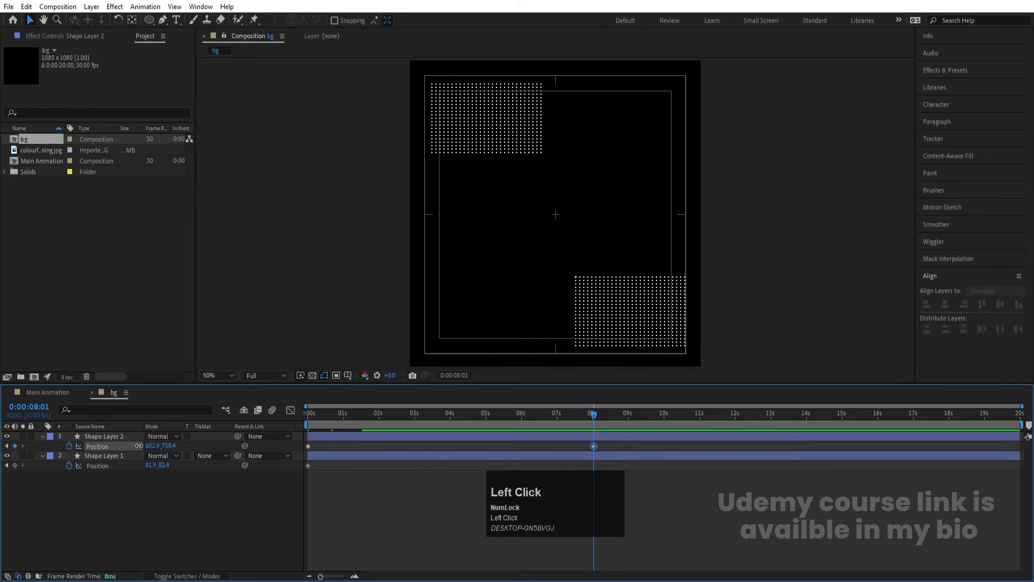
drag(153, 446, 99, 446)
drag(154, 466, 237, 466)
drag(371, 418, 218, 462)
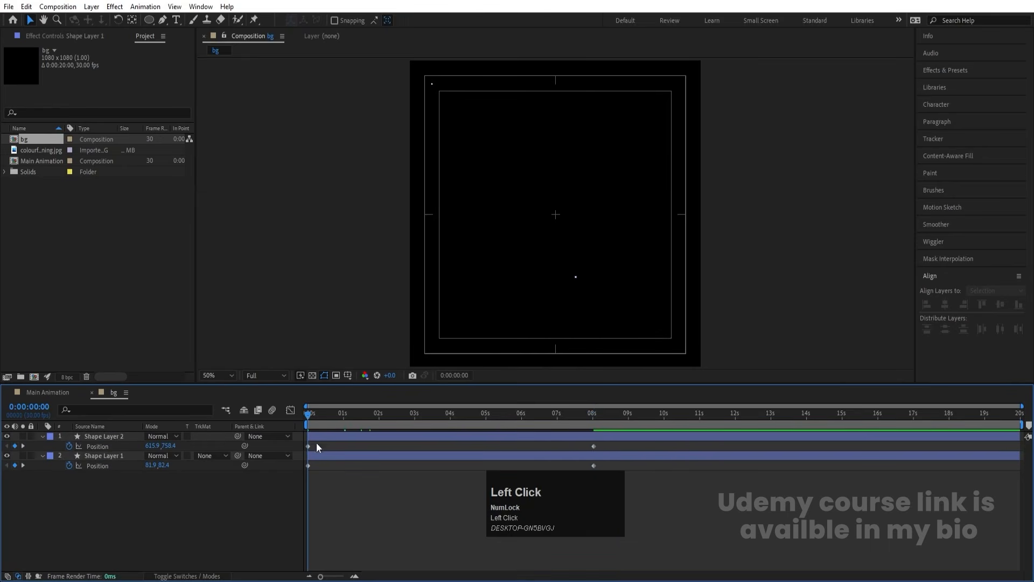
- Delay Shape Layer 2 to start at about half a second and preview both drifting dot grids
drag(315, 436, 333, 435)
key(space)
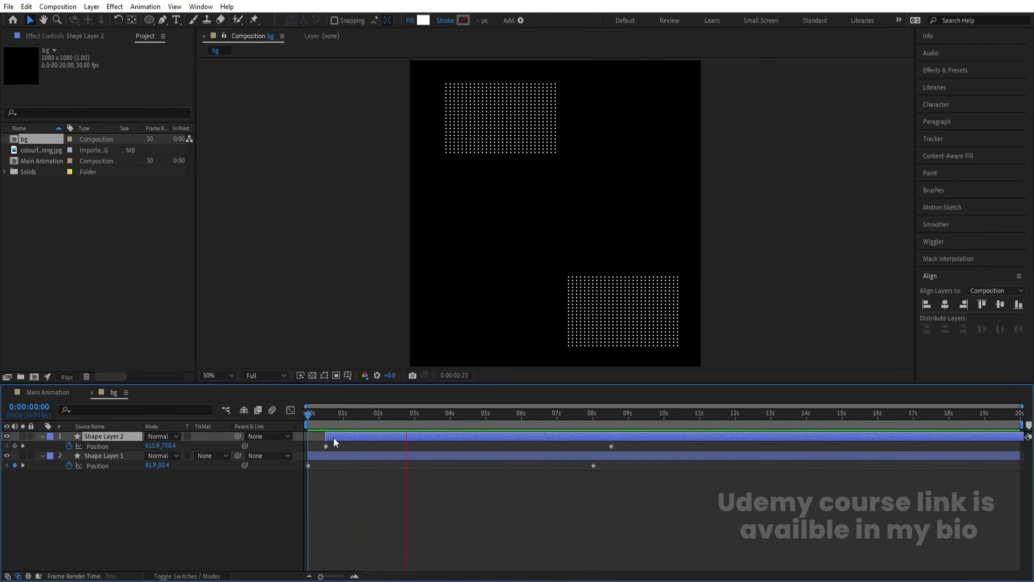
key(space)
- Add the bg composition as the uppermost layer of the Main Animation composition and preview it
click(54, 392)
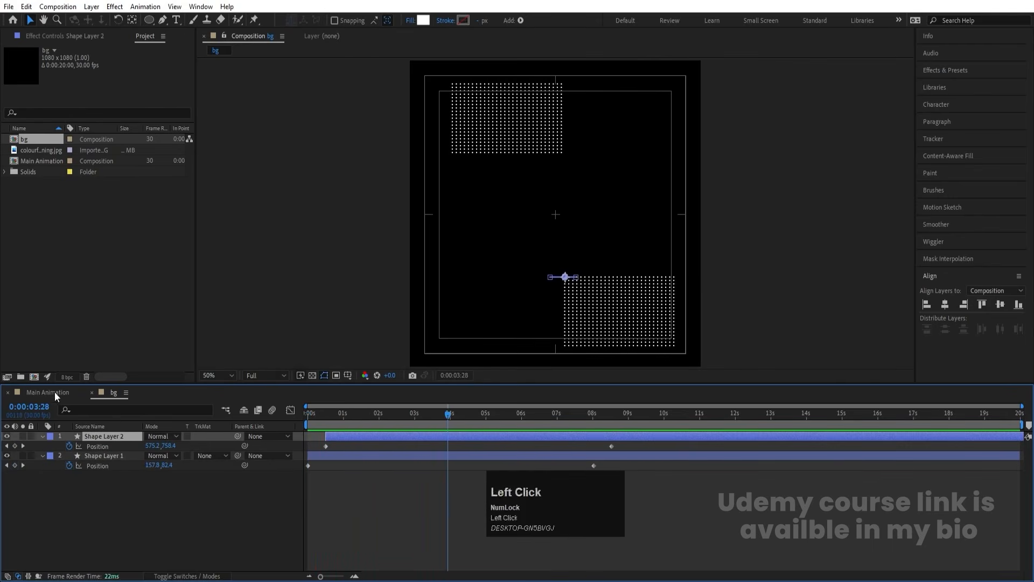
drag(29, 140, 114, 435)
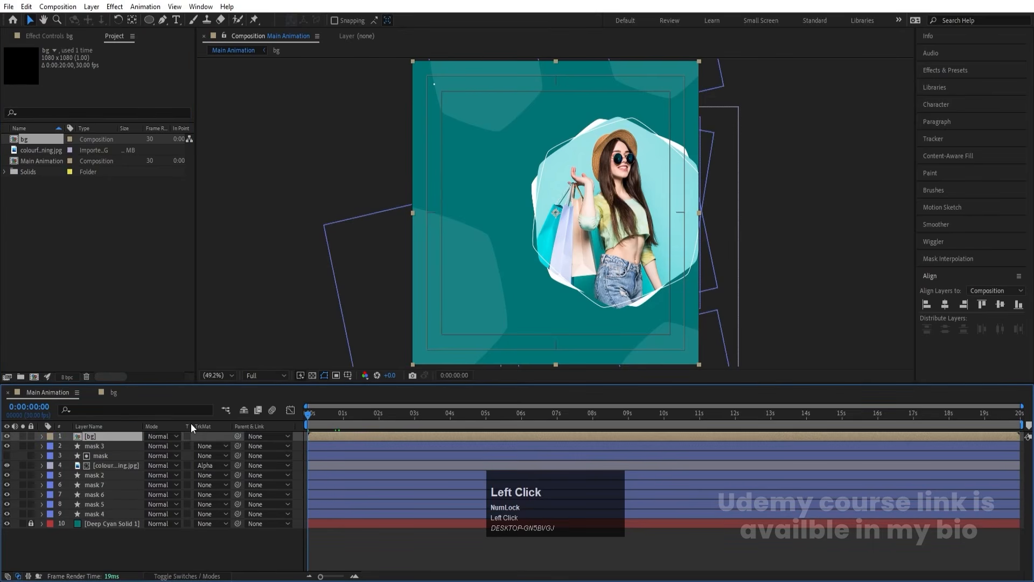
key(space)
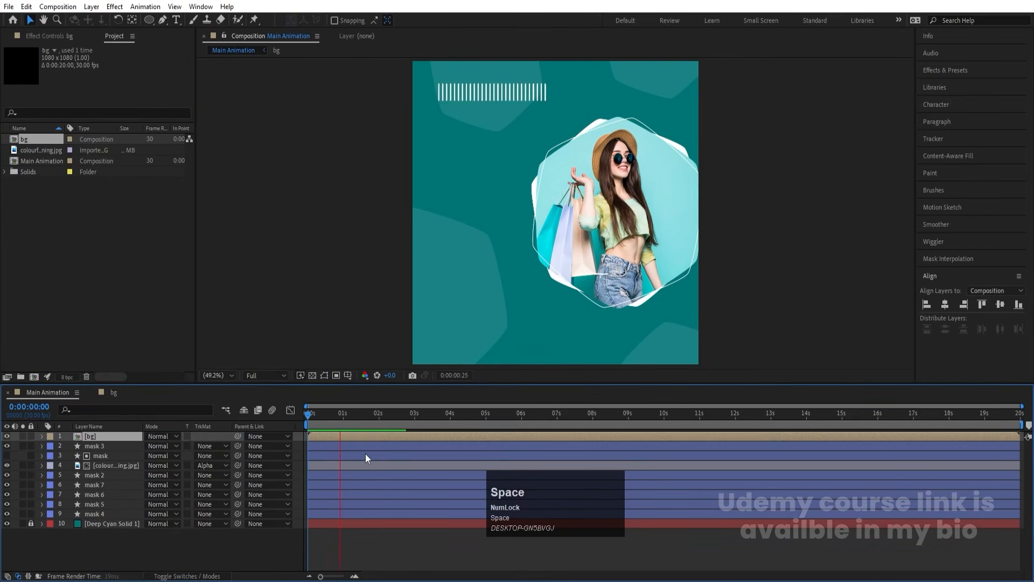
click(365, 423)
- Enable scale keyframing for all seven mask layers at 0 seconds
click(103, 456)
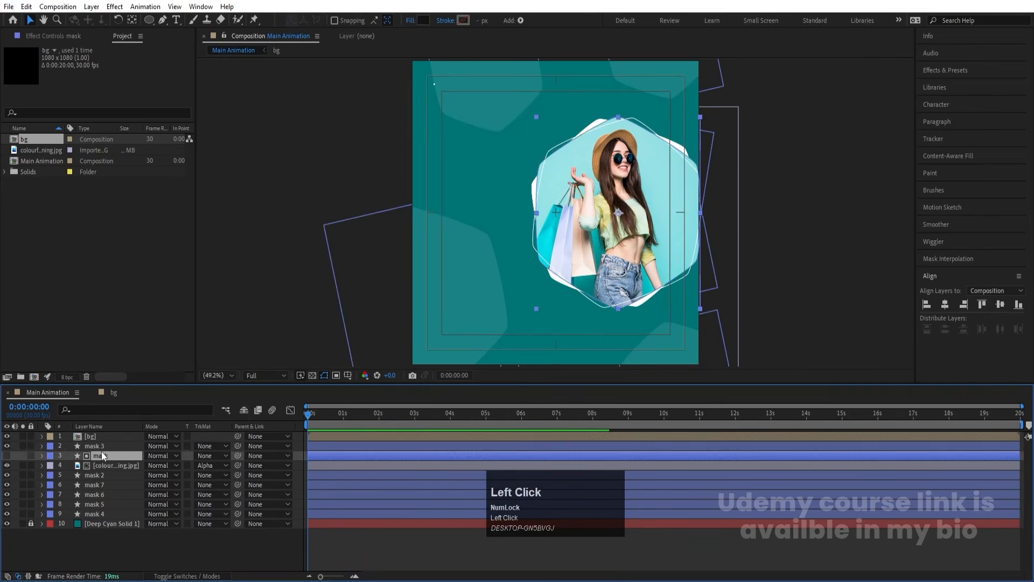
ctrl+click(103, 451)
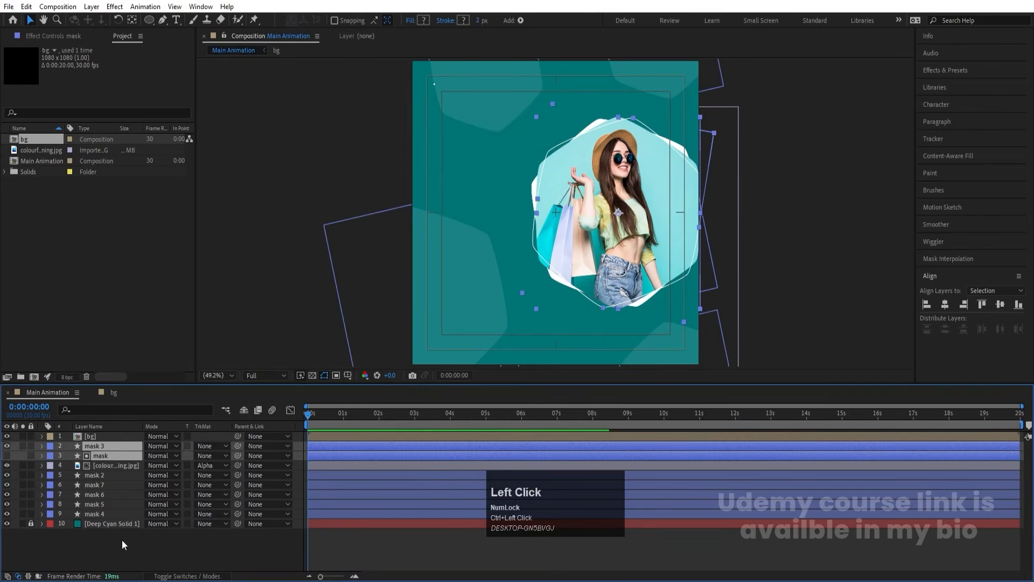
ctrl+click(101, 473)
ctrl+click(104, 487)
ctrl+click(105, 495)
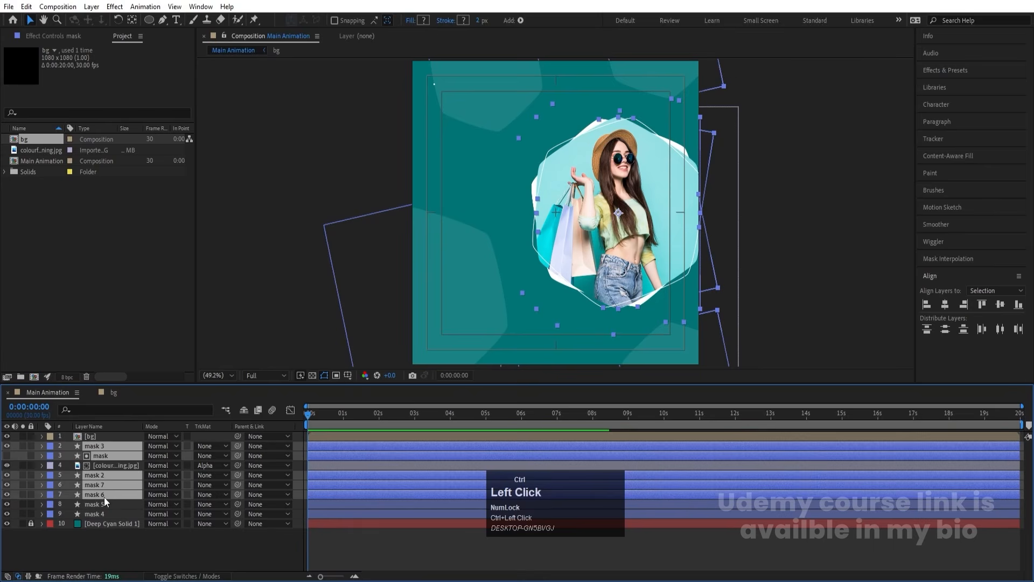
ctrl+click(102, 504)
ctrl+click(100, 514)
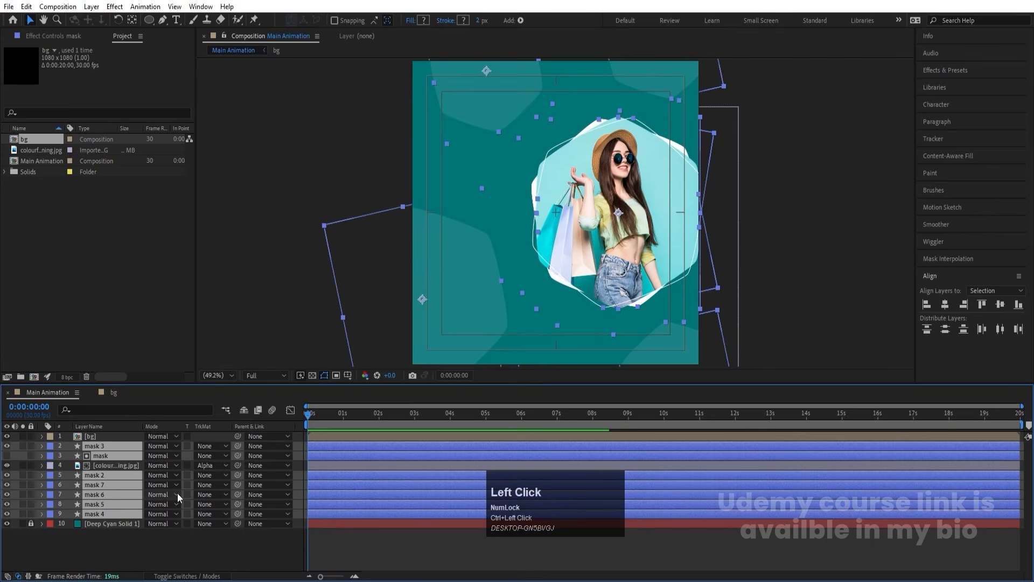
key(s)
click(69, 456)
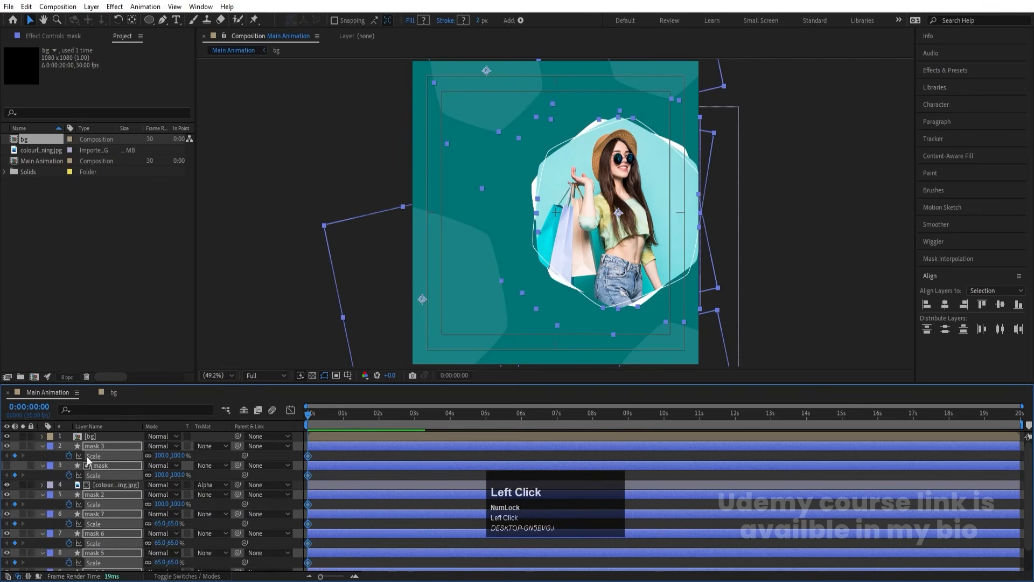
- Add scale keyframes for all mask layers at 0:00:01:16 and set their scale to 0% at 0 seconds
key(=)
click(418, 413)
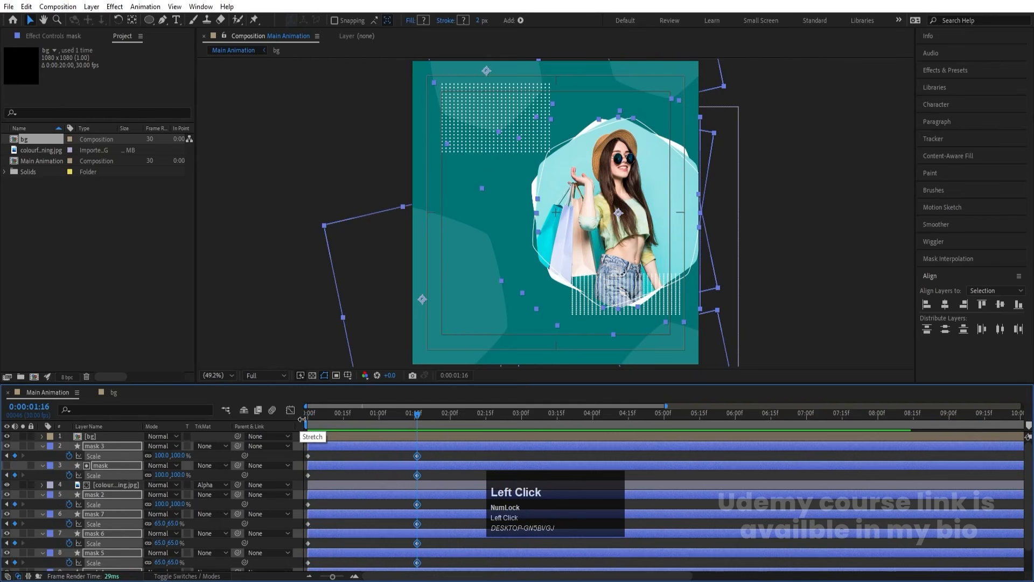
click(307, 416)
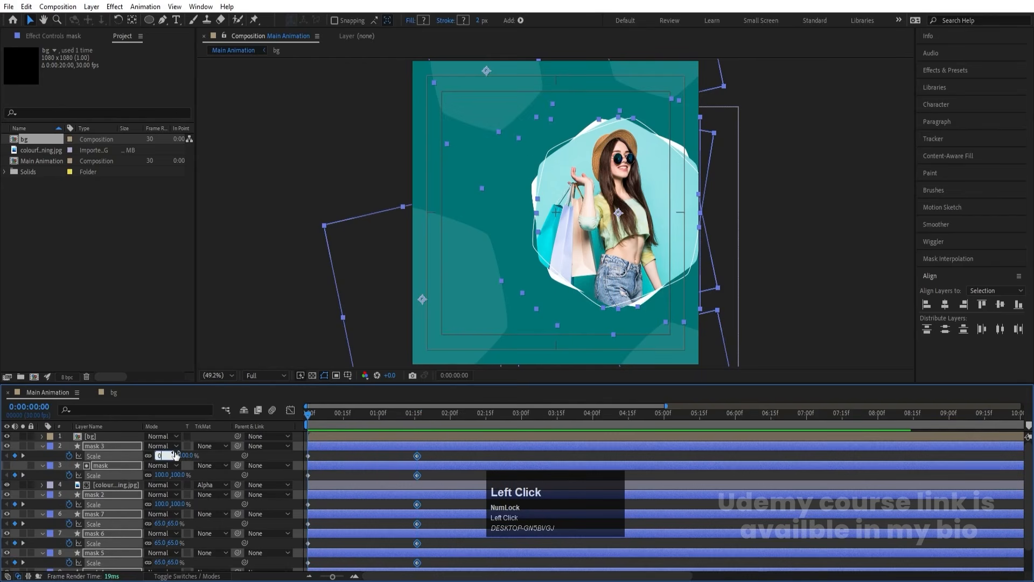
key(Return)
- Apply Easy Ease to all scale keyframes of the mask layers
scroll(404, 489, down, 3)
drag(430, 560, 243, 296)
key(F9)
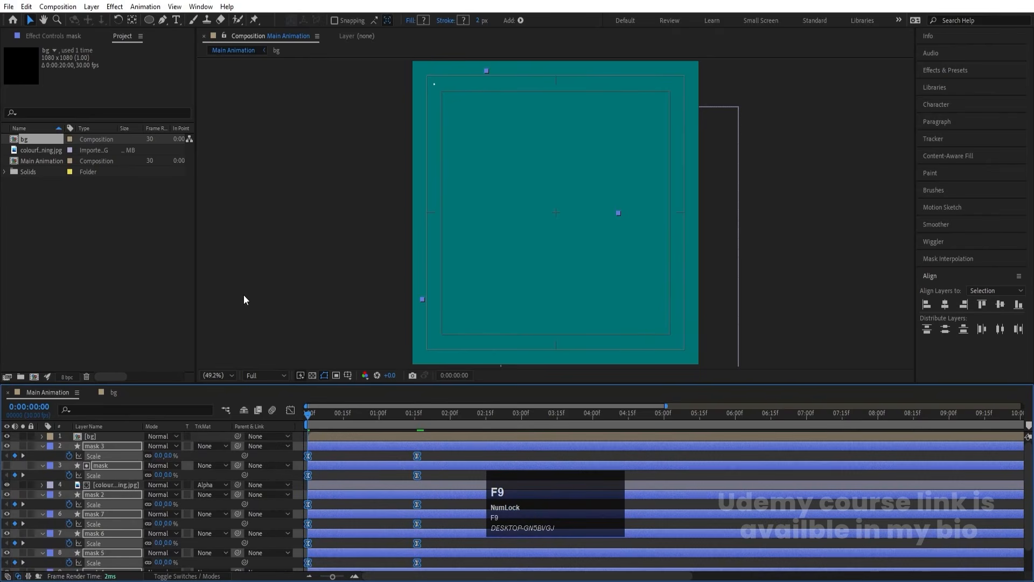
- Reshape the mask layers' scale speed curves to peak early with a long slow ending, and preview the animation
click(289, 410)
drag(451, 496, 303, 554)
drag(400, 541, 351, 542)
drag(341, 508, 265, 575)
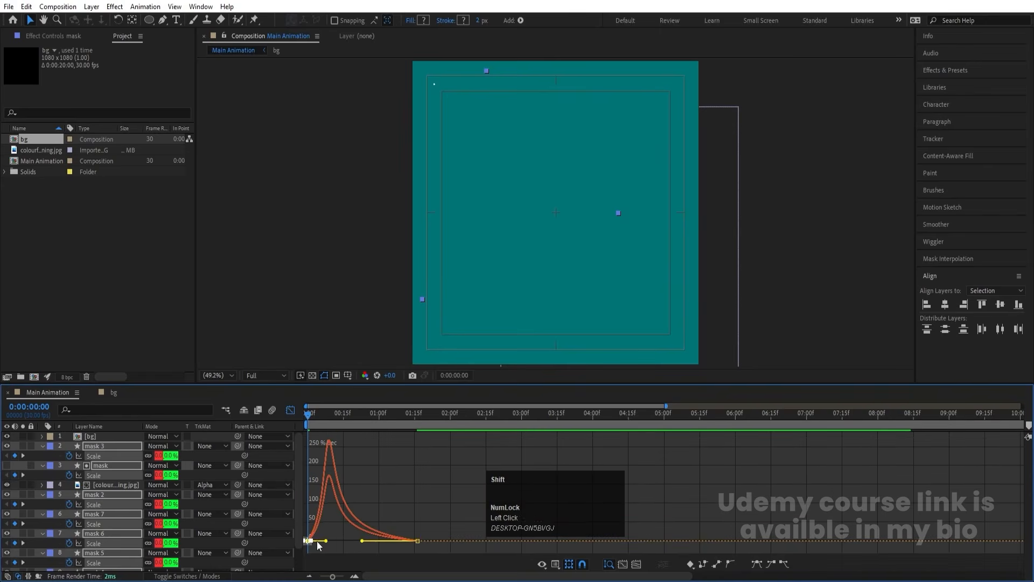
drag(326, 541, 315, 541)
click(289, 413)
key(space)
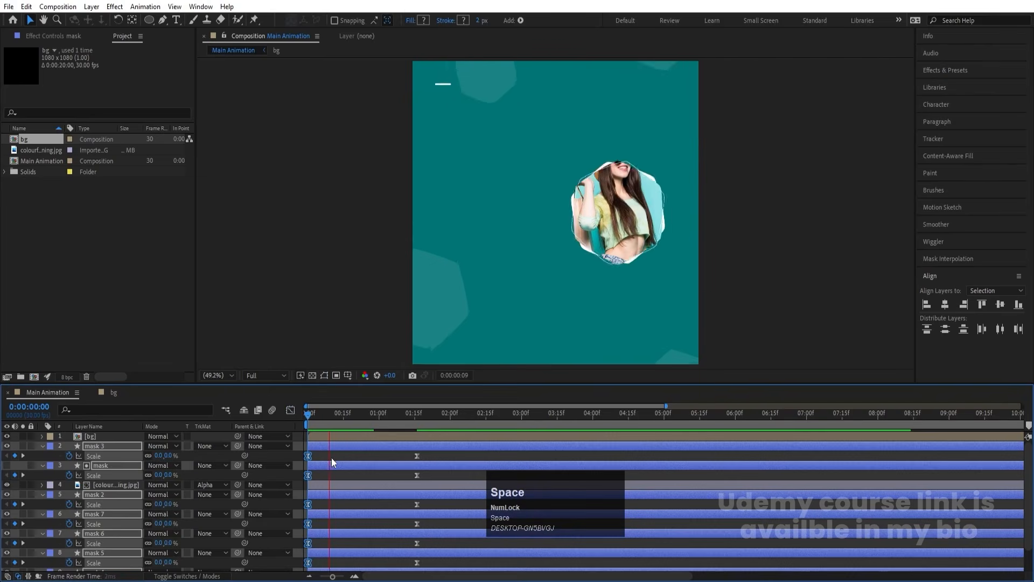
- Shift the mask 5 layer to start at 0:00:00:05 and the mask 6 layer to start at 0:00:00:10
click(234, 431)
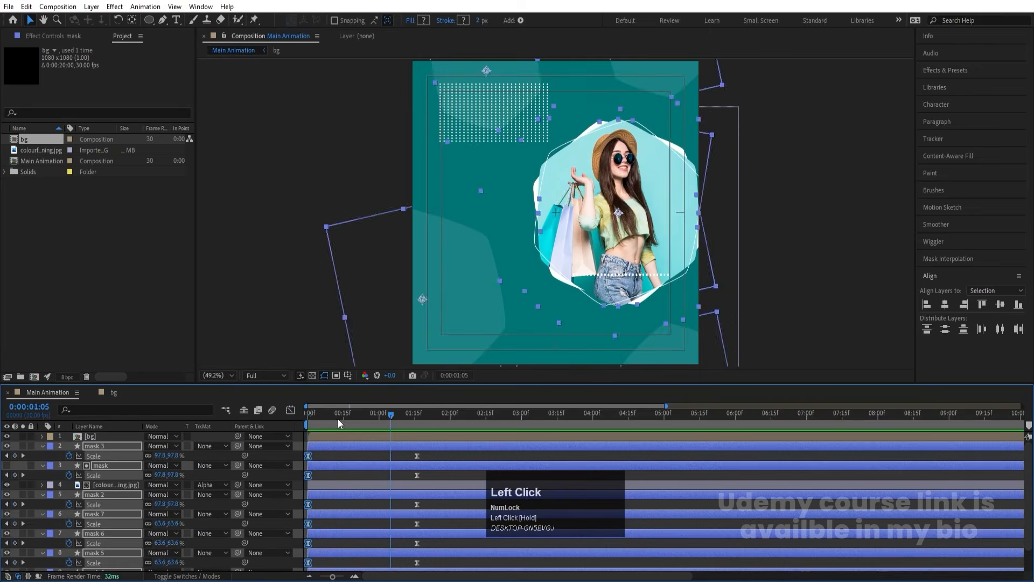
scroll(332, 494, down, 2)
click(323, 535)
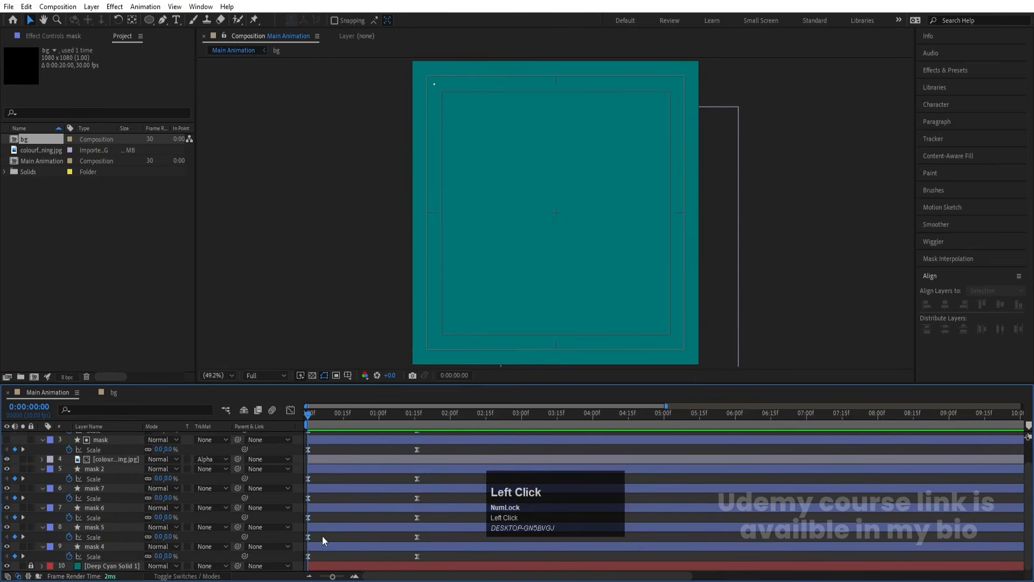
key(equal)
key(equal)
click(355, 416)
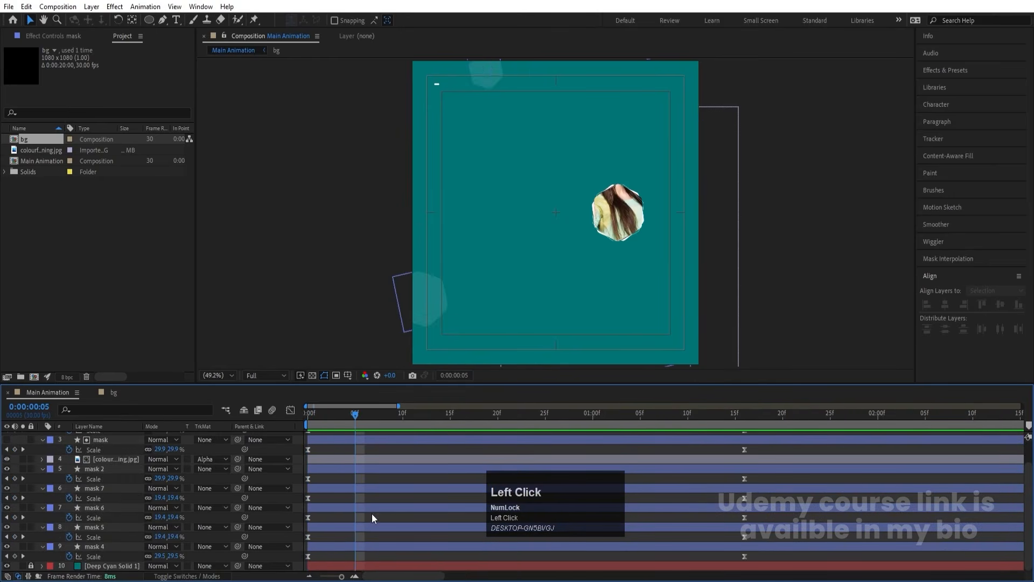
click(354, 525)
key(bracketleft)
click(403, 420)
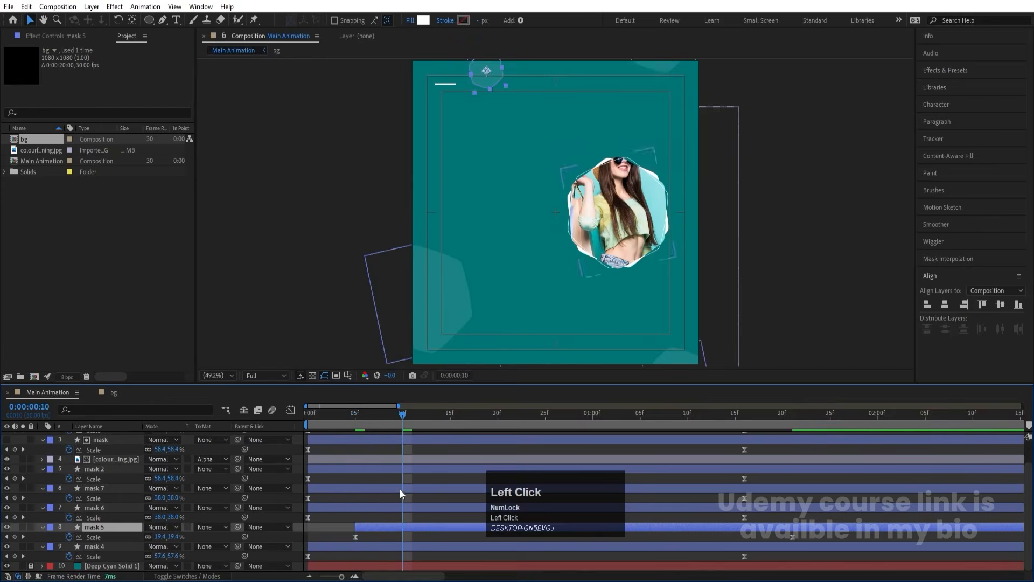
click(405, 509)
key(bracketleft)
- Shift the mask 7 layer to start at 0:00:00:15 and the mask 2 layer to start at 0:00:00:20
click(451, 416)
click(454, 487)
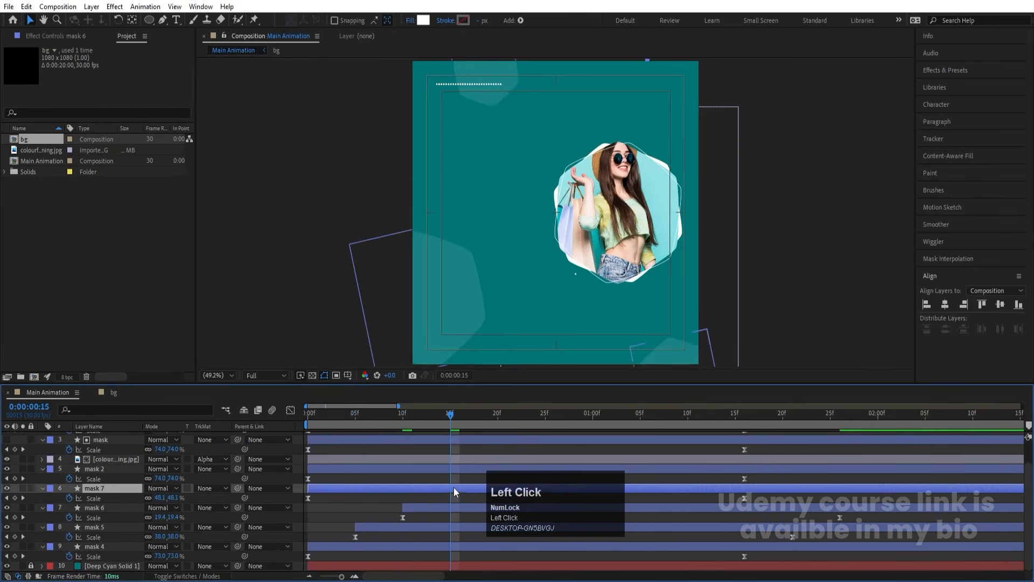
key(bracketleft)
click(498, 413)
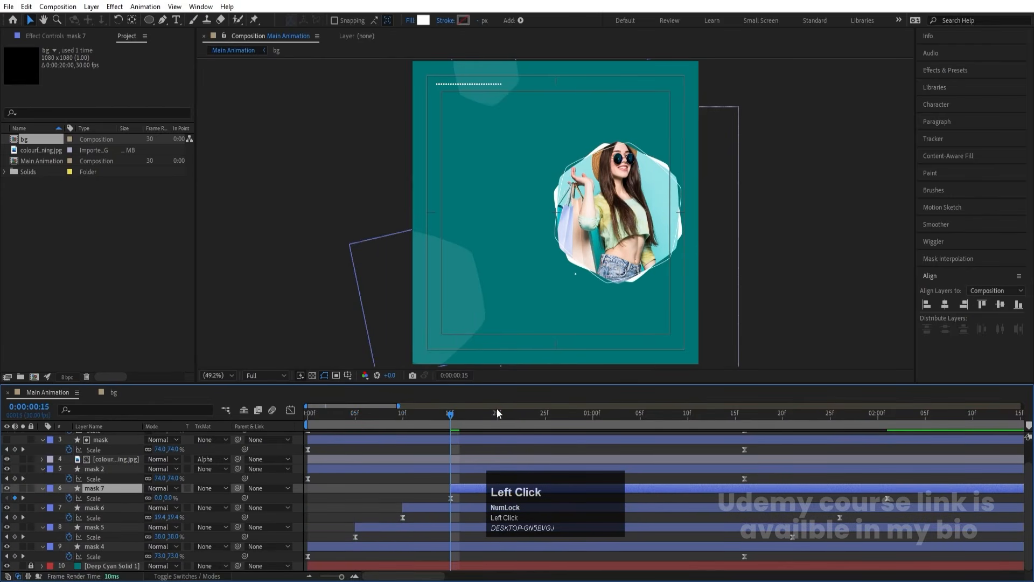
click(488, 468)
key(bracketleft)
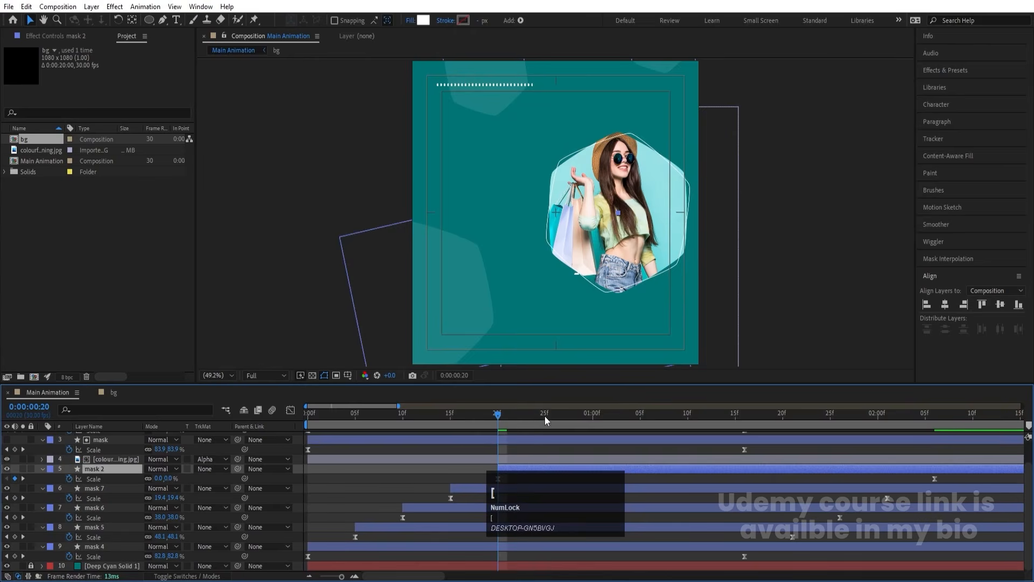
- Shift the mask layer used as the photo's matte to start at 0:00:00:25
click(544, 415)
click(545, 440)
key(bracketleft)
scroll(597, 464, up, 1)
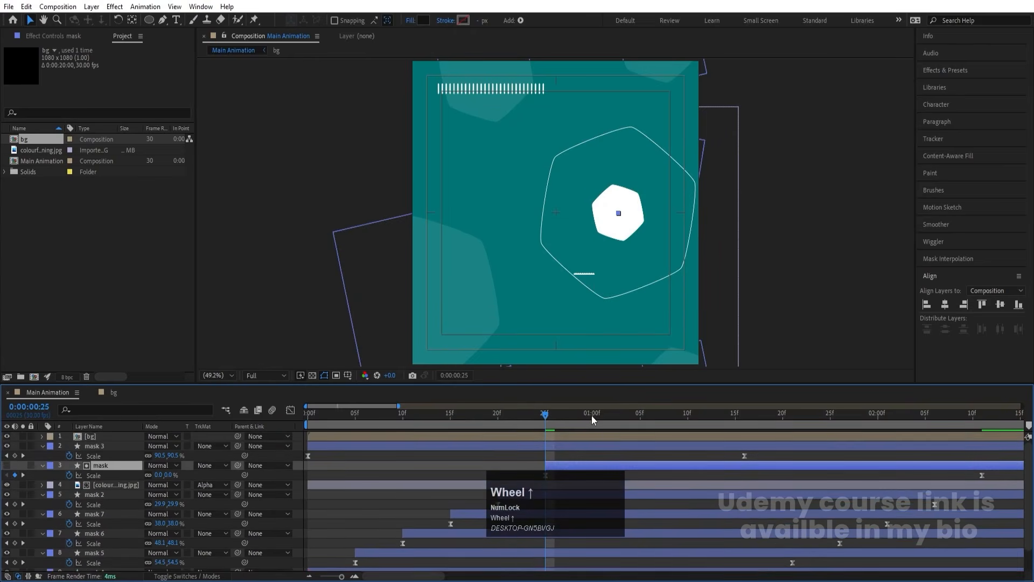
- Shift the mask 3 layer to start at 0:00:01:00 and preview the staggered animation from the beginning
click(591, 415)
click(593, 444)
key(bracketleft)
key(minus)
key(minus)
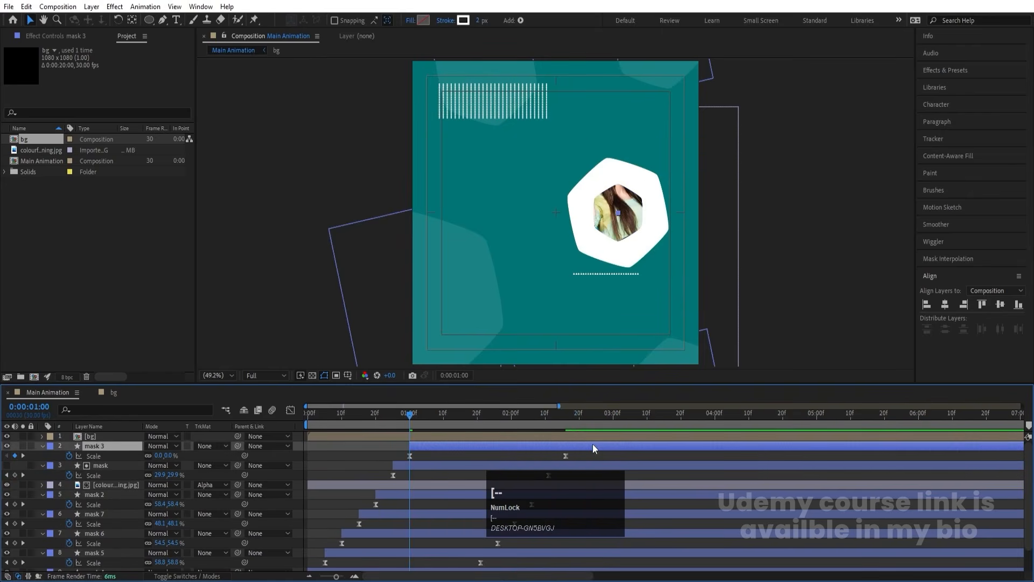
key(minus)
drag(339, 417, 253, 429)
key(space)
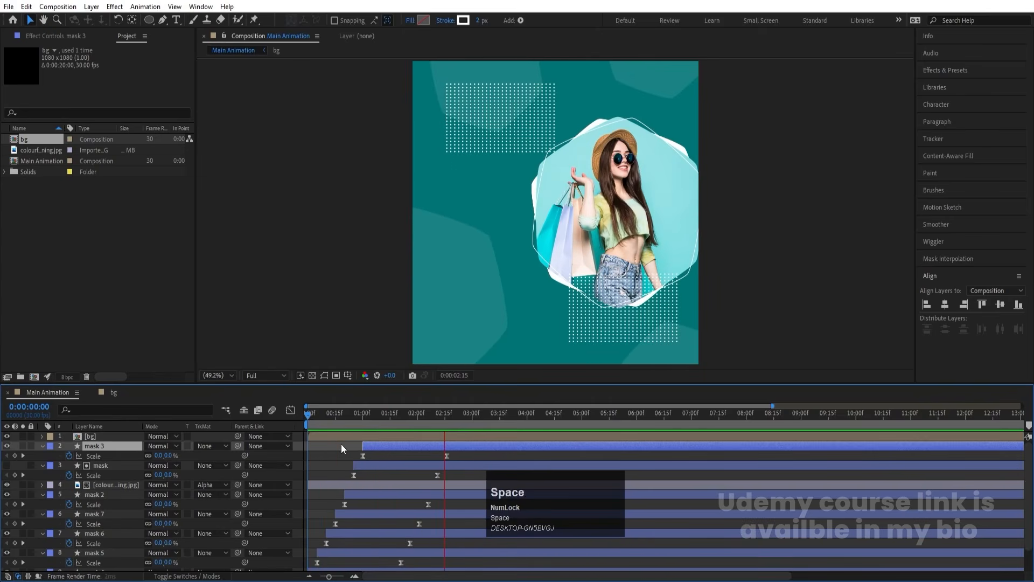
click(338, 449)
- Keyframe the photo layer's position at 0:00:00:22, and set its X position to 810 at 0:00:04:05
click(129, 485)
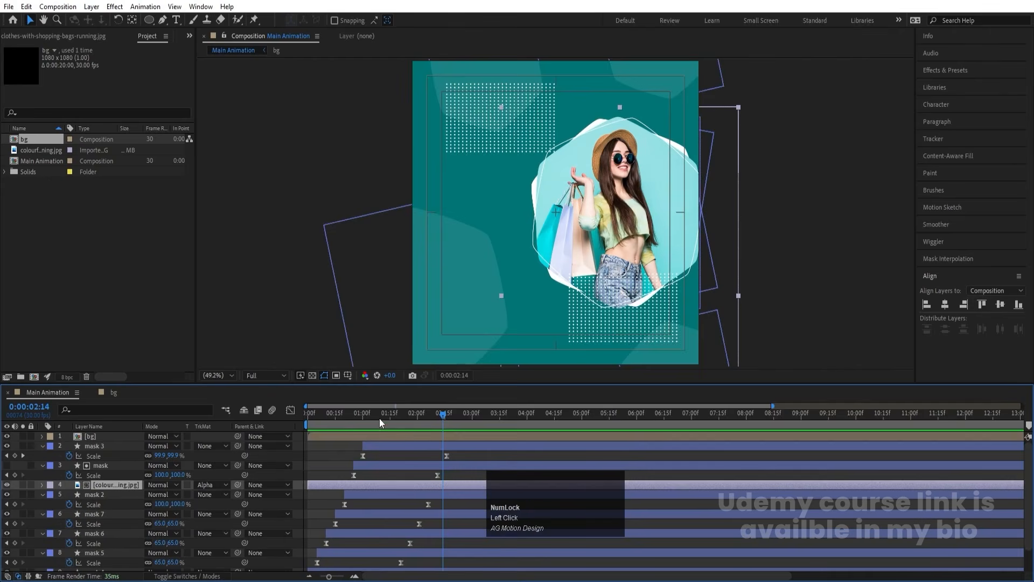
drag(377, 414, 348, 413)
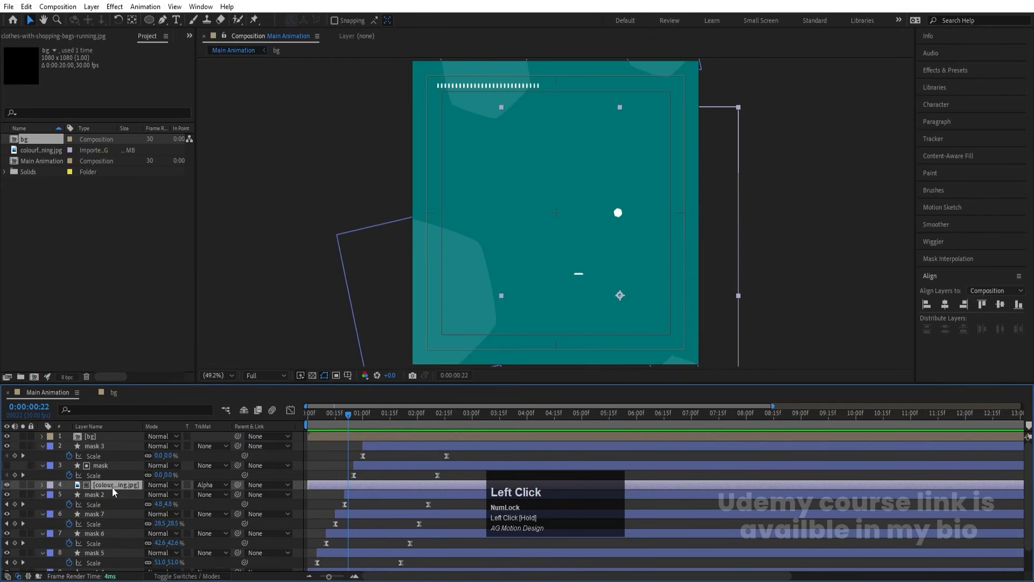
key(p)
click(69, 495)
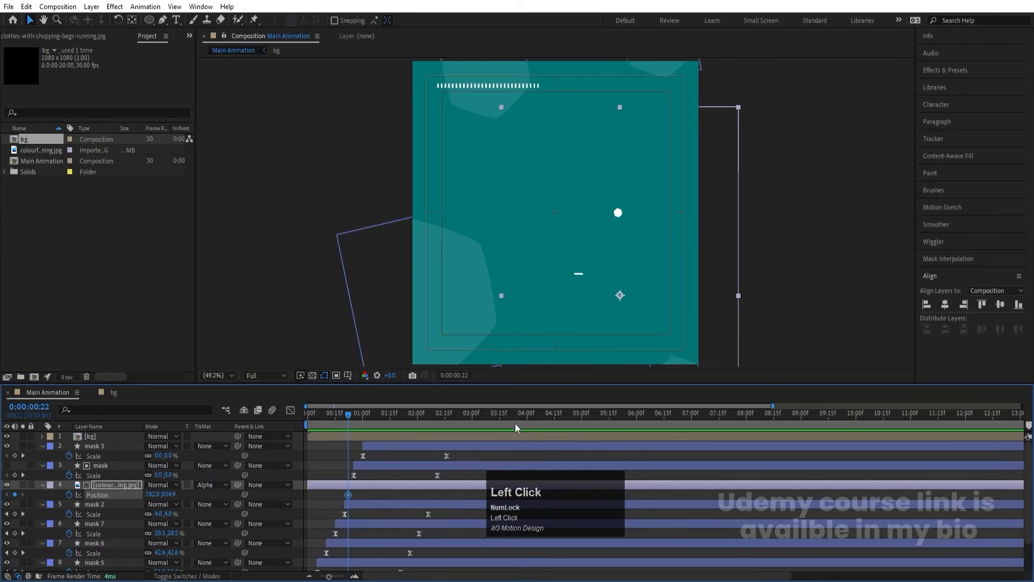
drag(515, 423, 536, 422)
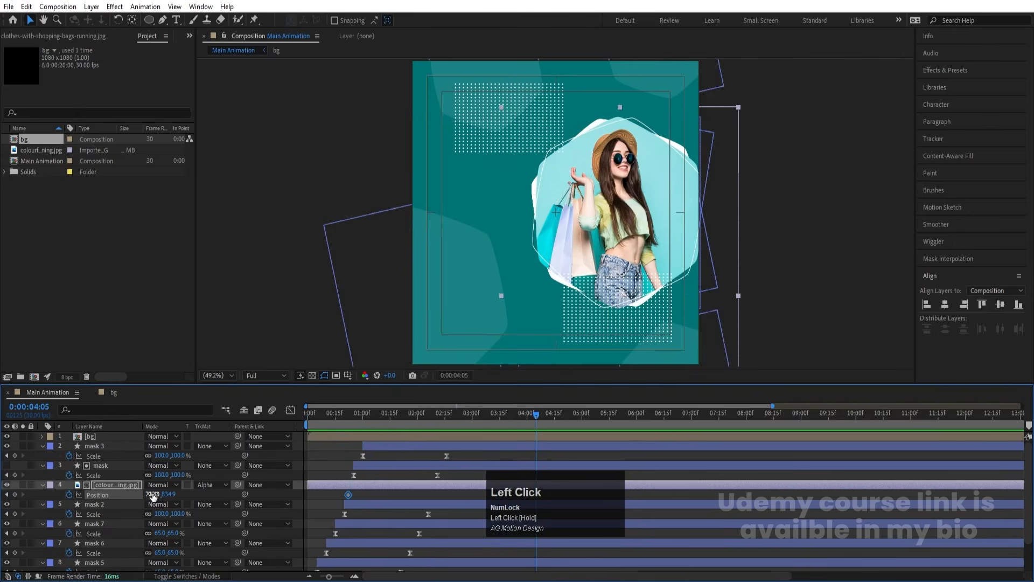
drag(153, 495, 173, 495)
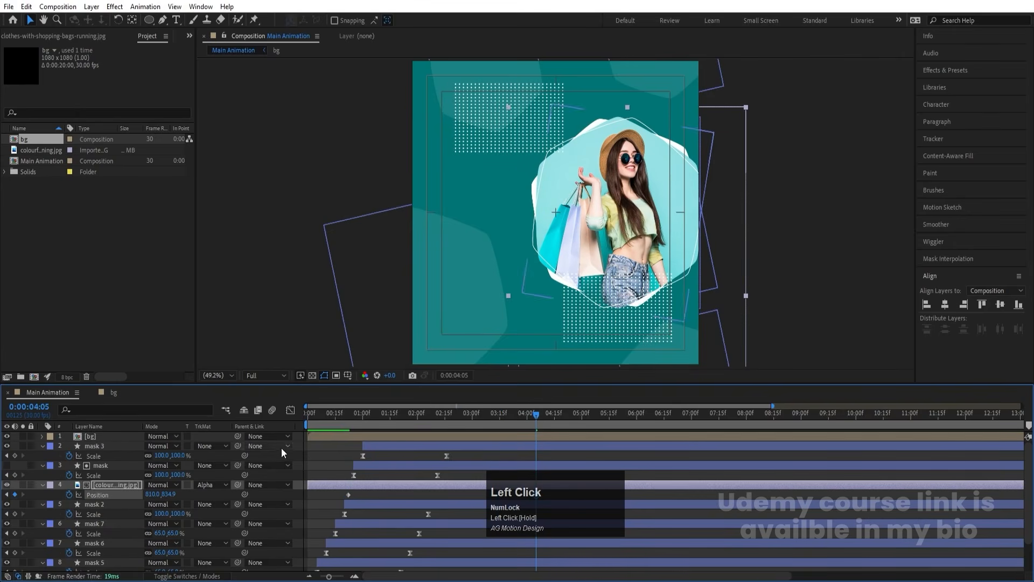
- Set the photo's X position to 761 at its 0:00:00:22 keyframe and preview the movement
click(345, 424)
key(k)
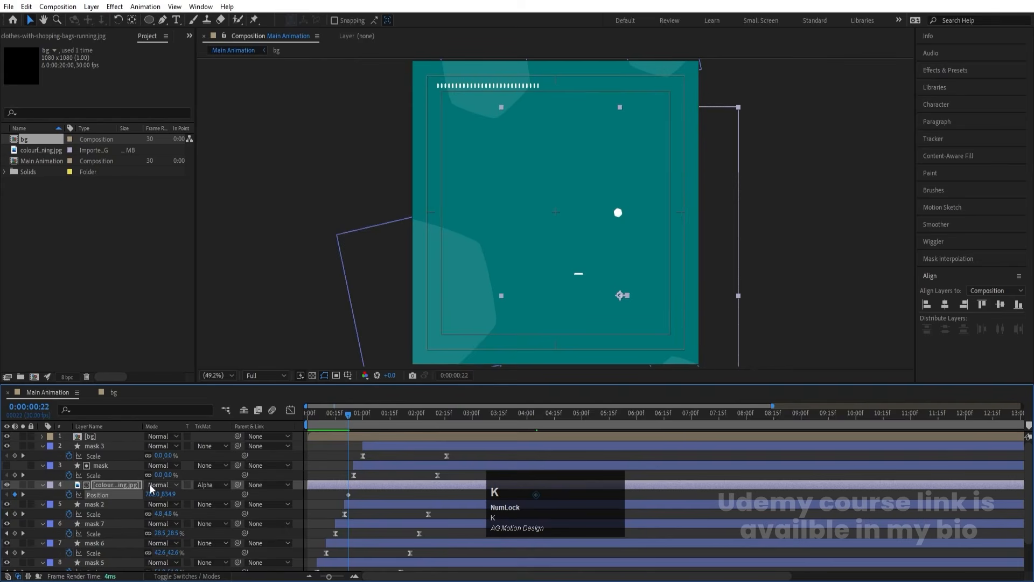
click(152, 489)
key(space)
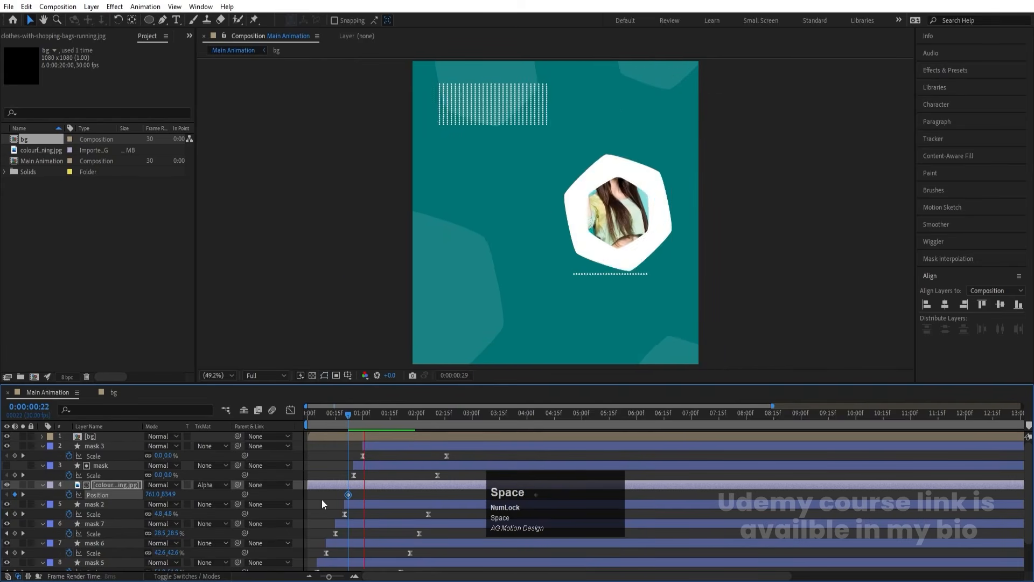
key(minus)
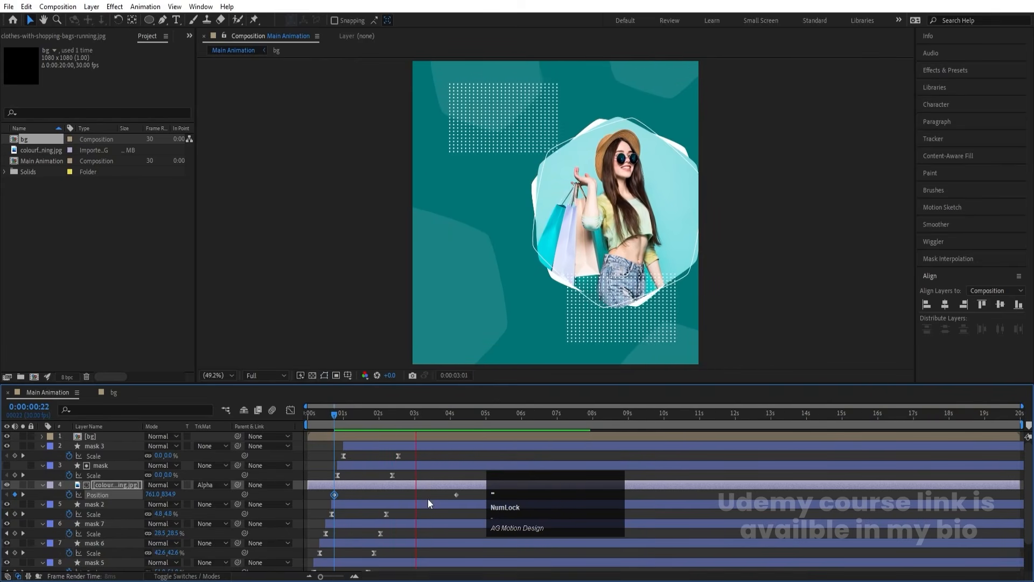
- Move the photo's last position keyframe to about 8 seconds, collapse the layer properties and preview the slower drift
key(space)
drag(457, 494, 592, 496)
key(space)
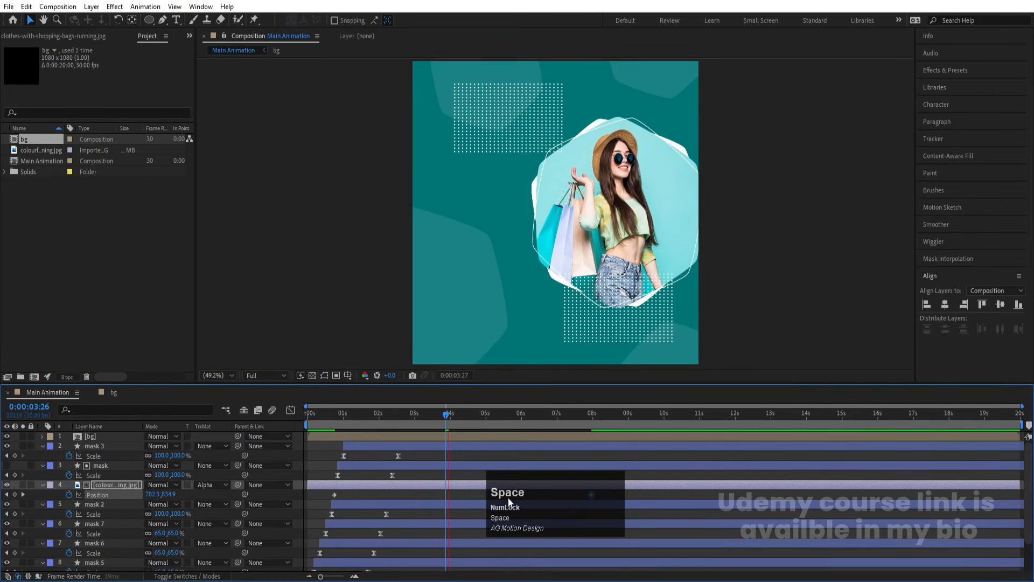
click(428, 473)
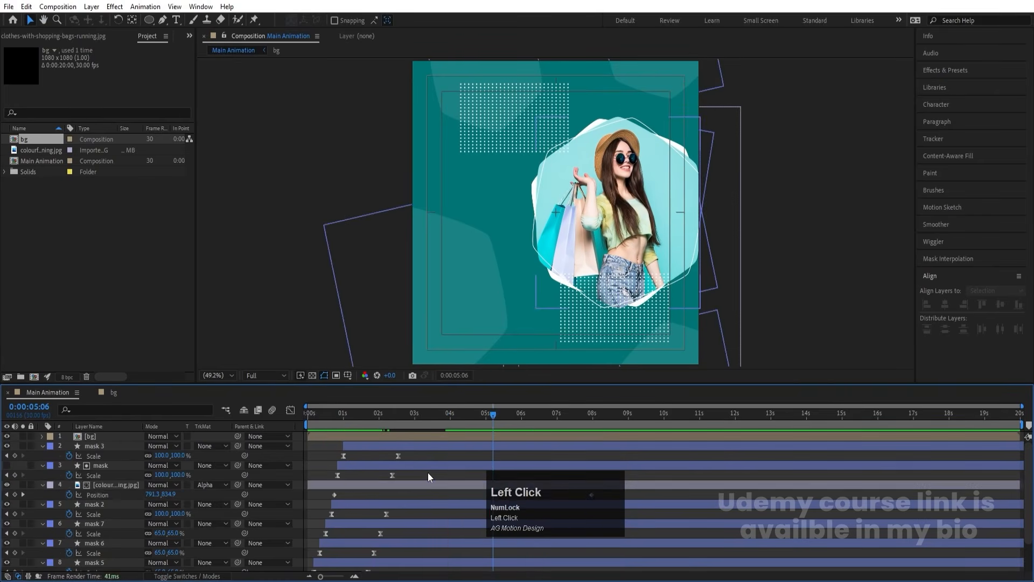
key(u)
drag(345, 415, 221, 430)
key(space)
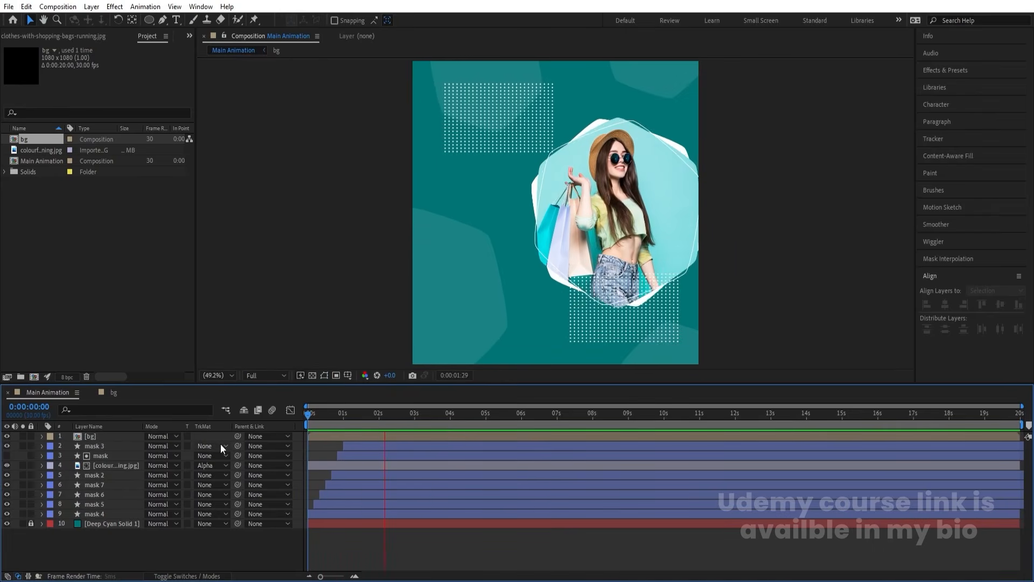
key(space)
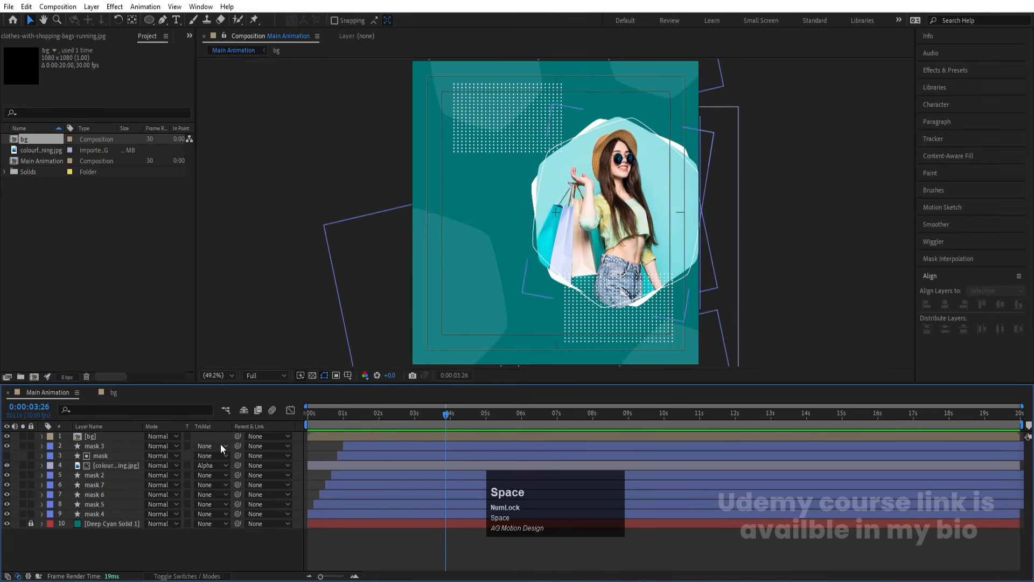
- Apply the Wiggle - position preset to mask layers 2 to 7, leaving out the photo's matte layer
click(124, 515)
shift+click(98, 475)
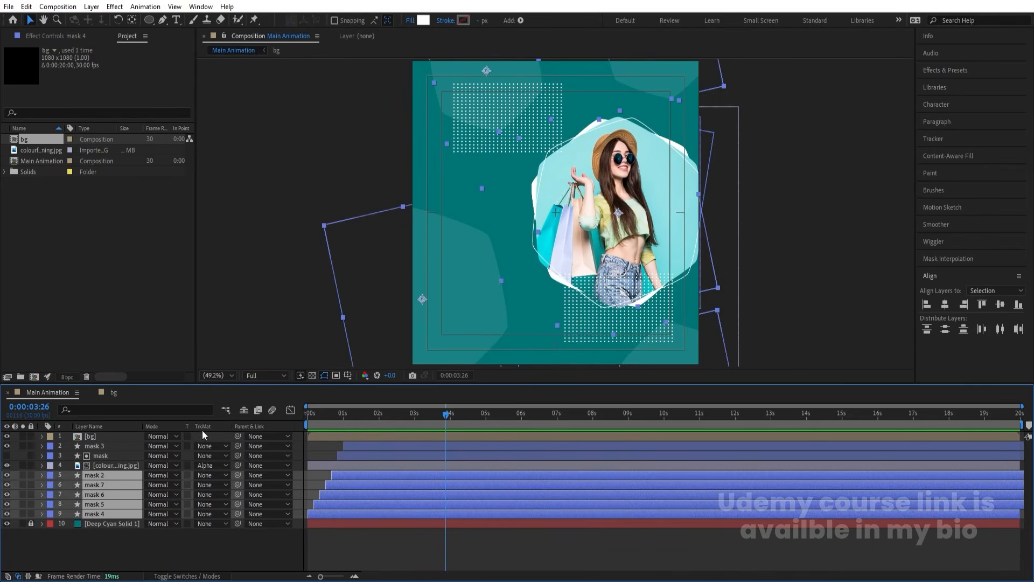
key(Num_Lock)
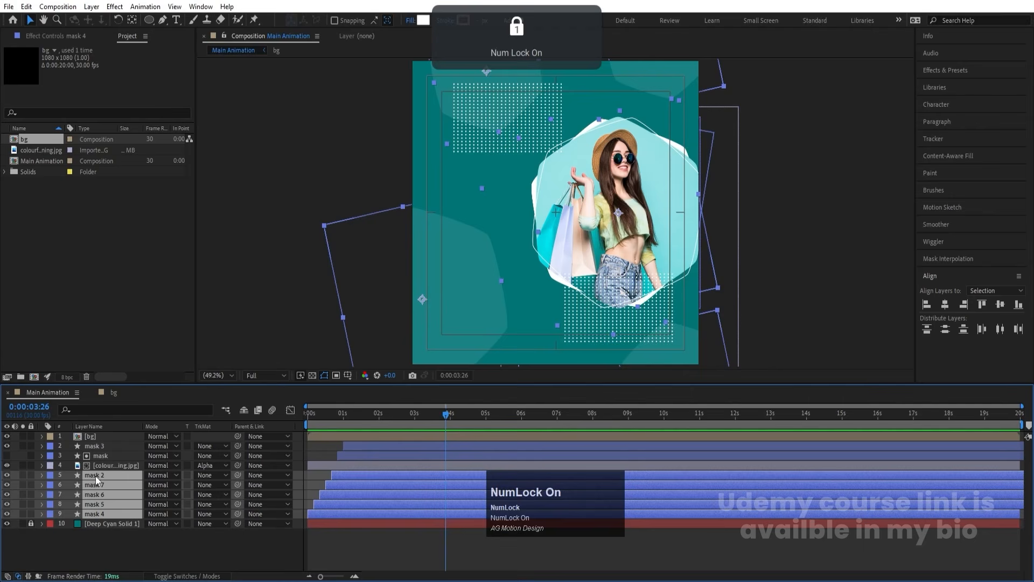
ctrl+click(95, 446)
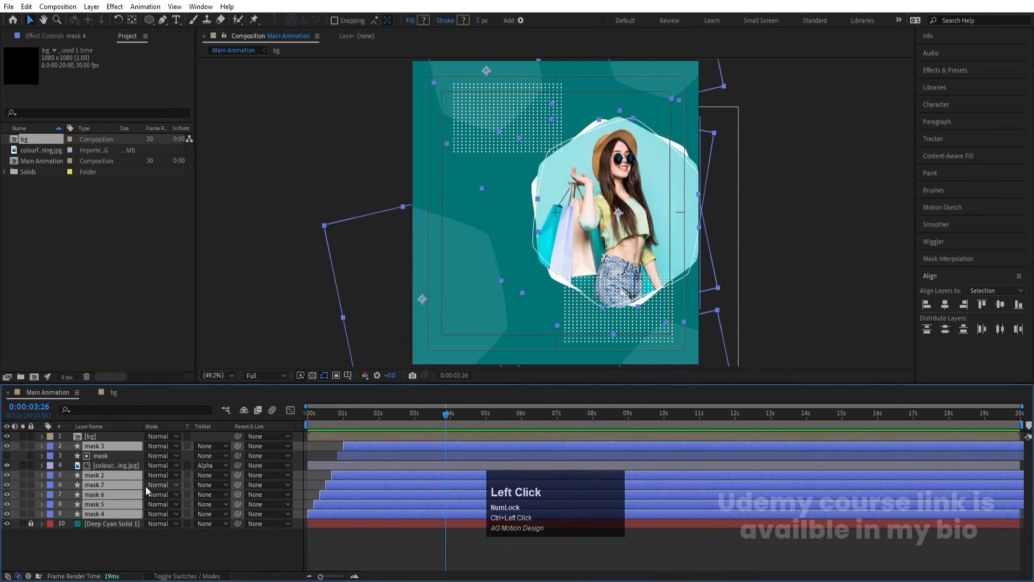
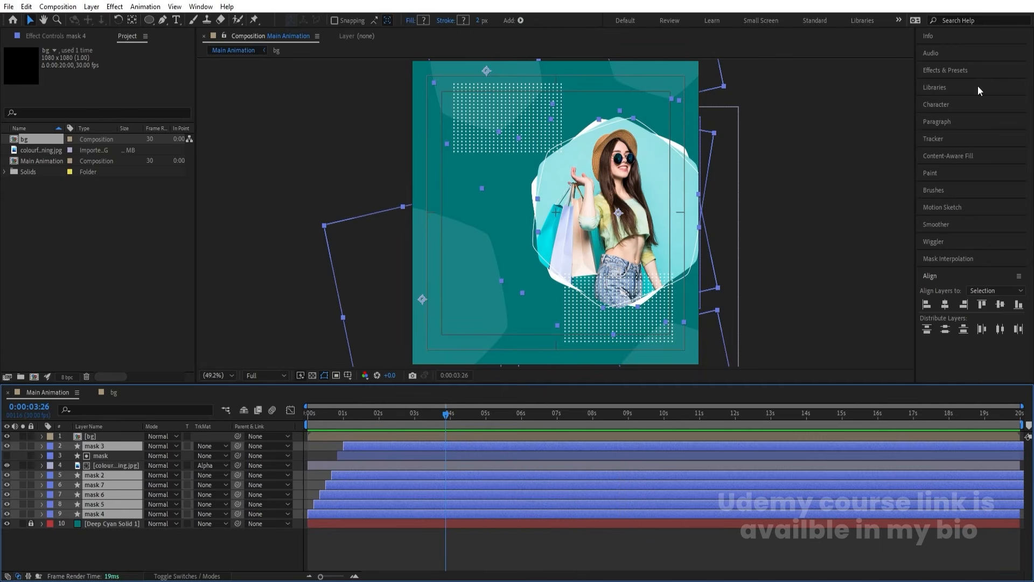
click(964, 71)
click(956, 84)
text(w)
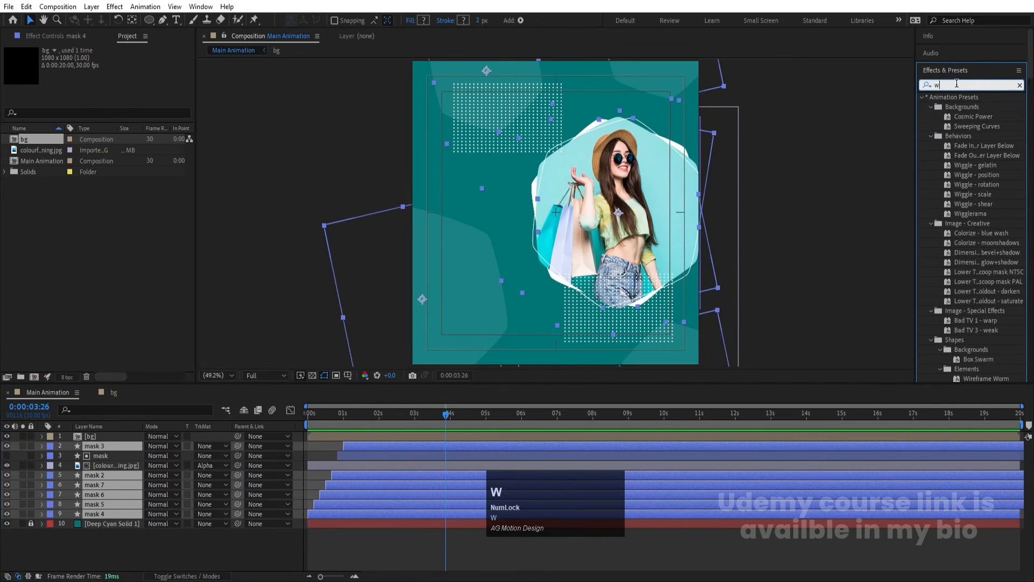
text(igg)
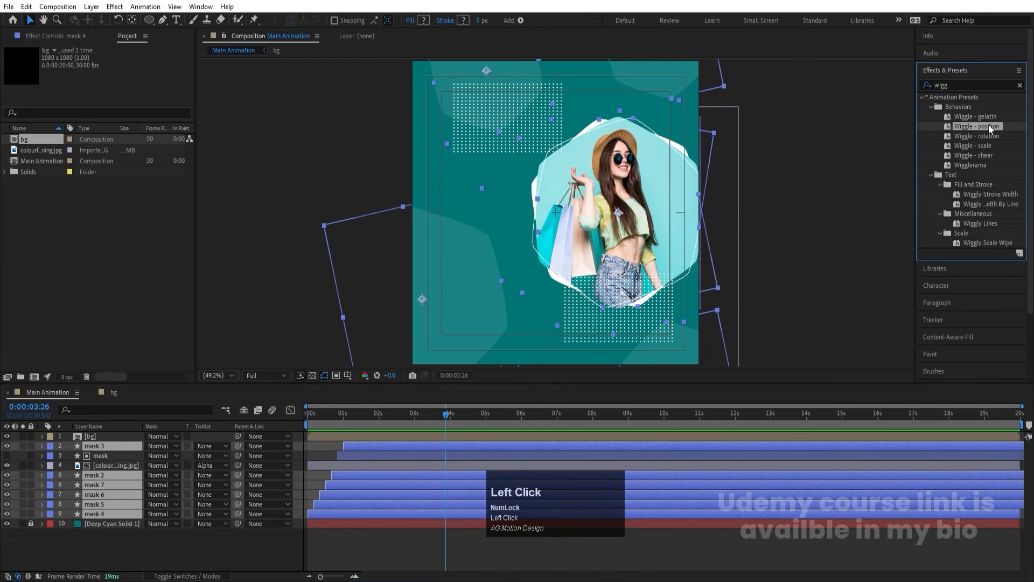
double_click(988, 126)
- Preview the wiggling mask shapes, including a playback from the start of the composition
click(779, 231)
key(space)
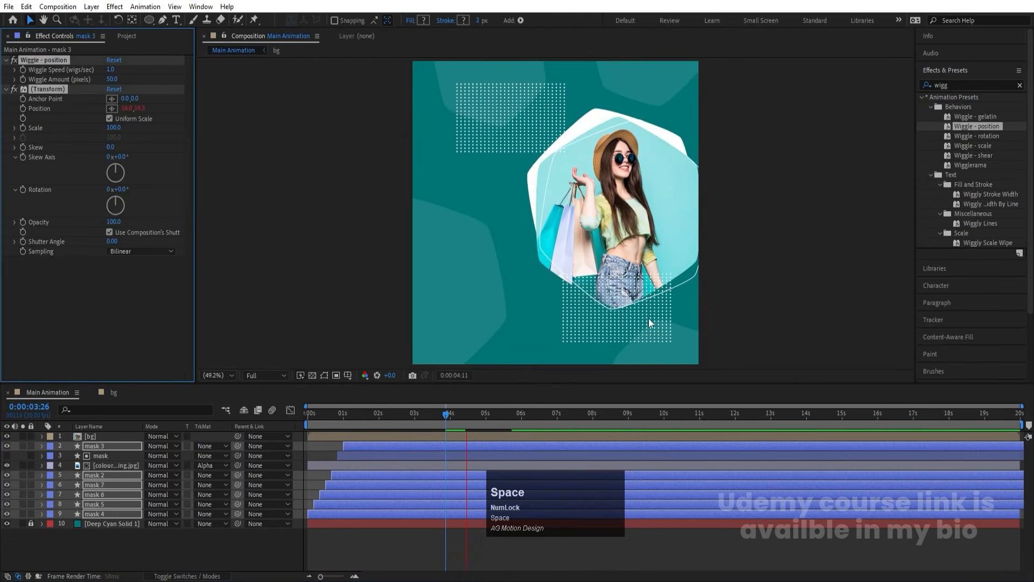
key(space)
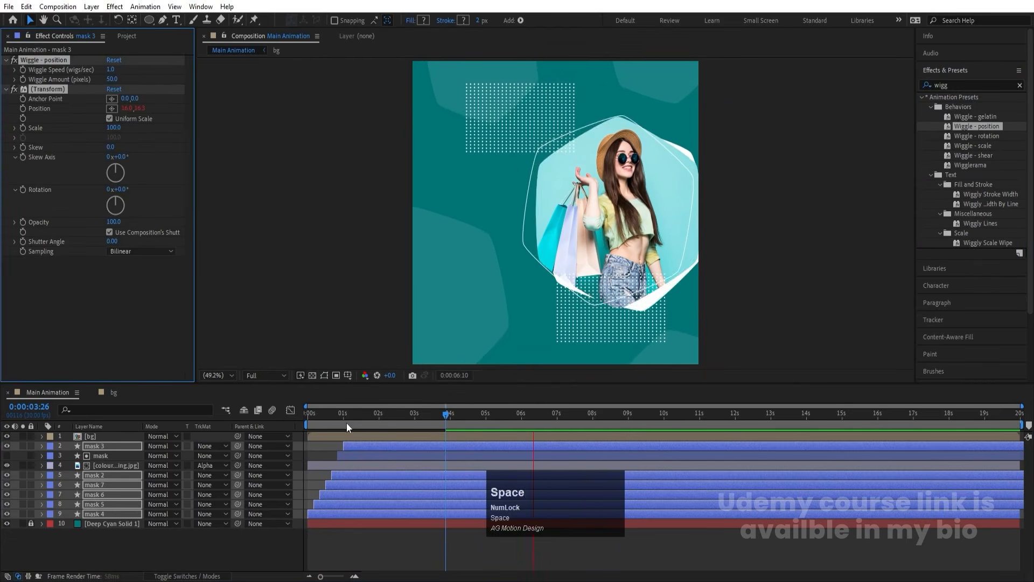
click(309, 415)
key(space)
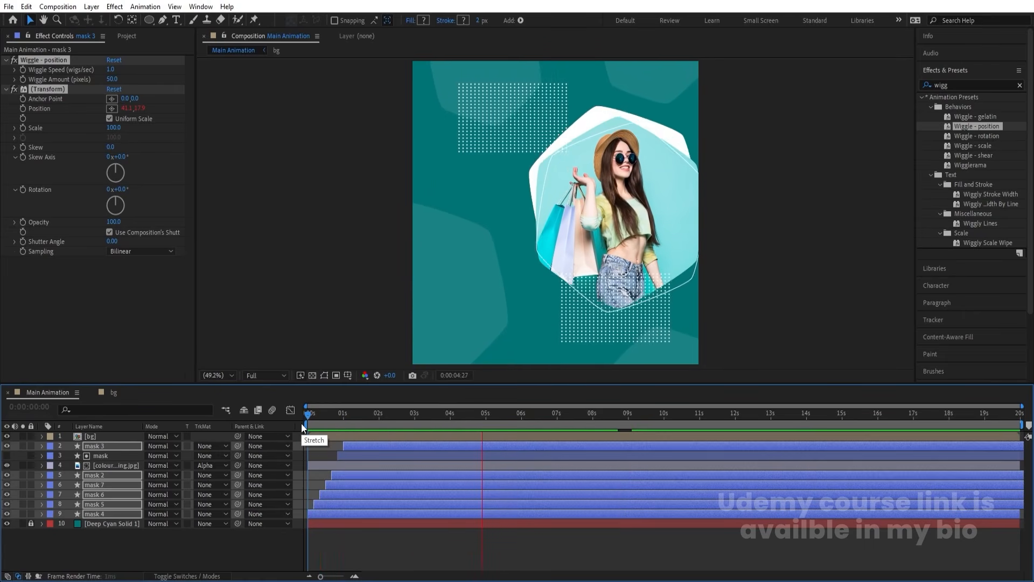
key(space)
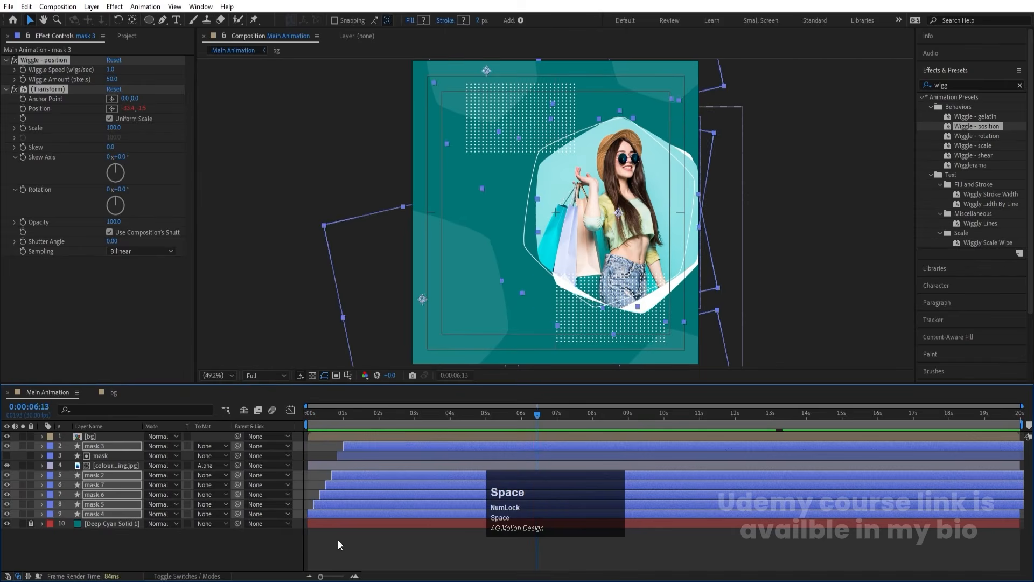
click(338, 539)
- Duplicate the photo layer and set the duplicate's track matte to none
click(111, 465)
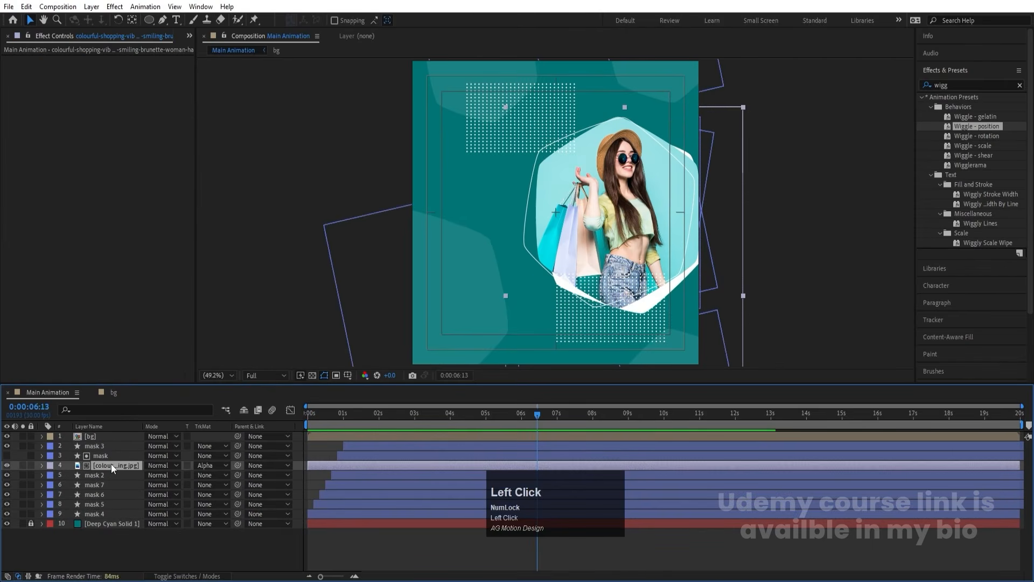
key(ctrl+d)
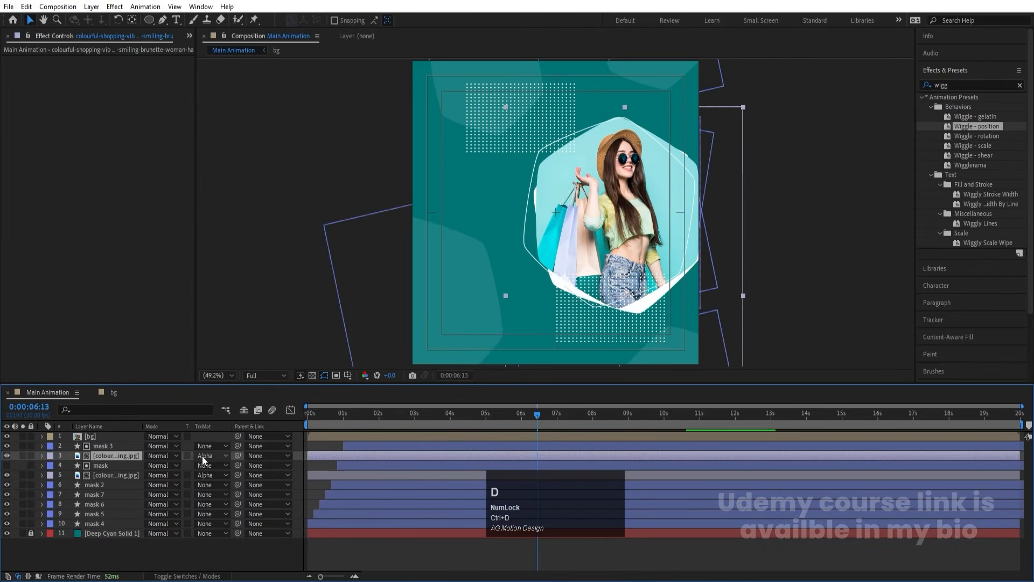
click(205, 456)
click(219, 467)
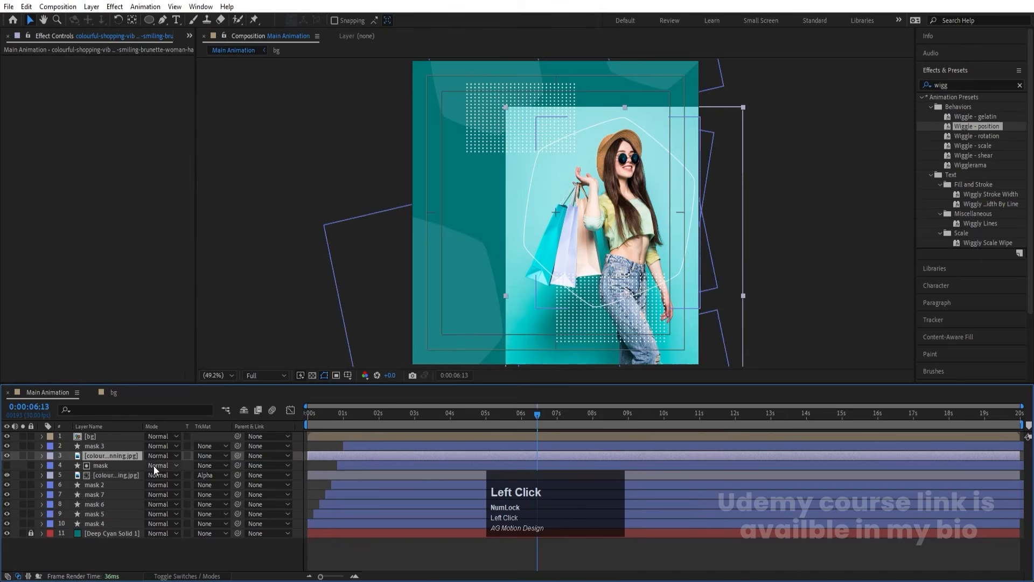
- Move the duplicated photo layer just above Deep Cyan Solid 1 and center it horizontally and vertically in the composition
drag(141, 457, 147, 526)
click(943, 71)
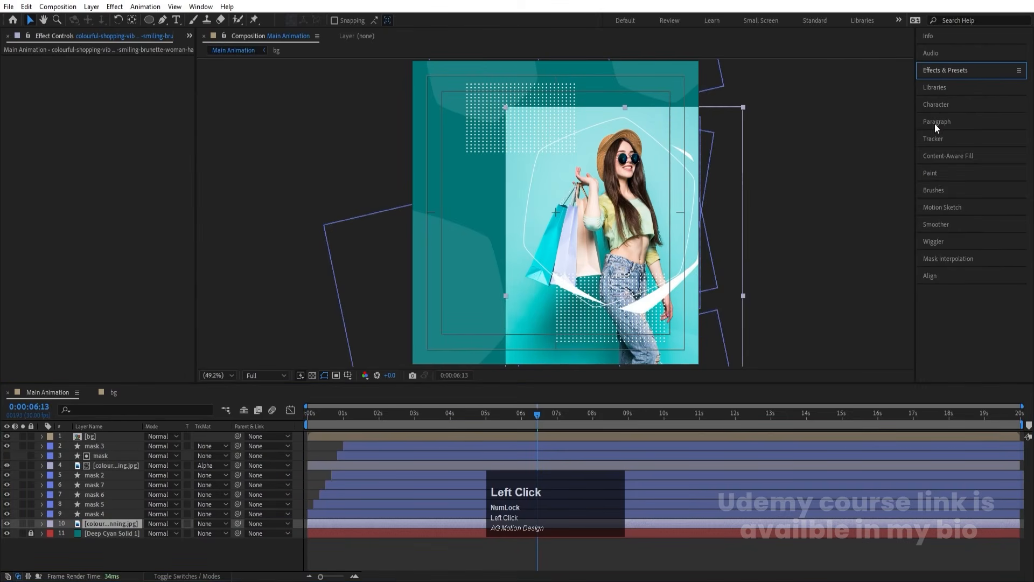
click(936, 275)
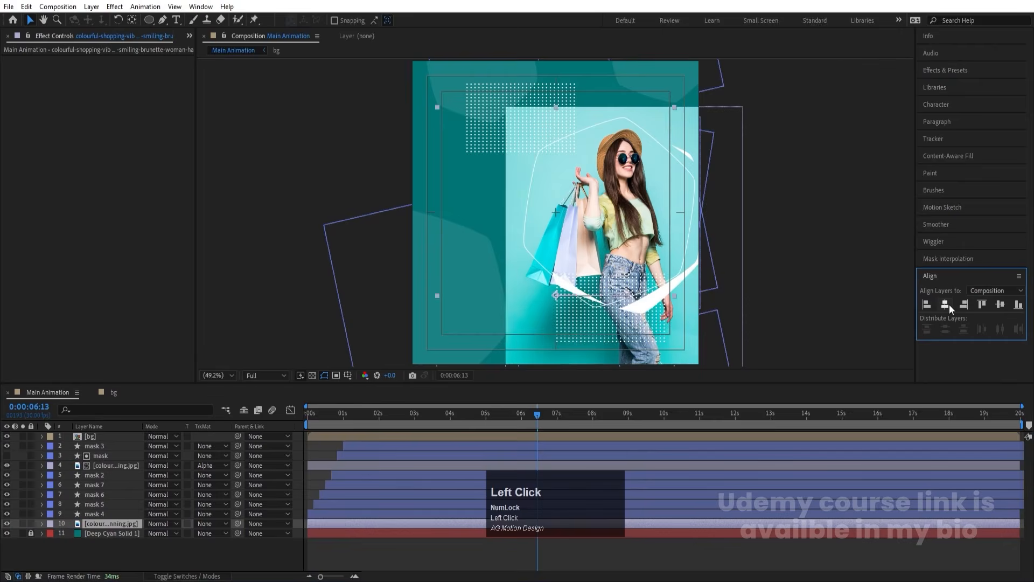
click(945, 305)
click(1000, 304)
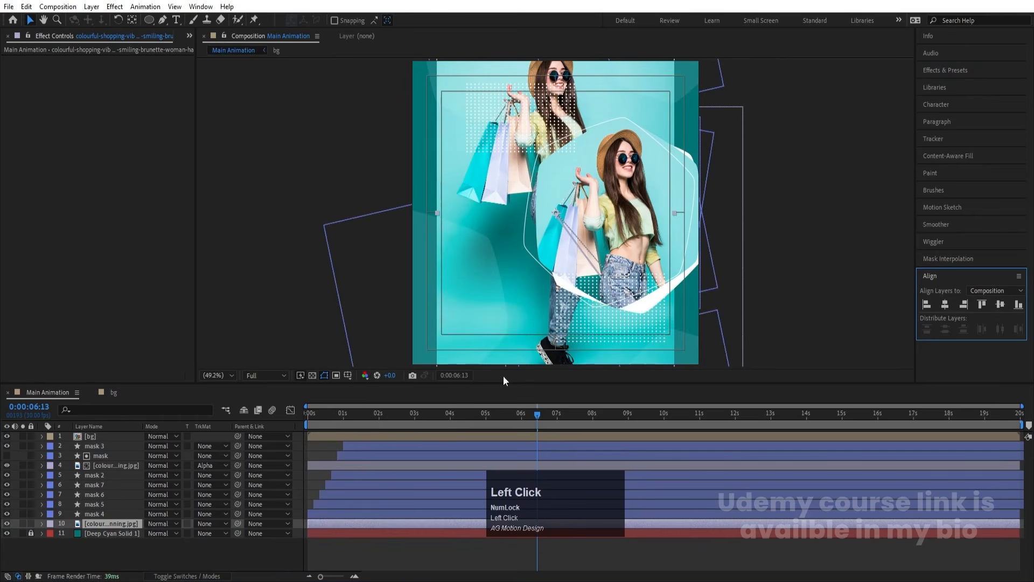
- Remove the position animation from the background photo copy
click(131, 525)
key(u)
click(123, 531)
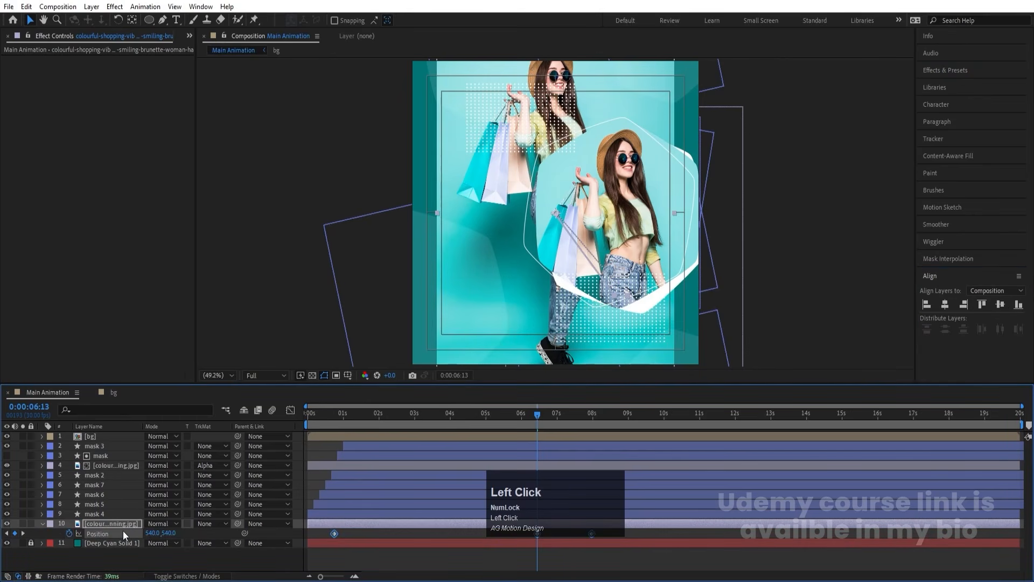
- Scale the background photo to 70% and move it down until the woman's face sits in the composition's upper half
key(s)
drag(159, 534, 306, 395)
drag(521, 114, 521, 367)
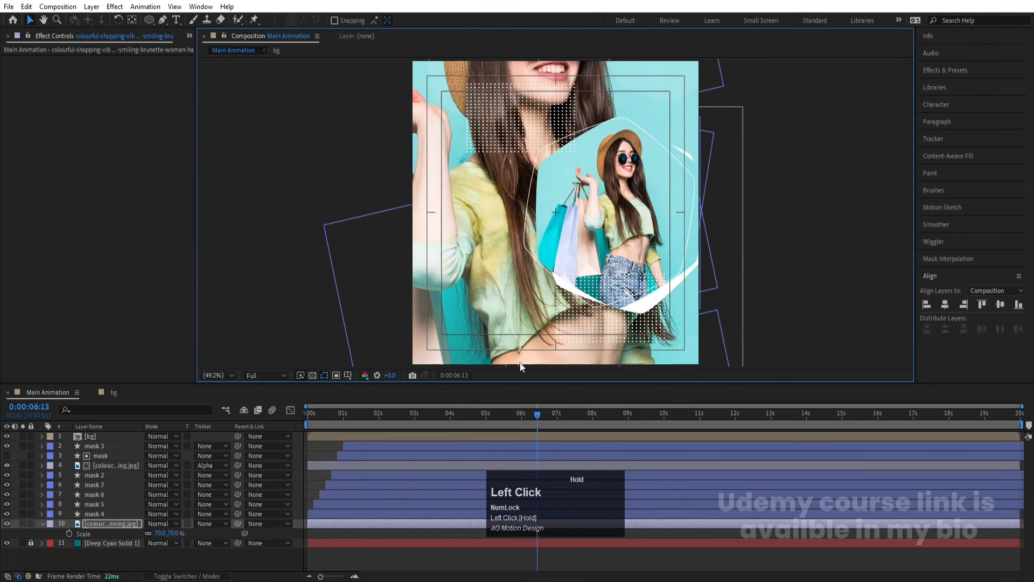
drag(541, 131, 551, 263)
- Set the background photo's opacity to 10% and preview the composition from the start
key(t)
click(152, 533)
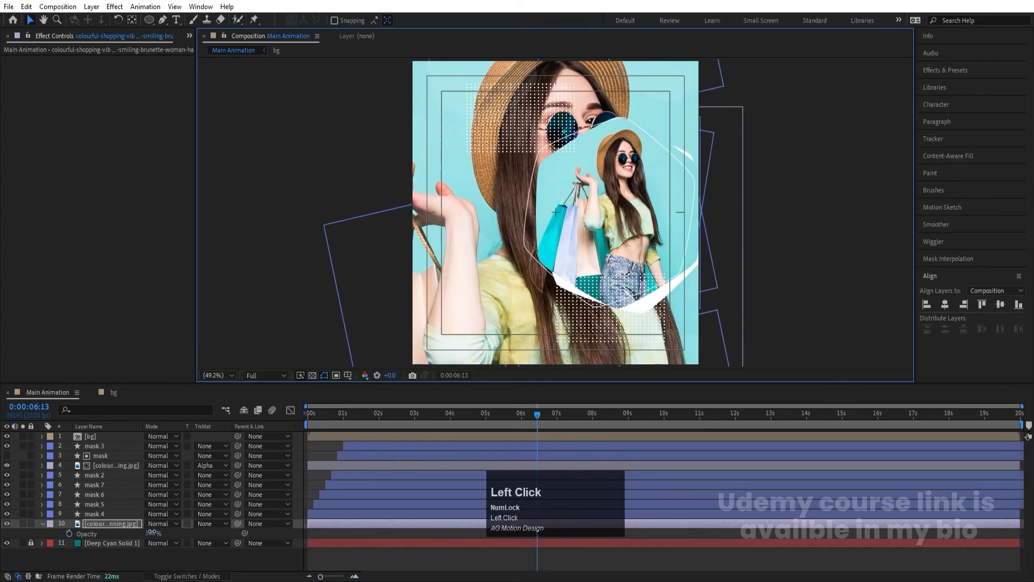
text(10)
key(Return)
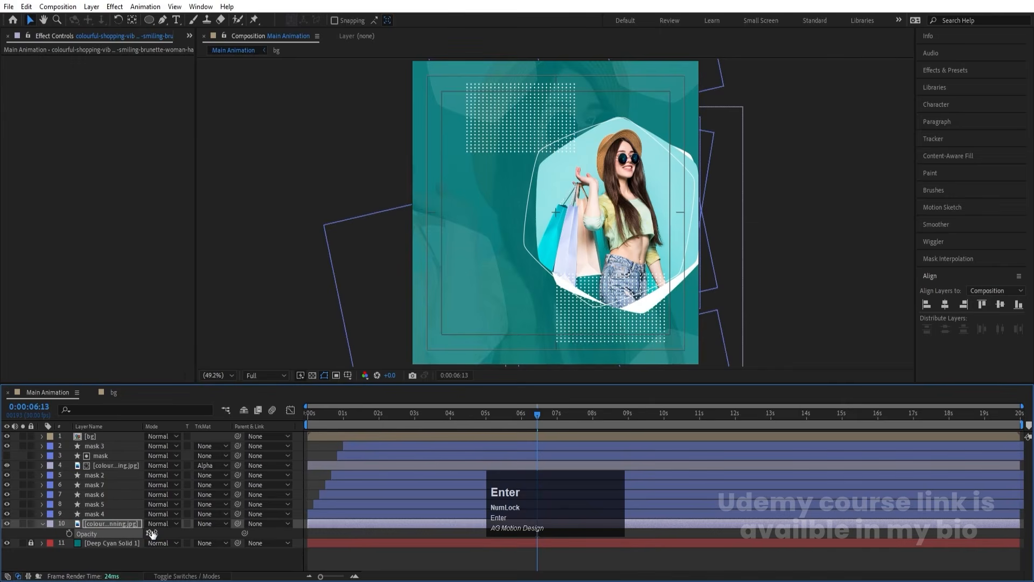
drag(330, 417, 259, 421)
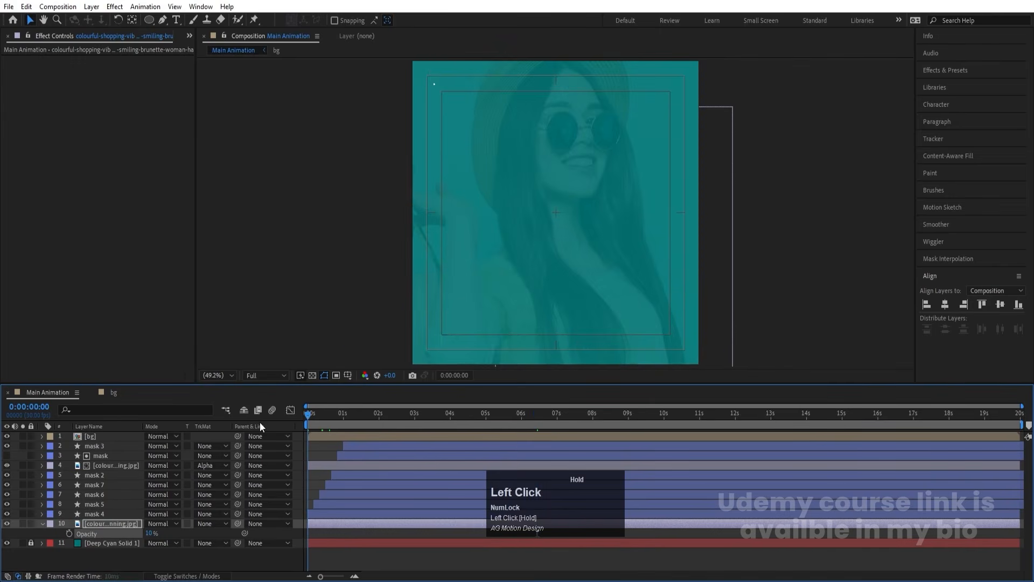
key(space)
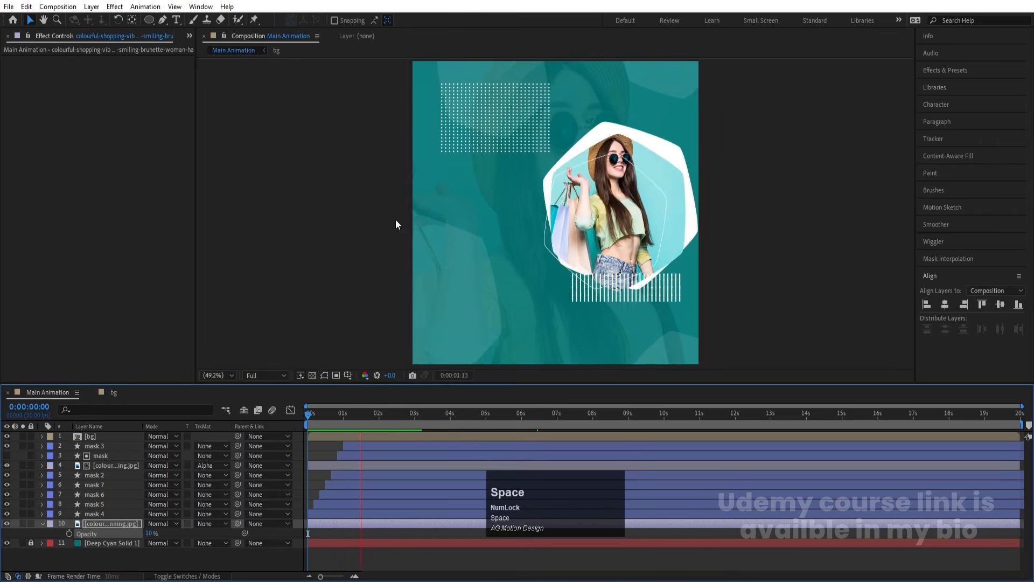
key(space)
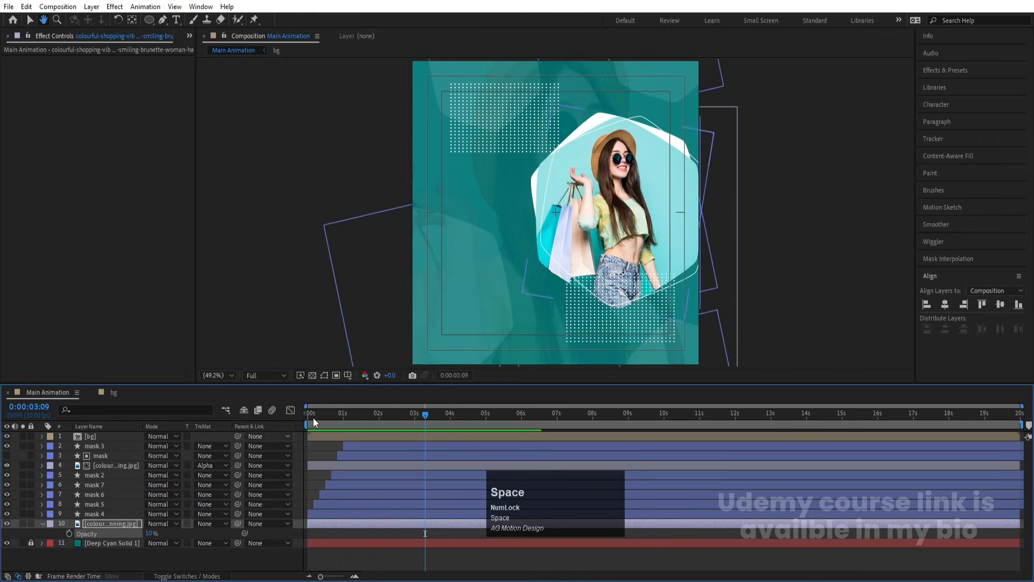
- Fade in the background photo with opacity keyframes of 0% at the start and 10% at about 1 second, and preview the fade
click(211, 428)
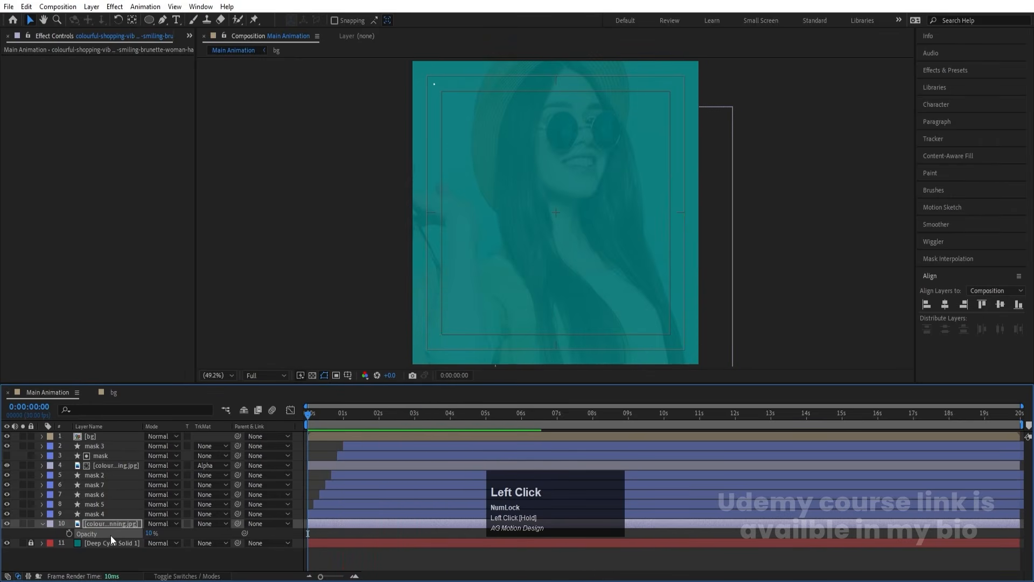
click(69, 534)
key(space)
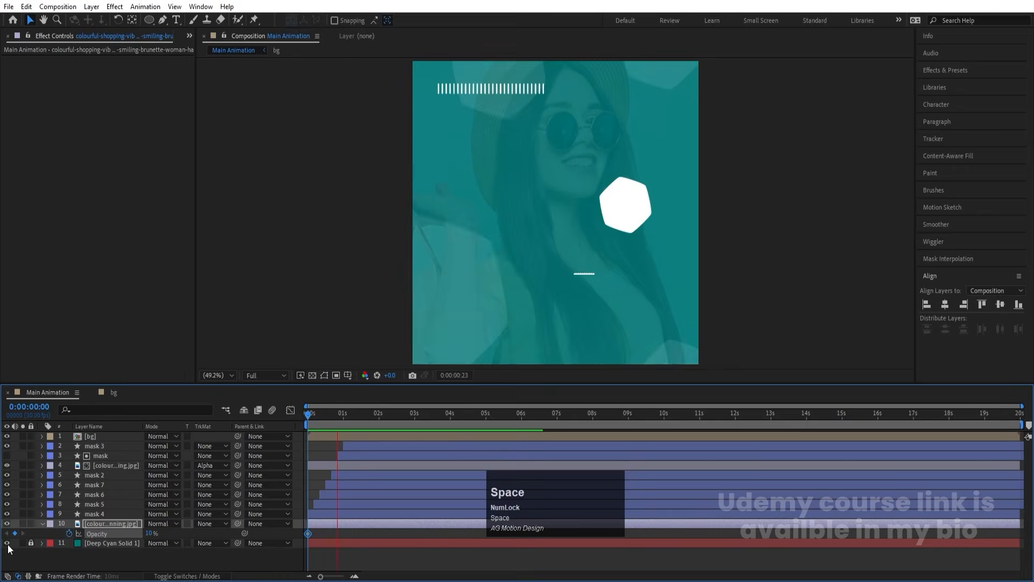
click(15, 533)
key(j)
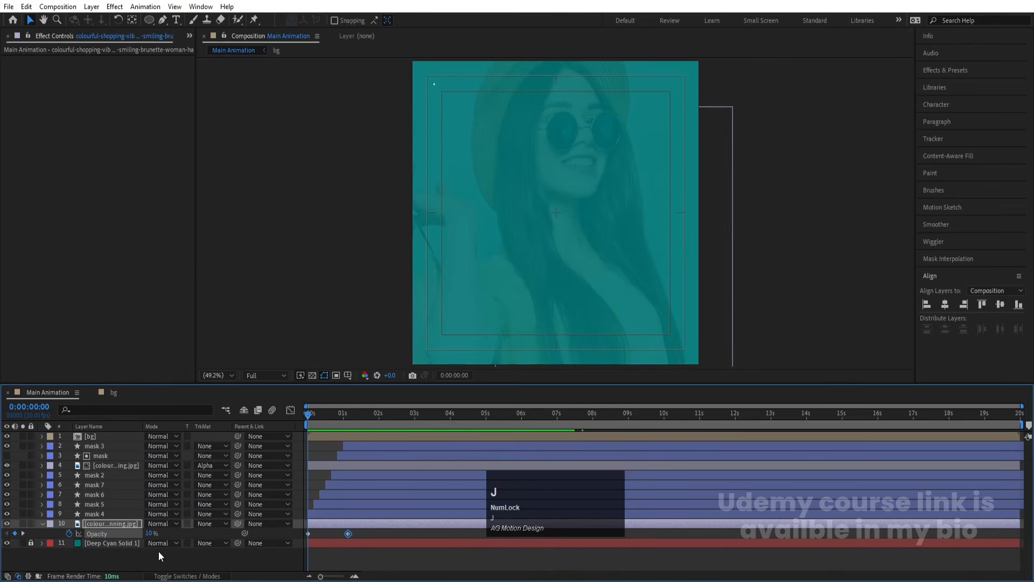
click(151, 533)
text(0)
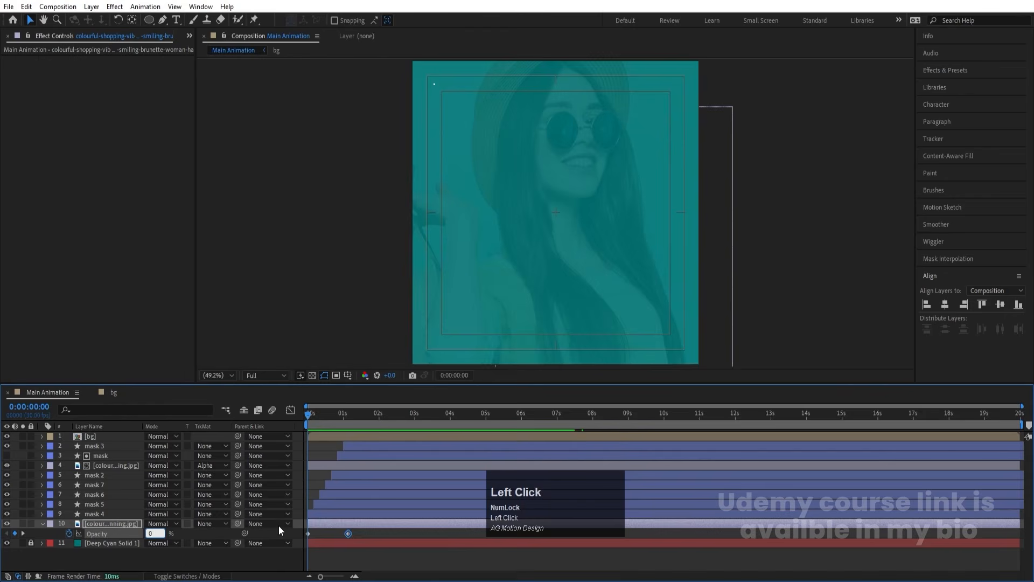
key(Return)
key(space)
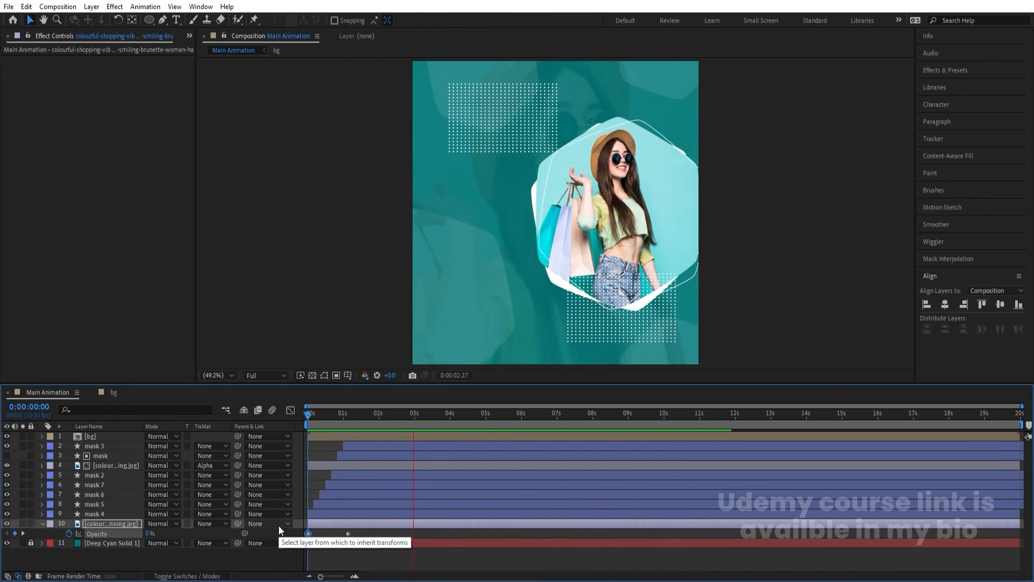
key(space)
- Switch to notes.txt in Notepad and copy the heading "New Fashion Sale"
click(409, 581)
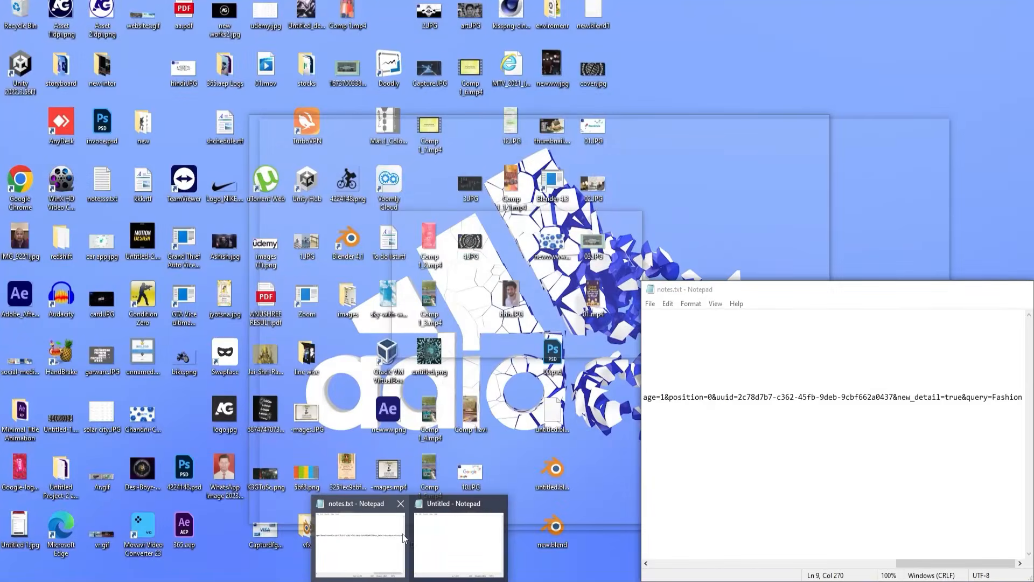
click(403, 536)
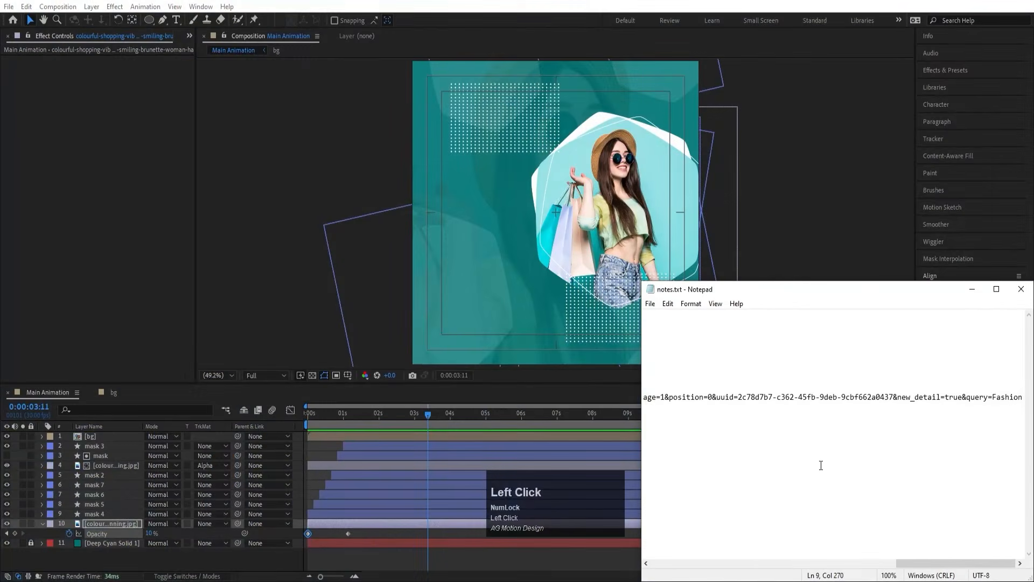
scroll(819, 464, up, 2)
drag(964, 570, 727, 564)
drag(716, 314, 626, 314)
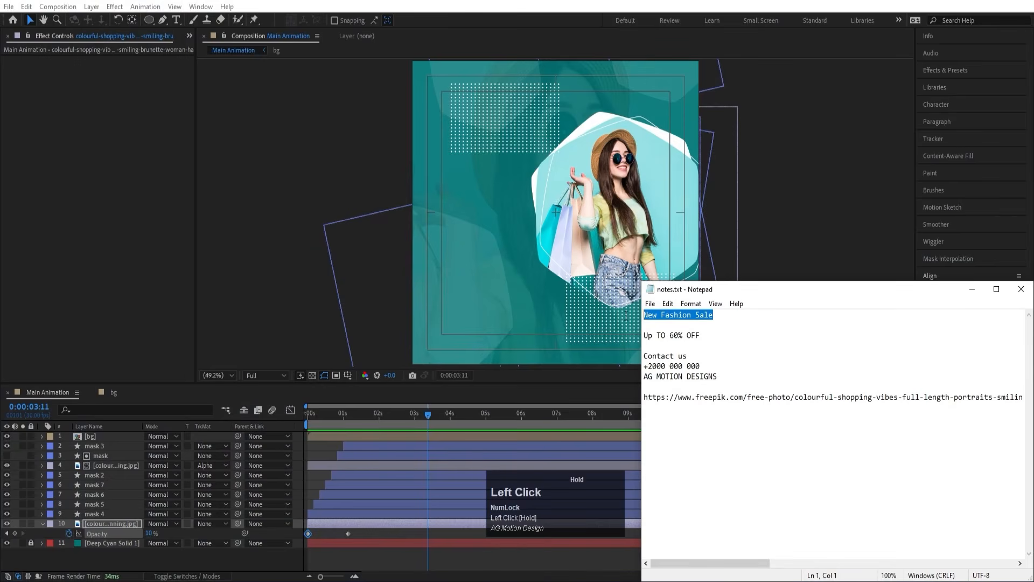
key(ctrl+c)
- Return to After Effects and paste "New Fashion Sale" as a text layer in the composition's upper-left area
click(368, 551)
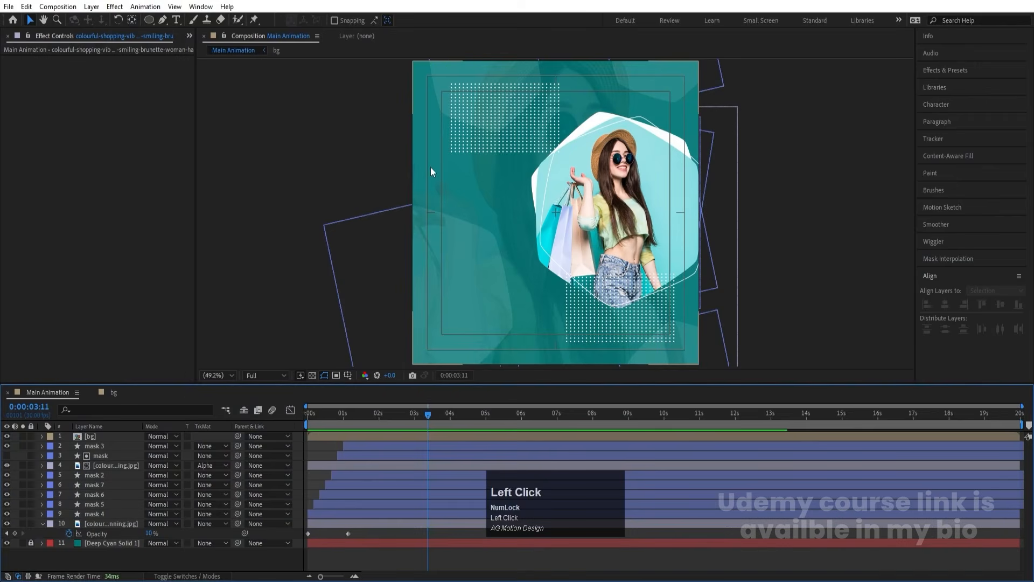
key(ctrl+t)
click(446, 134)
key(ctrl+v)
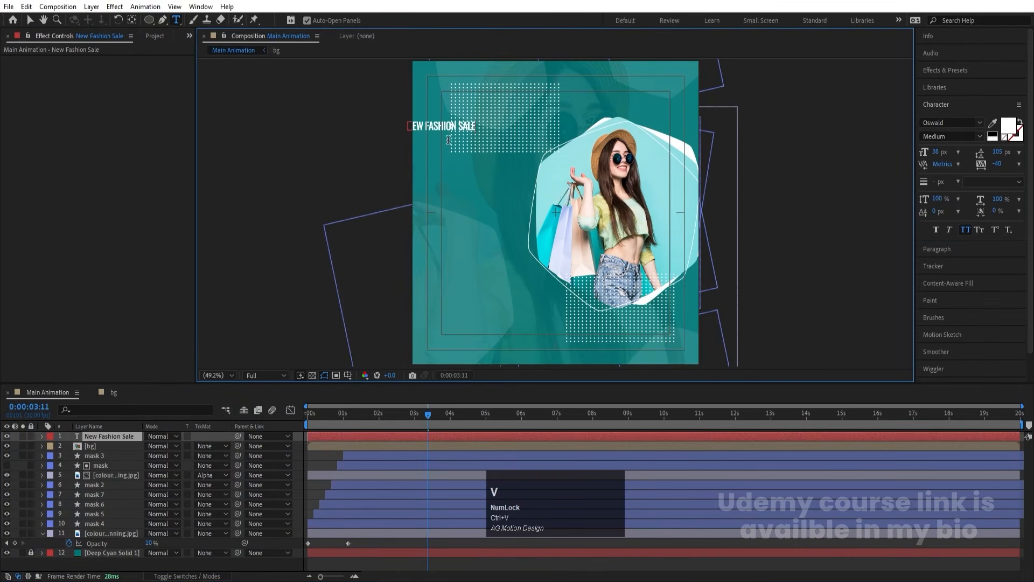
- Break the title into three lines: NEW, FASHION and SALE
click(429, 123)
key(Return)
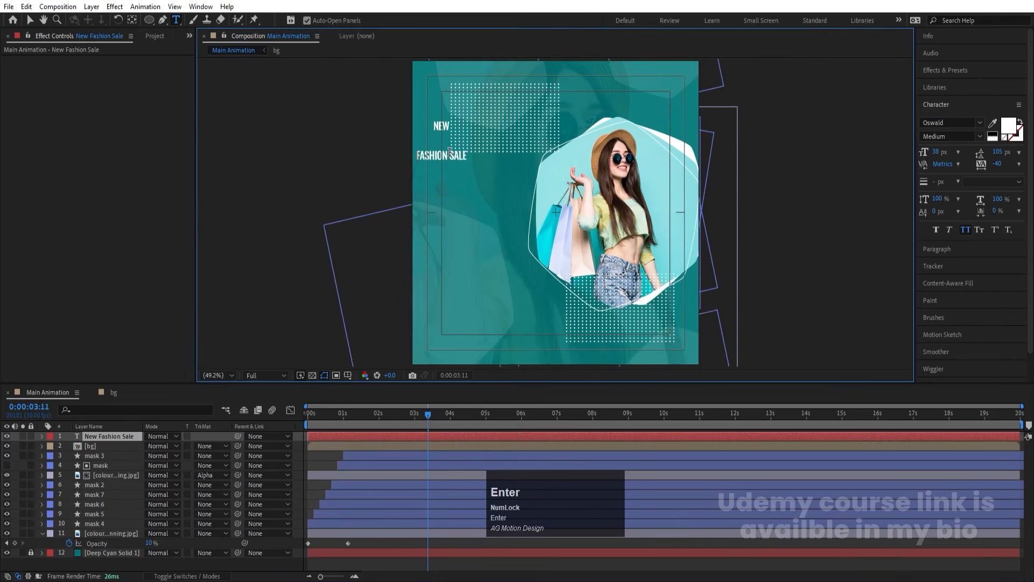
click(449, 153)
key(Return)
- Set the title's leading to 42 px and left-align its lines
key(ctrl+a)
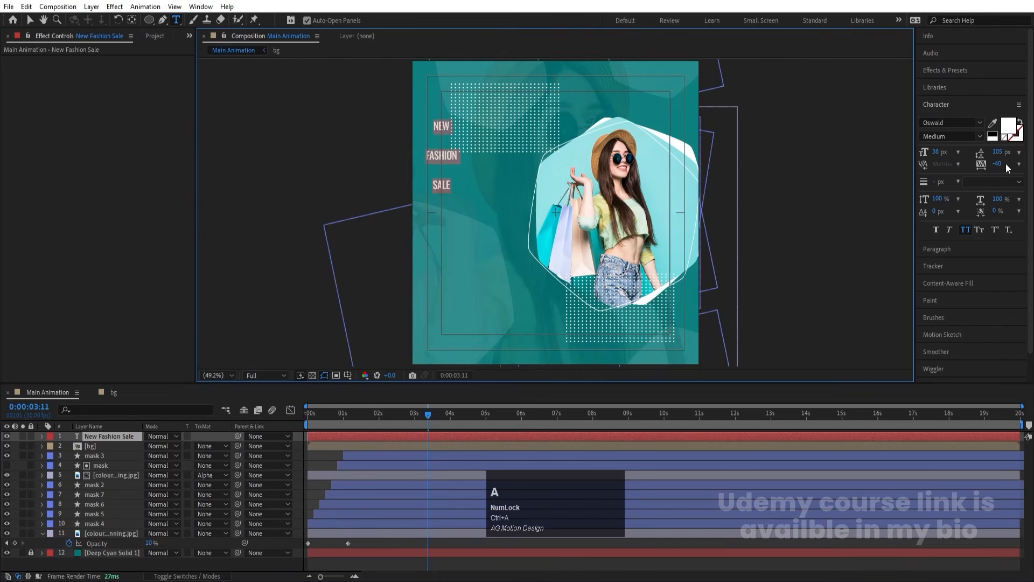
drag(997, 151, 956, 140)
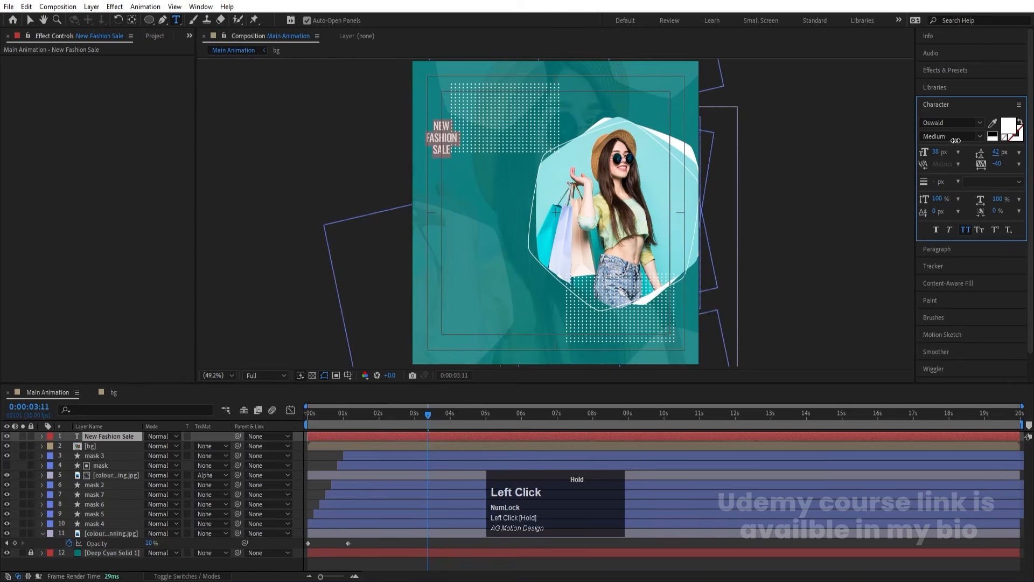
click(937, 248)
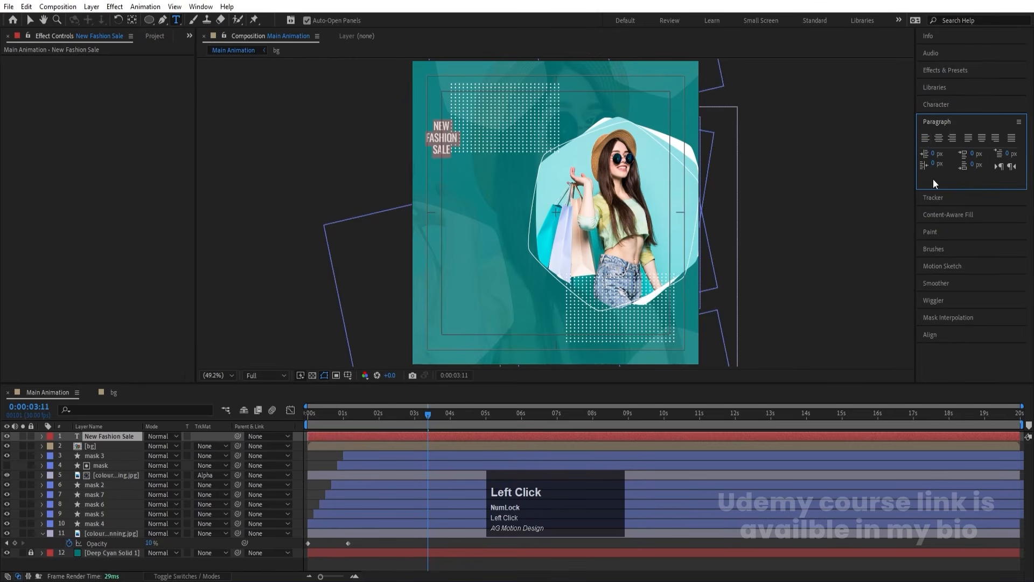
click(925, 138)
- Rejoin NEW and FASHION on one line and set the title to 101 px font size with 92 px leading
click(446, 142)
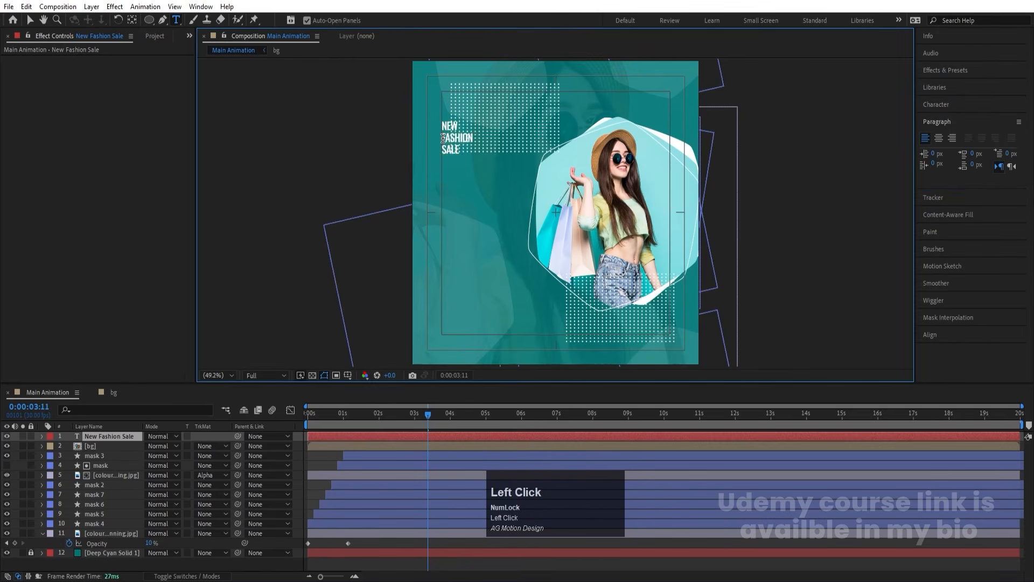
key(BackSpace)
key(ctrl+a)
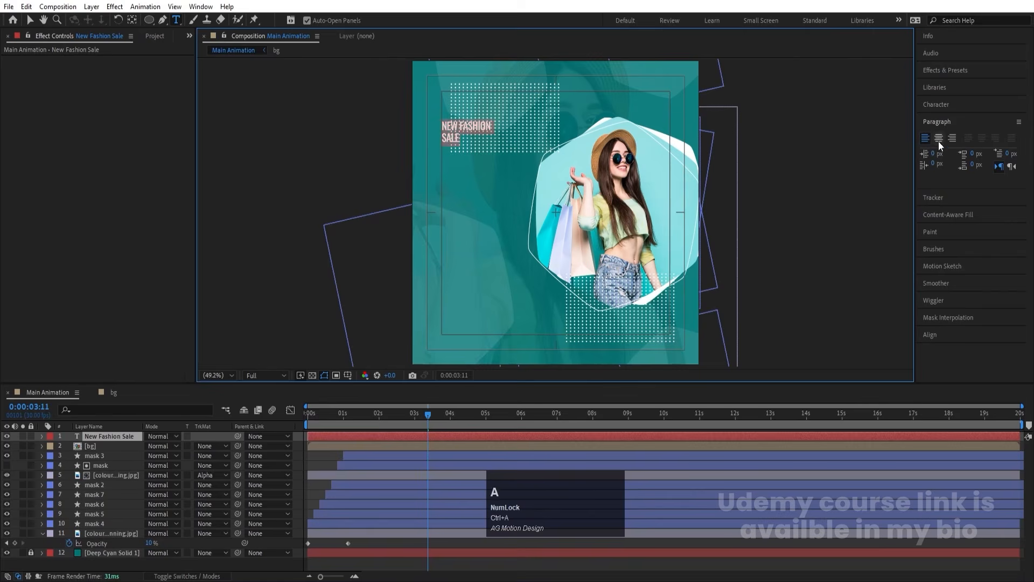
click(931, 101)
drag(945, 152, 1029, 158)
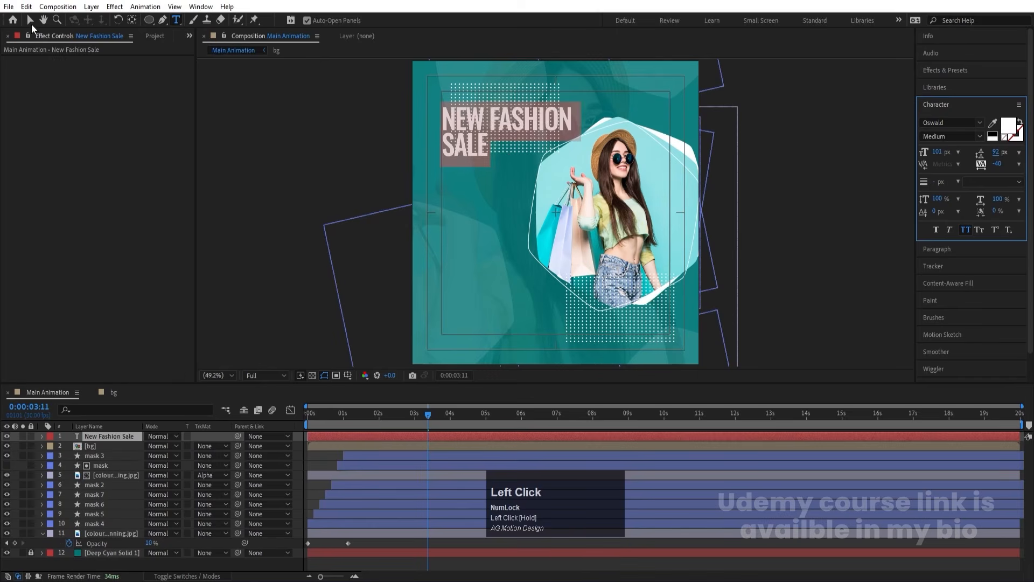
- Move the title slightly left and down so it starts near the composition's left safe margin
click(30, 20)
drag(482, 140, 473, 146)
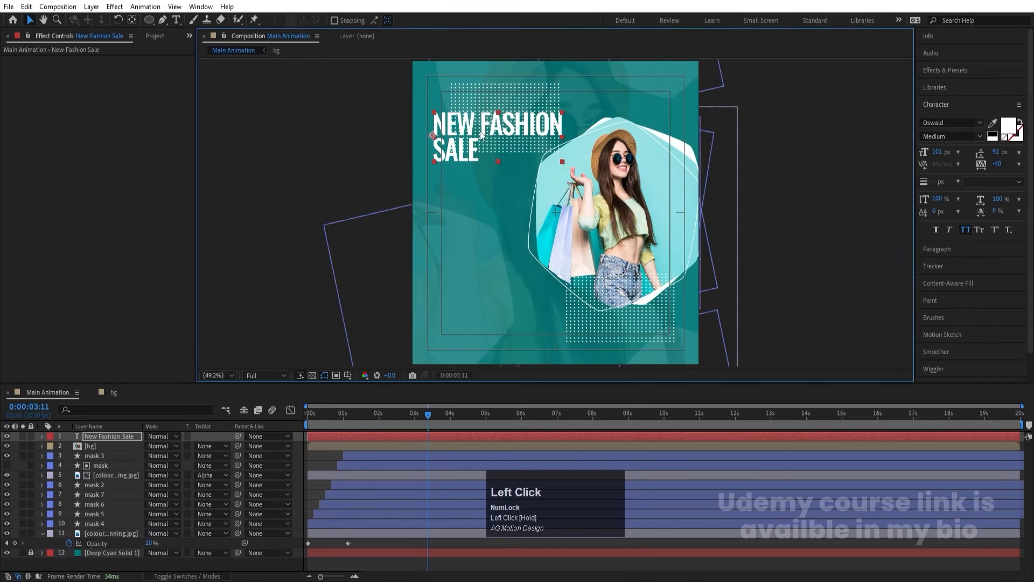
key(ctrl)
- Center the title layer's anchor point on its text, leaving solo off
click(22, 436)
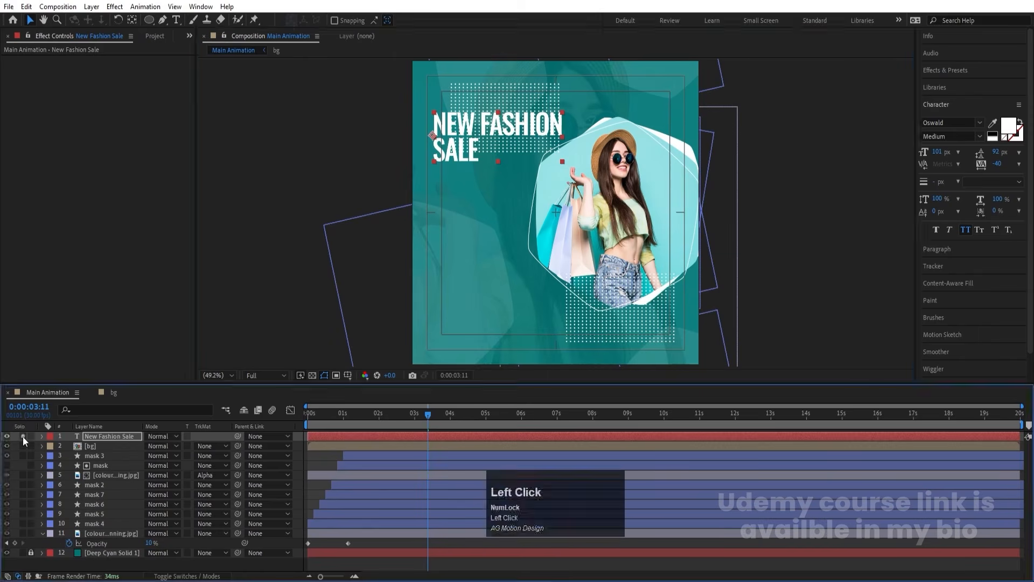
click(23, 436)
key(ctrl+alt)
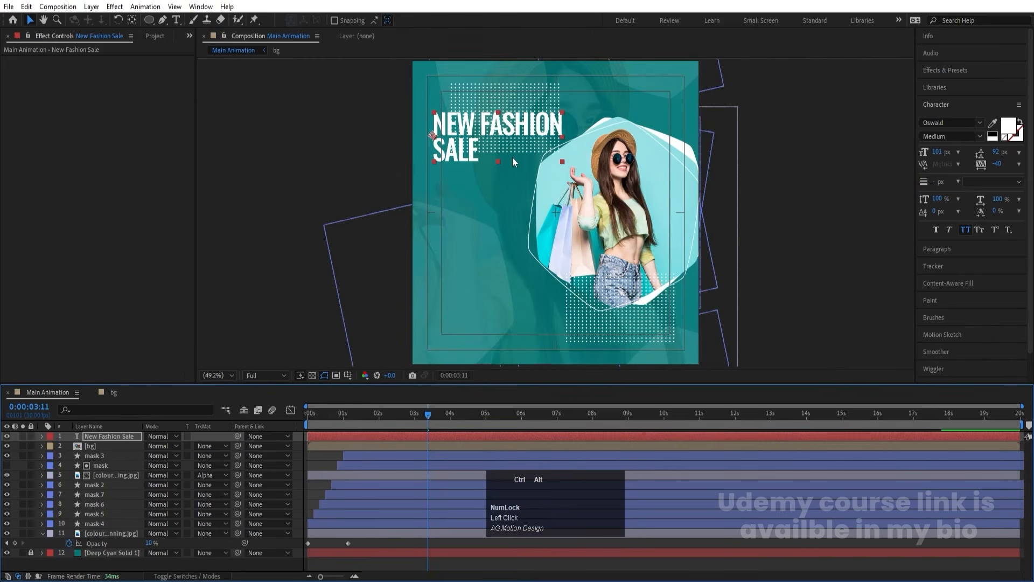
key(ctrl+alt+Page_Up)
key(ctrl+alt+Home)
click(314, 461)
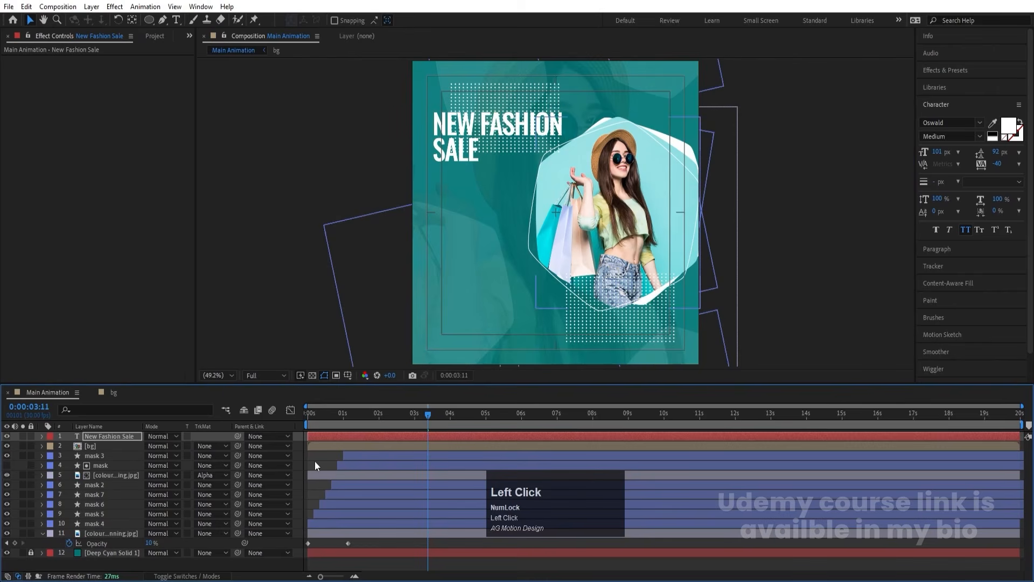
- Move the title straight down to about the middle of the composition's height
key(v)
click(474, 172)
drag(474, 171, 469, 219)
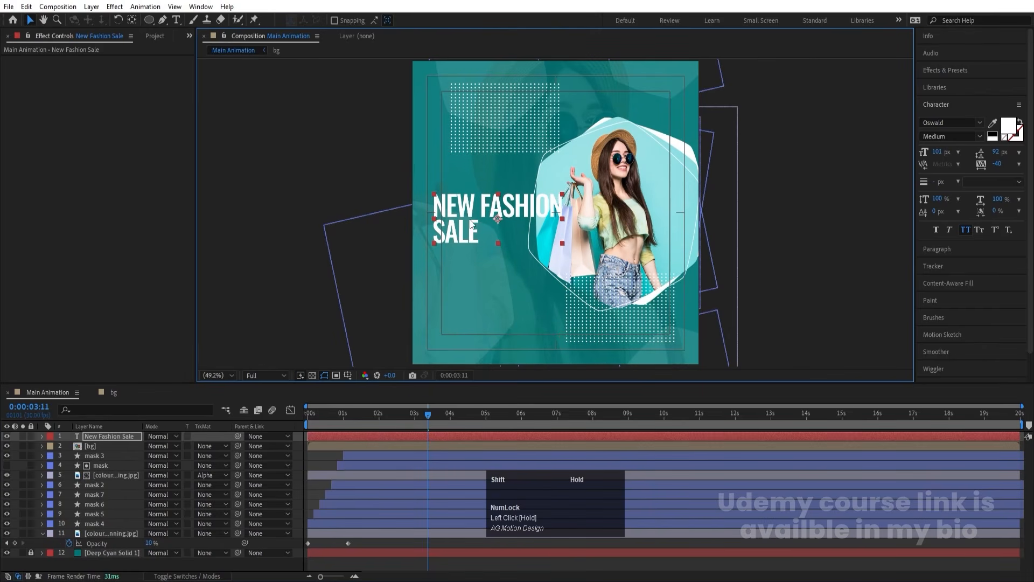
- Put NEW on its own line above FASHION and set the title to 166 px font size with 138 px leading
key(ctrl+t)
click(479, 199)
key(Return)
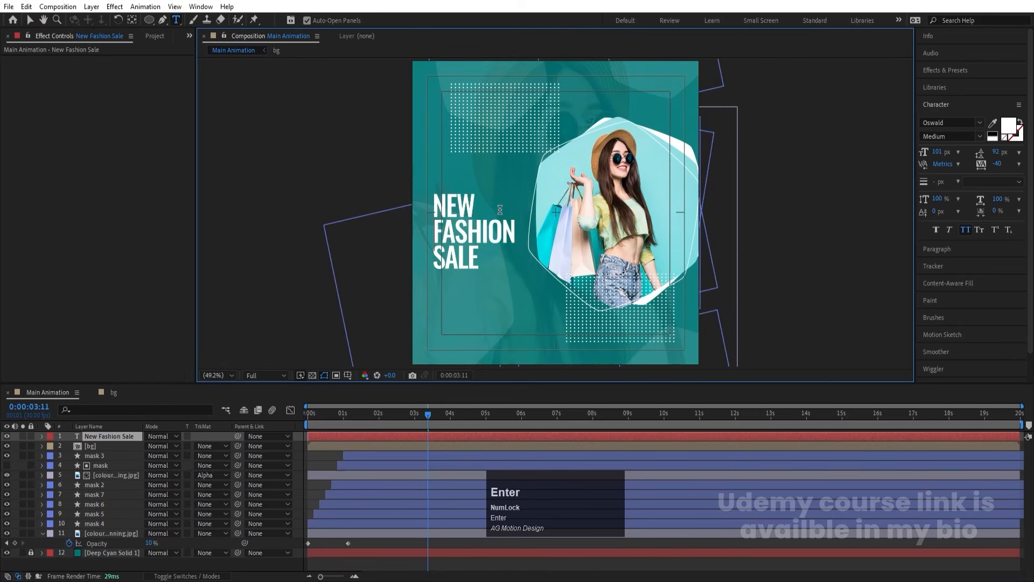
key(ctrl+a)
click(946, 146)
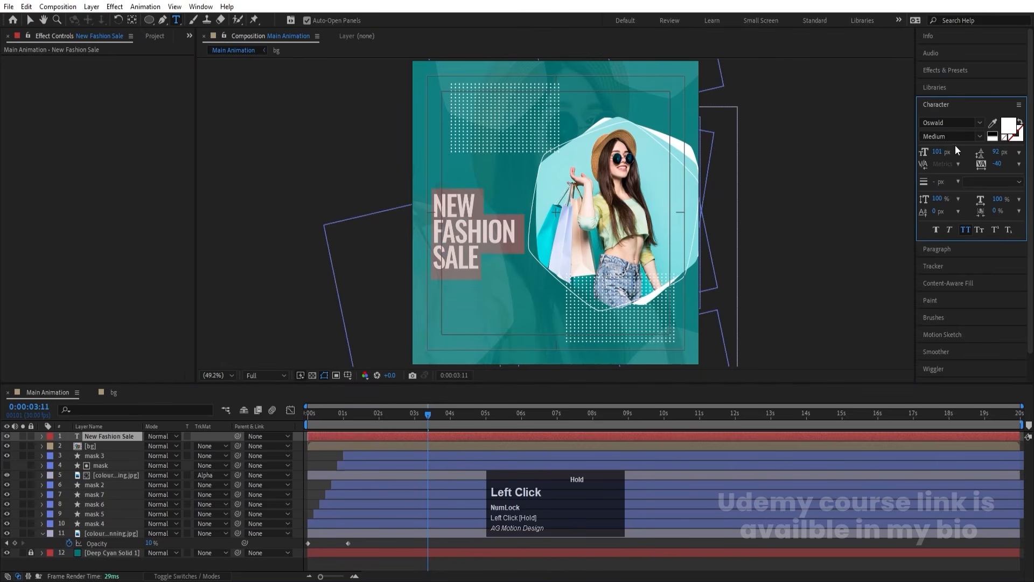
drag(940, 151, 1022, 153)
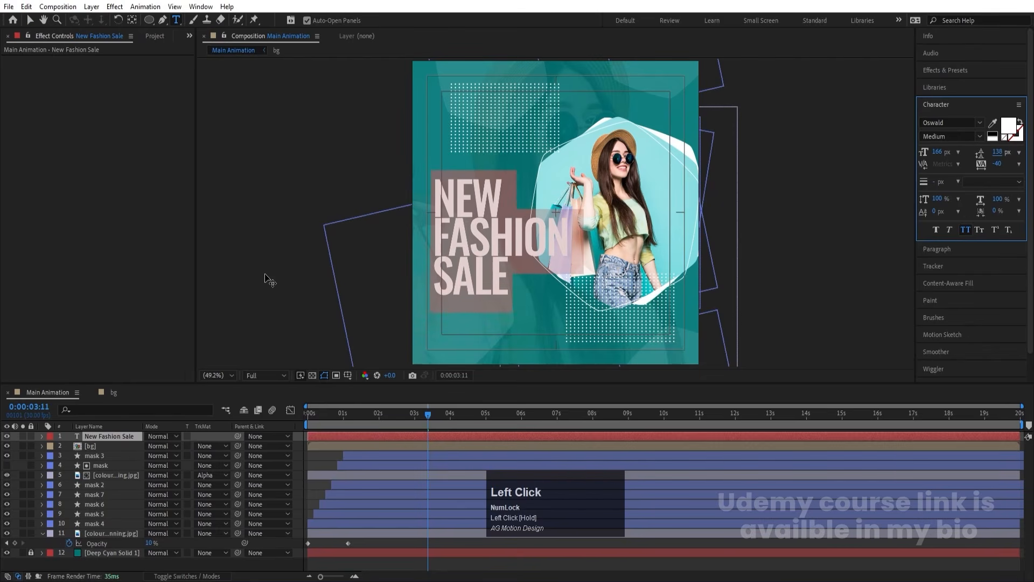
- Center the three-line title's anchor point on its text and align the title vertically to the middle of the composition
click(30, 20)
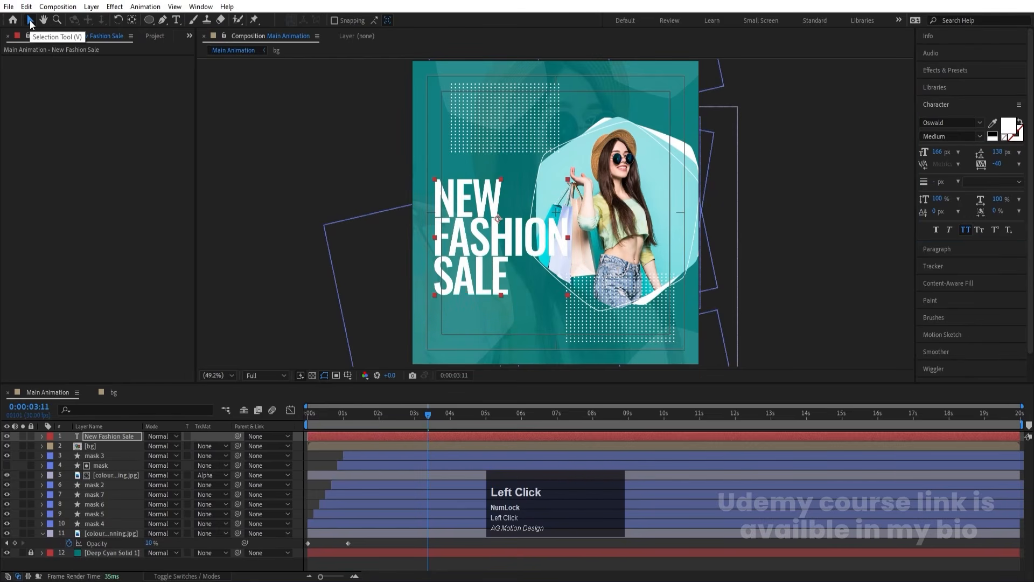
key(ctrl+alt+Home)
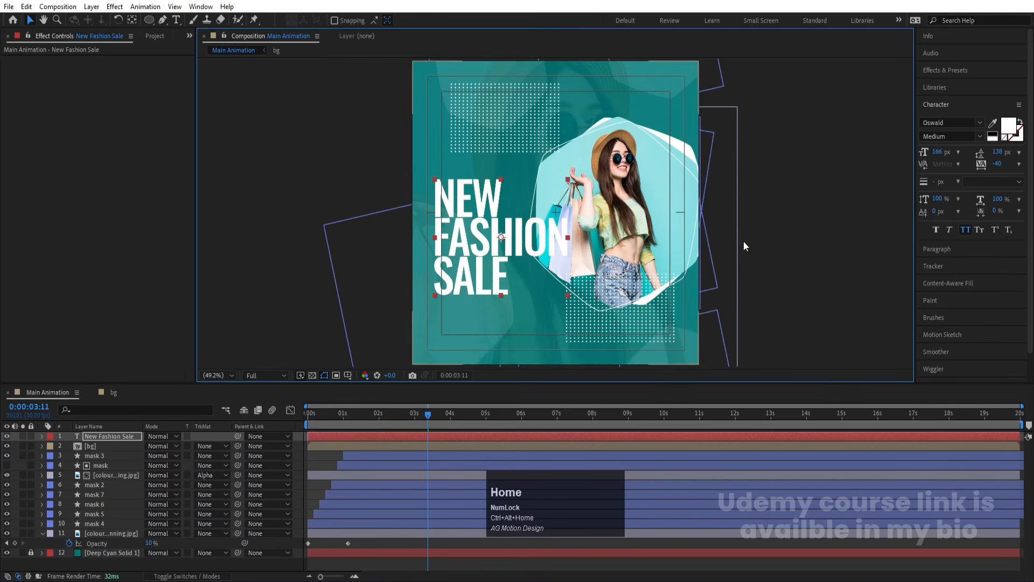
scroll(965, 301, down, 3)
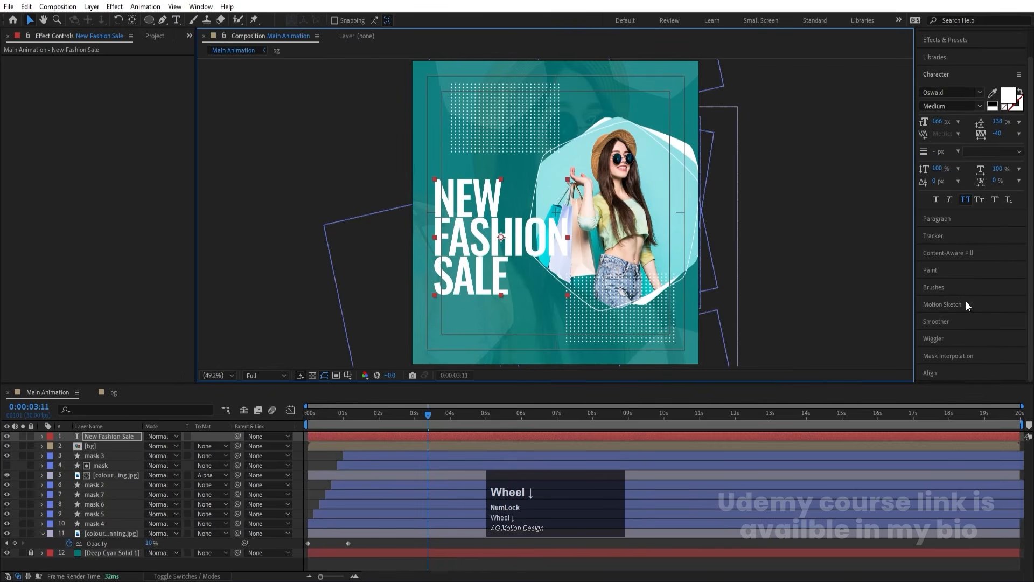
click(940, 370)
click(1000, 304)
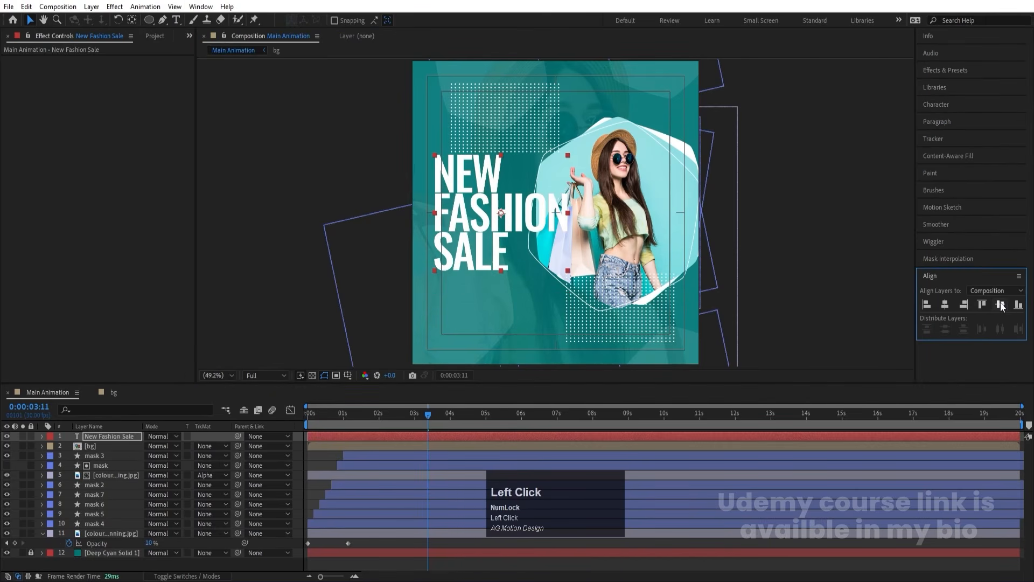
click(317, 464)
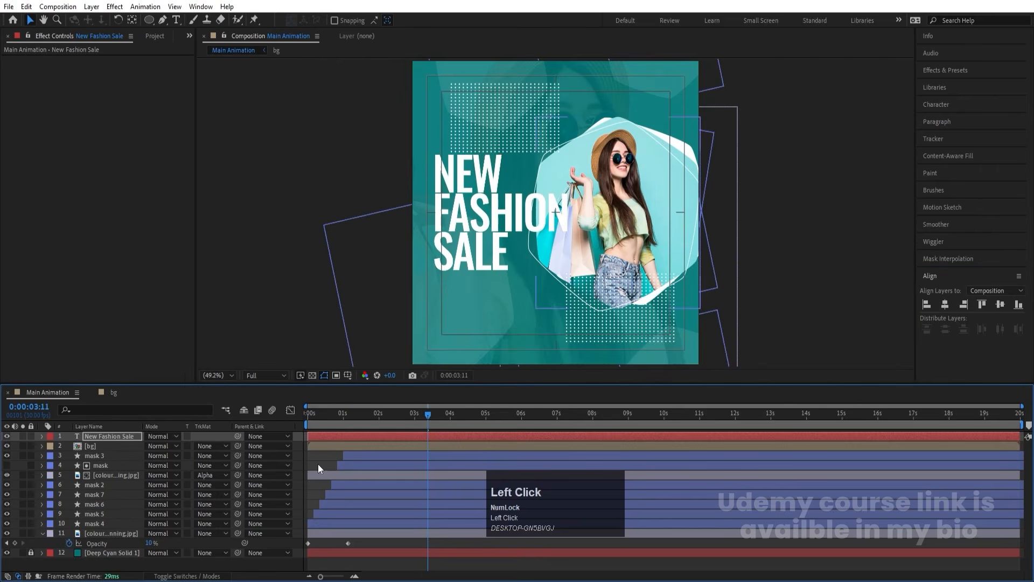
- Duplicate the New Fashion Sale layer and scale the original underneath the copy to 297%
click(323, 436)
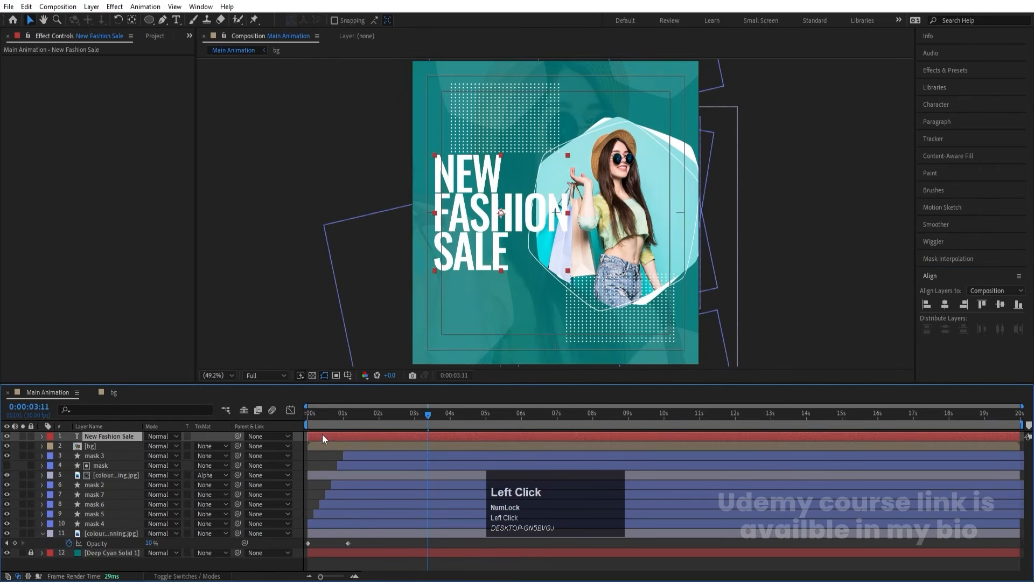
key(ctrl+d)
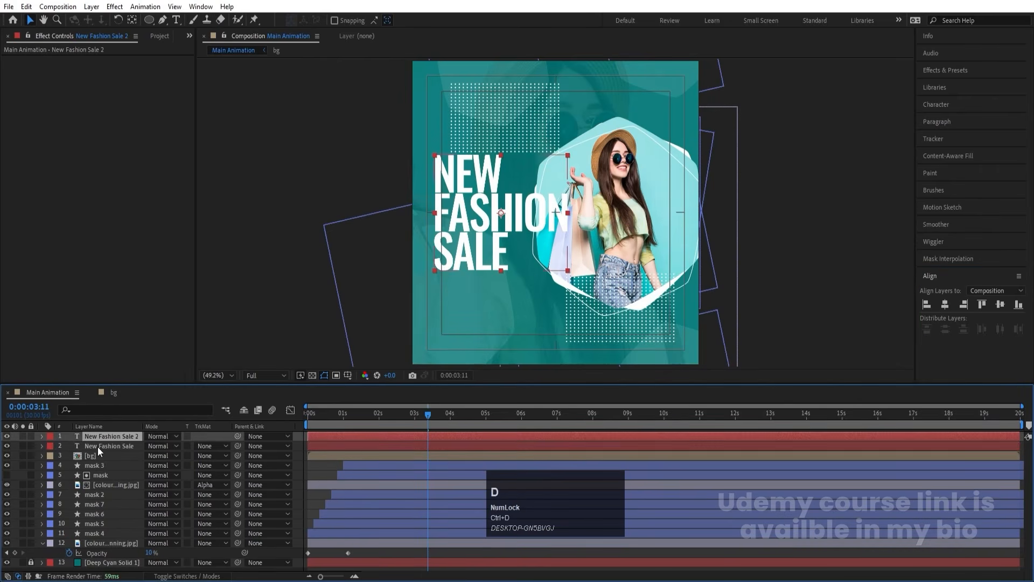
click(98, 447)
key(s)
drag(159, 456, 604, 235)
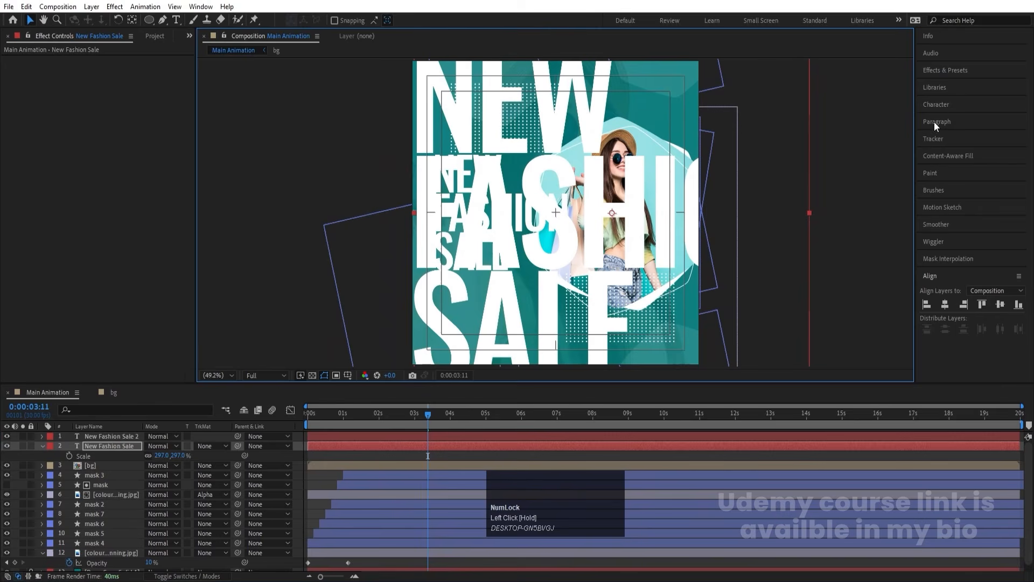
- Turn the enlarged title into an unfilled 0.2 px white outline and place its layer directly above the Deep Cyan Solid
click(936, 106)
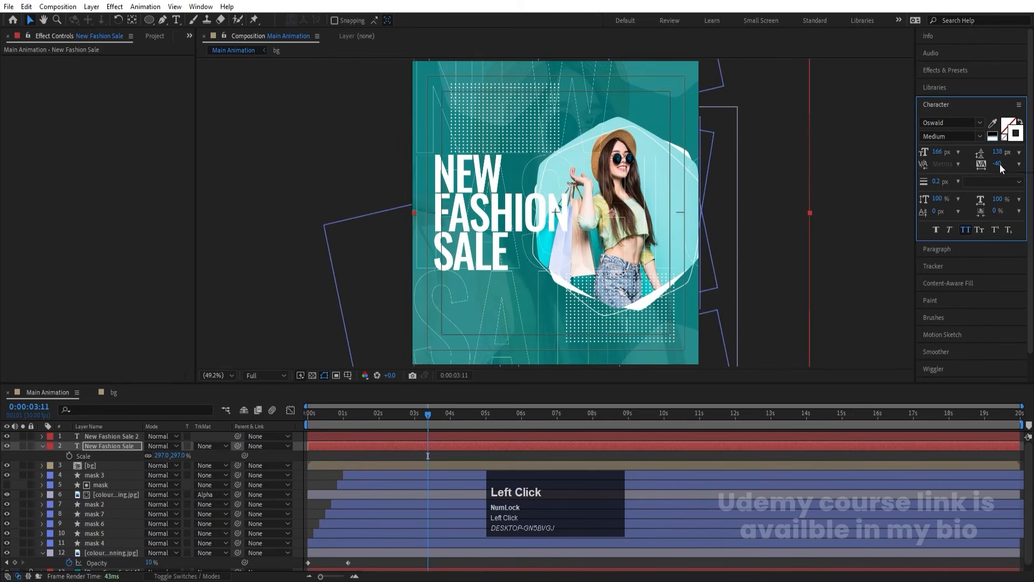
drag(108, 446, 137, 554)
scroll(137, 554, down, 1)
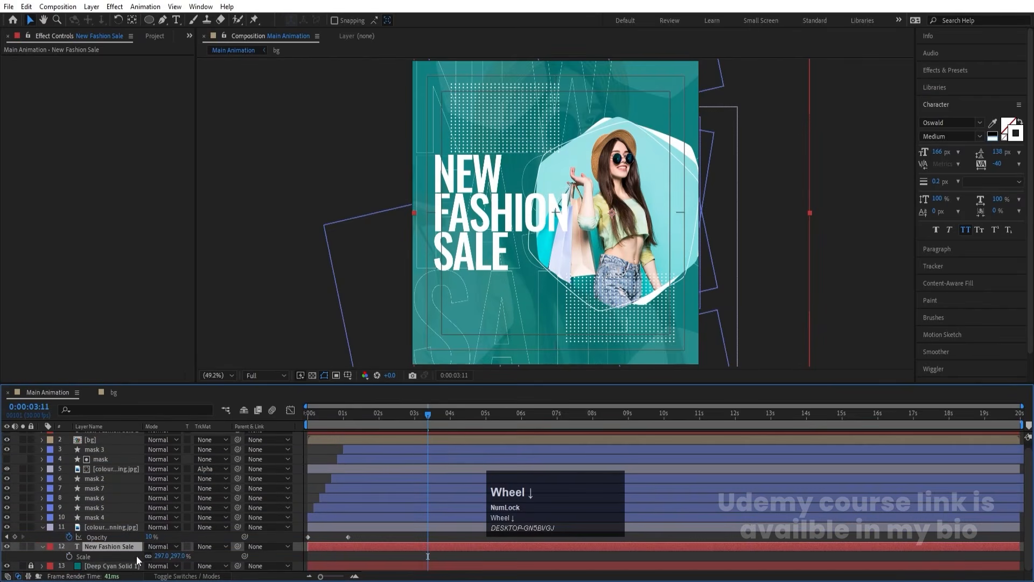
click(43, 527)
click(42, 543)
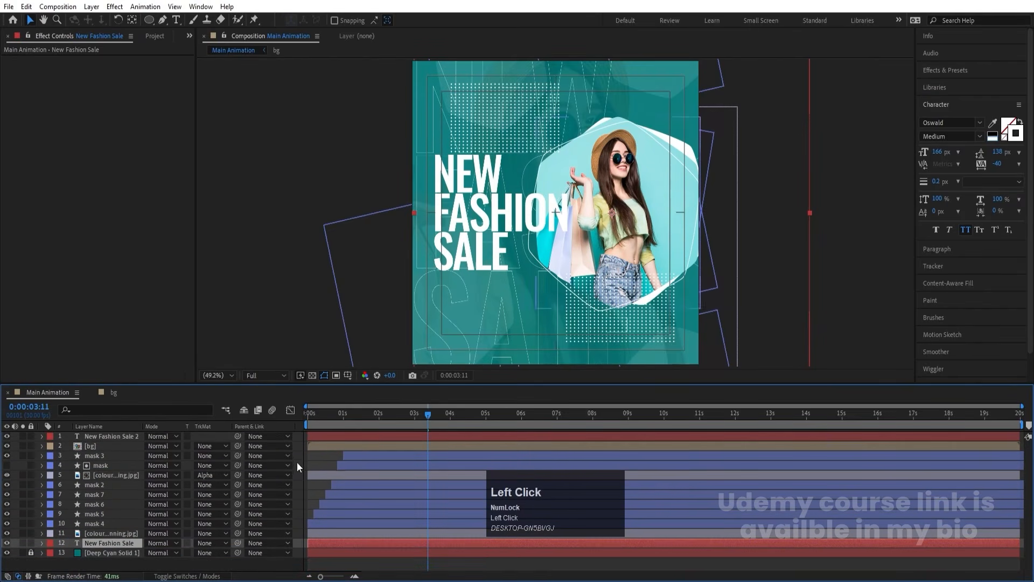
- Preview the animation from the first frame in an enlarged composition view up to about two seconds
drag(322, 416, 280, 414)
key(space)
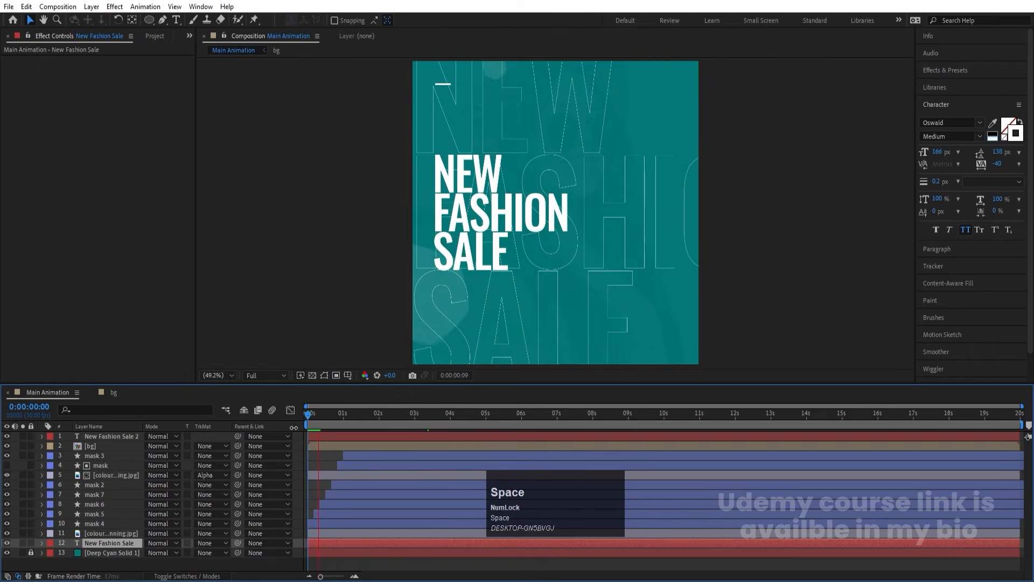
key(grave)
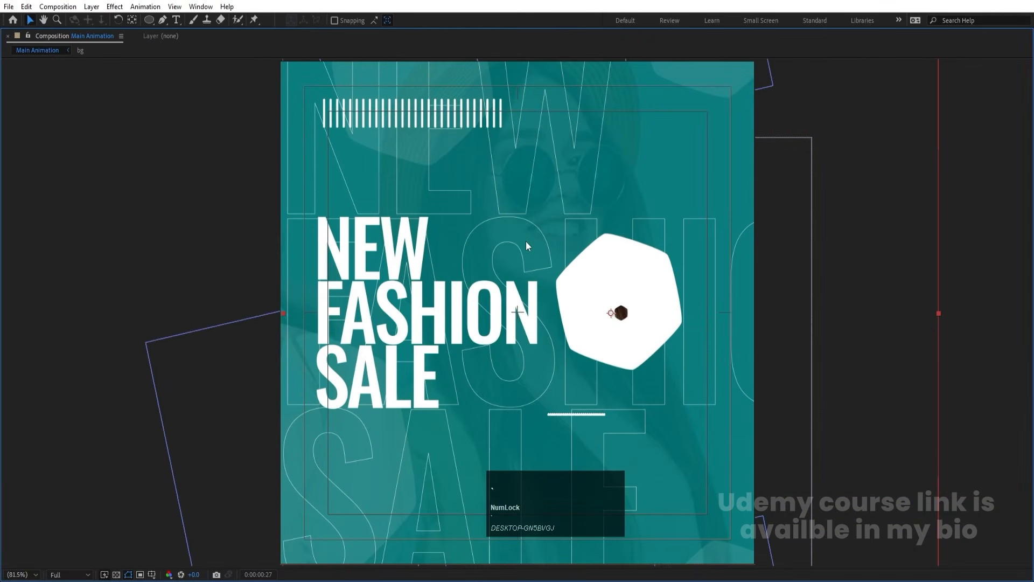
key(space)
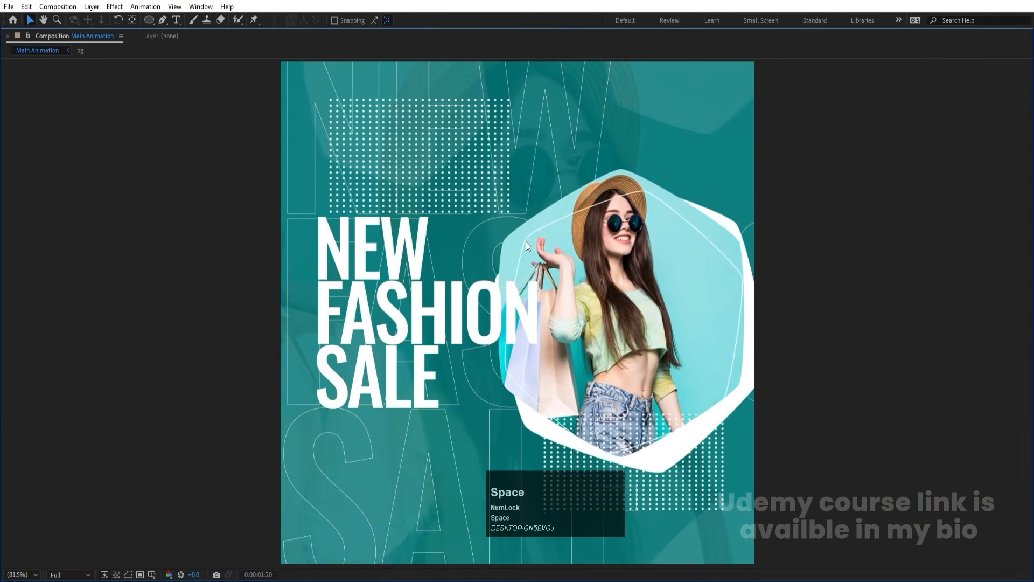
key(grave)
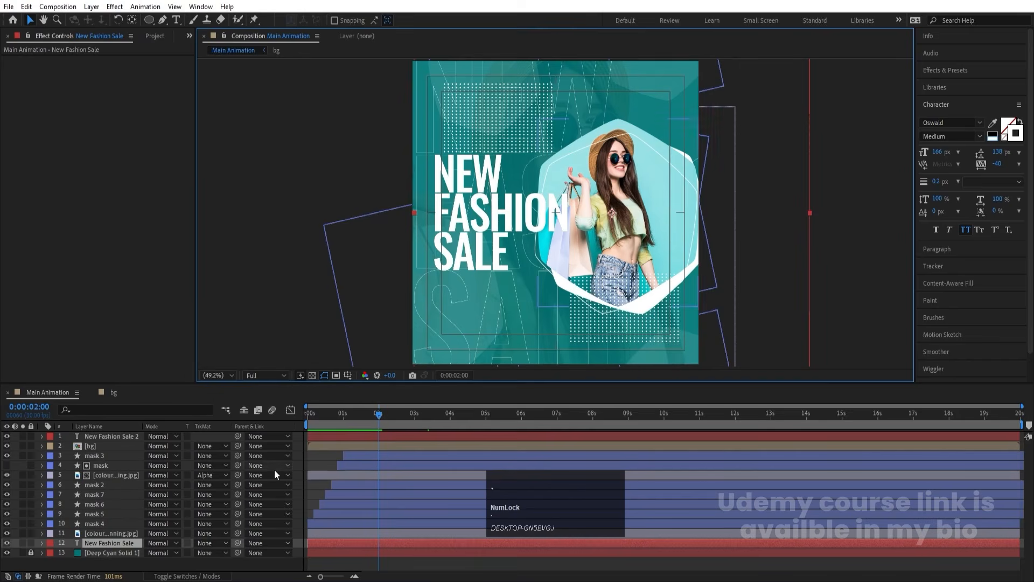
- Find the Drop Shadow effect and apply it to the New Fashion Sale 2 title layer
click(325, 451)
click(318, 438)
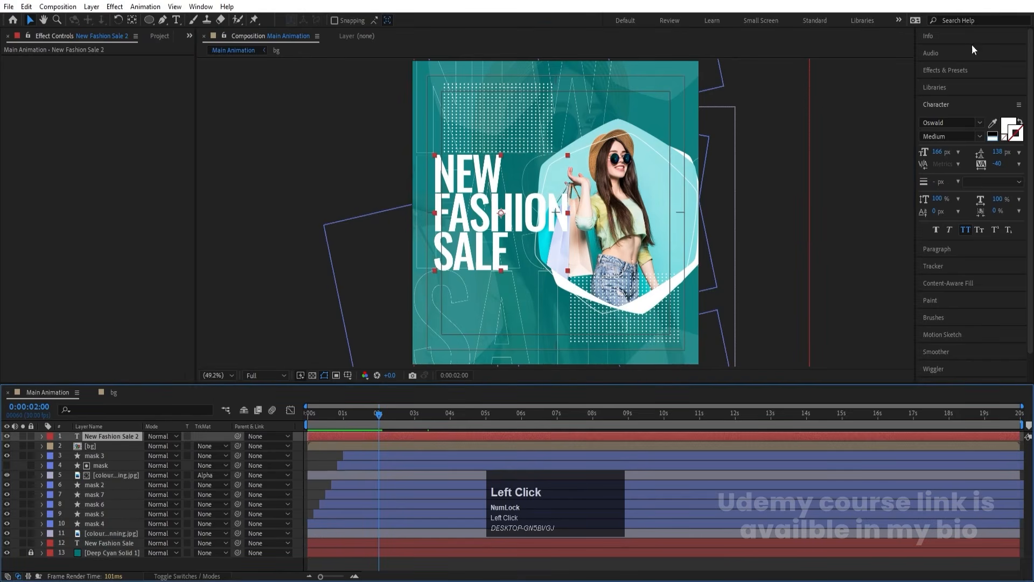
click(947, 71)
click(956, 82)
key(ctrl+a)
text(drop)
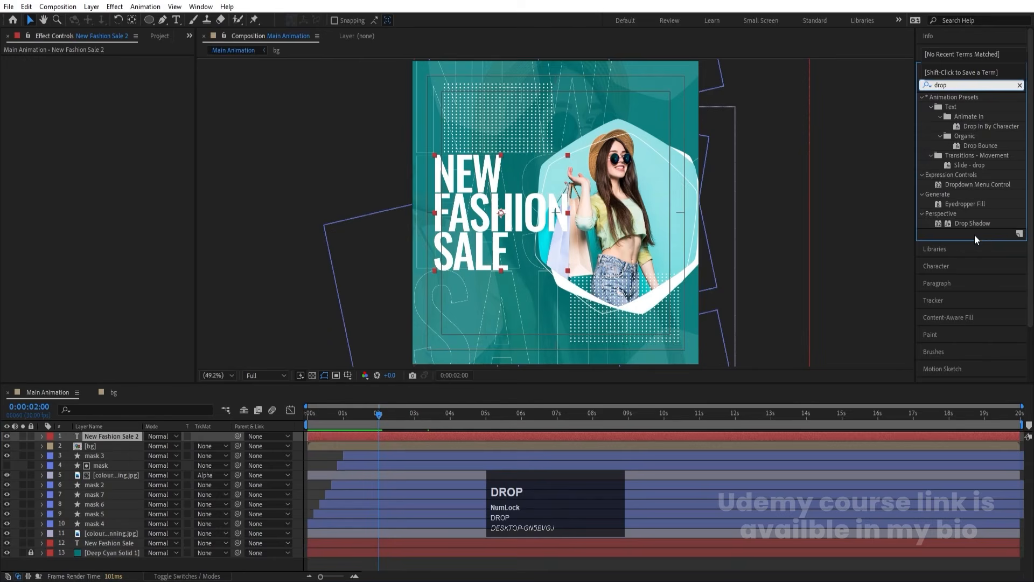
double_click(973, 223)
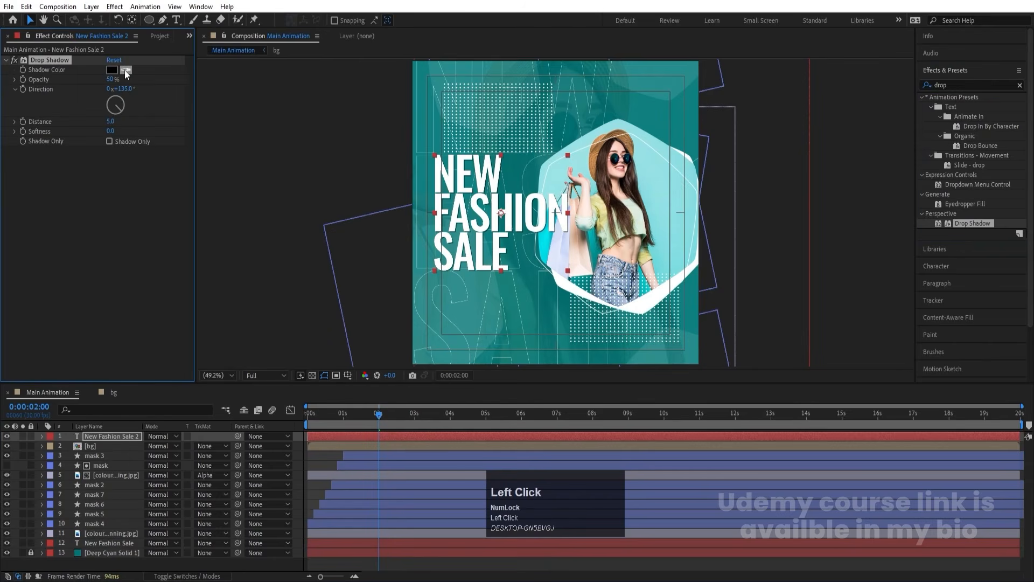
- Sample teal from the composition as the shadow color and set distance to 20, softness to 200 and opacity to 100%
click(126, 70)
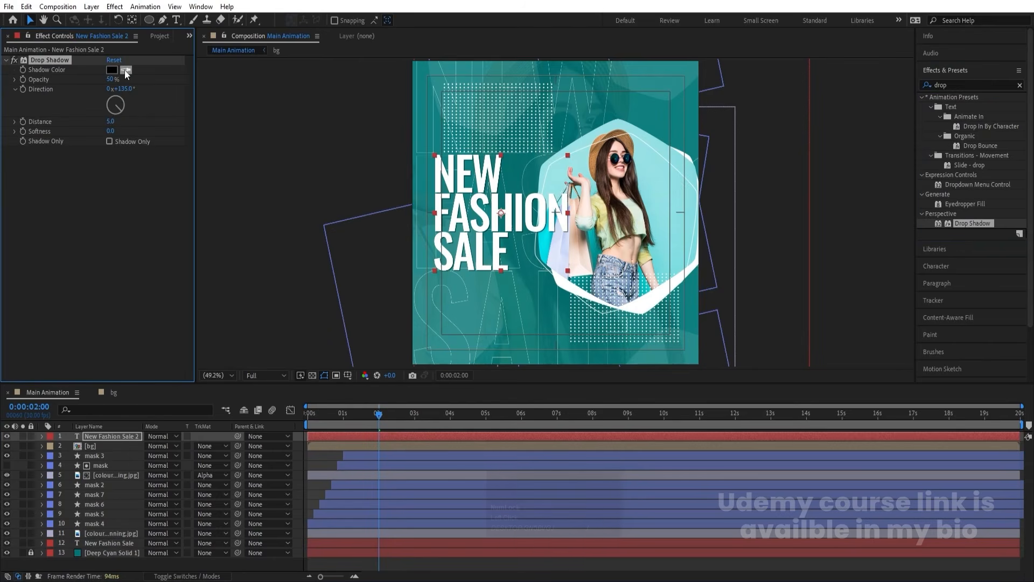
click(596, 252)
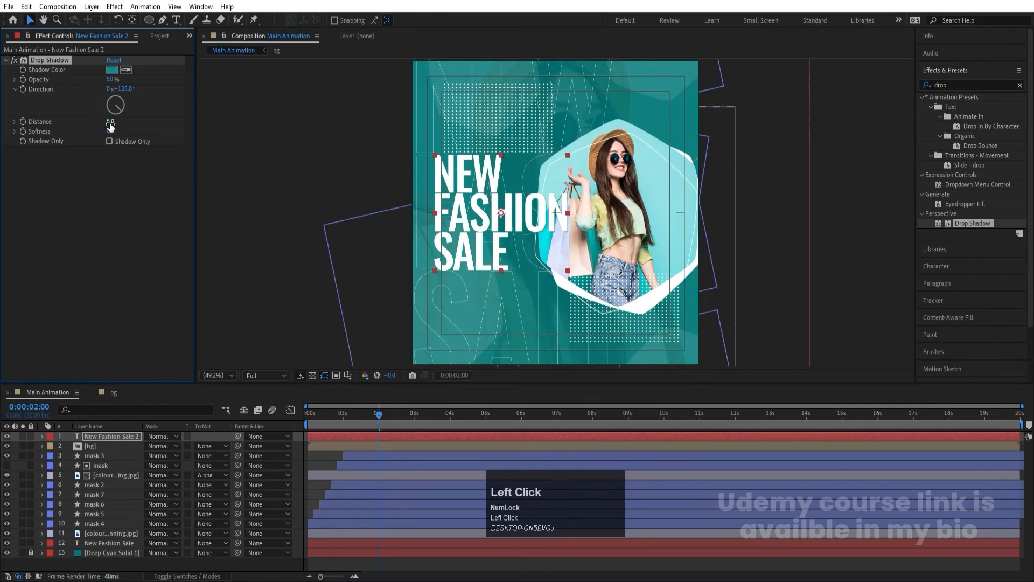
key(Return)
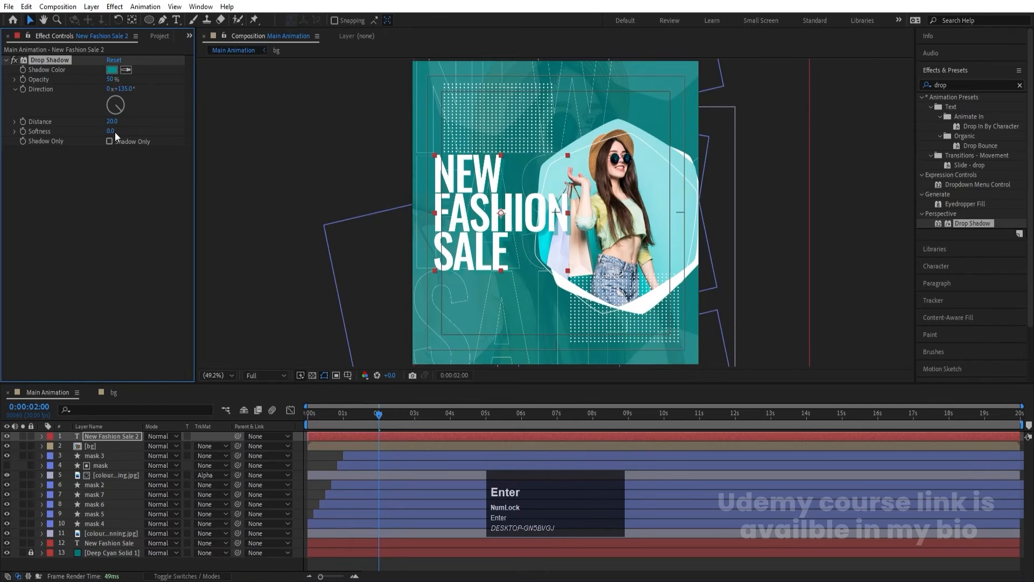
key(Return)
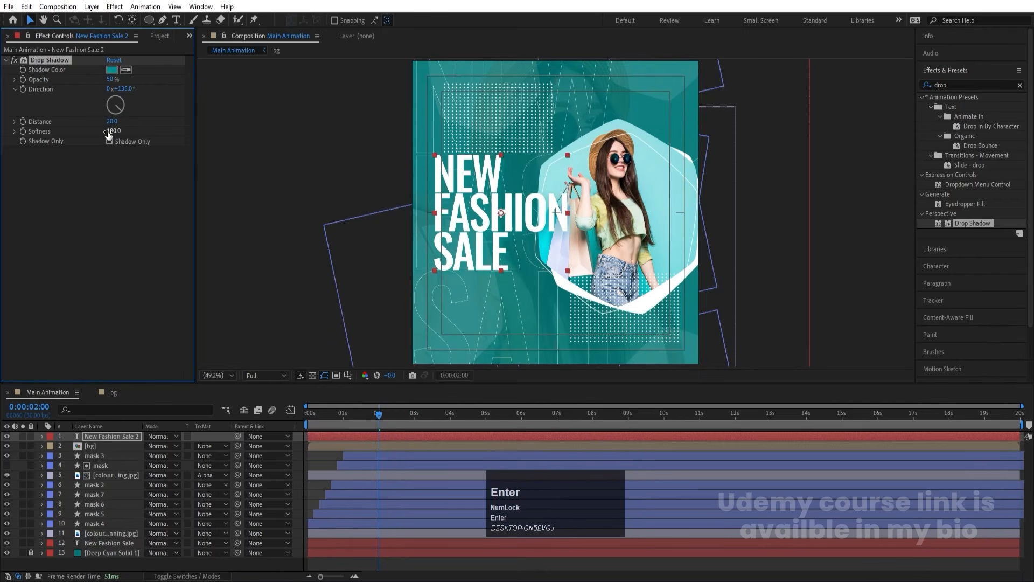
click(111, 134)
key(Return)
drag(112, 78, 308, 87)
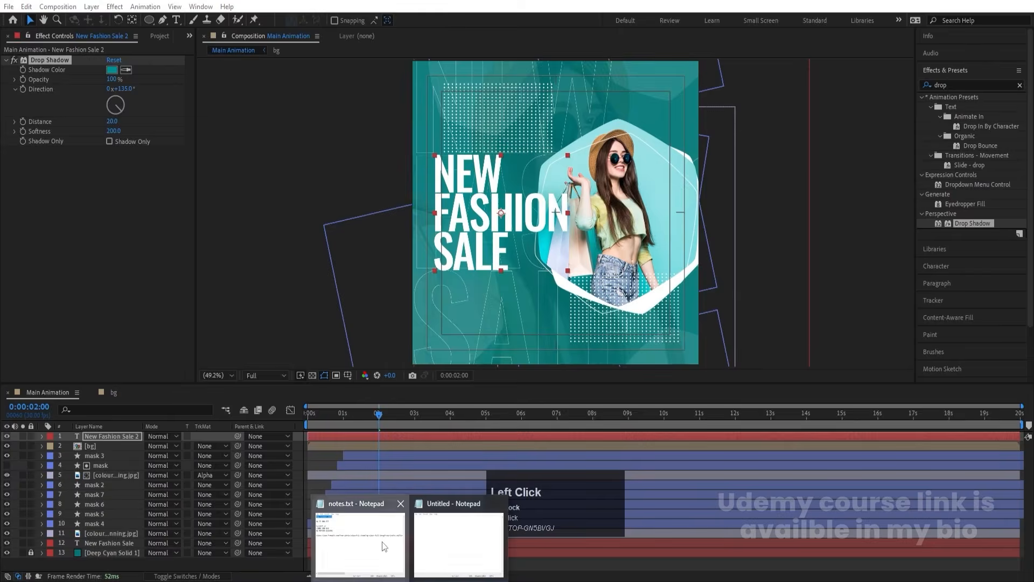
- Switch to notes.txt in Notepad, copy the line "Up TO 60% OFF" and return to the composition
click(399, 572)
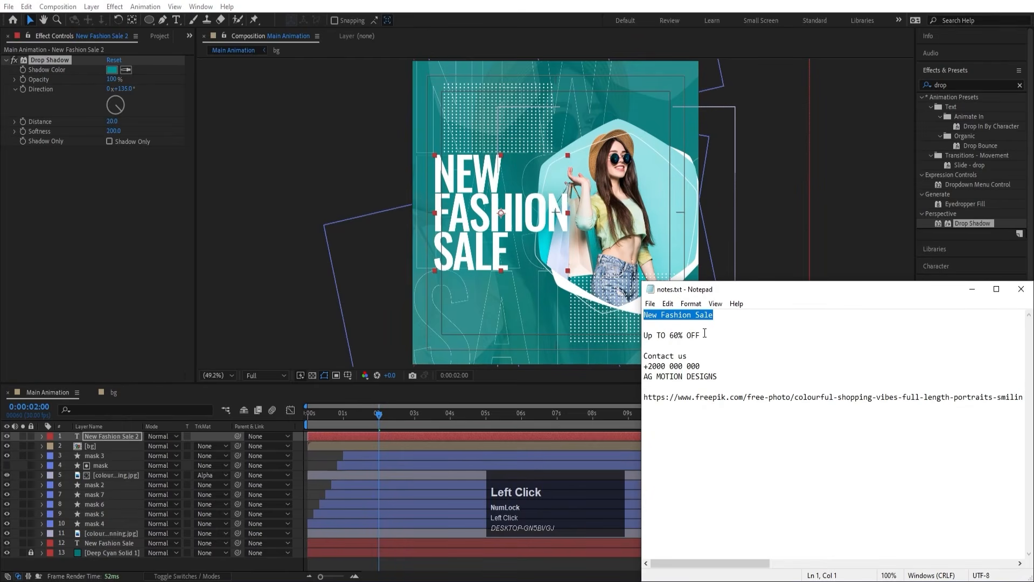
drag(704, 334, 643, 335)
key(ctrl+c)
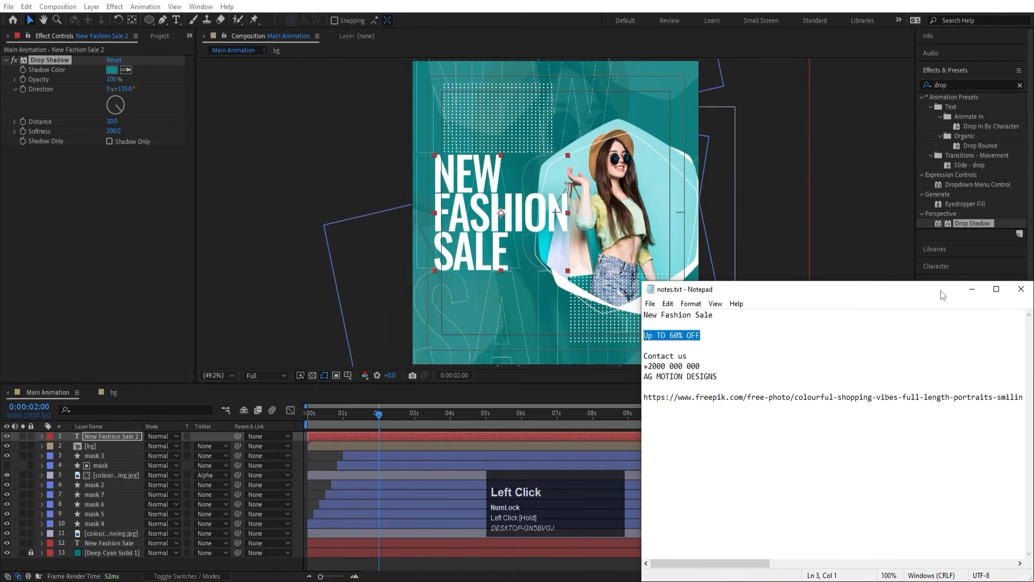
click(972, 289)
- Duplicate the shadowed New Fashion Sale 2 title and move the copy down below the original
click(315, 465)
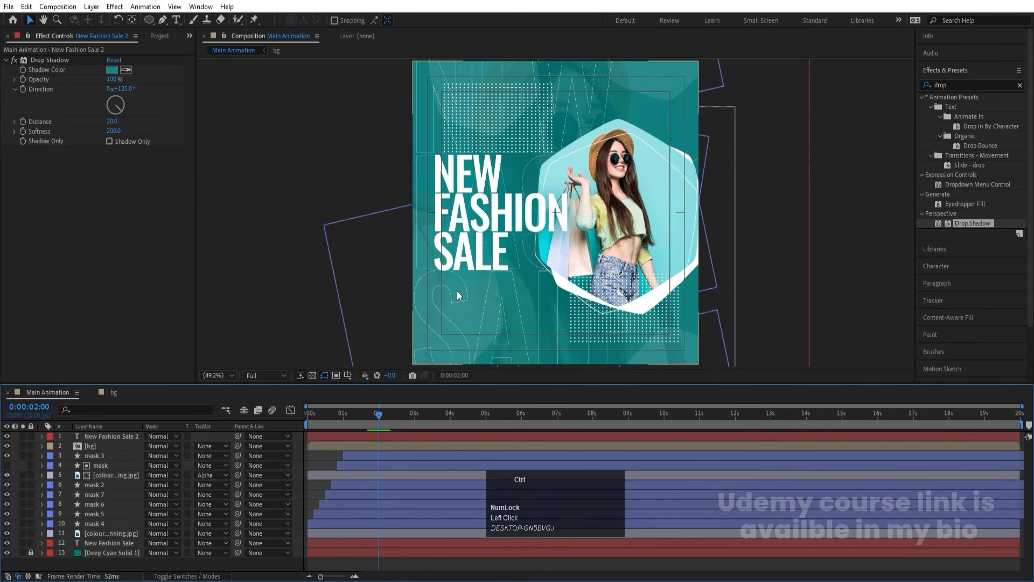
click(456, 257)
key(ctrl+d)
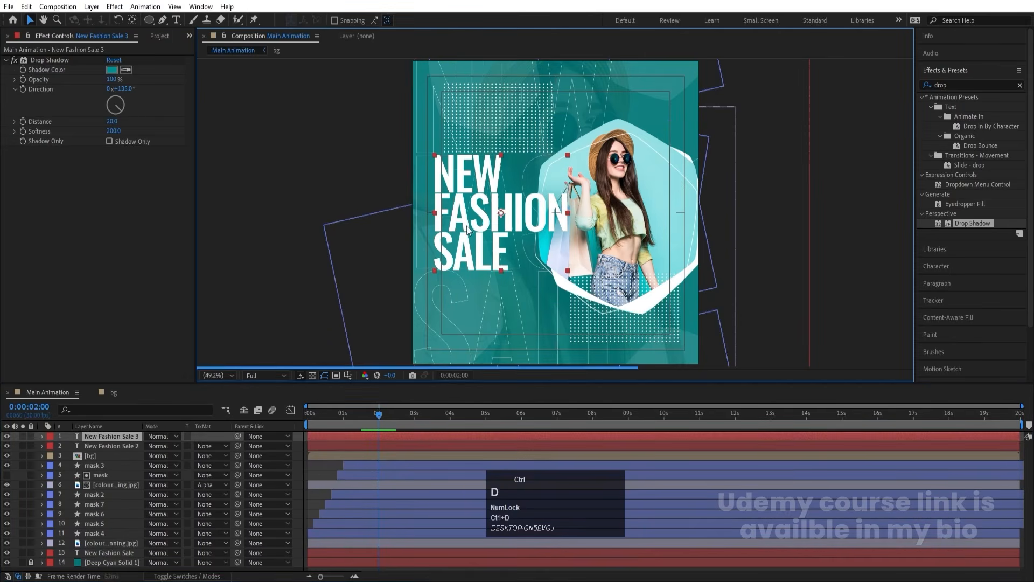
drag(466, 275, 470, 324)
- Replace the lower title copy's text with the copied "Up TO 60% OFF" and set its font size to 59 px
key(ctrl+t)
key(ctrl+a)
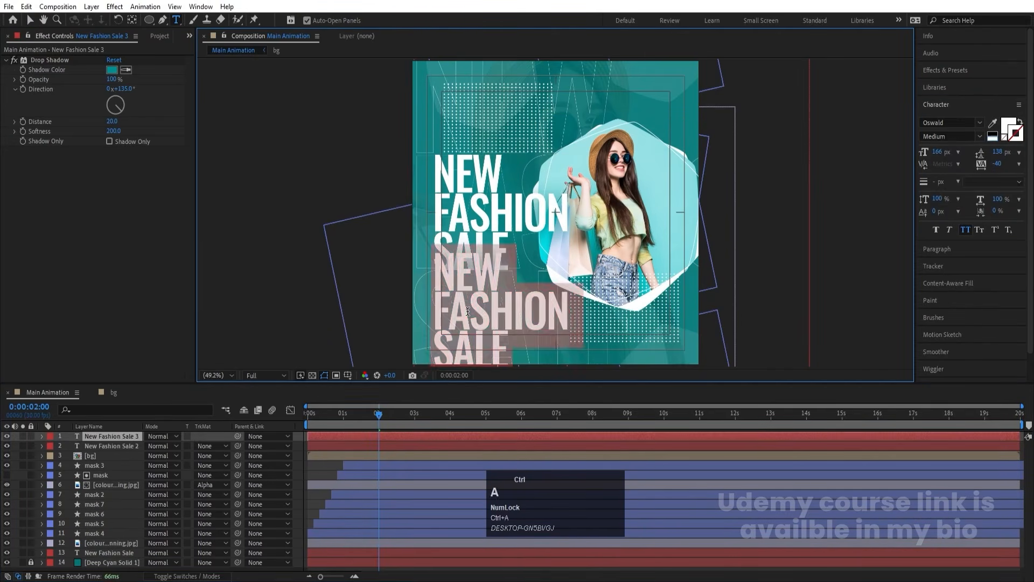
key(ctrl+v)
key(ctrl+a)
drag(937, 156, 873, 154)
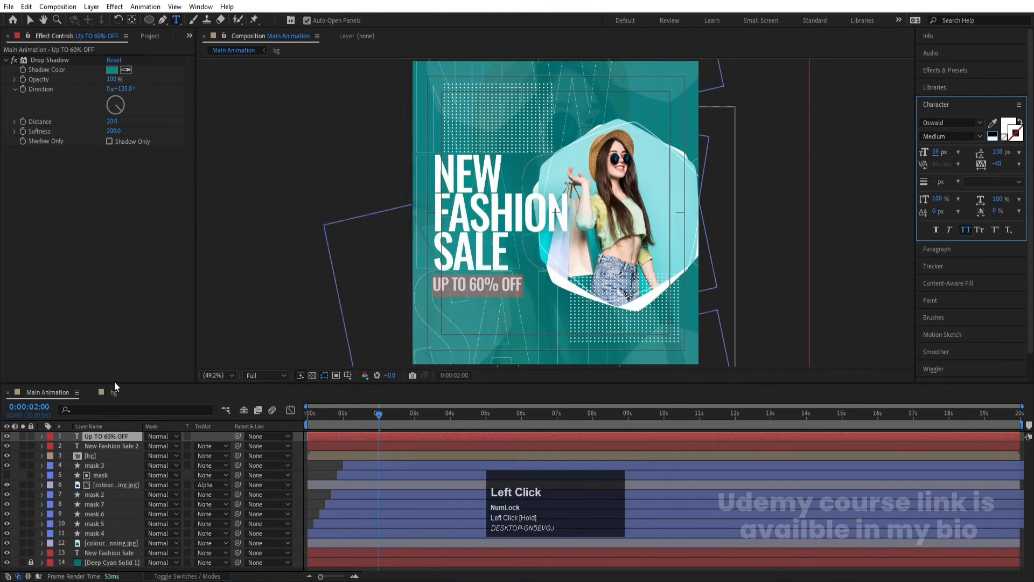
- Align the left edges of the Up TO 60% OFF and New Fashion Sale 2 layers relative to the selection
shift+click(319, 444)
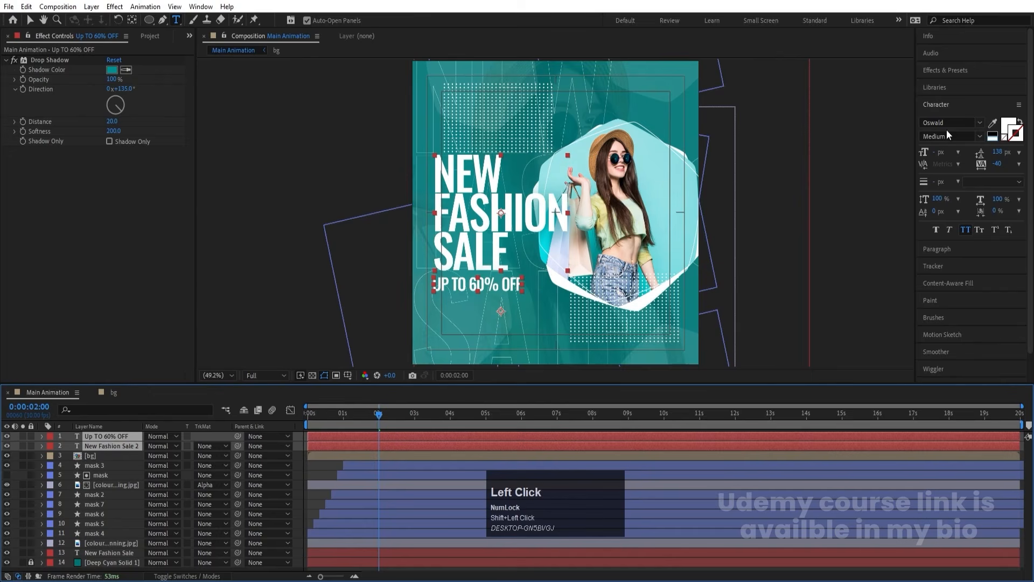
scroll(942, 334, down, 5)
click(941, 370)
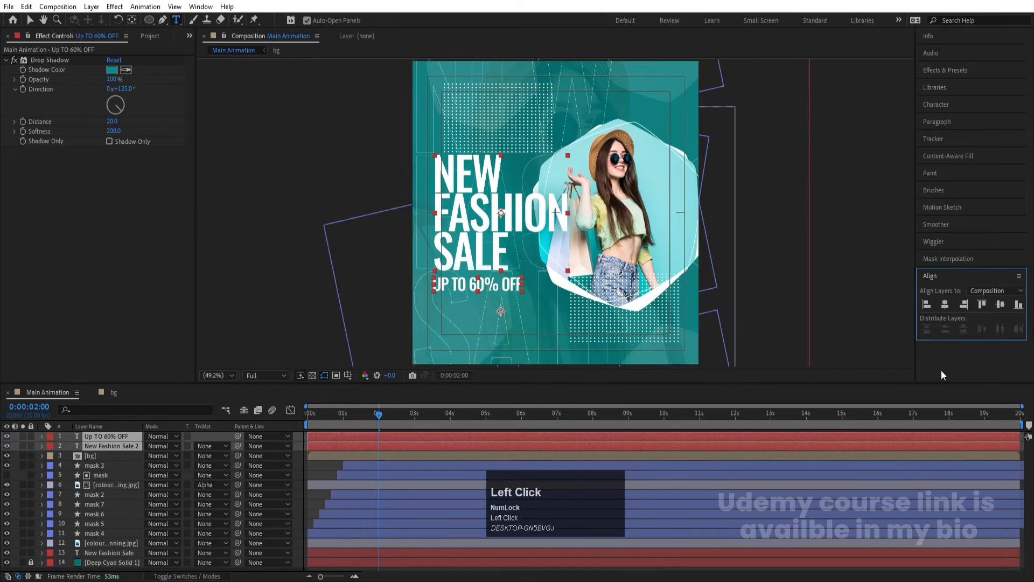
click(924, 306)
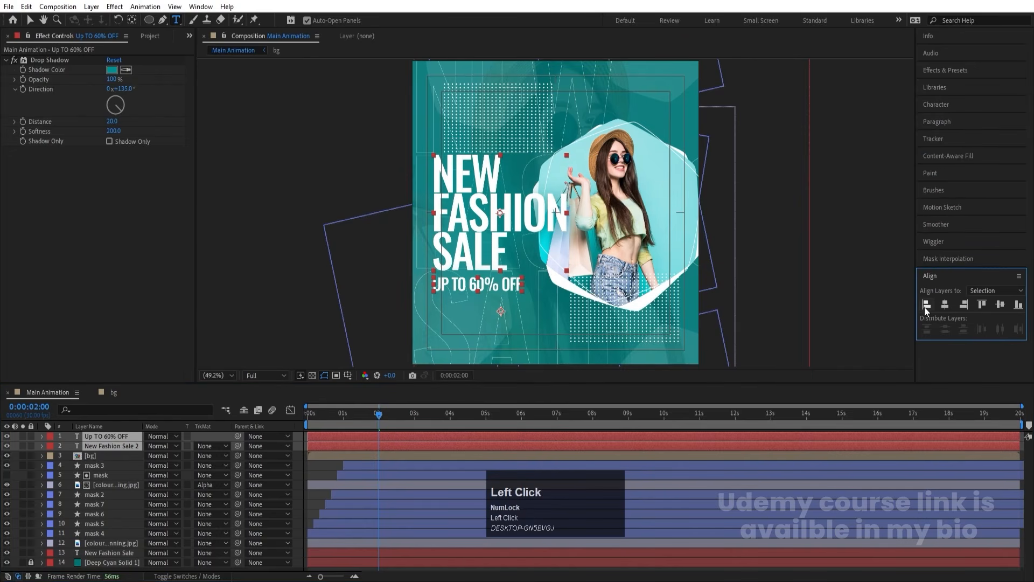
click(311, 469)
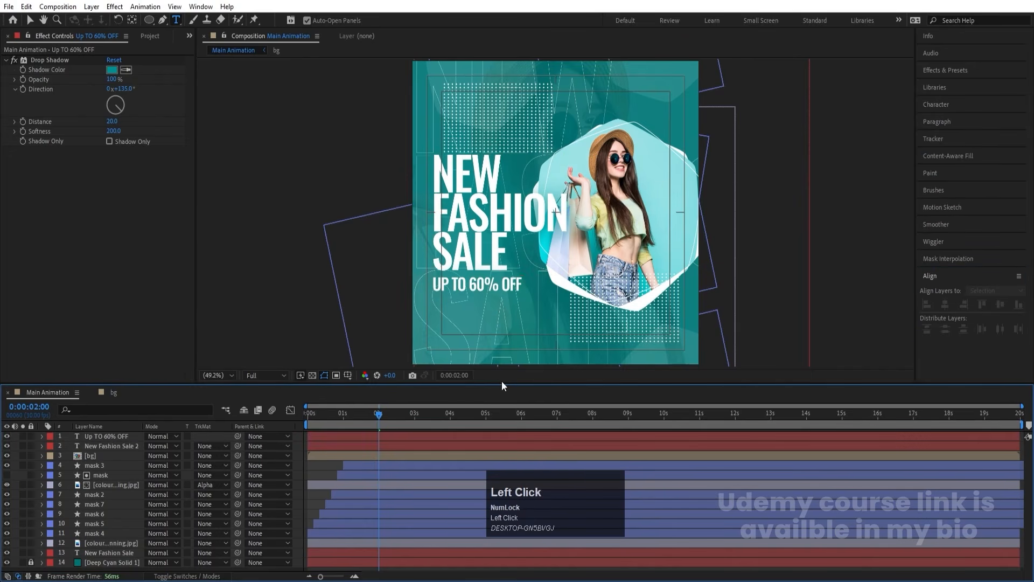
- Move the UP TO 60% OFF line slightly down from the title and center its anchor point on its text
click(33, 22)
drag(505, 291, 507, 292)
key(ctrl+alt+Home)
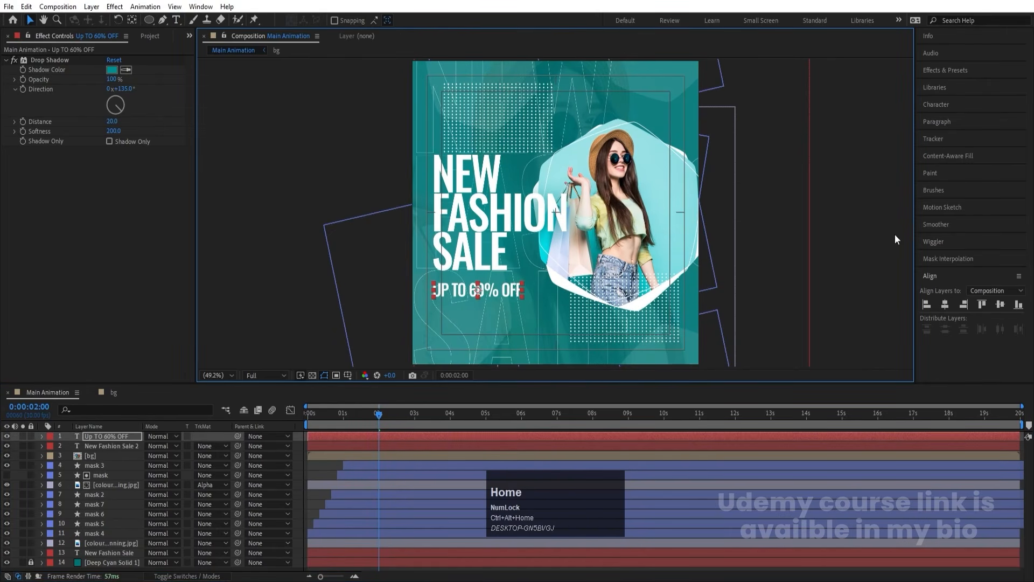
click(946, 105)
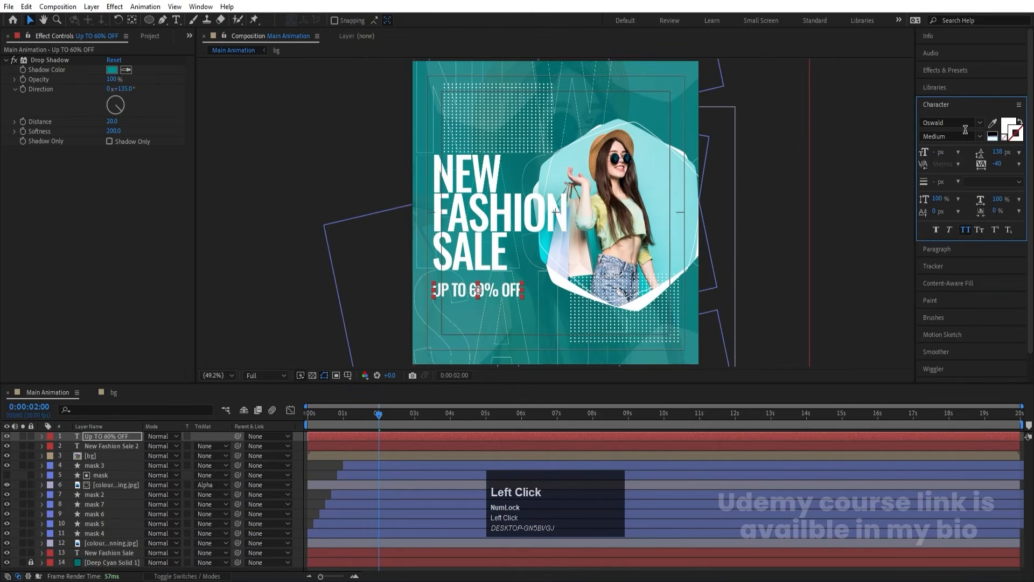
- Set the Up TO 60% OFF line's font style to Light and align its left edge with the New Fashion Sale 2 title
click(979, 139)
click(948, 160)
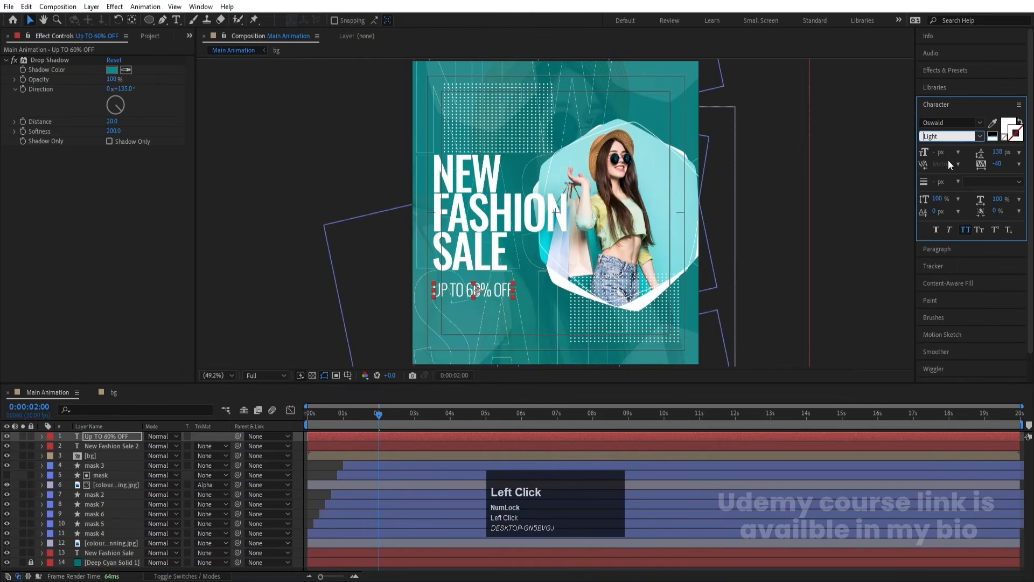
click(452, 293)
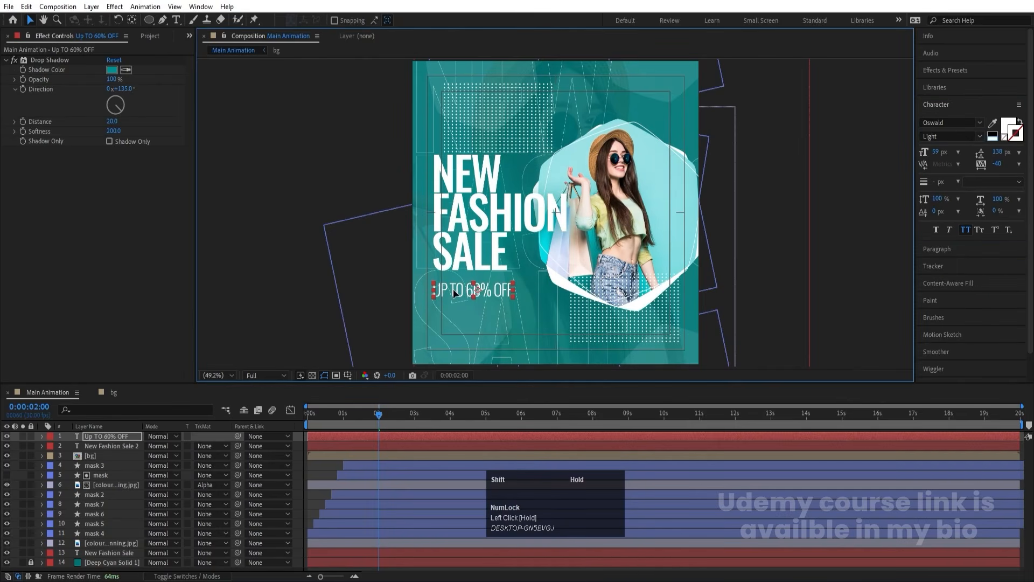
shift+click(452, 256)
scroll(935, 317, down, 3)
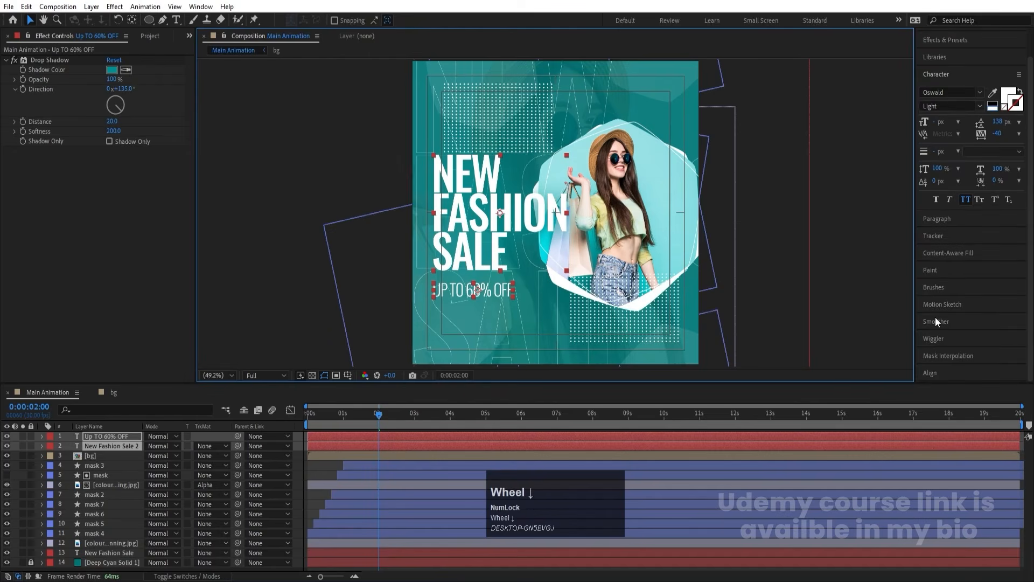
click(936, 372)
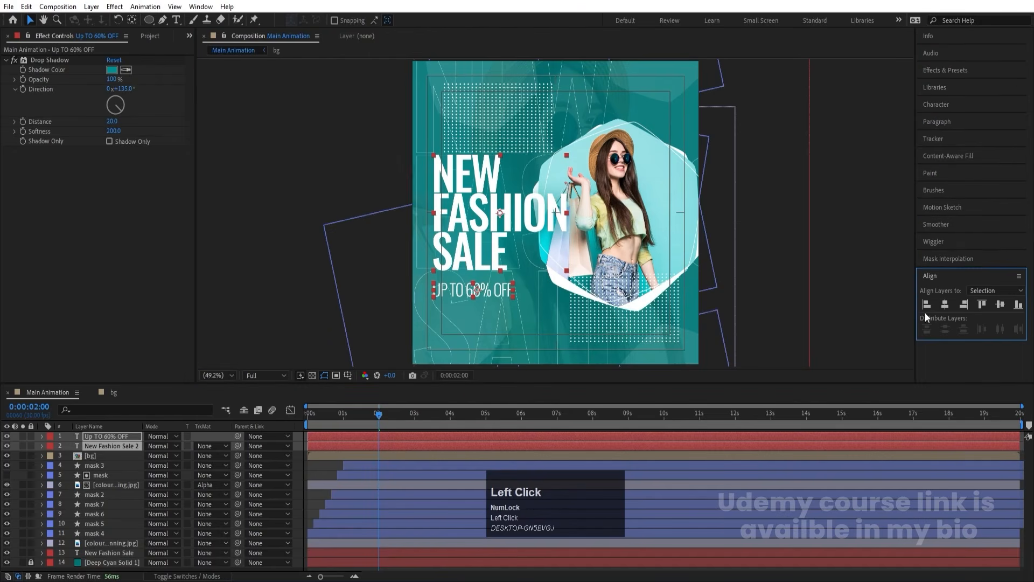
click(325, 470)
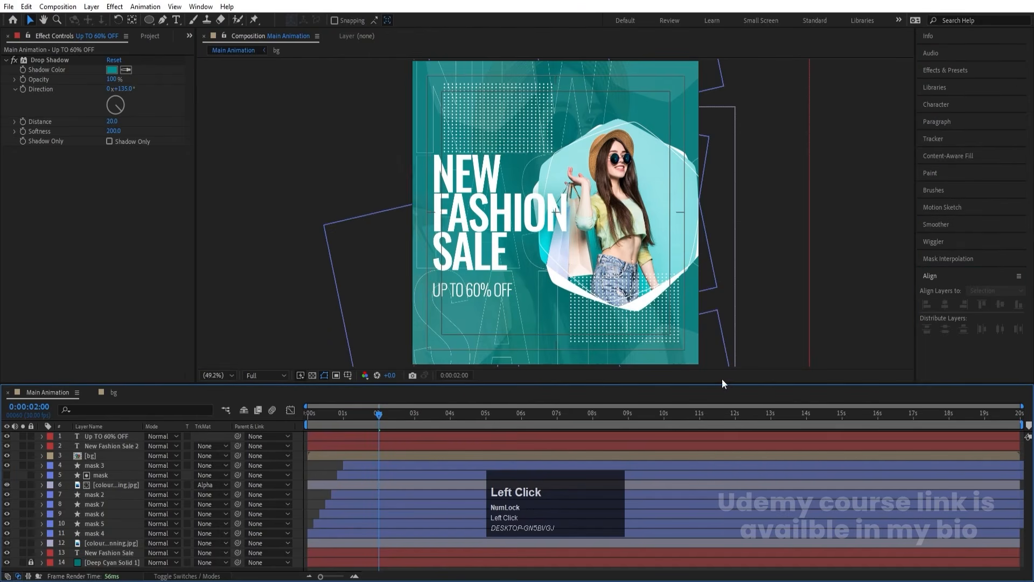
- Duplicate the Up TO 60% OFF line, move the copy above the New Fashion Sale title, and preview the animation from the start
click(493, 292)
key(ctrl+d)
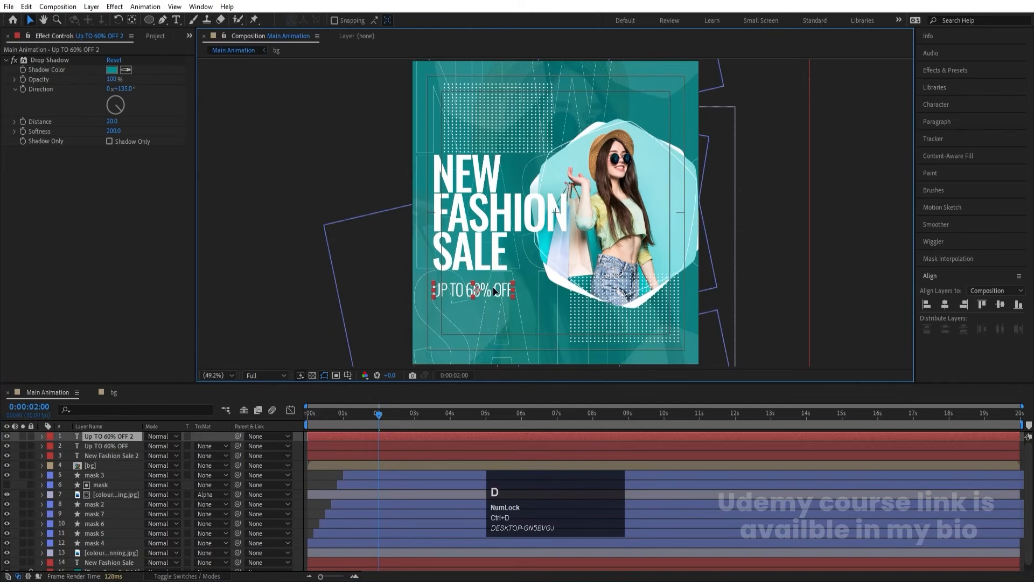
drag(493, 292, 477, 142)
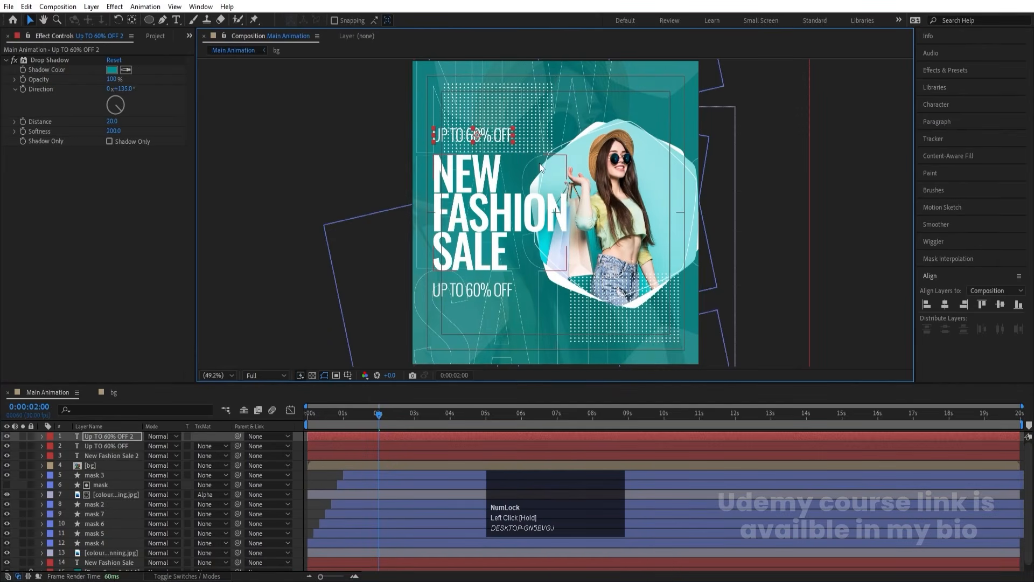
click(311, 474)
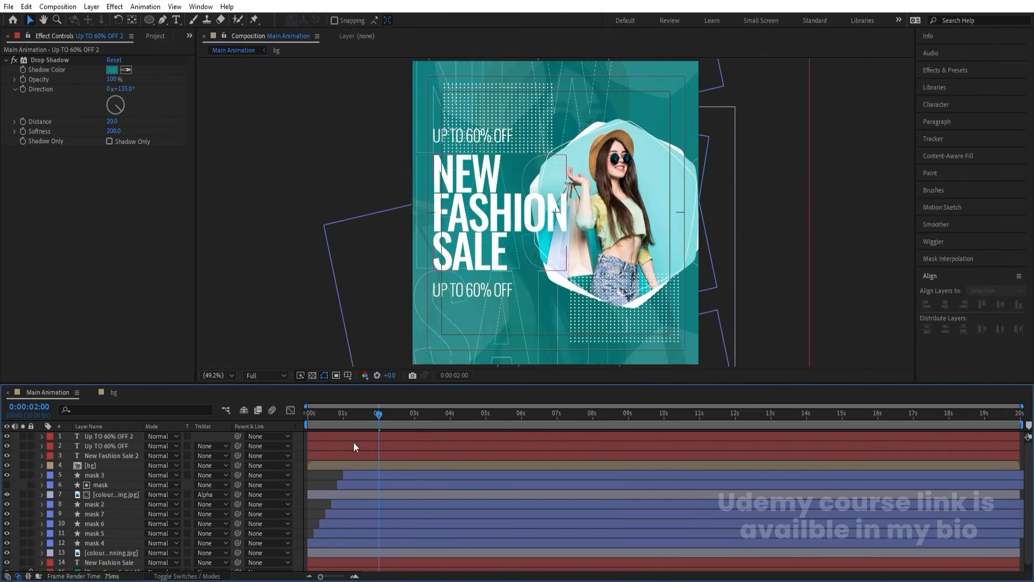
drag(318, 413, 271, 411)
key(space)
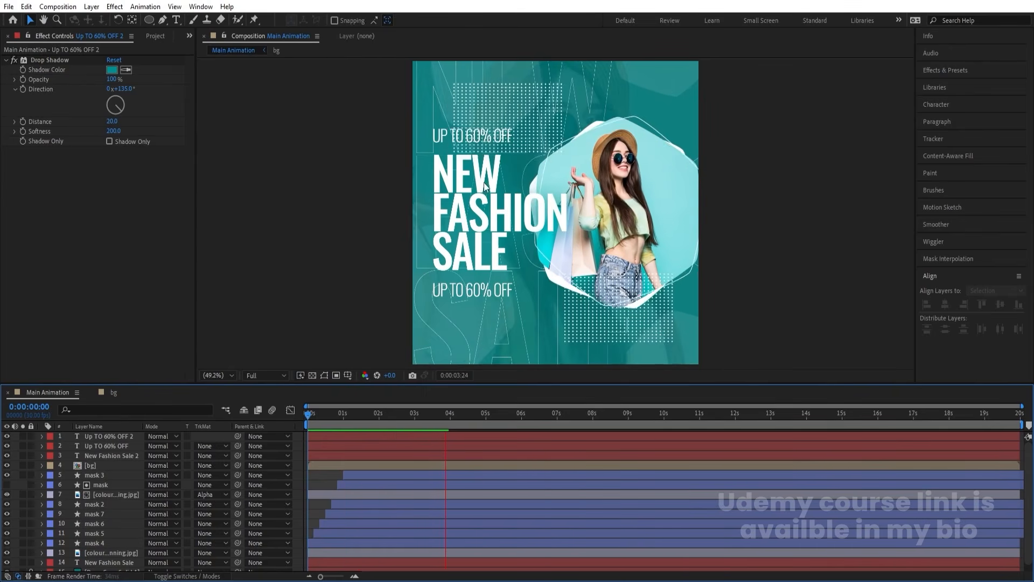
key(space)
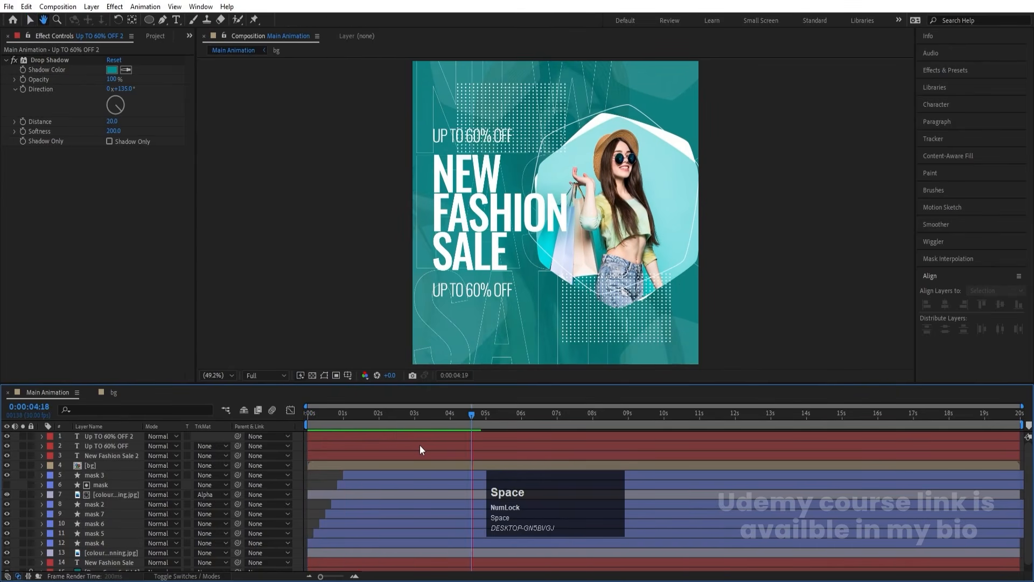
click(420, 446)
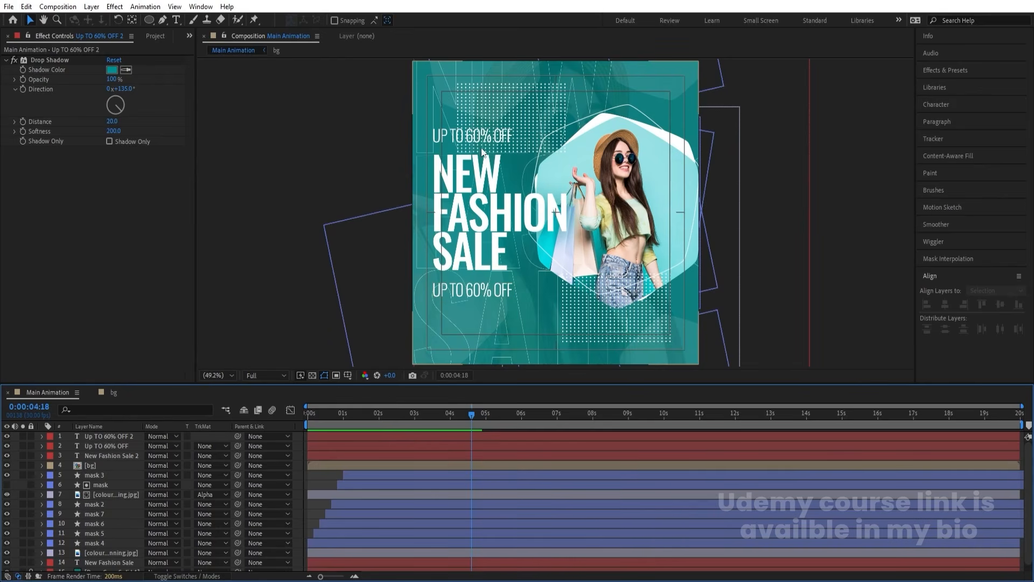
- In the bg composition, set the opacity of the Shape Layer 1 dot grid to 20% and check it in Main Animation
click(121, 393)
click(205, 544)
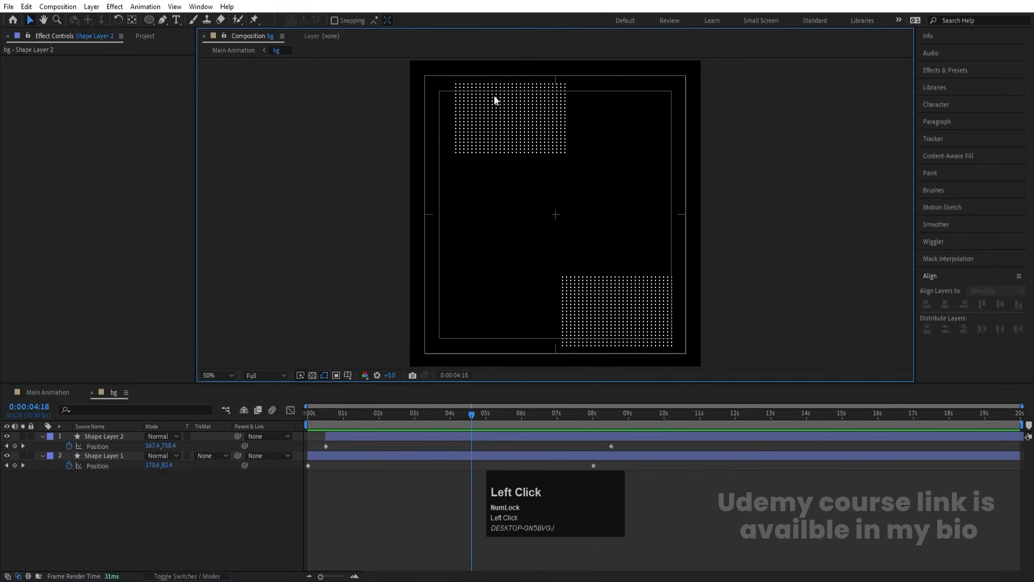
drag(437, 74, 501, 108)
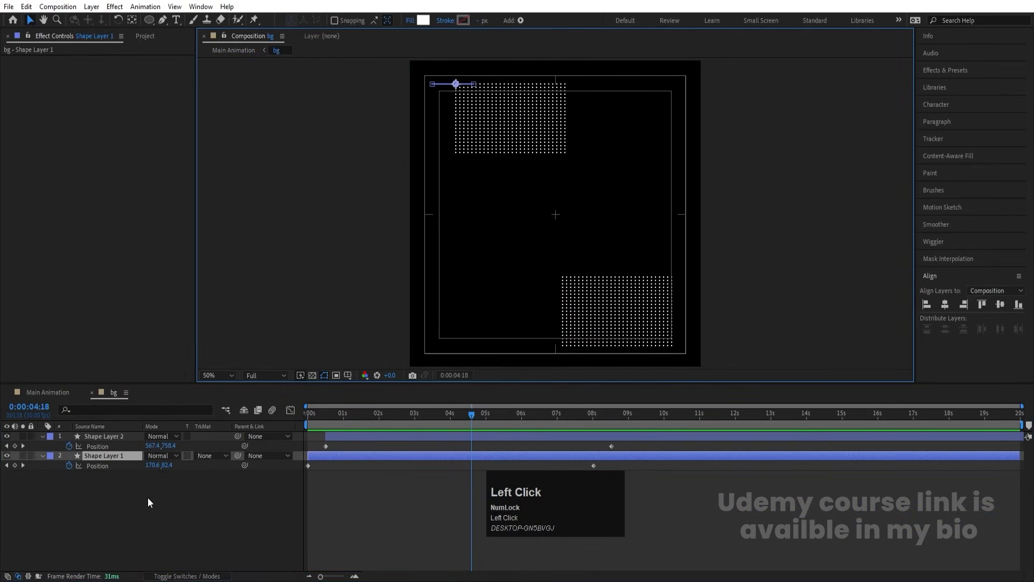
key(t)
click(151, 466)
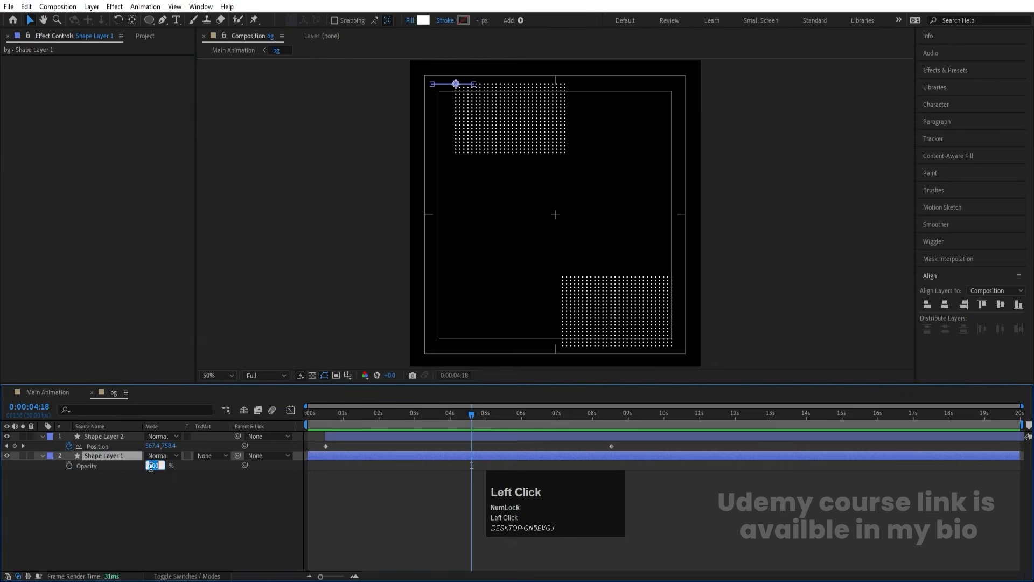
text(20)
key(Return)
click(58, 393)
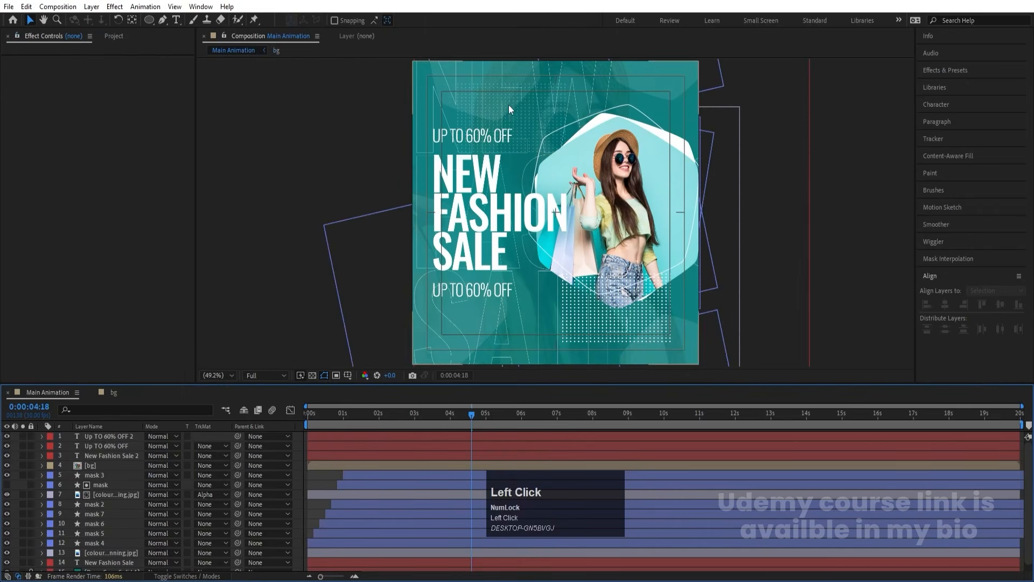
- Change the Shape Layer 1 dot grid's opacity in the bg composition to 35% and preview Main Animation from the start
click(111, 392)
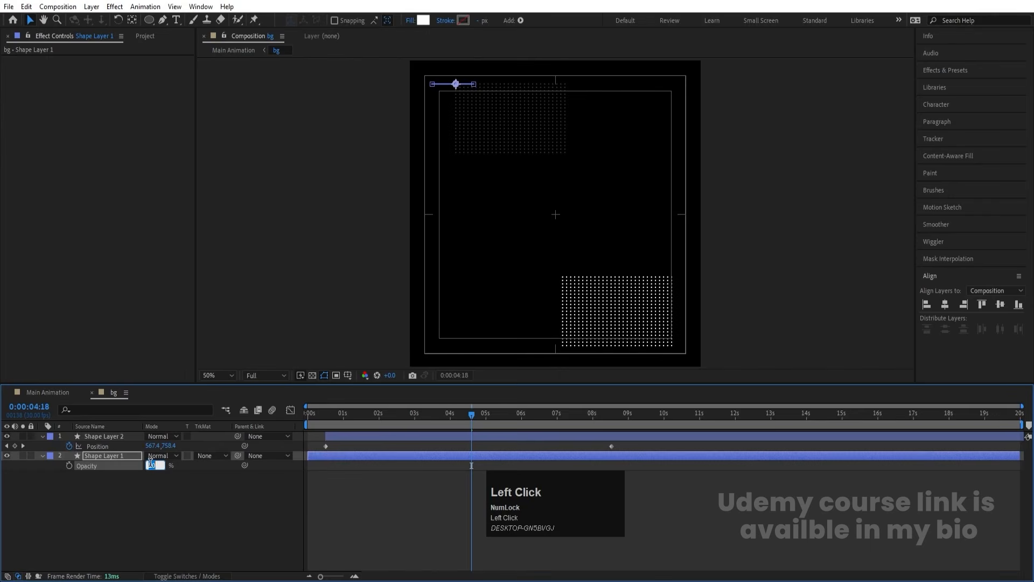
text(35)
key(Return)
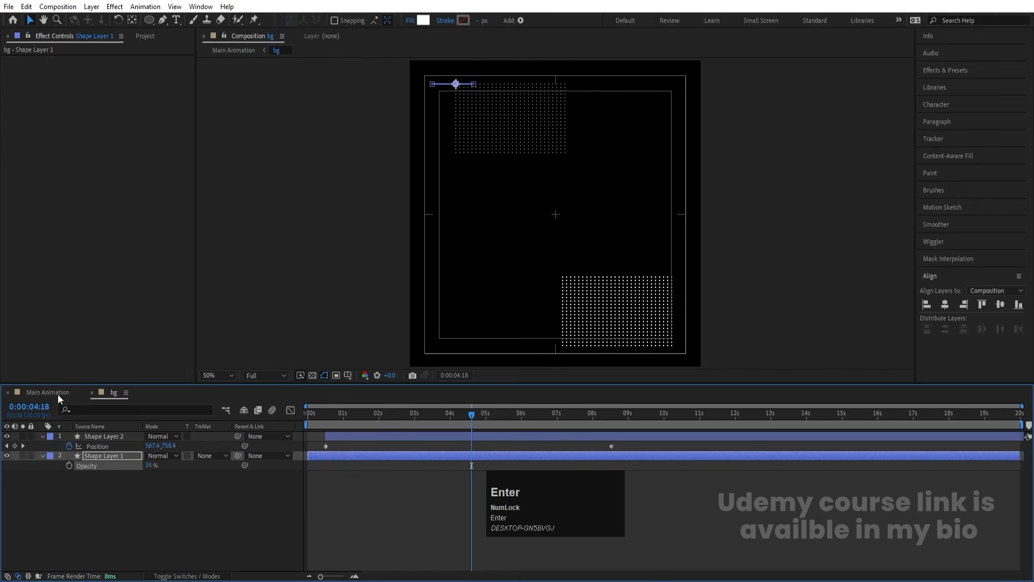
click(58, 395)
drag(380, 419, 106, 574)
key(space)
click(321, 426)
- Keyframe the outlined New Fashion Sale background text's opacity from 0% at the first frame to full opacity at 0:00:00:24
click(104, 565)
scroll(496, 203, down, 4)
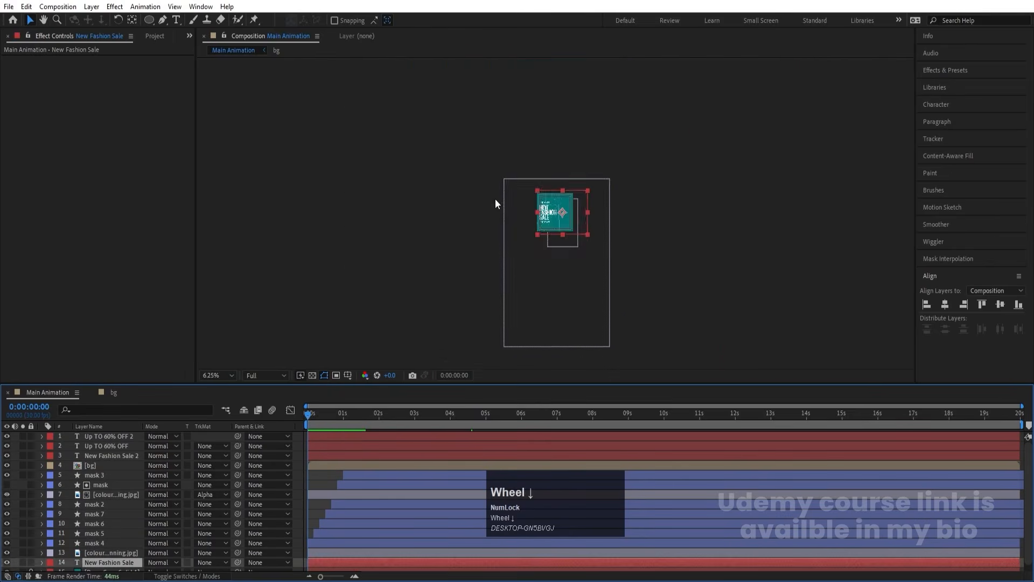
scroll(496, 203, up, 4)
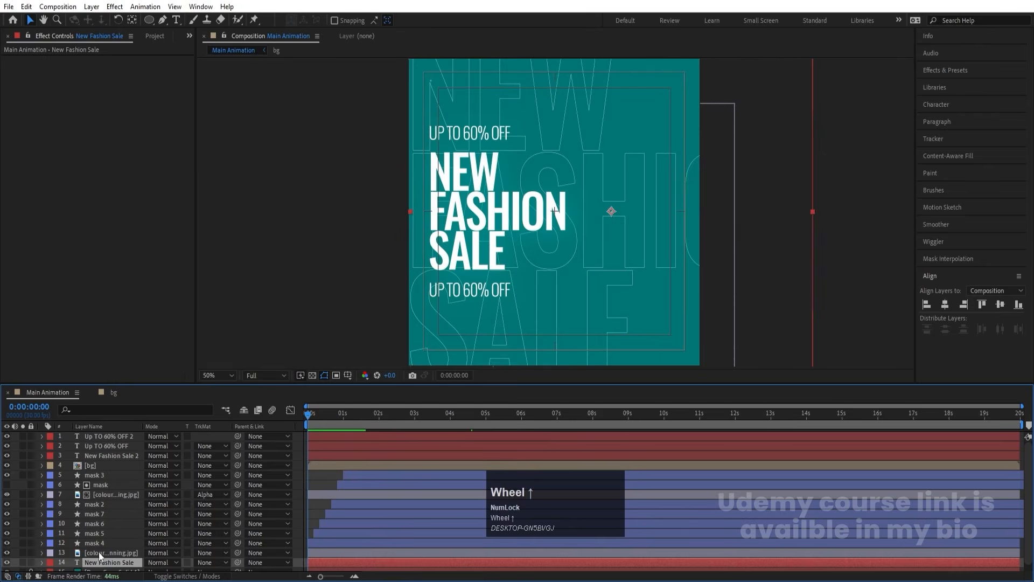
key(t)
drag(153, 569, 6, 576)
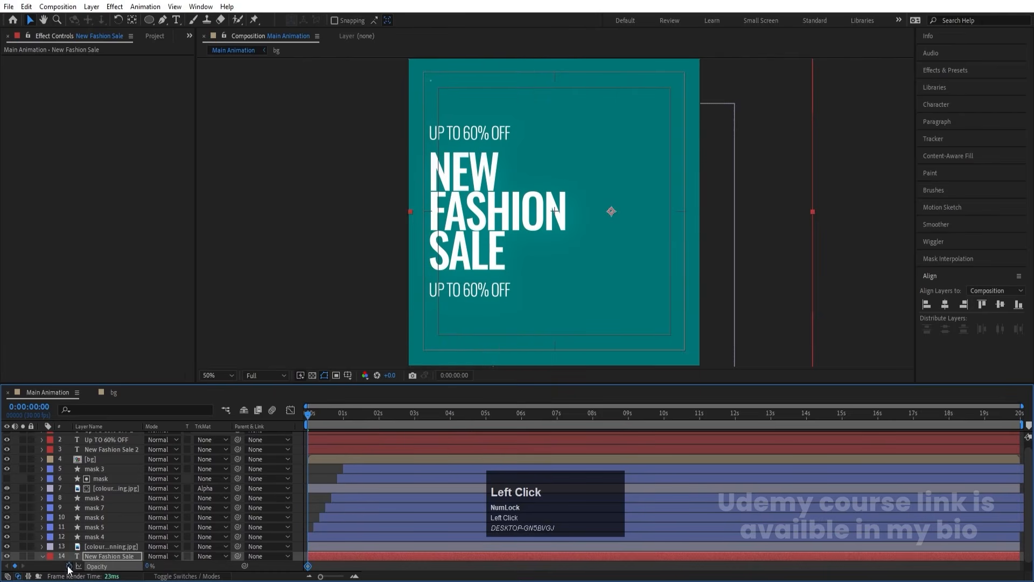
key(space)
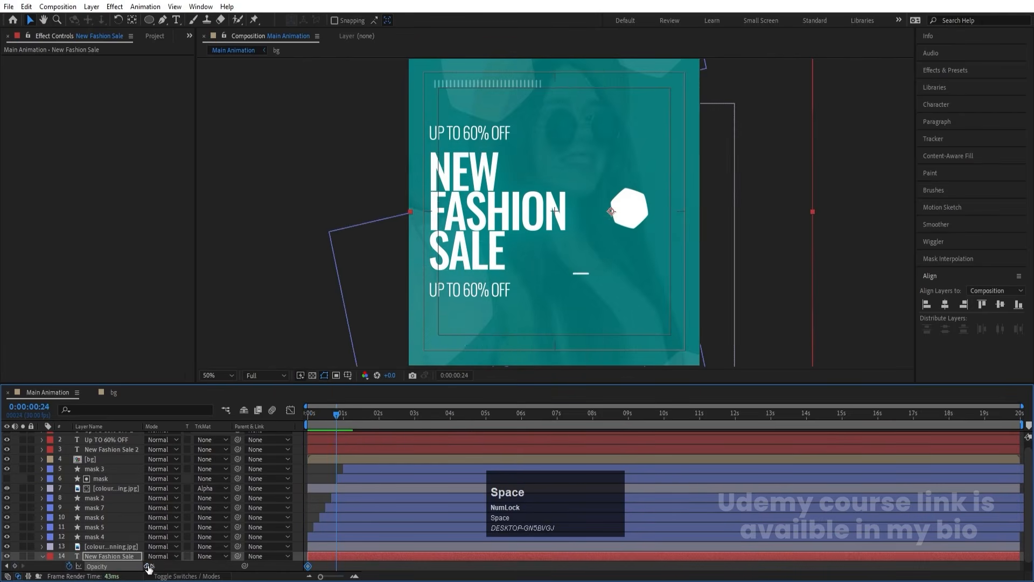
drag(148, 568, 300, 565)
drag(356, 415, 184, 440)
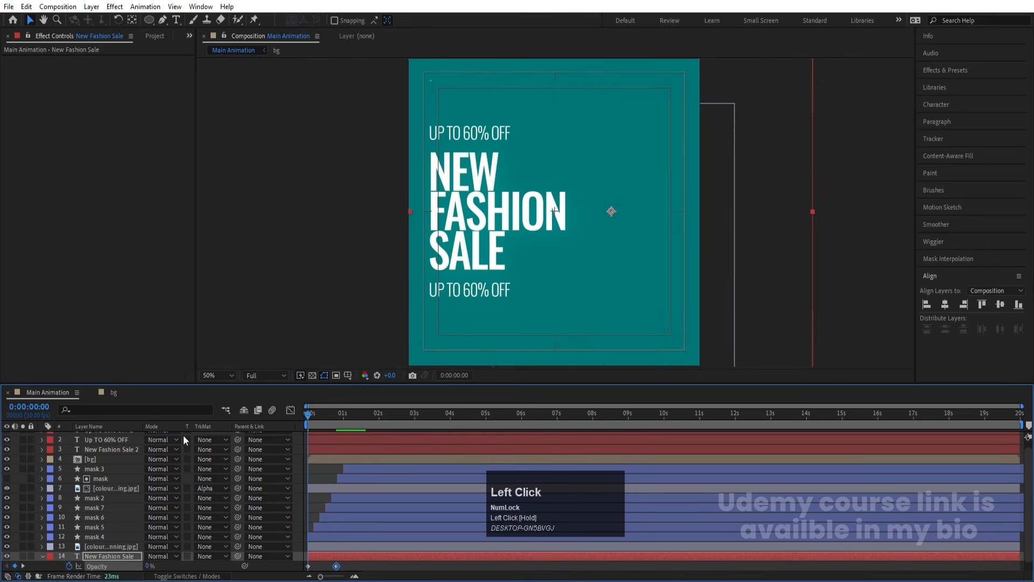
- Keyframe the outlined background text's position from its current place at the first frame to X 650.3 at 0:00:08:01
click(91, 555)
key(p)
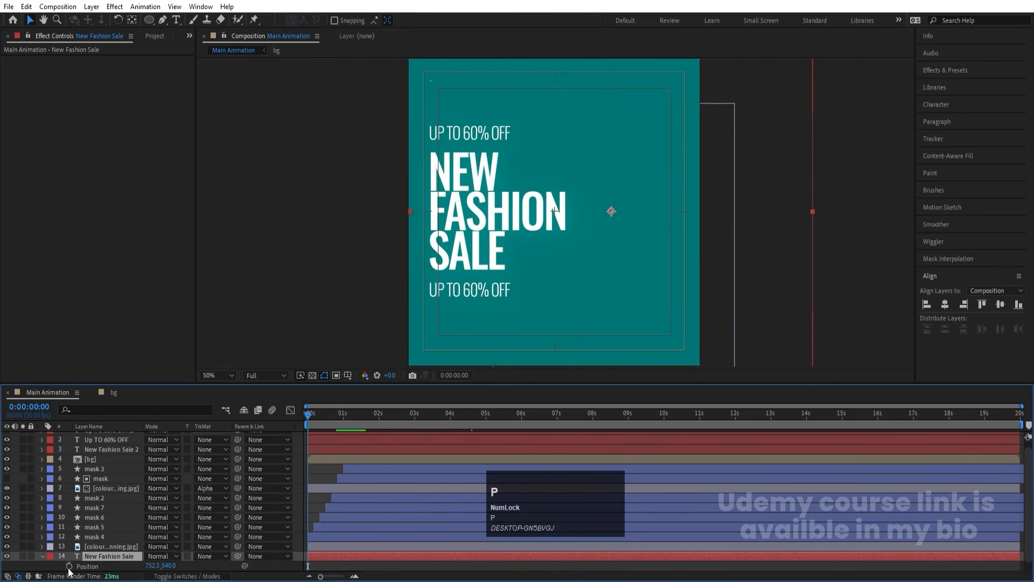
click(69, 566)
click(593, 412)
key(v)
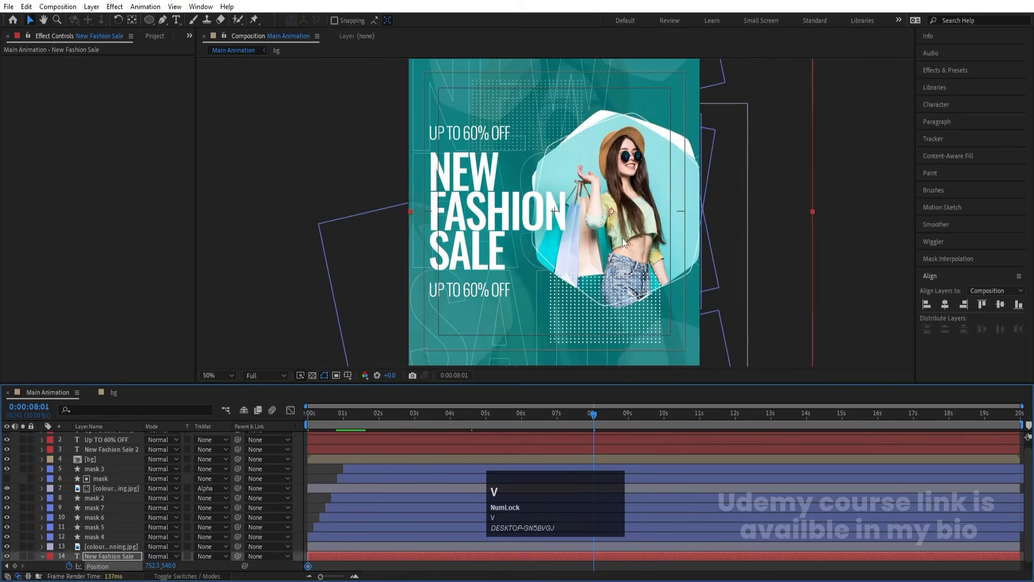
shift+click(570, 127)
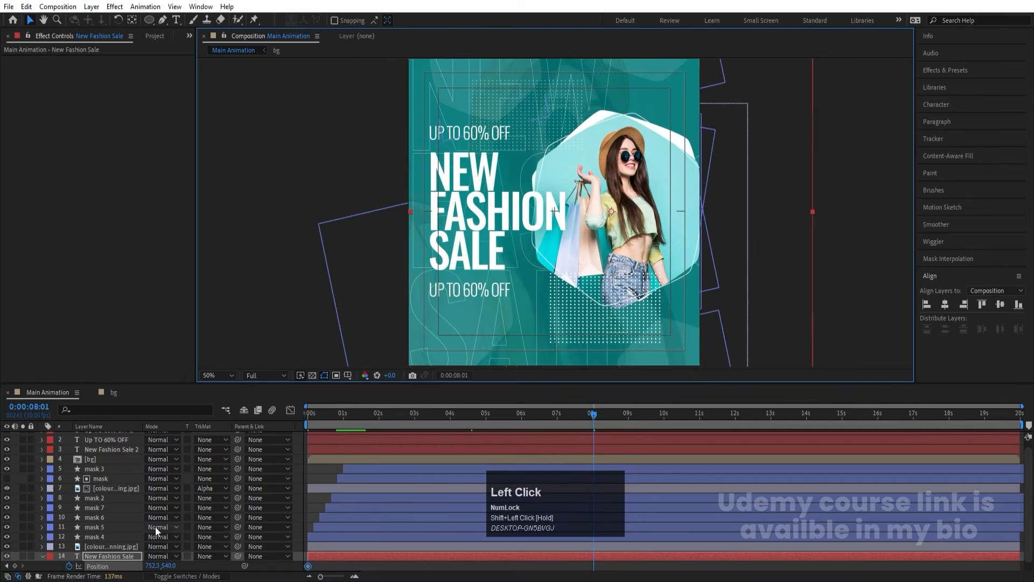
key(Num_Lock)
drag(151, 566, 103, 567)
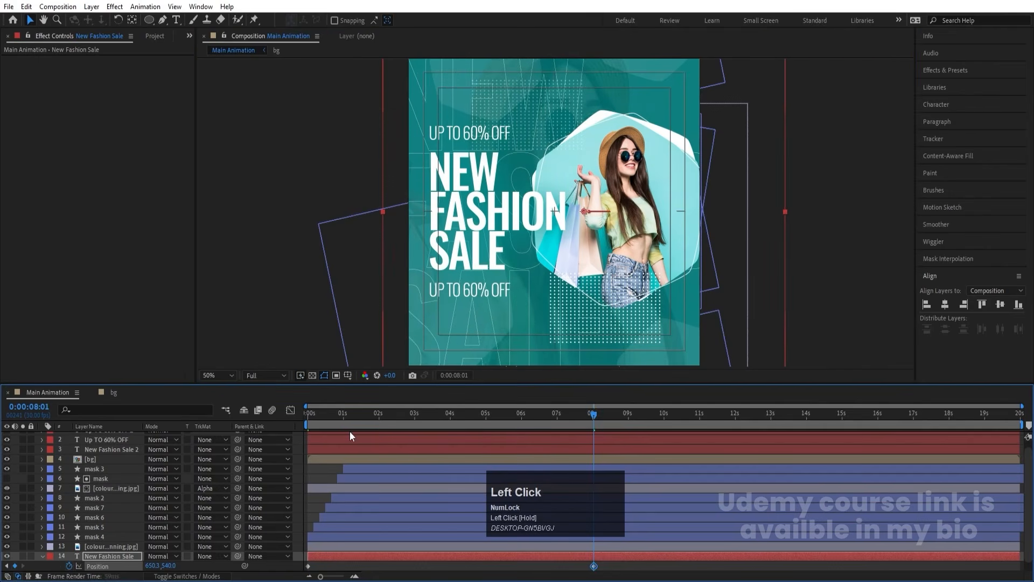
click(309, 412)
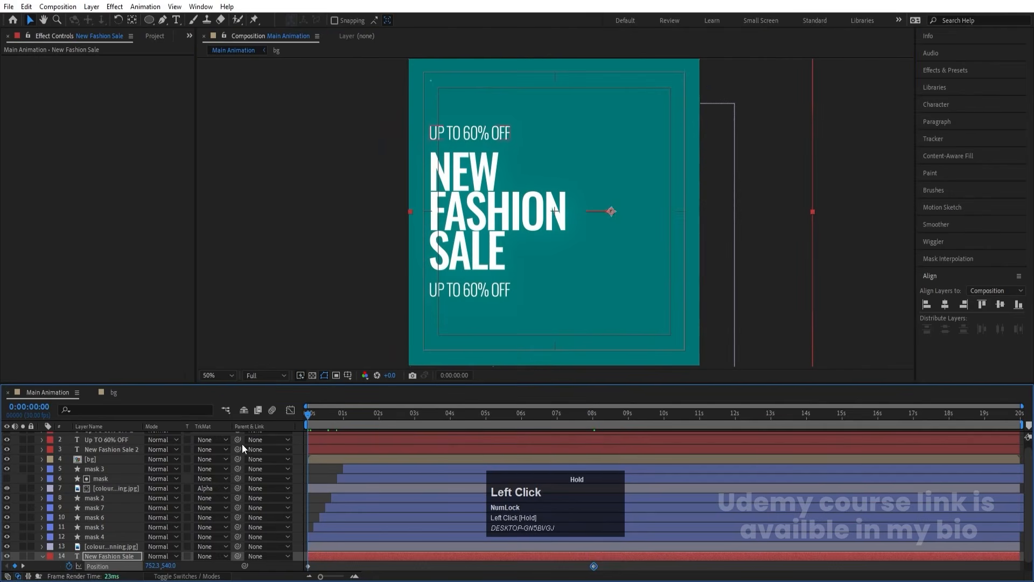
click(41, 555)
click(325, 470)
scroll(325, 471, up, 1)
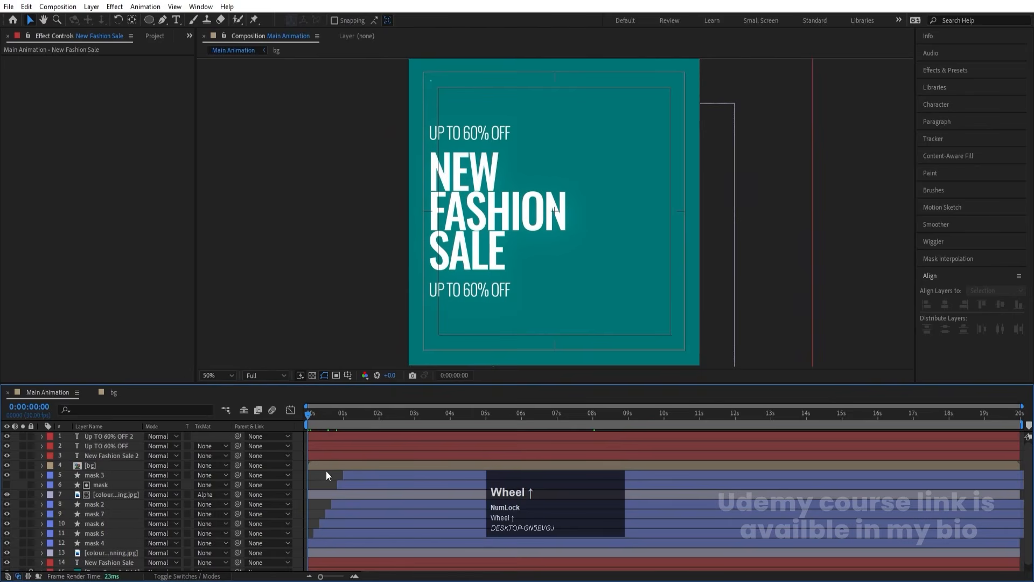
- Add a Position text animator to New Fashion Sale 2, set its position to 0.0, 90.0, and open the range selector's advanced options
click(436, 239)
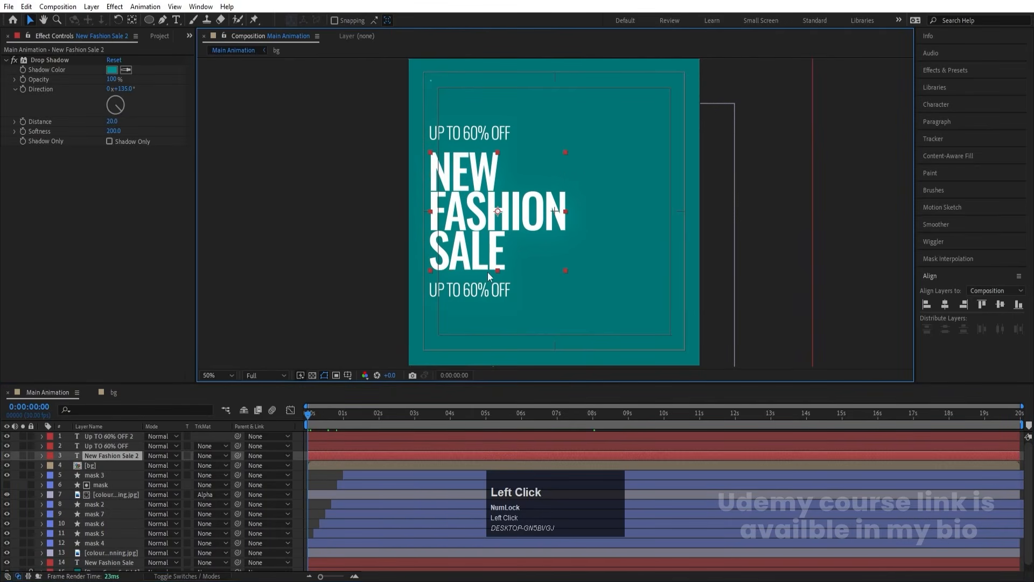
click(42, 456)
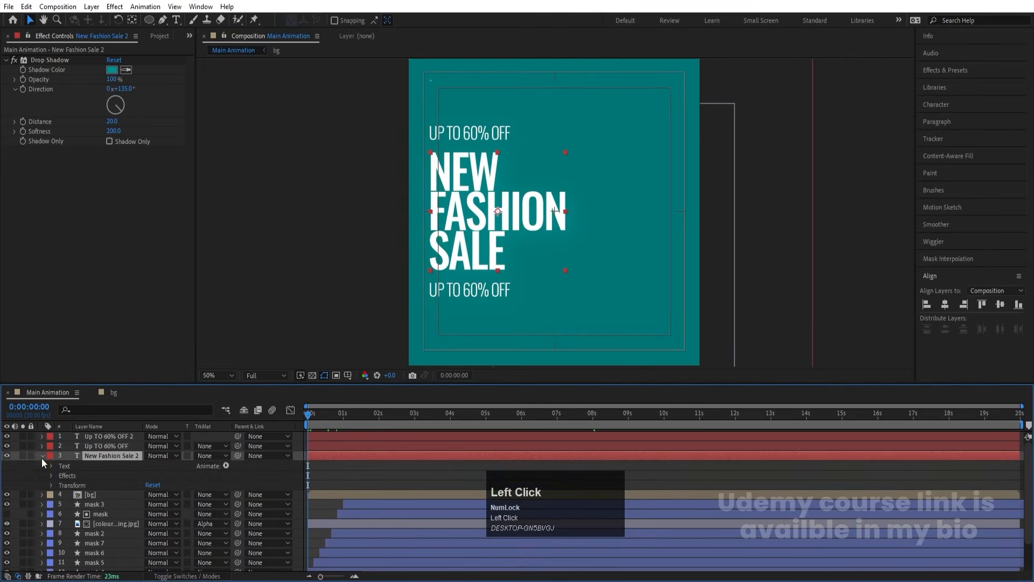
click(225, 465)
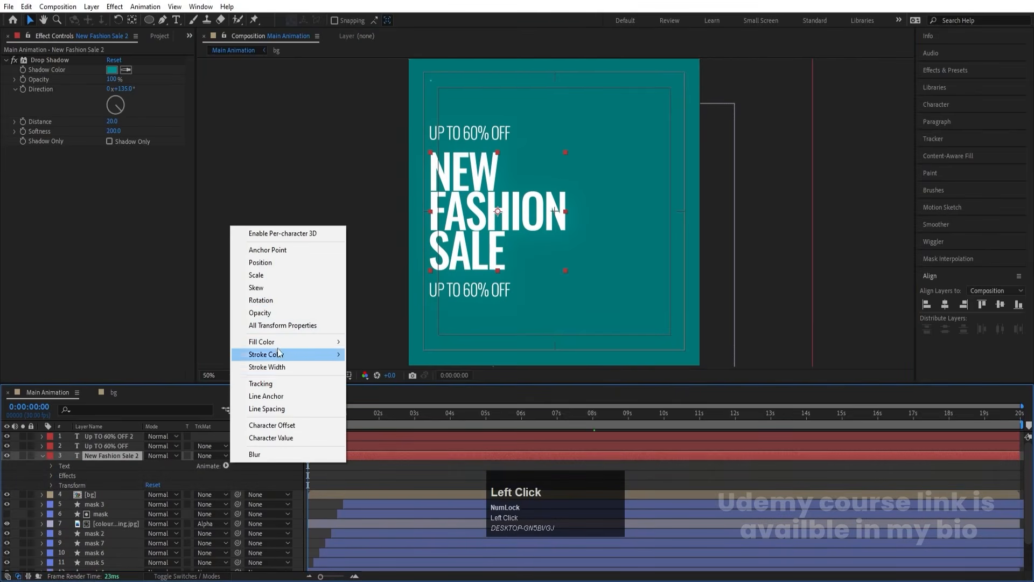
click(269, 262)
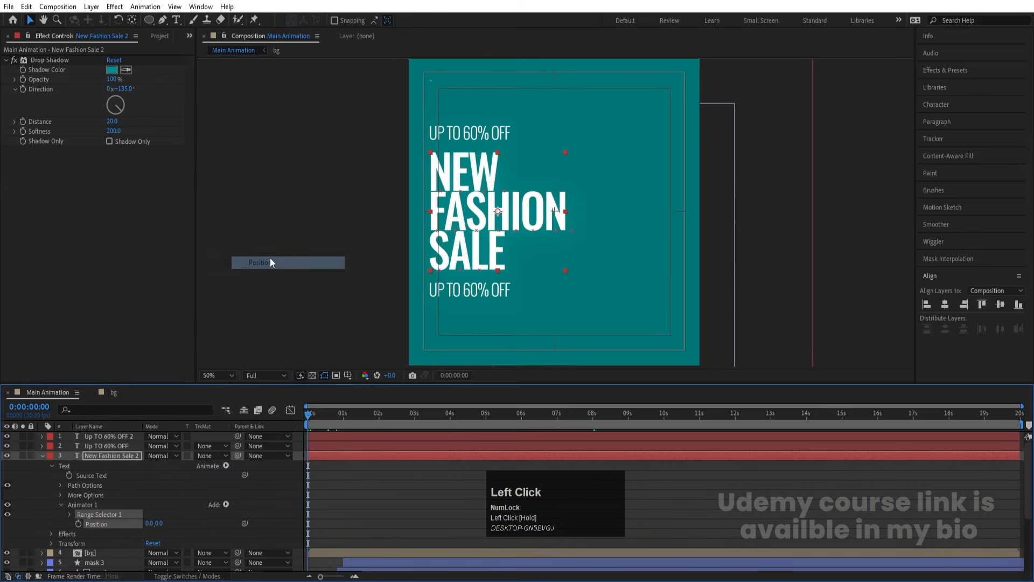
click(70, 513)
scroll(105, 521, down, 3)
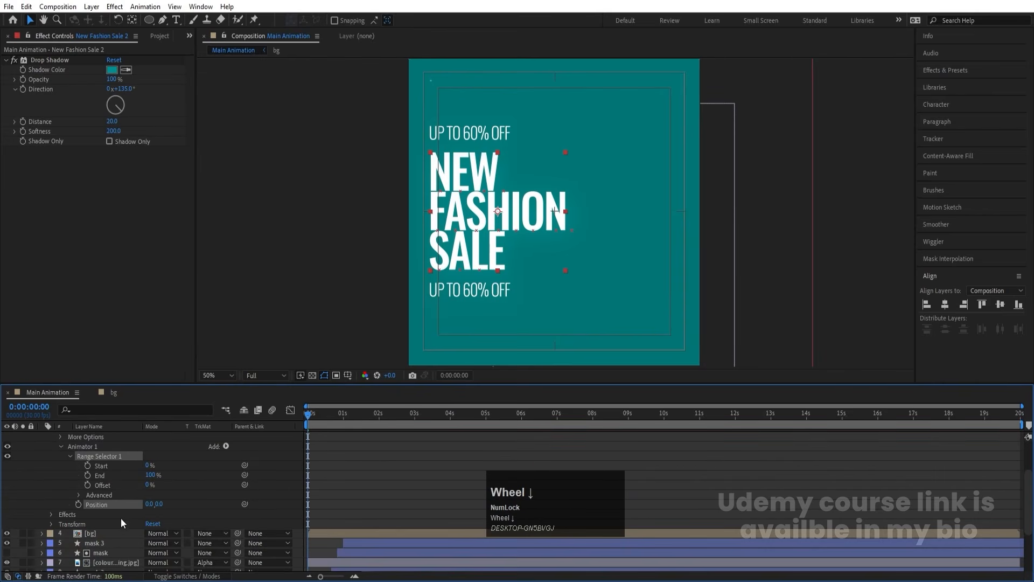
drag(158, 504, 205, 509)
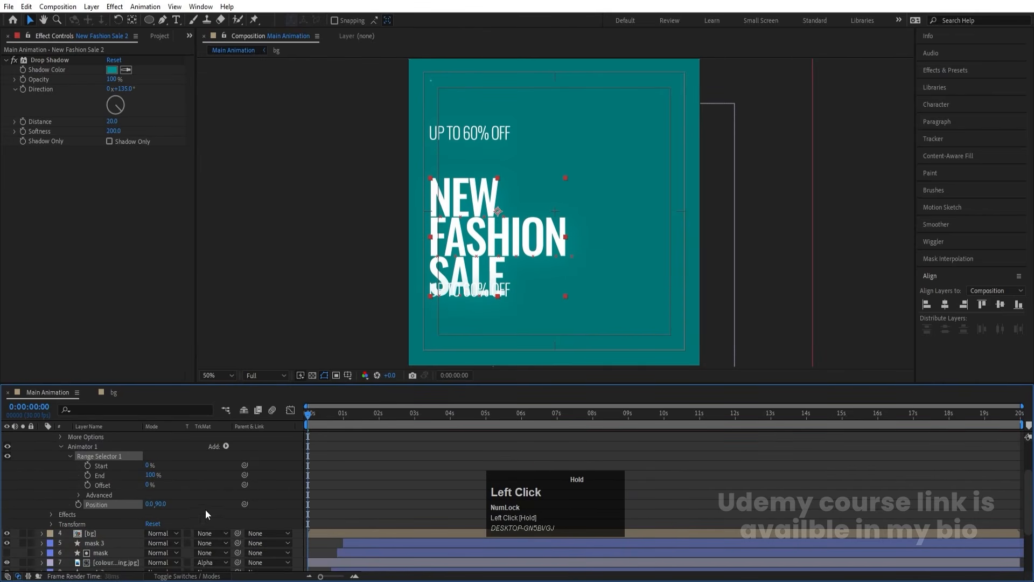
click(78, 495)
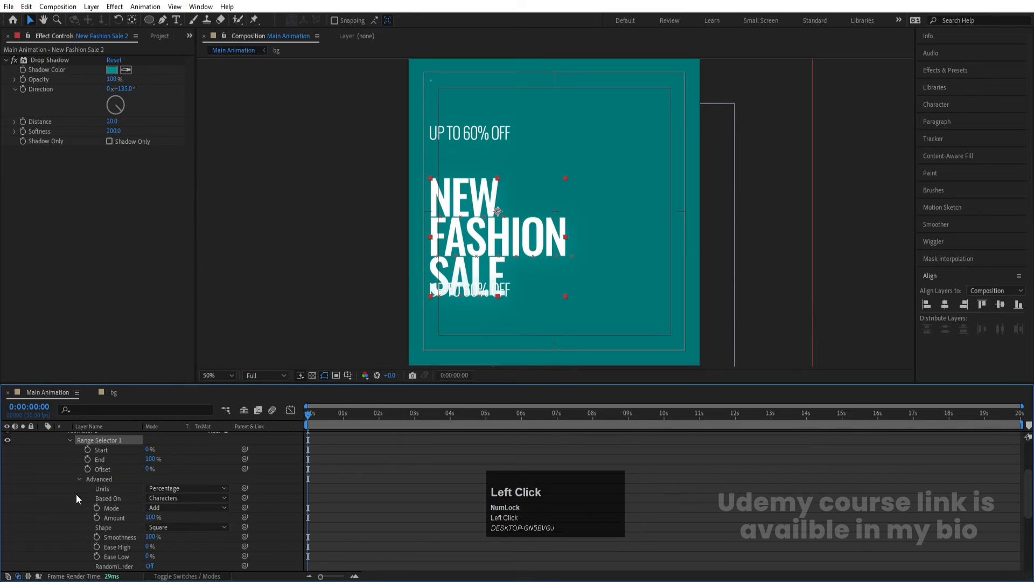
- Base the range selector on Words and keyframe its Start from 0% at the first frame to 100% at 0:00:02:00
click(163, 498)
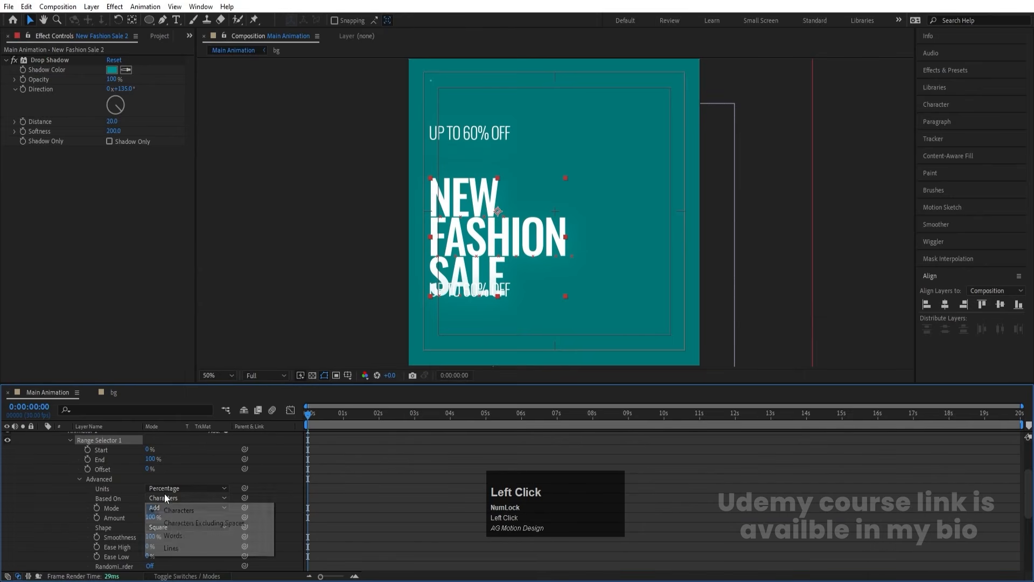
click(174, 535)
scroll(88, 513, up, 2)
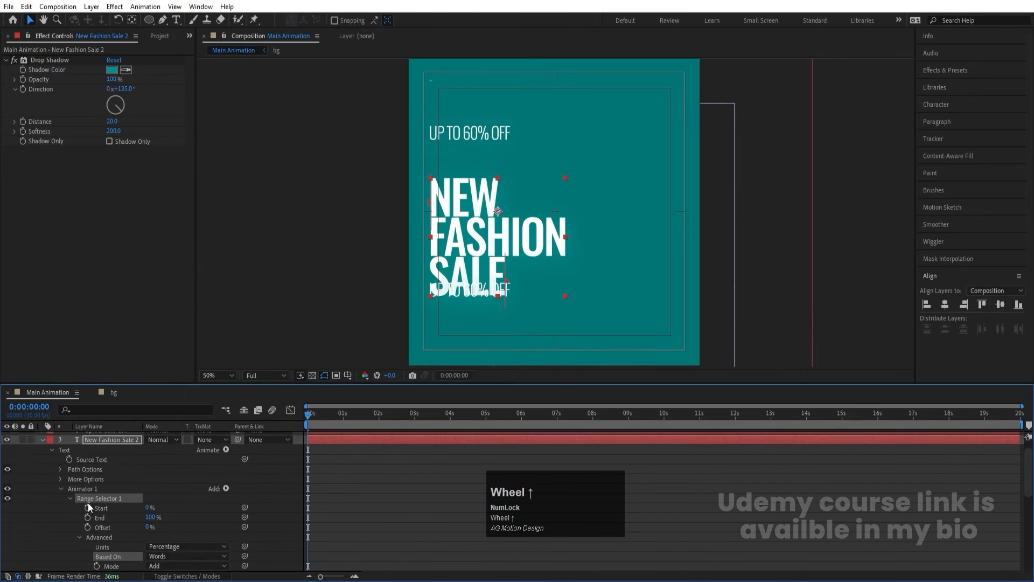
click(87, 507)
key(equal)
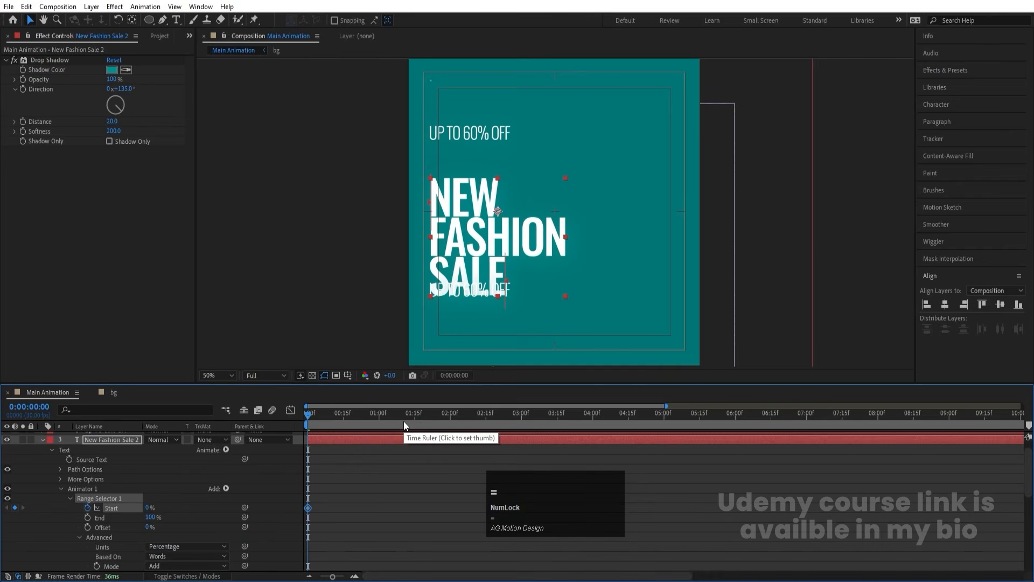
drag(413, 415, 450, 418)
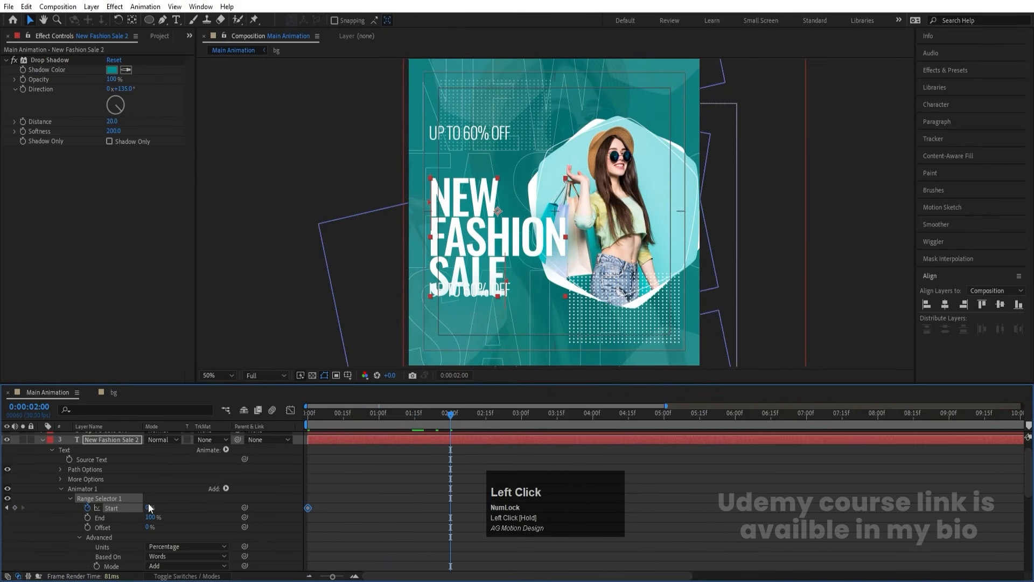
drag(148, 507, 335, 505)
- Easy-ease the range selector's two Start keyframes and shape their speed graph into a steep peak midway between them
drag(482, 531, 270, 463)
click(261, 461)
key(F9)
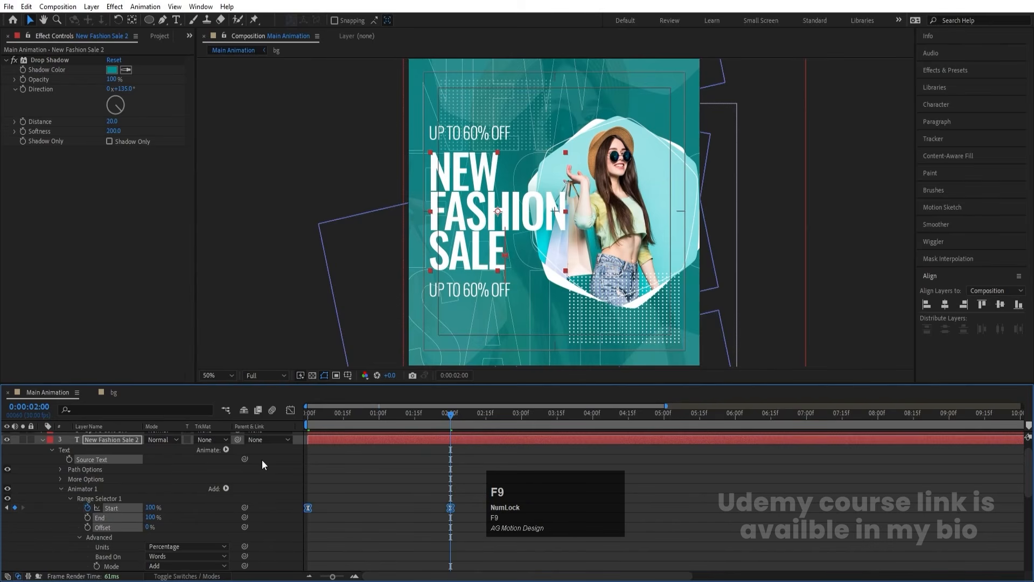
click(290, 411)
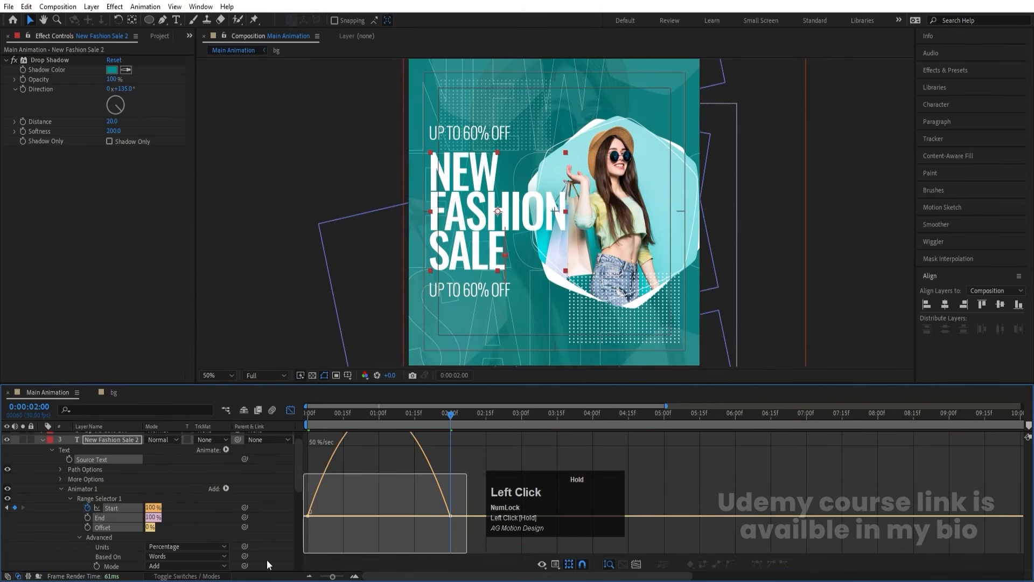
drag(426, 541, 365, 542)
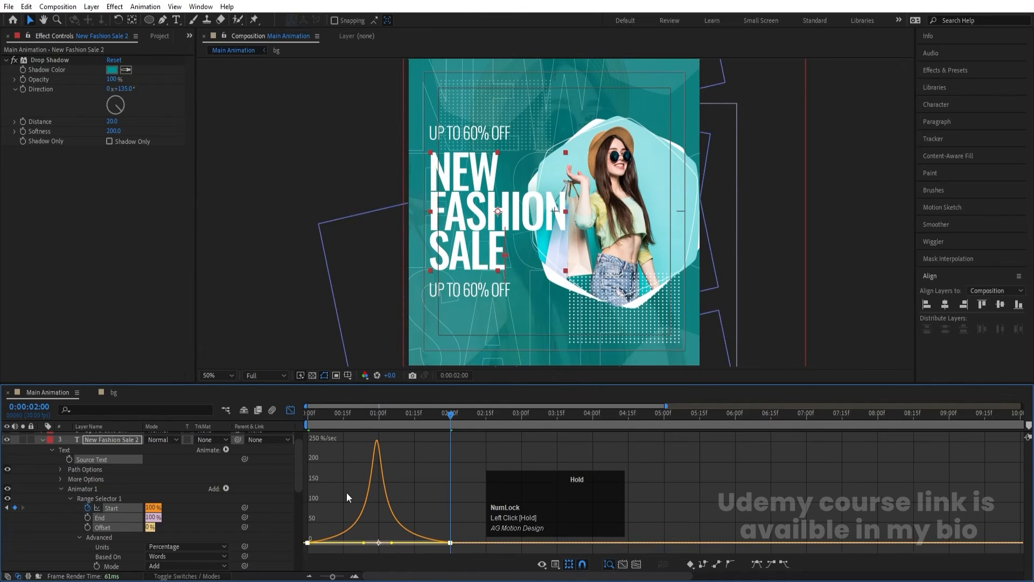
drag(326, 405, 269, 417)
click(290, 411)
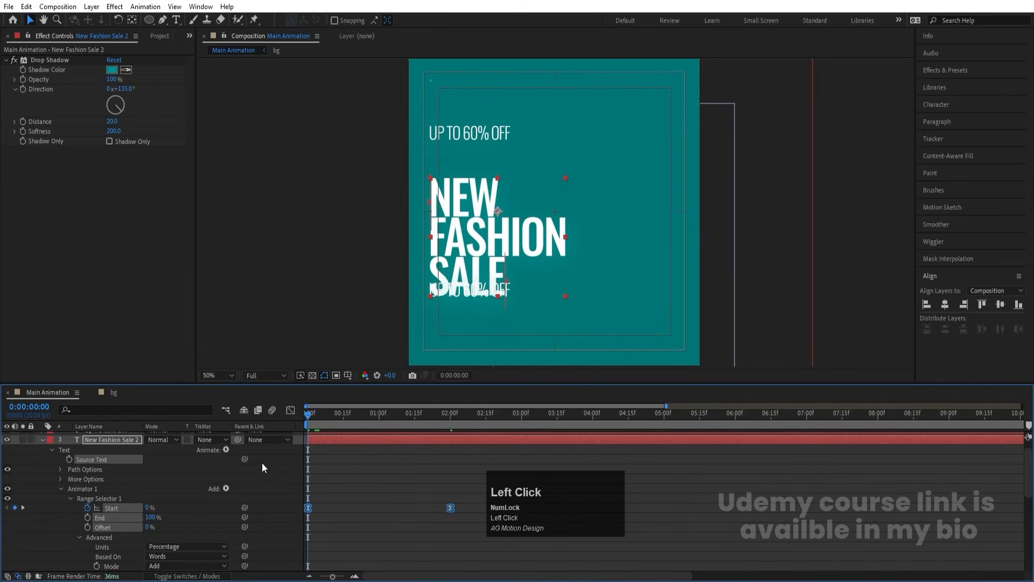
- Add an Opacity property to New Fashion Sale 2's text animator, make it fully transparent, and preview the word reveal
click(226, 489)
mouse_move(253, 492)
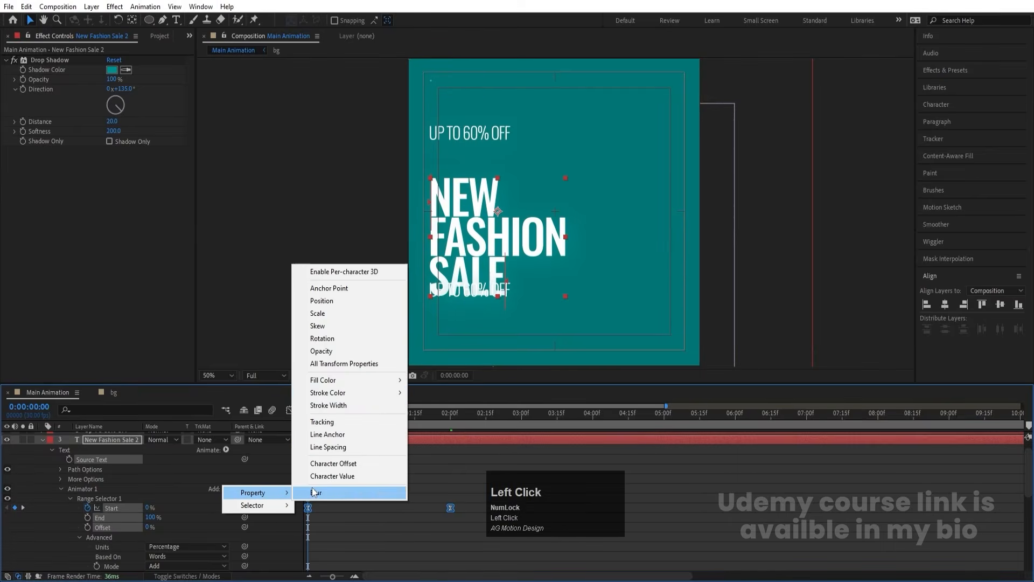
click(322, 350)
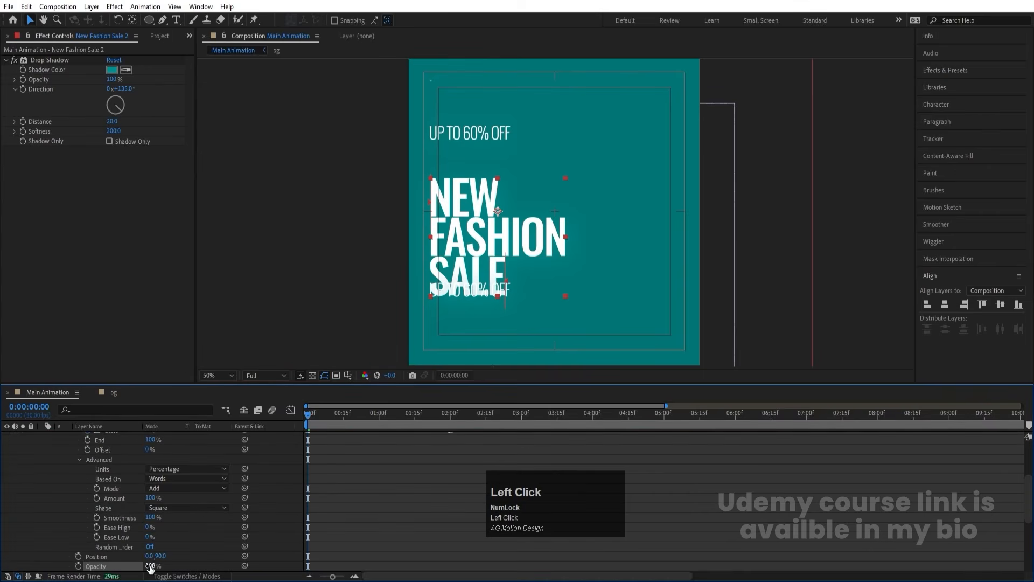
drag(150, 567, 135, 567)
scroll(348, 451, up, 3)
key(space)
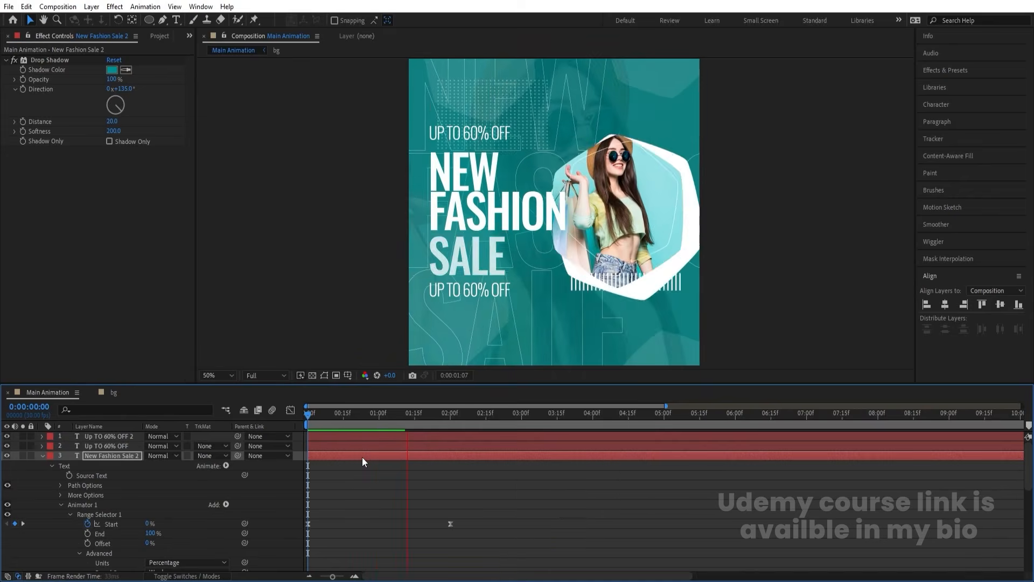
key(space)
click(189, 436)
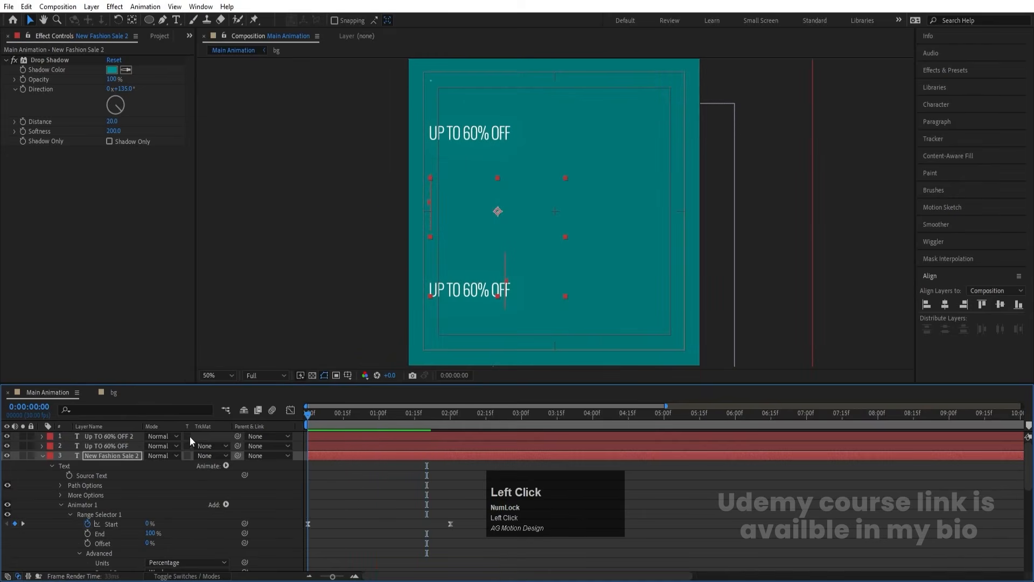
- Copy Animator 1 from New Fashion Sale 2 onto the Up TO 60% OFF and Up TO 60% OFF 2 text layers
click(41, 456)
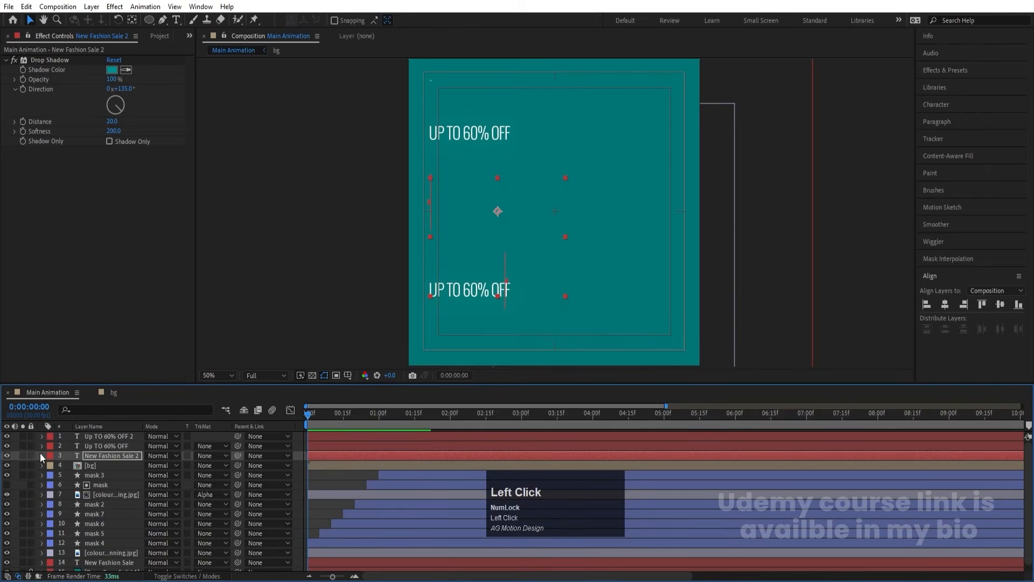
click(42, 455)
click(81, 486)
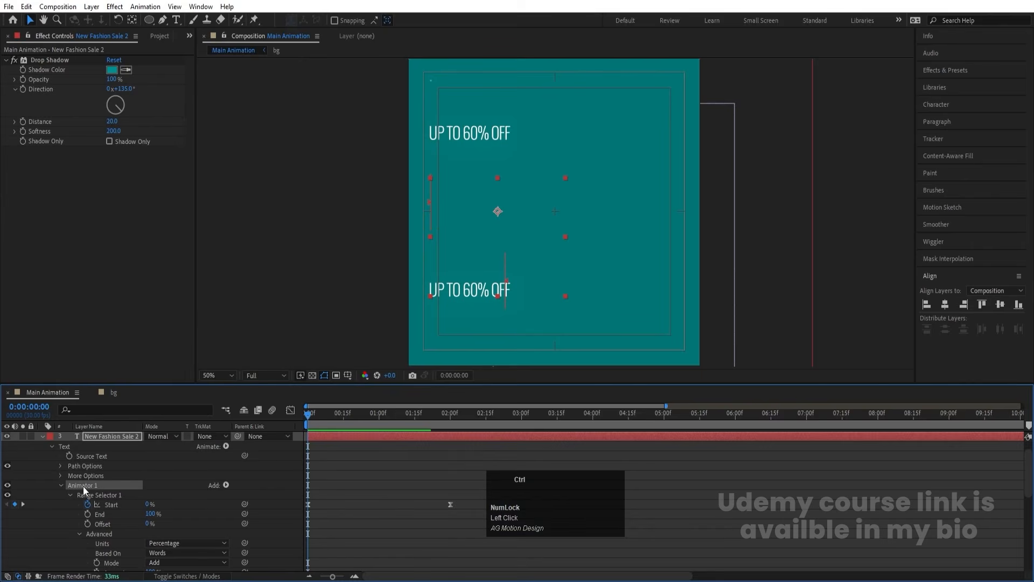
scroll(85, 489, up, 1)
click(42, 455)
click(82, 446)
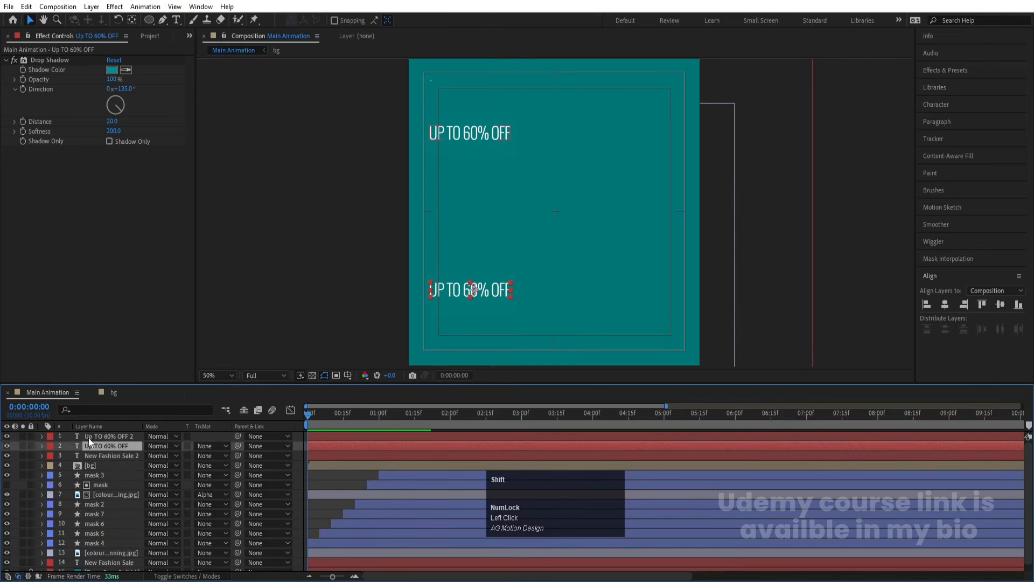
shift+click(88, 437)
key(ctrl+v)
- Preview Main Animation from the first frame to check the animated text lines alongside the title
key(space)
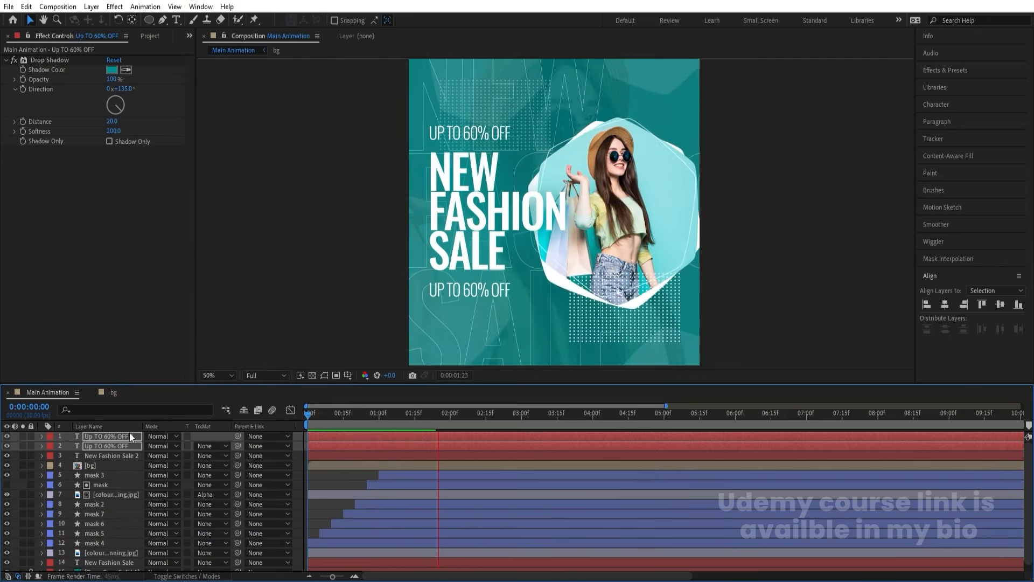
key(space)
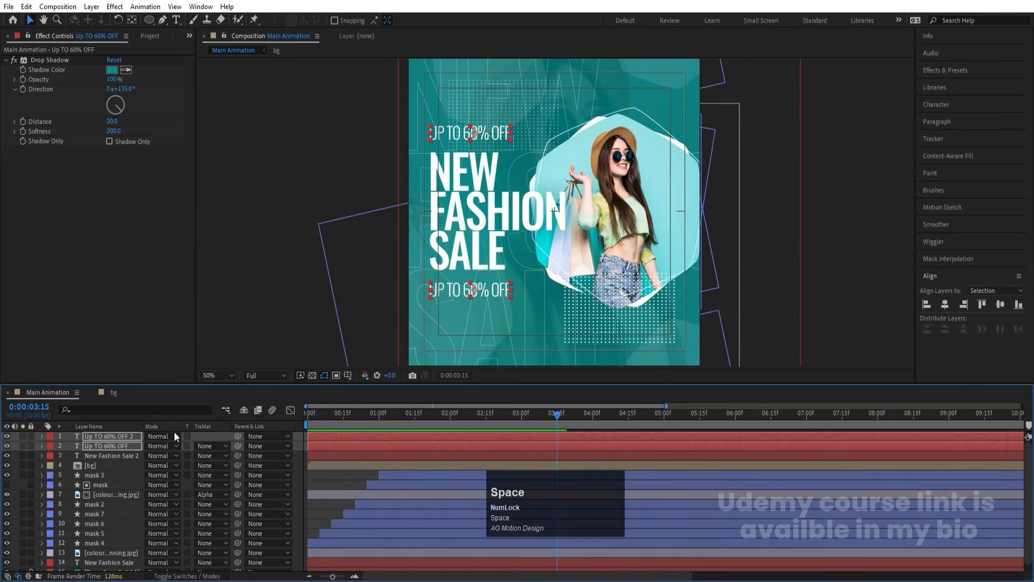
drag(329, 417, 260, 410)
key(space)
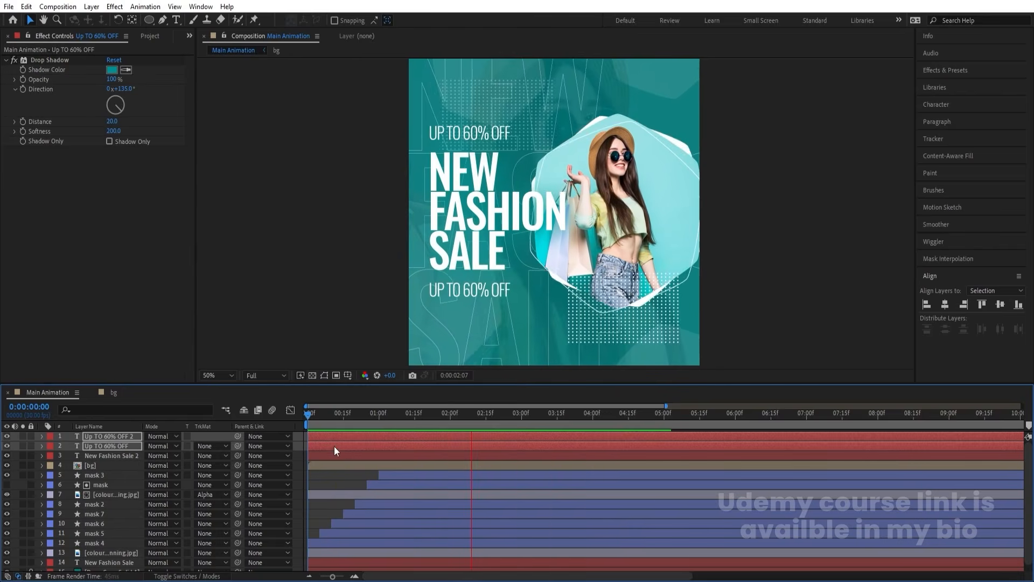
click(338, 480)
drag(334, 418, 240, 420)
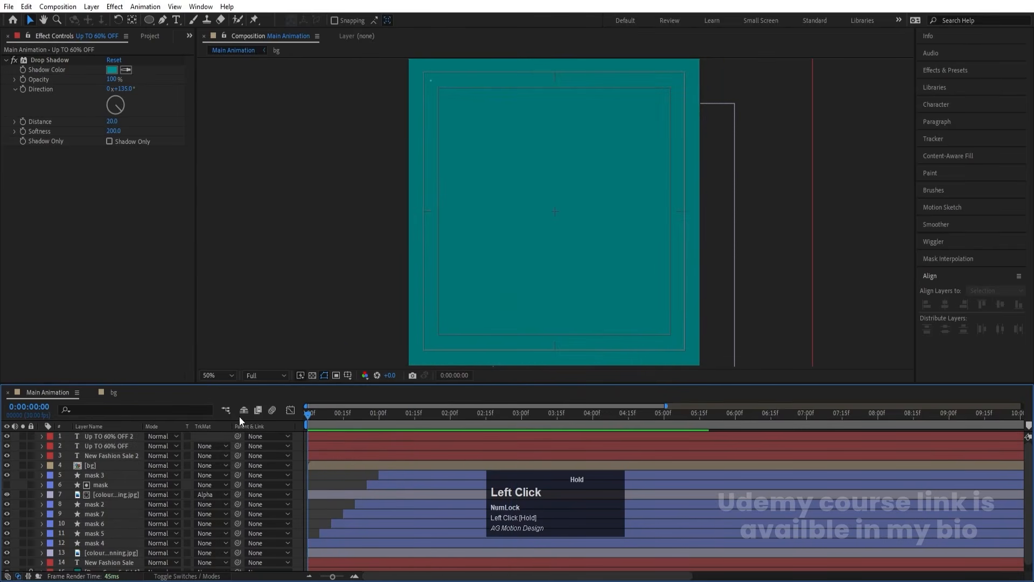
- Draw a large circle over the title with fill 007575 sampled from the background, and center its anchor point
click(150, 19)
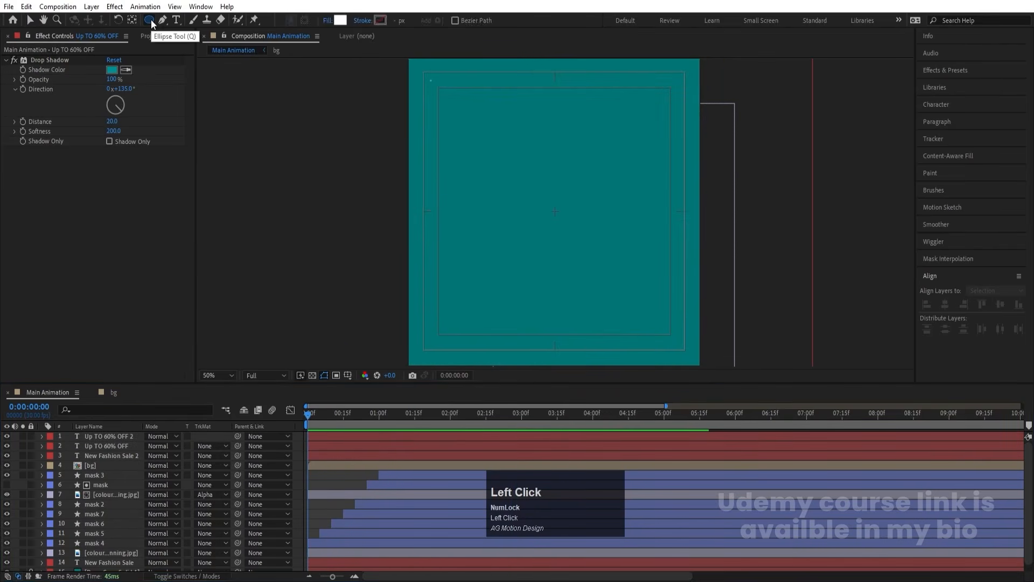
key(space)
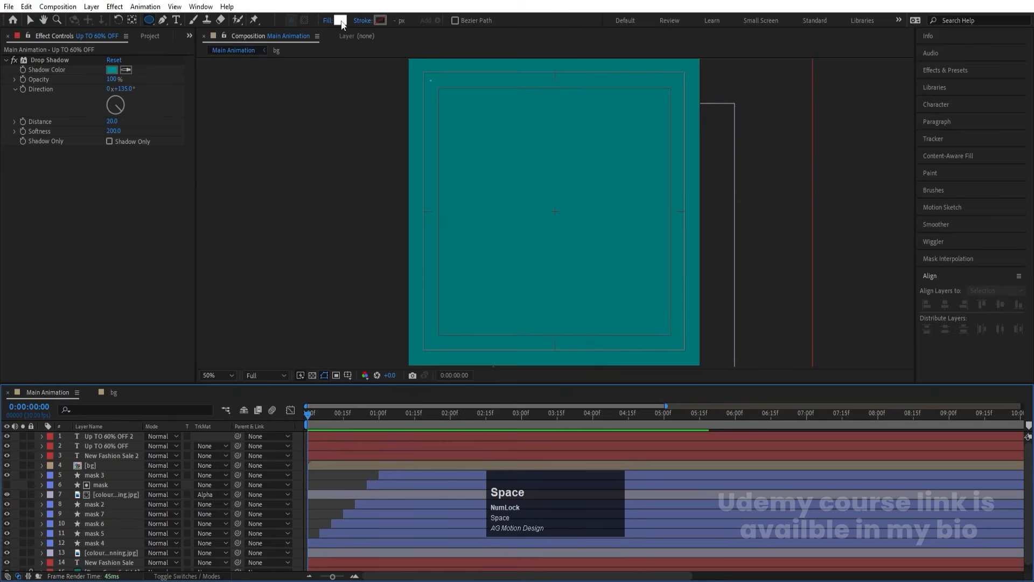
click(340, 20)
click(393, 261)
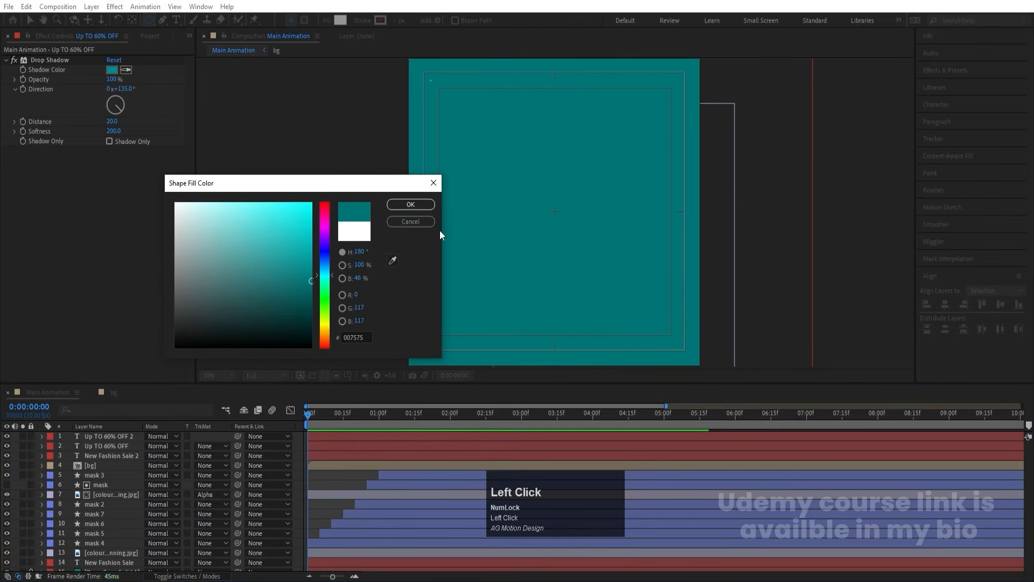
click(410, 208)
key(space)
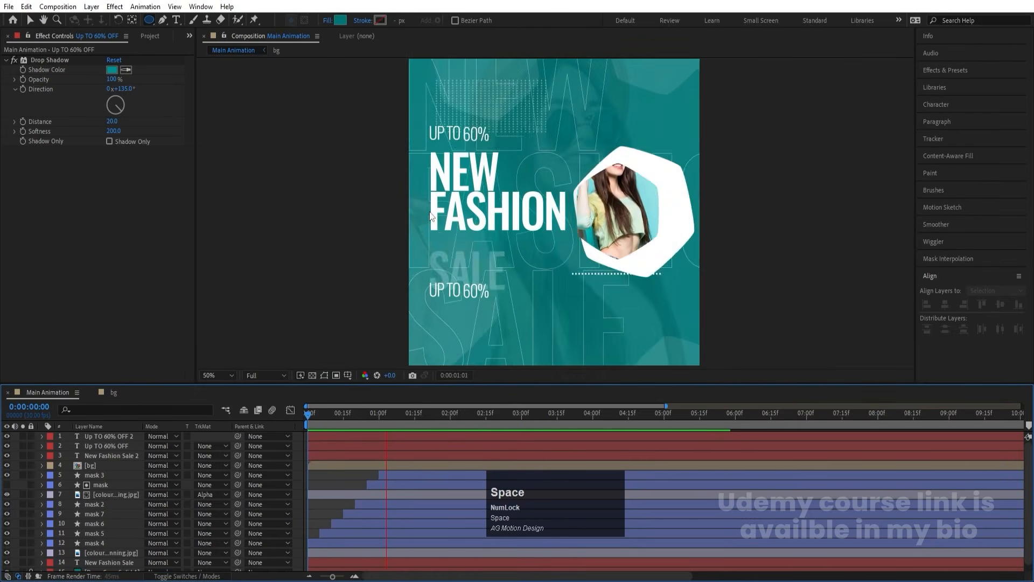
drag(405, 116, 537, 291)
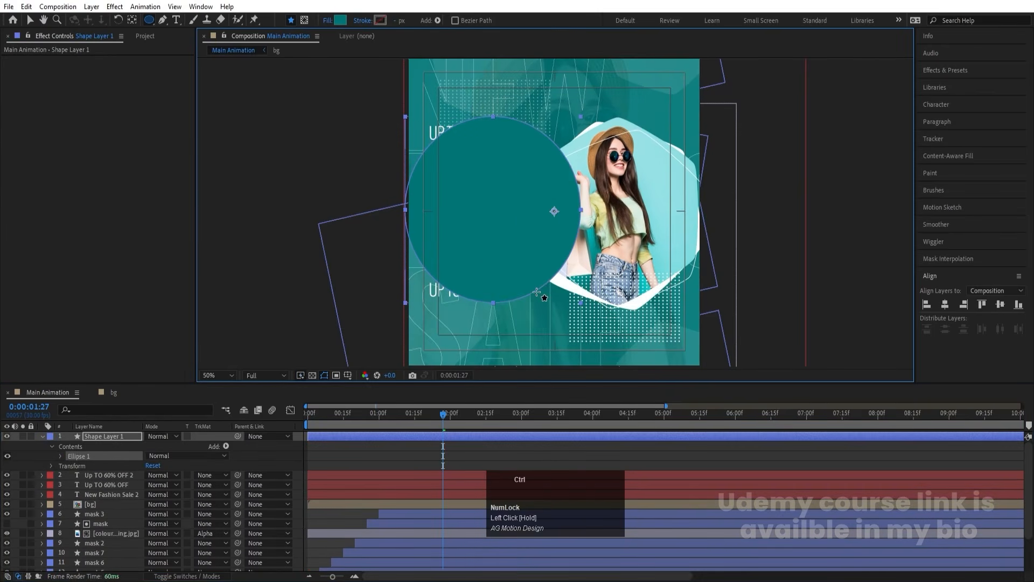
key(ctrl+alt+Home)
- Move the circle left over the title area and place its layer between the alpha-matted photo and mask 2
drag(105, 438, 127, 499)
key(v)
drag(544, 235, 520, 250)
click(111, 465)
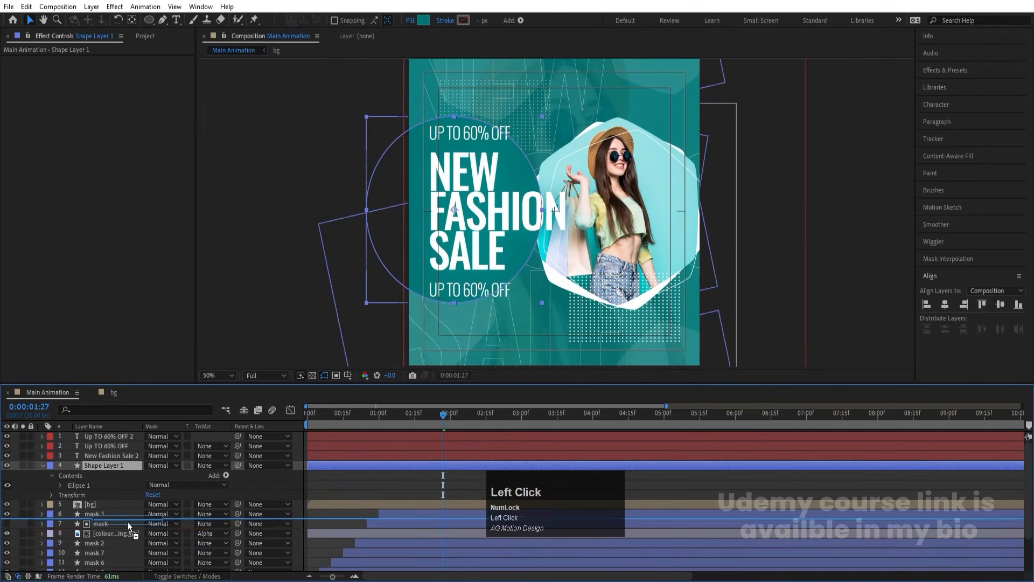
drag(133, 536, 134, 535)
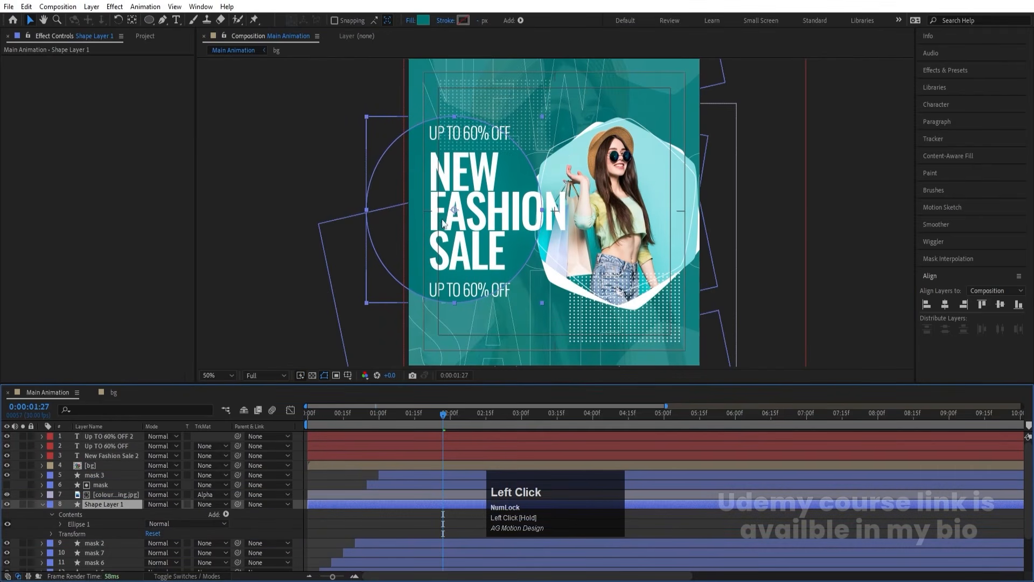
- Shift the circle slightly right and enlarge it until it surrounds the title and both UP TO 60% OFF lines
drag(494, 175, 515, 174)
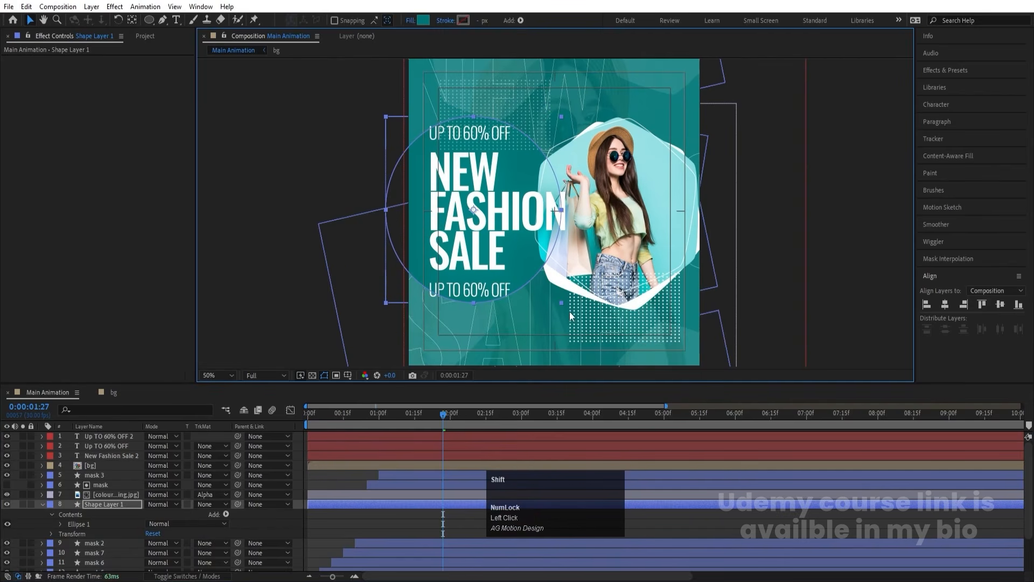
drag(562, 303, 575, 317)
drag(528, 243, 532, 244)
click(331, 477)
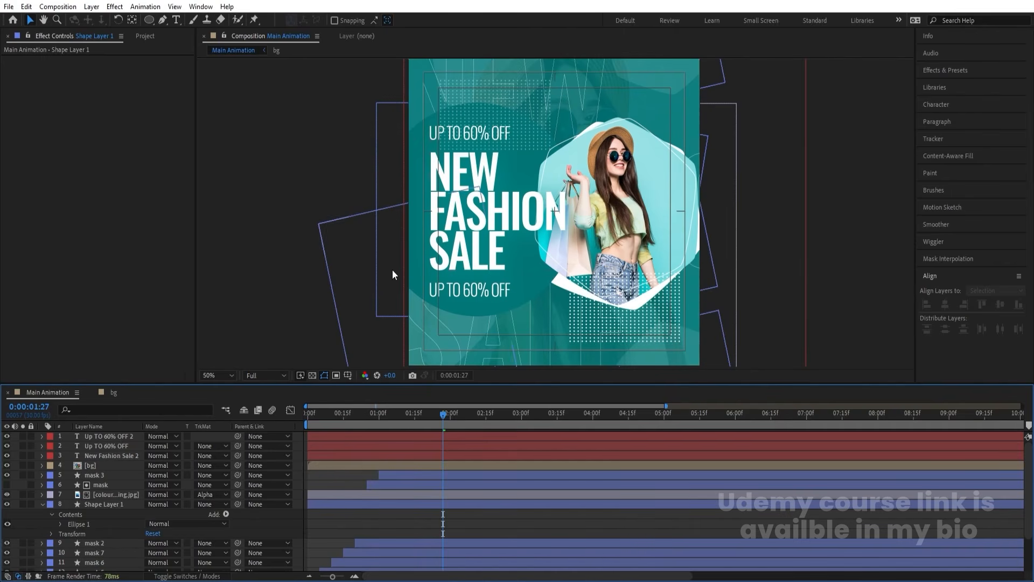
click(97, 504)
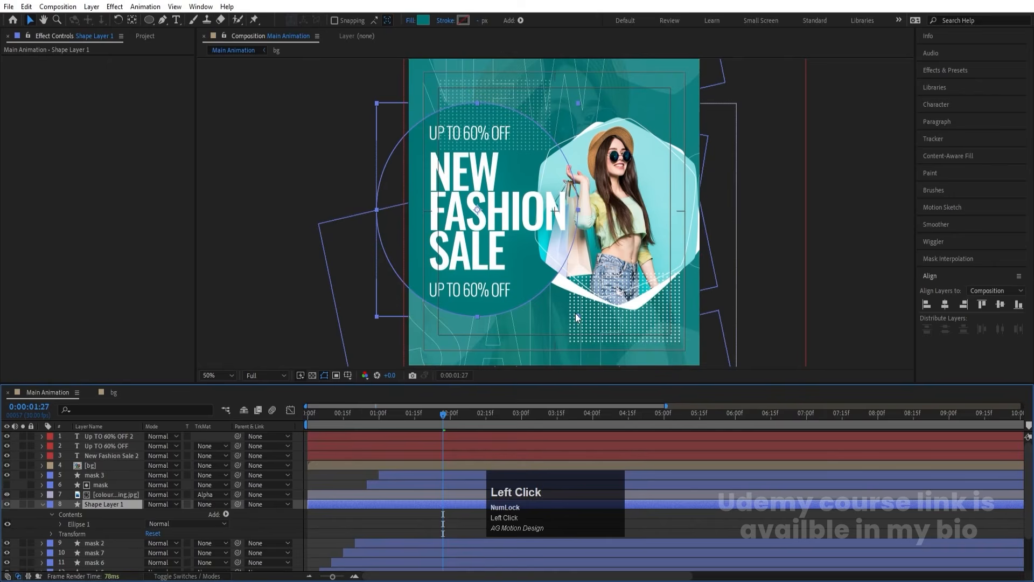
drag(578, 317, 586, 325)
click(318, 476)
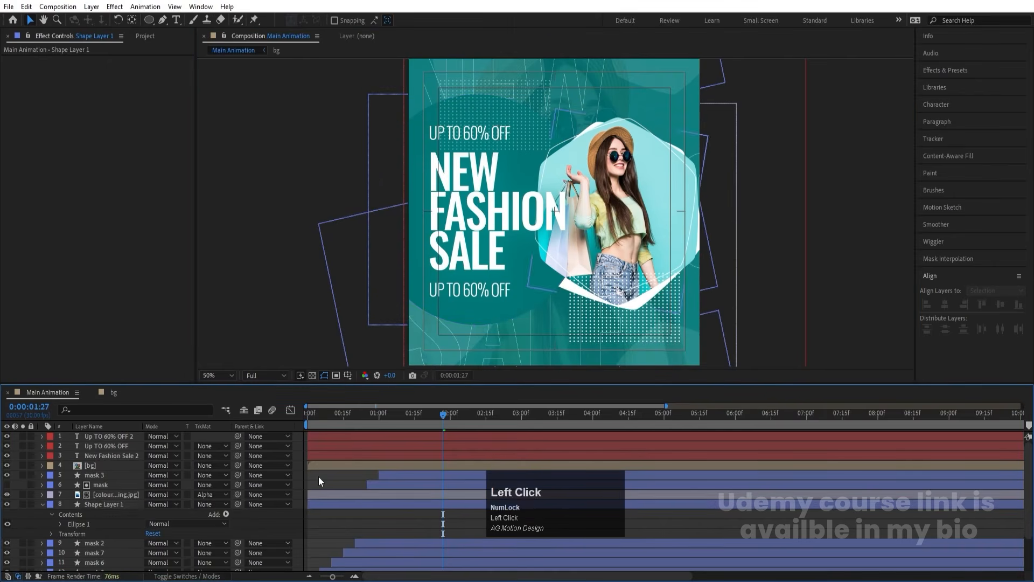
- Collapse Shape Layer 1's properties and preview Main Animation from the start with the circle behind the text
key(u)
key(u)
drag(335, 419, 264, 419)
key(space)
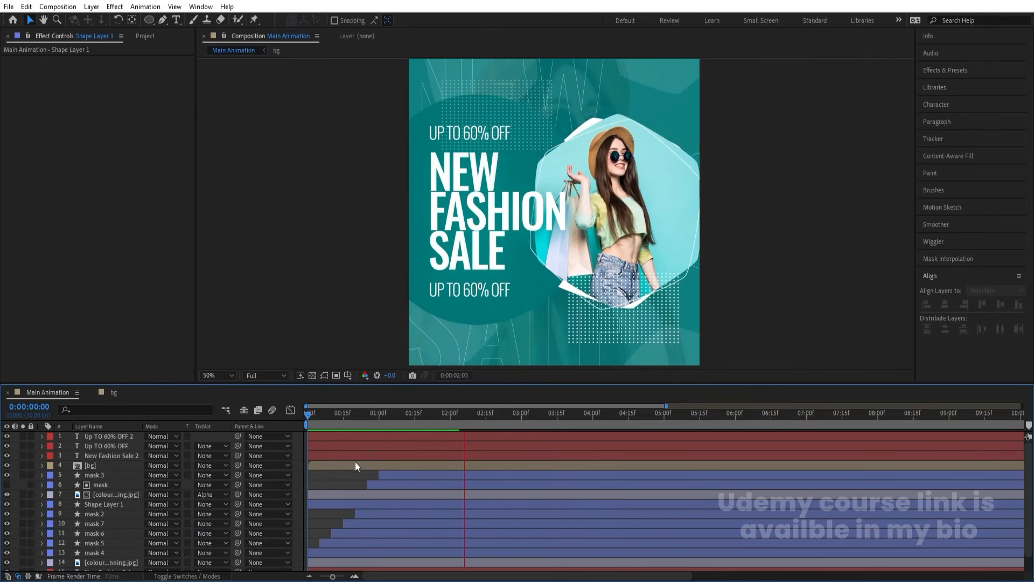
key(space)
click(267, 431)
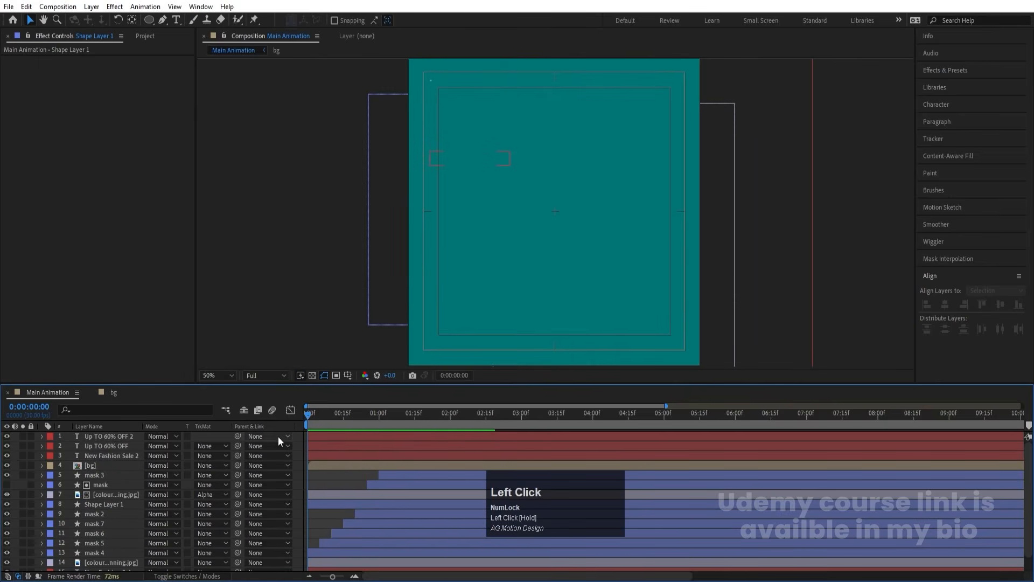
- Stagger the text layers by starting Up TO 60% OFF at 0:00:00:10 and New Fashion Sale 2 at 0:00:00:20
key(=)
click(321, 437)
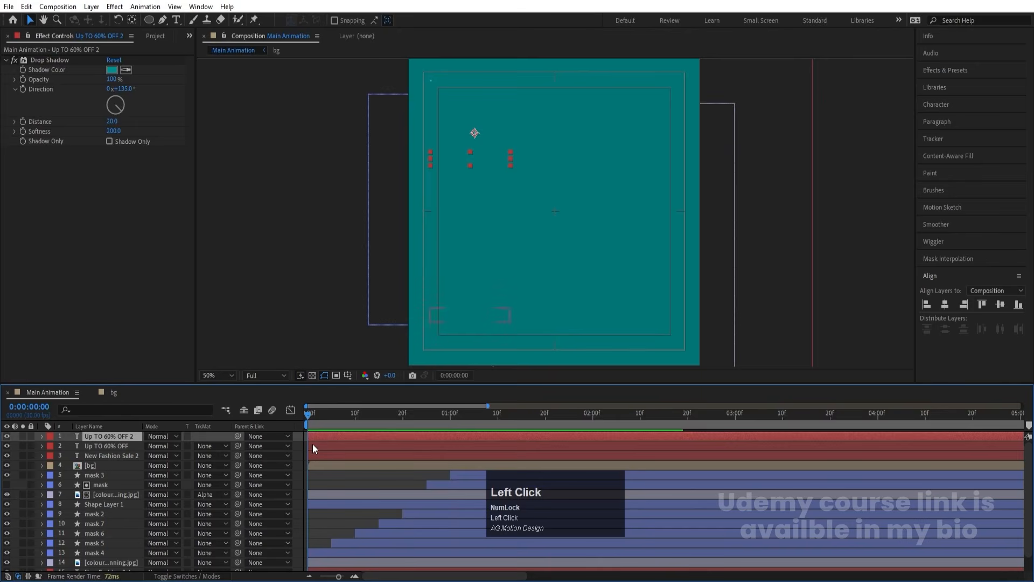
click(354, 413)
click(357, 445)
key(bracketleft)
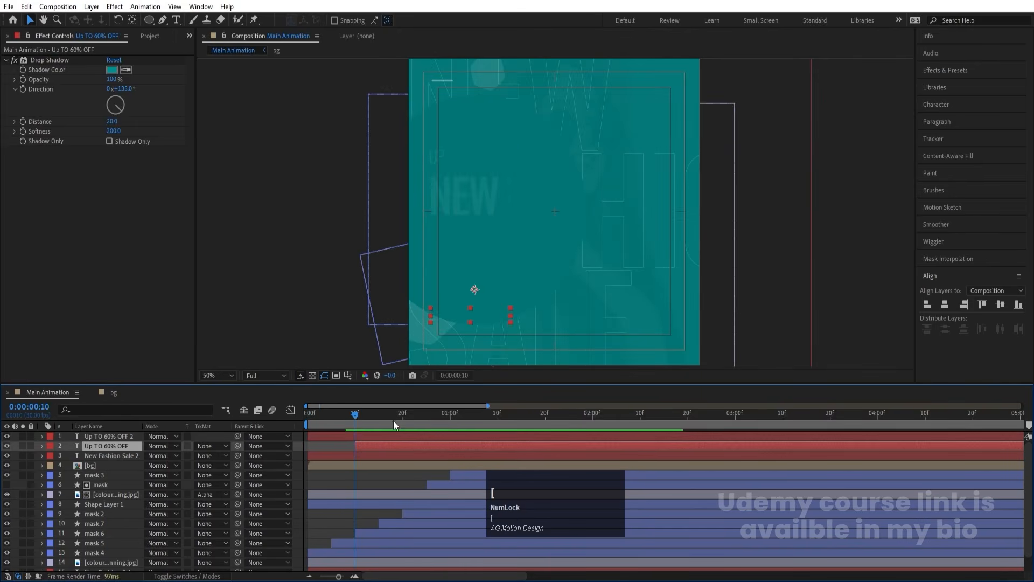
click(402, 415)
click(386, 455)
key(bracketleft)
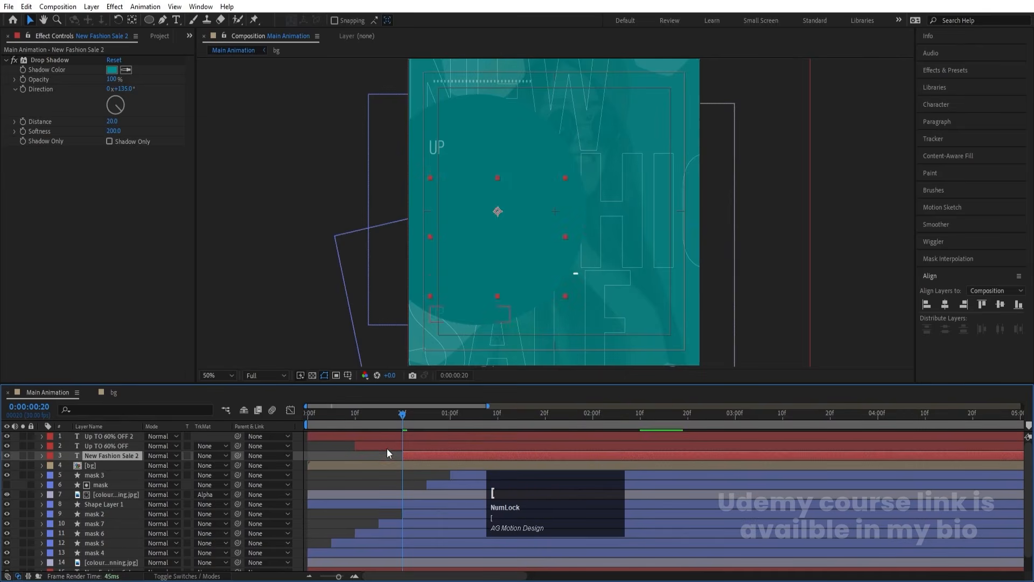
- Preview the staggered text reveals from 0:00:00:20, and return to the start of the timeline
key(space)
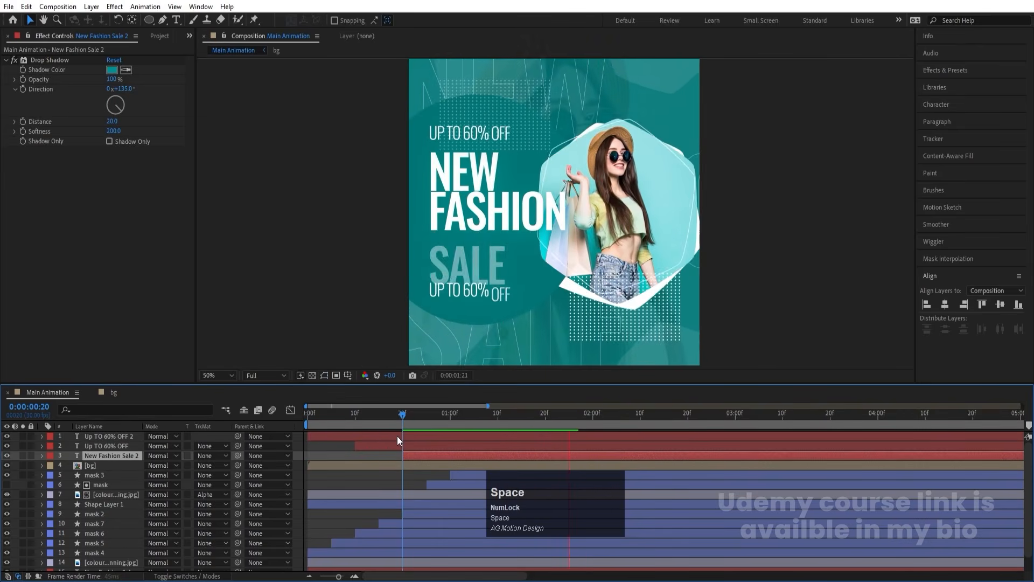
key(space)
drag(413, 415, 163, 431)
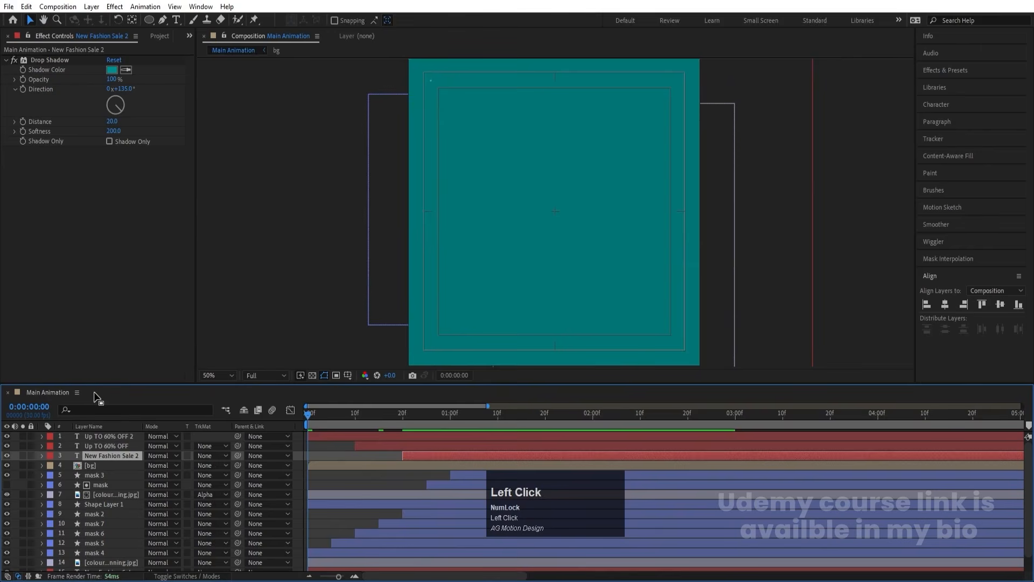
key(ctrl+n)
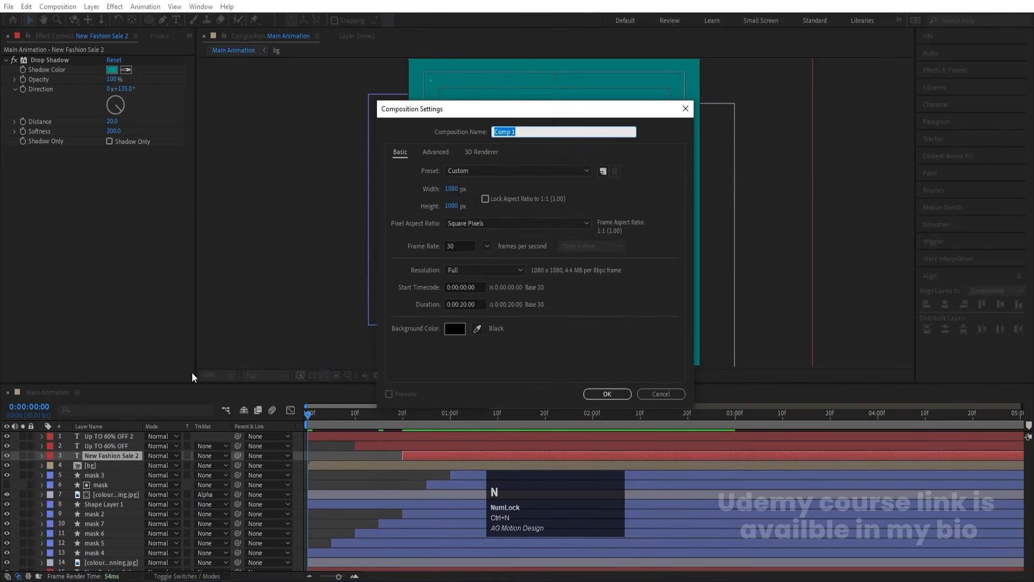
click(661, 393)
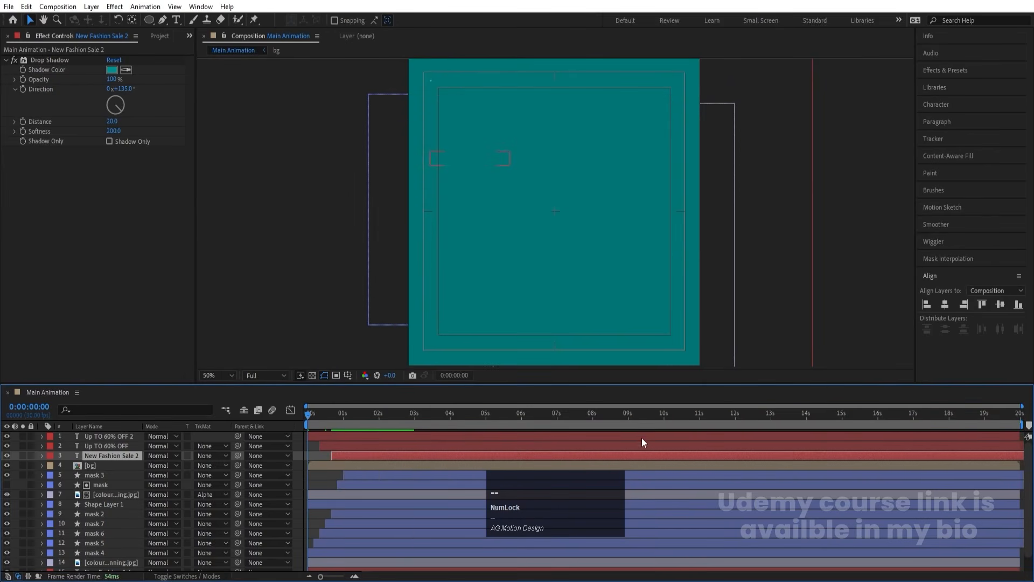
- End Main Animation's work area at 0:00:06:00 and preview the full animation
drag(486, 415, 521, 417)
key(n)
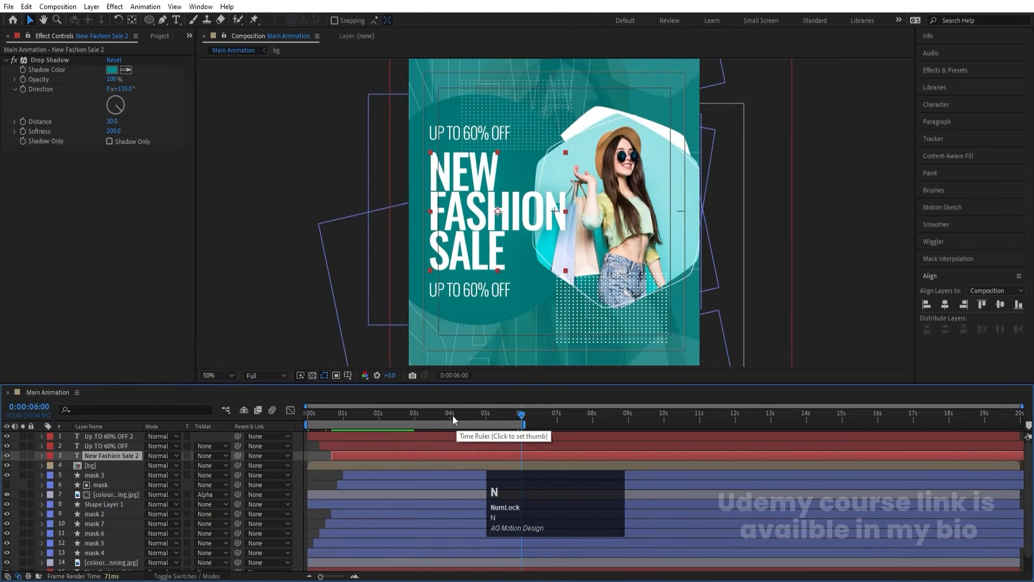
click(373, 416)
key(space)
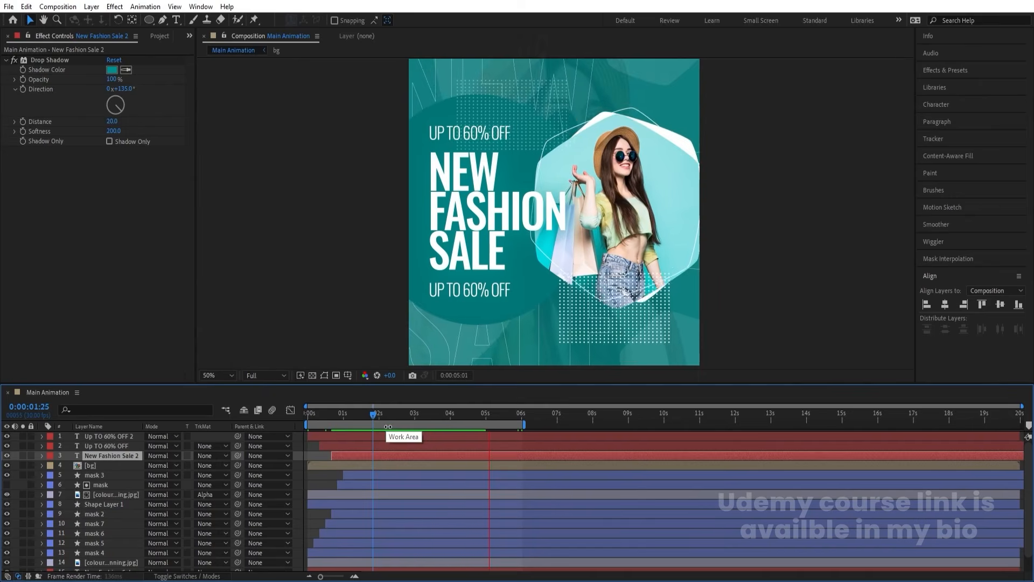
key(space)
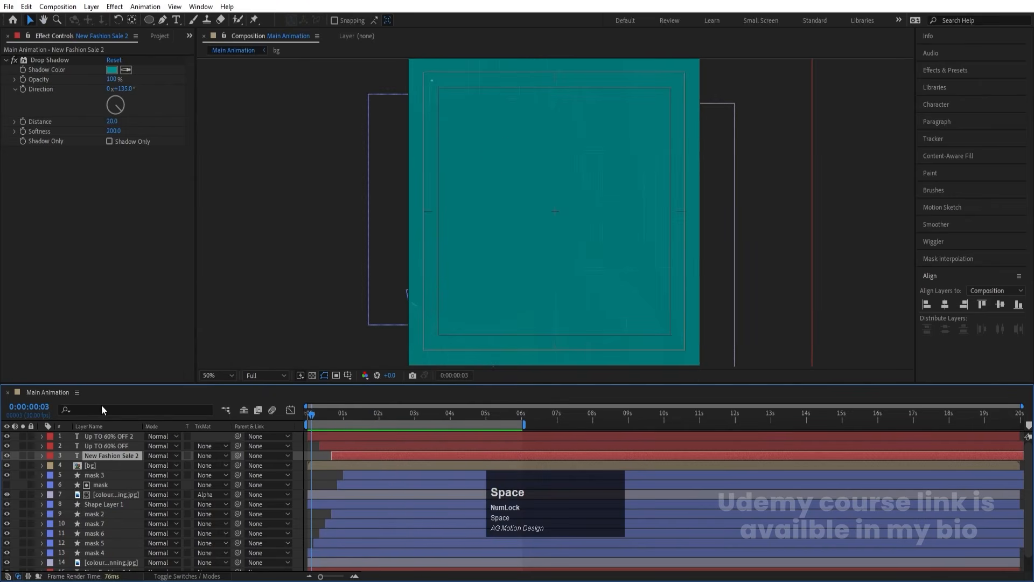
- Create a new composition named Main with a 1920 px width and 1080 px height
key(ctrl+n)
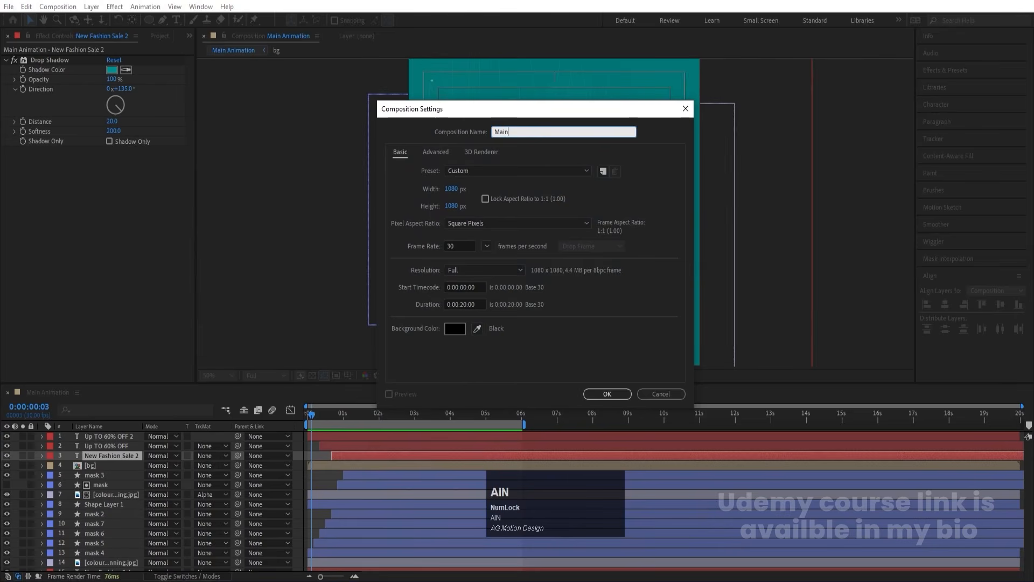
click(452, 189)
text(1)
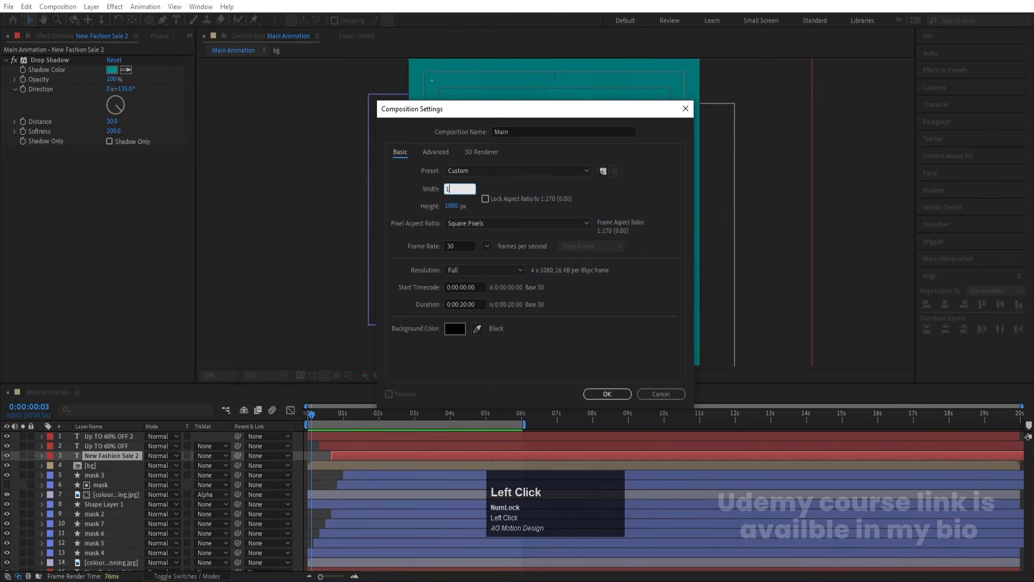
text(920)
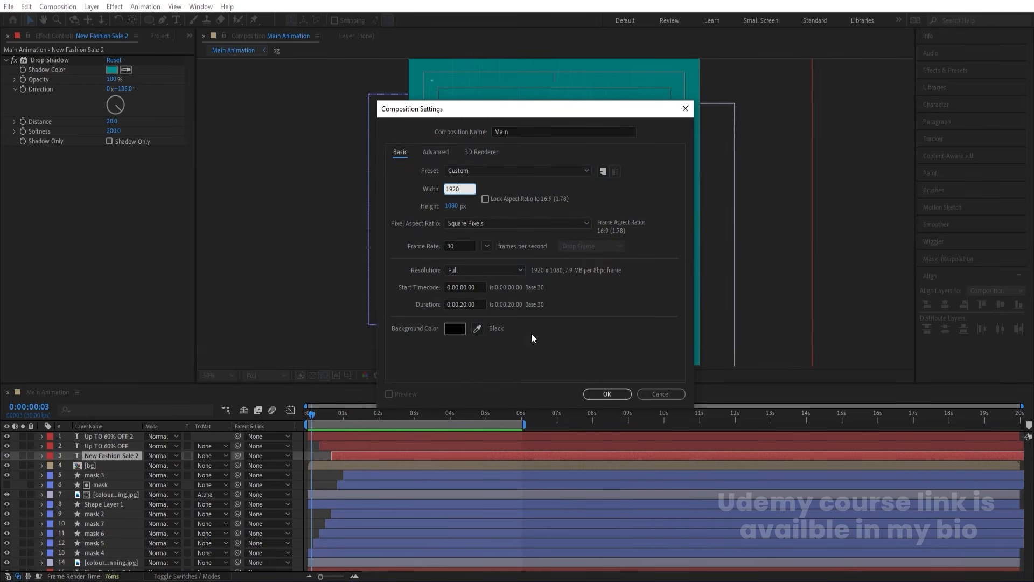
click(591, 396)
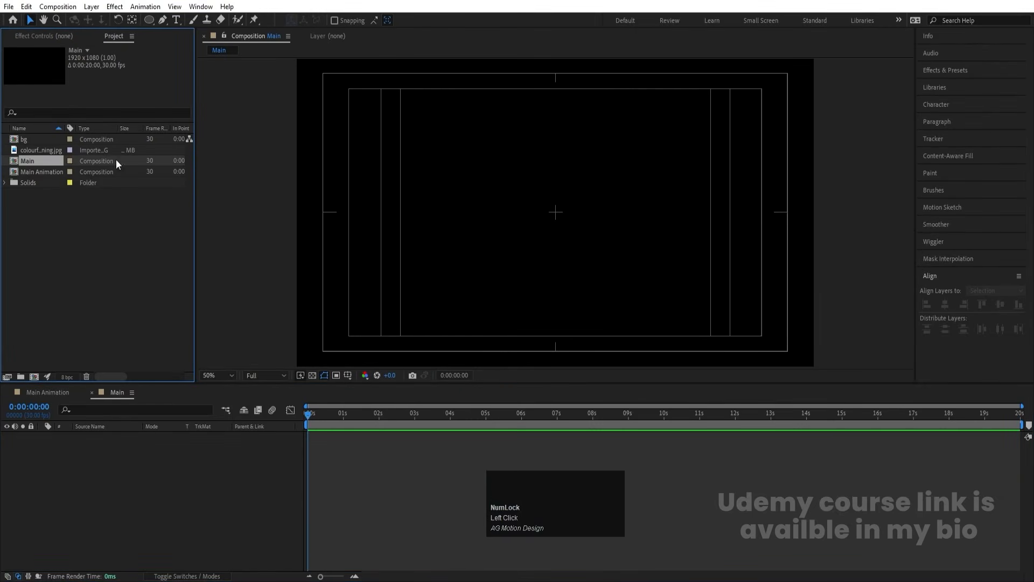
- Add Main Animation to the Main composition, scale it to 82%, and tilt it slightly counterclockwise
click(43, 172)
drag(40, 172, 152, 446)
key(s)
key(w)
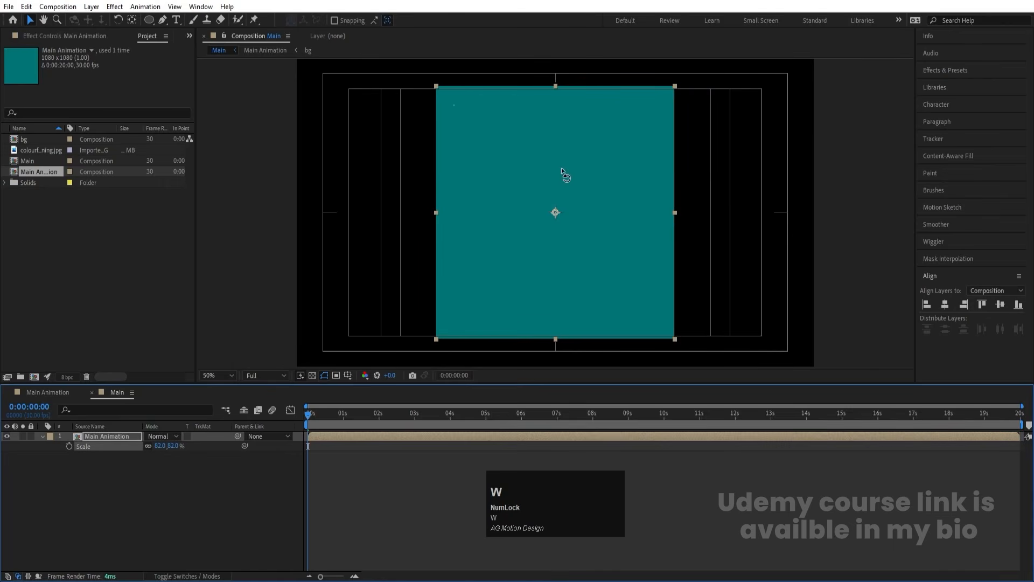
drag(612, 123, 603, 115)
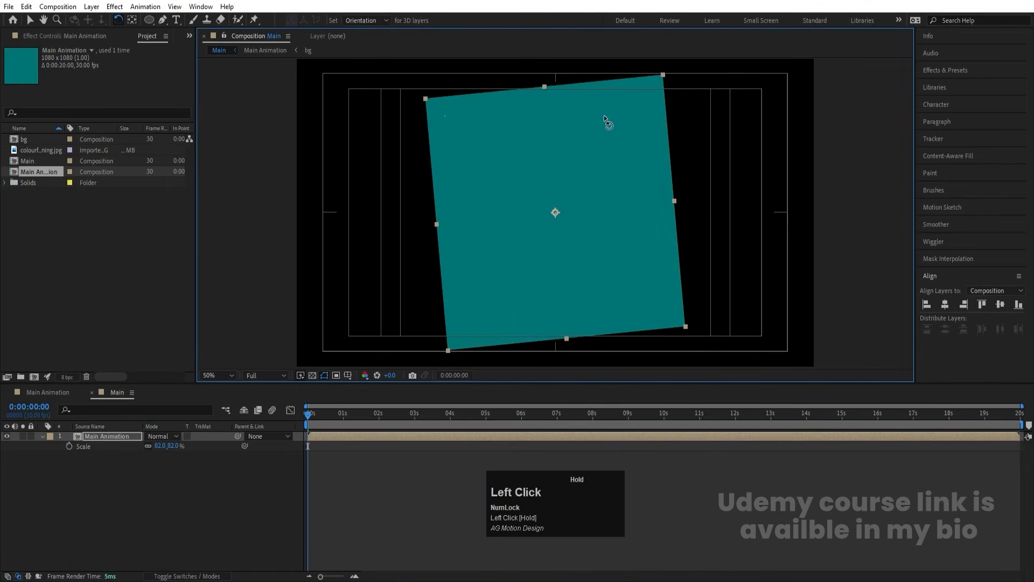
- Duplicate the Main Animation layer and scale the lower copy to 200% as a background
key(space)
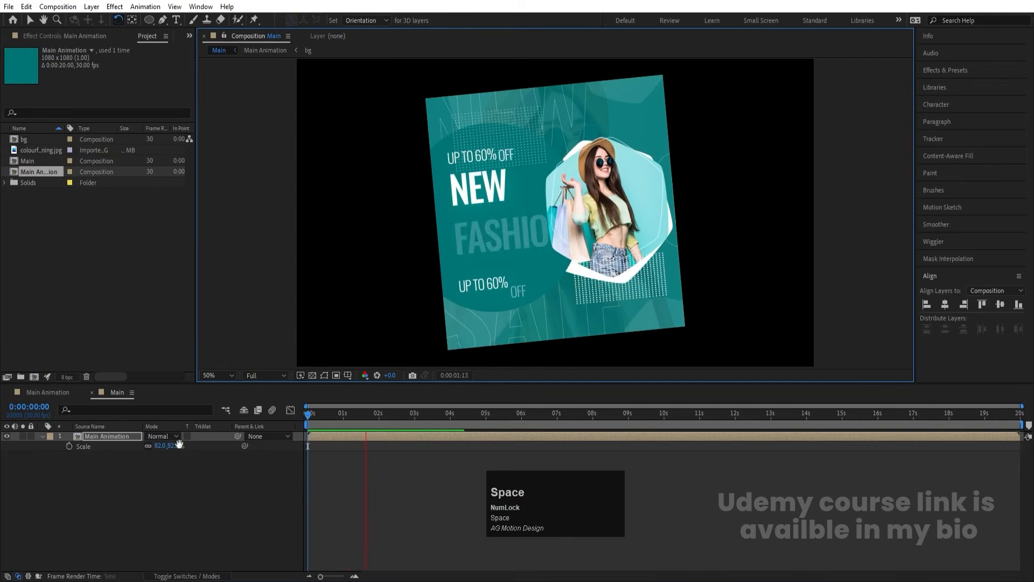
click(122, 436)
key(ctrl+d)
click(98, 446)
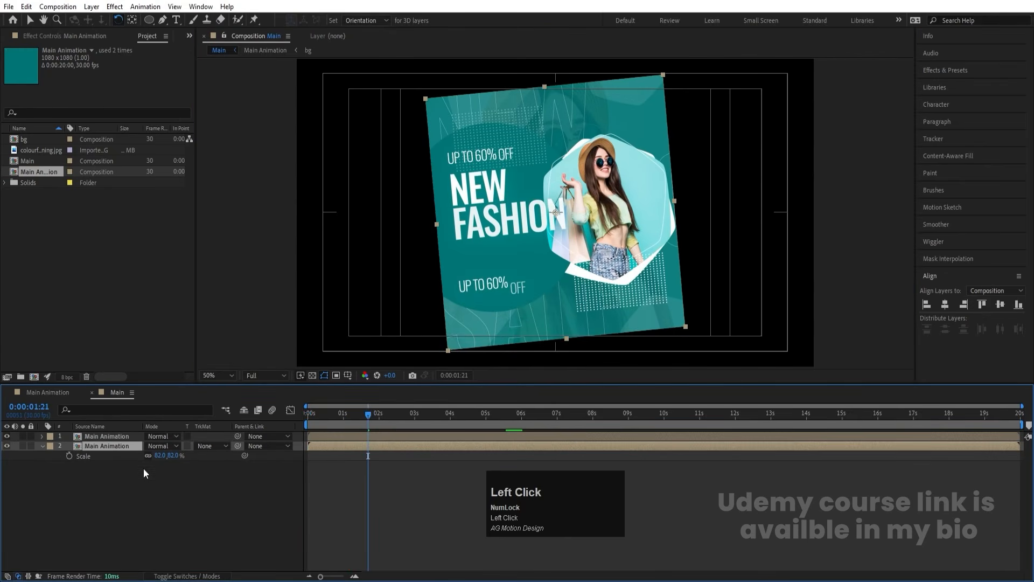
drag(160, 457, 392, 521)
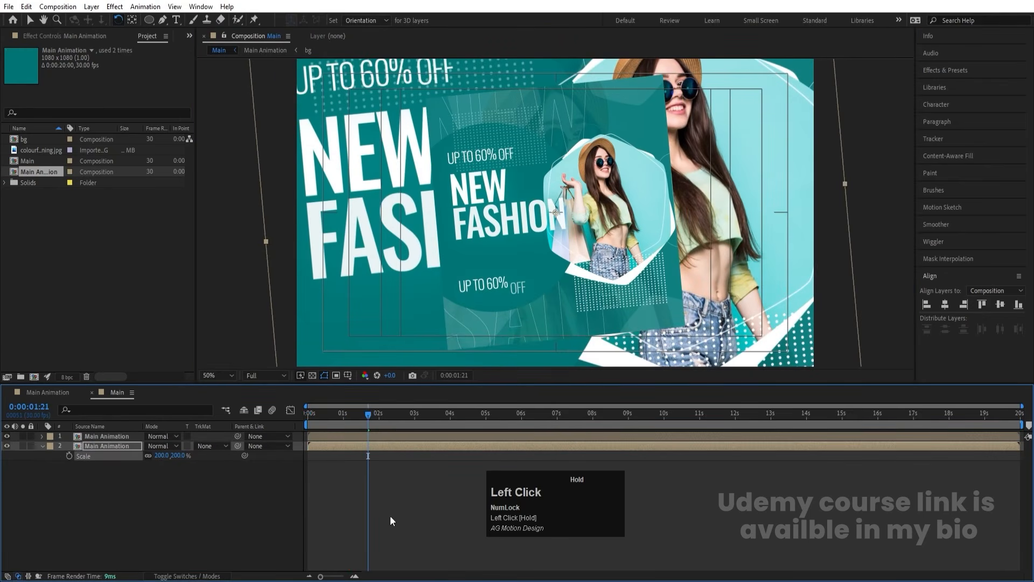
- Apply the Gaussian Blur effect to the enlarged lower Main Animation layer
click(944, 74)
click(956, 86)
key(ctrl+a)
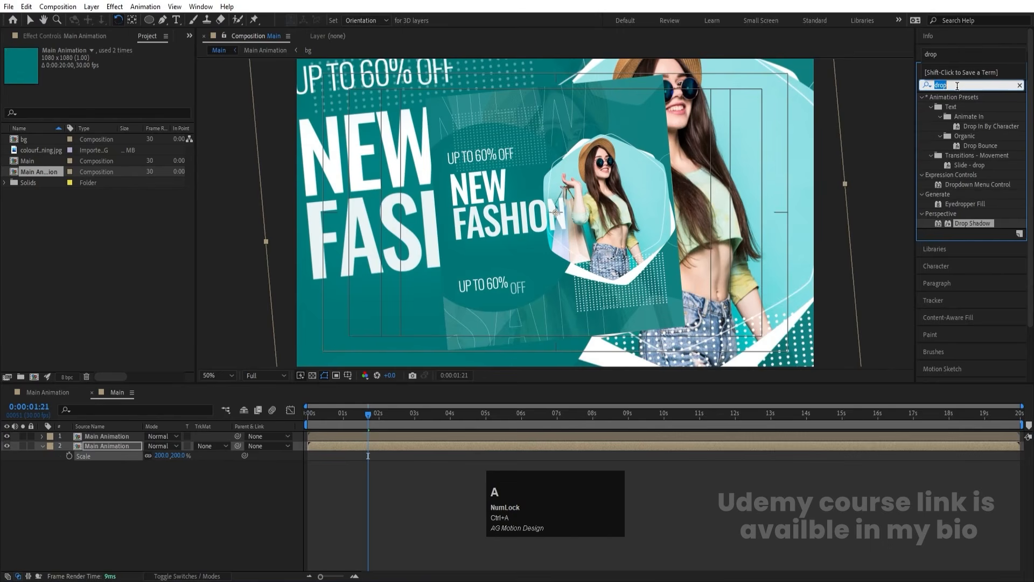
text(blur)
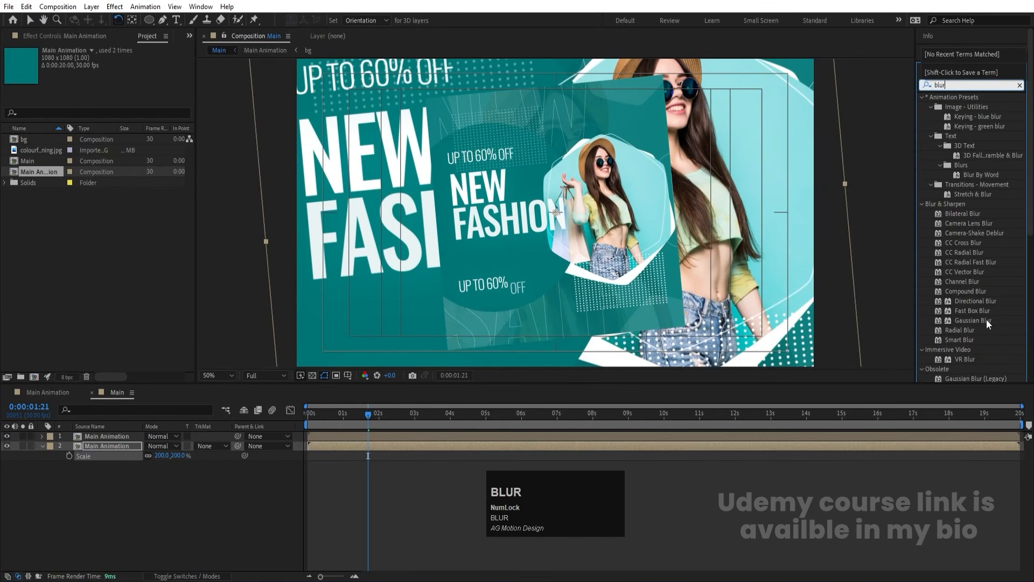
double_click(986, 320)
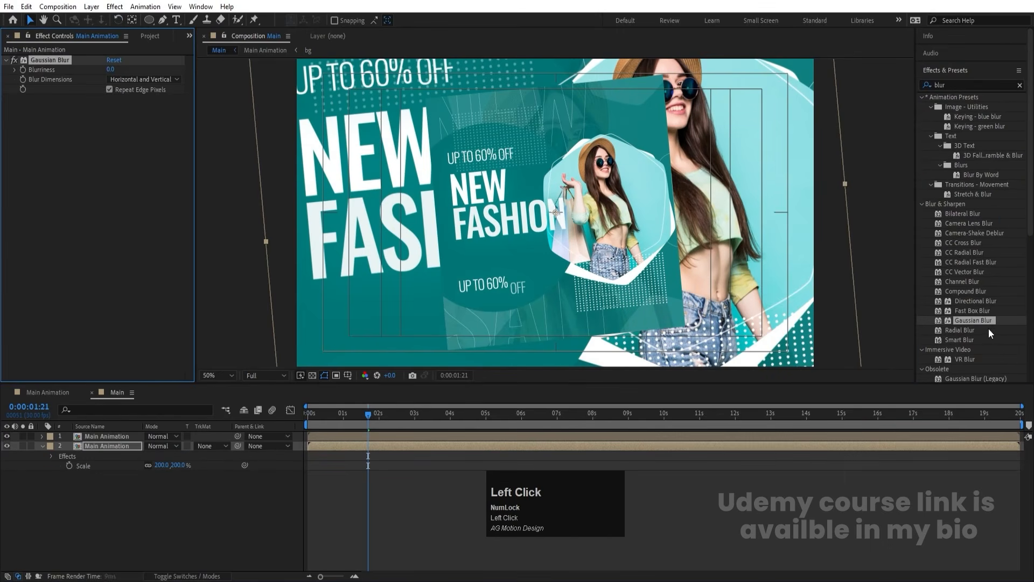
- Try Gaussian Blur Blurriness values of 100 and 50 on the background copy
click(111, 70)
text(100)
key(Return)
click(113, 70)
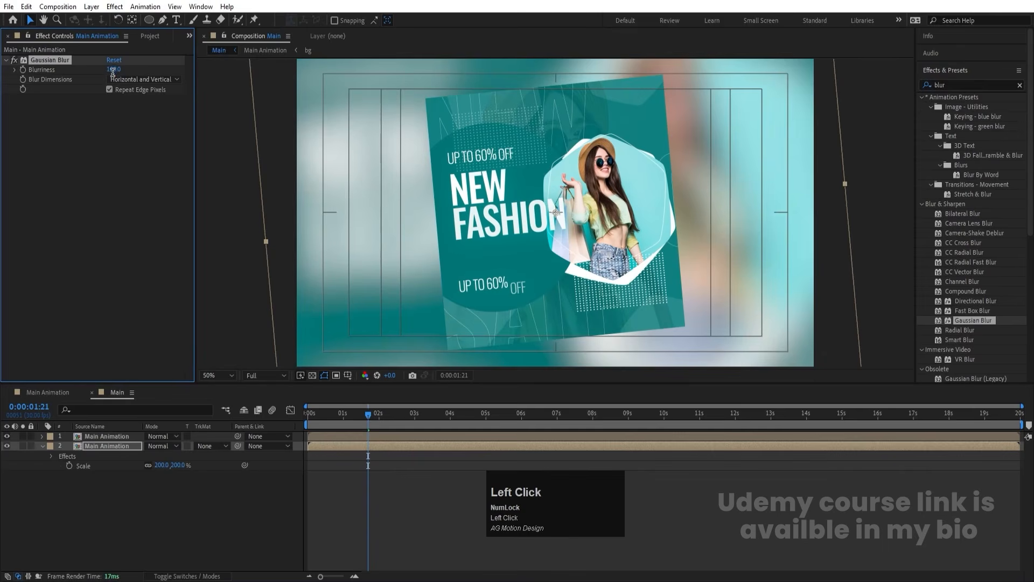
key(Return)
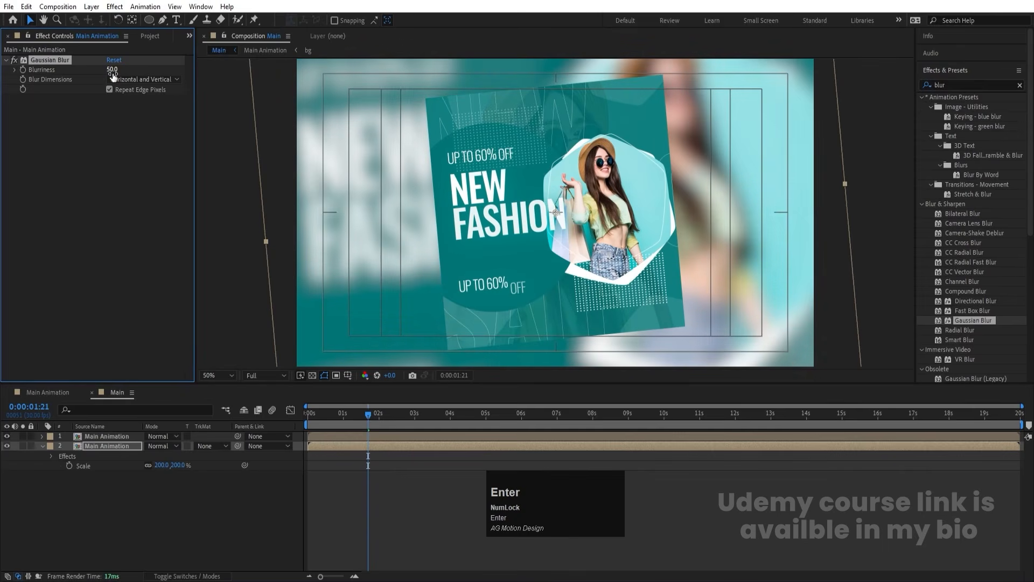
- Set the background copy's Gaussian Blur Blurriness to 20
click(113, 71)
text(20)
key(Return)
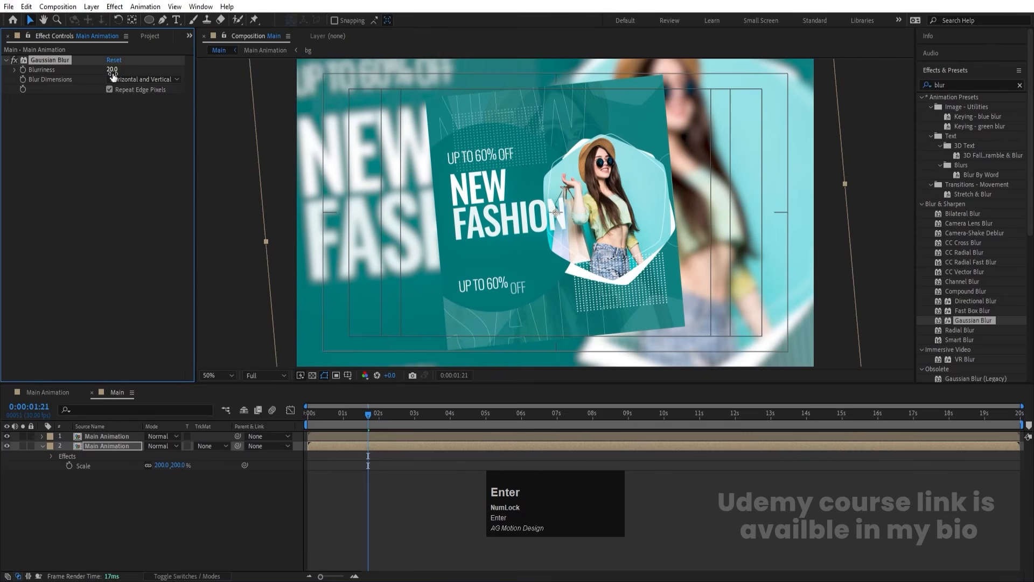
- Apply the Drop Shadow effect to the smaller, tilted upper Main Animation layer
click(578, 294)
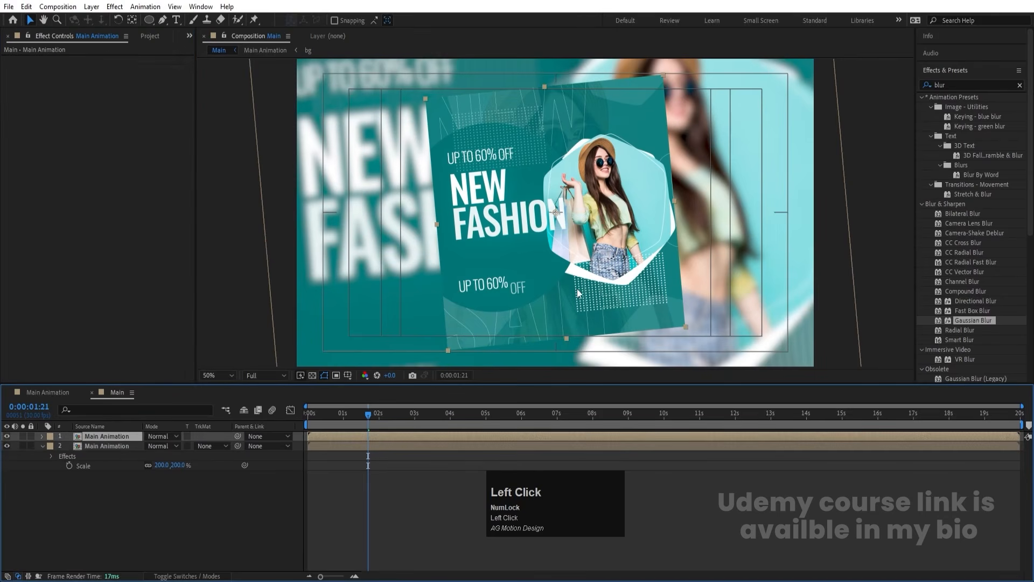
click(957, 81)
key(ctrl+a)
text(dro)
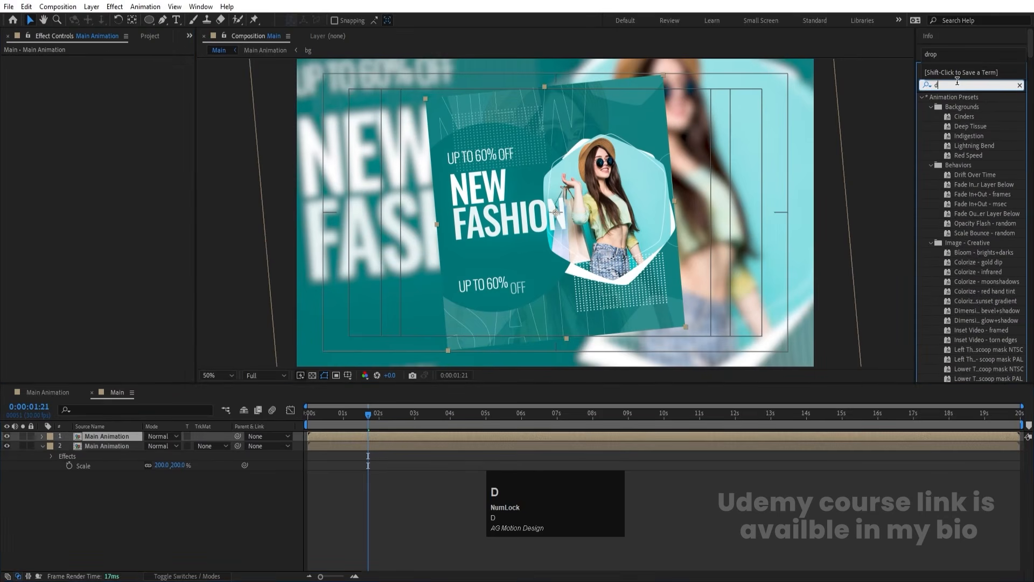
double_click(970, 223)
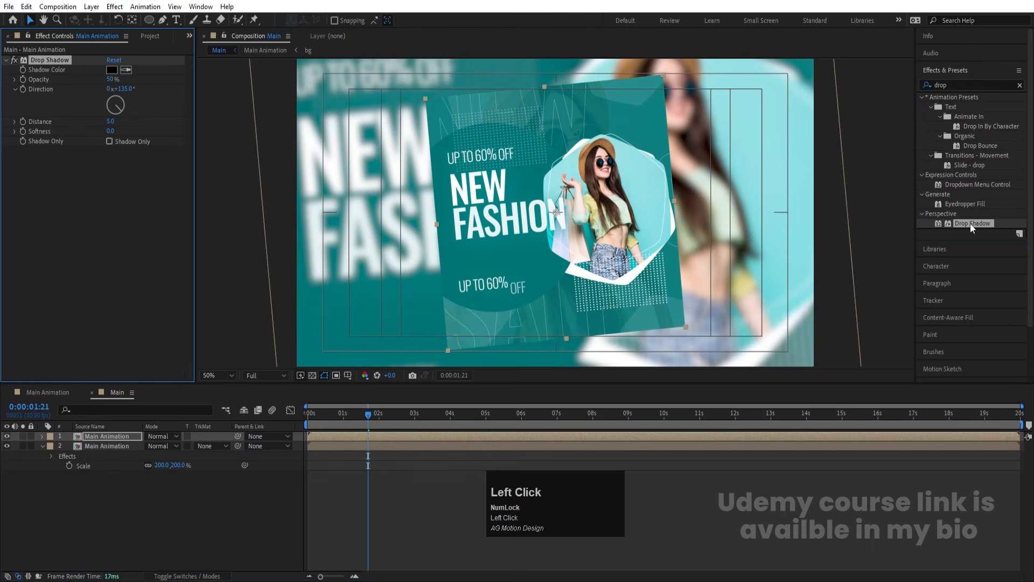
- Set the drop shadow's opacity to 100%, distance to 0 and softness to 800
click(111, 131)
text(200)
key(Return)
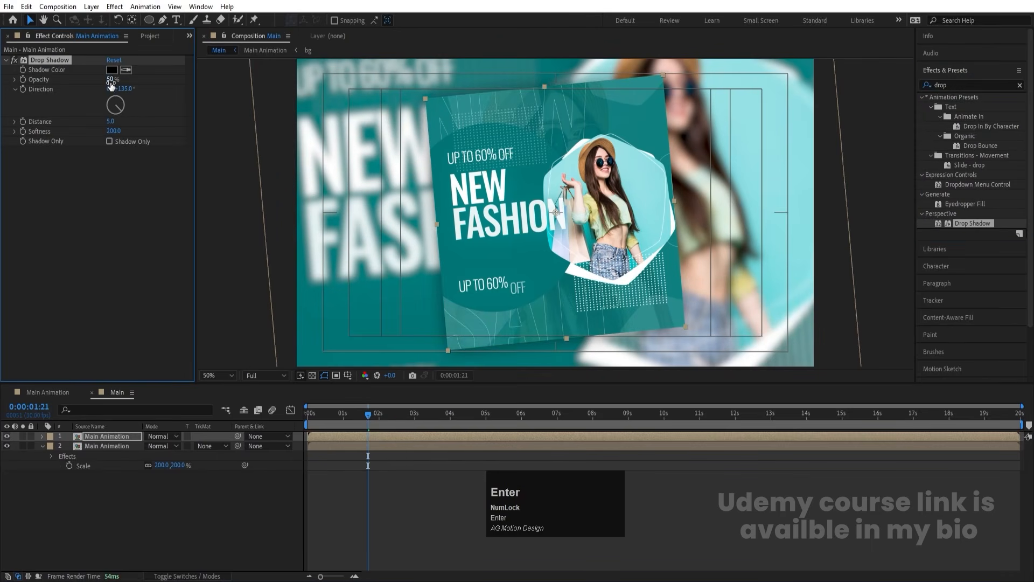
click(111, 79)
text(100)
key(Return)
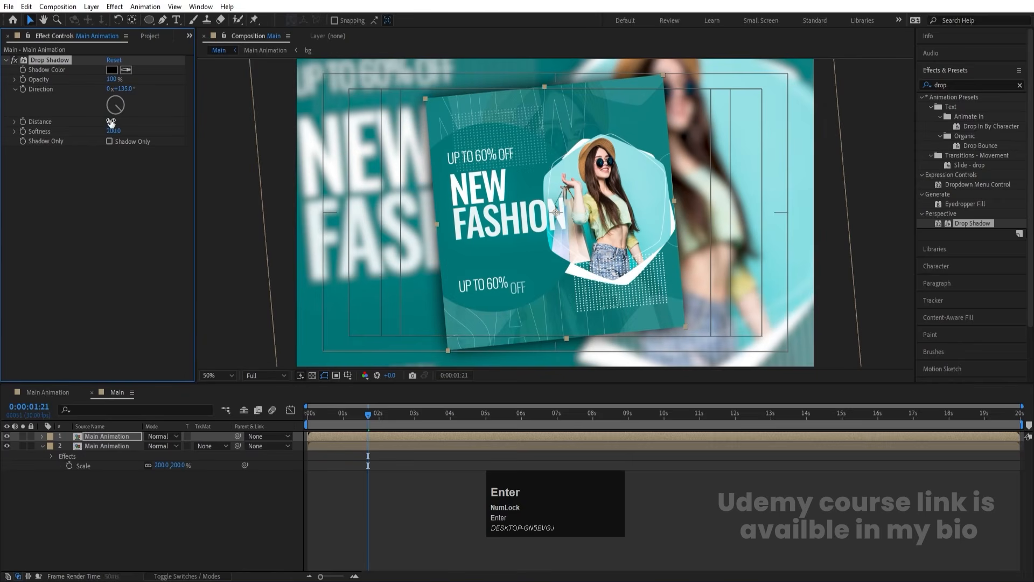
click(113, 131)
text(800)
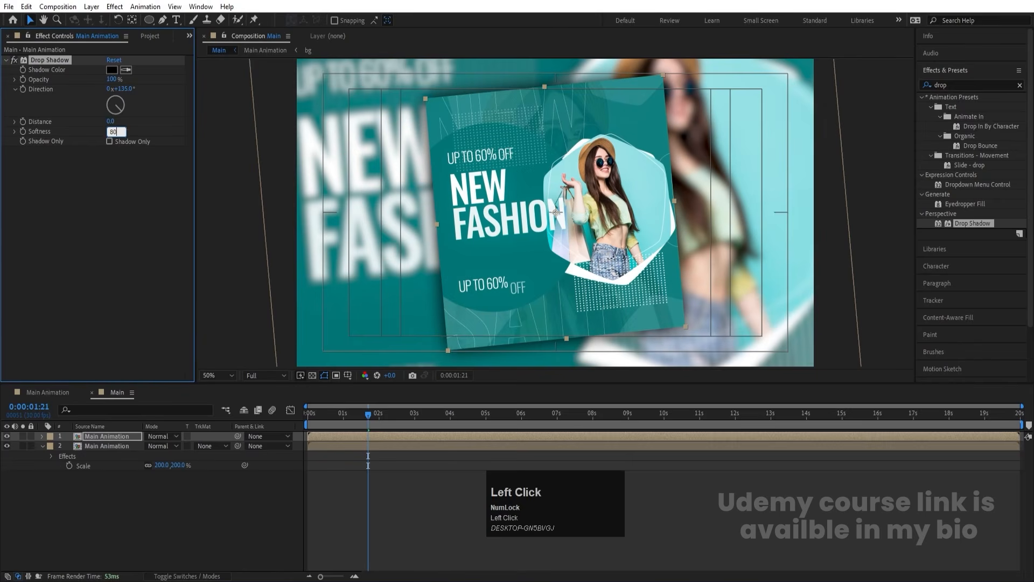
key(Return)
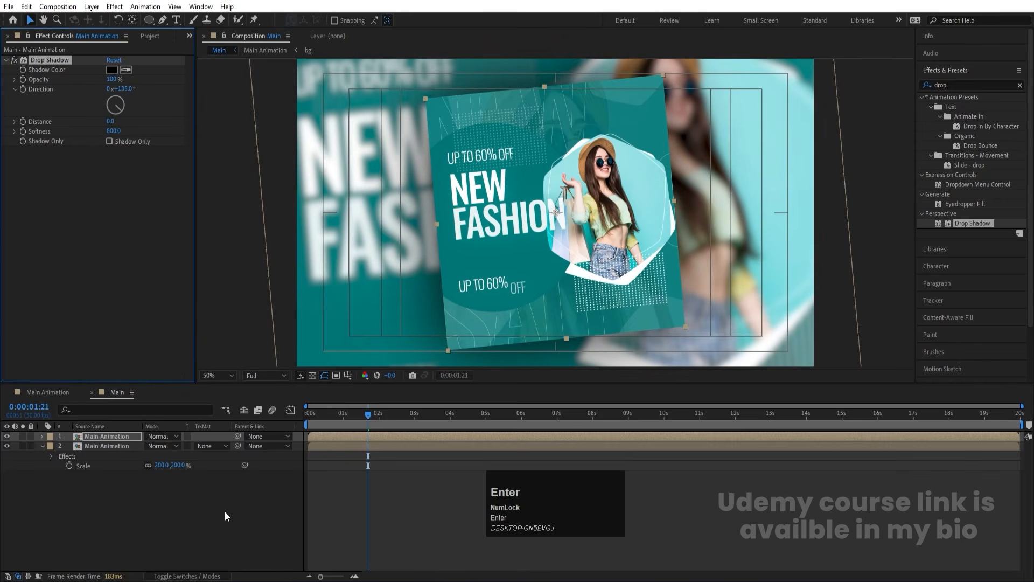
- Change the upper layer's drop shadow color to white (FFFFFF) and deselect the layer
click(228, 517)
click(105, 436)
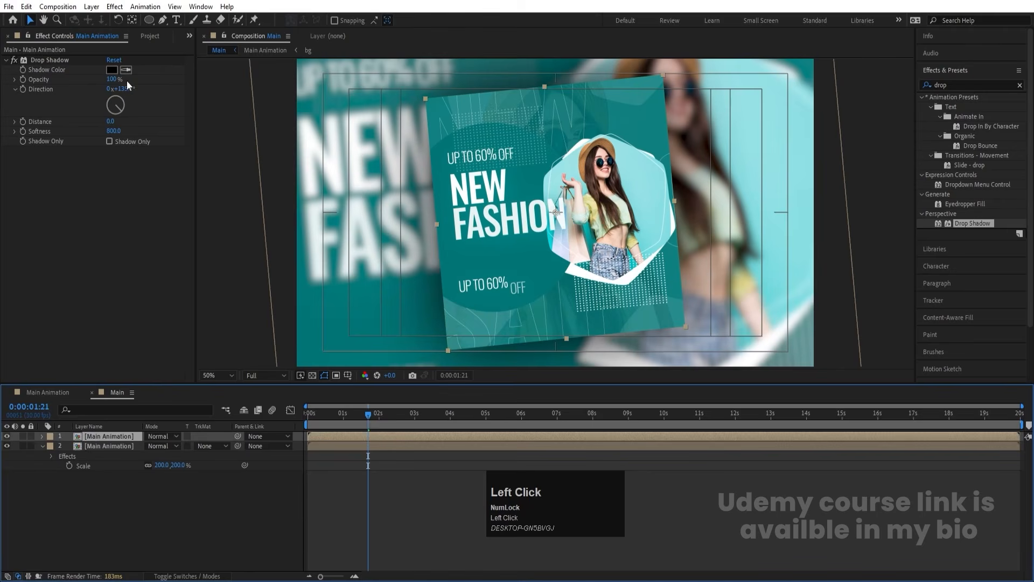
click(111, 70)
drag(208, 231, 15, 81)
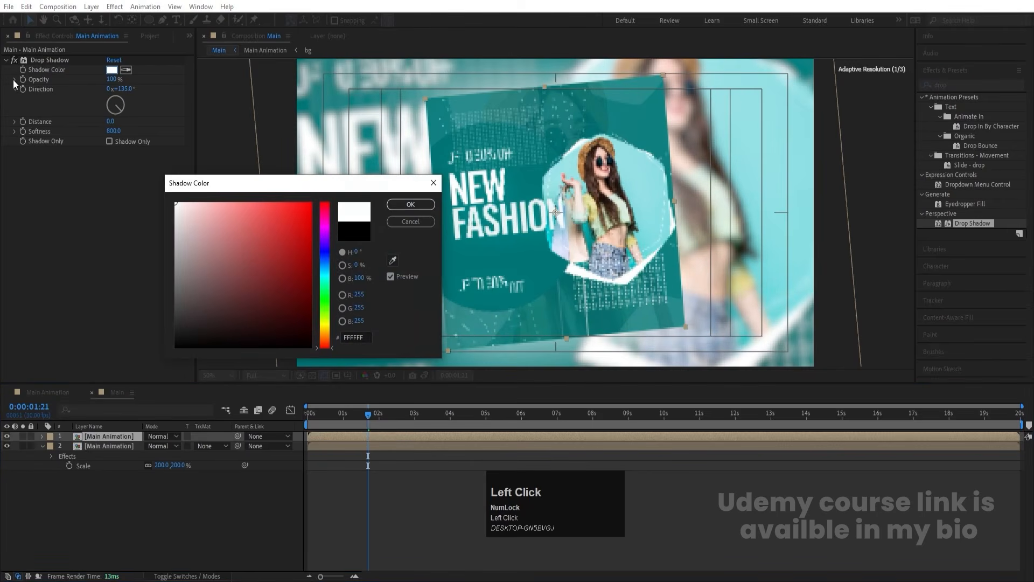
key(Return)
click(353, 466)
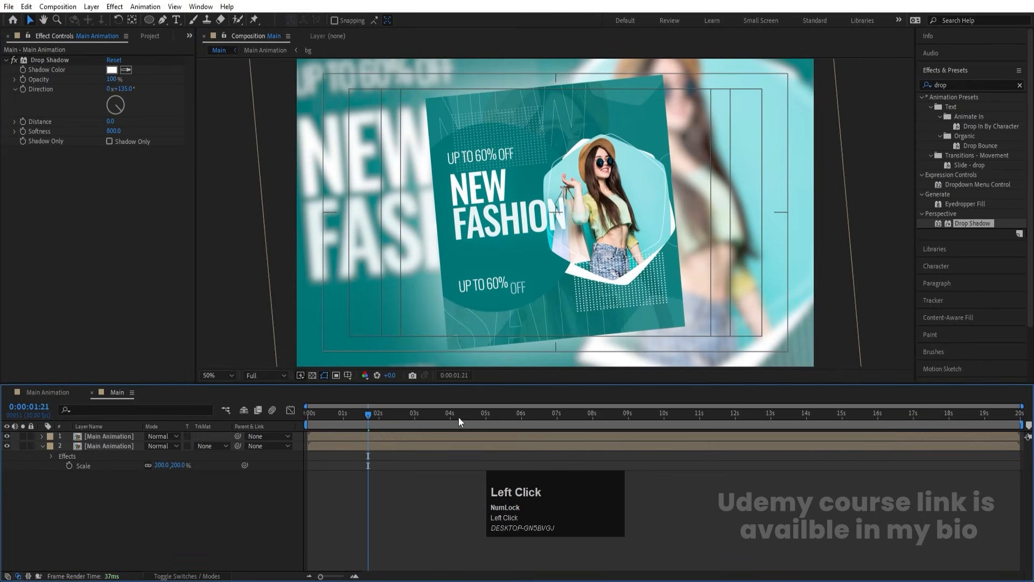
- End Main's work area at about 6 seconds, preview from the start, and return to 0:00:00:00
drag(459, 421, 522, 422)
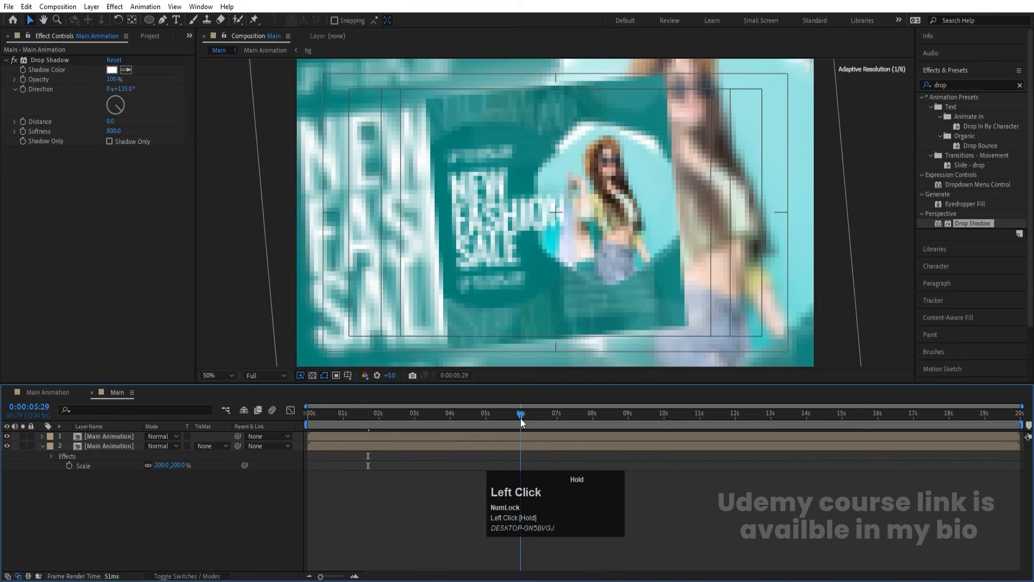
click(227, 424)
key(space)
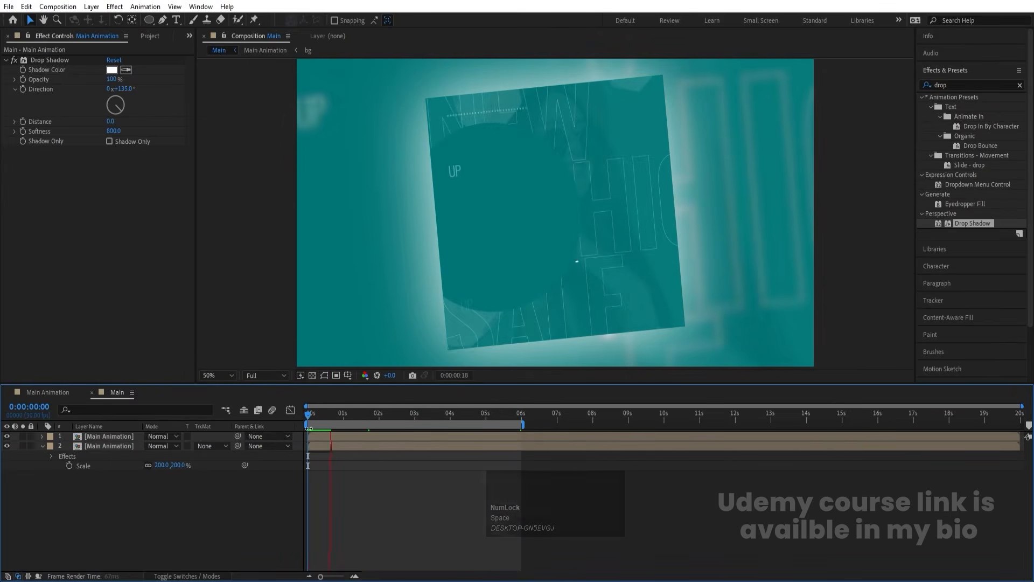
drag(326, 421, 168, 424)
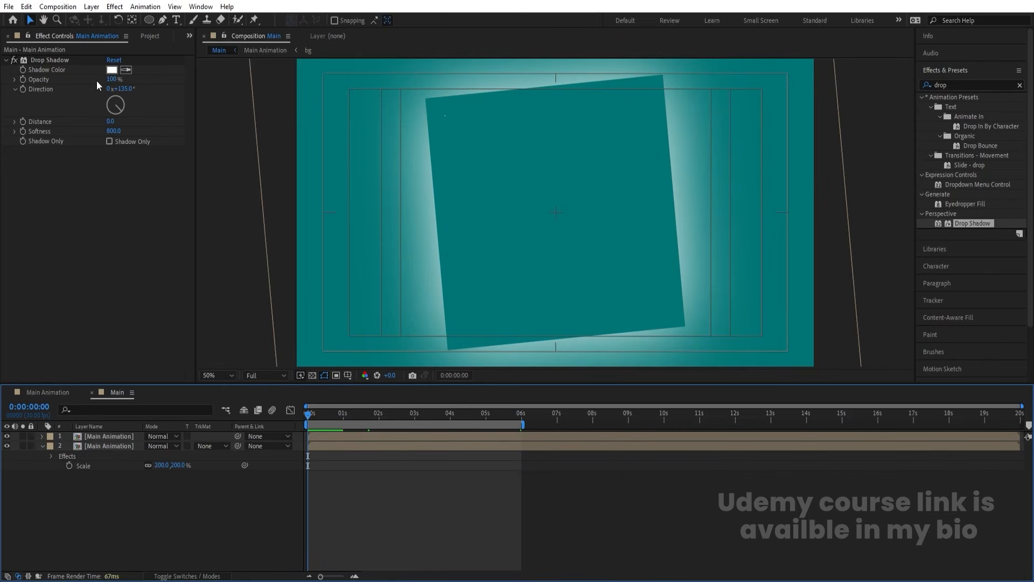
- Set the upper layer's drop shadow opacity to 0% and start keyframing it at 0:00:00:00
click(111, 79)
text(0)
key(Return)
click(23, 80)
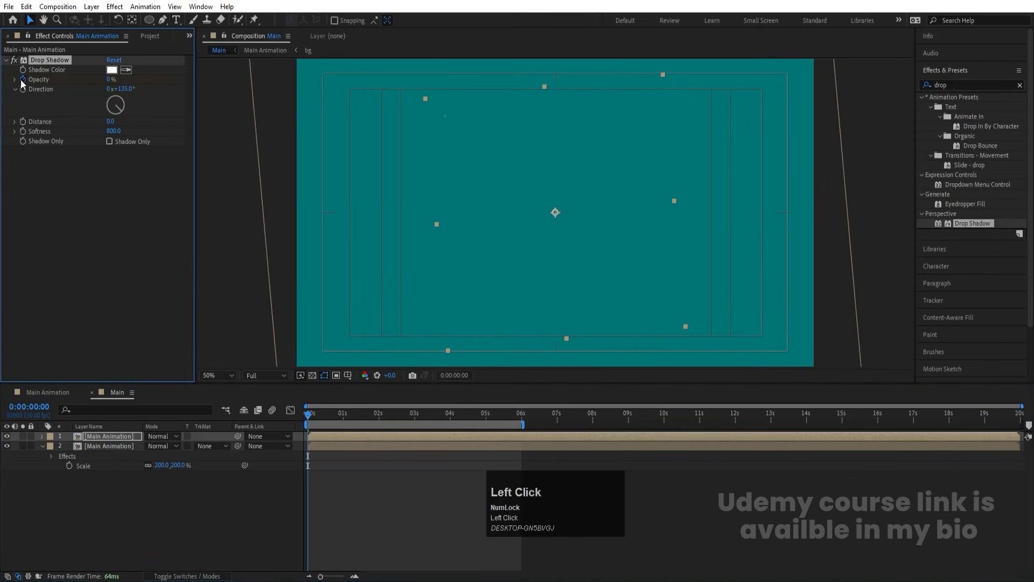
- Play to 0:00:01:18, reveal the upper layer's animated properties, and set its drop shadow opacity keyframe there to 50%
key(space)
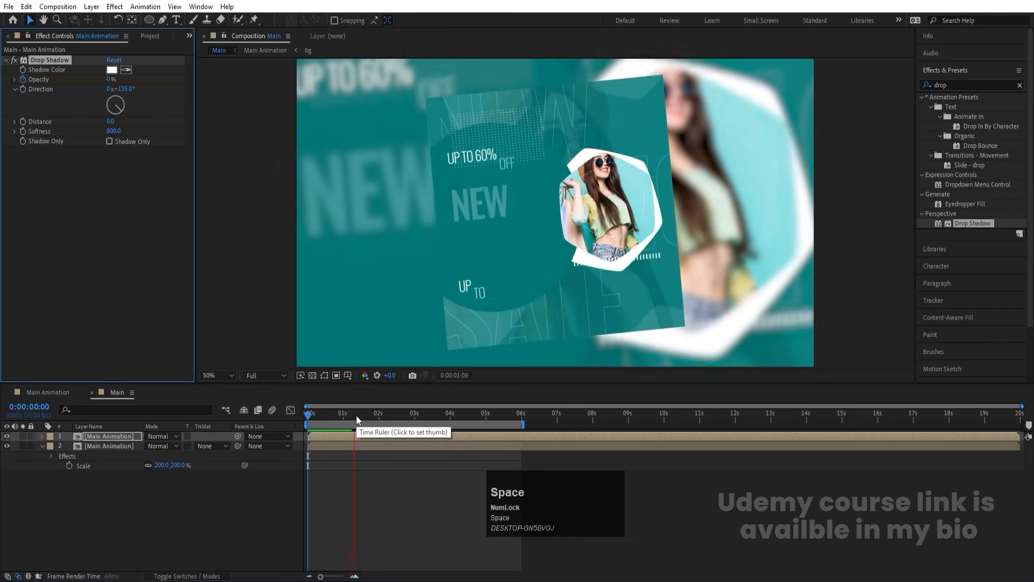
key(u)
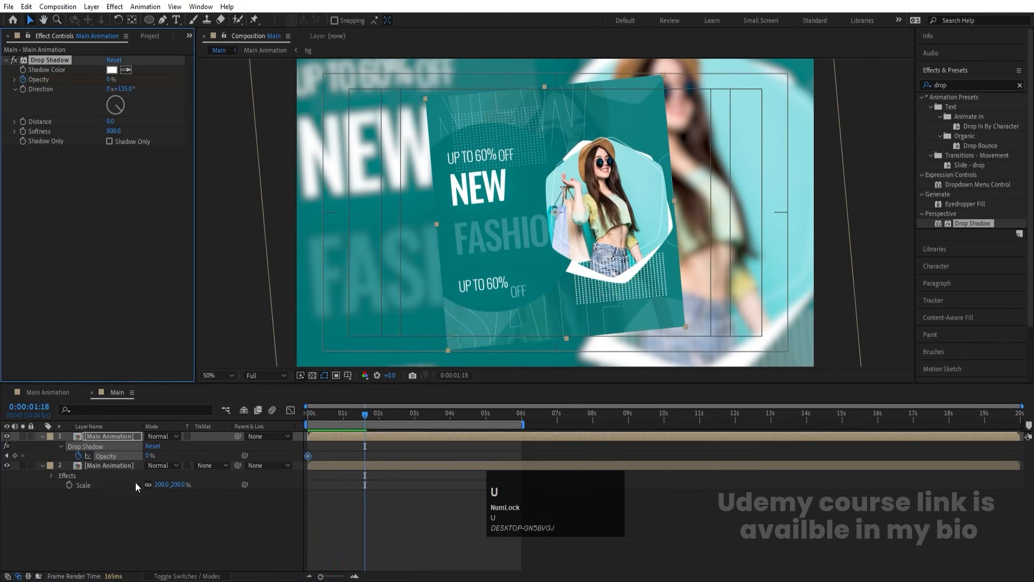
click(150, 456)
text(50)
key(Return)
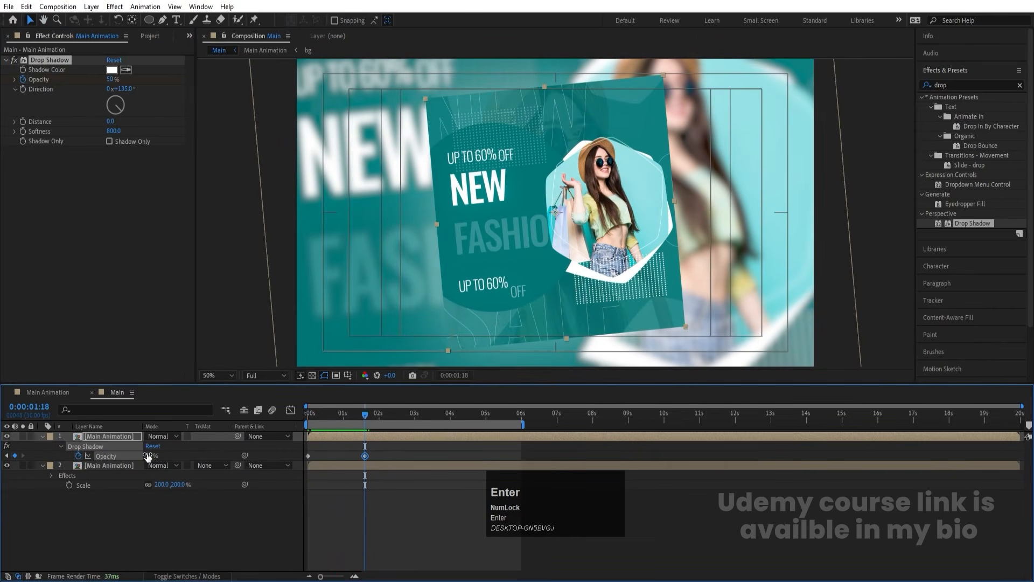
- Return to 0:00:00:00 and preview the Main composition to check the shadow fading in
drag(334, 414, 208, 433)
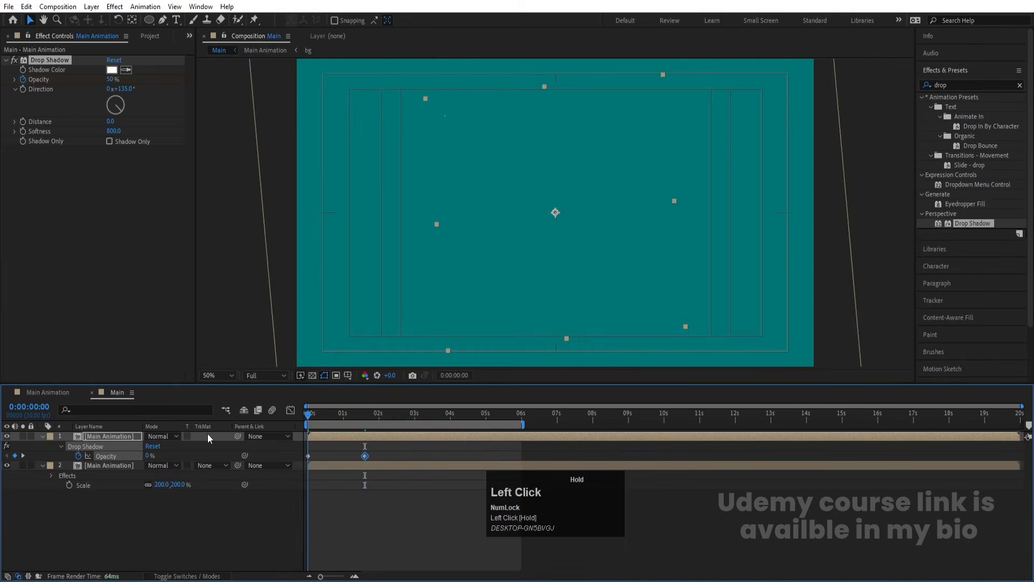
key(space)
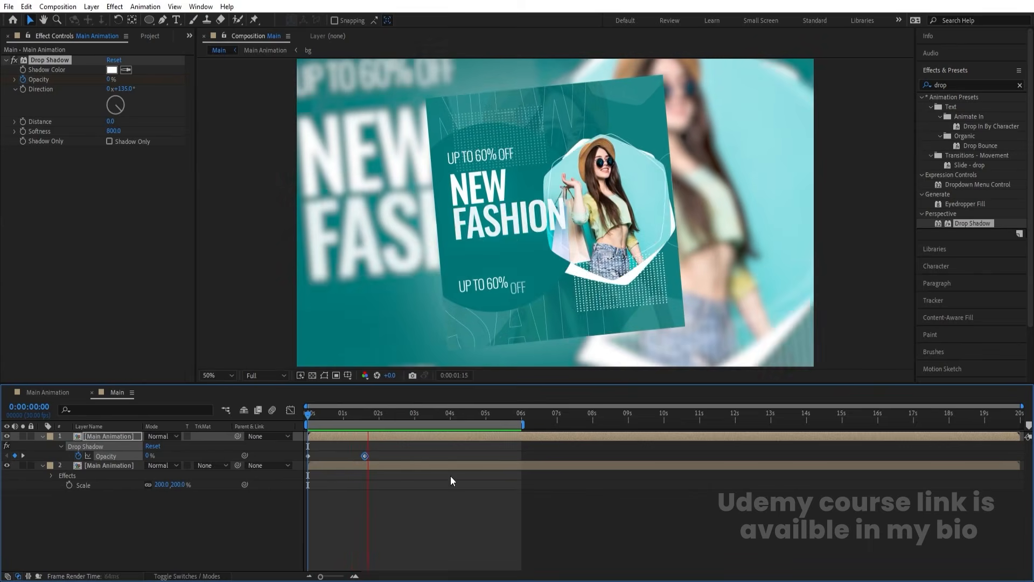
key(space)
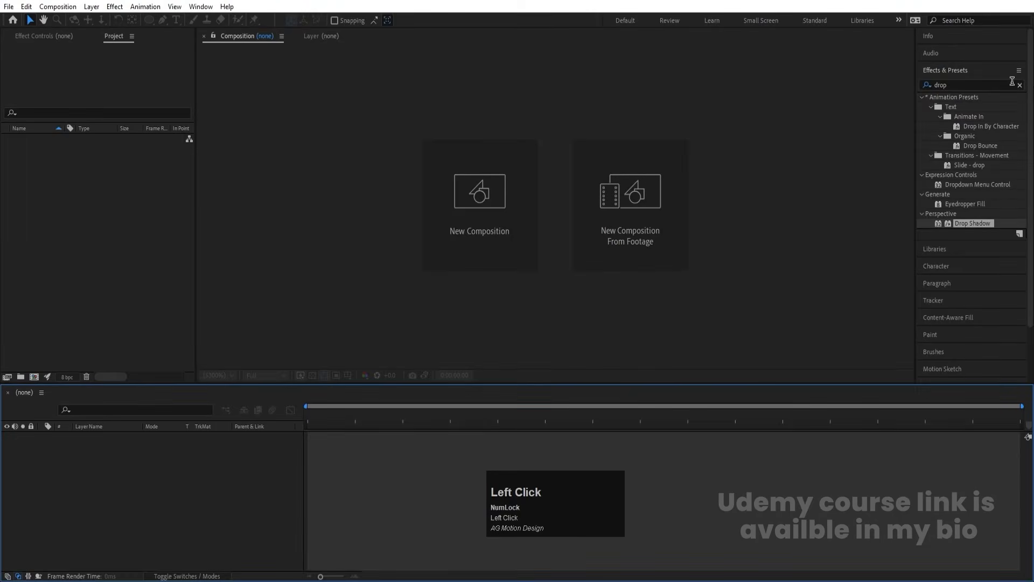
- In the empty project, create a 1920x1080 composition named Main Animation with a 60-second duration and a white background
click(1020, 85)
click(499, 199)
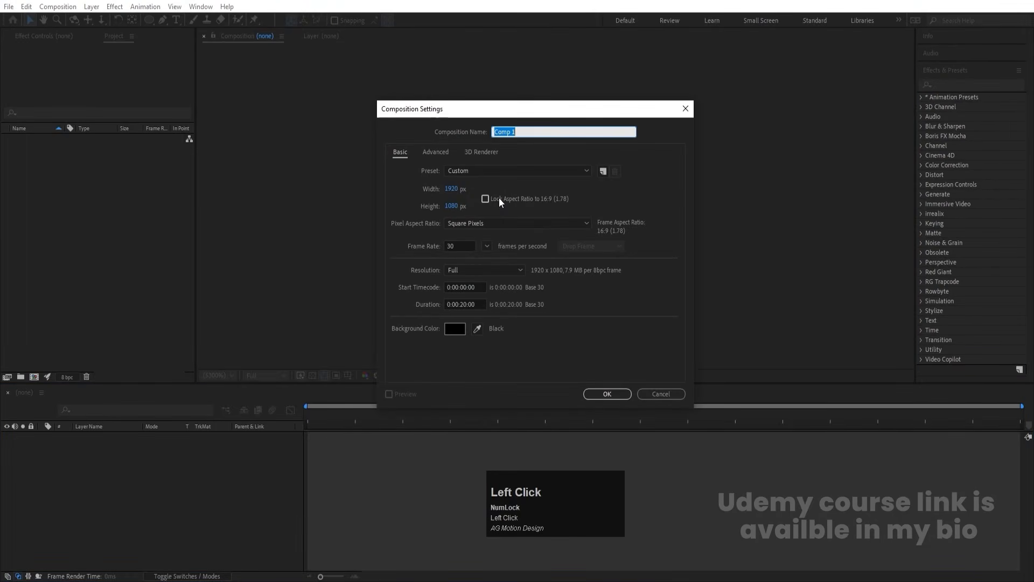
text(Main )
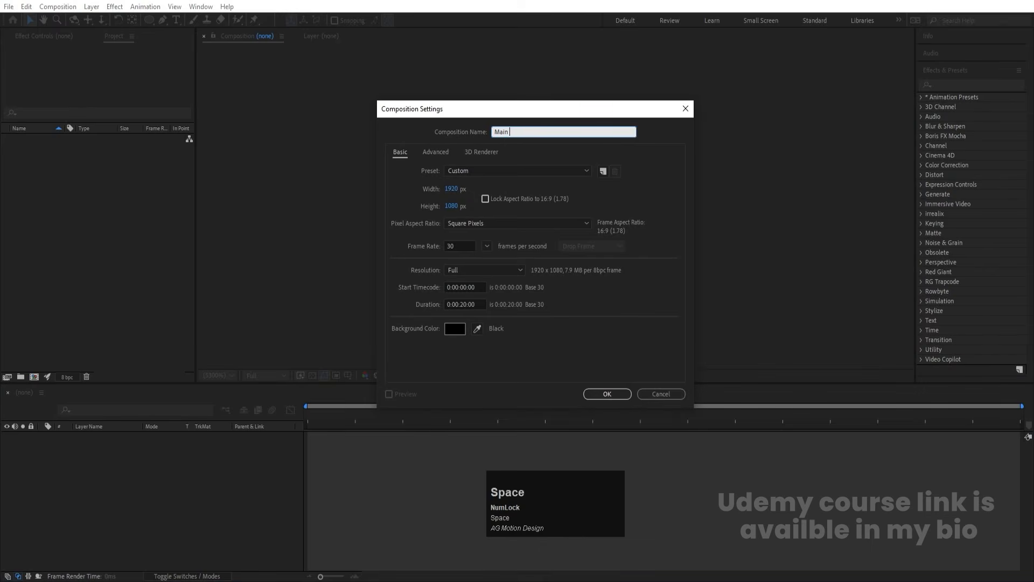
text(Animation)
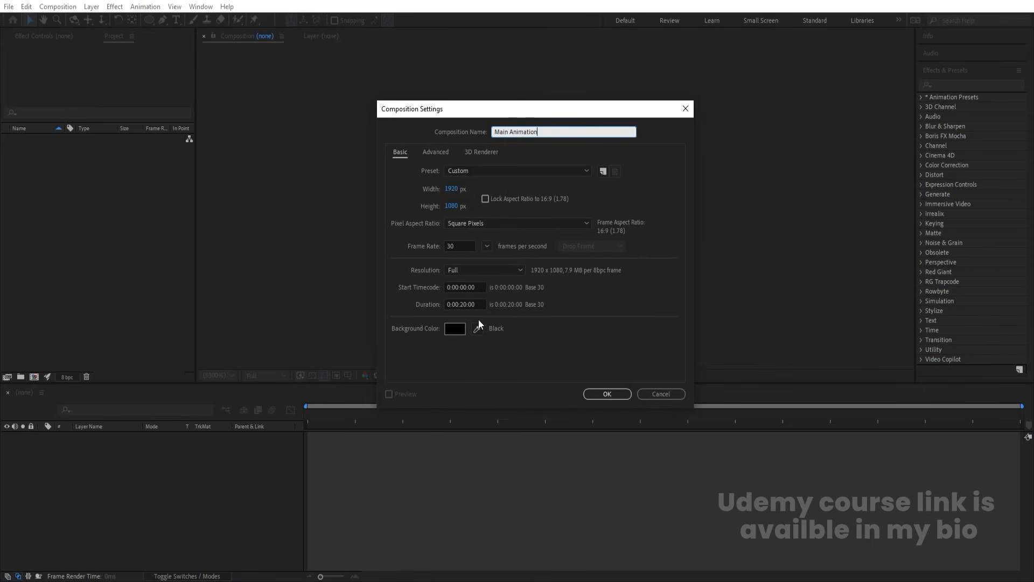
click(463, 303)
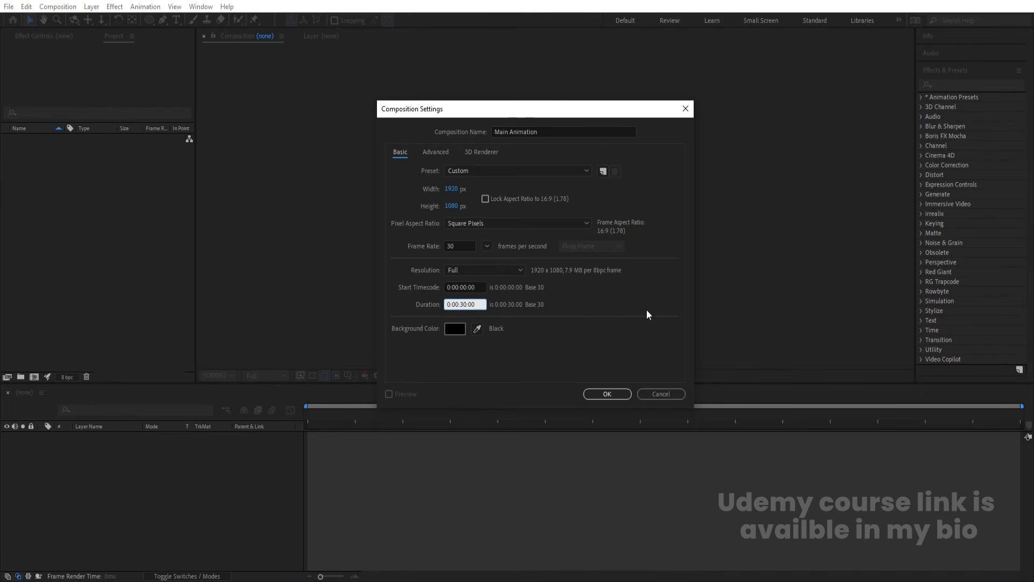
click(455, 328)
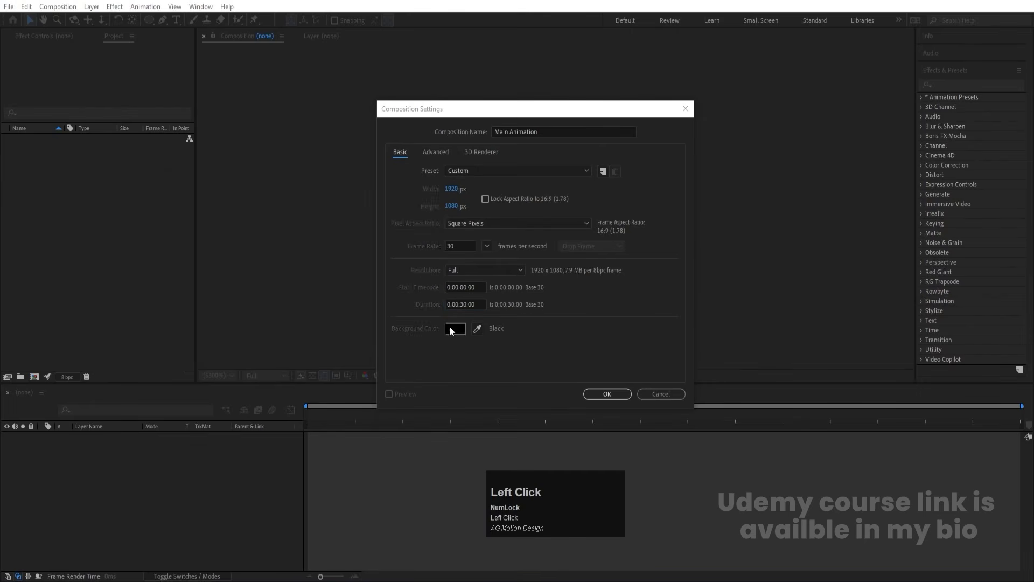
drag(239, 272, 164, 195)
click(414, 205)
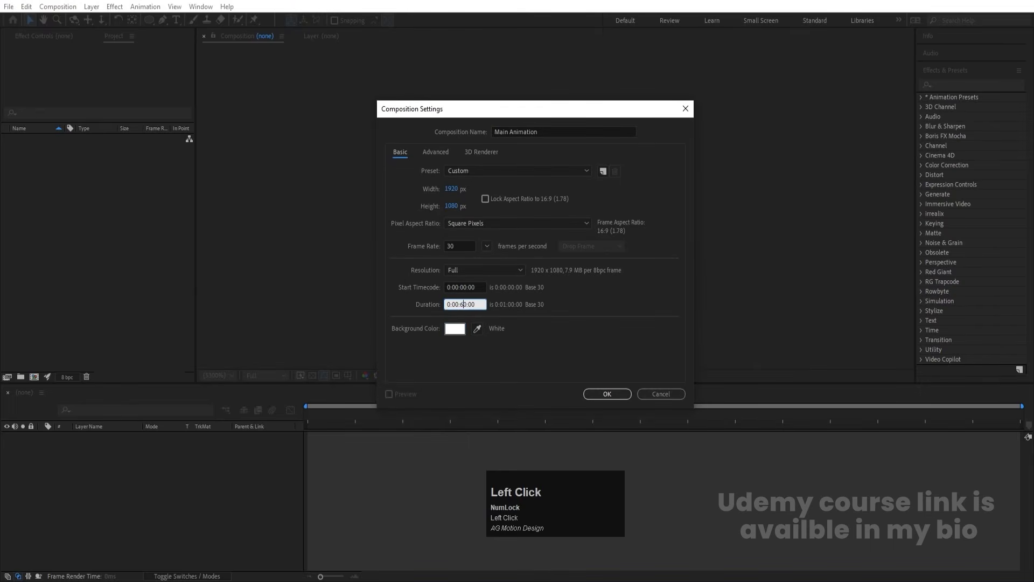
click(625, 392)
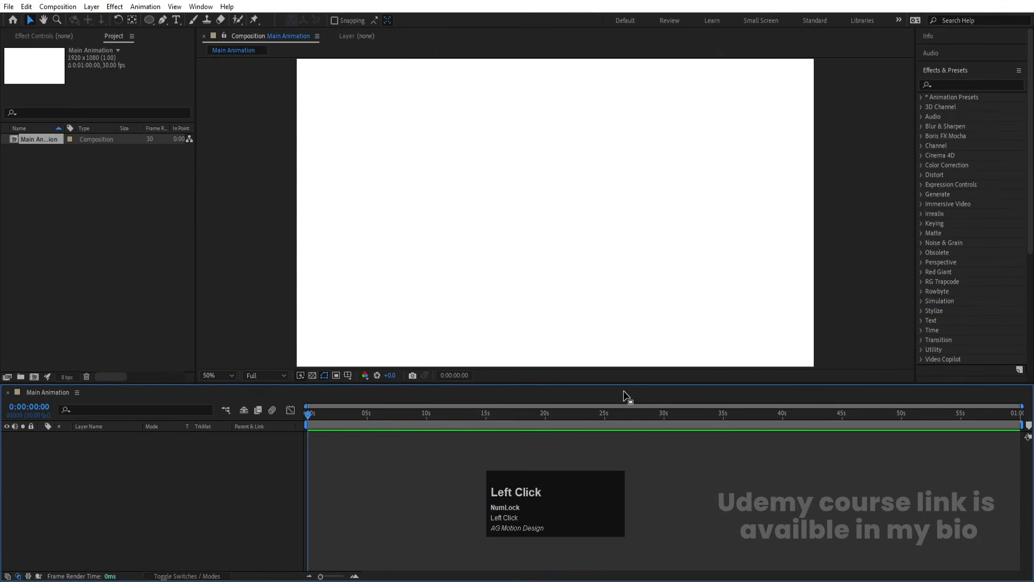
- Show the title/action safe guides in Main Animation and add a white full-size solid as a locked layer
click(349, 376)
click(369, 390)
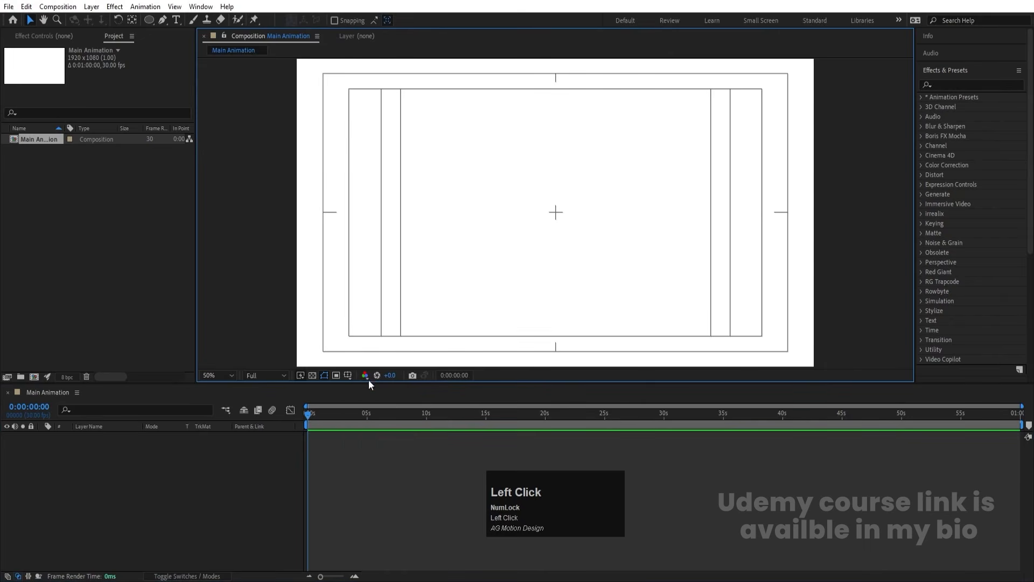
key(ctrl+y)
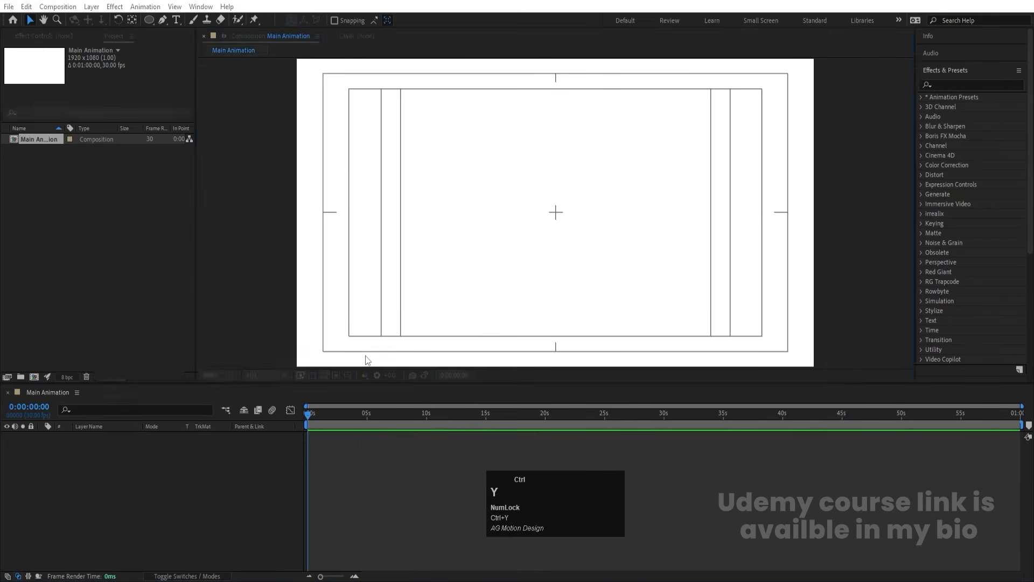
click(290, 323)
drag(254, 272, 114, 138)
key(Return)
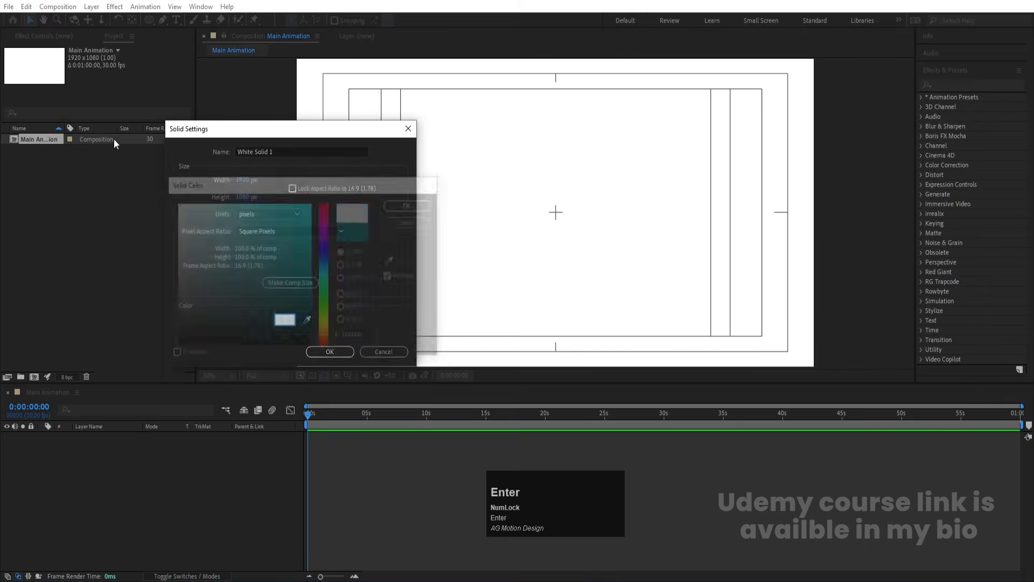
key(Return)
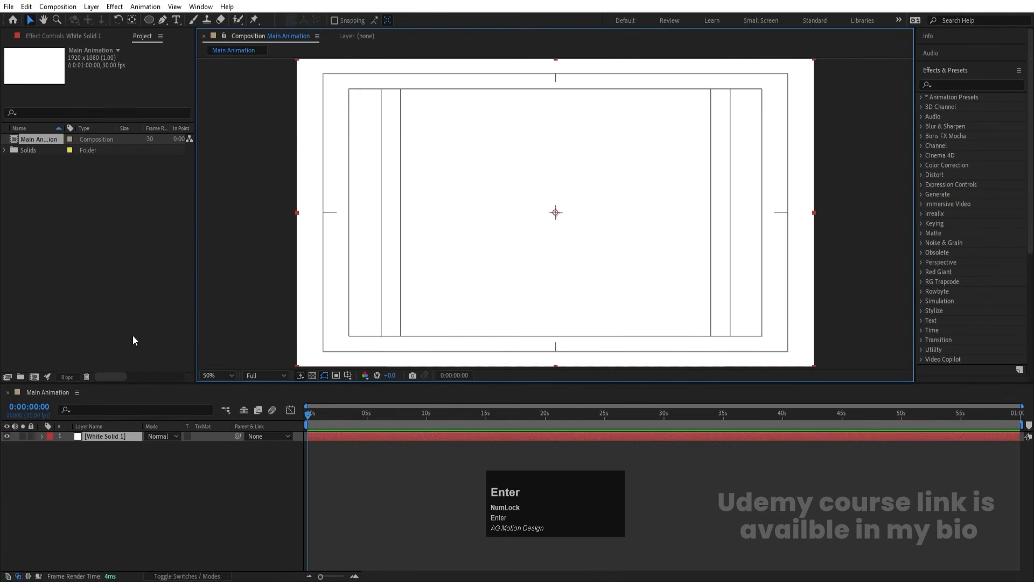
click(30, 438)
- Create a second composition named 01 with a width of 1080 px and a height of 1080 px
key(ctrl+n)
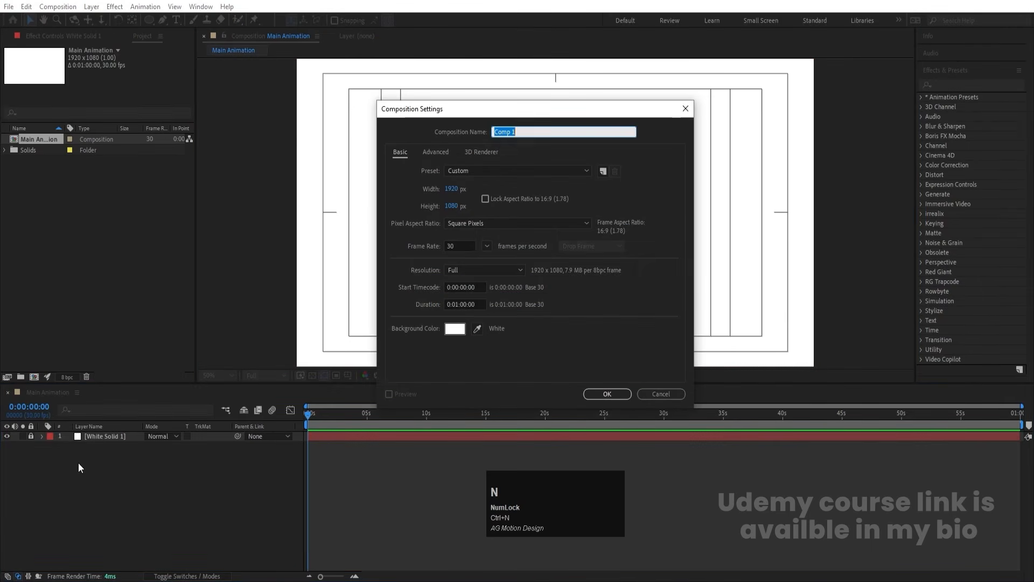
text(01)
click(450, 190)
text(1080)
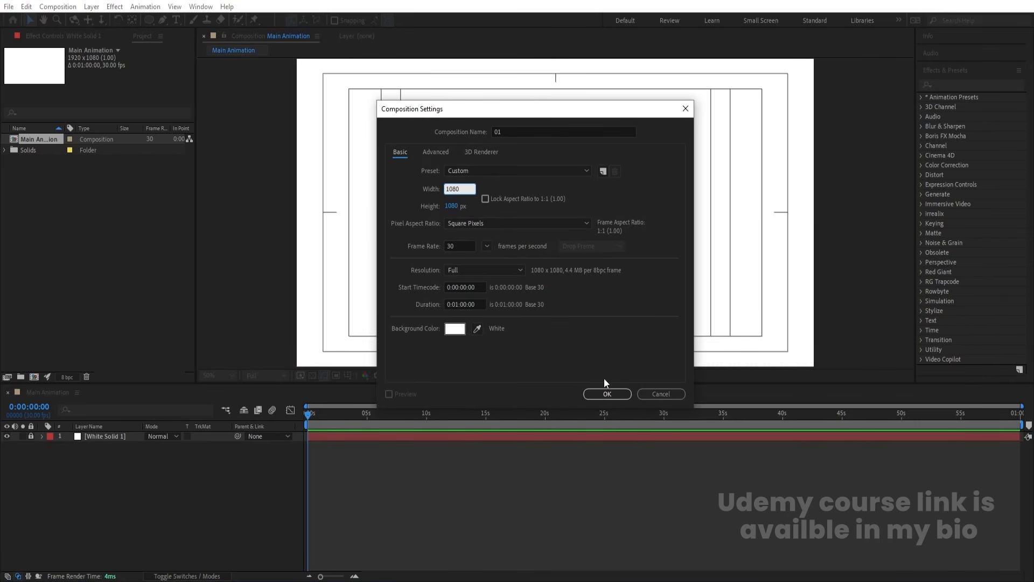
click(608, 394)
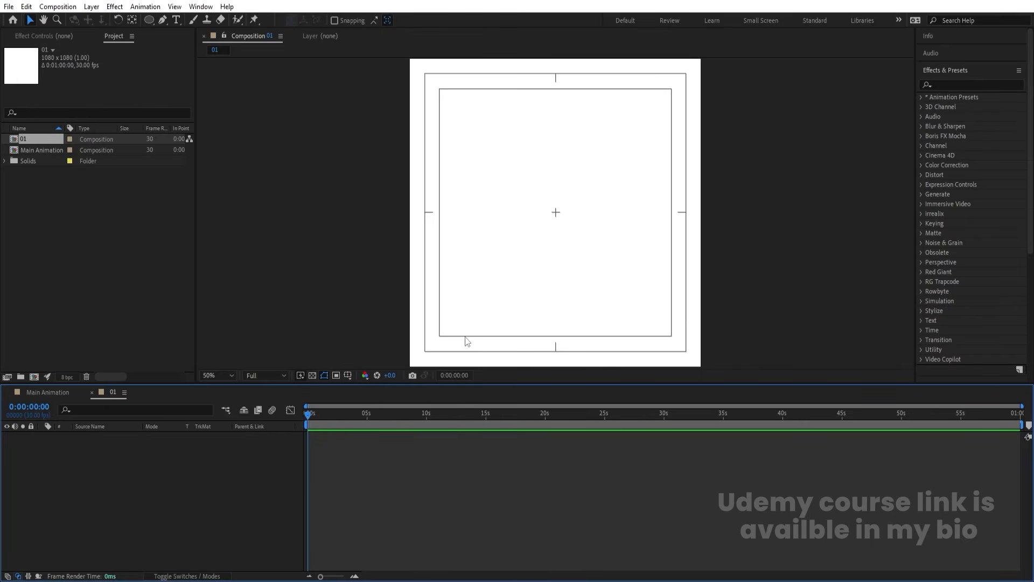
- Activate the Polygon tool for drawing in composition 01
click(150, 19)
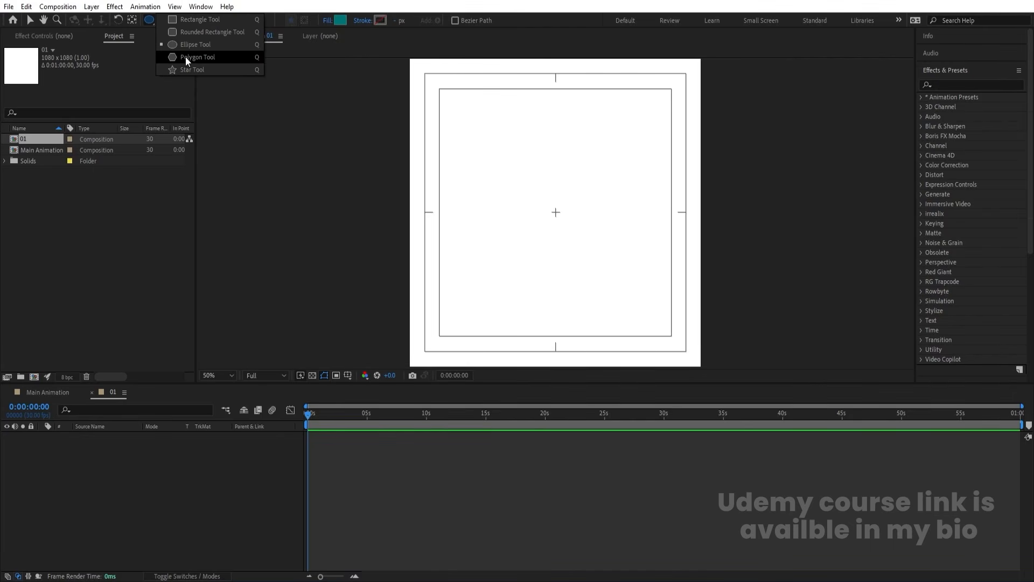
click(187, 58)
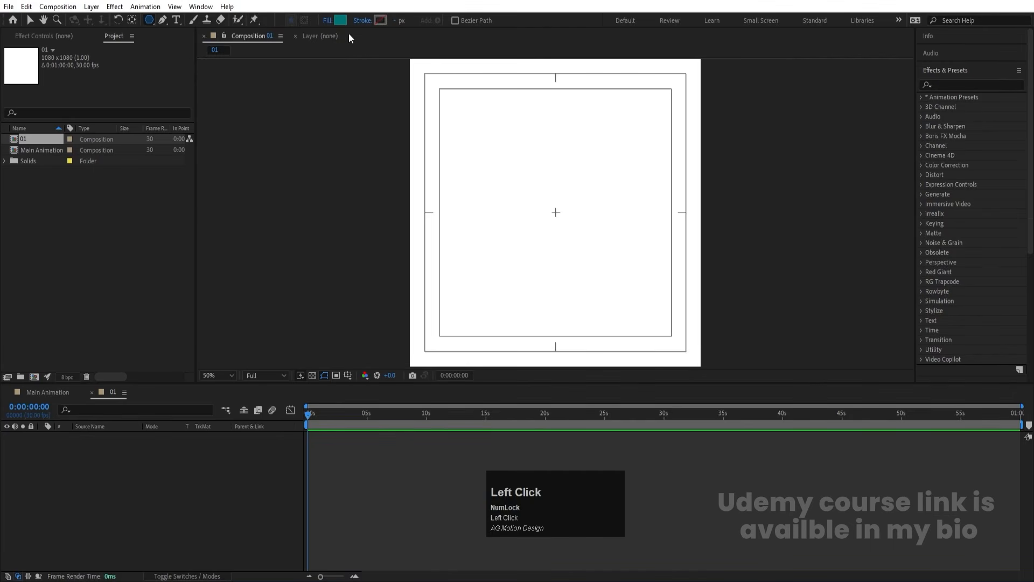
click(341, 20)
drag(229, 340, 135, 377)
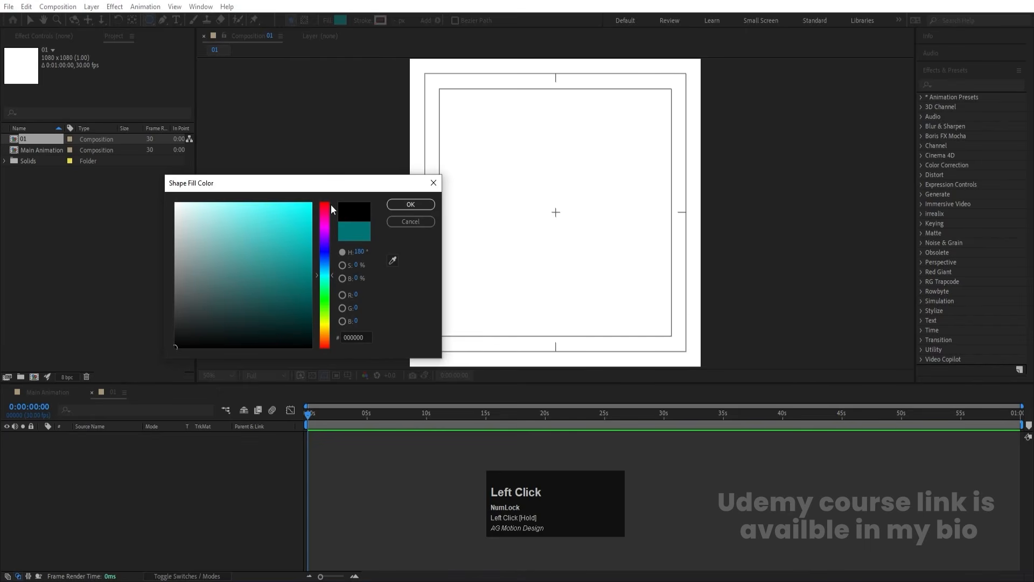
click(418, 221)
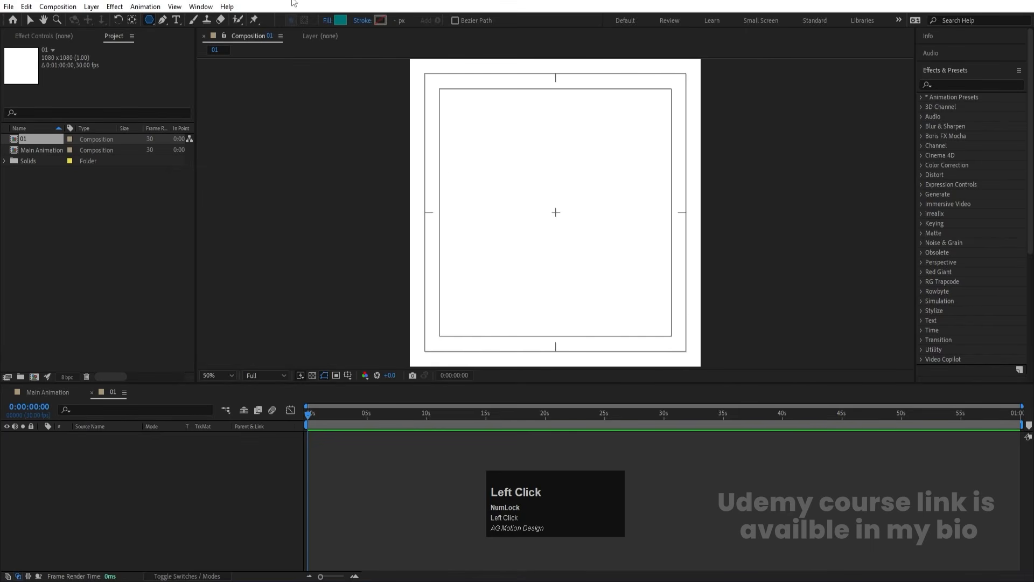
- Set the shape fill to Linear Gradient and draw a polygon with about 354 px outer radius in the composition's upper-left area
click(325, 20)
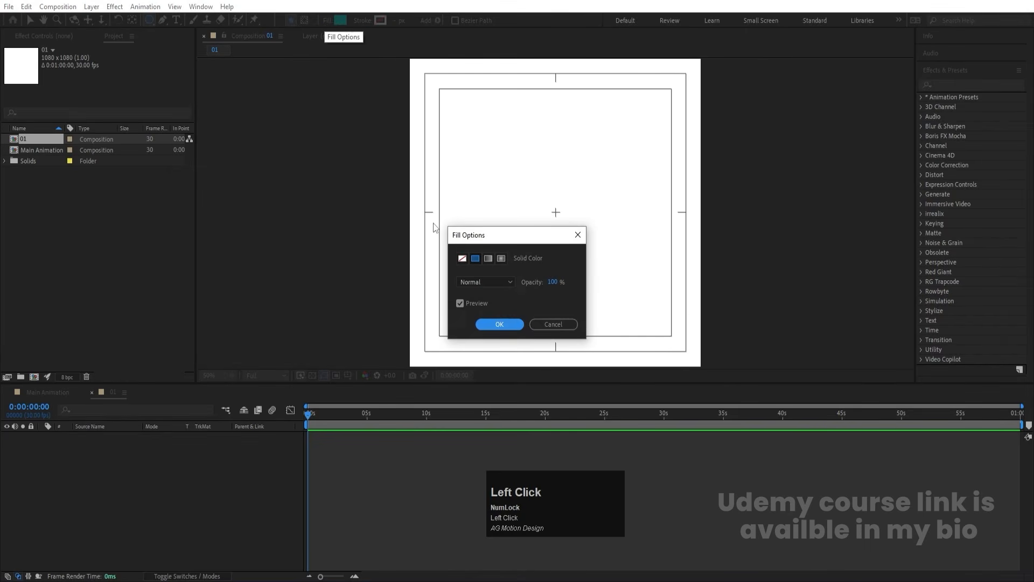
click(488, 258)
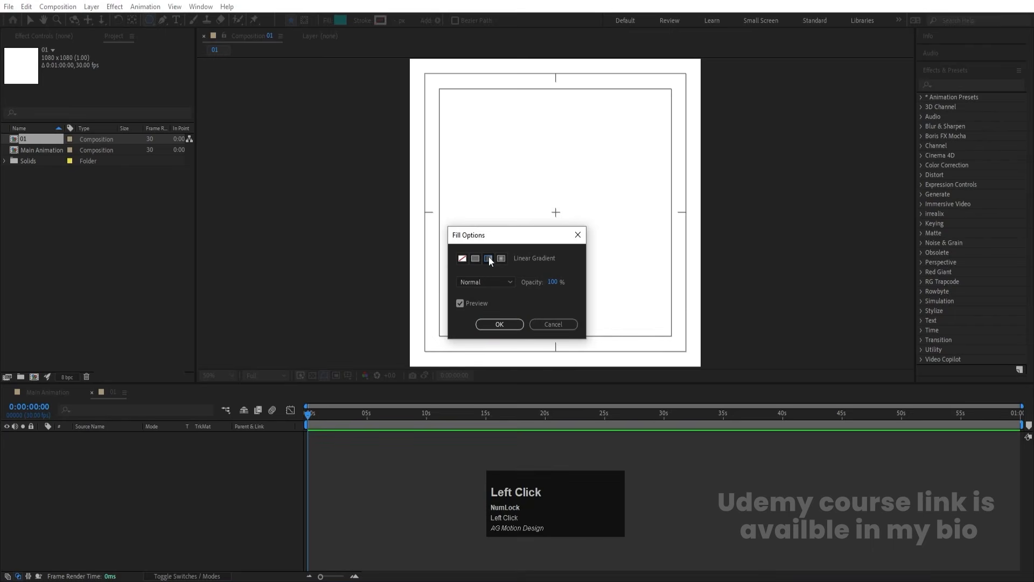
click(512, 329)
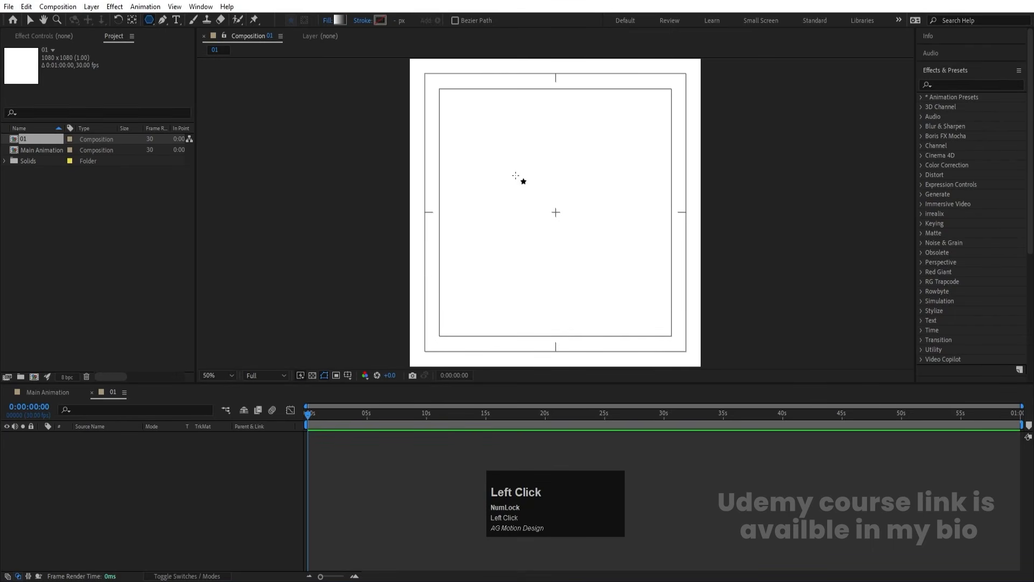
drag(498, 154, 555, 212)
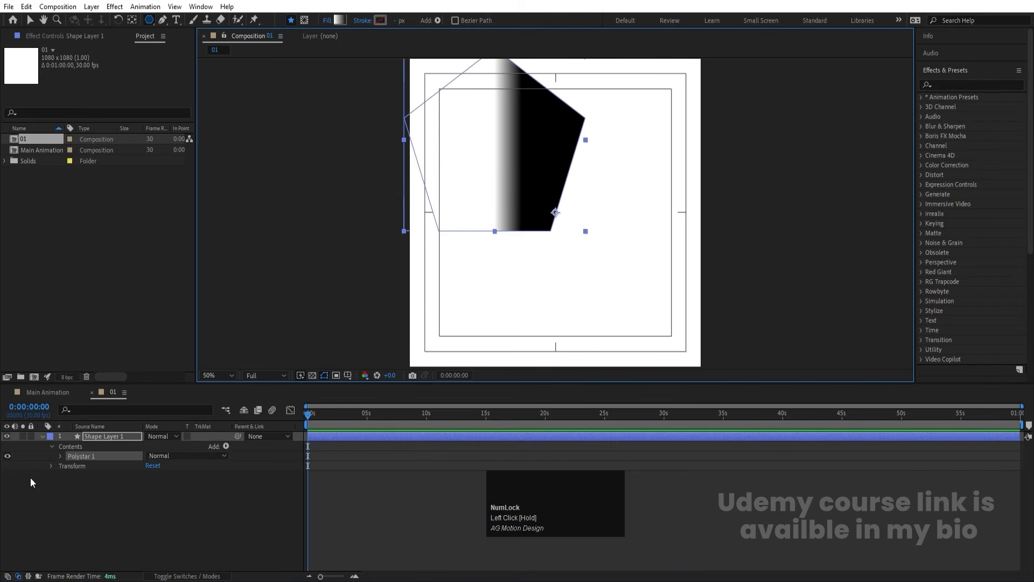
- Set the polygon's points to 6 and its outer roundness to 40%, and deselect the layer
click(60, 455)
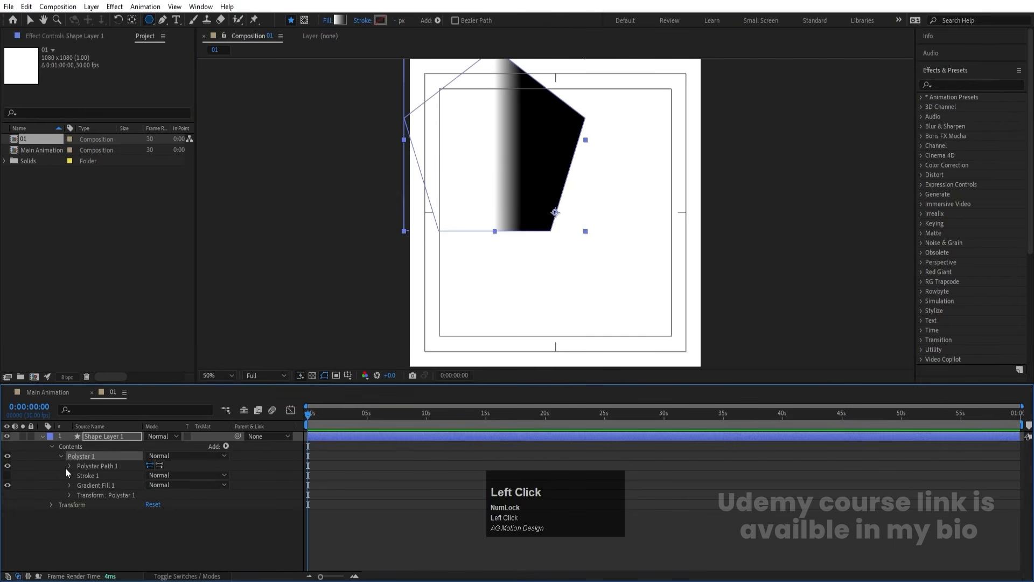
click(69, 466)
click(151, 485)
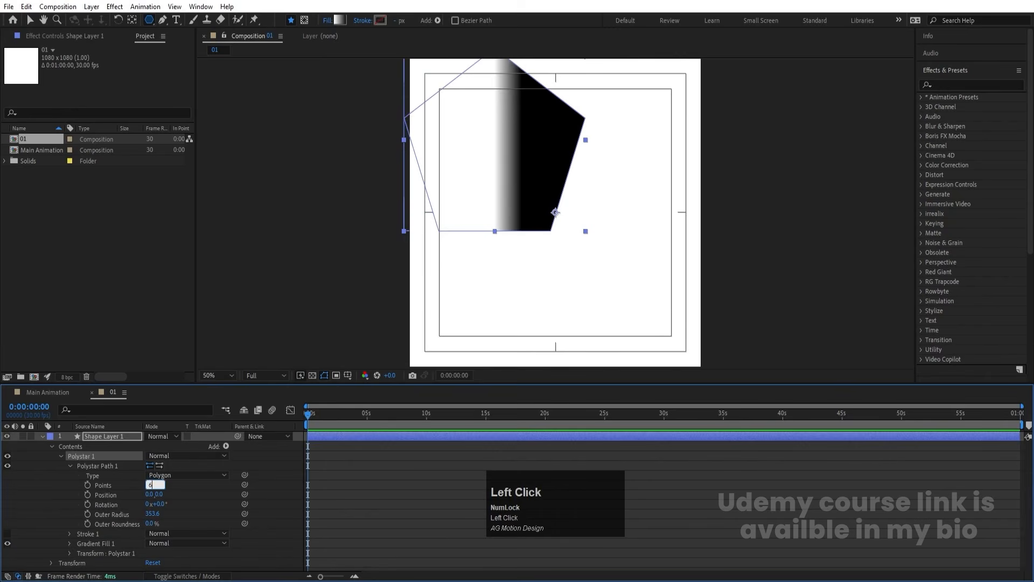
key(Return)
click(152, 524)
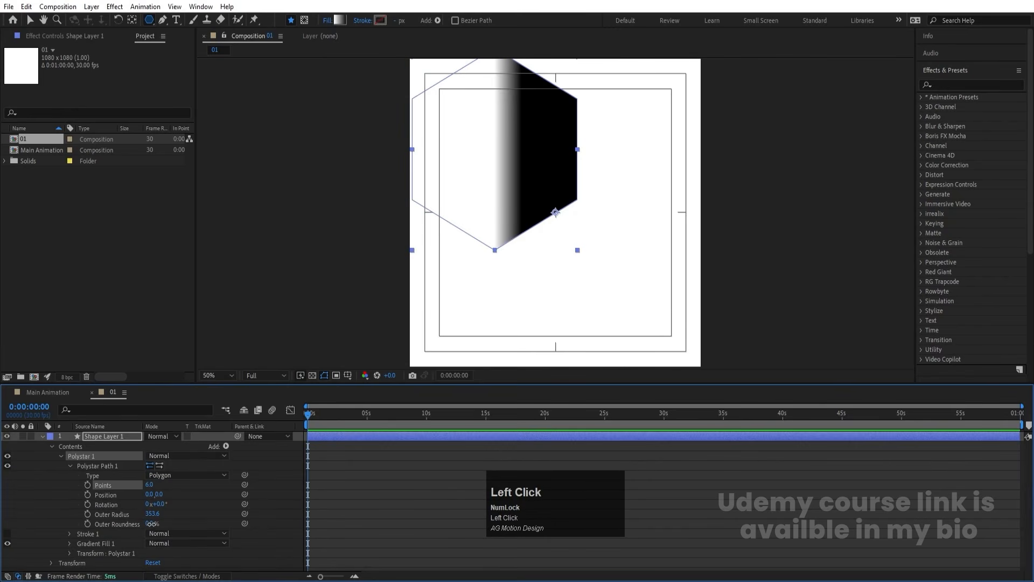
text(40)
key(Return)
click(282, 503)
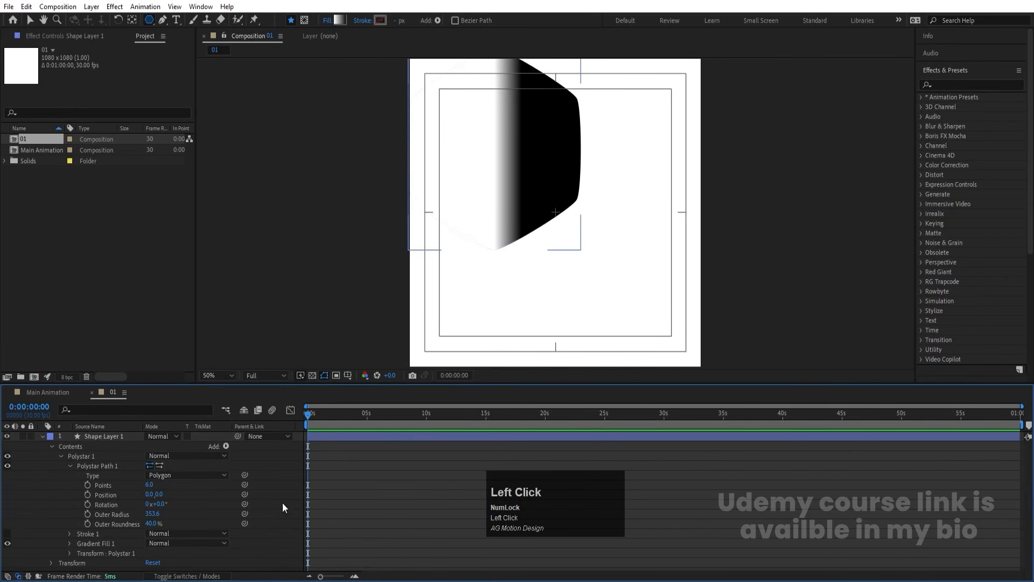
- Center the anchor point of Shape Layer 1 within its rounded hexagon
click(102, 436)
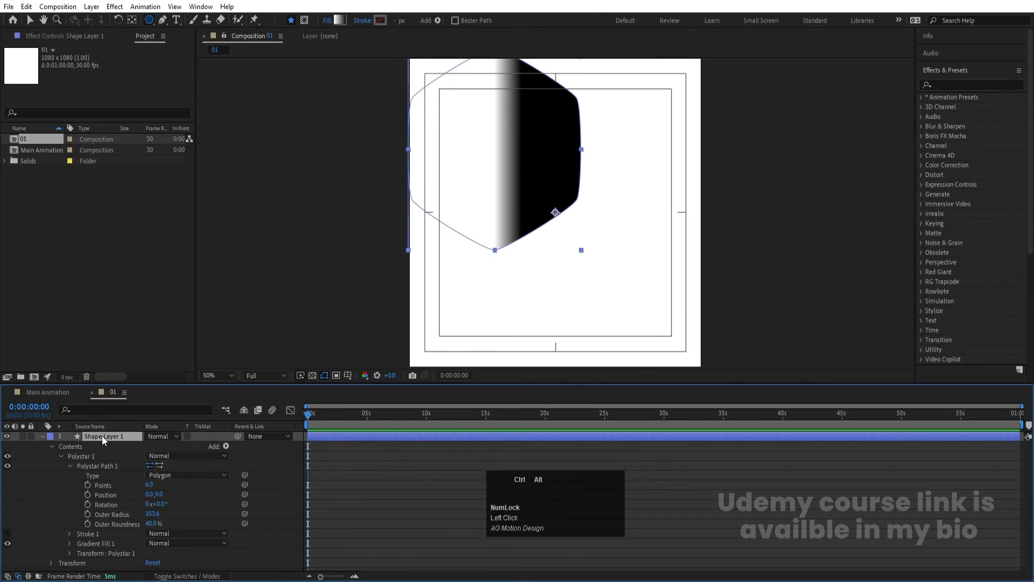
key(ctrl+alt+Home)
click(926, 78)
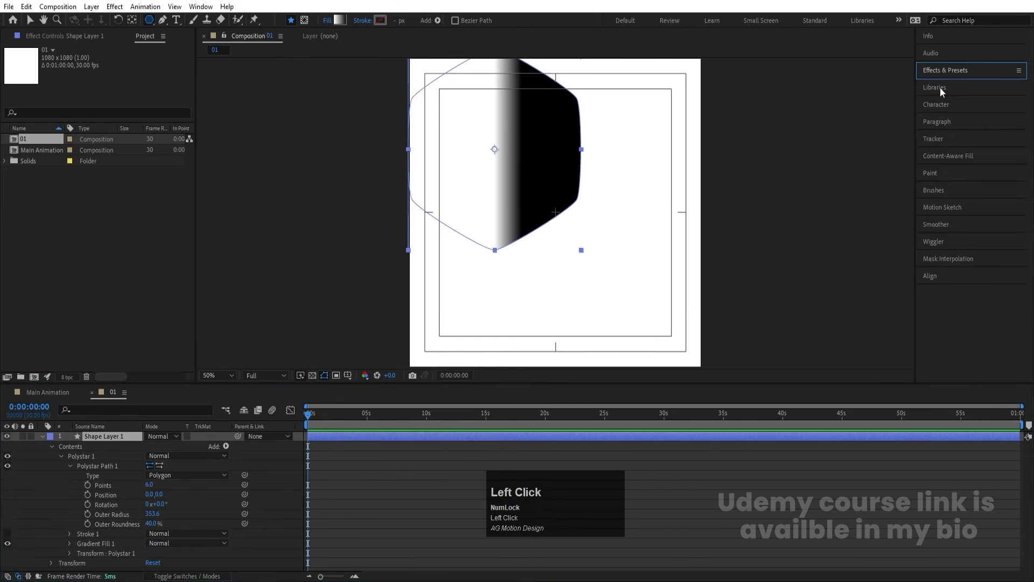
- Center Shape Layer 1 horizontally and vertically in composition 01
click(952, 275)
click(945, 305)
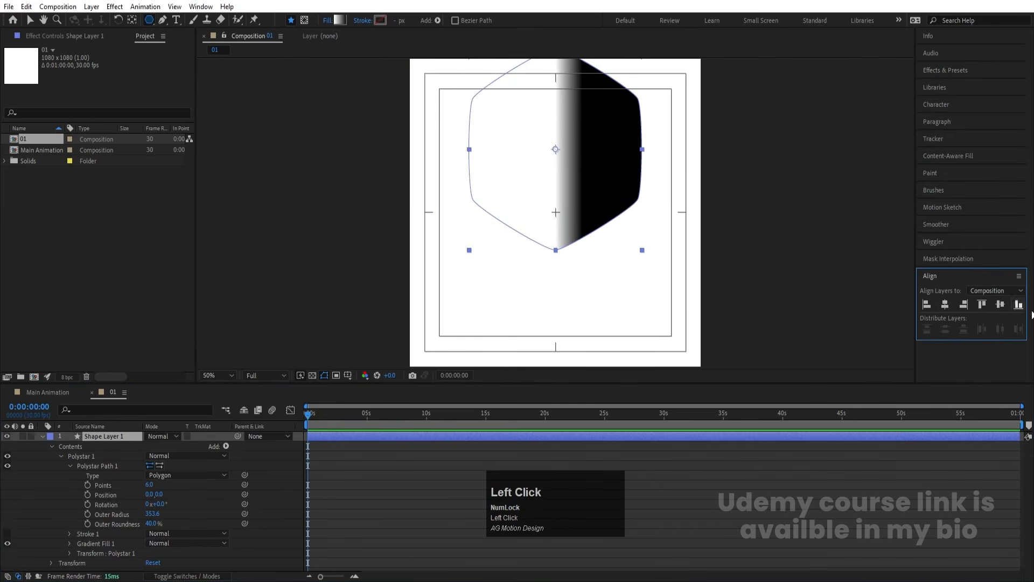
click(999, 304)
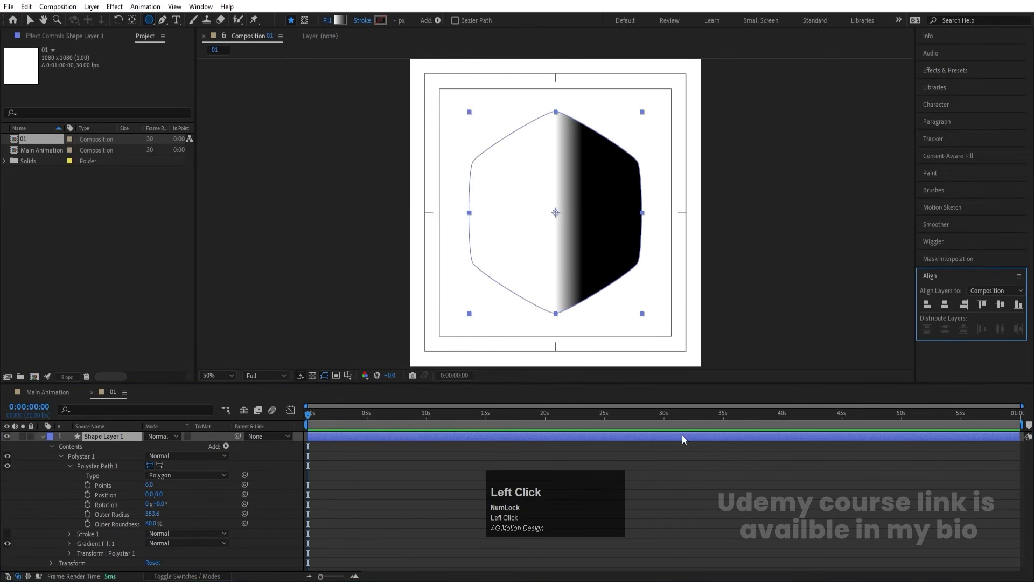
- Try a larger scale for the hexagon's Polystar 1 group, and set it back to 100%
click(70, 466)
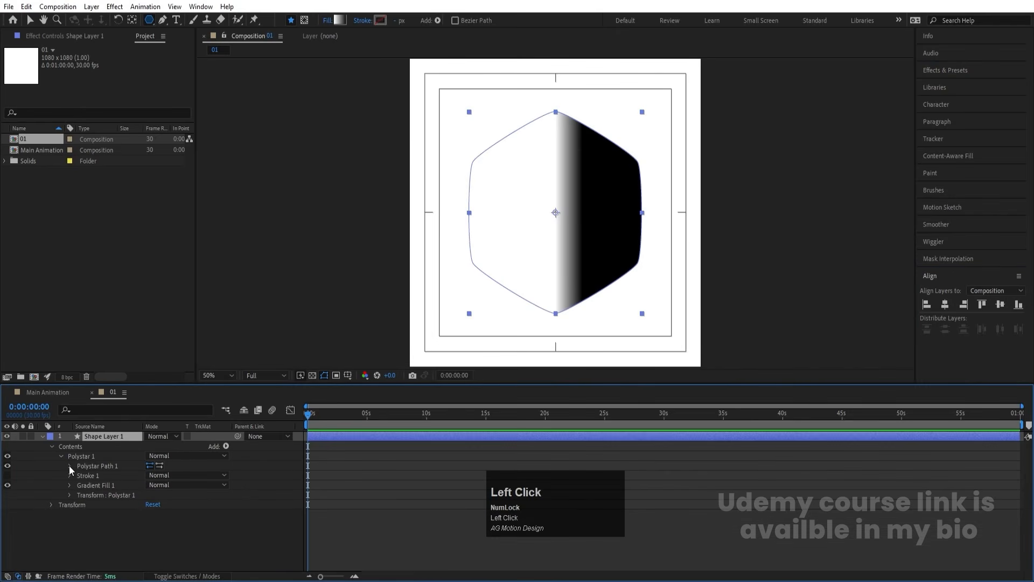
click(69, 495)
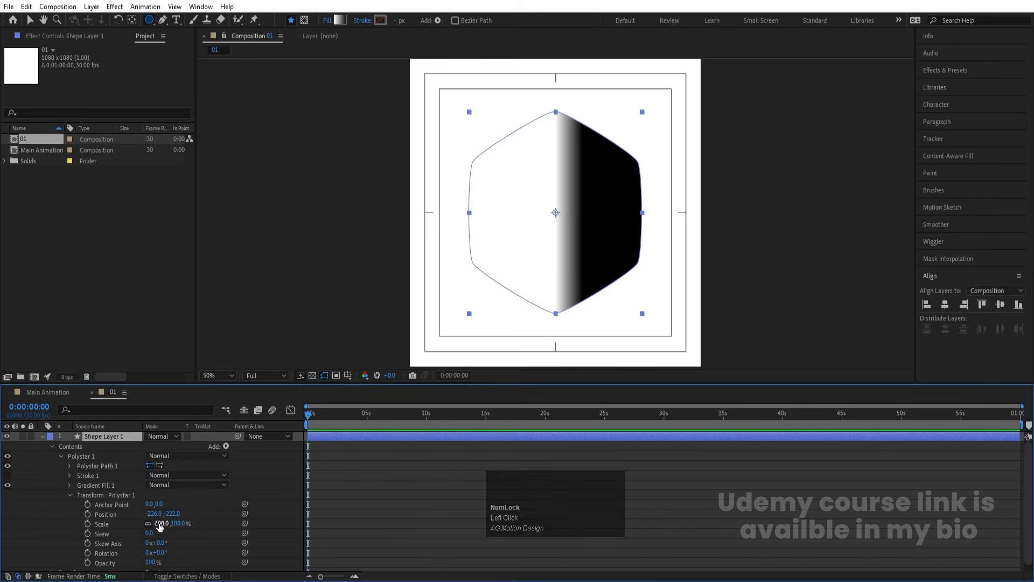
drag(162, 523, 175, 518)
drag(170, 518, 170, 535)
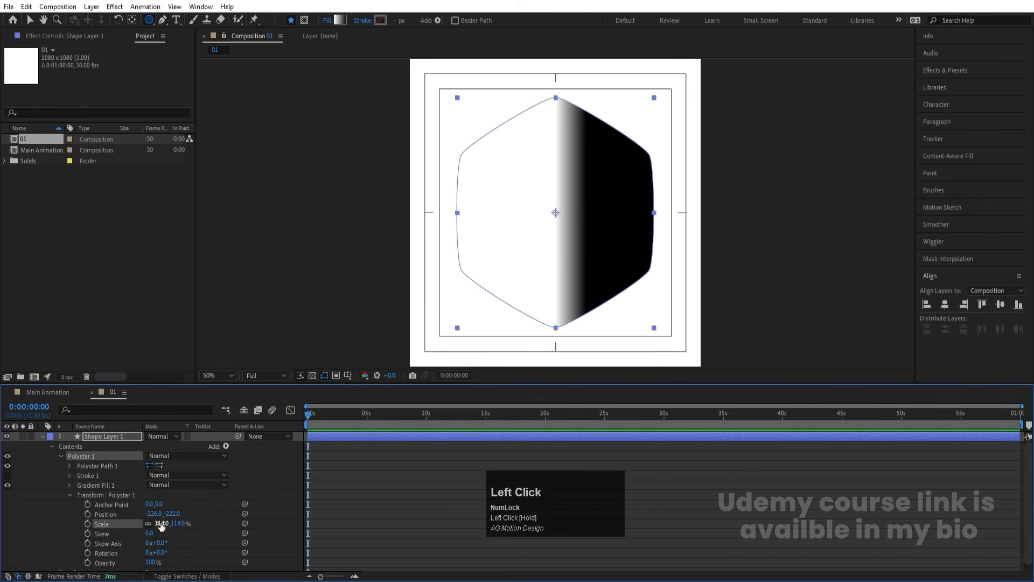
click(161, 523)
text(100)
key(Return)
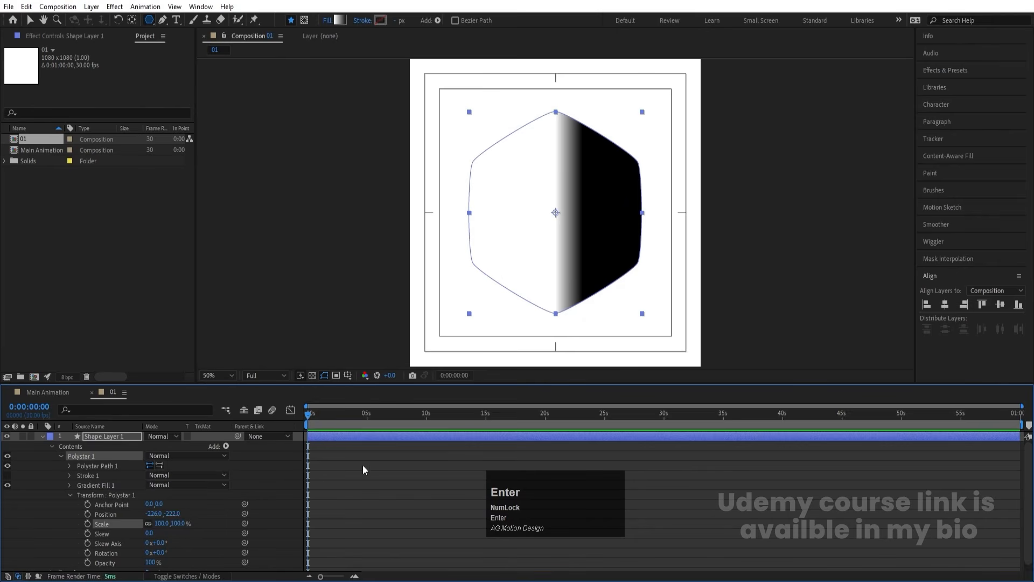
click(42, 437)
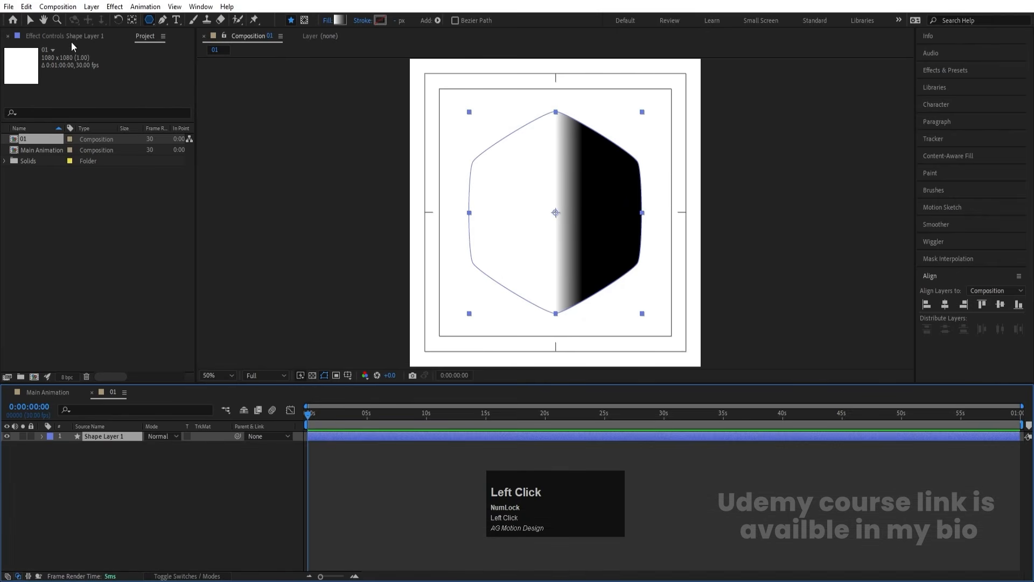
- Stretch the hexagon's linear gradient so its start and end points sit at the shape's left and right edges
click(30, 20)
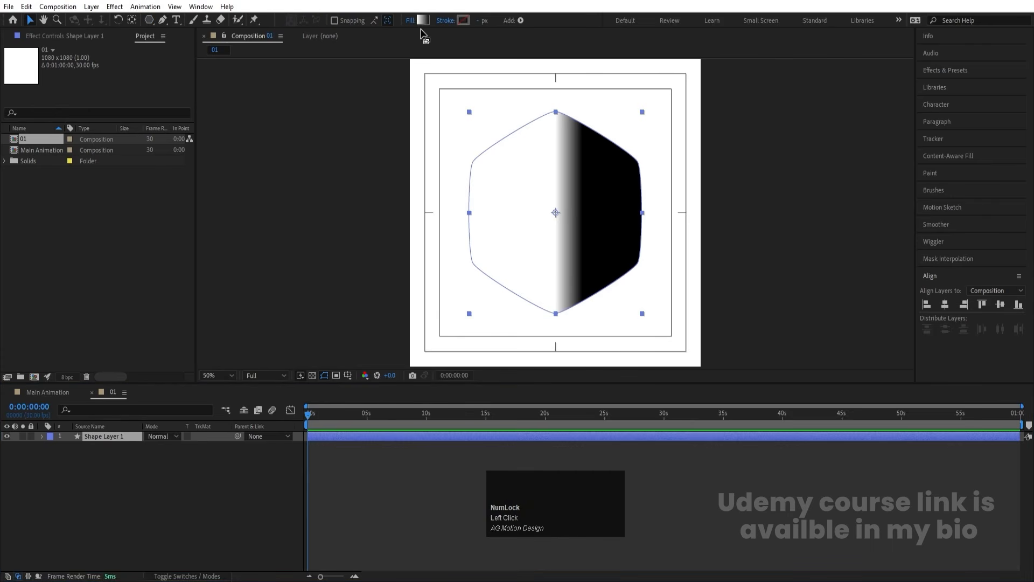
click(99, 436)
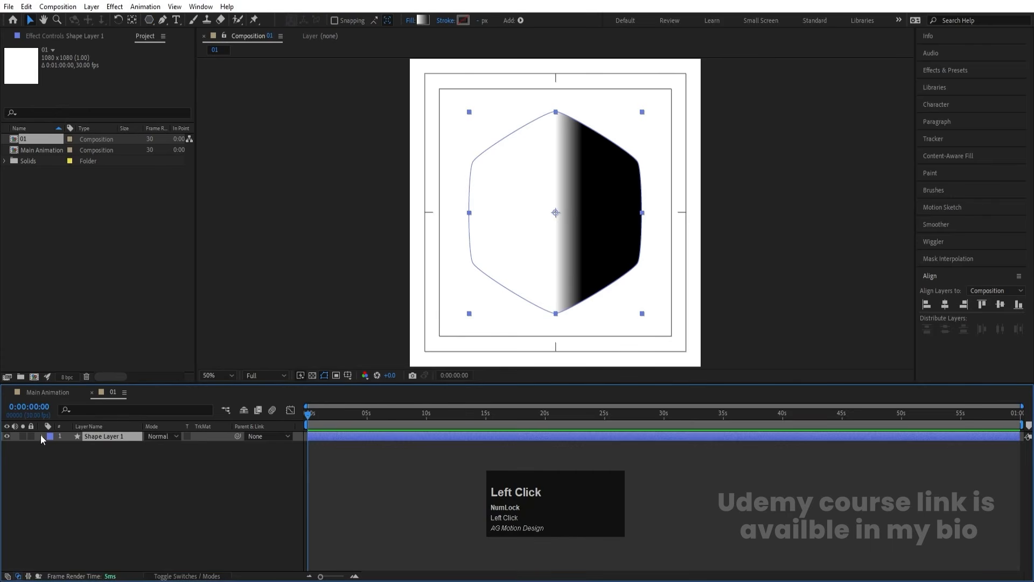
click(41, 435)
click(92, 465)
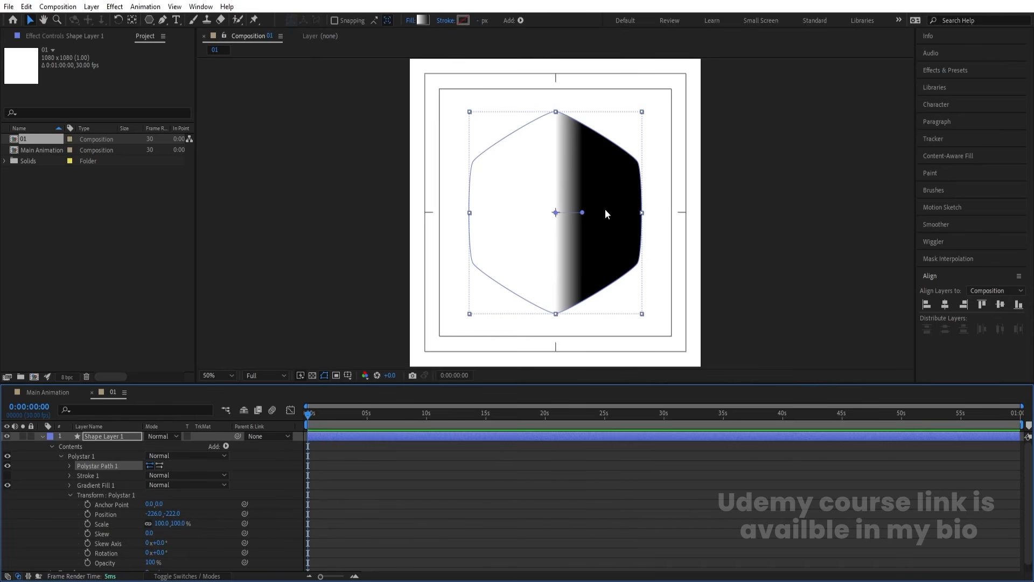
drag(582, 213, 643, 213)
drag(554, 214, 466, 218)
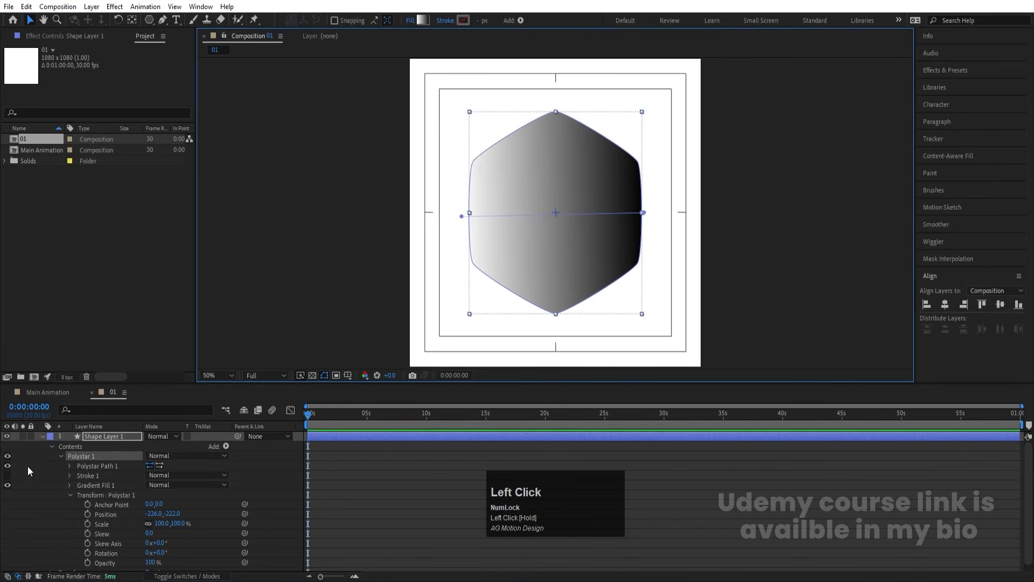
click(41, 436)
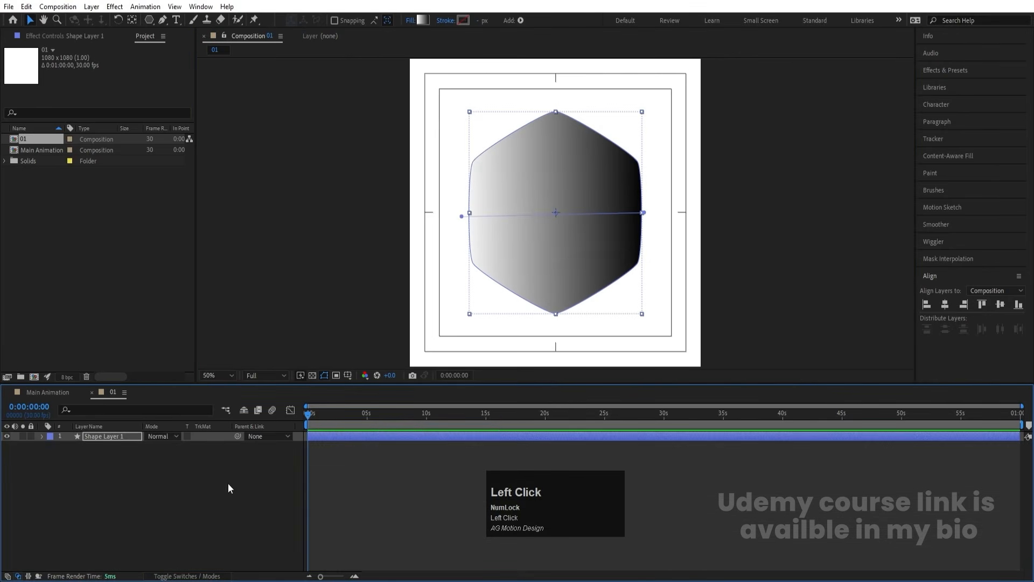
- Recolor the hexagon's linear gradient with dark red (about 9A0000) at the start stop and bright red at the end stop
click(410, 21)
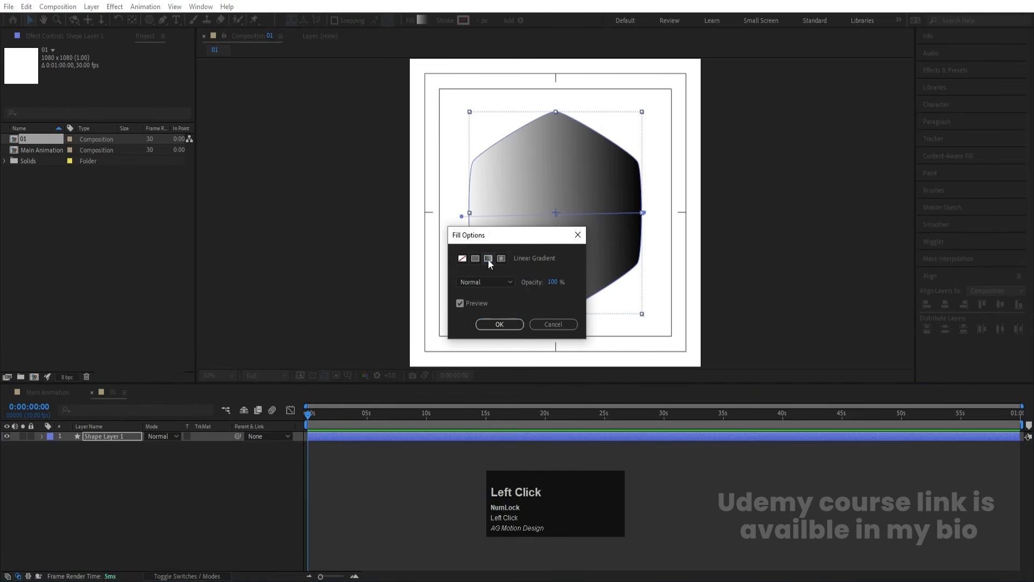
click(499, 323)
click(424, 21)
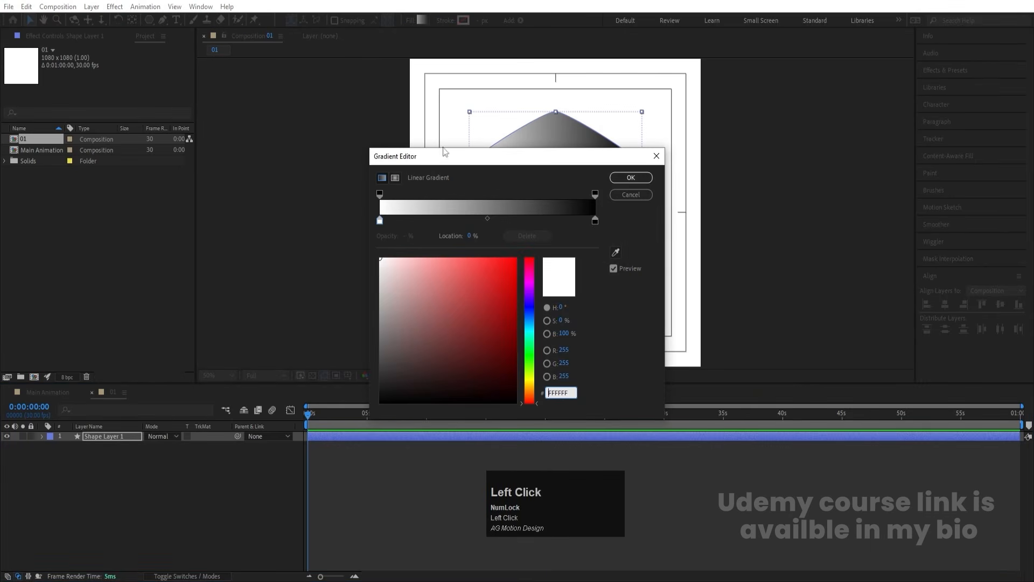
click(596, 221)
click(516, 259)
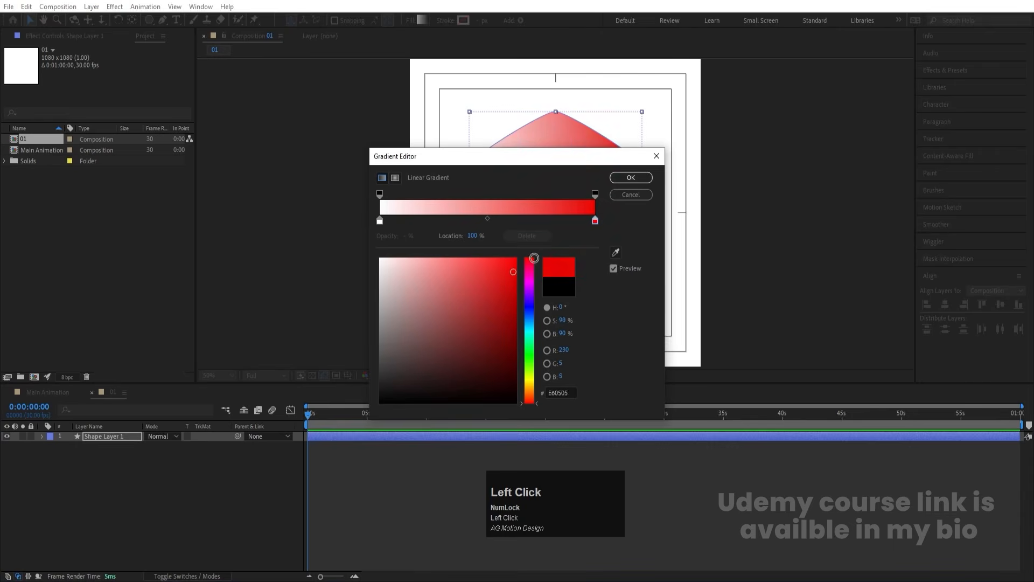
click(380, 220)
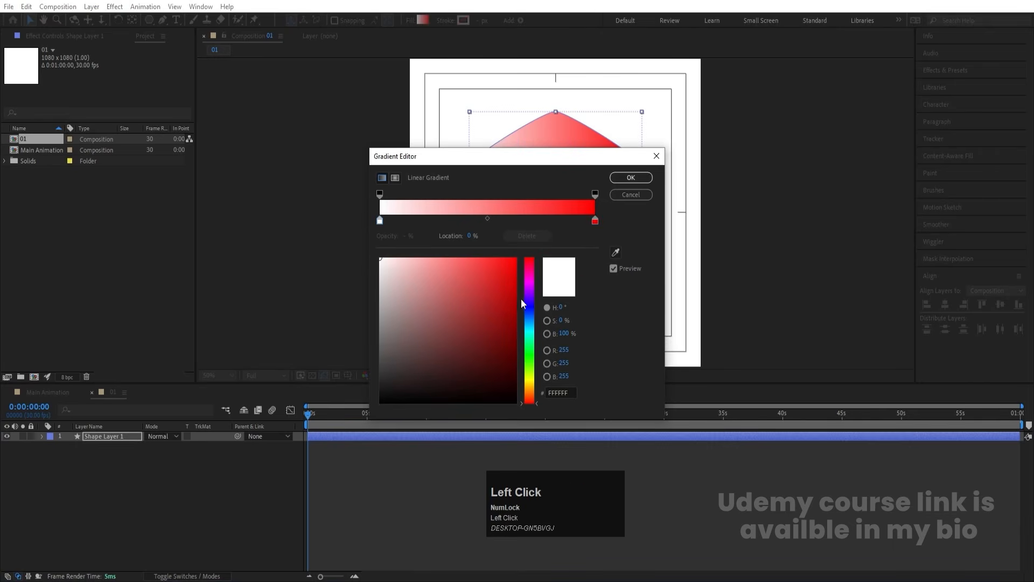
click(516, 325)
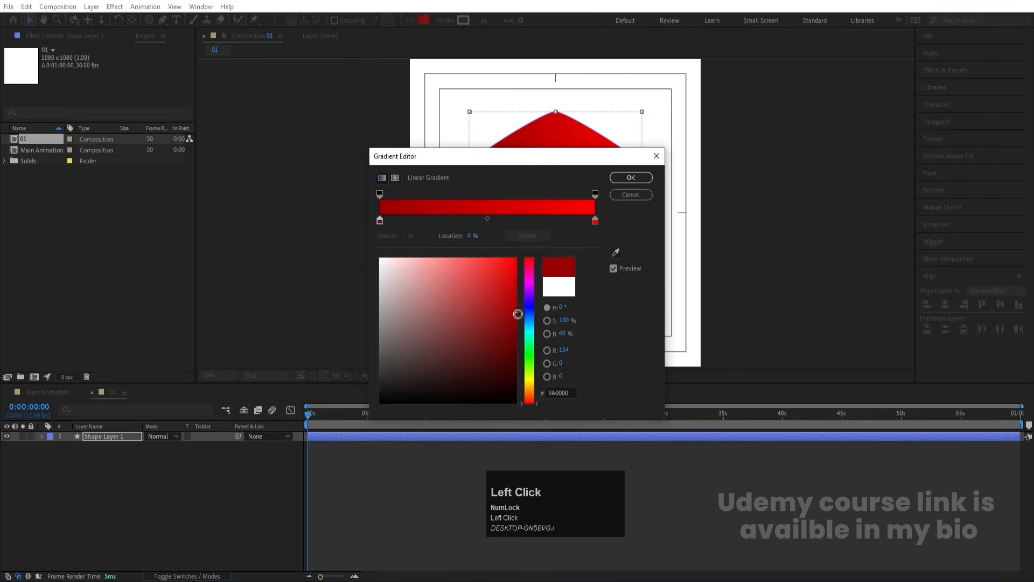
click(630, 178)
click(129, 489)
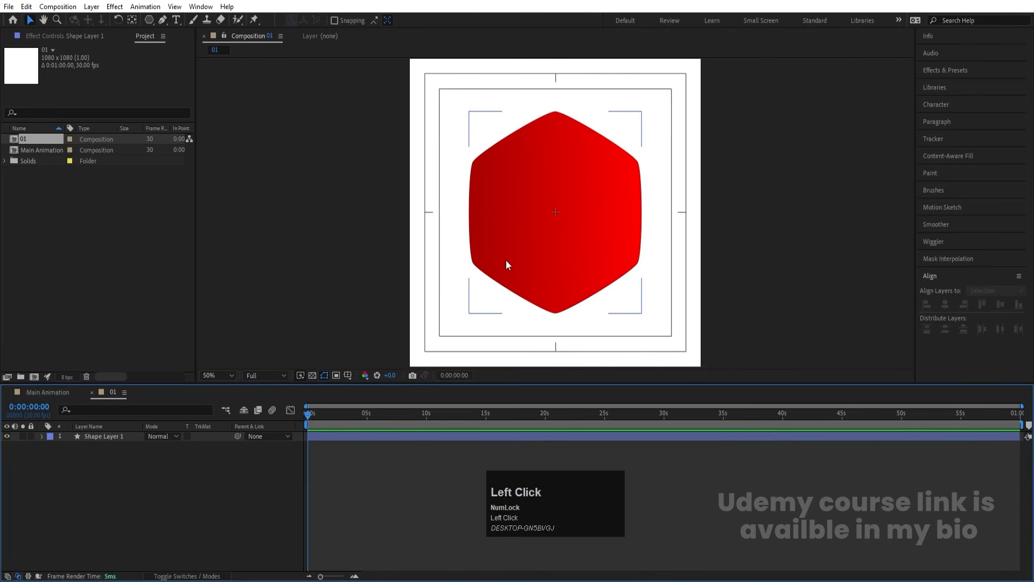
click(102, 479)
- Duplicate Shape Layer 1 and change the lower copy's fill to solid white
click(105, 437)
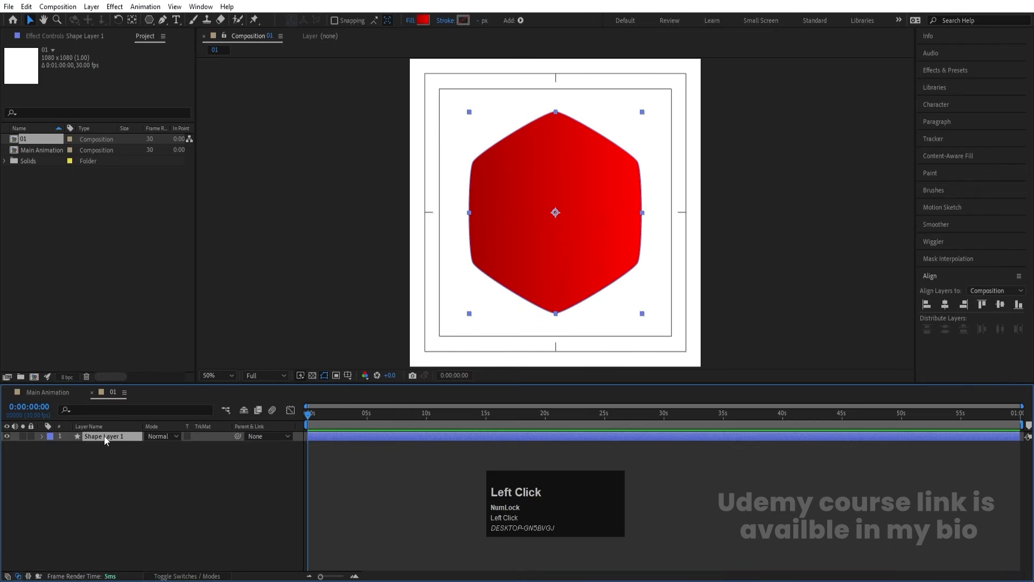
key(ctrl+d)
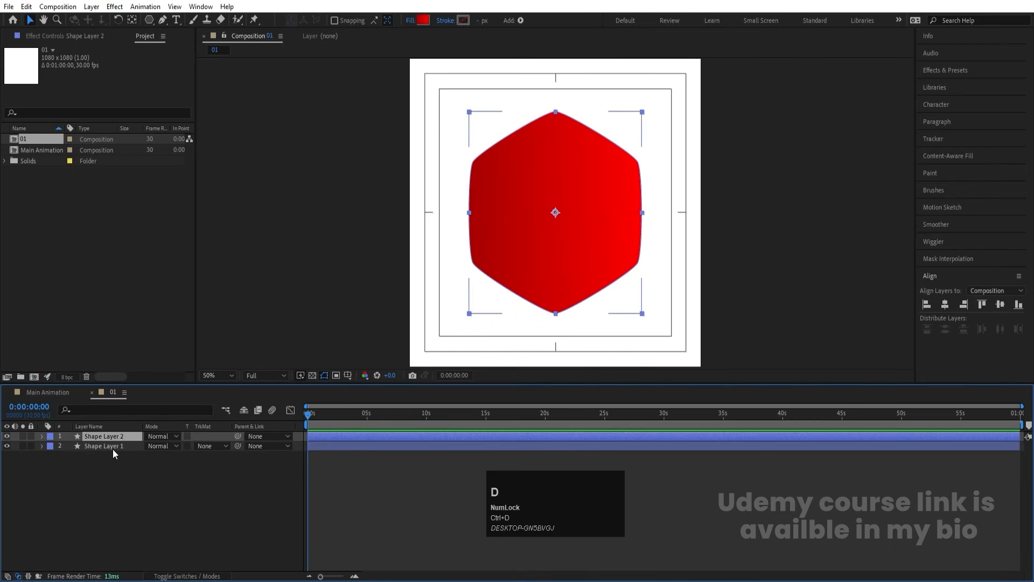
click(112, 447)
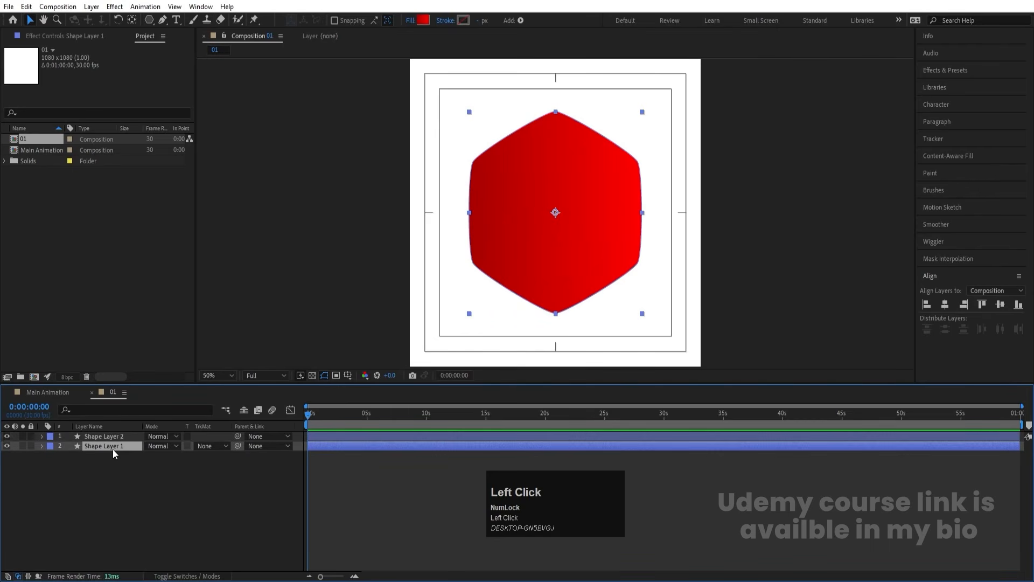
click(411, 21)
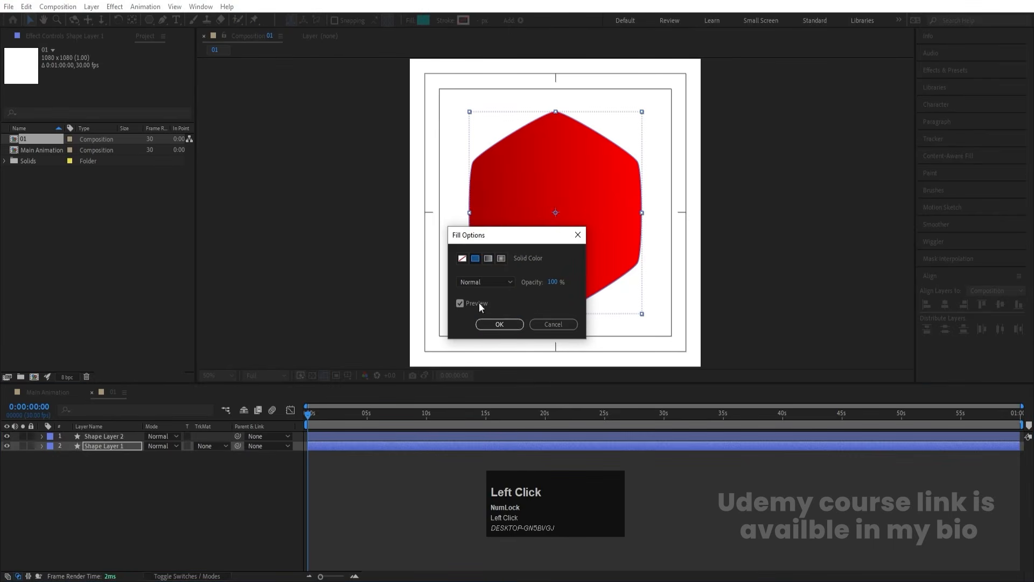
click(487, 324)
click(425, 24)
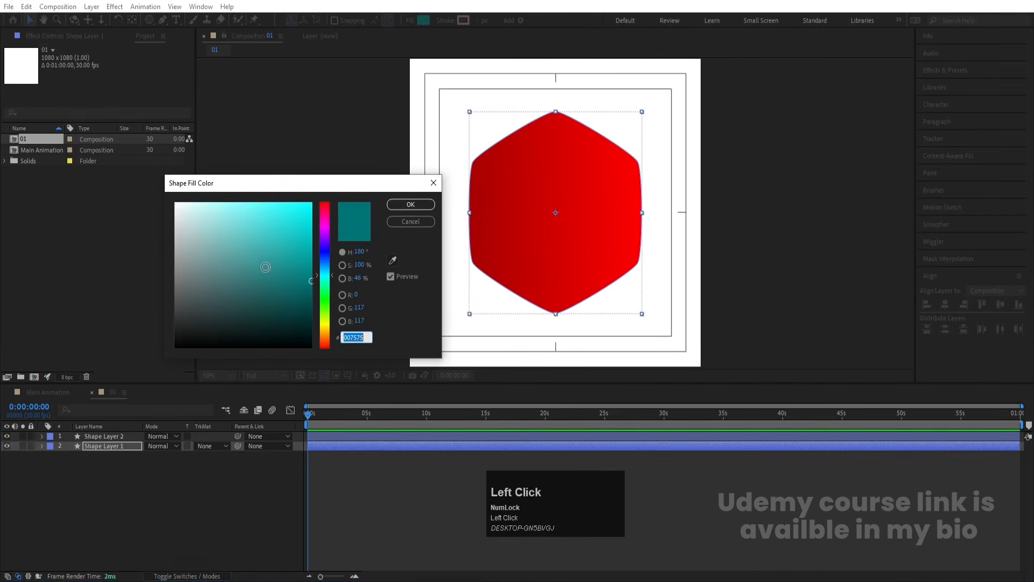
drag(264, 267, 83, 134)
key(Return)
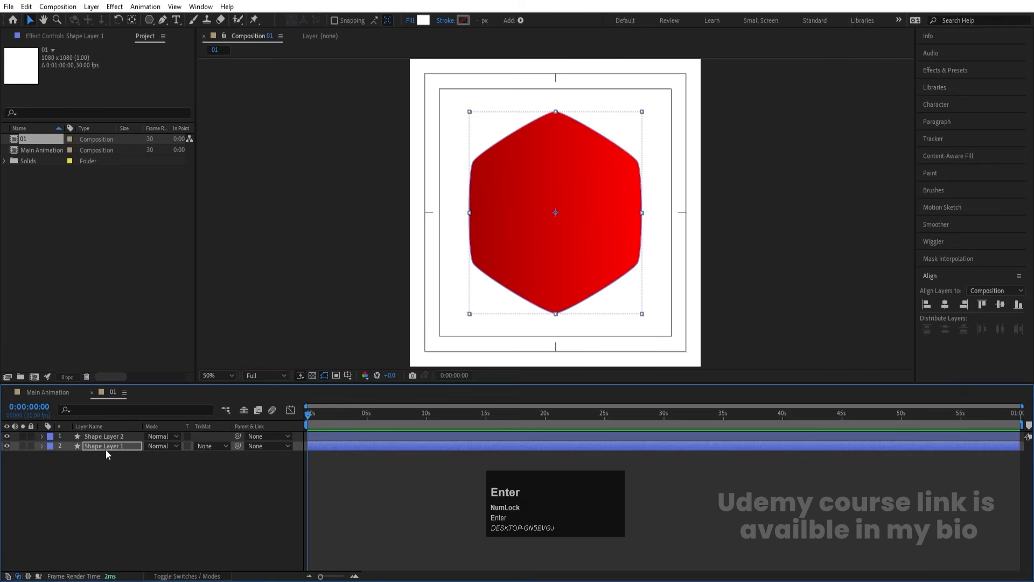
- Scale the white hexagon on Shape Layer 1 to 112%
click(106, 448)
key(s)
drag(162, 456, 174, 457)
- Apply the Drop Shadow effect to the red hexagon on Shape Layer 2 with a softness of 100
click(287, 439)
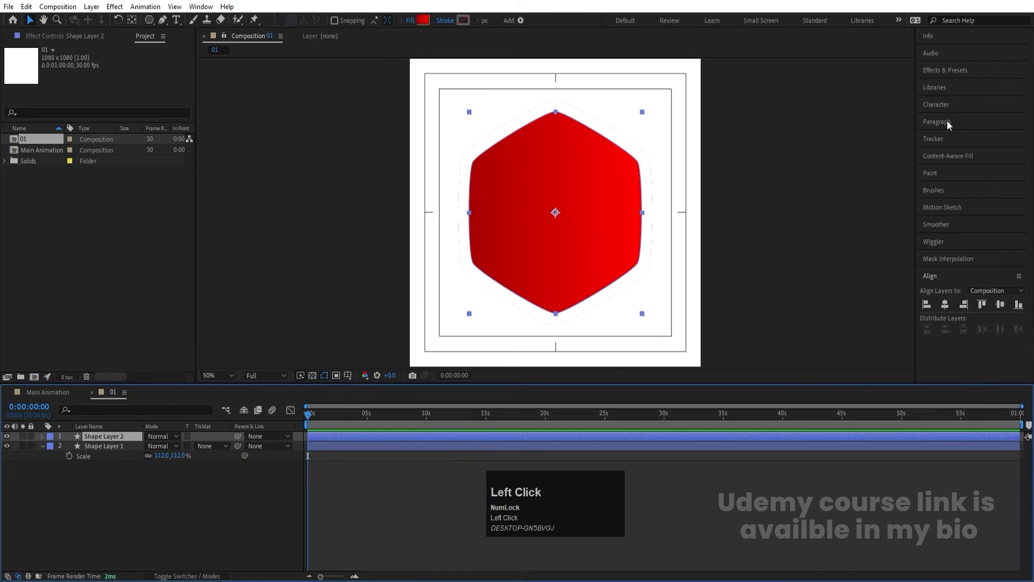
click(939, 70)
click(950, 85)
text(d)
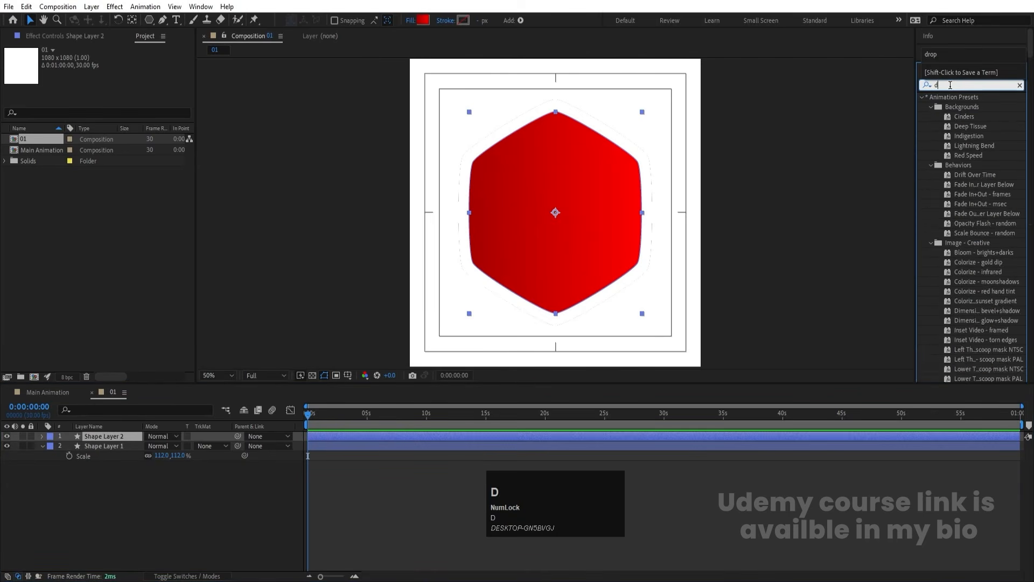
text(rop)
double_click(973, 223)
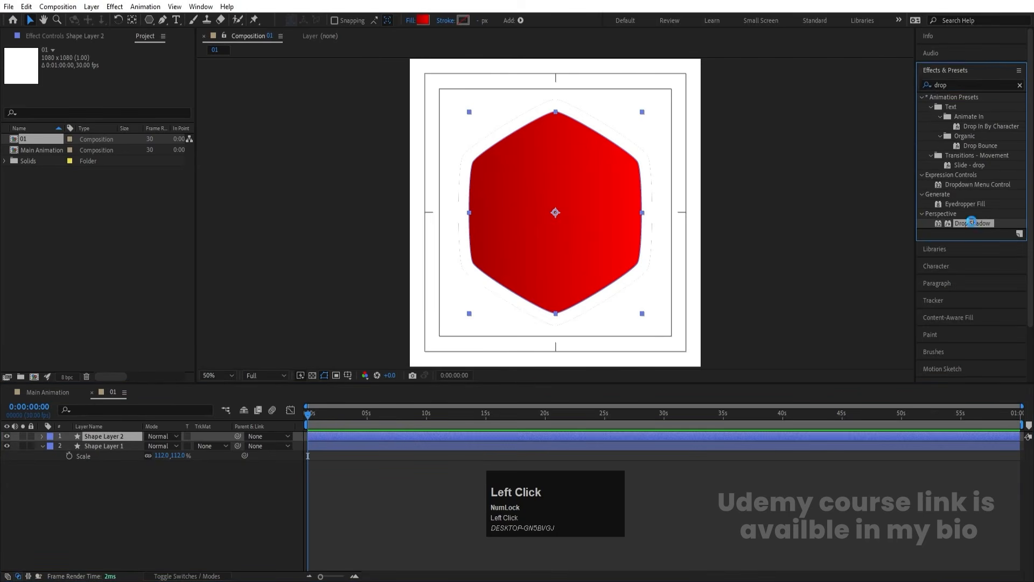
click(111, 132)
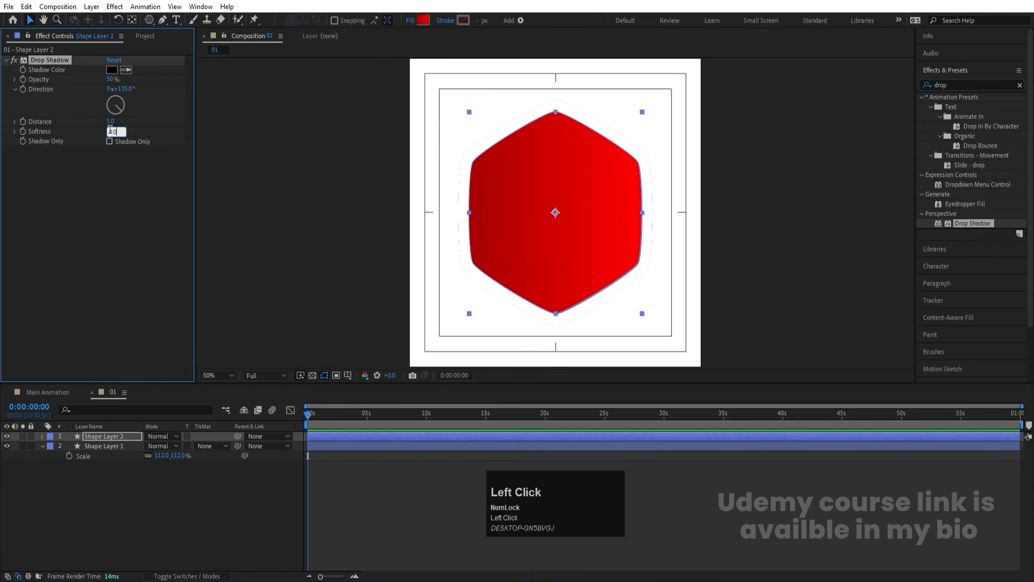
text(100)
key(Return)
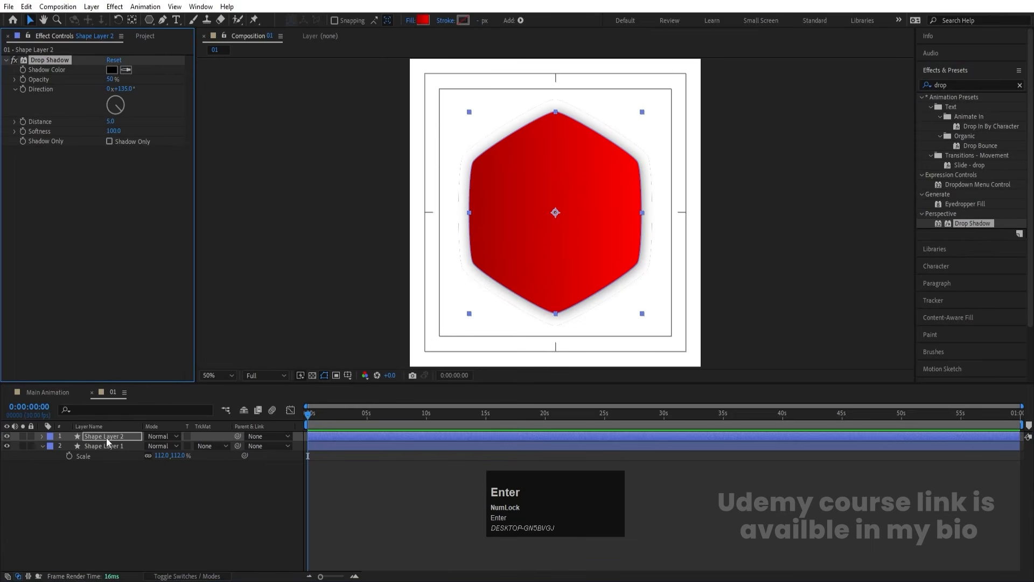
- Copy the Drop Shadow effect from Shape Layer 2 to the white hexagon on Shape Layer 1
key(Num_Lock)
click(43, 60)
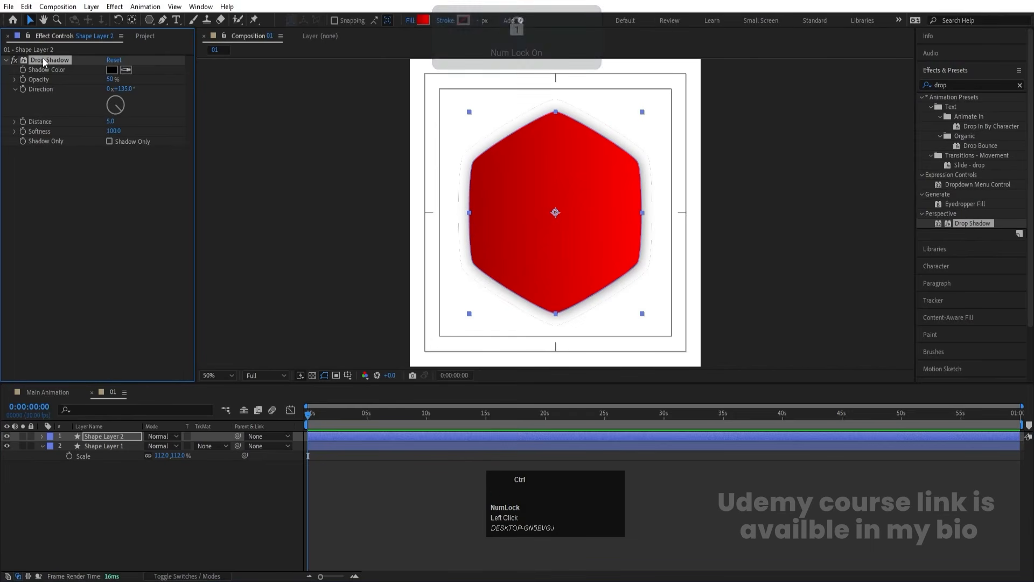
key(ctrl+c)
click(101, 446)
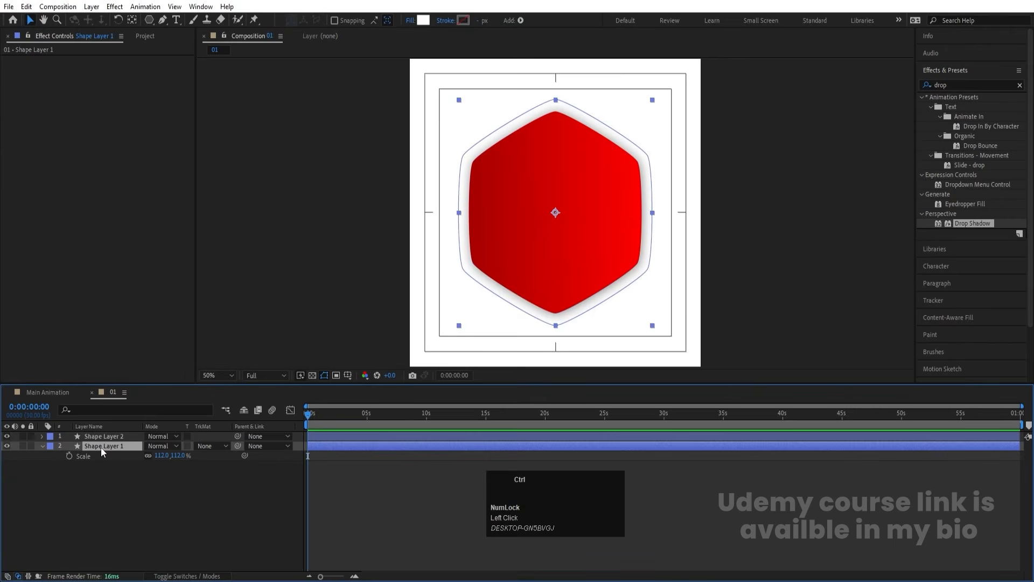
key(ctrl+v)
- Duplicate the white hexagon layer and scale the bottom Shape Layer 1 to 125%
click(102, 446)
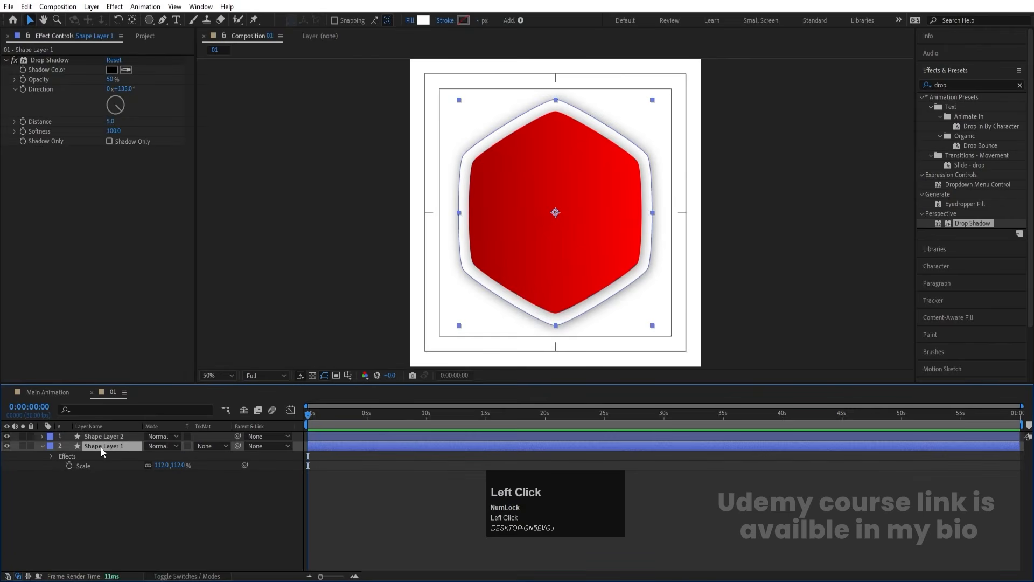
key(ctrl+d)
click(121, 456)
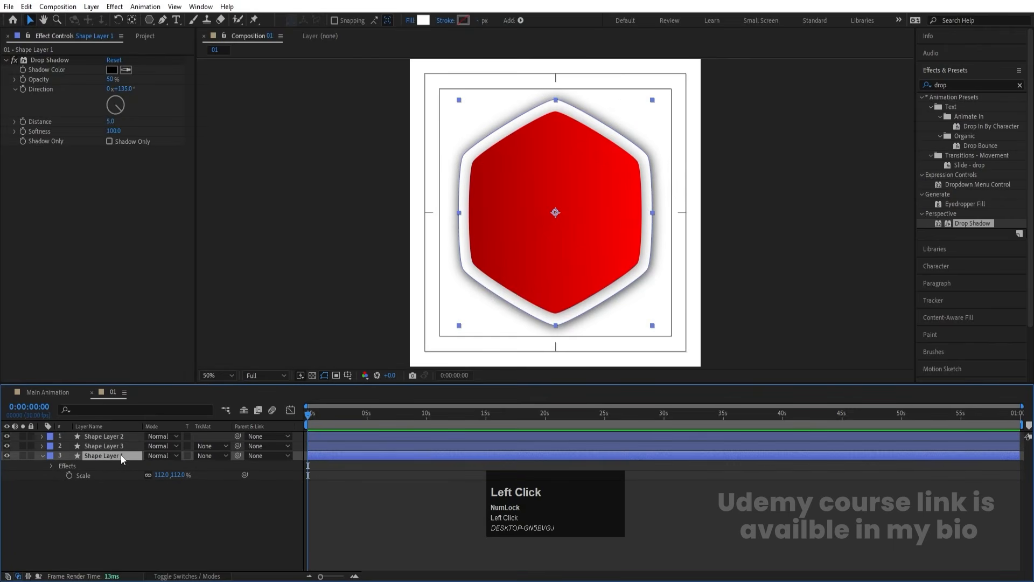
drag(163, 475, 171, 474)
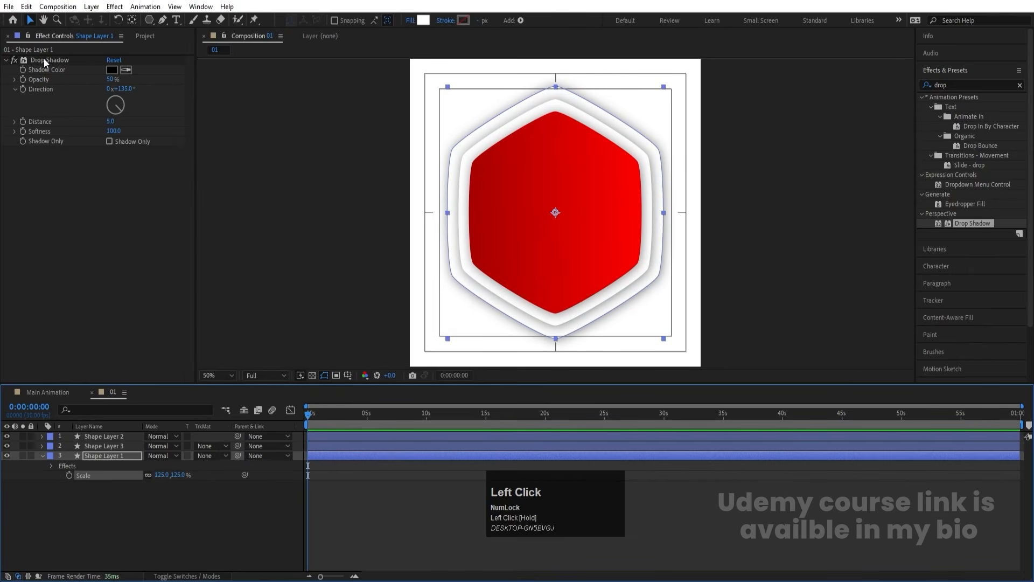
- Set the Drop Shadow opacity of Shape Layer 1 to 20%
click(110, 80)
text(20)
key(Return)
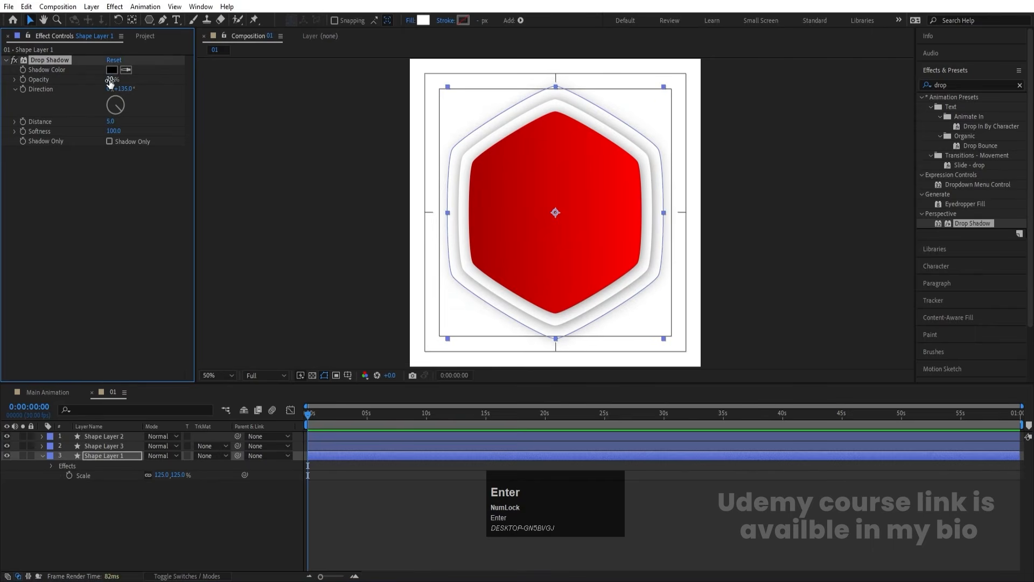
- Add a white text layer reading "01 - MOTION GRAPHICS" over the middle of the red hexagon
click(281, 522)
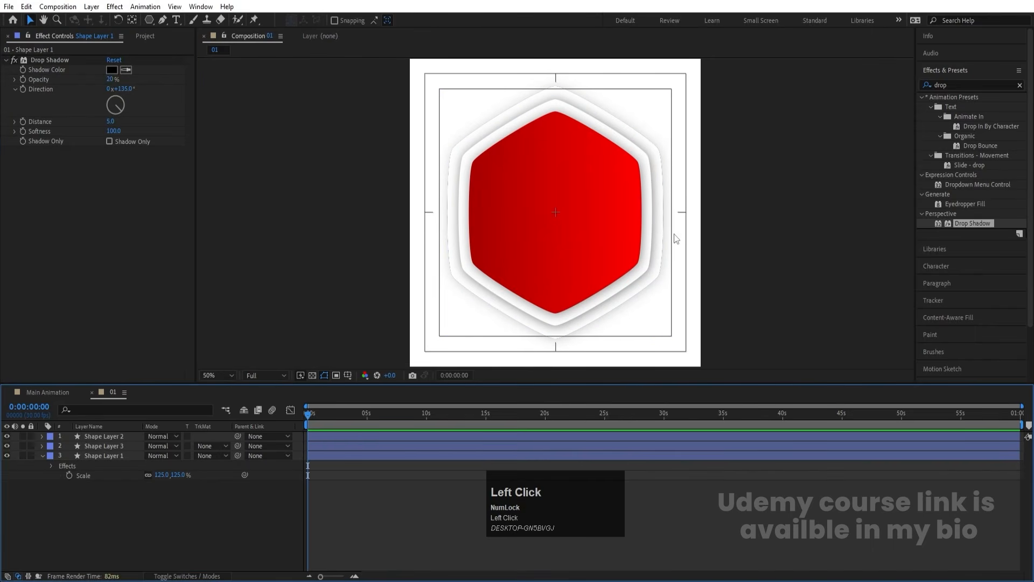
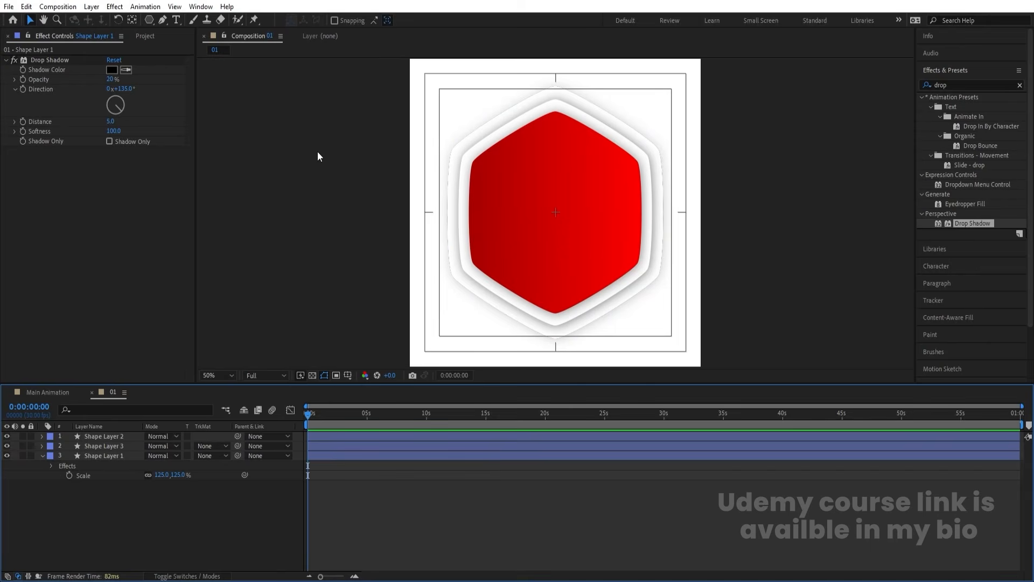
click(178, 22)
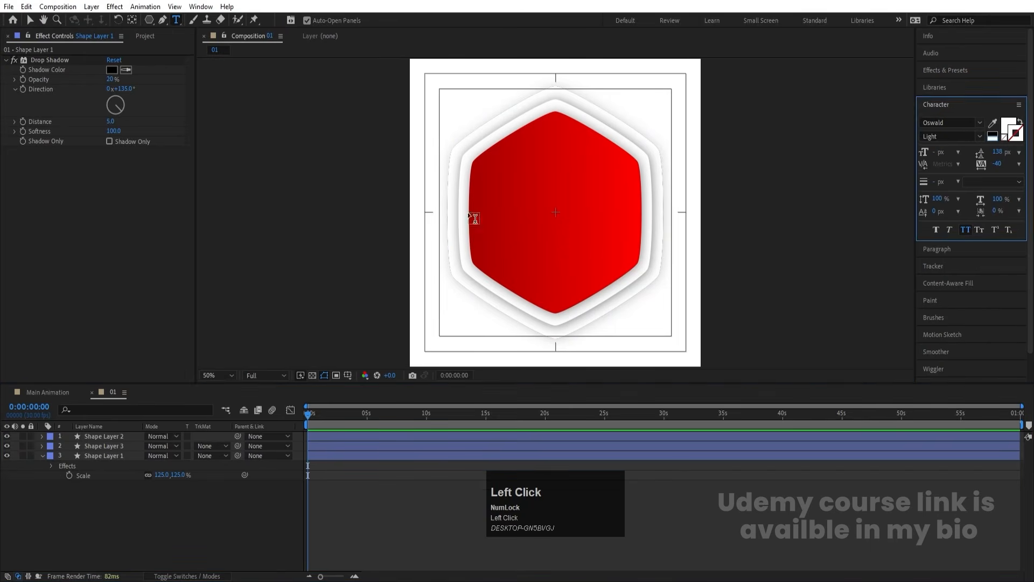
click(516, 211)
text(01 )
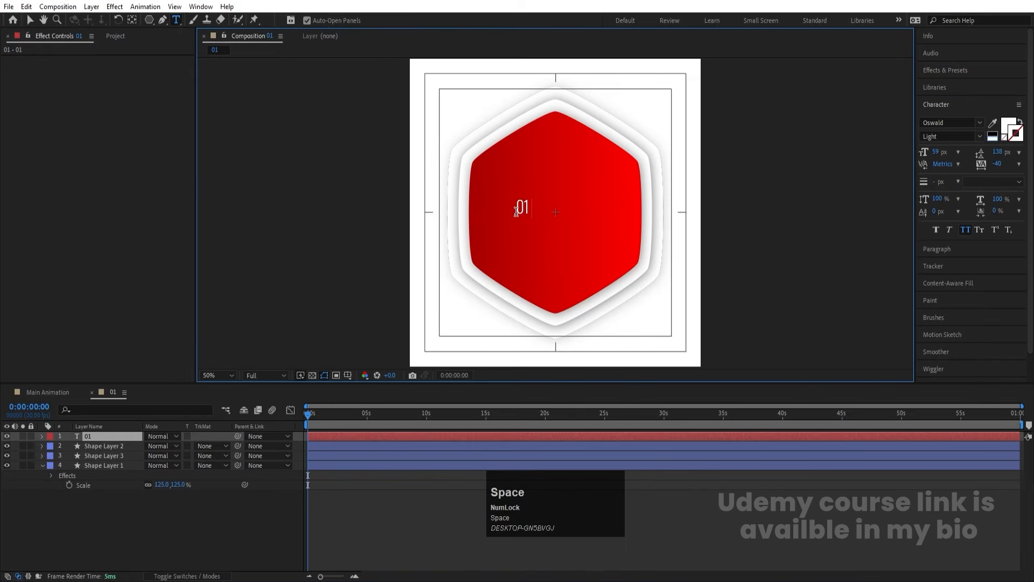
text(- MOTIoN GRAPHI)
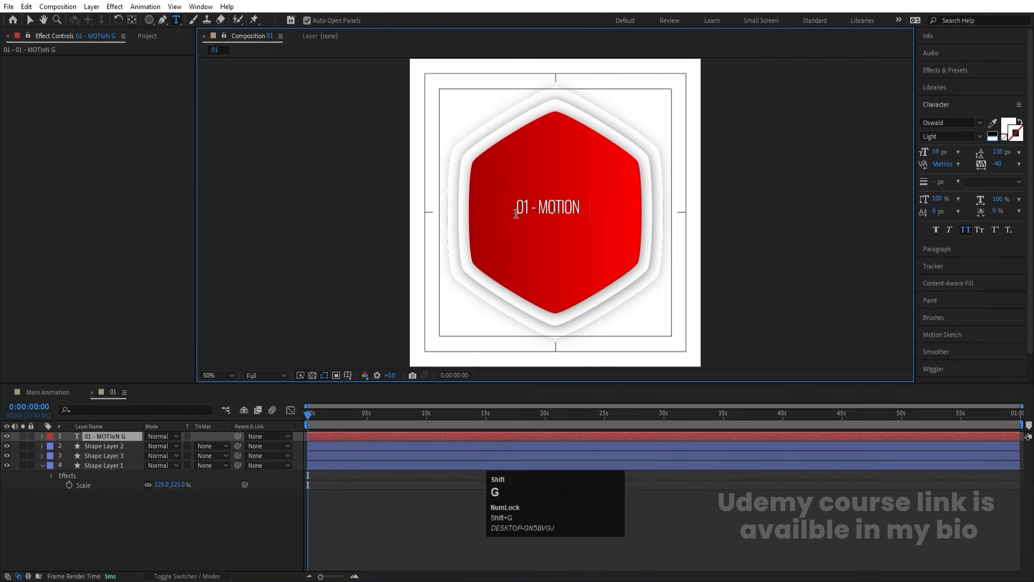
text(CS)
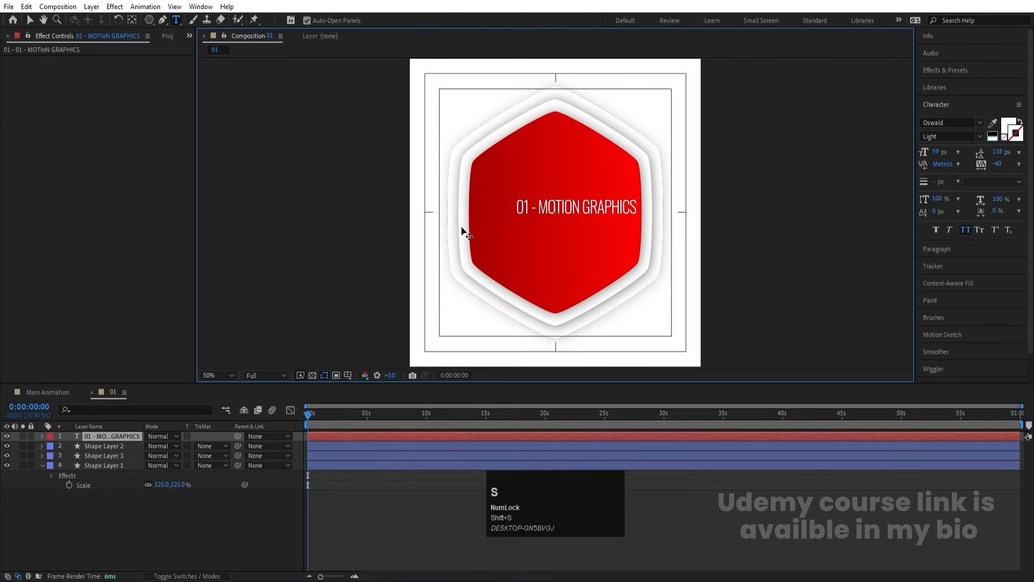
click(32, 20)
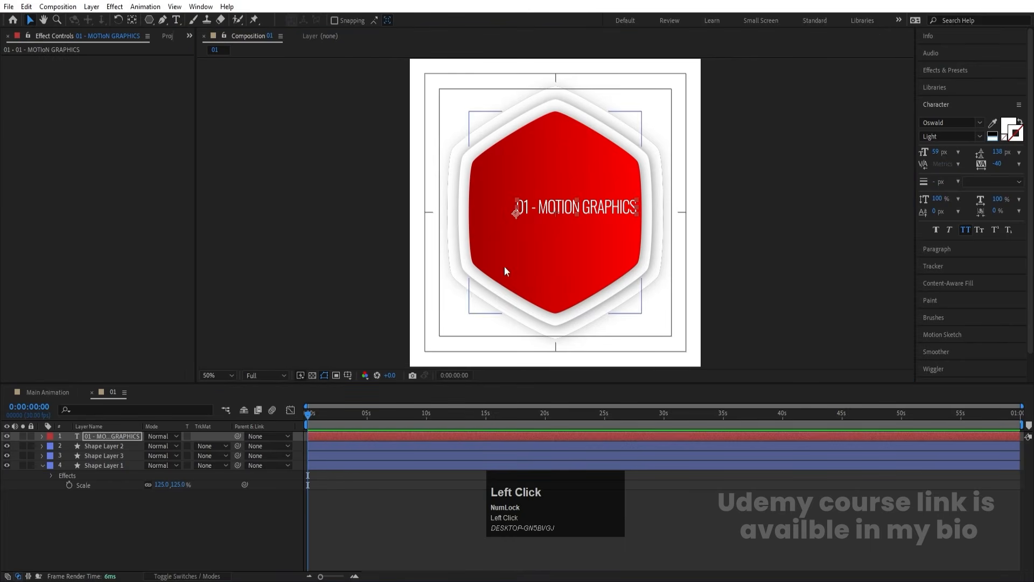
- Break the text into two lines before "GRAPHICS", tighten the leading to 57 px and indent the second line with spaces
key(ctrl)
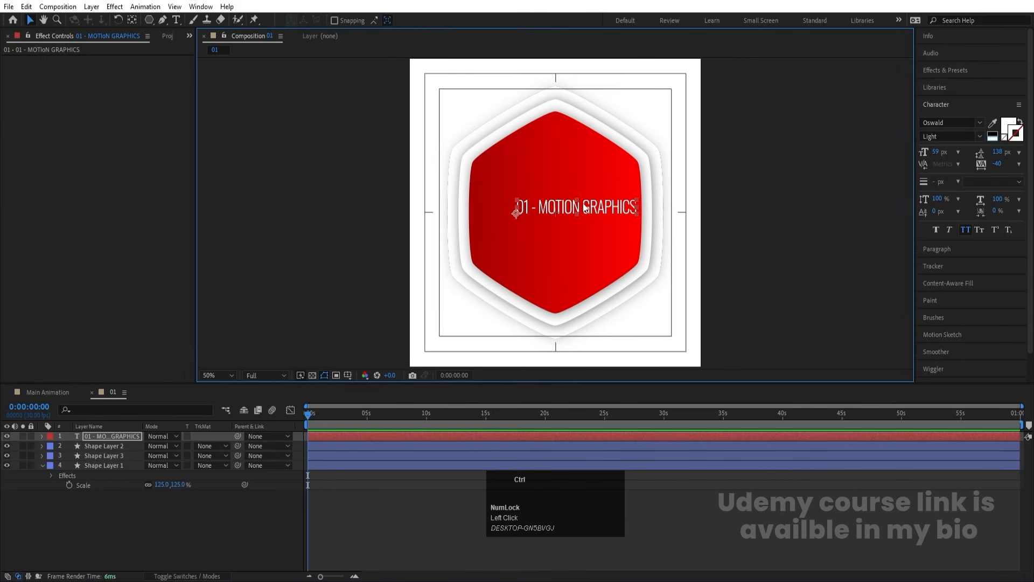
key(ctrl+t)
click(581, 208)
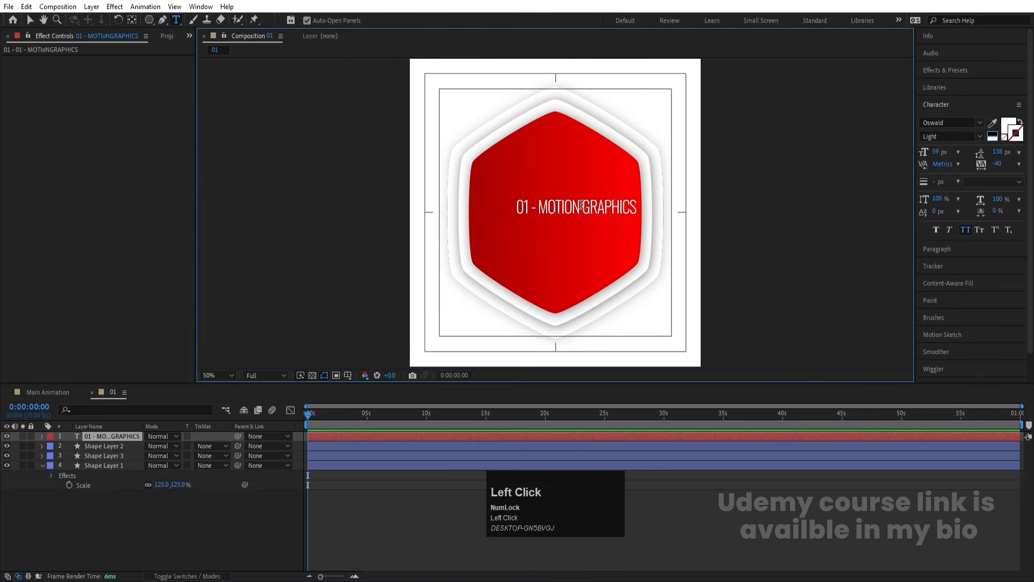
key(Return)
key(ctrl+a)
drag(994, 154, 938, 141)
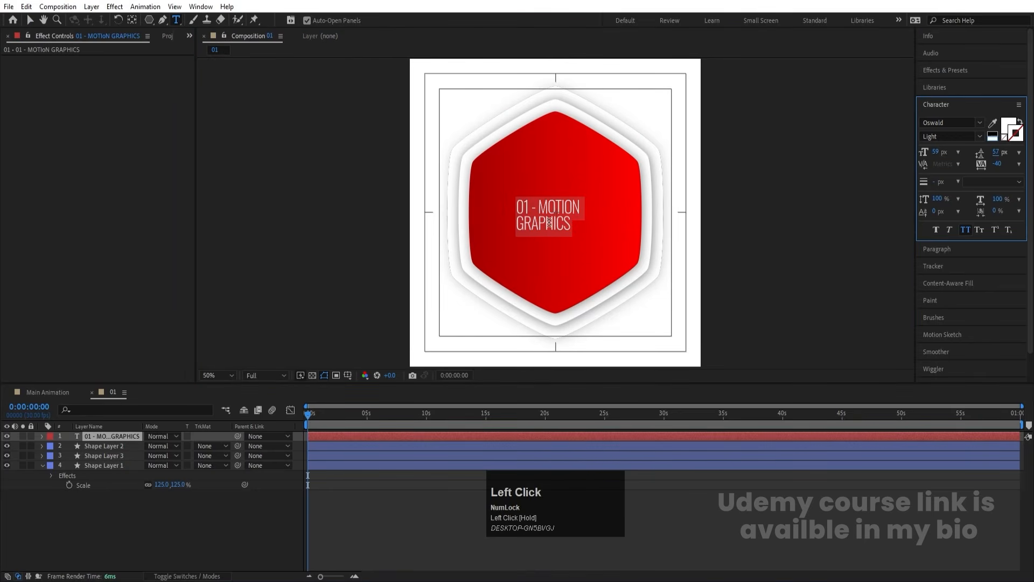
click(518, 220)
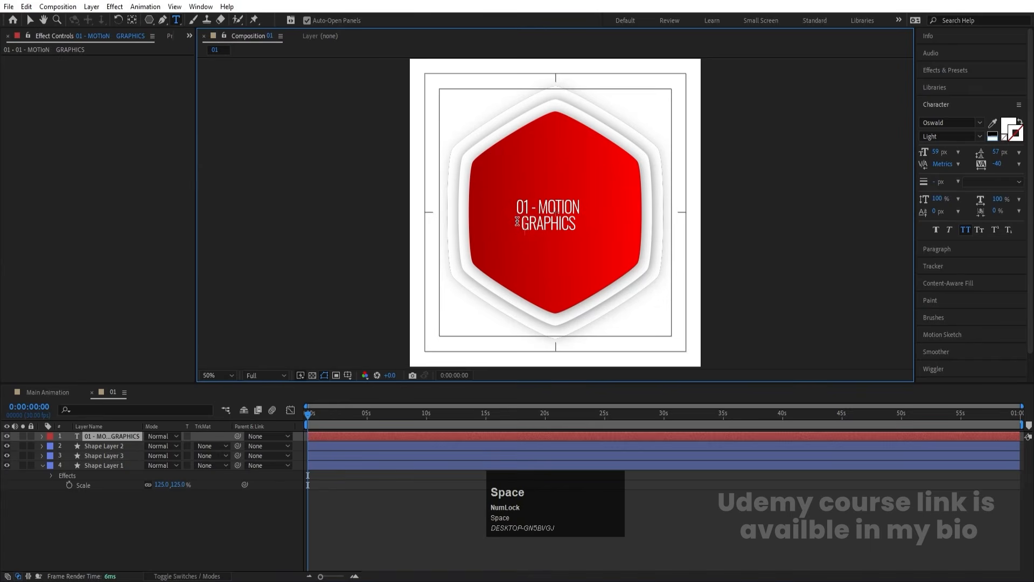
- Format the whole text as Bold at 109 px with 95 px leading and move it left over the hexagon
key(ctrl+a)
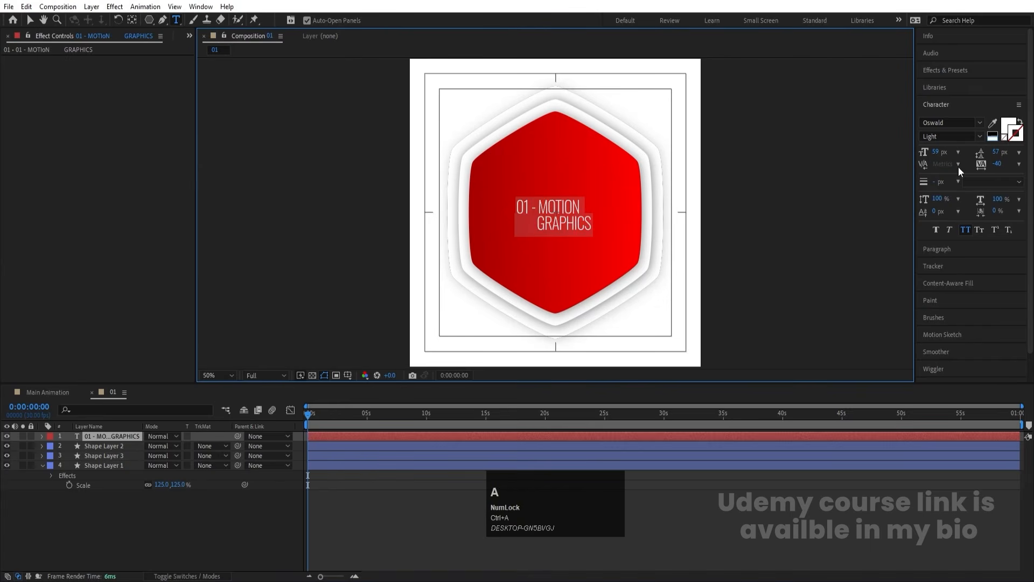
drag(935, 152, 1022, 154)
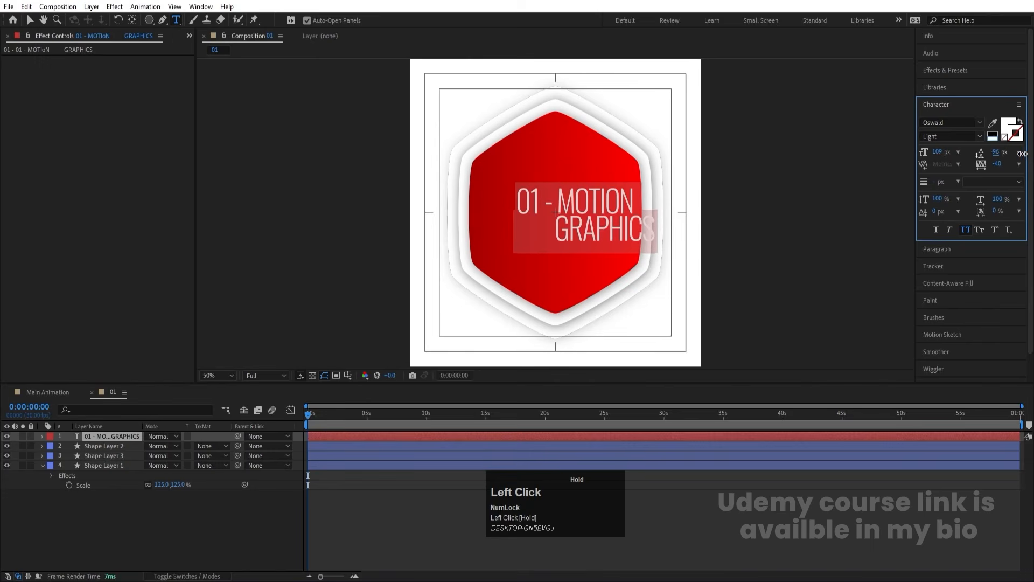
click(980, 137)
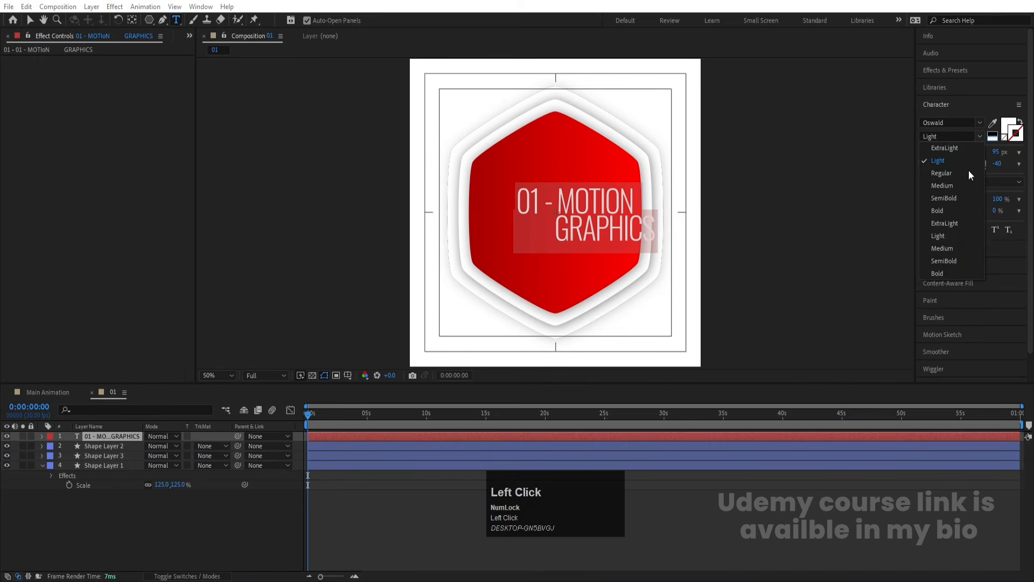
click(939, 211)
click(30, 20)
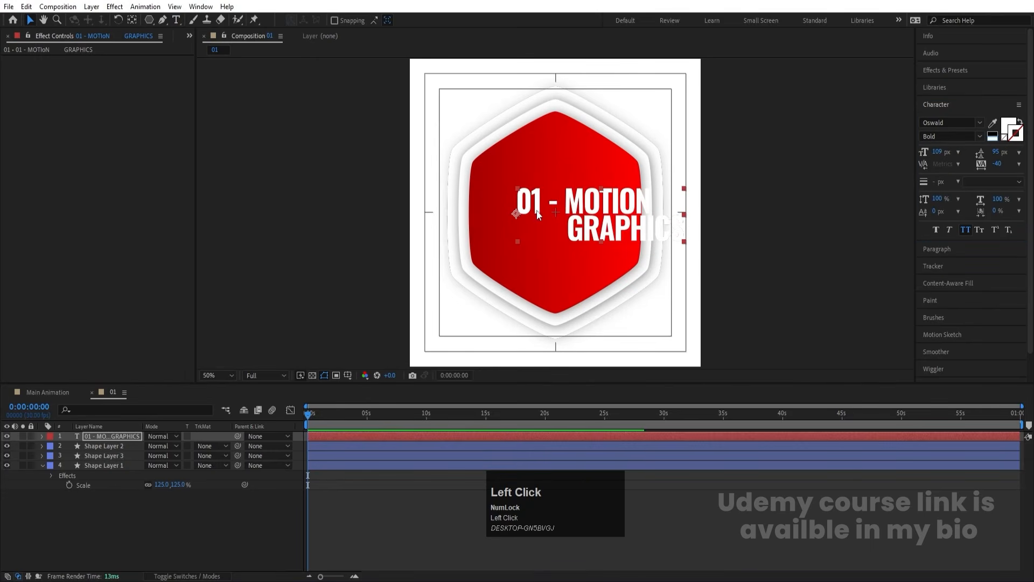
drag(586, 207, 541, 207)
- Remove the hyphen after "01" and shorten the indent before "GRAPHICS" so the two words align
key(ctrl+t)
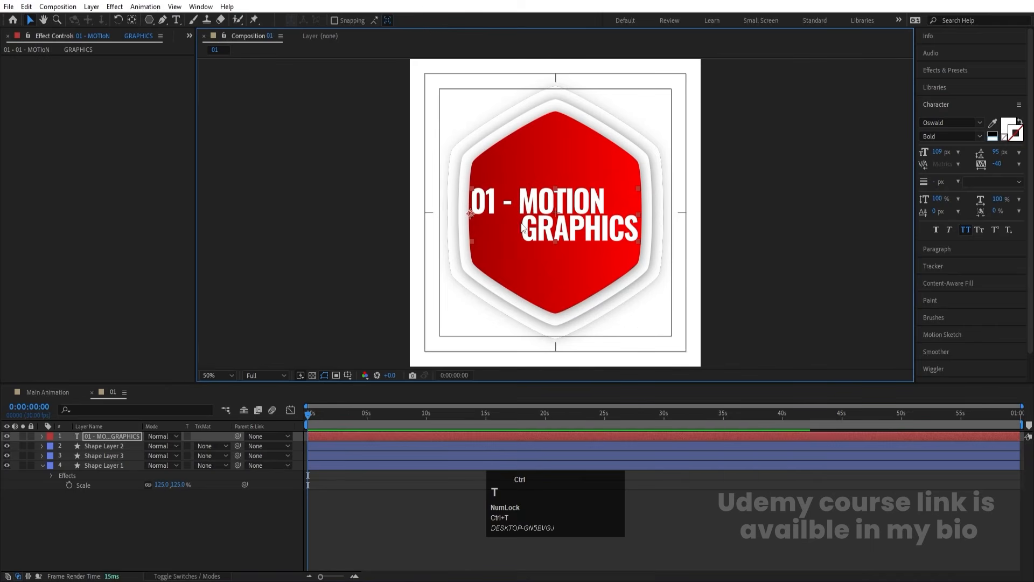
click(521, 221)
key(BackSpace)
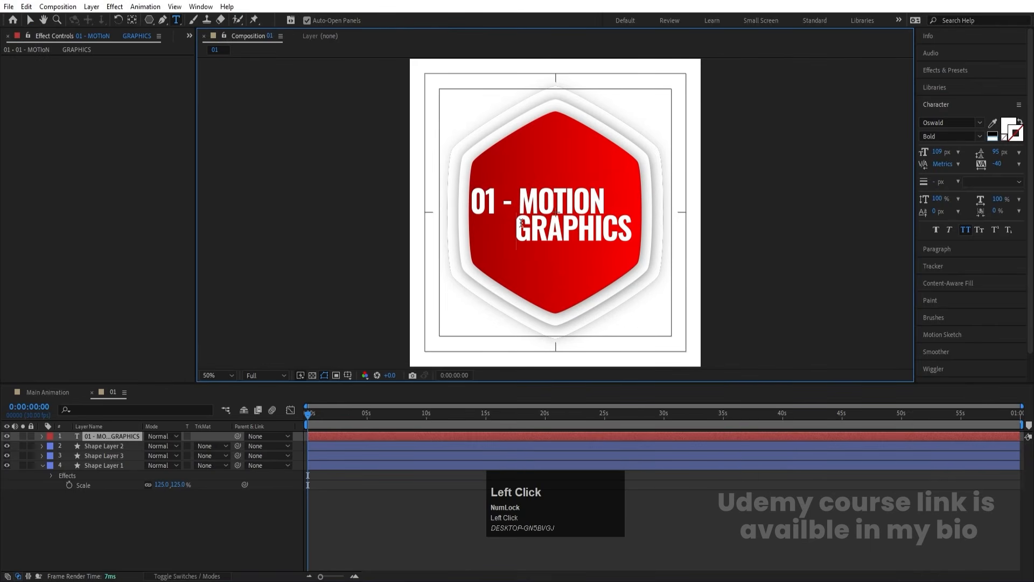
click(521, 192)
key(BackSpace)
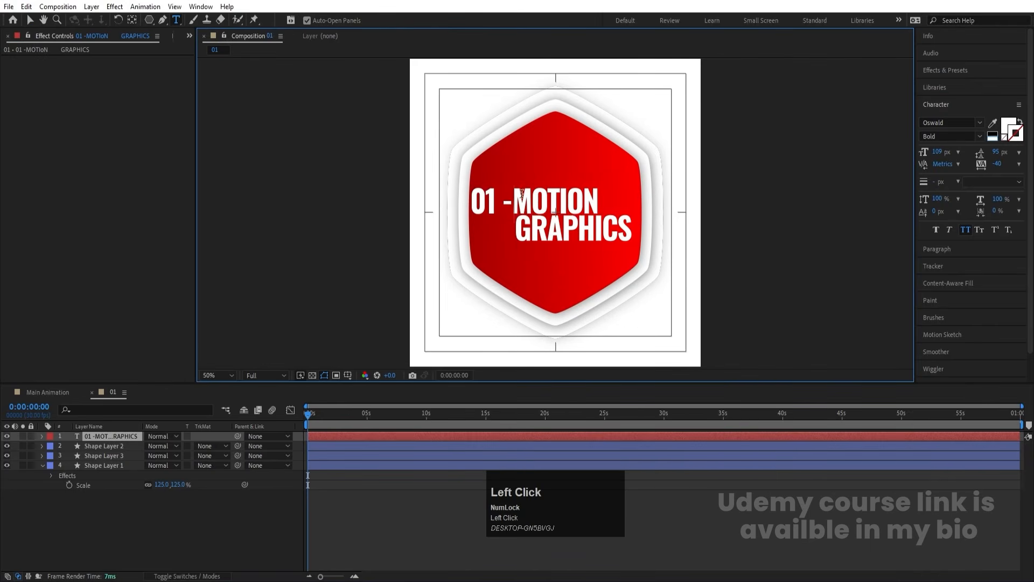
click(517, 221)
key(BackSpace)
click(513, 202)
key(BackSpace)
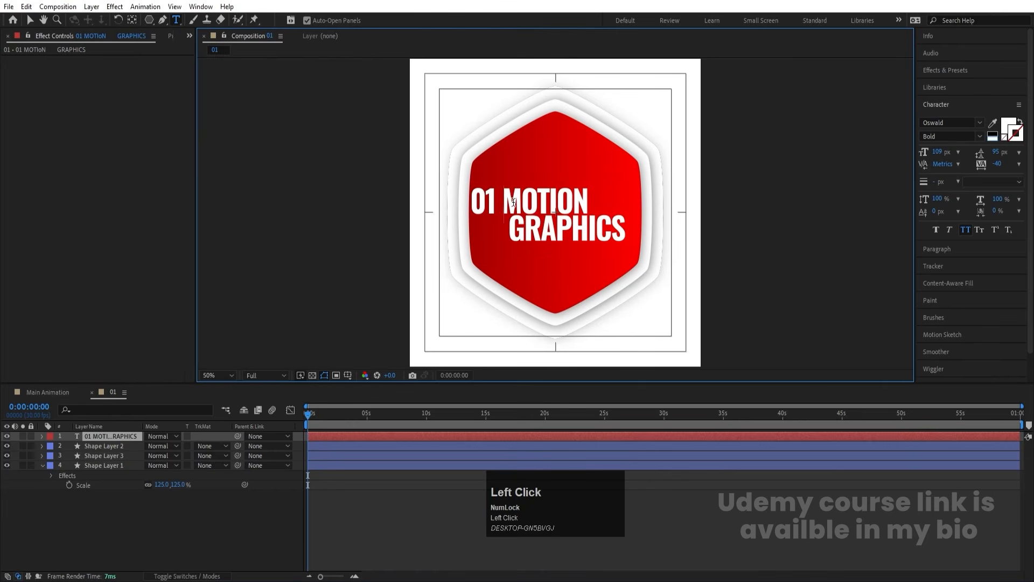
- Replace the whole text with "MOTION" and "GRAPHICS" on two lines
key(ctrl+a)
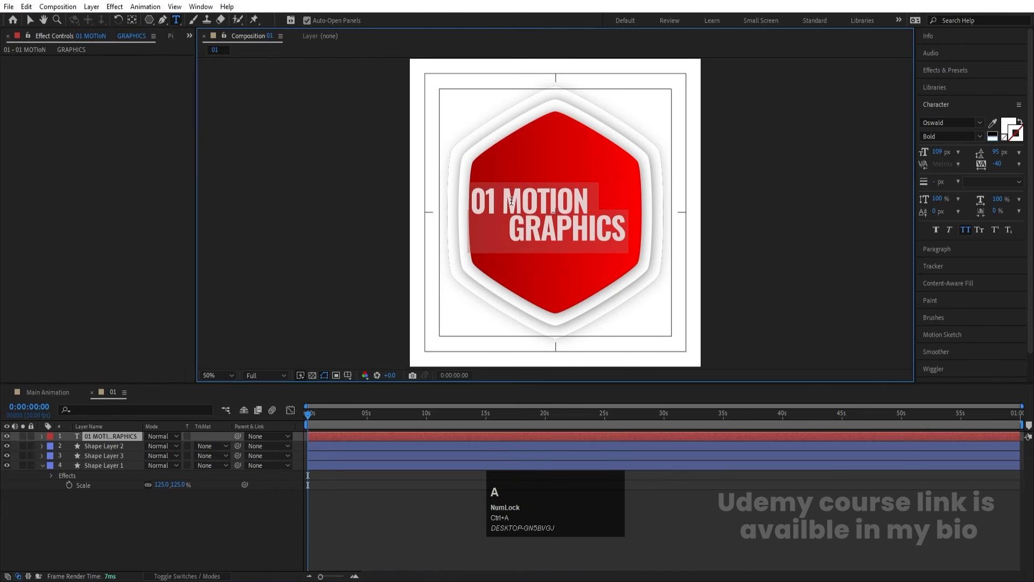
text(MOTION)
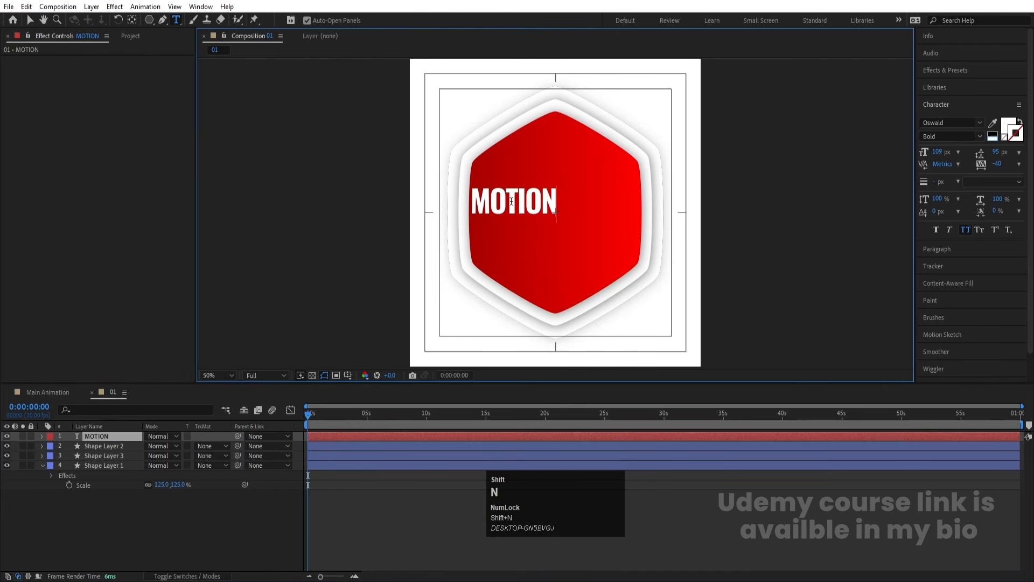
key(Return)
text(GRAPHICS)
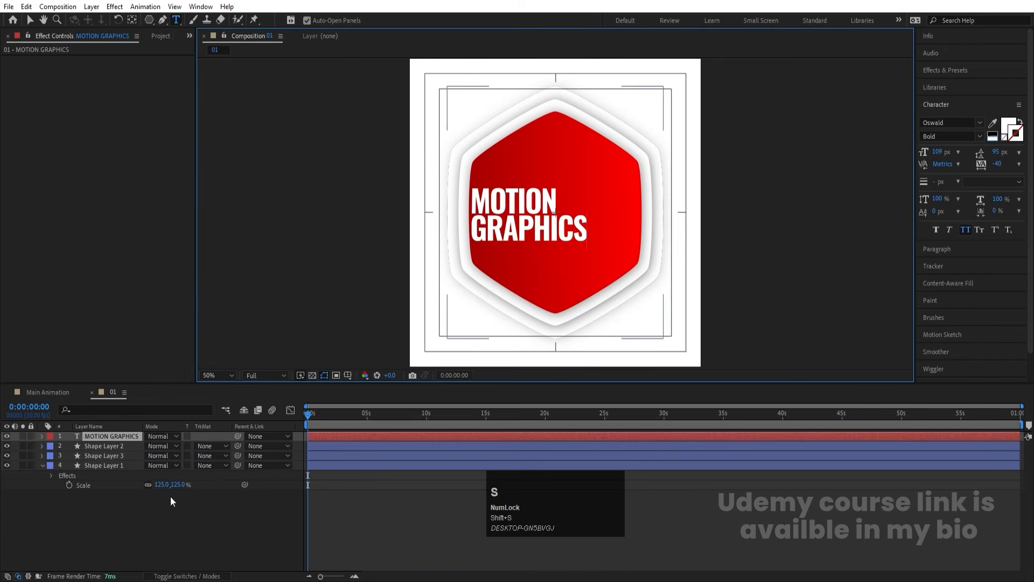
click(99, 437)
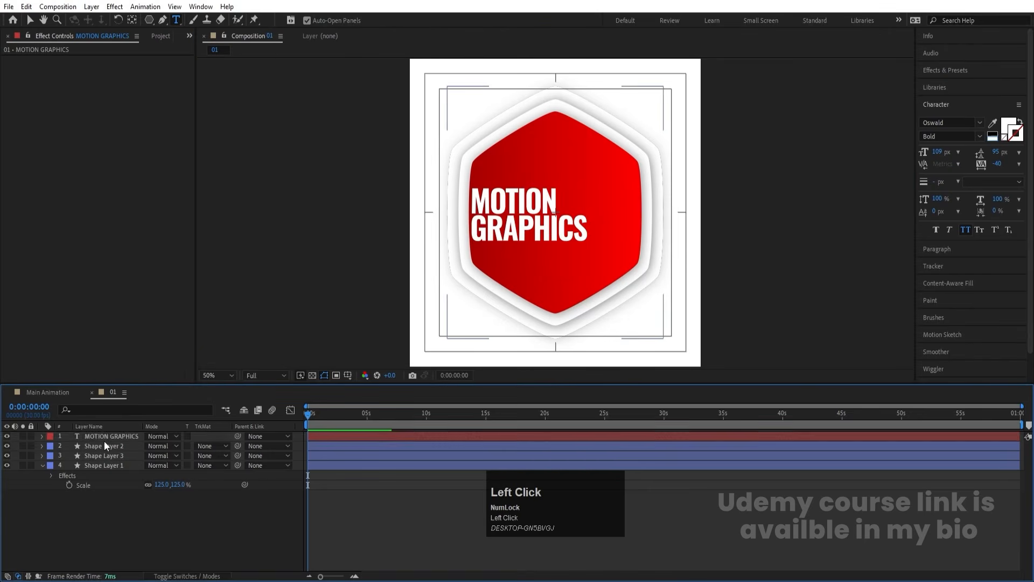
key(v)
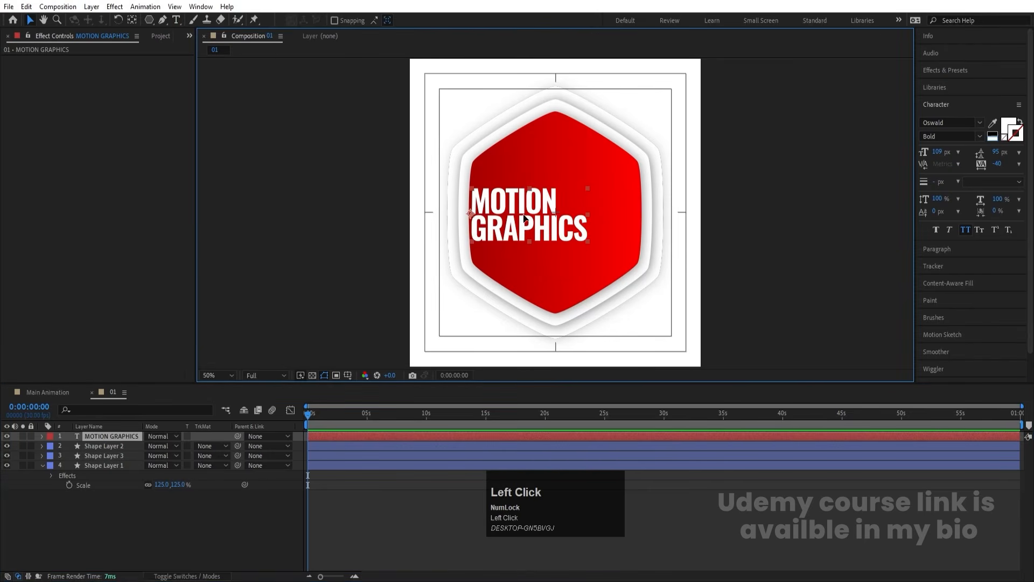
- Position the MOTION GRAPHICS text in the right part of the hexagon and duplicate it, changing one copy to "01" on its left
mouse_move(524, 217)
mouse_down()
mouse_move(572, 219)
mouse_move(543, 218)
mouse_up()
key(ctrl+d)
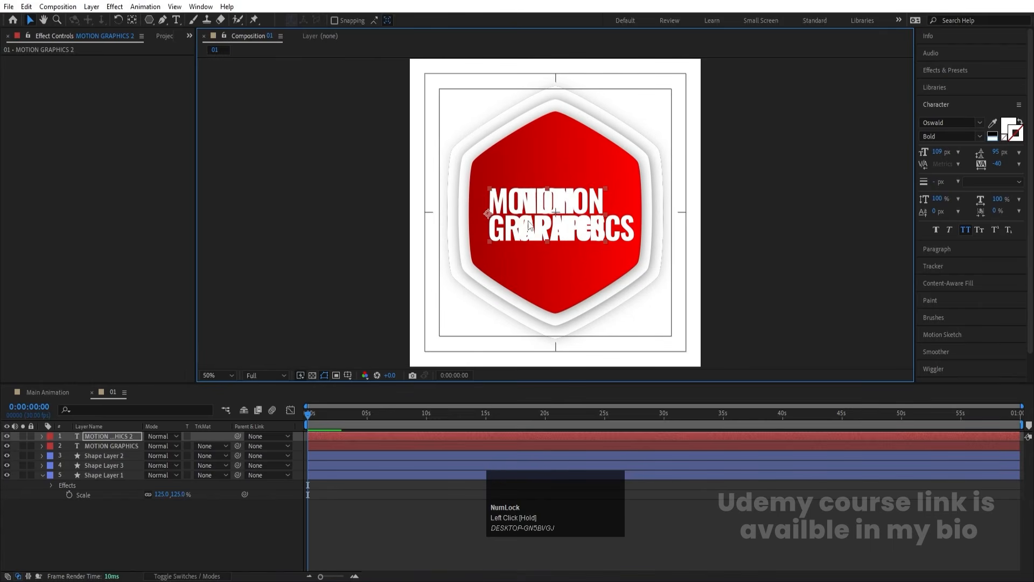
key(ctrl+t)
key(ctrl+a)
text(0)
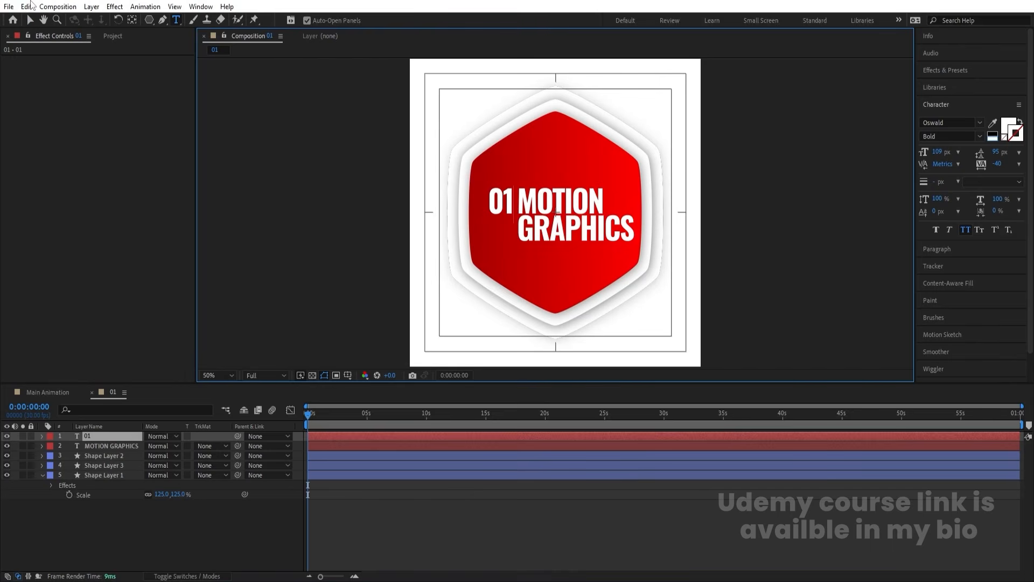
click(30, 32)
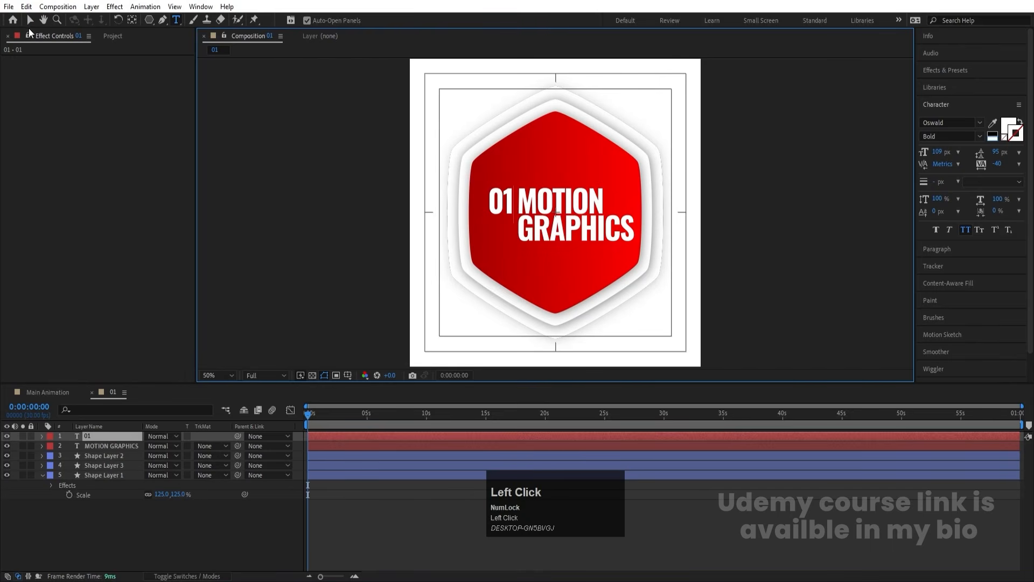
- Center the anchor point of the MOTION GRAPHICS text and set its font style to Medium
click(30, 22)
drag(535, 218, 539, 216)
key(ctrl+alt+Home)
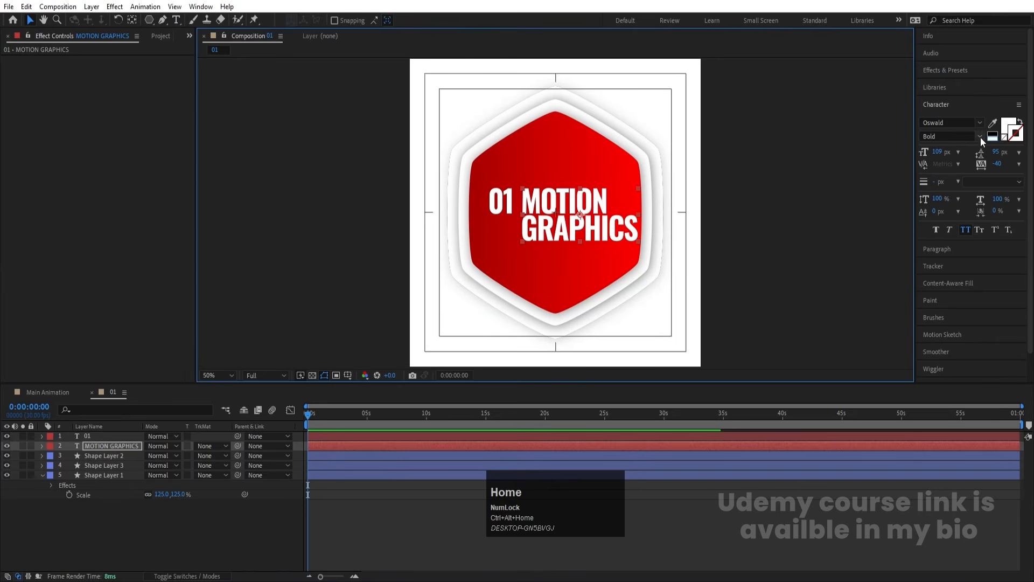
click(980, 137)
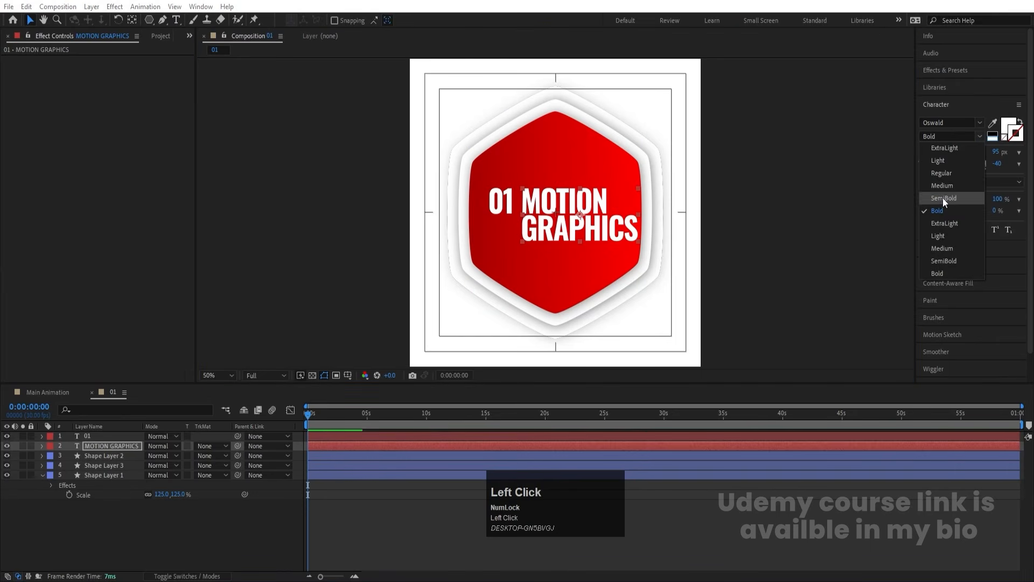
click(943, 198)
click(978, 138)
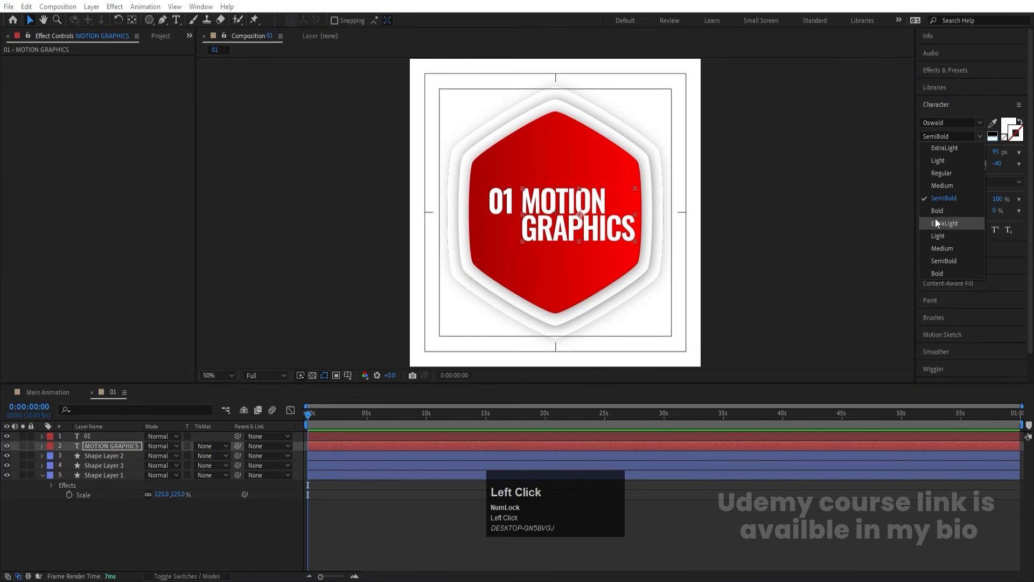
click(939, 186)
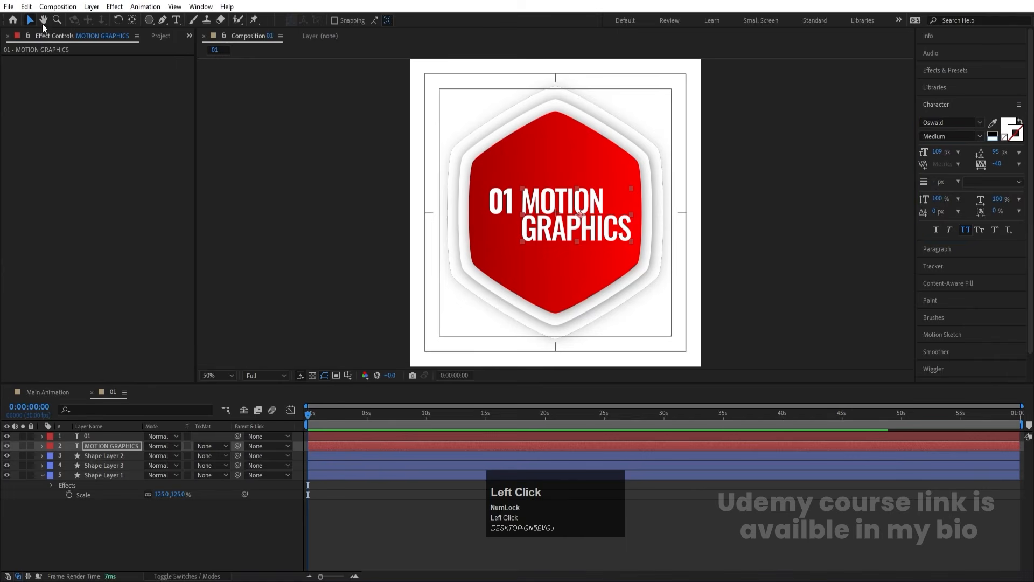
- Enlarge the "01" to span both text lines and center it together with the MOTION GRAPHICS text on the hexagon
drag(516, 213, 558, 218)
click(513, 212)
shift+click(556, 218)
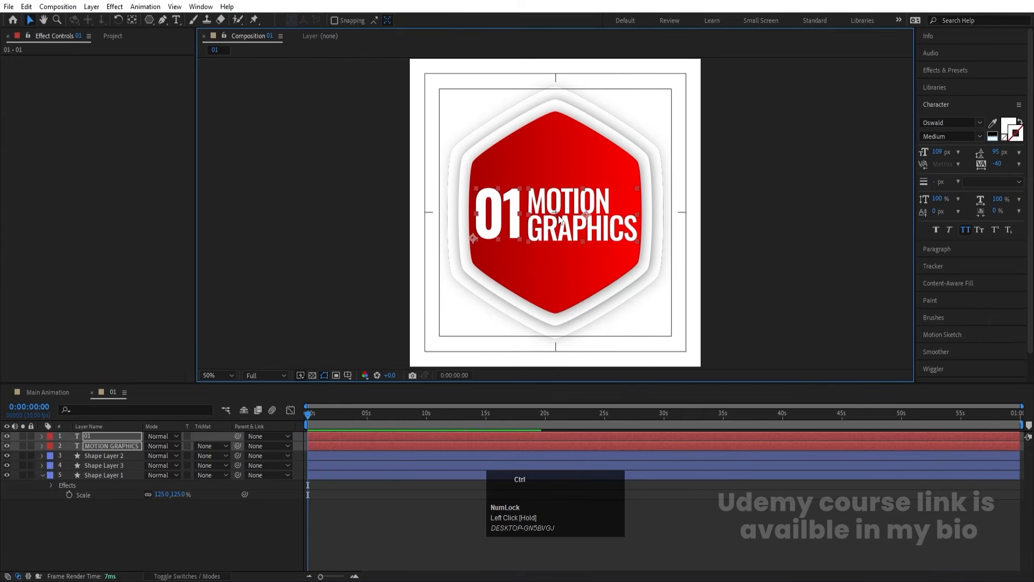
key(ctrl+alt+Home)
key(Left)
key(Left)
key(Left)
key(Left)
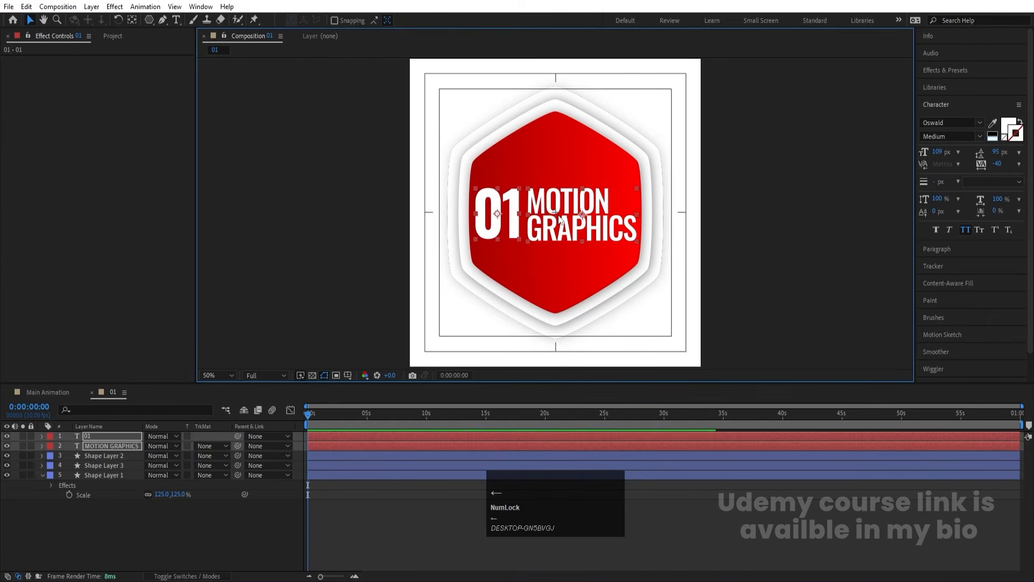
click(121, 516)
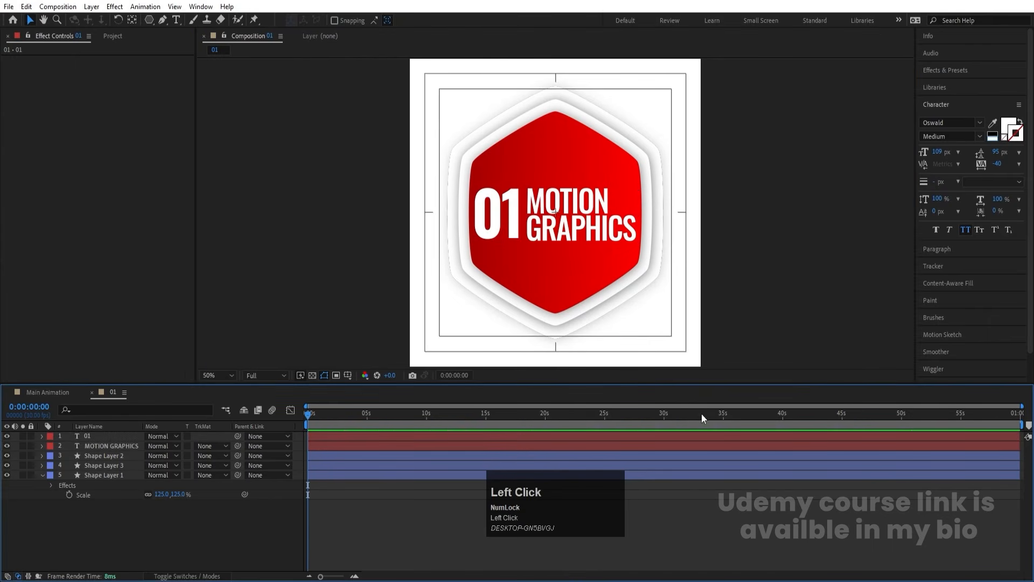
- Add a null object to composition 01
click(42, 475)
right_click(116, 505)
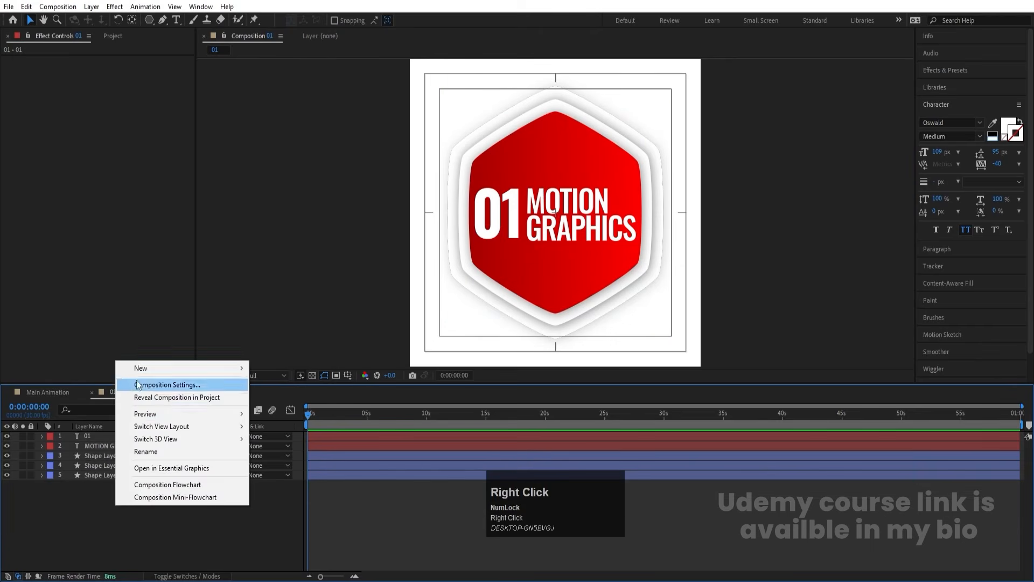
mouse_move(162, 367)
click(277, 435)
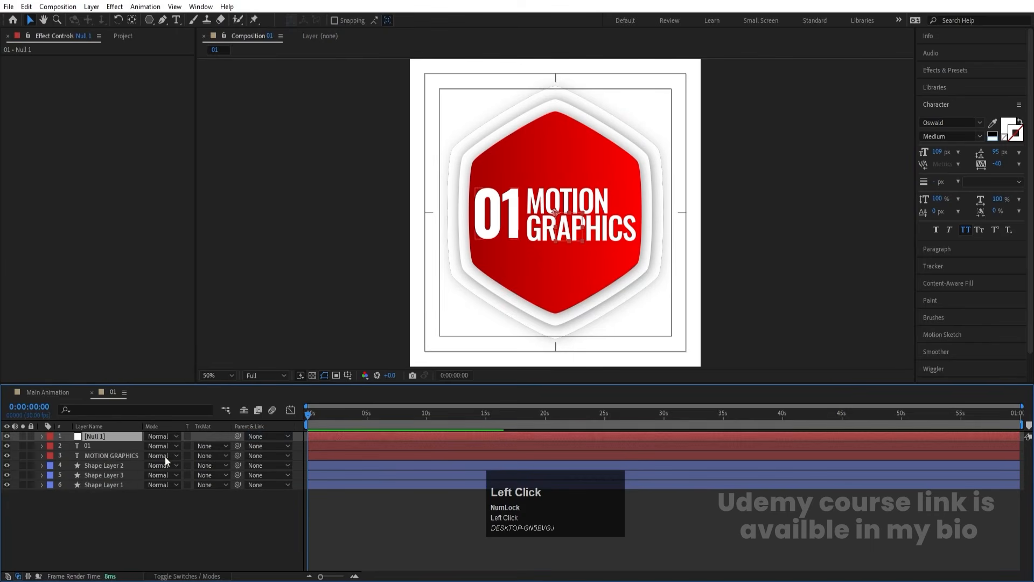
- Parent the 01 and MOTION GRAPHICS text layers and all three shape layers to Null 1
click(108, 447)
shift+click(103, 485)
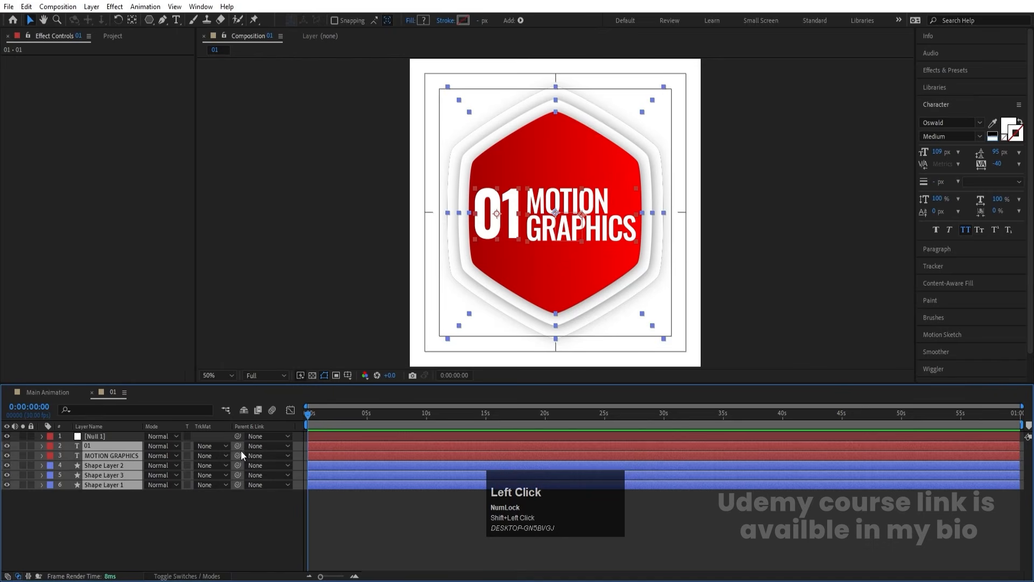
drag(238, 446, 120, 436)
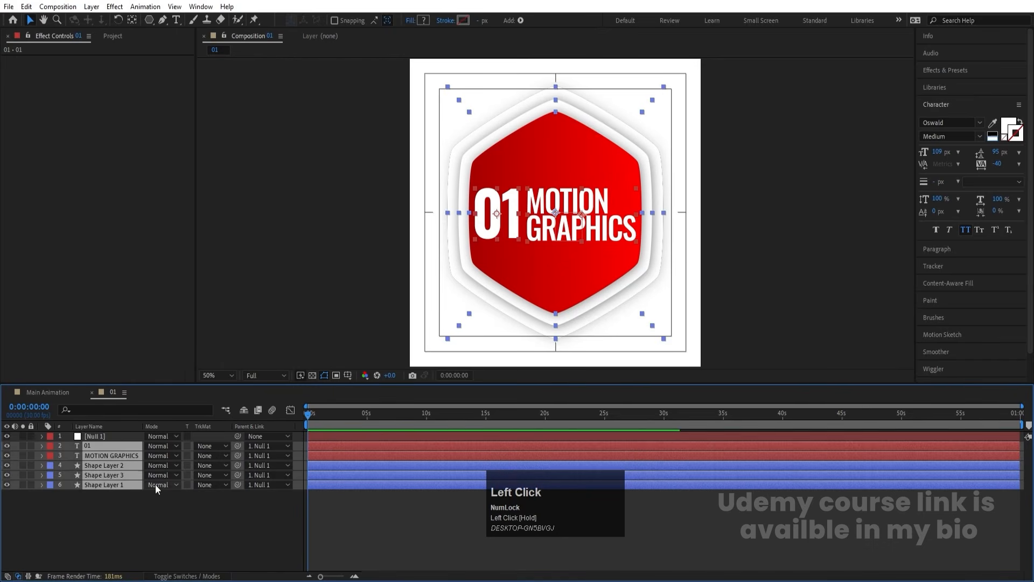
click(152, 490)
click(94, 438)
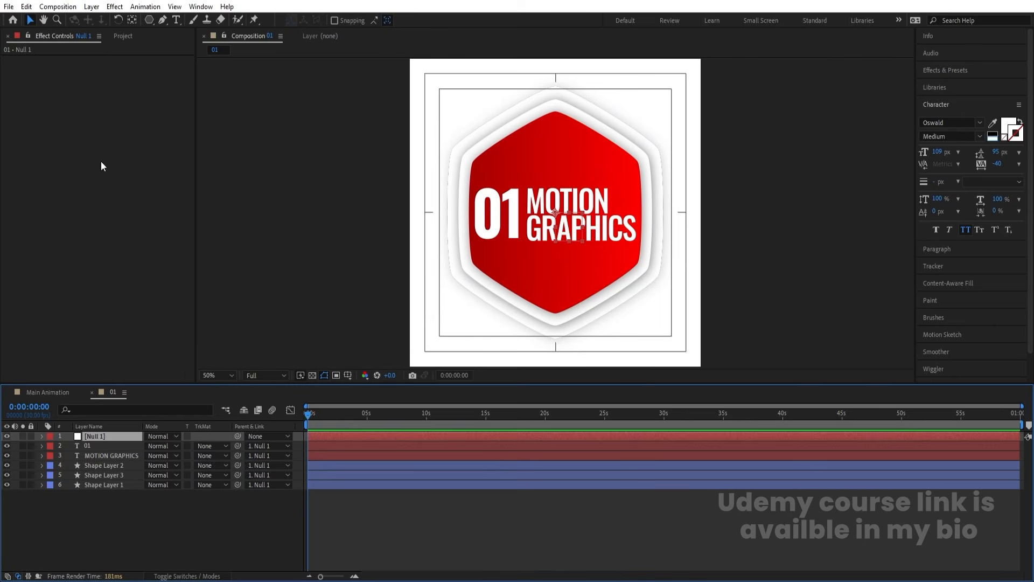
- Add Scale keyframes on Shape Layer 1 at 0:00:00:00 and 0:00:01:20
click(98, 485)
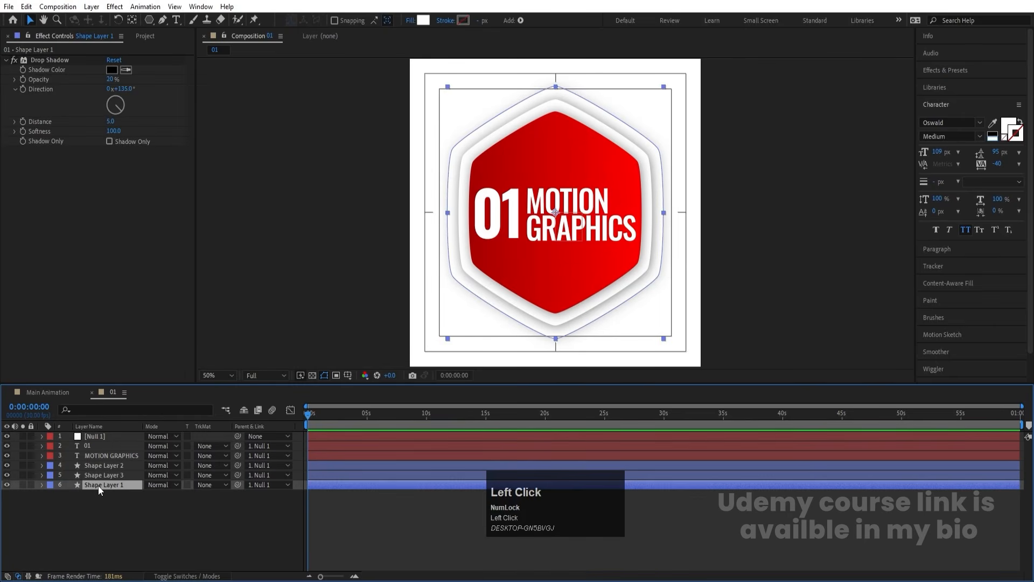
key(s)
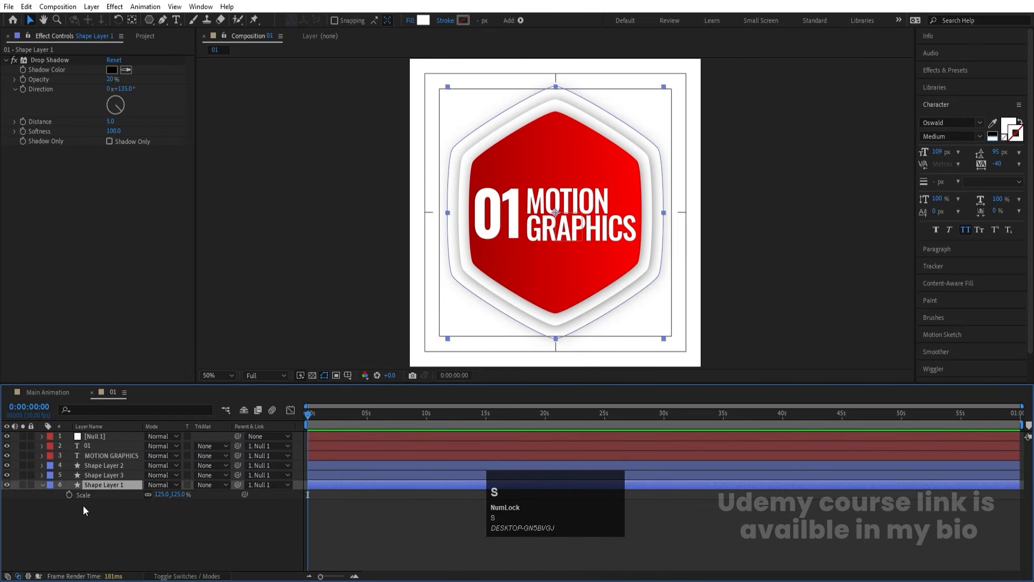
click(69, 495)
key(equal)
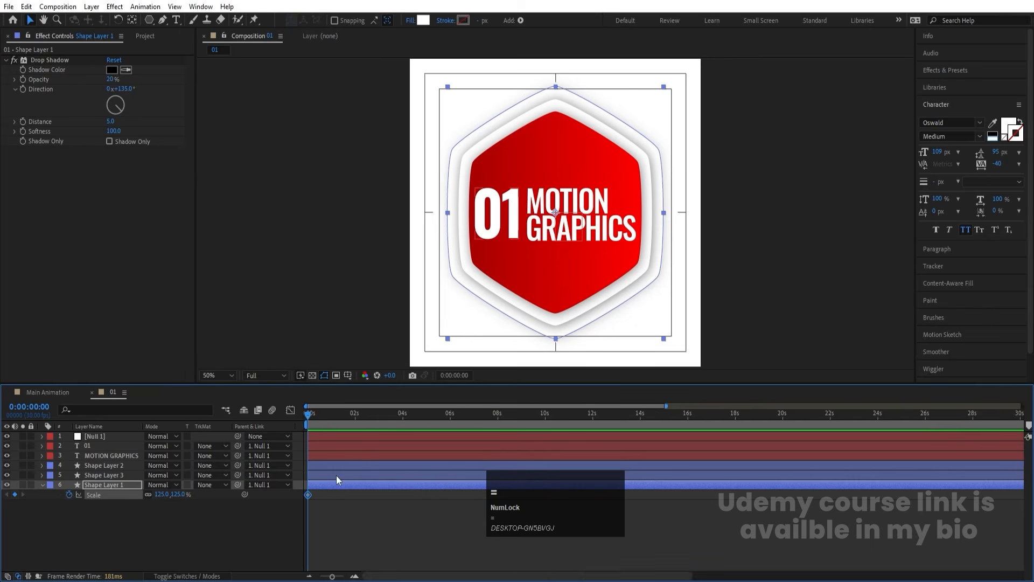
key(equal)
key(equal)
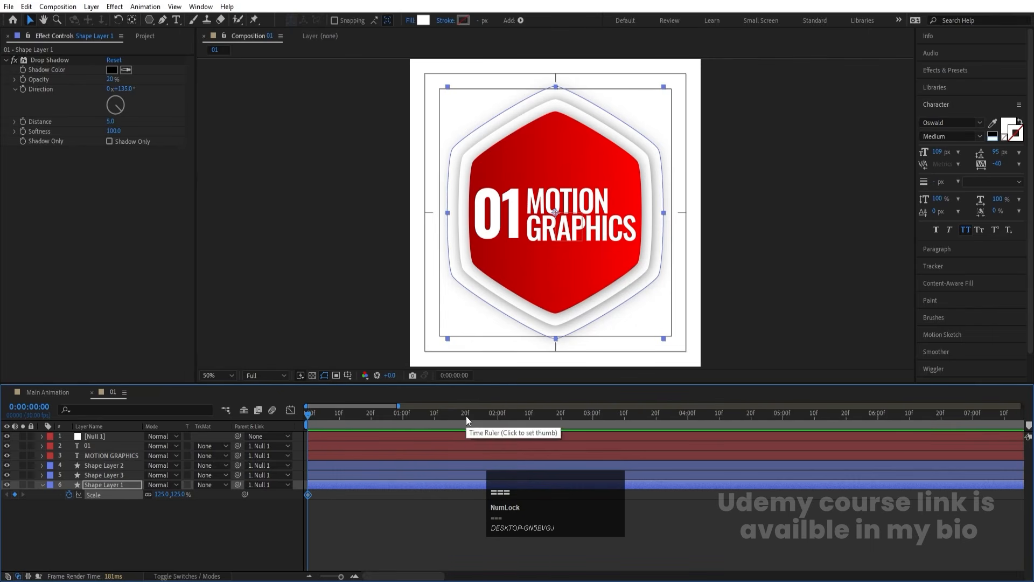
click(466, 416)
click(16, 494)
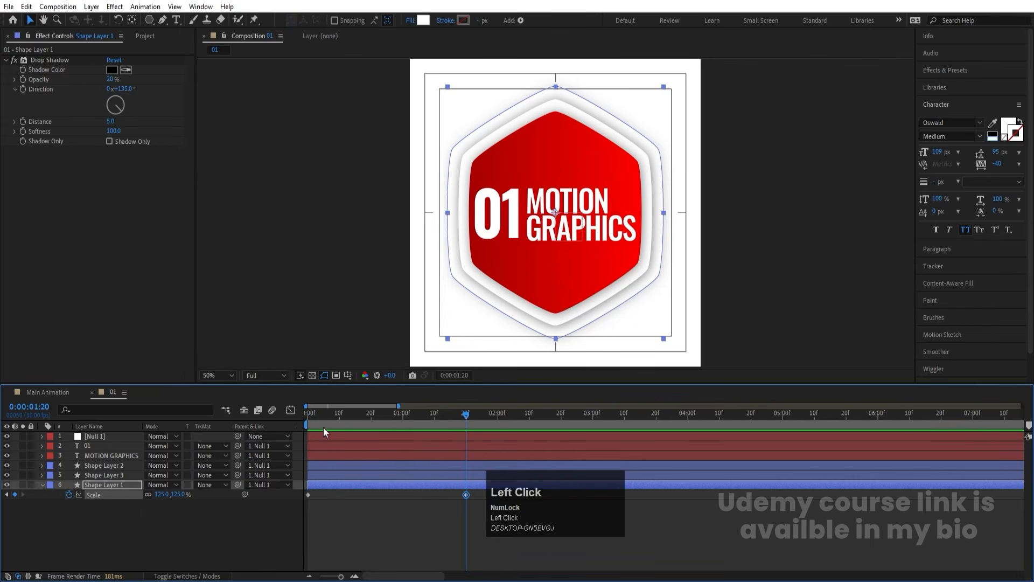
- Set Shape Layer 1's scale to 0% at 0:00:00:00
drag(323, 425, 209, 420)
text(0)
key(Return)
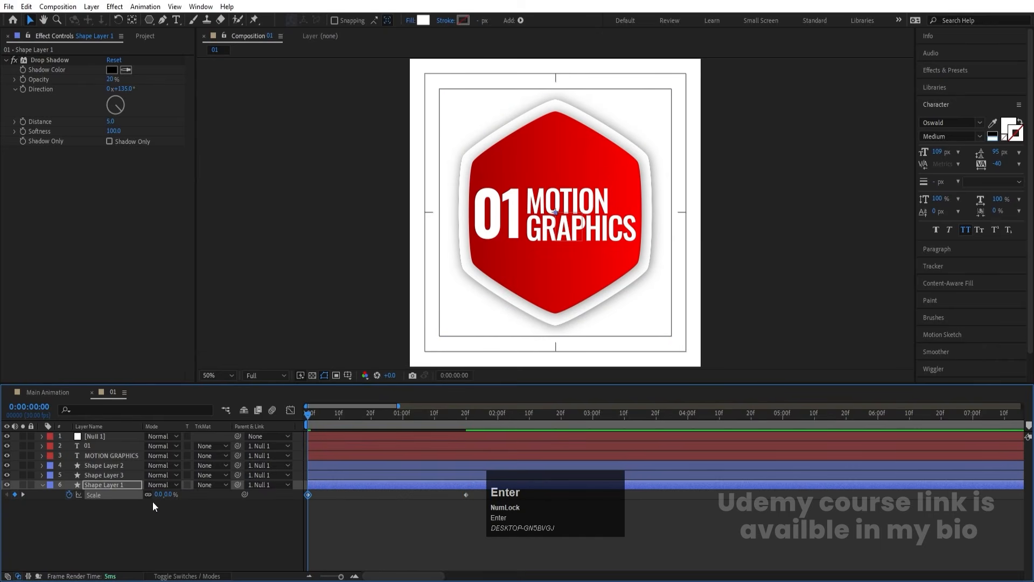
- Copy Shape Layer 1's Scale keyframes to Shape Layer 2 and Shape Layer 3, reveal them and go to 0:00:01:20
click(115, 494)
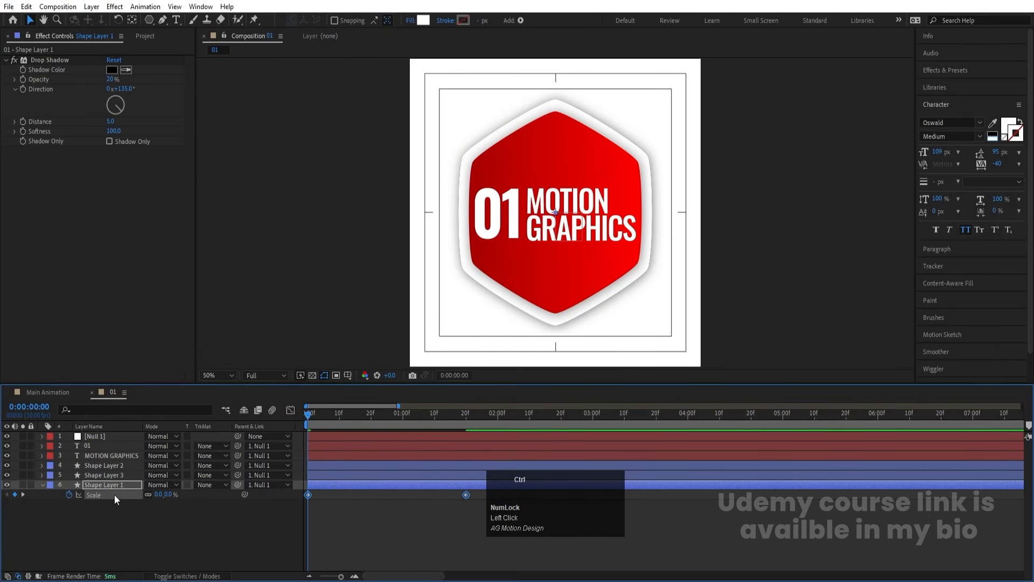
click(99, 474)
ctrl+click(98, 466)
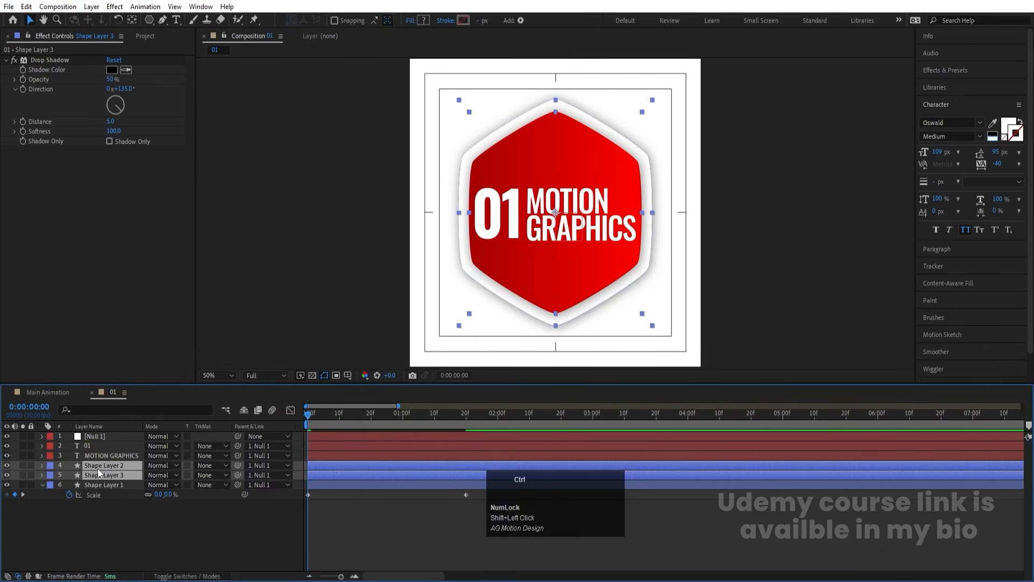
key(ctrl+v)
key(u)
key(k)
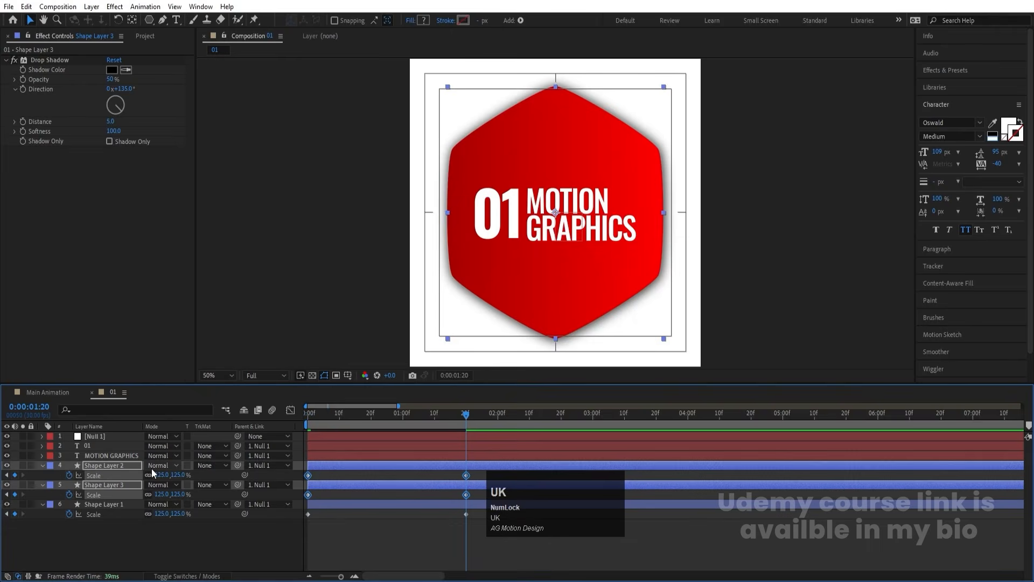
- Undo the last Scale keyframing on Shape Layers 2 and 3 and keyframe both layers' current Scale at 0:00:00:00 and 0:00:01:20
key(ctrl+z)
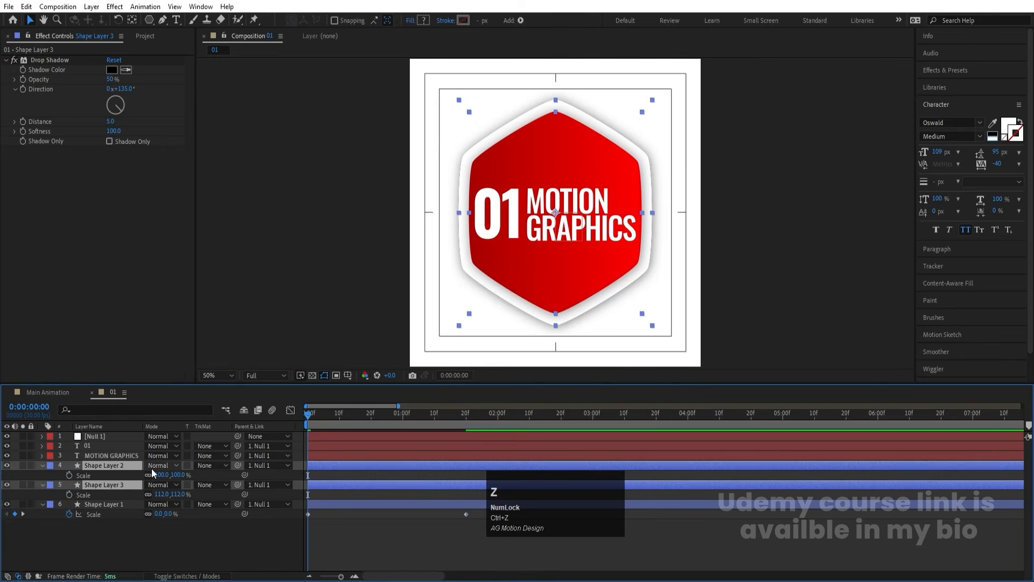
click(155, 532)
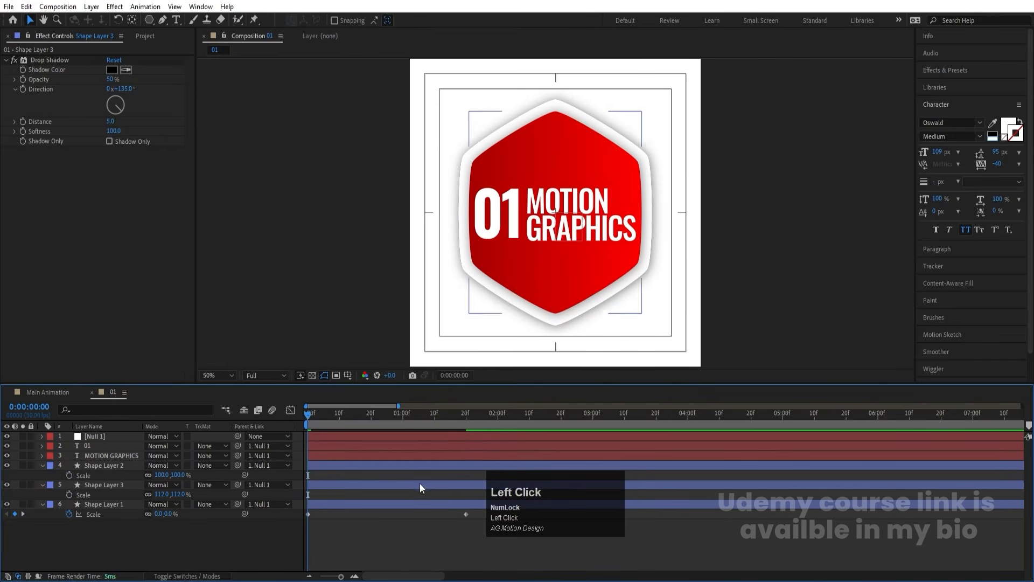
click(70, 475)
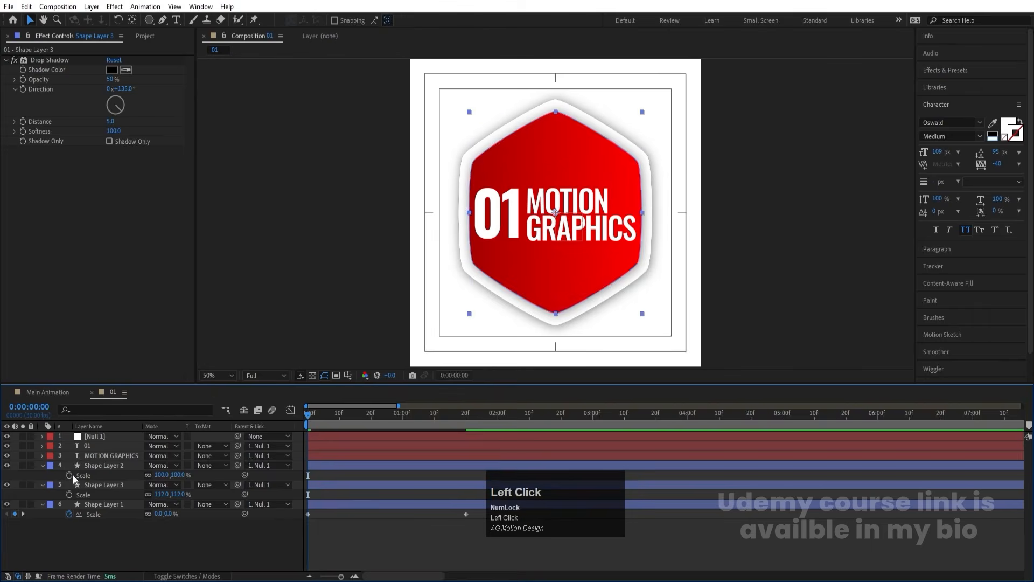
click(70, 494)
key(k)
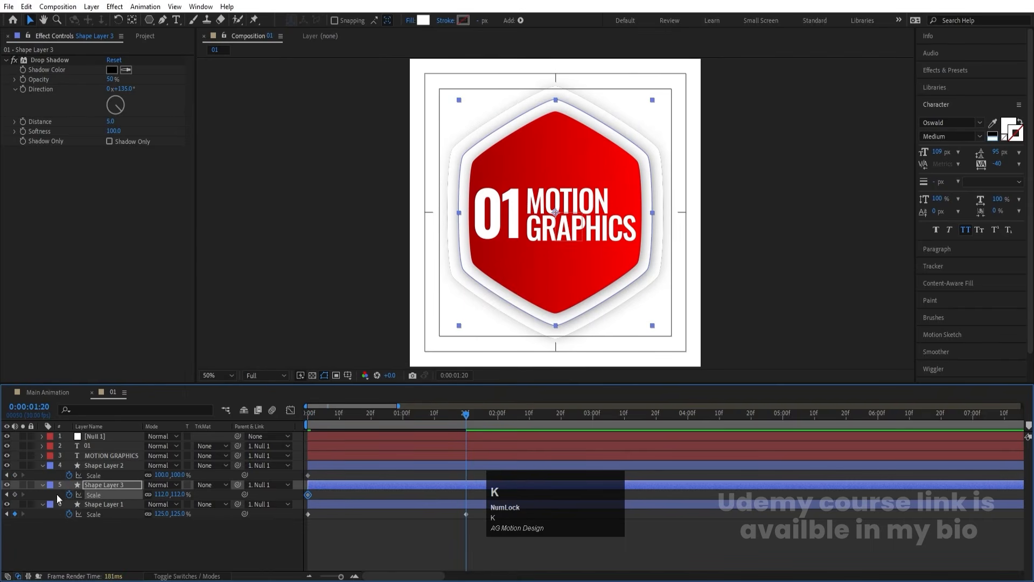
click(15, 474)
- Set the Scale of Shape Layers 2 and 3 to 0% at the first frame and preview the animation
key(j)
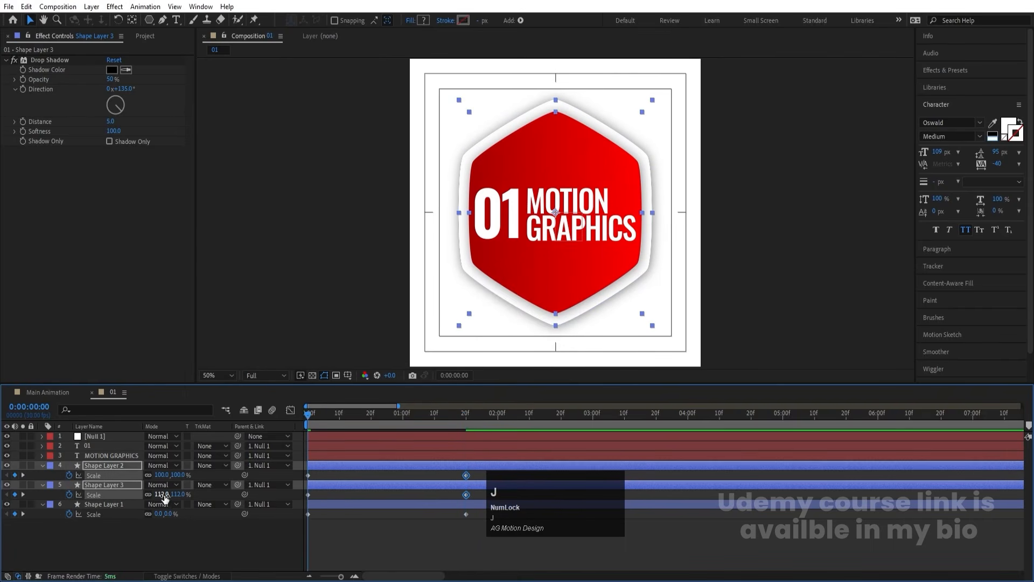
click(164, 496)
text(0)
key(Return)
key(space)
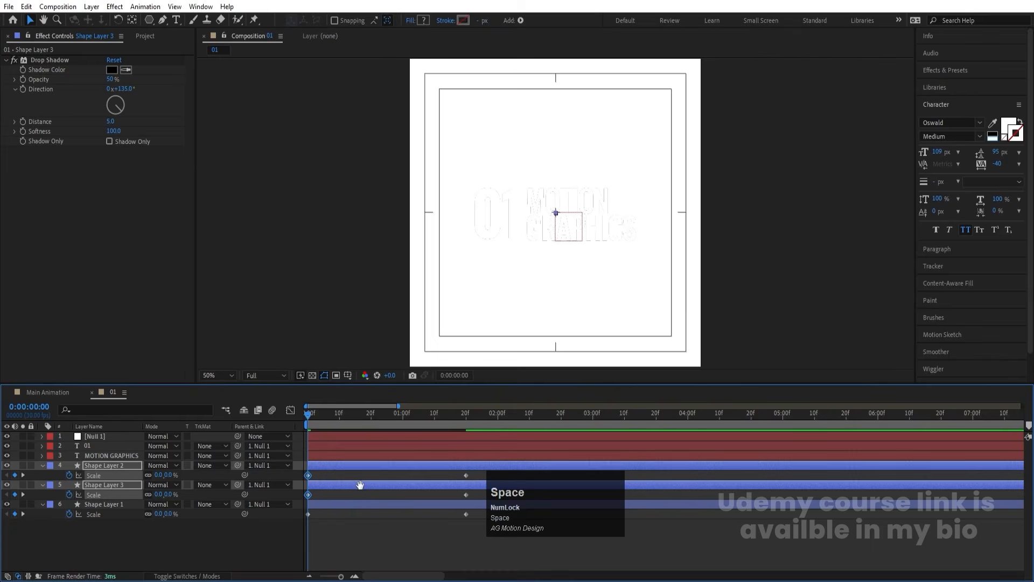
key(j)
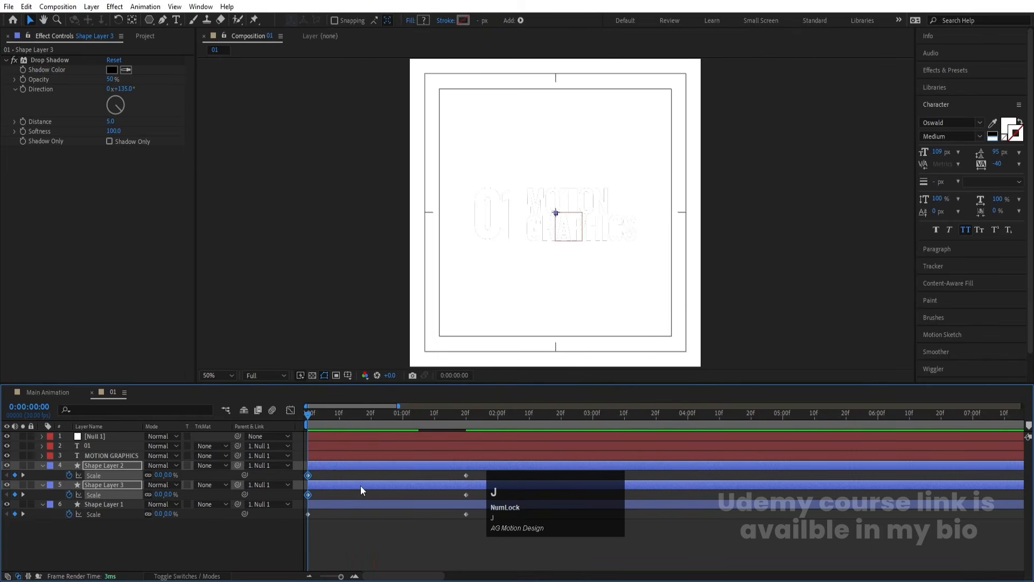
click(92, 455)
click(42, 456)
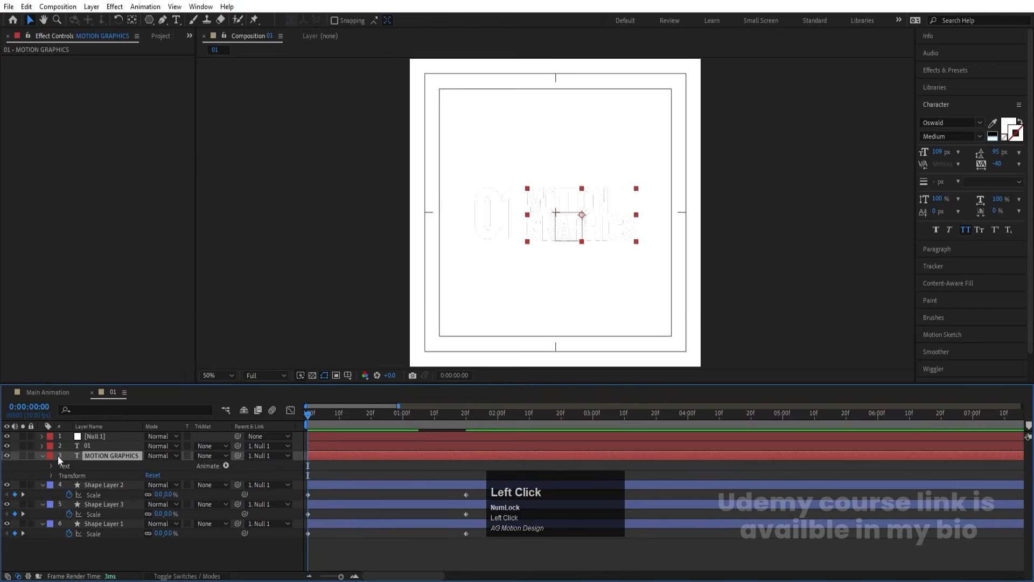
click(226, 465)
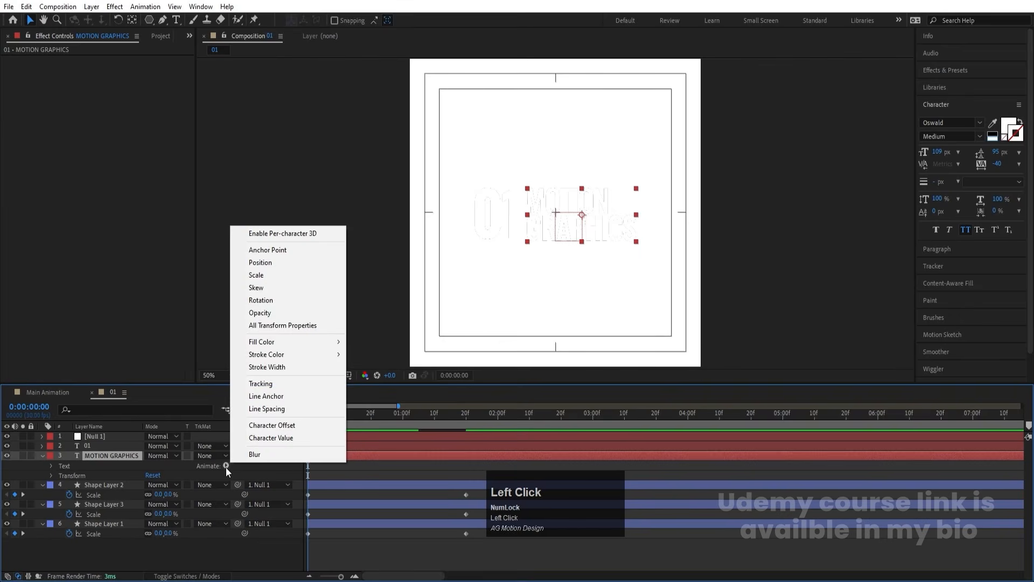
click(350, 467)
- Change the background color of composition 01 to black
key(ctrl+k)
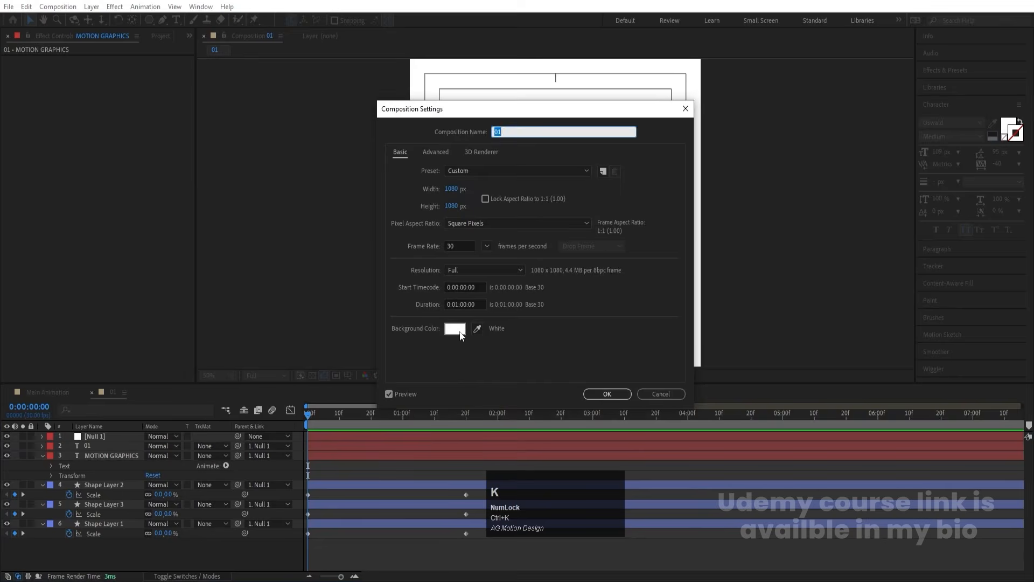
click(459, 332)
drag(269, 318, 335, 380)
key(Return)
key(Return)
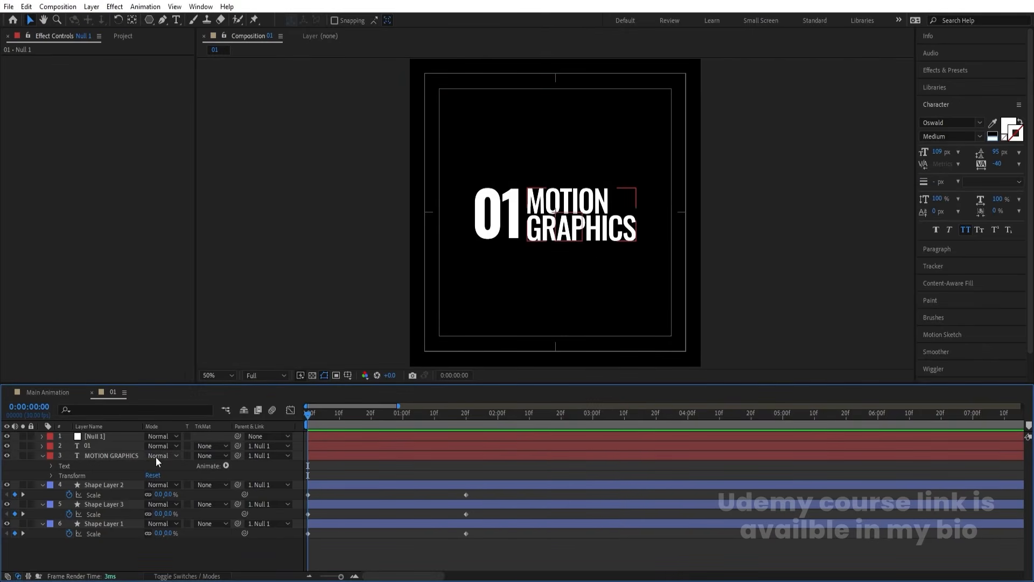
- Add Position and Opacity keyframes to the 01 and MOTION GRAPHICS text layers at 0:00:00:00
click(44, 455)
click(95, 455)
shift+click(89, 445)
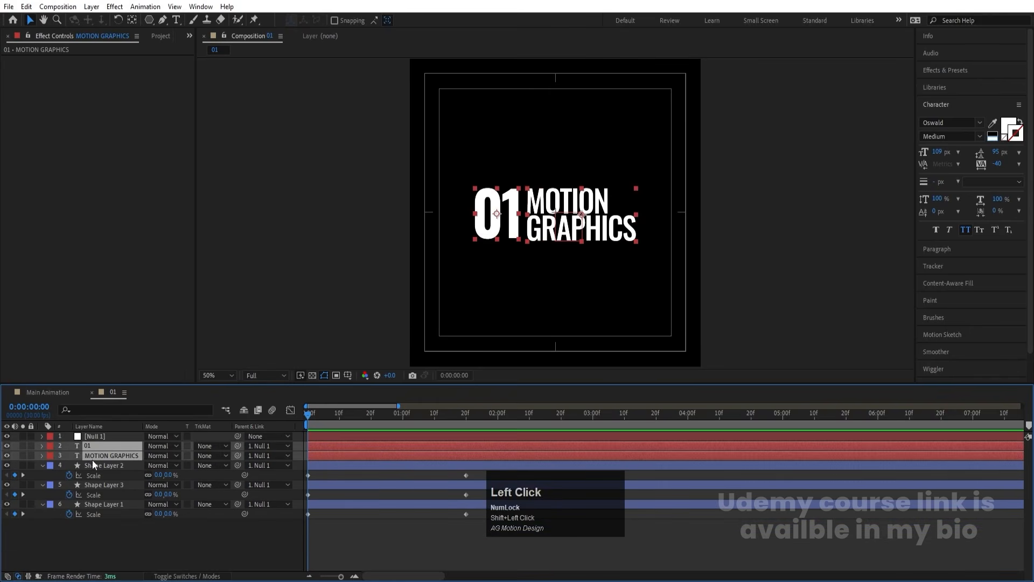
key(p)
click(71, 454)
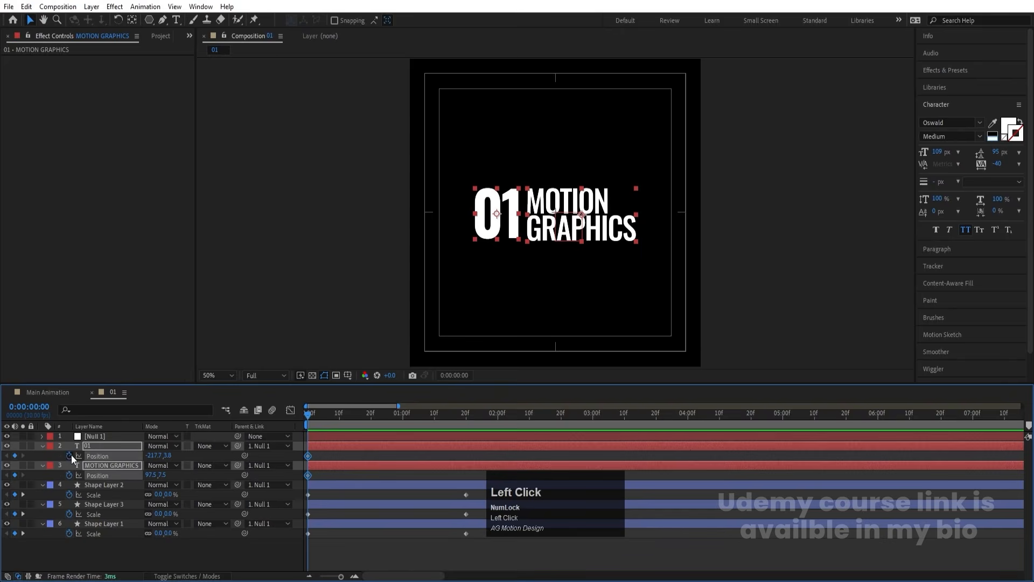
key(t)
click(71, 455)
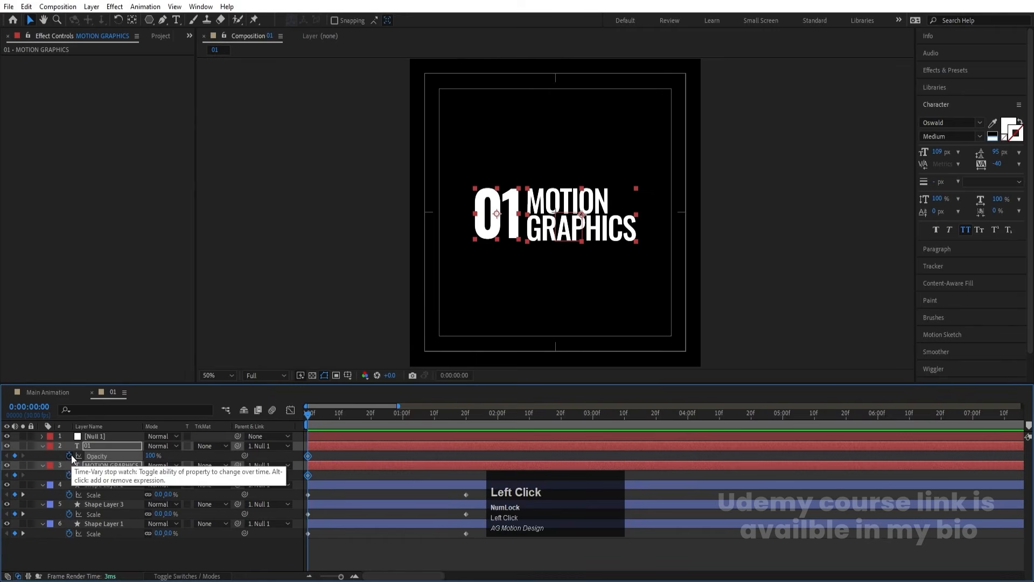
- Add matching Position and Opacity keyframes to both text layers at 0:00:01:20
key(u)
key(k)
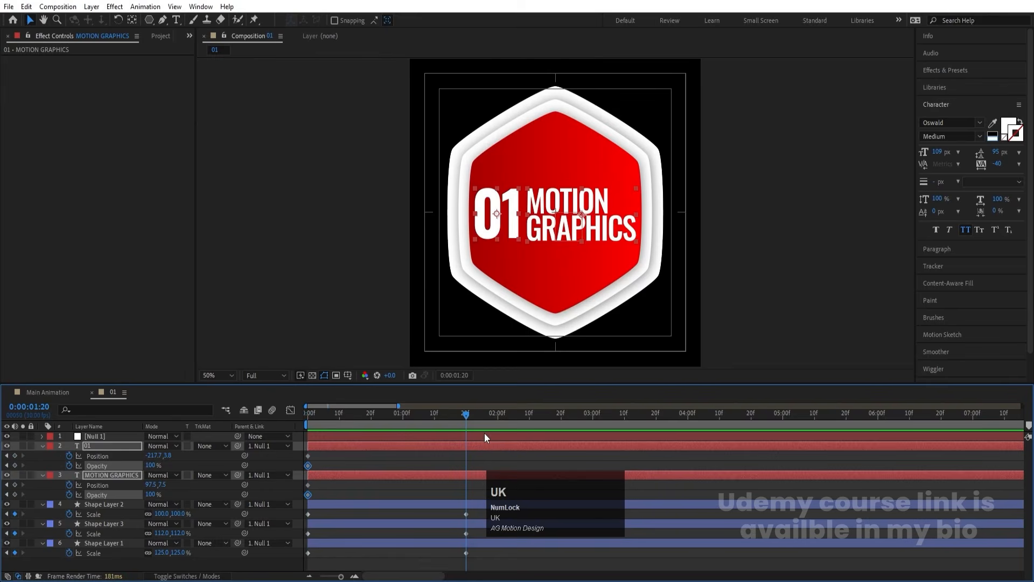
click(15, 455)
click(14, 465)
click(14, 485)
click(14, 494)
- At the first frame, lower both texts to Y positions of about 80.8 and 84.5, set their Opacity to 0%, and preview
key(j)
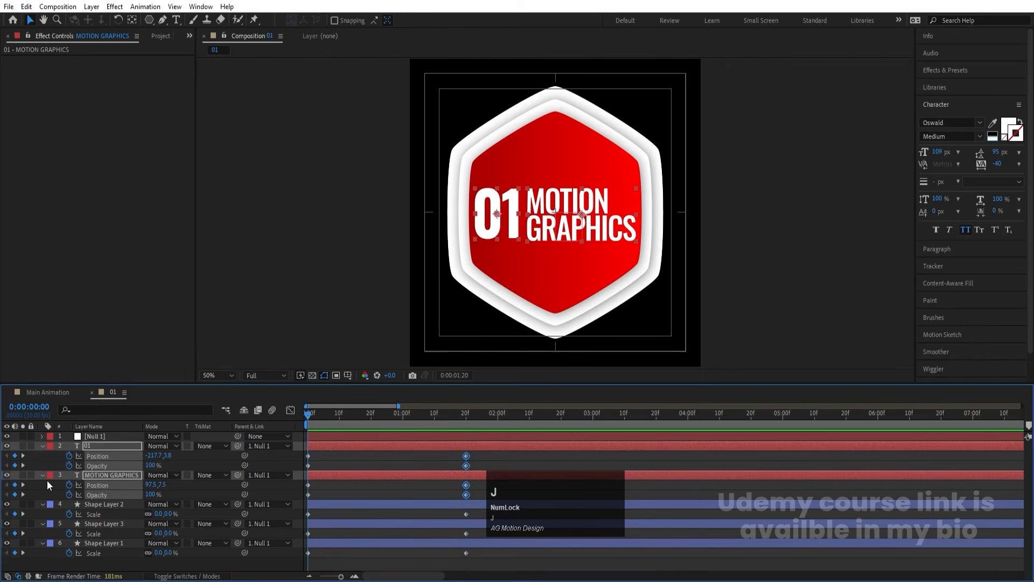
drag(162, 484, 151, 489)
click(144, 493)
text(0)
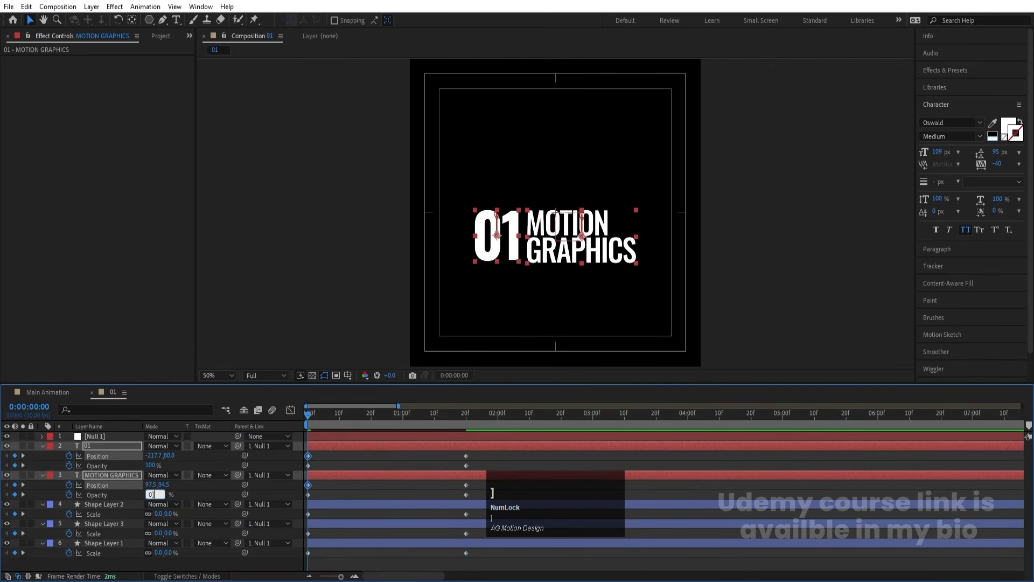
key(Return)
key(space)
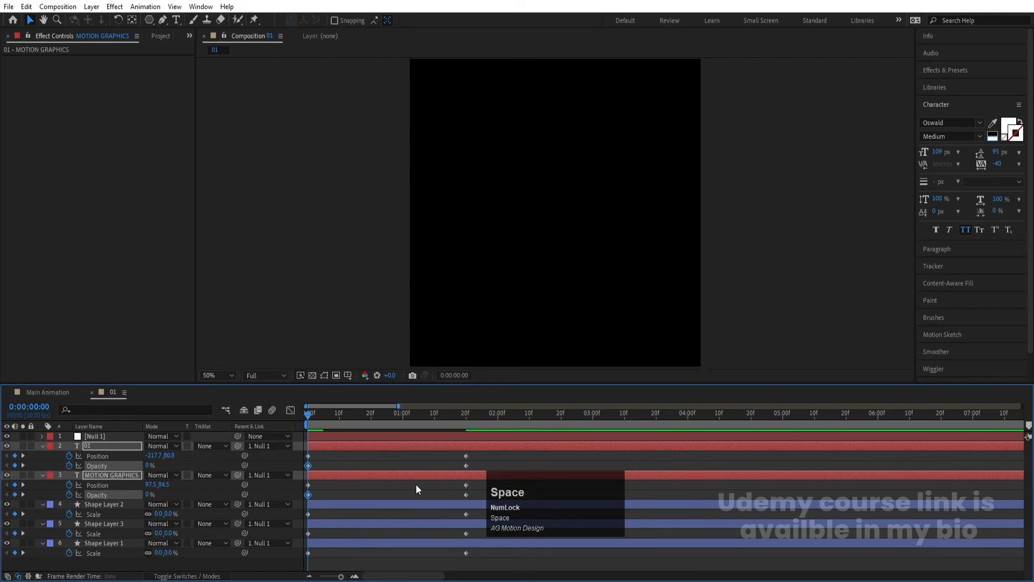
key(space)
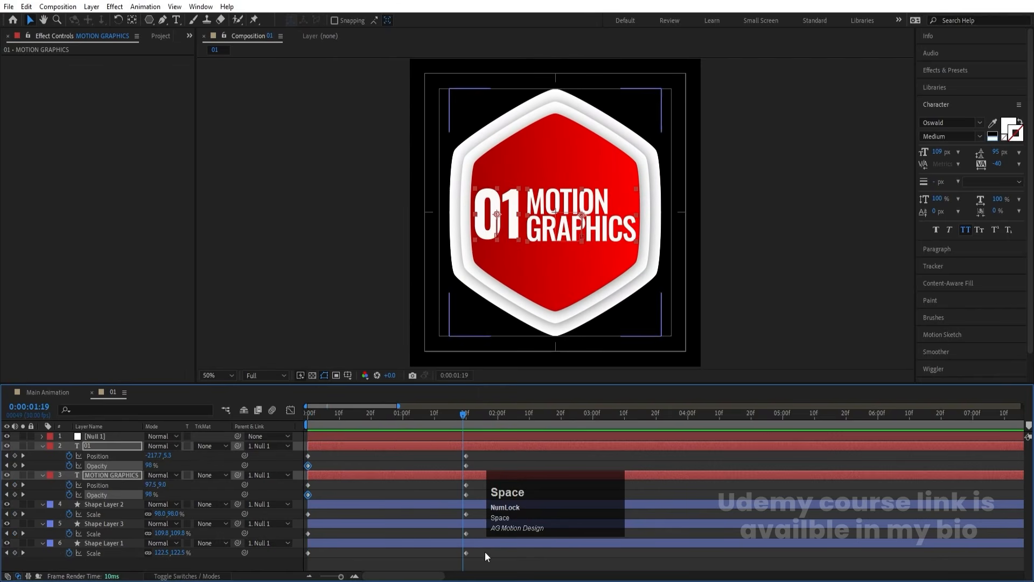
- Apply Easy Ease to all keyframes and lengthen the incoming influence of the end keyframes in the speed graph
drag(500, 565, 241, 354)
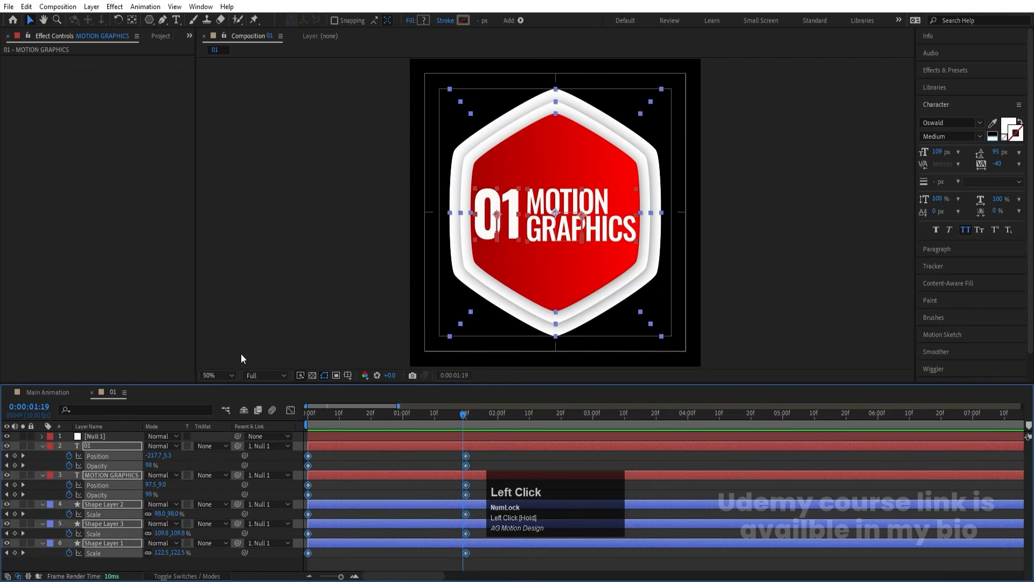
key(F9)
click(289, 410)
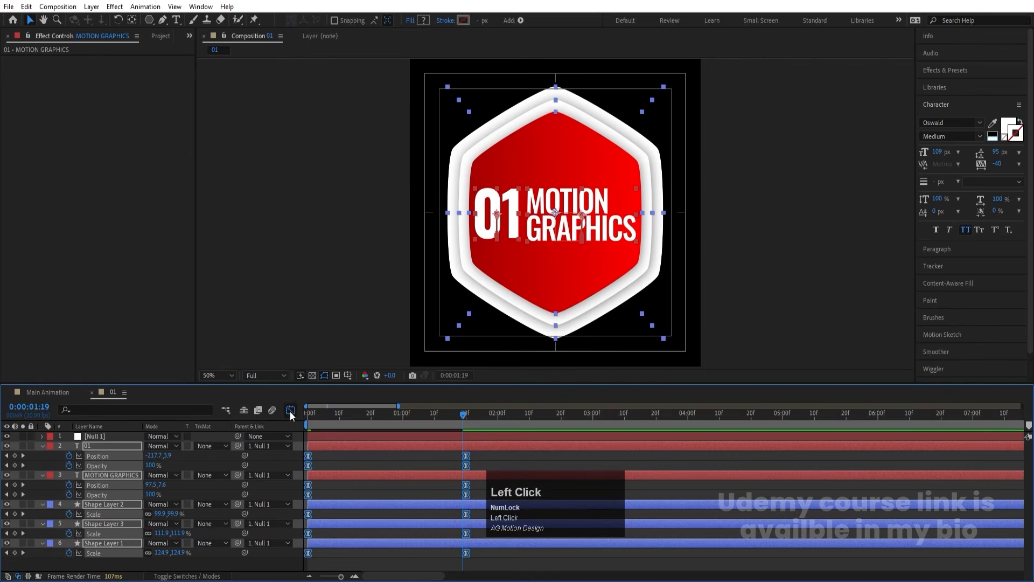
right_click(465, 451)
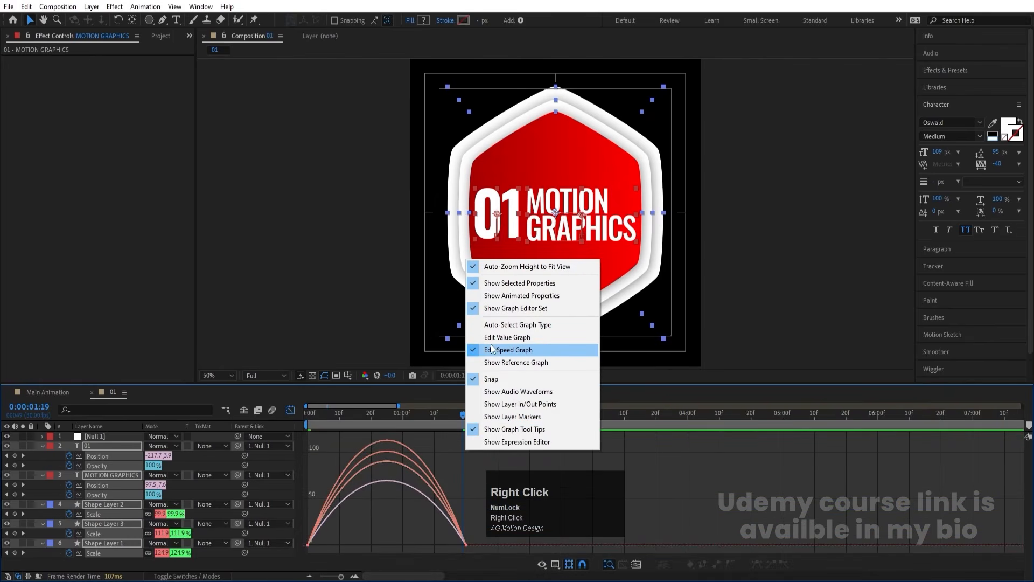
drag(491, 552, 370, 541)
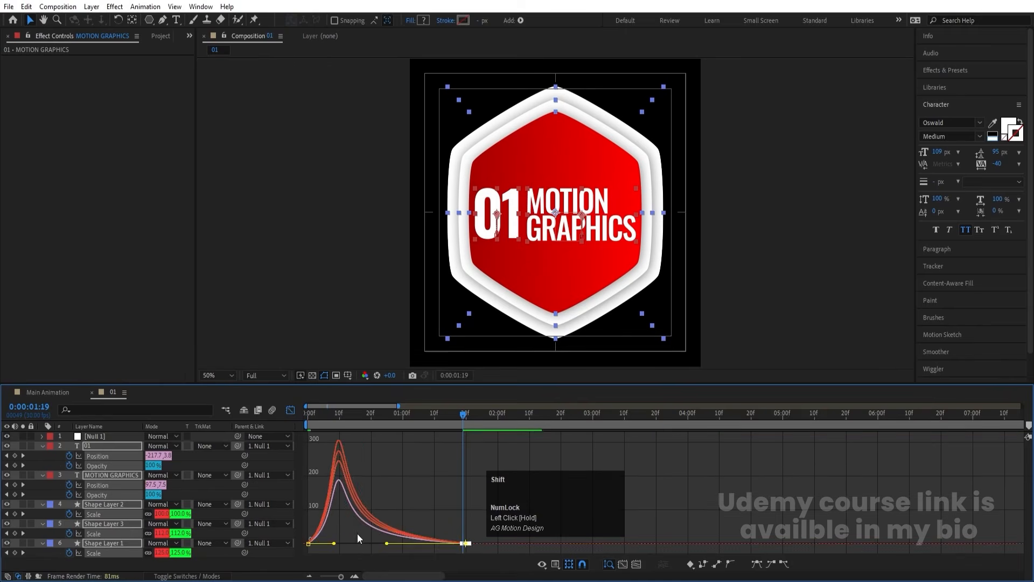
- Shorten the outgoing influence of the start keyframes to about 13.6% and return to the layer timeline at the first frame
drag(353, 498, 284, 566)
drag(334, 545, 318, 544)
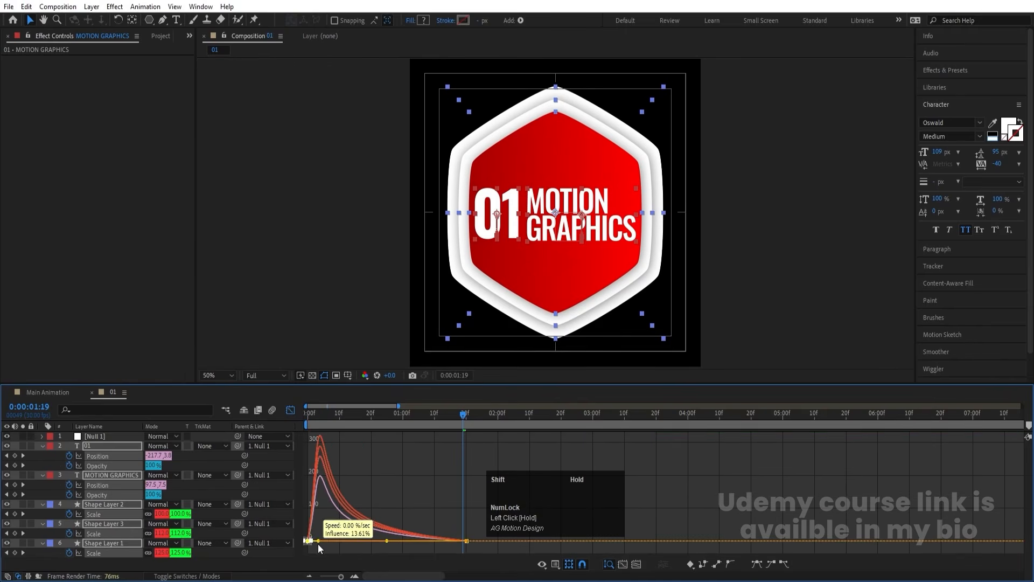
drag(312, 417, 296, 411)
click(291, 410)
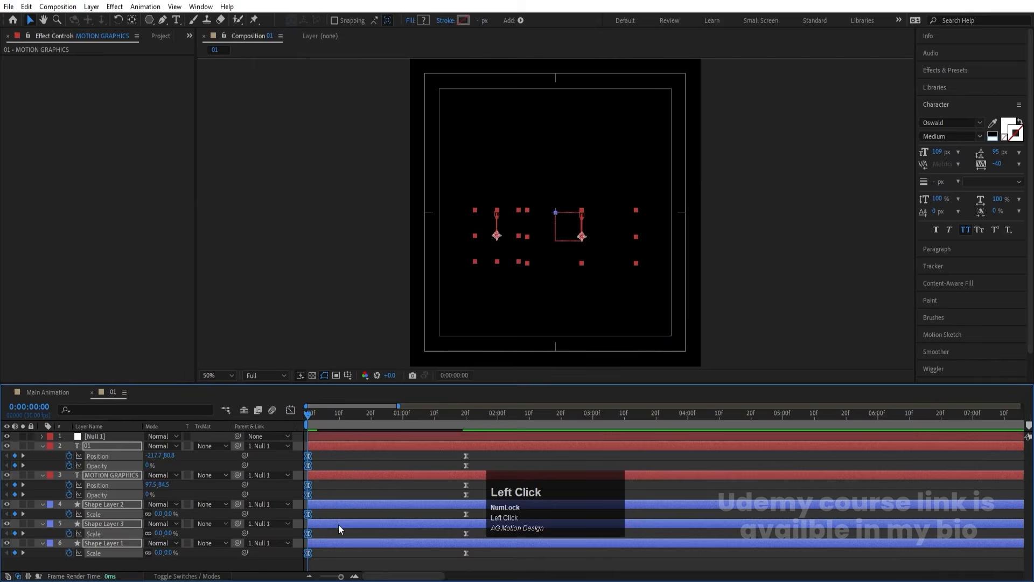
- Shift Shape Layer 3 to start at 0:00:00:10 and Shape Layer 2 to start at 0:00:00:20
click(341, 486)
click(339, 415)
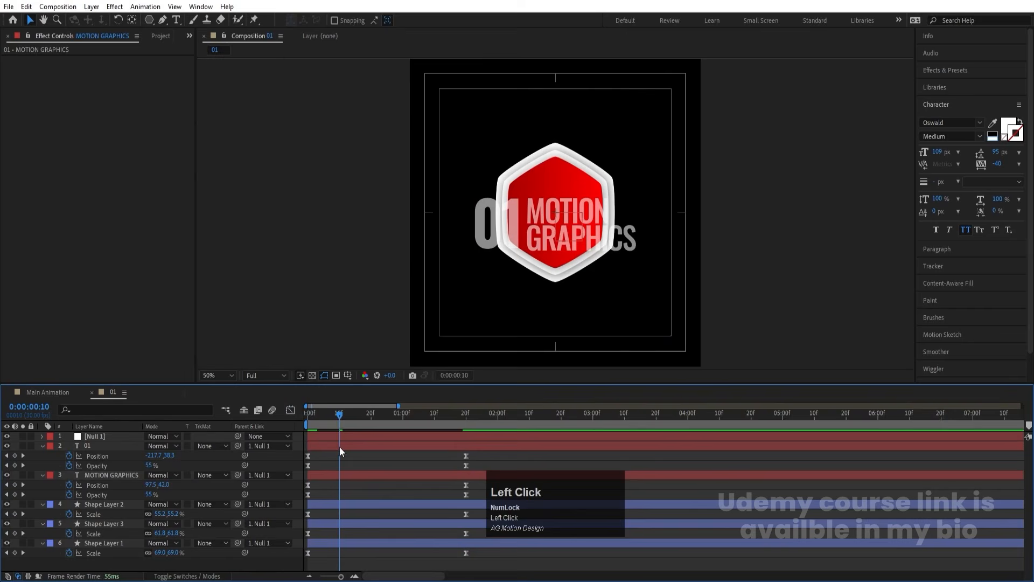
click(347, 523)
key(bracketleft)
click(369, 418)
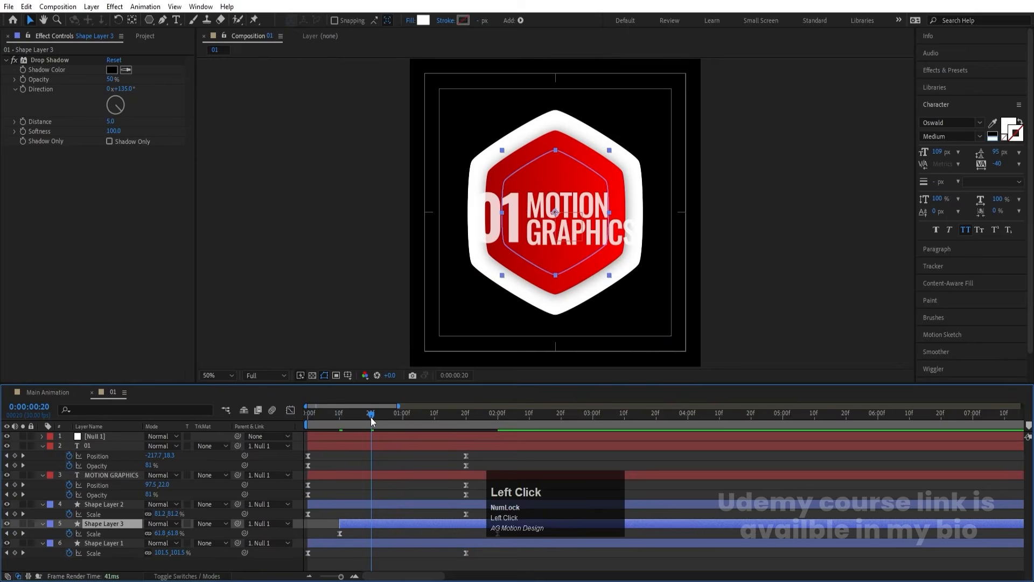
click(371, 504)
key(bracketleft)
- Shift the MOTION GRAPHICS layer to start at 0:00:01:00 and the 01 layer at 0:00:01:10, and preview from the beginning
click(404, 418)
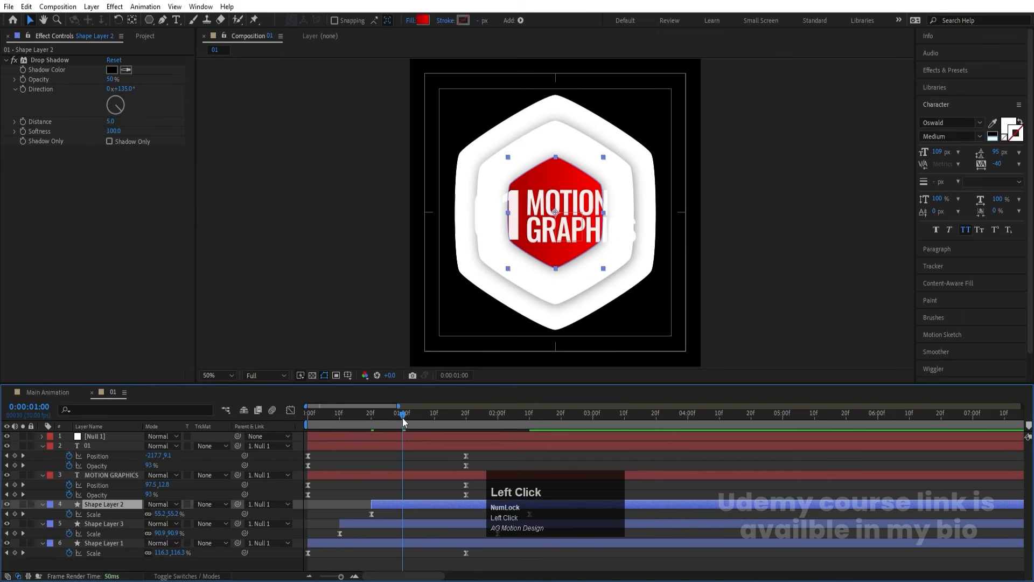
click(401, 476)
key(bracketleft)
click(436, 422)
click(437, 445)
key(bracketleft)
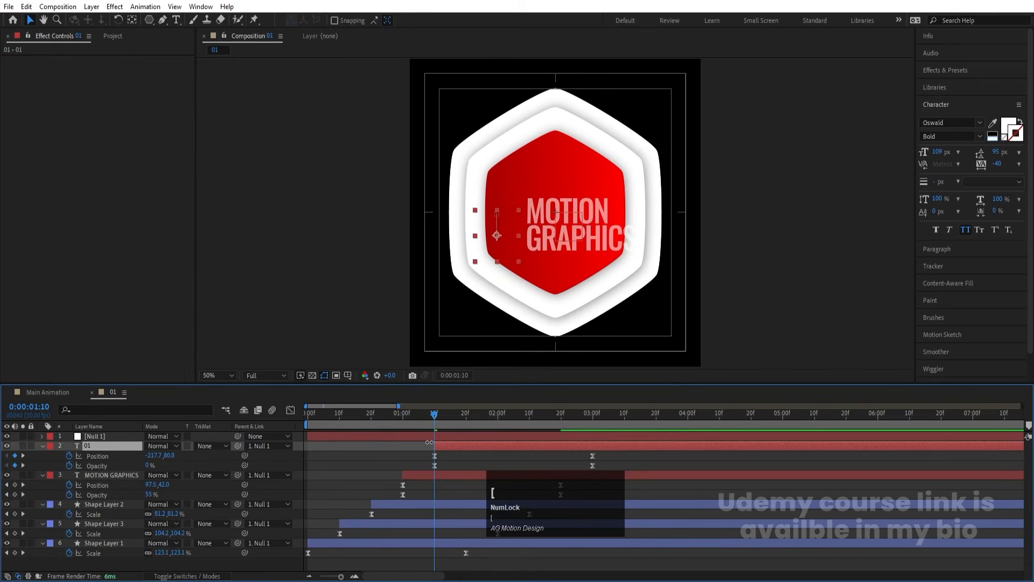
click(308, 413)
key(space)
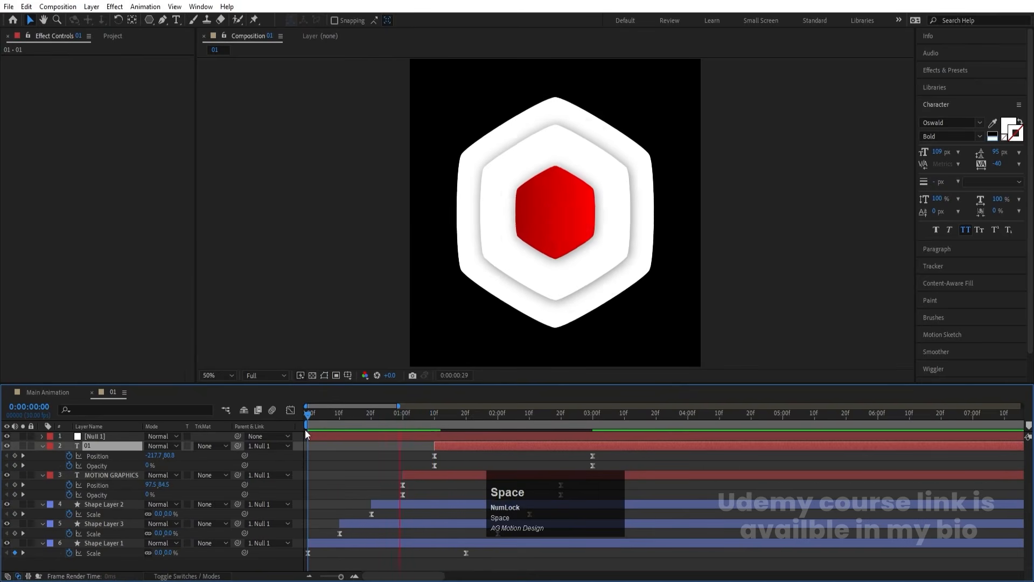
key(space)
click(331, 477)
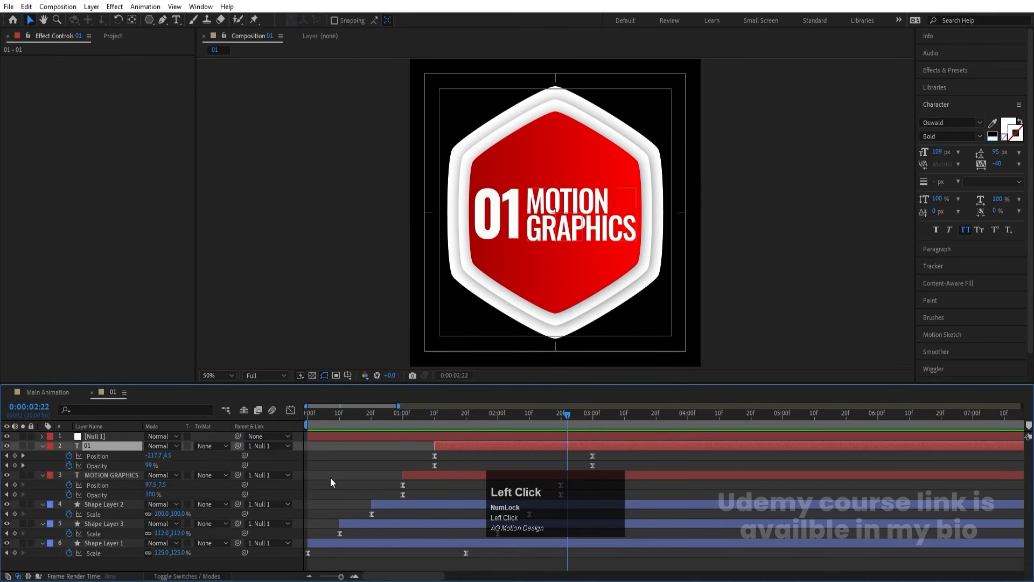
- Tighten the stagger by moving the start of Shape Layer 3 to 0:00:00:05 and Shape Layer 2 to 0:00:00:10
key(u)
drag(327, 424, 308, 424)
key(equal)
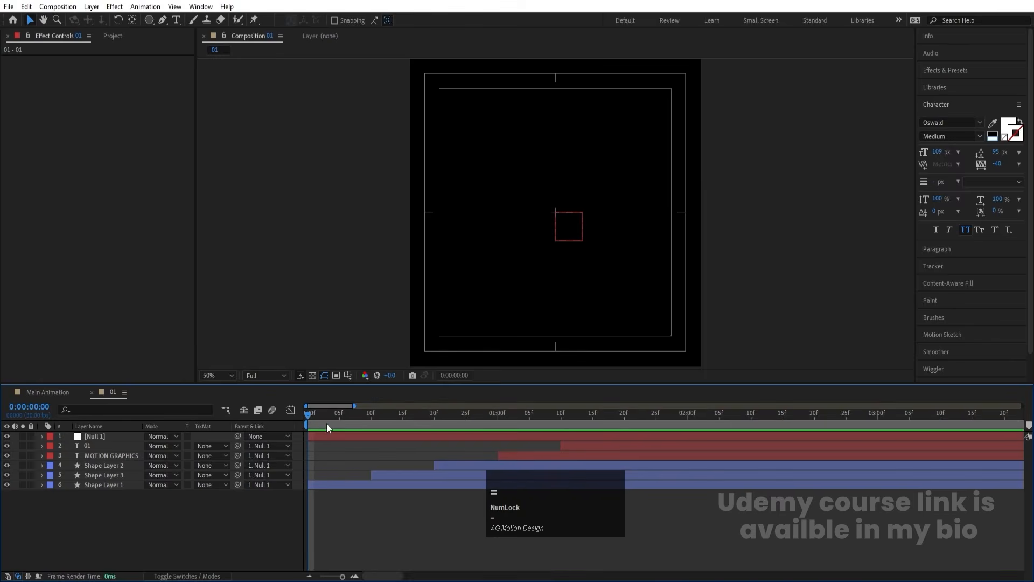
click(338, 416)
click(397, 475)
key(bracketleft)
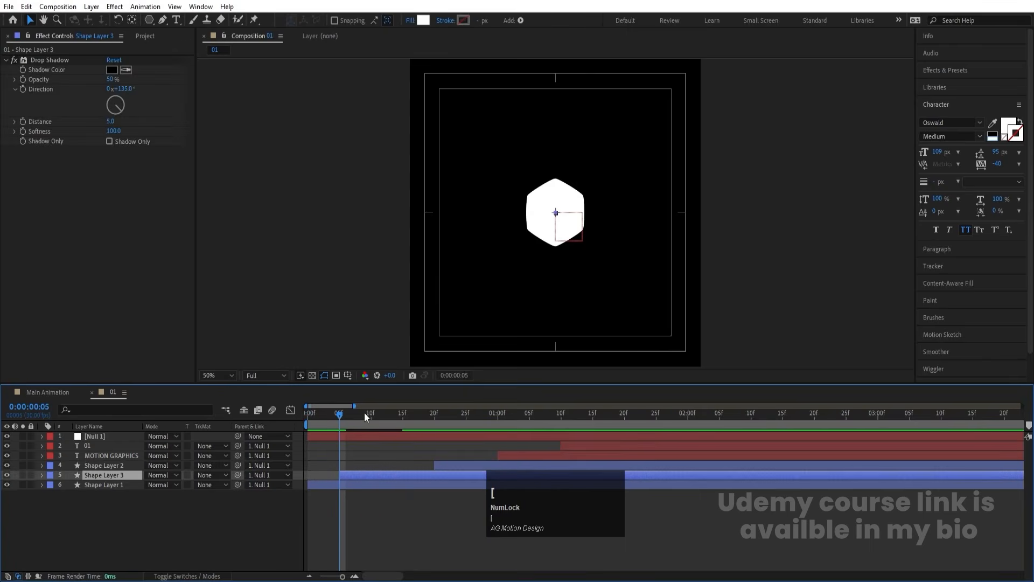
click(372, 415)
click(121, 465)
key(bracketleft)
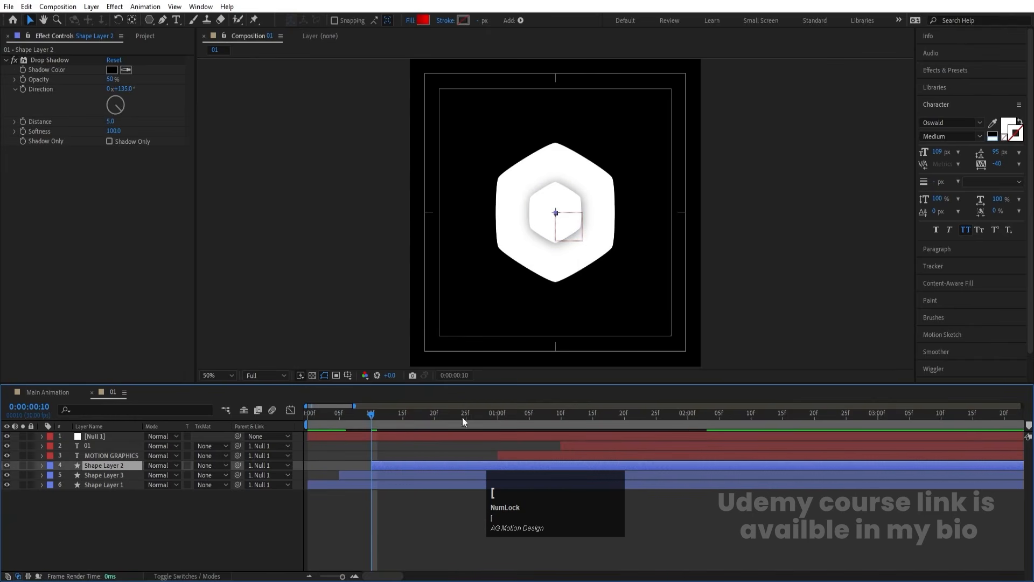
- Move the start of the MOTION GRAPHICS text layer to 0:00:00:15
click(403, 413)
click(546, 456)
key(bracketleft)
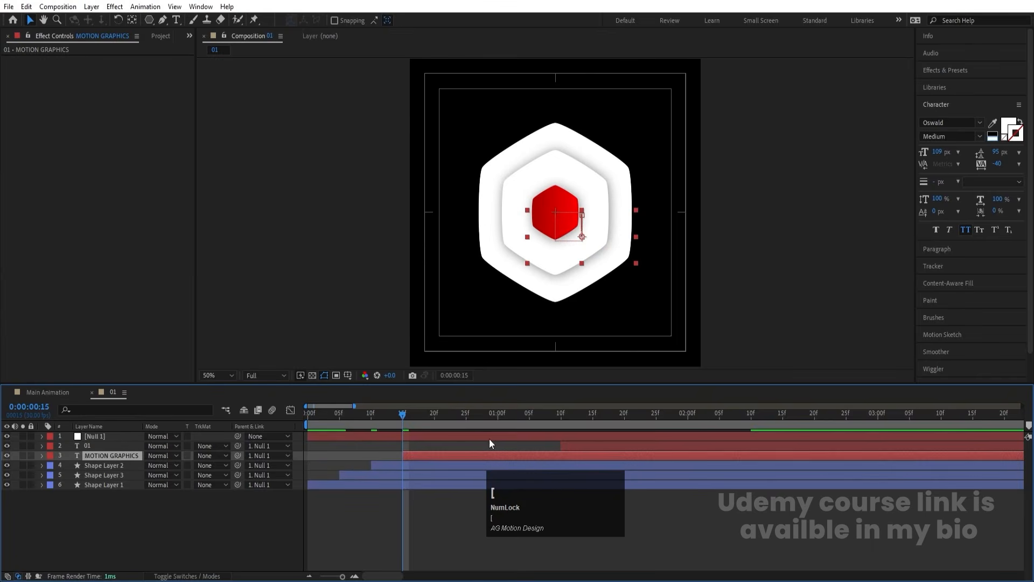
- Move the start of the 01 text layer to 0:00:00:20 and preview the composition from the beginning
click(434, 412)
click(587, 447)
key(bracketleft)
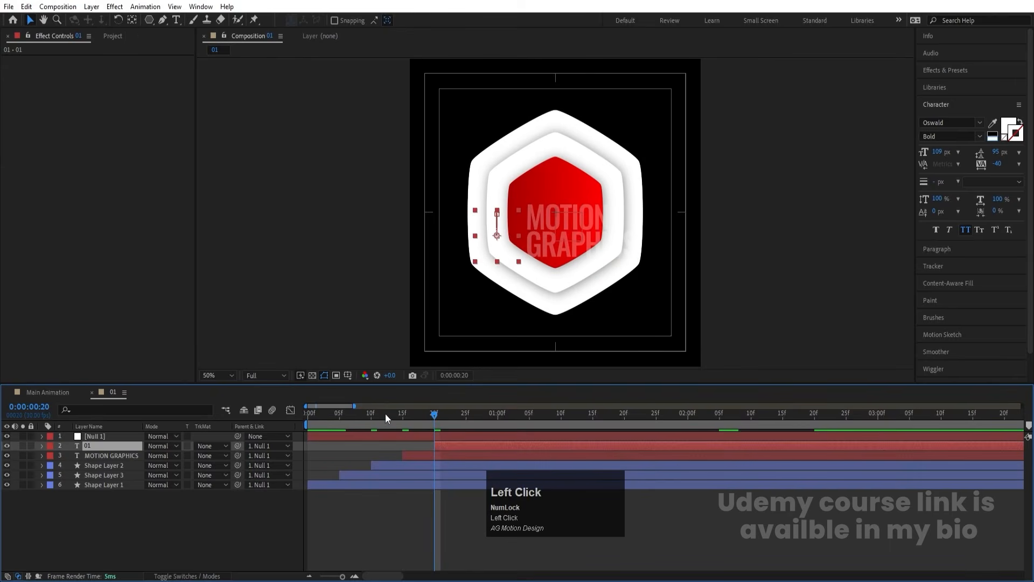
drag(385, 412, 117, 444)
key(space)
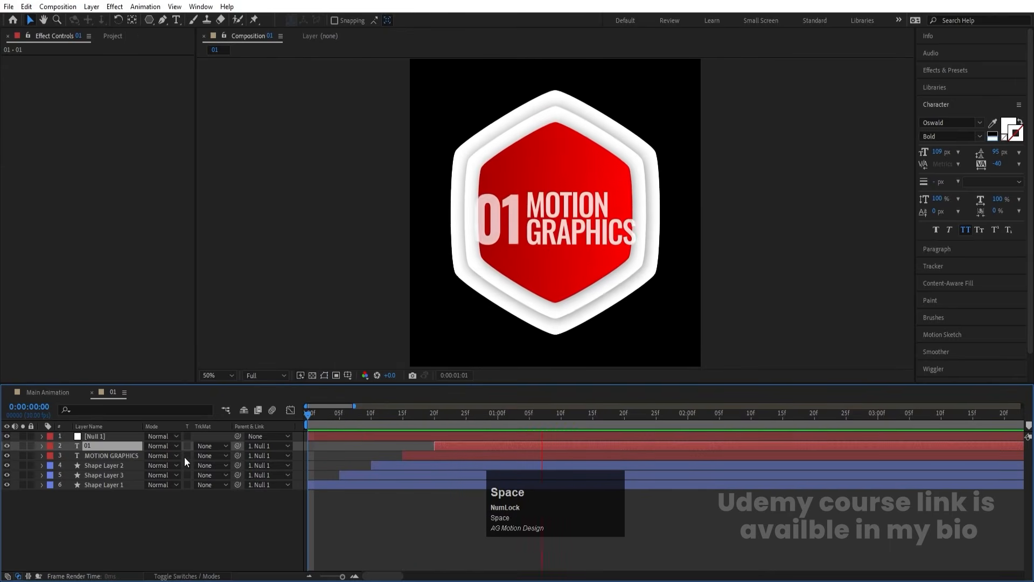
key(space)
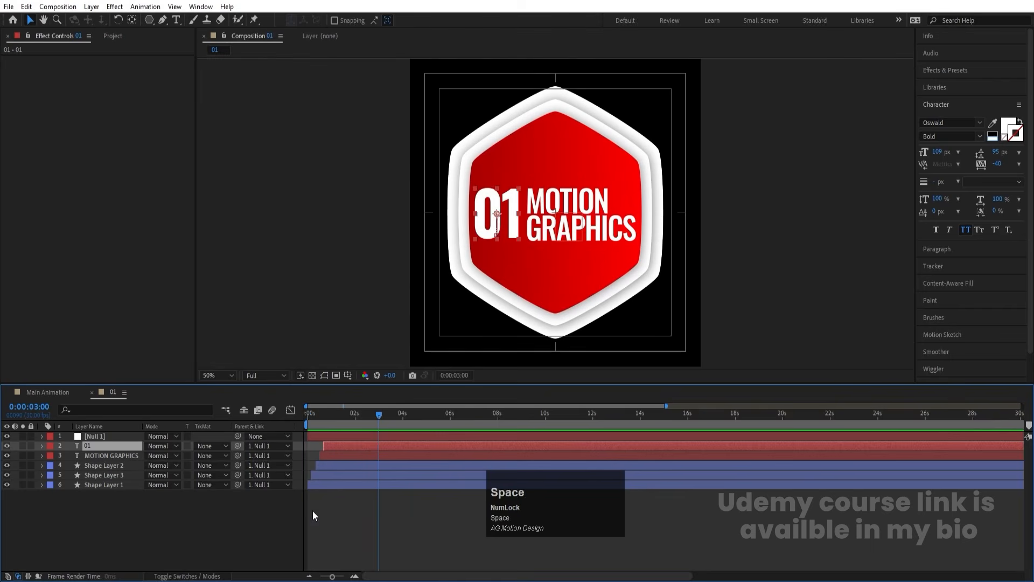
click(266, 513)
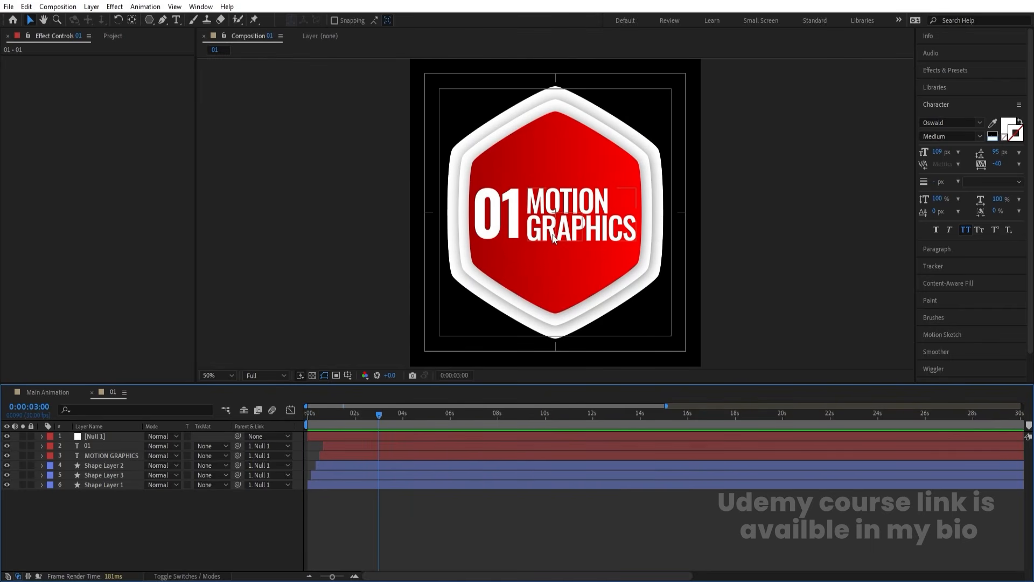
- Open the Main Animation composition and set up the Ellipse tool with no fill and a red FF0000 stroke
click(48, 392)
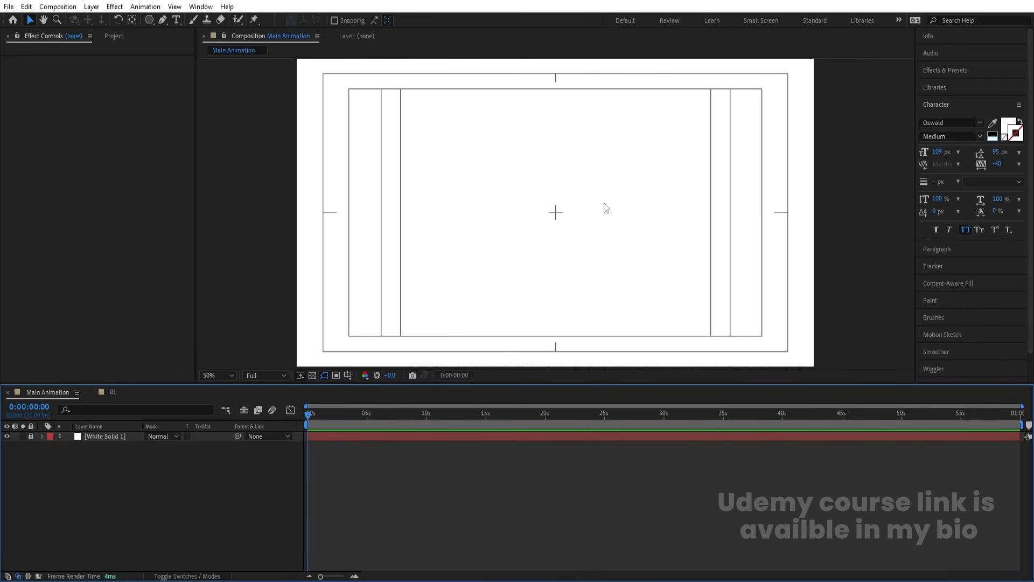
drag(153, 23, 189, 48)
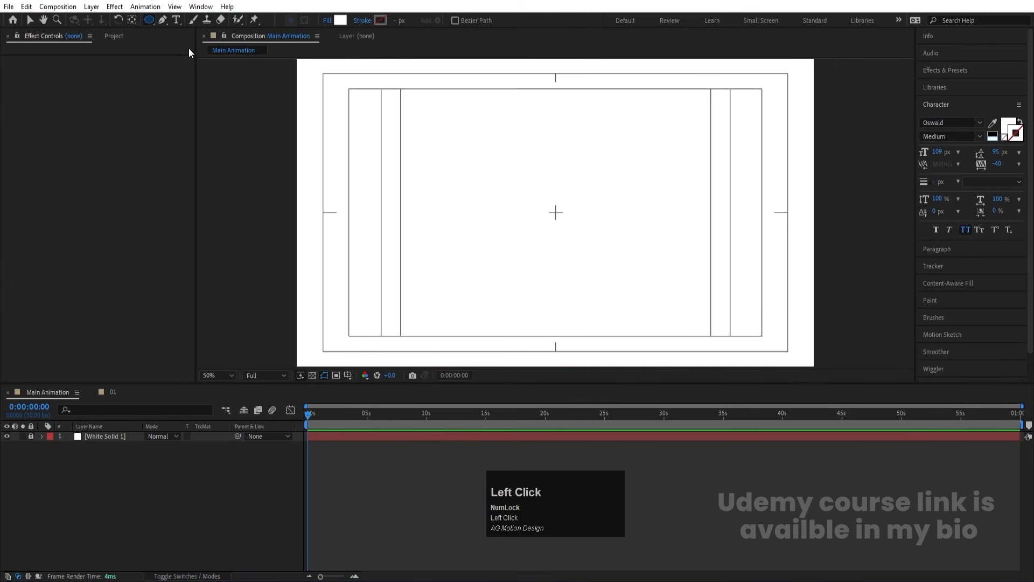
click(323, 22)
click(459, 259)
click(497, 324)
click(381, 20)
drag(304, 213, 392, 132)
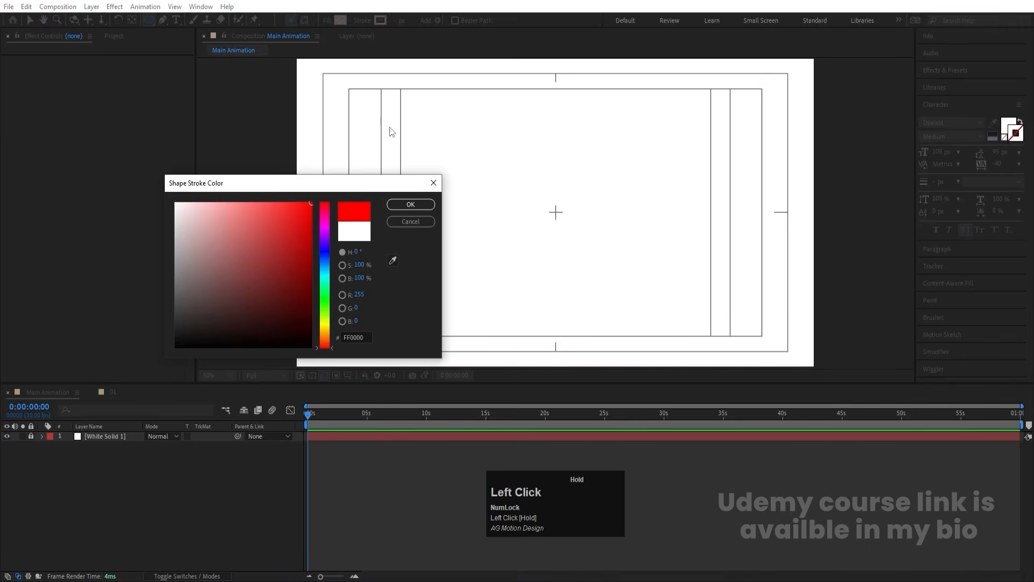
click(410, 204)
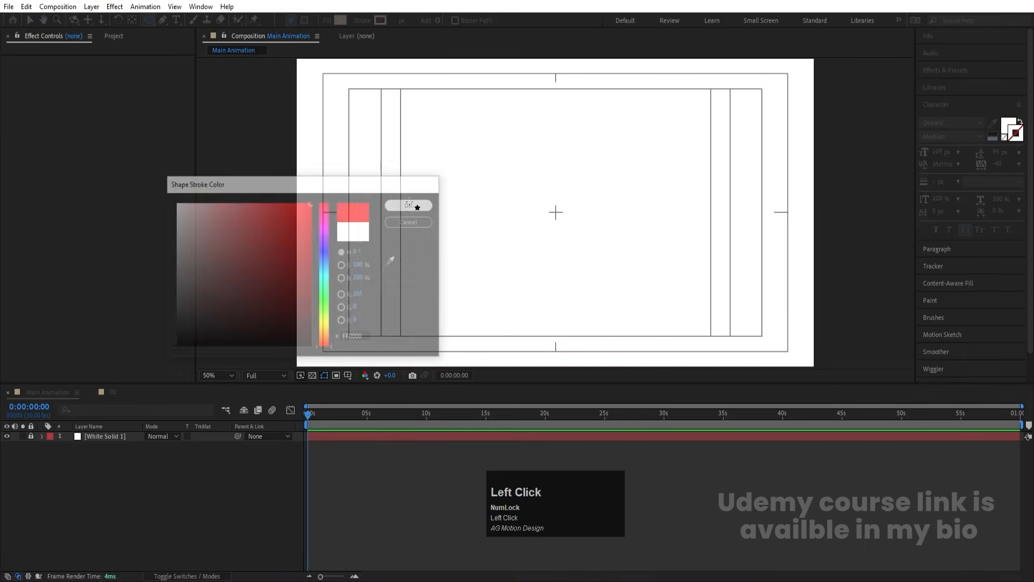
- Draw a large ellipse near the middle of the Main Animation composition and center its layer's anchor point on the shape
drag(489, 154, 691, 365)
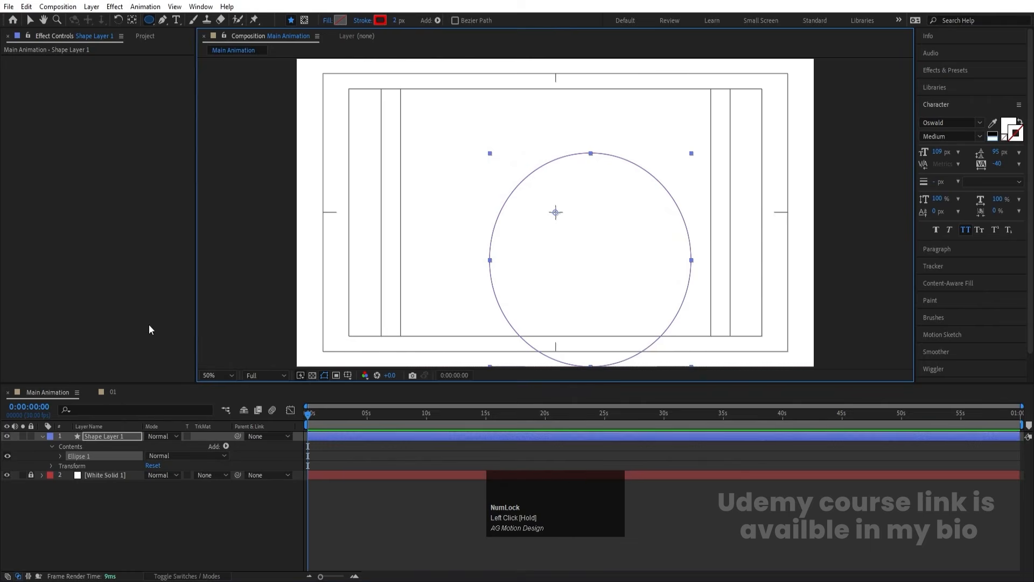
click(152, 505)
click(89, 438)
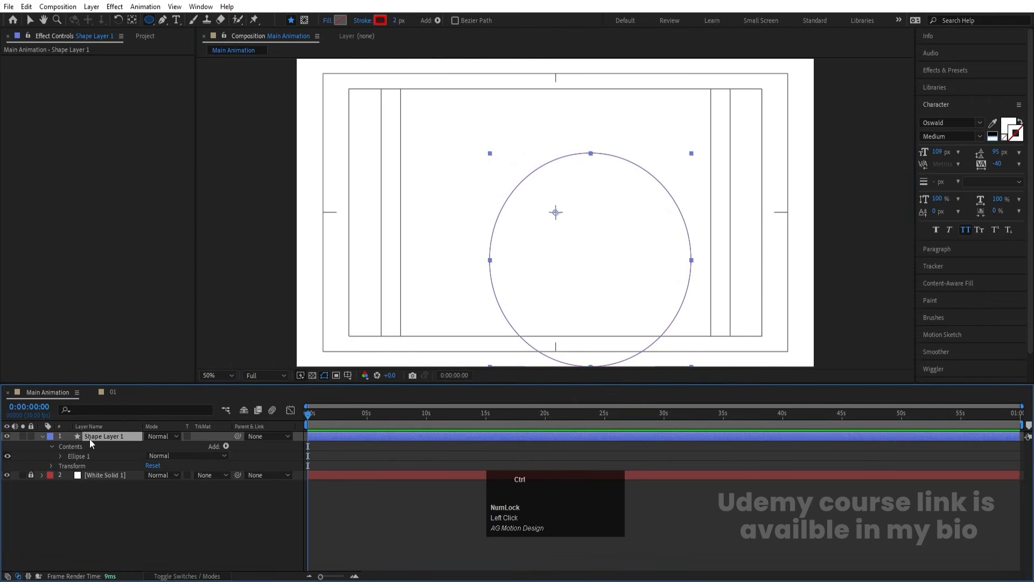
key(ctrl+alt+Home)
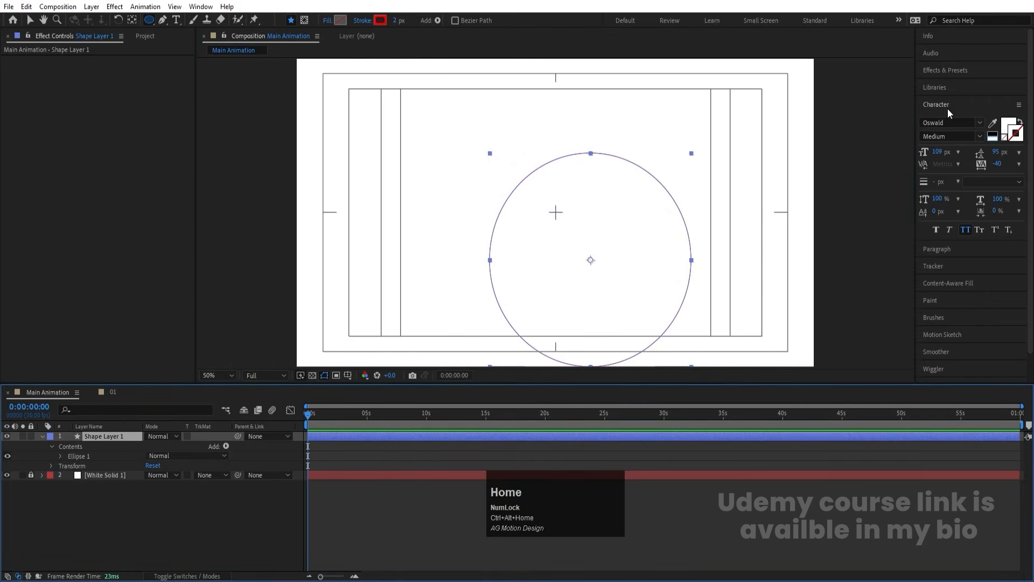
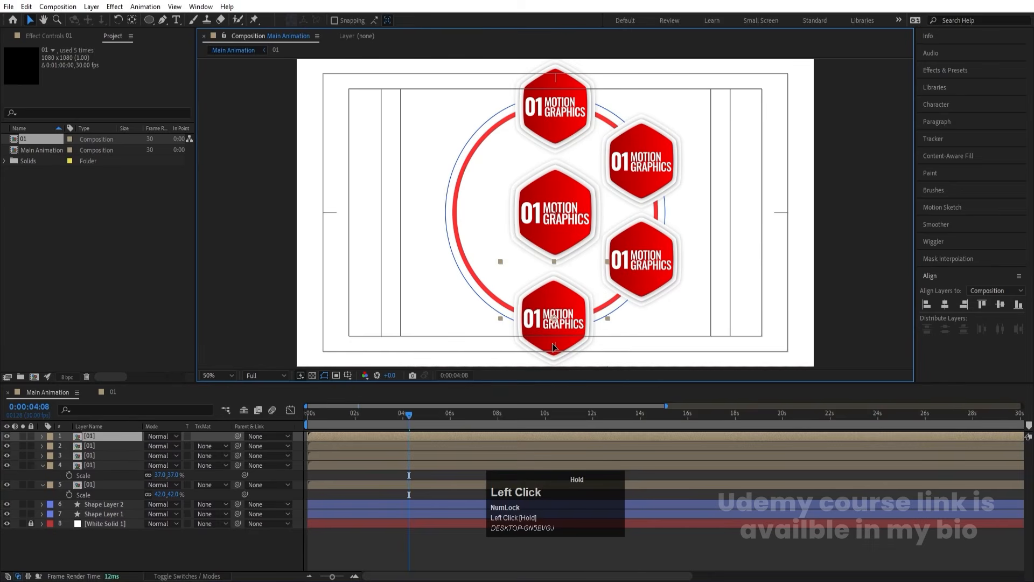
- Duplicate the 01 hexagon twice, placing the copies at the ring's lower left and upper left, and collapse the layer properties
key(ctrl+d)
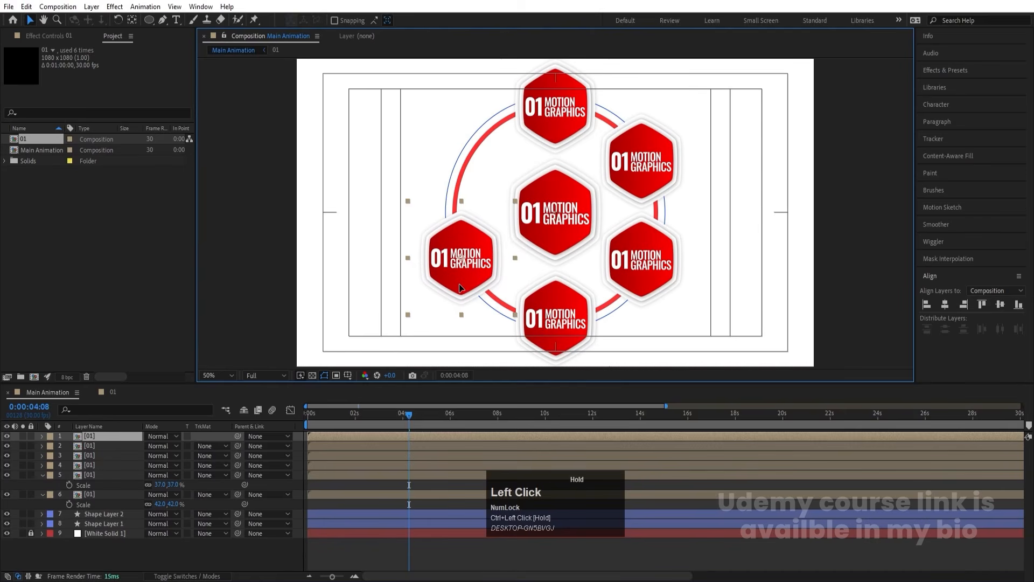
key(ctrl+d)
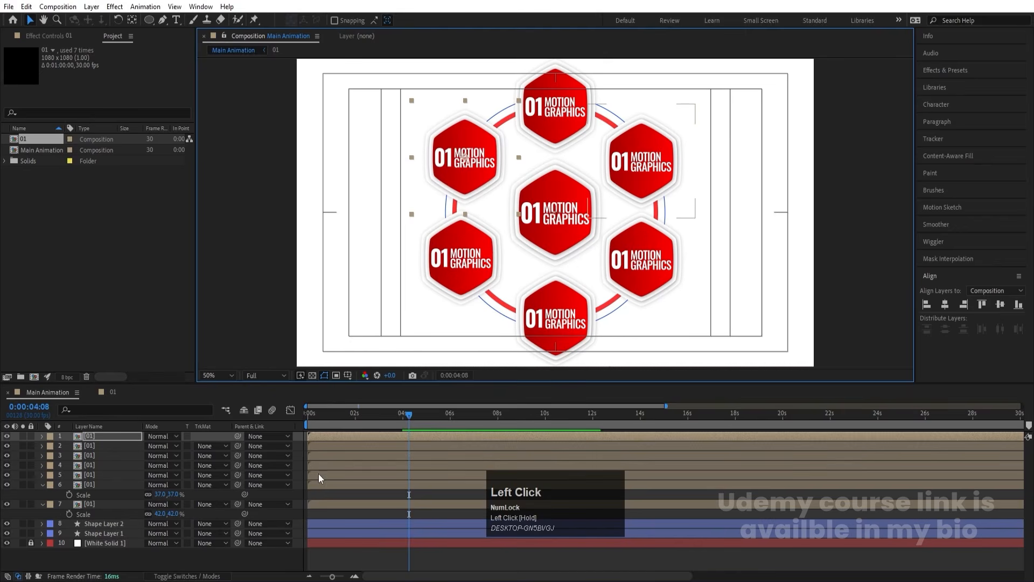
click(335, 493)
key(u)
key(u)
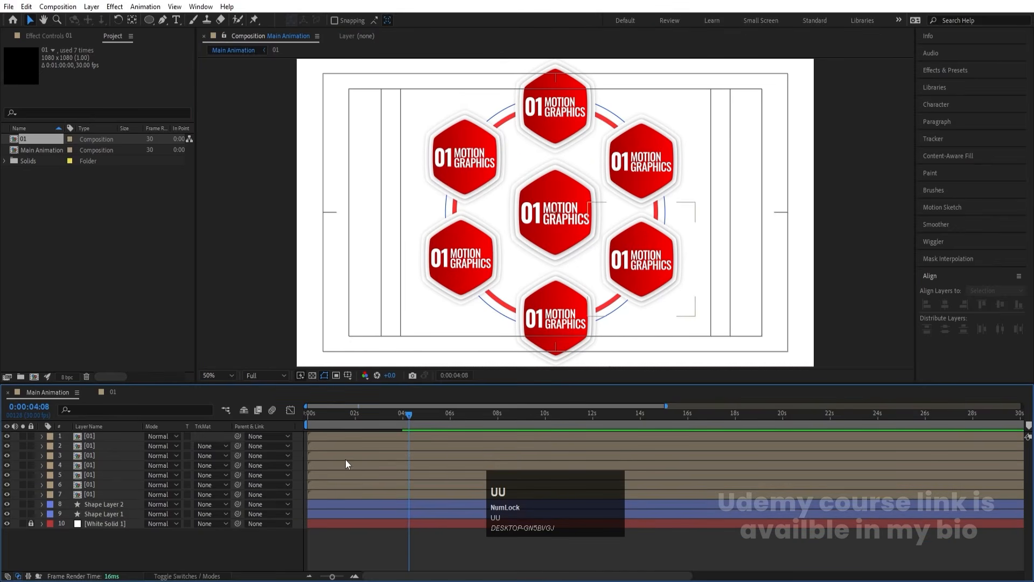
- Preview the Main Animation composition from the beginning with all seven hexagons in place
drag(351, 414, 300, 421)
key(space)
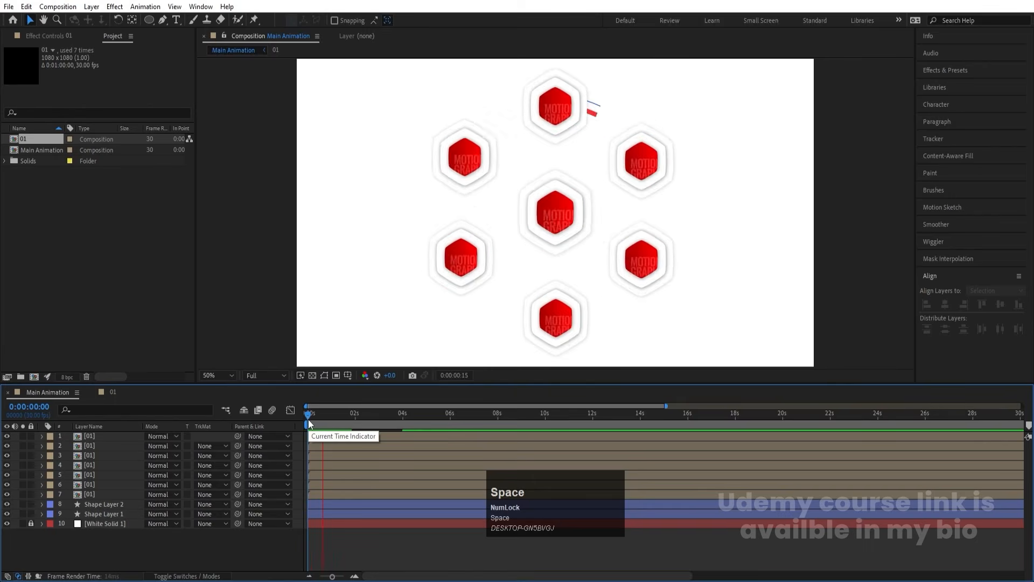
click(500, 214)
key(space)
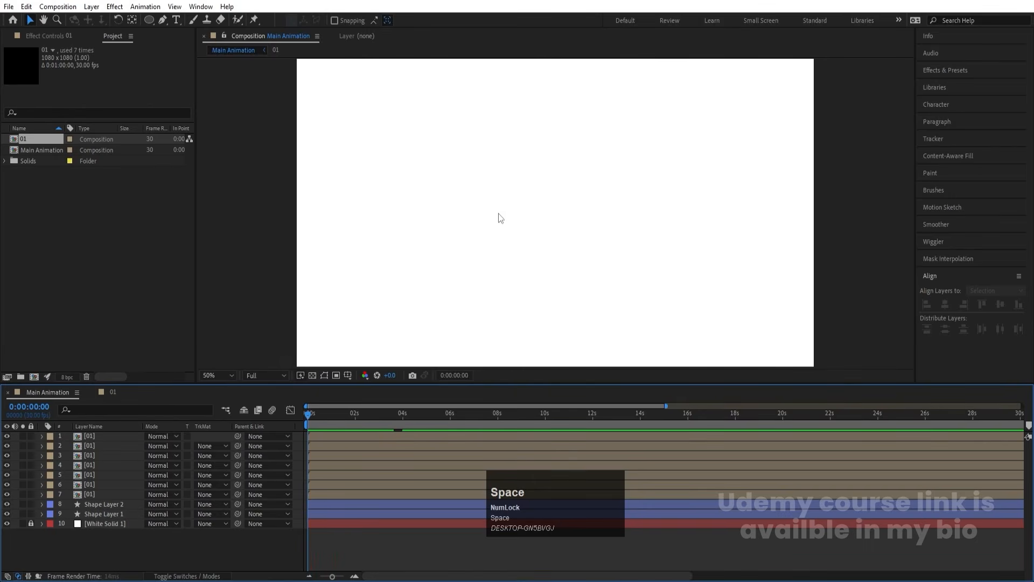
- Move the start of the upper-right hexagon, layer 5, to 0:00:00:20
click(555, 111)
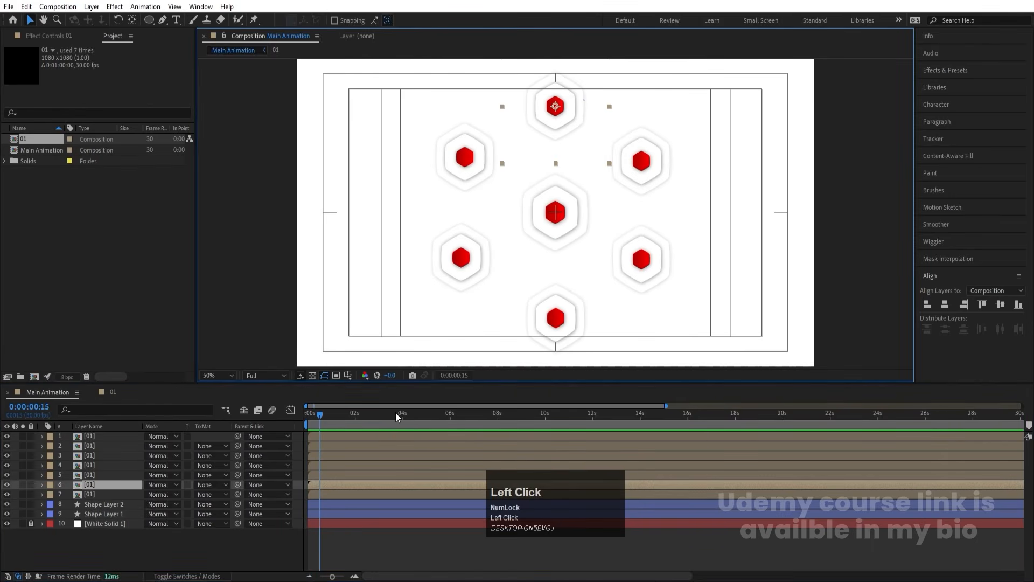
key(equal)
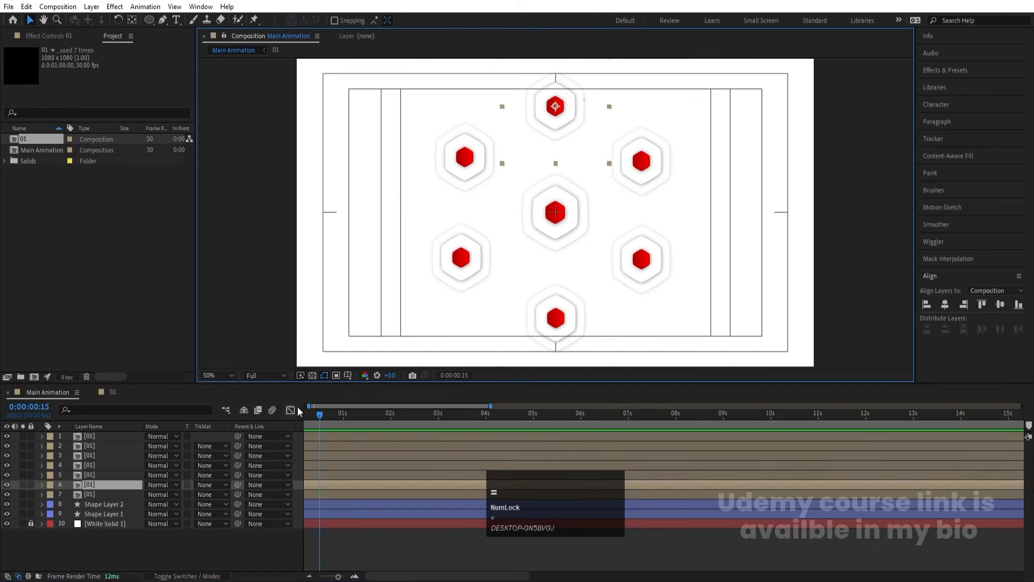
click(322, 421)
key(equal)
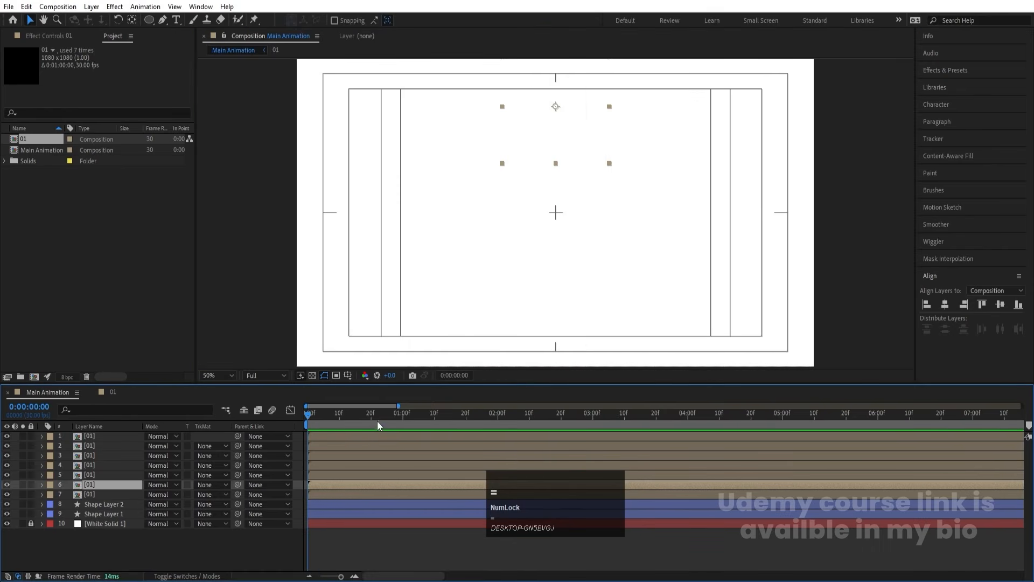
click(370, 415)
click(365, 476)
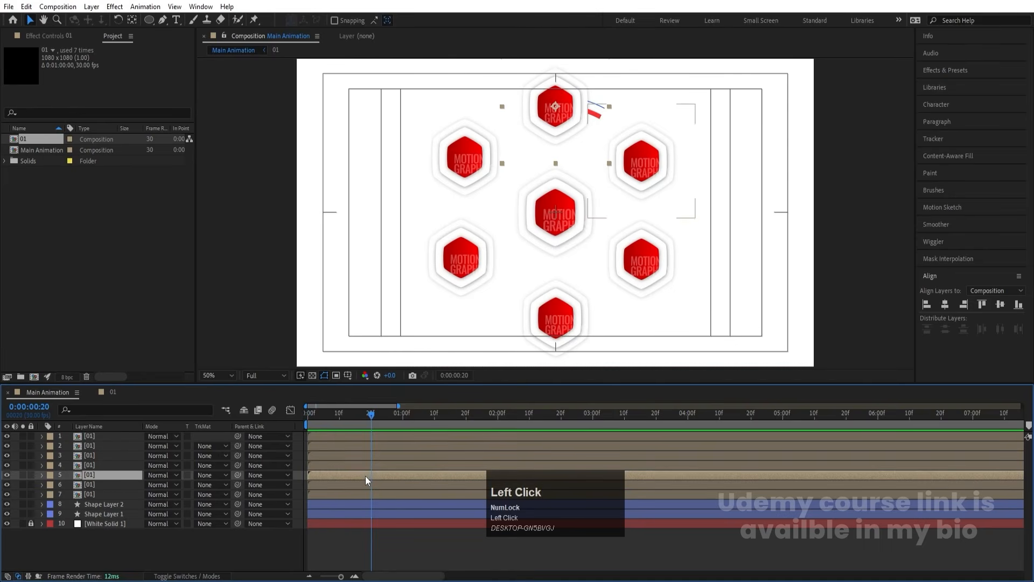
key(bracketleft)
- Shift the lower-right hexagon, layer 4, to start at 0:00:01:10 and the bottom hexagon, layer 3, at 0:00:02:00
click(434, 416)
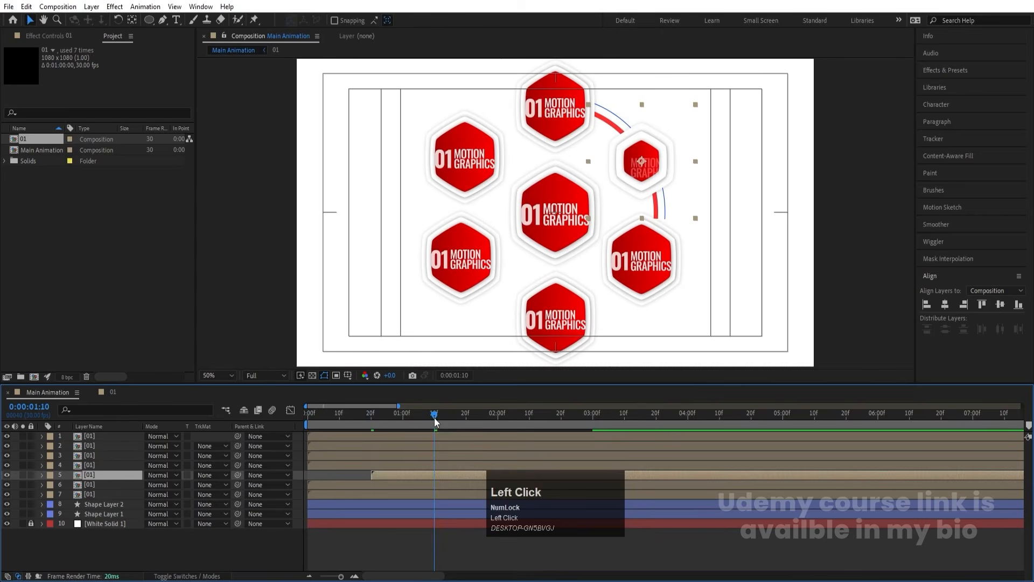
click(431, 467)
key(bracketleft)
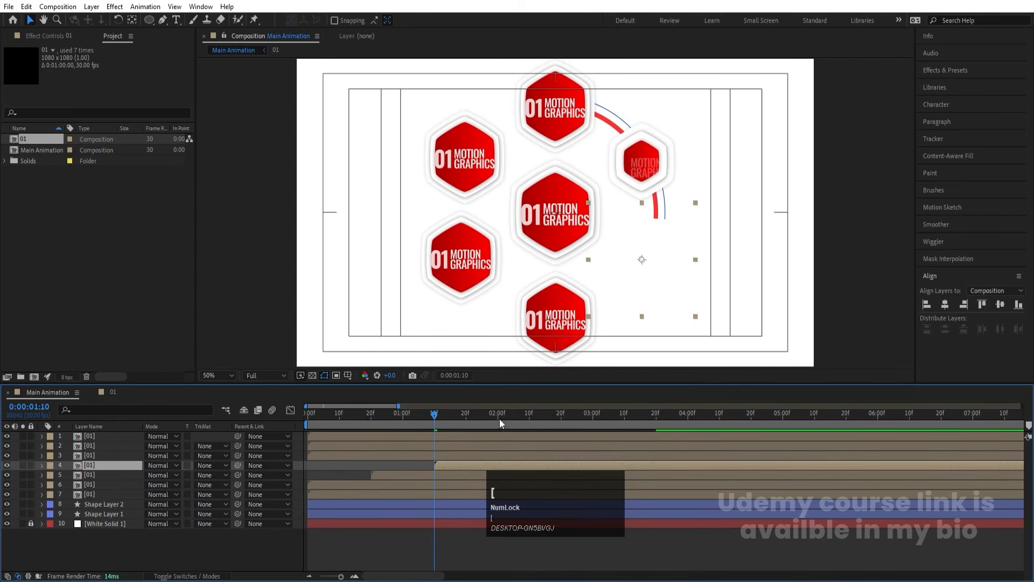
click(498, 416)
click(500, 458)
key(bracketleft)
- Shift the lower-left hexagon, layer 2, to start at 0:00:02:20 and the upper-left hexagon, layer 1, at 0:00:03:10
click(558, 416)
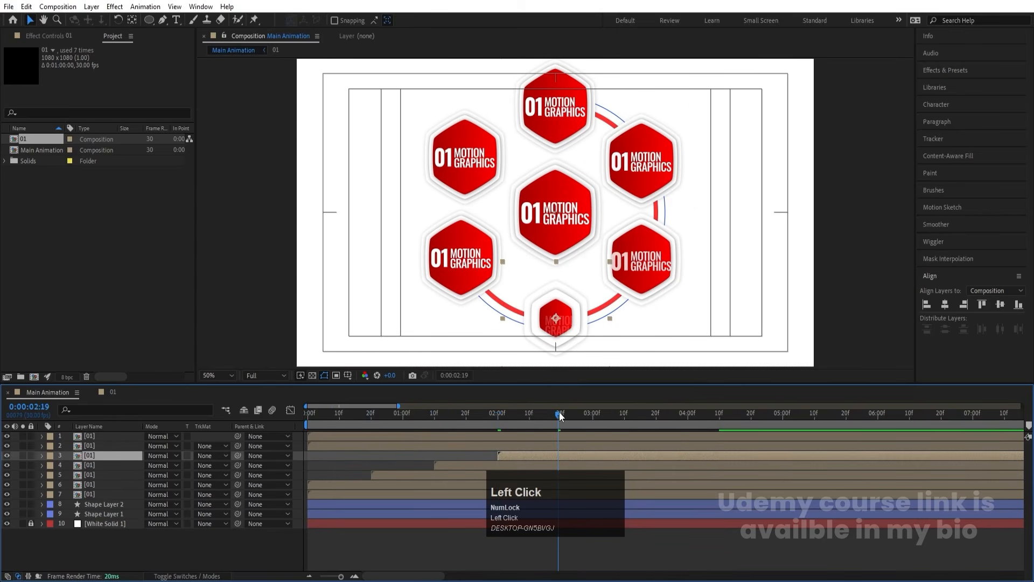
key(Page_Down)
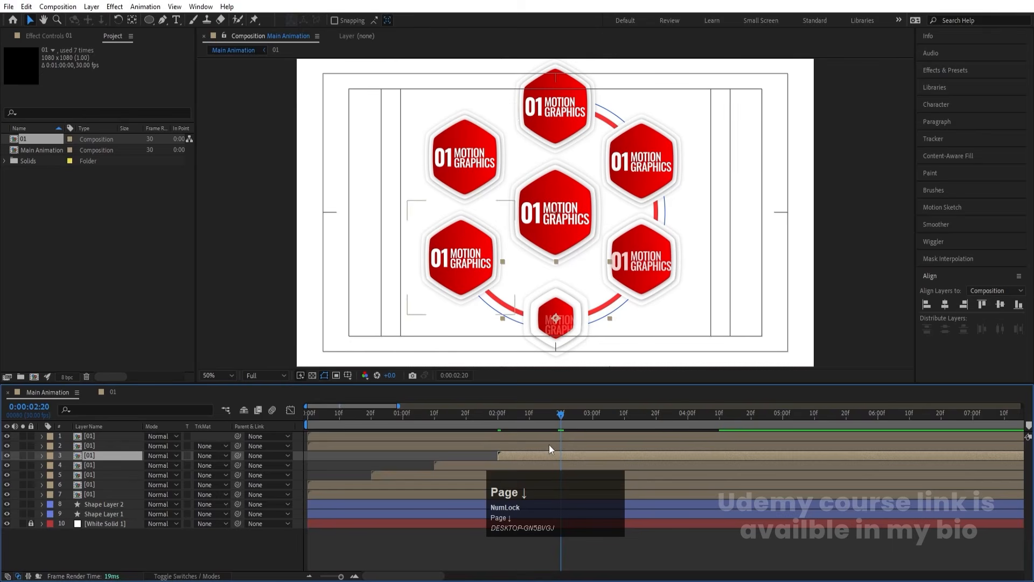
click(549, 446)
key(bracketleft)
click(624, 418)
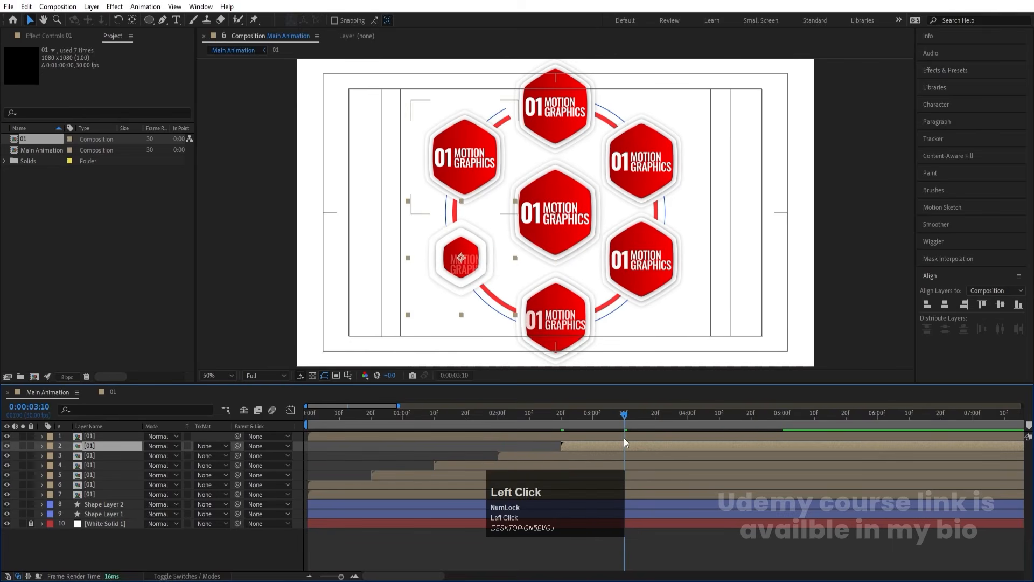
click(624, 437)
key(bracketleft)
- Preview the staggered hexagon reveals around the ring from the beginning to check their timing
key(space)
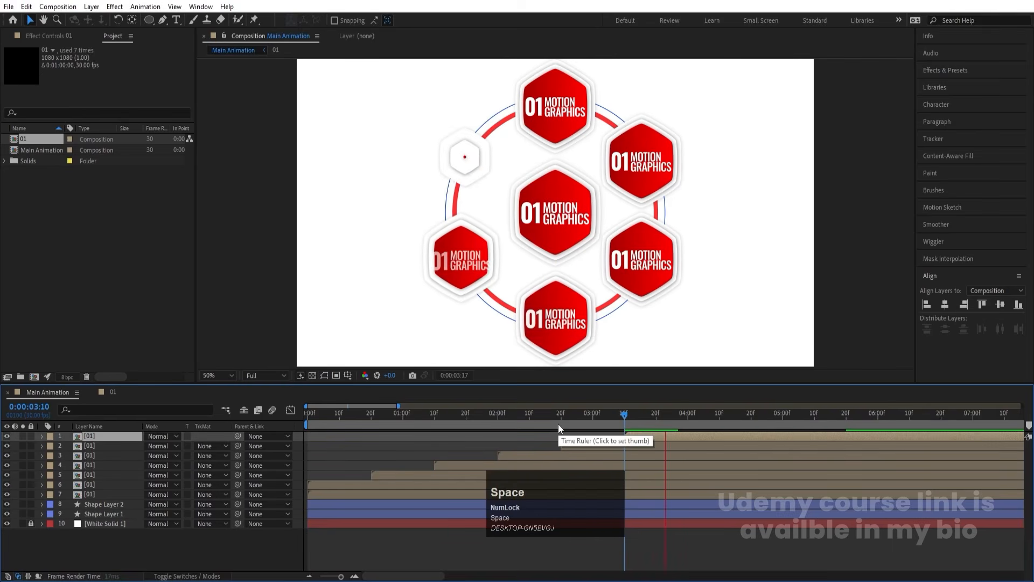
key(minus)
key(space)
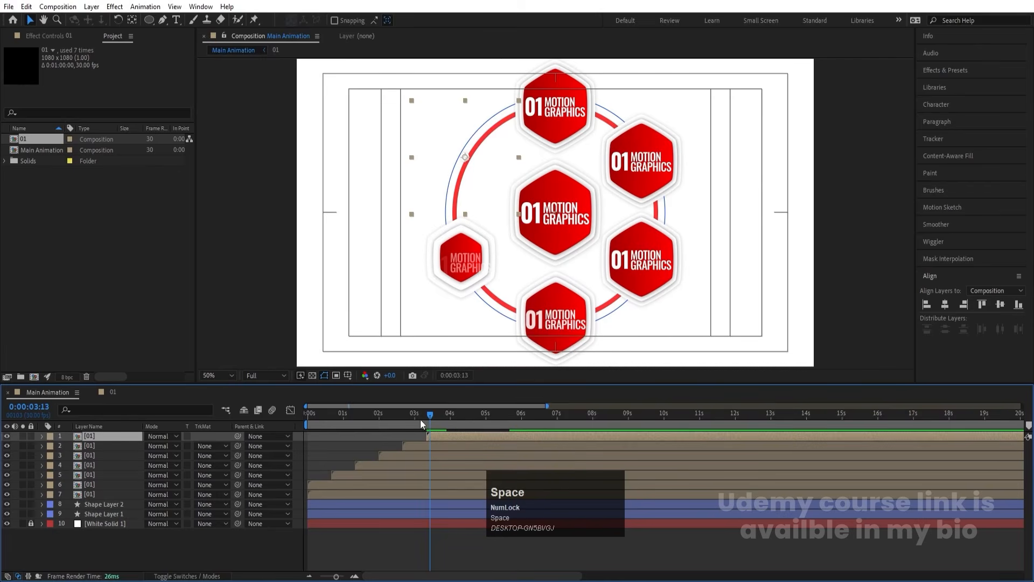
drag(420, 419, 271, 424)
key(space)
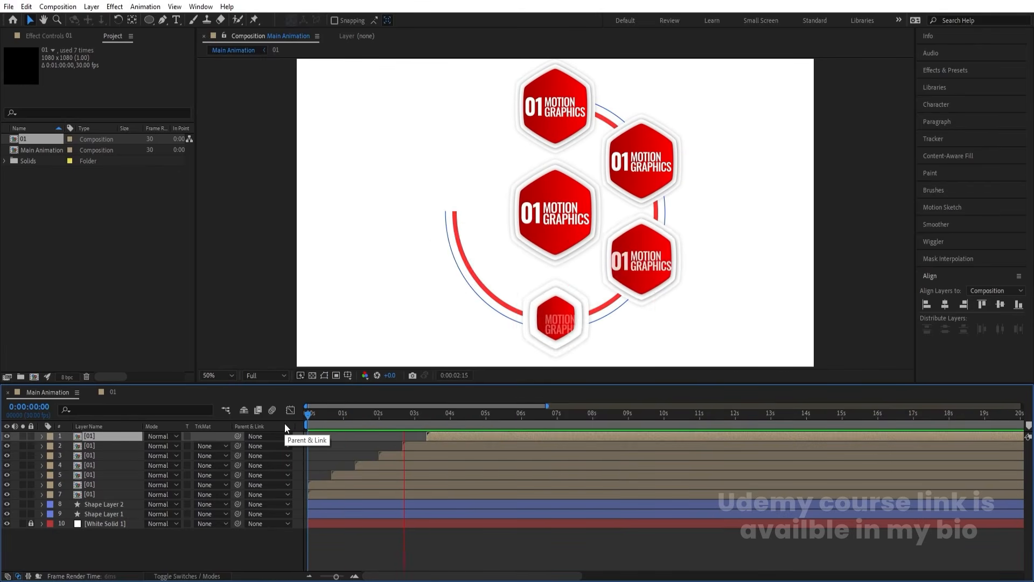
key(space)
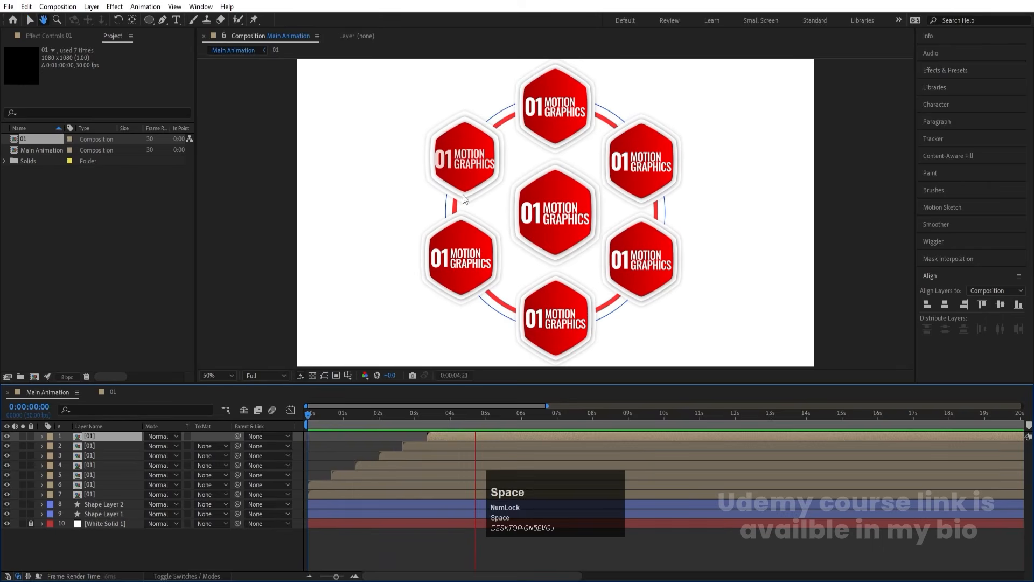
key(space)
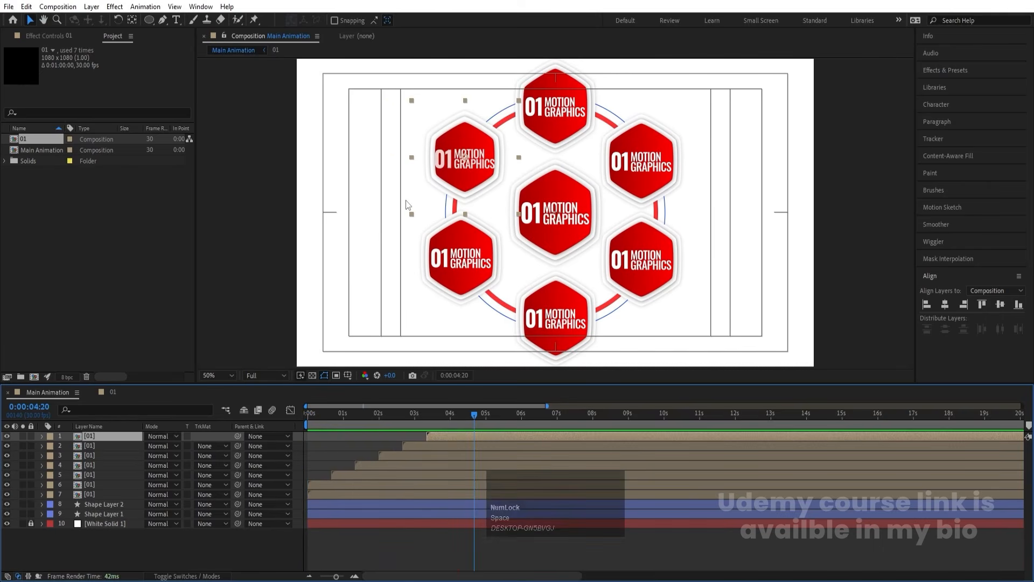
key(space)
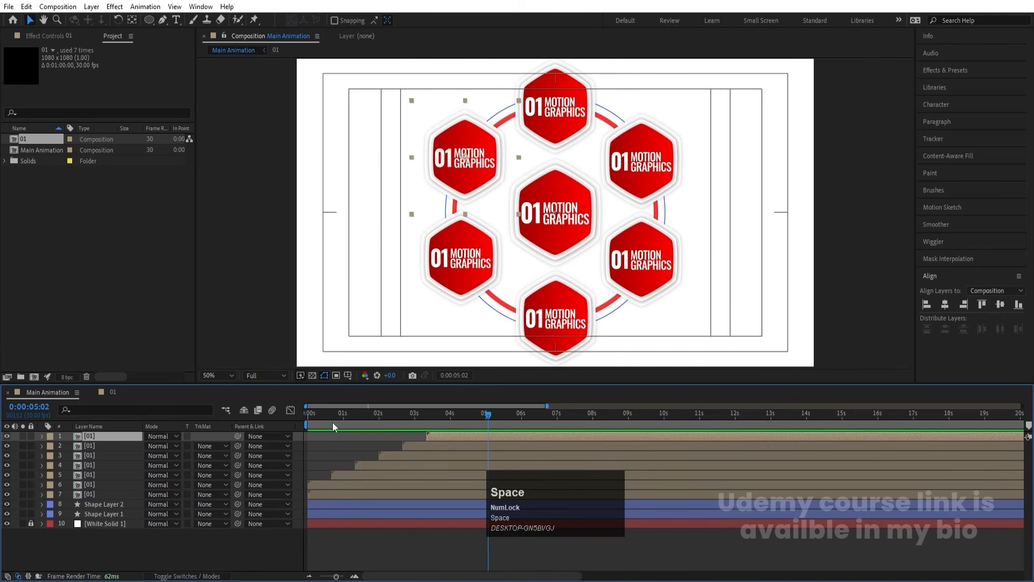
- Reset the six outer hexagon layers, layers 1 to 6, to start together at 0:00:00:00
drag(332, 422, 244, 435)
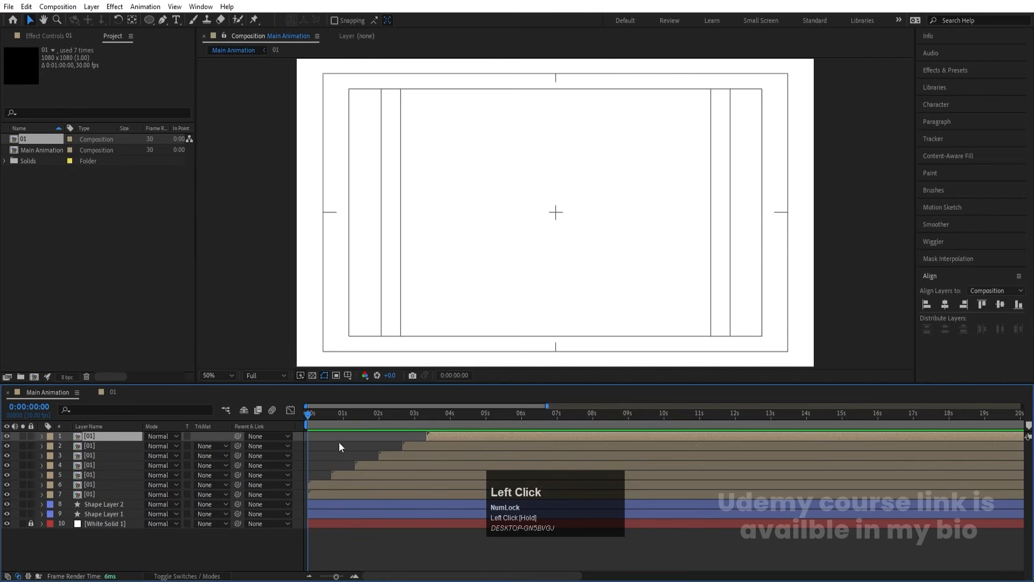
drag(329, 413, 297, 487)
click(403, 481)
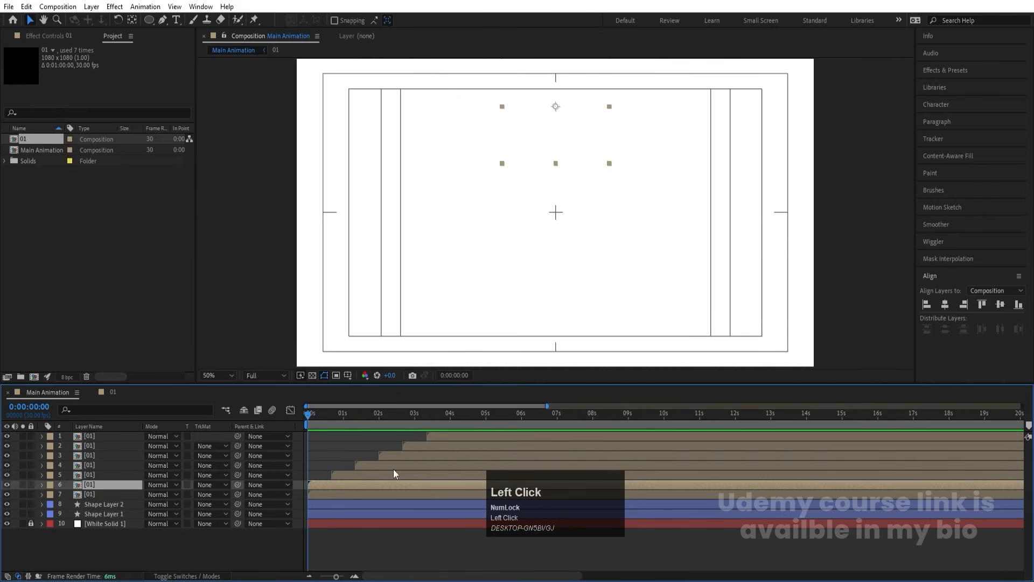
shift+click(450, 438)
key(bracketleft)
key(equal)
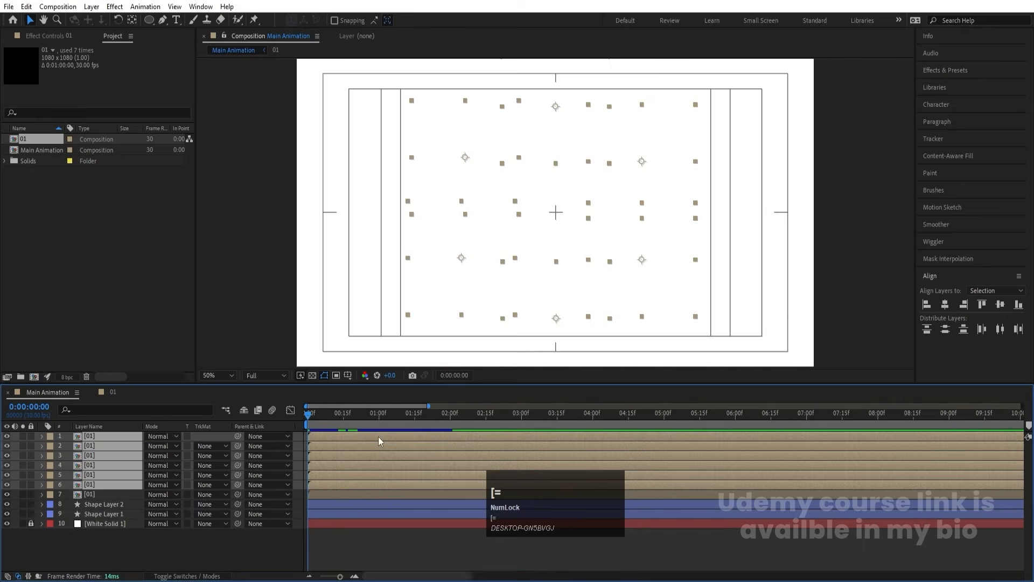
- Scrub through the Main Animation timeline to examine the simultaneous hexagon reveals against the ring's growth
click(341, 413)
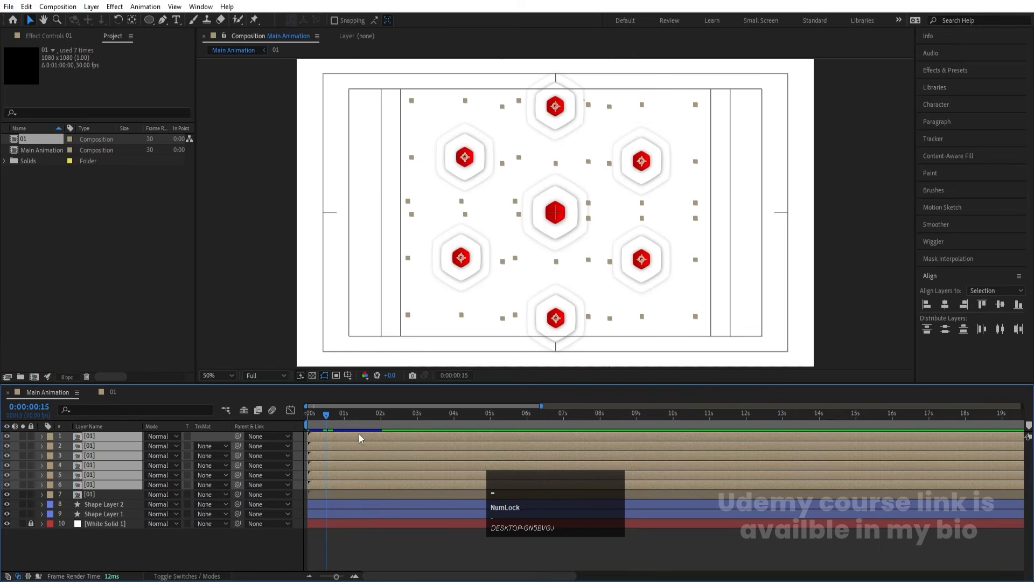
key(minus)
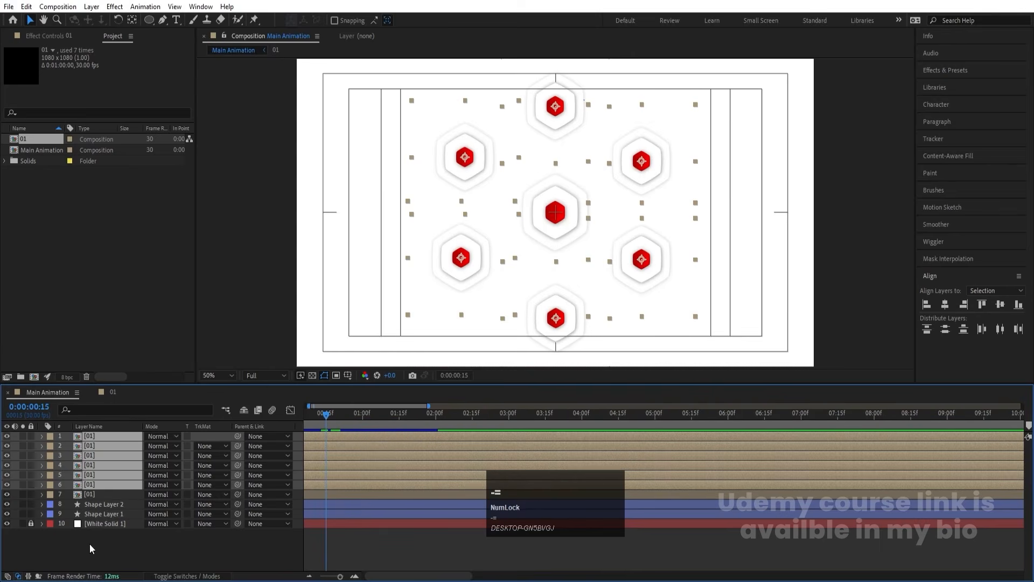
click(91, 484)
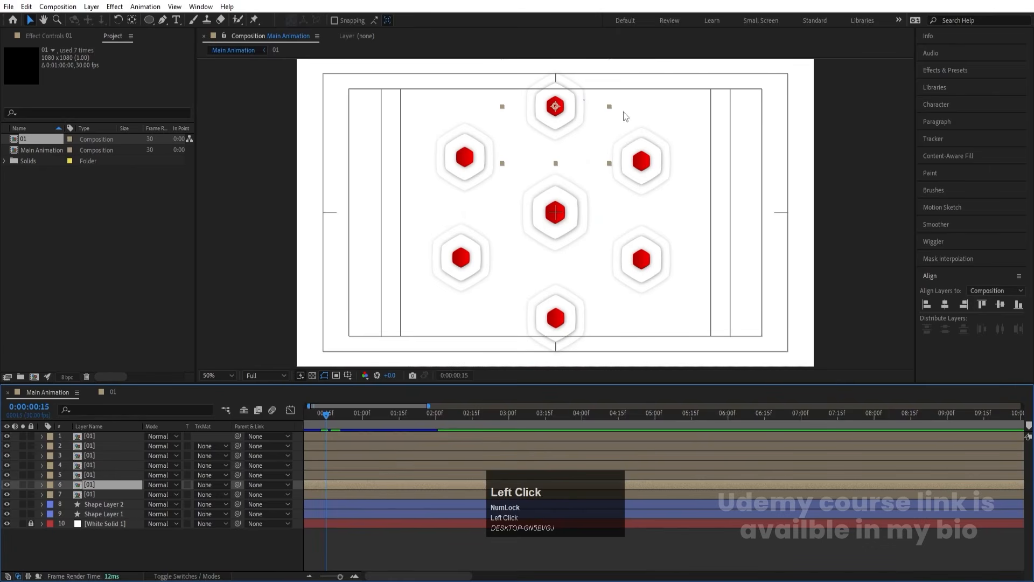
drag(307, 420, 331, 421)
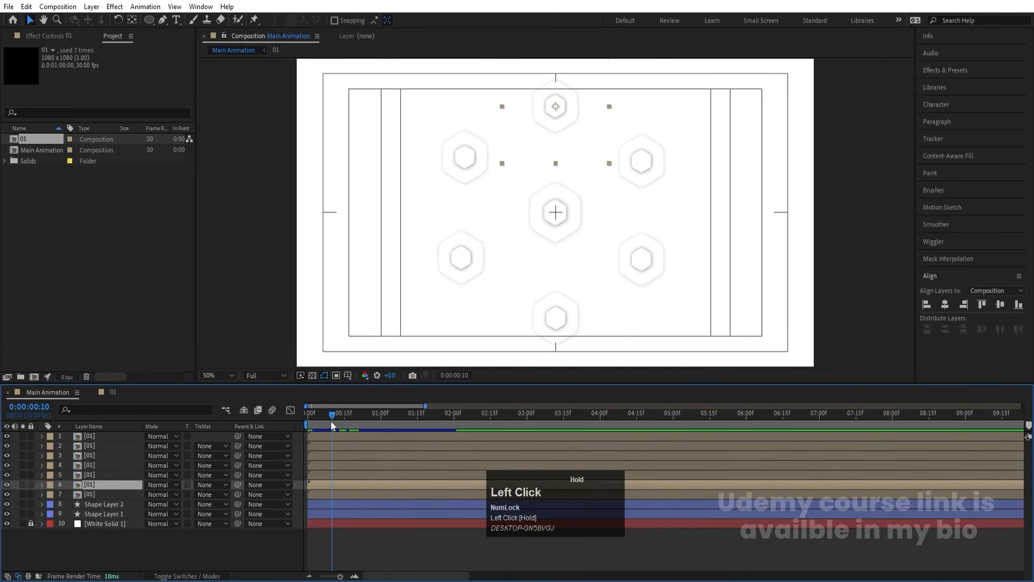
key(=)
click(92, 473)
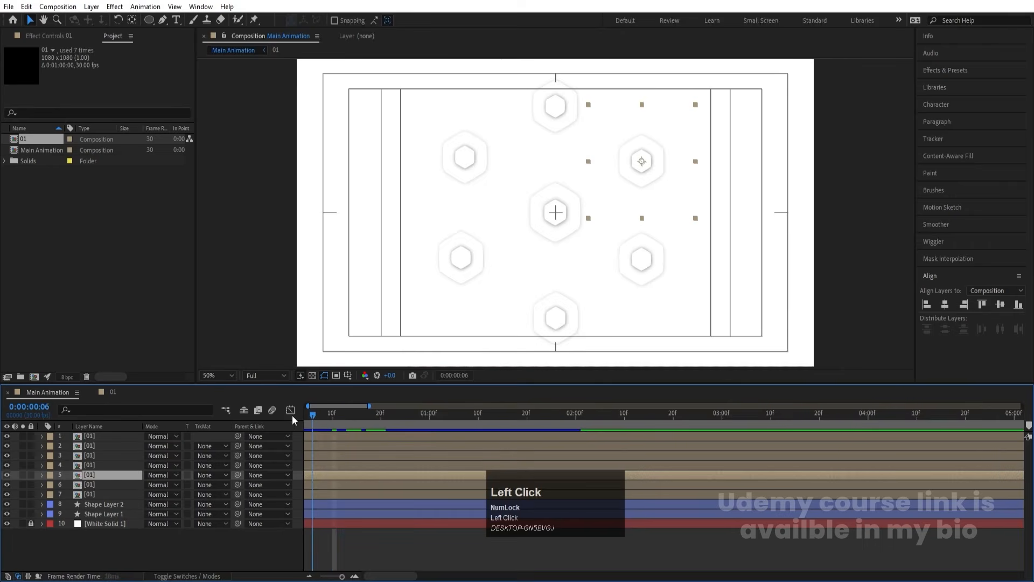
drag(292, 416, 279, 417)
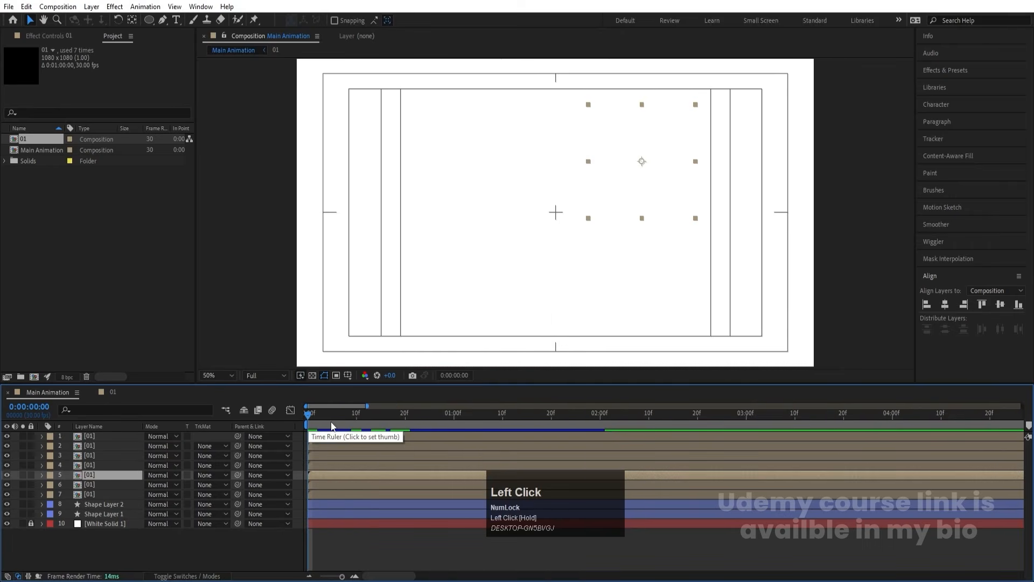
key(-)
key(-)
drag(351, 421, 355, 422)
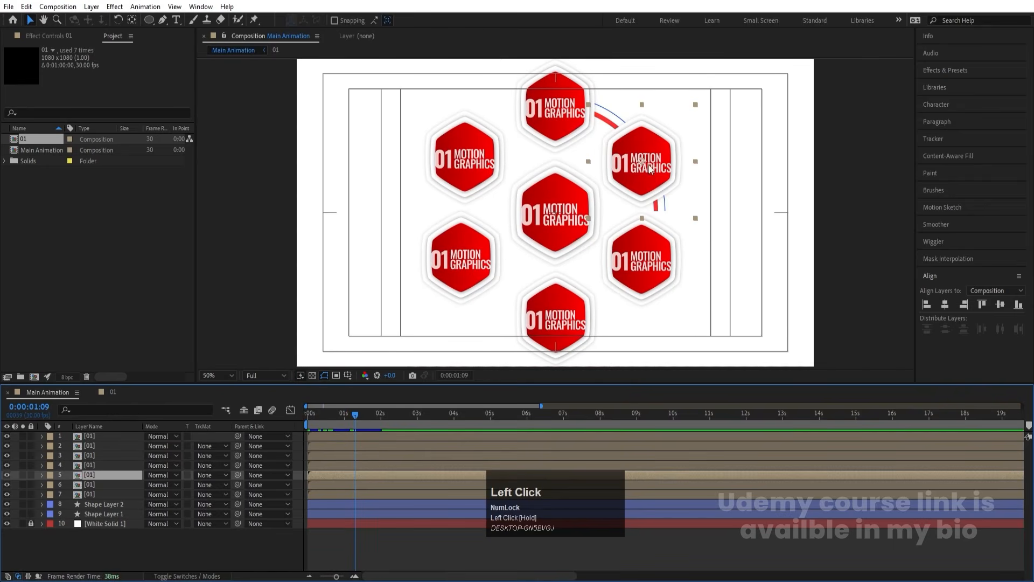
click(396, 416)
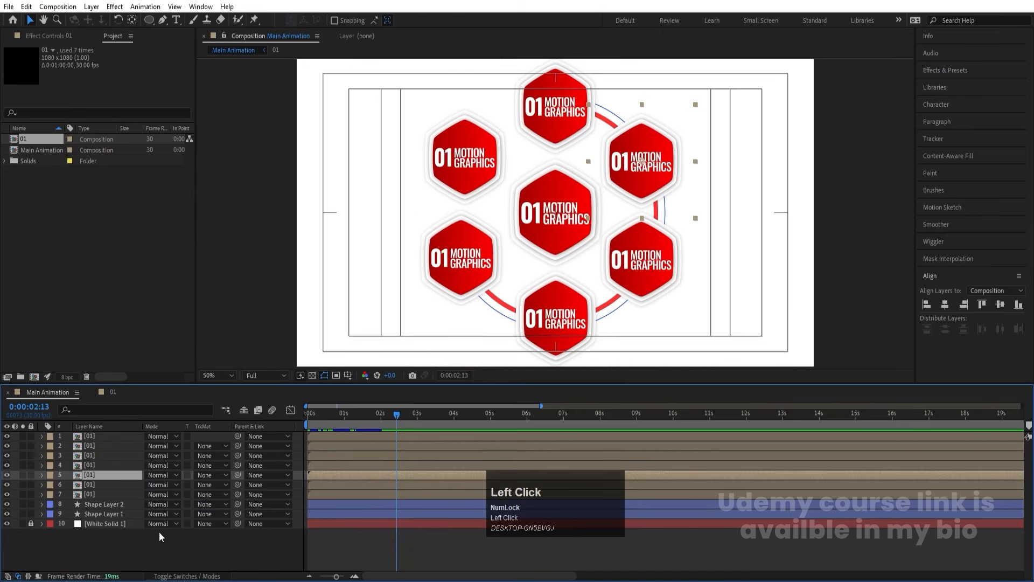
- Duplicate composition 01 as 02 and replace the upper-right hexagon's source, layer 5, with composition 02
click(94, 193)
click(33, 141)
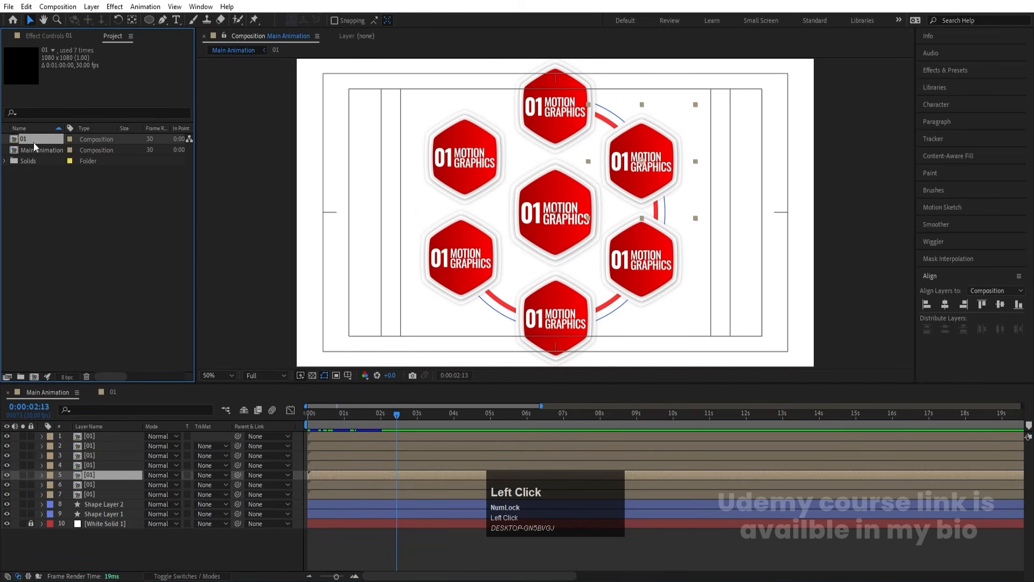
key(ctrl+d)
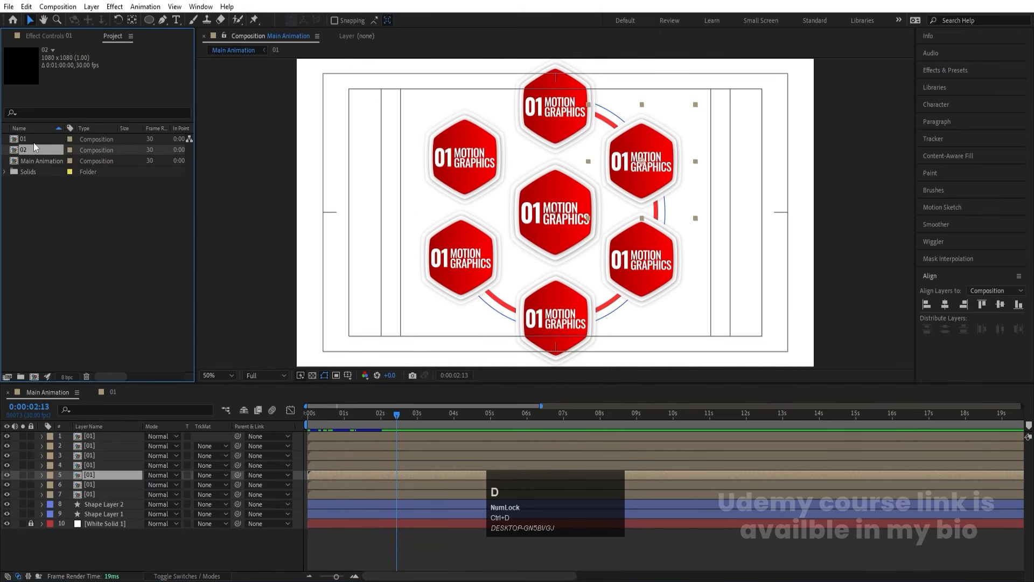
click(93, 473)
drag(27, 152, 109, 471)
- Create duplicate compositions 03 and 04 and swap them in as the sources of the lower-right hexagon, layer 4, and bottom hexagon, layer 3
click(32, 148)
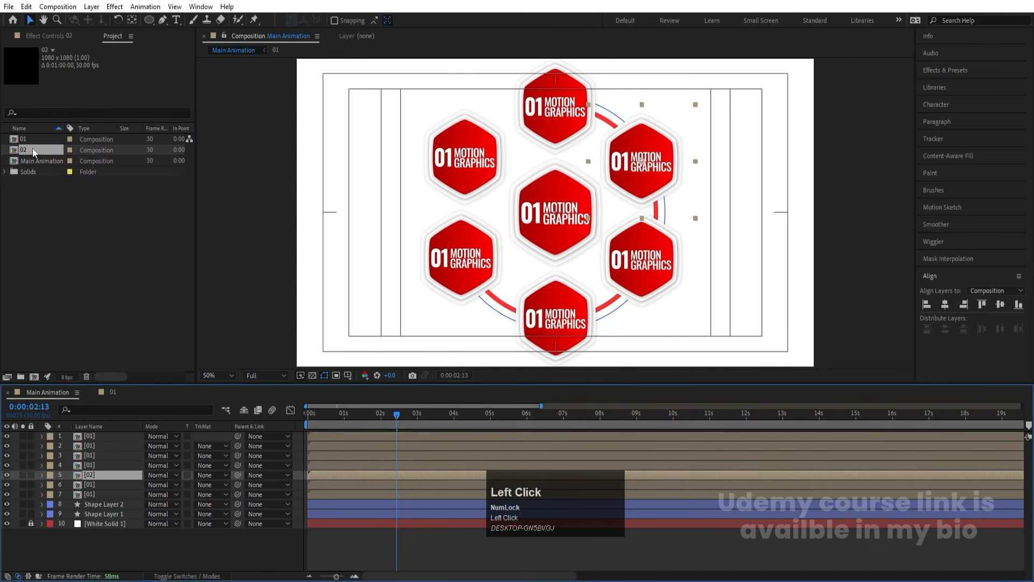
key(ctrl+d)
click(97, 466)
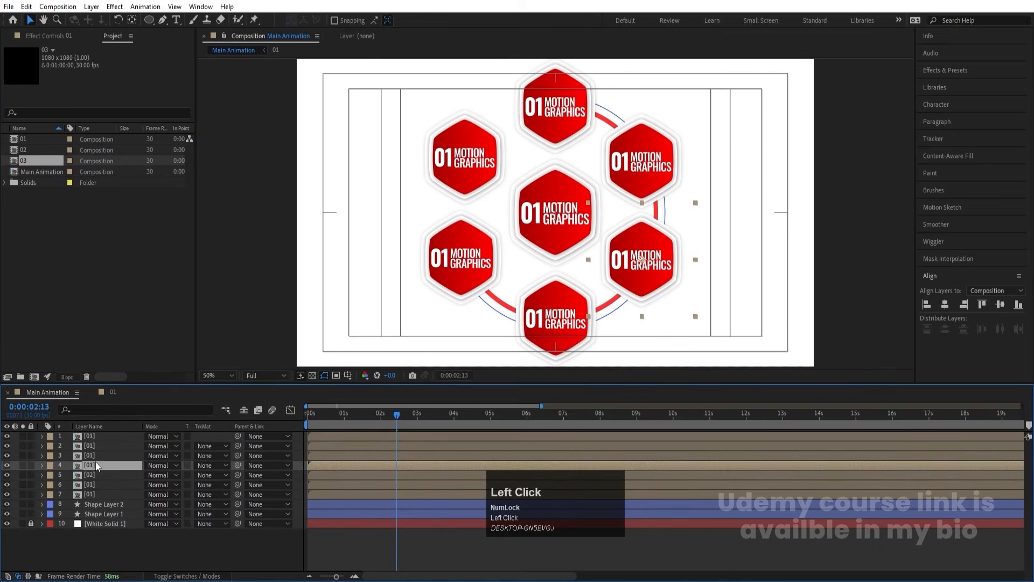
drag(33, 161, 115, 465)
click(92, 456)
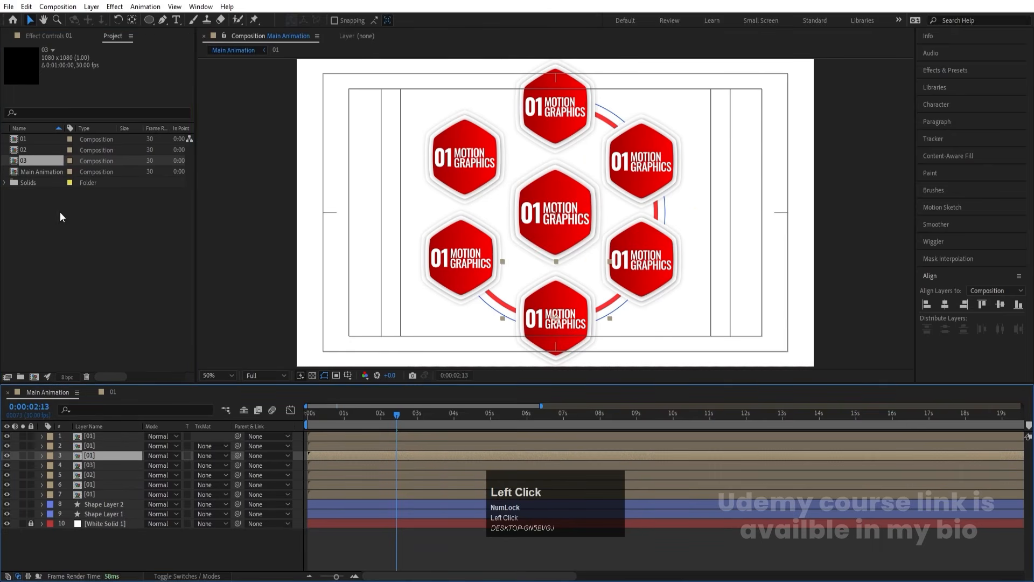
key(ctrl+d)
drag(34, 171, 116, 452)
- Create duplicate compositions 05 and 06 and swap them in as the sources of the lower-left hexagon, layer 2, and upper-left hexagon, layer 1
click(107, 445)
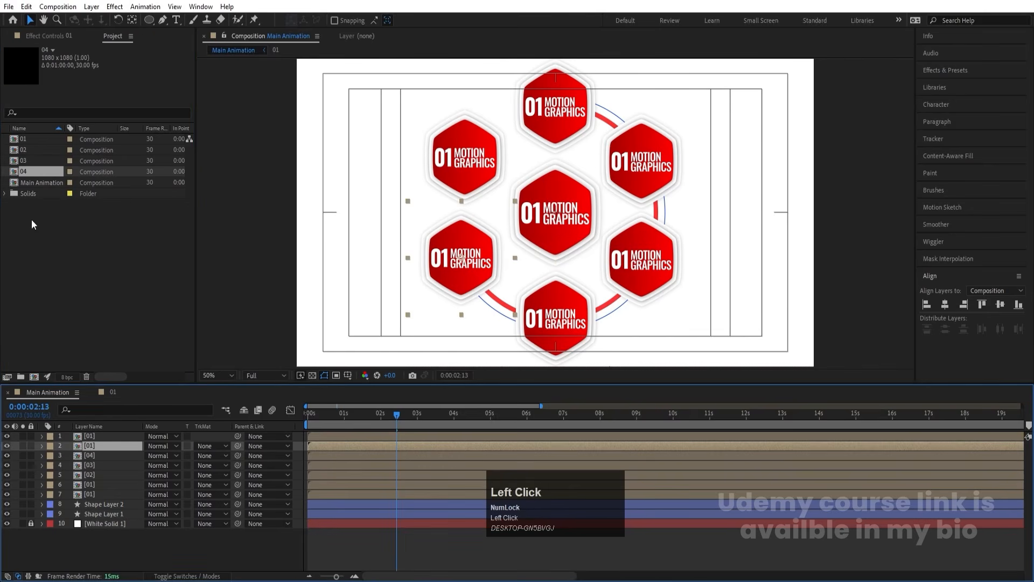
key(ctrl+d)
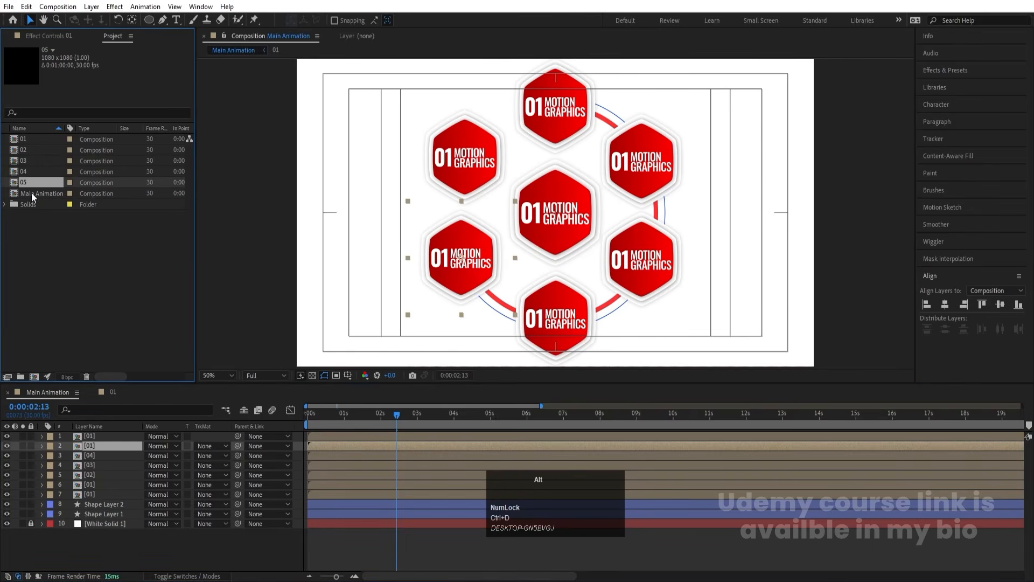
drag(31, 183, 92, 443)
click(92, 436)
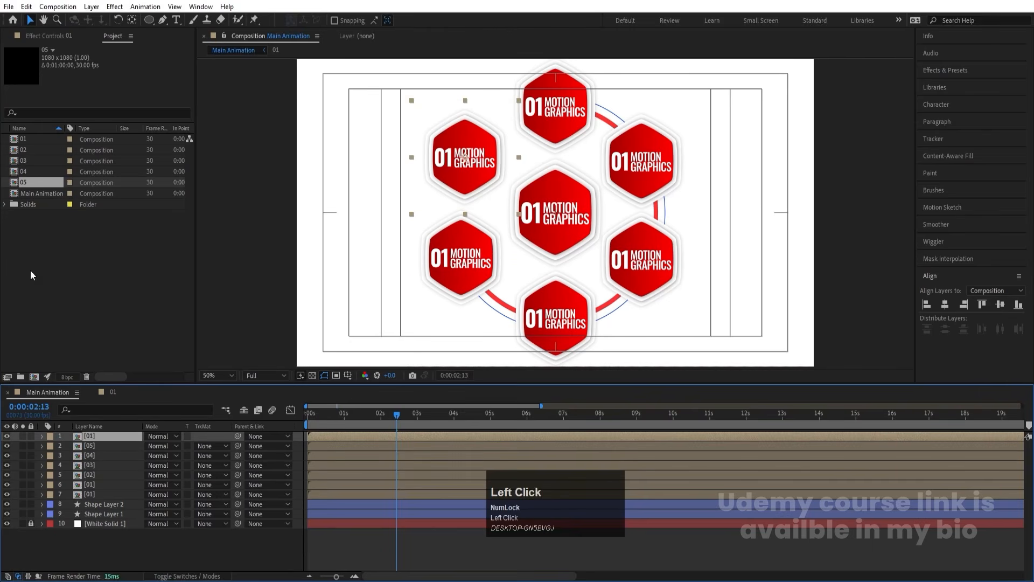
key(ctrl+d)
drag(41, 196, 118, 437)
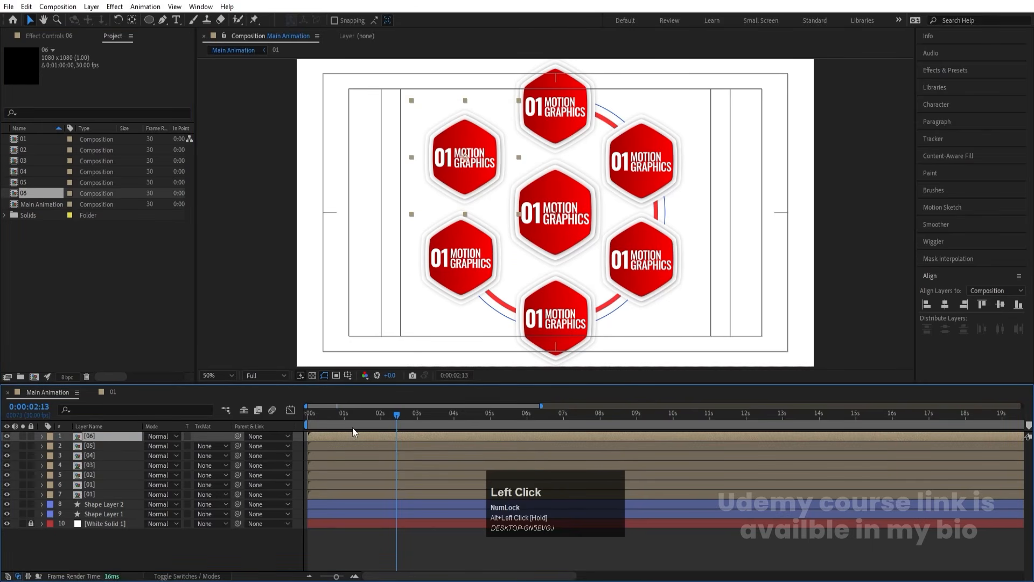
- In composition 02, shift the two text and three shape layers together so their staggered sequence starts at about 0:00:01:00
click(93, 474)
click(93, 465)
click(91, 454)
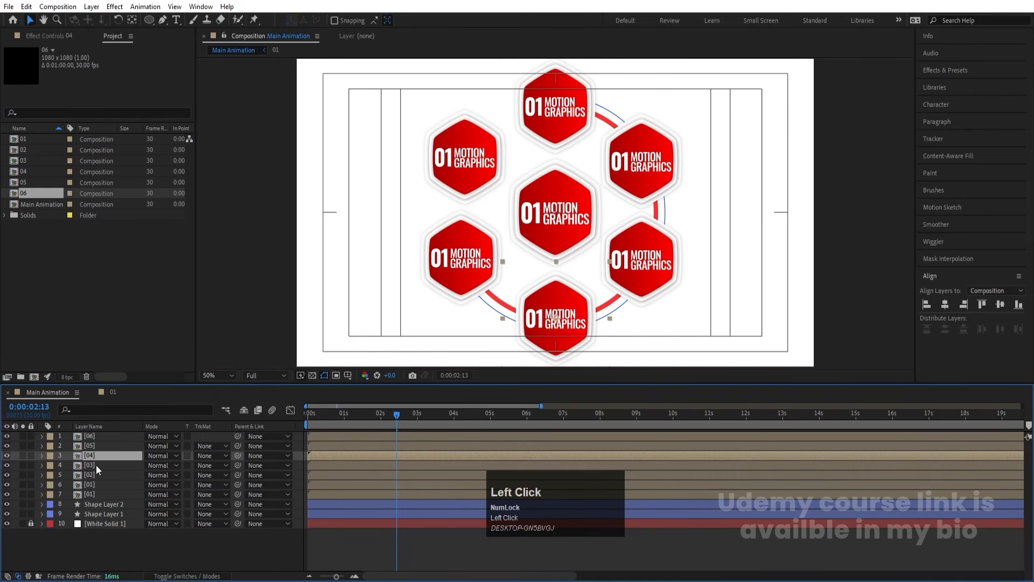
drag(316, 419, 286, 414)
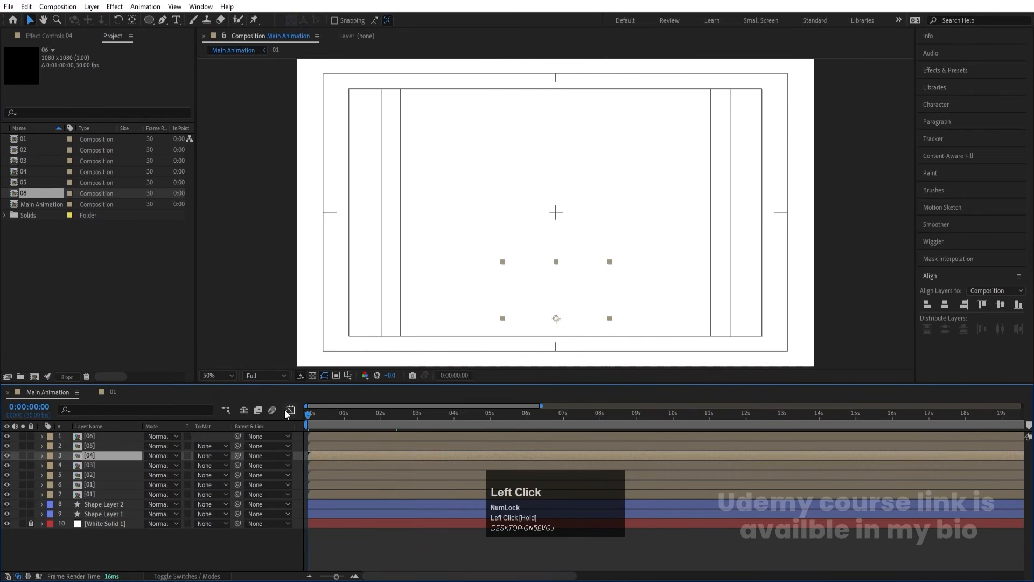
double_click(95, 476)
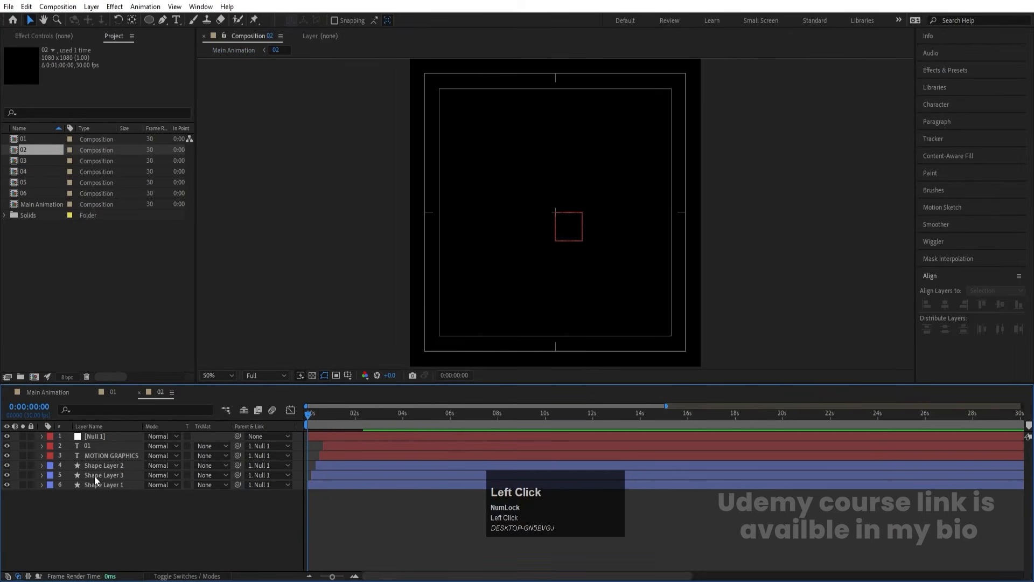
key(equal)
key(equal)
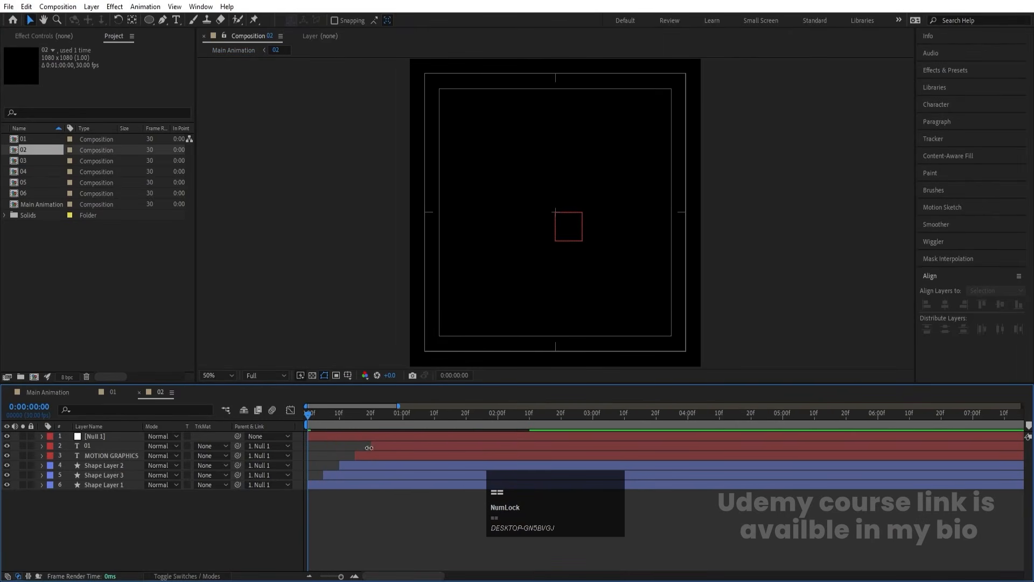
click(387, 446)
shift+click(341, 484)
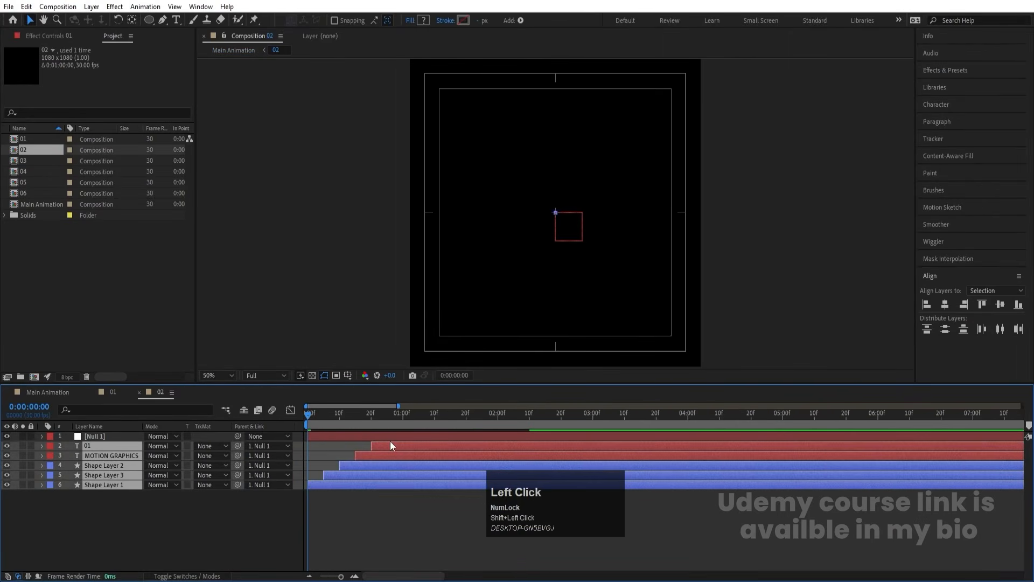
drag(399, 446, 498, 456)
click(400, 413)
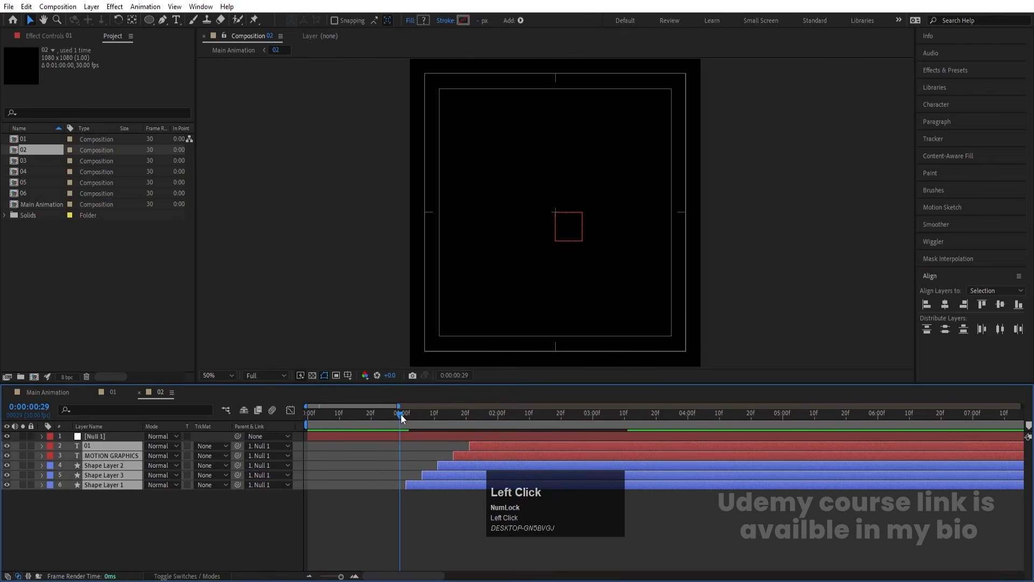
- In composition 03, shift all layers except the null together so their staggered sequence starts at 0:00:02:00
click(66, 387)
double_click(87, 474)
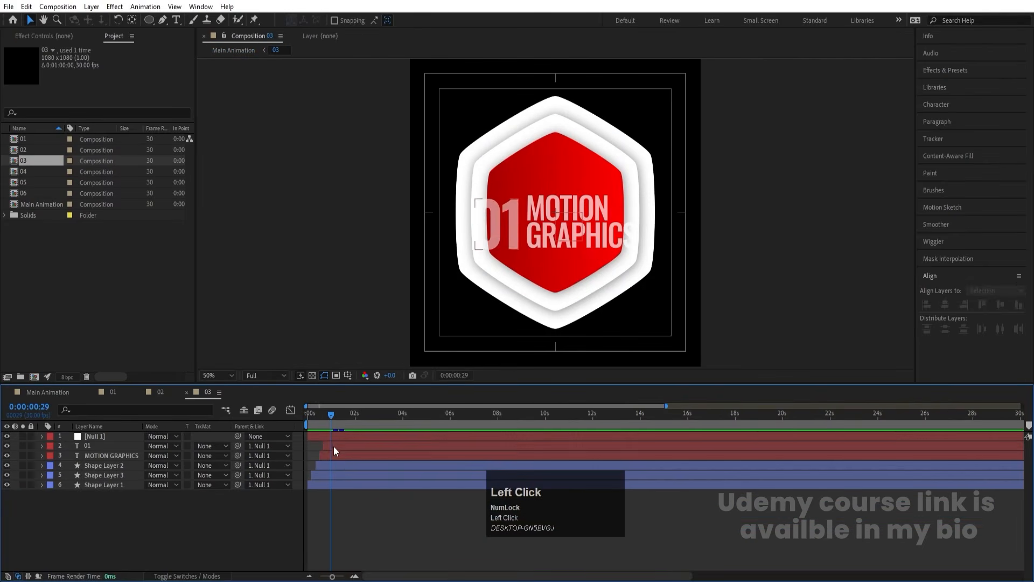
click(334, 446)
shift+click(325, 485)
key(equal)
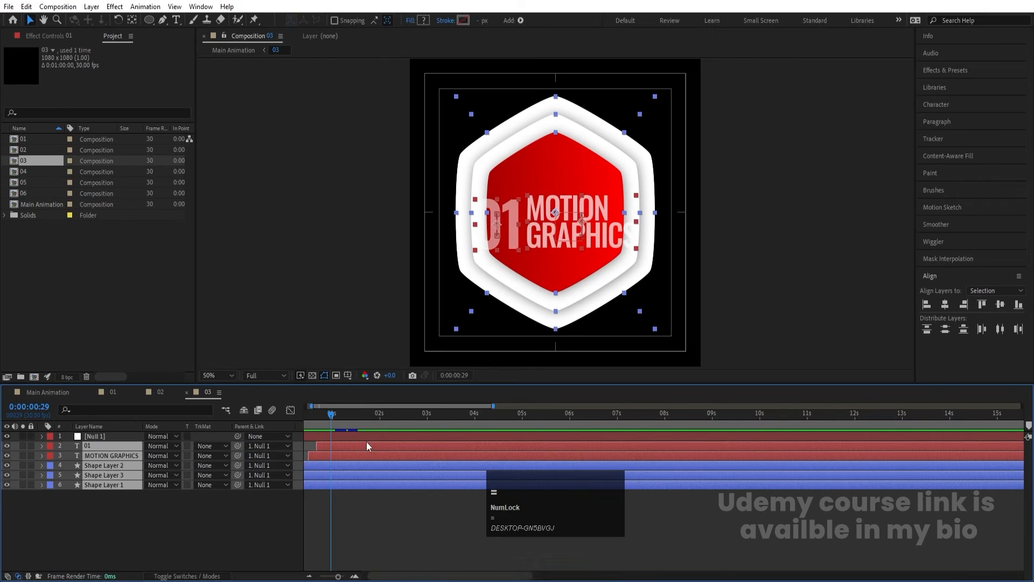
drag(366, 445, 424, 446)
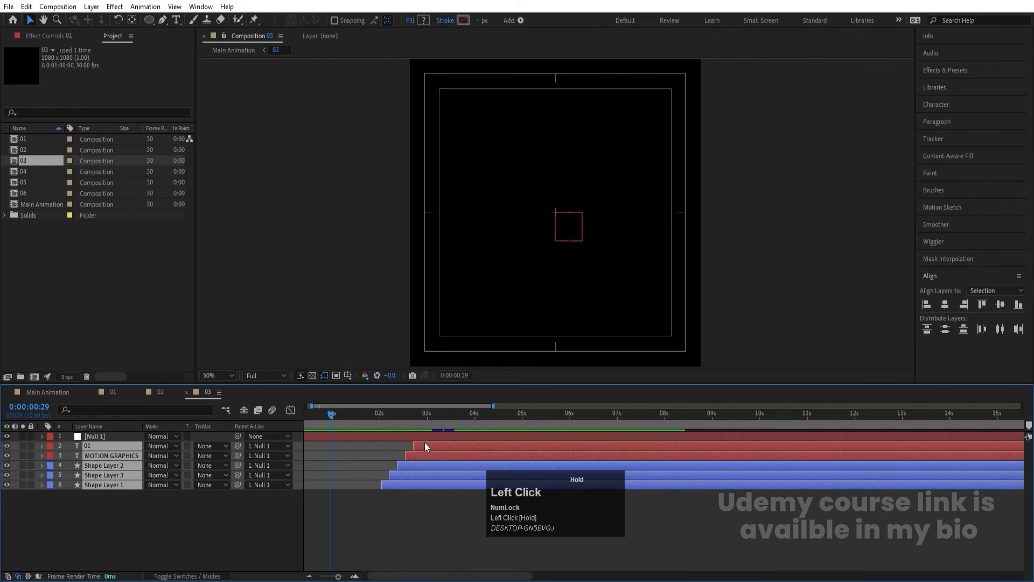
drag(376, 415, 380, 416)
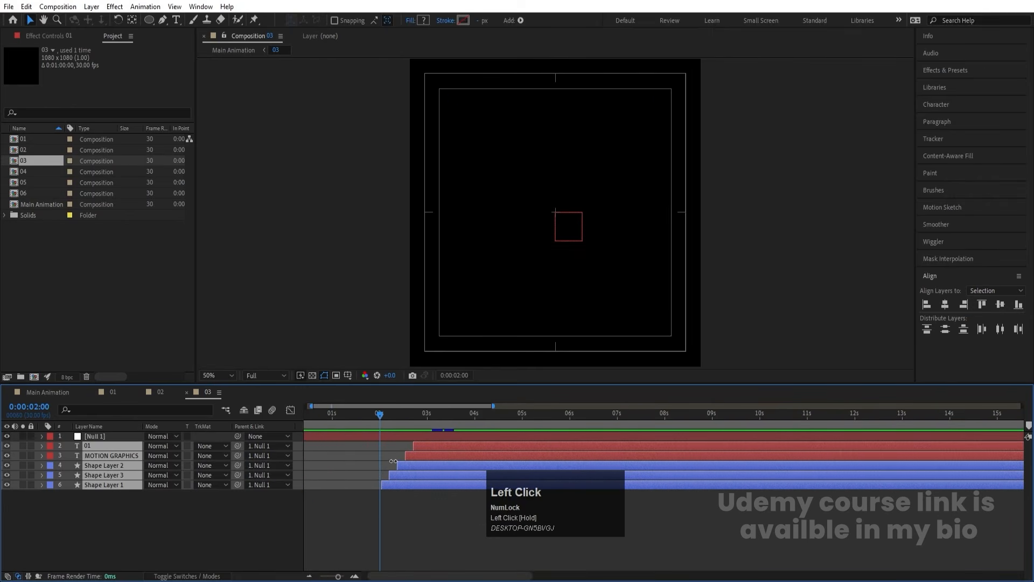
key(equal)
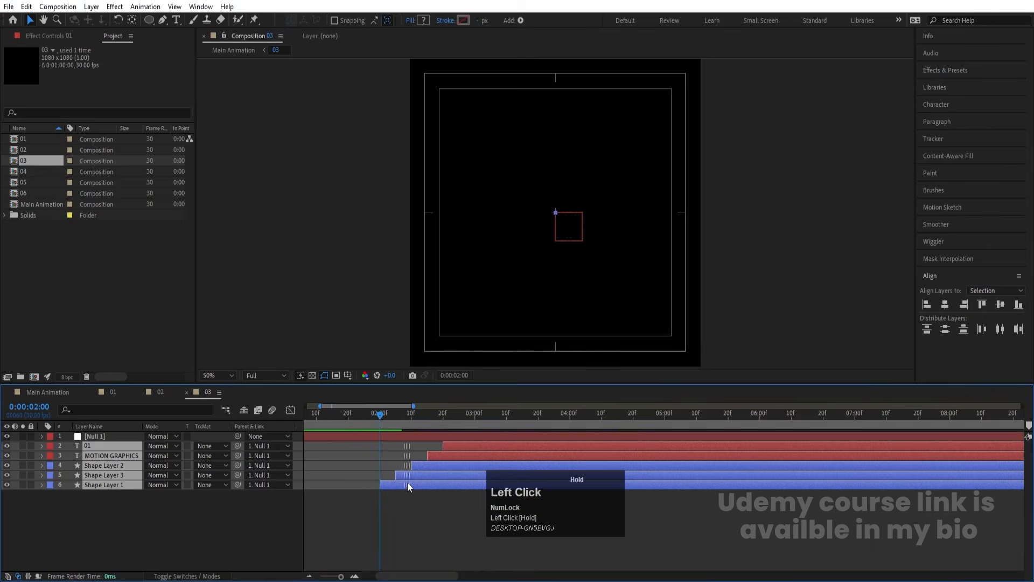
- In composition 04, shift all layers except the null together so their staggered sequence starts at about 0:00:03:00
click(48, 392)
click(86, 458)
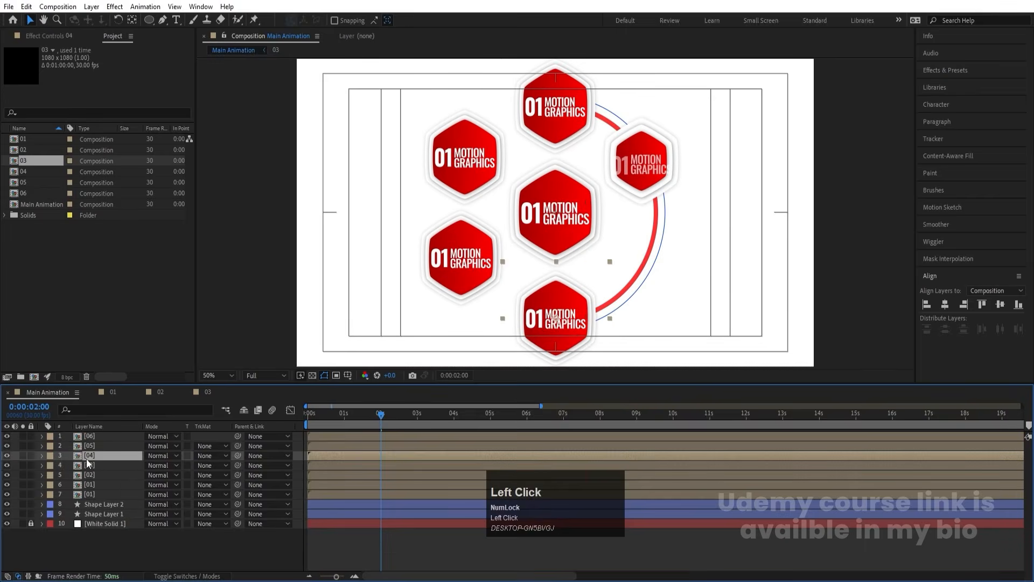
double_click(86, 458)
key(equal)
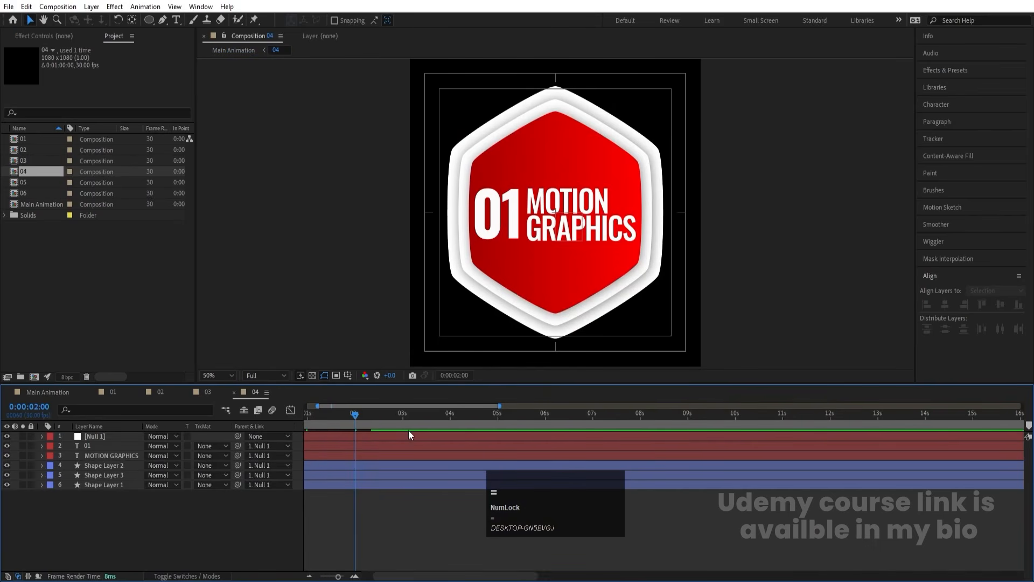
drag(402, 416, 403, 416)
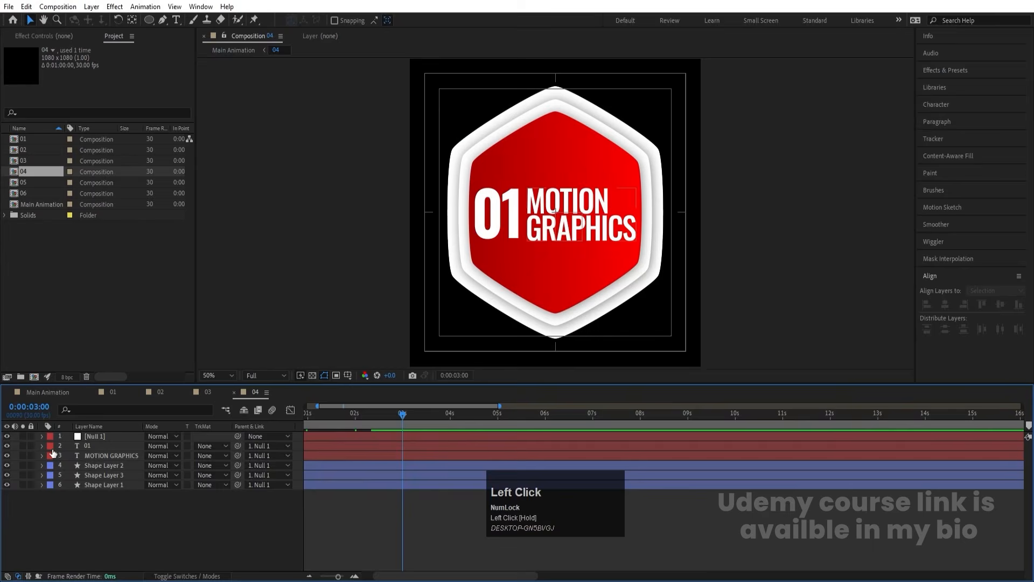
key(ctrl+a)
ctrl+click(90, 438)
drag(311, 448, 457, 463)
- In composition 05, shift all layers except the null together so their staggered sequence starts at 0:00:04:00
click(40, 392)
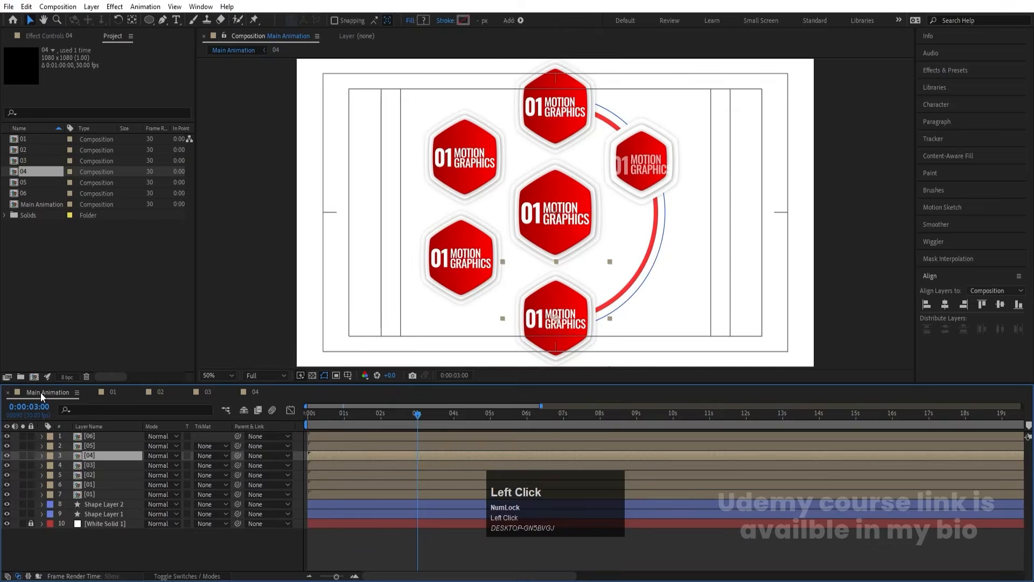
double_click(103, 445)
key(ctrl+a)
ctrl+click(356, 436)
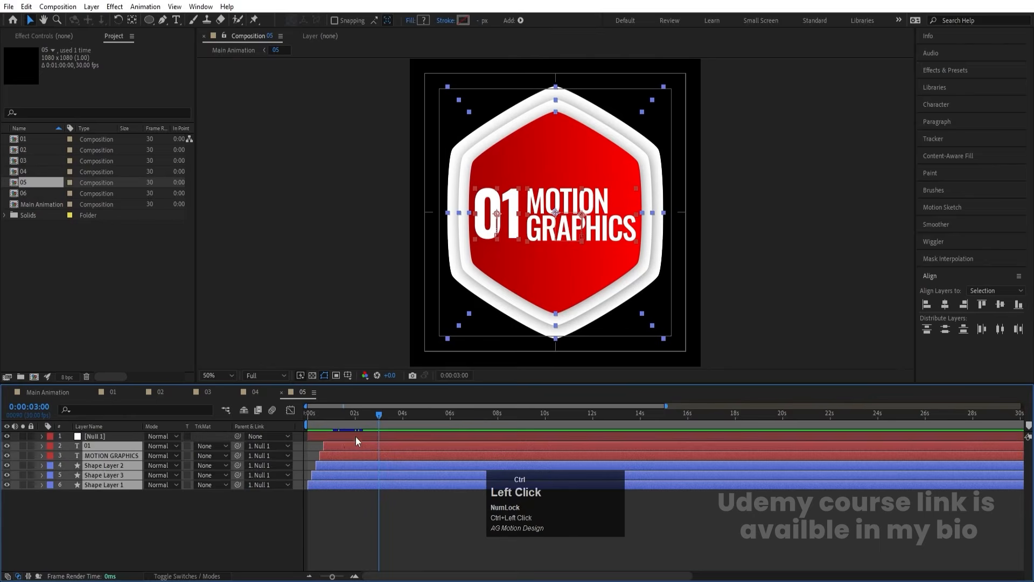
drag(338, 448, 432, 465)
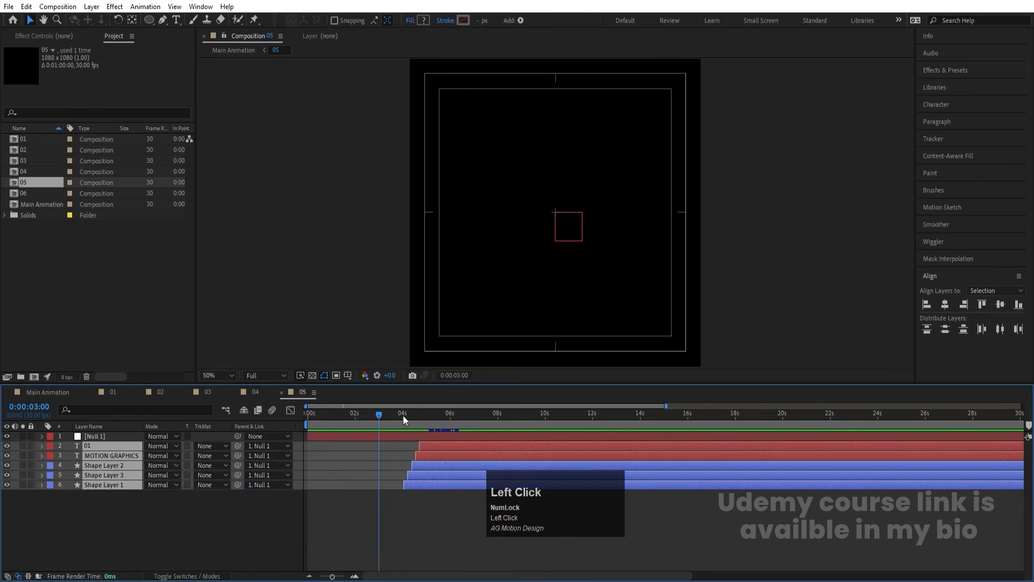
click(403, 415)
key(equal)
key(equal)
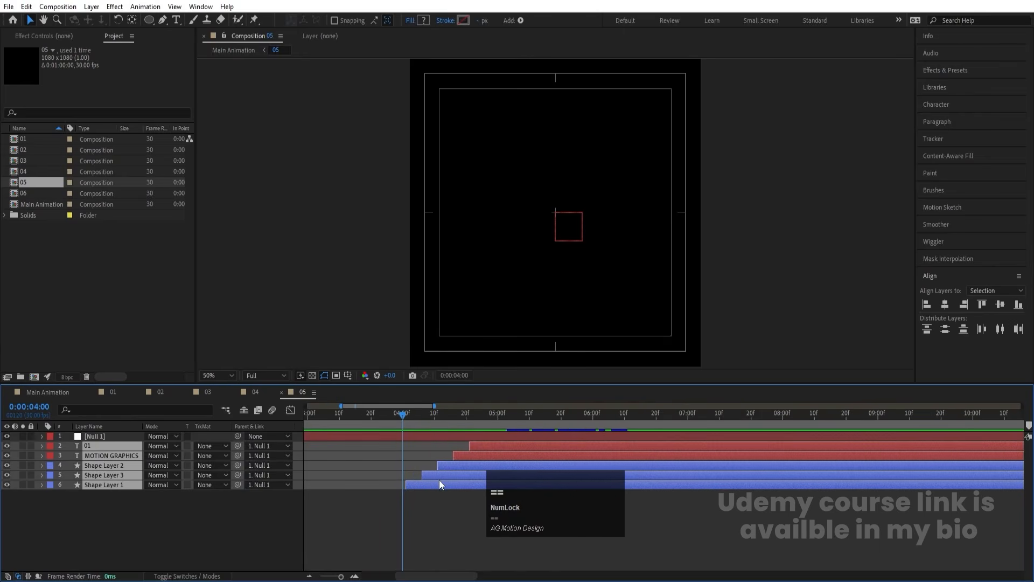
drag(432, 486, 426, 486)
- In composition 06, shift all layers except the null together so their staggered sequence starts at about 0:00:05:00
click(66, 396)
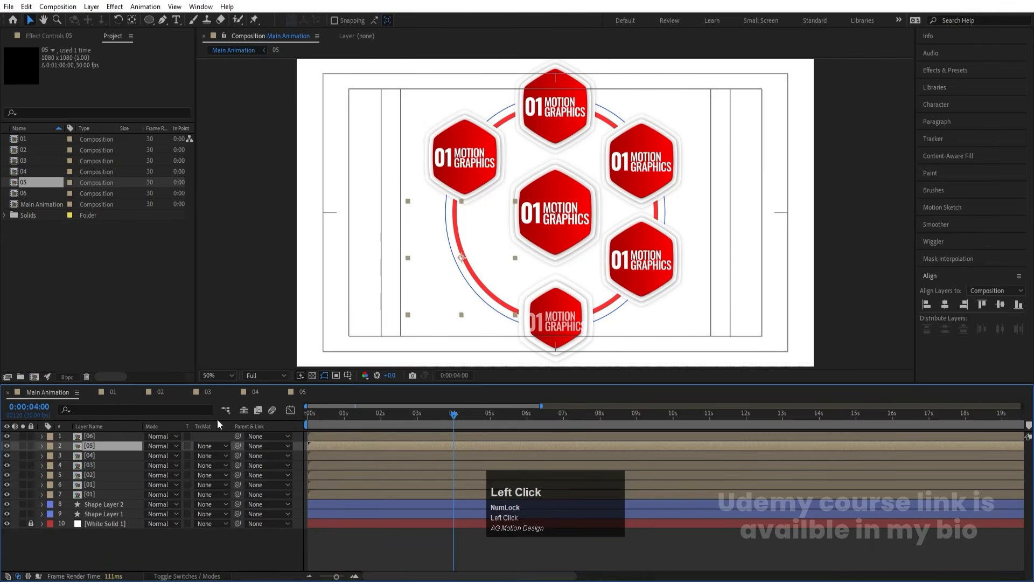
click(490, 415)
double_click(492, 434)
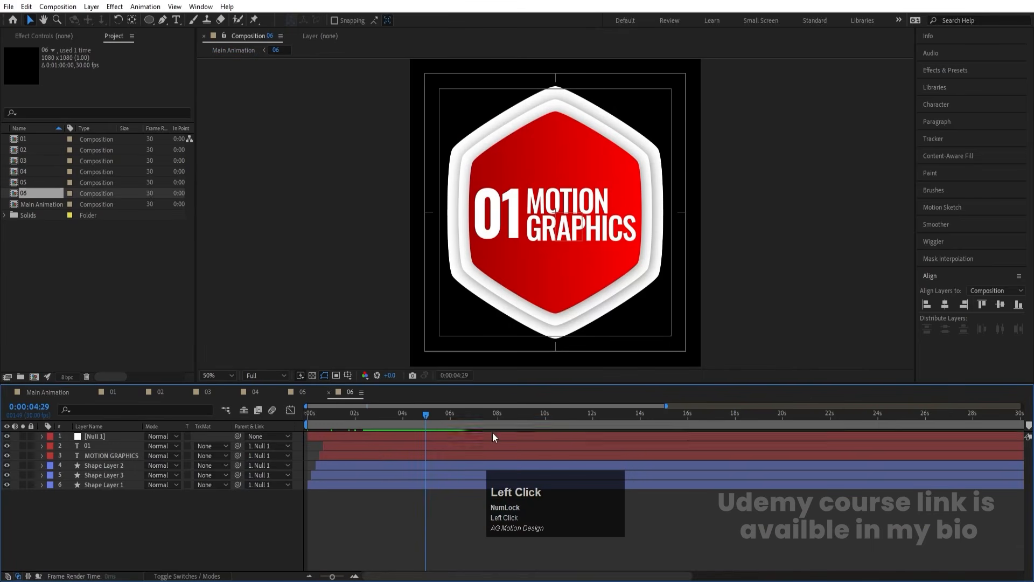
click(375, 447)
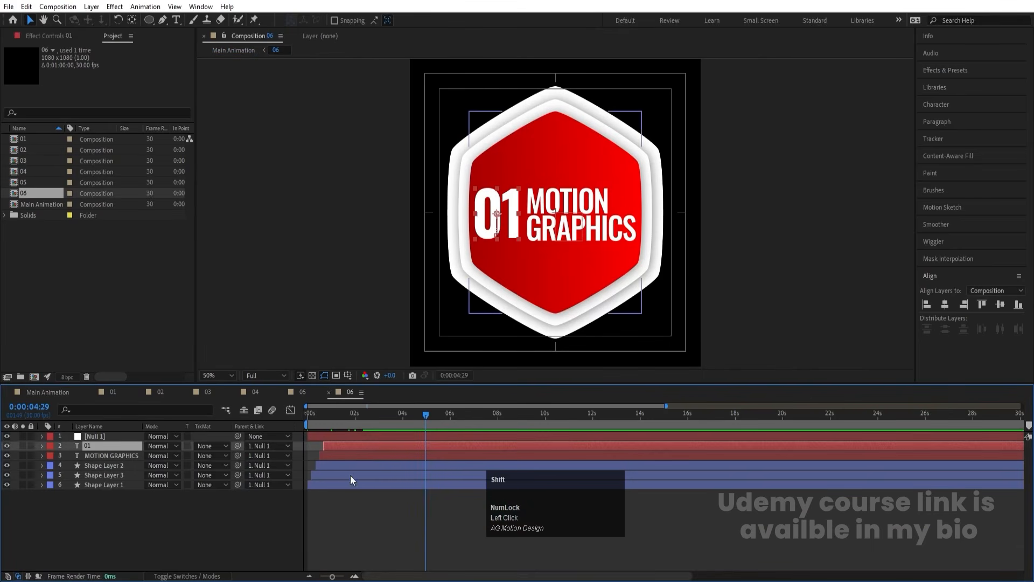
shift+click(338, 484)
drag(348, 486, 451, 485)
key(equal)
key(equal)
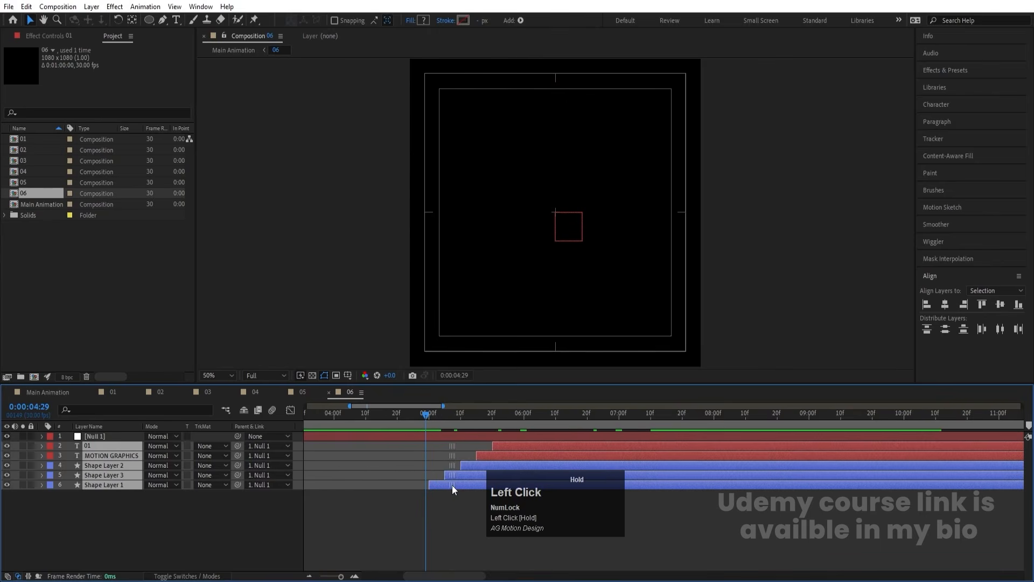
- Play back the Main Animation composition to check the successive reveal of the six hexagons around the ring
click(69, 394)
key(space)
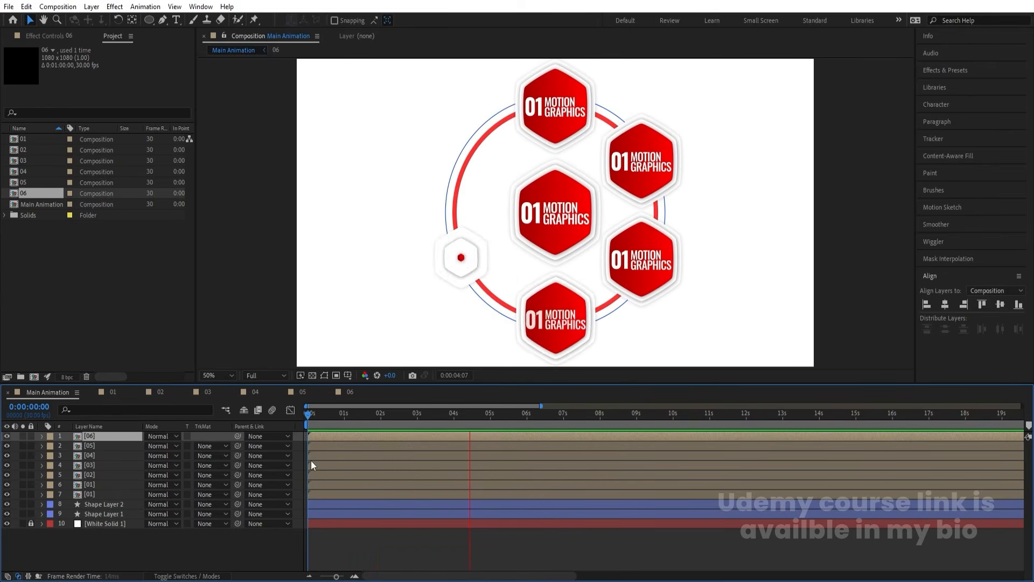
key(space)
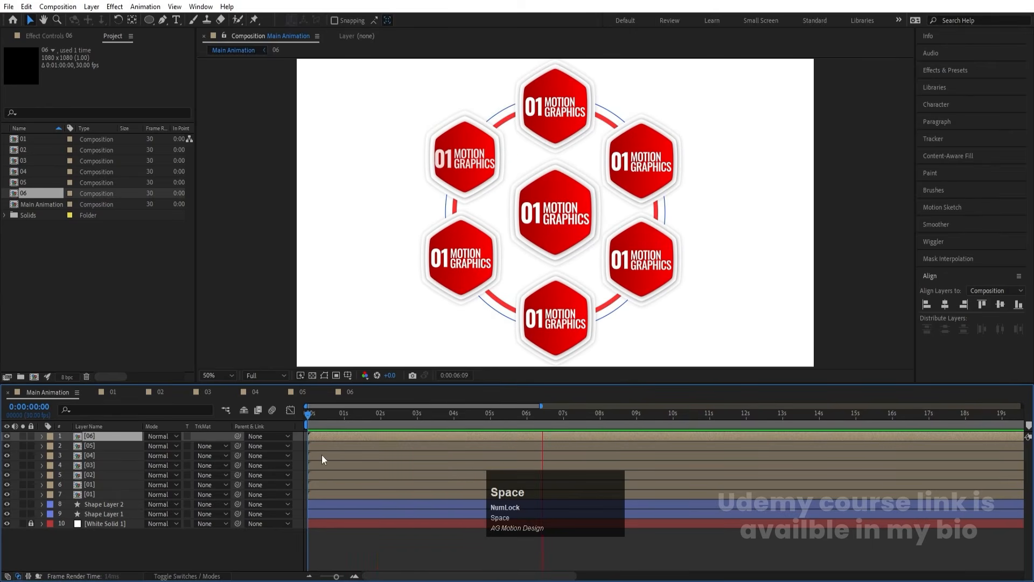
key(apostrophe)
- Duplicate composition 01 as 07, swap it in as the source of the centre hexagon, layer 7, and hide that layer
click(98, 493)
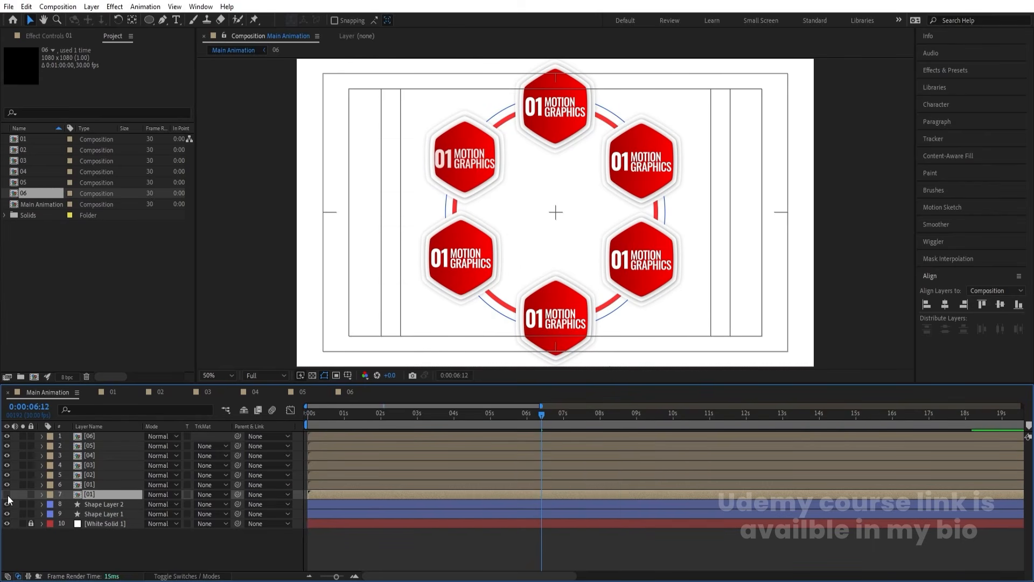
right_click(89, 496)
click(130, 379)
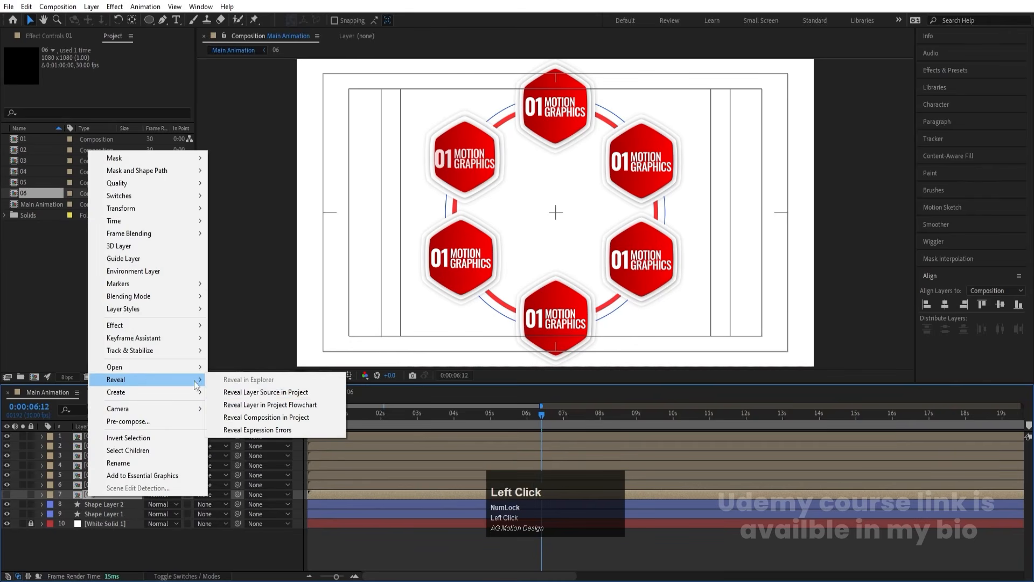
click(253, 393)
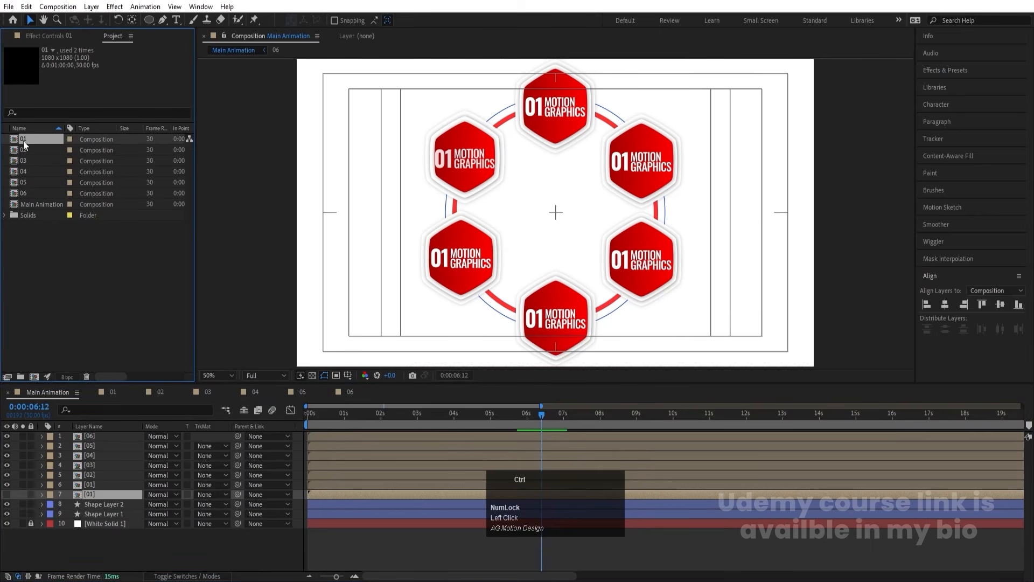
key(ctrl+d)
key(alt)
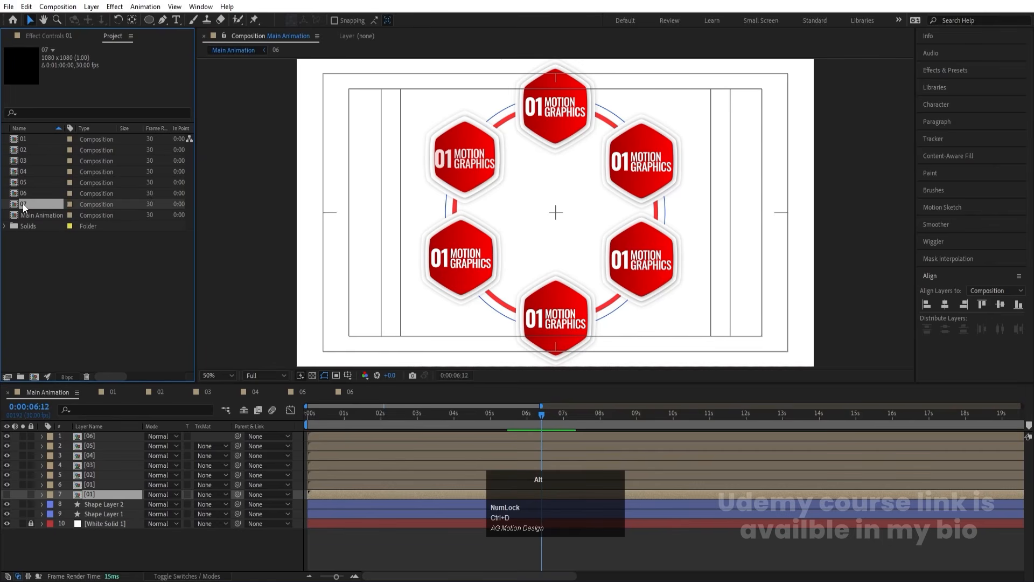
drag(22, 203, 108, 494)
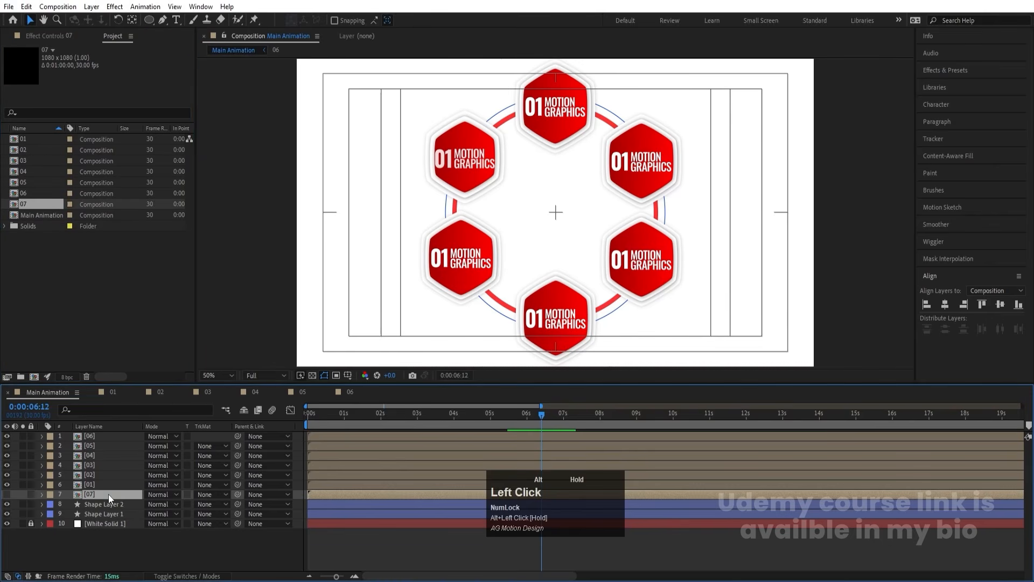
click(11, 492)
click(6, 493)
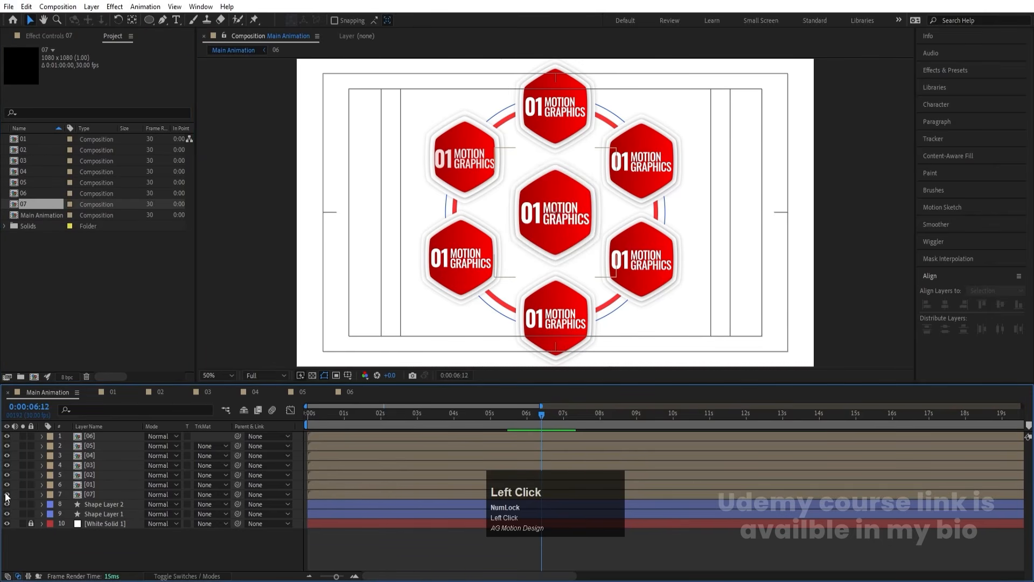
click(6, 493)
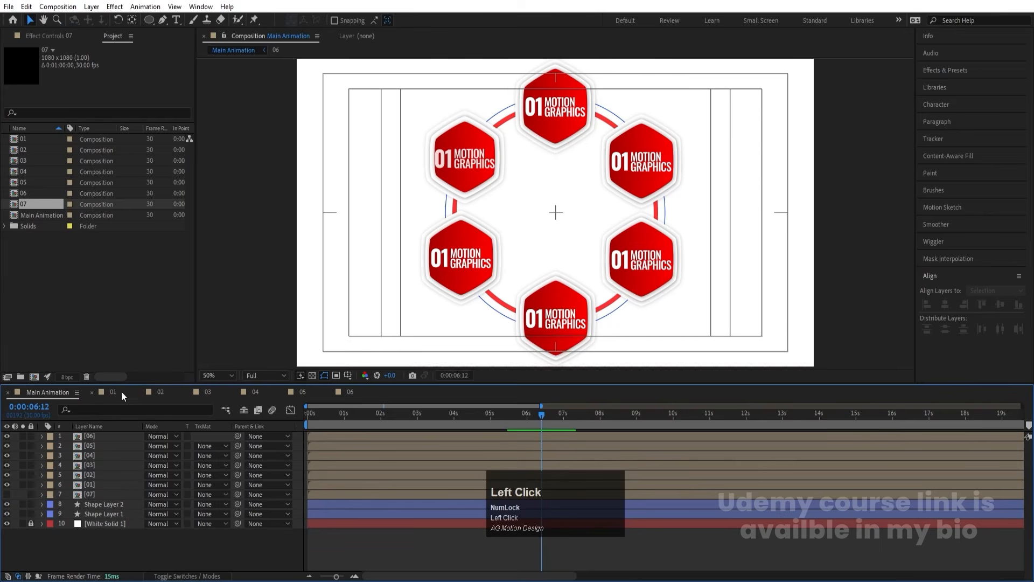
- Add a null object to the Main Animation composition and rename it Rotation
drag(319, 412, 427, 415)
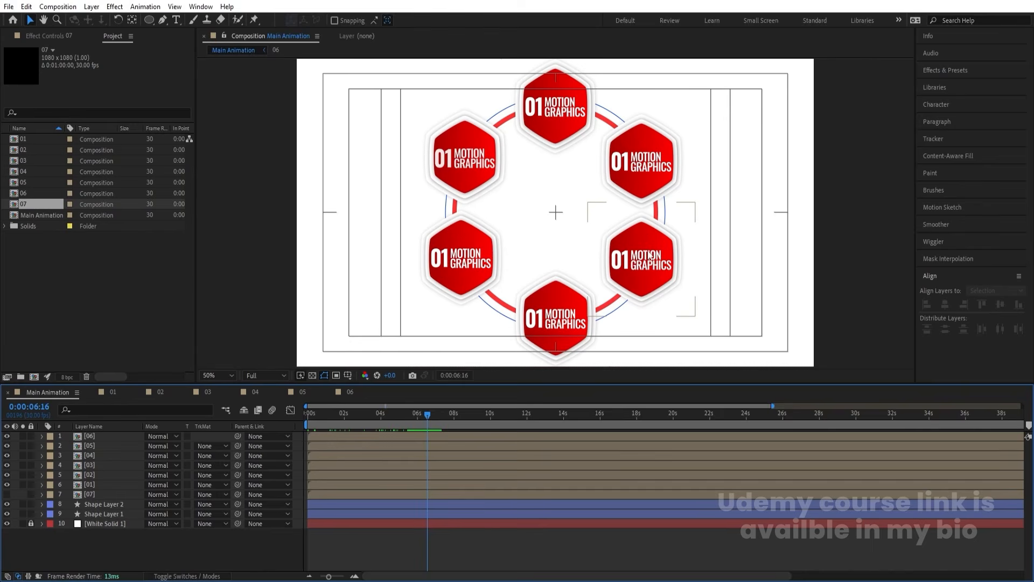
click(332, 423)
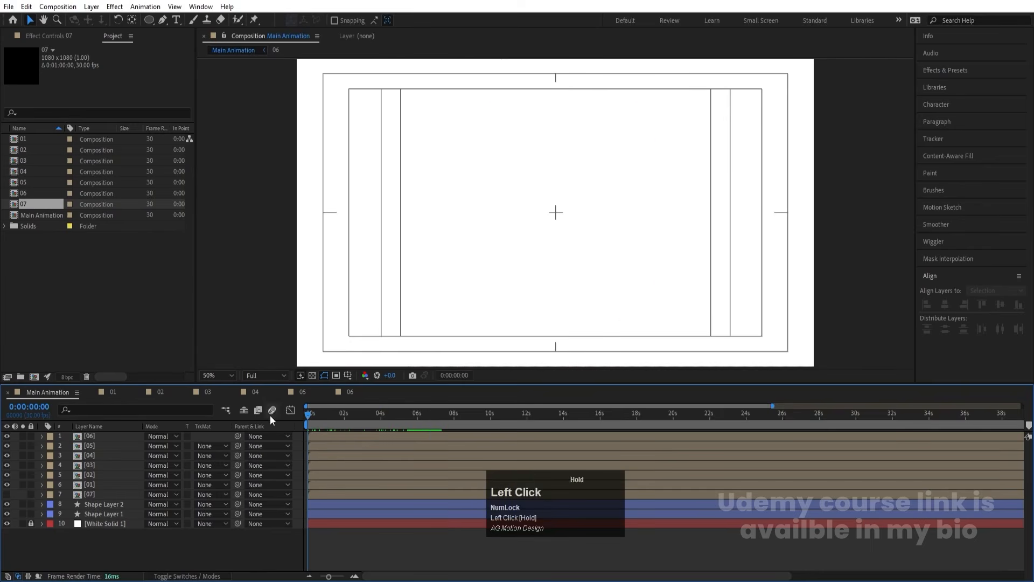
key(space)
right_click(142, 541)
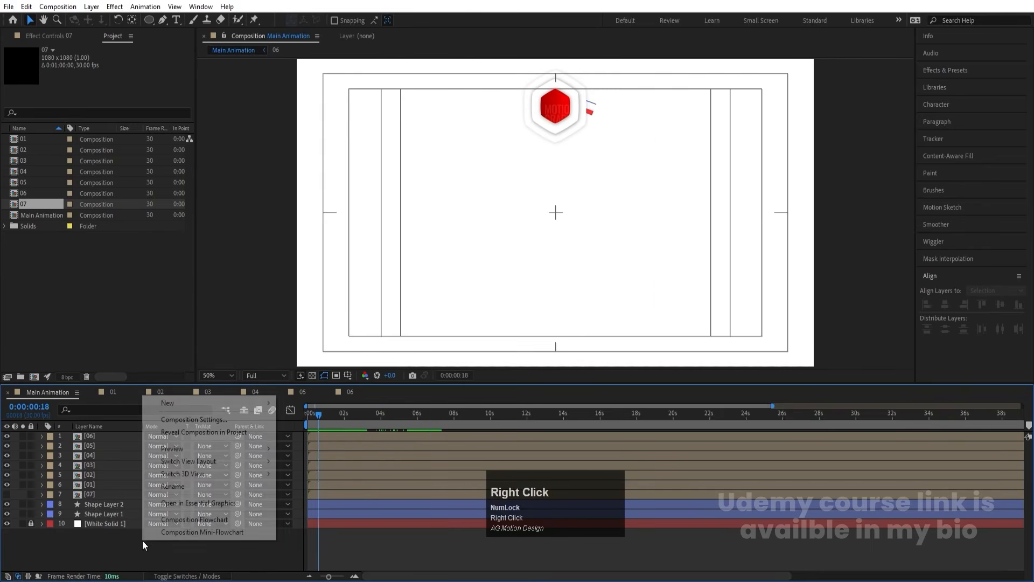
click(170, 406)
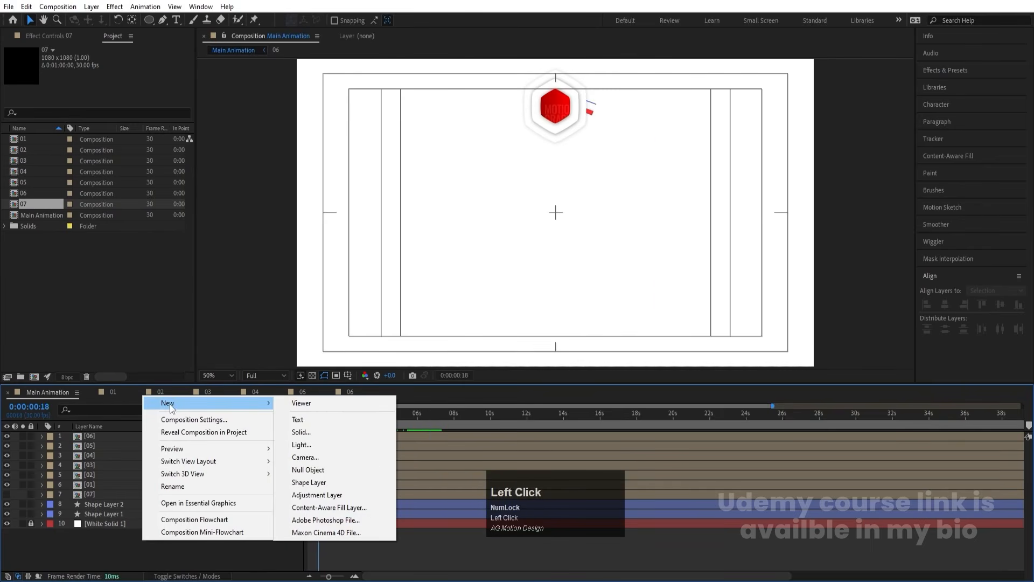
click(341, 472)
key(Return)
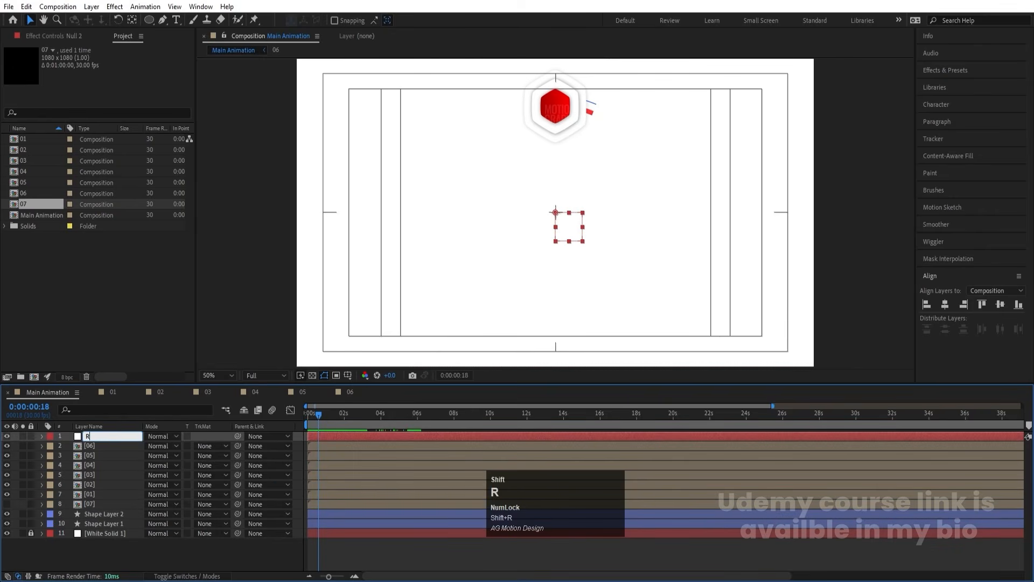
key(Return)
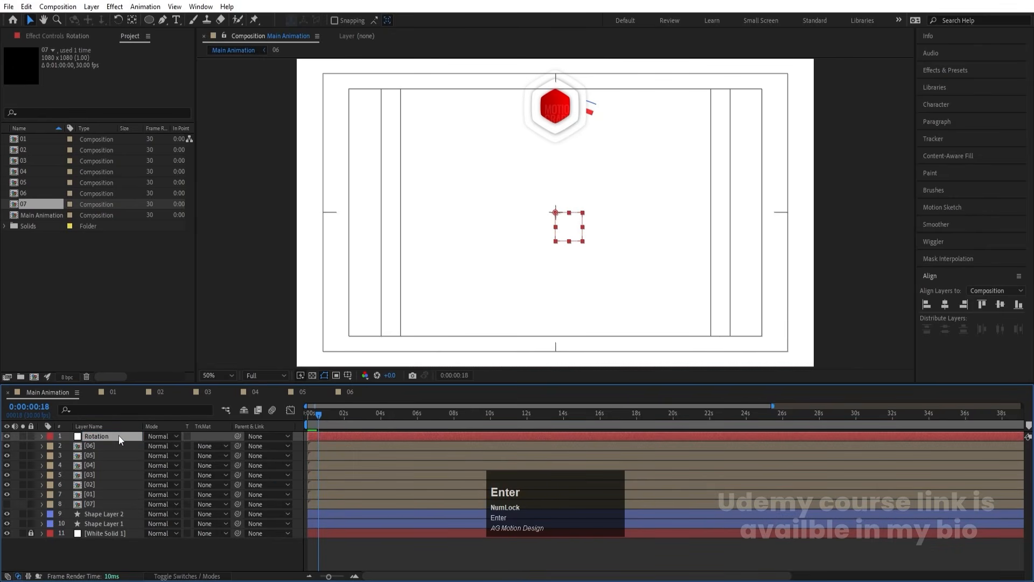
- Return to the start of the timeline and parent the six ring hexagon layers, 01 to 06, to the Rotation null
drag(327, 421, 141, 440)
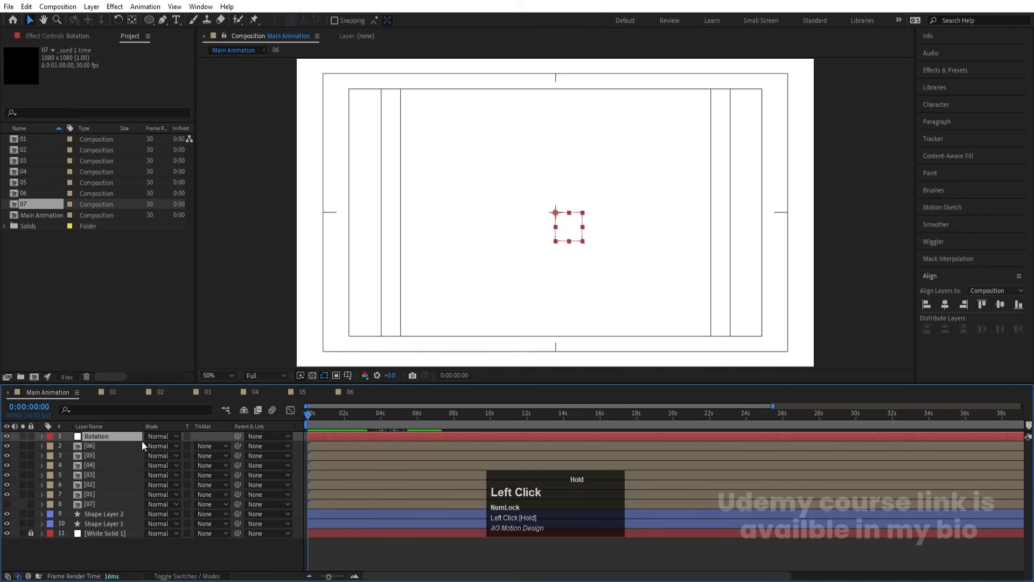
click(99, 447)
click(92, 491)
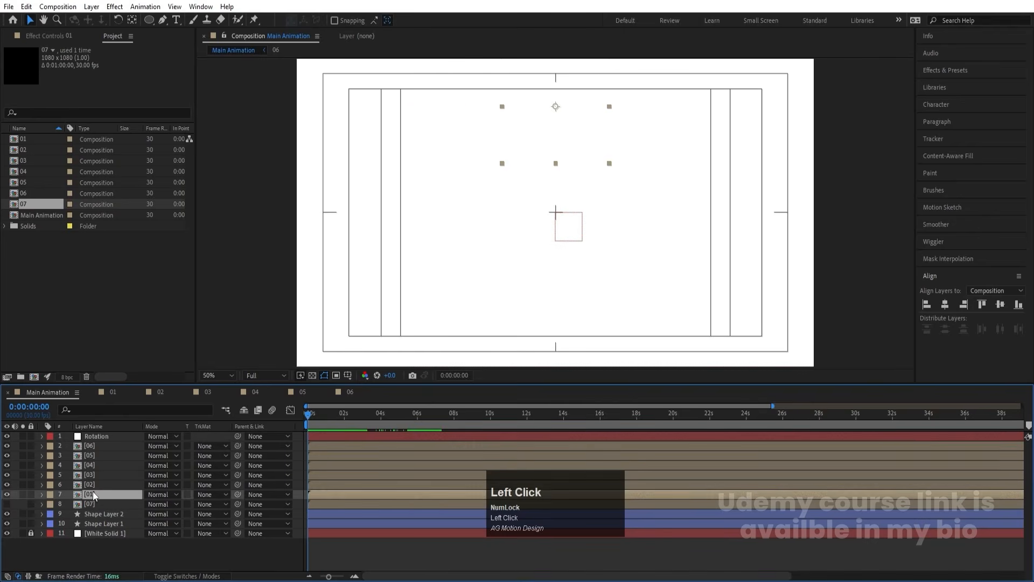
shift+click(86, 448)
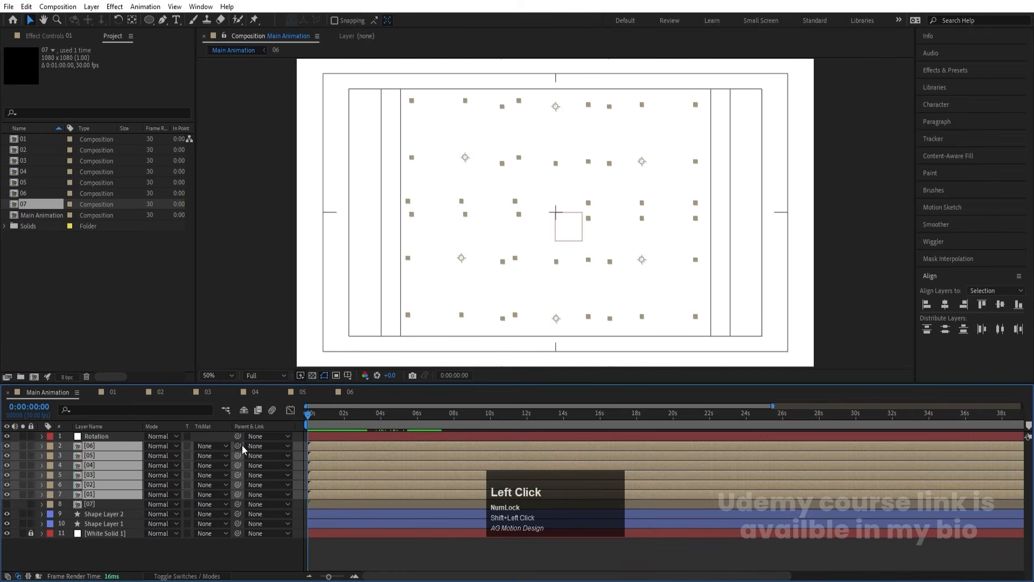
drag(239, 446, 126, 435)
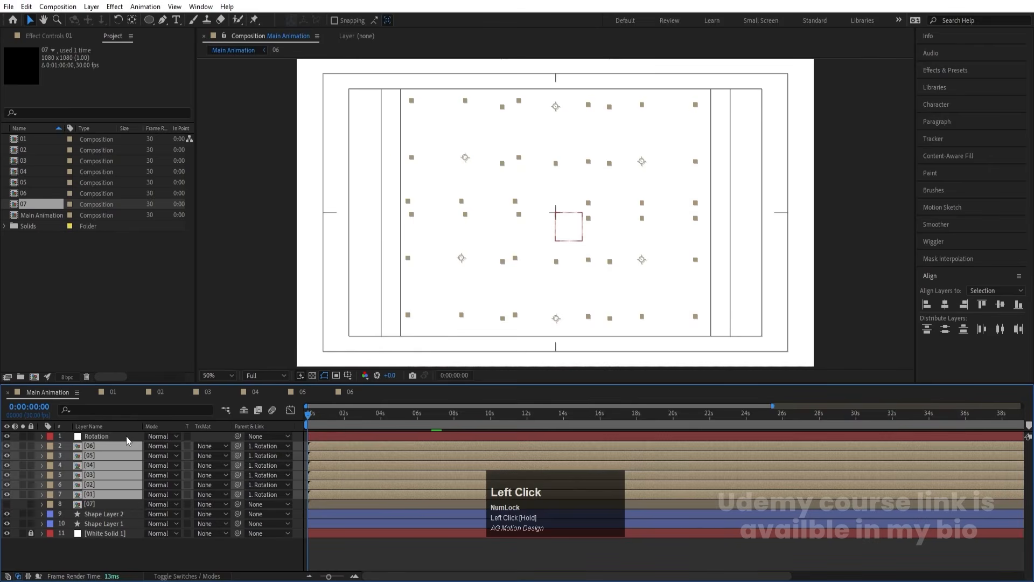
- Keyframe the Rotation null's rotation from 0x at 0:00:00:00 to one full revolution (1x) at 0:00:12:00
click(126, 435)
key(r)
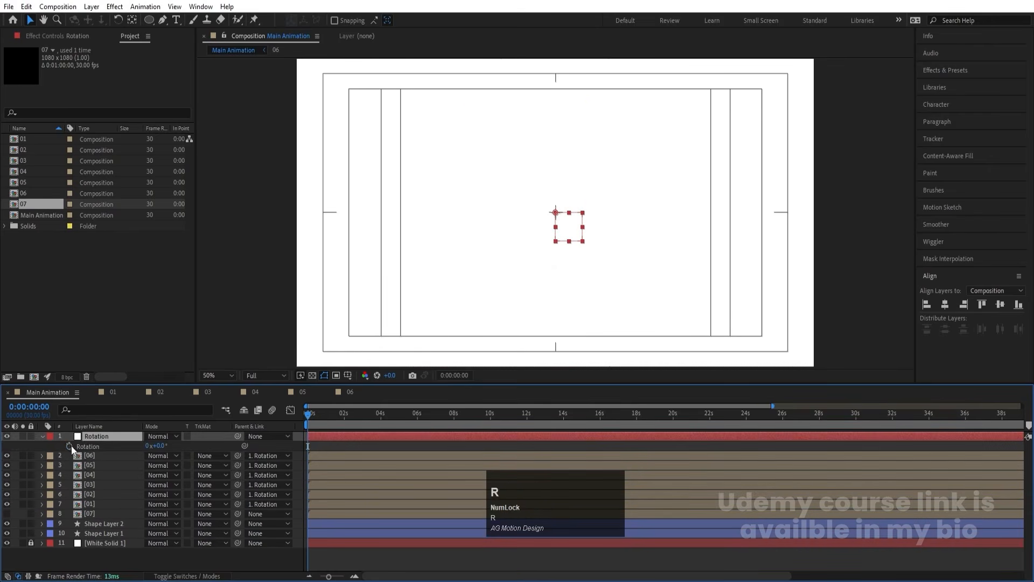
click(88, 446)
click(490, 415)
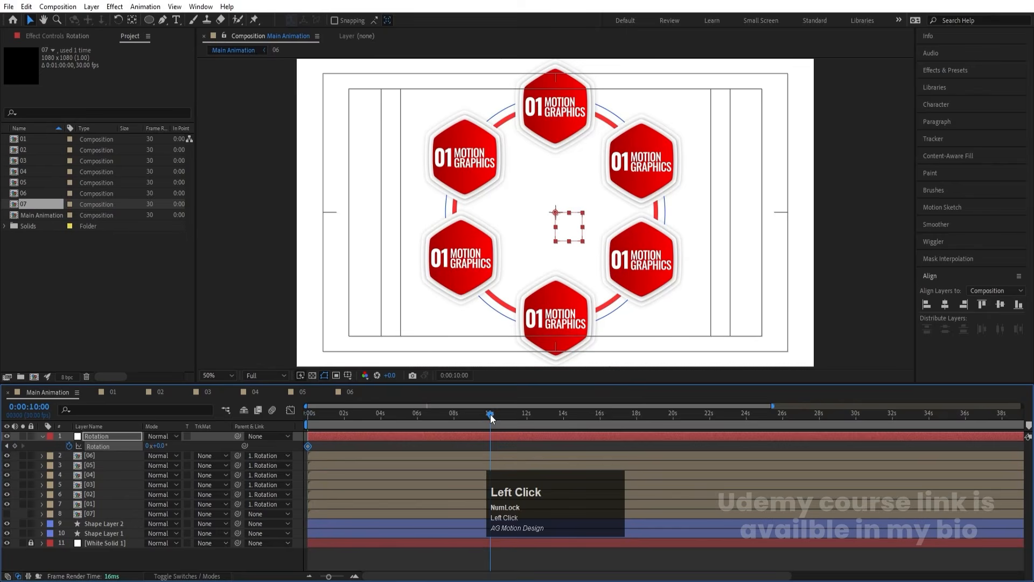
click(526, 416)
click(151, 446)
text(1)
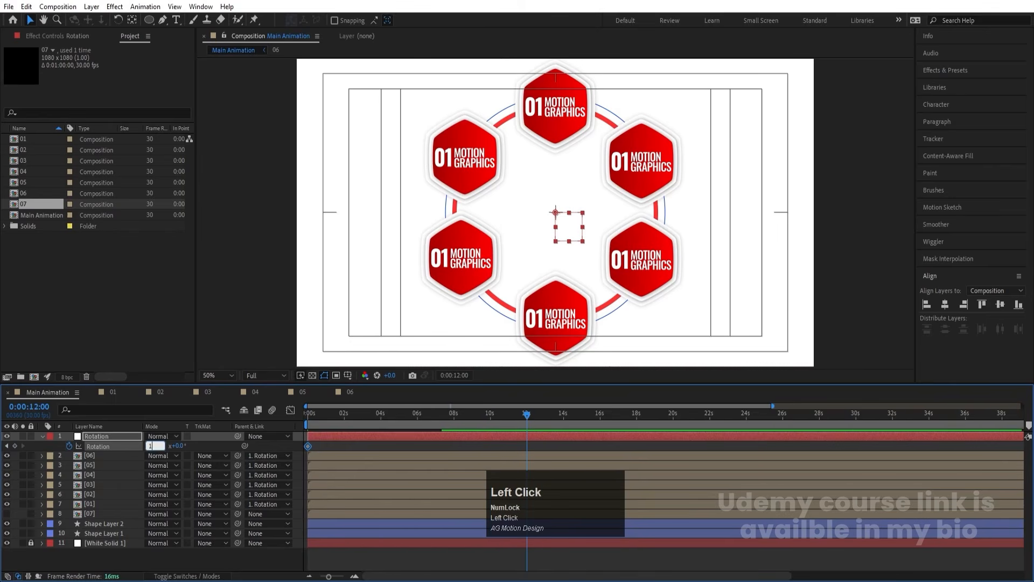
key(Return)
- Play back the Main Animation from the start to check the hexagons' rotation around the ring
click(308, 413)
key(space)
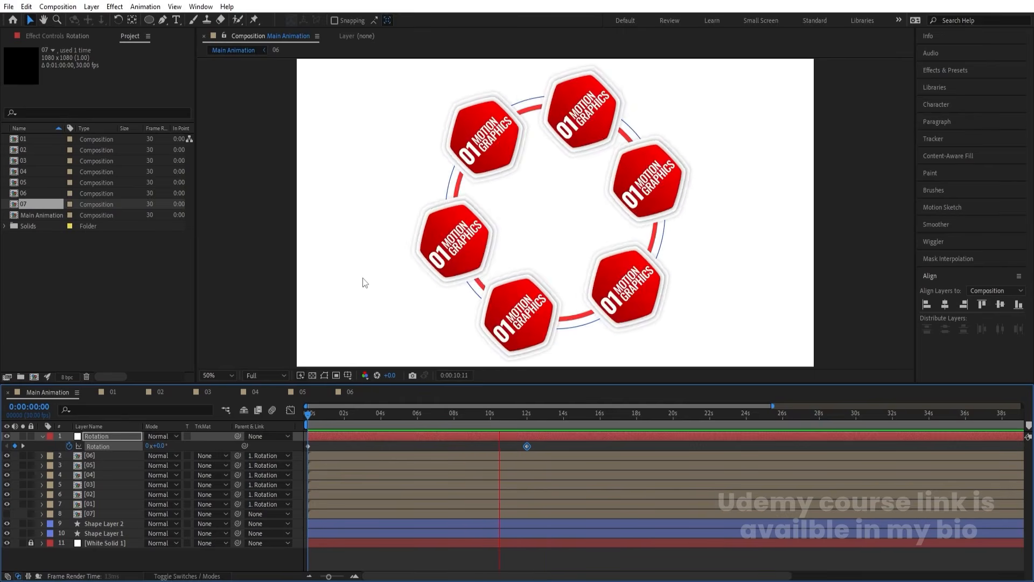
key(space)
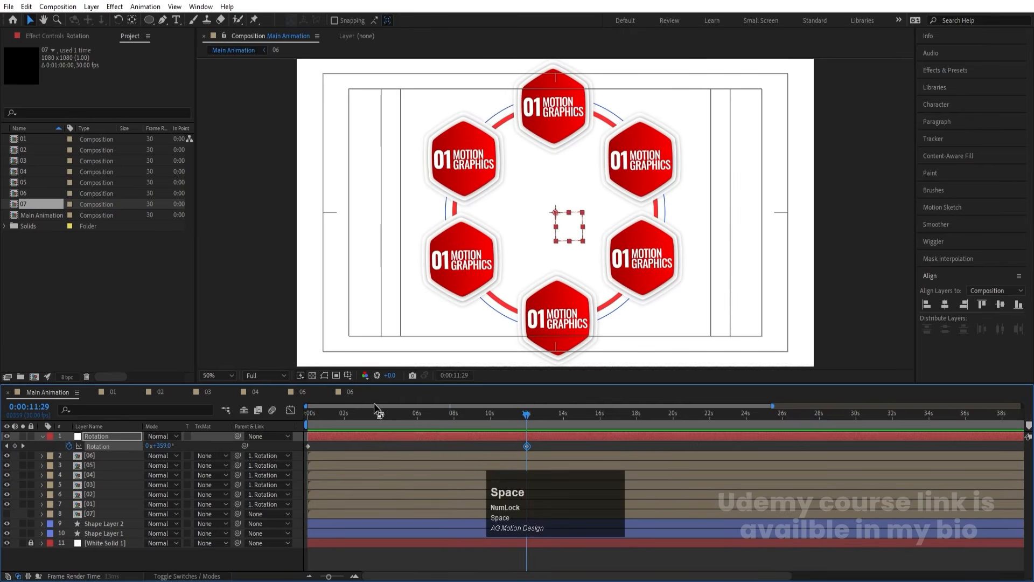
- Add a loopOut() expression to the Rotation null's rotation property in Main Animation
key(Num_Lock)
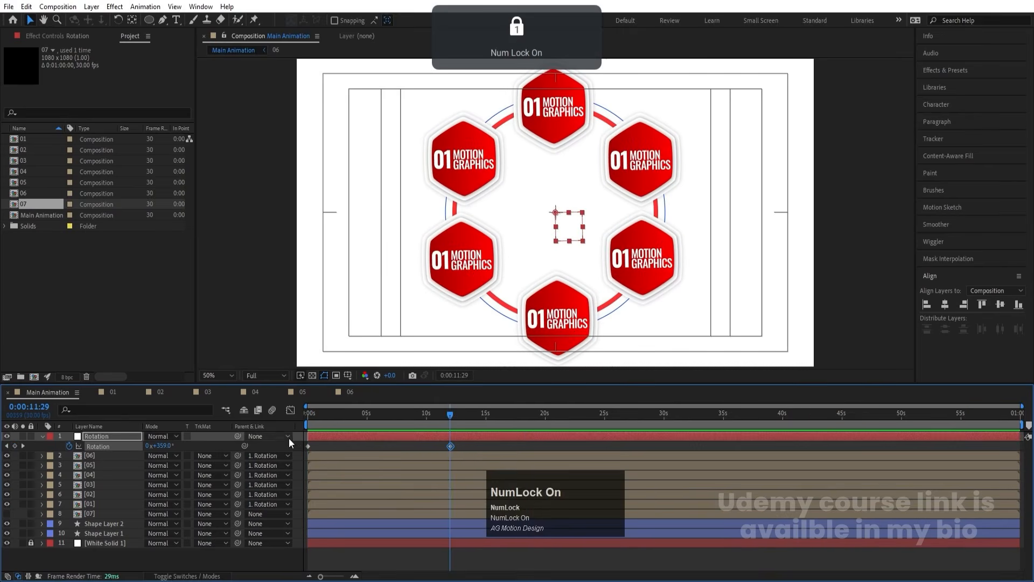
alt+click(70, 446)
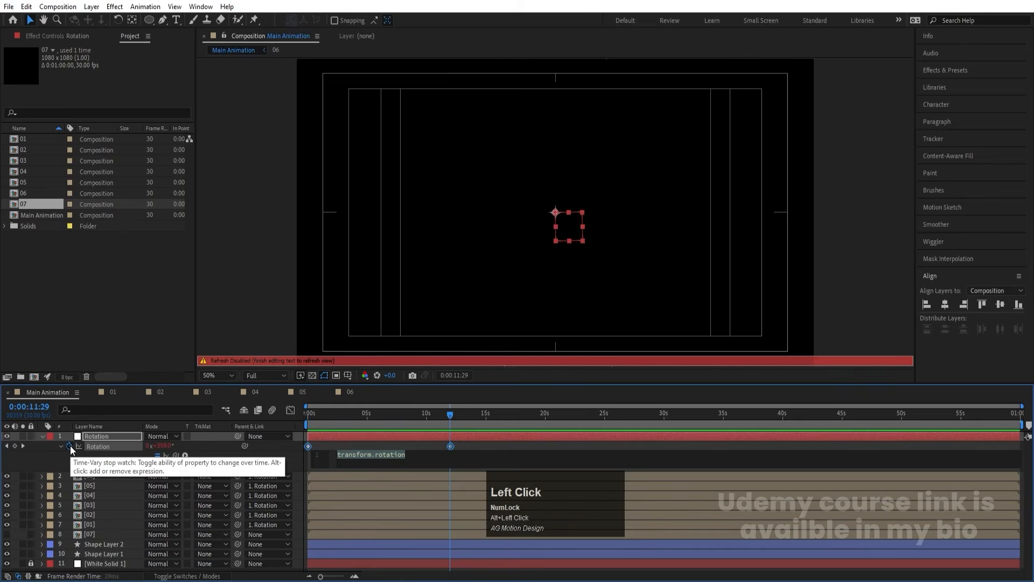
text(loo)
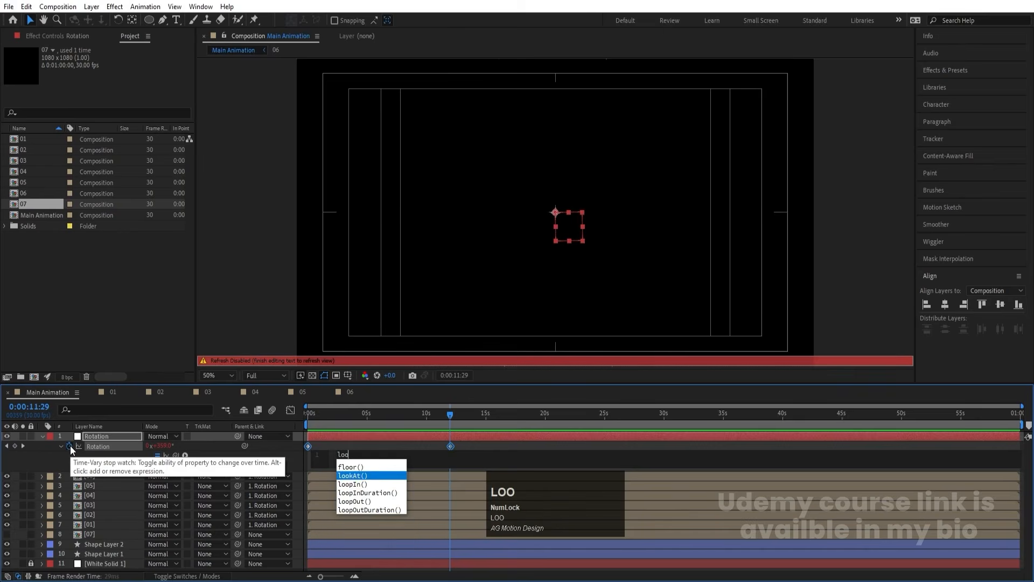
key(Return)
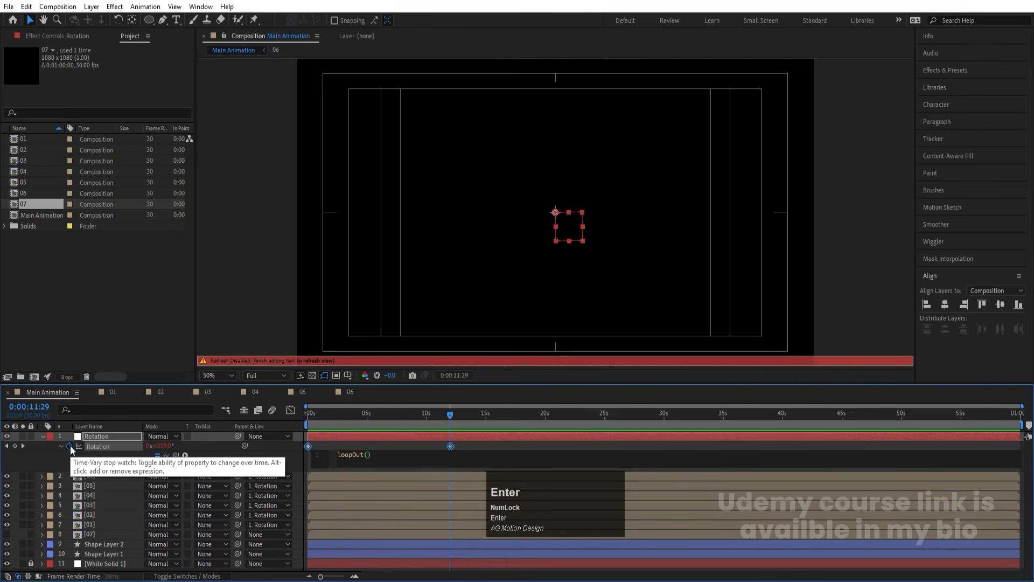
click(341, 445)
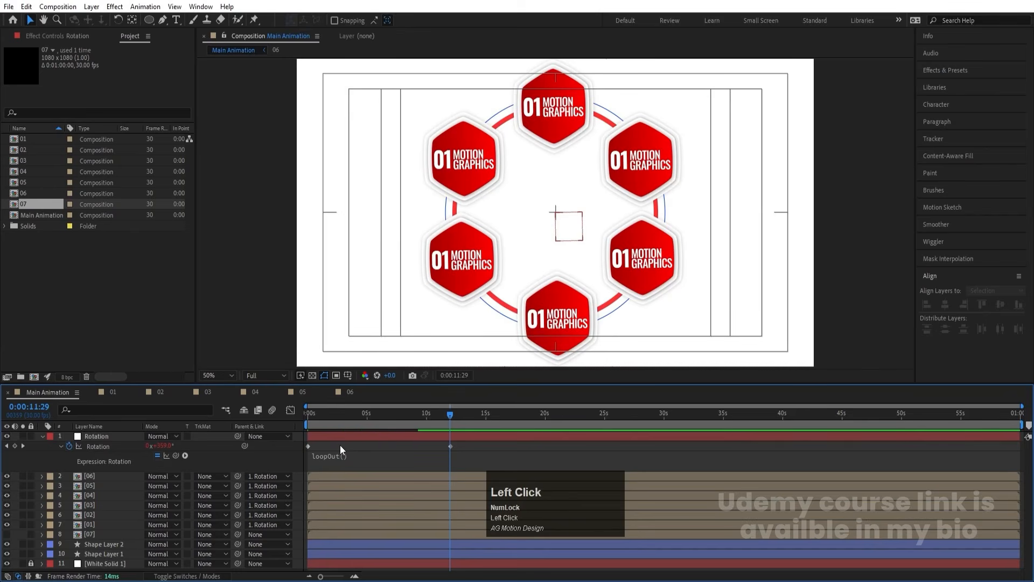
- Copy the Rotation null's animated rotation with its expression and paste it onto Null 1 in composition 01 at 0:00:00:00
click(91, 448)
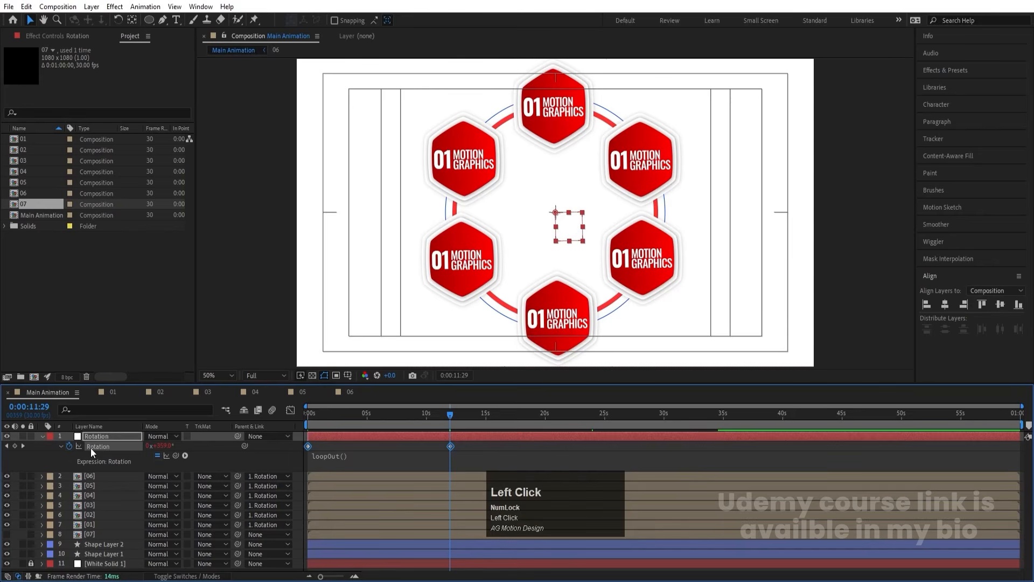
key(ctrl)
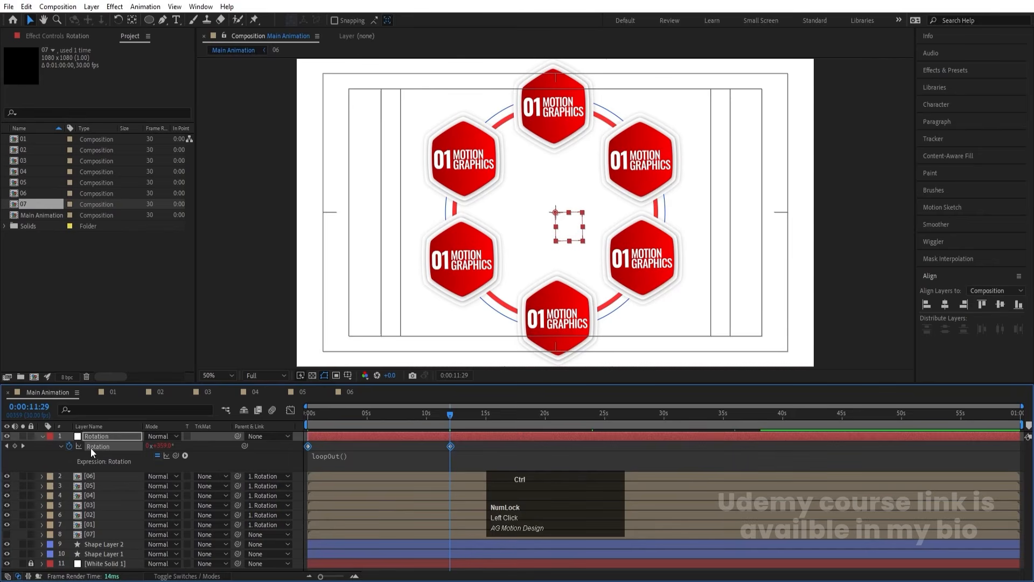
click(112, 401)
click(113, 393)
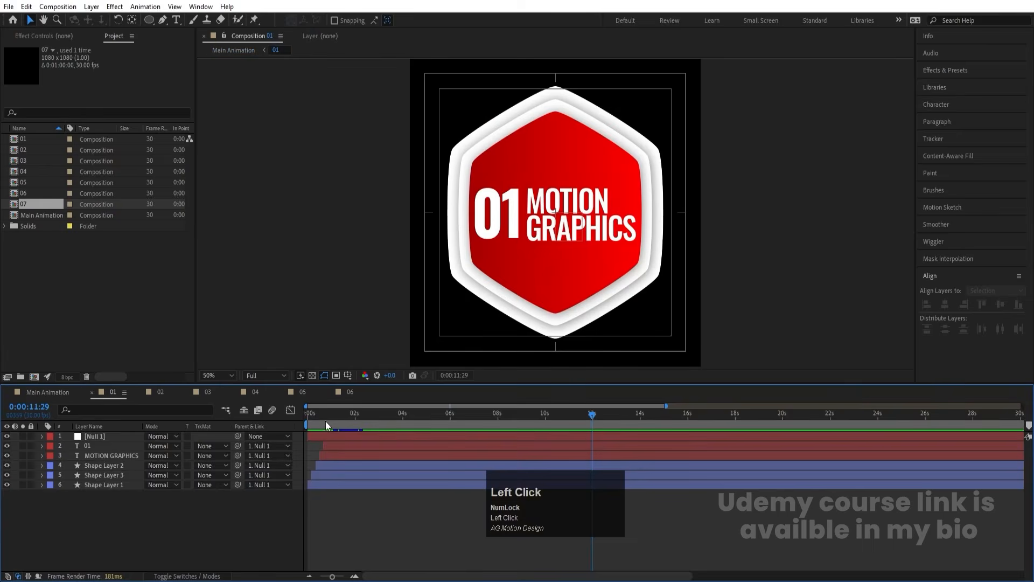
drag(325, 421, 307, 421)
click(109, 439)
key(space)
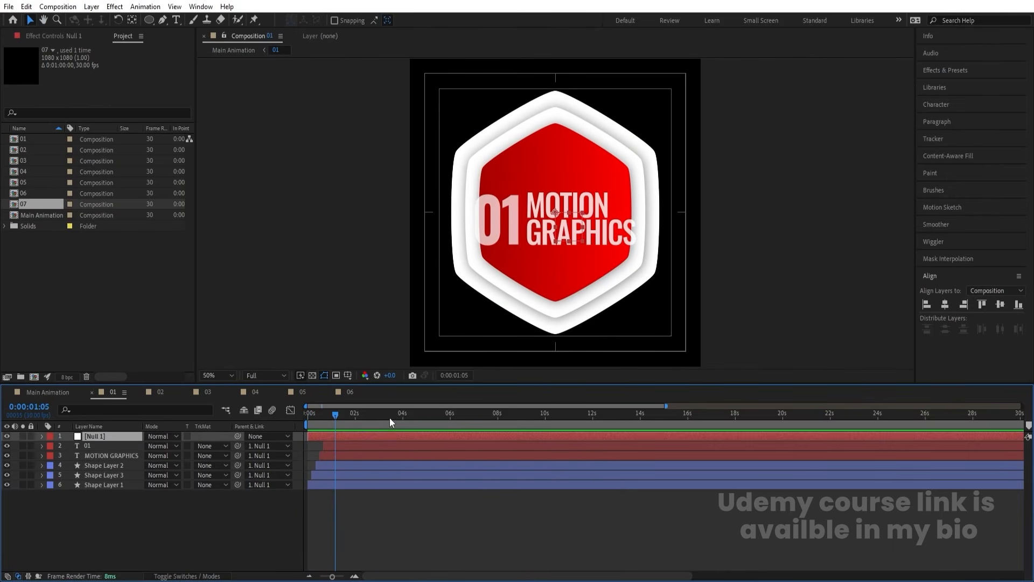
drag(390, 418, 201, 422)
key(ctrl+v)
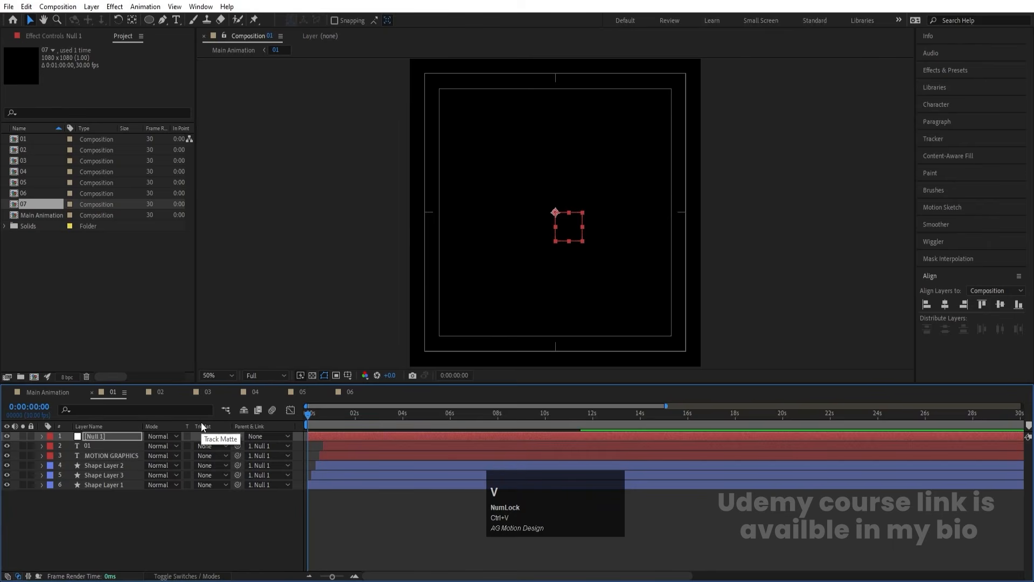
key(u)
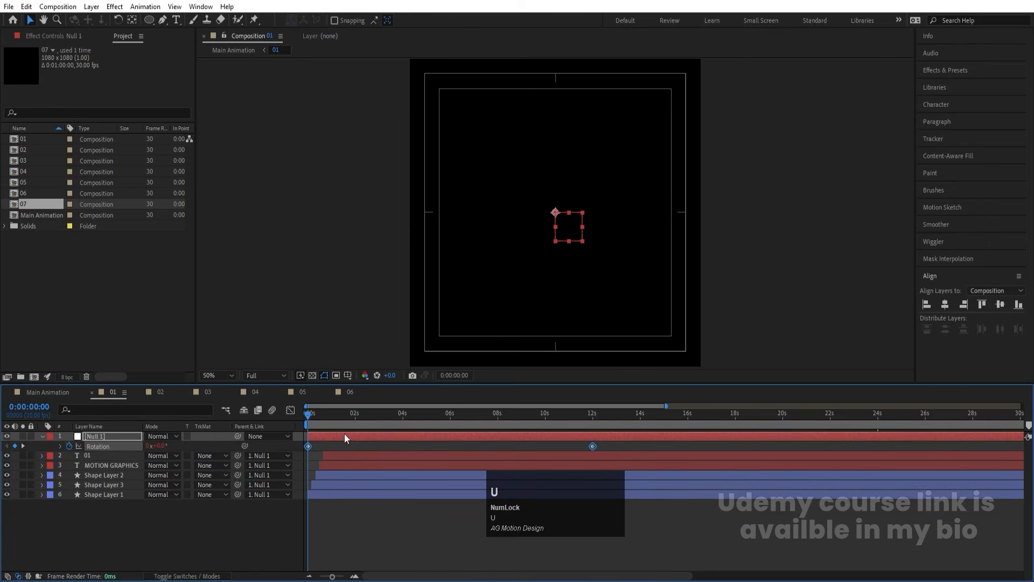
- Play back composition 01 and the Main Animation to check the first hexagon's rotation direction
key(space)
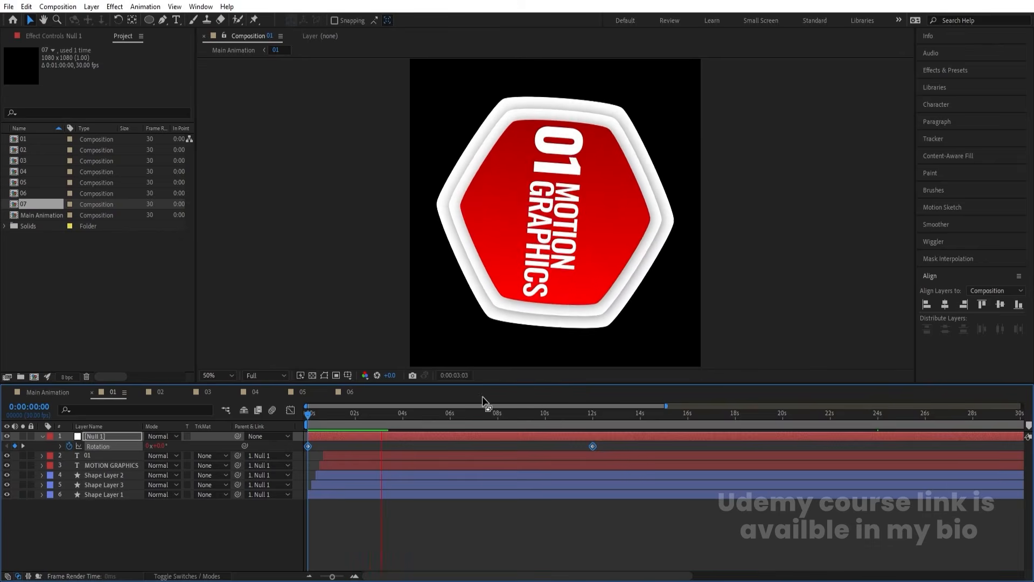
key(space)
click(45, 391)
key(space)
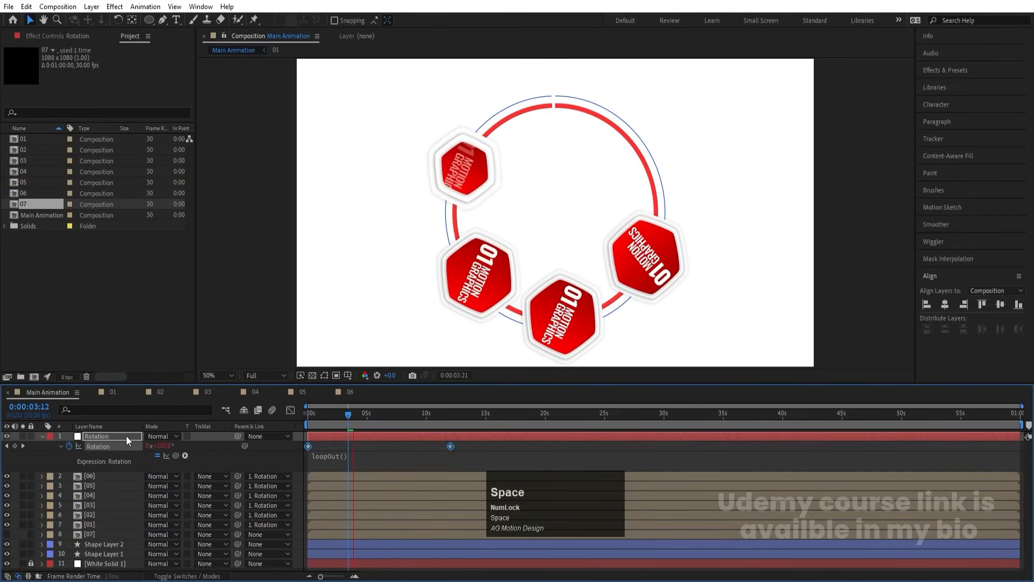
key(space)
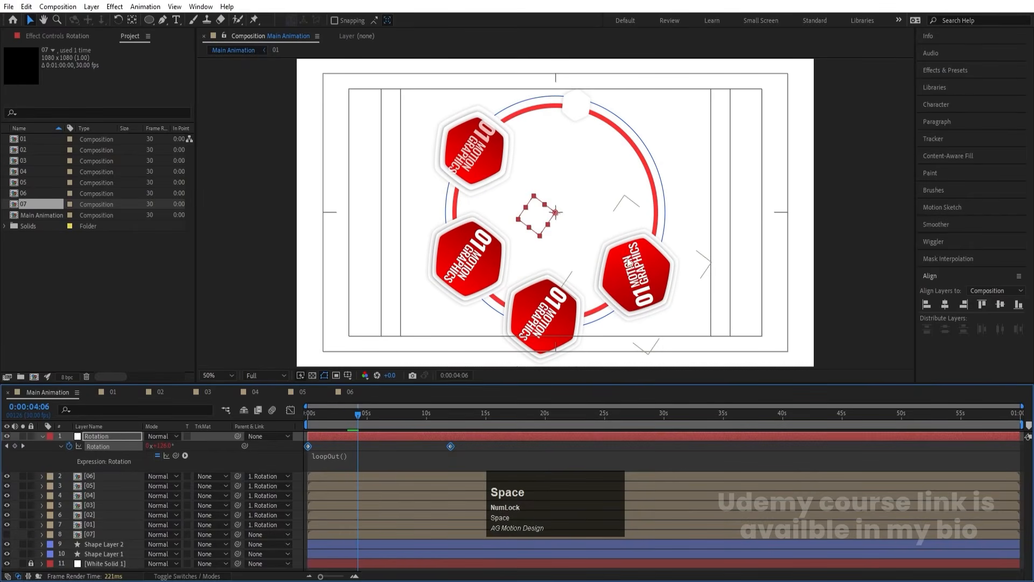
key(space)
key(space)
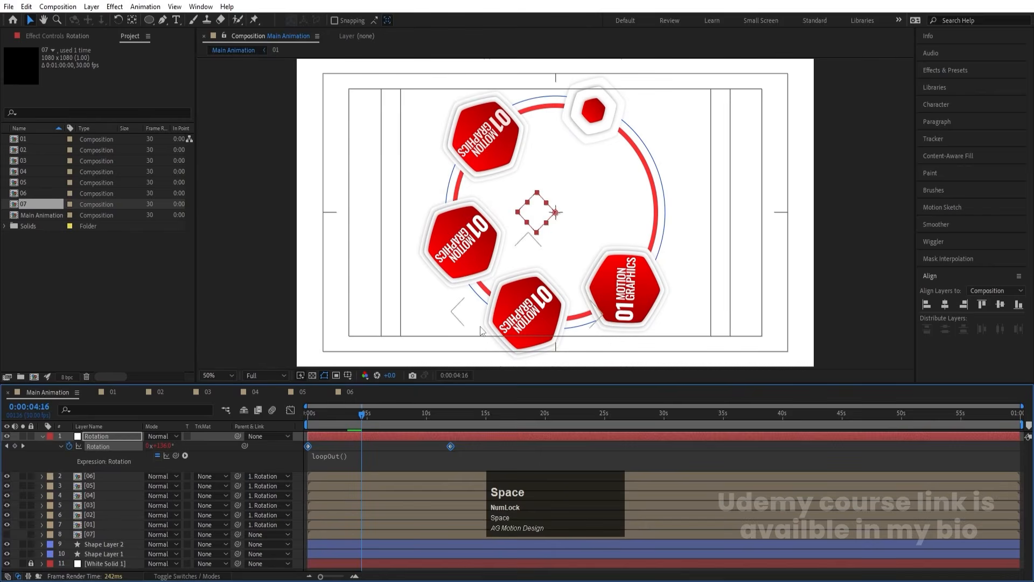
- Set Null 1's rotation keyframe at 0:00:12:00 in composition 01 to minus one revolution (-1x) and return to the start
click(111, 392)
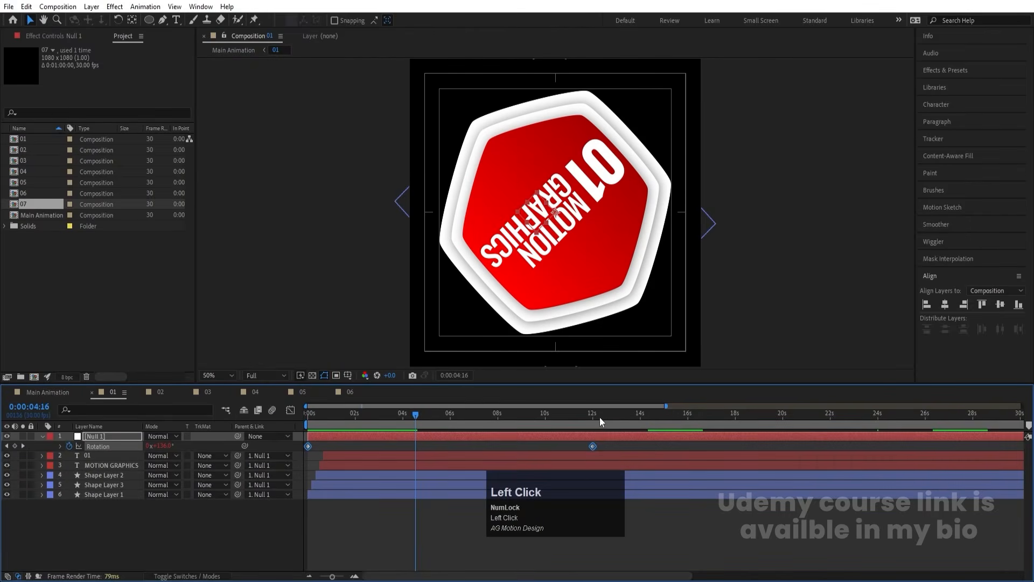
click(597, 419)
key(k)
key(j)
click(606, 449)
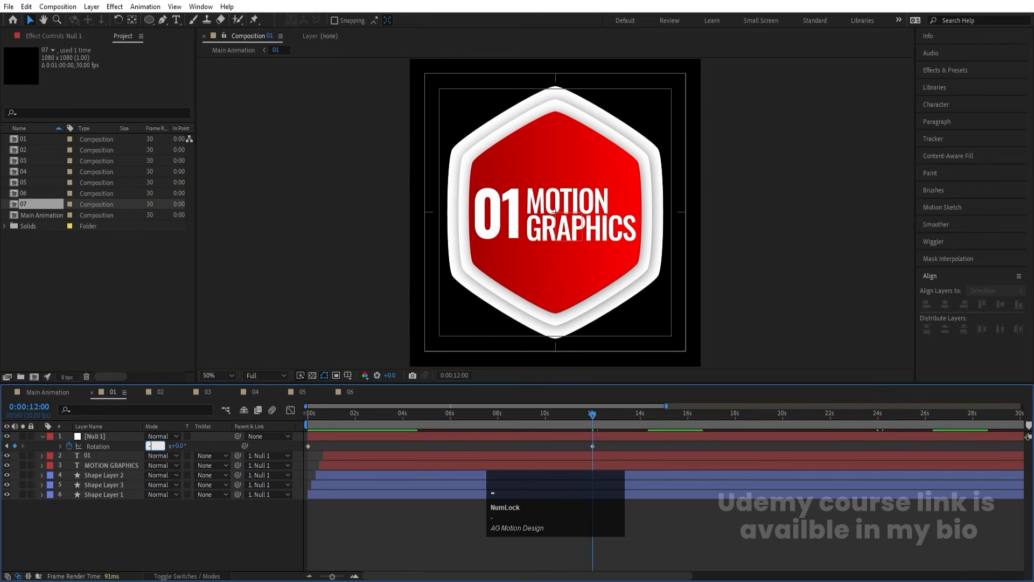
key(Return)
drag(337, 421, 31, 405)
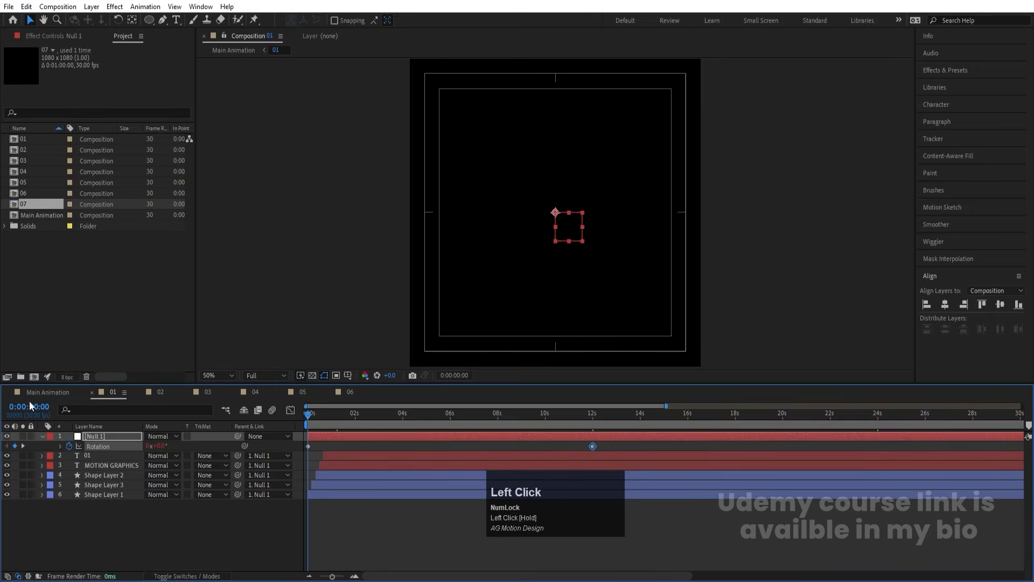
- Play back the Main Animation to check that hexagon 01 stays upright while the ring rotates
click(46, 394)
key(space)
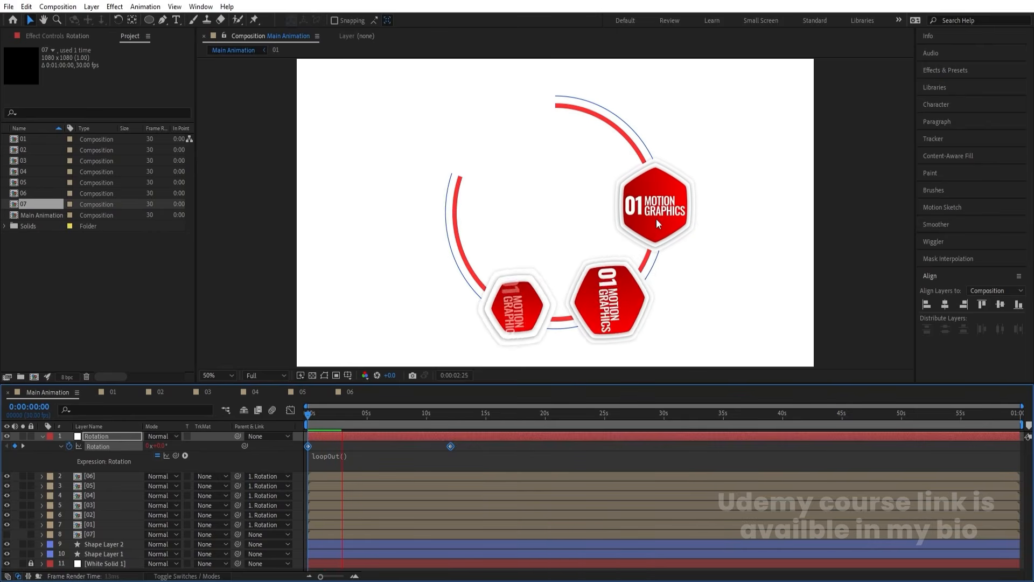
key(space)
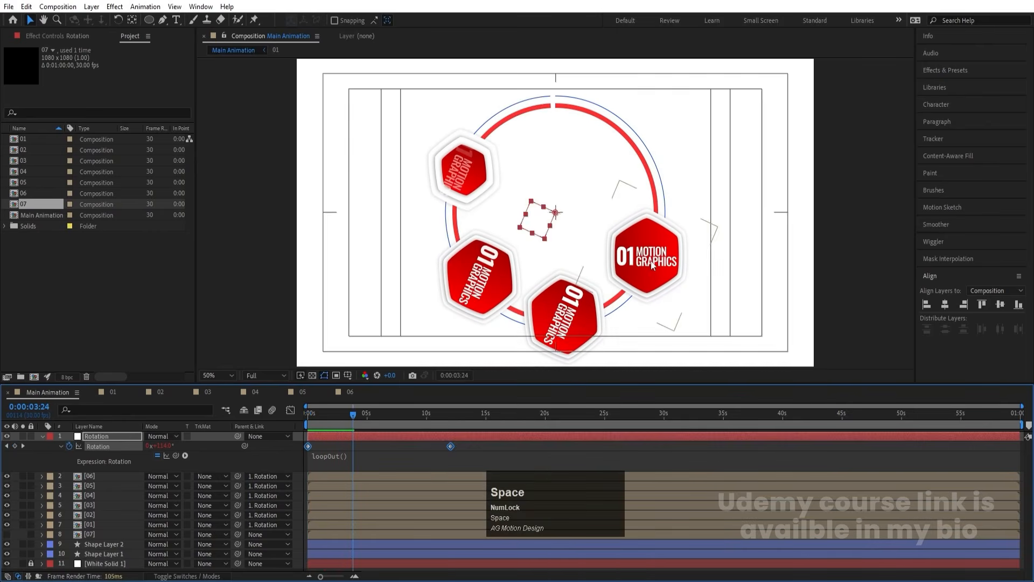
click(337, 415)
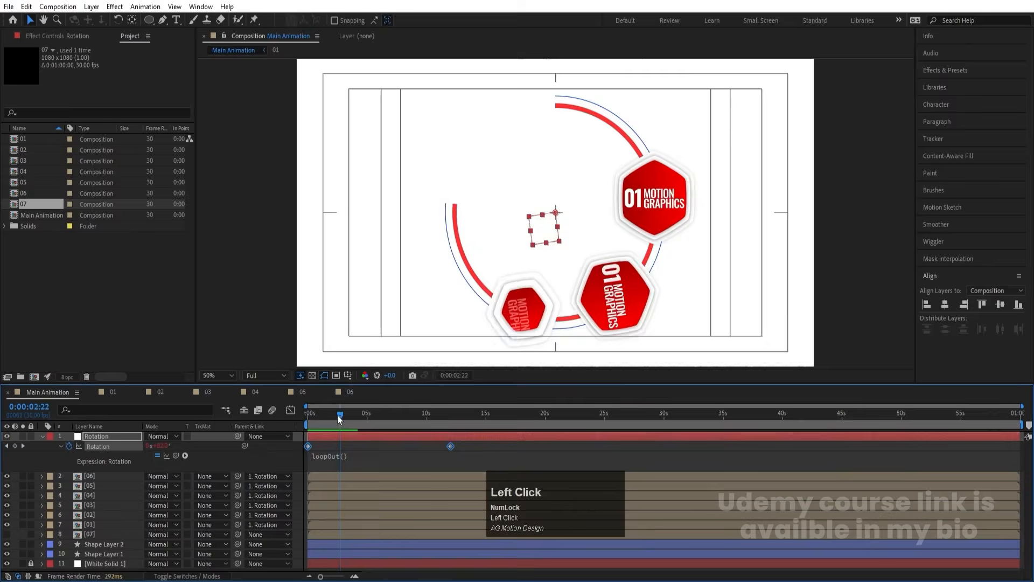
- Copy the counter-rotation from Null 1 in composition 01 and paste it onto Null 1 in composition 02 at 0:00:00:00
click(113, 392)
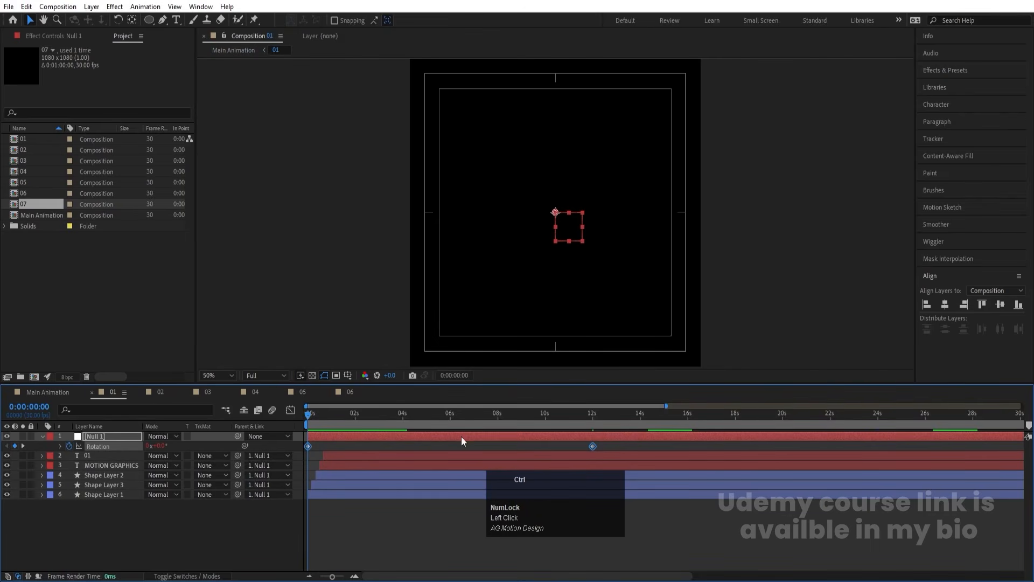
click(160, 391)
click(123, 437)
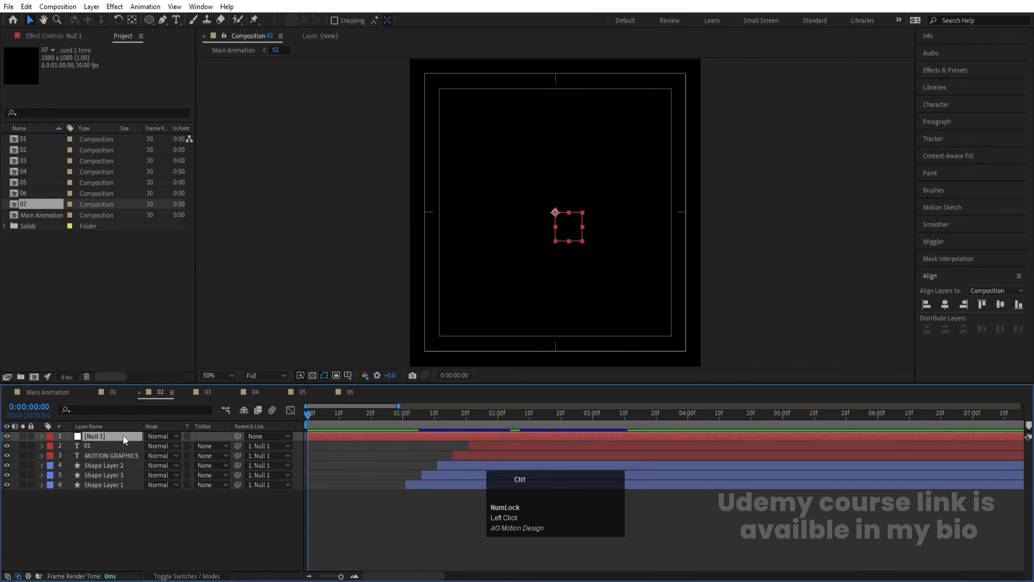
key(ctrl+v)
- Paste the counter-rotation onto Null 1 in composition 03 at 0:00:00:00 and reveal the null's keyframes in compositions 03 and 02
click(208, 393)
click(105, 436)
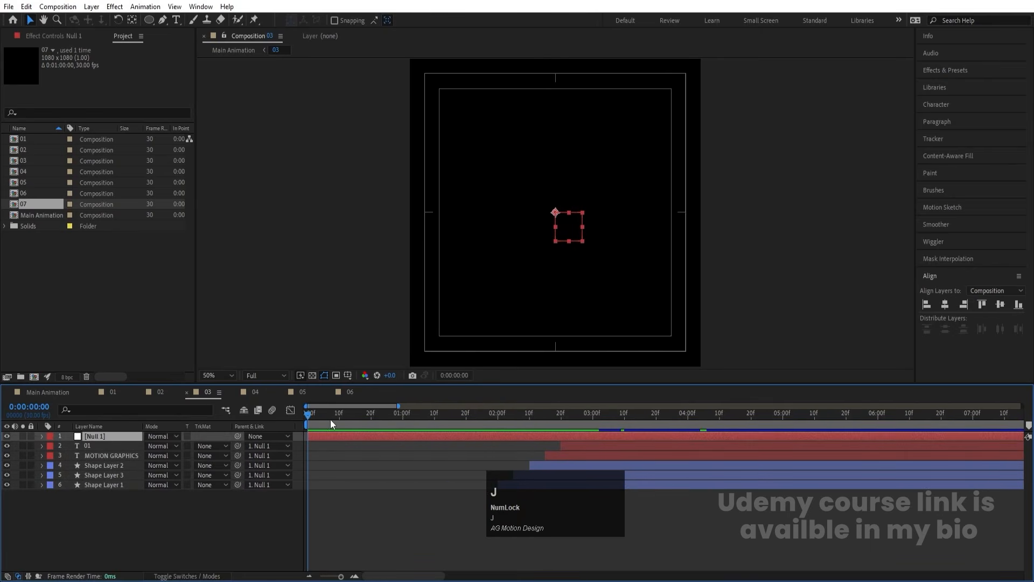
key(u)
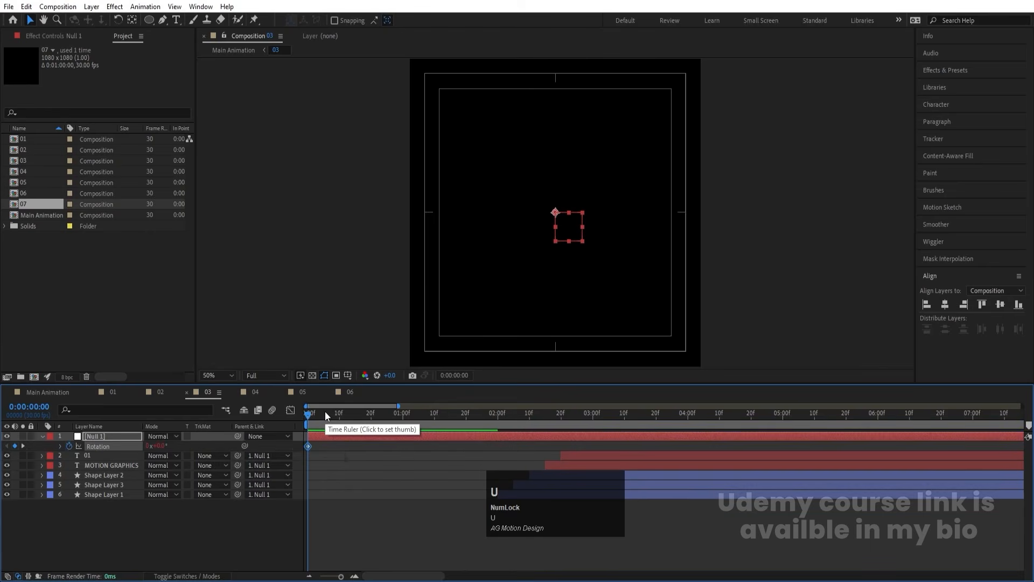
click(161, 393)
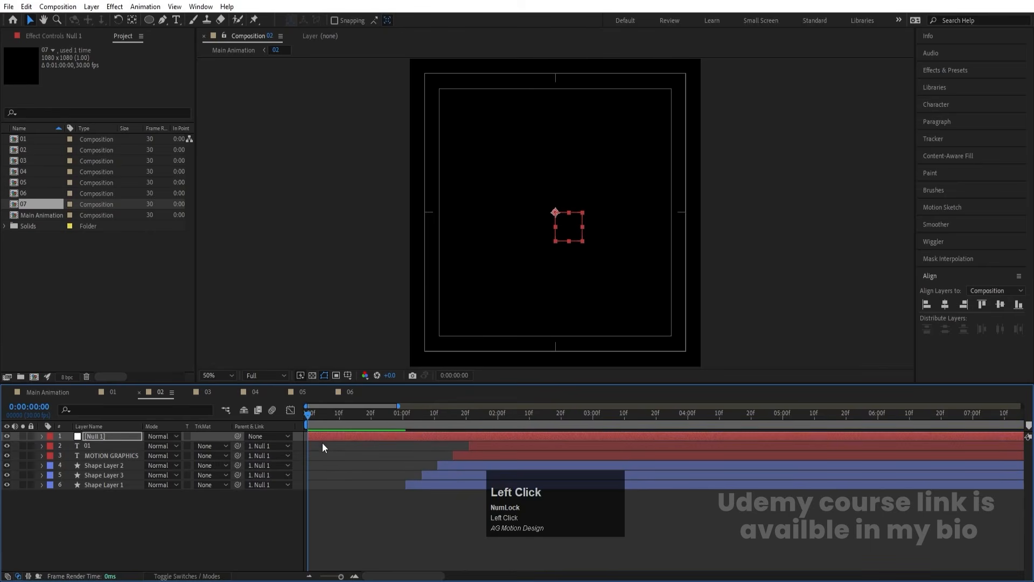
key(u)
- Paste the counter-rotation onto Null 1 in composition 04 at 0:00:00:00
click(250, 393)
click(121, 438)
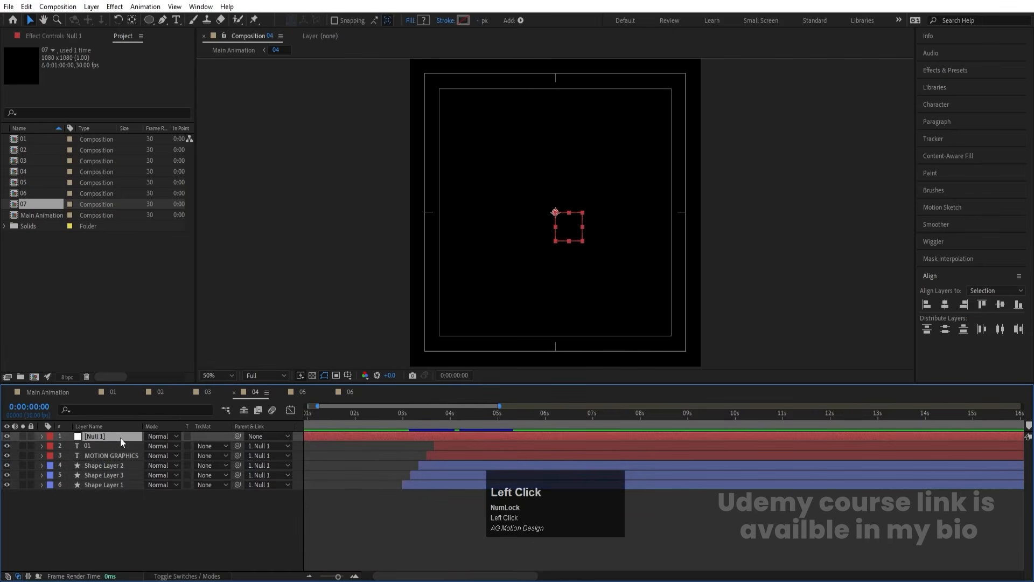
click(328, 413)
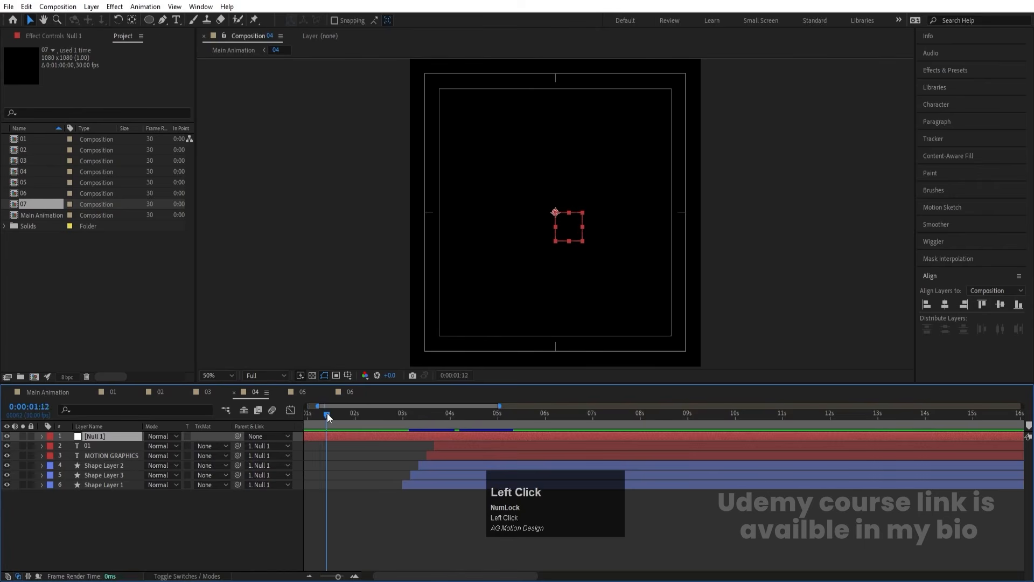
key(j)
key(ctrl+v)
- Paste the counter-rotation onto Null 1 in composition 05 at 0:00:00:00 and reveal its keyframes
click(302, 391)
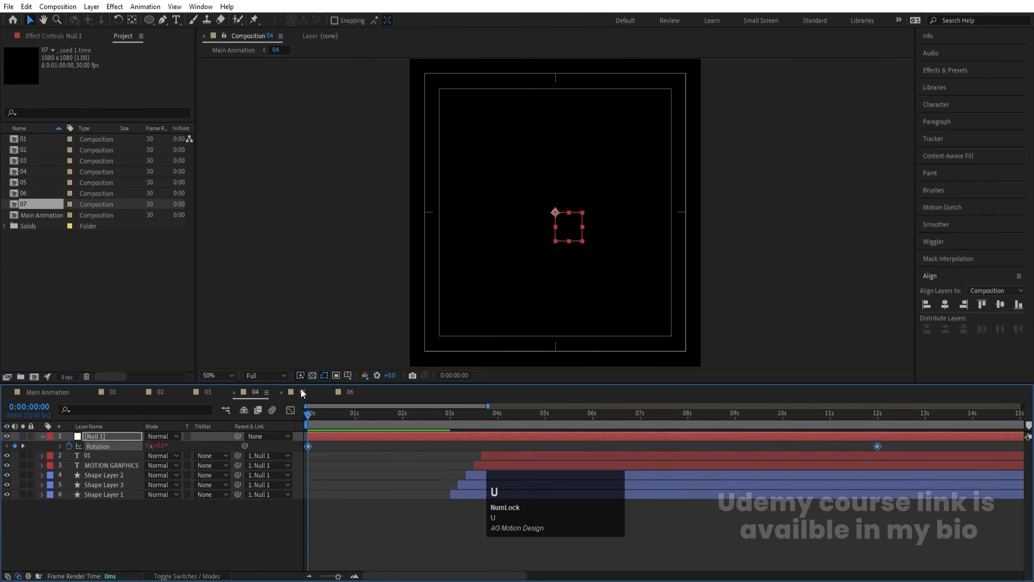
click(328, 425)
key(j)
key(ctrl+shift+a)
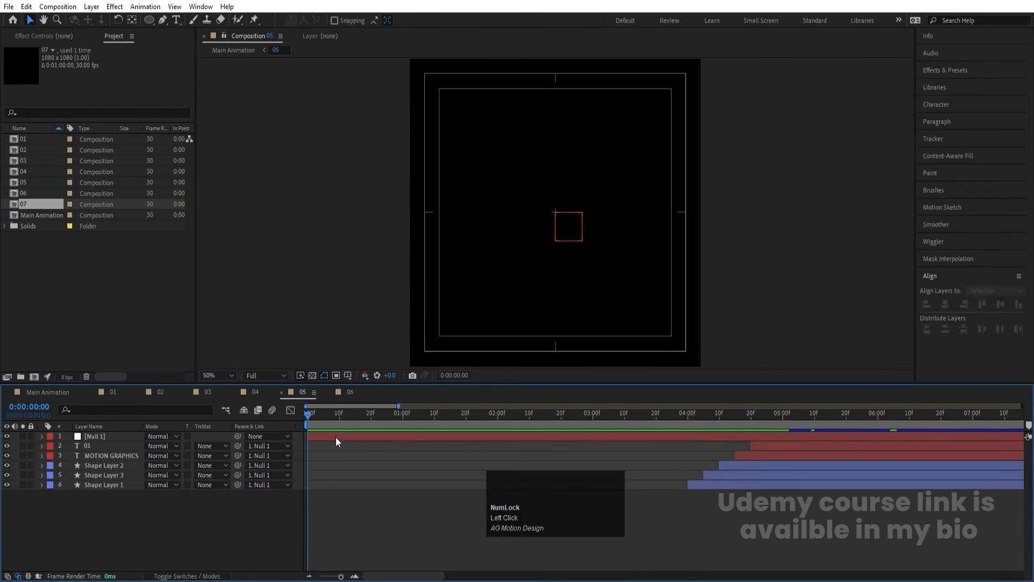
click(335, 436)
key(u)
- Paste the counter-rotation onto Null 1 in composition 06 at 0:00:00:00 and reveal its keyframes
click(351, 393)
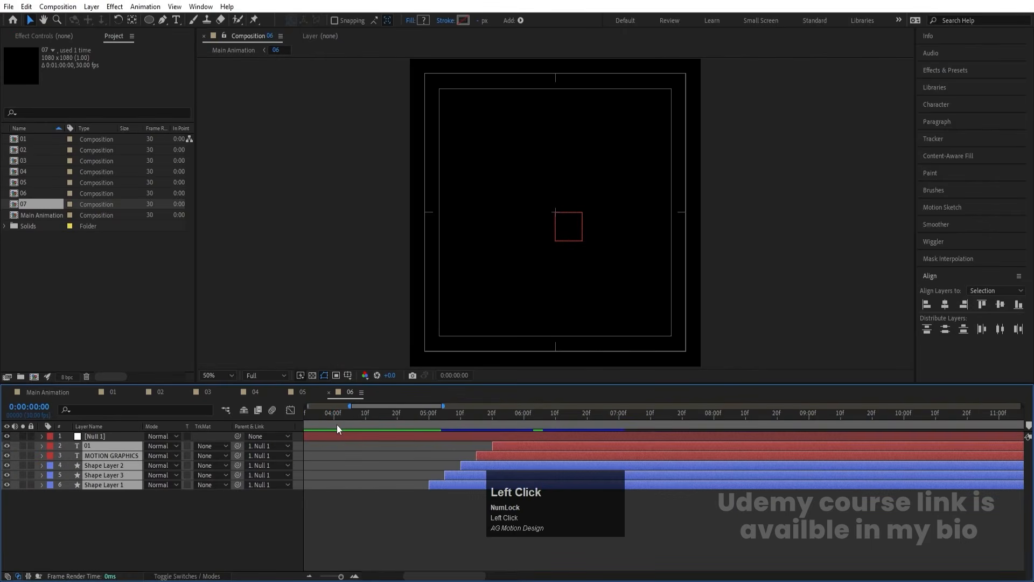
click(350, 437)
key(ctrl+v)
key(u)
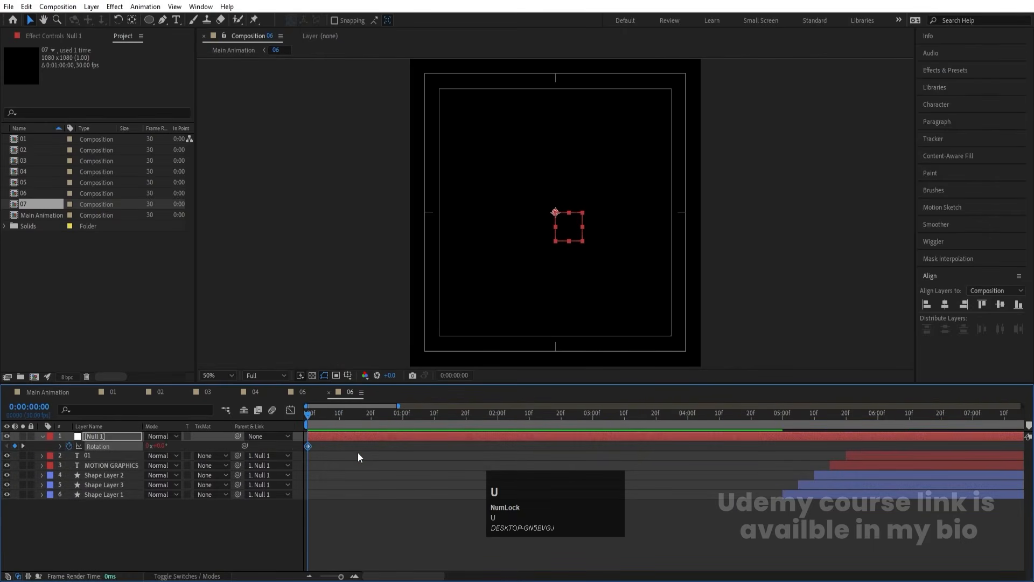
- Play back the Main Animation to check the hexagons' orientation, and inspect composition 02's hexagon at 0:00:02:24
click(48, 392)
key(space)
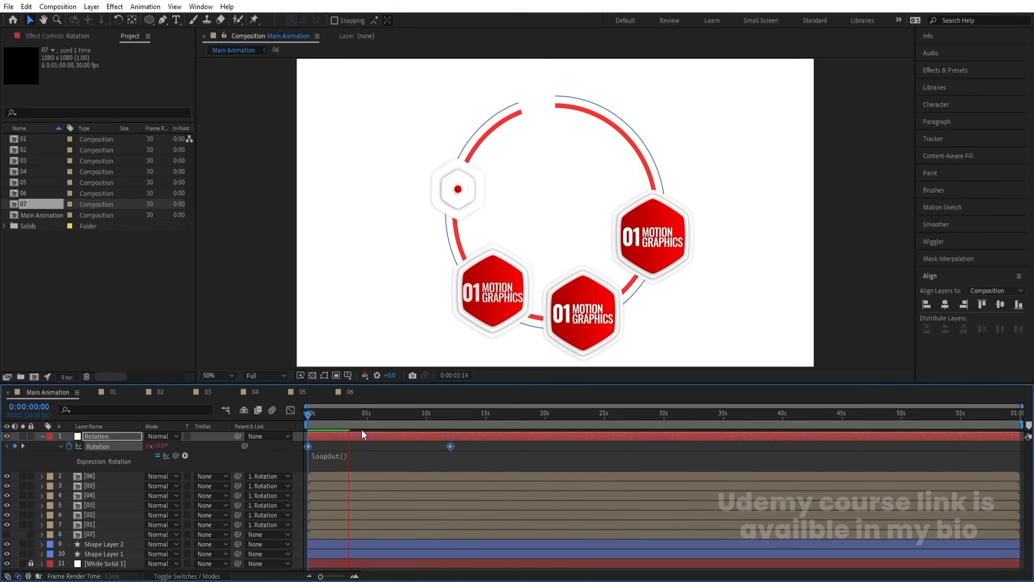
key(space)
click(162, 392)
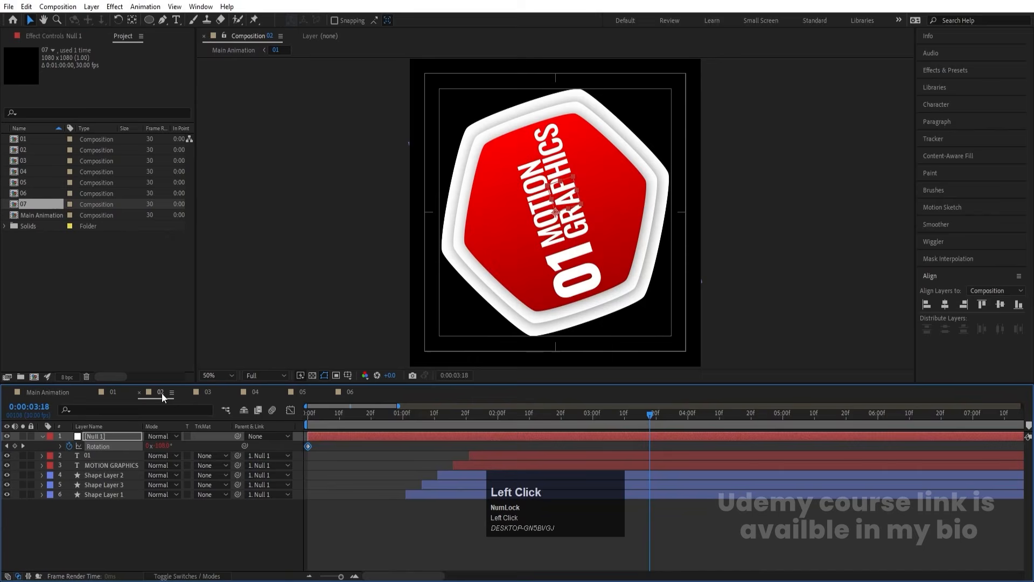
click(573, 423)
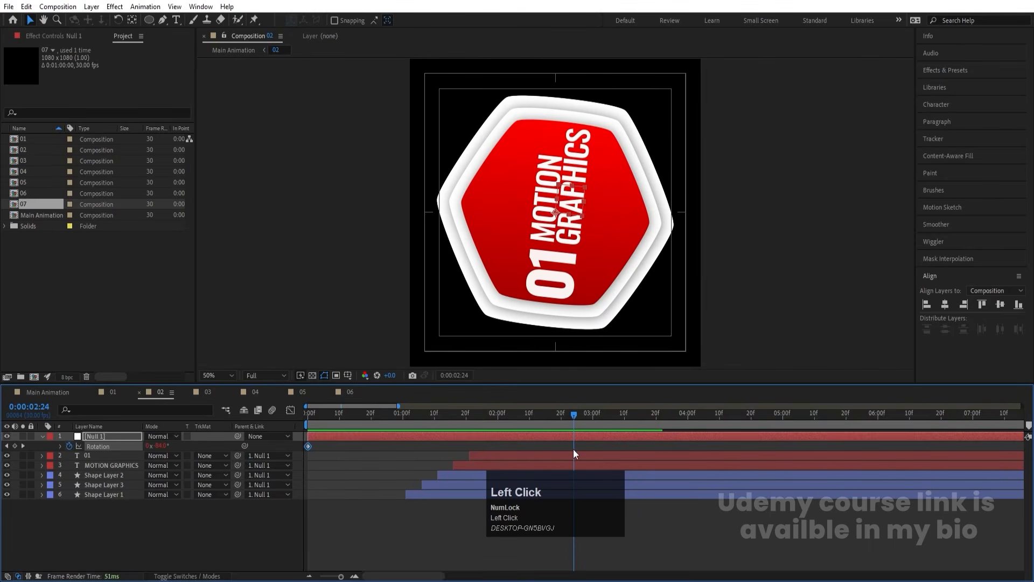
click(572, 454)
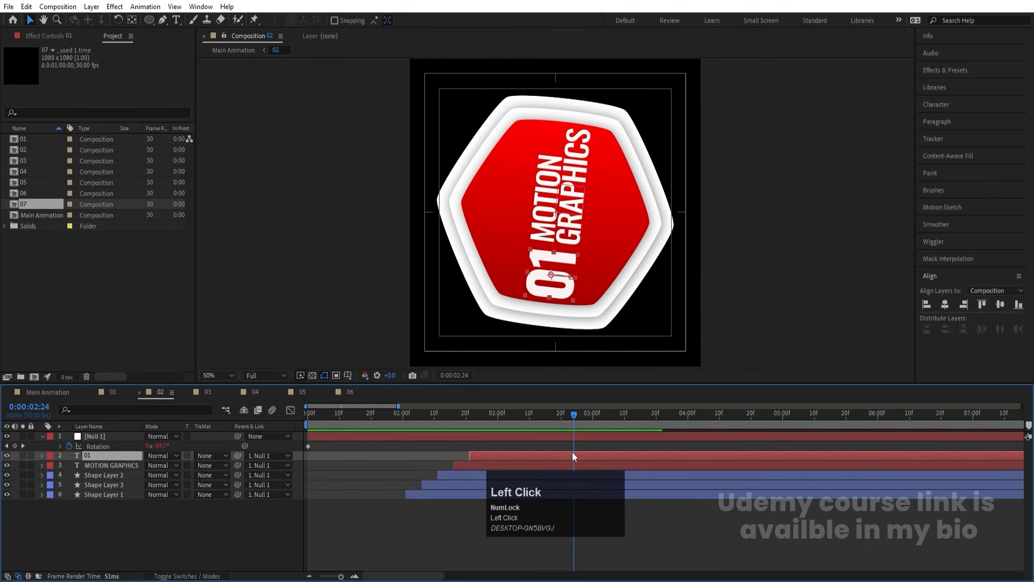
key(ctrl+t)
click(546, 262)
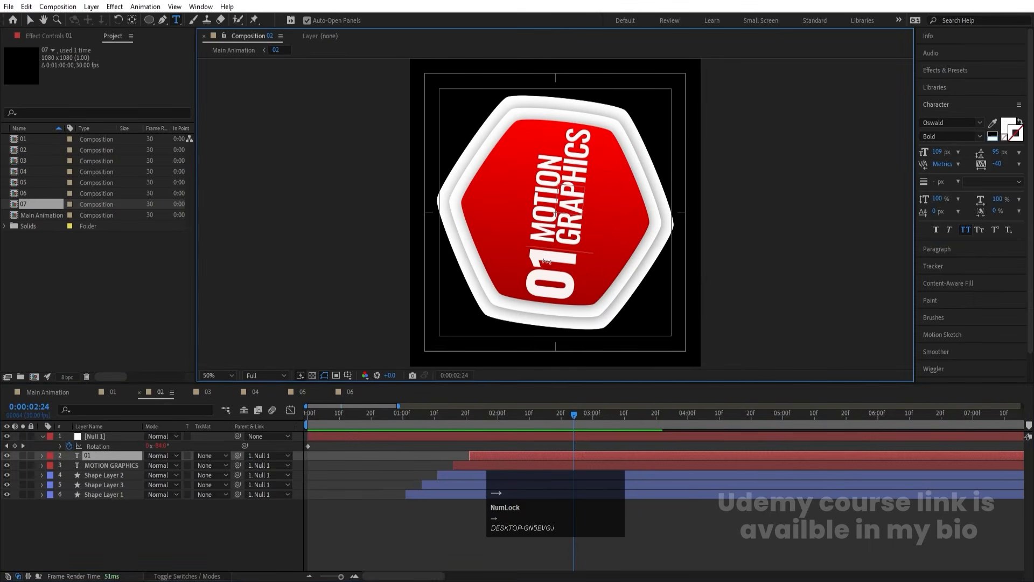
key(BackSpace)
text(2)
key(BackSpace)
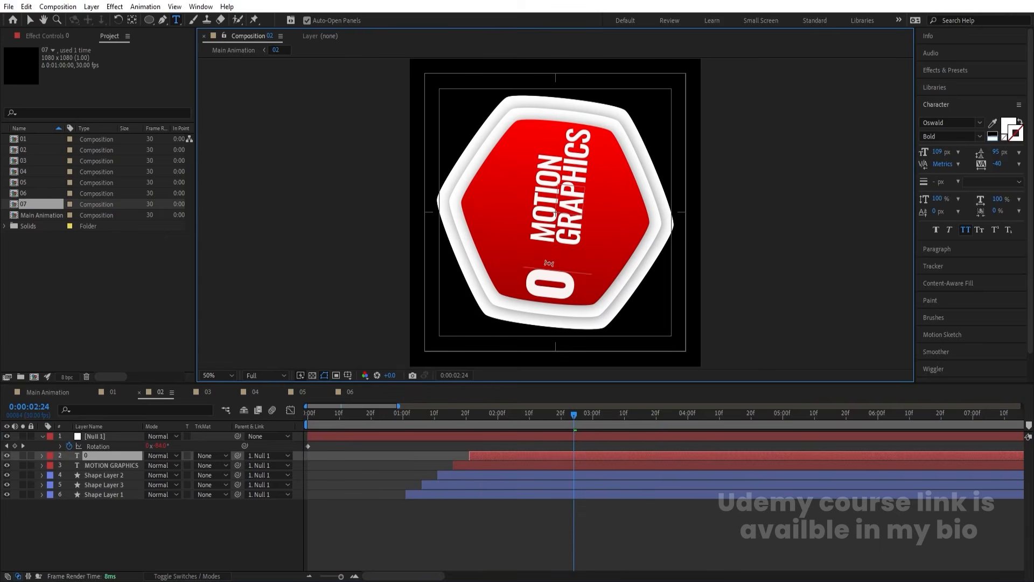
text(1)
click(198, 534)
- Play back the Main Animation from 0:00:02:24 to check the hexagons around the ring
click(45, 391)
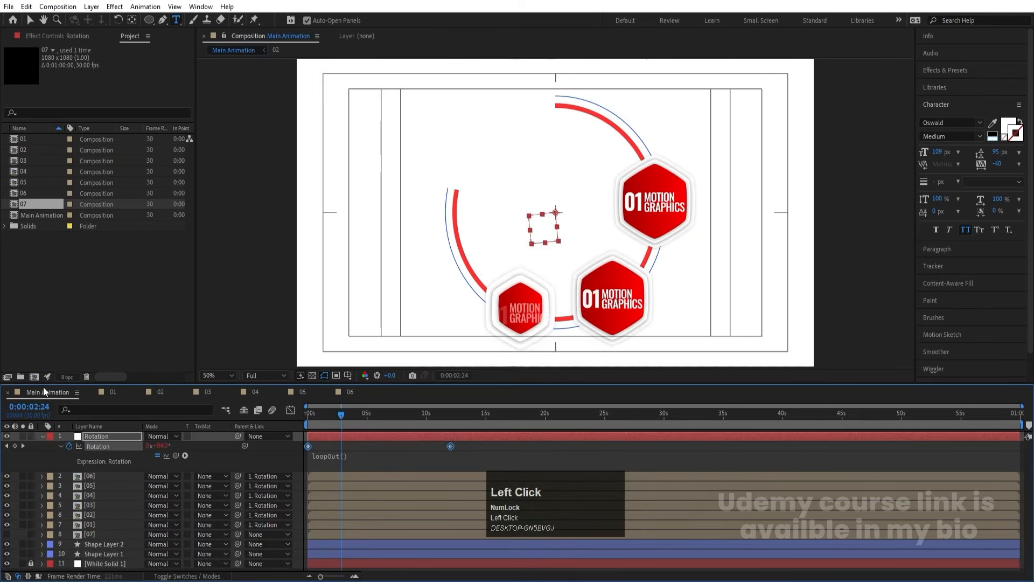
key(space)
key(space)
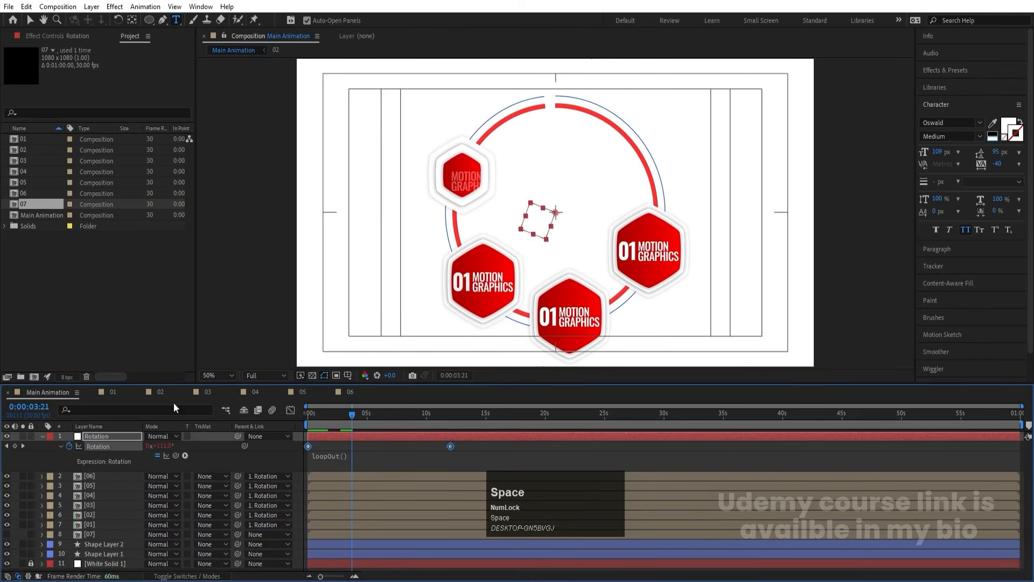
- In composition 02 at 0:00:12:00, change the number text to 02 and reduce its font size to 93 px
click(163, 393)
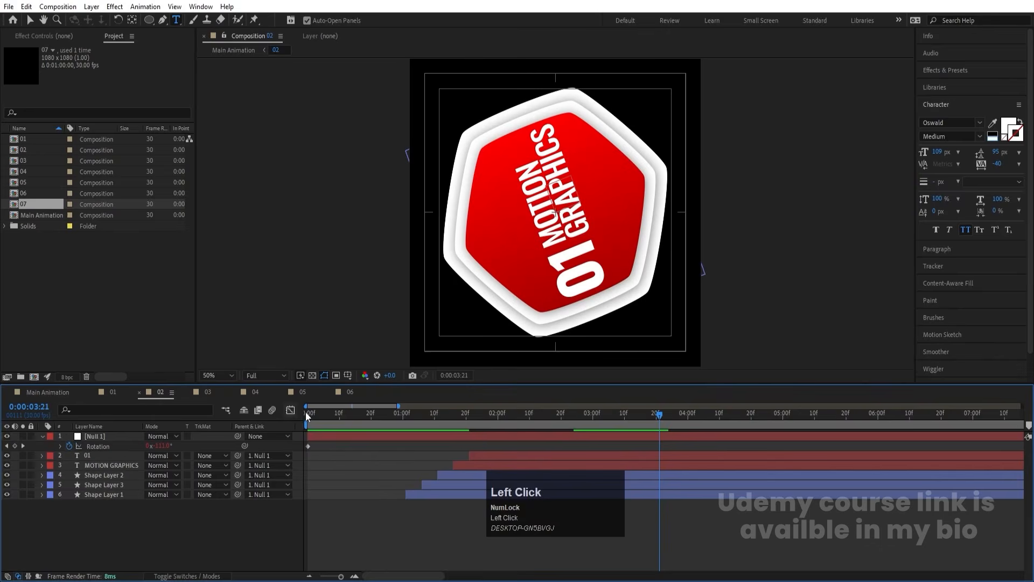
drag(560, 422, 735, 447)
key(minus)
key(minus)
key(k)
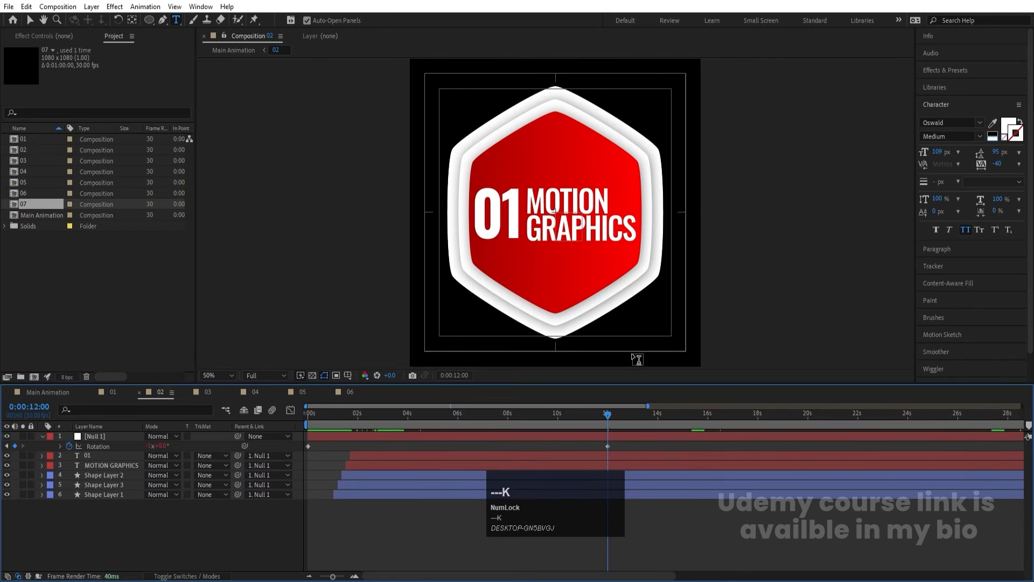
click(513, 202)
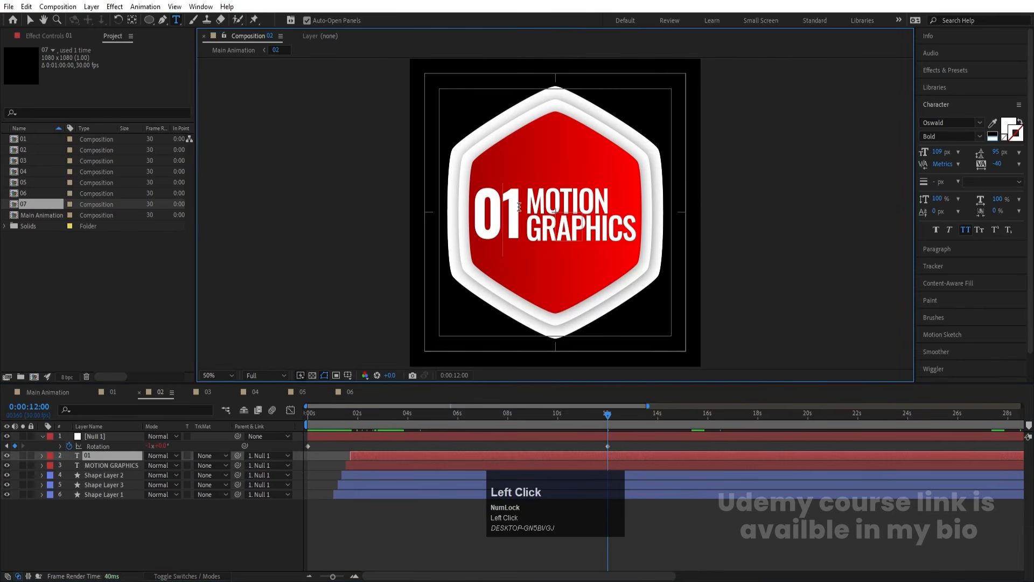
key(BackSpace)
text(2)
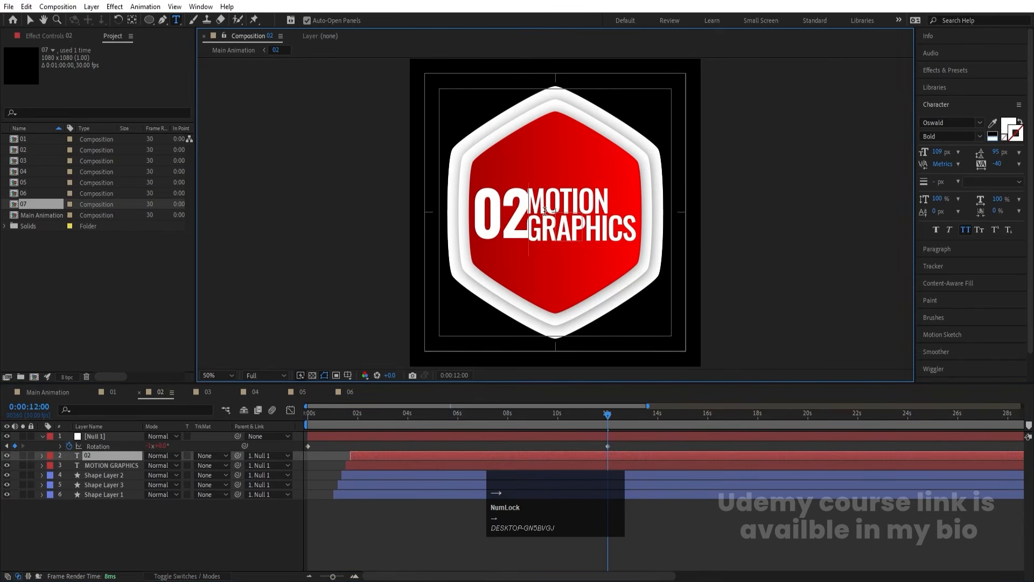
key(ctrl+a)
drag(933, 156, 927, 151)
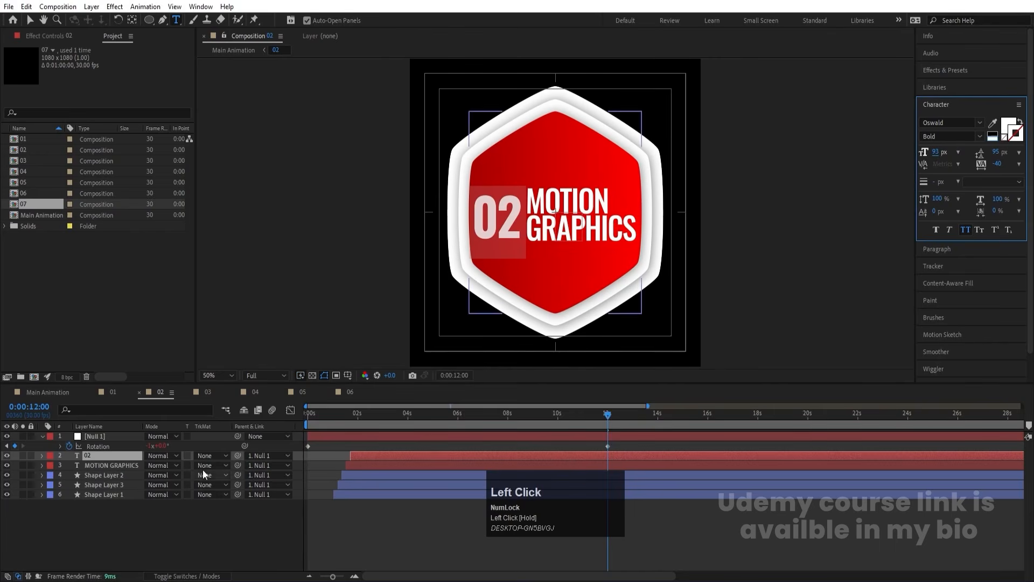
- Reveal the 02 text layer's keyframes and nudge both Position keyframes left and slightly down at 0:00:03:11
click(112, 453)
key(u)
key(j)
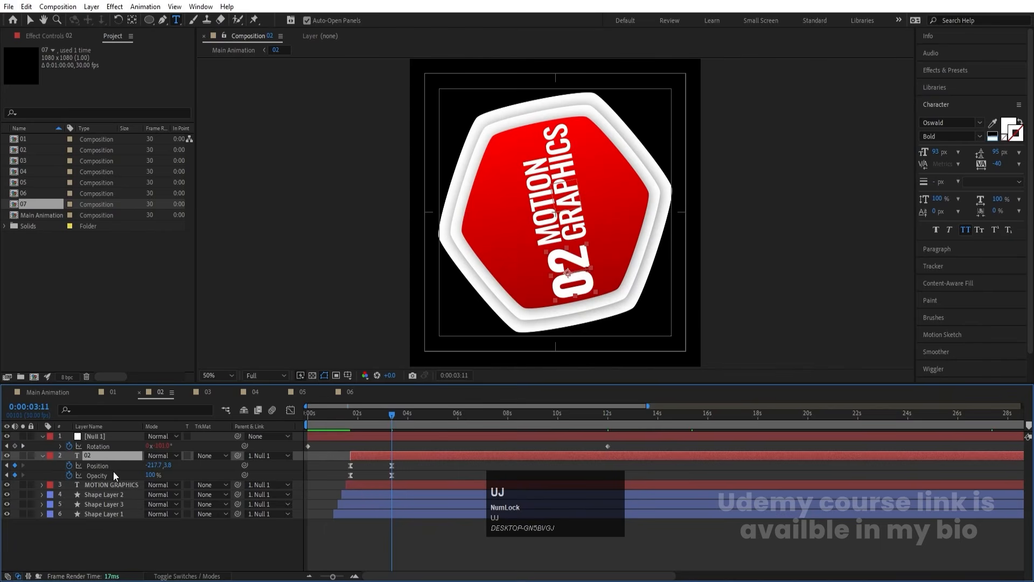
click(108, 466)
key(Left)
key(Left)
key(Left)
key(Left)
key(Left)
key(Left)
key(Left)
key(Left)
key(Left)
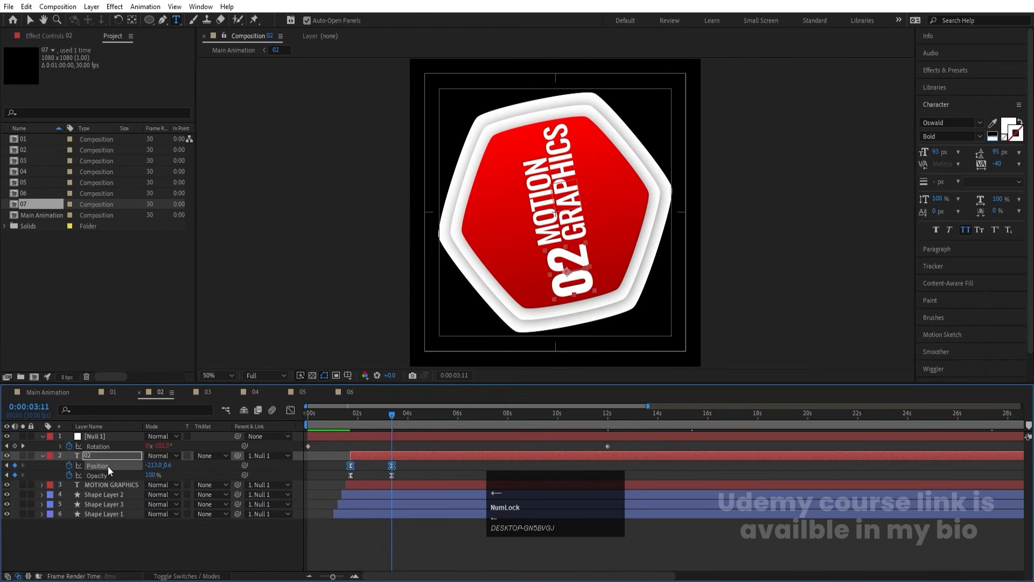
key(Down)
key(Down)
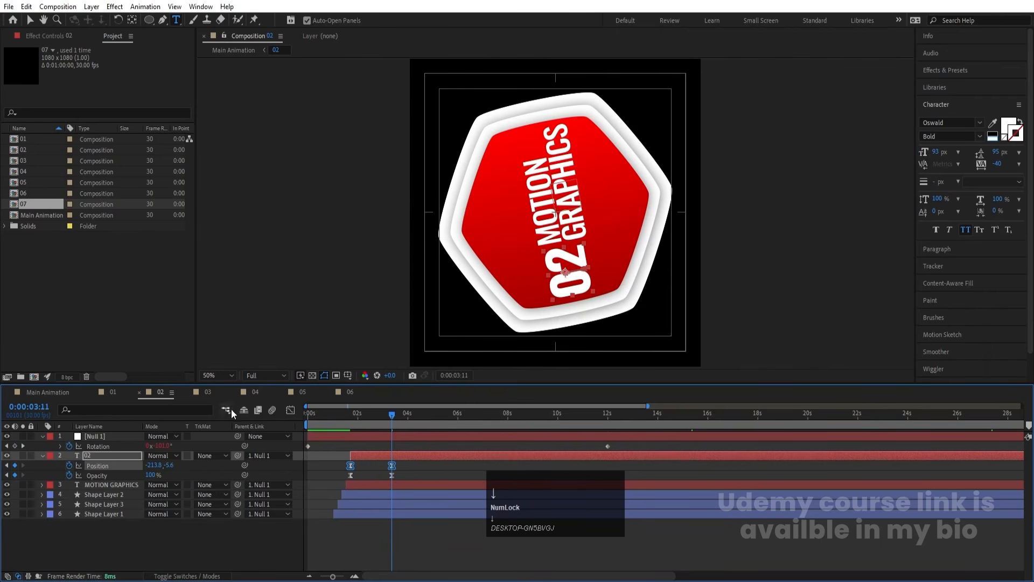
- In composition 03 at 0:00:59:29, where the hexagon is upright, change the number text to 03
click(206, 392)
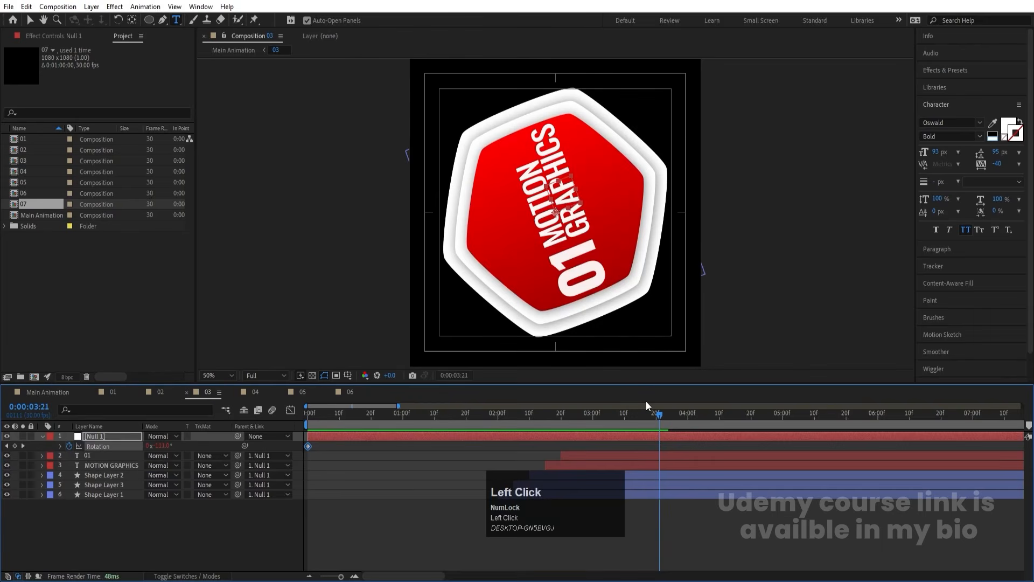
key(l)
key(i)
key(k)
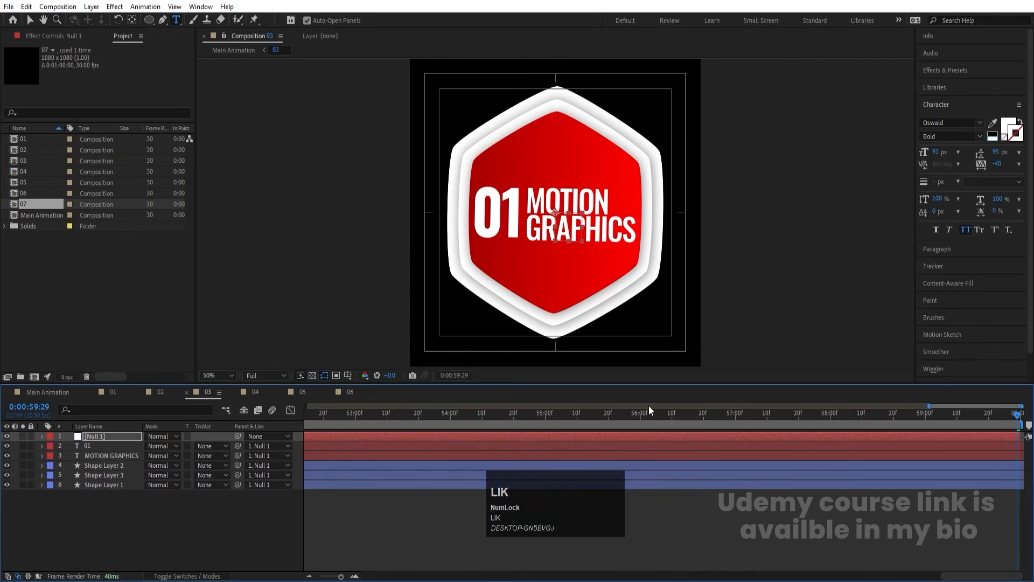
click(512, 213)
key(Right)
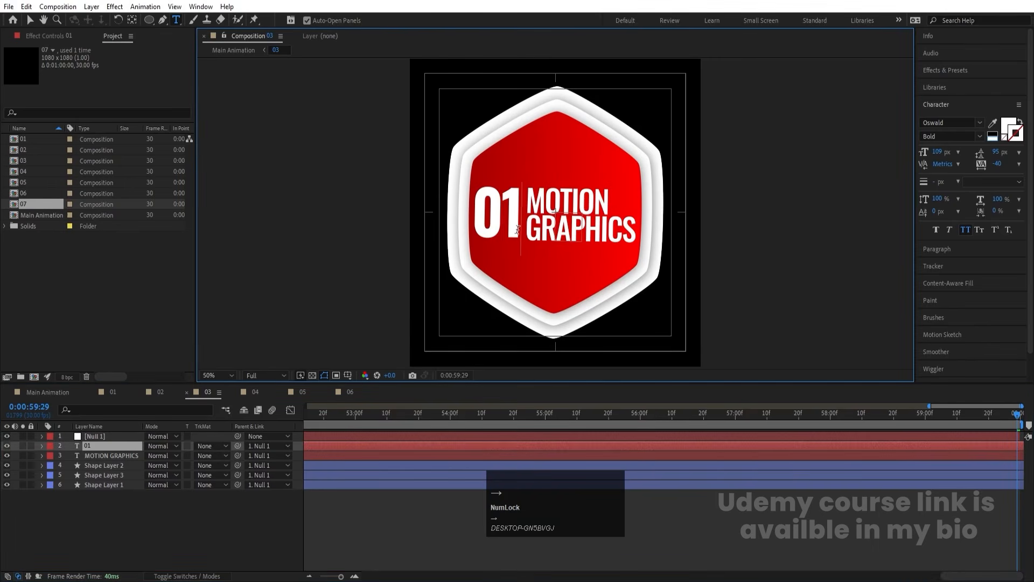
key(BackSpace)
text(3)
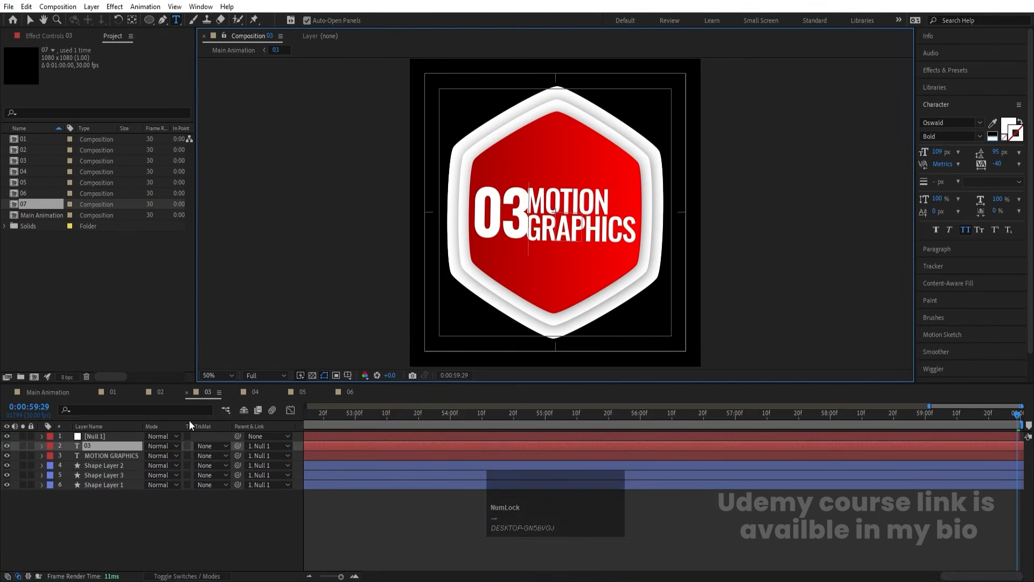
- Nudge both Position keyframes of the 03 text to about -231.3, 10.7 at 0:00:04:10 and reduce its font size to 102 px
click(99, 447)
key(u)
key(j)
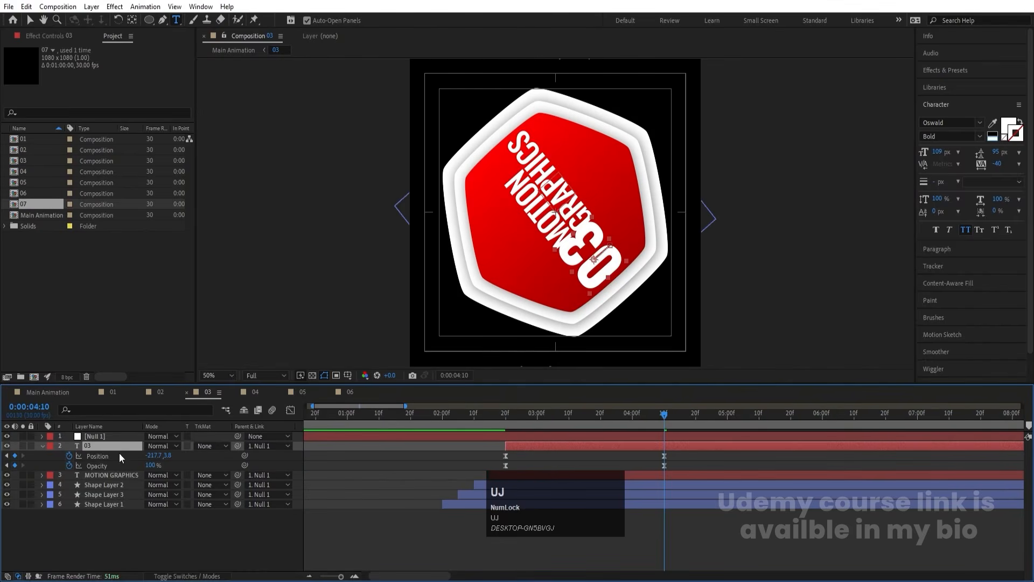
key(Left)
key(Right)
key(Right)
key(Right)
key(Right)
key(Right)
key(Right)
key(Right)
key(Right)
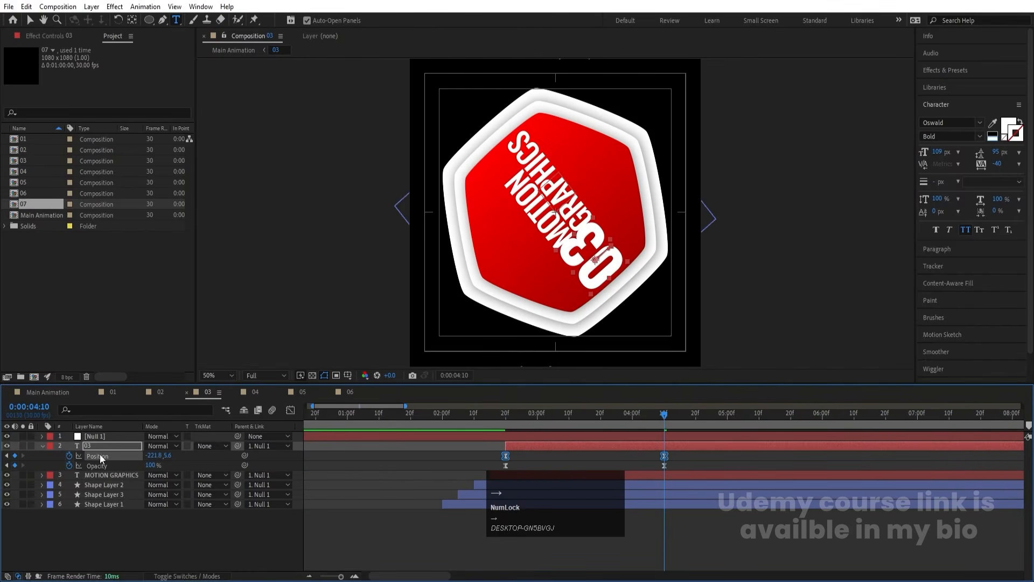
key(Right)
key(Right)
key(Right)
key(Right)
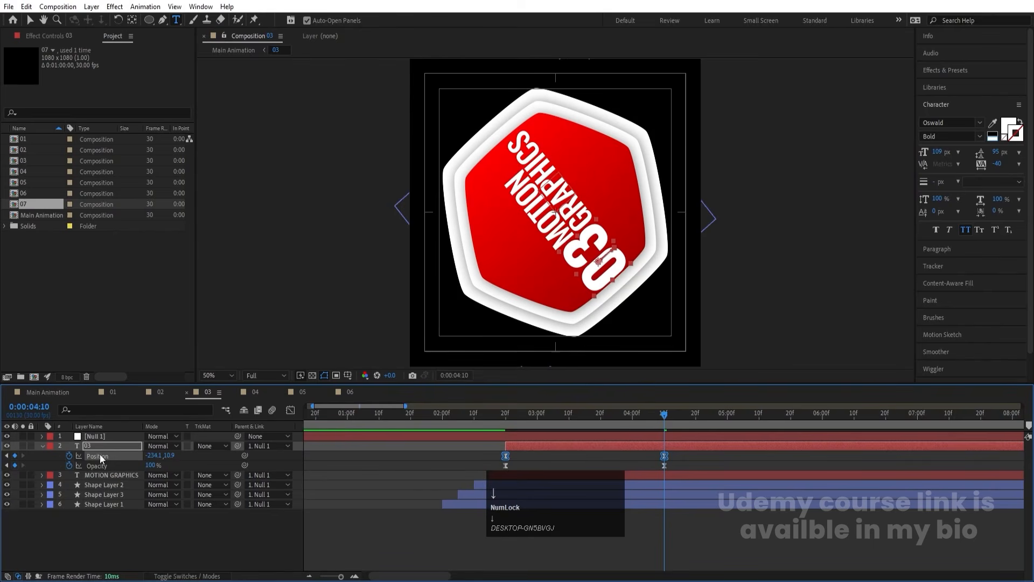
key(Left)
key(Left)
key(Left)
key(Left)
drag(939, 152, 936, 151)
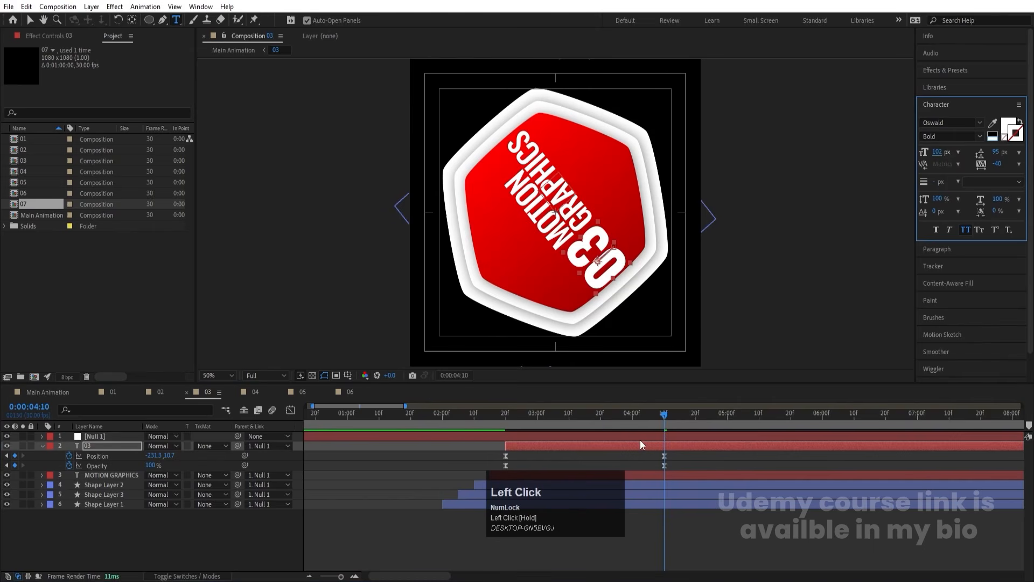
- Select only the 03 text's Position keyframe at 0:00:04:10 and nudge it left and down to about -229.2, 2.0
click(675, 453)
key(Left)
key(Left)
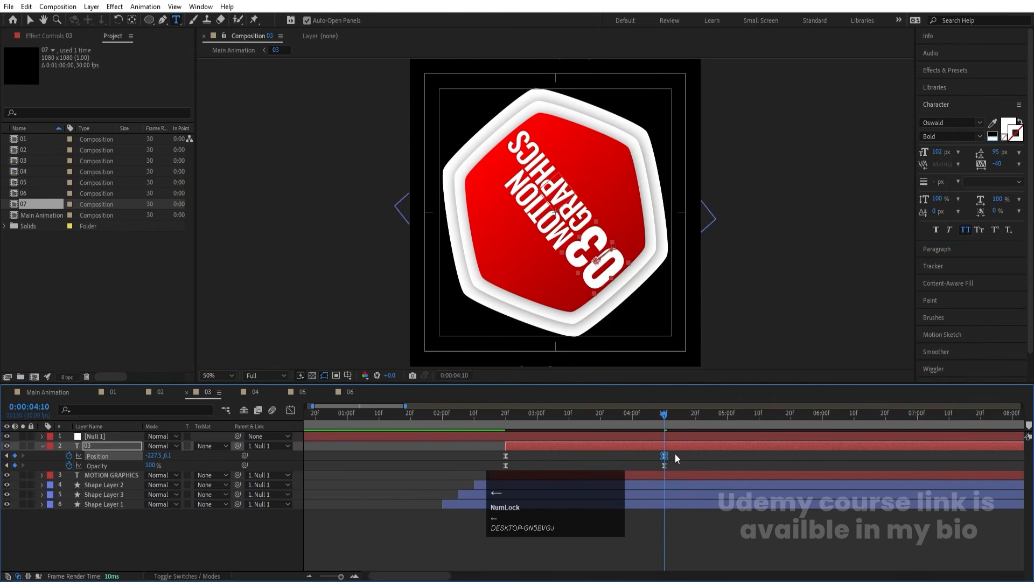
key(Down)
key(Down)
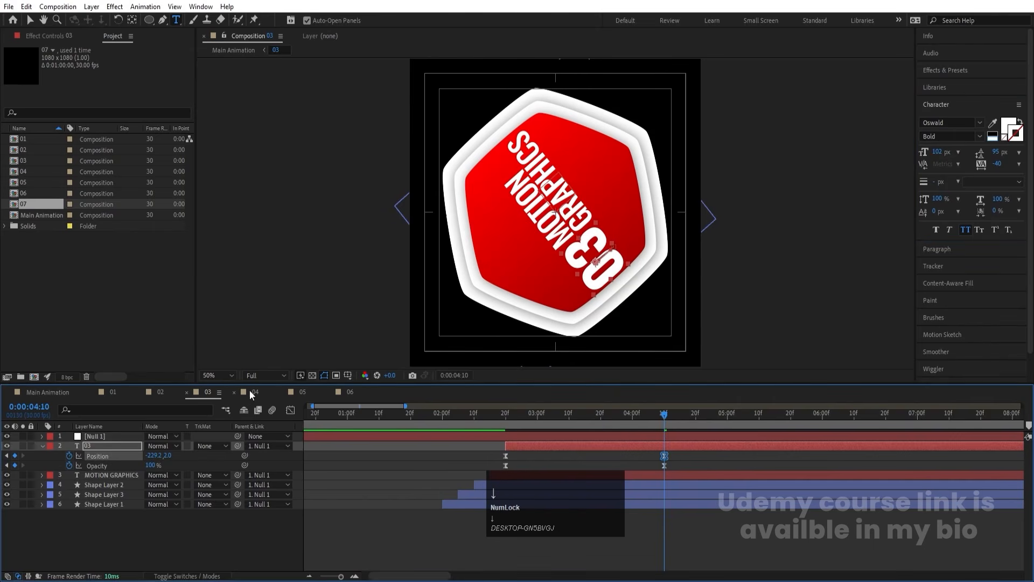
- In composition 04 at 0:00:12:00, change the number text to 04
click(251, 392)
key(k)
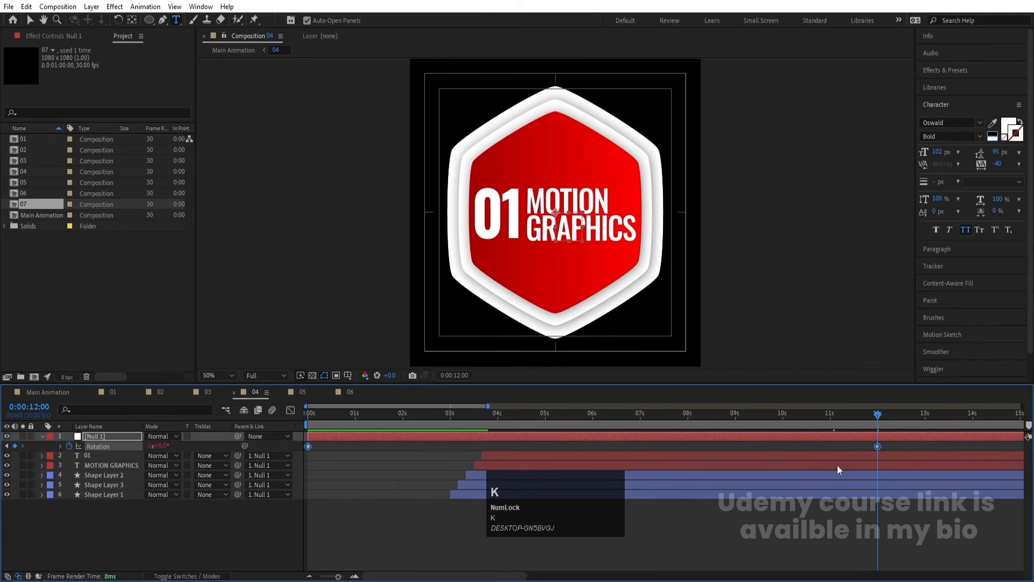
click(496, 218)
key(ctrl+a)
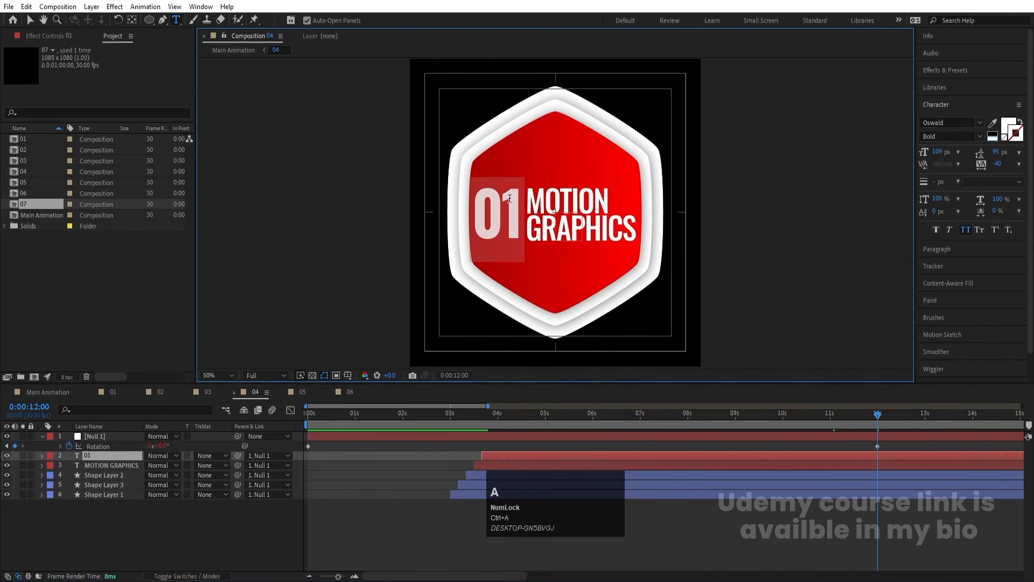
text(04)
- Reveal the 04 text layer's Scale and reduce it to 147% to clear the MOTION GRAPHICS text
click(96, 455)
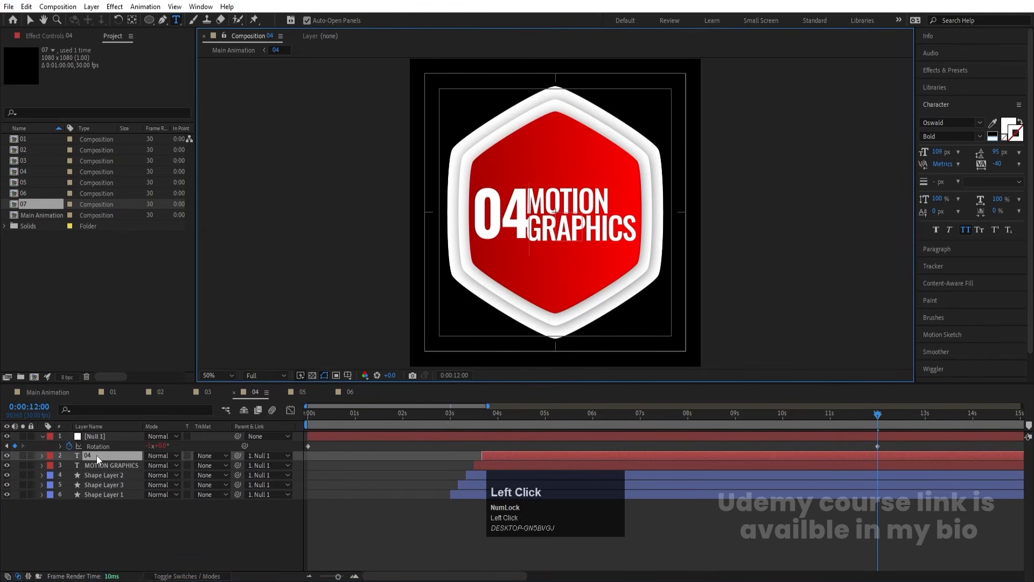
key(s)
click(154, 464)
drag(154, 464, 146, 465)
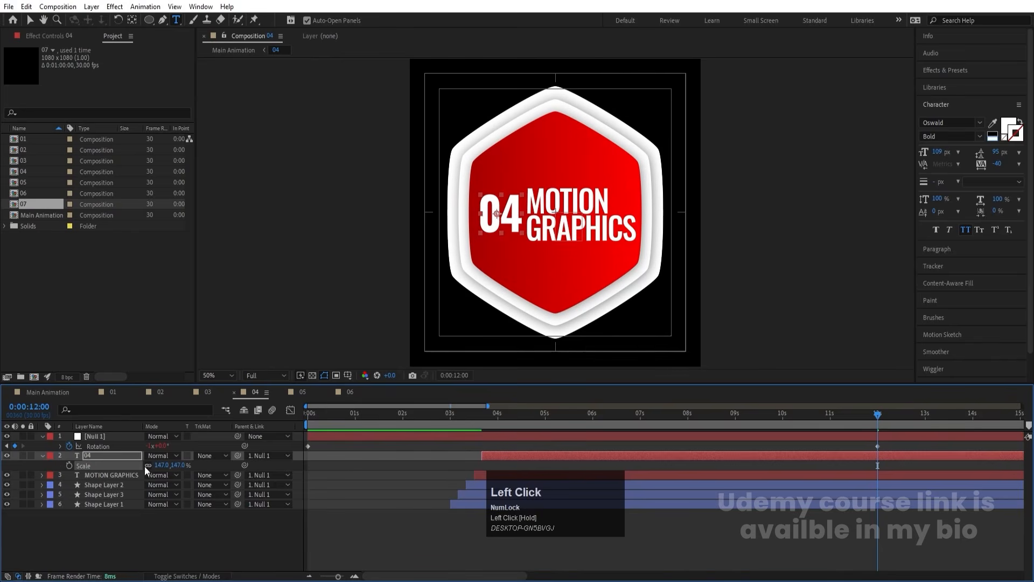
- In composition 05 at 0:00:12:00, change the number text to 05
click(310, 391)
key(k)
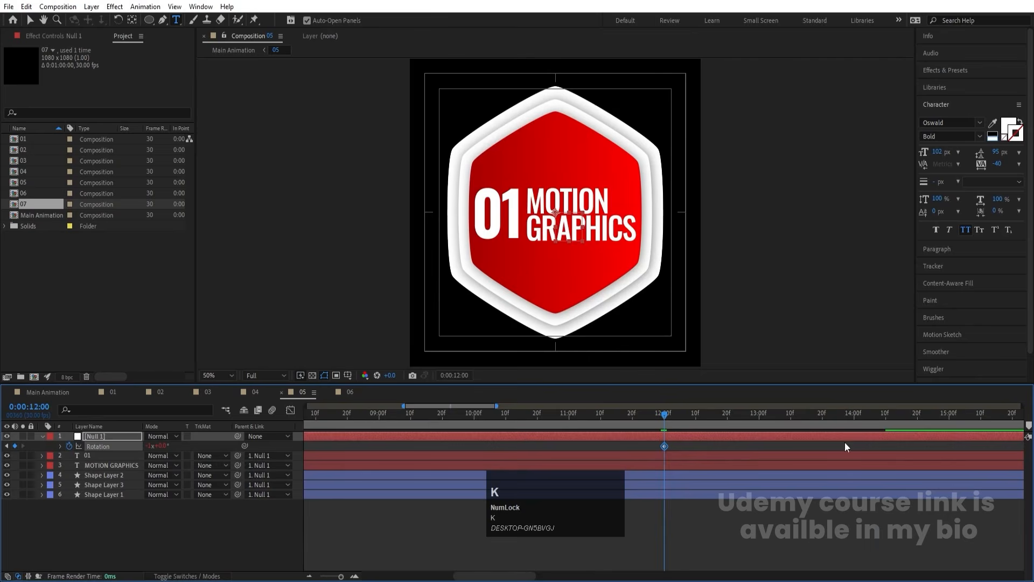
click(528, 234)
key(ctrl+a)
text(05)
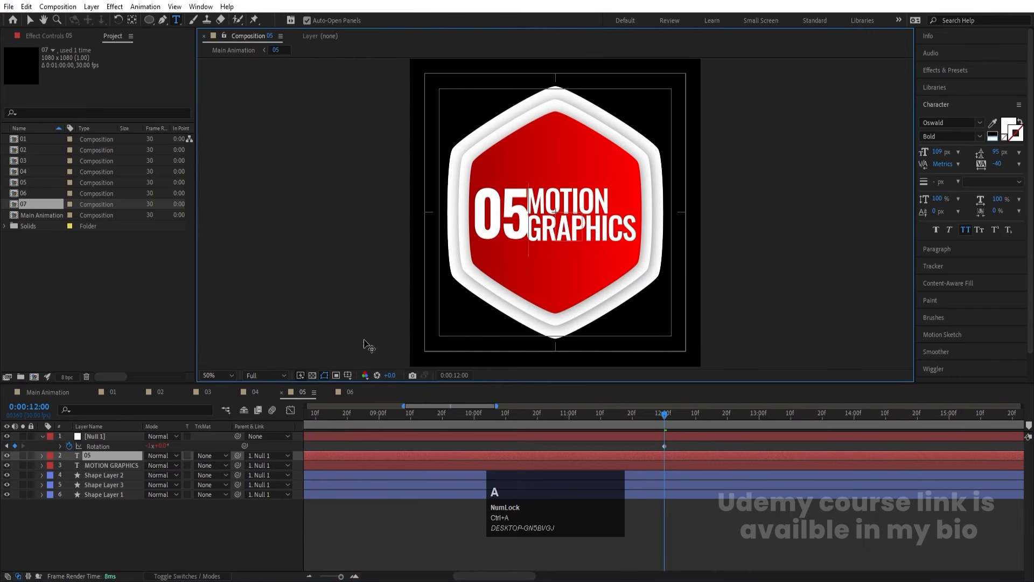
- Reveal the 05 text layer's Scale and reduce it to 137%
key(Escape)
key(s)
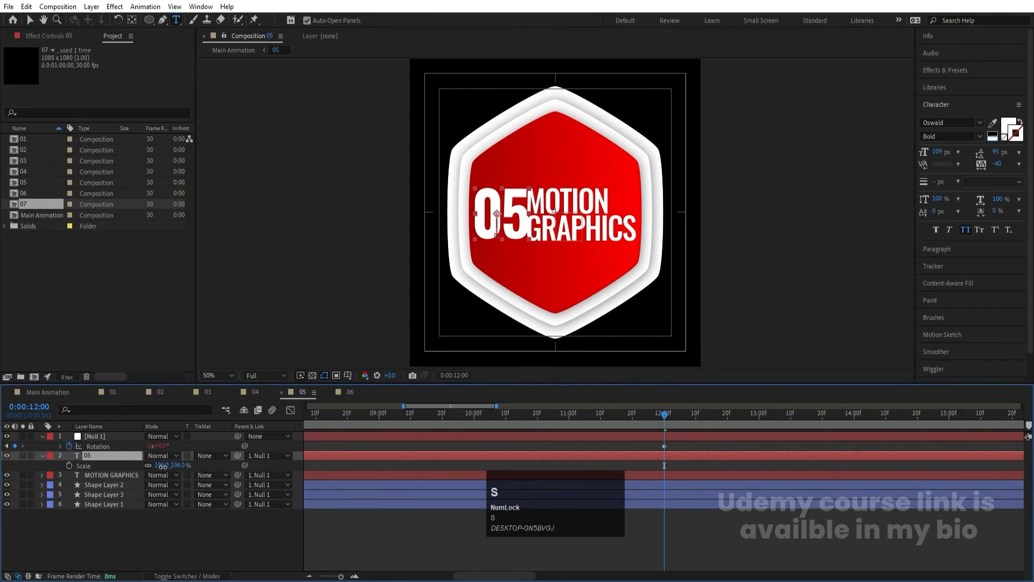
drag(162, 466, 284, 414)
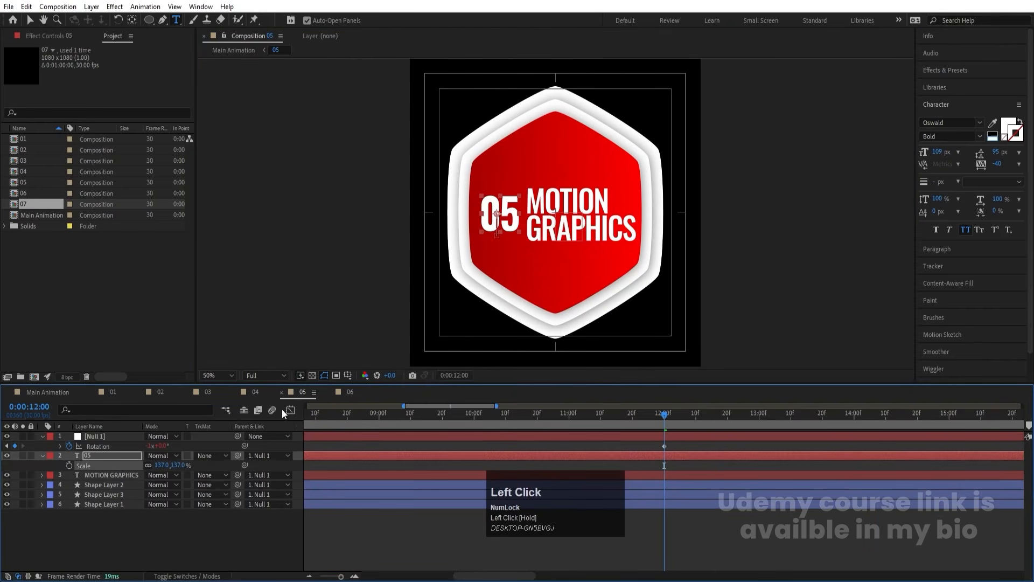
- In composition 06 at 0:00:12:00, change the number text to 06
click(350, 393)
key(k)
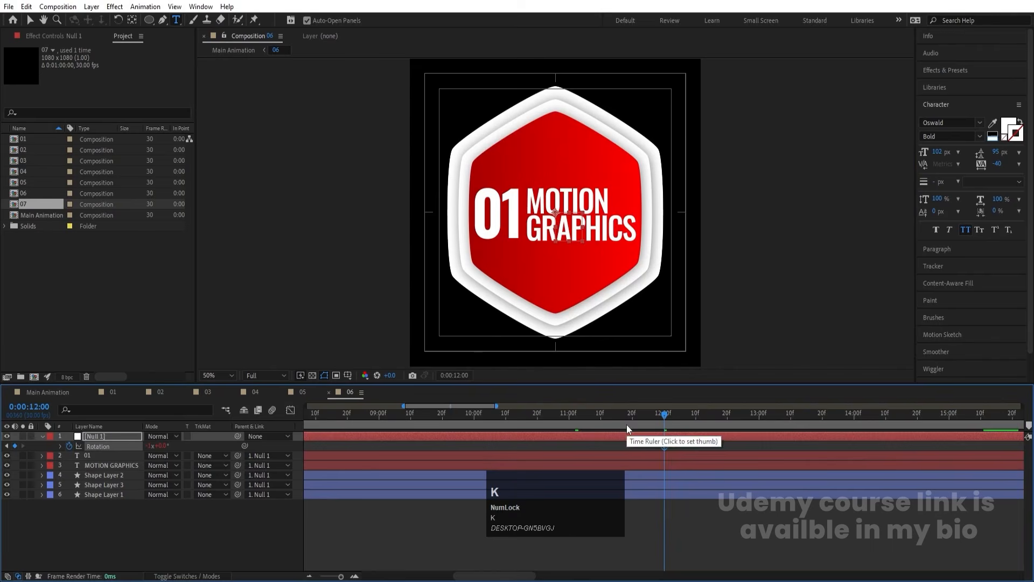
click(501, 225)
key(ctrl+a)
text(06)
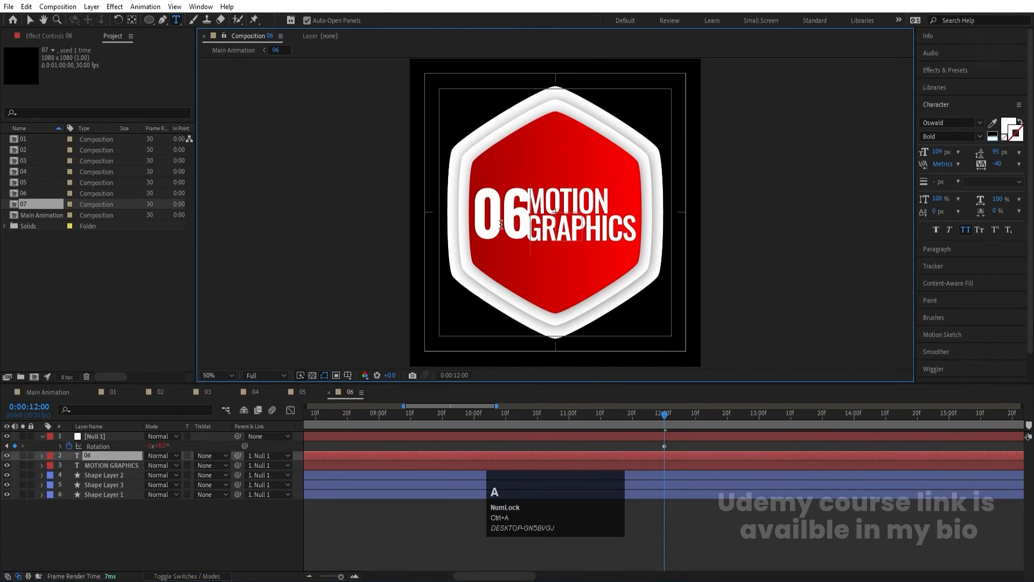
- Reveal the 06 text layer's Scale and reduce it to about 146%
click(92, 458)
key(s)
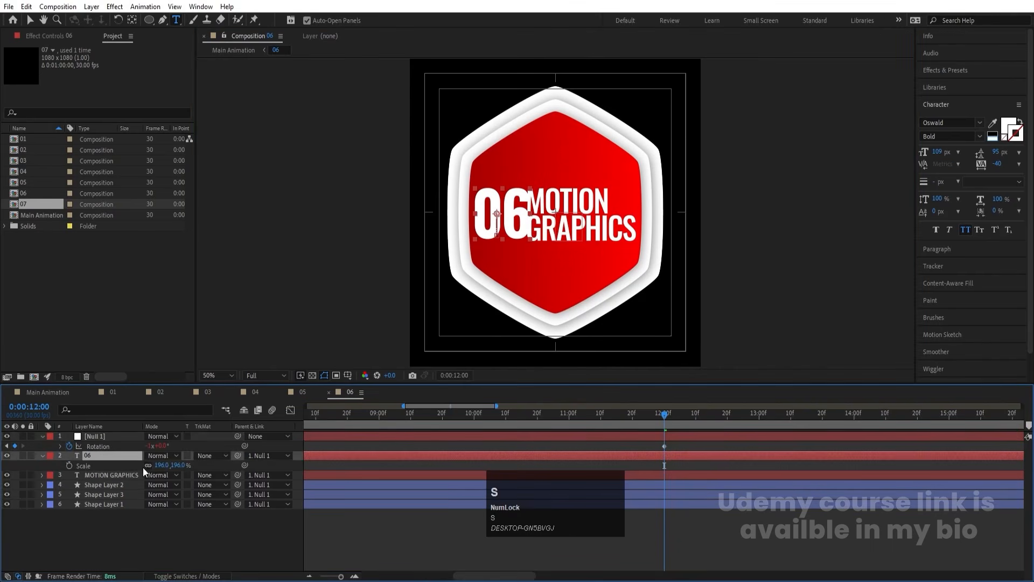
drag(160, 465, 134, 464)
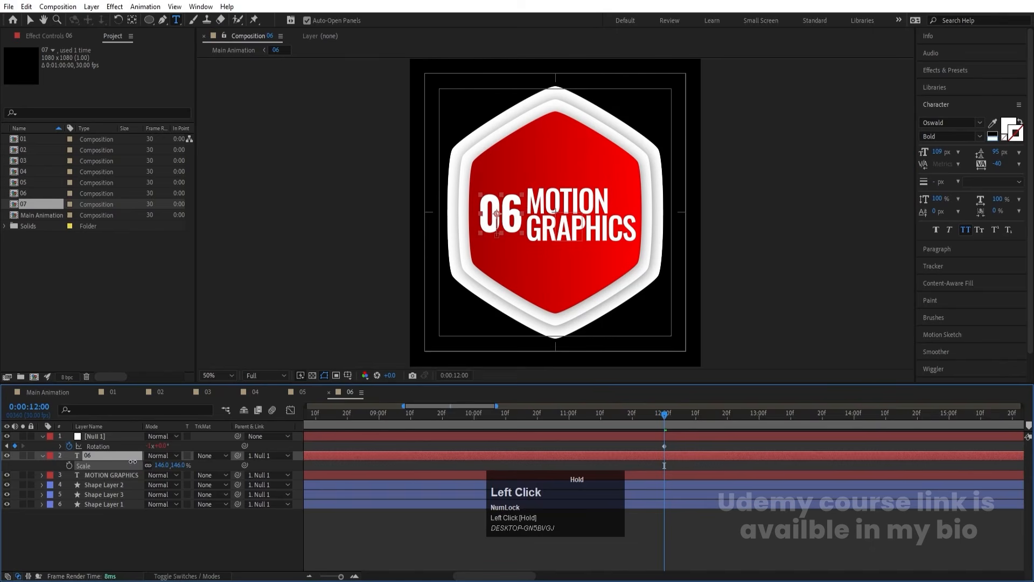
- In composition 04 at 0:00:12:00, reduce the 04 text layer's Scale to 137%
click(304, 390)
click(268, 392)
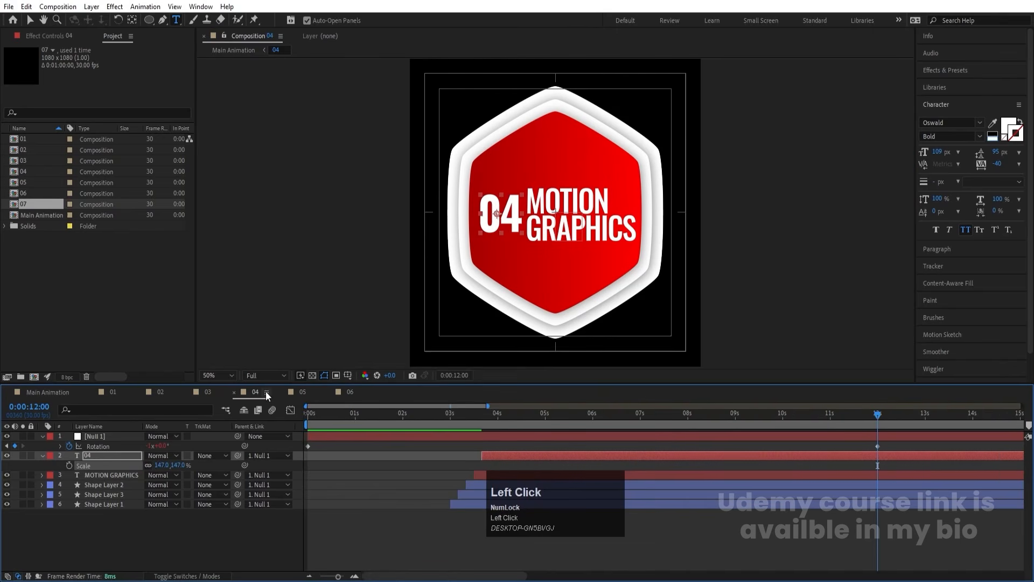
drag(157, 464, 151, 466)
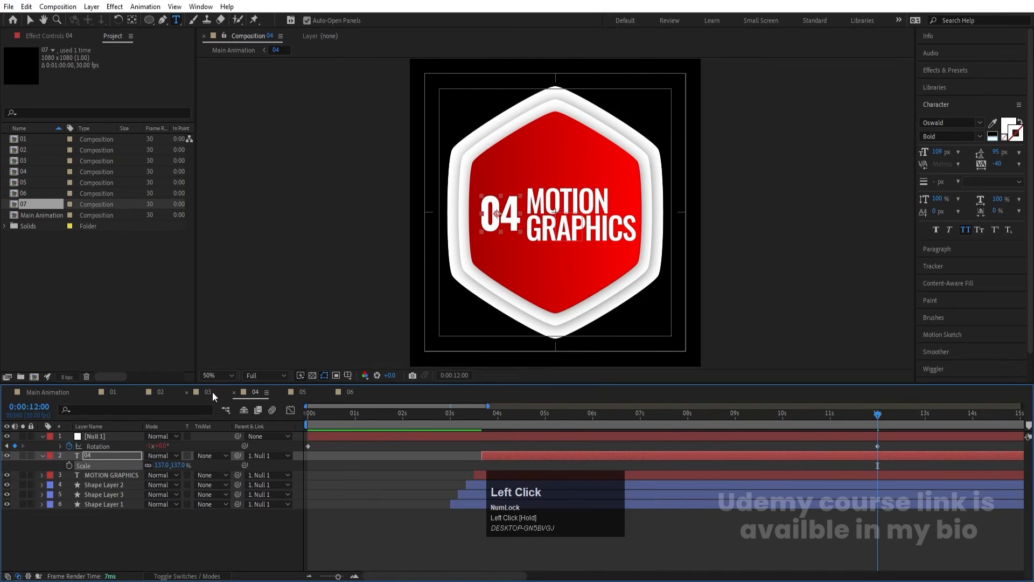
- In composition 03 at 0:00:12:00, reveal the 03 text layer's Scale and reduce it to 153%
click(212, 392)
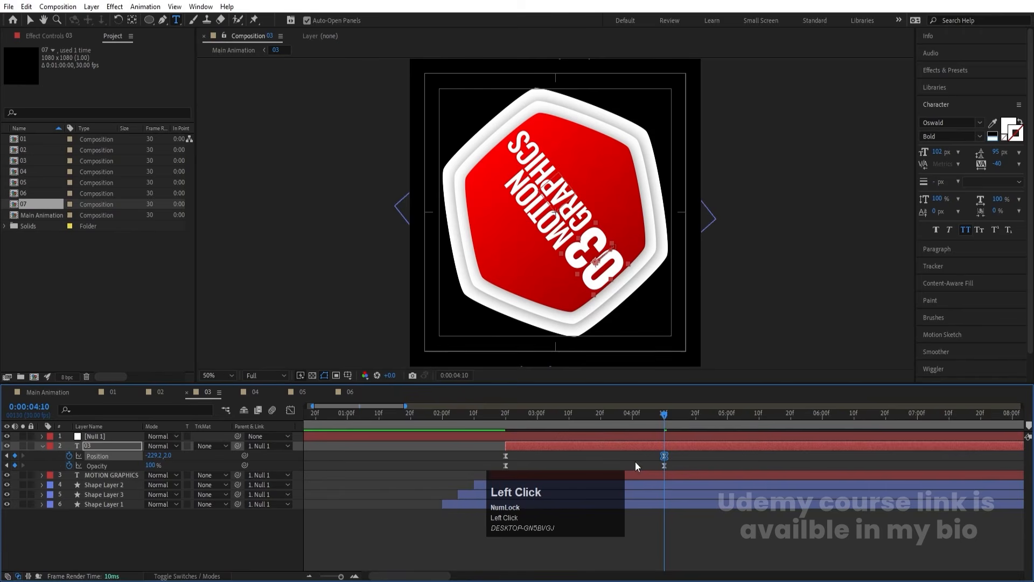
click(621, 438)
key(u)
key(k)
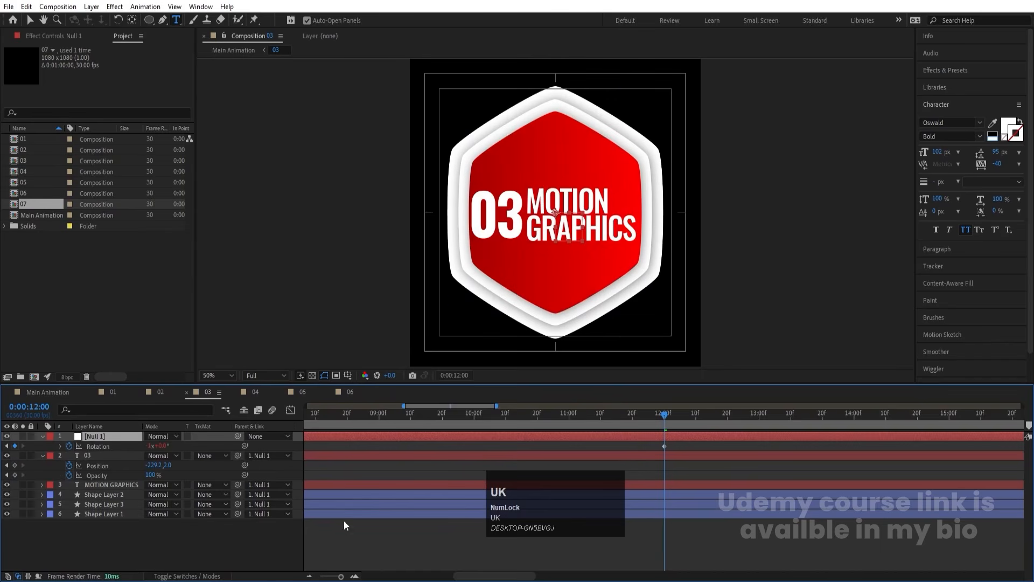
click(153, 465)
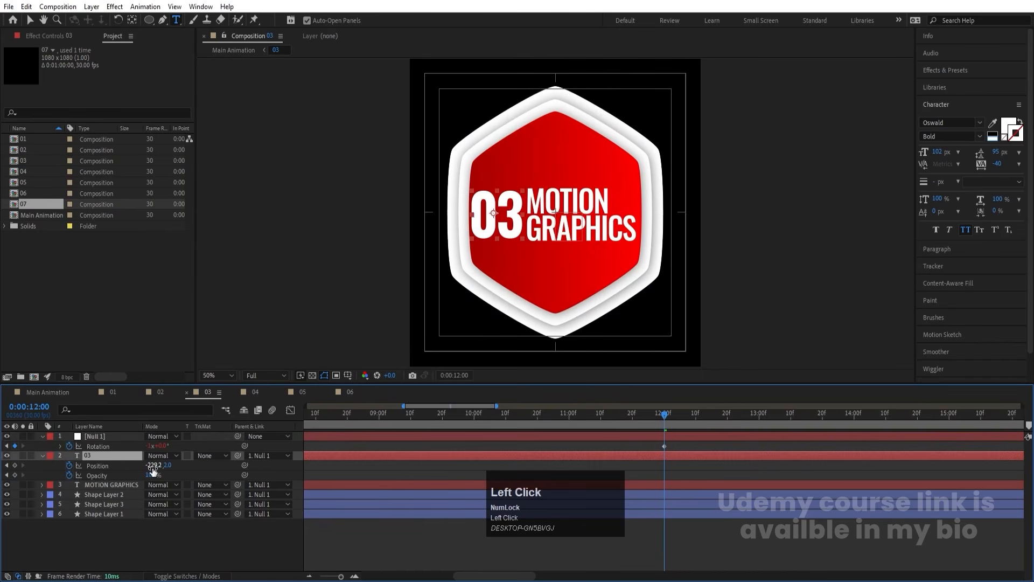
key(ctrl+z)
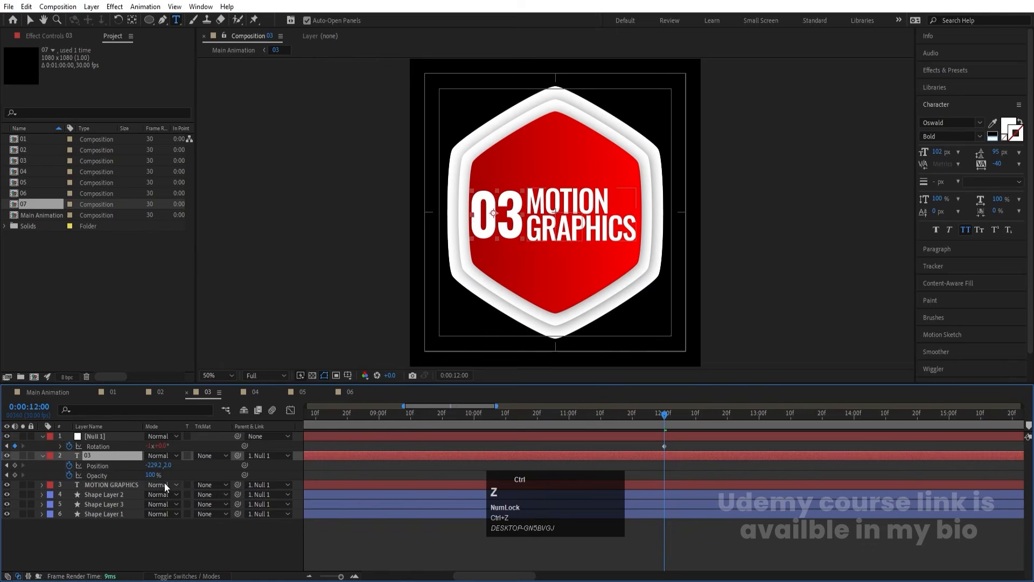
key(s)
click(145, 466)
drag(145, 465, 131, 464)
- At 0:00:04:10 in composition 03, select the 03 text's Position keyframes and nudge the text closer to MOTION GRAPHICS, at about -215.1, 0.7
key(j)
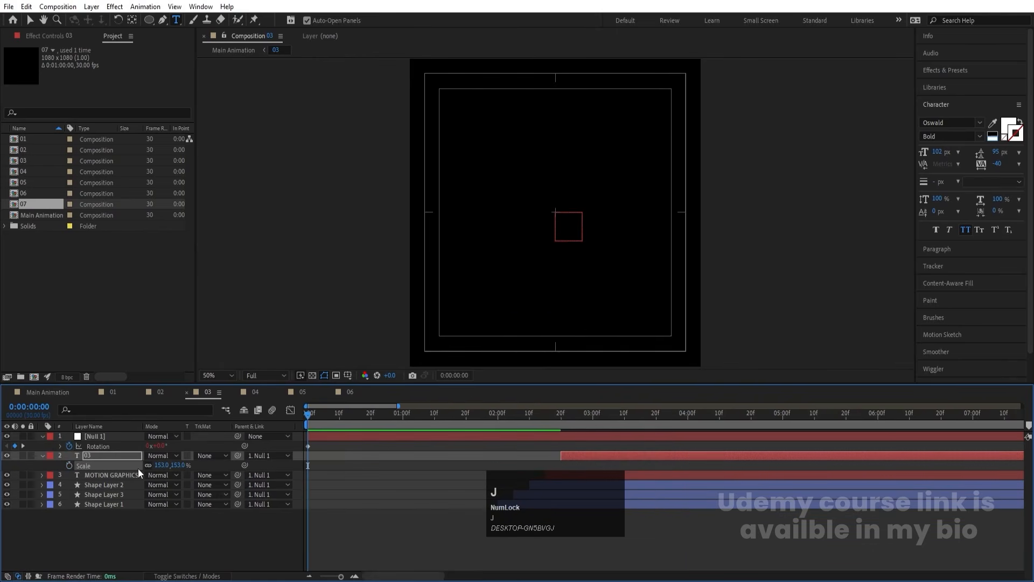
key(k)
key(u)
key(j)
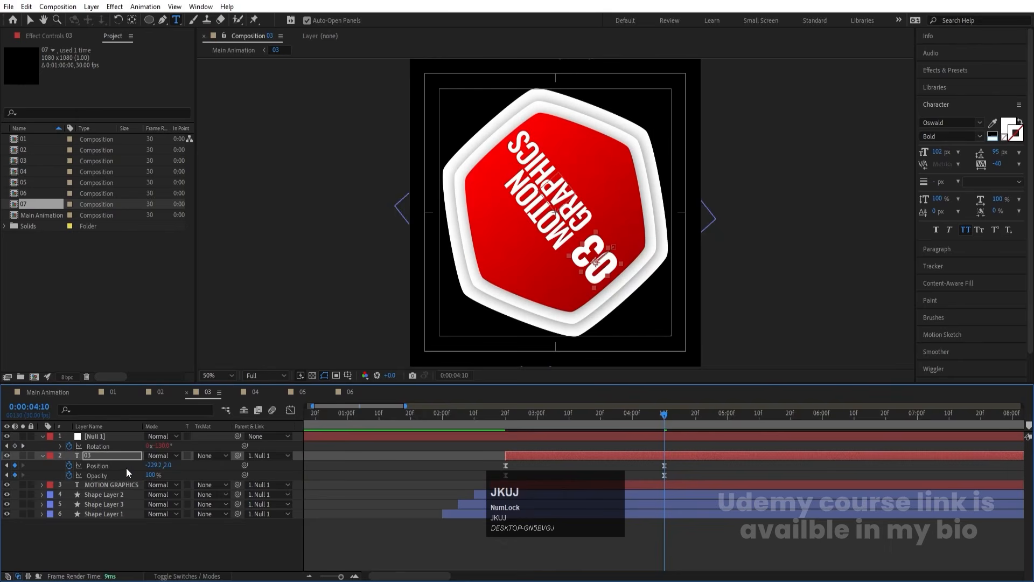
click(124, 467)
key(Up)
key(Up)
key(Up)
key(Up)
key(Up)
key(Up)
key(Up)
key(Up)
key(Up)
key(Up)
key(Up)
key(Up)
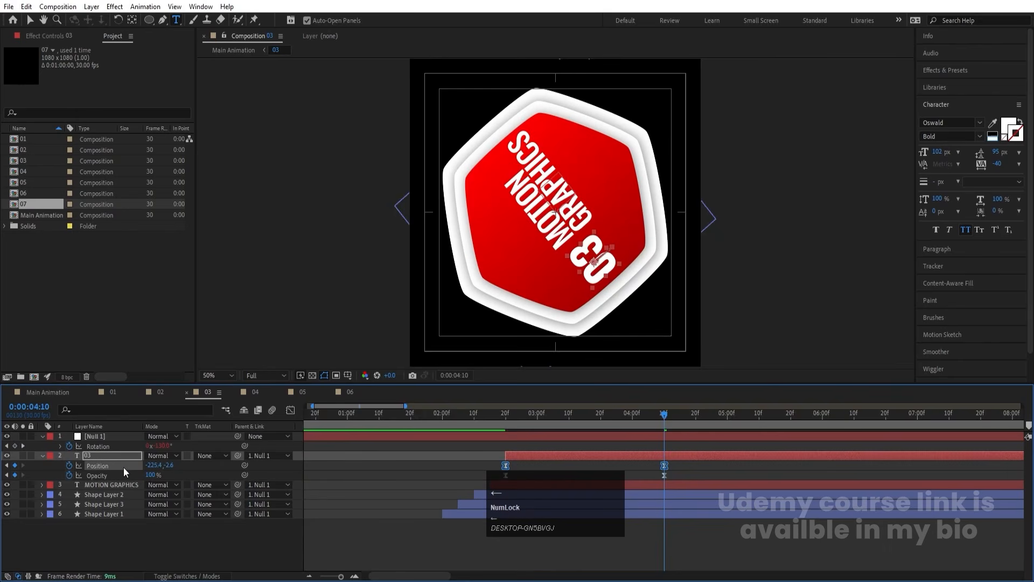
key(Up)
key(Up)
key(Up)
key(Up)
key(Up)
key(Up)
key(Up)
key(Up)
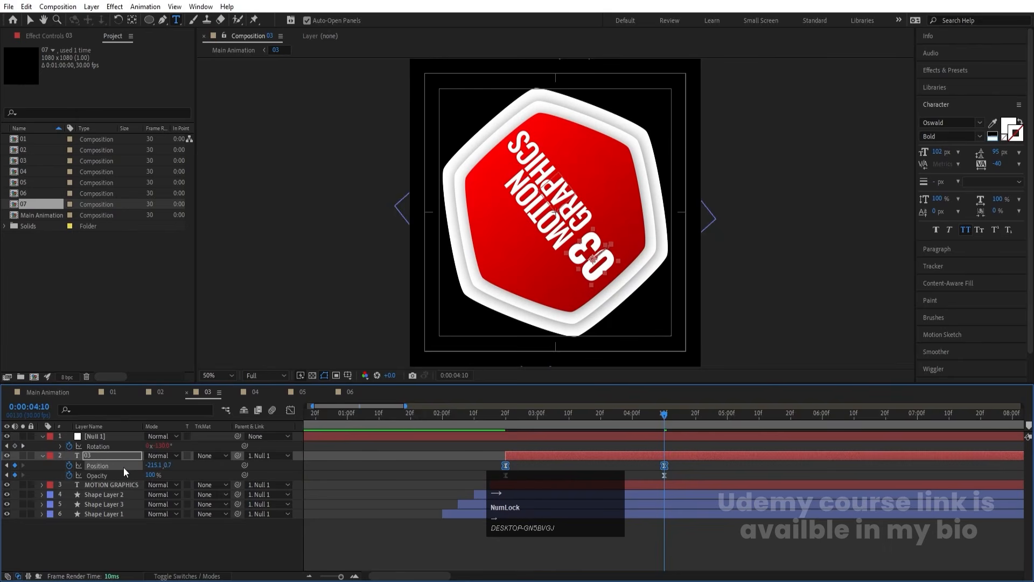
- In composition 02 at 0:00:12:00, reveal the 02 text layer's Scale and reduce it to 167%
click(162, 391)
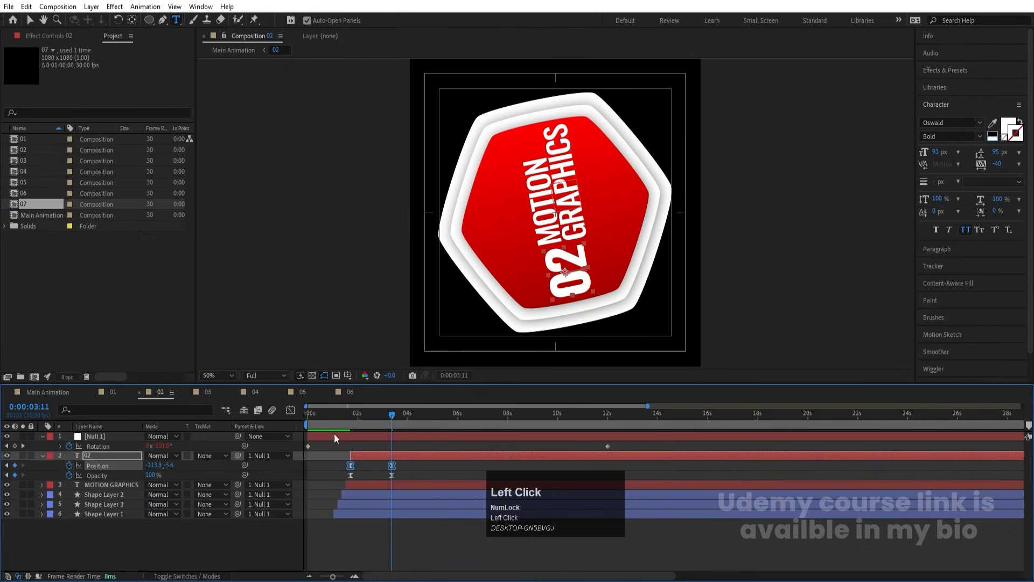
key(j)
key(k)
key(k)
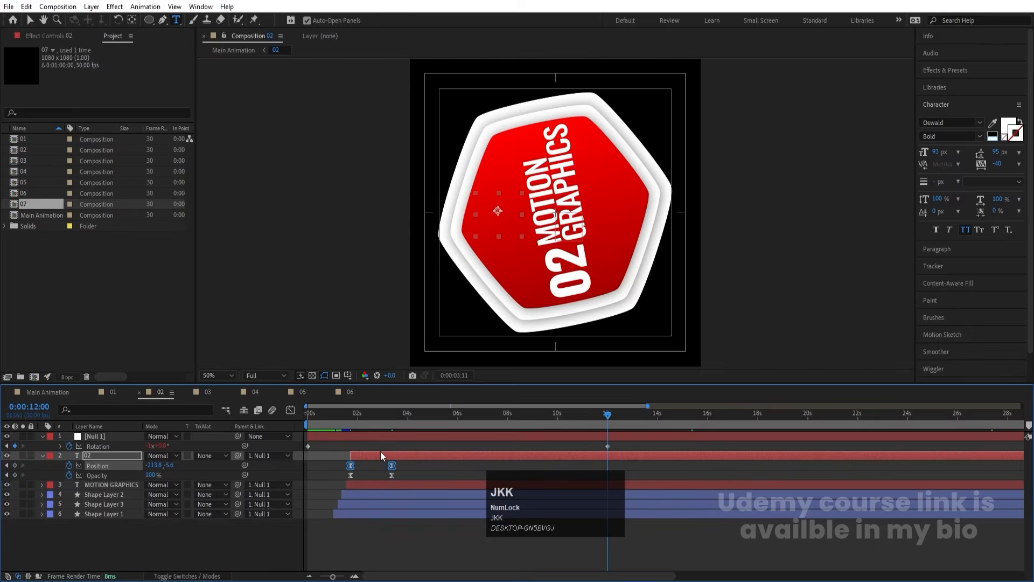
click(121, 455)
key(s)
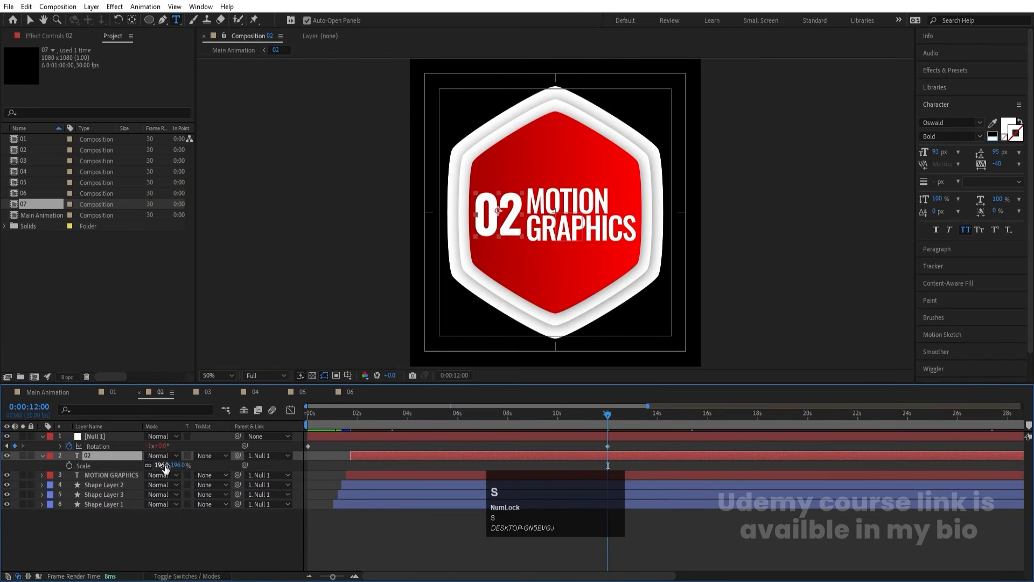
click(158, 465)
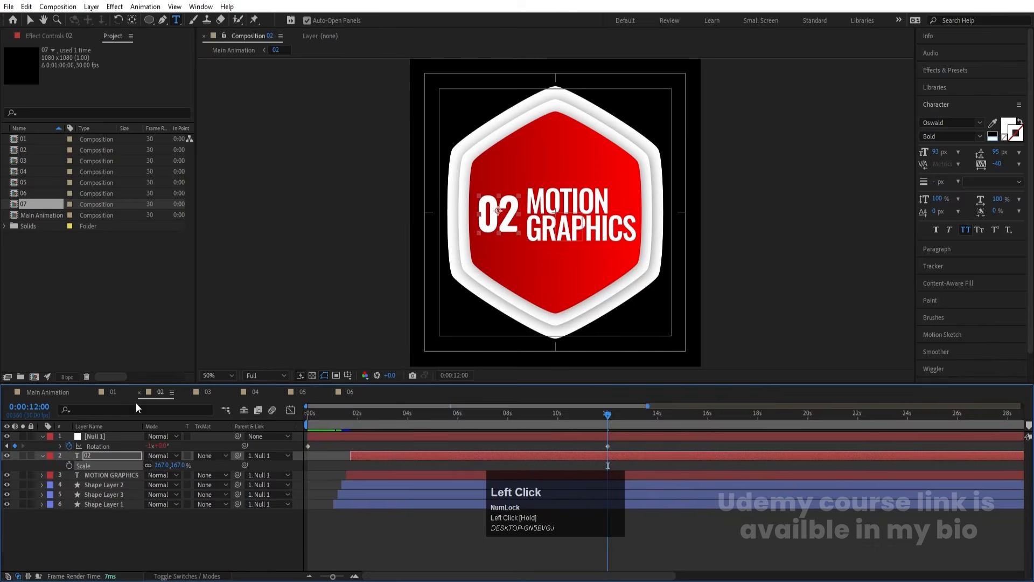
- In composition 01 at 0:00:12:00, reveal the 01 text layer's Scale and reduce it to 149%
click(112, 396)
key(j)
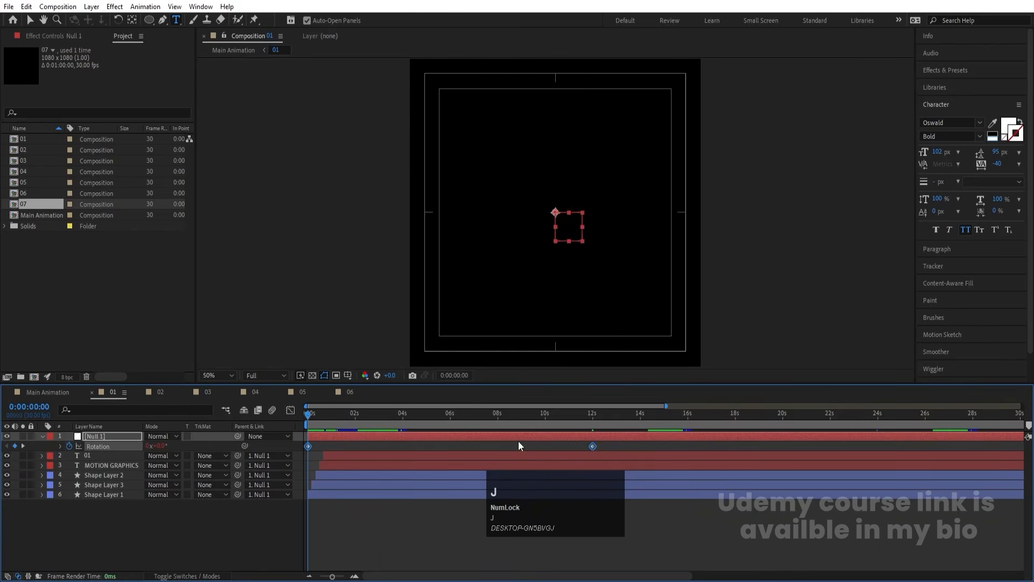
key(k)
click(96, 456)
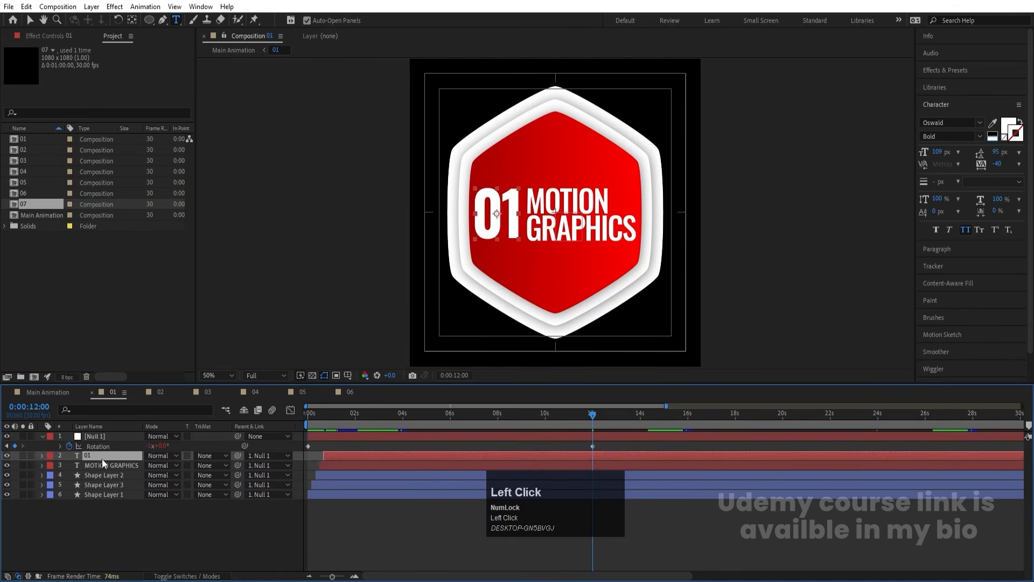
key(s)
drag(160, 465, 131, 460)
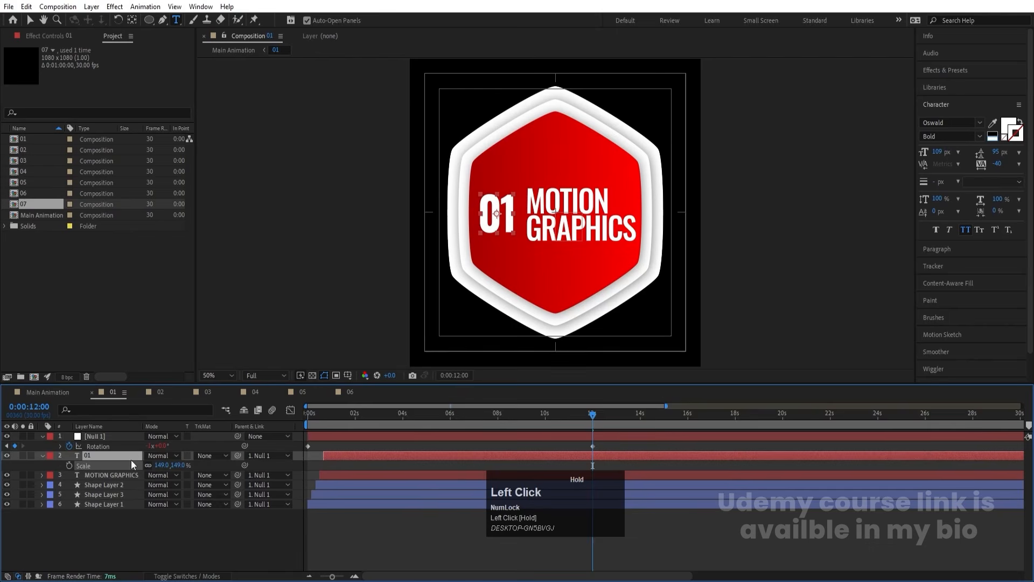
- Return to the Main Animation composition, turn on the visibility of layer 07, and preview the animation from the beginning
click(62, 397)
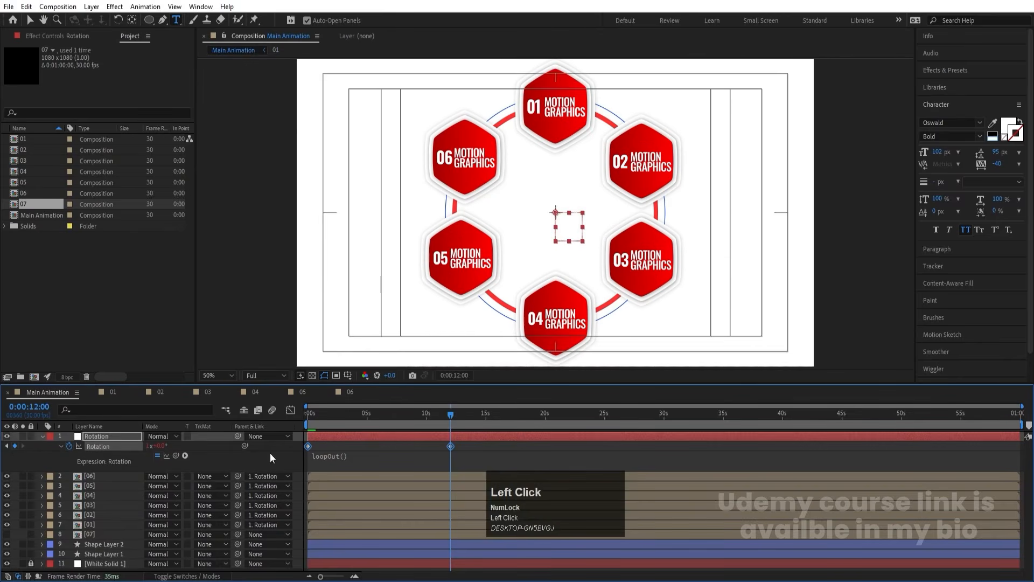
key(space)
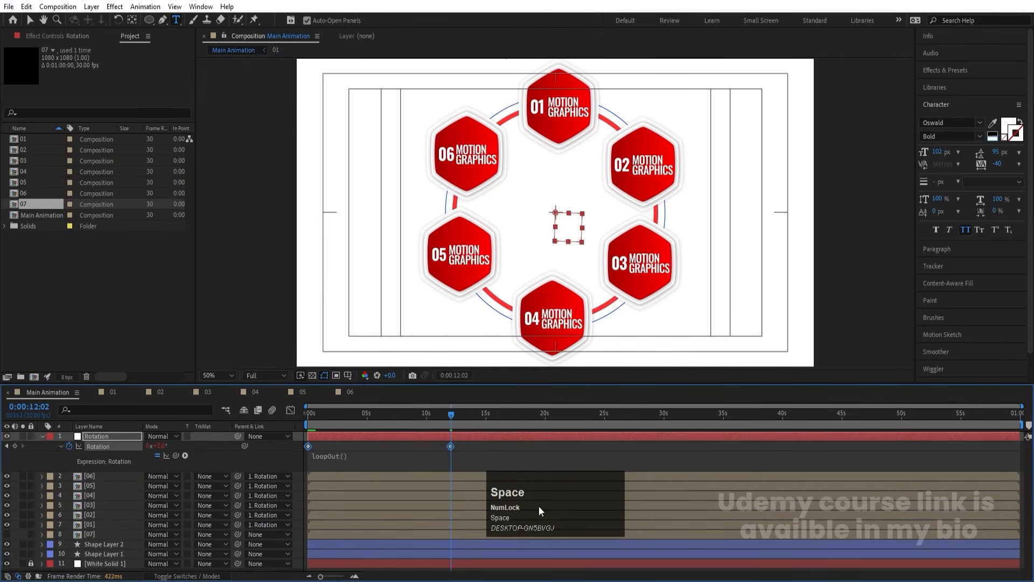
drag(334, 420, 163, 417)
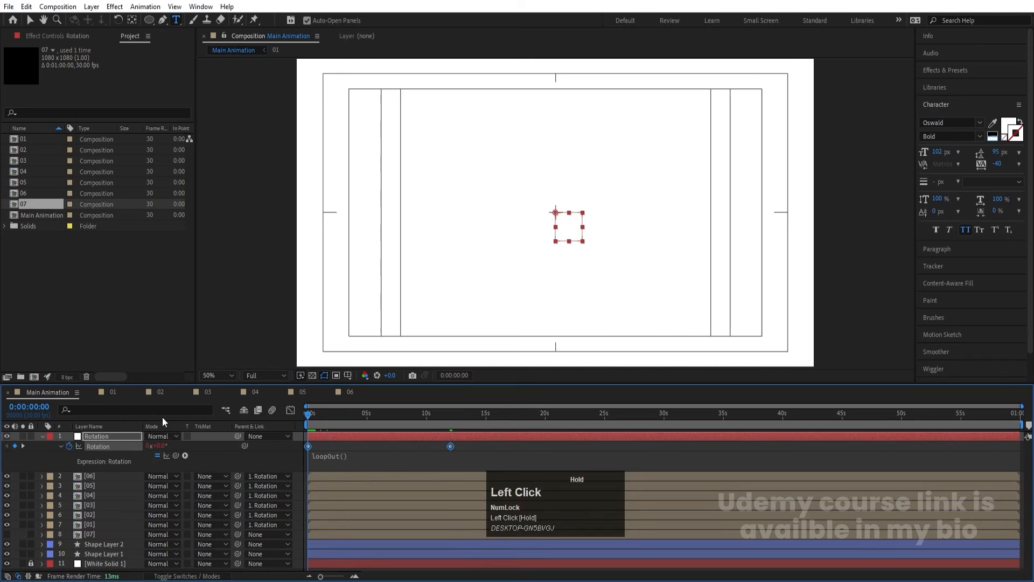
click(9, 534)
key(space)
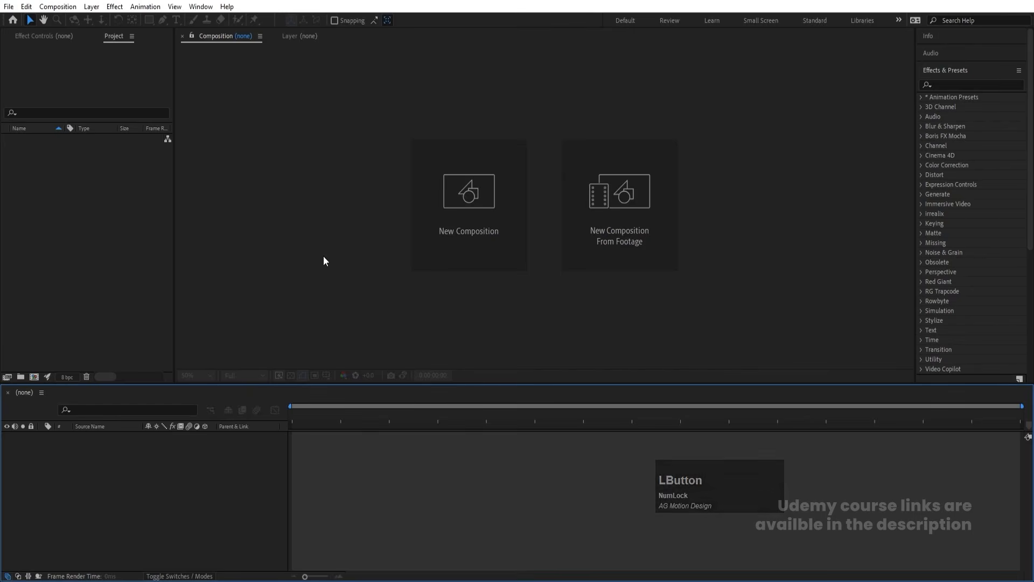
- Create a 1920 × 1080 composition named Main Animation at 30 fps with a 0:00:30:00 duration, and display the Title/Action Safe guides
click(499, 202)
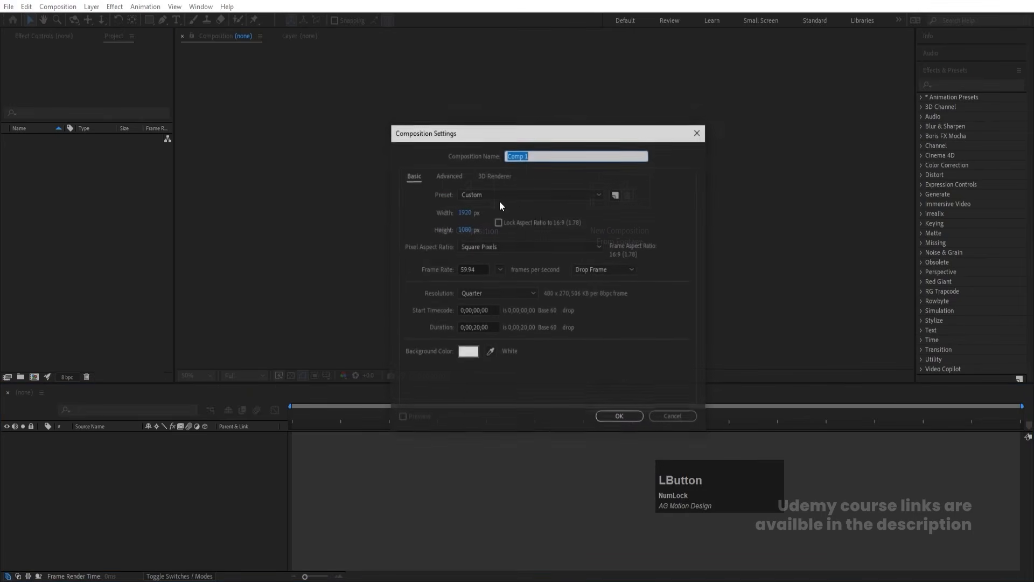
text(Main Animation)
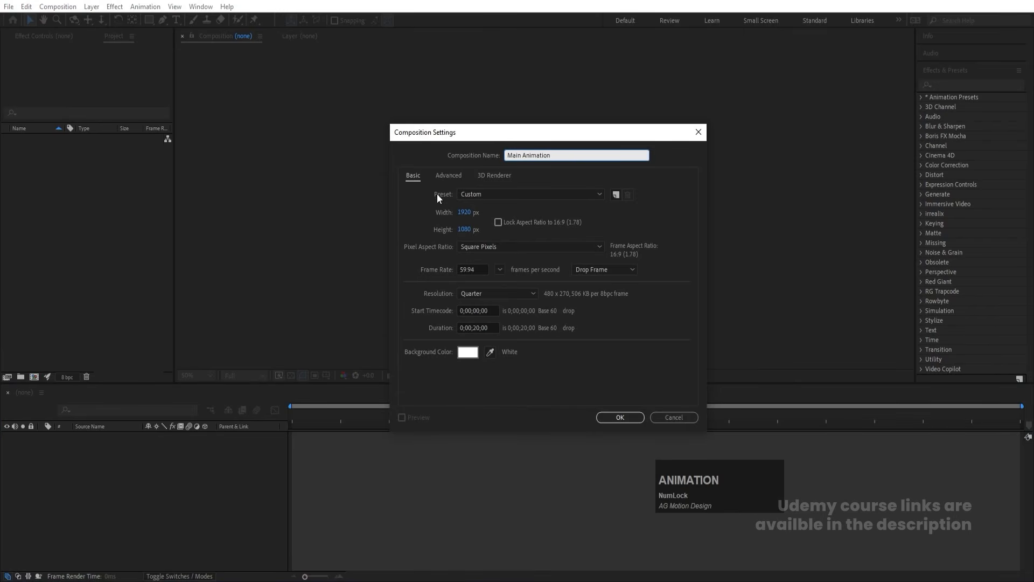
double_click(475, 328)
key(BackSpace)
text(3)
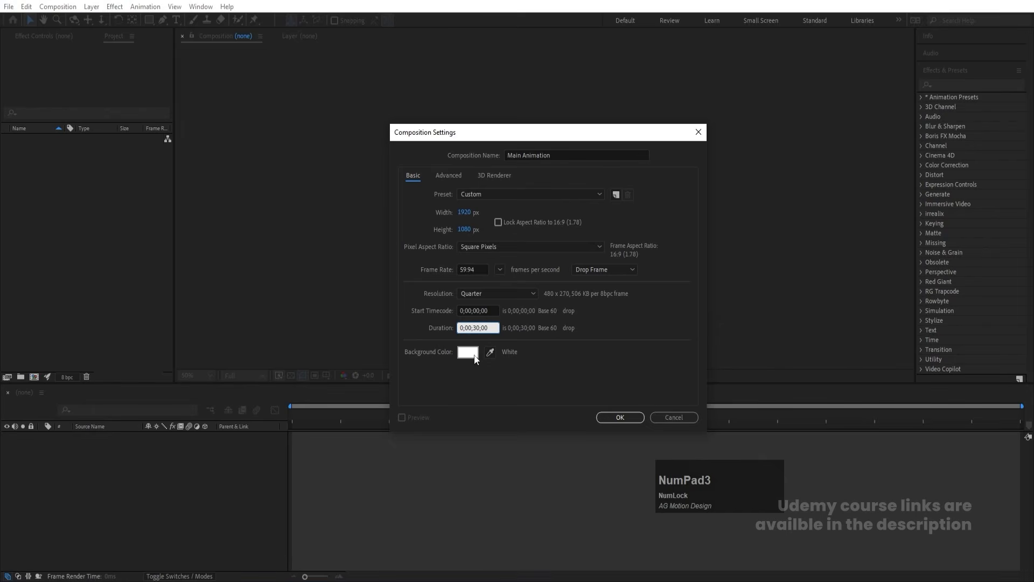
click(472, 269)
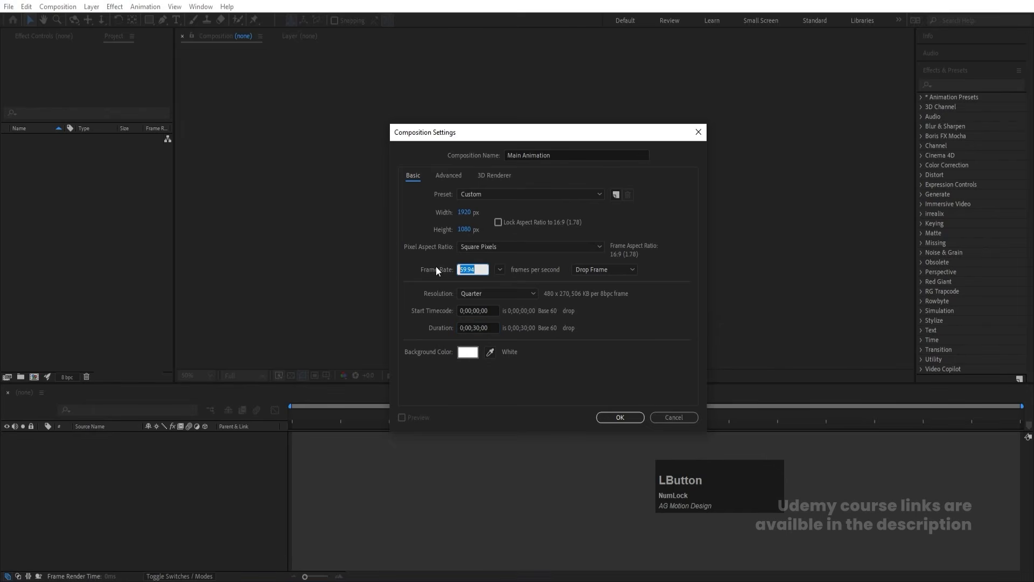
text(30)
click(614, 418)
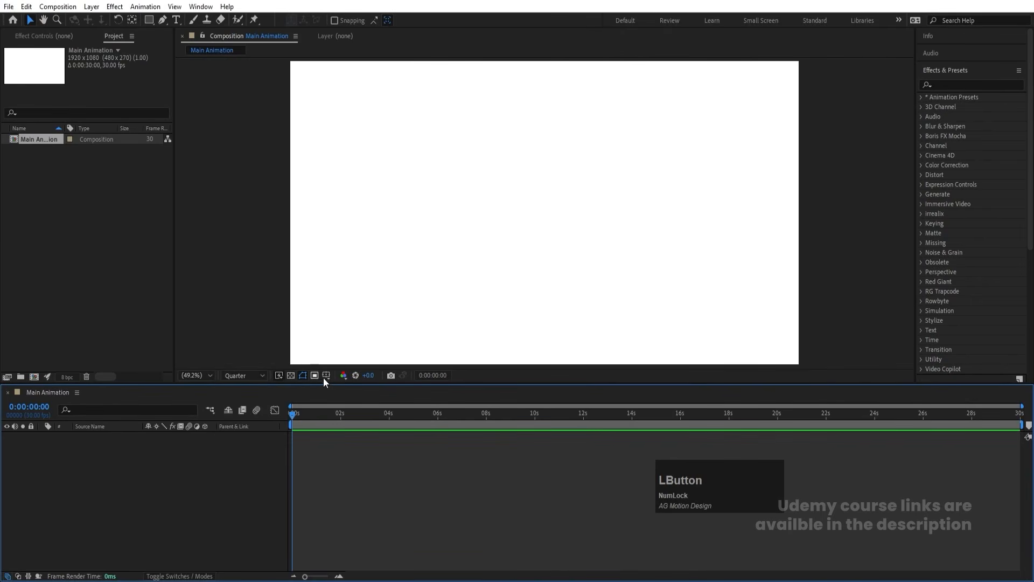
click(327, 376)
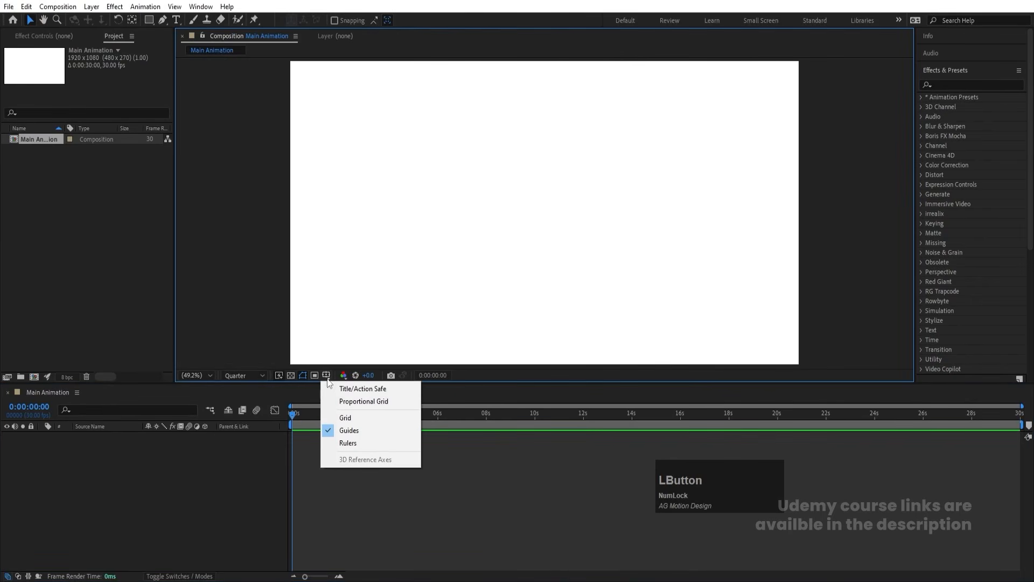
click(360, 396)
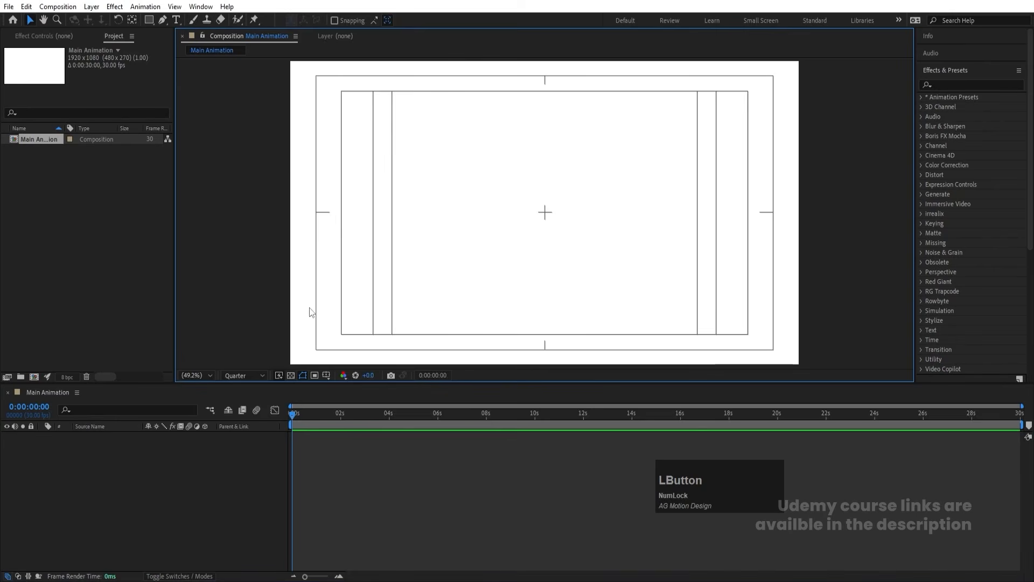
- Create a second 1920 × 1080, 30 fps composition named Text 01, 30 seconds long
key(ctrl+k)
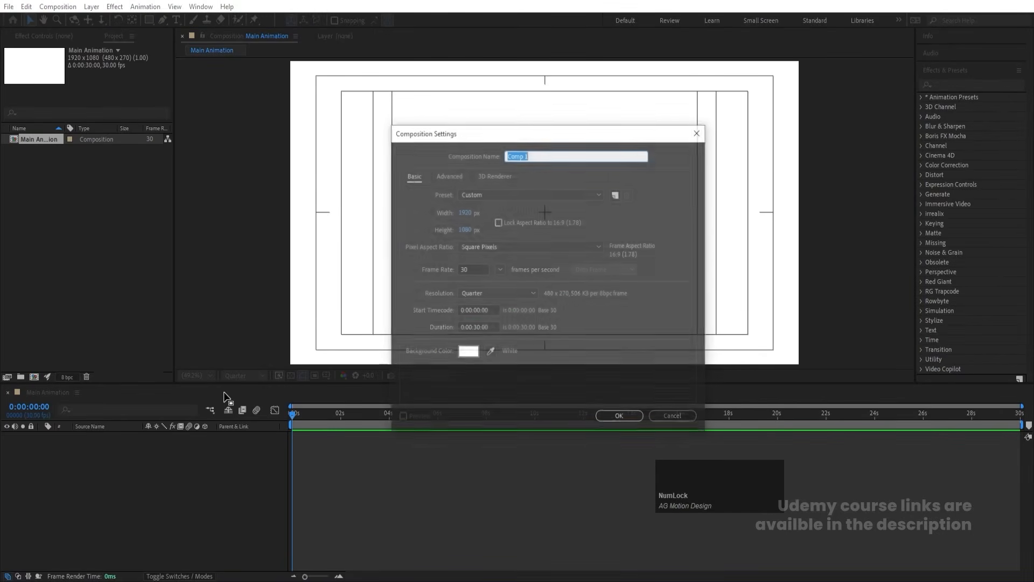
text(Text)
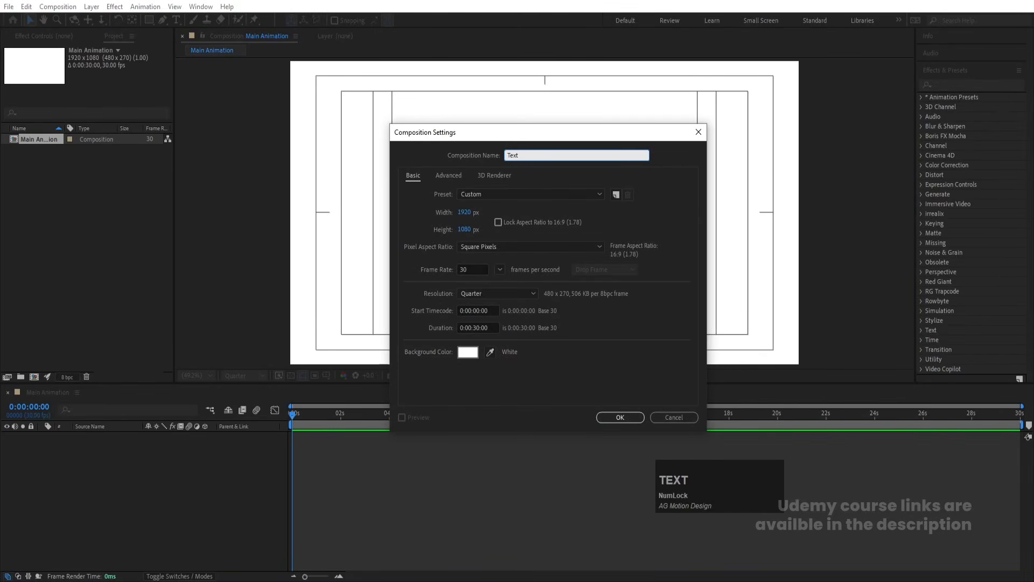
text( 01)
click(605, 419)
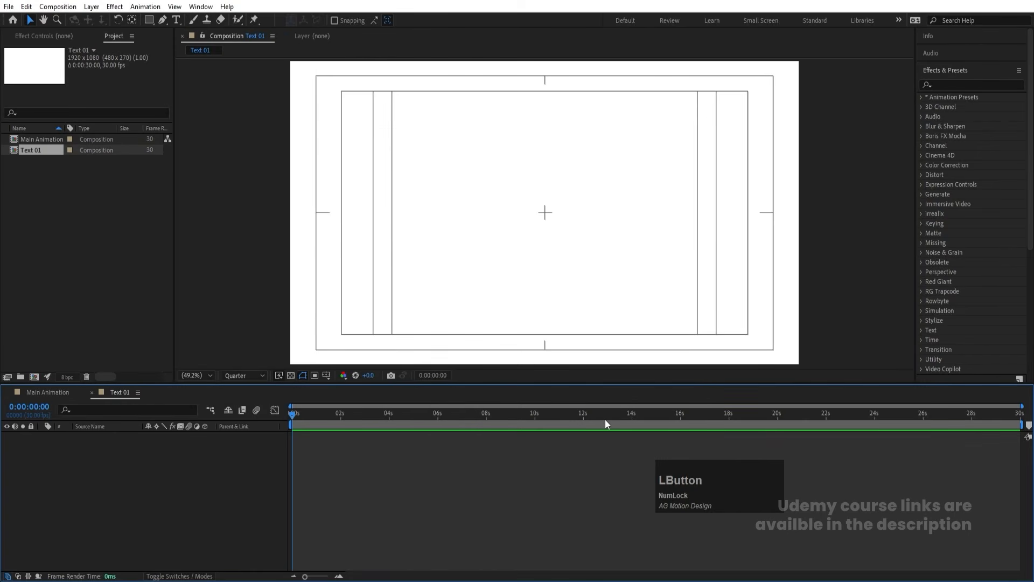
- Add a full-size black solid to the Text 01 composition and lock its layer
key(ctrl+y)
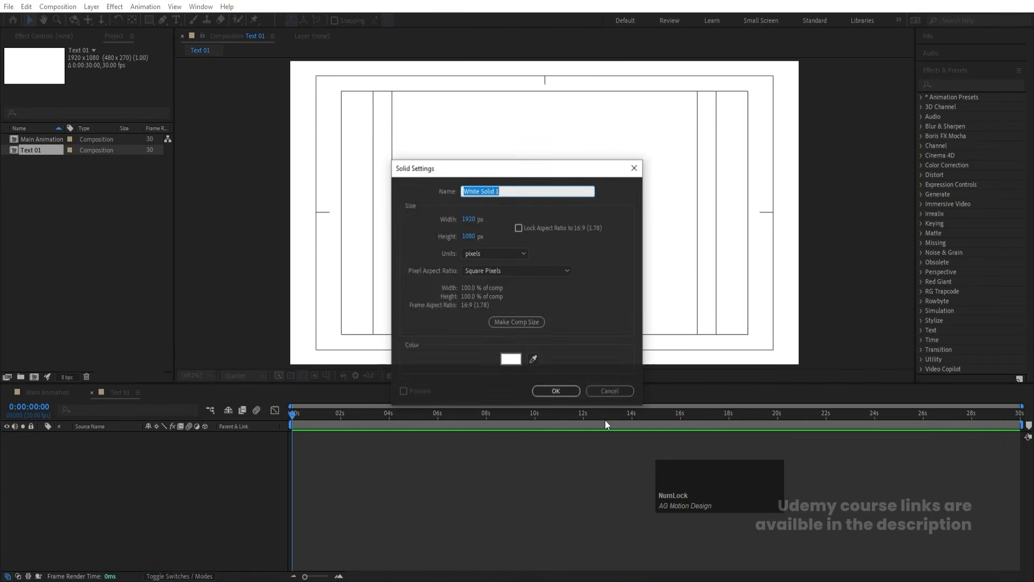
click(517, 358)
click(725, 270)
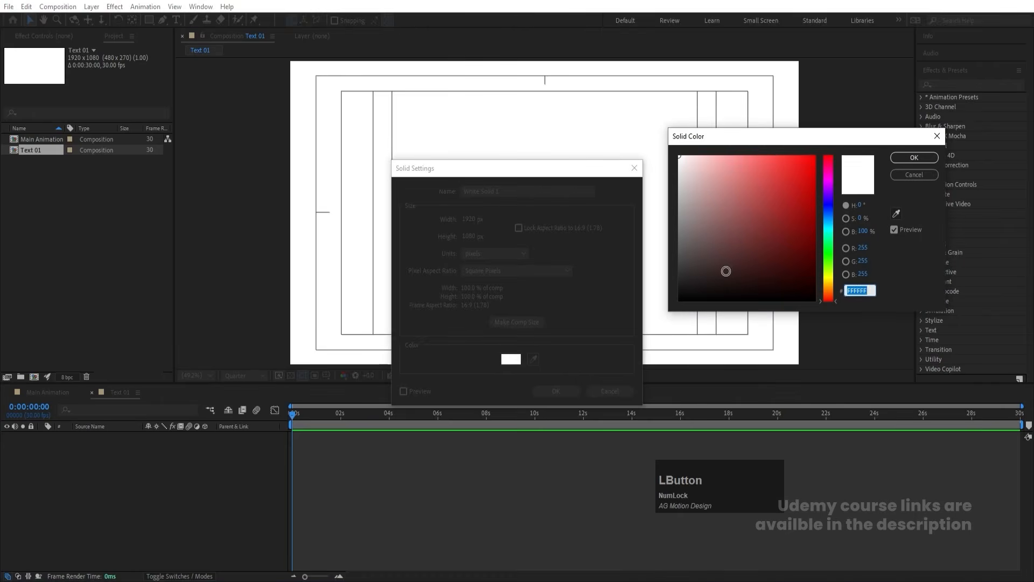
key(Return)
key(Return)
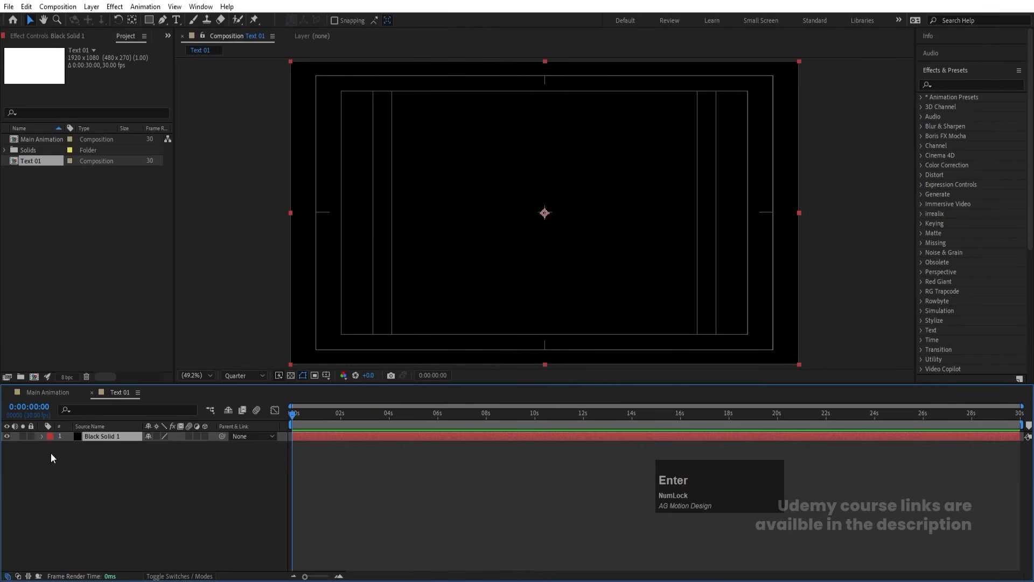
click(31, 437)
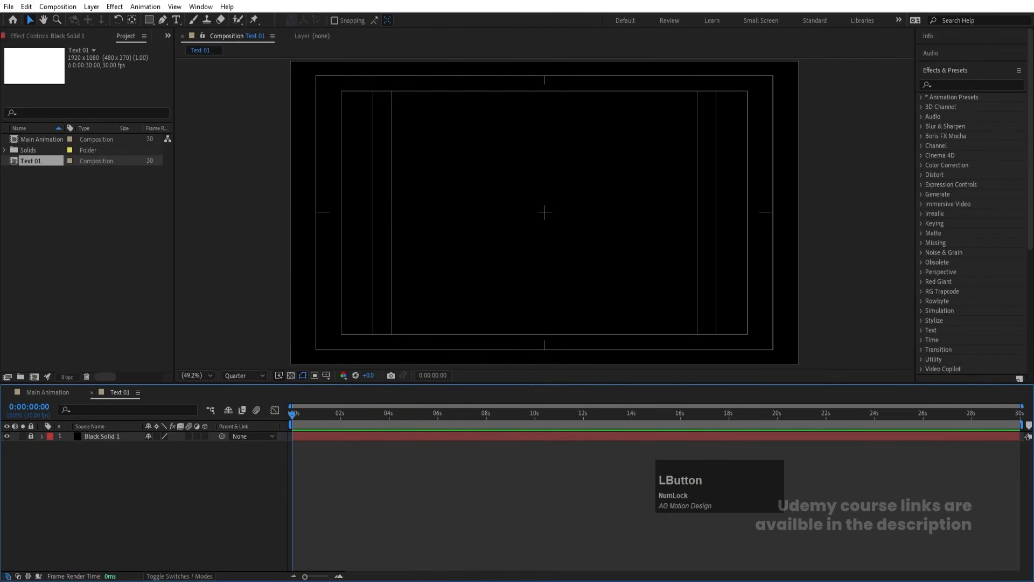
- Add a white text layer reading "- MOTION GRAPHICS -" to the Text 01 composition
click(176, 20)
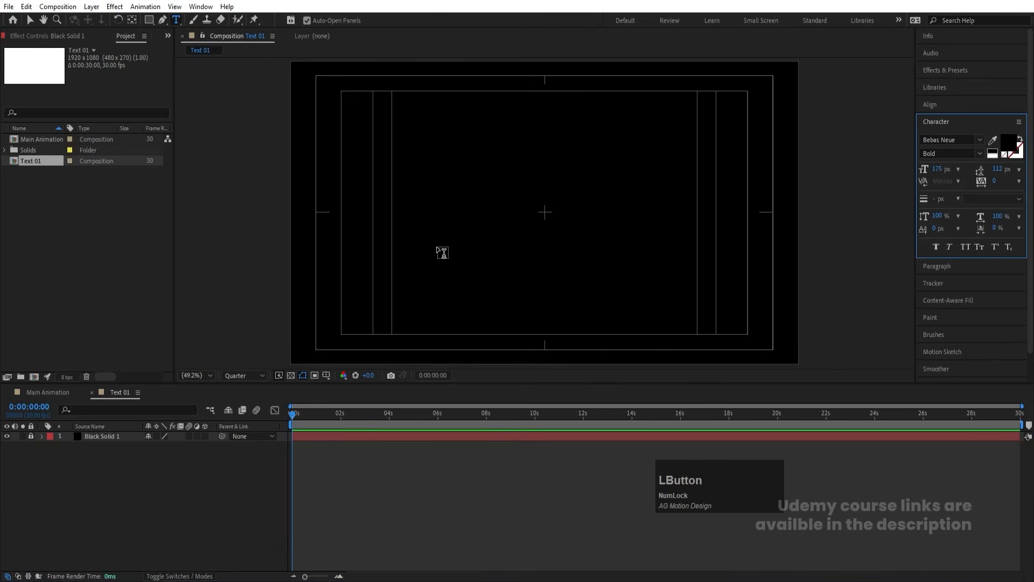
click(459, 229)
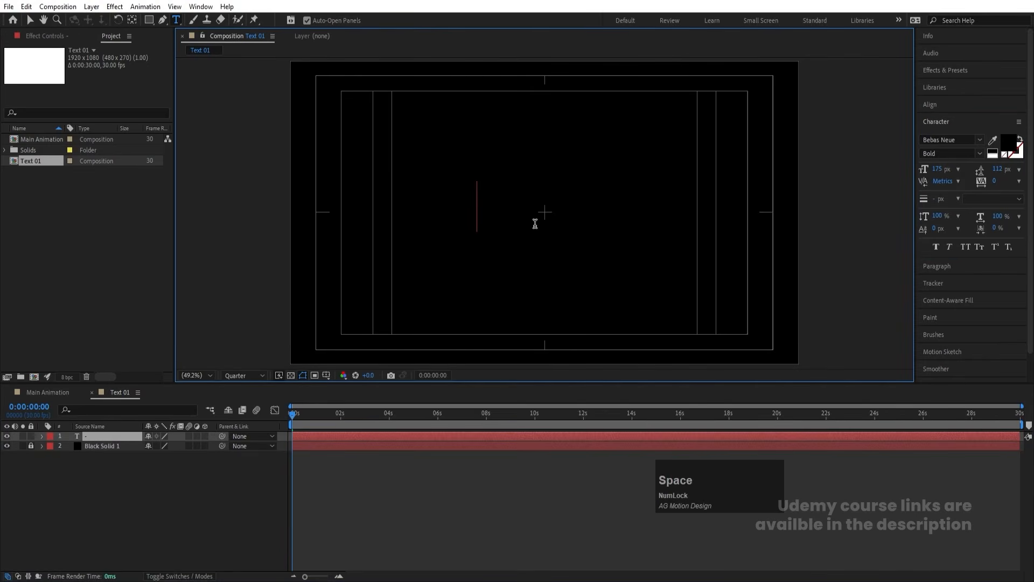
key(ctrl+a)
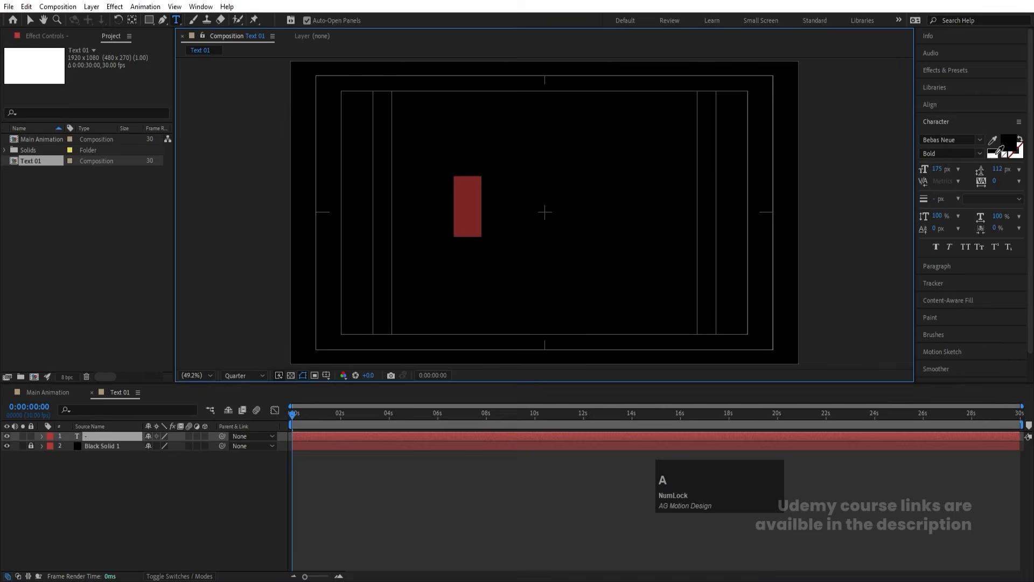
click(995, 149)
click(488, 202)
key(ctrl+a)
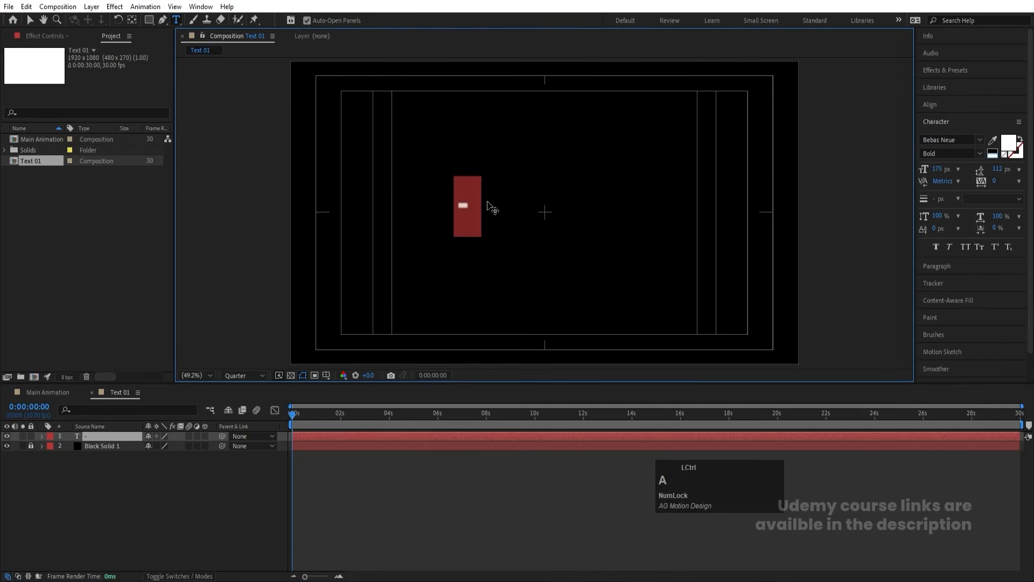
text(- MOTION)
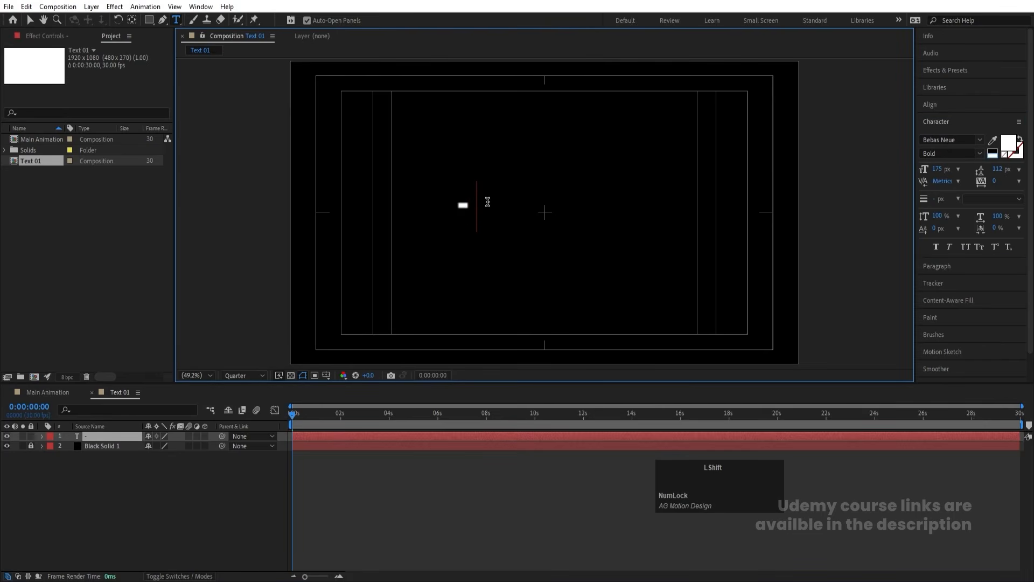
text( GRAPHICS)
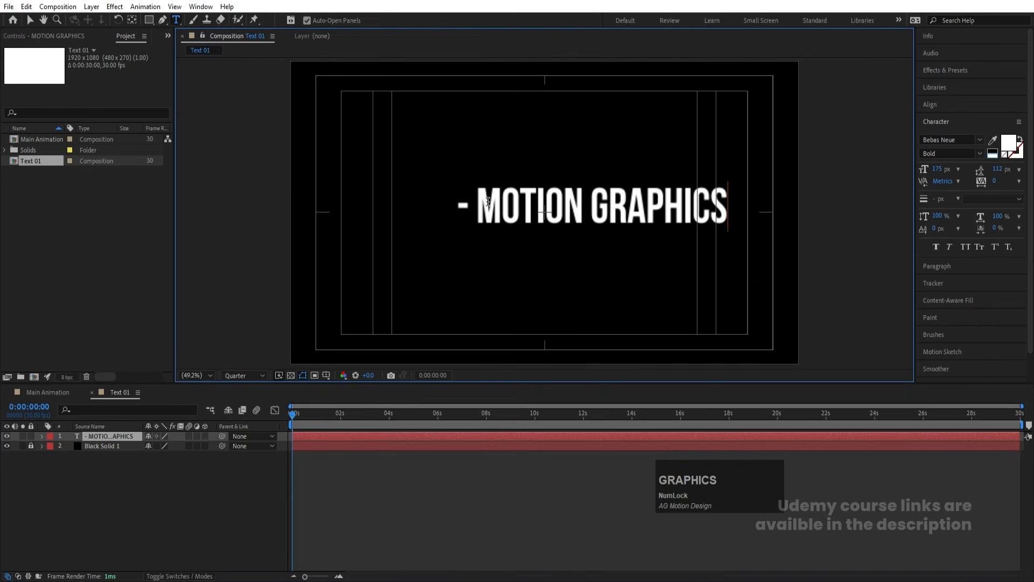
text( -)
click(88, 513)
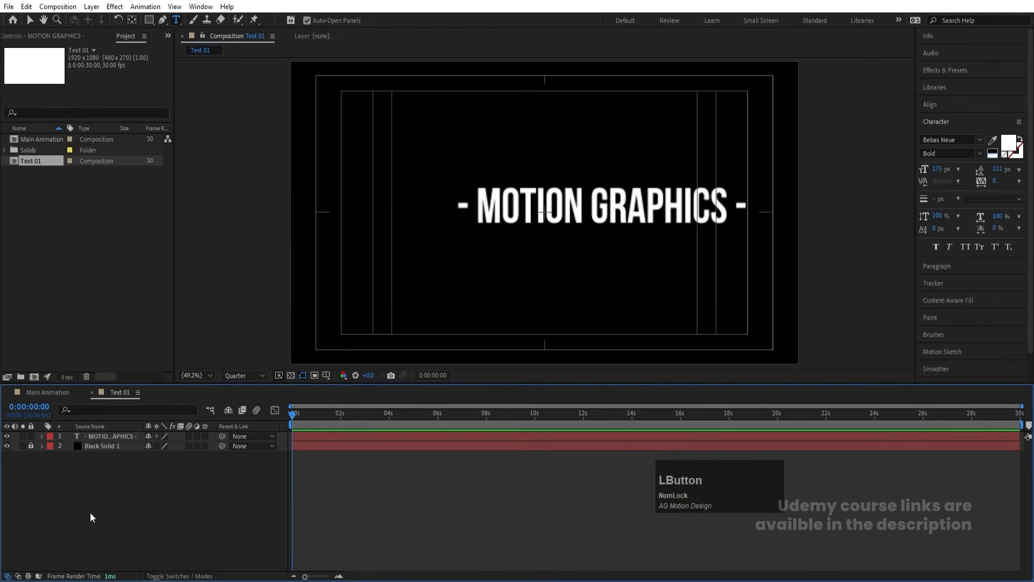
- Centre the anchor point of the text layer and align the layer to the horizontal and vertical centre of the composition
click(100, 437)
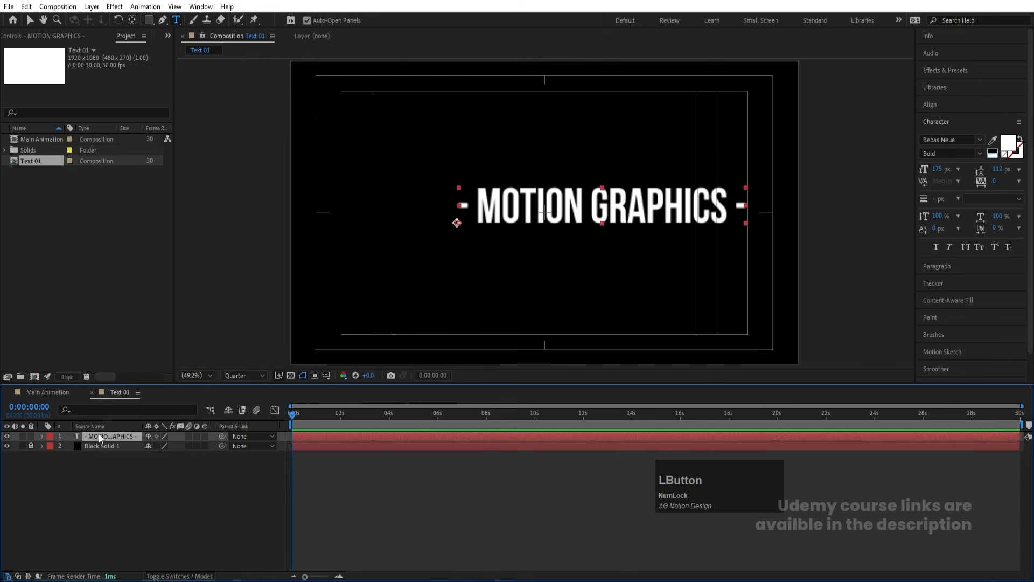
key(ctrl)
key(ctrl+alt+Home)
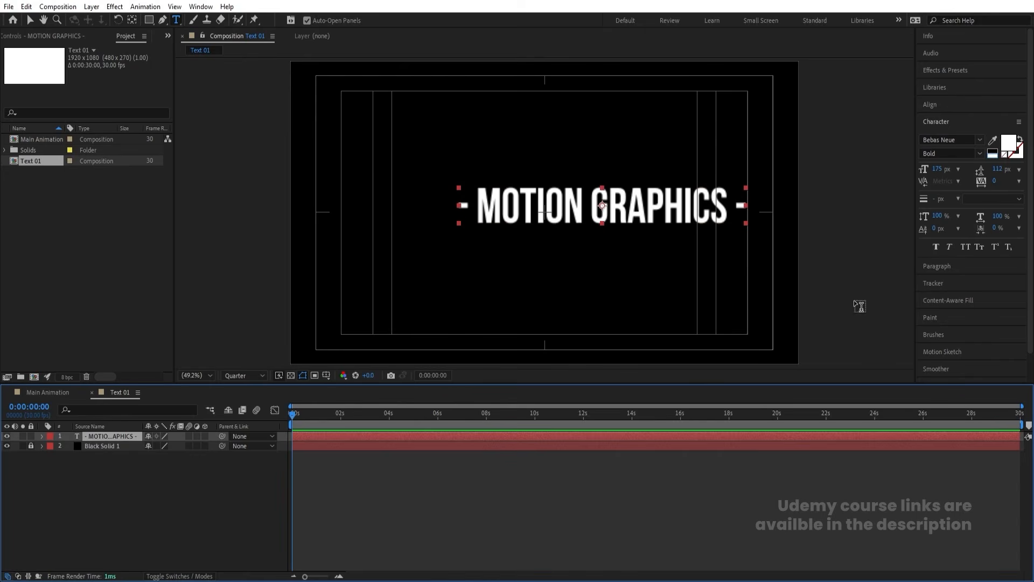
click(933, 104)
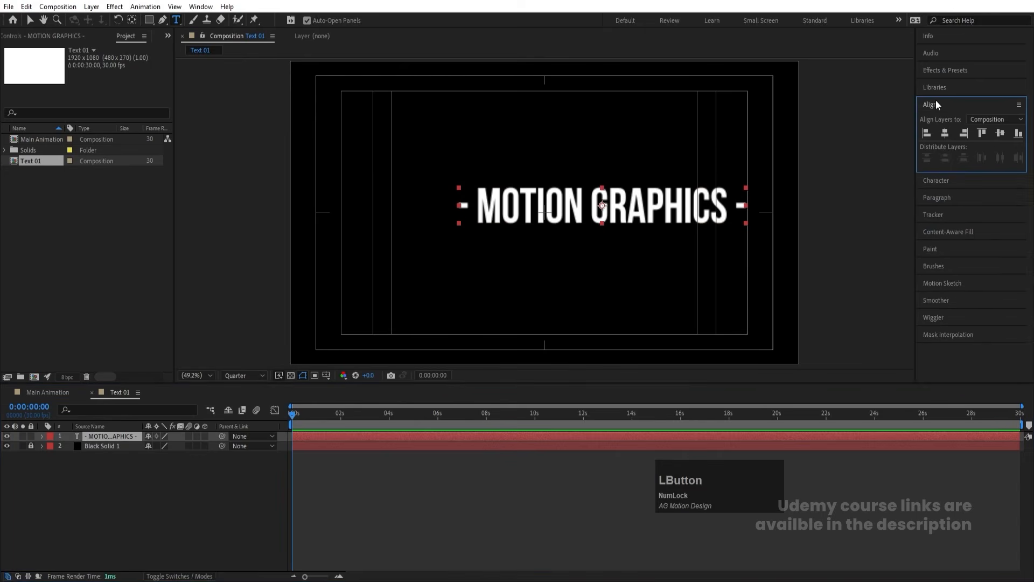
click(946, 137)
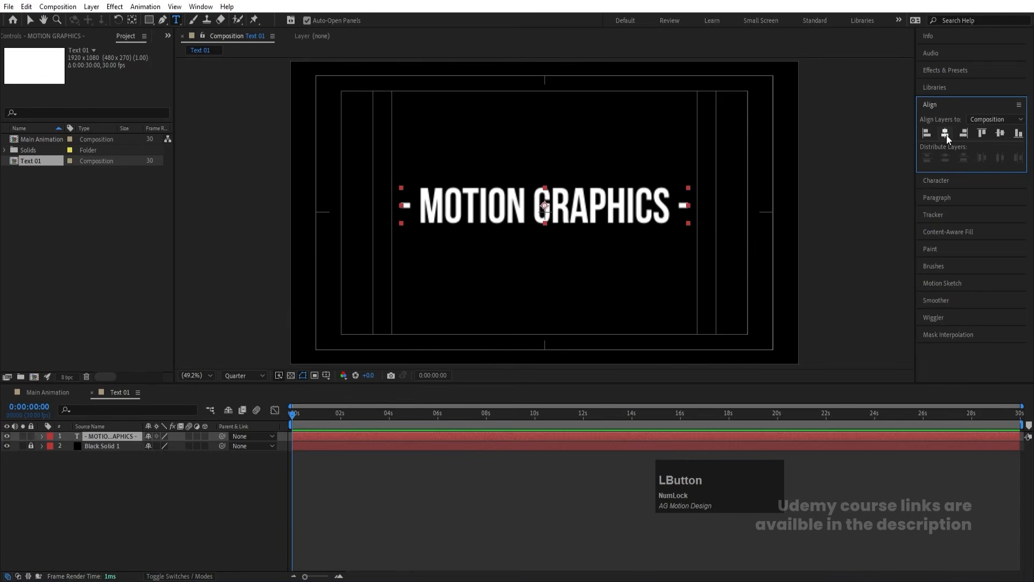
click(1000, 133)
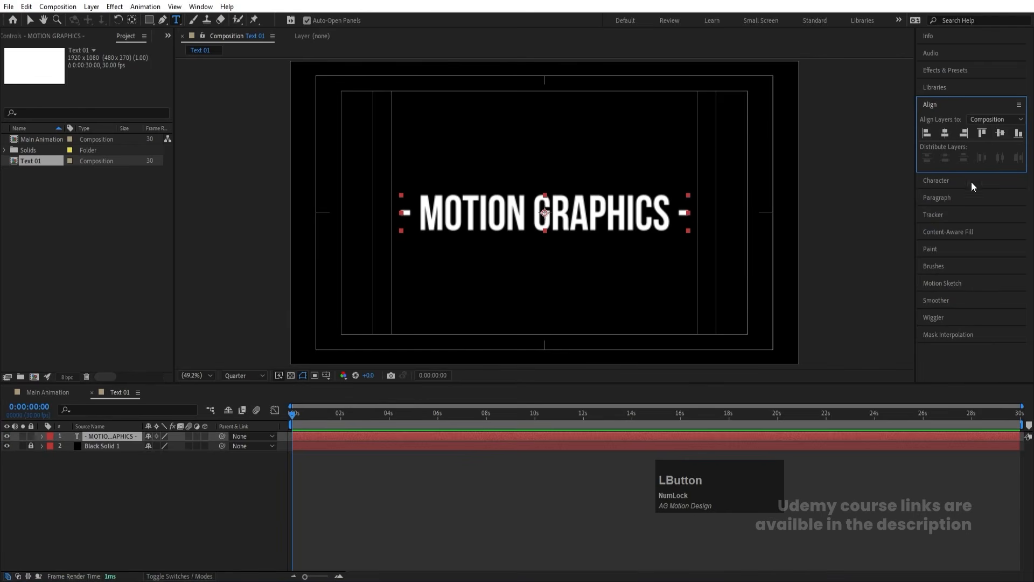
- Centre-align the paragraph of the MOTION GRAPHICS text and set its font size to 260 px
click(940, 196)
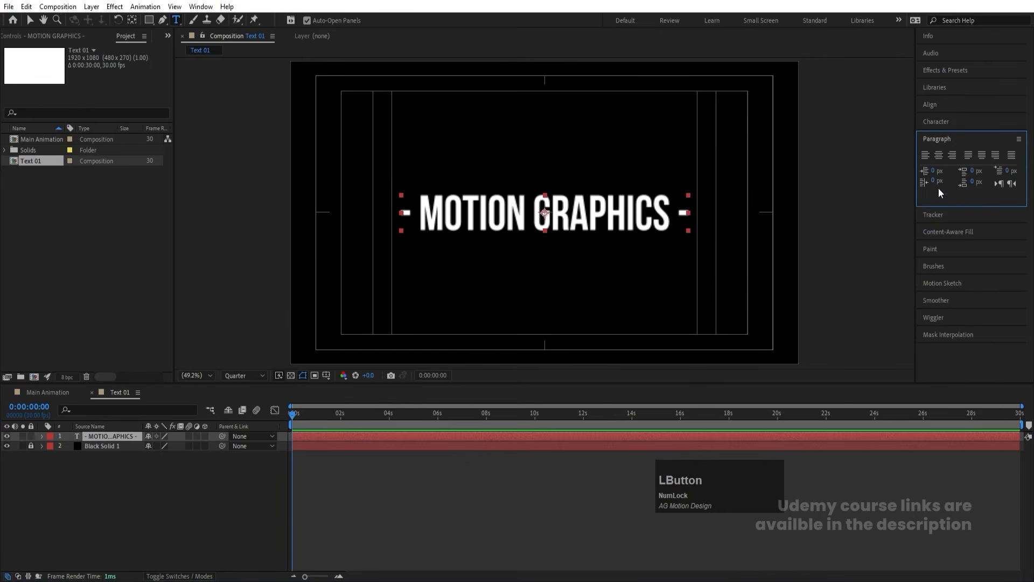
click(939, 156)
key(ctrl+alt+Home)
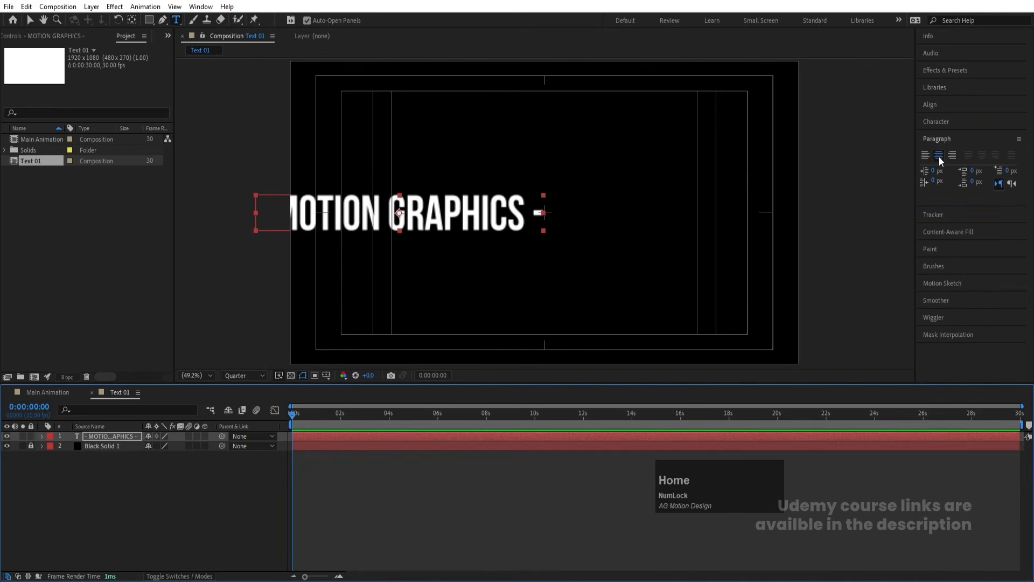
click(932, 122)
drag(937, 169, 980, 164)
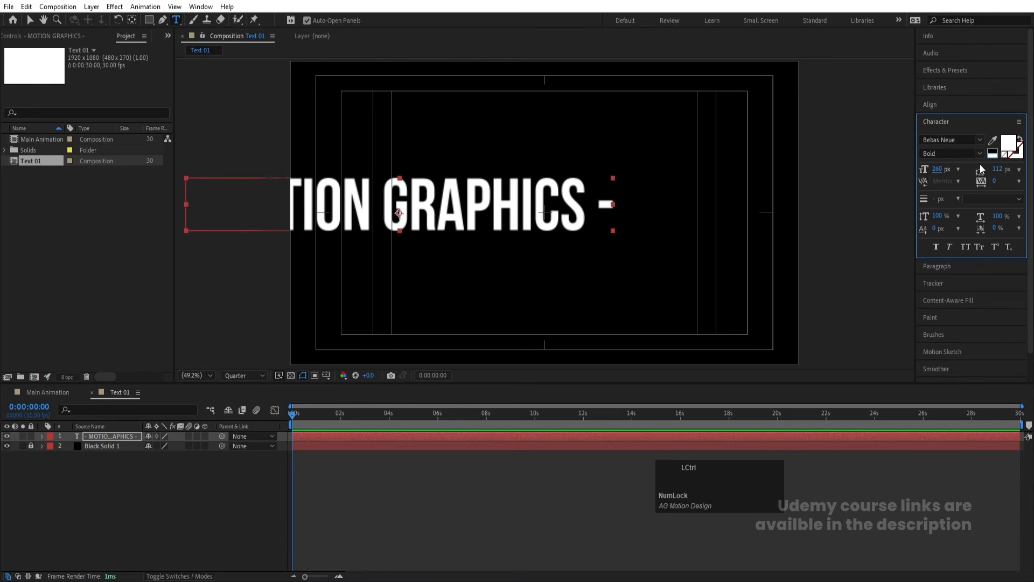
- Recentre the anchor point on the enlarged text and align the layer to the middle of the composition again
key(ctrl+alt+Home)
click(937, 104)
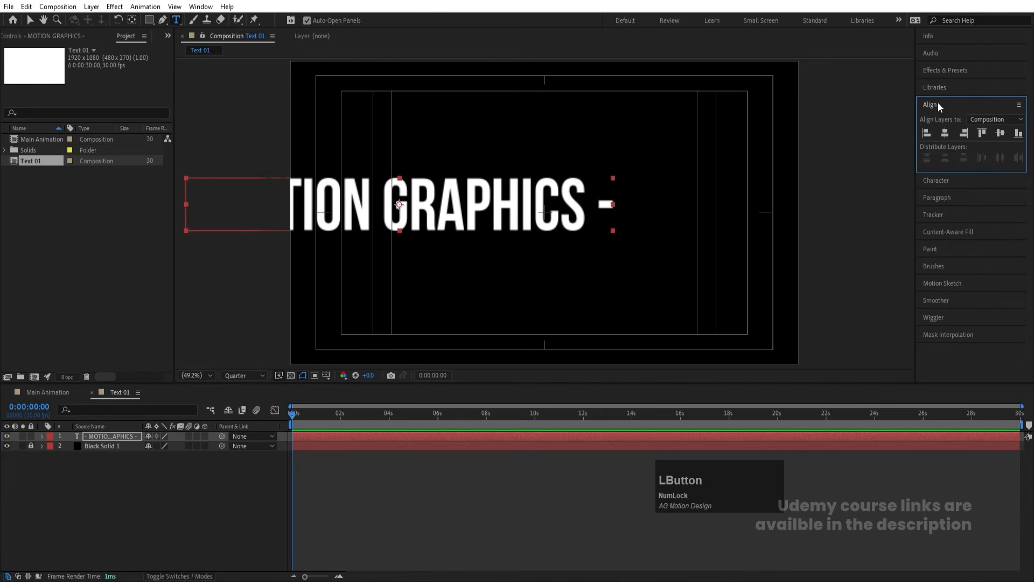
click(945, 132)
click(1002, 138)
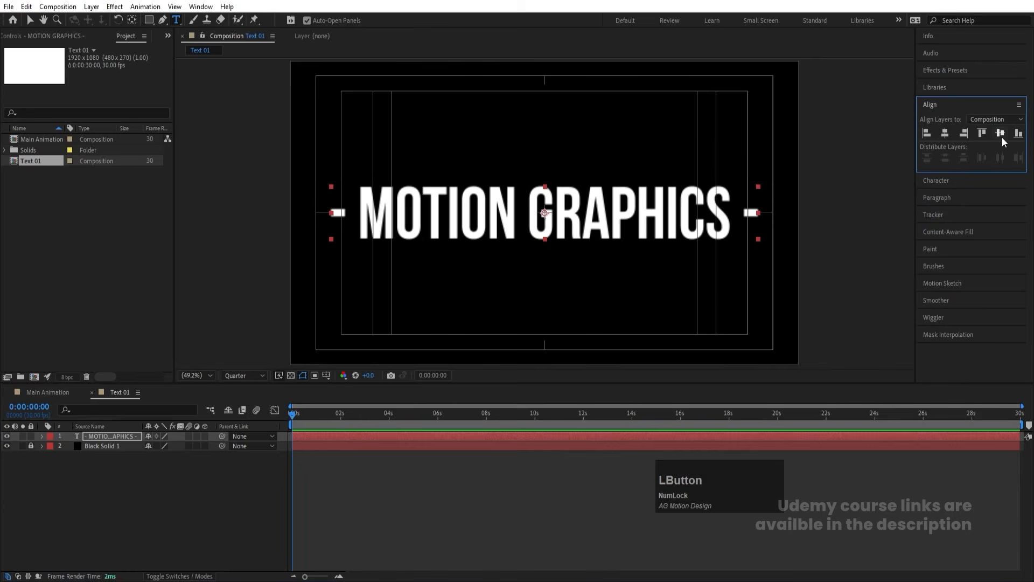
- Scale the MOTION GRAPHICS text layer to 108%
key(s)
drag(159, 446, 166, 445)
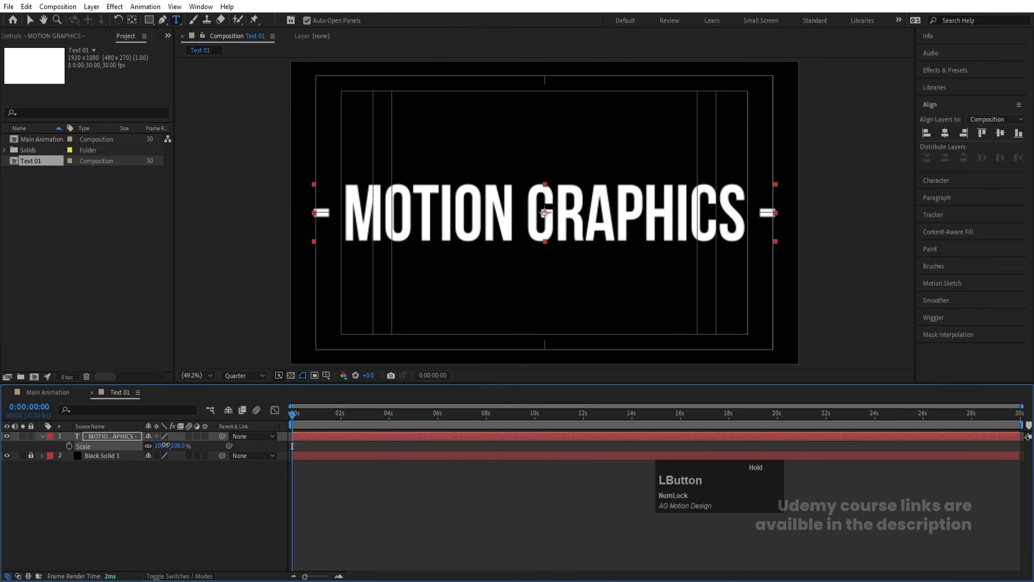
click(127, 499)
- Duplicate the MOTION GRAPHICS layer twice, placing one copy directly above and one directly below the original line, and collapse the layer properties
click(109, 435)
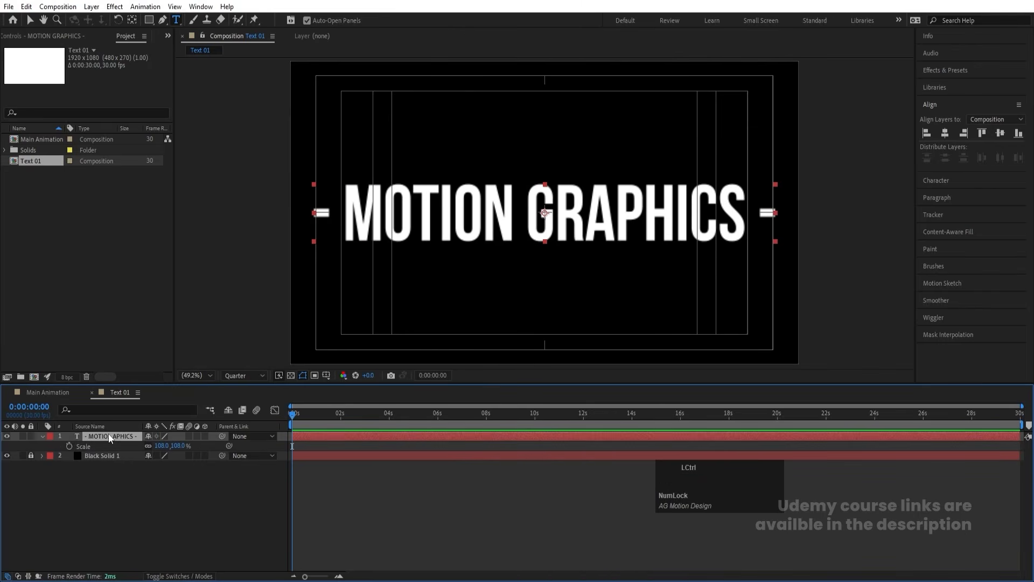
key(ctrl+d)
key(v)
drag(471, 219, 493, 272)
key(ctrl+d)
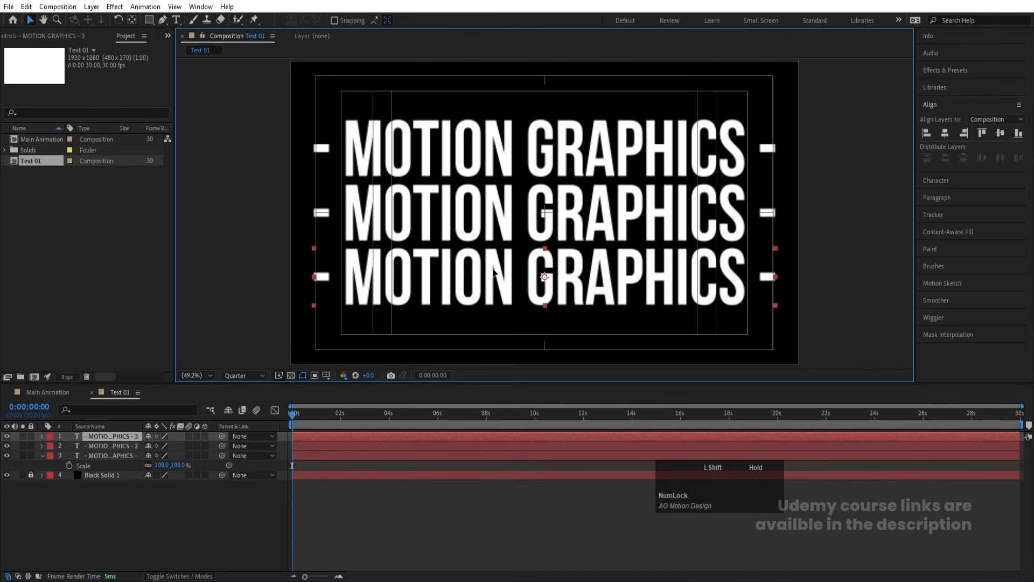
click(185, 517)
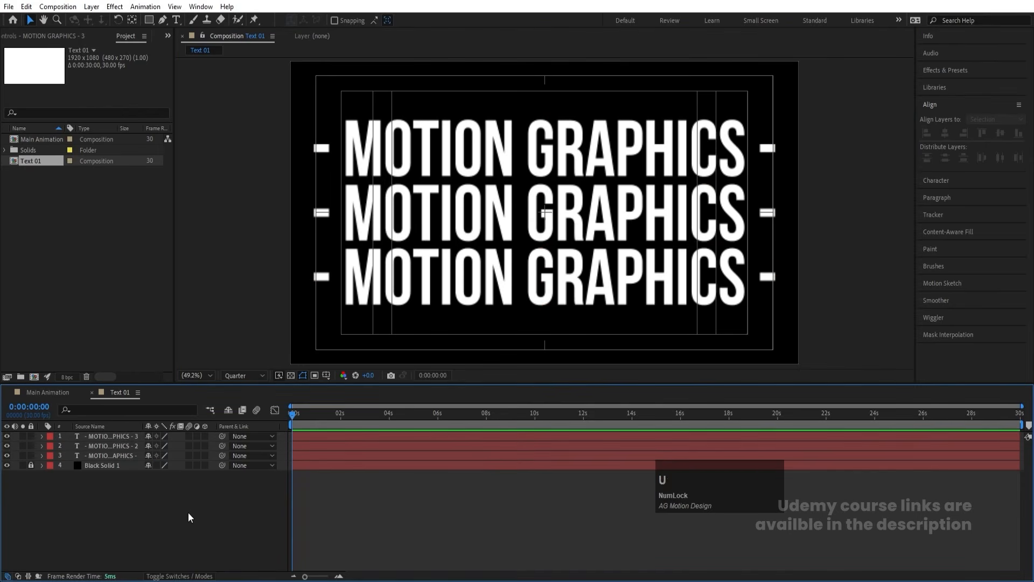
key(Num_Lock)
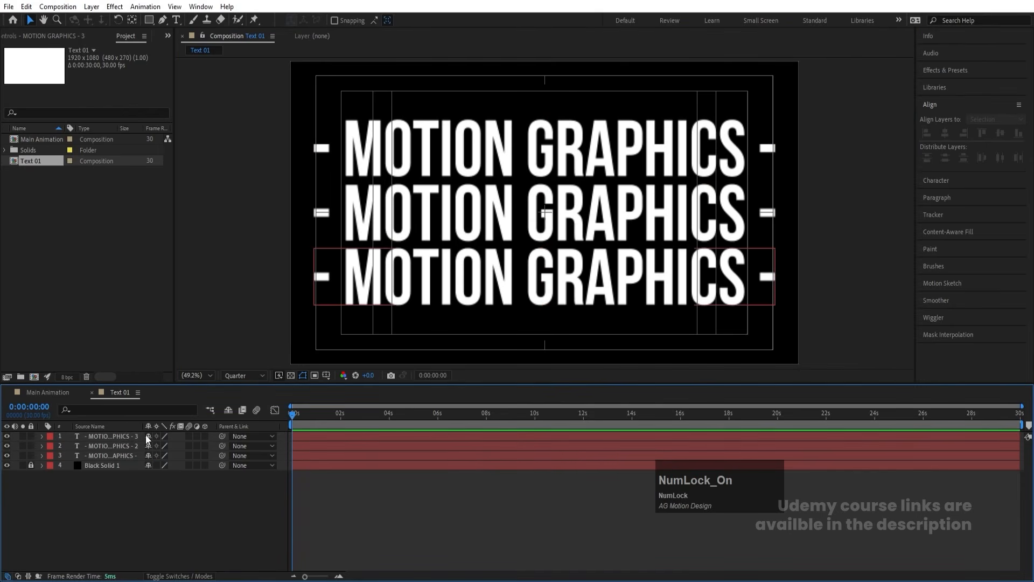
- Add the Text 01 composition as a layer in Main Animation and enable its Collapse Transformations and 3D Layer switches
click(53, 393)
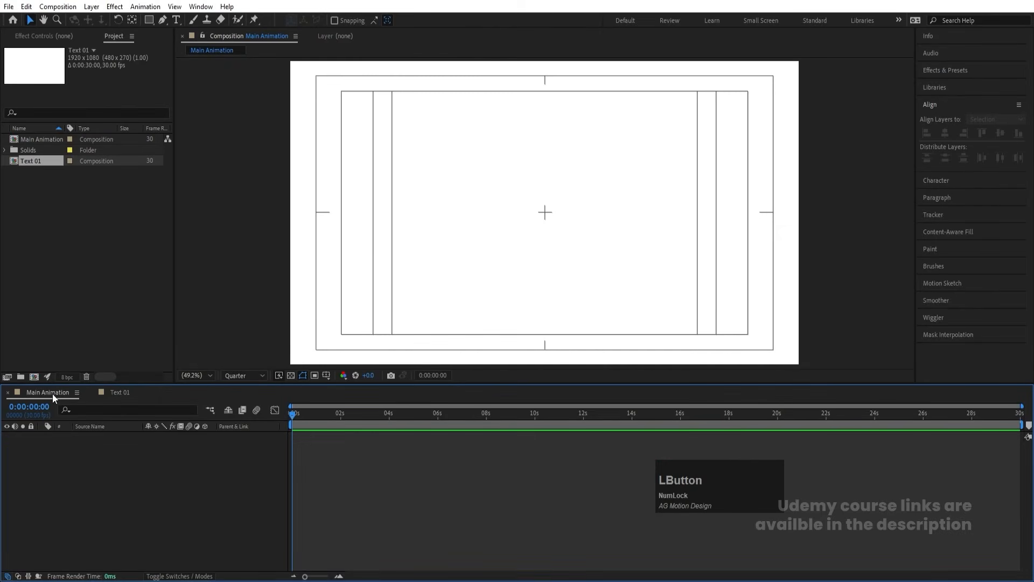
drag(34, 162, 107, 467)
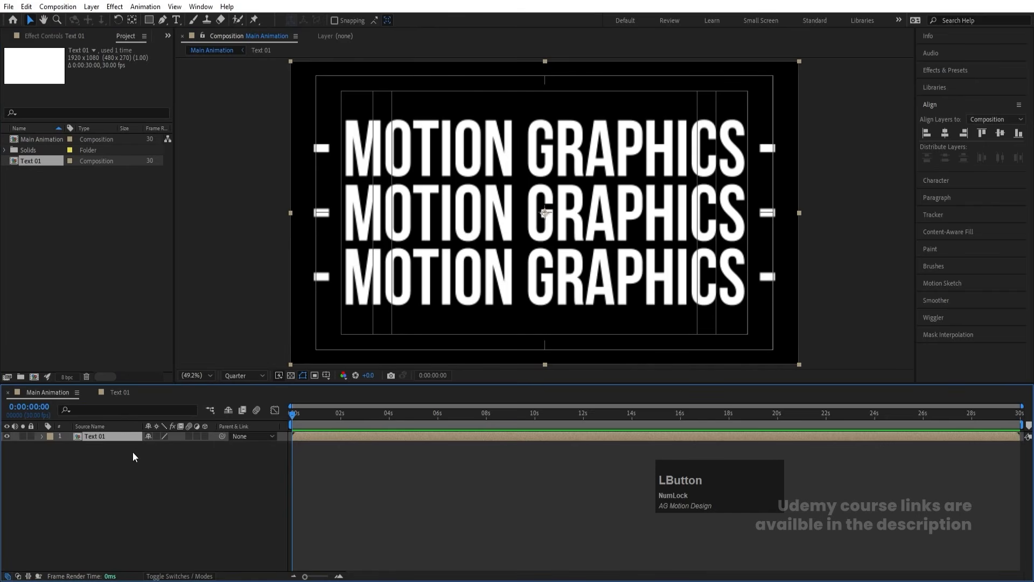
click(157, 435)
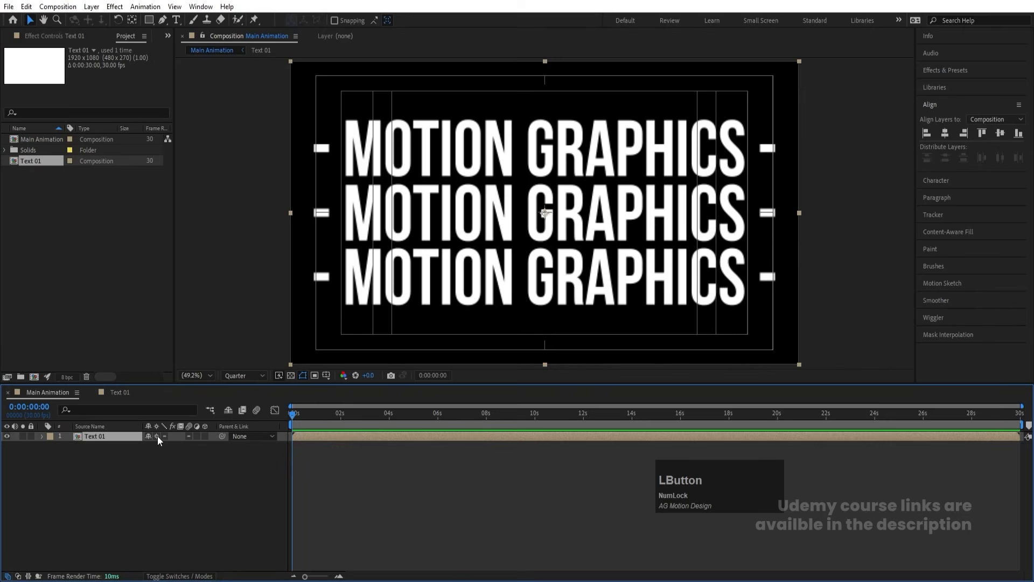
click(203, 436)
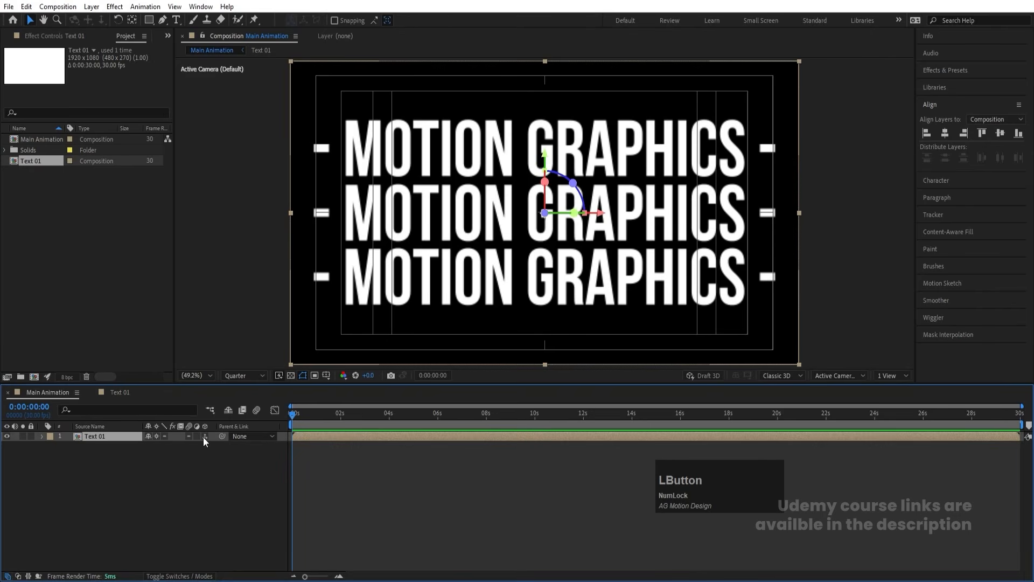
click(108, 475)
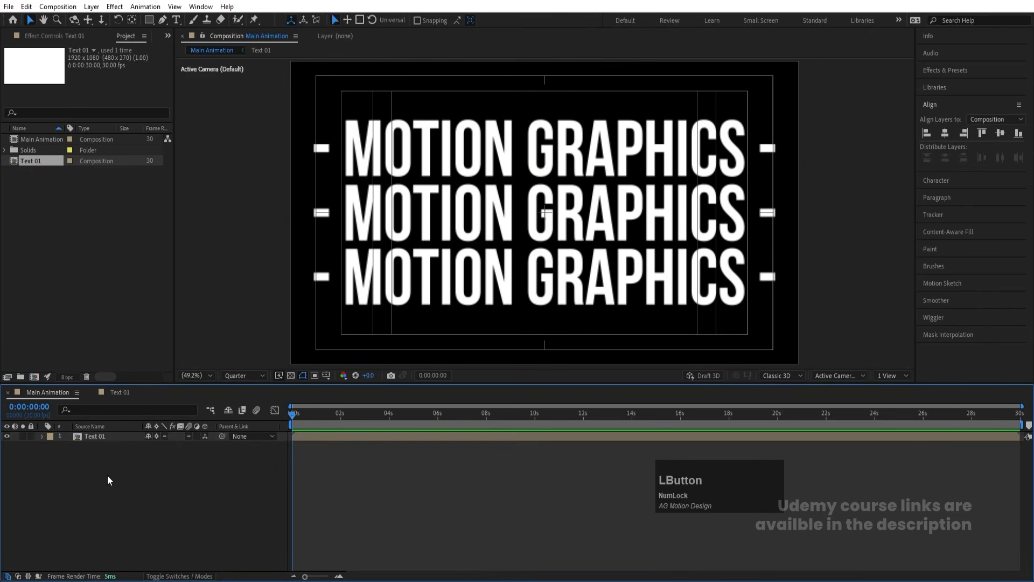
- Duplicate the Text 01 layer and turn off Collapse Transformations and 3D Layer on the upper copy
click(92, 438)
key(ctrl+d)
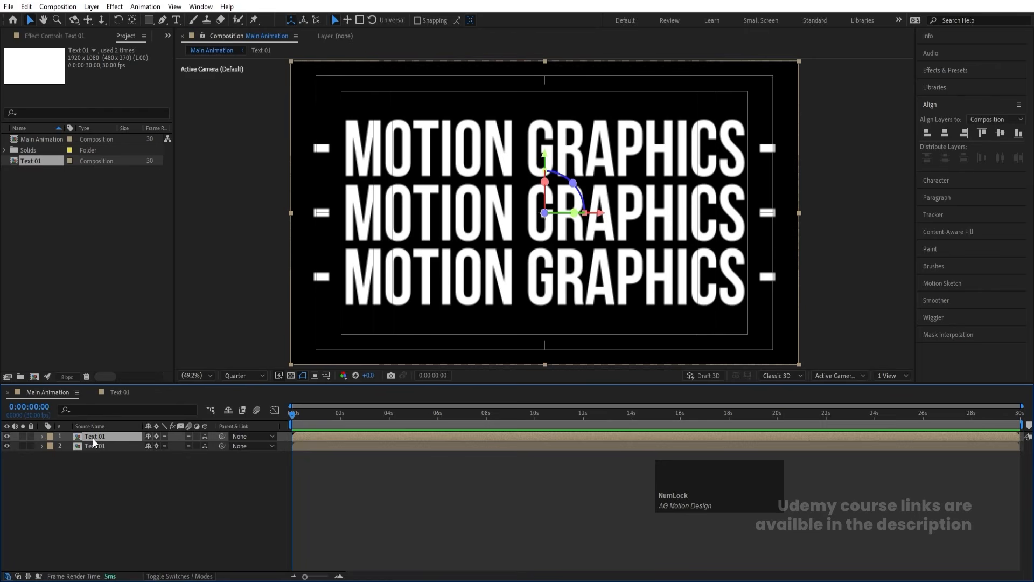
click(156, 436)
click(205, 436)
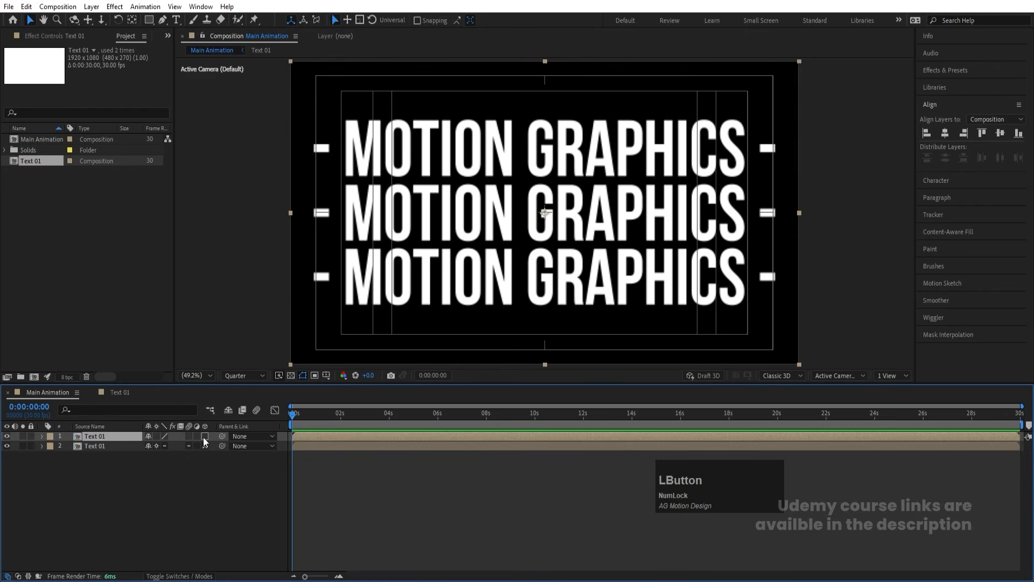
click(193, 474)
- Find the CC Cylinder effect by searching "cc c" and apply it to the upper Text 01 layer
click(112, 435)
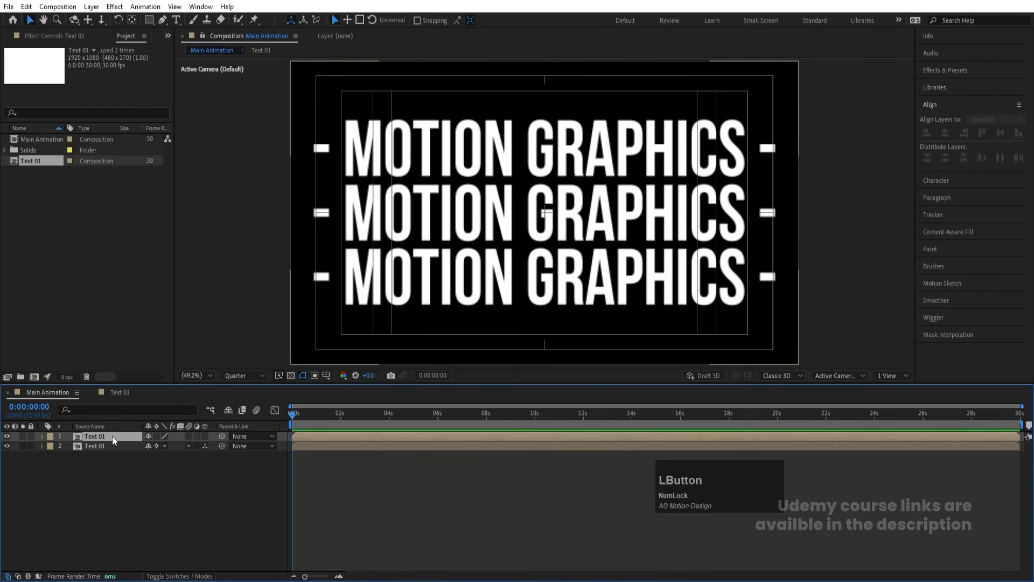
click(937, 71)
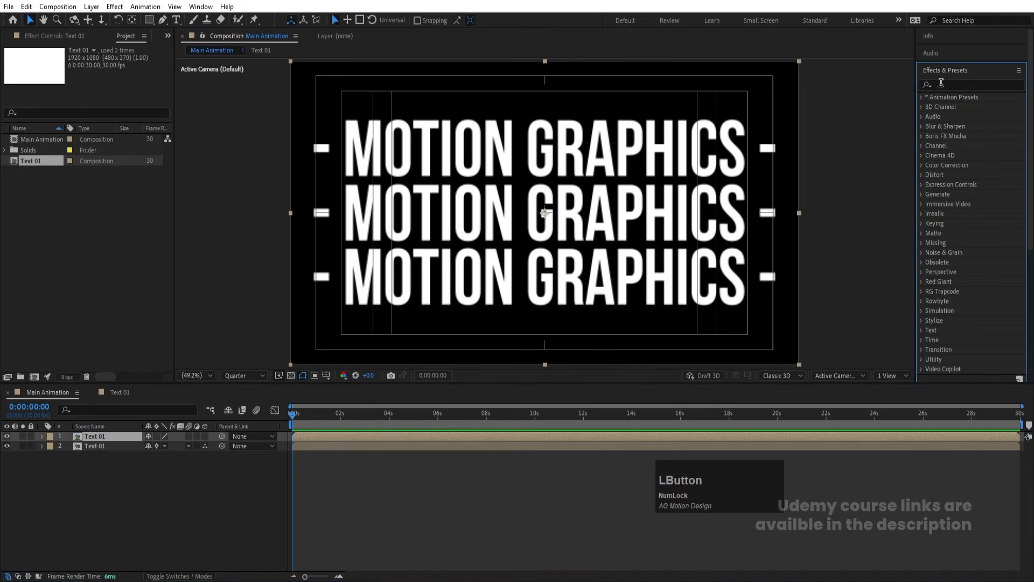
click(946, 86)
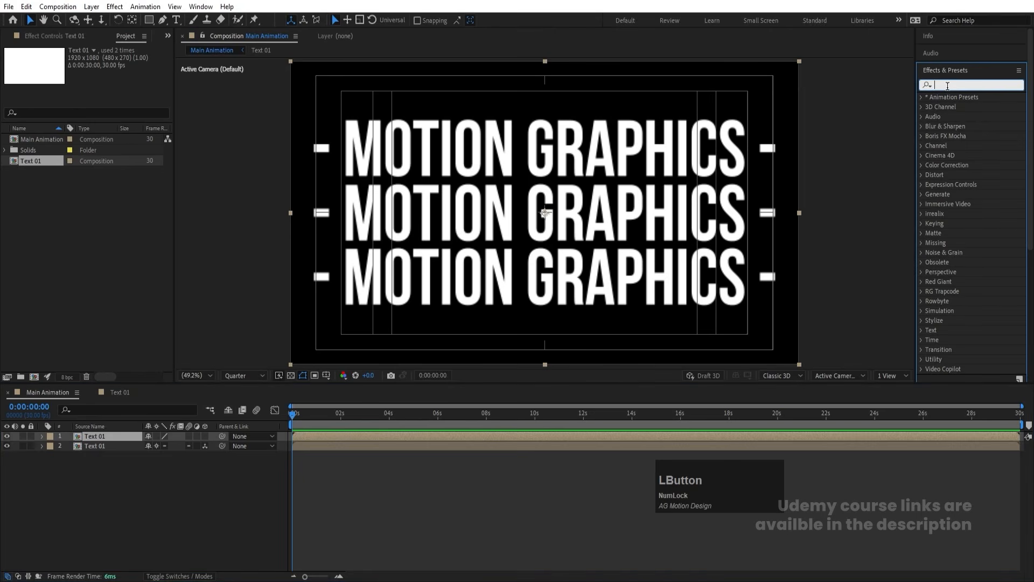
text(cc c)
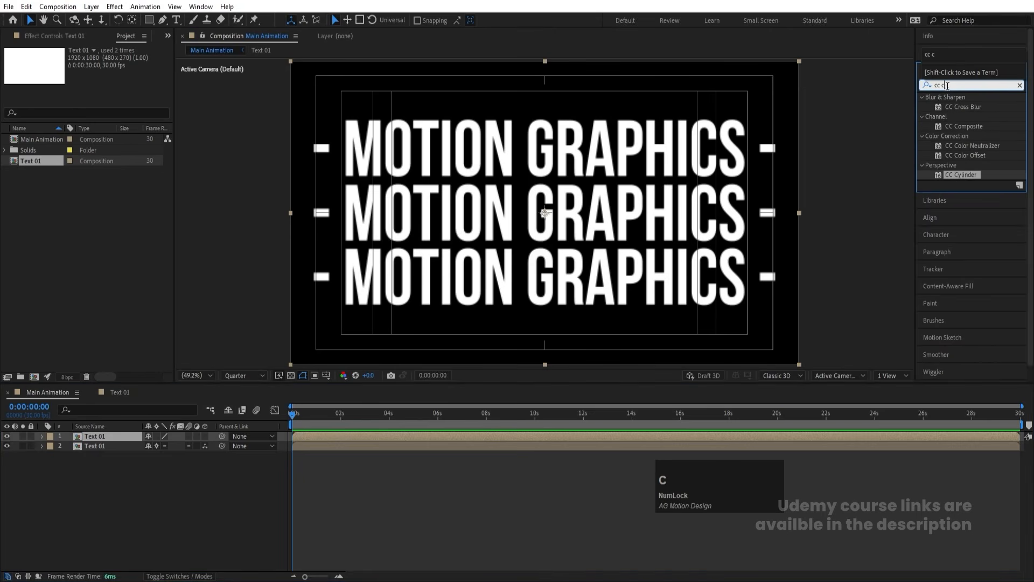
drag(960, 175, 432, 268)
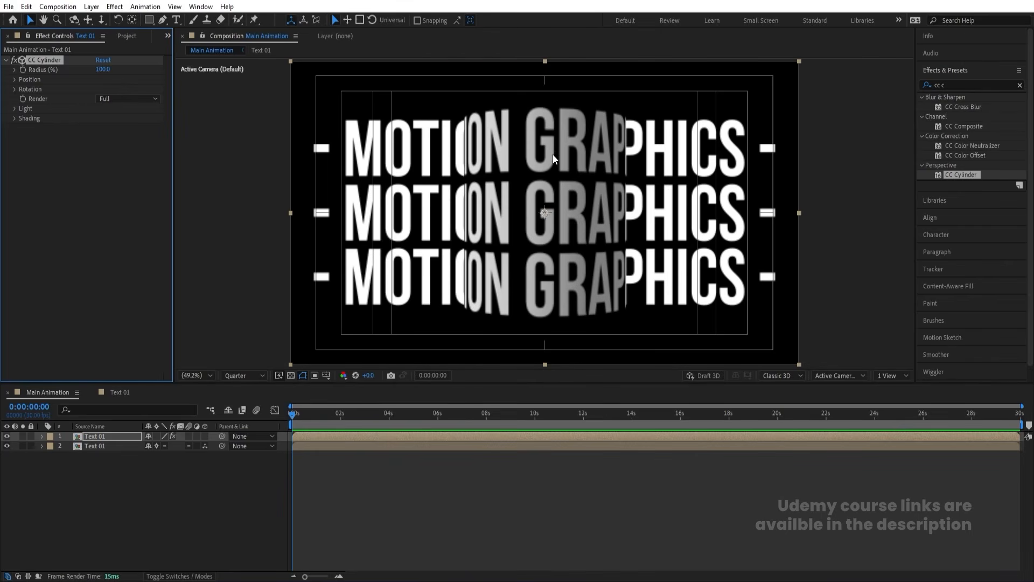
- Add a camera to Main Animation with its Angle of View set to 49°
click(130, 492)
right_click(133, 480)
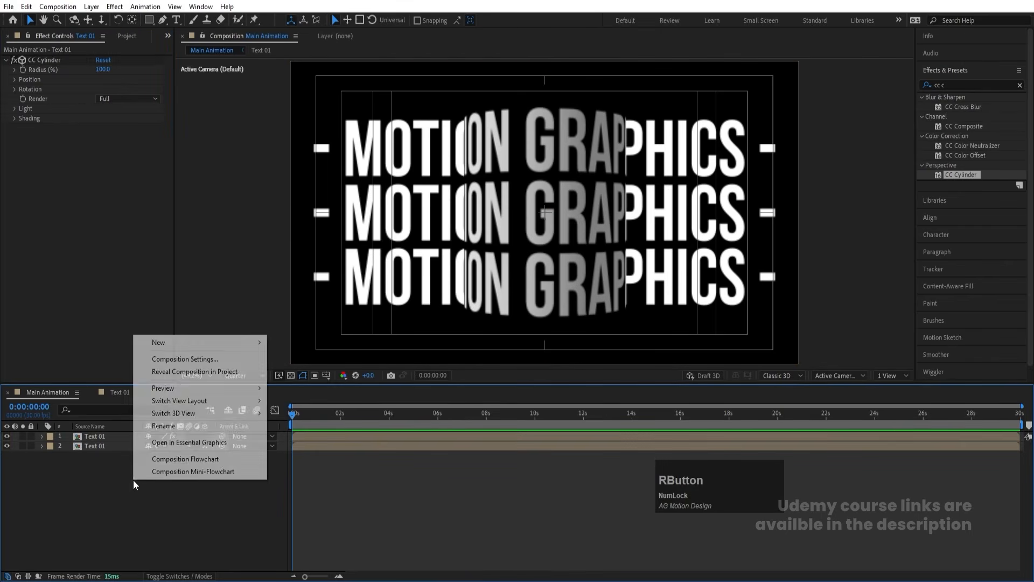
click(156, 343)
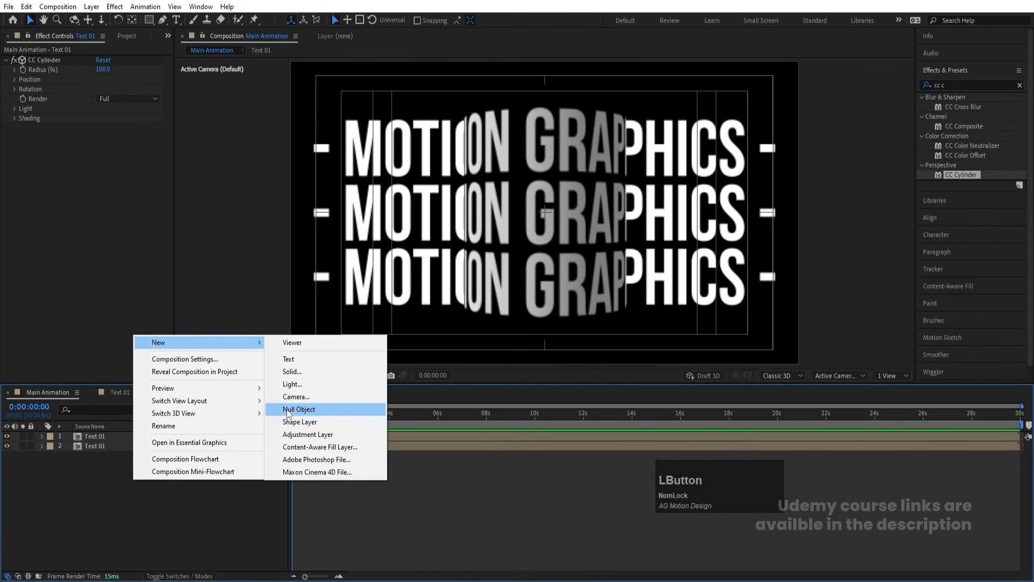
click(294, 397)
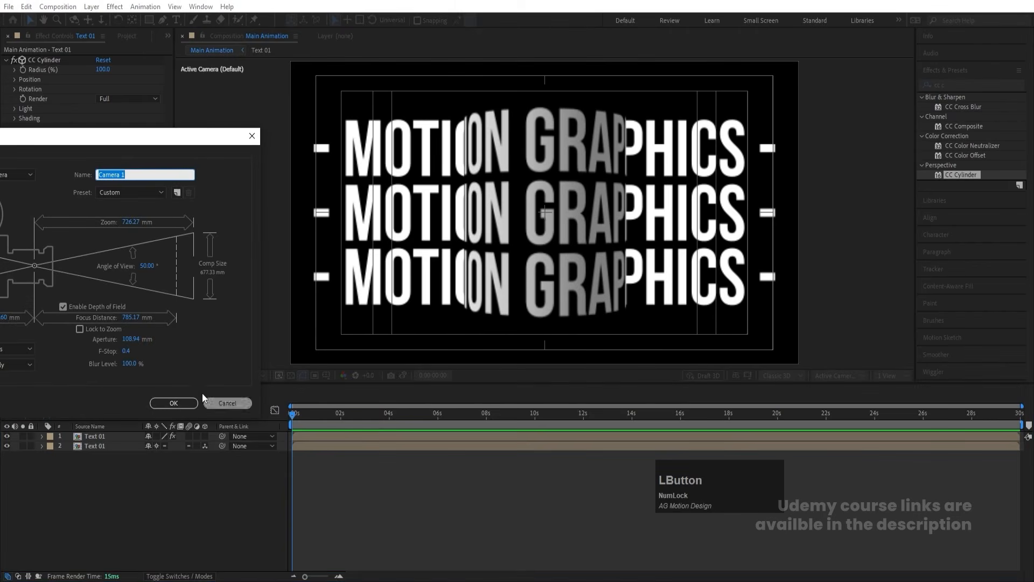
click(146, 266)
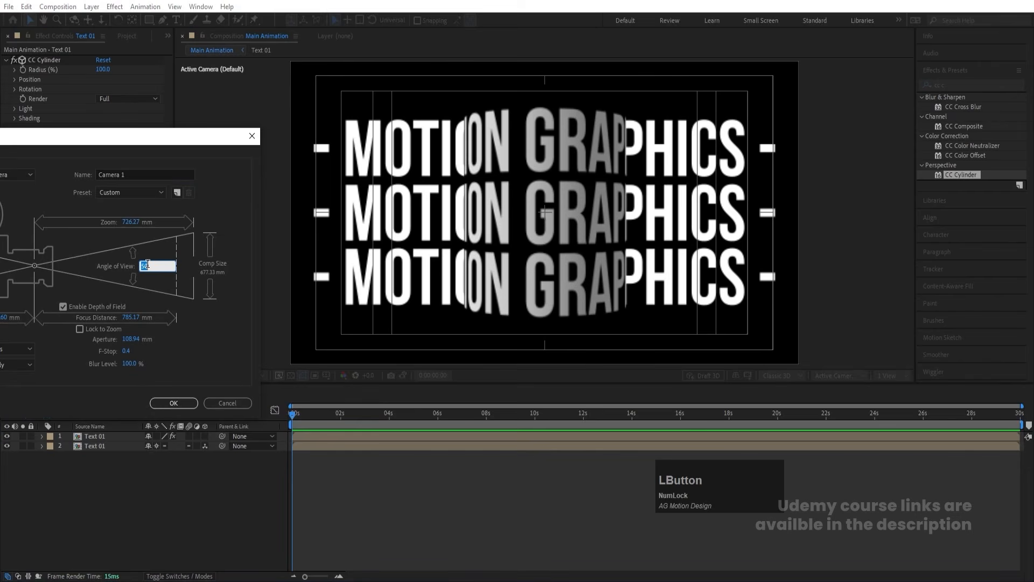
text(49)
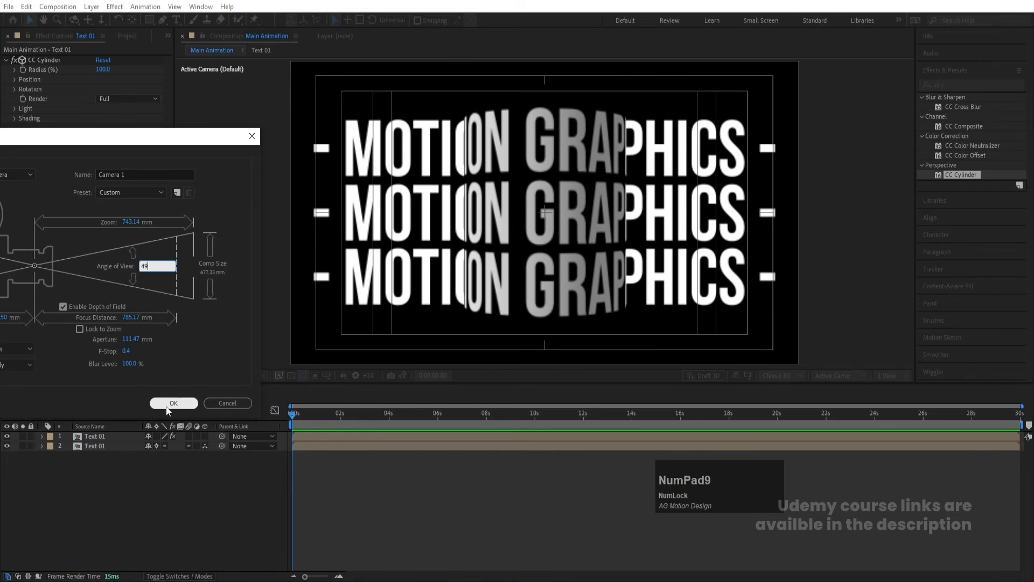
click(168, 405)
- Add a null object to Main Animation and name it Cam controller
right_click(157, 498)
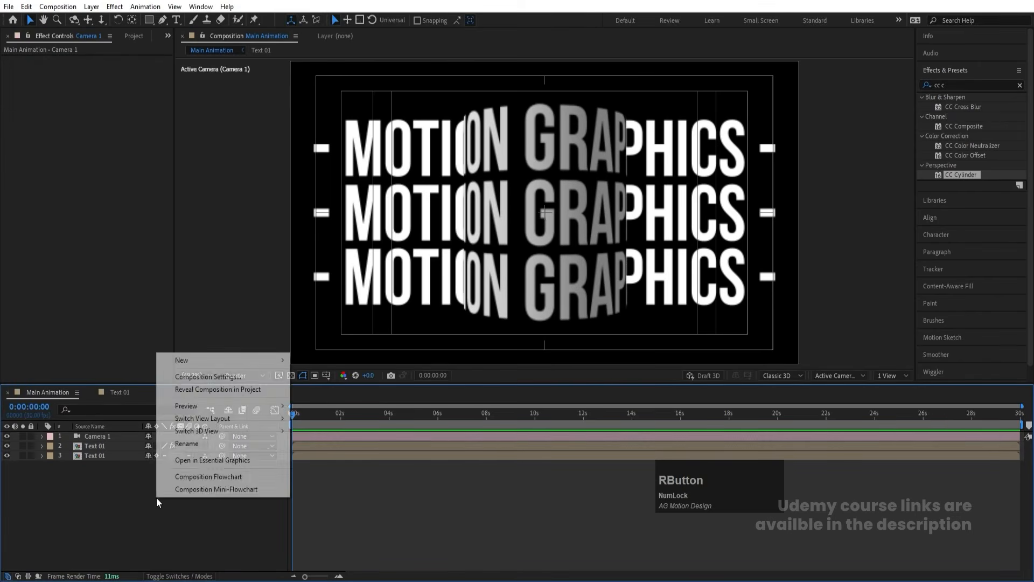
click(179, 361)
click(345, 427)
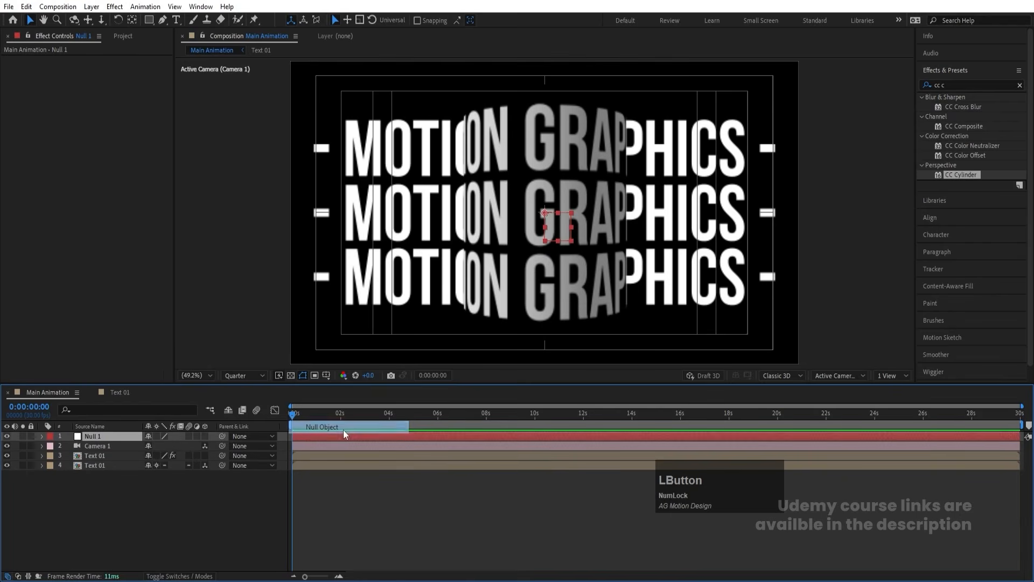
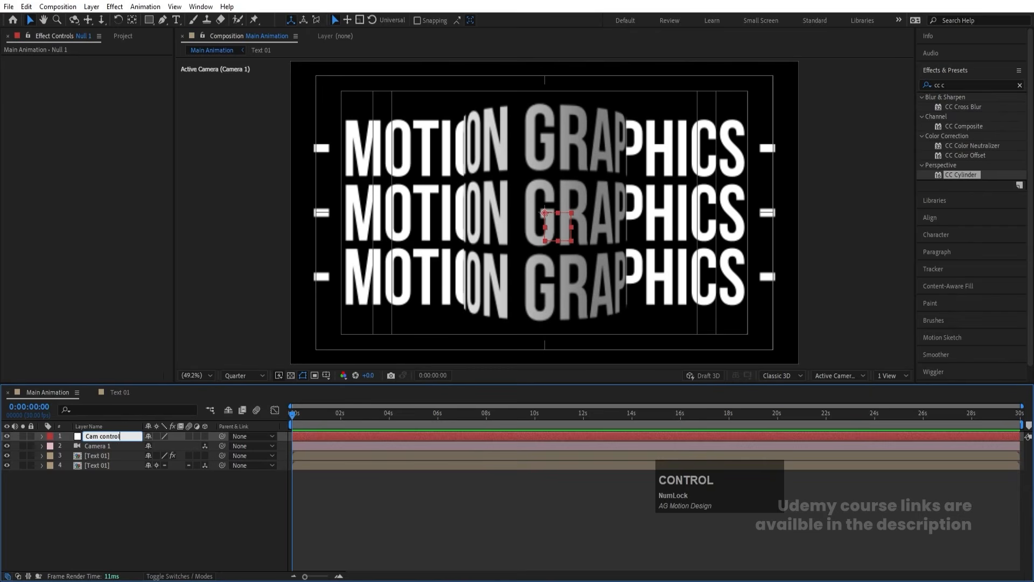
key(BackSpace)
text(oller)
key(Return)
- Make the Cam controller null a 3D layer and parent Camera 1 to it
click(205, 436)
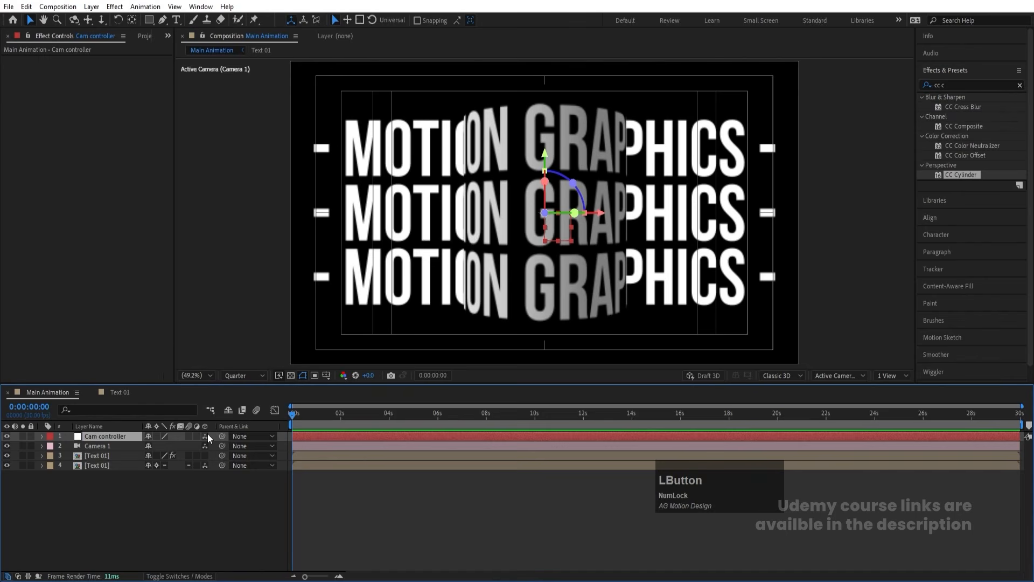
drag(222, 446, 117, 435)
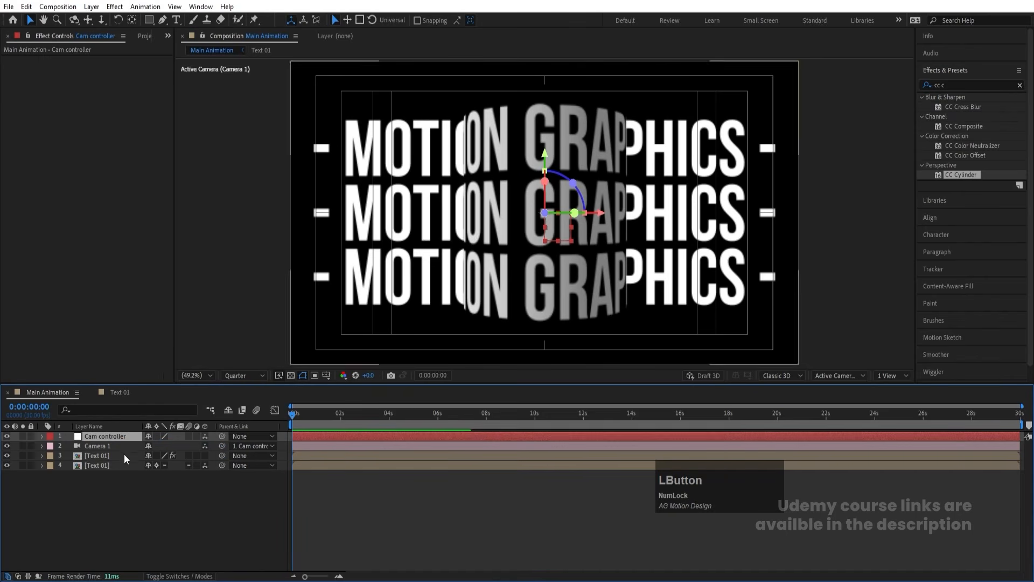
click(137, 512)
- Try tilting the camera with the Cam controller's X Rotation and undo the change
click(117, 435)
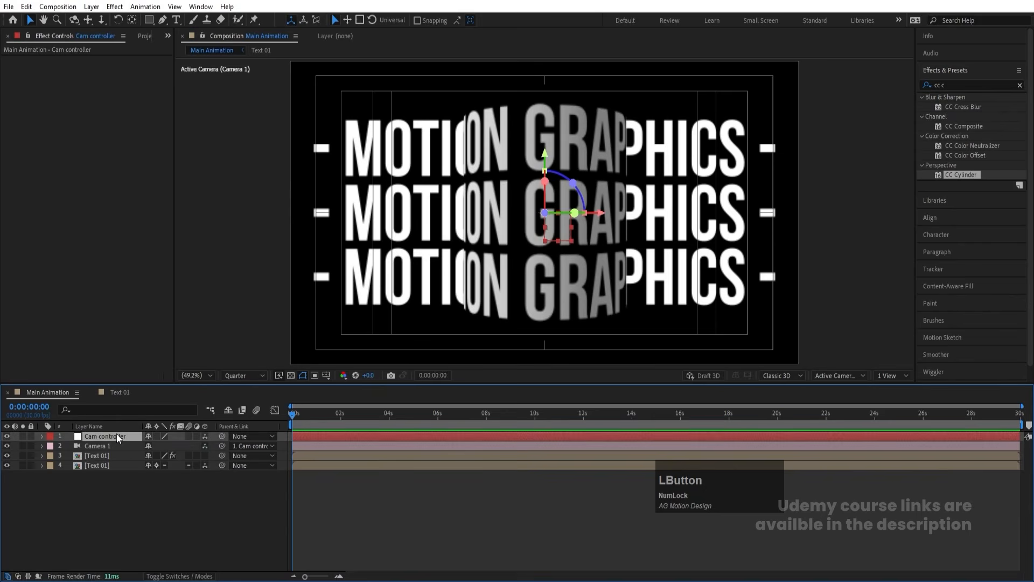
key(r)
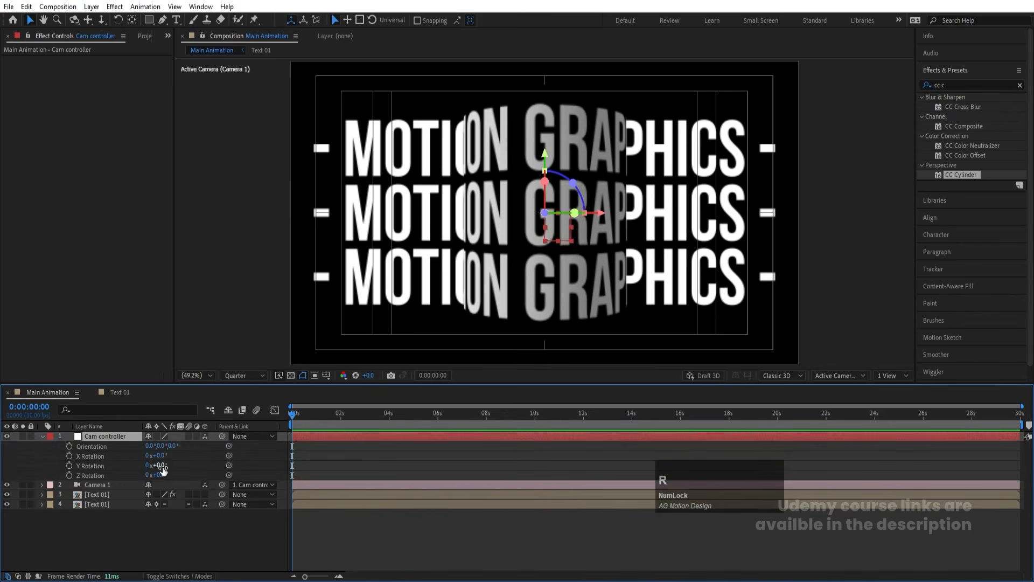
drag(161, 456, 176, 457)
key(ctrl+z)
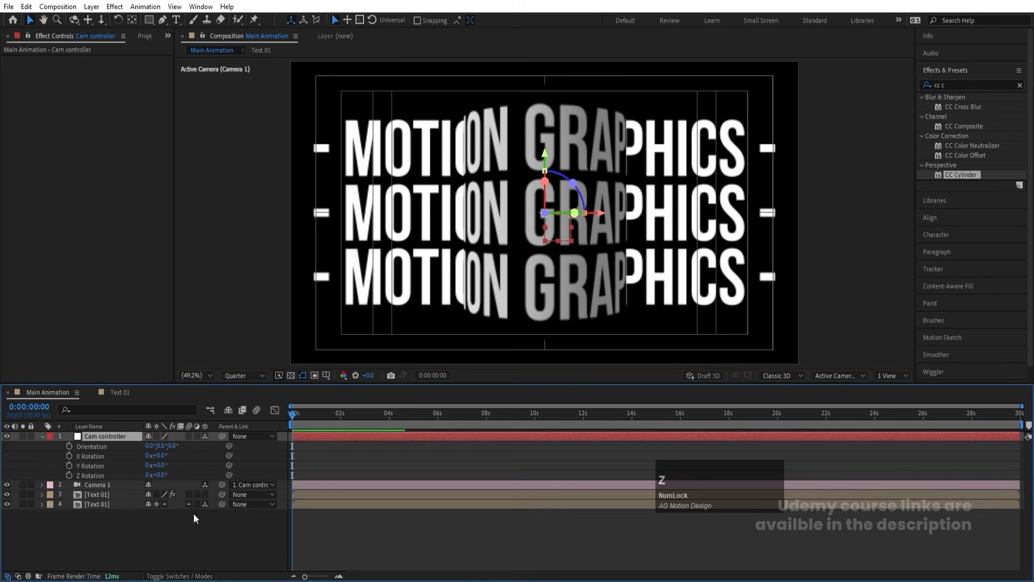
- In the Text 01 composition, enable 3D Layer on the three MOTION GRAPHICS lines and unlock Black Solid 1, and return to Main Animation
double_click(104, 503)
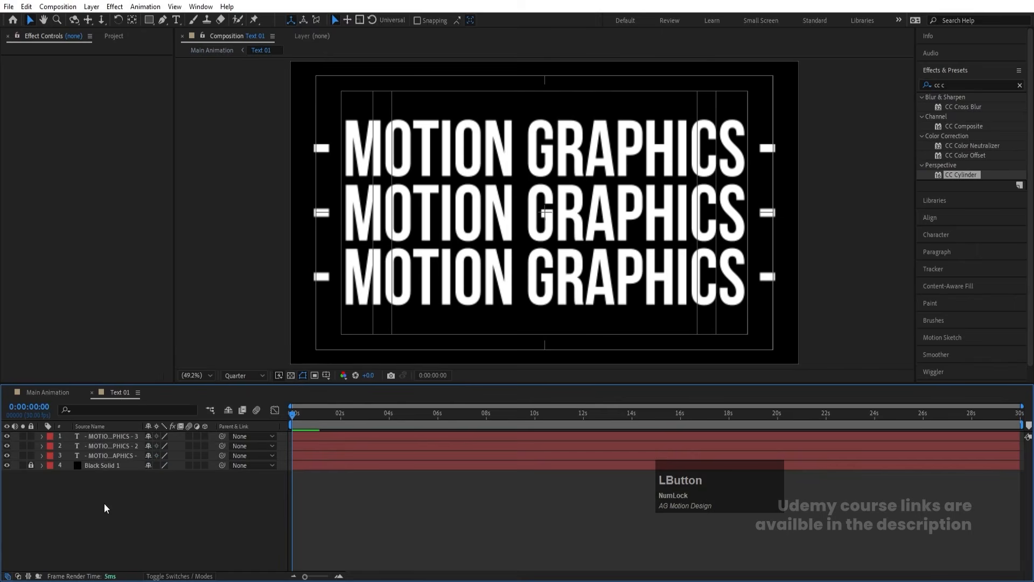
drag(204, 437, 204, 464)
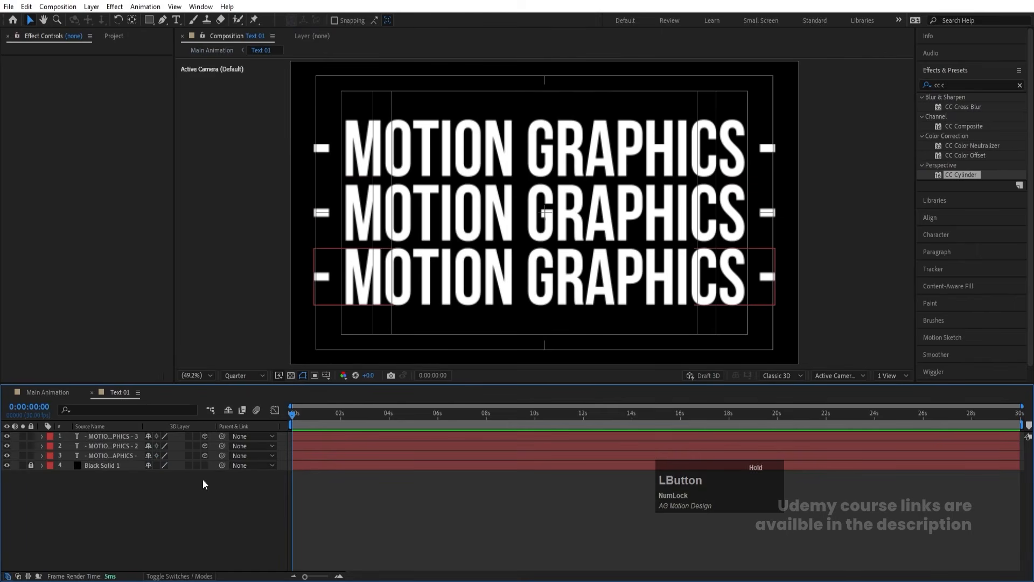
click(31, 465)
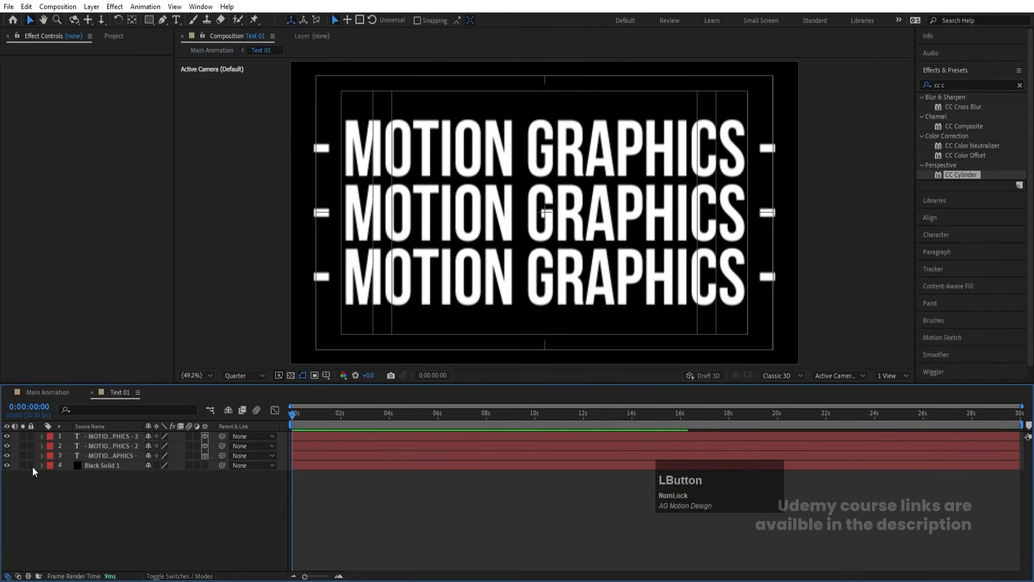
click(70, 393)
click(113, 529)
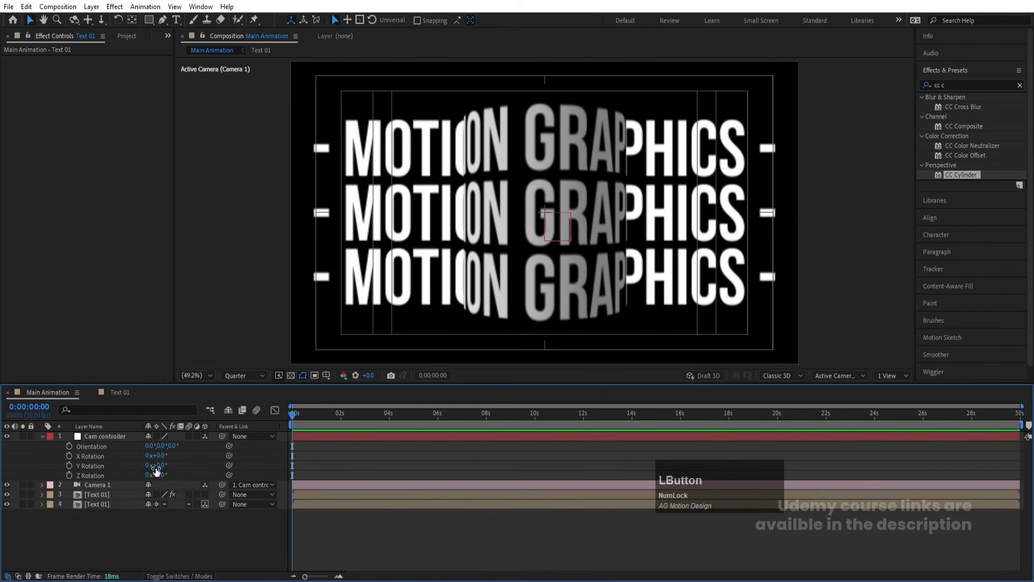
- Set the Cam controller's X Rotation to 35° and its Scale to 109%
mouse_move(160, 465)
mouse_down()
mouse_move(141, 461)
mouse_move(154, 474)
mouse_move(143, 471)
mouse_move(149, 455)
mouse_move(168, 448)
mouse_up()
key(ctrl+z)
key(ctrl+z)
key(s)
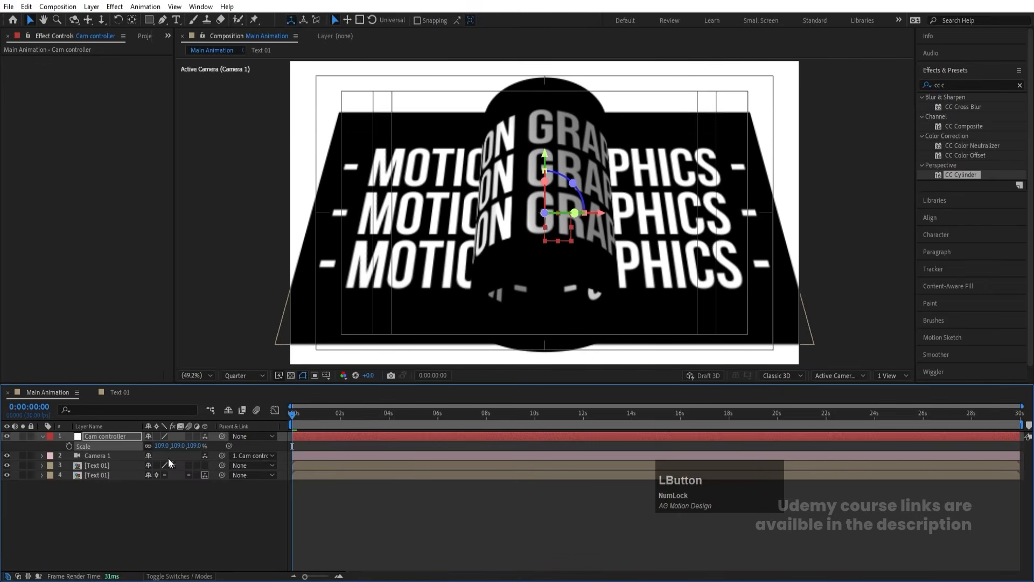
click(115, 504)
- Set CC Cylinder's Position Y to 10 and Position Z to -100 on the upper Text 01 layer
click(95, 465)
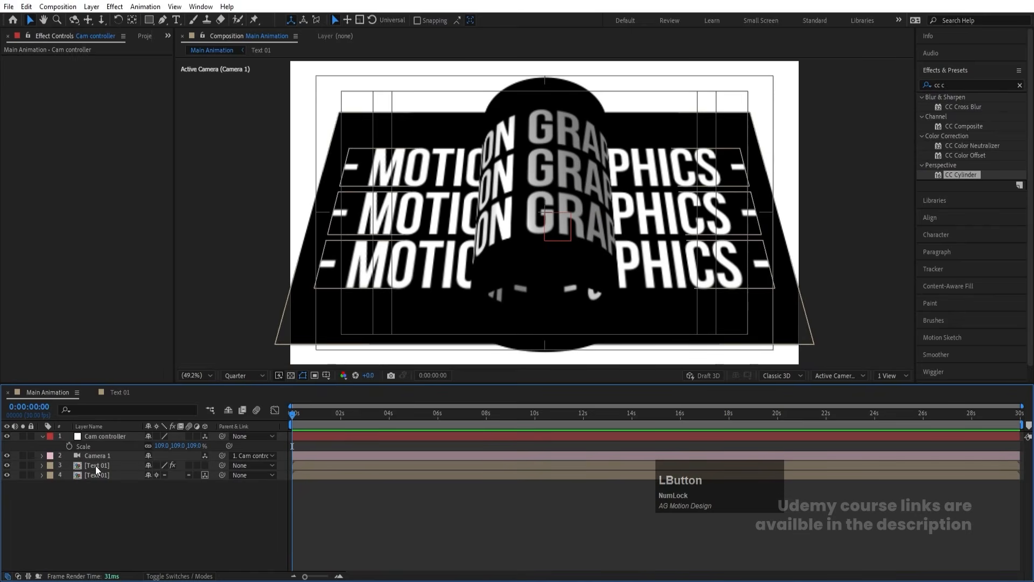
click(95, 464)
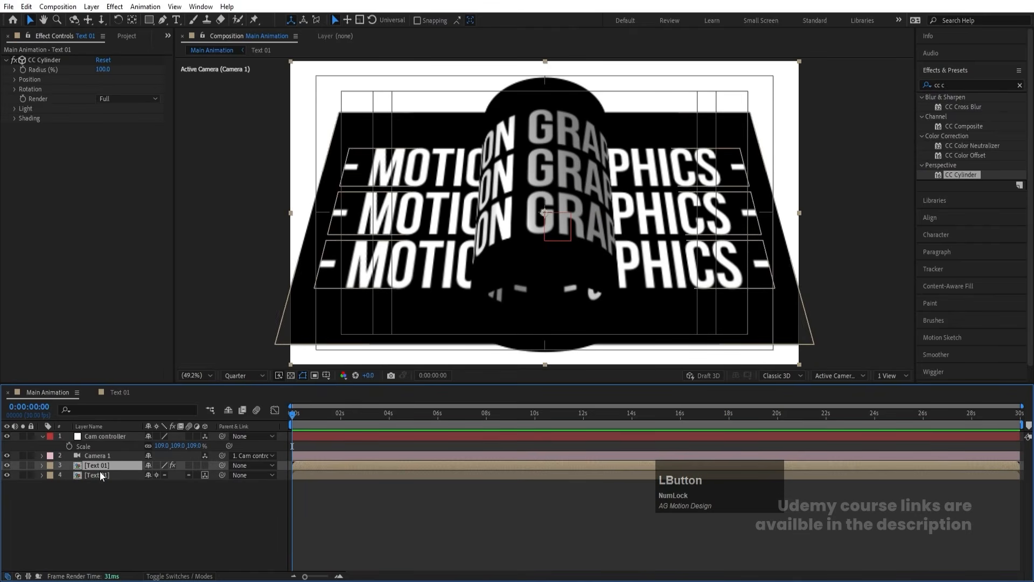
click(14, 80)
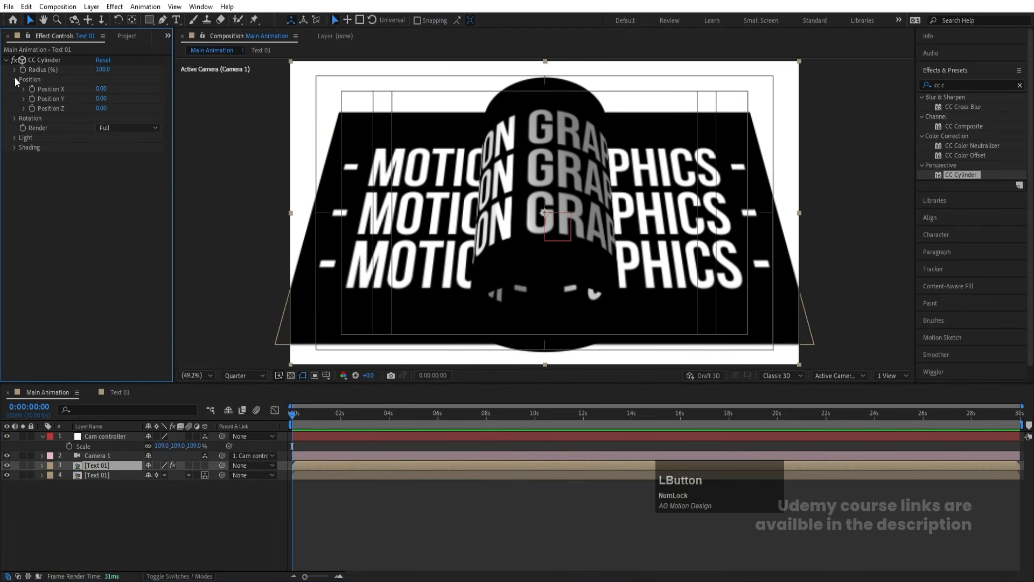
drag(101, 112, 101, 104)
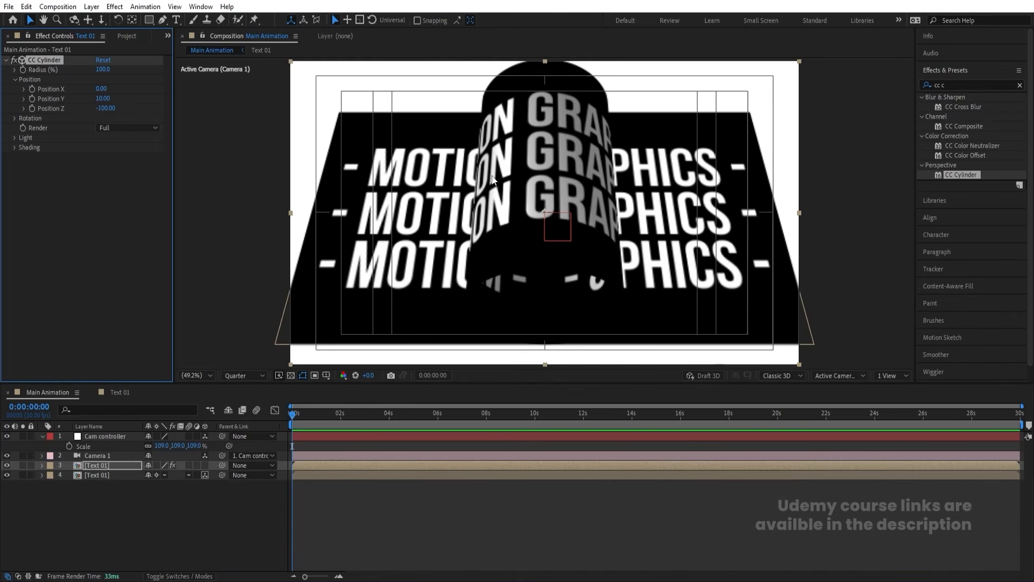
click(154, 509)
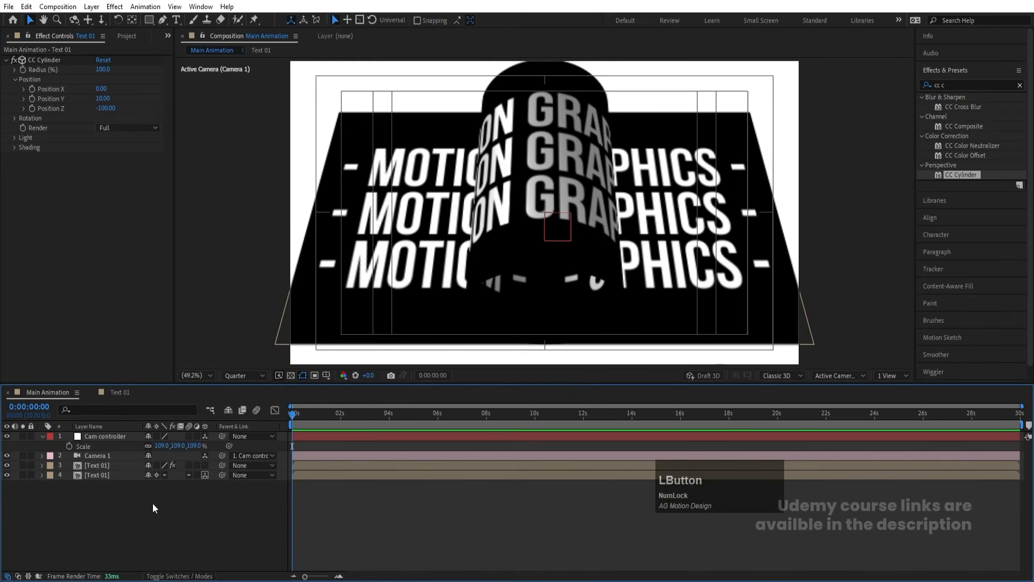
- Try orbiting the camera with the Cam controller's Y Rotation and undo the change
click(112, 436)
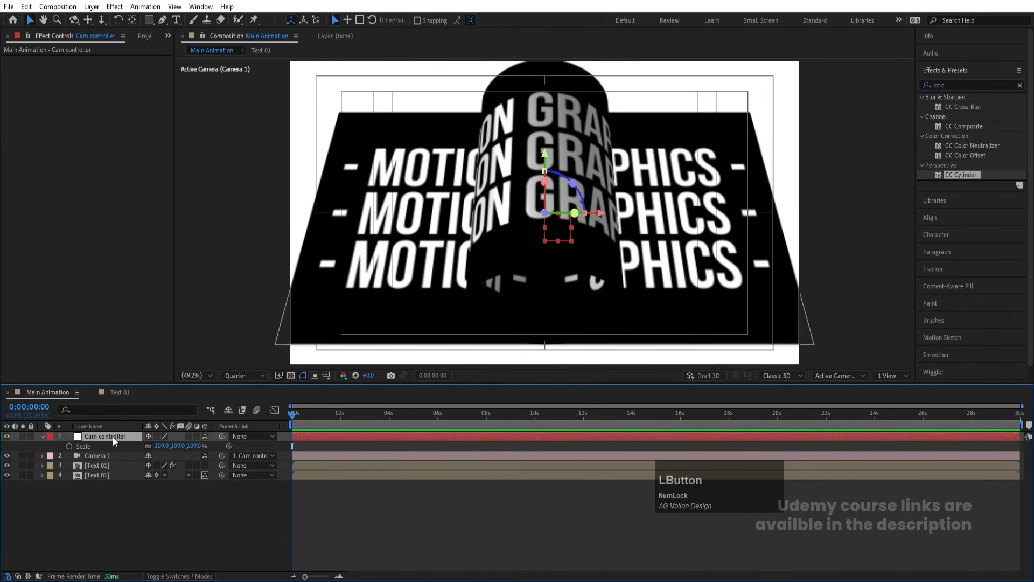
key(r)
drag(155, 465, 167, 463)
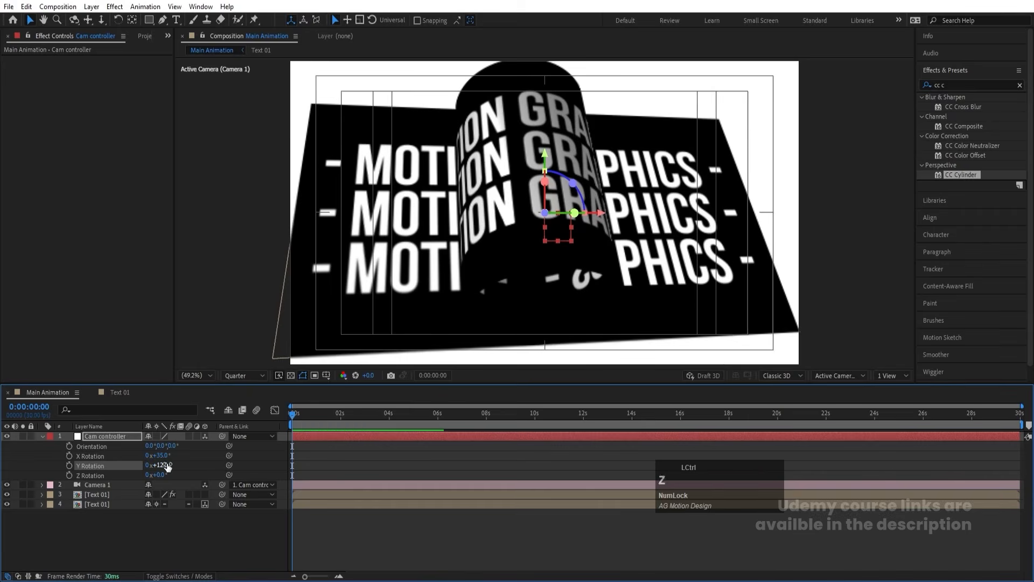
key(ctrl+z)
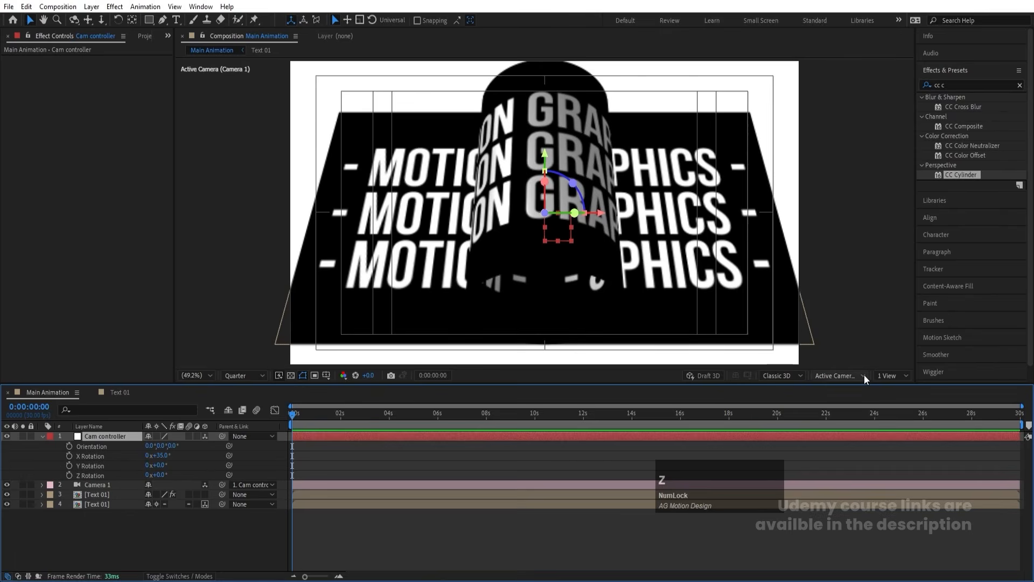
- Examine the cylinder and camera setup from the Front, Left and Back views, and return to the Active Camera view
click(864, 374)
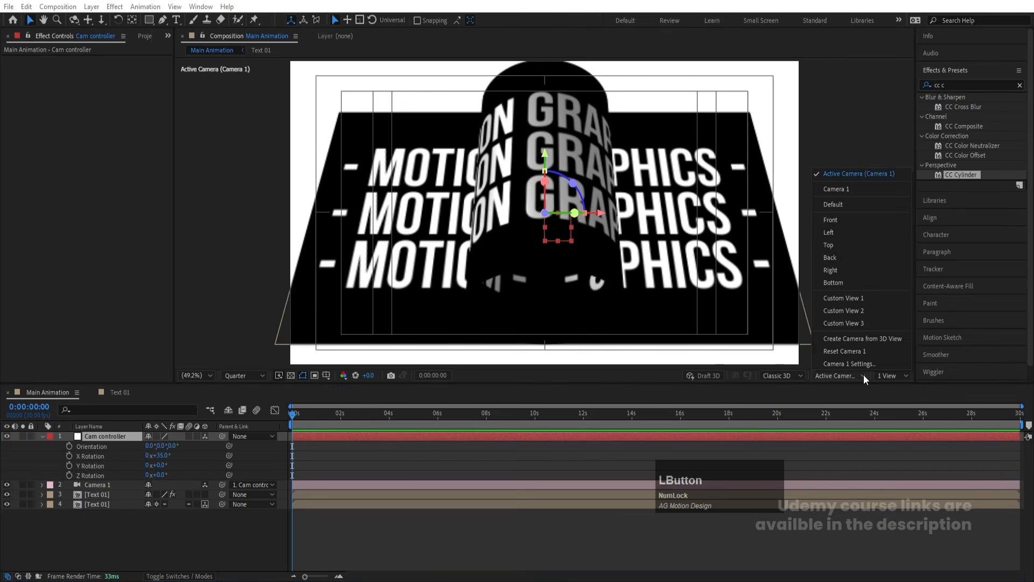
click(836, 221)
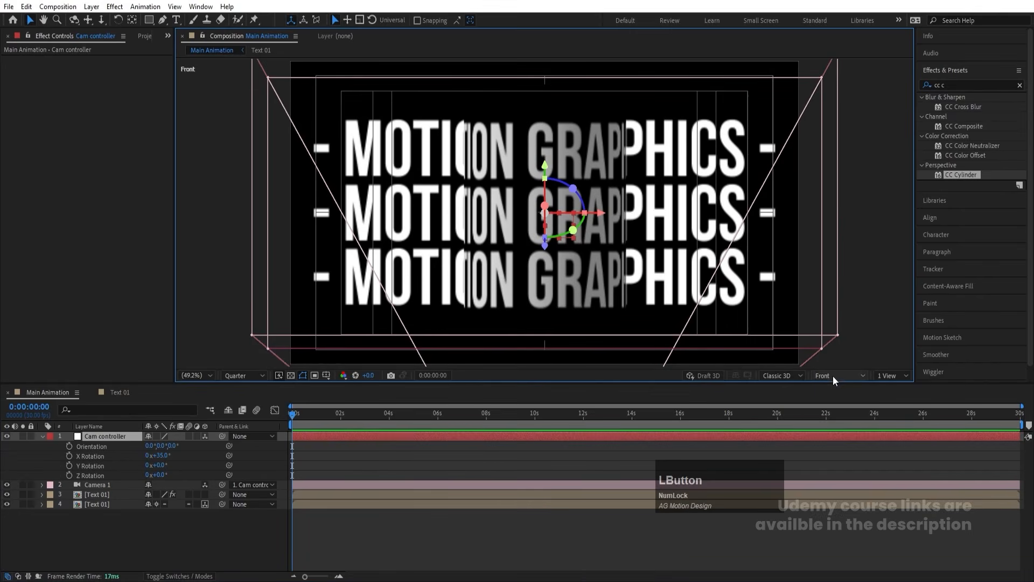
click(832, 376)
click(831, 233)
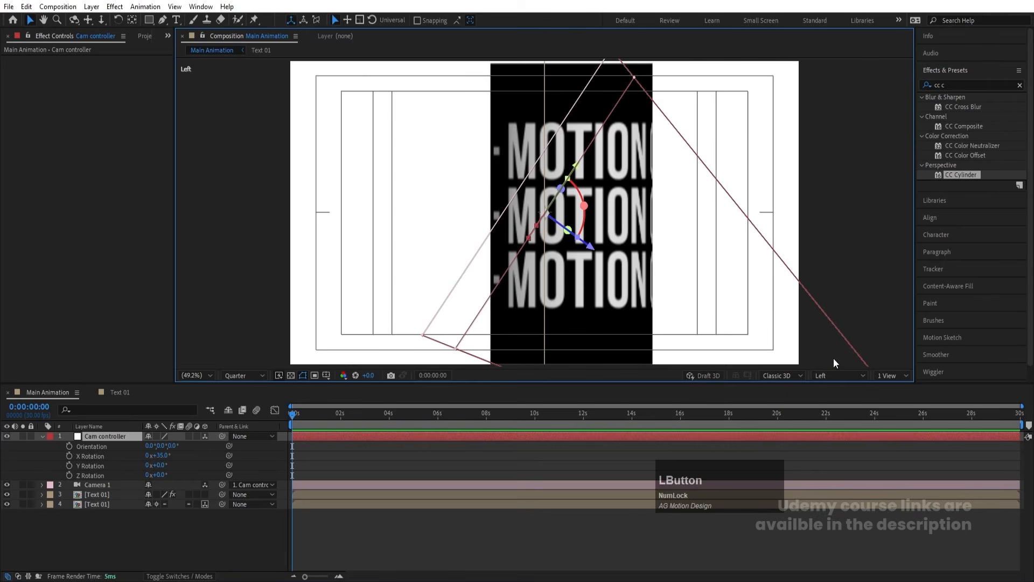
click(825, 374)
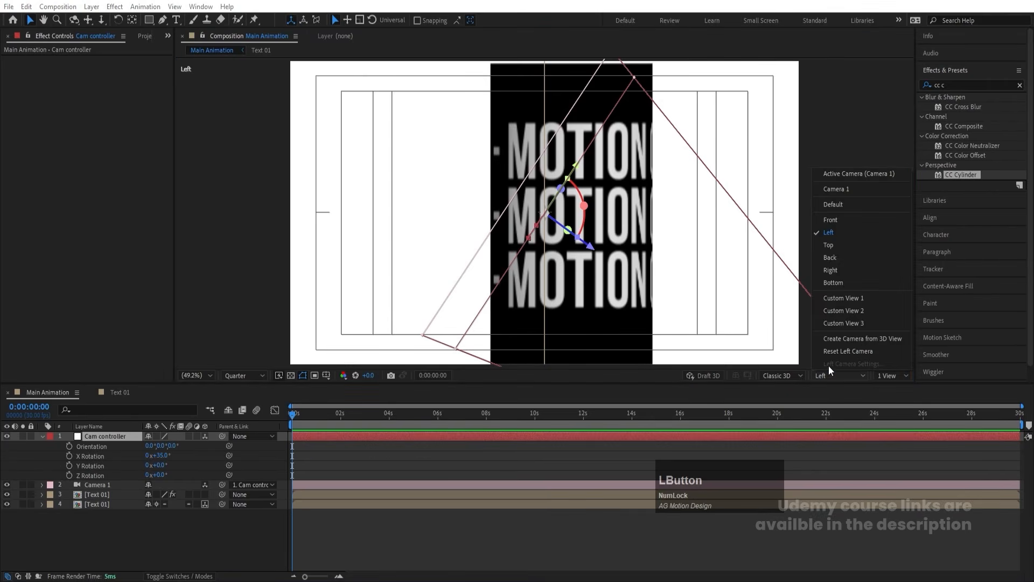
click(832, 255)
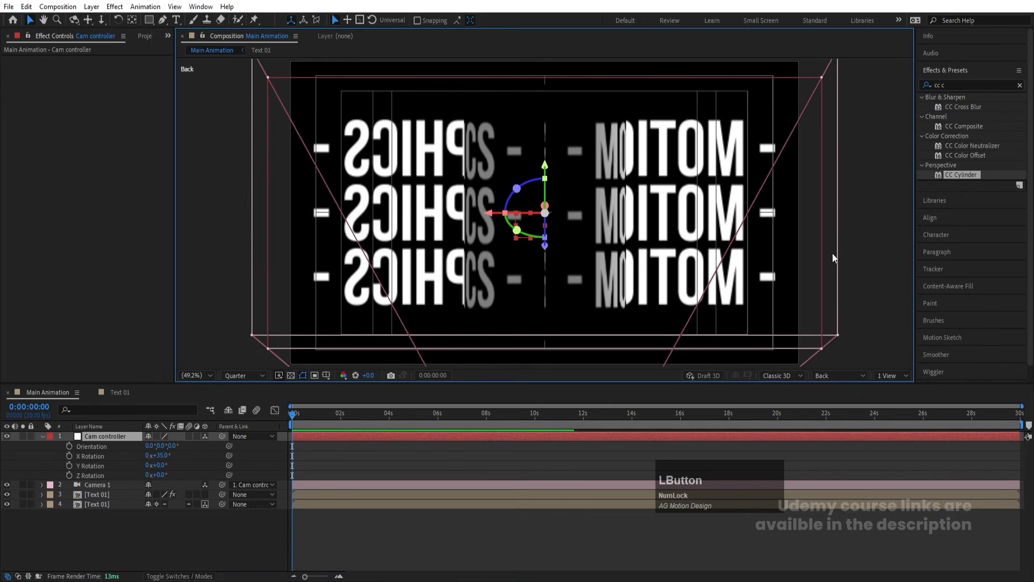
click(825, 373)
click(842, 222)
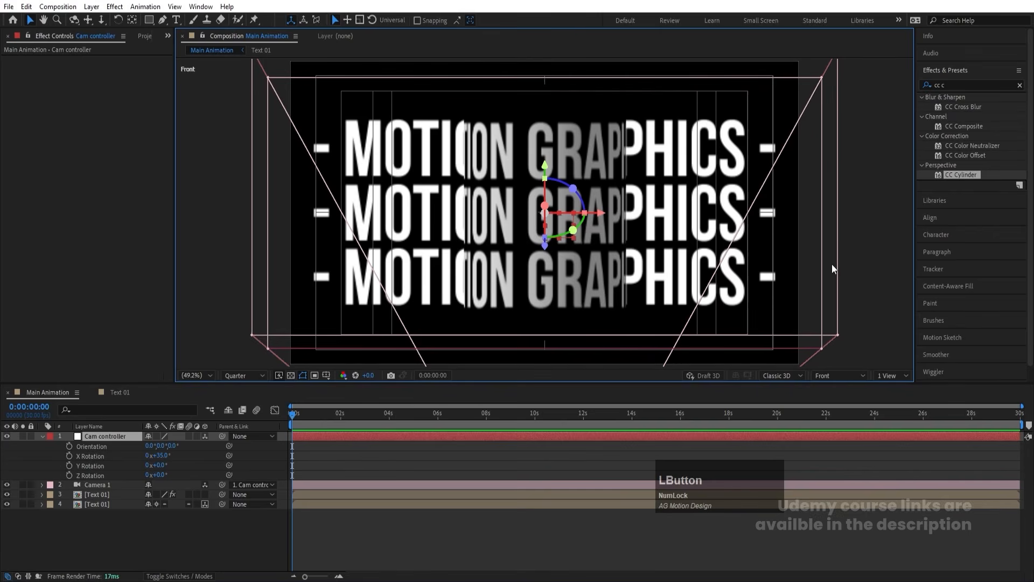
click(824, 373)
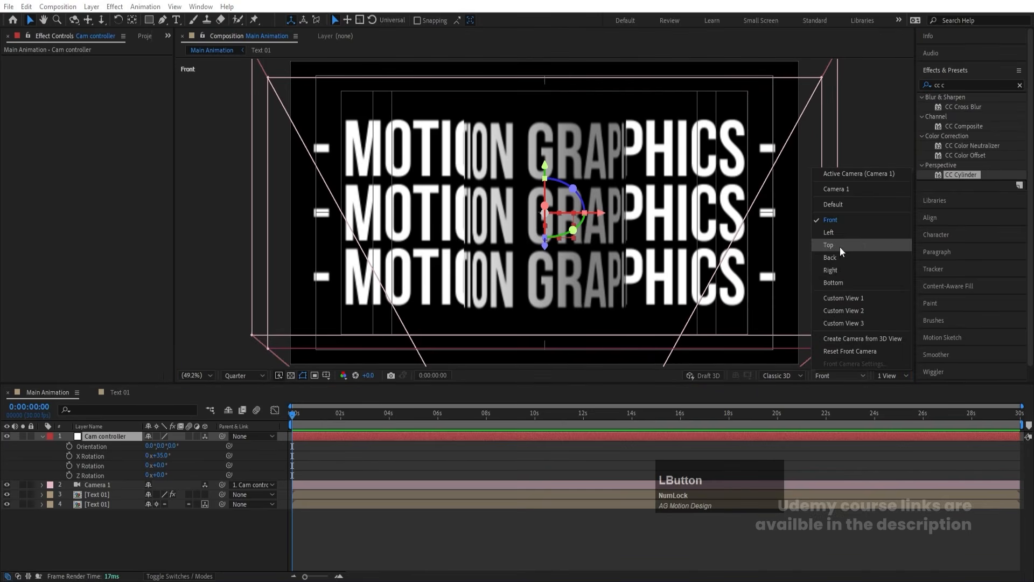
click(839, 232)
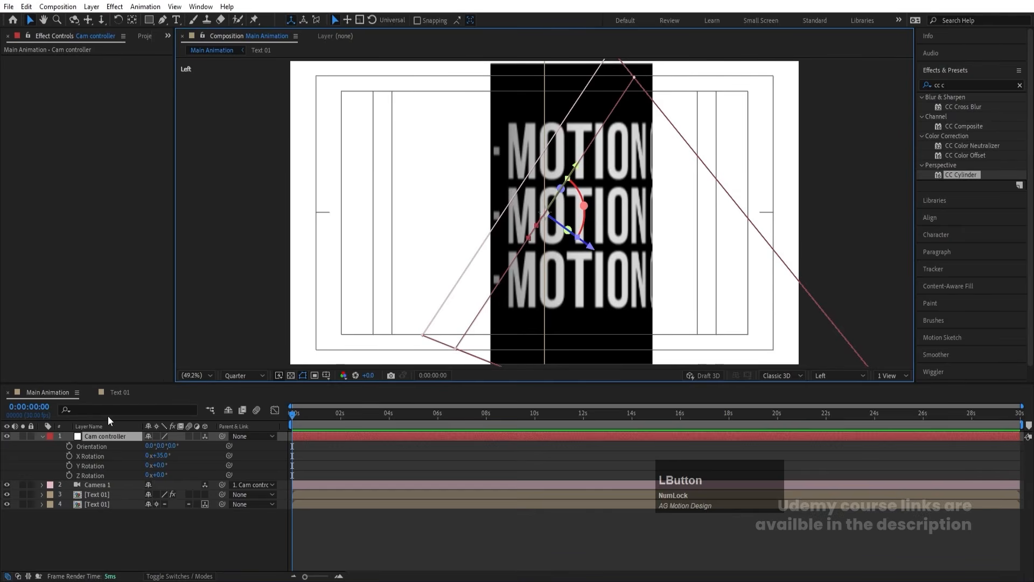
click(816, 377)
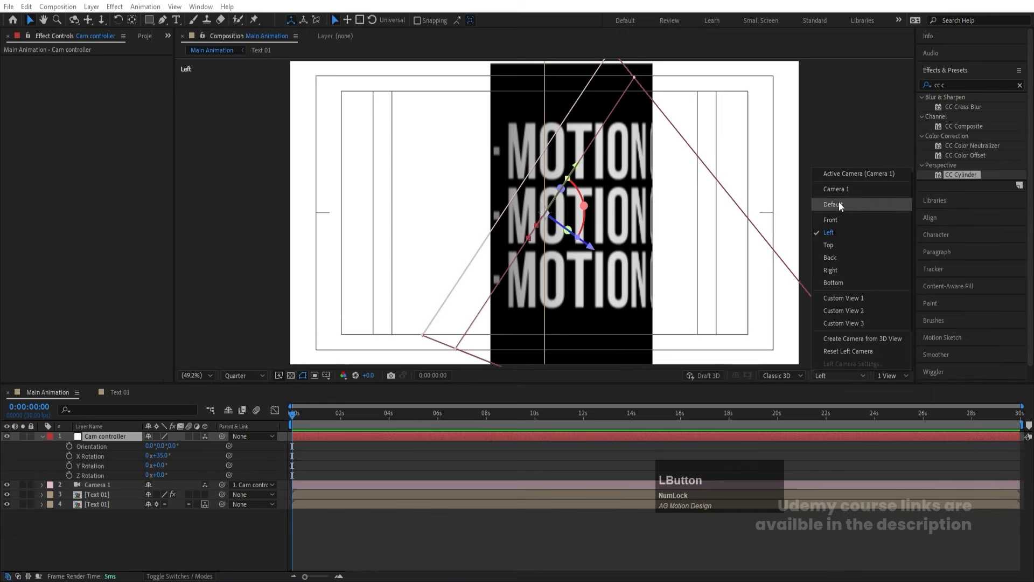
click(837, 176)
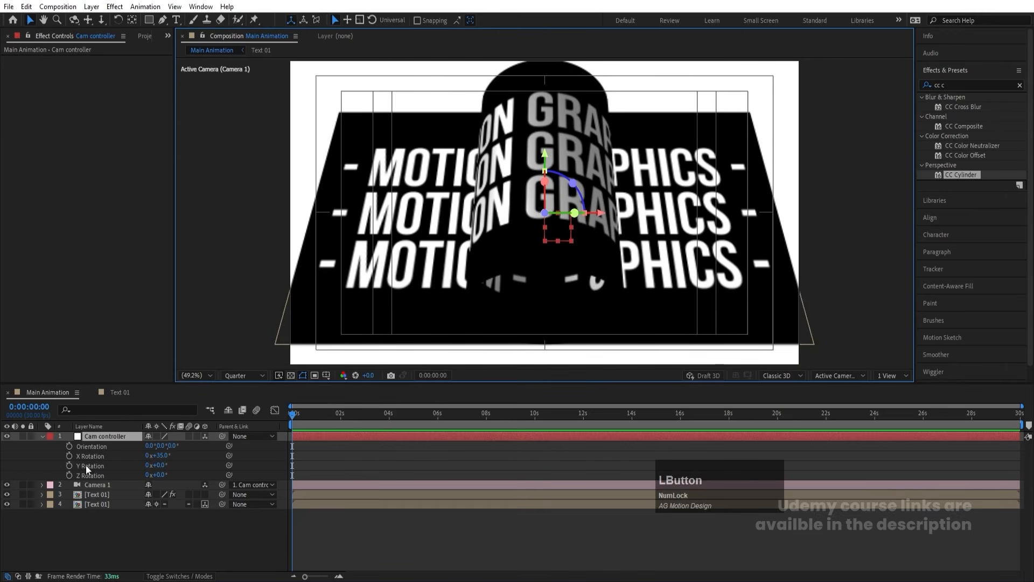
- Set CC Cylinder's Position Z to -110 on the upper Text 01 layer
click(91, 495)
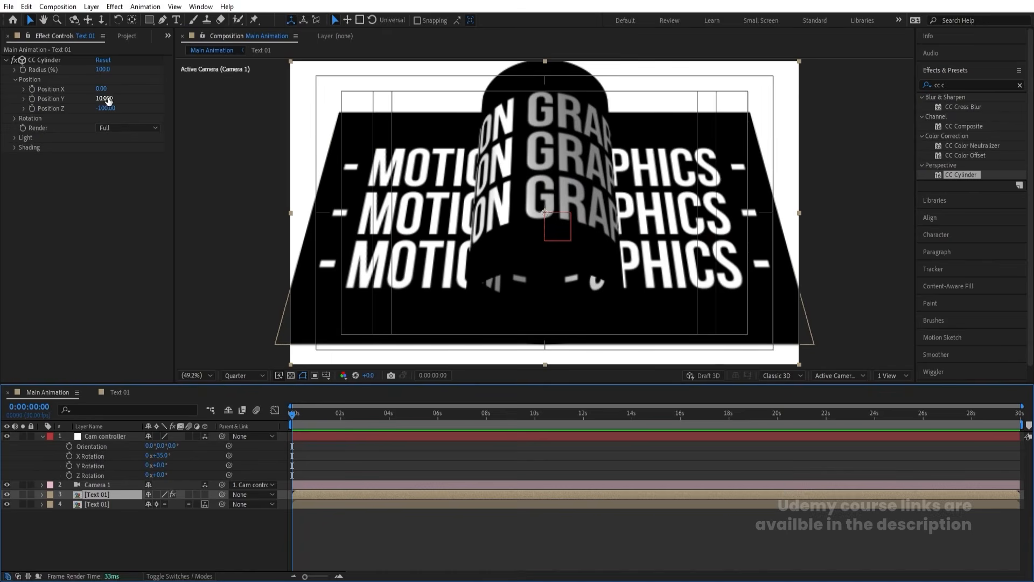
mouse_move(103, 98)
mouse_down()
mouse_move(69, 98)
mouse_move(107, 90)
mouse_move(94, 108)
mouse_move(109, 108)
mouse_up()
key(ctrl+z)
key(ctrl+z)
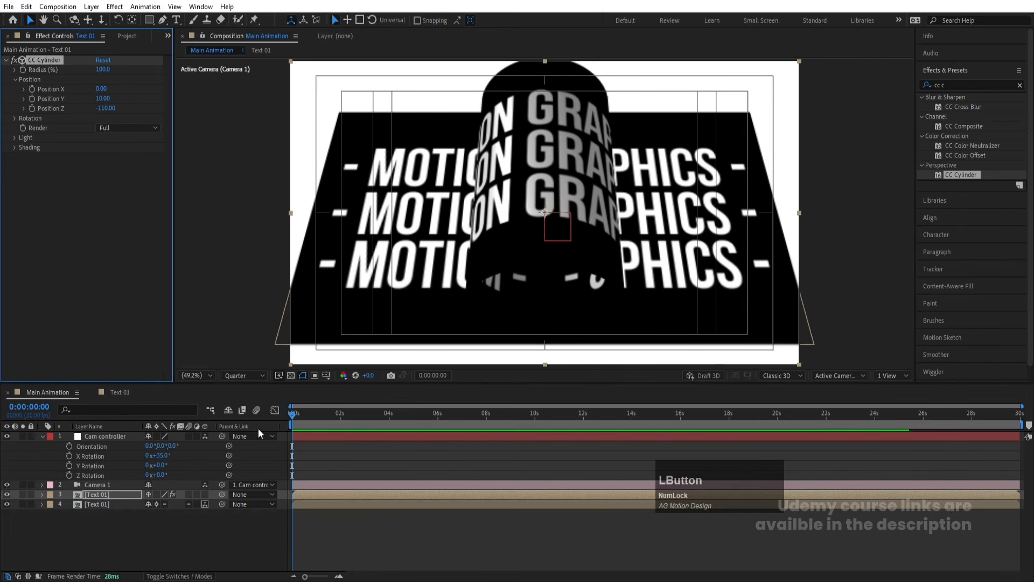
click(267, 464)
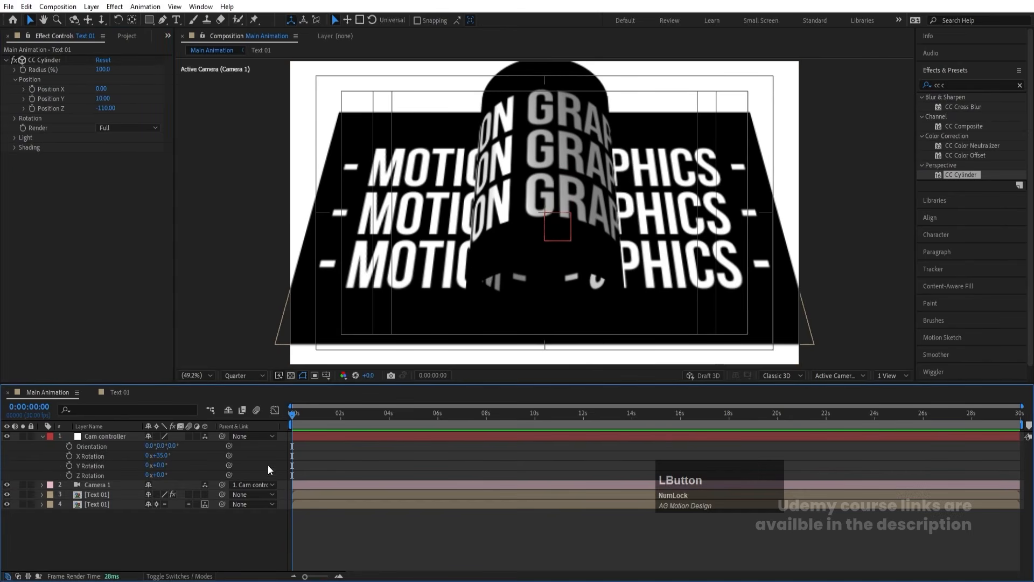
- Set the Cam controller's X Rotation to 30°
drag(161, 462, 160, 465)
click(163, 455)
text(30)
key(Return)
- Set the Cam controller's Y Rotation to 5° and keyframe it at 0 seconds
click(163, 465)
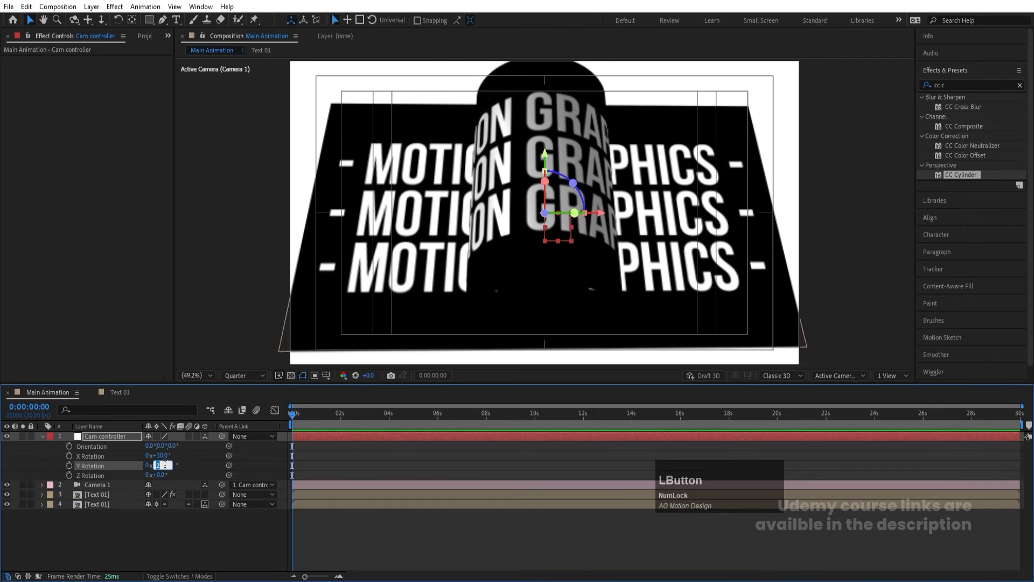
text(3)
key(Return)
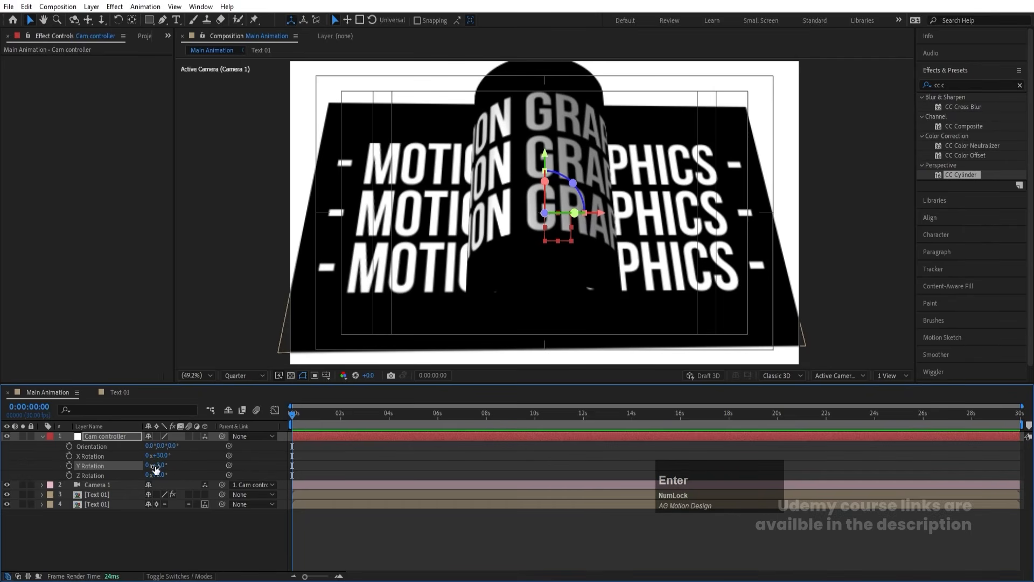
click(157, 466)
text(5)
key(Return)
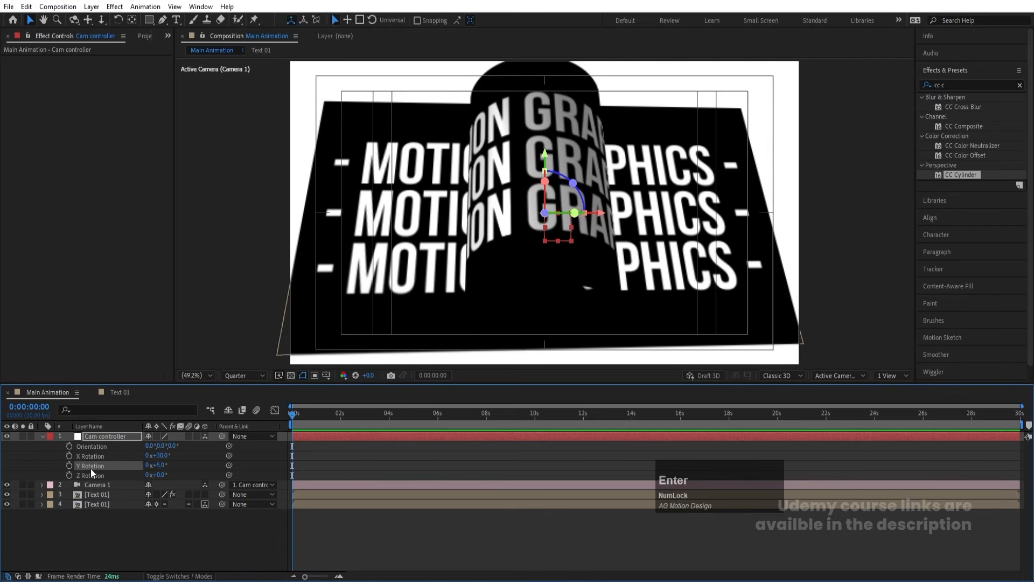
click(67, 466)
- Set CC Cylinder's Position X to 1680 on the upper Text 01 layer, keyframe it at 0 seconds and reveal the keyframe
click(88, 494)
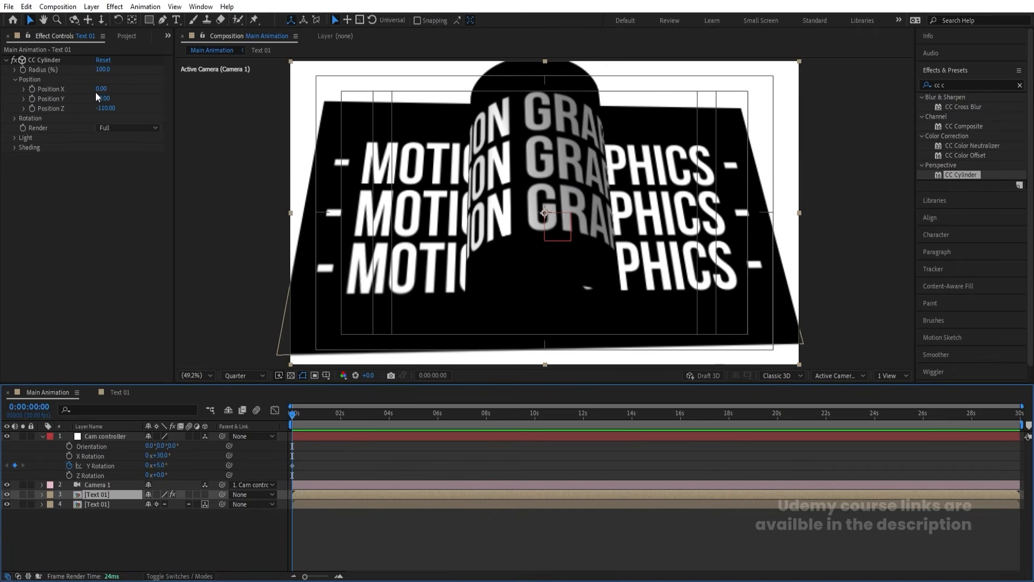
drag(101, 91, 192, 90)
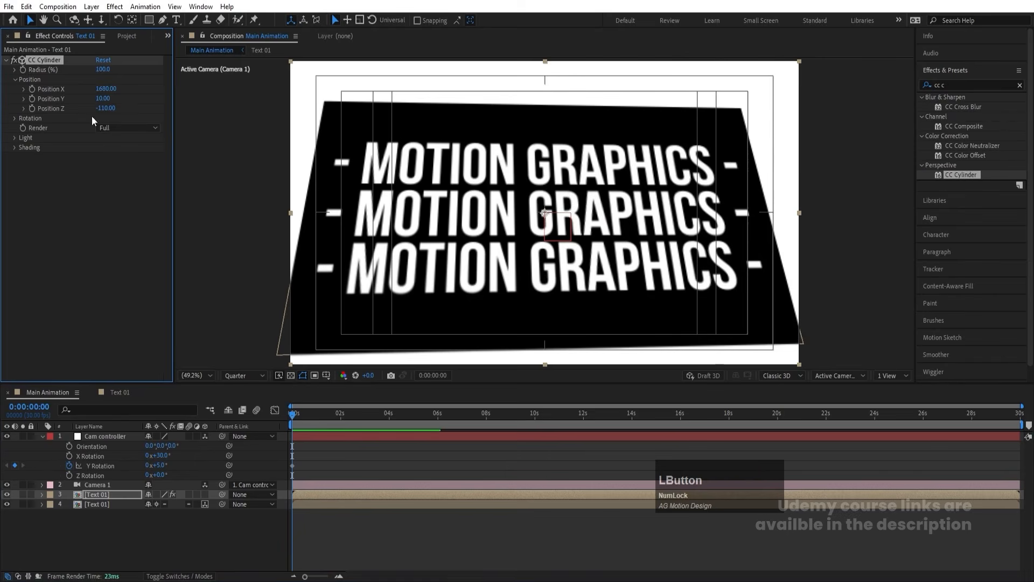
click(33, 88)
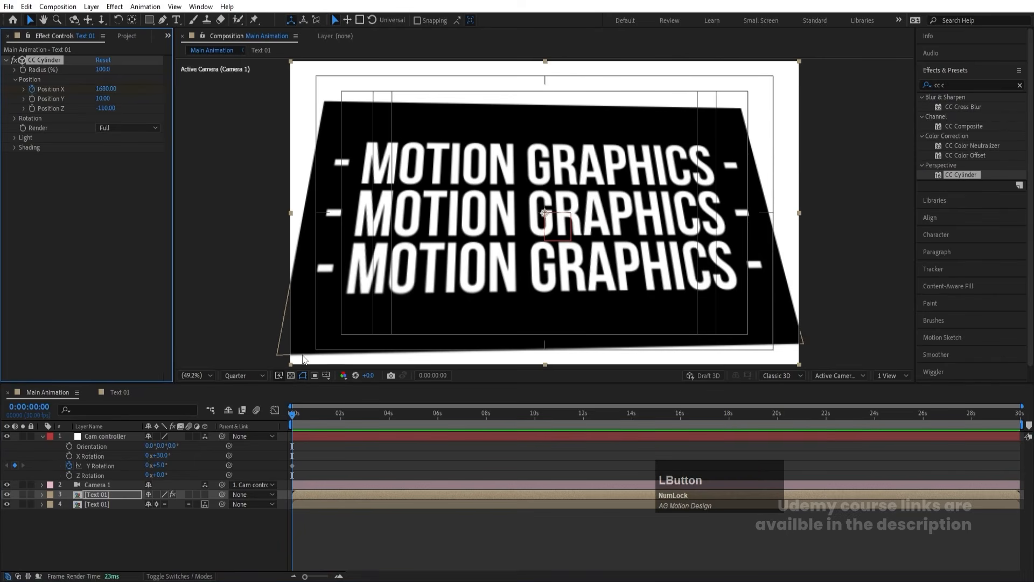
key(u)
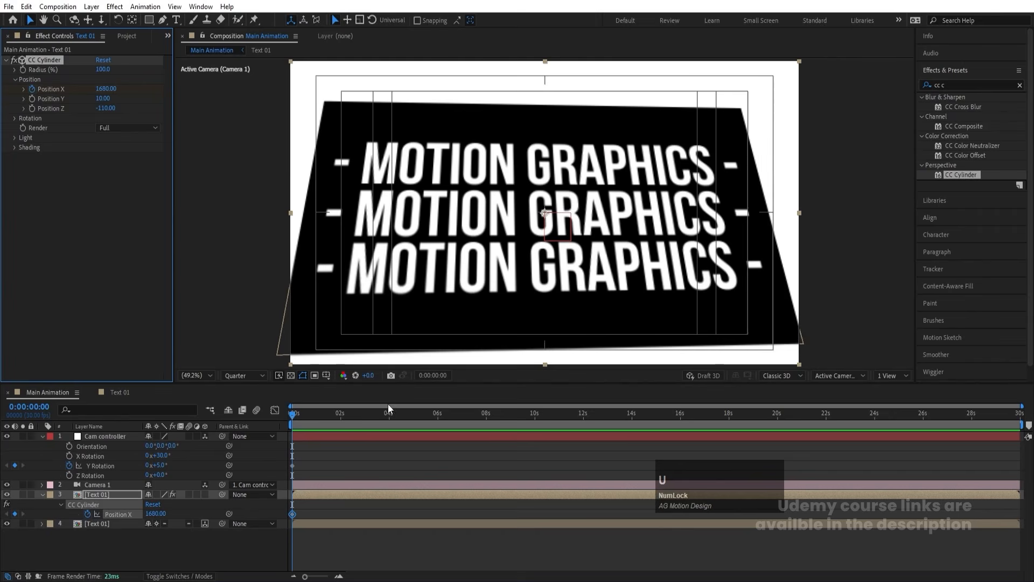
- At 3 seconds, keyframe CC Cylinder's Position X at -1720 and the Cam controller's Y Rotation at -5°
key(equal)
click(439, 414)
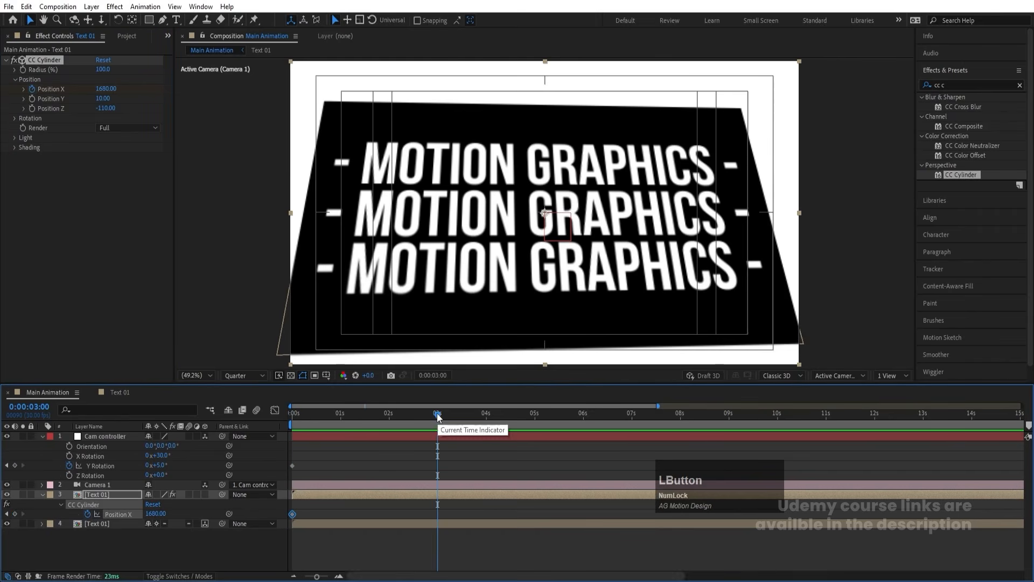
drag(154, 512, 2, 517)
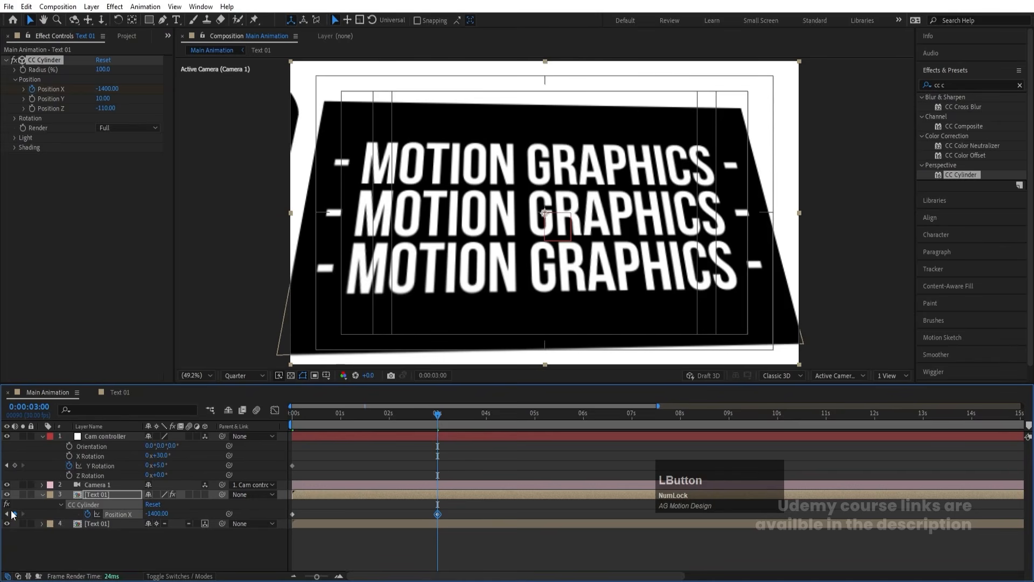
drag(162, 517, 146, 511)
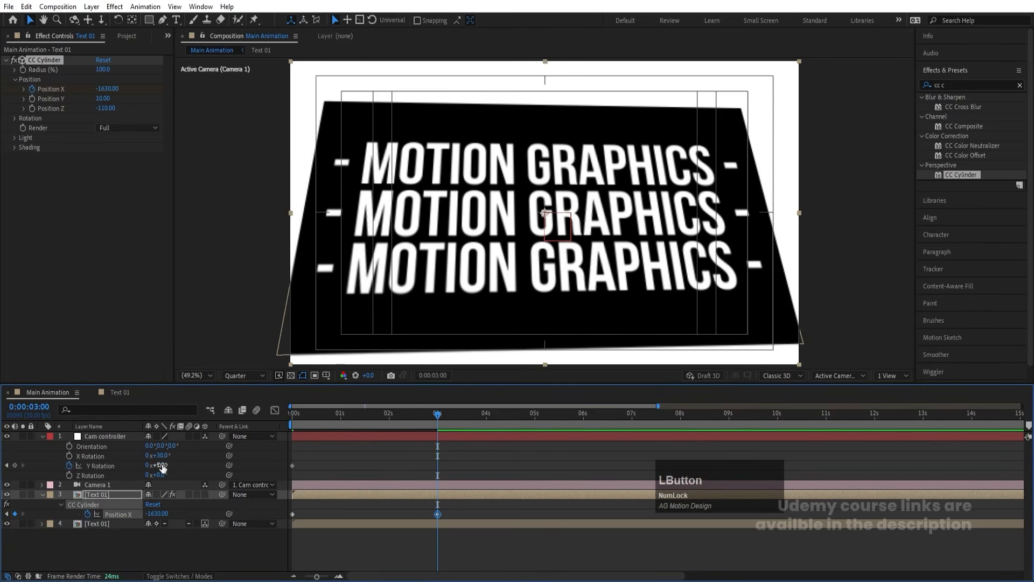
text(-5)
key(Return)
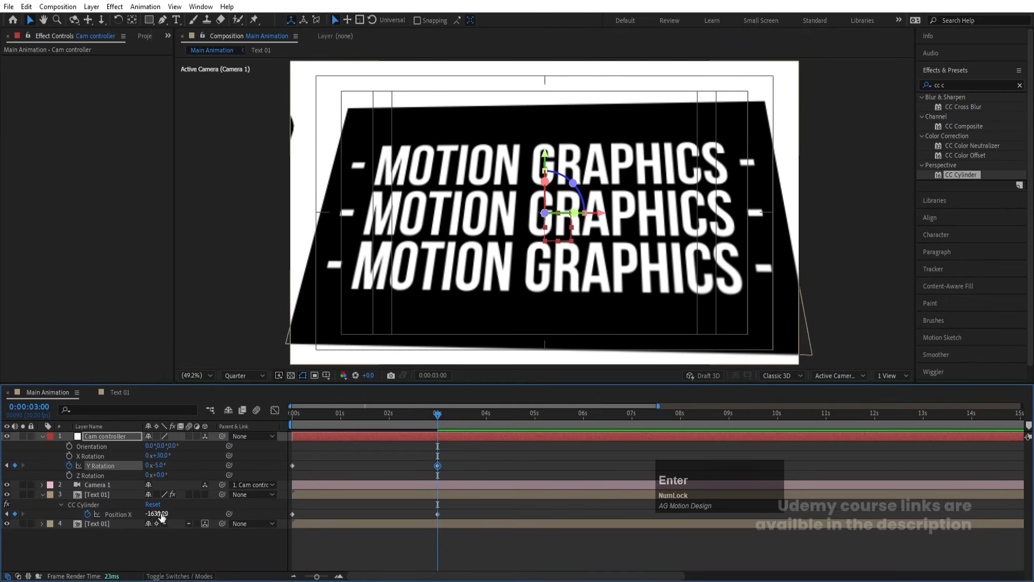
drag(159, 515, 153, 515)
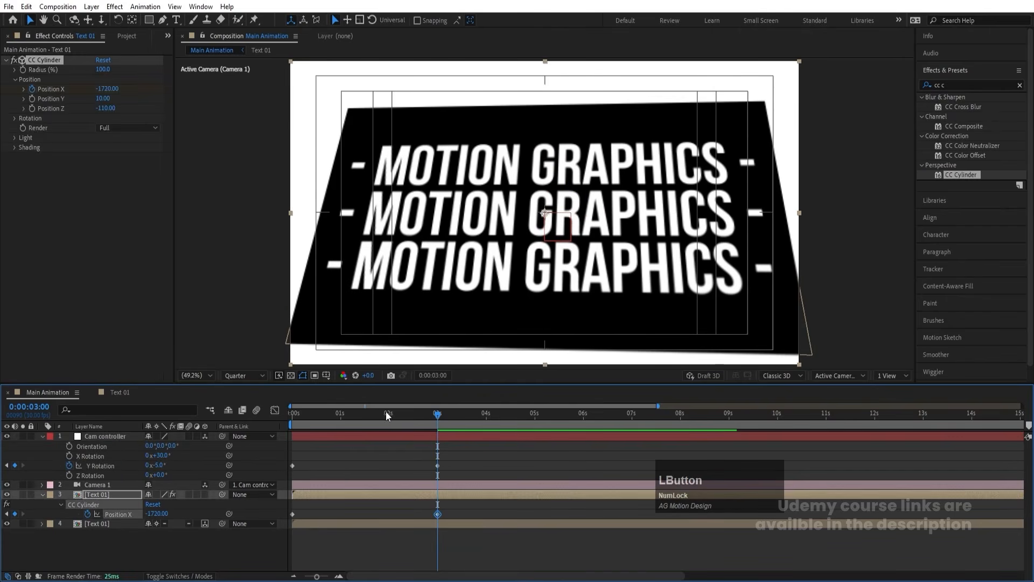
- Preview the cylinder's pass across the text from the start of the composition
drag(380, 416, 248, 425)
key(space)
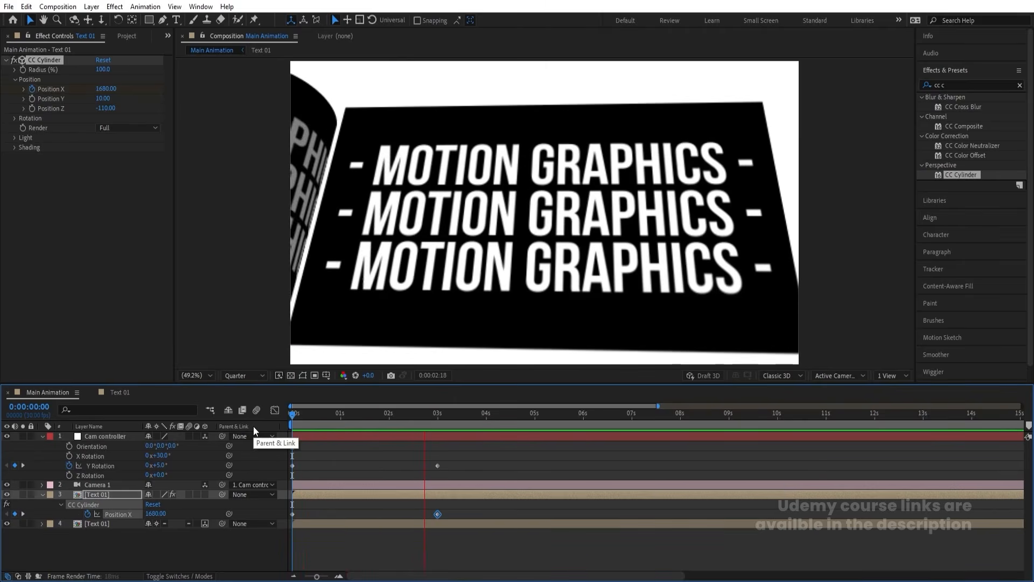
key(space)
- Copy the Cam controller's first Y Rotation keyframe to 6 seconds
drag(437, 420, 586, 426)
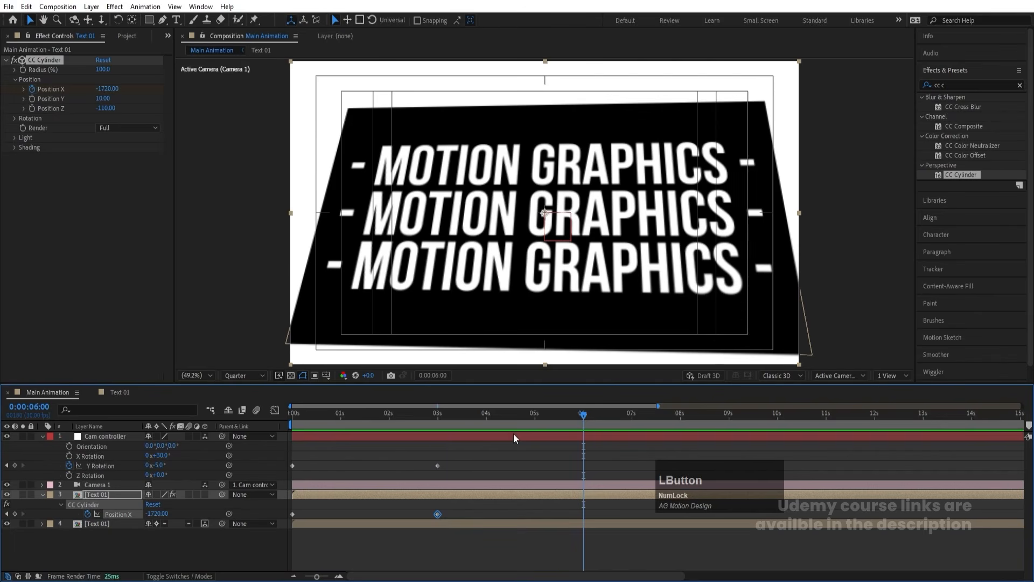
click(307, 466)
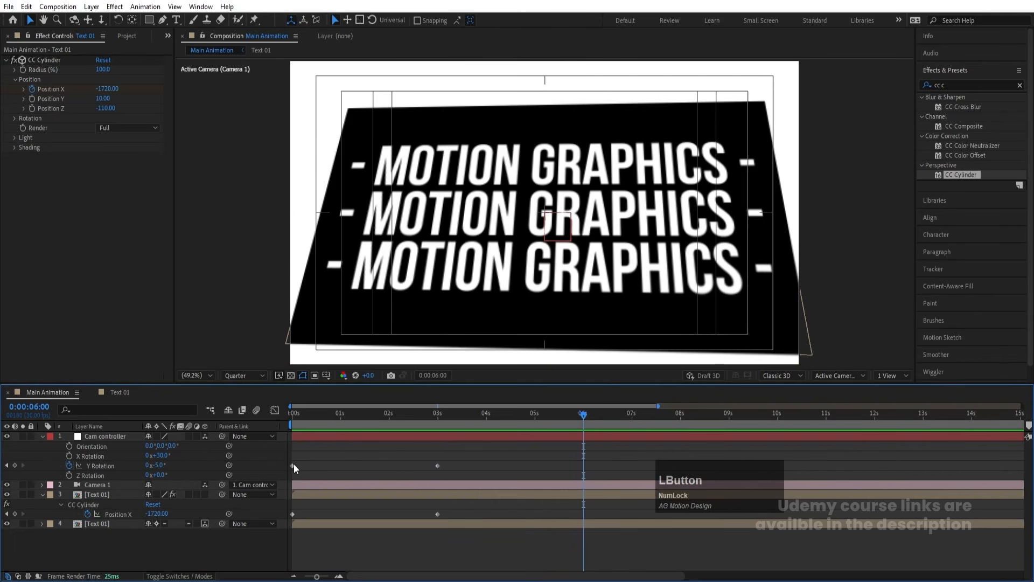
click(293, 465)
key(ctrl+c)
key(ctrl+v)
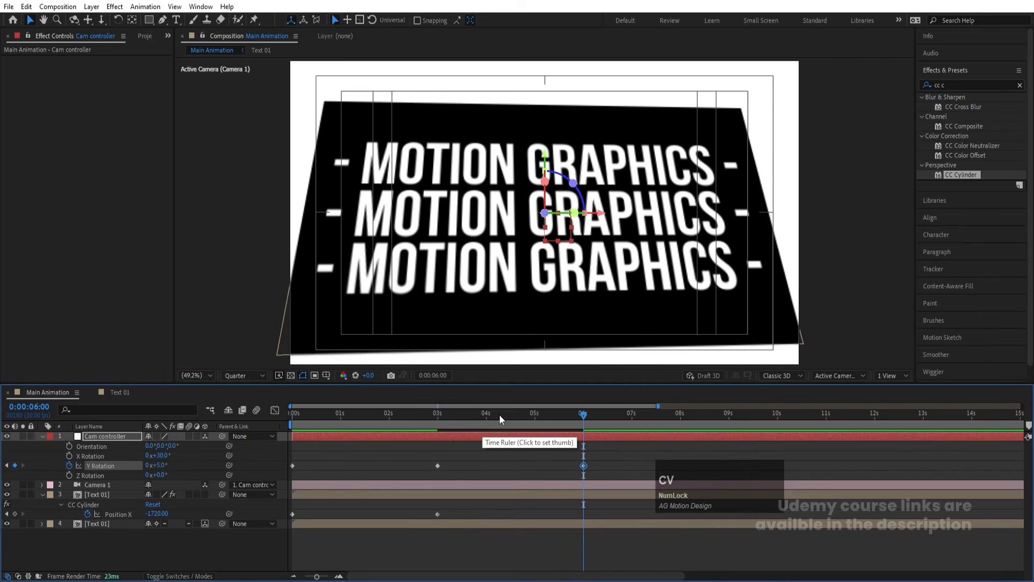
- Try spinning the cylinder with CC Cylinder's Rotation settings at 0:00:01:15 and undo the changes
drag(453, 417, 236, 429)
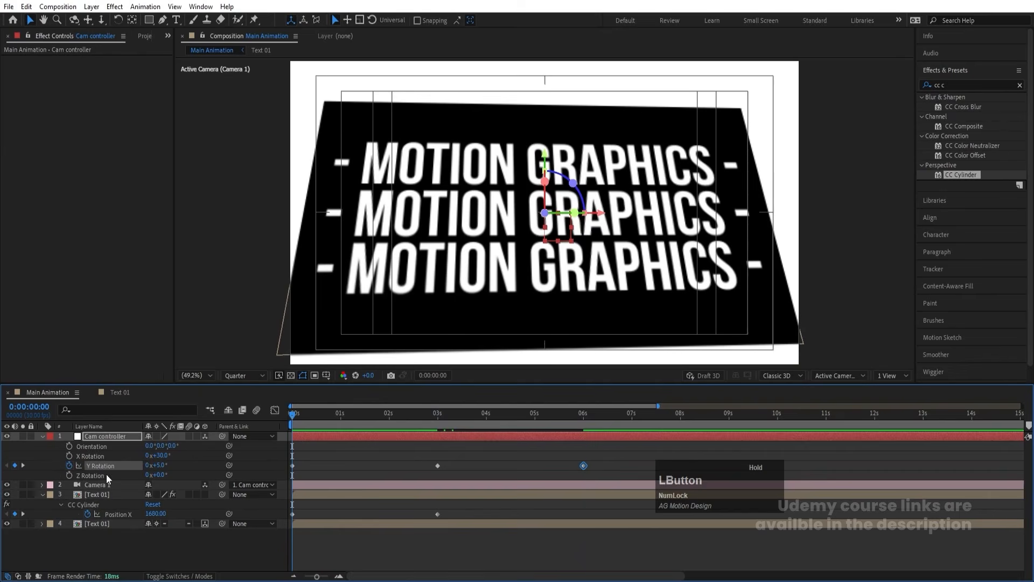
click(99, 492)
click(365, 413)
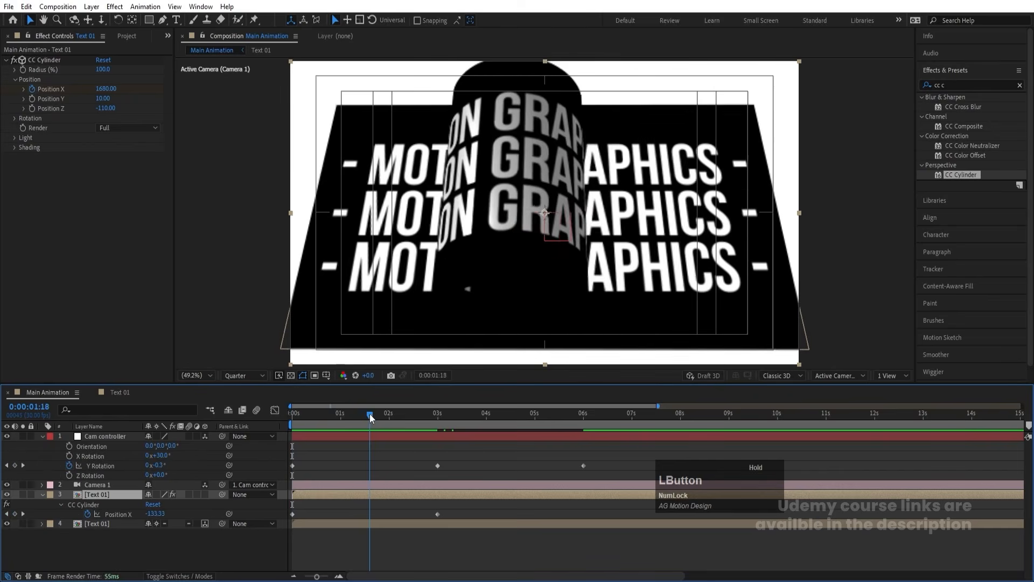
click(14, 118)
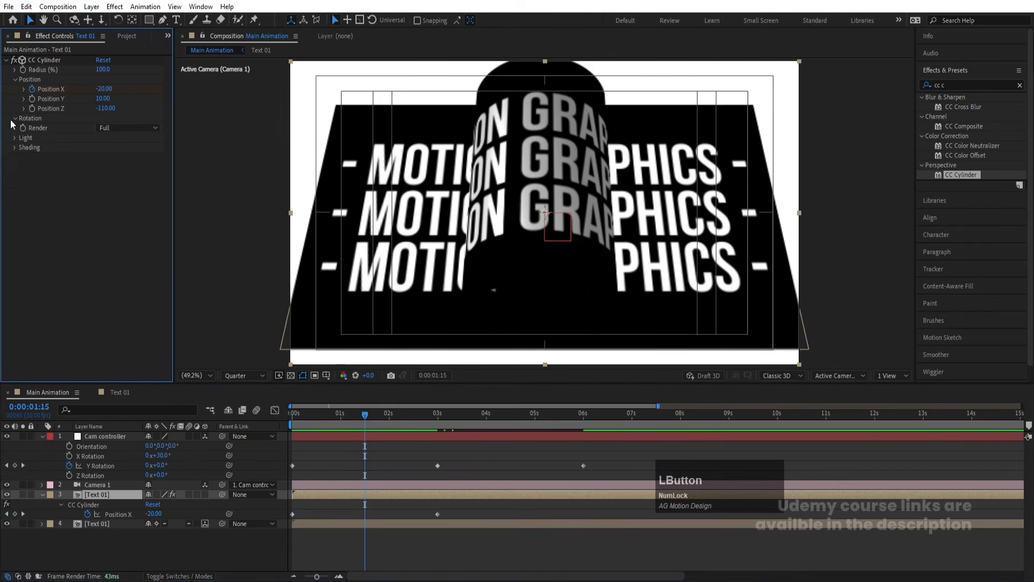
drag(109, 130, 128, 163)
key(ctrl+z)
key(ctrl+z)
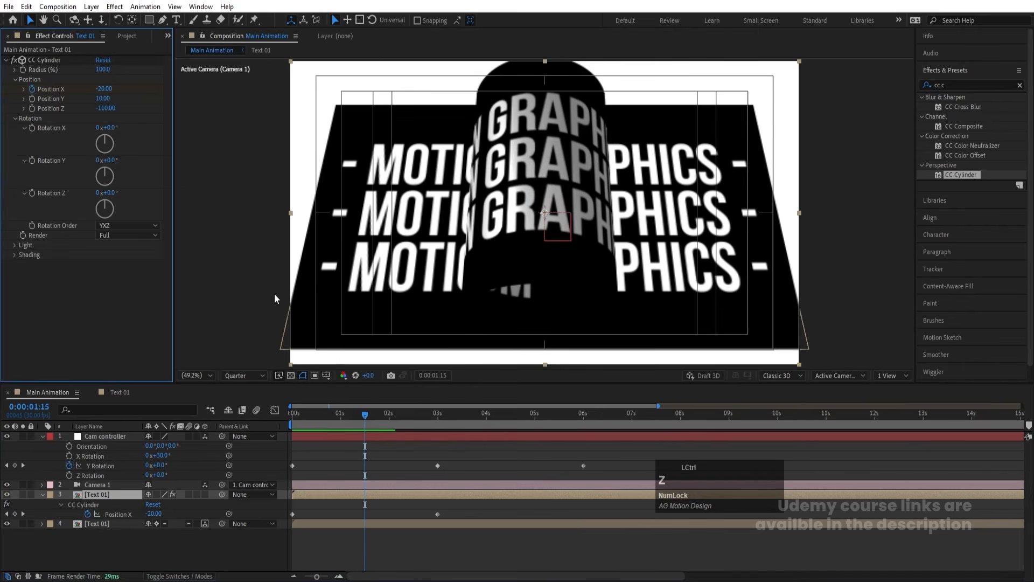
- Keyframe CC Cylinder's Rotation Y at 0° at 0 seconds on the upper Text 01 layer
drag(306, 415, 259, 417)
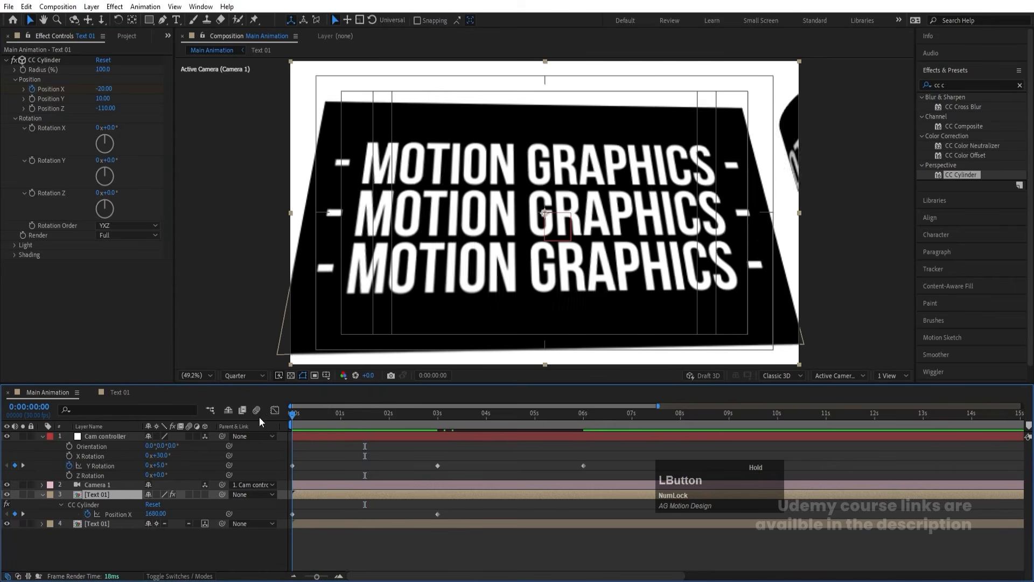
click(33, 163)
key(u)
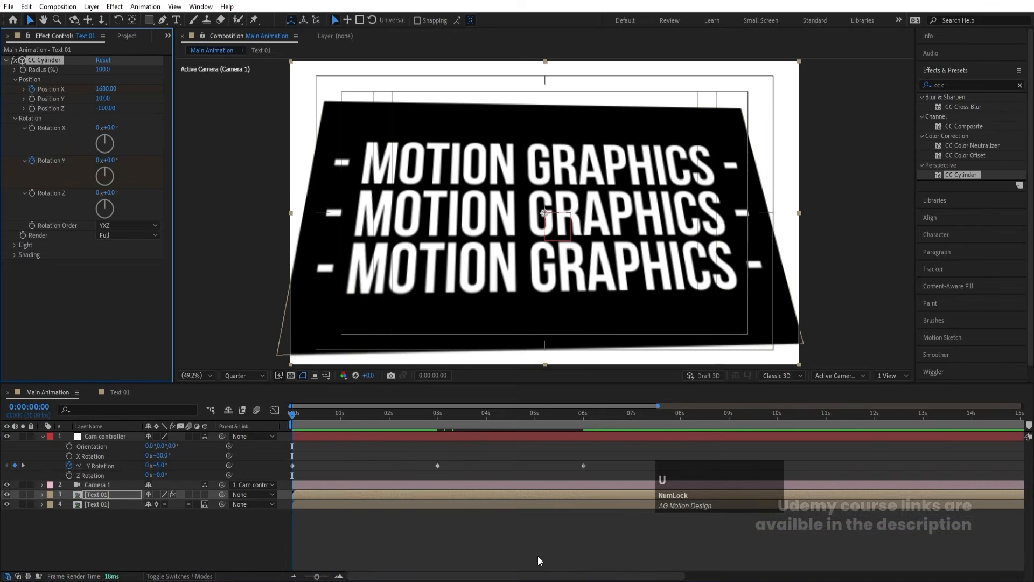
- Keyframe CC Cylinder's Rotation Y at 3 revolutions at 3 seconds and preview the spin from the start
key(u)
key(k)
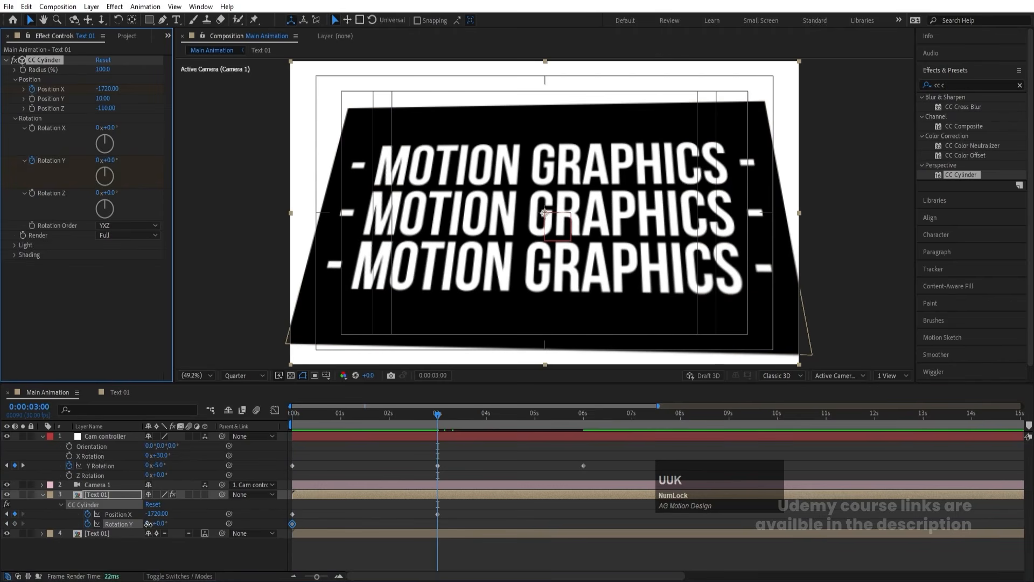
click(148, 523)
text(3)
key(Return)
drag(344, 414, 259, 425)
key(space)
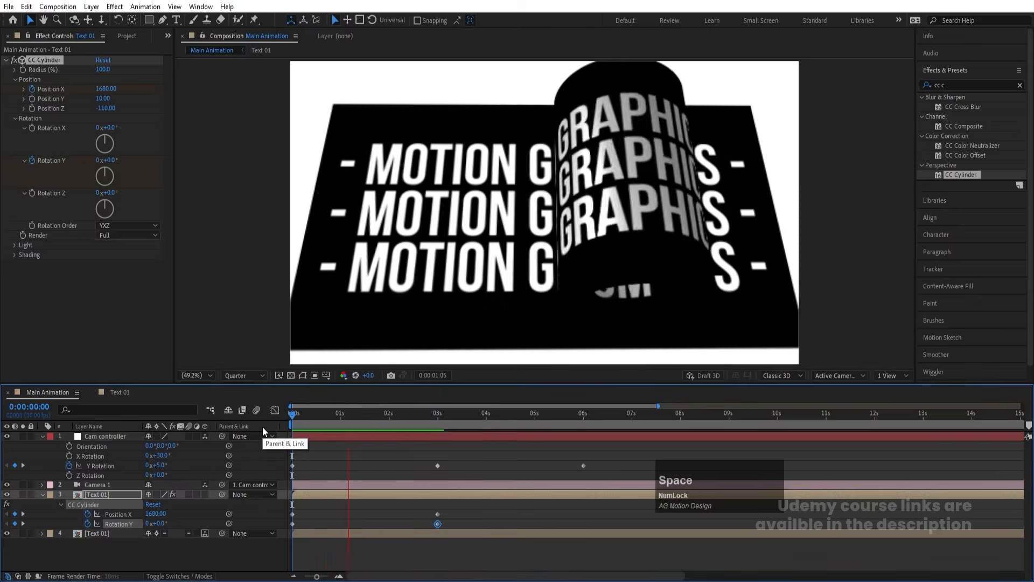
key(space)
- Set CC Cylinder's Rotation Y keyframe at 3 seconds to 2 revolutions and preview the spin from the start
key(k)
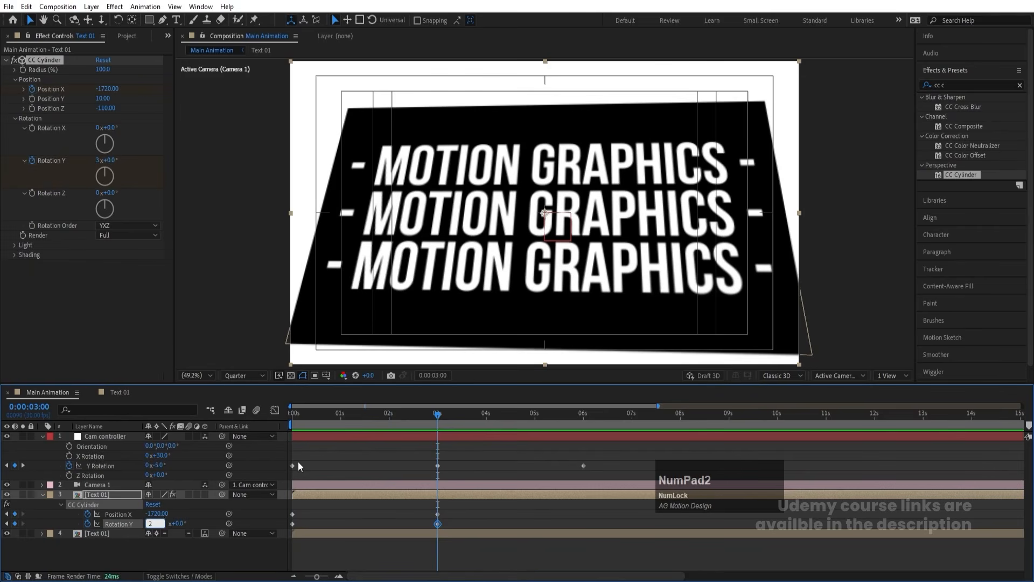
text(2)
key(Return)
drag(329, 412, 251, 419)
key(space)
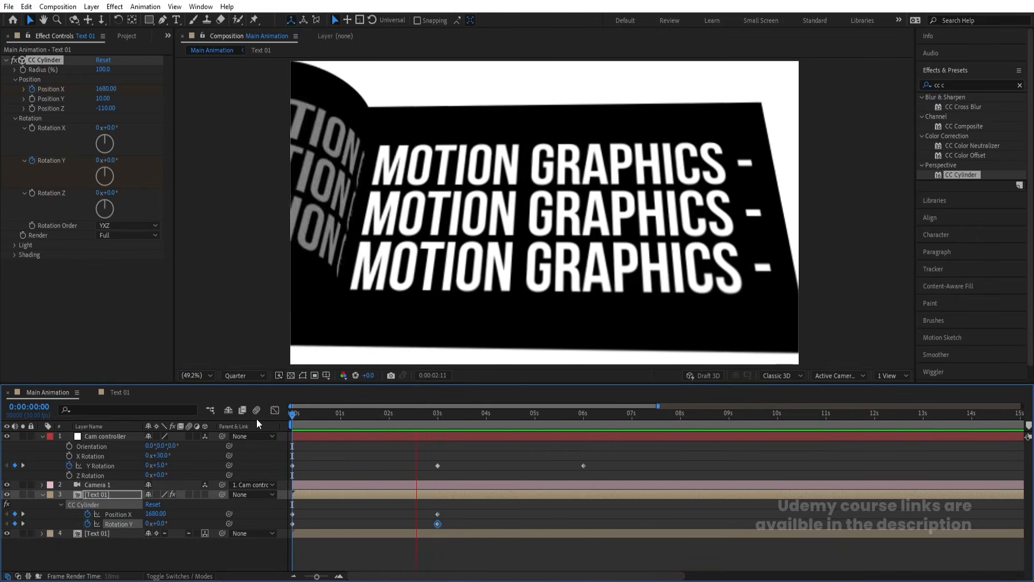
key(space)
- Set the Cam controller's Y Rotation keyframes to 10° at 0 seconds, -10° at 3 seconds and 10° at 6 seconds
key(j)
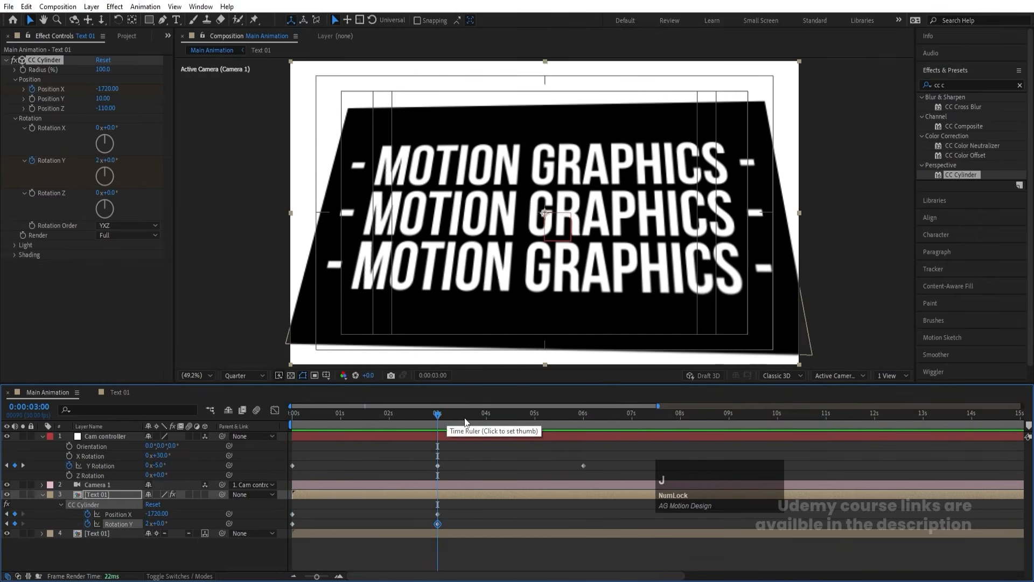
click(461, 455)
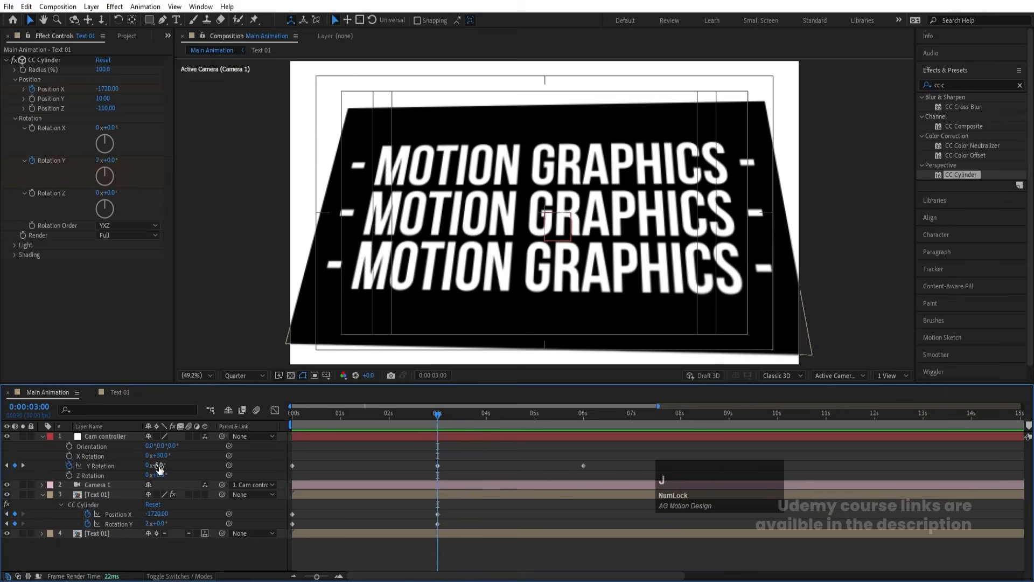
key(j)
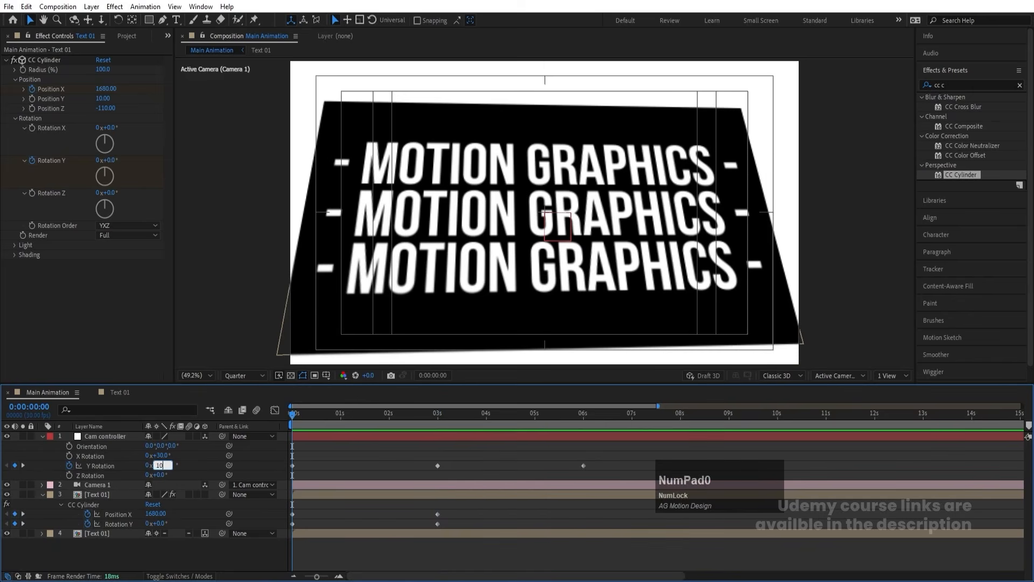
key(Return)
key(k)
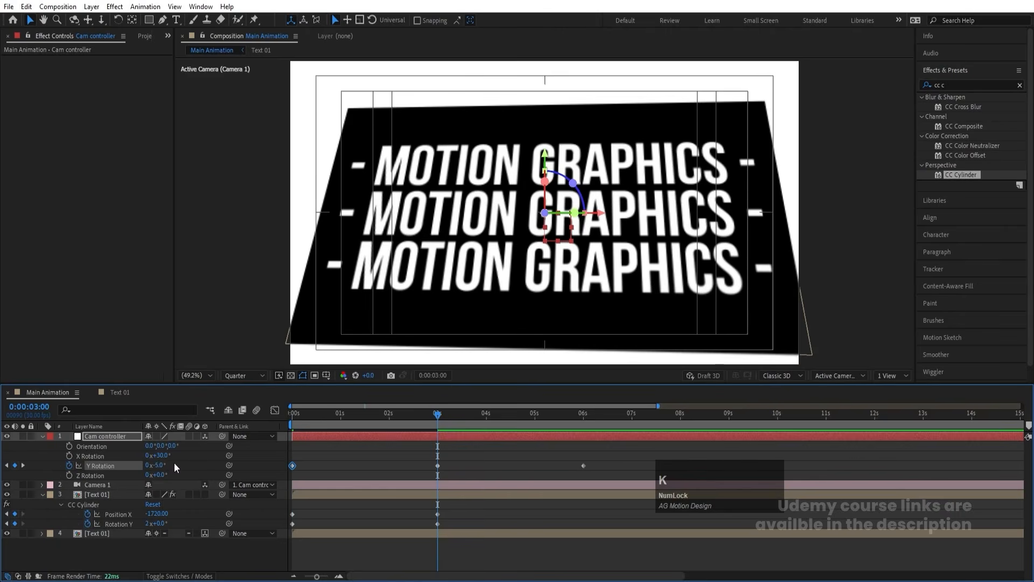
click(158, 465)
key(Return)
key(k)
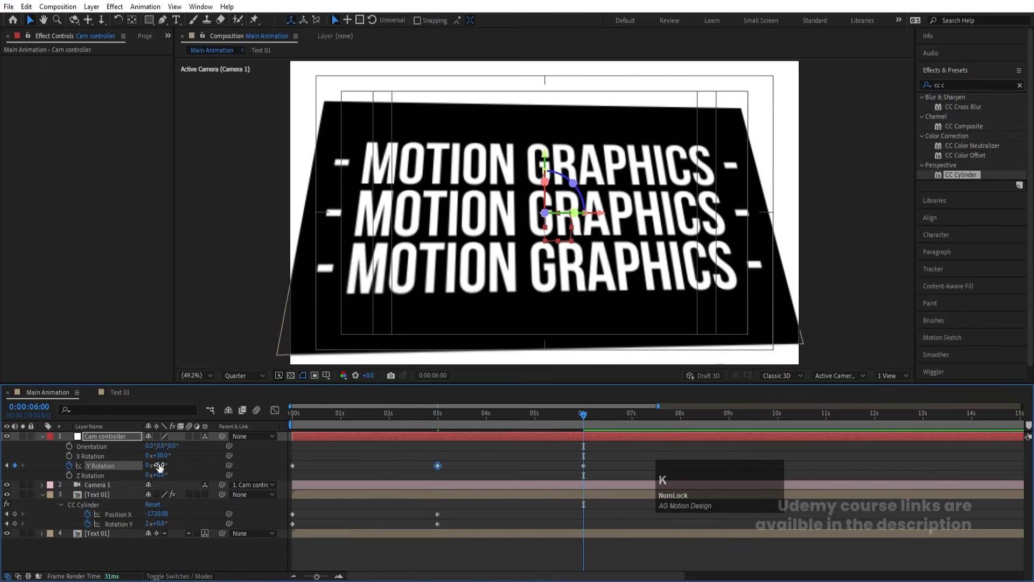
text(10)
key(Return)
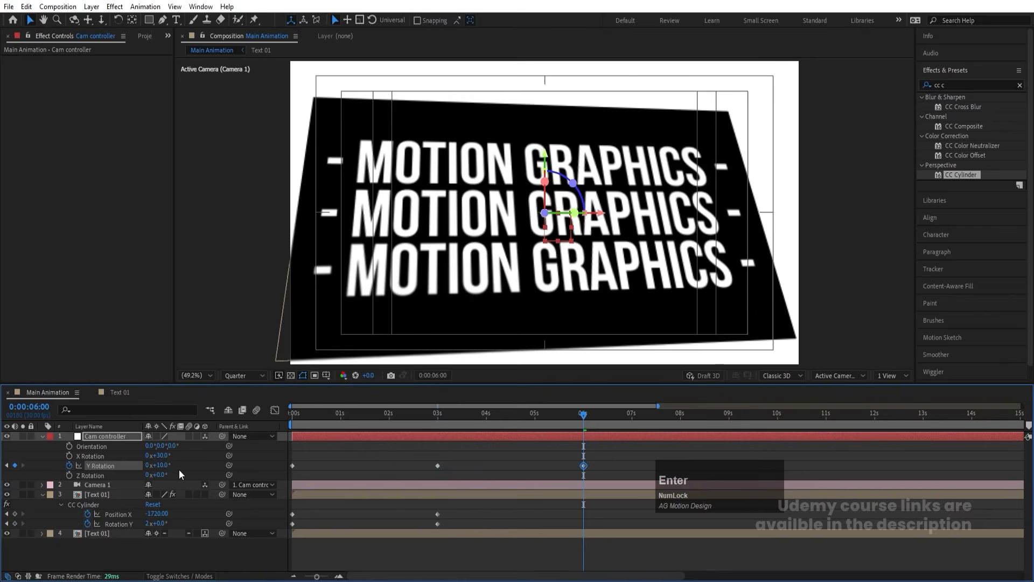
- Set CC Cylinder's Position X keyframes to 1830 at 0 seconds and -1840 at 3 seconds
key(j)
key(j)
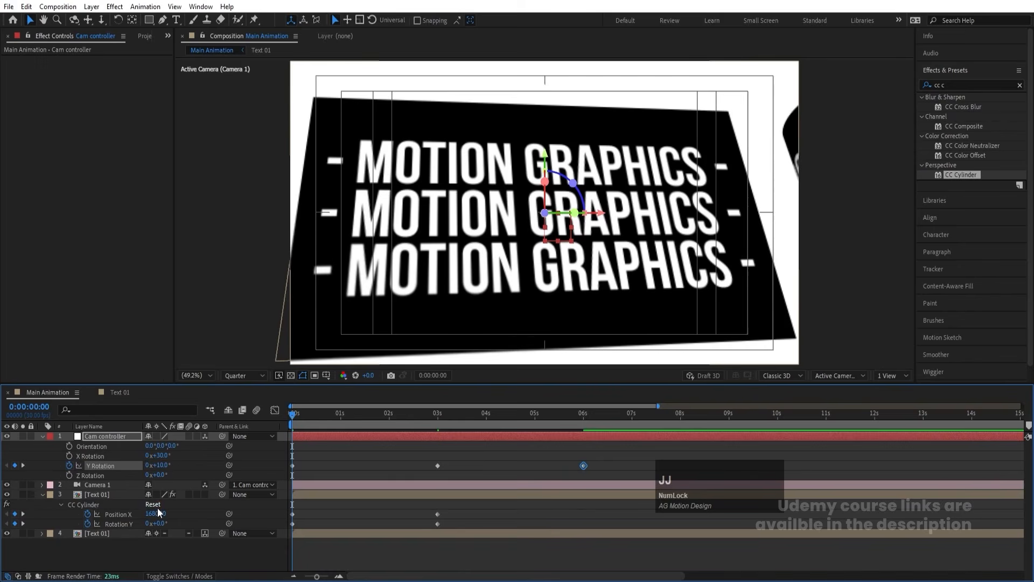
drag(154, 514, 155, 513)
key(k)
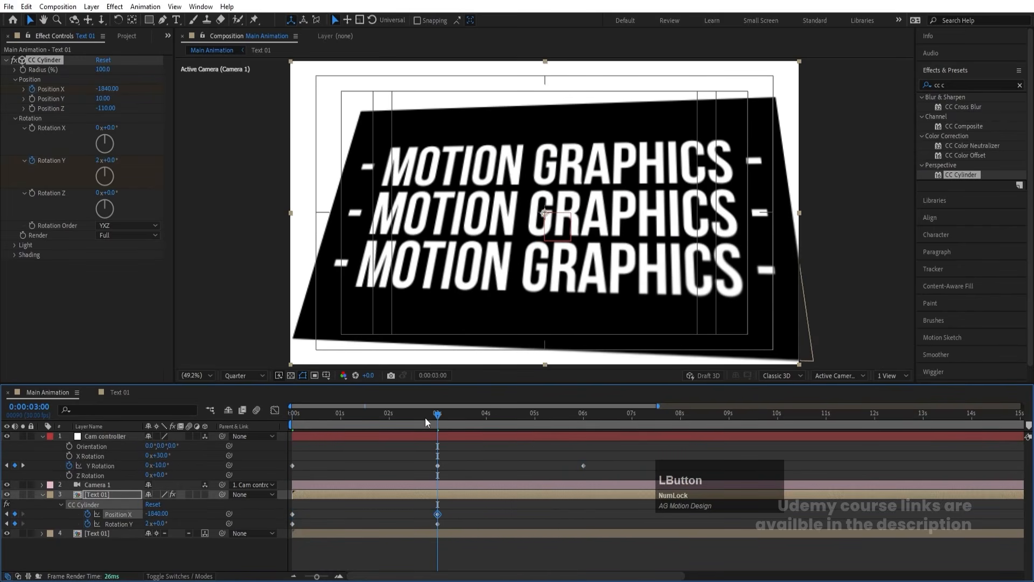
- Duplicate the cylinder's Text 01 layer, shift the copy to start at 3 seconds, and preview the second pass
click(426, 497)
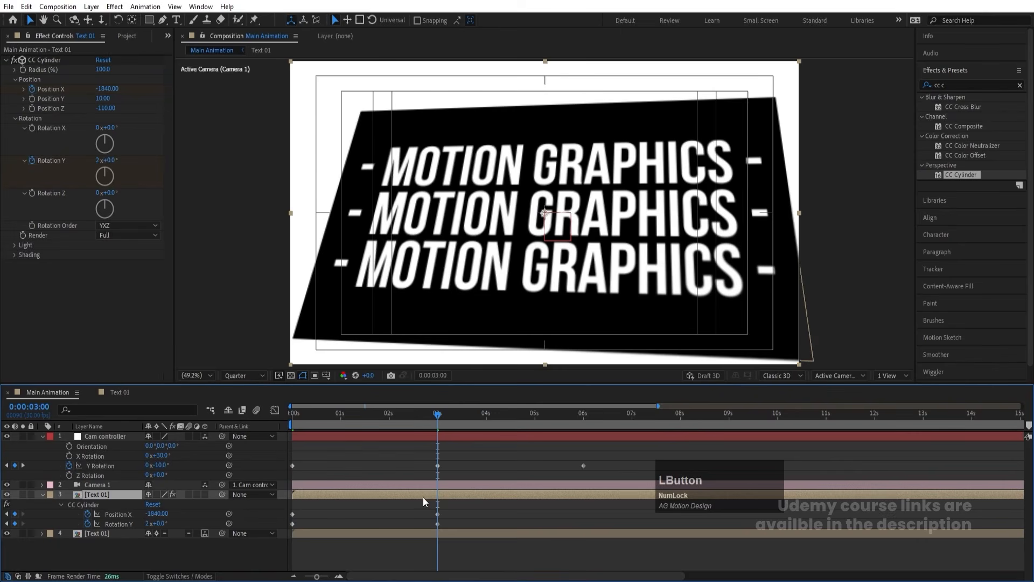
key(ctrl+d)
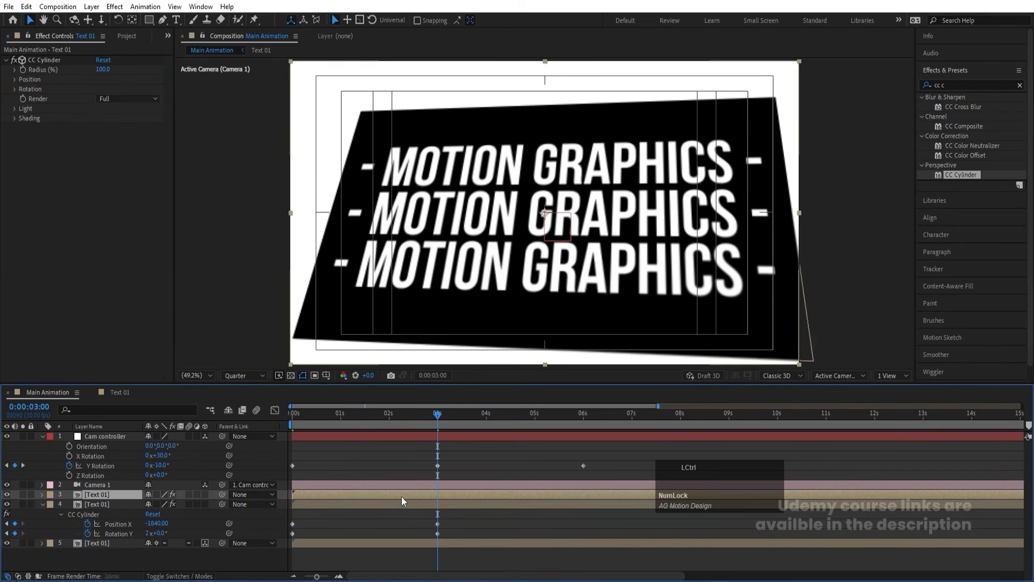
drag(325, 495, 470, 490)
key(space)
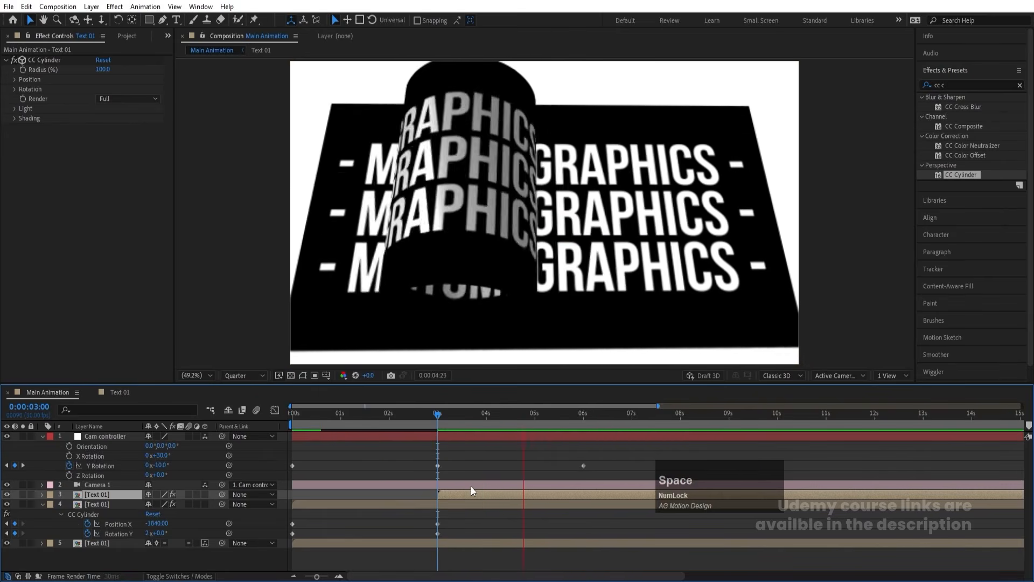
key(space)
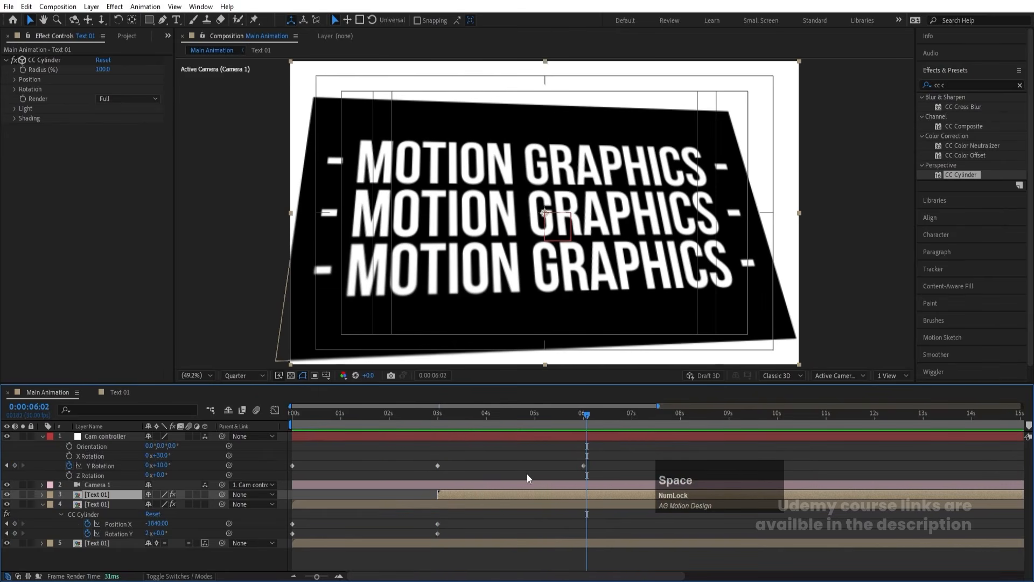
- End the work area at 6 seconds, and Easy Ease the Cam controller's three Y Rotation keyframes, previewing the camera swing
key(j)
key(n)
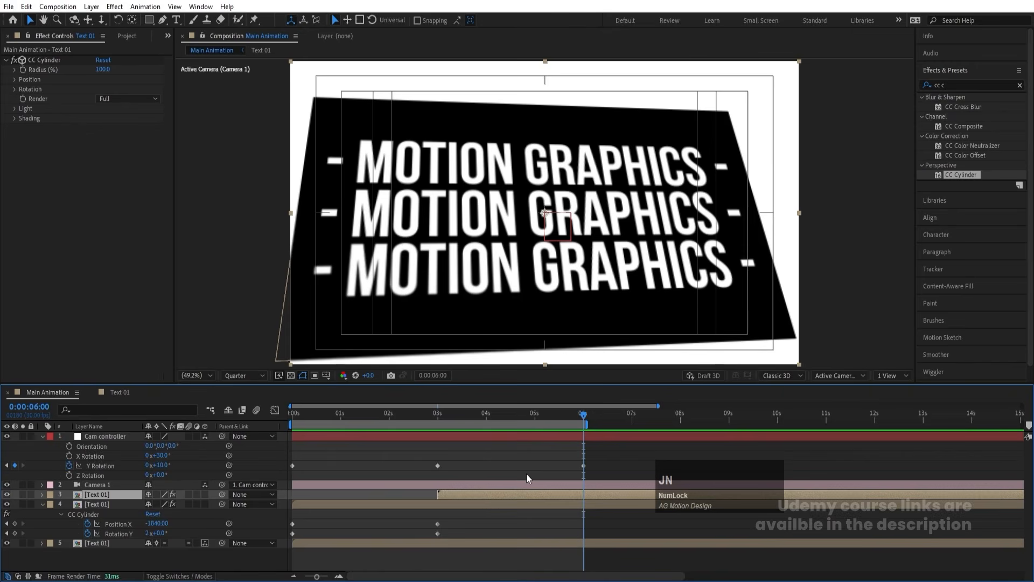
click(603, 461)
drag(565, 474, 286, 474)
key(F9)
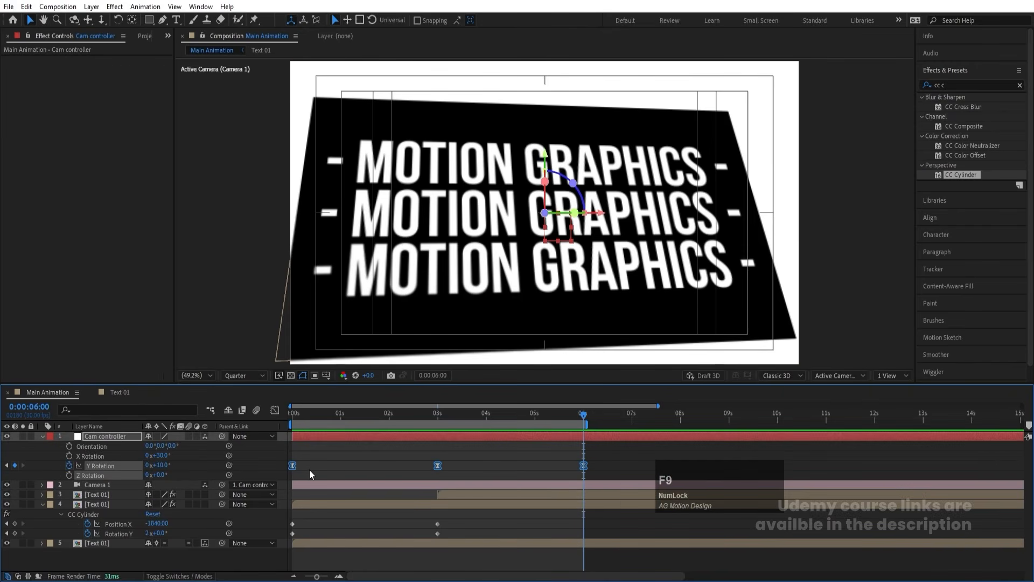
click(327, 458)
key(space)
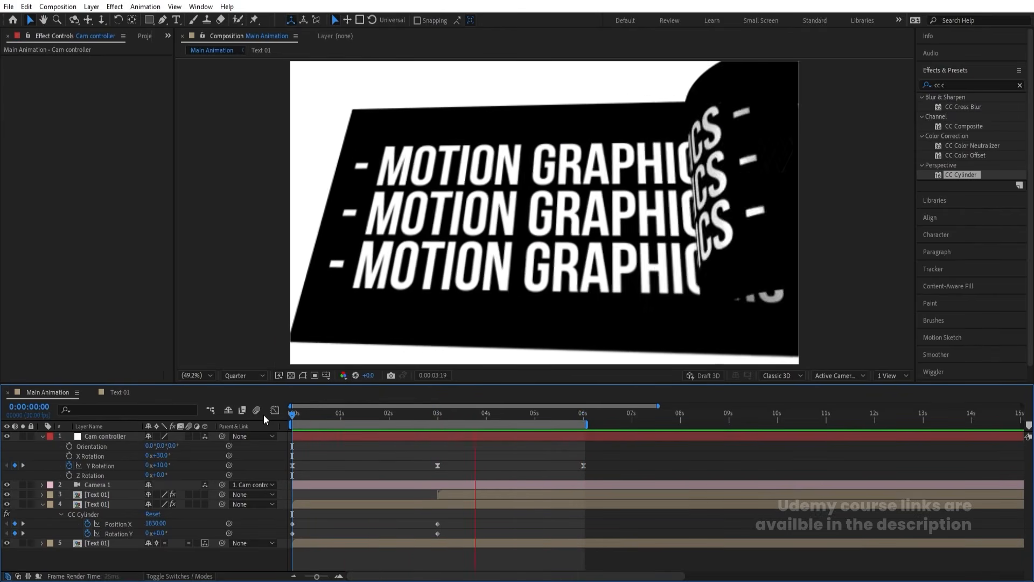
key(space)
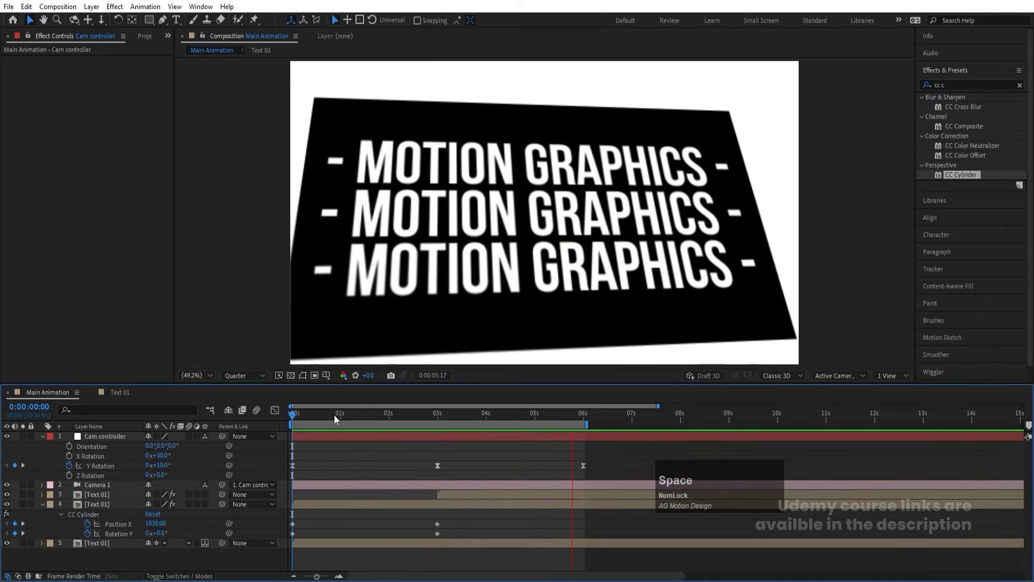
- Create a black 1920 × 1080 px solid named Bg and place it beneath all the other layers
click(344, 451)
key(u)
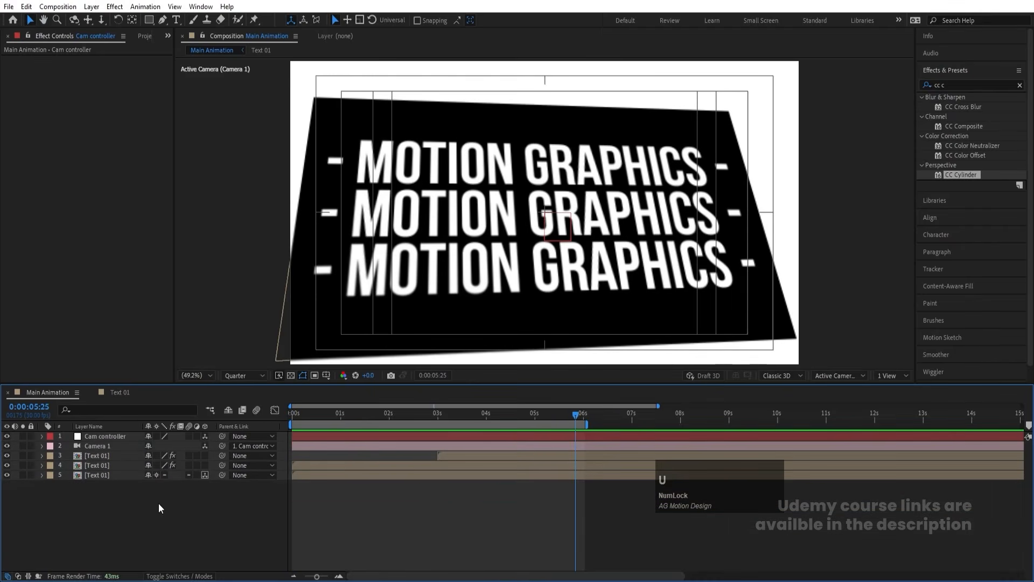
key(ctrl+y)
key(Num_Lock)
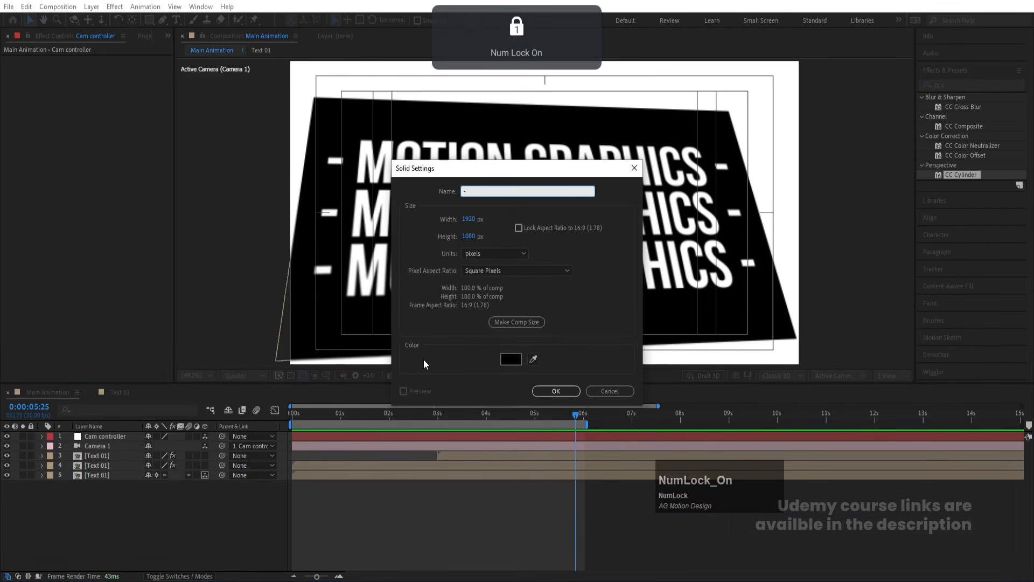
text(Bg)
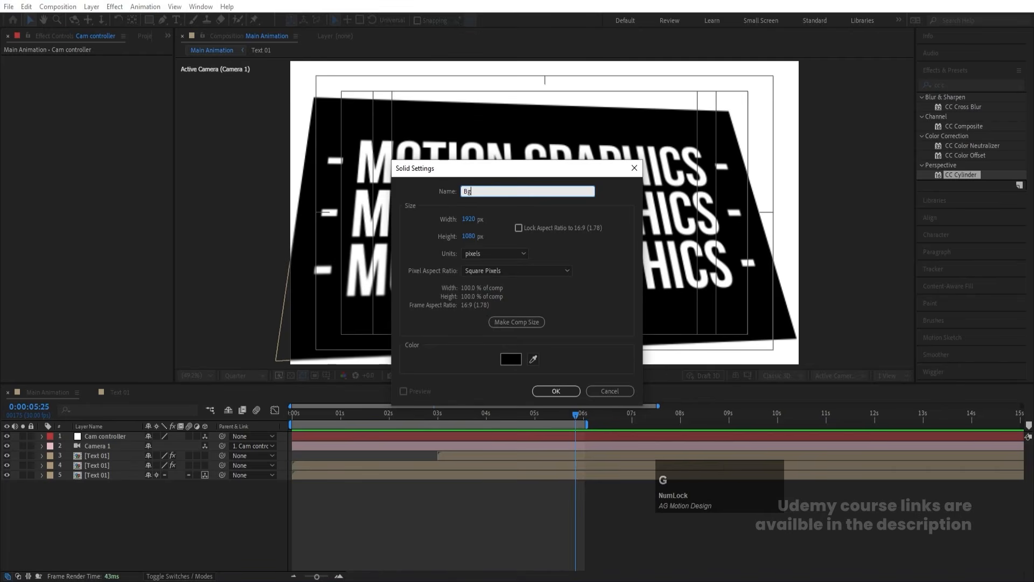
key(Return)
drag(133, 435, 151, 501)
- Preview the cylinder animation over the black background, stopping at 0:00:01:13
key(space)
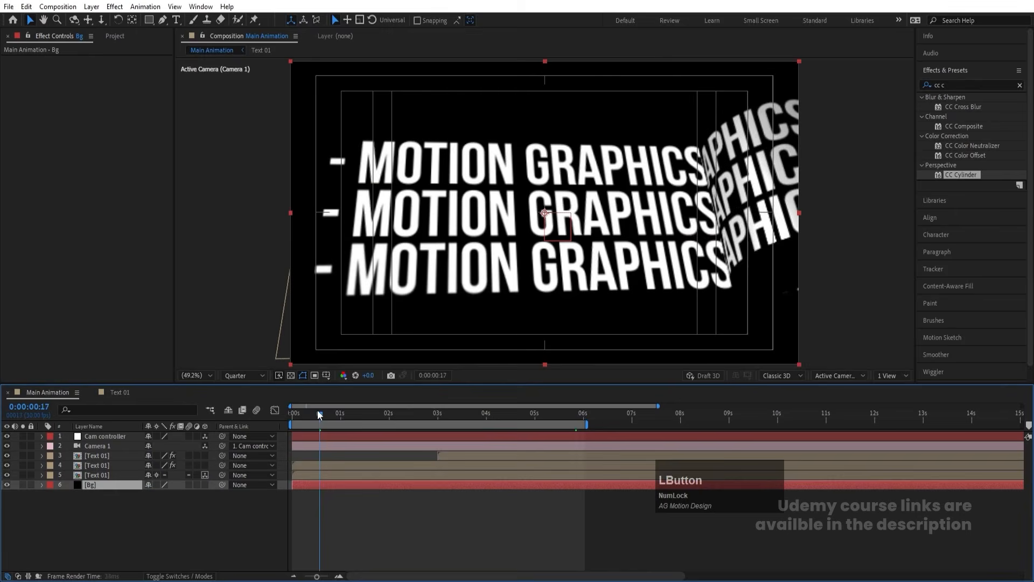
key(space)
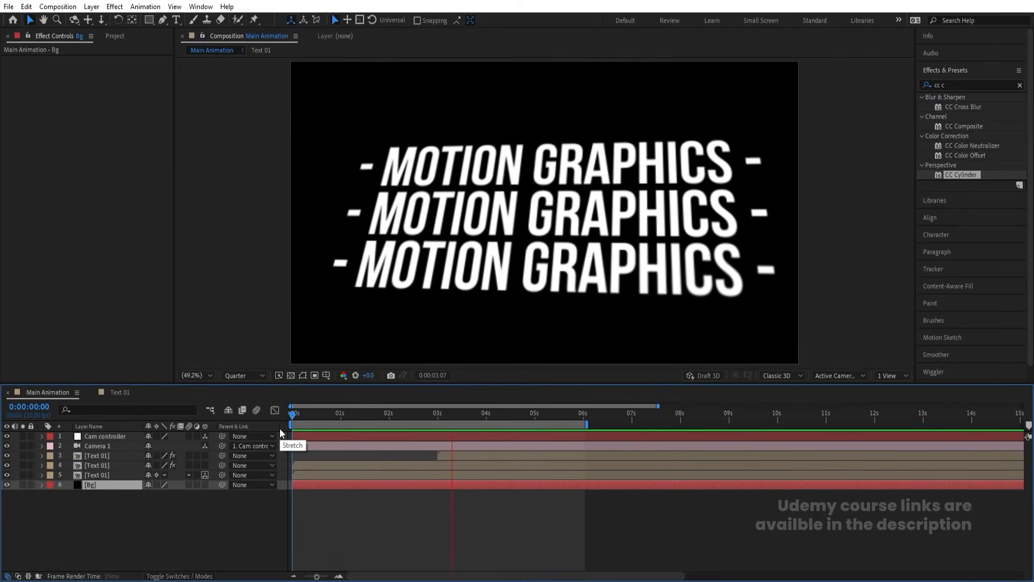
key(space)
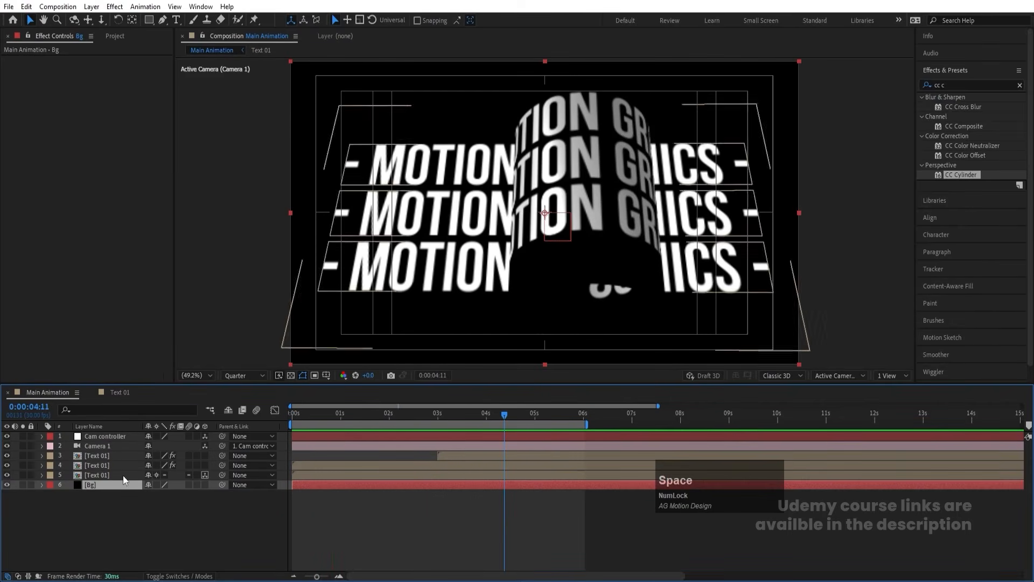
click(355, 415)
key(space)
key(space)
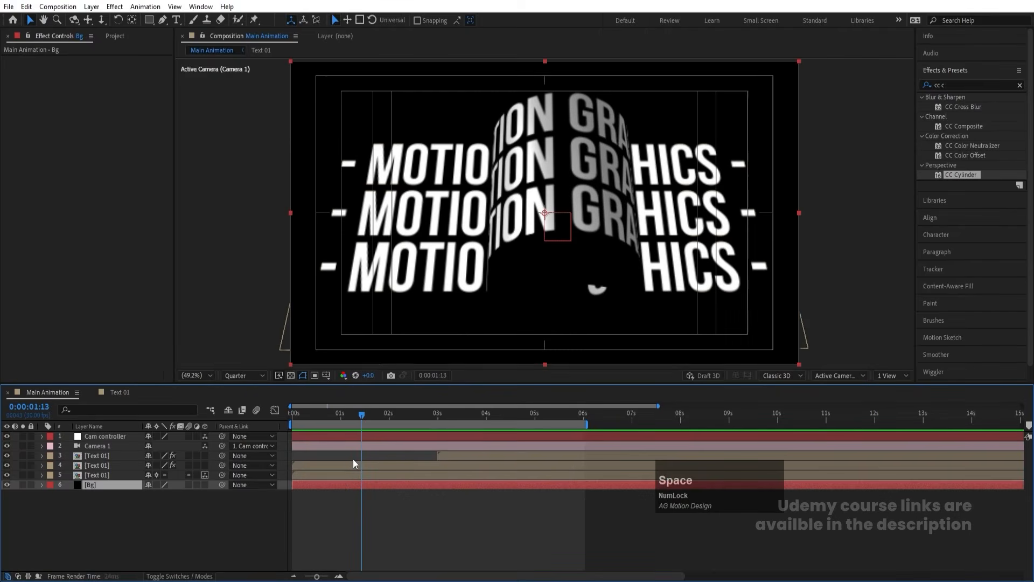
- Try the Tint effect with swapped colors on the first cylinder's Text 01 layer, and remove it again
click(342, 466)
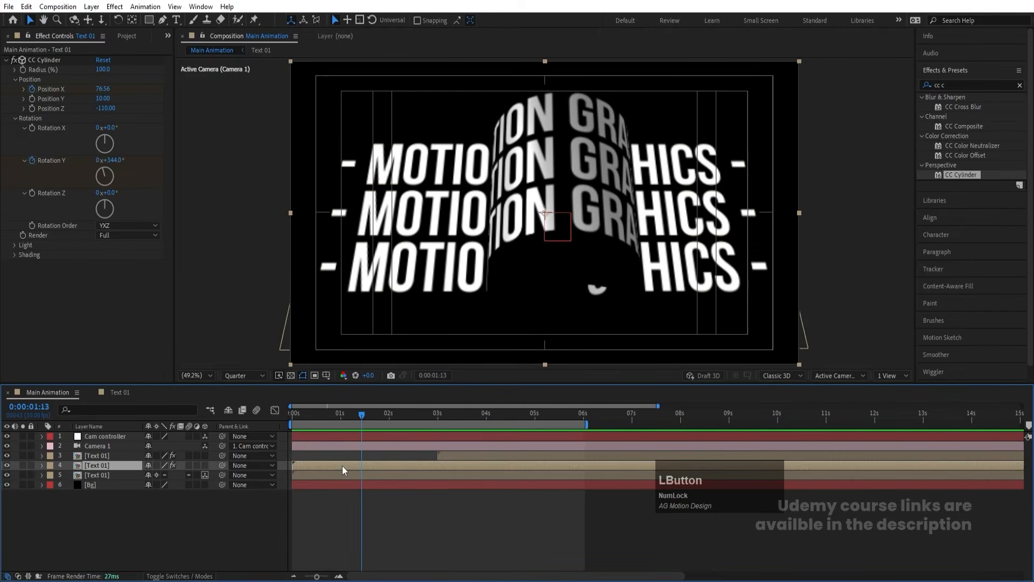
click(966, 85)
key(ctrl+a)
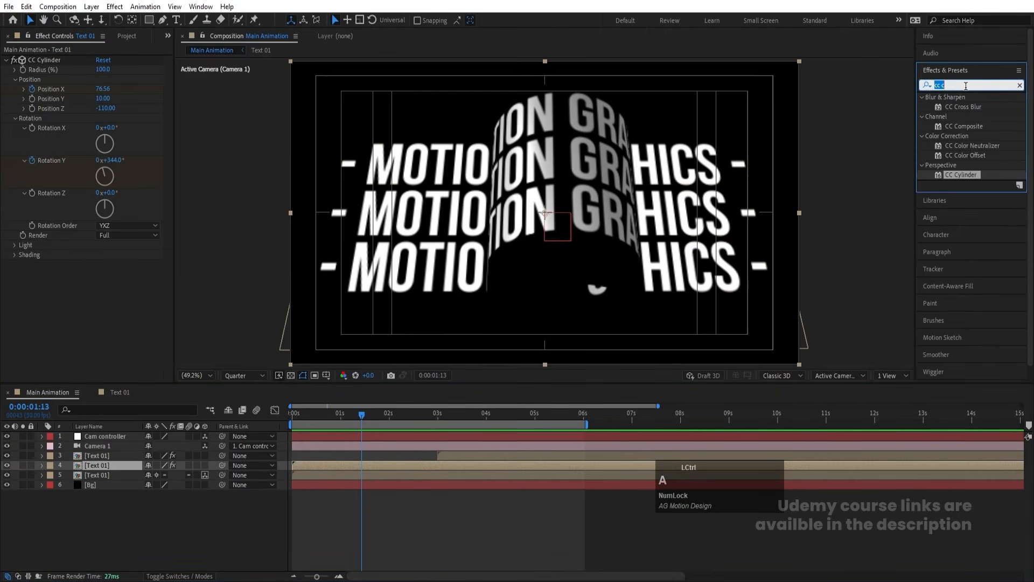
text(tint)
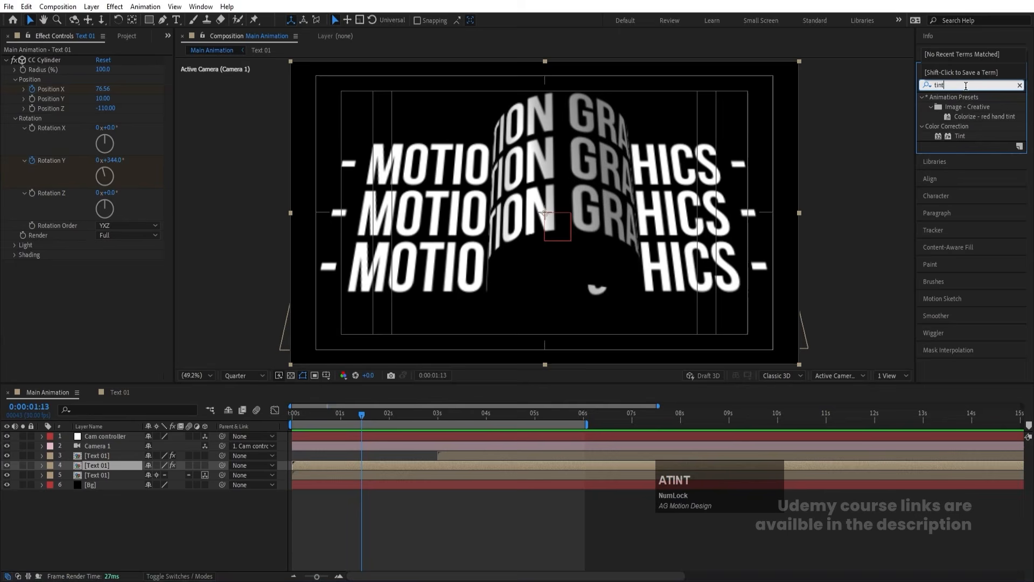
double_click(954, 136)
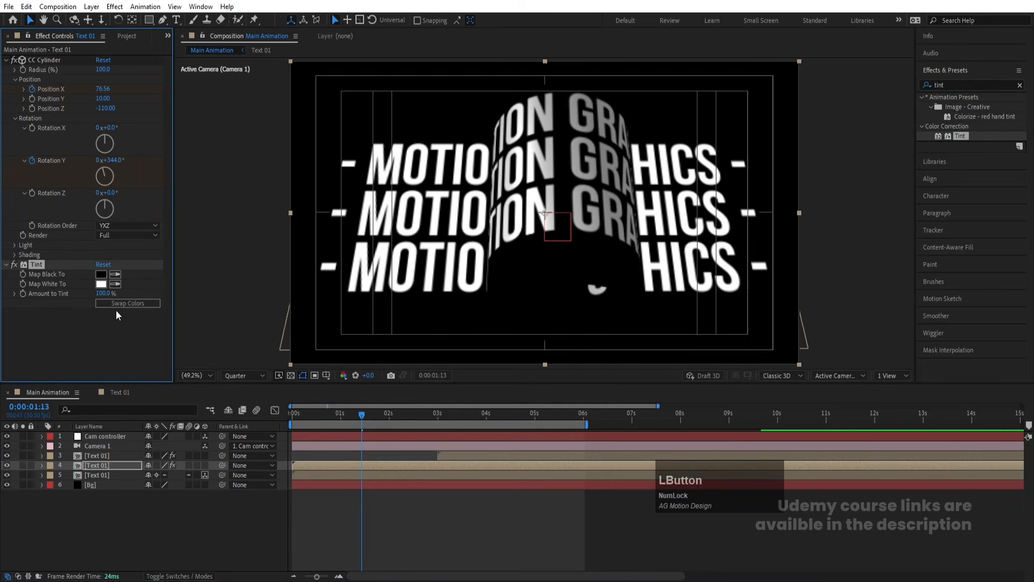
click(113, 304)
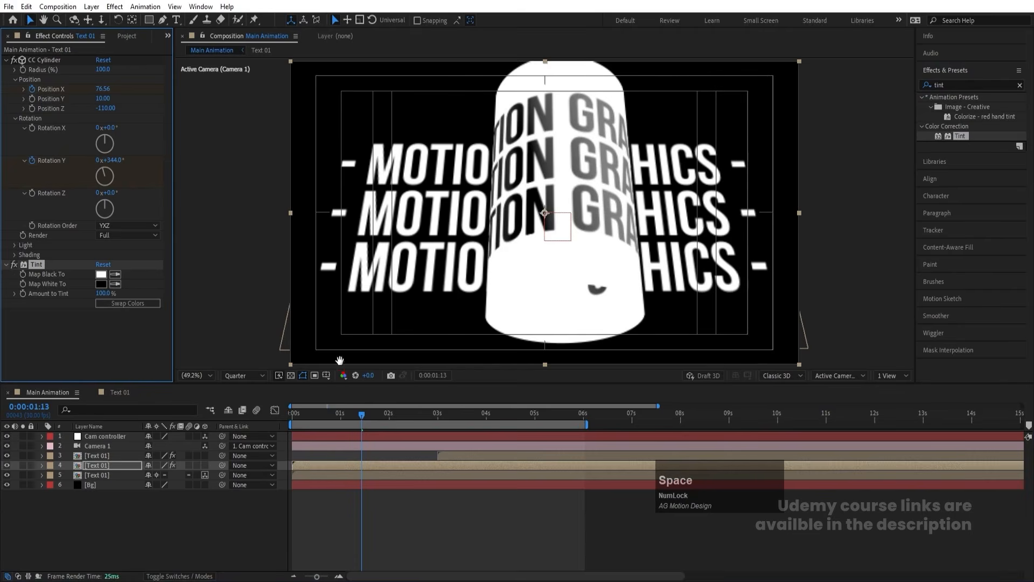
key(space)
key(ctrl+z)
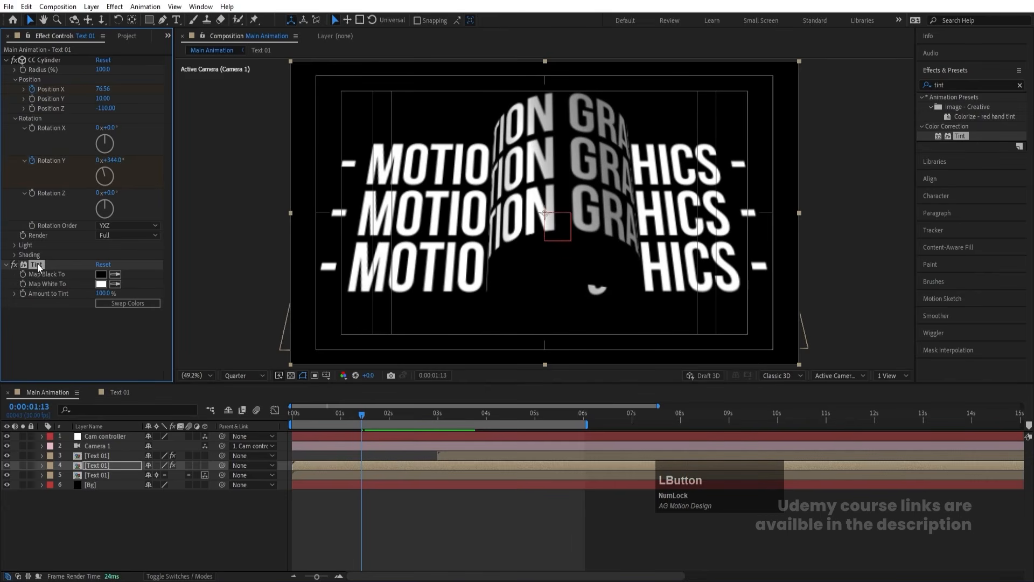
key(Delete)
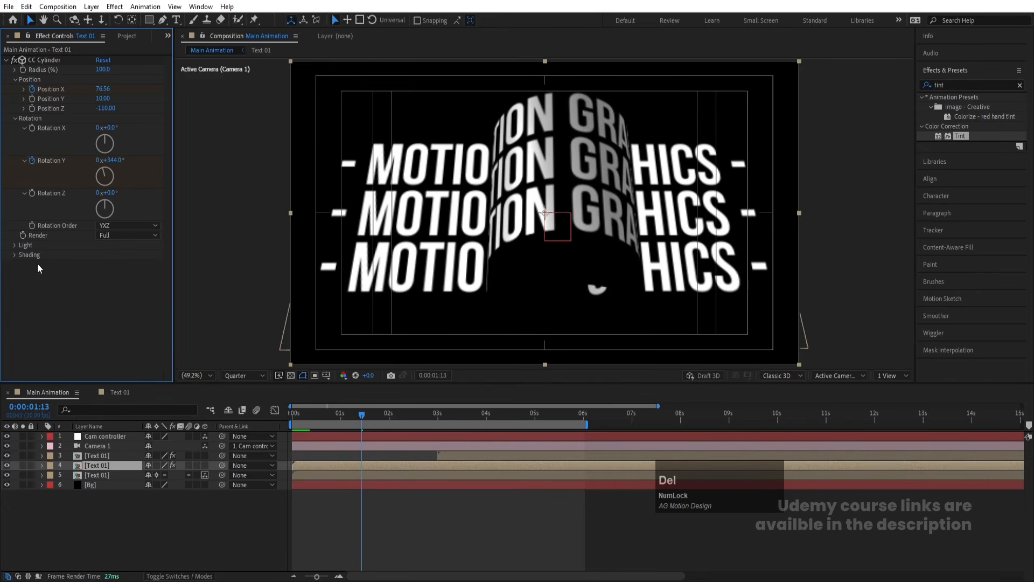
click(101, 465)
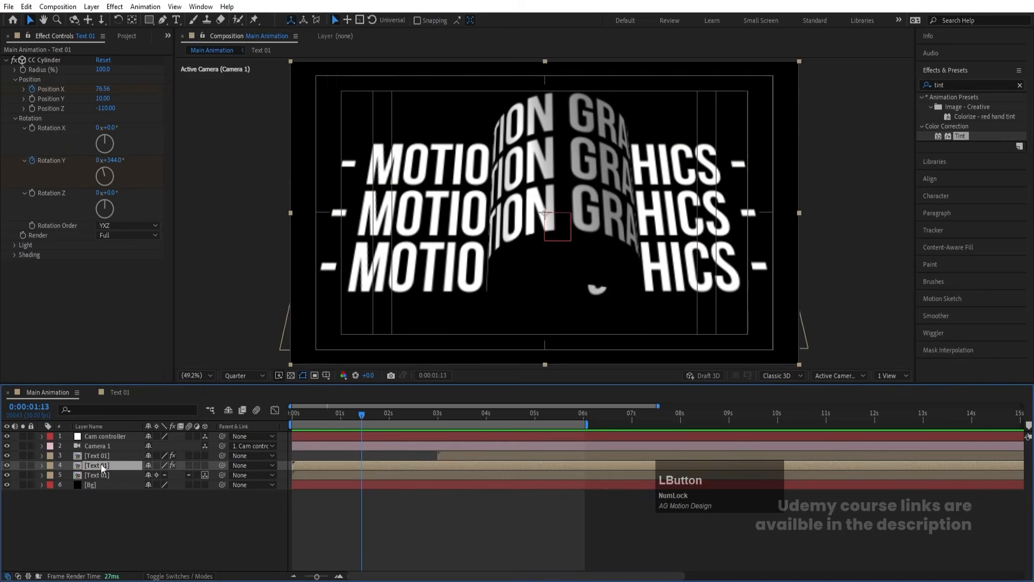
- Duplicate the Text 01 composition as Text 02 and replace the first cylinder layer's source with it in Main Animation
right_click(101, 464)
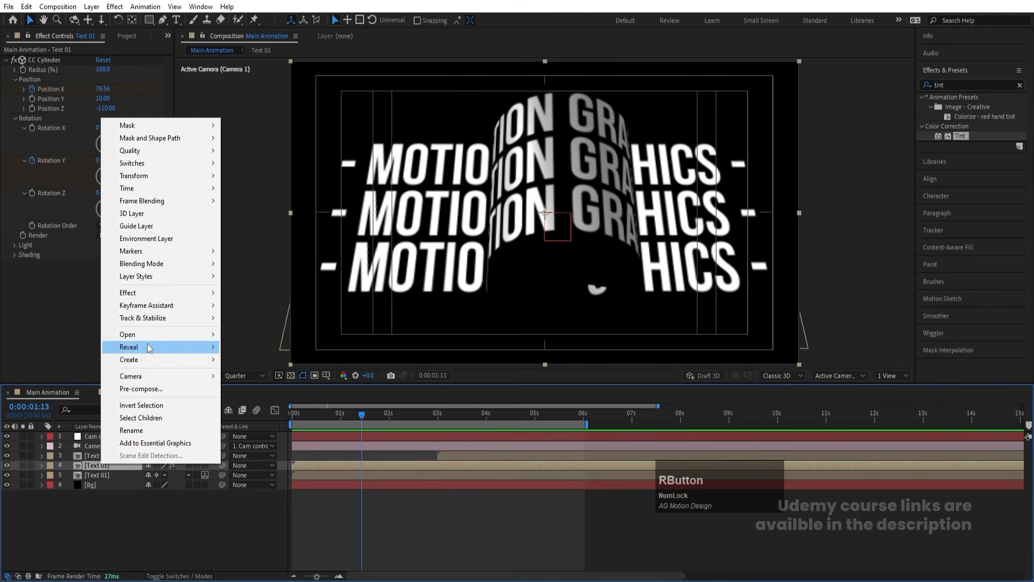
mouse_move(205, 347)
click(262, 360)
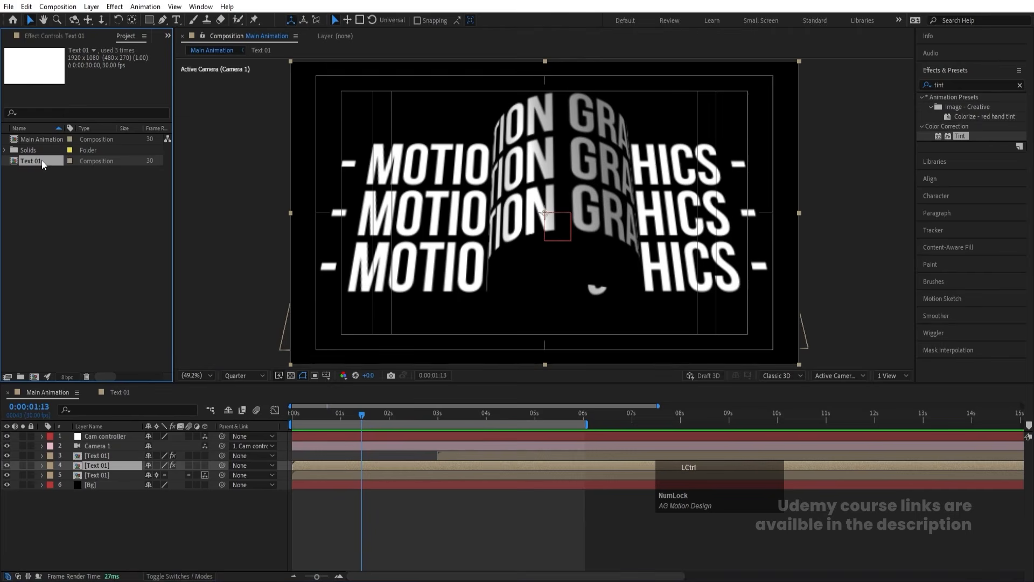
key(ctrl+d)
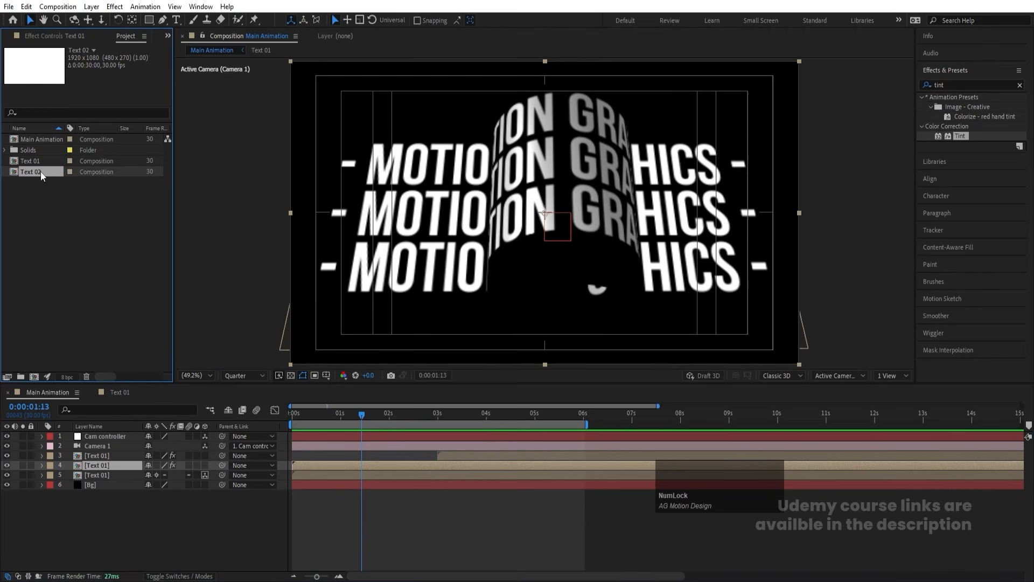
key(alt)
drag(120, 465, 121, 466)
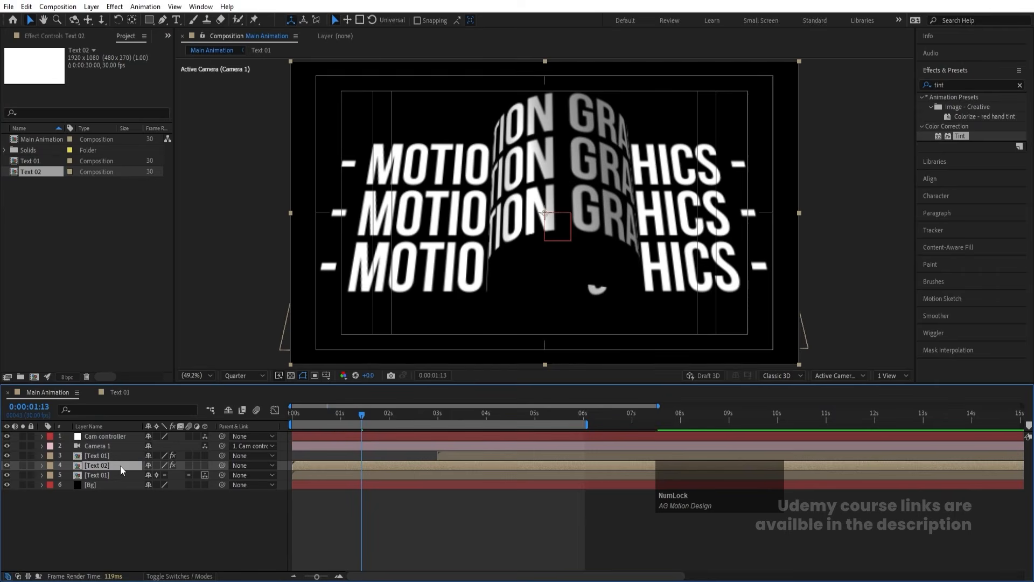
- Add an adjustment layer above the text in the Text 02 composition and apply Tint to it with swapped colors
double_click(120, 465)
right_click(118, 483)
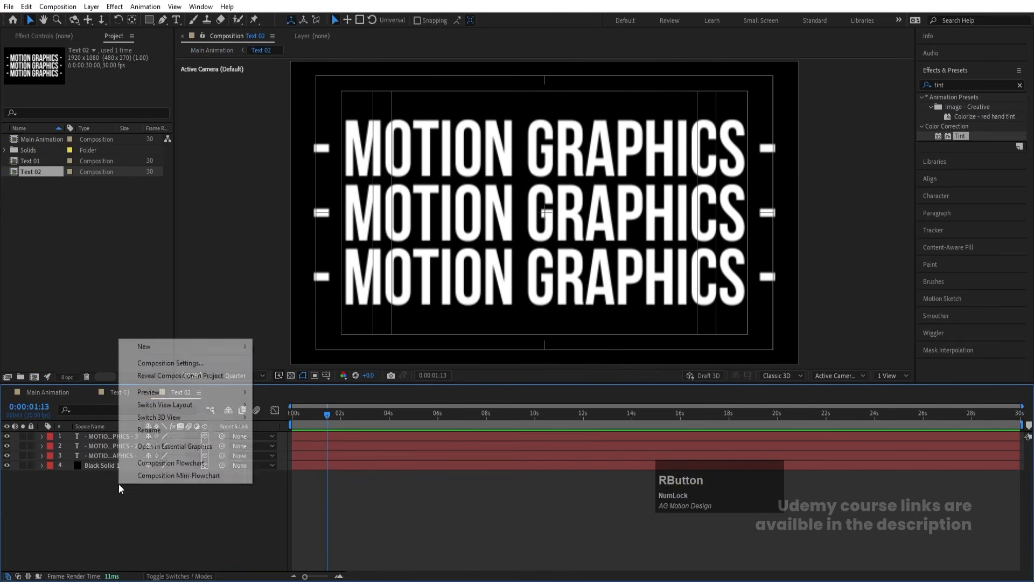
mouse_move(139, 349)
click(293, 438)
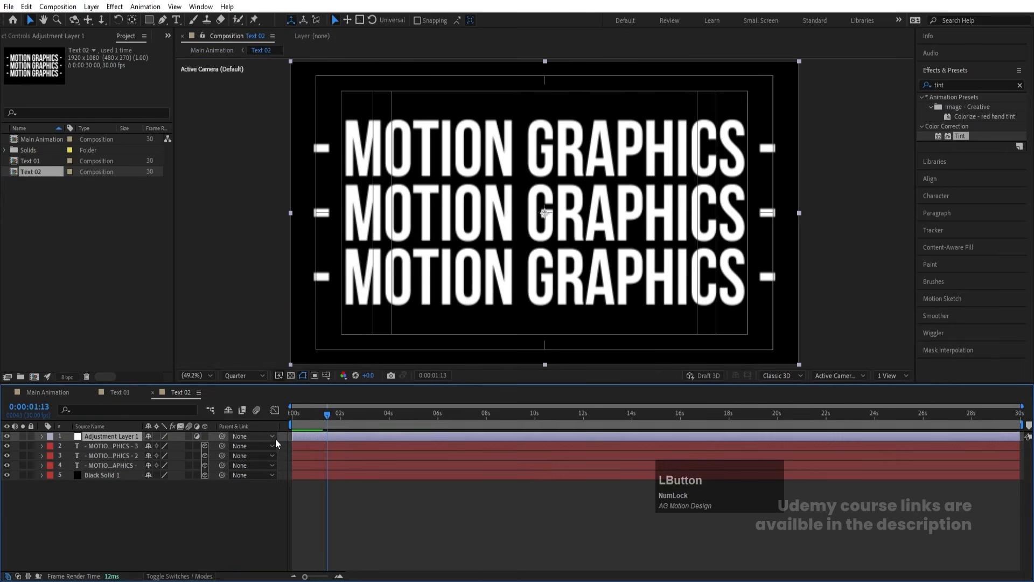
double_click(961, 137)
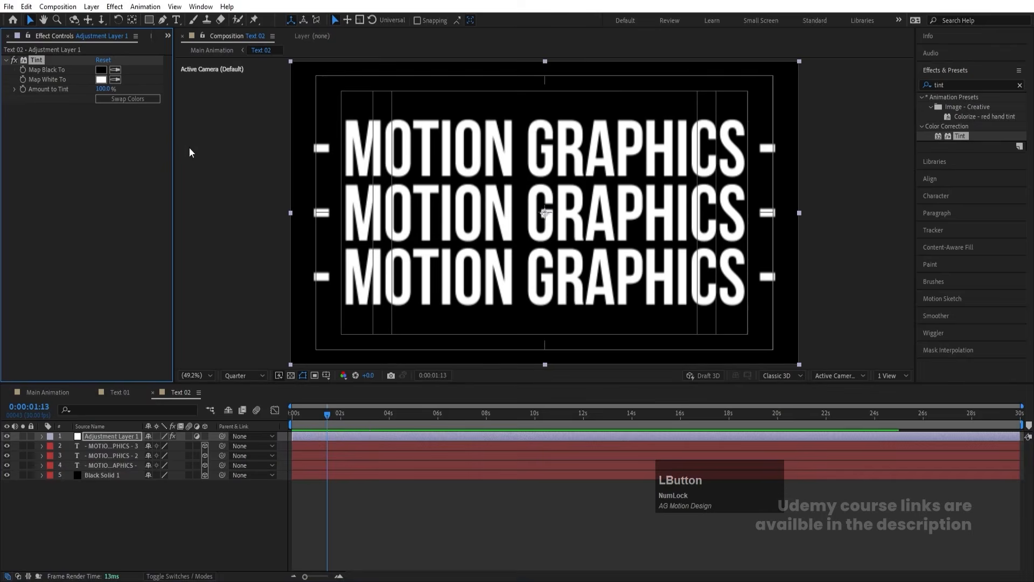
click(118, 99)
- Return to Main Animation and preview the inverted first cylinder, stopping at 0:00:02:09
click(67, 393)
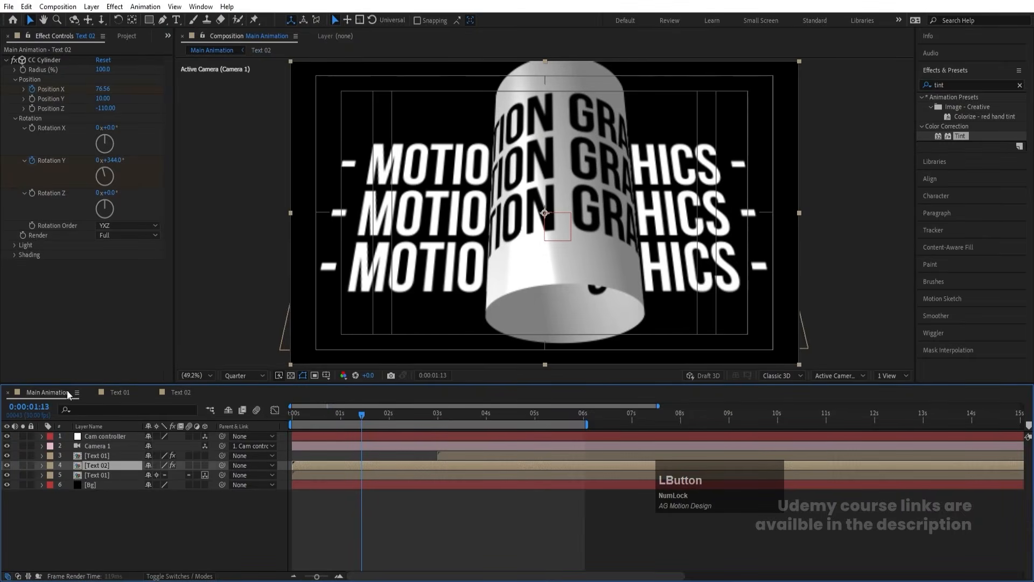
key(space)
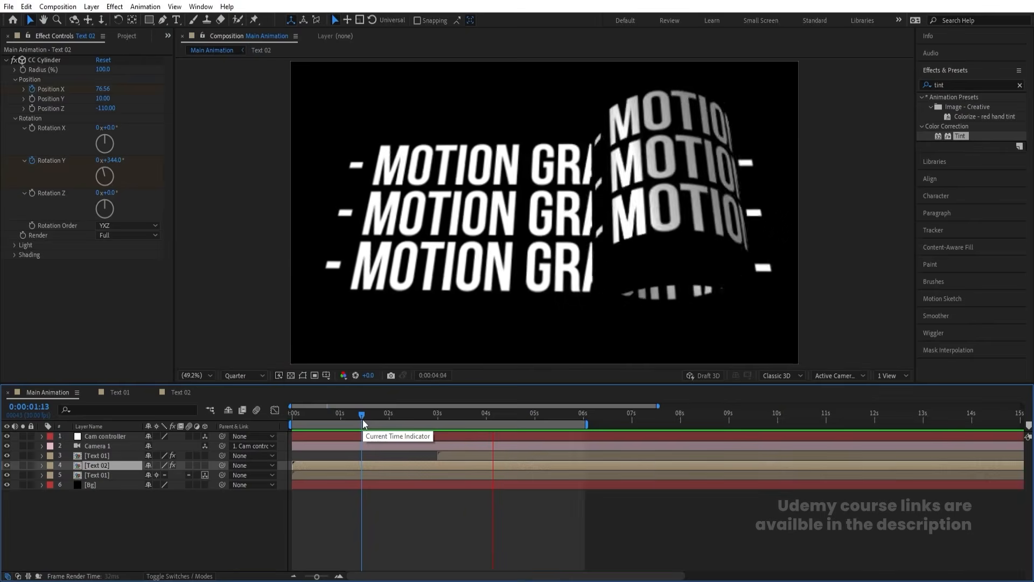
key(space)
key(space)
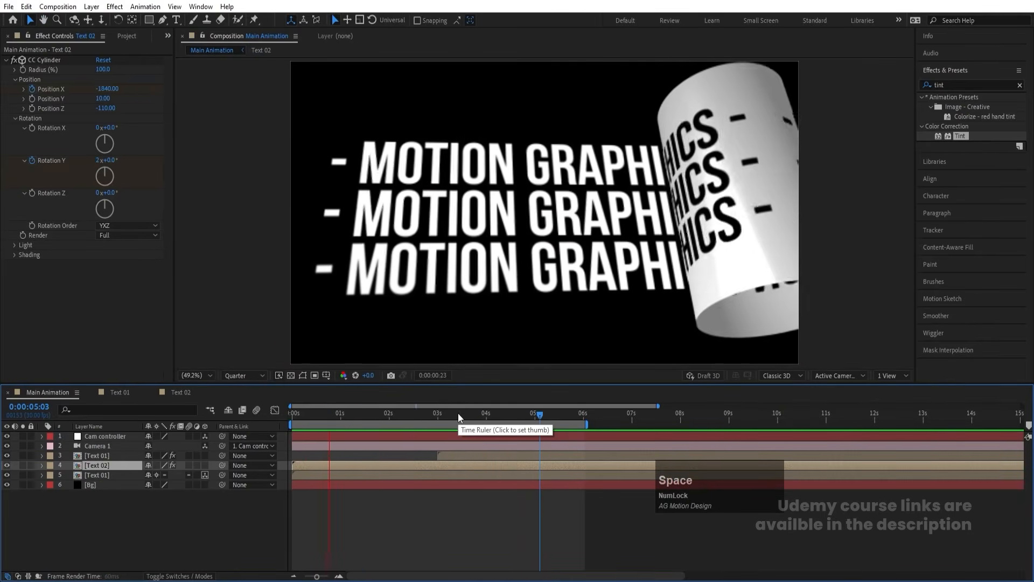
key(space)
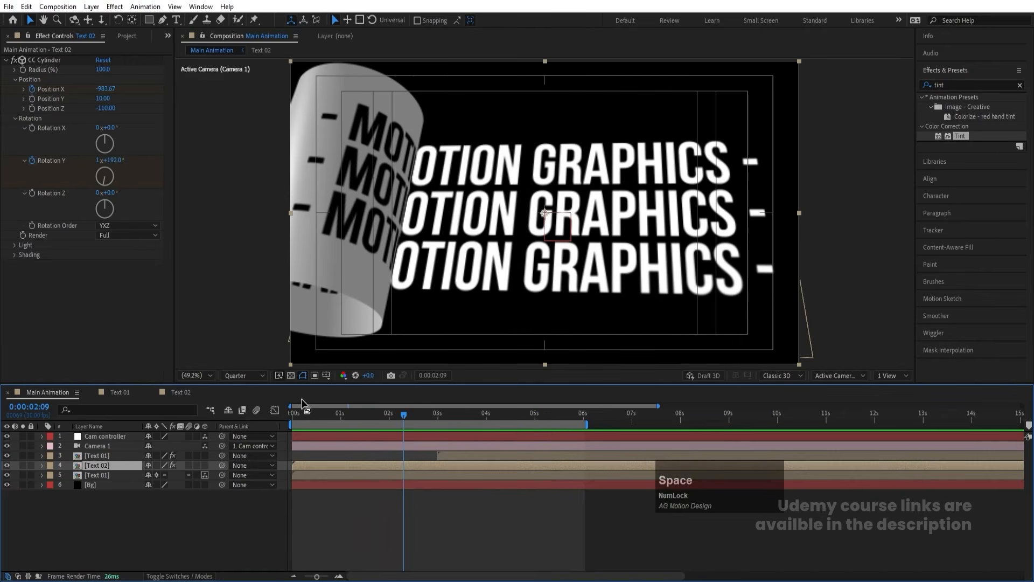
- Set the preview resolution to Full and apply the Drop Shadow effect to the Text 02 cylinder layer at 0:00:01:29
click(245, 377)
click(245, 406)
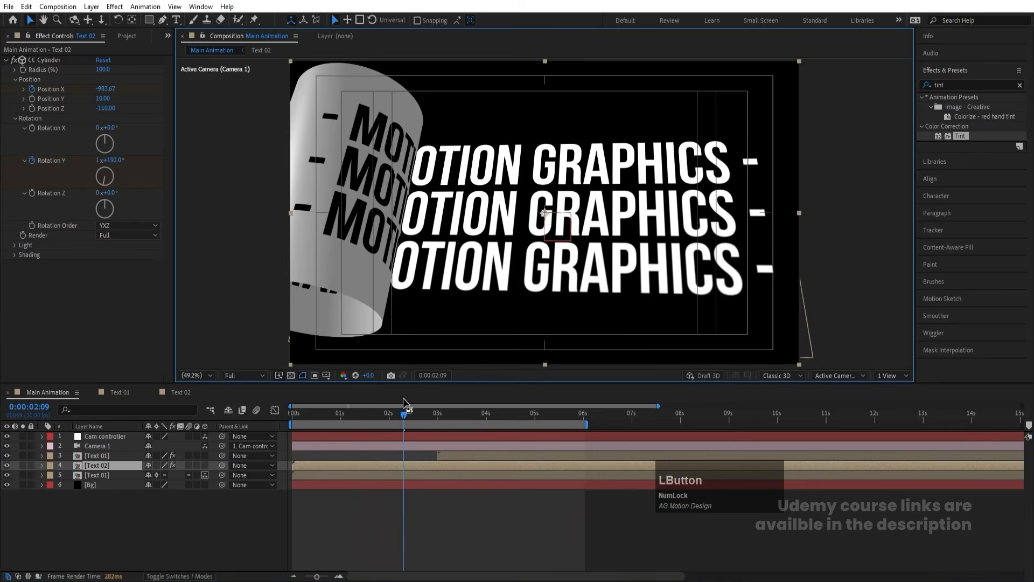
drag(398, 415, 387, 415)
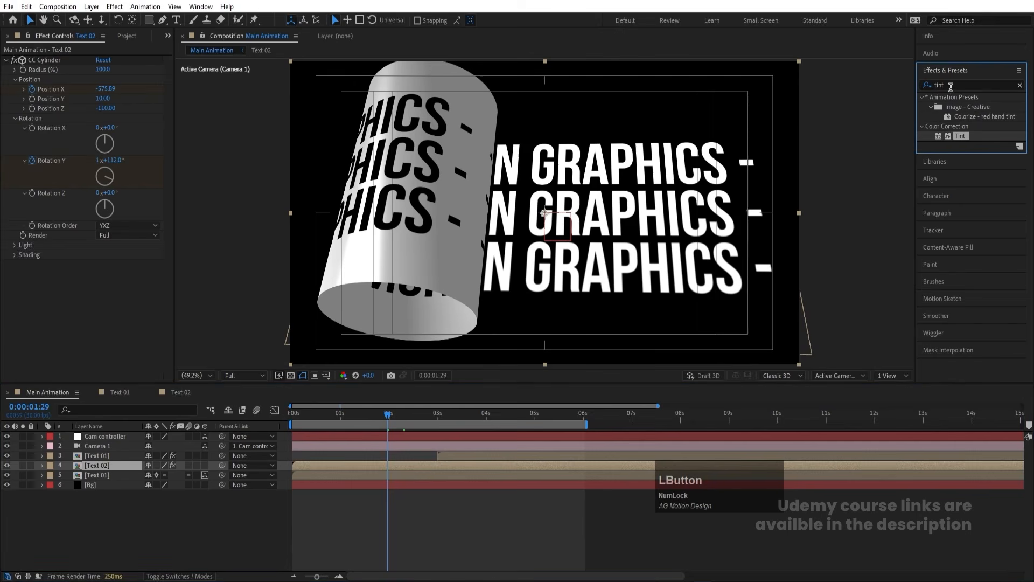
key(ctrl+a)
text(drop)
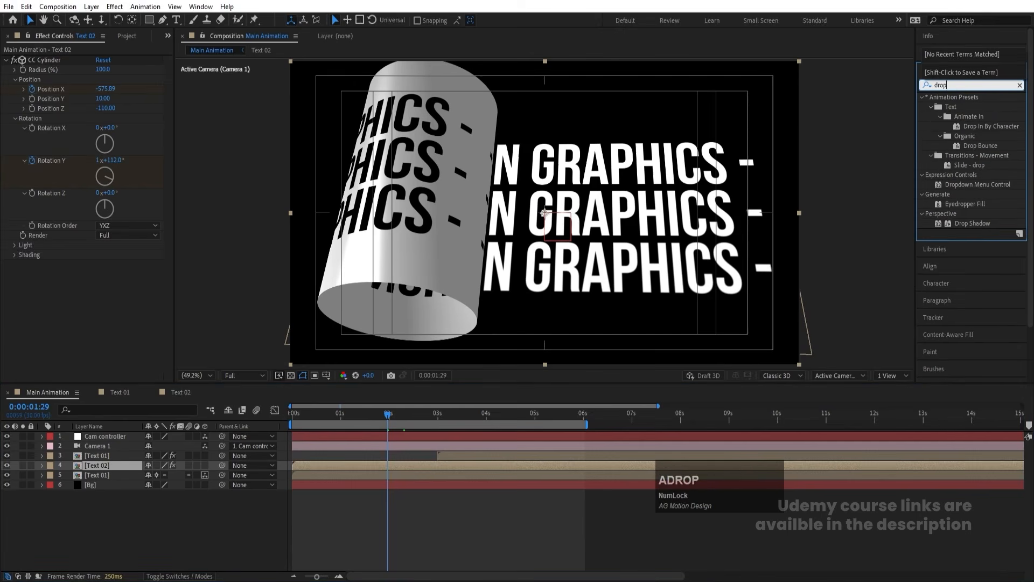
drag(962, 227, 28, 276)
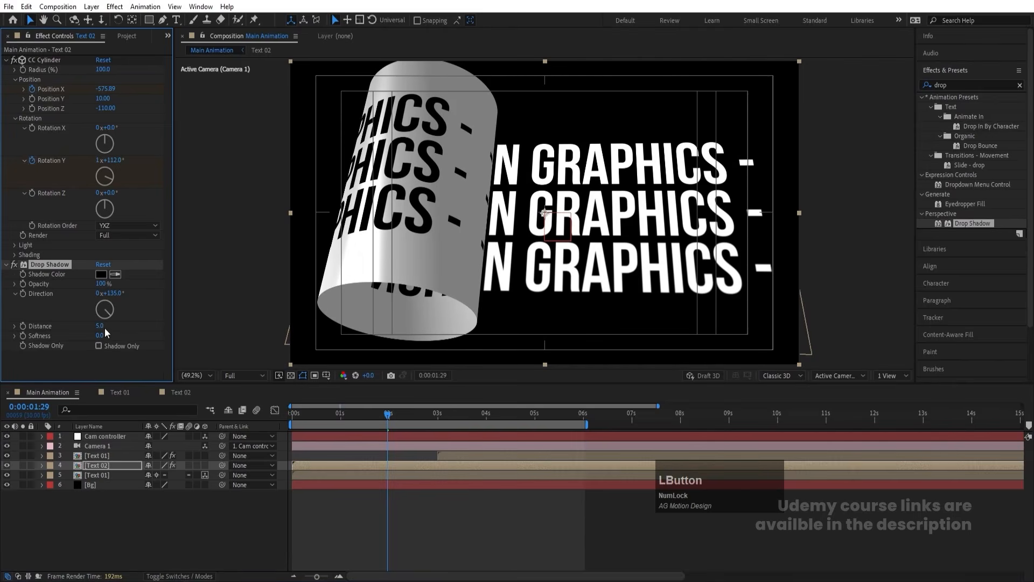
- Set the Text 02 layer's Drop Shadow distance to 100 and softness to 500, checking the shadow at 0:00:01:08 and 0:00:02:06
key(Return)
click(101, 325)
text(100)
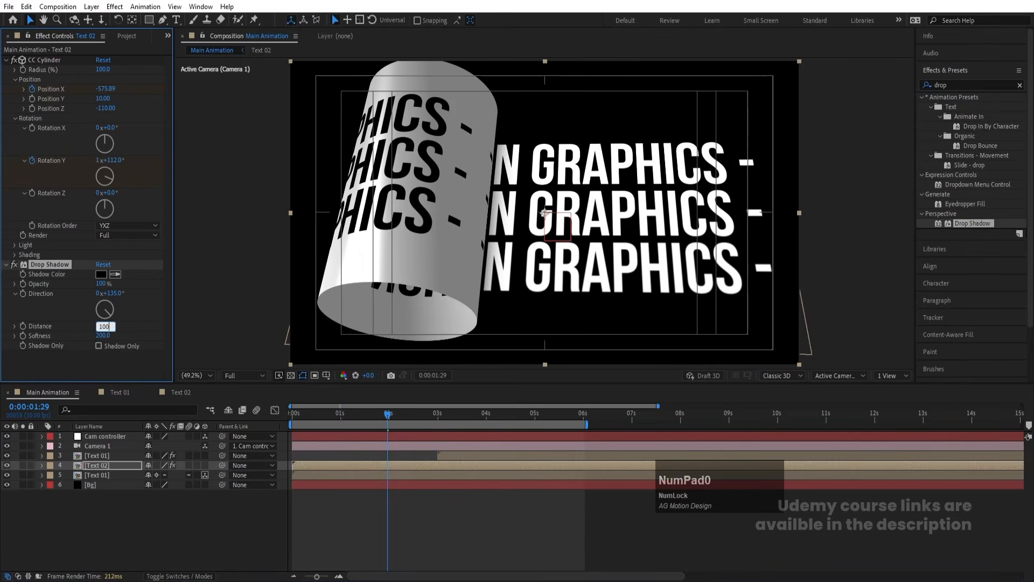
key(Return)
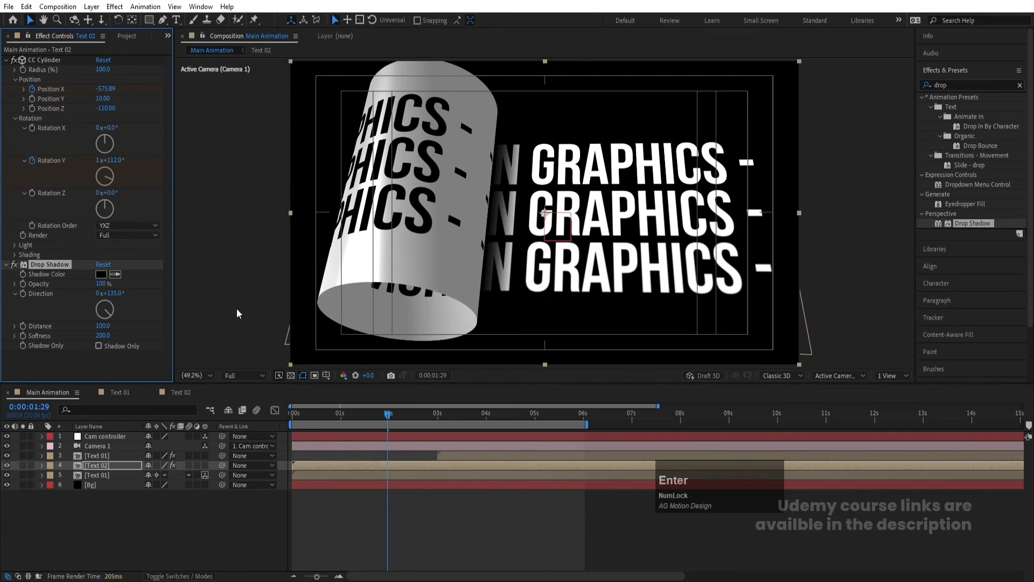
click(103, 335)
text(500)
key(Return)
drag(383, 420, 353, 412)
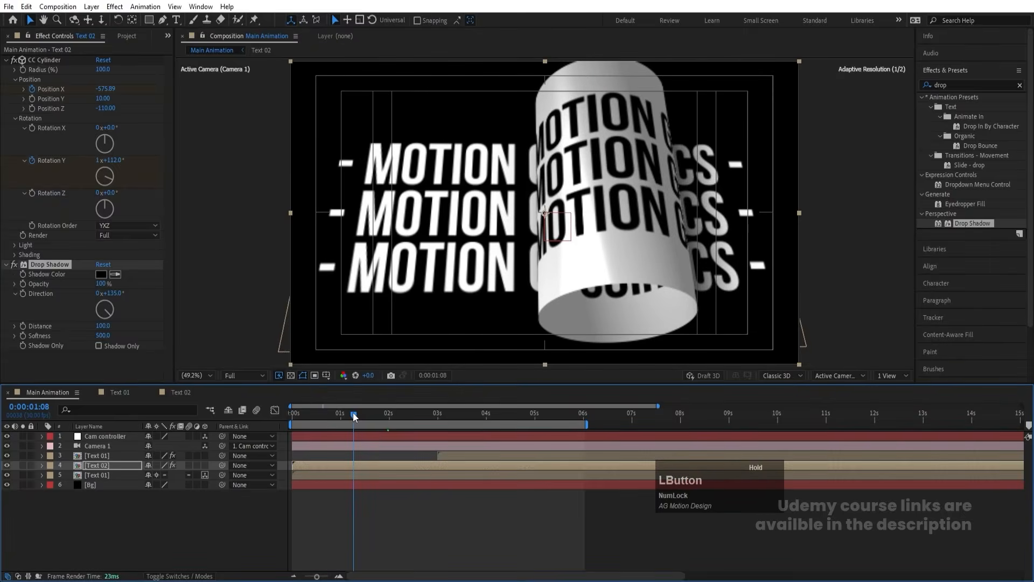
click(398, 417)
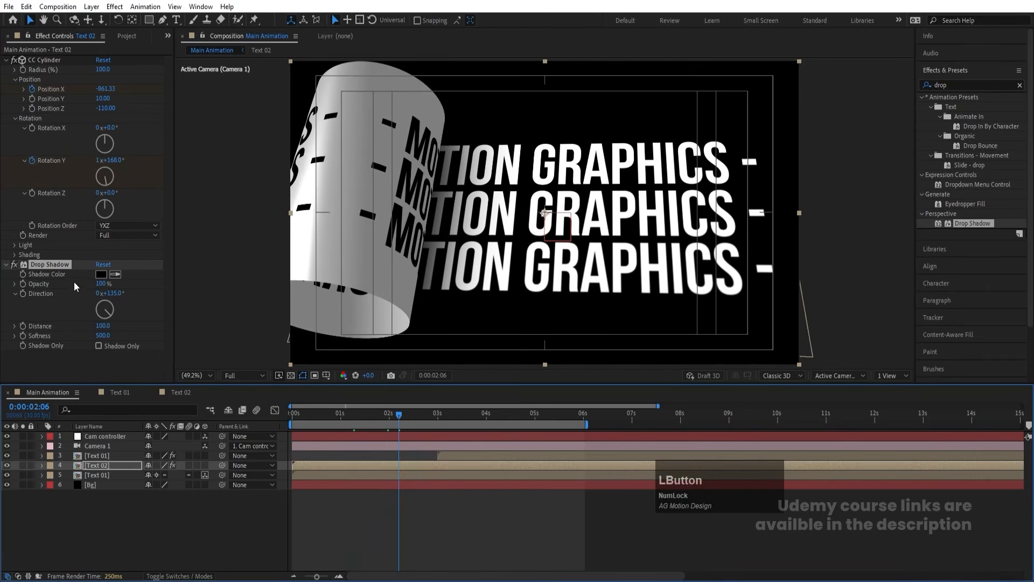
- Copy the Drop Shadow effect to the second cylinder's Text 01 layer and check its shadow at frames up to 0:00:05:25
click(59, 264)
click(92, 457)
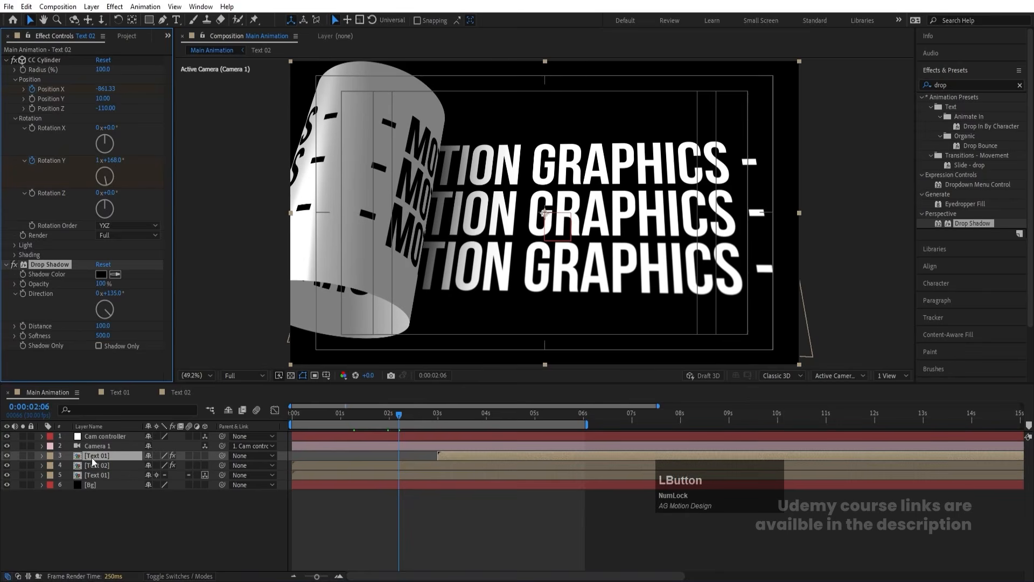
key(ctrl+v)
click(468, 414)
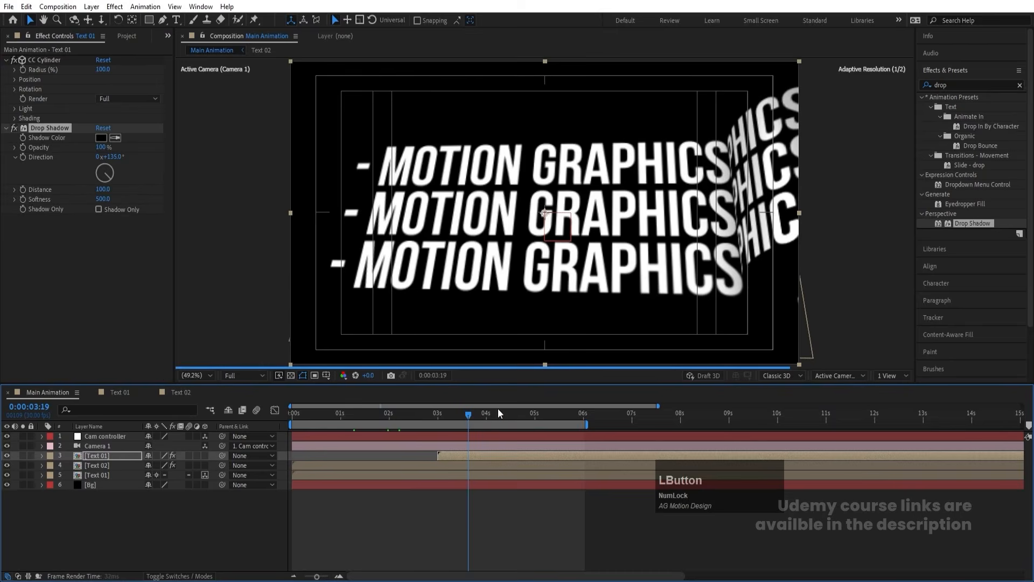
click(518, 411)
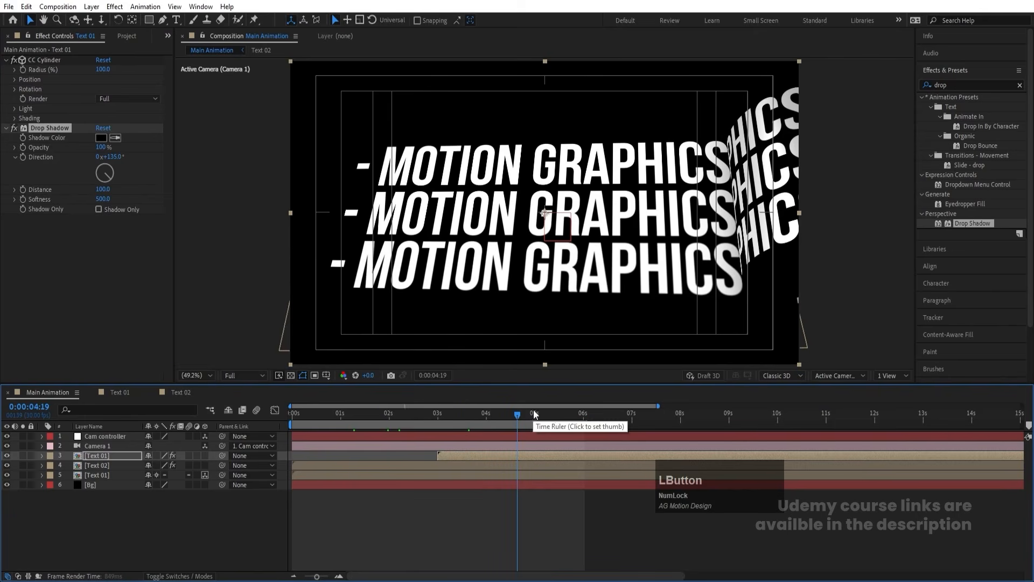
click(555, 415)
drag(555, 415, 577, 415)
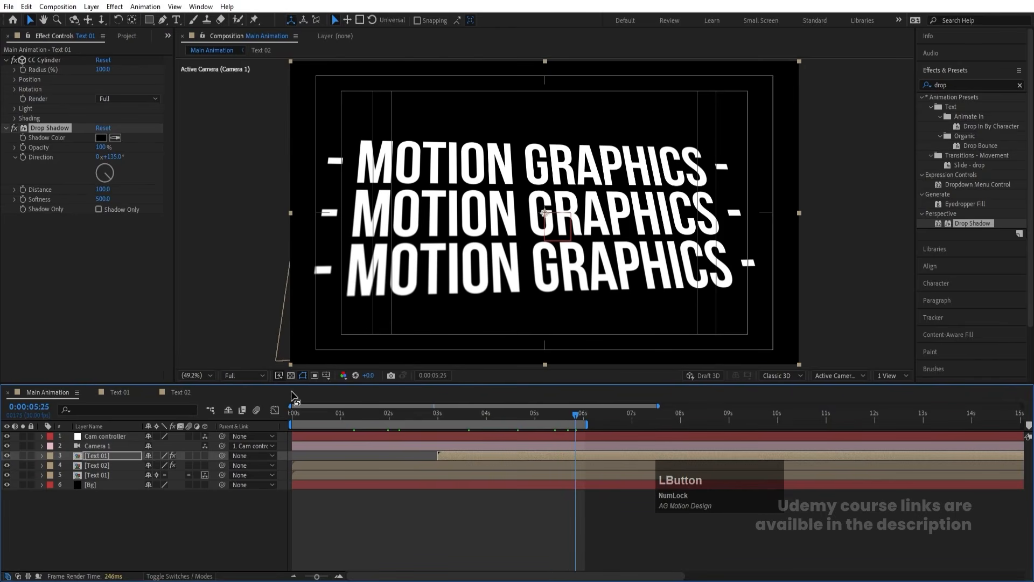
- Preview the animation with both cylinder shadows at Quarter resolution, stopping at 0:00:05:09
click(244, 375)
click(245, 439)
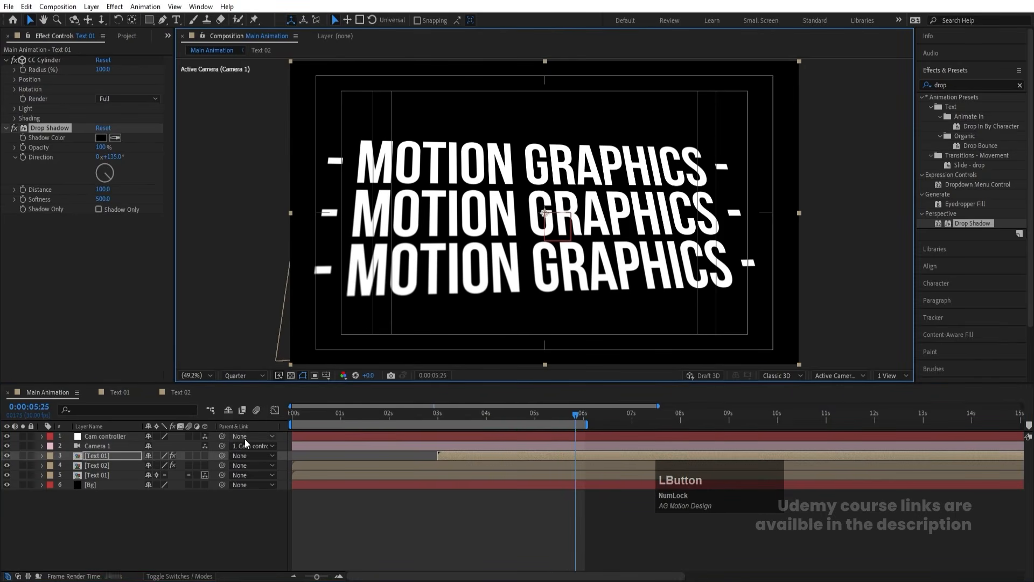
key(space)
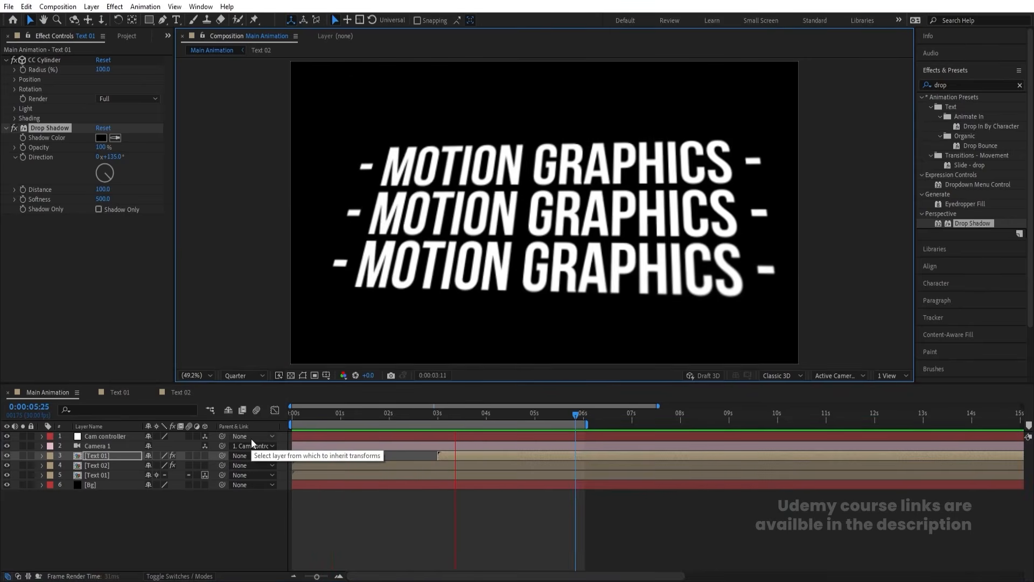
key(space)
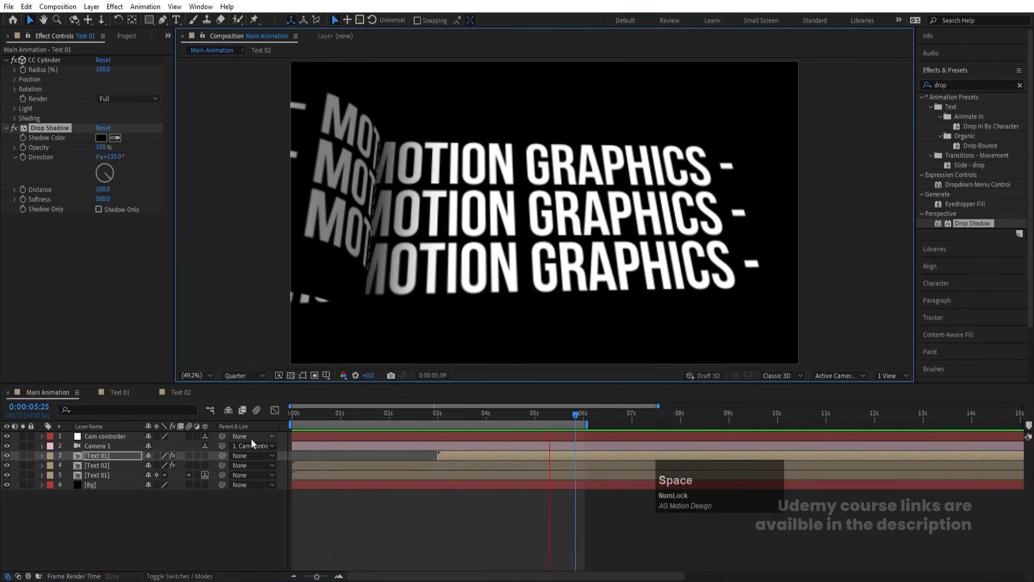
- Set the preview resolution to Full, go to 0:00:01:25 and select the Camera 1 layer
click(255, 374)
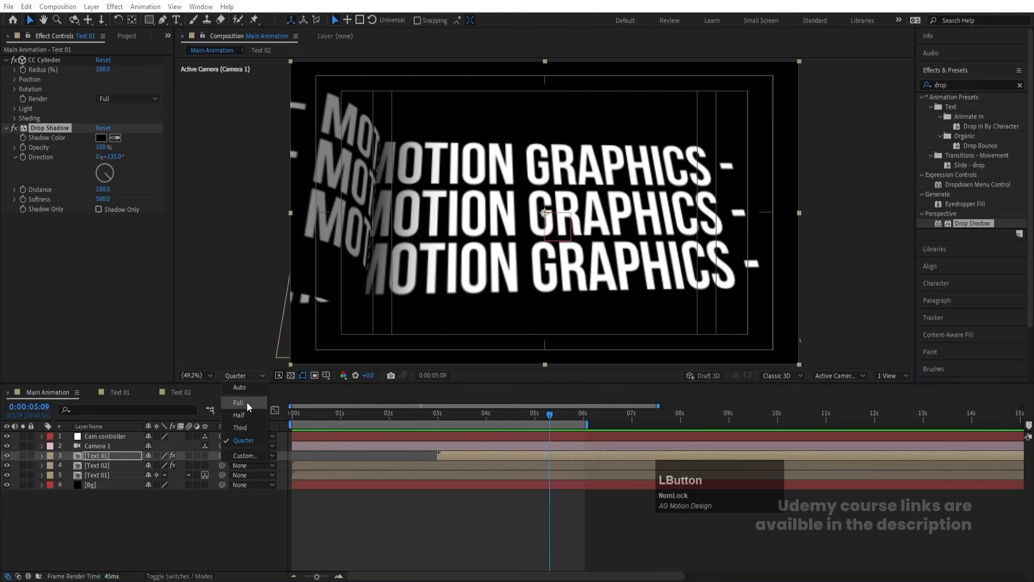
click(247, 402)
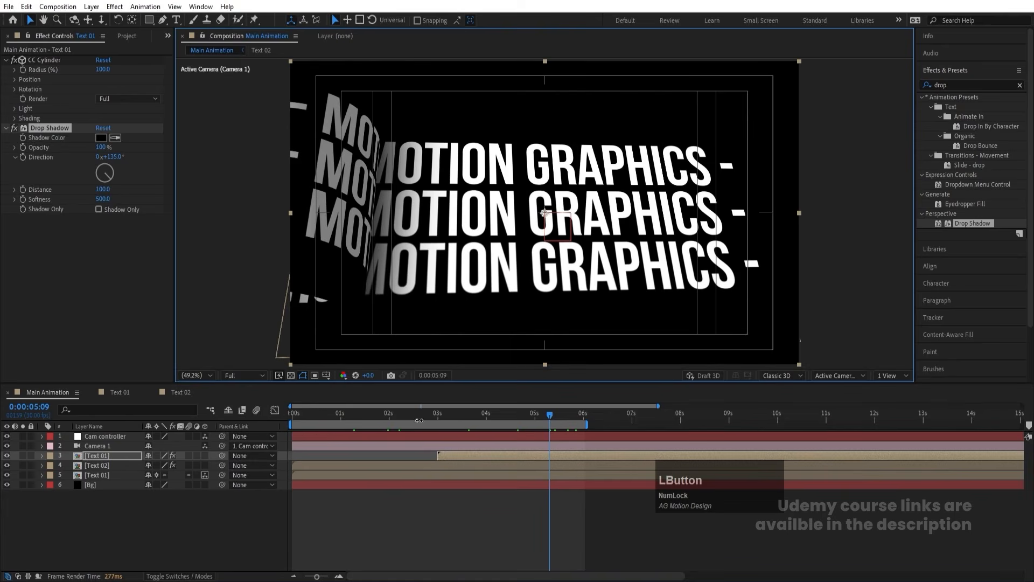
click(380, 418)
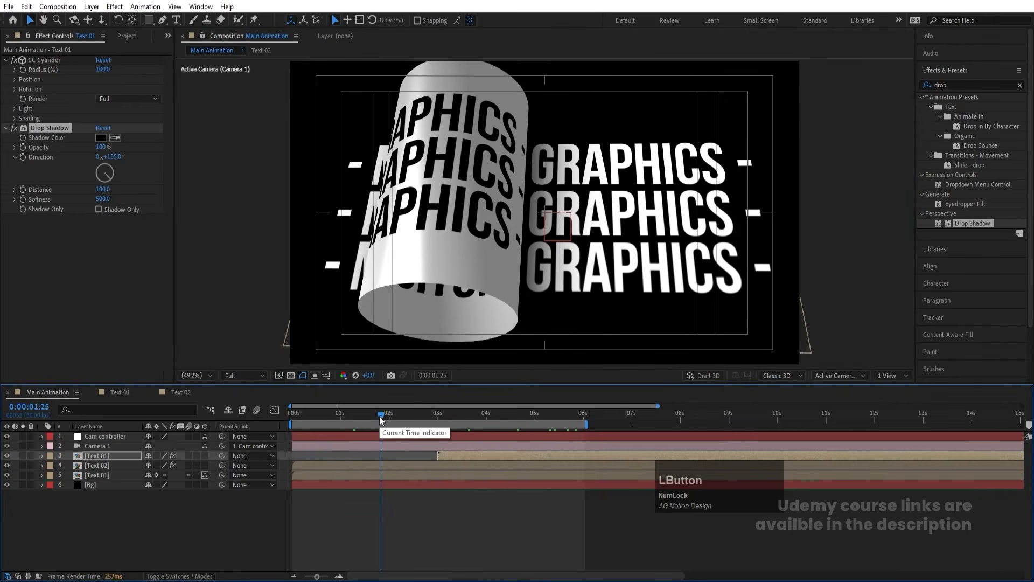
click(99, 446)
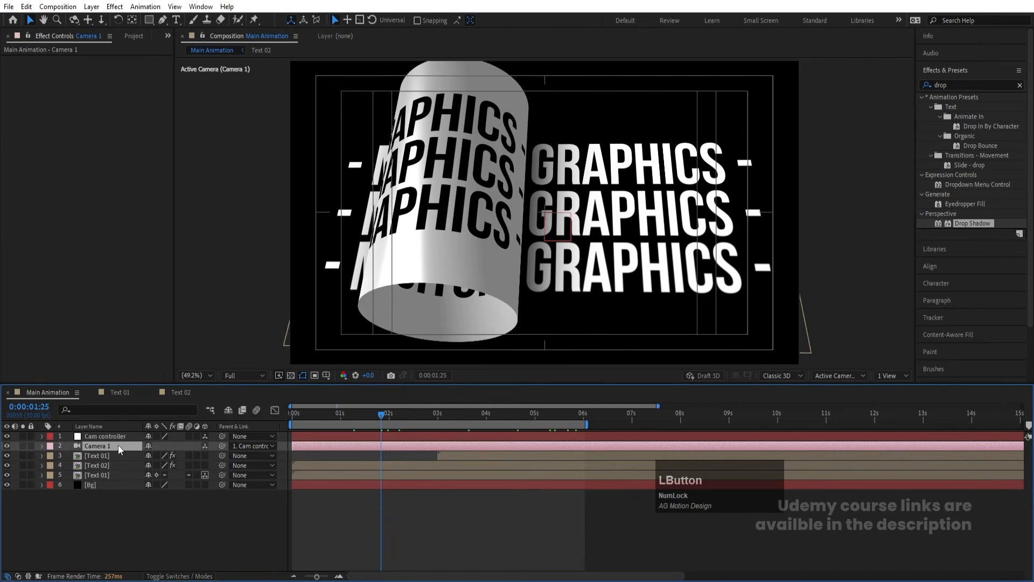
- Set Camera 1's Blur Level to 500% and turn off its Depth of Field
key(a)
key(a)
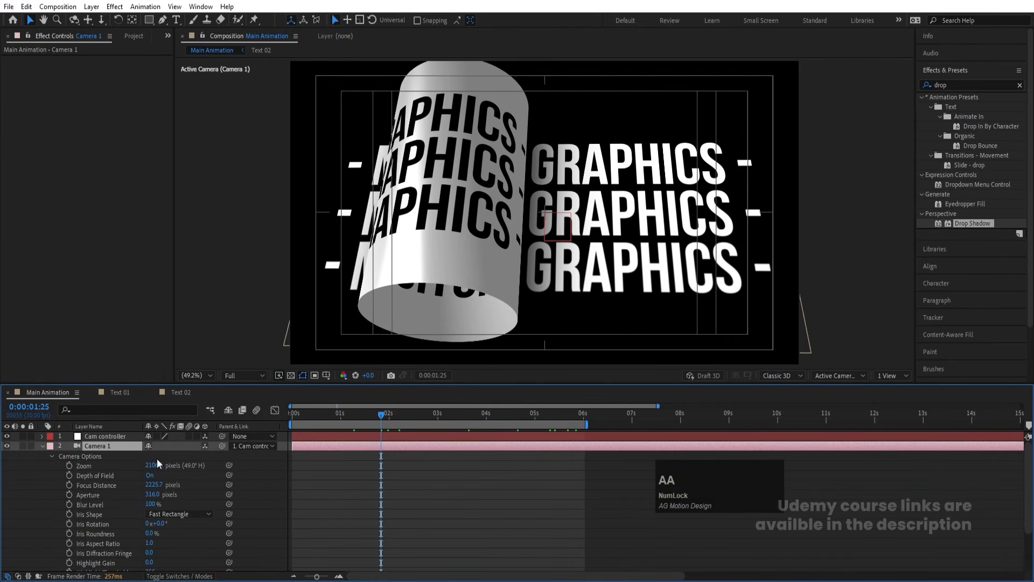
click(148, 475)
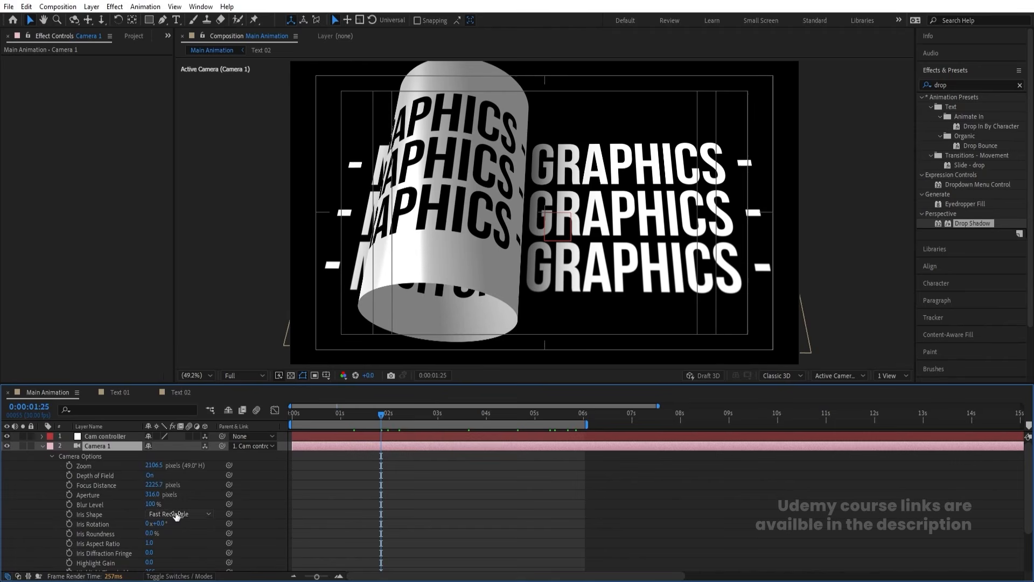
click(162, 475)
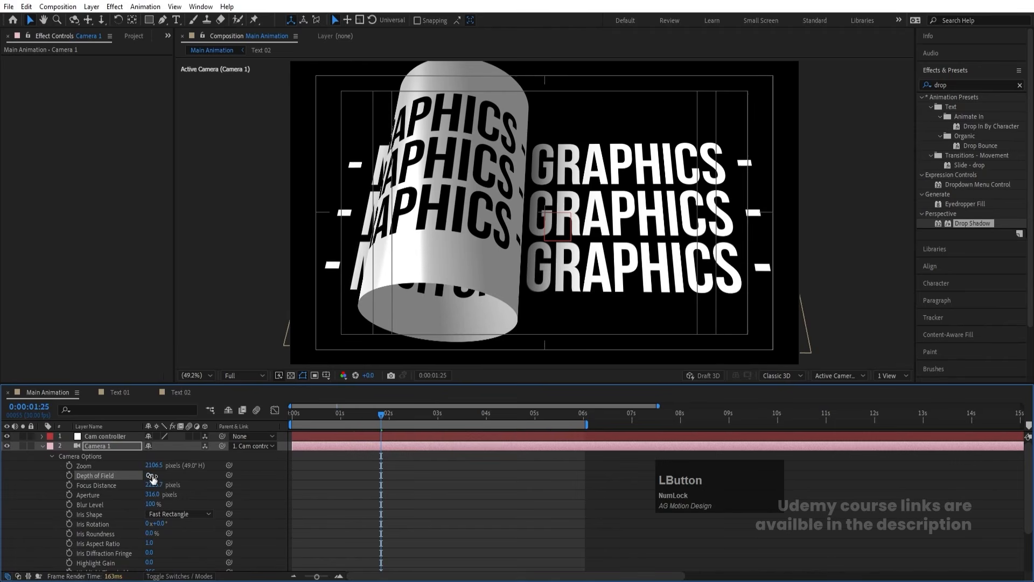
click(152, 504)
text(500)
key(Return)
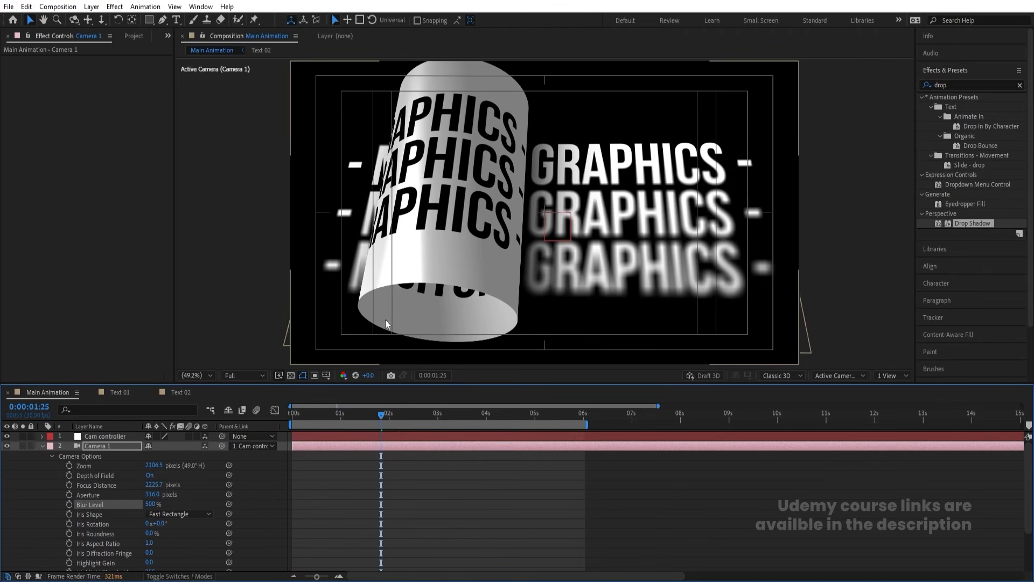
click(151, 475)
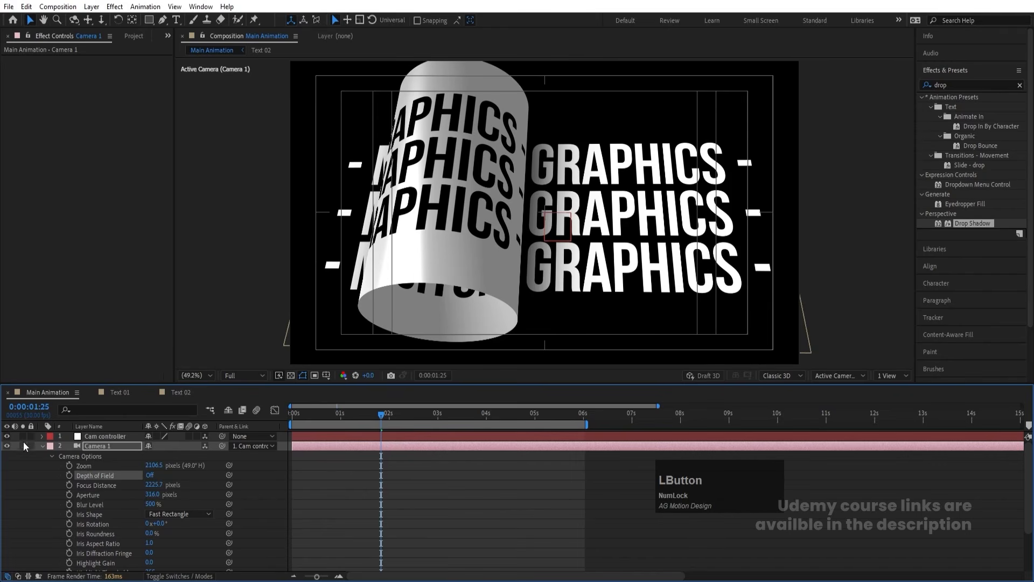
click(42, 446)
- Scrub through the animation, return to the start and set the preview resolution to Quarter
drag(429, 416, 473, 415)
click(511, 416)
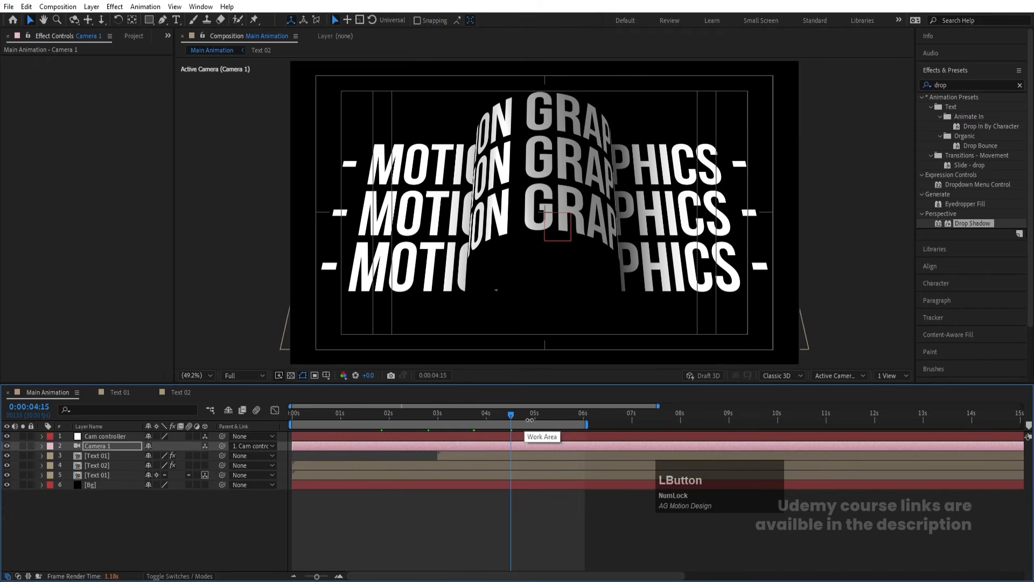
drag(511, 416, 245, 421)
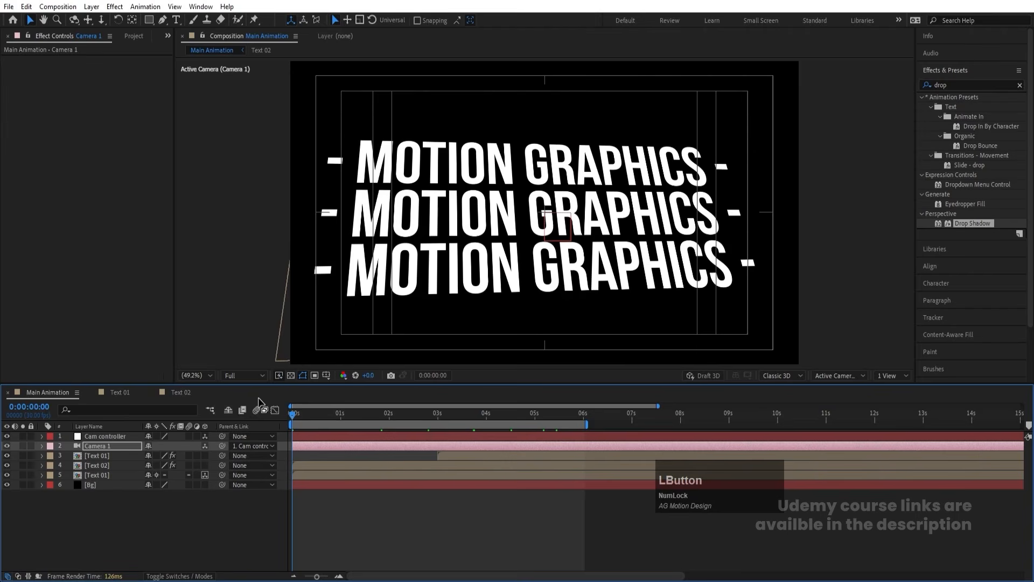
click(247, 373)
click(251, 440)
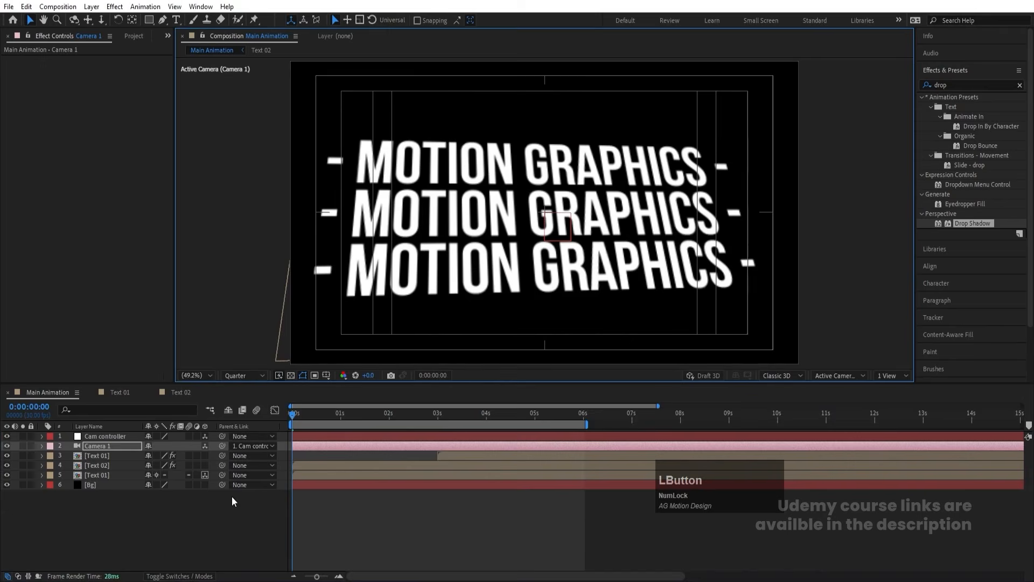
- Create an adjustment layer above the other layers and apply the Tint effect to it
right_click(201, 517)
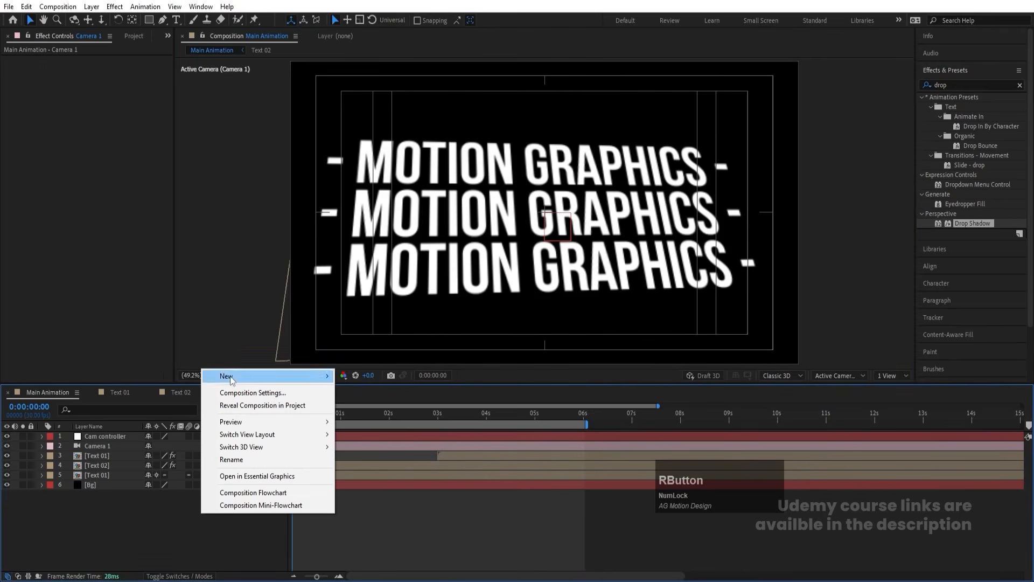
click(377, 469)
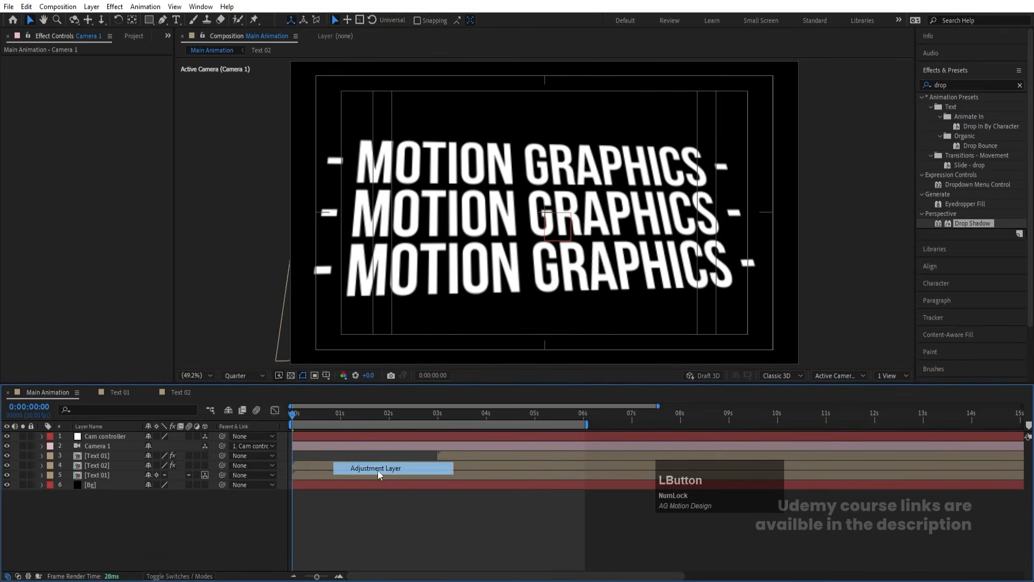
click(969, 83)
key(ctrl+a)
text(tint)
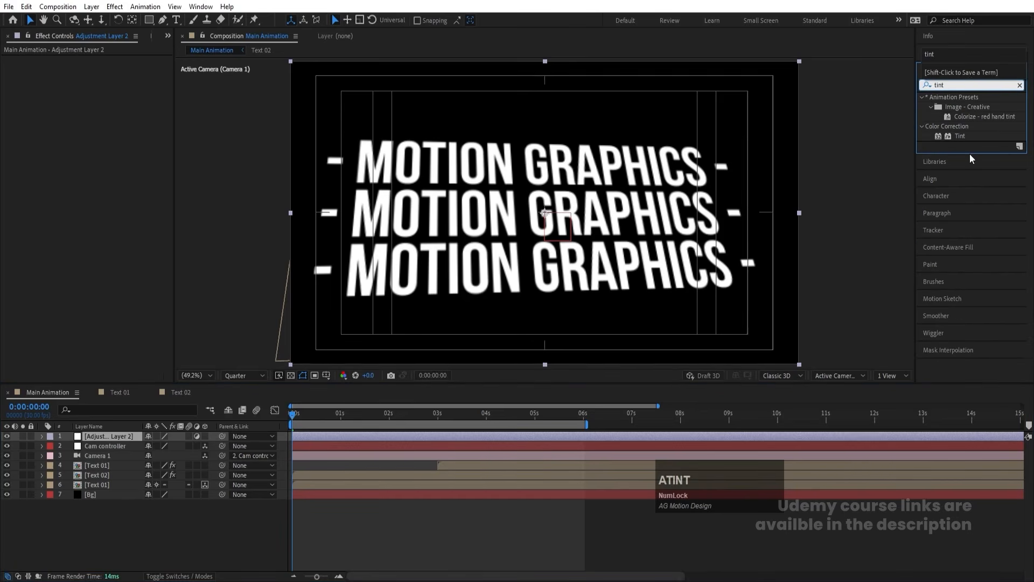
double_click(959, 138)
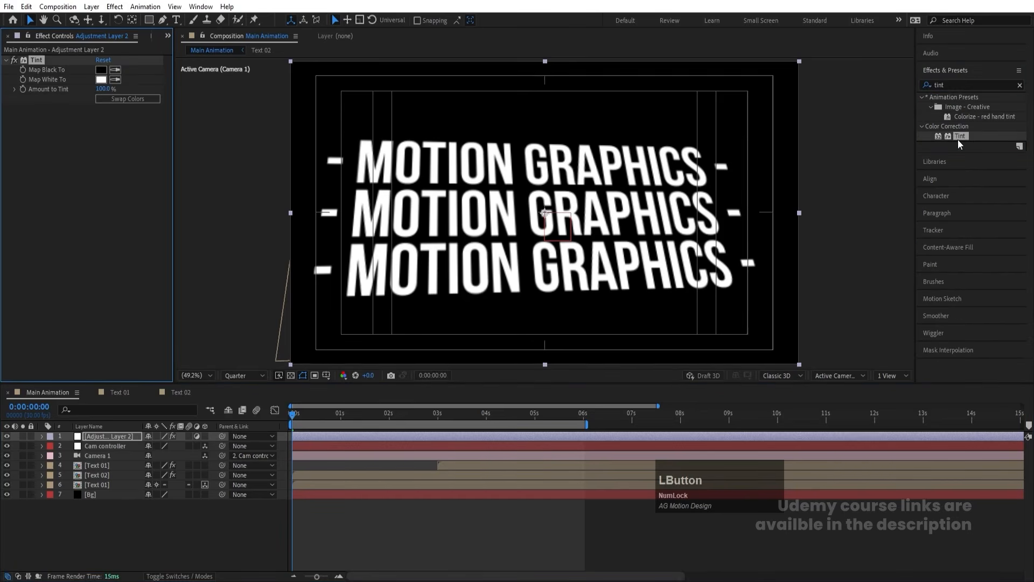
- Try swapping the Tint colors, check the inverted look along the timeline, and swap them back
click(118, 100)
drag(341, 420, 522, 412)
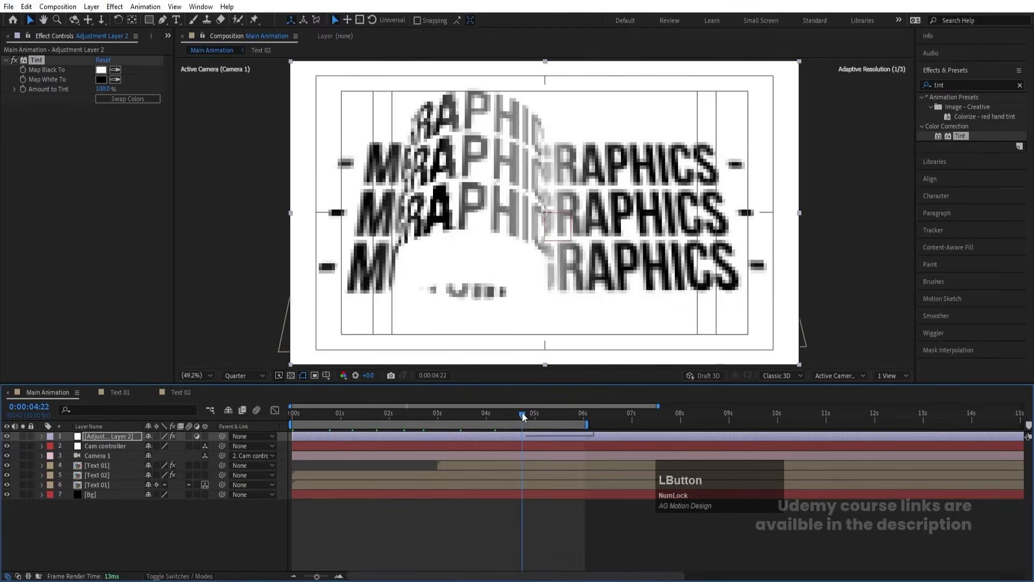
click(131, 99)
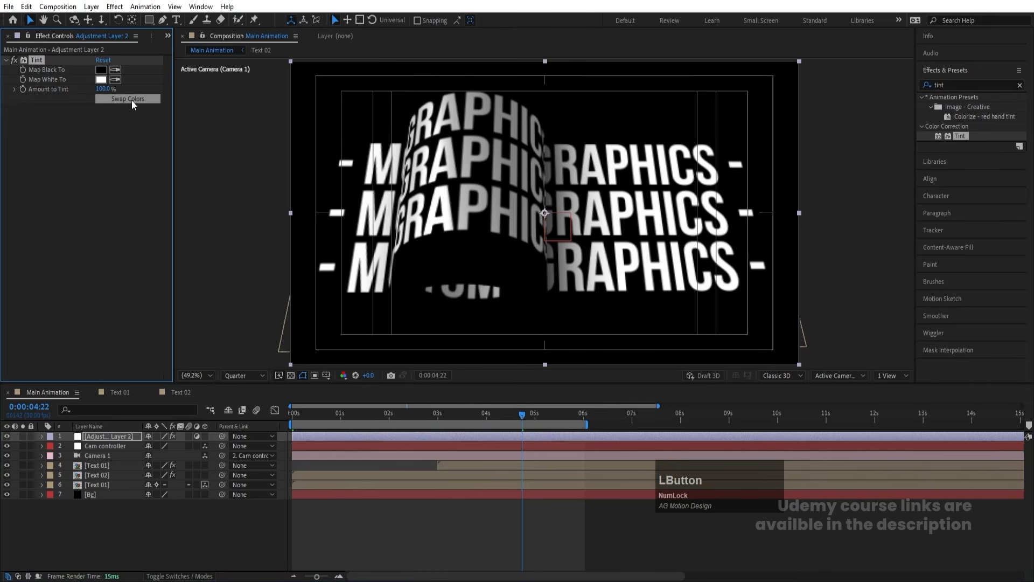
- Try red as the Tint's Map Black To color, return to the start, and restore the color to black (000000)
click(101, 69)
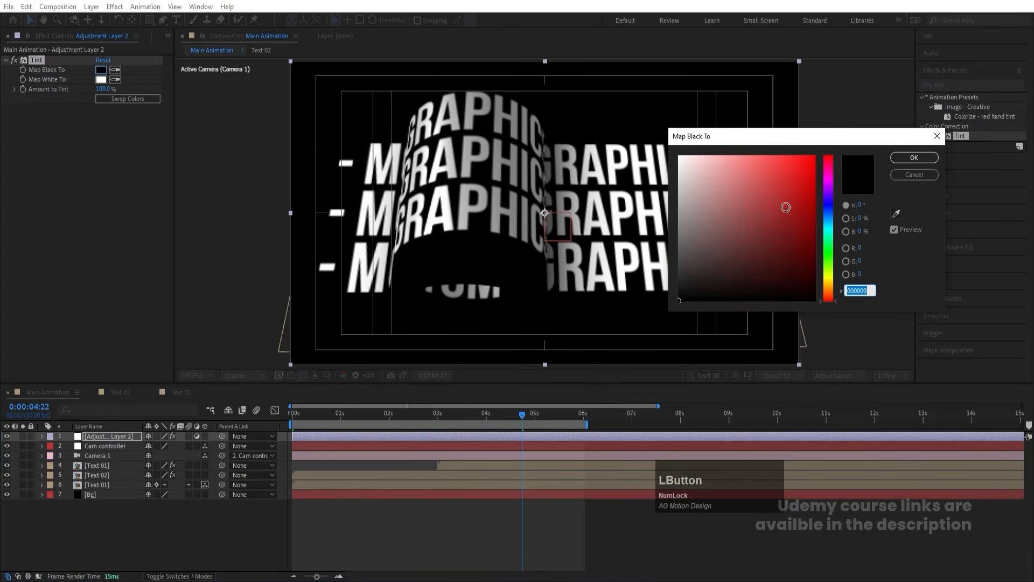
drag(785, 206, 815, 156)
click(914, 156)
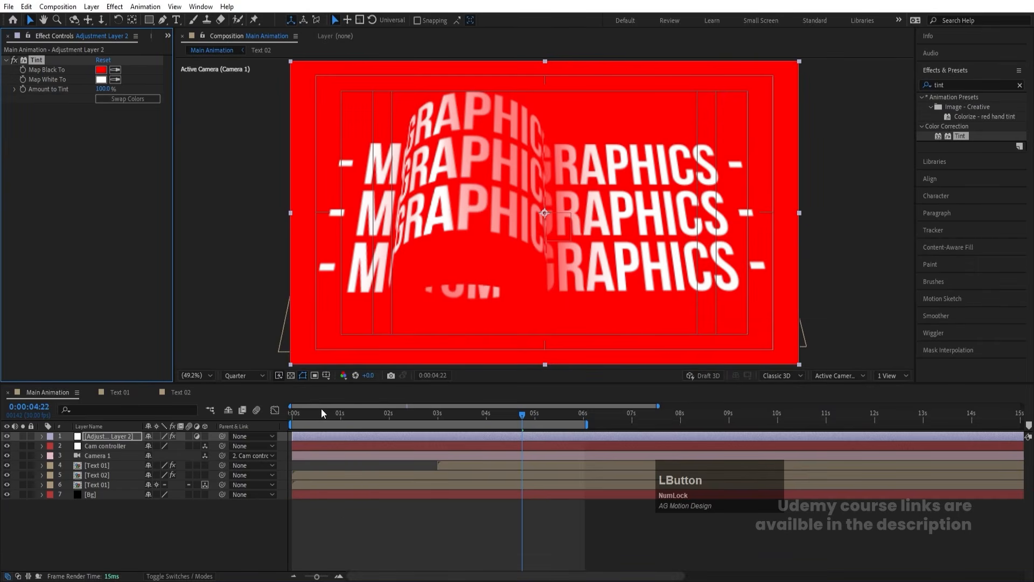
drag(321, 408, 234, 407)
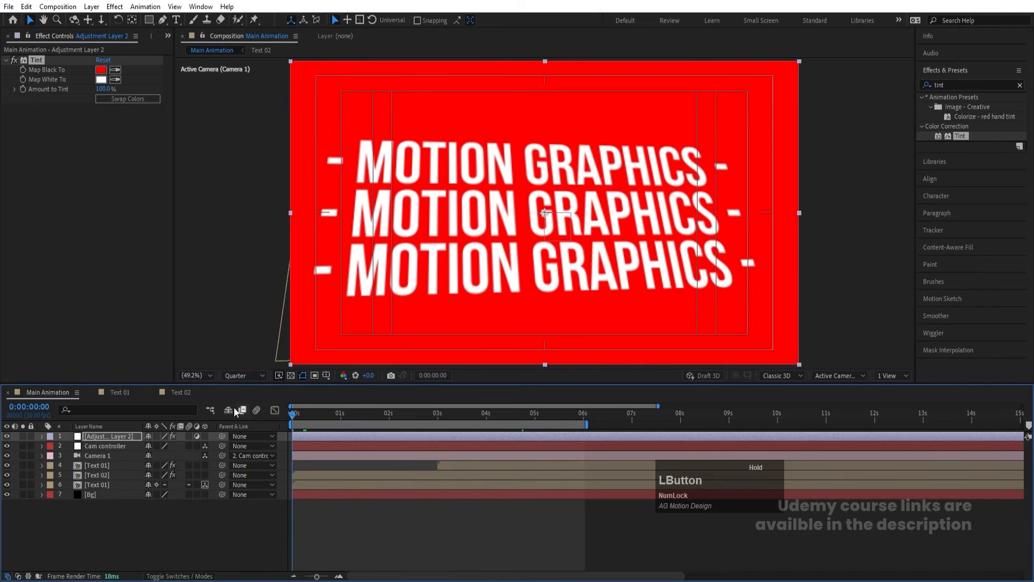
click(101, 69)
drag(747, 250, 655, 324)
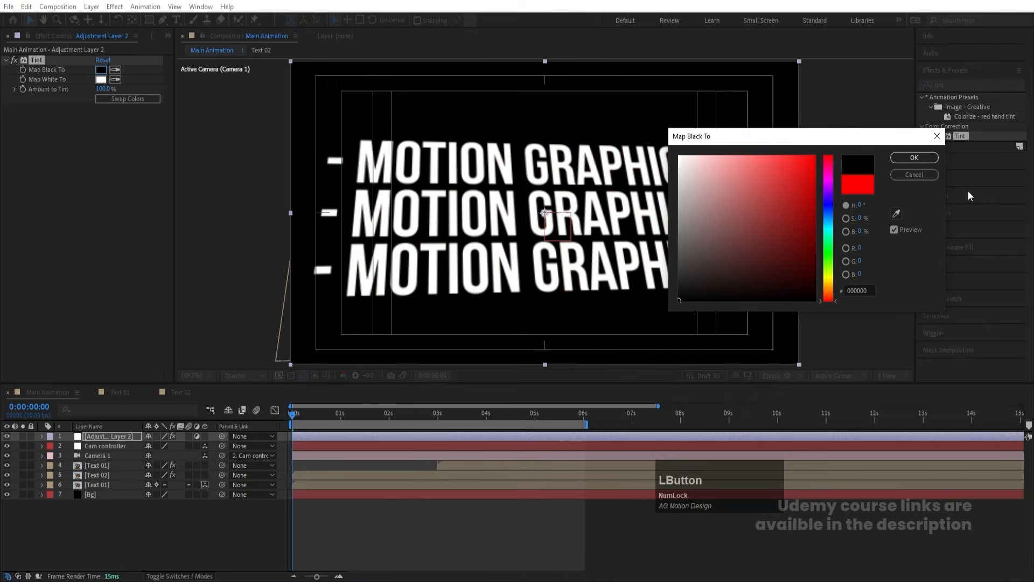
click(914, 157)
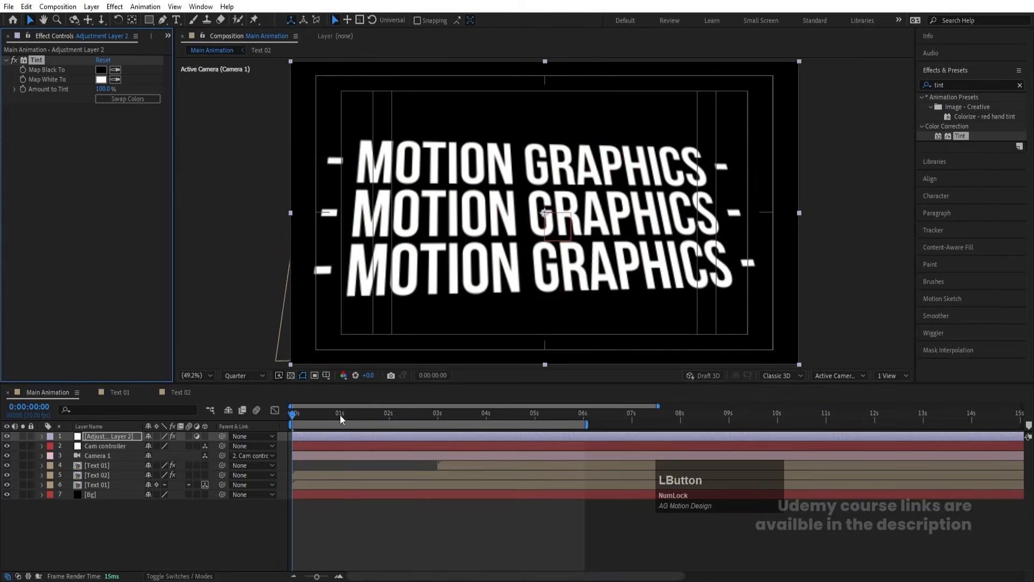
drag(340, 414, 390, 424)
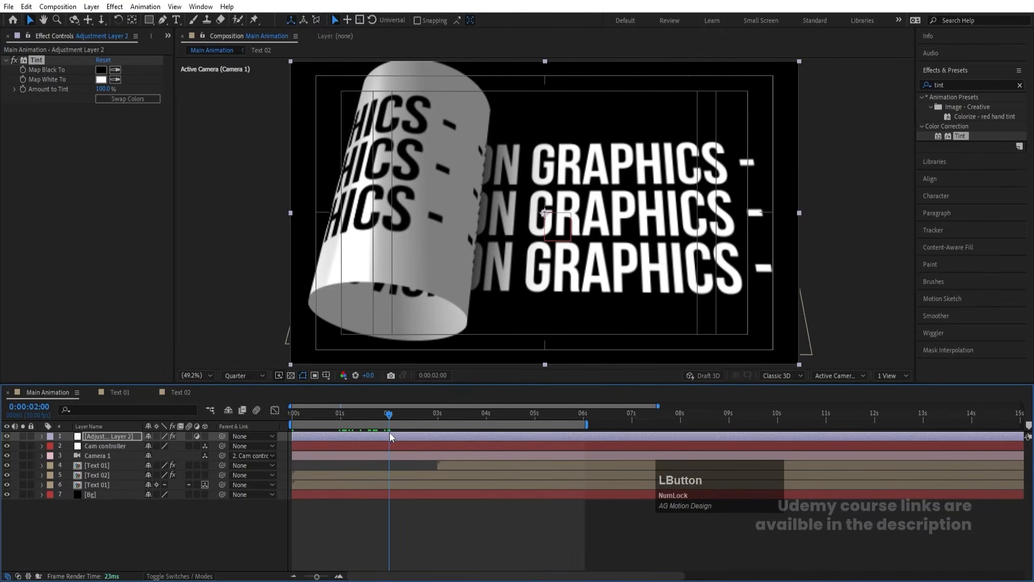
click(389, 434)
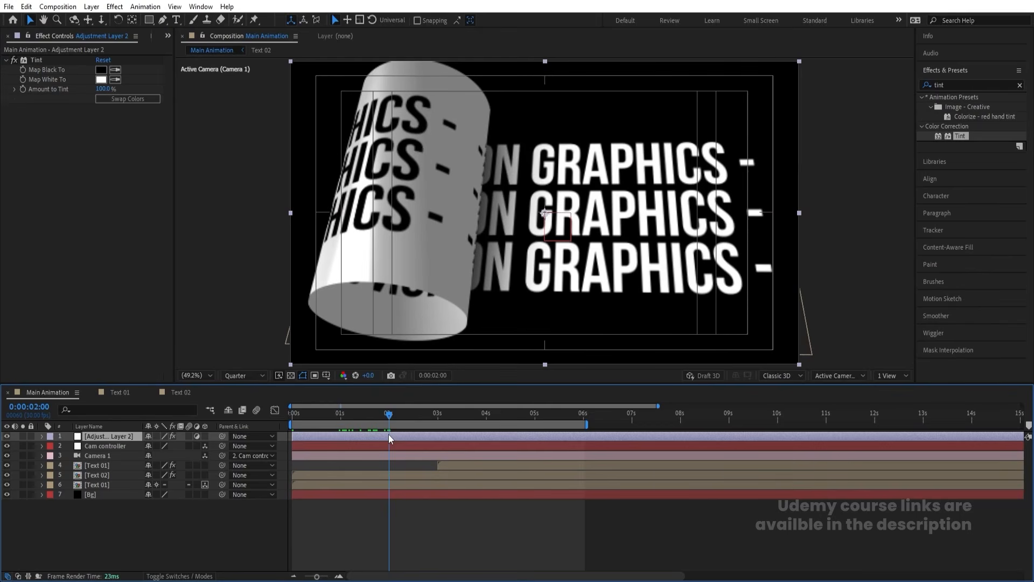
drag(311, 436, 186, 426)
key(ctrl+z)
- Set the Tint's Map Black To color to purple 6600FF
click(103, 70)
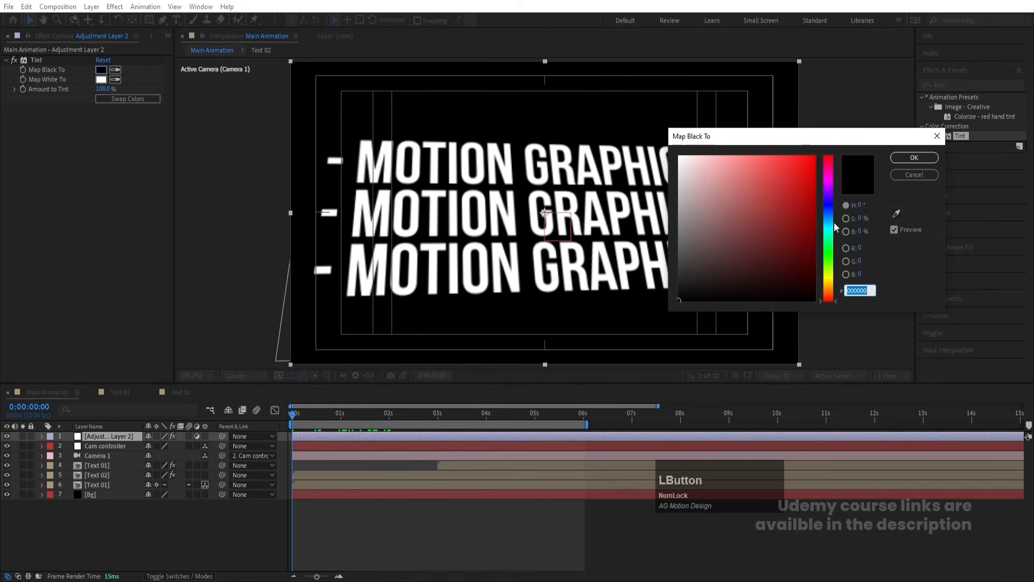
click(828, 195)
click(815, 157)
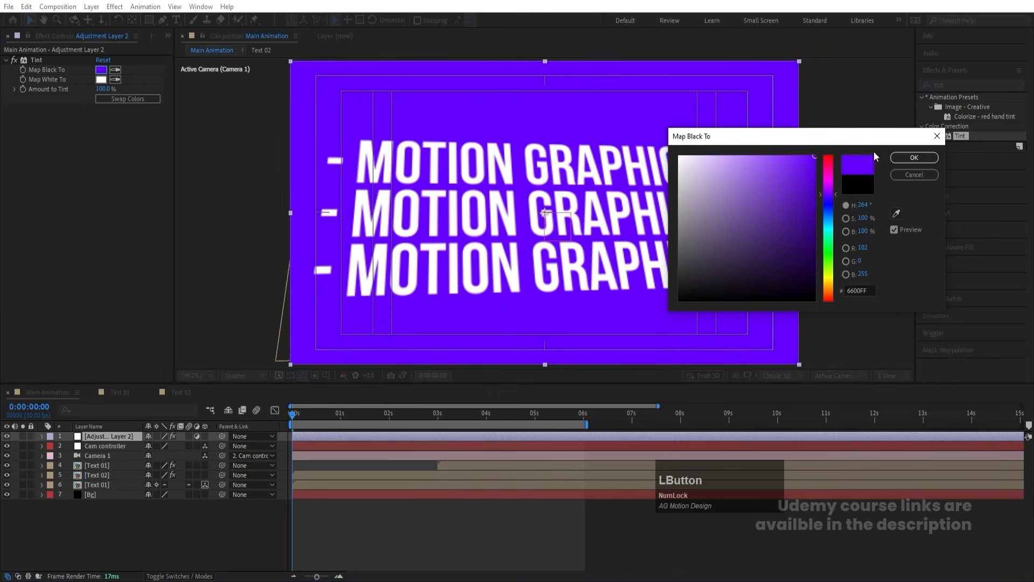
click(907, 157)
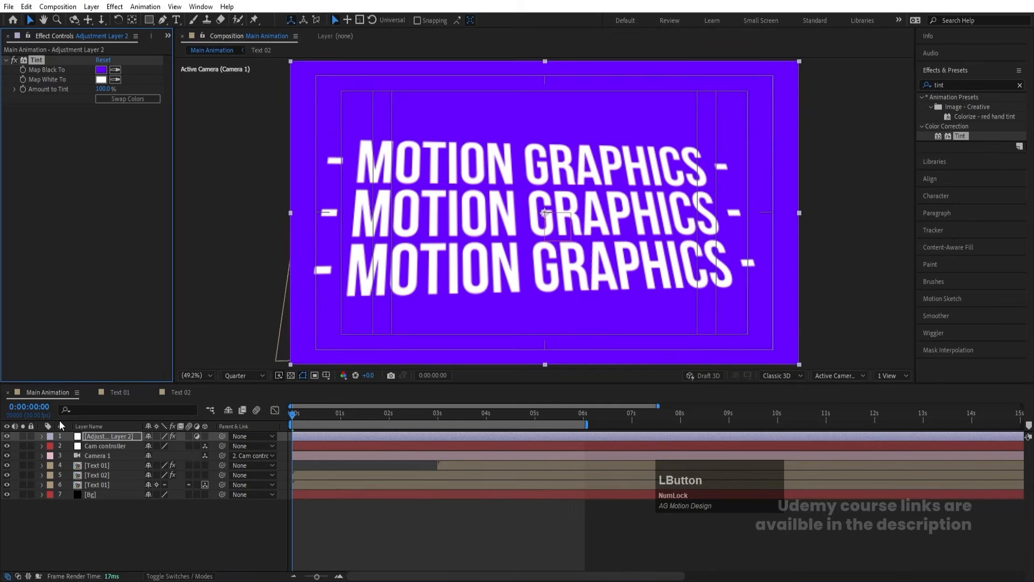
- Move the adjustment layer just past the frame's right edge, to position 2886.1, 540.0, and keyframe its Position at 0:00
key(p)
drag(157, 441, 857, 220)
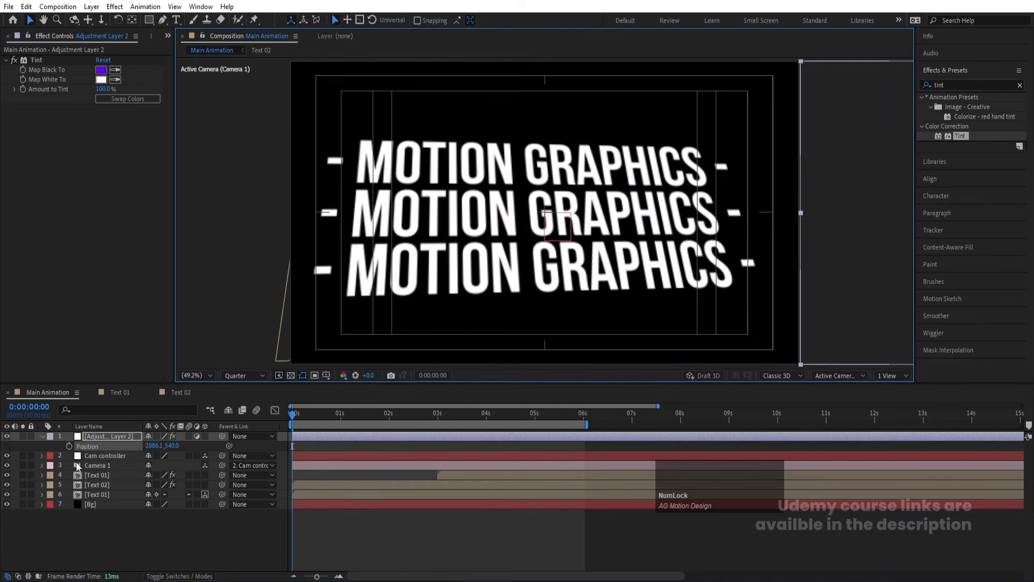
click(443, 441)
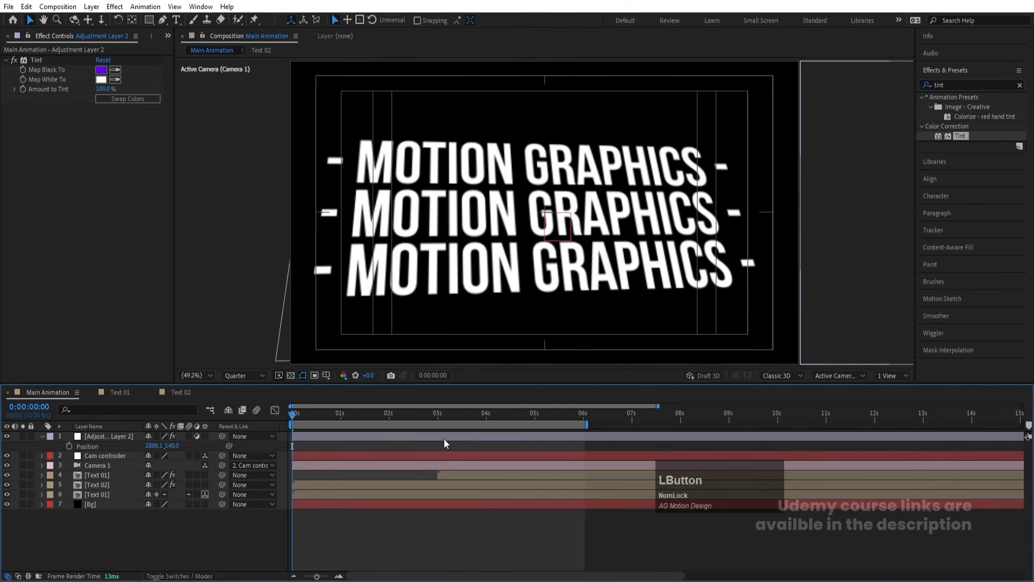
click(68, 446)
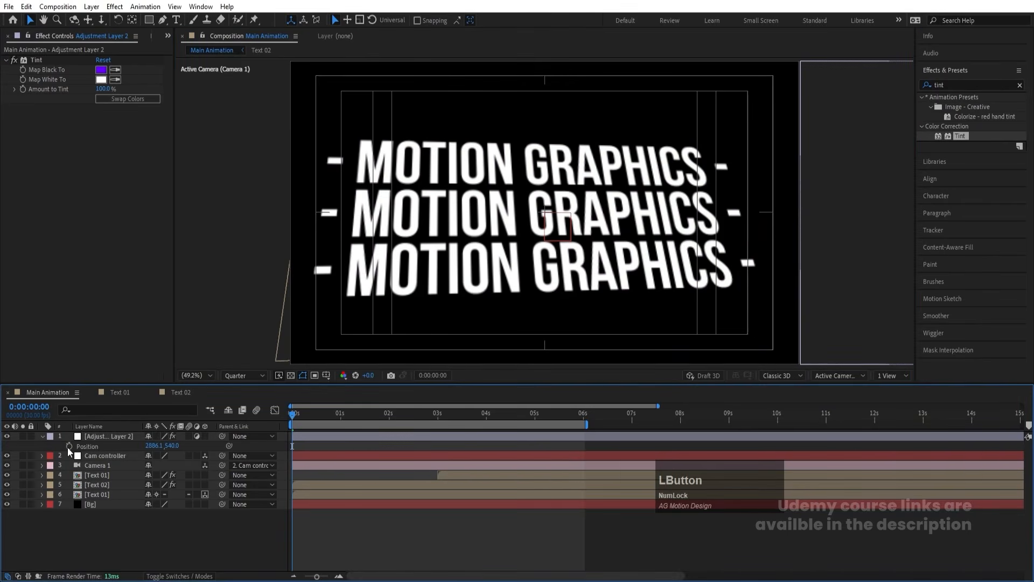
- At about 2 seconds, keyframe the adjustment layer moved past the frame's left edge, and preview the sweep from the start
click(388, 415)
drag(862, 196, 210, 292)
click(293, 415)
key(space)
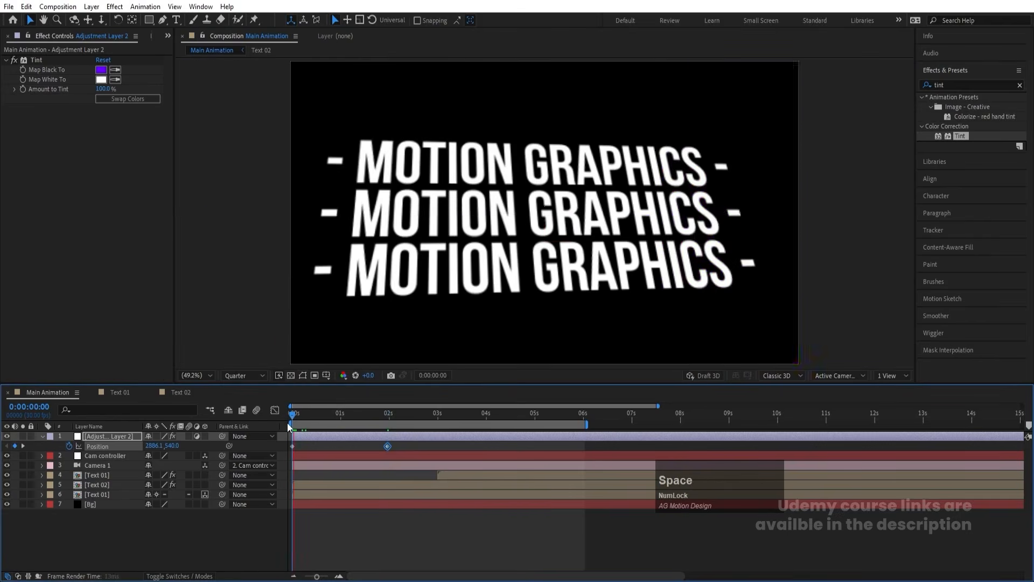
key(space)
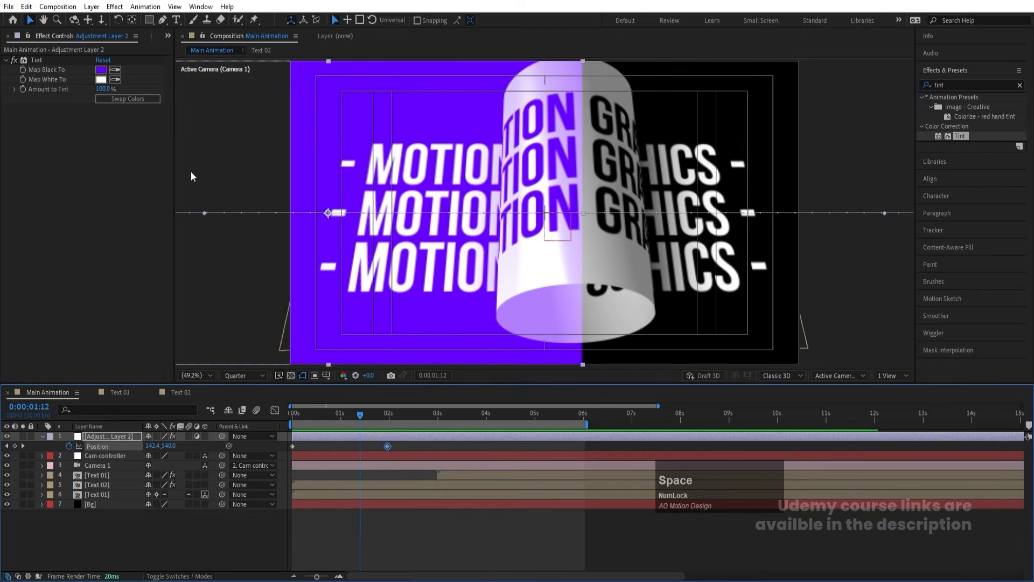
- Change the Tint's Map Black To color to red FF0000 after trying blue 2400FF
click(106, 69)
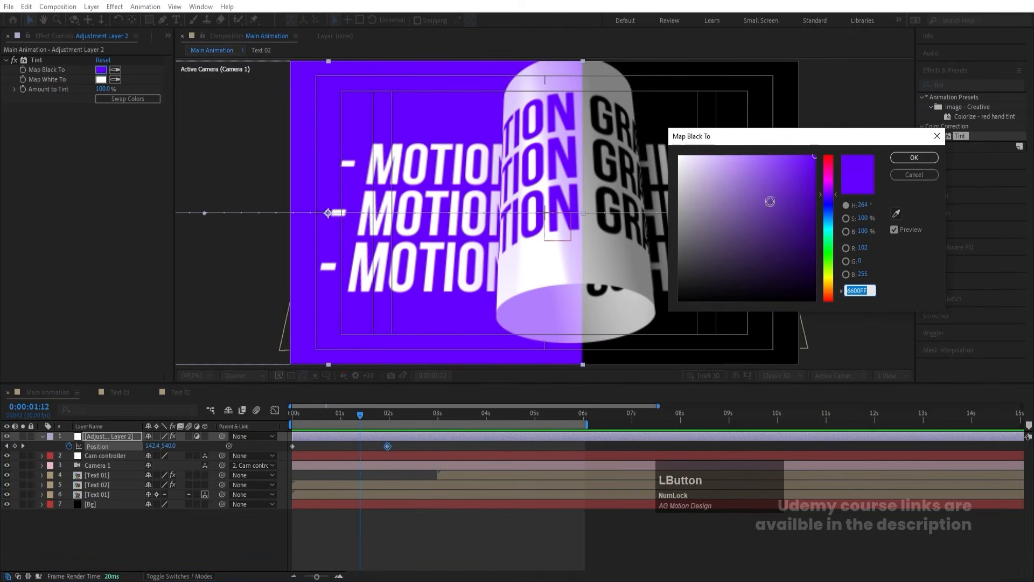
click(829, 160)
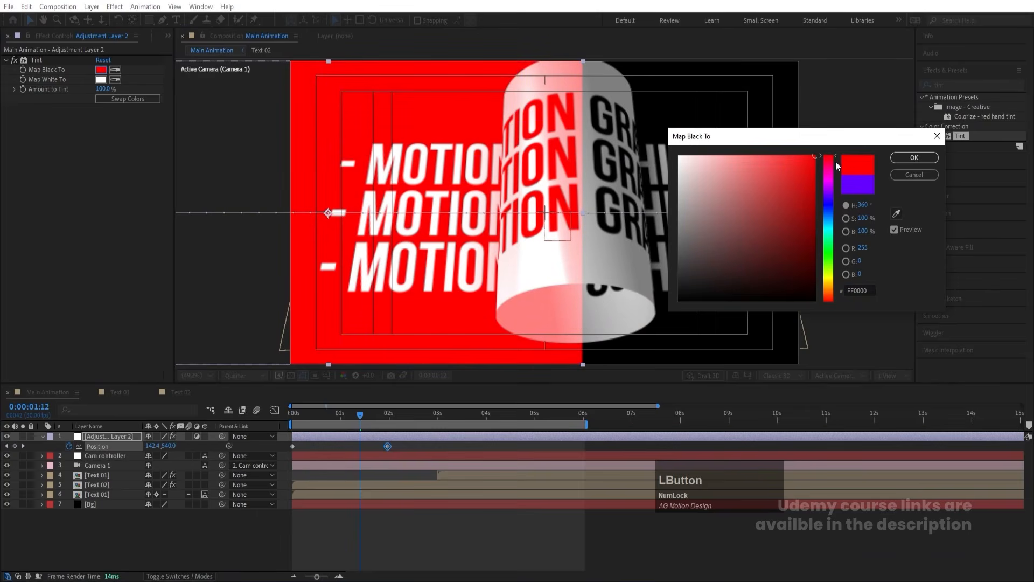
click(829, 201)
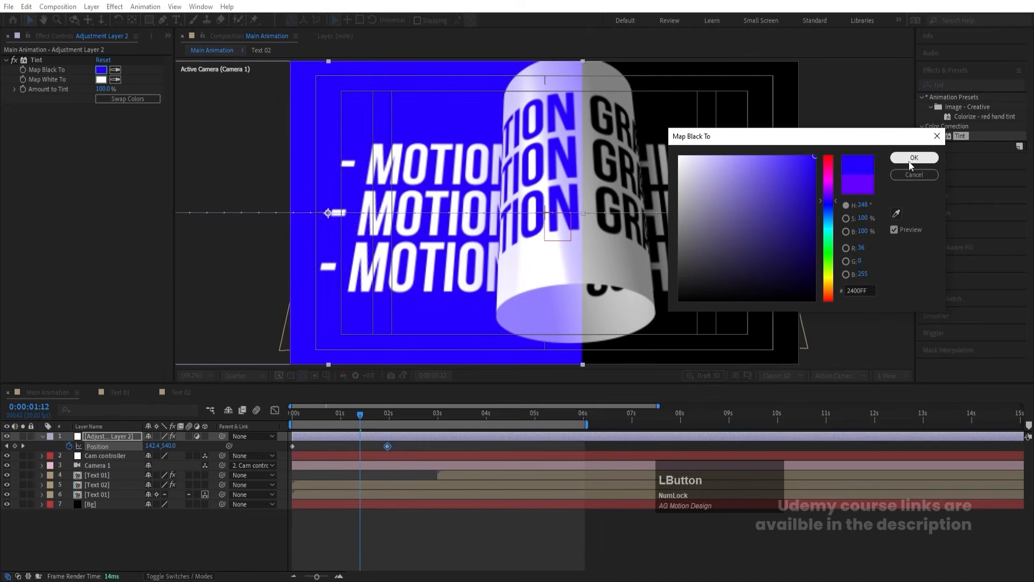
drag(835, 169, 834, 132)
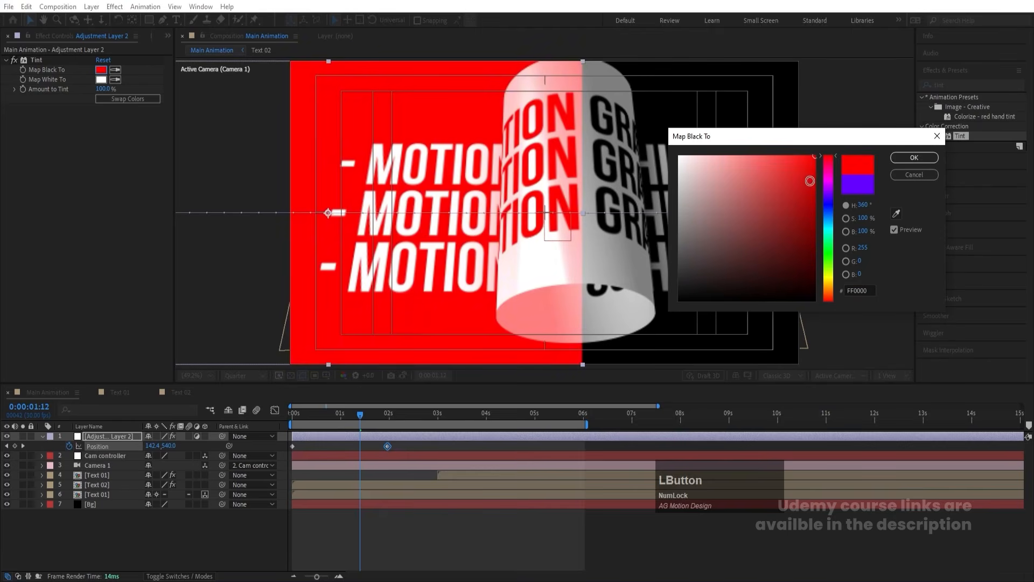
click(914, 157)
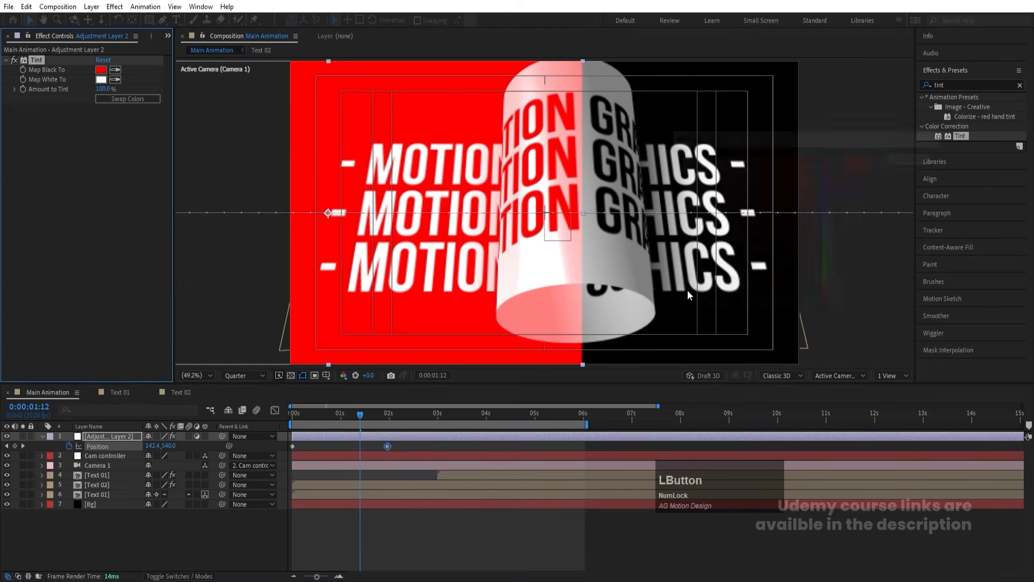
- Move the adjustment layer's second Position keyframe to about 6 seconds, at the end of the work area
drag(388, 446, 586, 449)
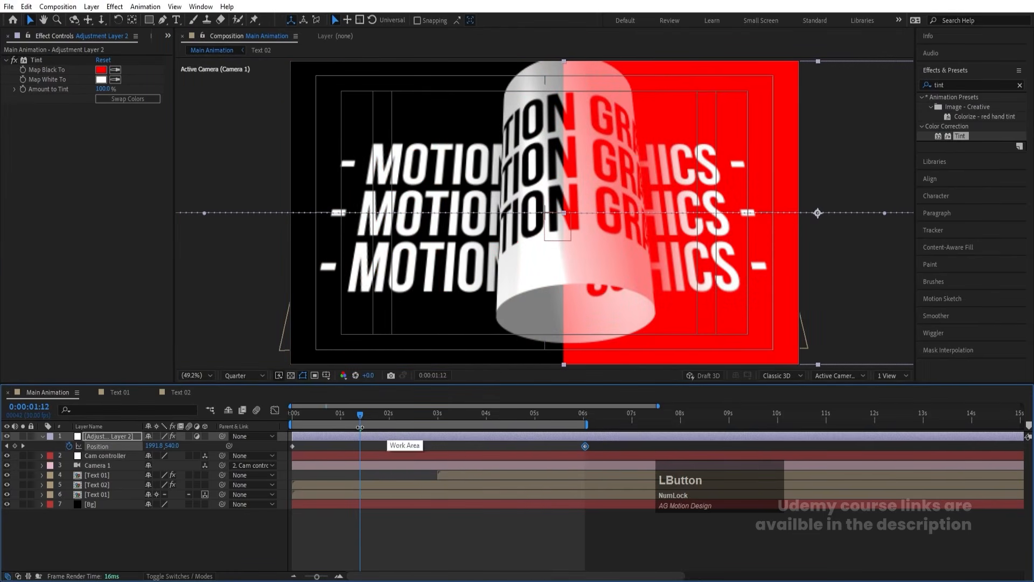
- Play back the red tint sweep from the start of the Main Animation timeline
drag(312, 412, 235, 410)
key(space)
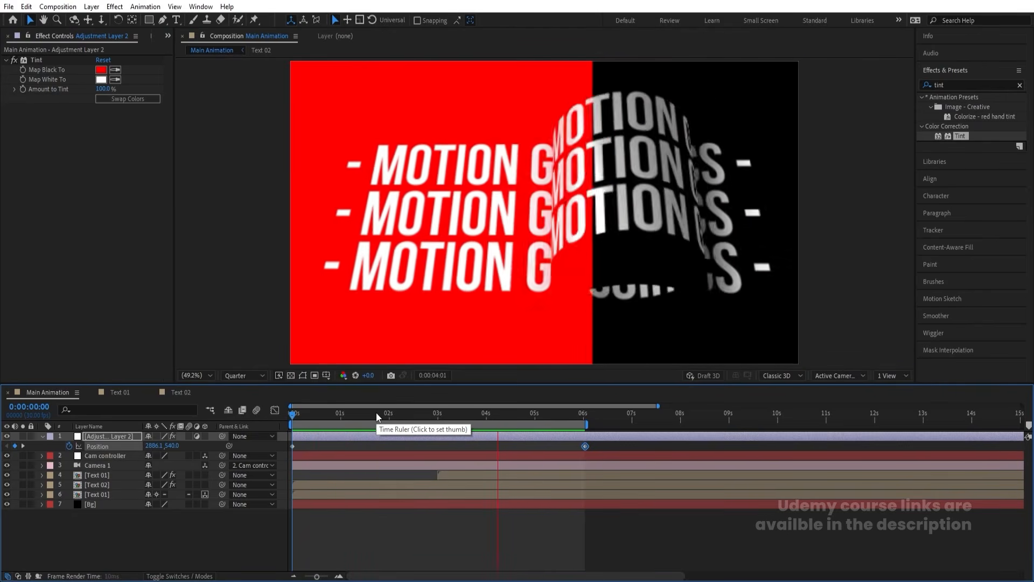
key(space)
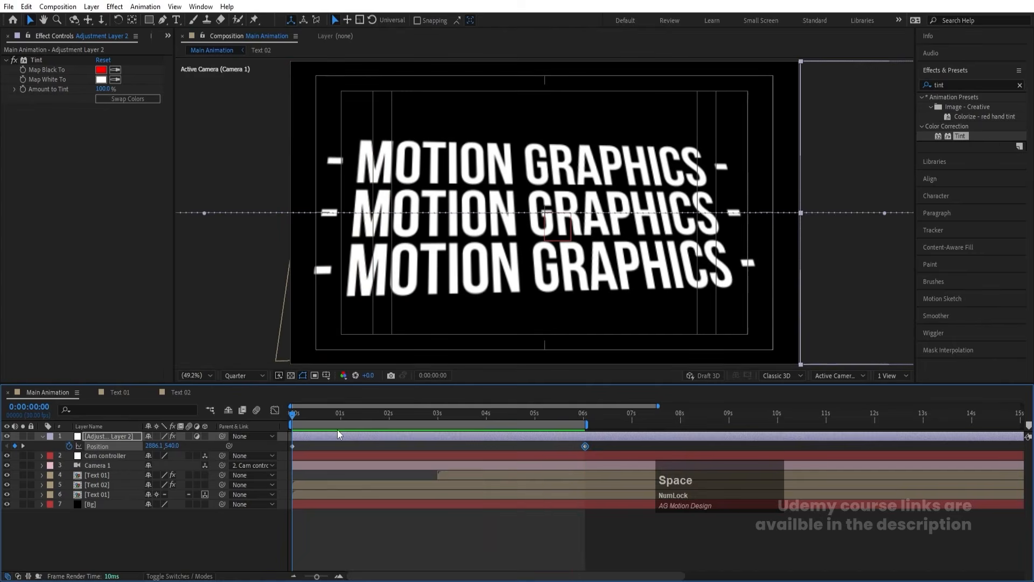
- Move the adjustment layer below Text 02 and directly above the lower Text 01 layer, and preview the animation
click(341, 413)
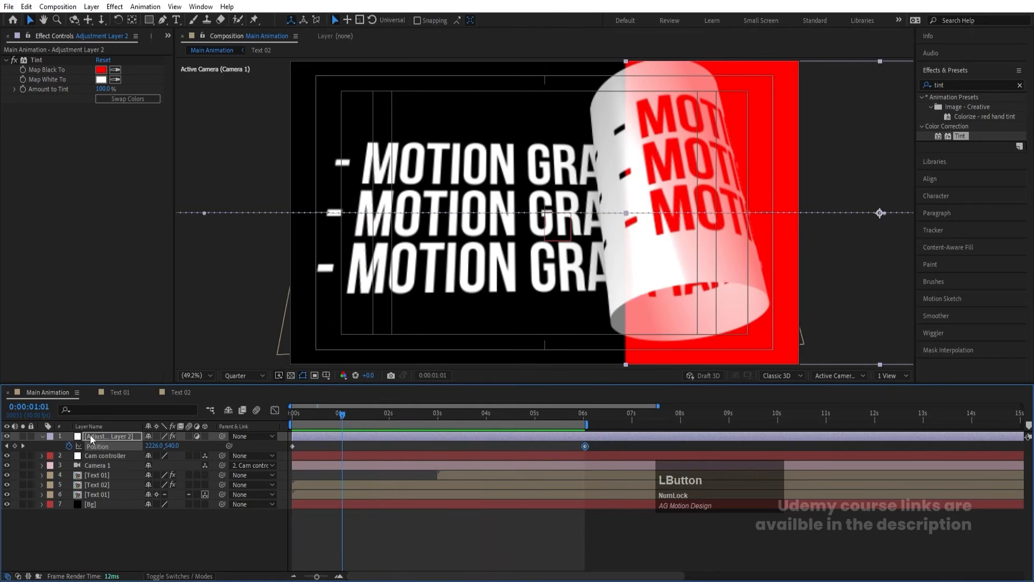
drag(89, 435, 106, 491)
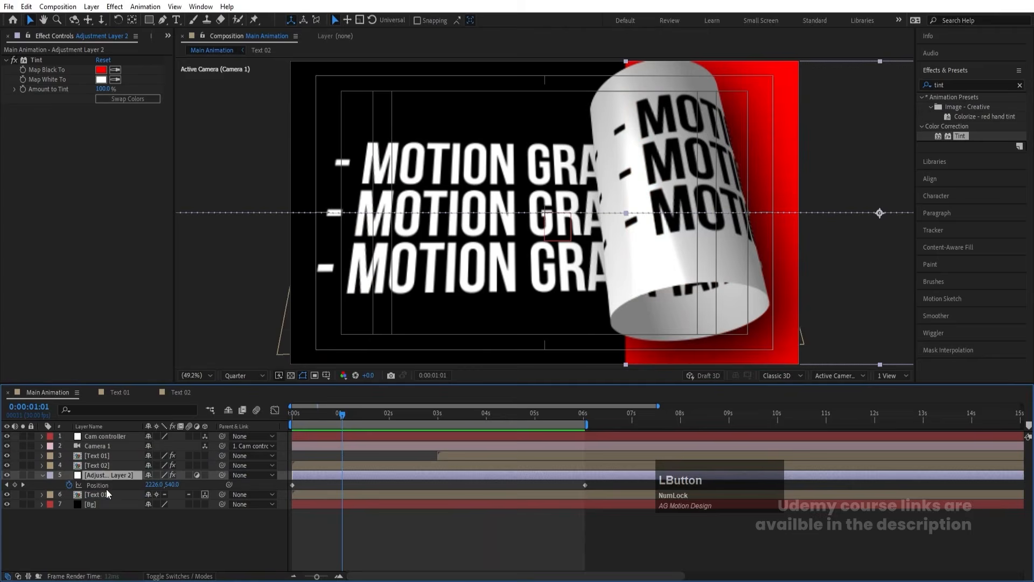
key(space)
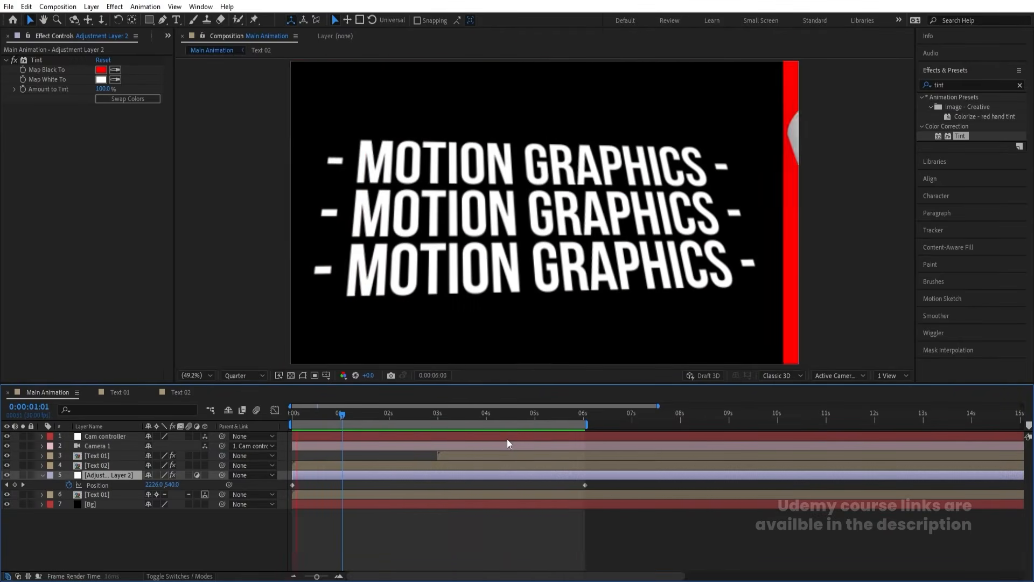
key(space)
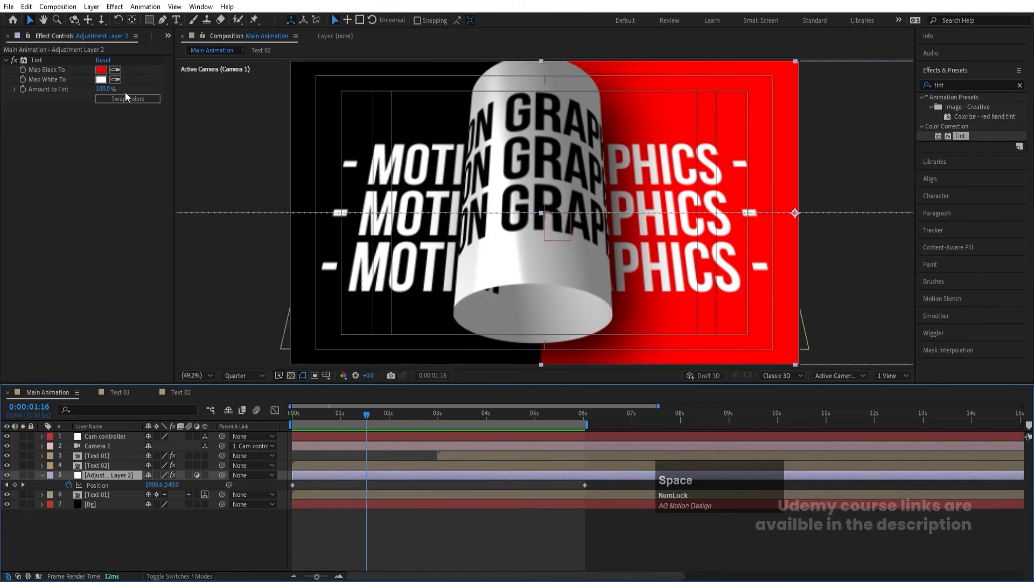
- Set the Tint's Map Black To color to black, swap its two colors, and preview the inverted sweep
click(101, 70)
drag(710, 288, 746, 323)
key(Return)
click(113, 101)
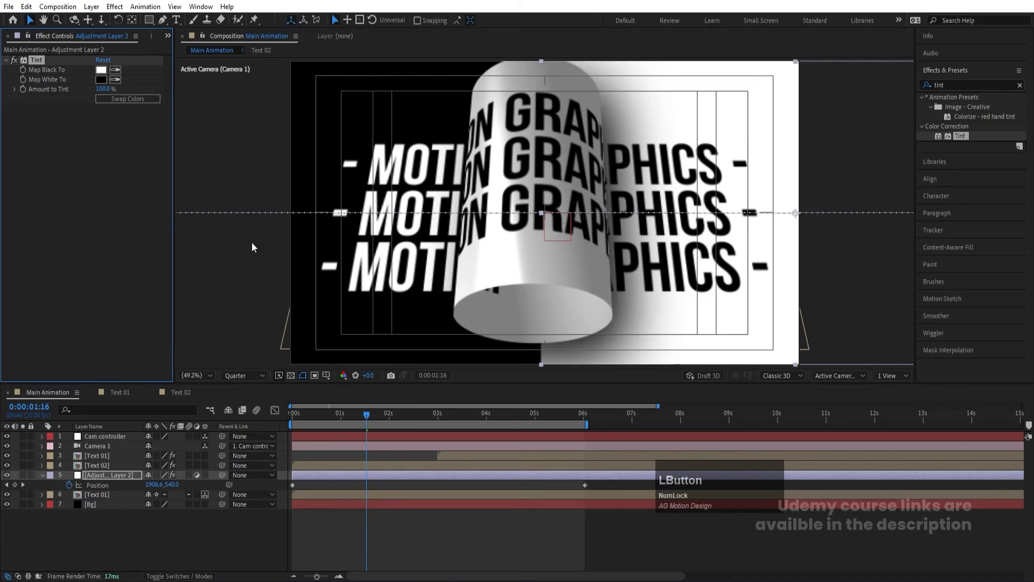
key(space)
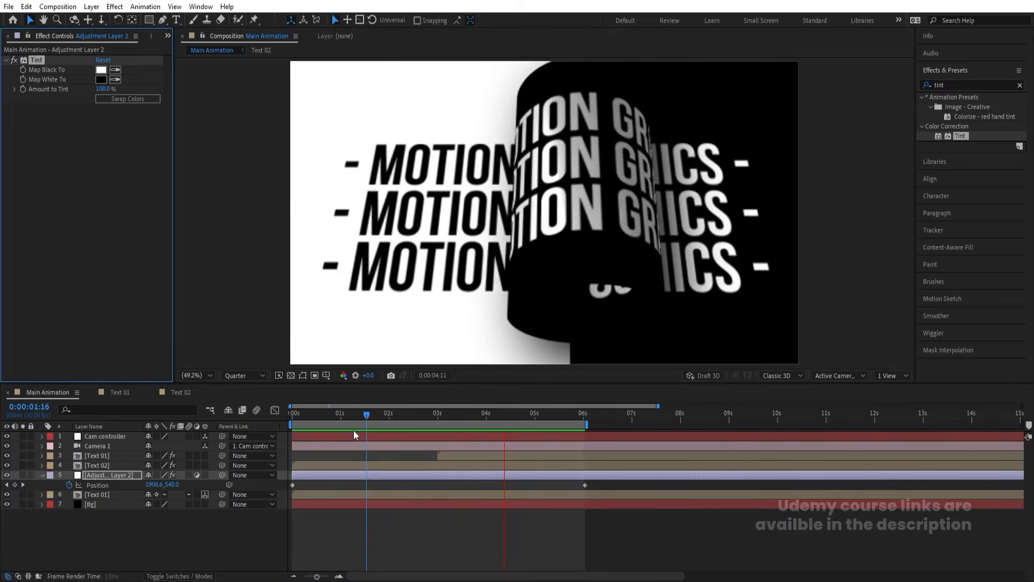
key(space)
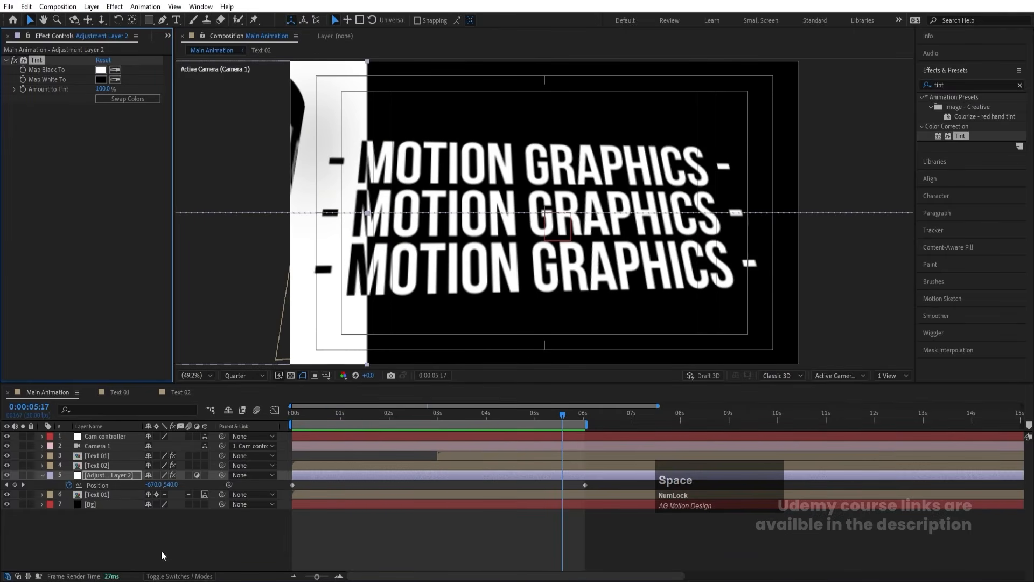
- Look into the lower Text 01 precomp, return to Main Animation, and scrub through the timeline
click(128, 525)
click(107, 476)
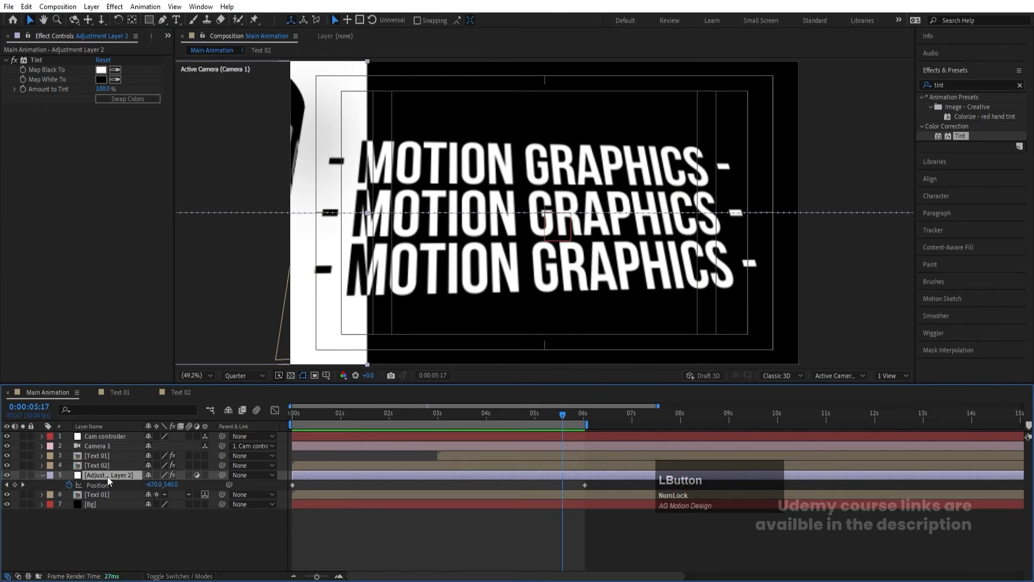
double_click(125, 494)
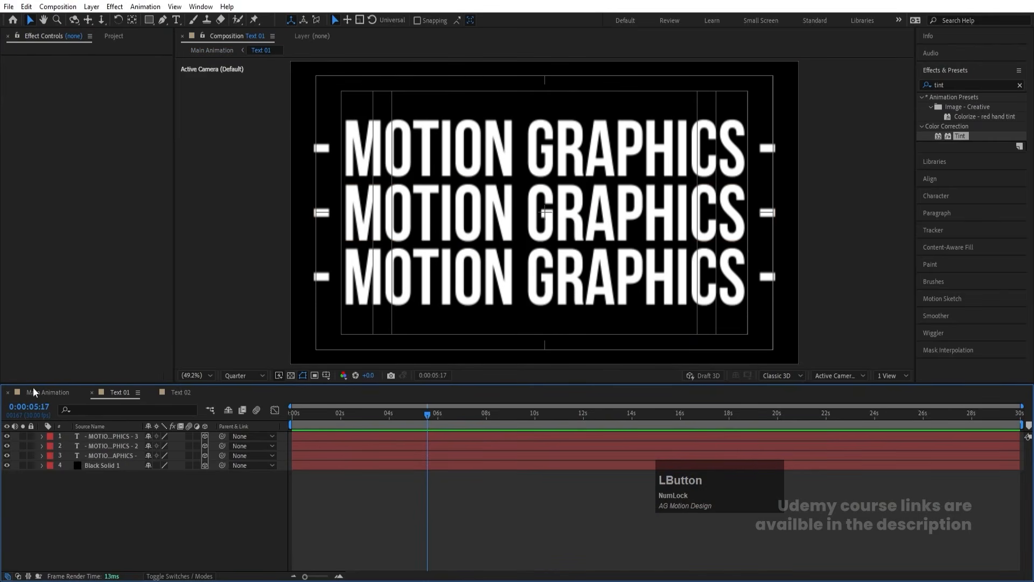
click(46, 392)
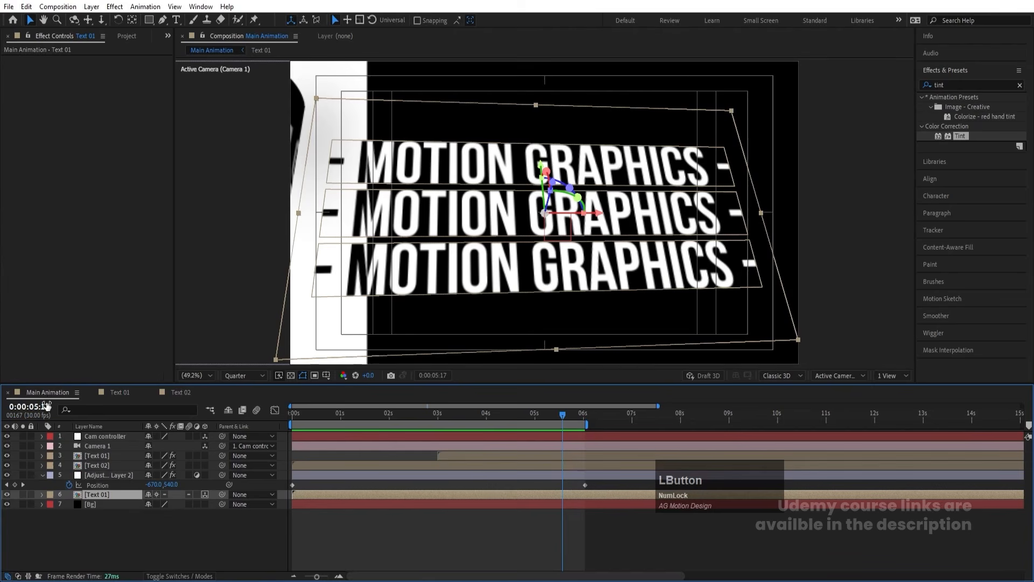
drag(344, 414, 471, 409)
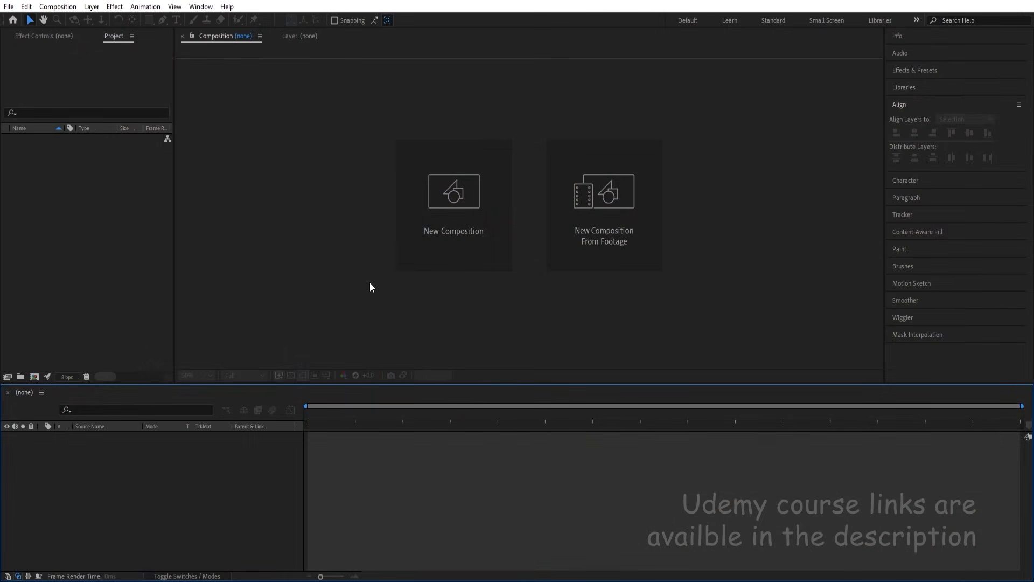
- Create a 1920 x 1080, 30 fps composition named Main Animation and show the title/action safe guides
click(412, 230)
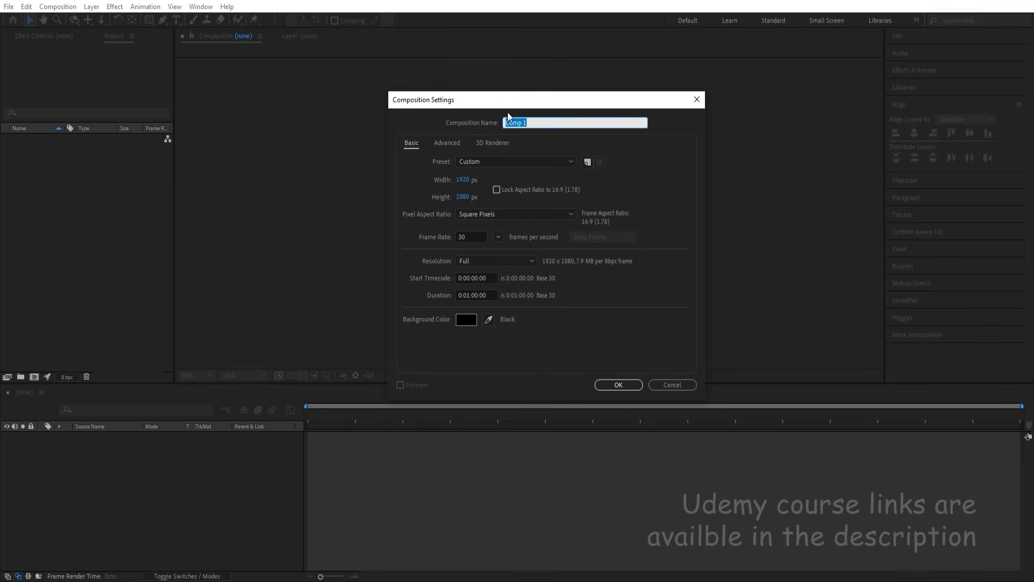
drag(499, 103, 455, 96)
text(Main Animation)
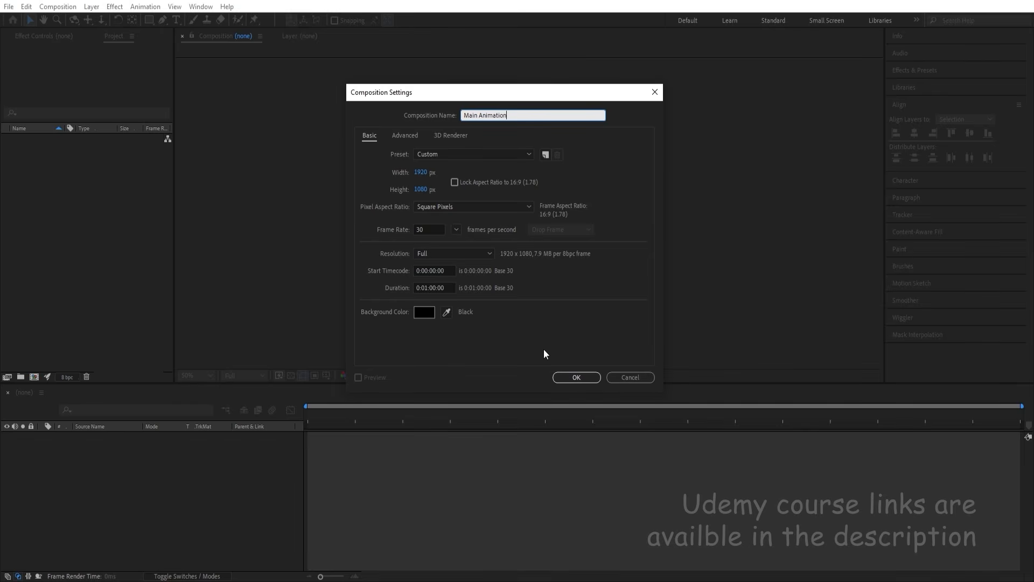
click(566, 377)
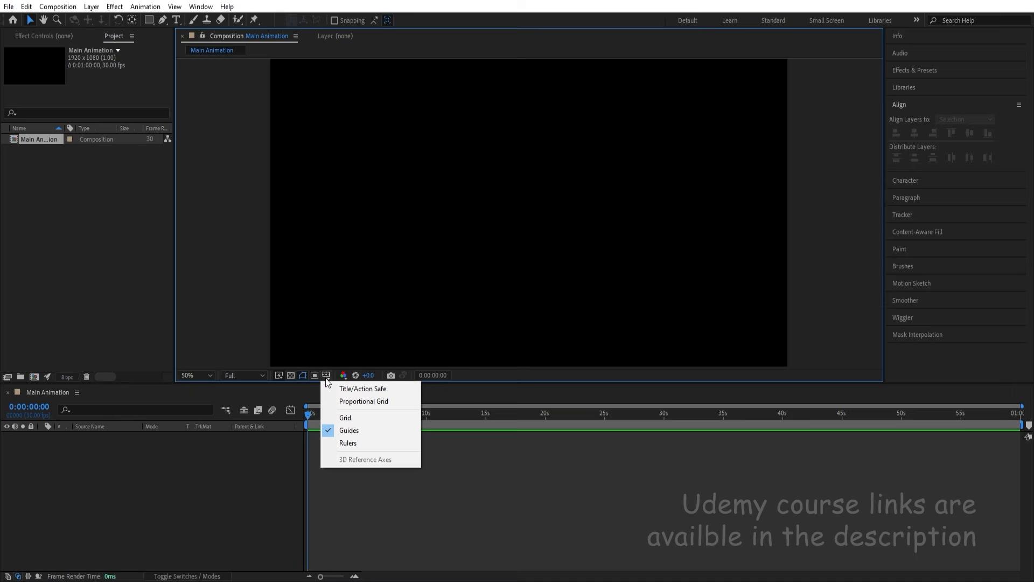
click(353, 387)
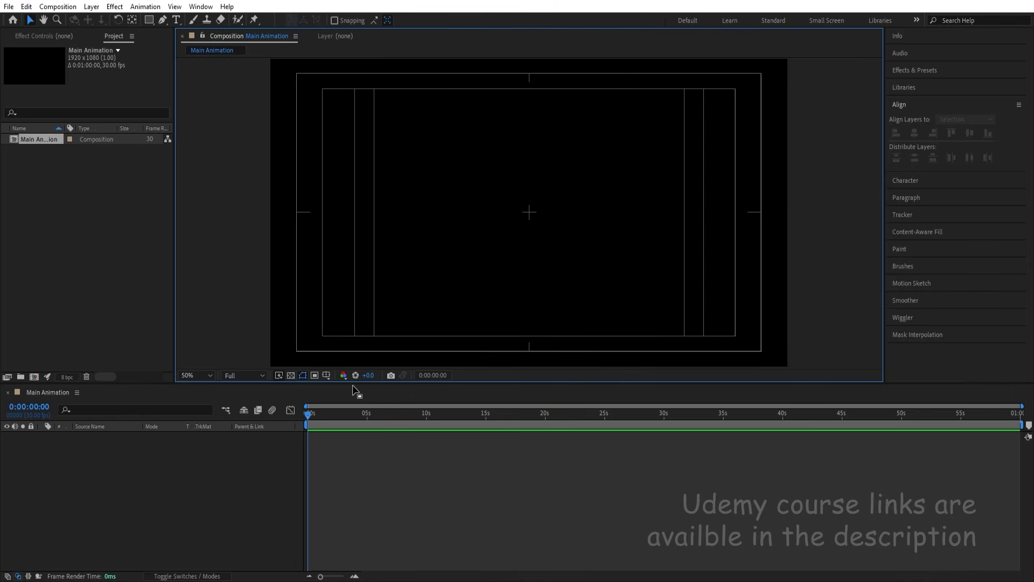
click(168, 465)
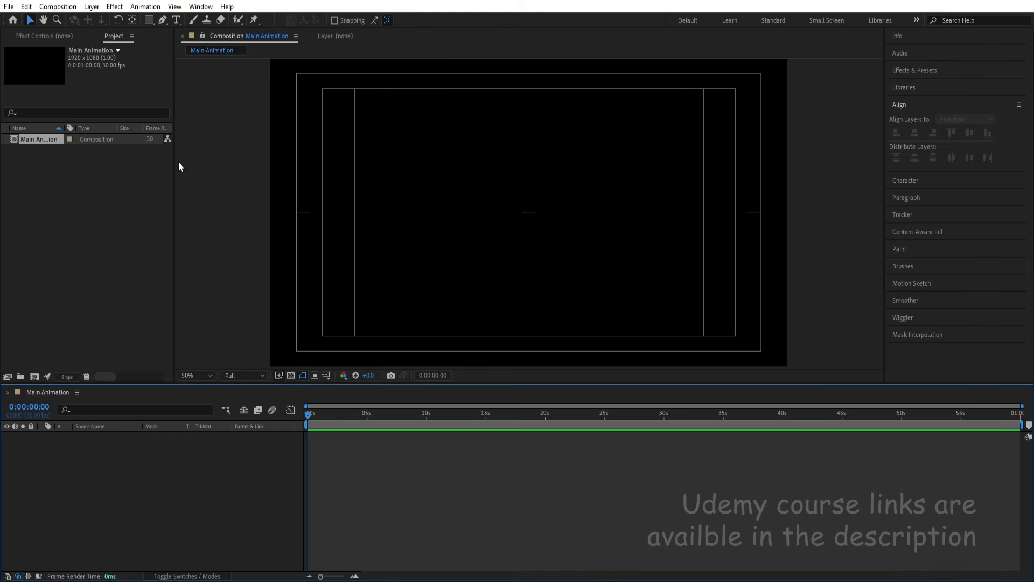
- Set the Montserrat font style to Black and add the text MOTION near the middle of the composition
click(177, 20)
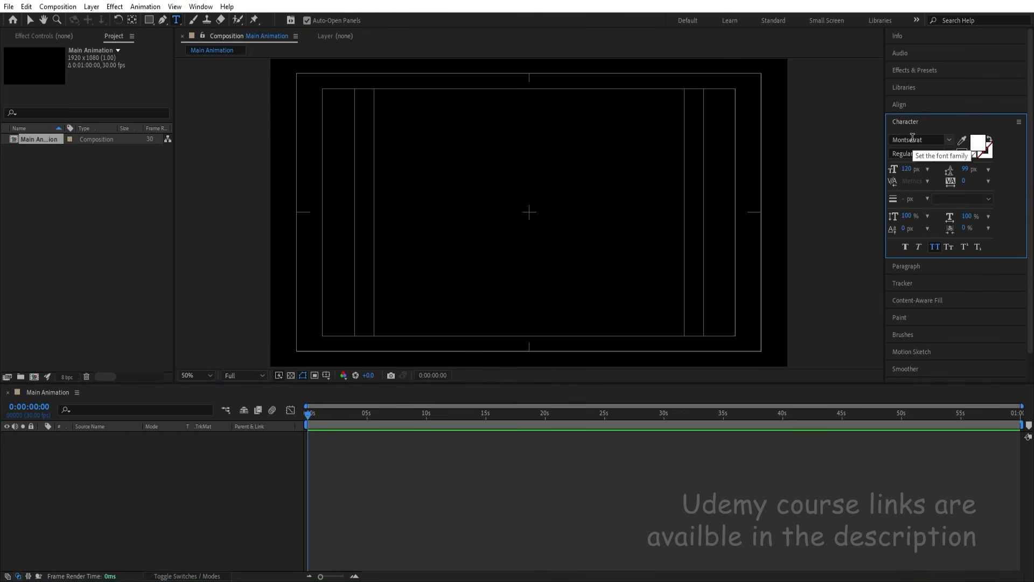
click(948, 155)
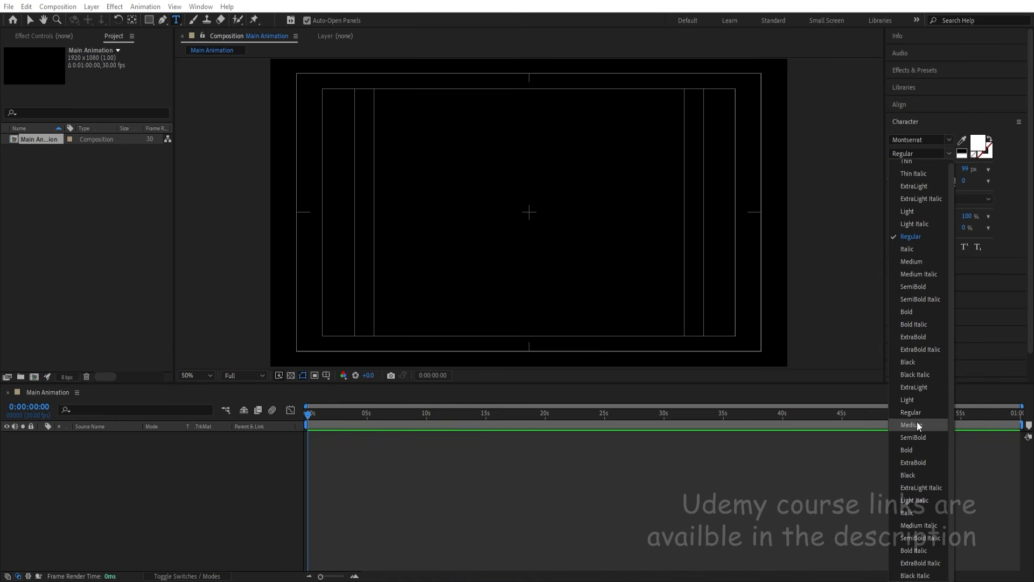
click(914, 473)
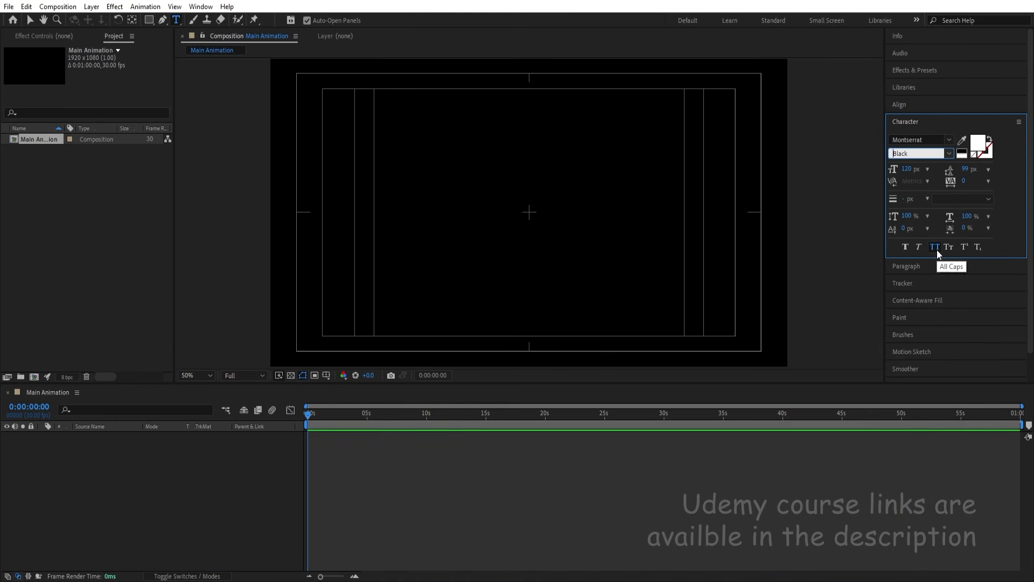
click(201, 493)
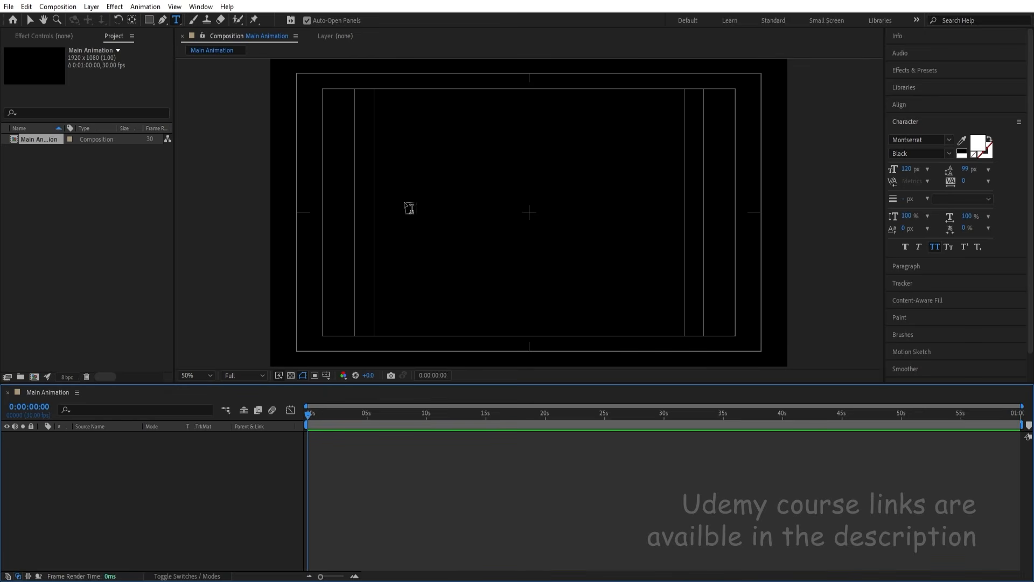
click(473, 228)
text(MOTION)
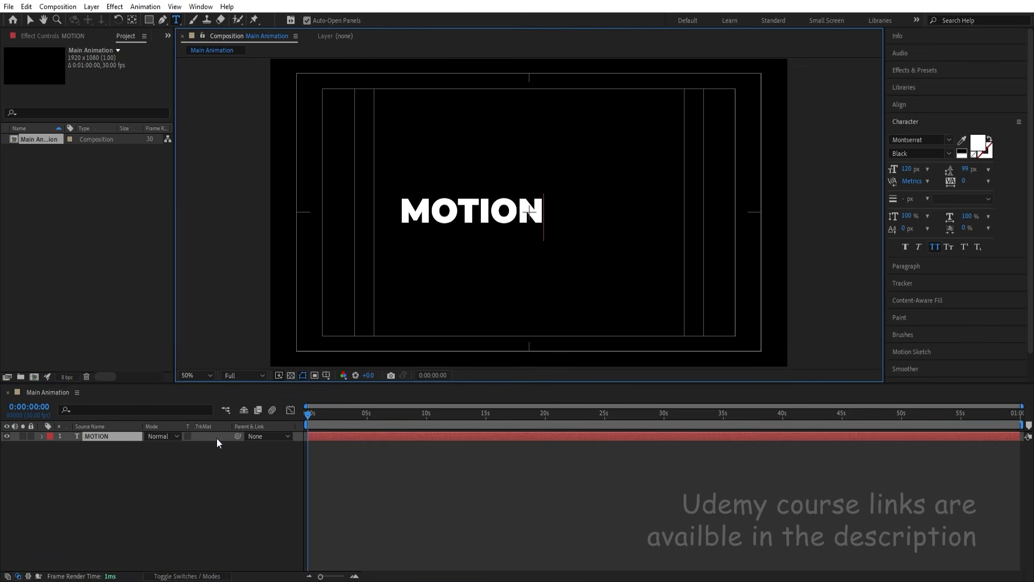
click(180, 479)
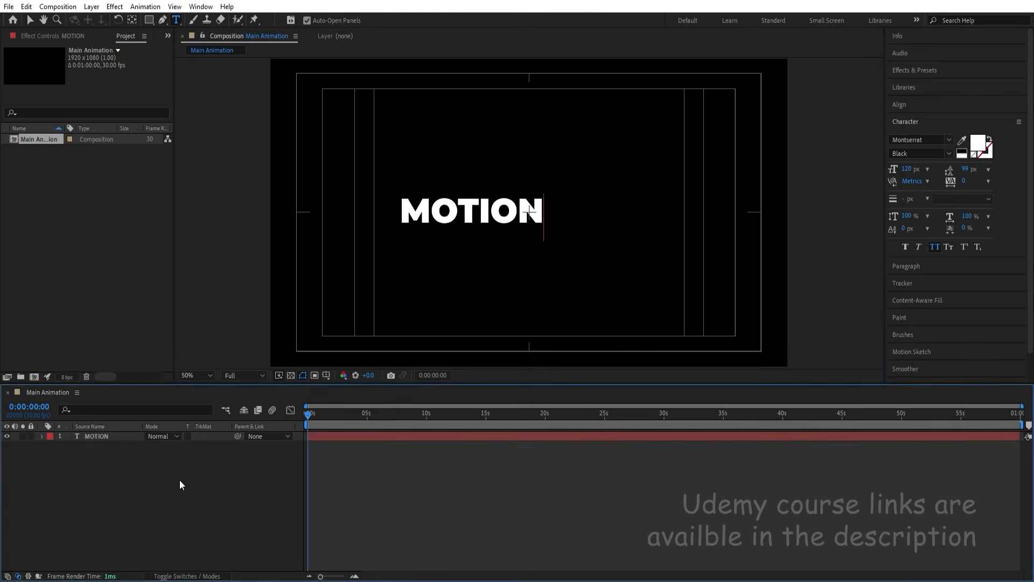
- Center the MOTION layer's anchor point and align the layer horizontally and vertically to the composition
click(95, 437)
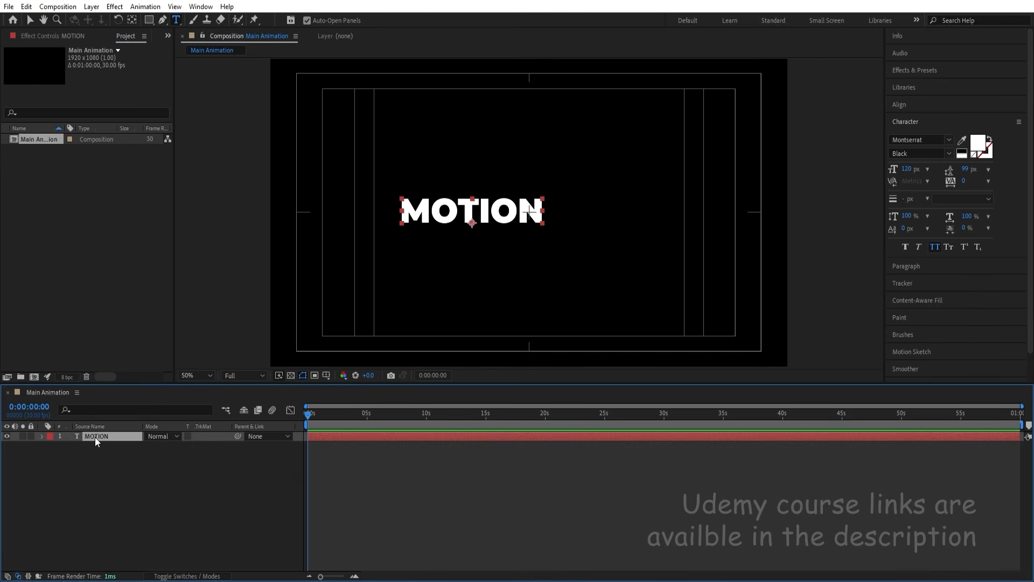
key(ctrl+alt+Home)
click(902, 104)
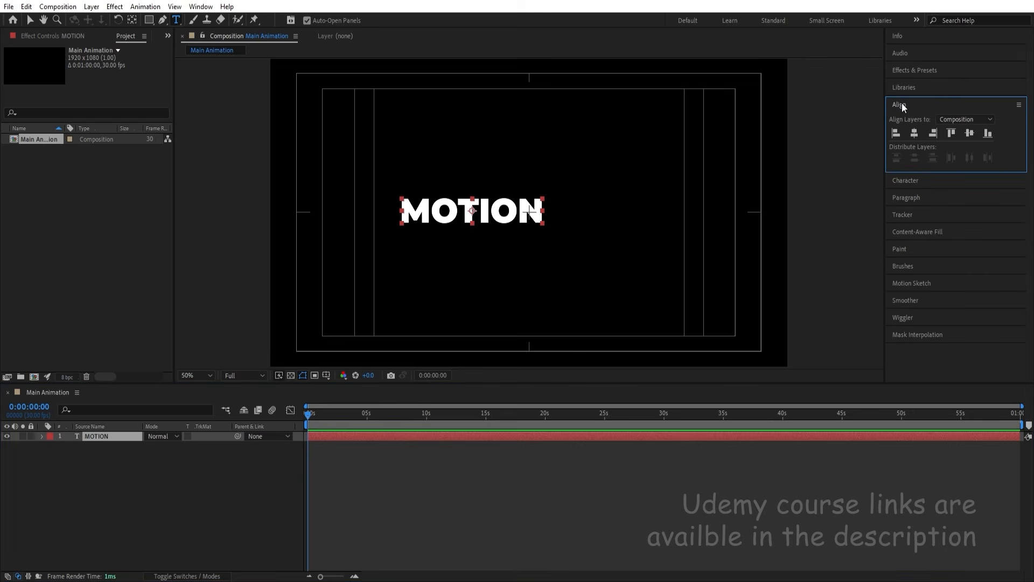
click(916, 137)
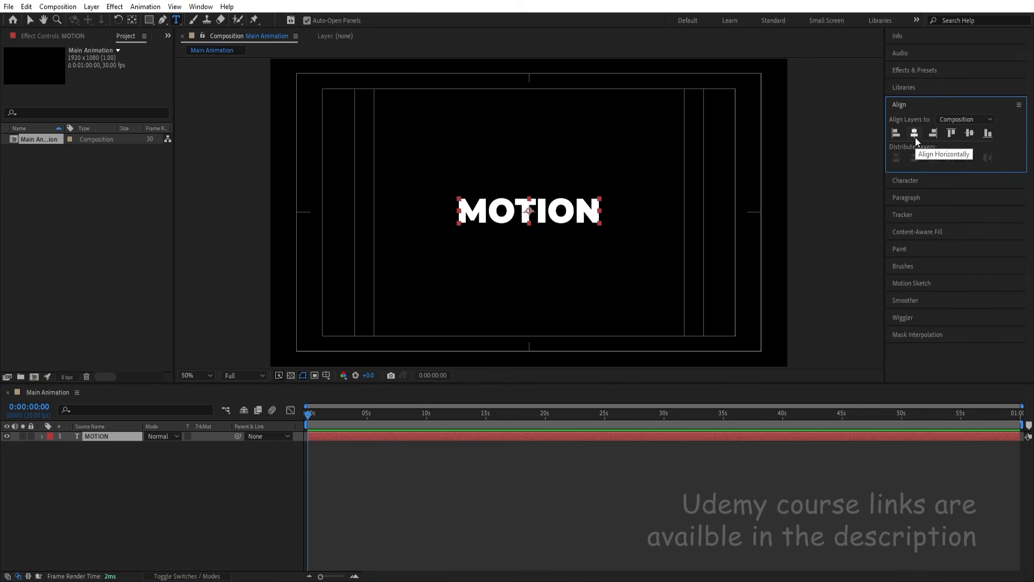
click(972, 134)
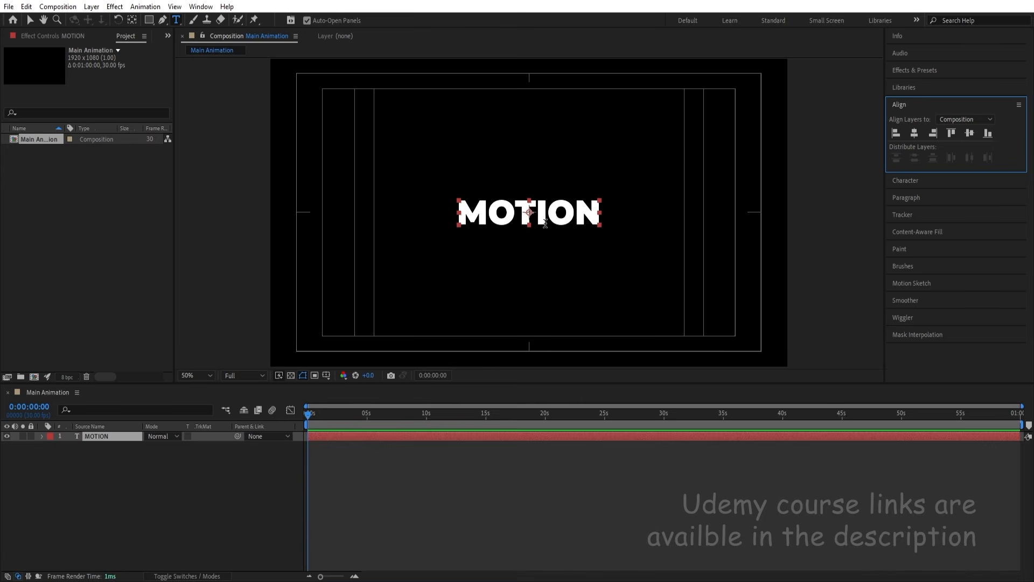
click(145, 464)
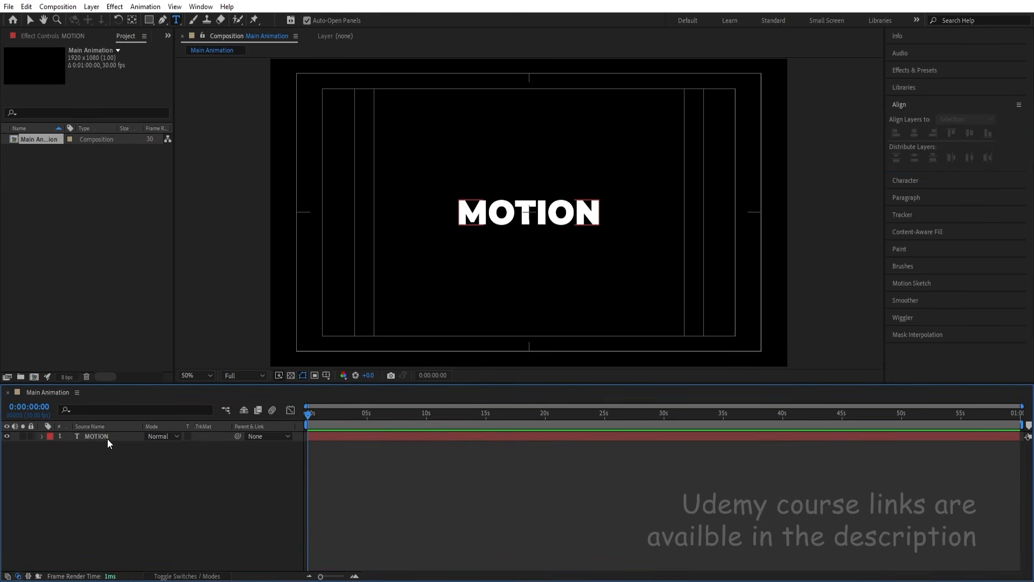
- Duplicate the MOTION text layer and hide the original
click(108, 438)
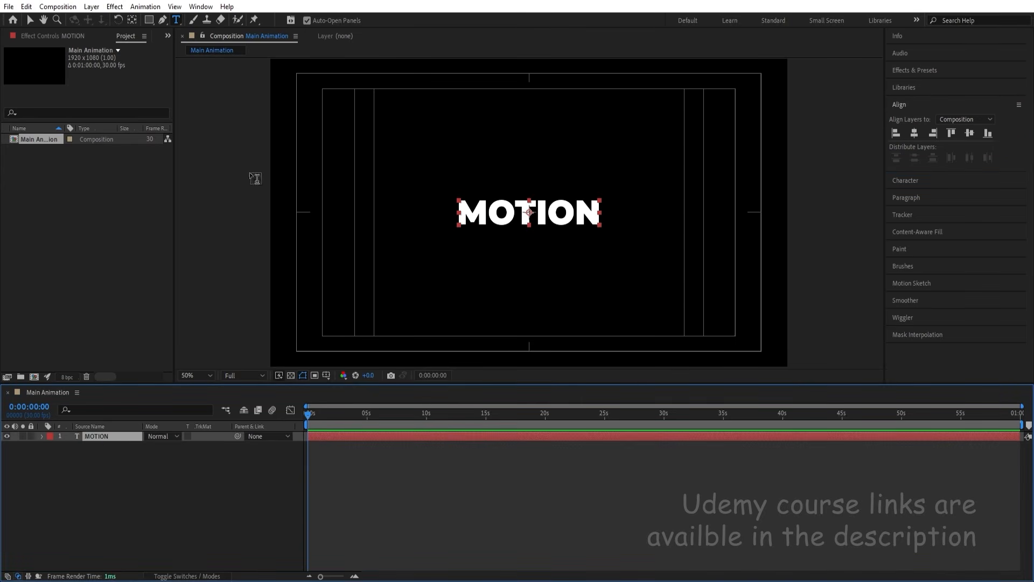
click(29, 20)
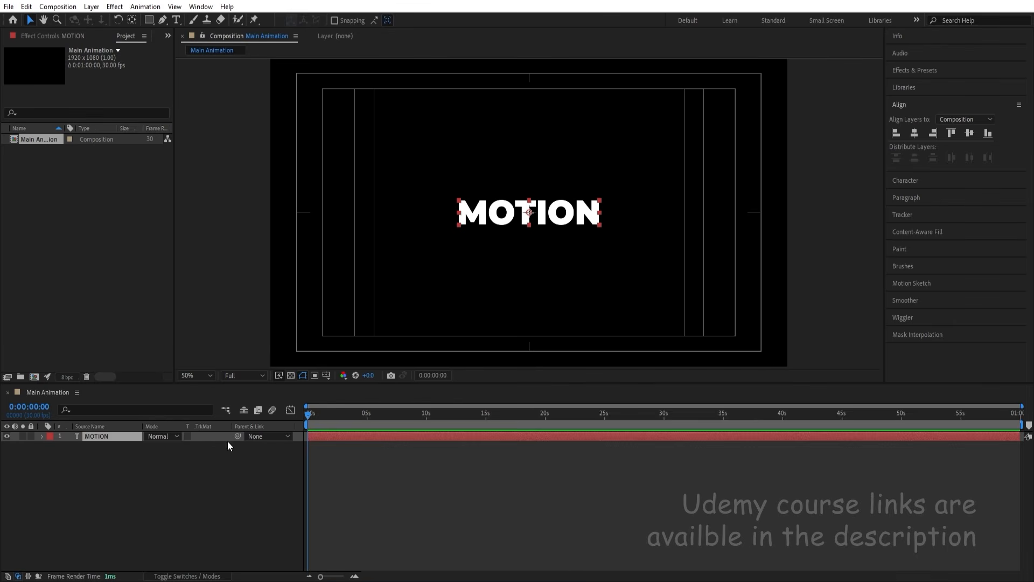
click(121, 532)
click(101, 437)
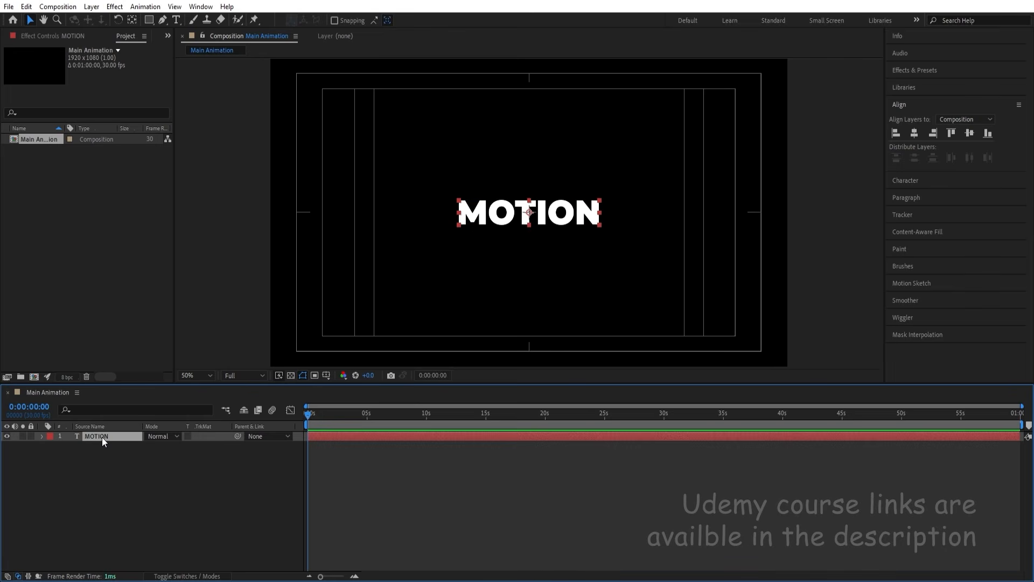
key(ctrl+d)
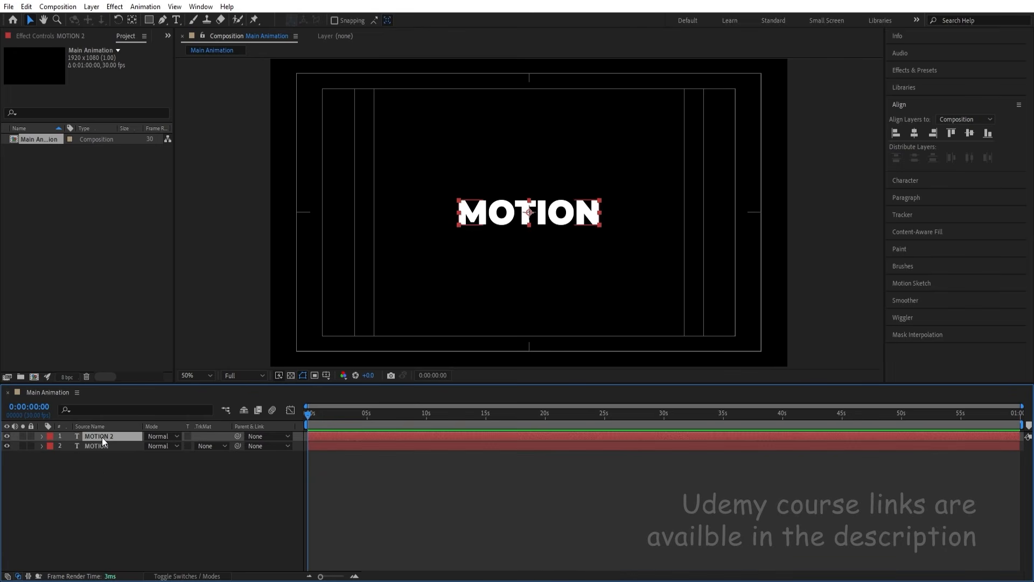
click(7, 446)
- Replace the duplicated layer's text with DESIGN
click(177, 19)
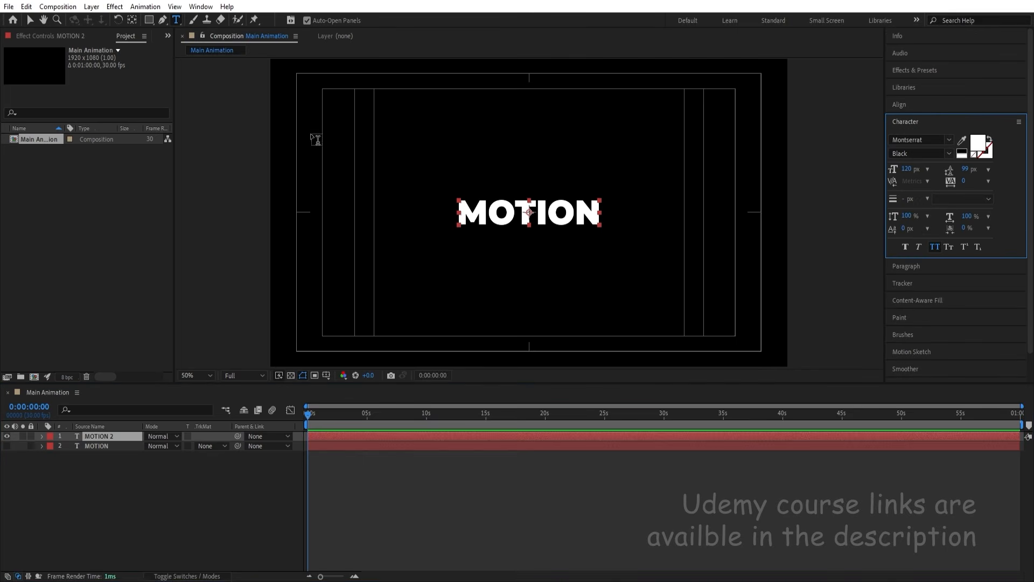
double_click(525, 218)
text(DESIGN)
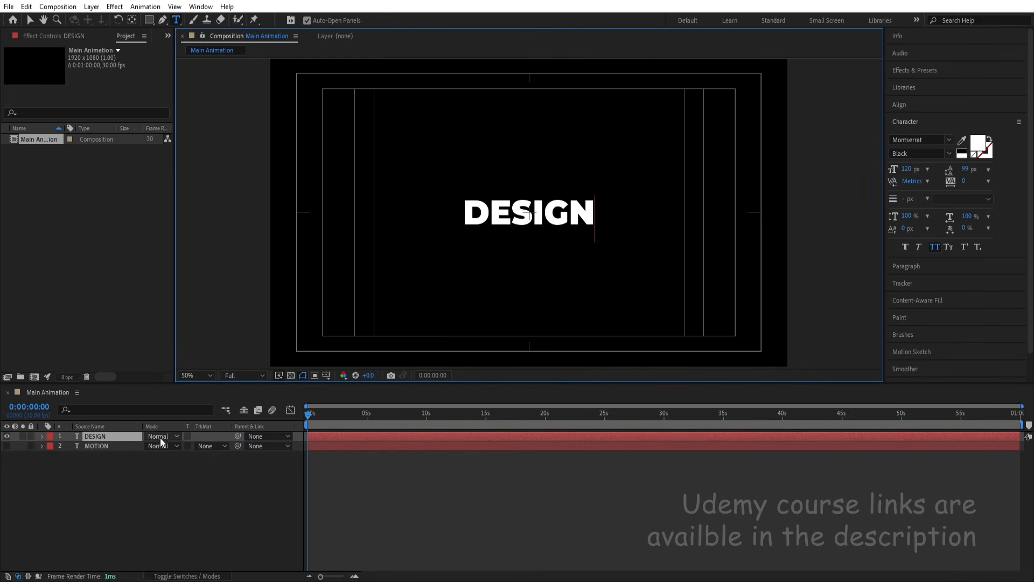
- Draw a rectangular mask over the upper half of the DESIGN text layer, ending at the middle of the letters
click(146, 483)
click(97, 438)
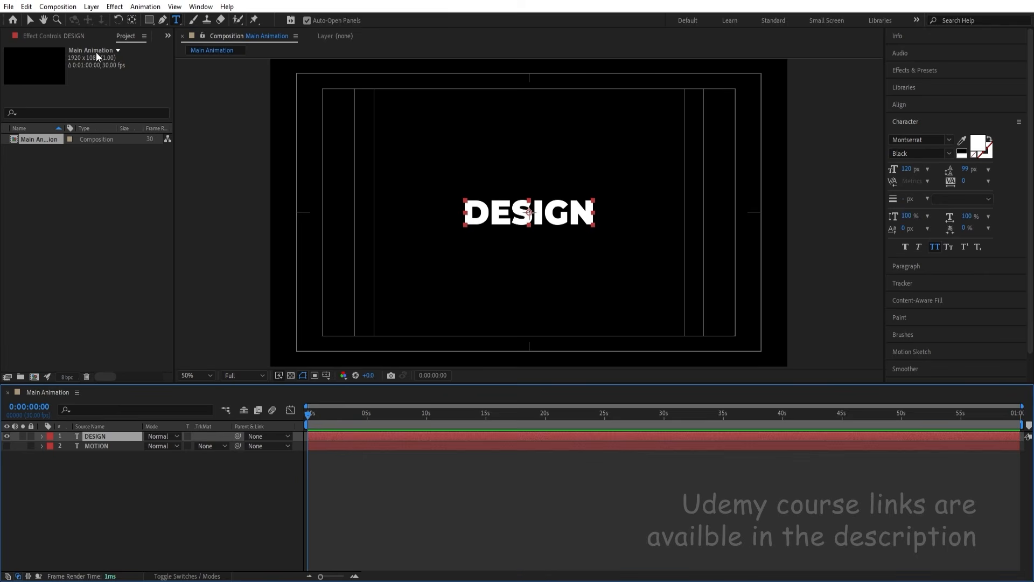
click(151, 22)
drag(441, 184, 620, 213)
click(93, 514)
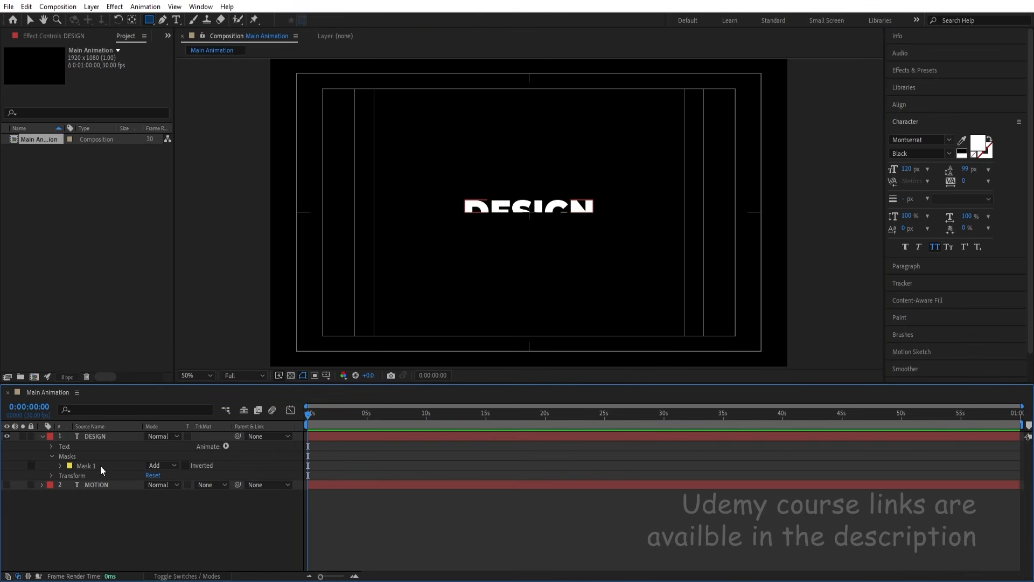
- Duplicate the masked DESIGN layer and invert Mask 1 on the copy so it keeps only the lower half
click(100, 437)
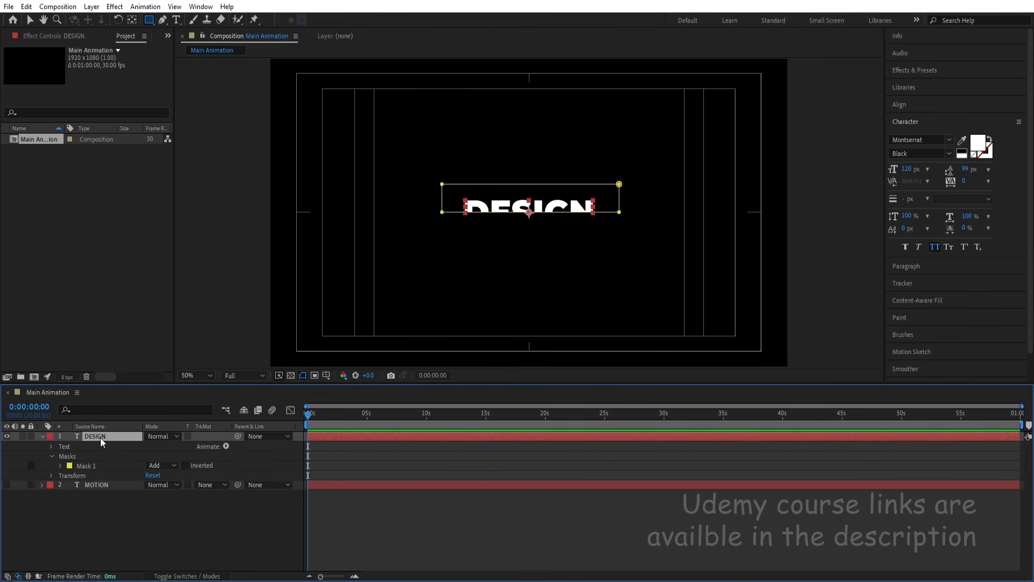
key(ctrl+d)
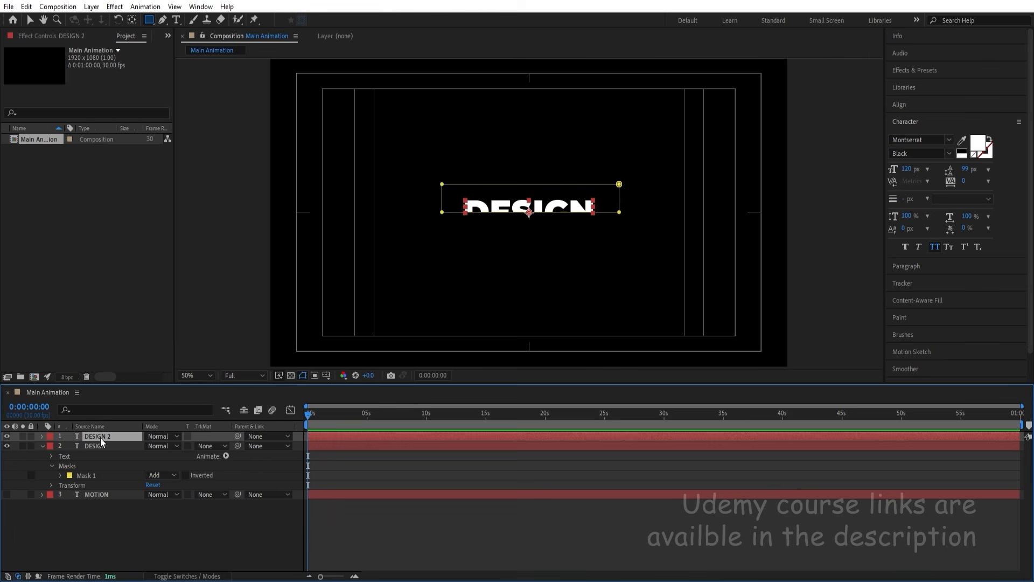
key(m)
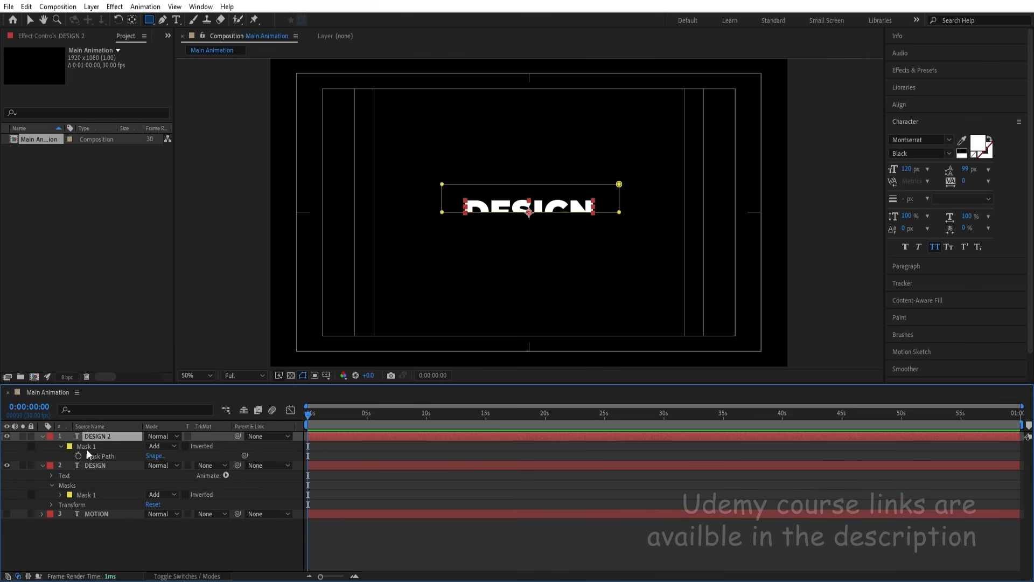
click(185, 447)
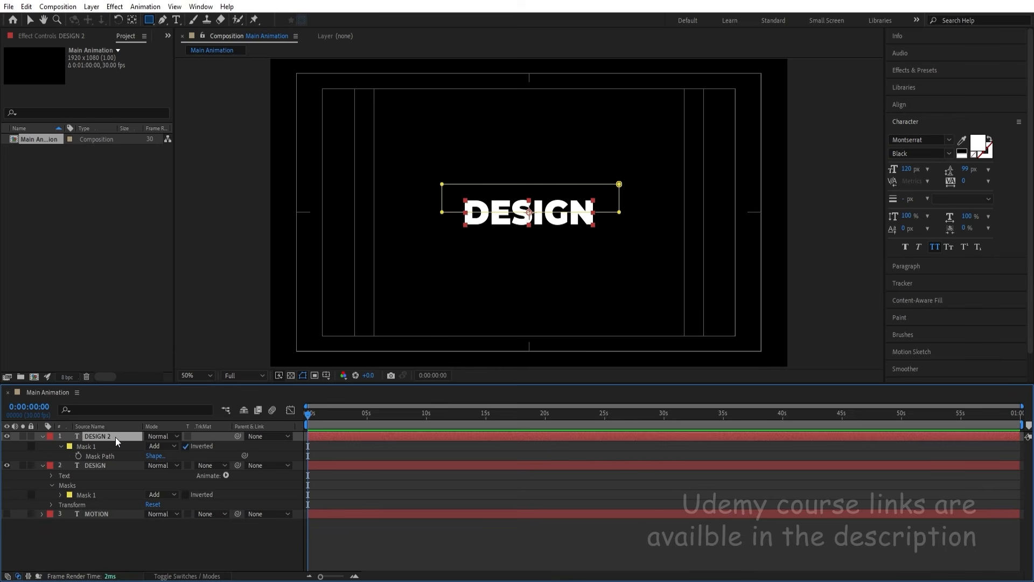
- Try moving the lower and upper halves of the DESIGN text apart vertically
key(v)
drag(536, 221, 536, 252)
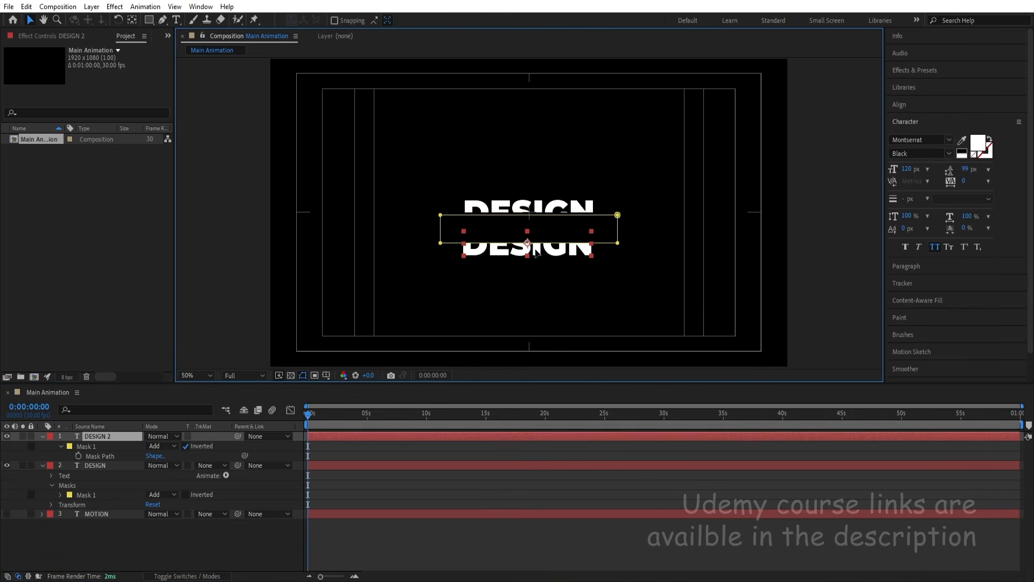
click(112, 463)
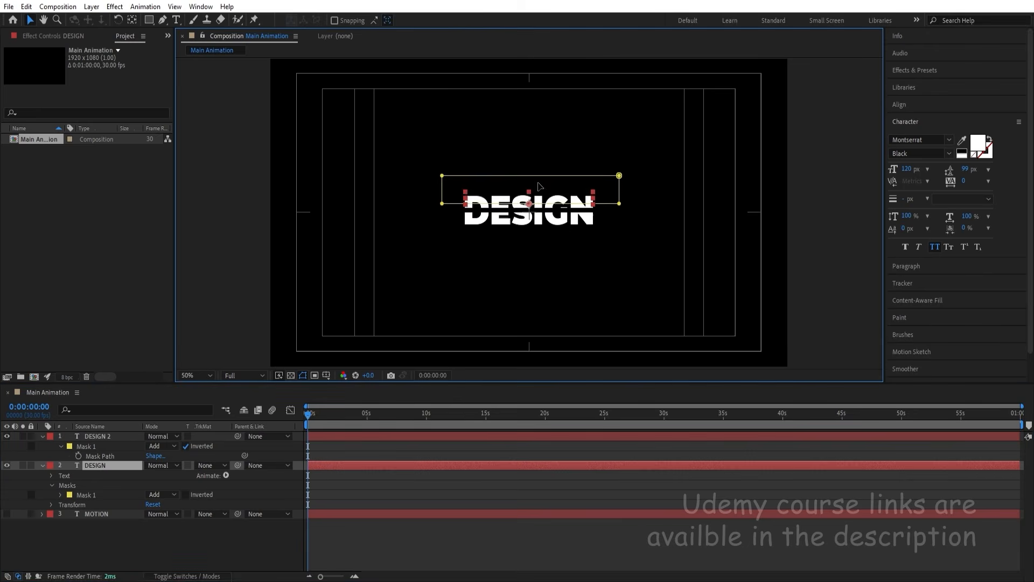
click(325, 455)
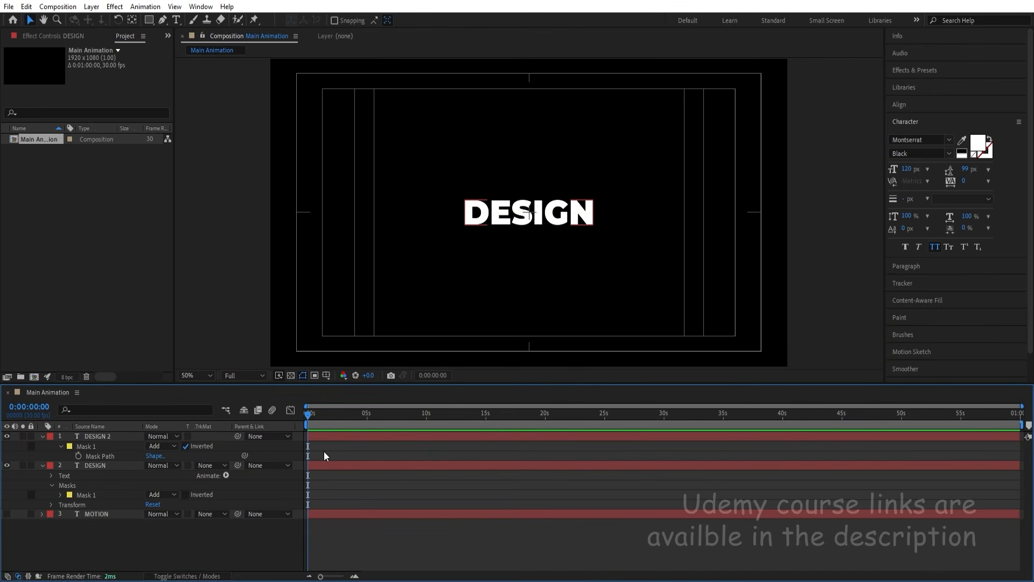
- Make the MOTION layer visible and raise the DESIGN layer to position 960, 478
key(p)
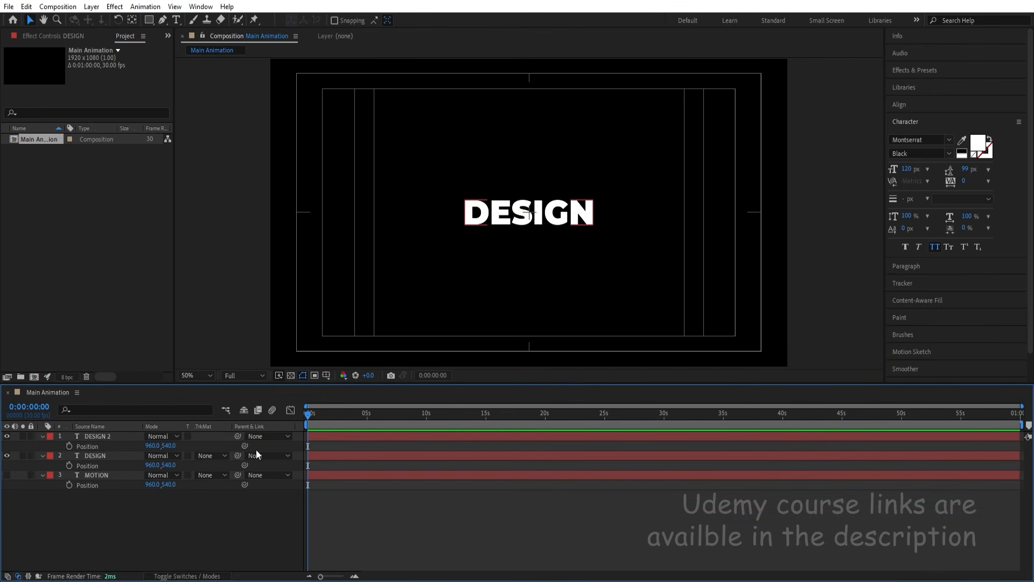
click(6, 475)
click(88, 474)
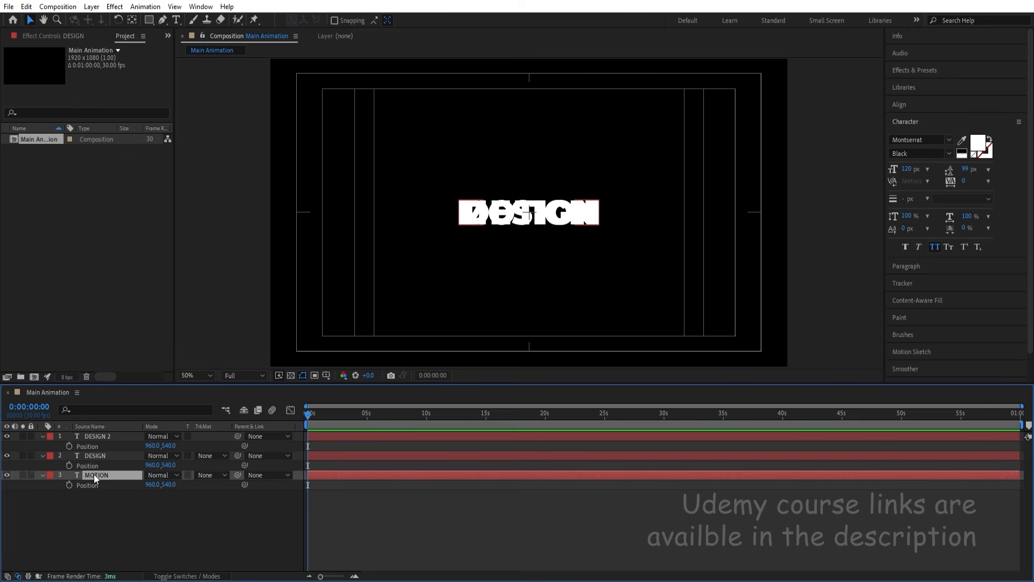
click(104, 456)
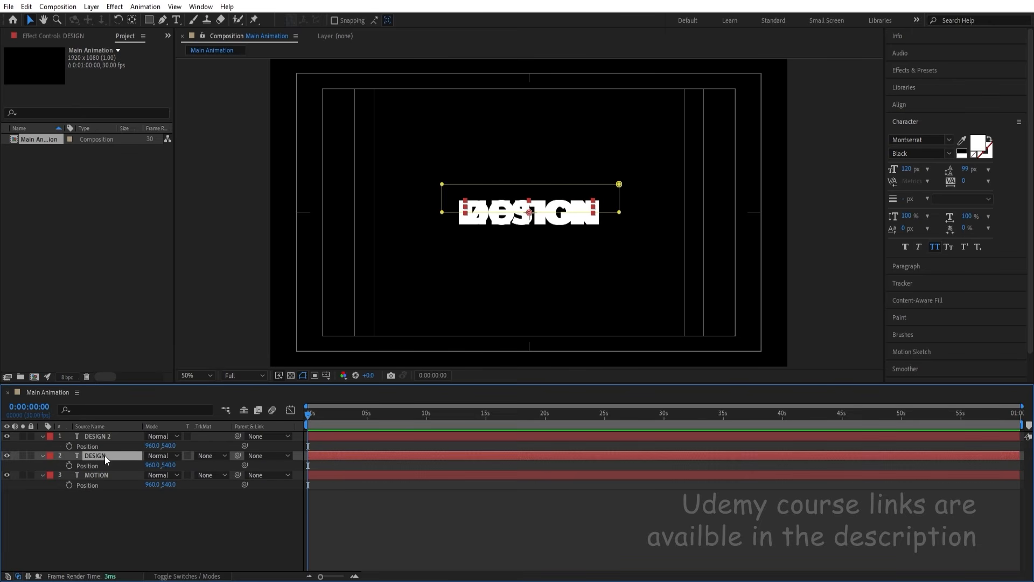
drag(168, 466, 196, 454)
- Lower the DESIGN 2 layer to position 960, 600 so it sits beneath the MOTION text
click(96, 436)
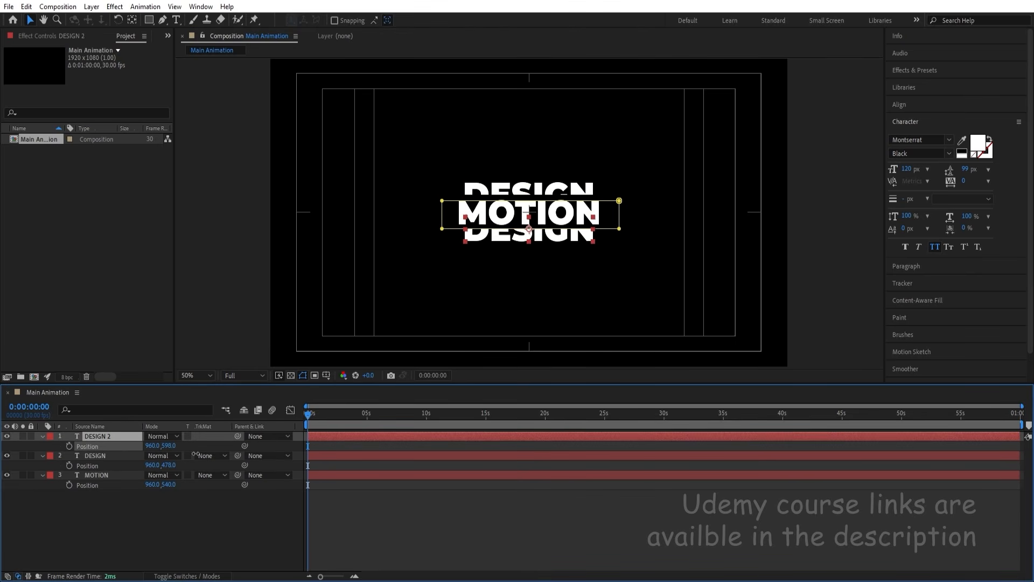
click(155, 505)
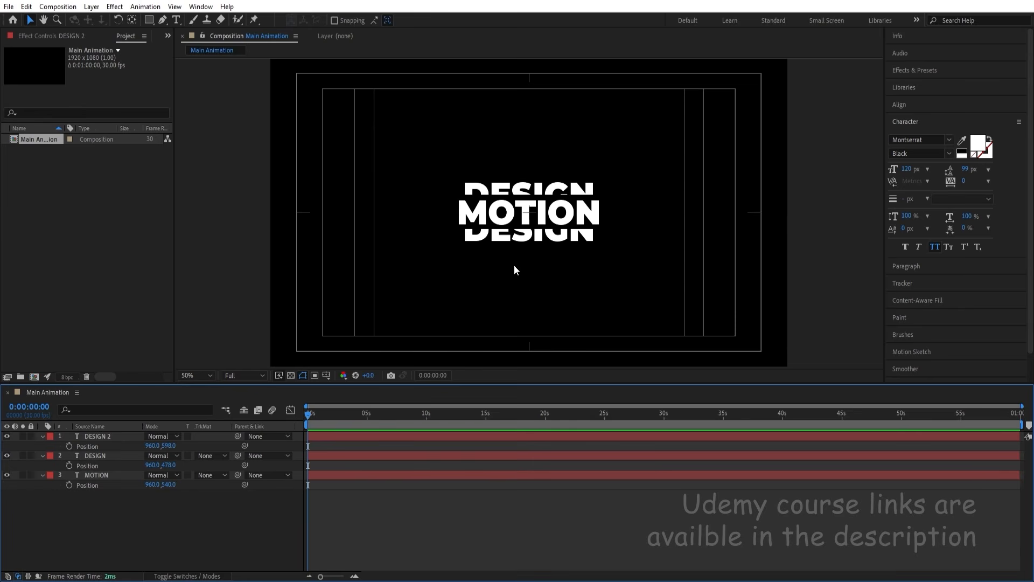
drag(502, 240, 503, 241)
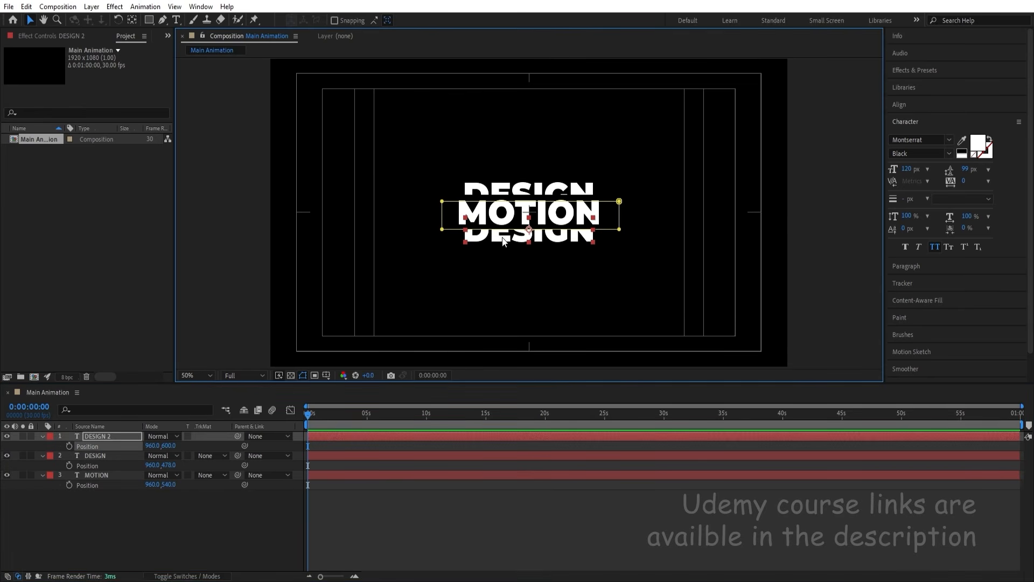
- Scale the DESIGN and DESIGN 2 layers together to 138%
click(113, 456)
ctrl+click(105, 434)
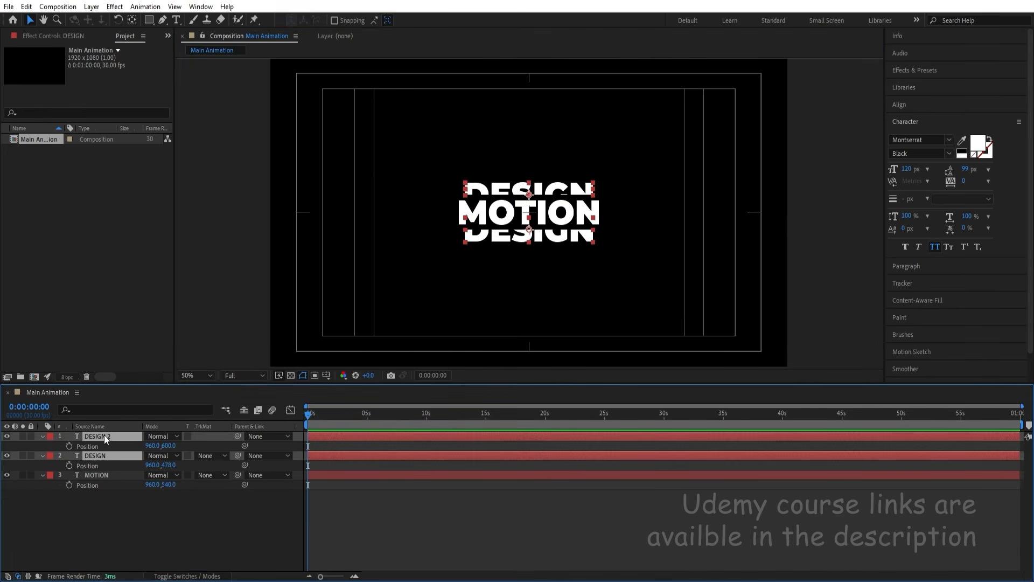
key(s)
drag(153, 446, 180, 445)
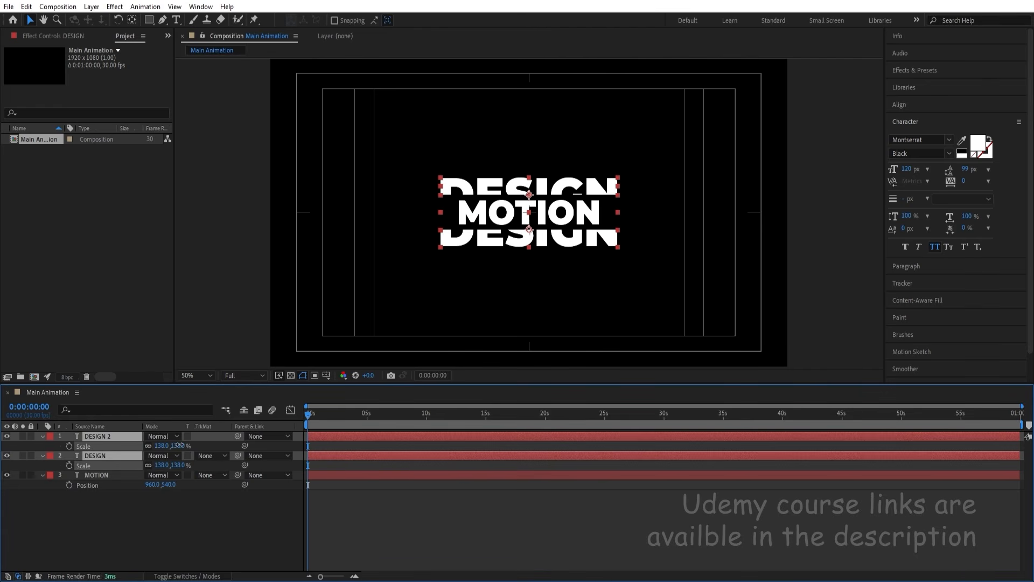
click(148, 512)
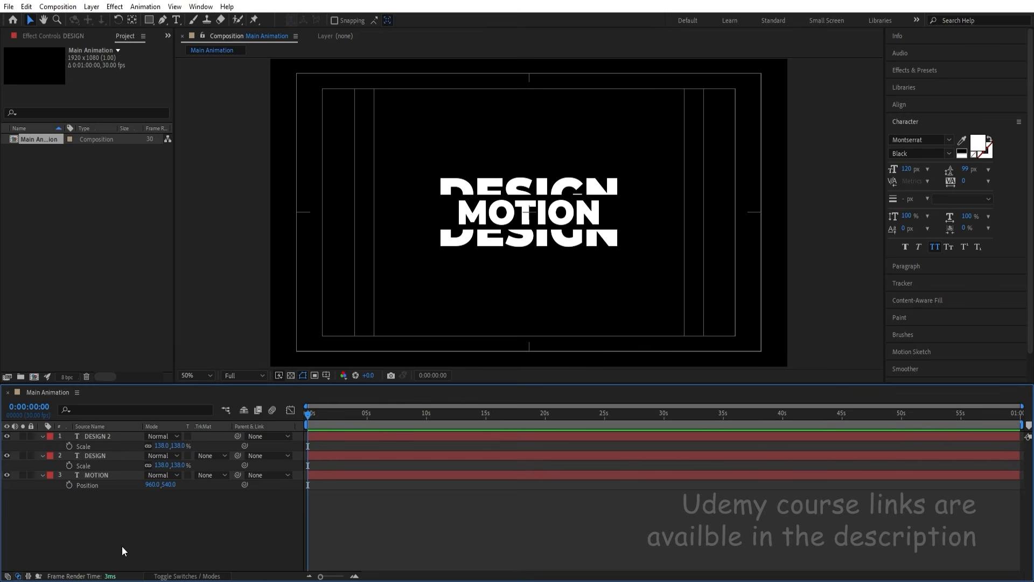
- Fine-tune the vertical spacing of the DESIGN and DESIGN 2 halves around MOTION and collapse the open layer properties
click(94, 453)
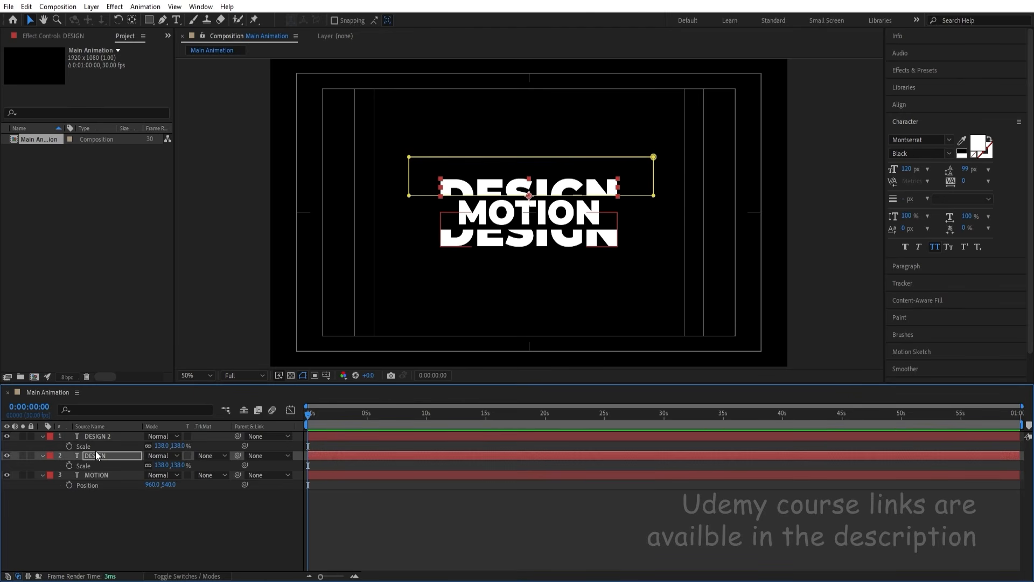
click(98, 437)
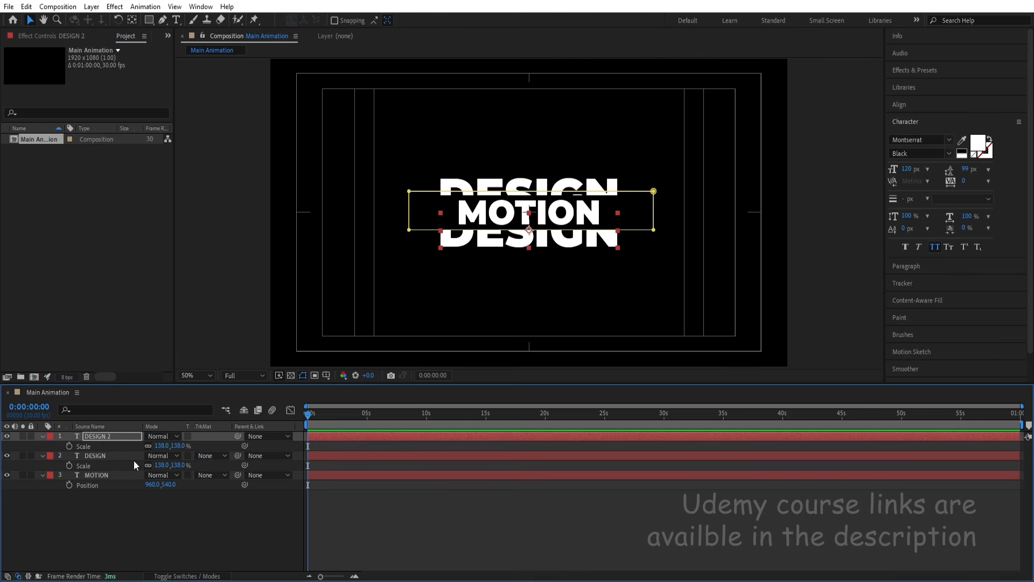
click(173, 521)
key(u)
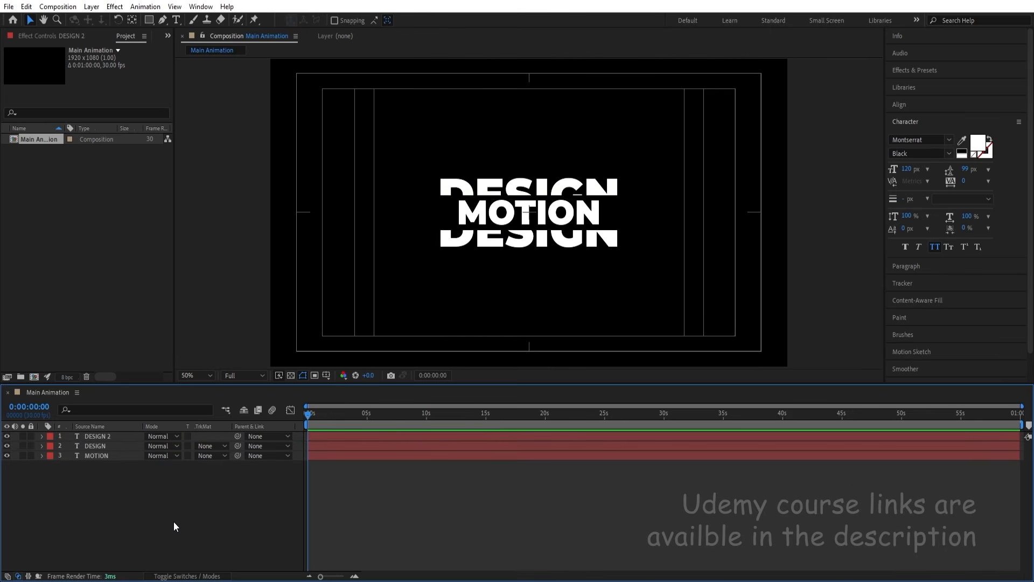
- Duplicate the MOTION layer and move the copy to the top of the layer stack
click(101, 455)
key(ctrl+d)
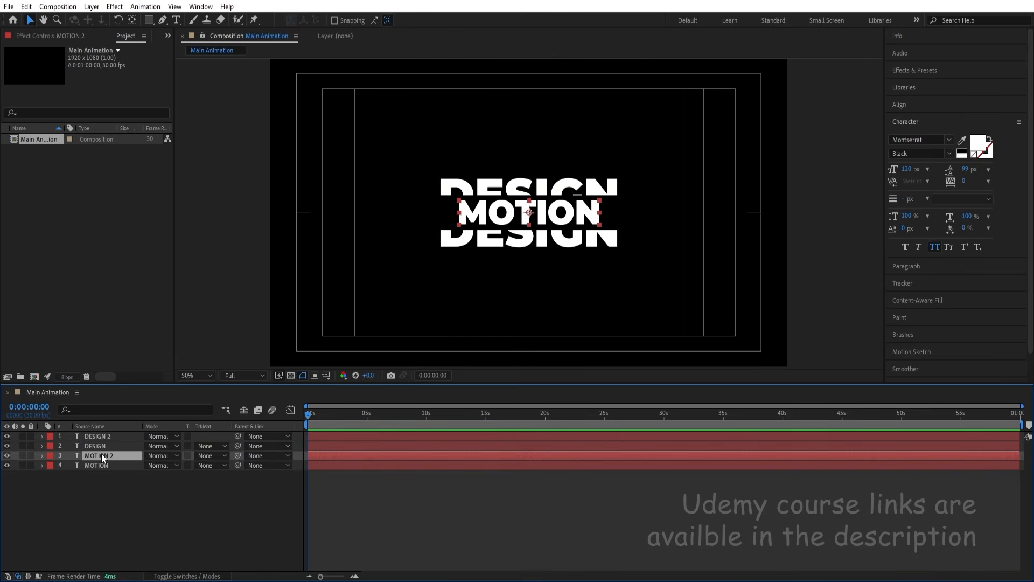
drag(101, 454, 104, 434)
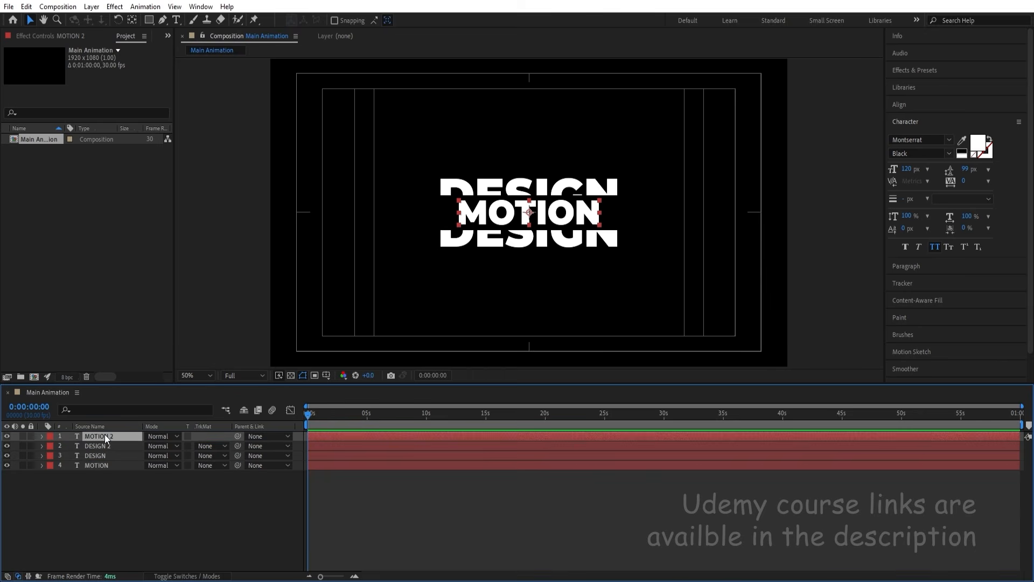
- Solo the duplicated MOTION layer and extend its text to read MOTION DESIGN
click(23, 435)
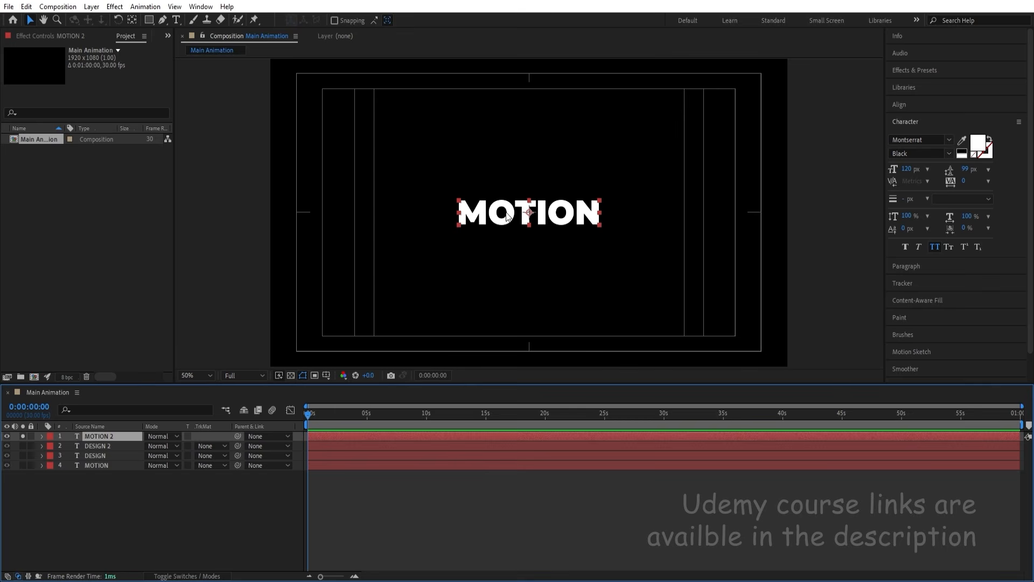
click(178, 23)
click(597, 213)
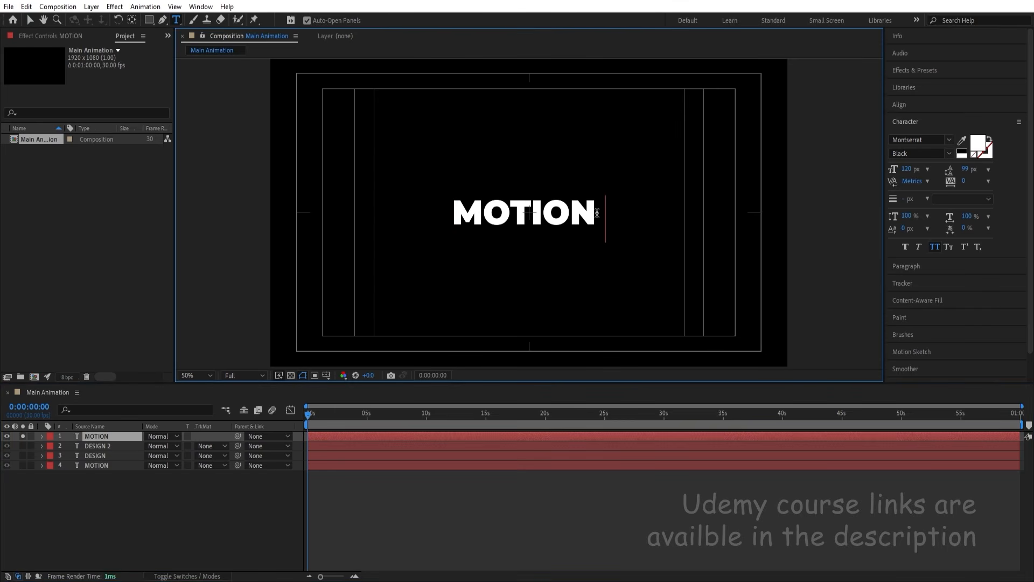
text(DESIGN)
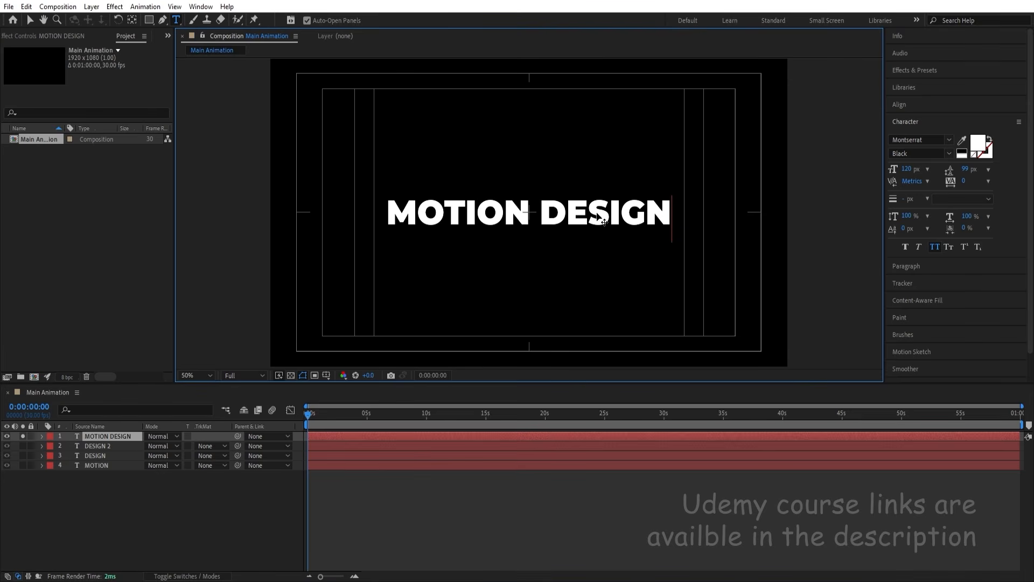
- Change the font style of the whole MOTION DESIGN text to Montserrat ExtraLight
key(ctrl+a)
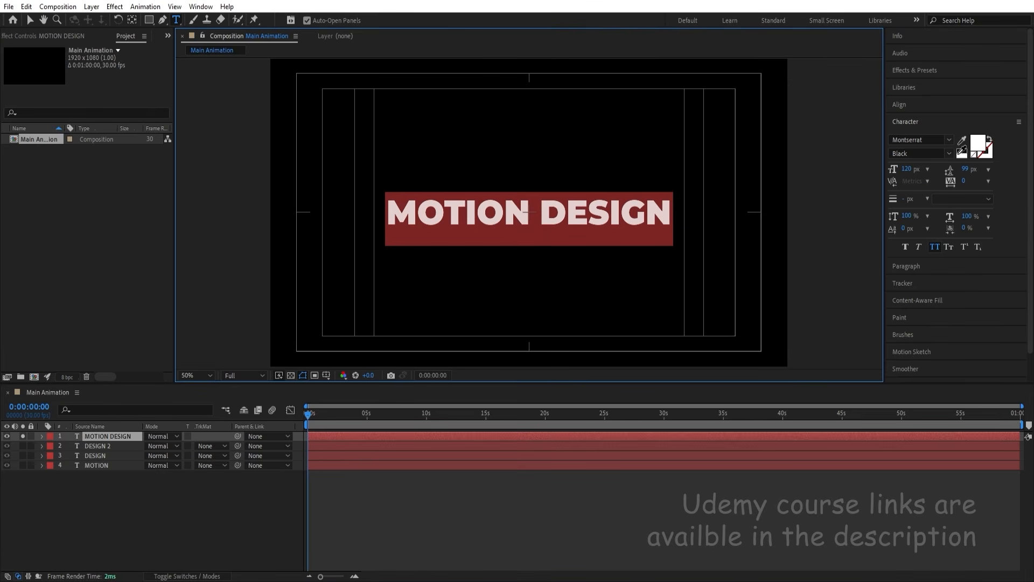
click(947, 155)
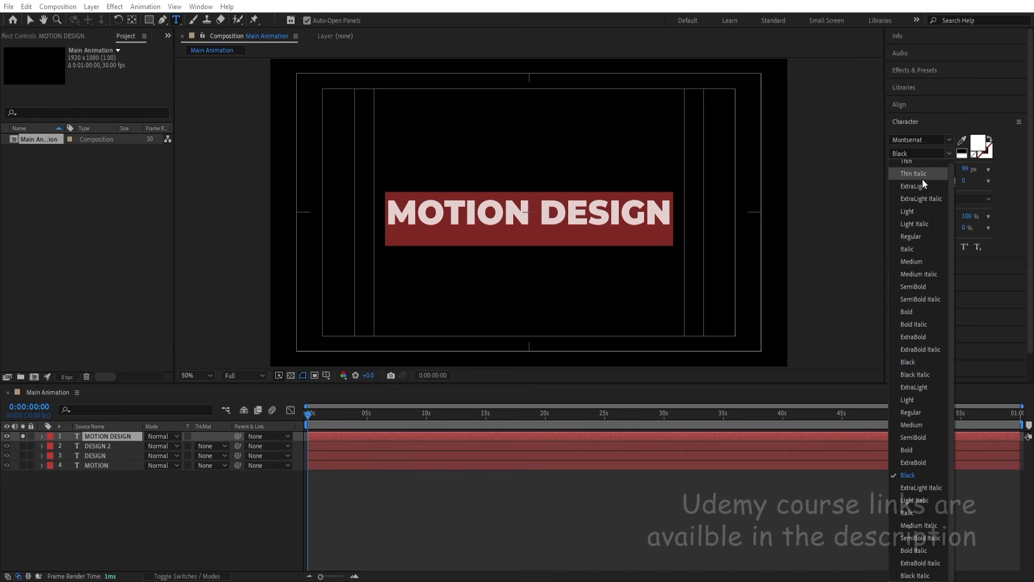
click(913, 163)
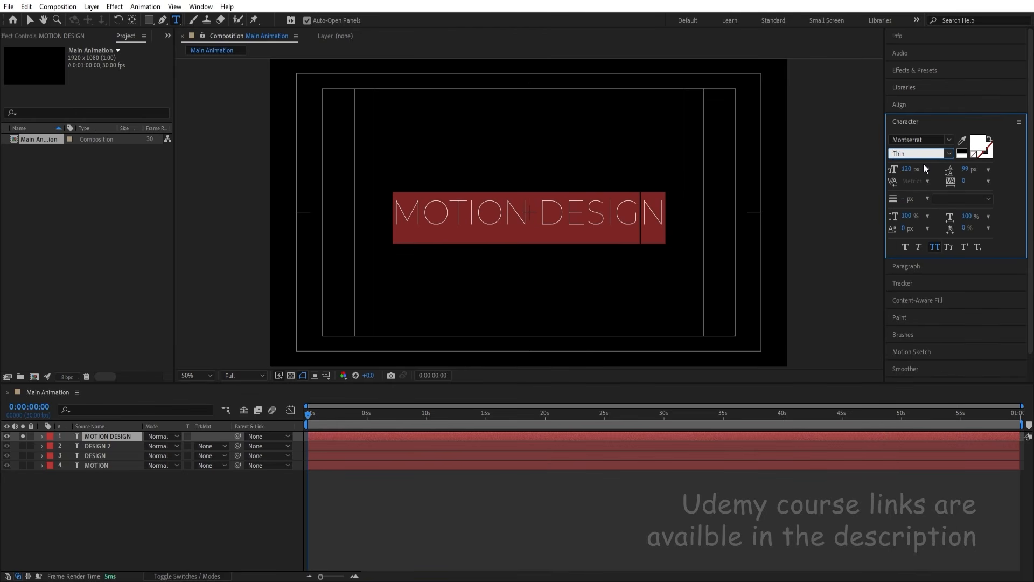
click(948, 155)
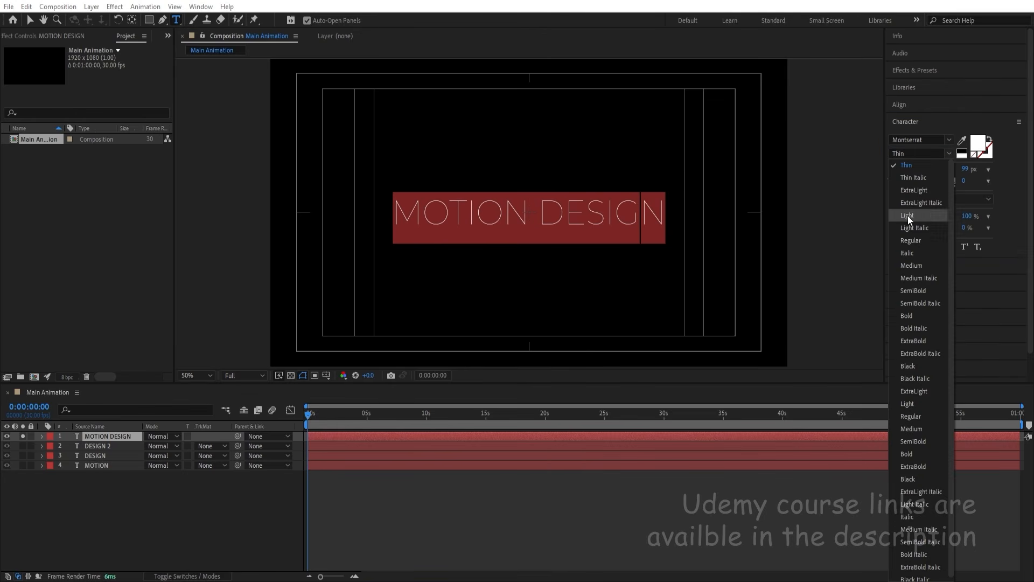
click(912, 192)
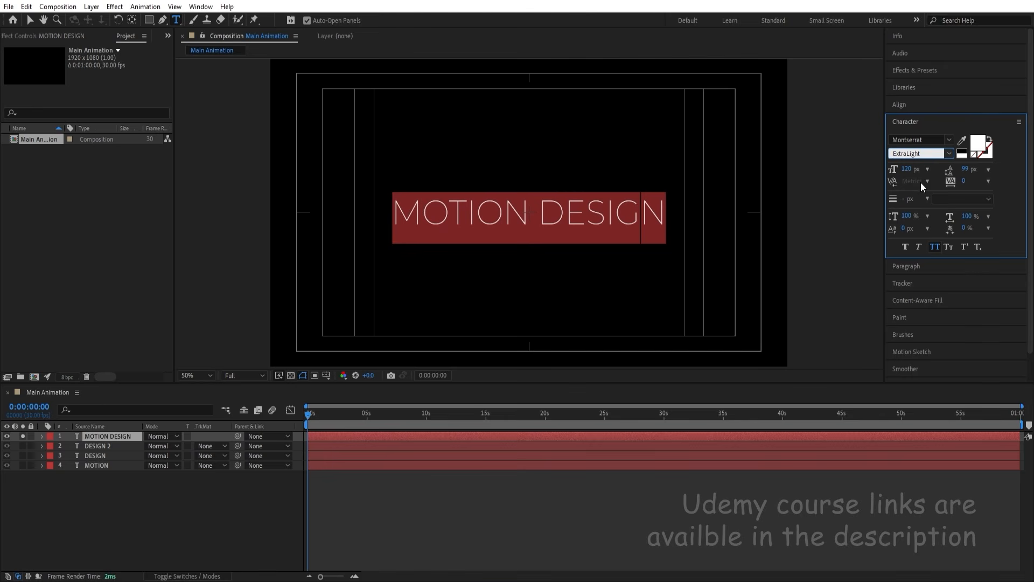
- Turn off solo for the MOTION DESIGN layer and scale it to 66% to match the width of the DESIGN halves
click(23, 436)
click(104, 503)
click(100, 435)
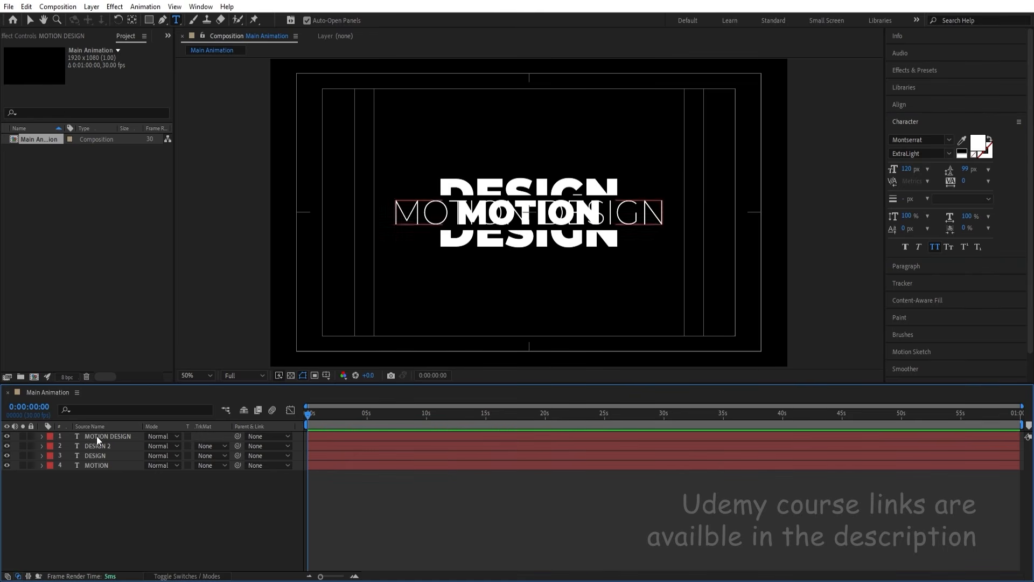
key(s)
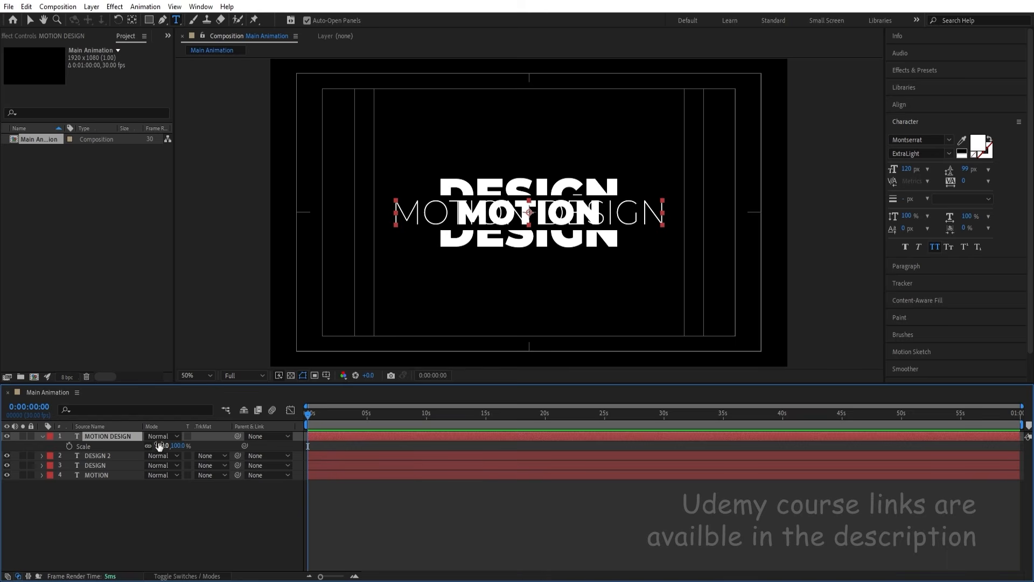
drag(158, 446, 133, 441)
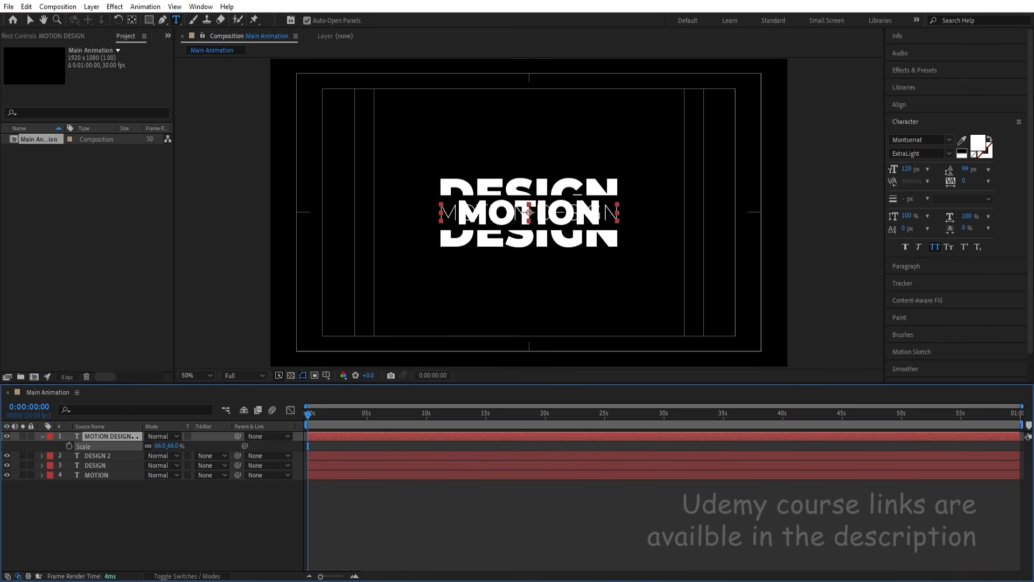
click(77, 517)
scroll(467, 169, up, 4)
scroll(507, 289, down, 2)
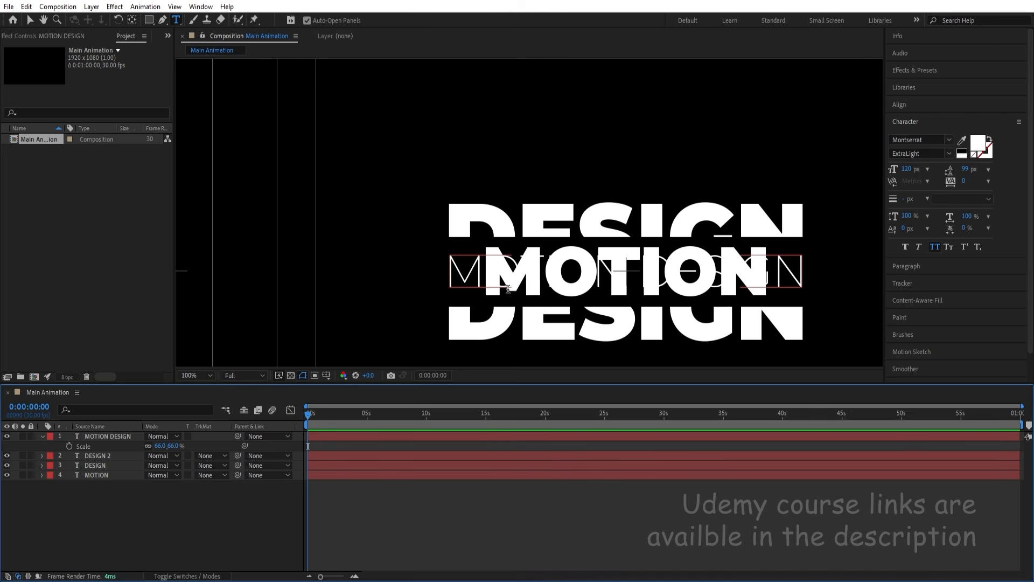
- Change the MOTION DESIGN text layer's font style to Montserrat Light and collapse its layer properties
key(v)
click(797, 283)
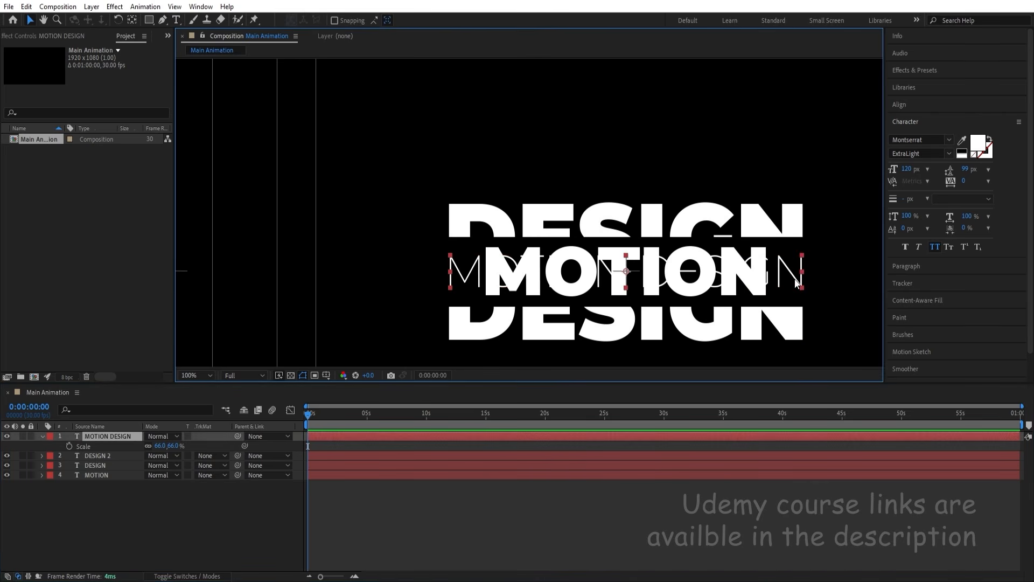
click(949, 154)
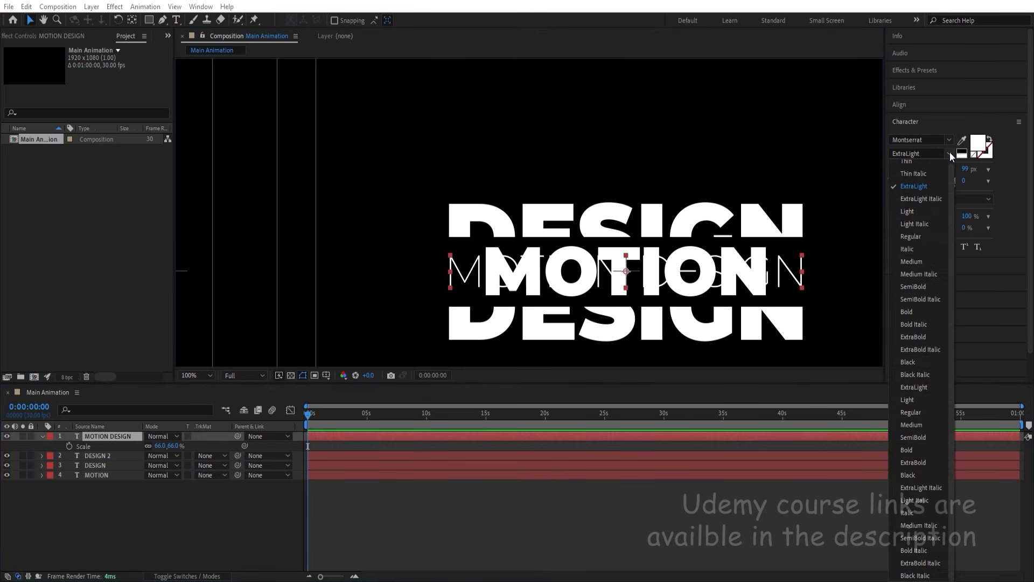
click(917, 212)
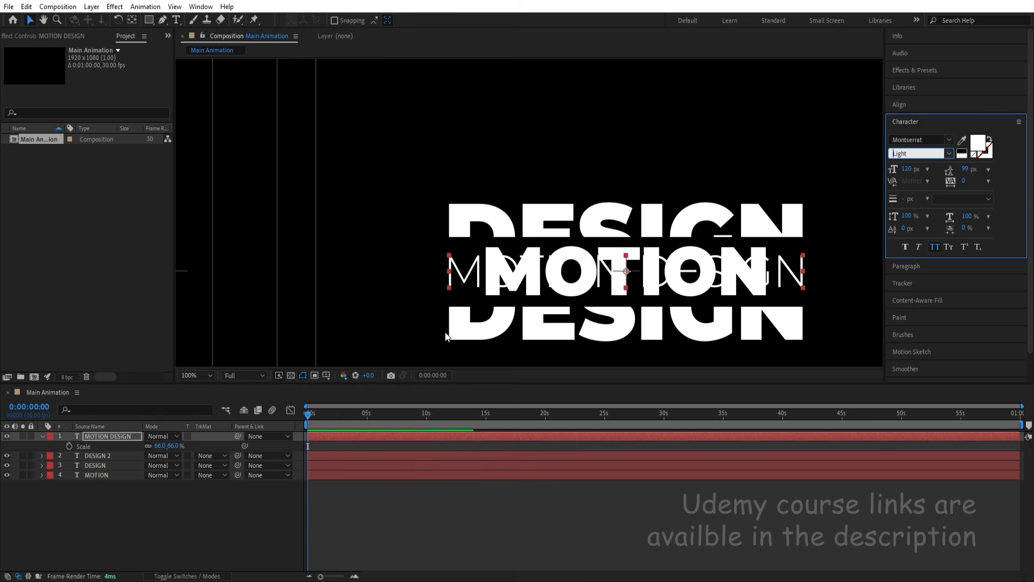
click(31, 502)
key(u)
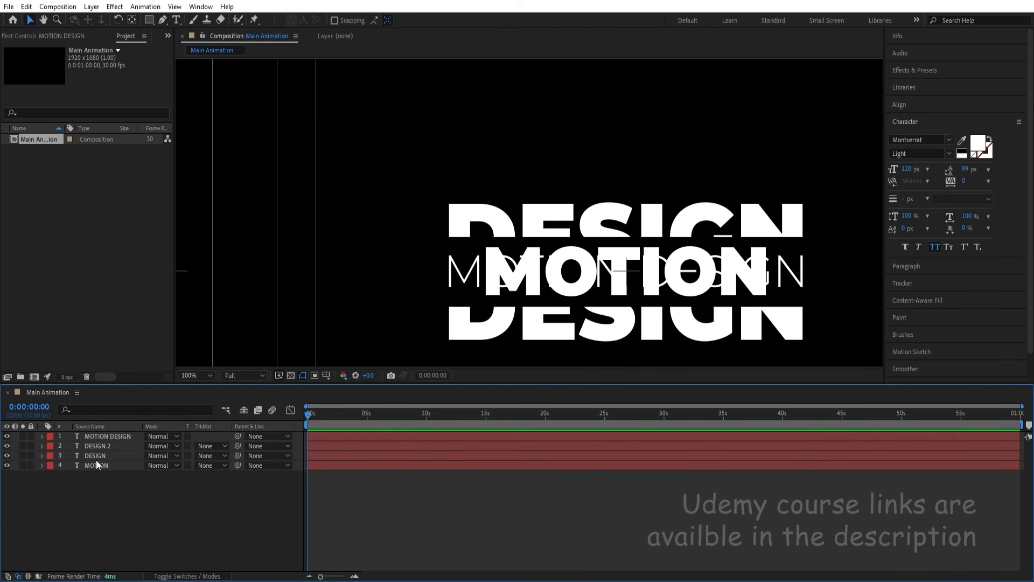
click(100, 466)
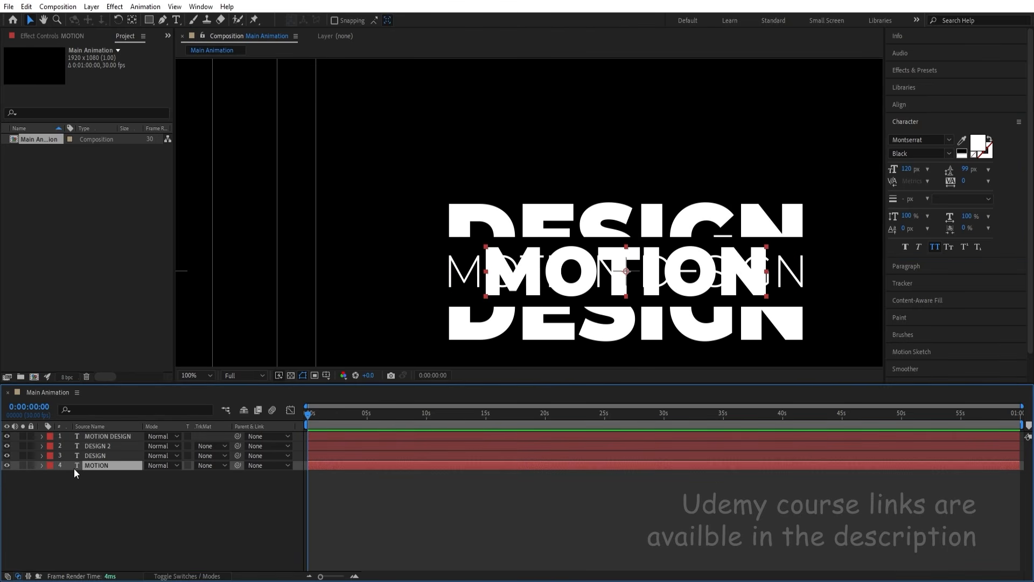
click(98, 453)
click(98, 445)
click(98, 435)
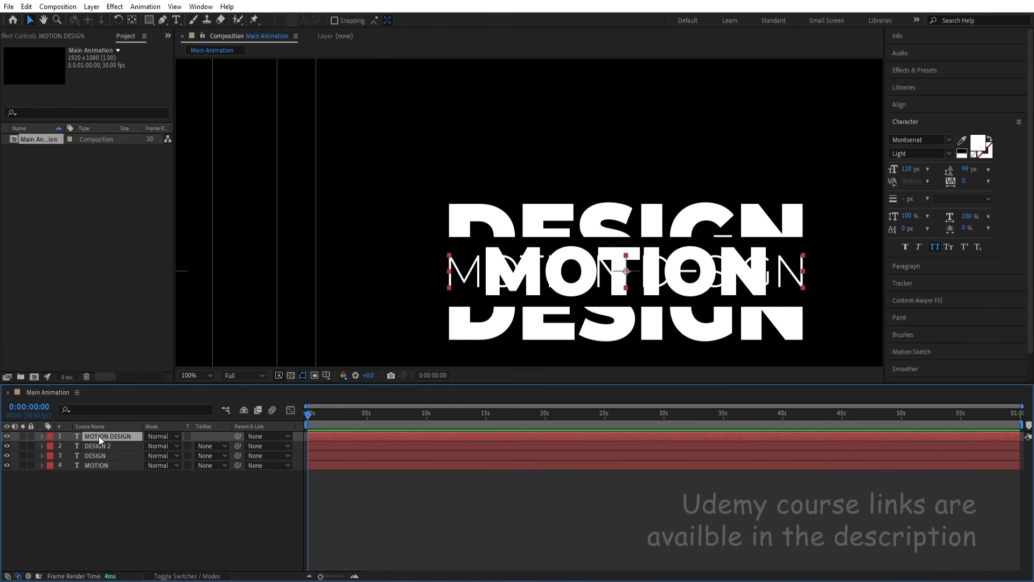
- Pre-compose the DESIGN and DESIGN 2 layers into a new composition named Design, moving all attributes into it
click(95, 455)
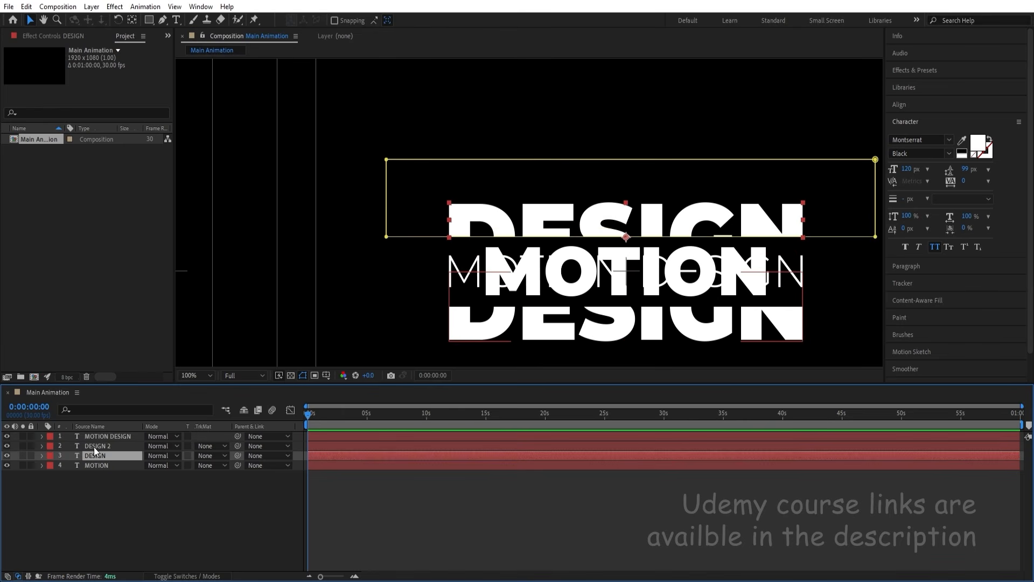
shift+click(94, 447)
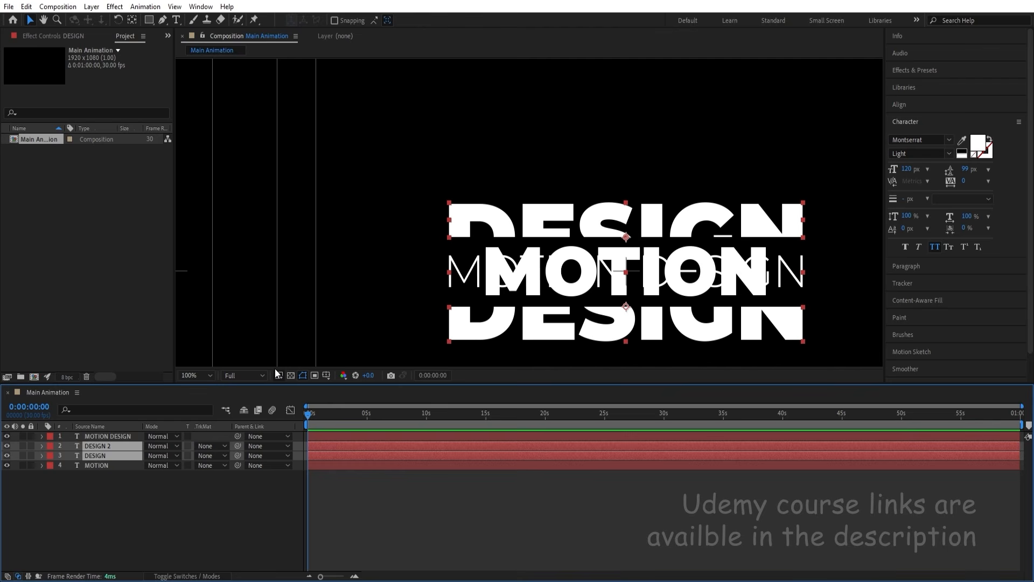
key(ctrl+shift+c)
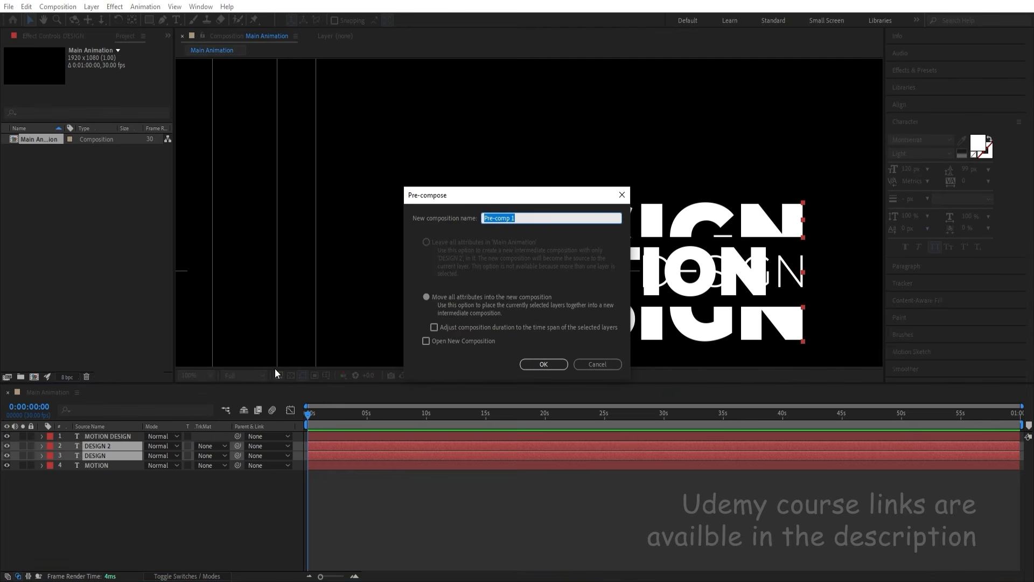
click(596, 364)
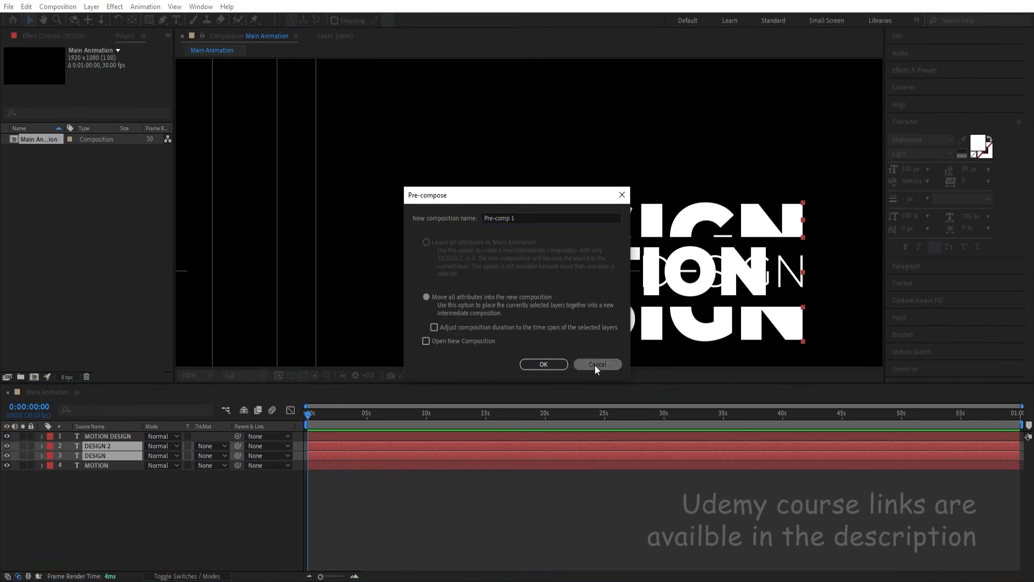
right_click(128, 455)
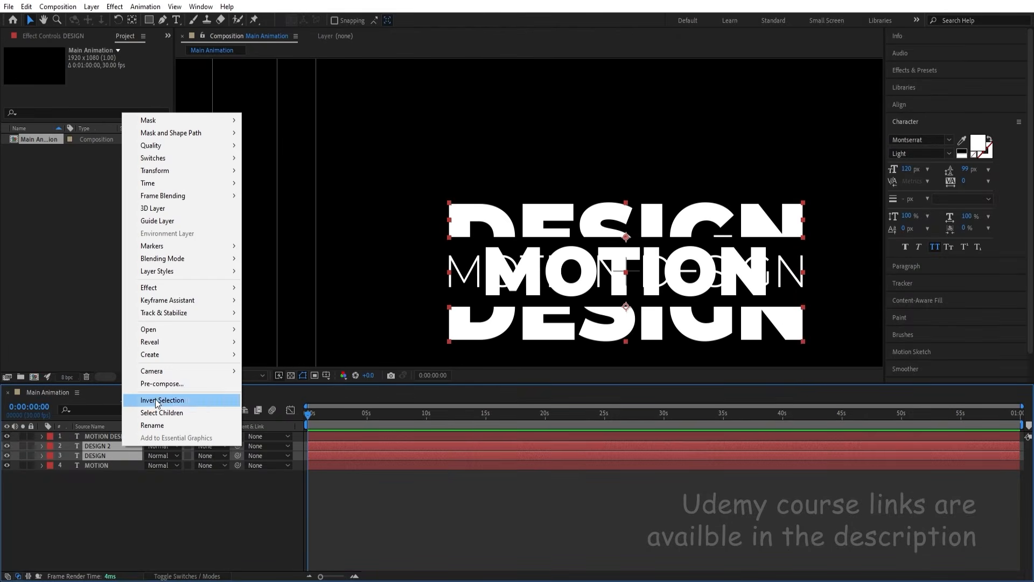
click(160, 384)
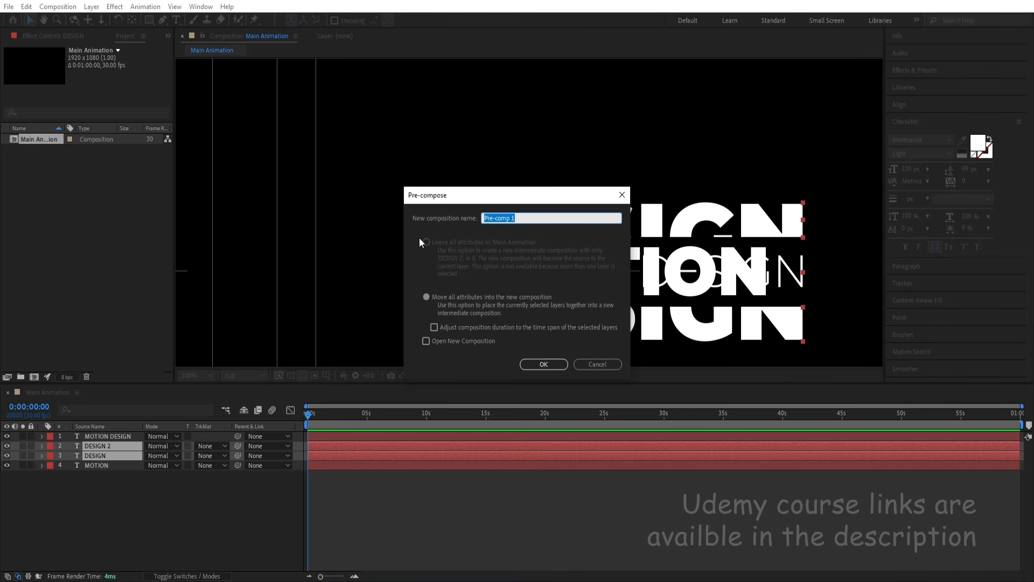
text(Design)
key(Return)
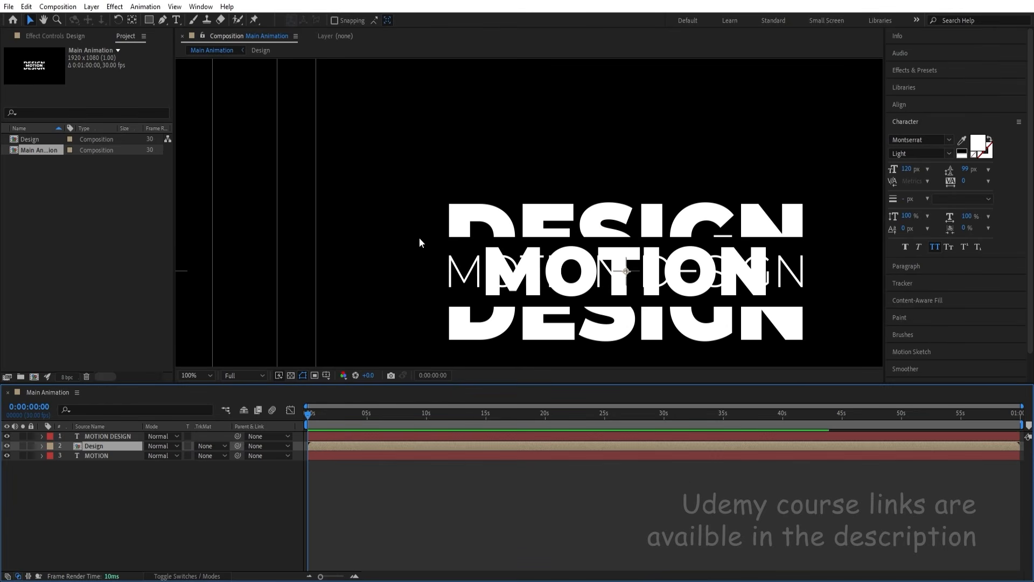
- Open the Design composition, fit it in the view and colour the DESIGN 2 text red
double_click(80, 446)
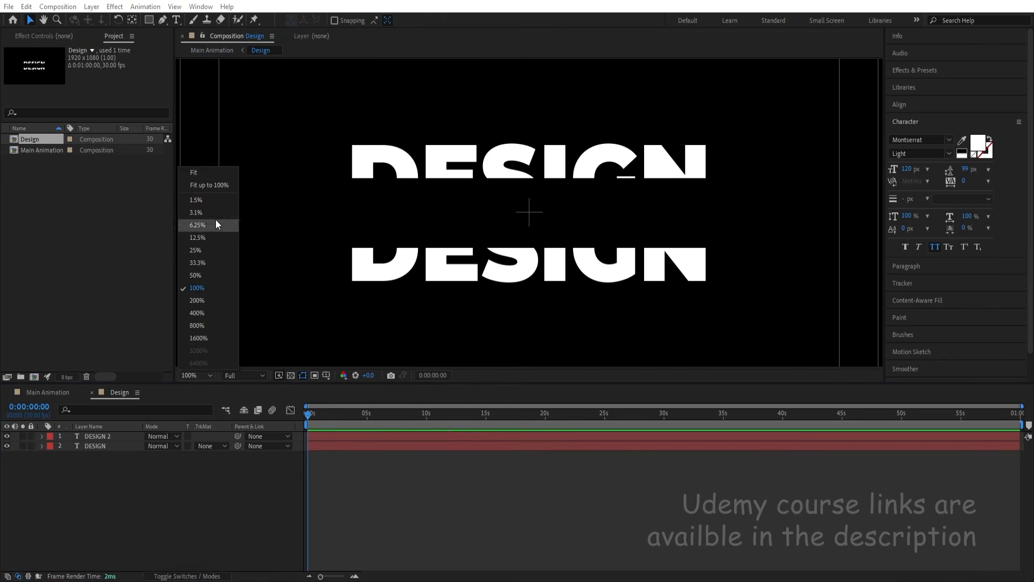
click(196, 173)
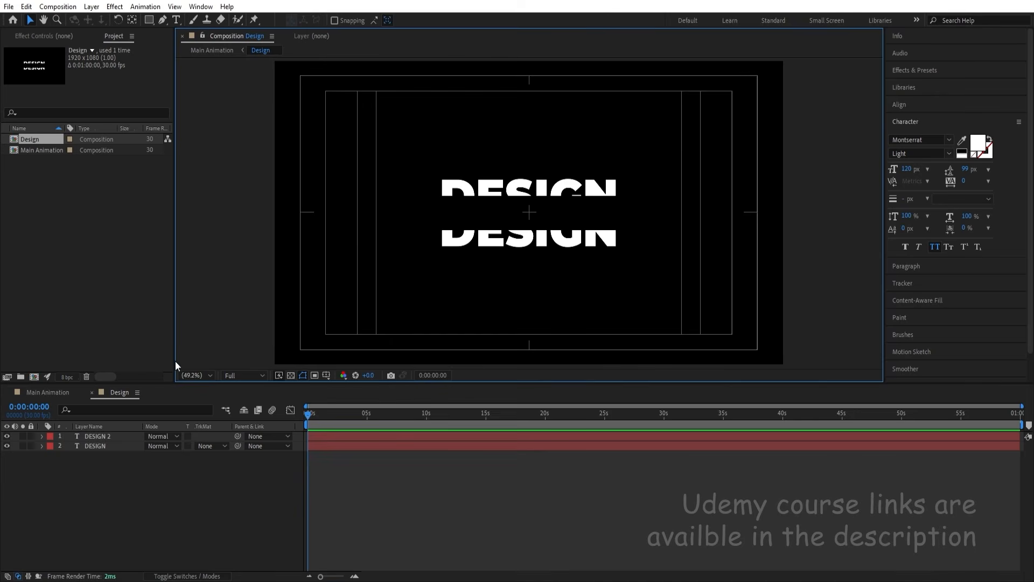
click(102, 438)
click(977, 144)
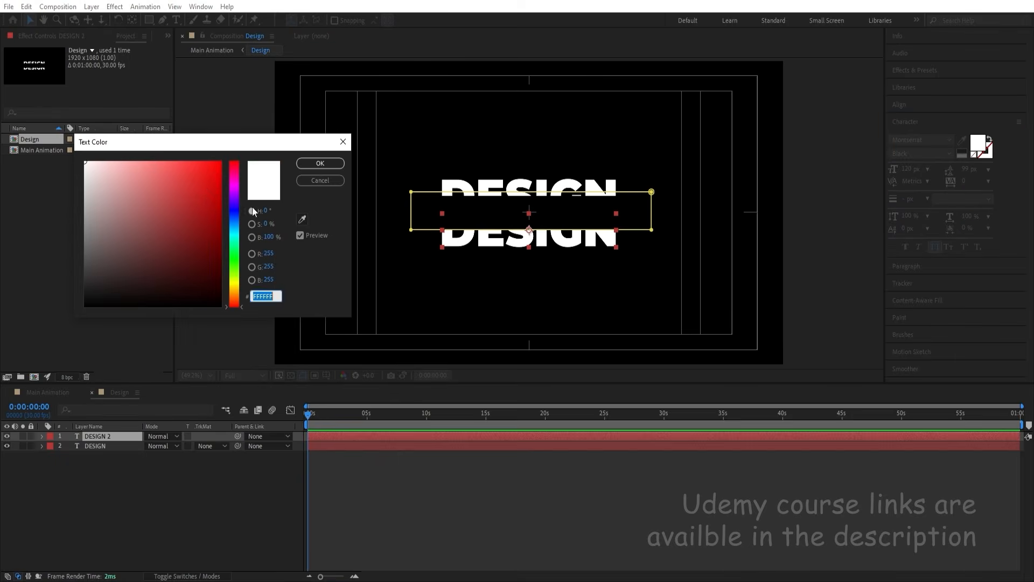
drag(203, 196, 289, 103)
click(319, 163)
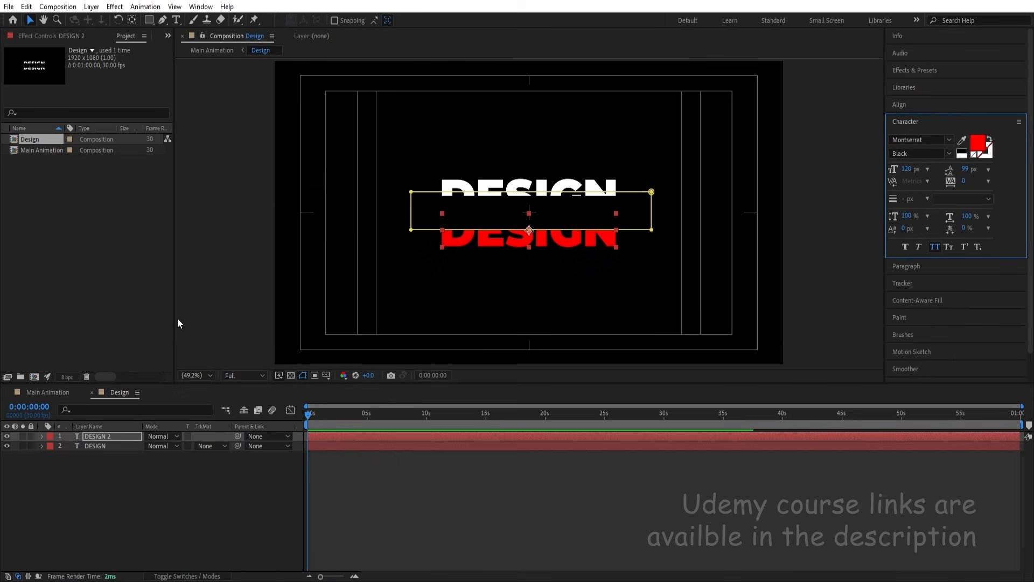
click(96, 447)
click(978, 143)
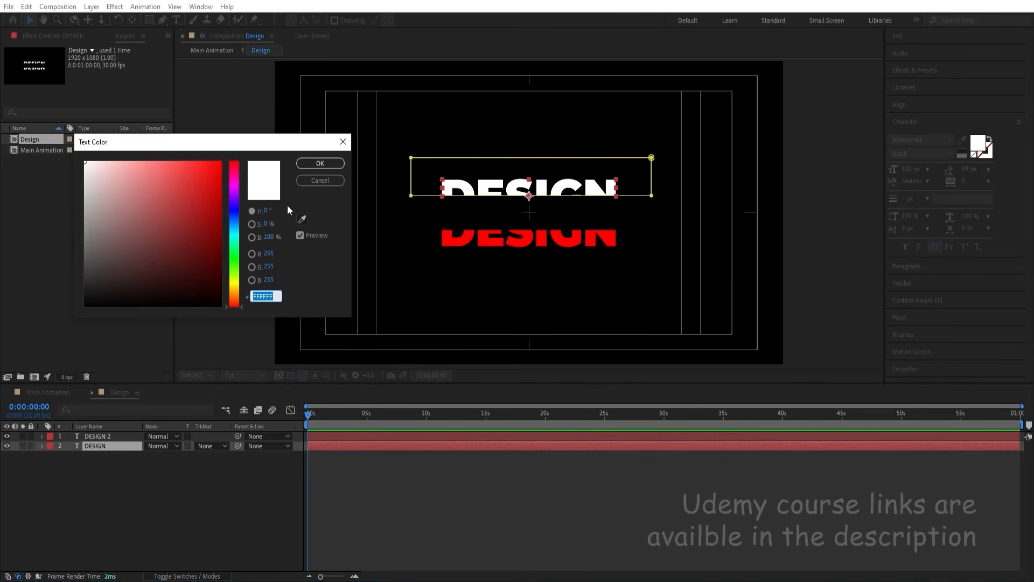
click(335, 181)
- Return to the Main Animation composition and hide the MOTION DESIGN layer, with the whole frame fitted in view
click(53, 393)
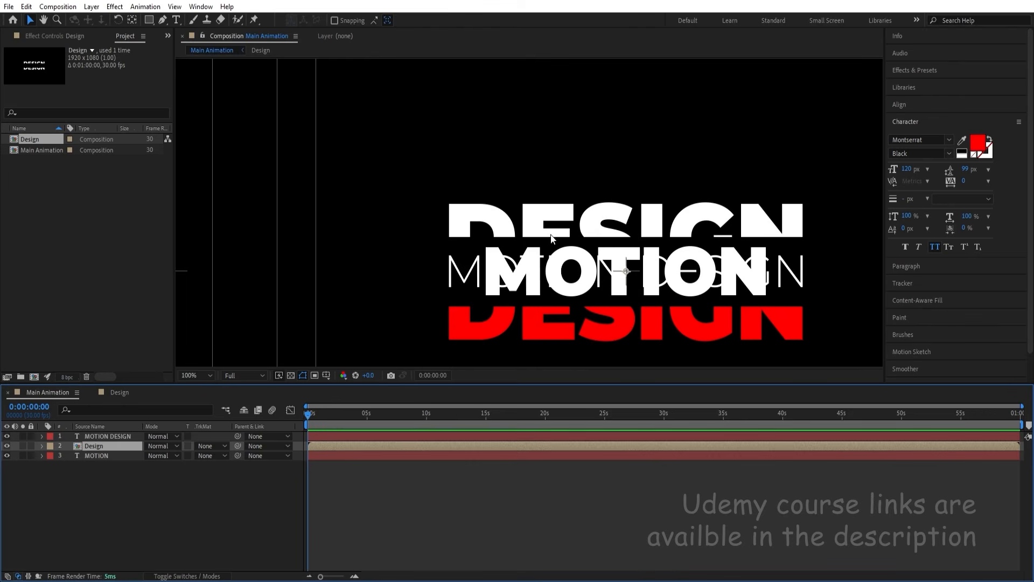
click(7, 435)
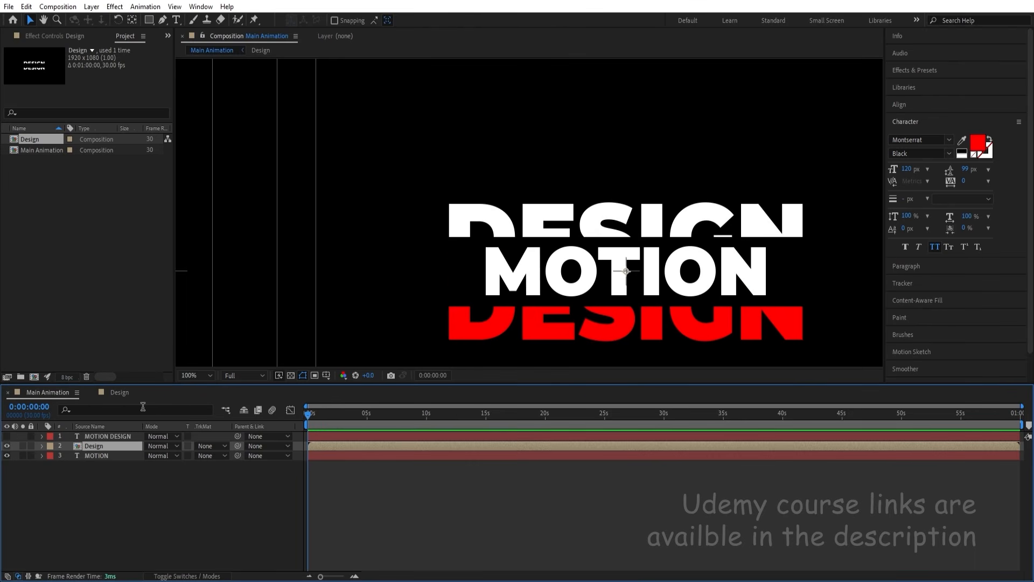
click(194, 375)
click(194, 187)
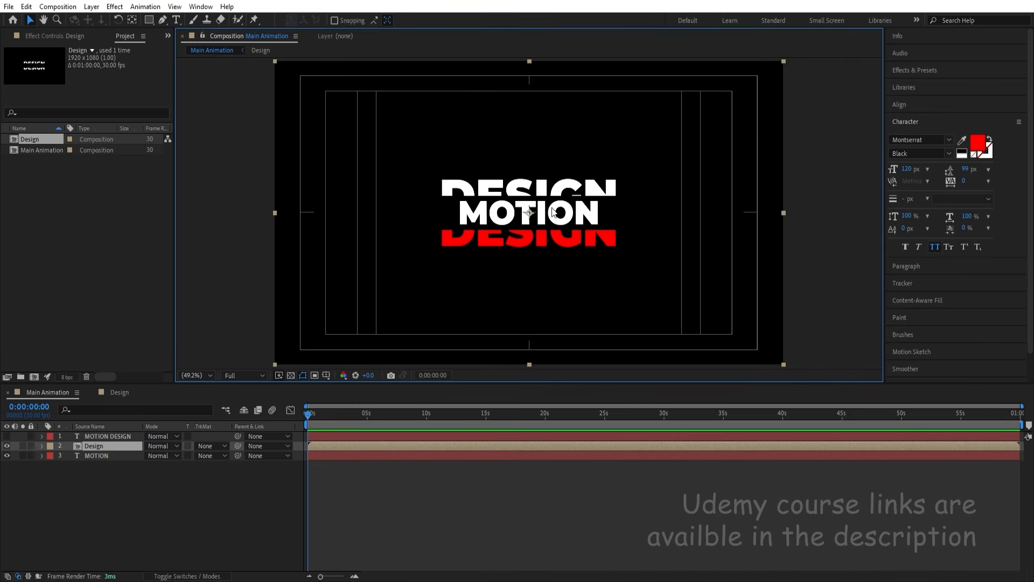
click(102, 496)
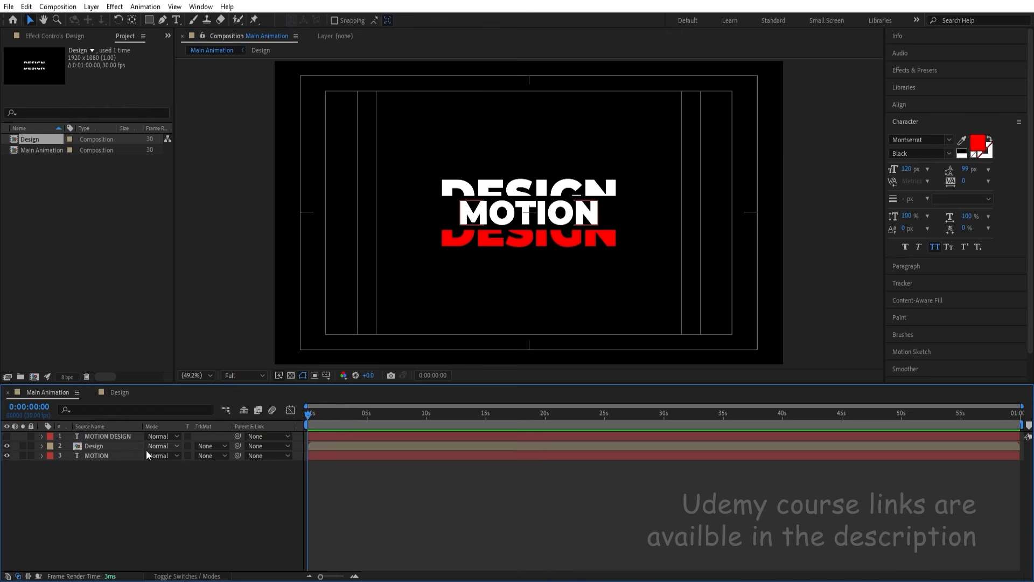
- Make the MOTION DESIGN layer visible again and solo it
click(7, 436)
click(105, 437)
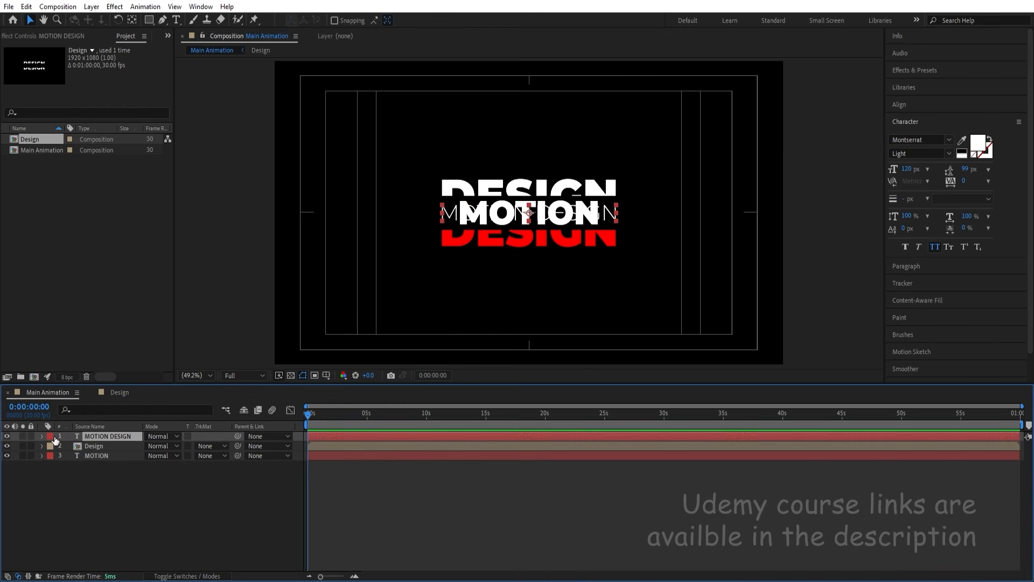
click(22, 436)
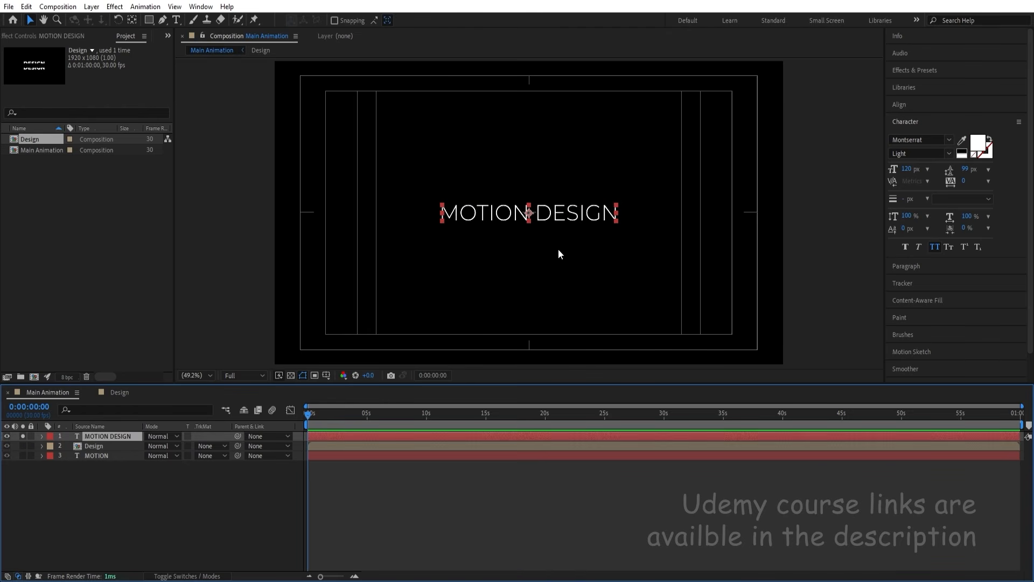
- Format only the word DESIGN in the MOTION DESIGN text with red FF0000 fill and Montserrat ExtraBold style
click(175, 20)
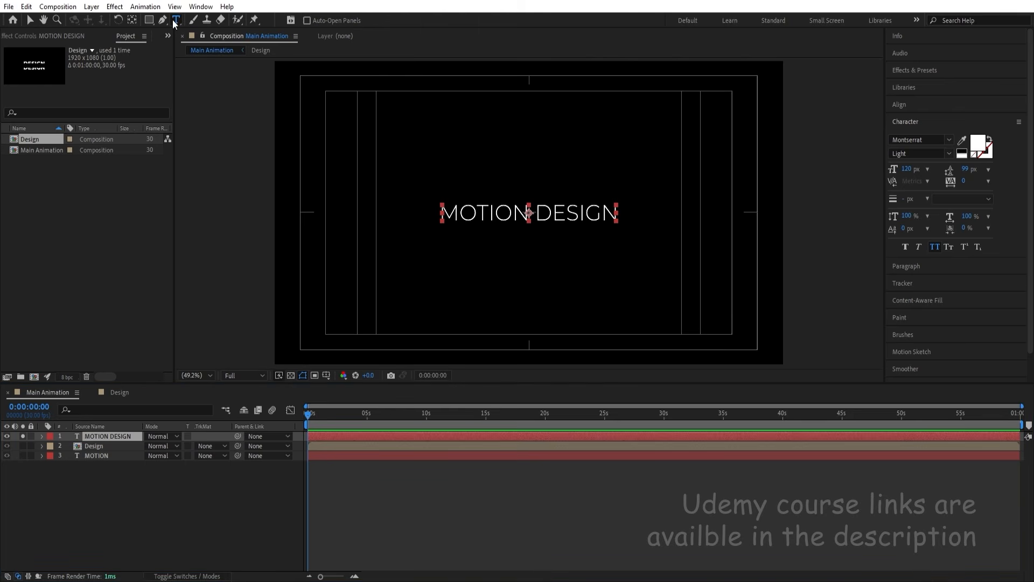
double_click(567, 215)
click(979, 149)
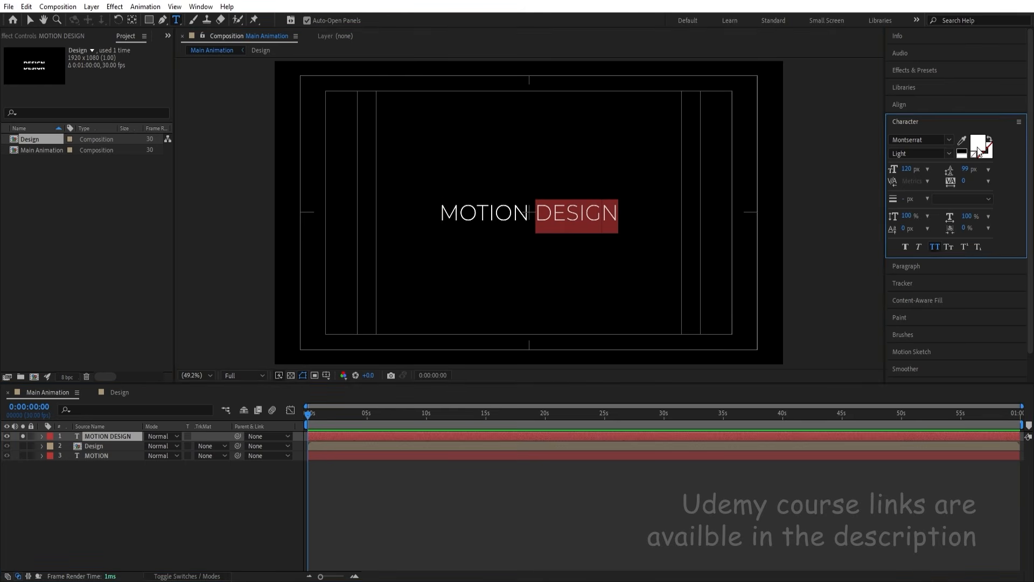
drag(202, 216, 266, 142)
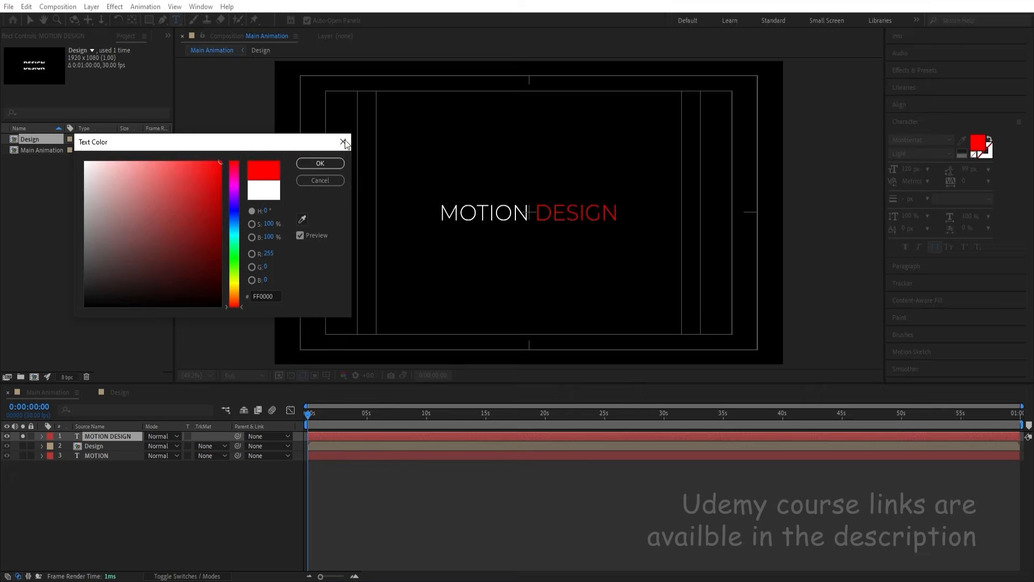
click(320, 164)
click(949, 154)
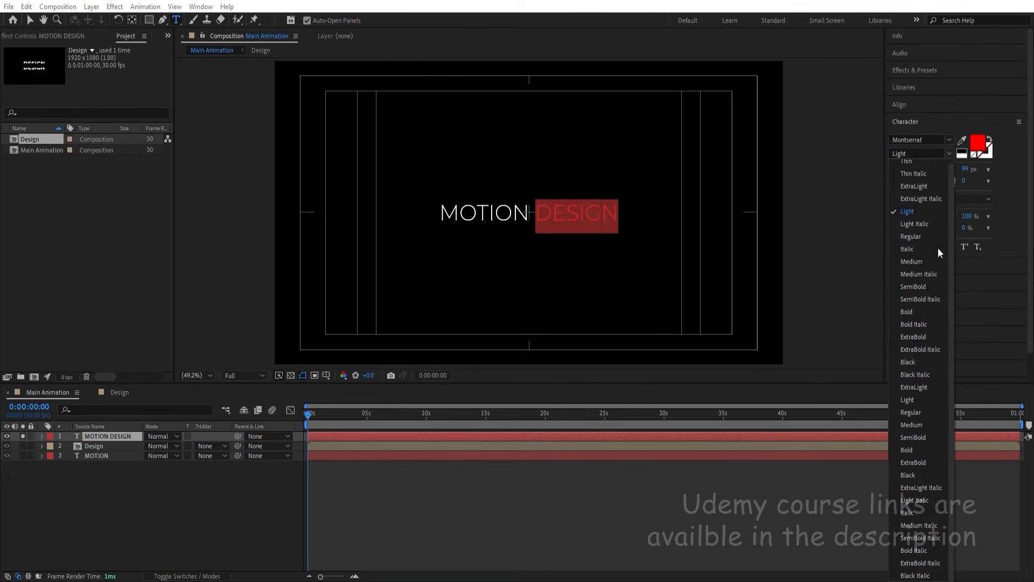
click(916, 337)
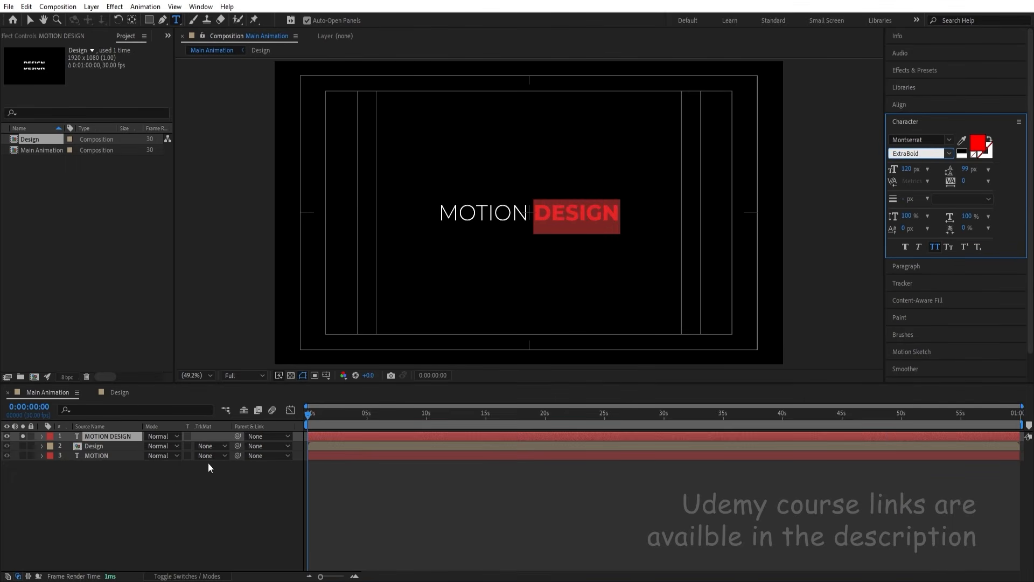
click(175, 513)
- Turn off solo for the MOTION DESIGN layer and hide it
click(23, 436)
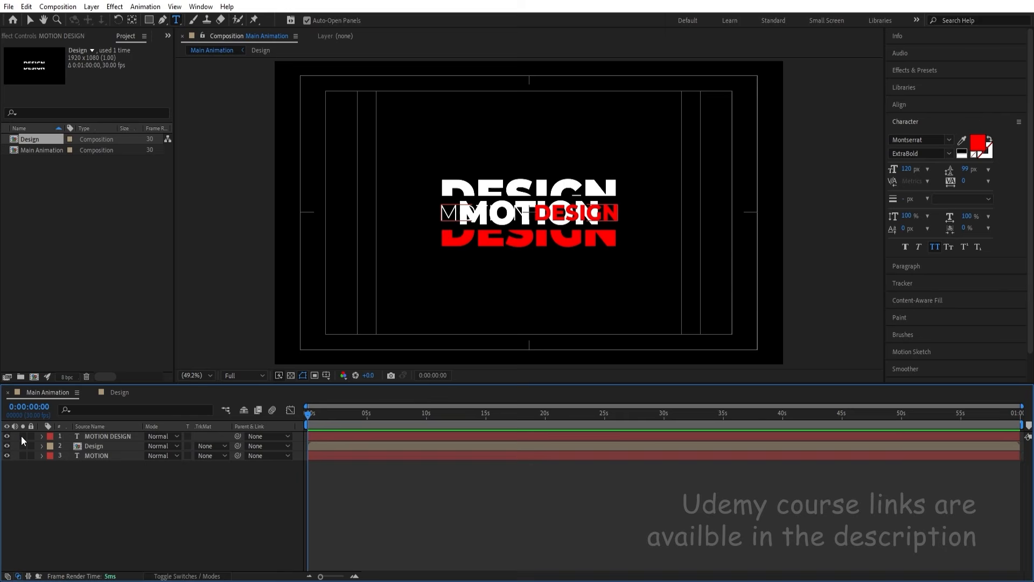
click(7, 437)
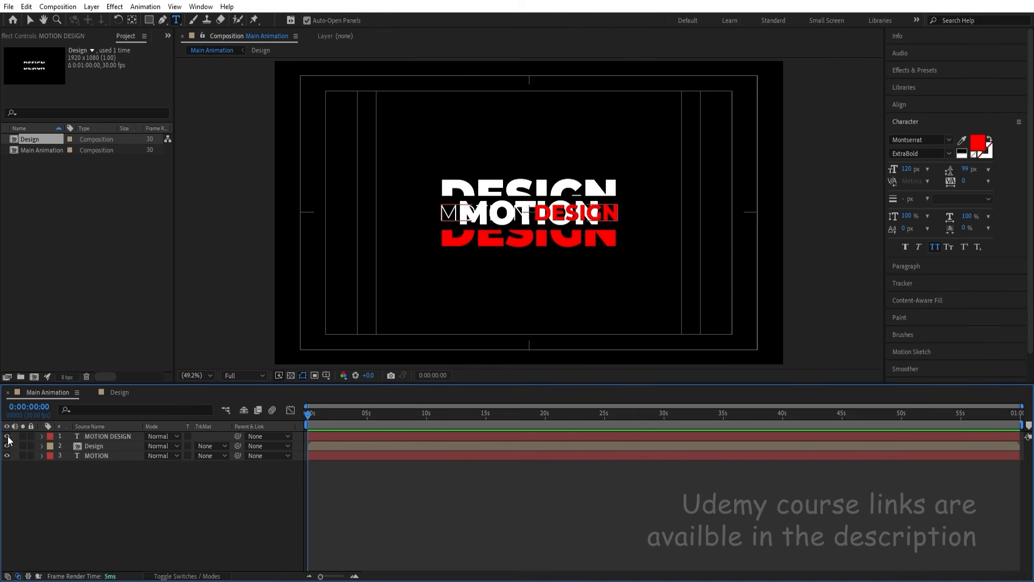
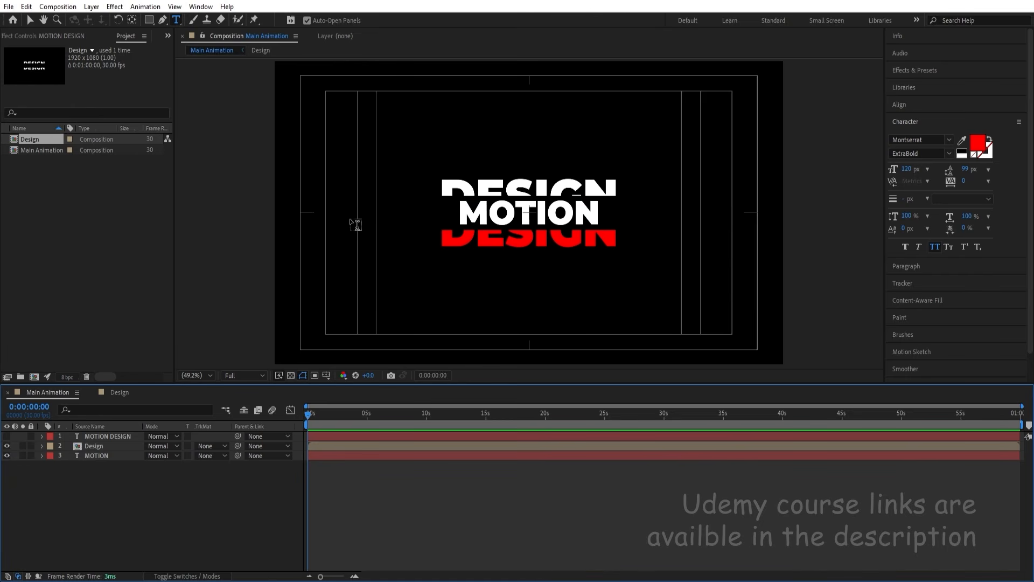
- Draw a straight vertical line with the Pen tool on a new shape layer, left of the split title and slightly taller than it
click(164, 23)
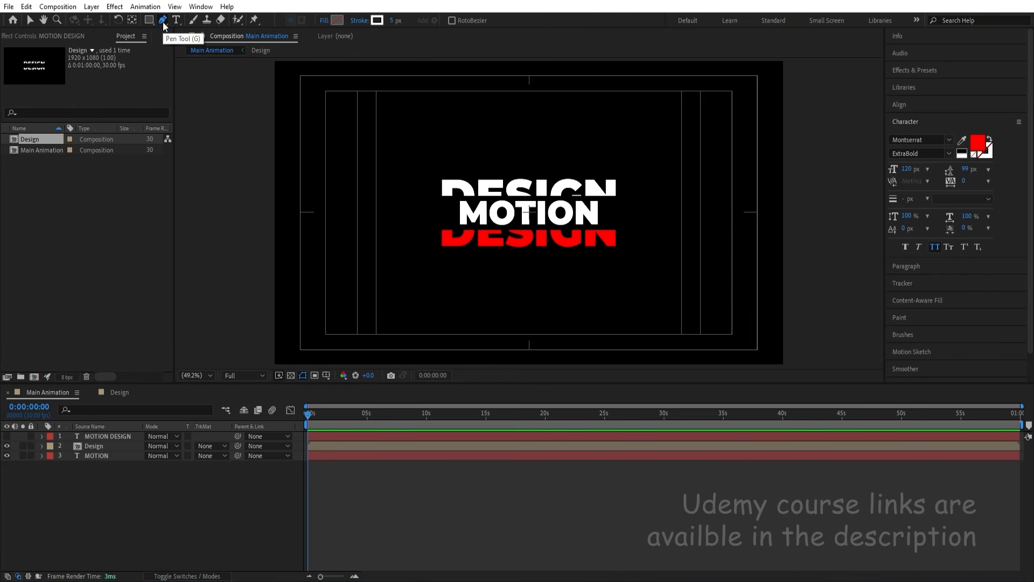
click(404, 160)
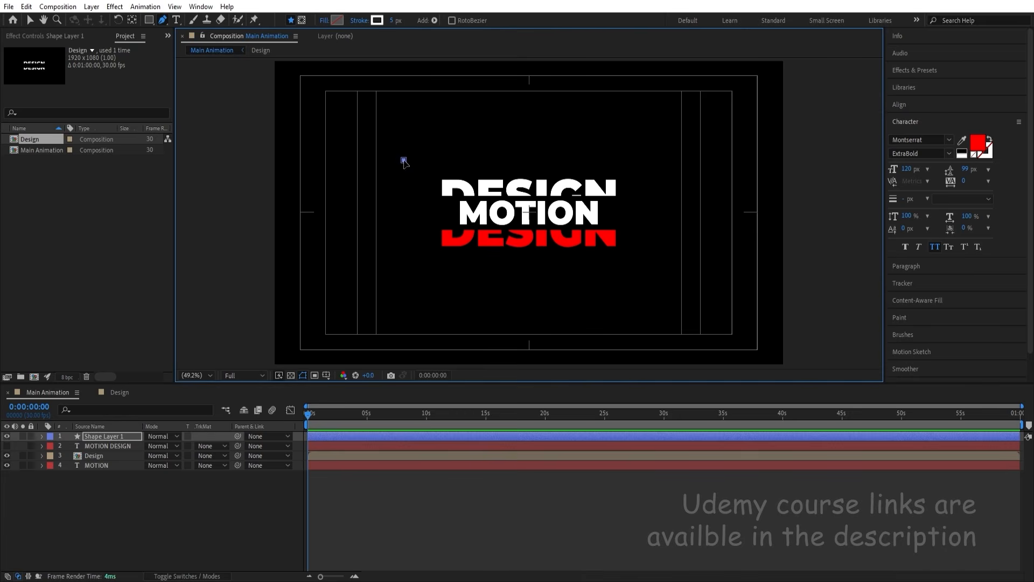
click(403, 268)
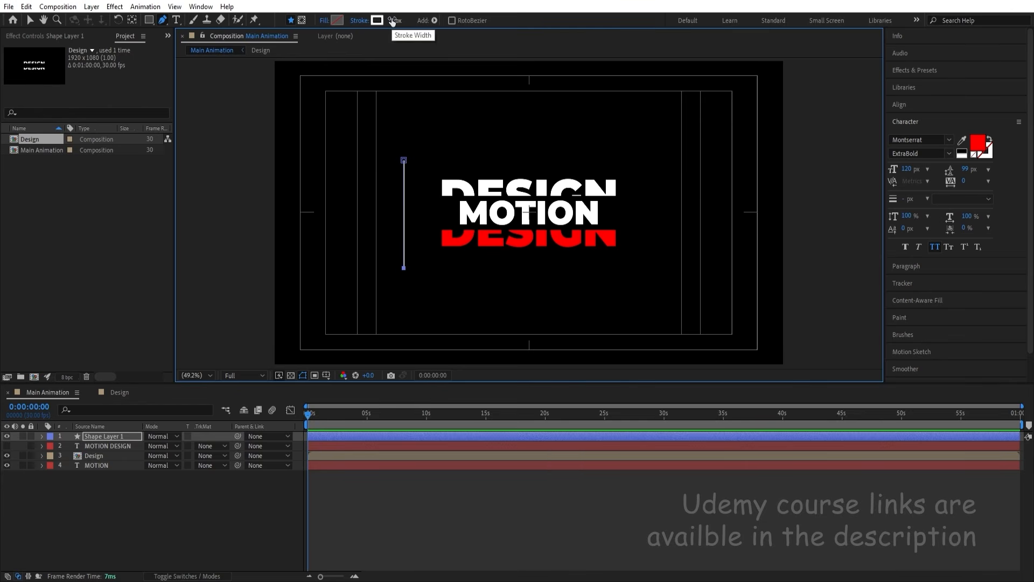
- Center the line layer's anchor point on its shape and align the layer to the composition's vertical center
click(121, 516)
click(93, 436)
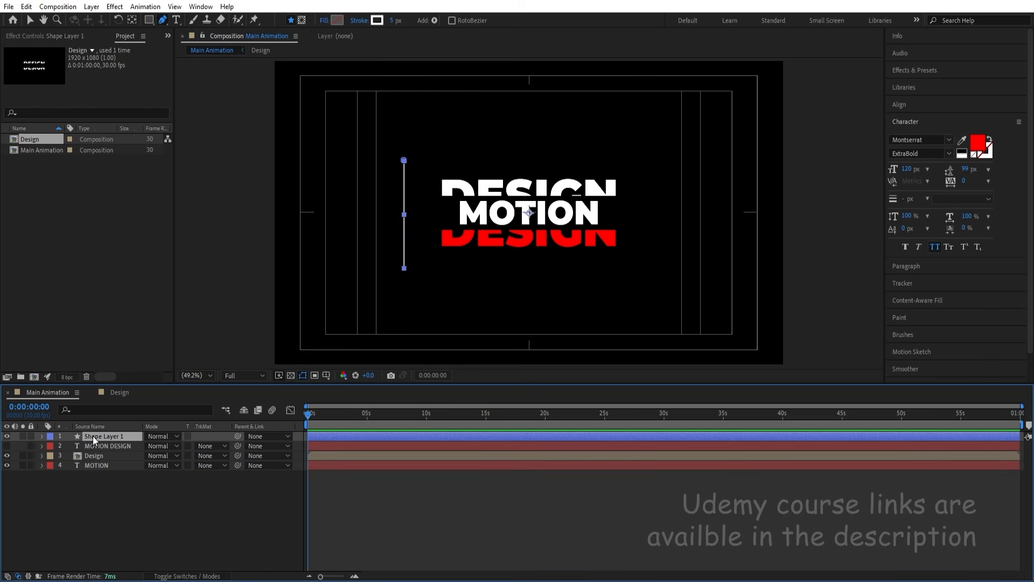
key(ctrl+alt+Home)
click(899, 104)
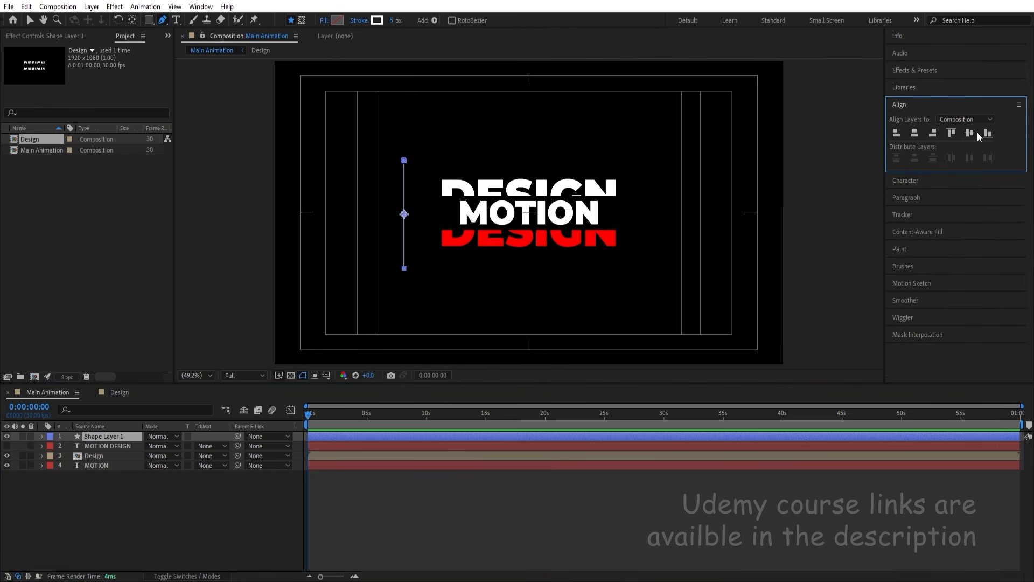
click(968, 133)
click(48, 503)
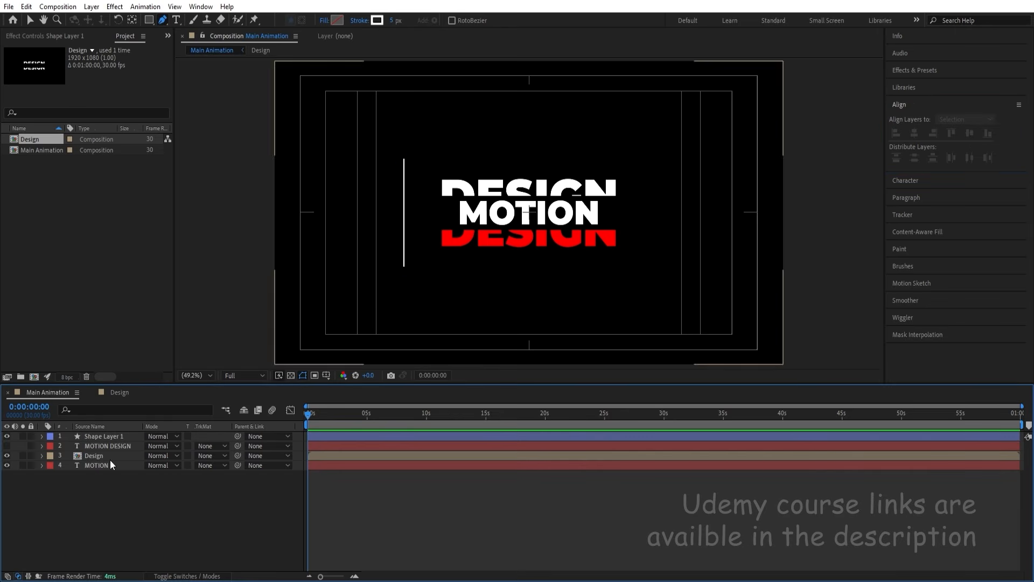
- Rename the line's shape layer as Stroke
click(99, 438)
key(Return)
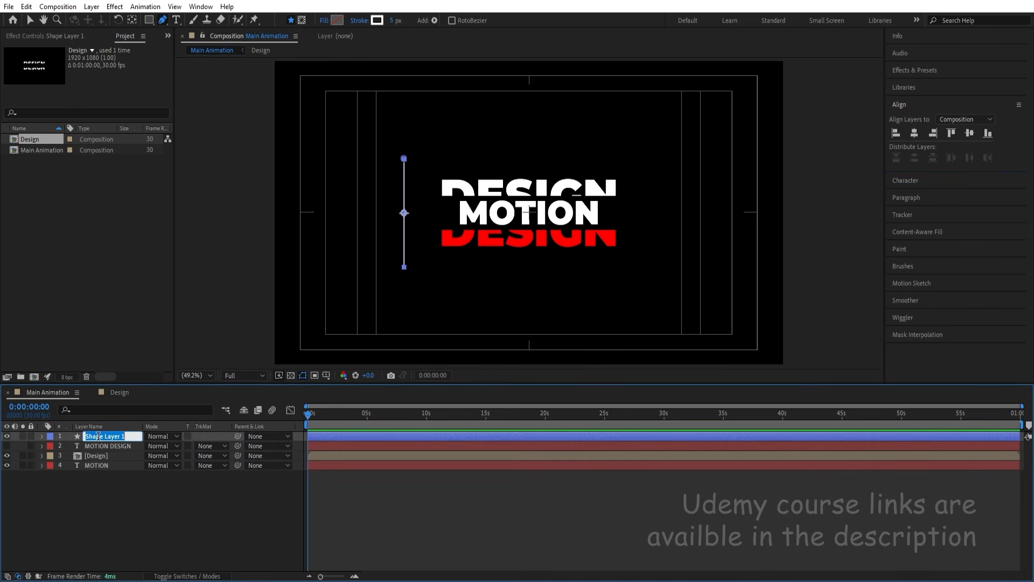
text(Stroke)
key(Return)
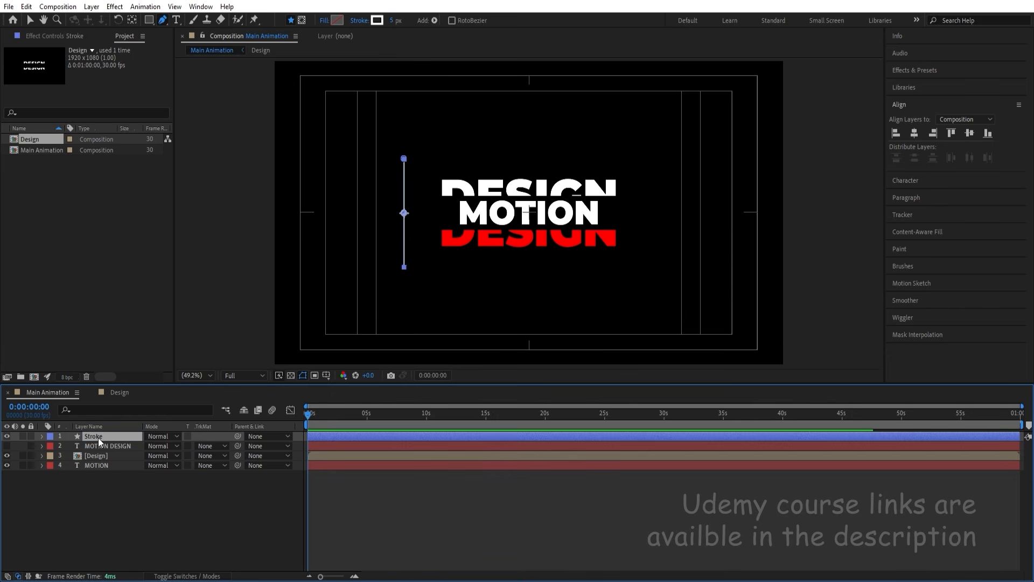
- Assign the Yellow label color to the MOTION DESIGN, Design and MOTION layers
click(97, 456)
click(97, 446)
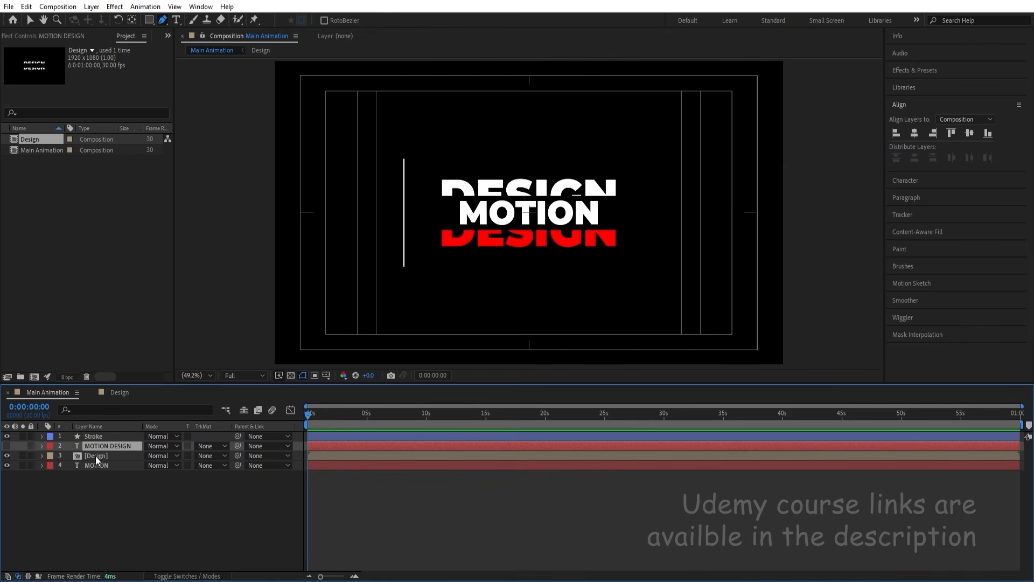
shift+click(92, 465)
click(56, 456)
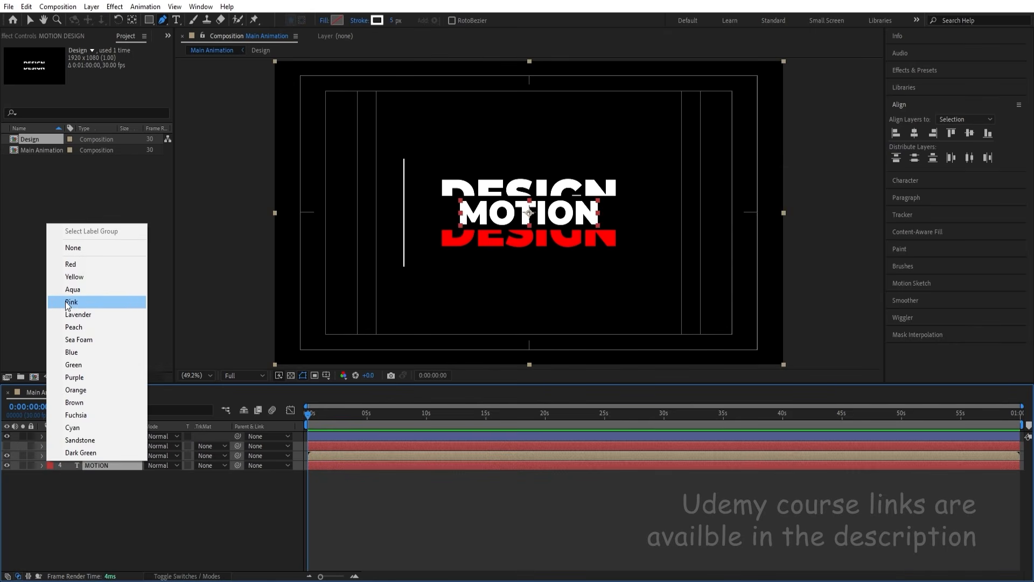
click(70, 277)
click(69, 524)
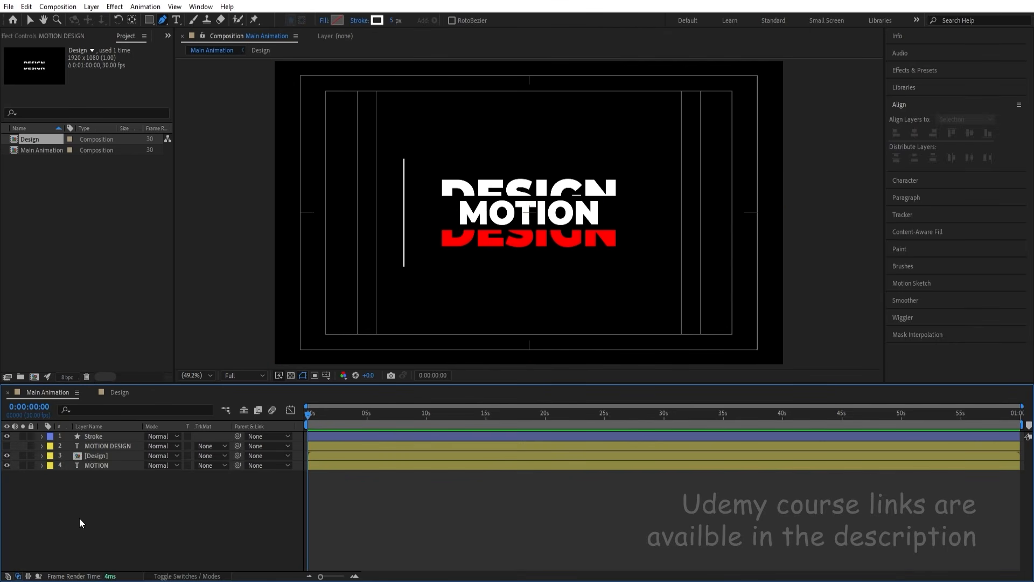
- Set only the Stroke layer's vertical scale to 0% and start a Scale keyframe at 0 seconds
click(90, 438)
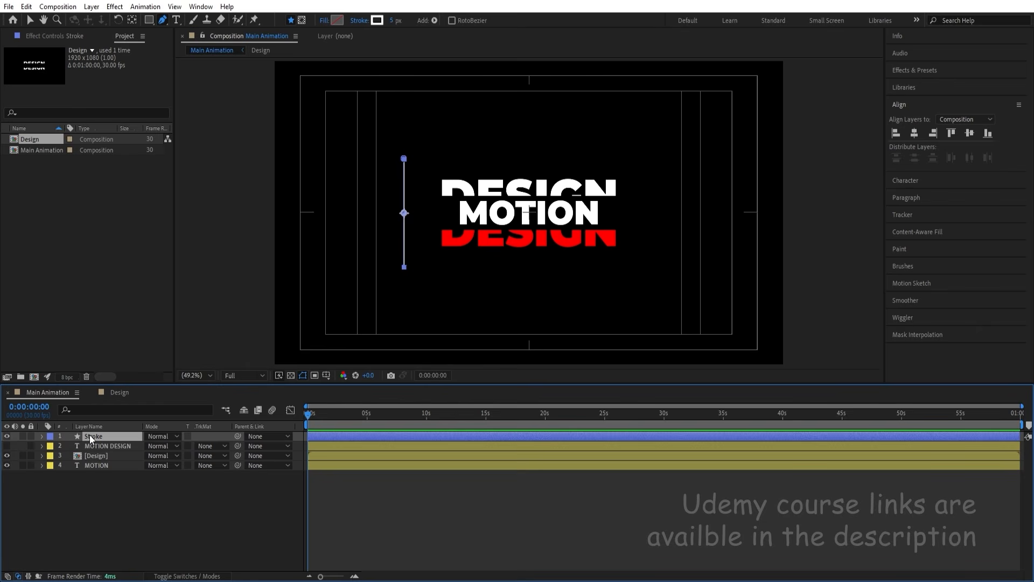
key(s)
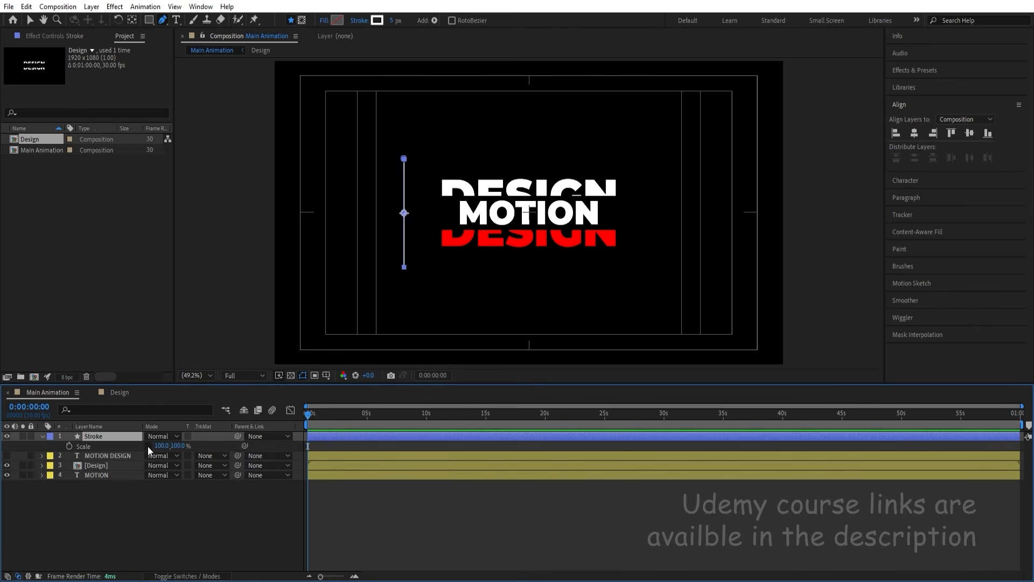
click(178, 446)
text(0)
key(Return)
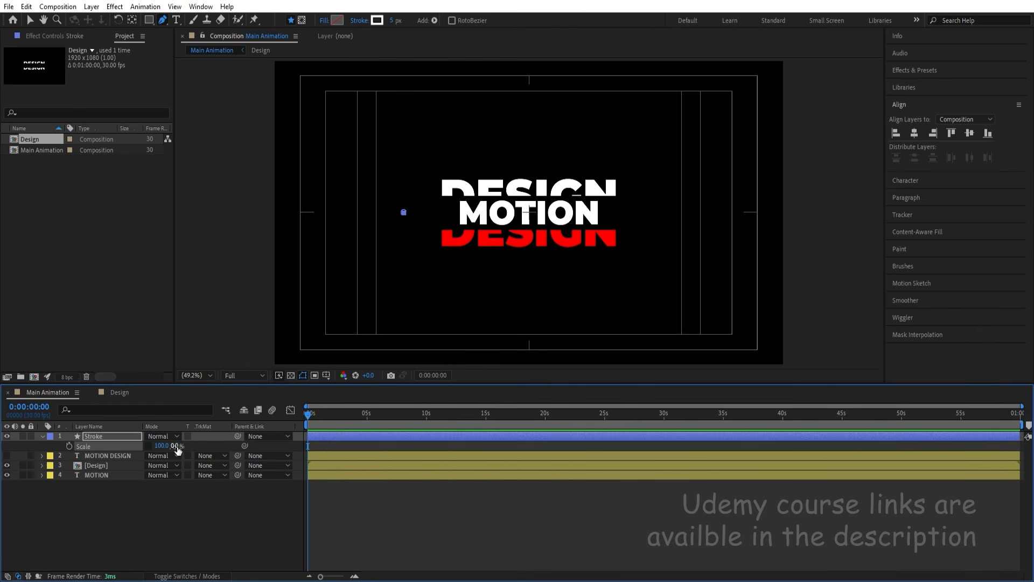
click(69, 446)
- Keyframe the Stroke layer's vertical scale at 100% at frame 20
key(equal)
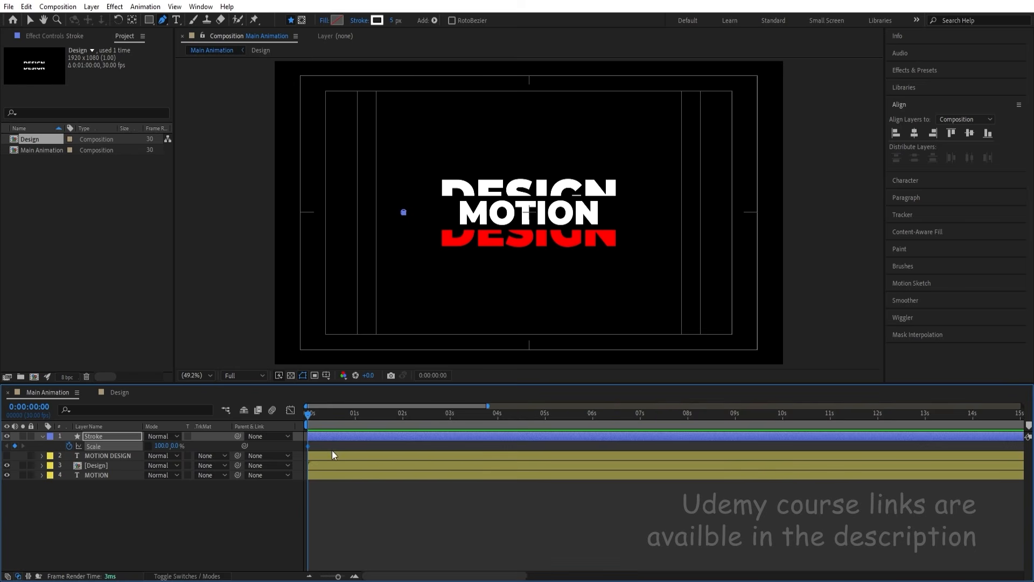
key(equal)
click(372, 418)
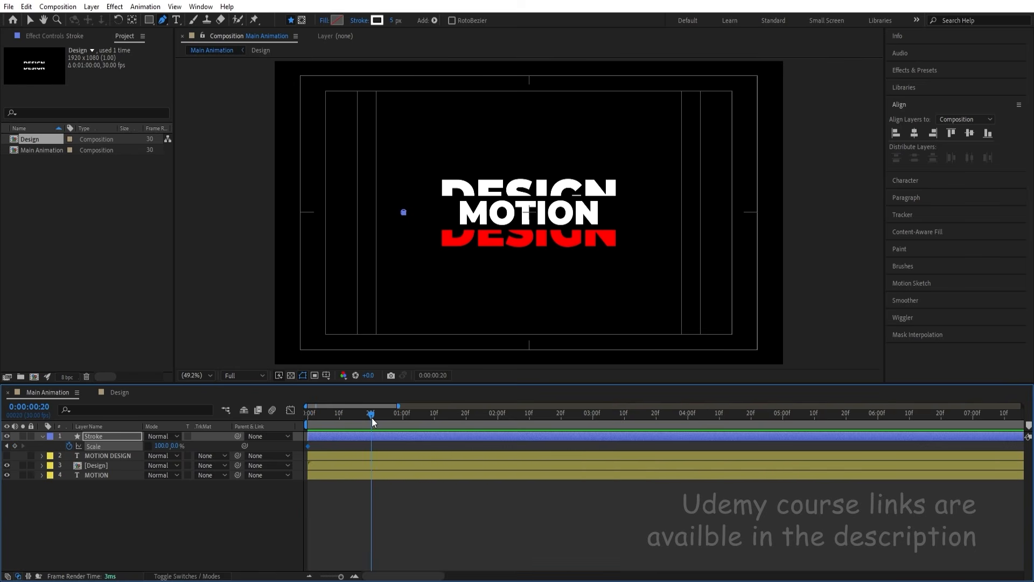
click(178, 444)
text(1)
key(Return)
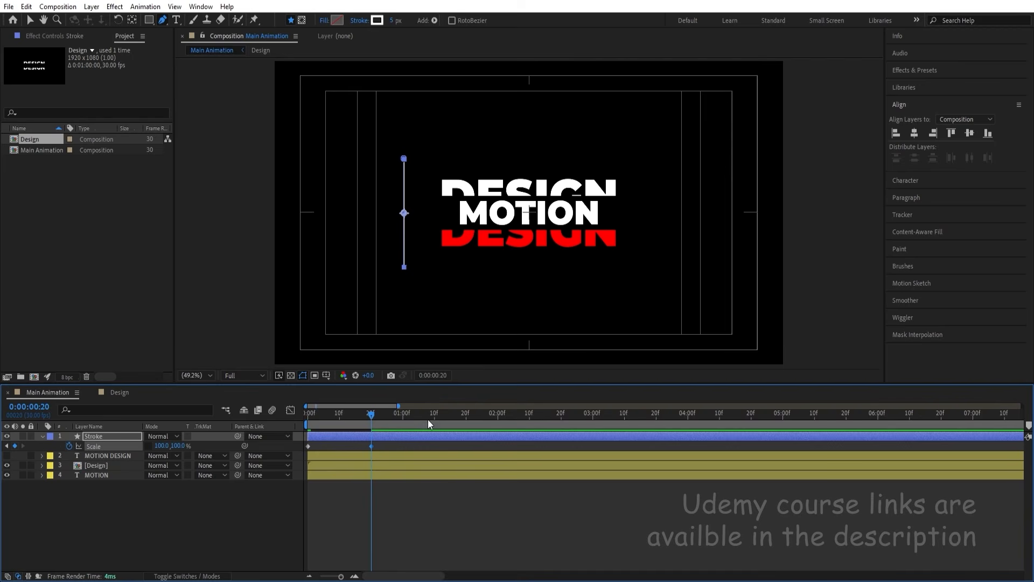
- Keyframe the Stroke layer's position at 1 second, and at 2 seconds move it past the title's other side to X 1413.1
click(403, 415)
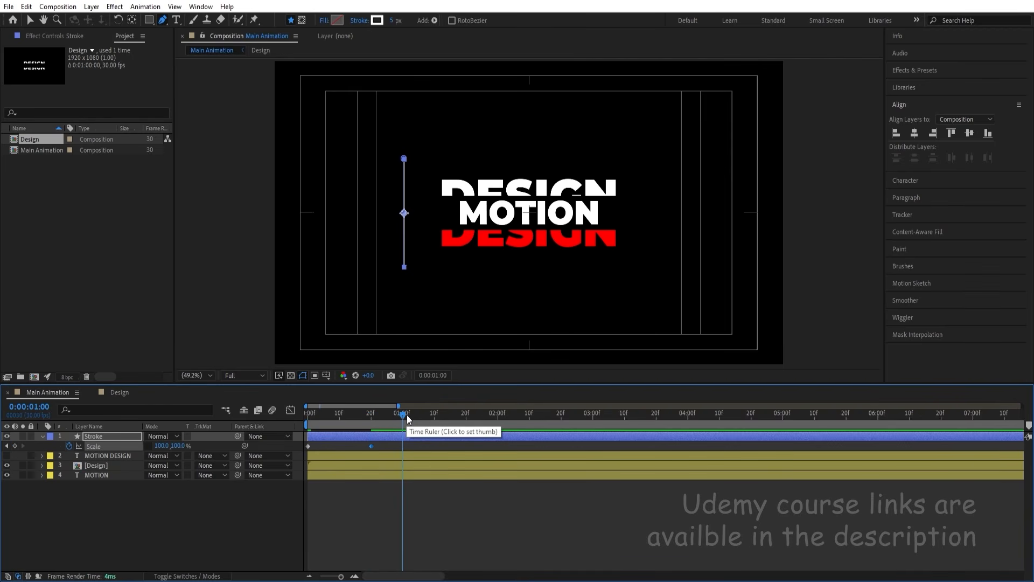
key(shift+p)
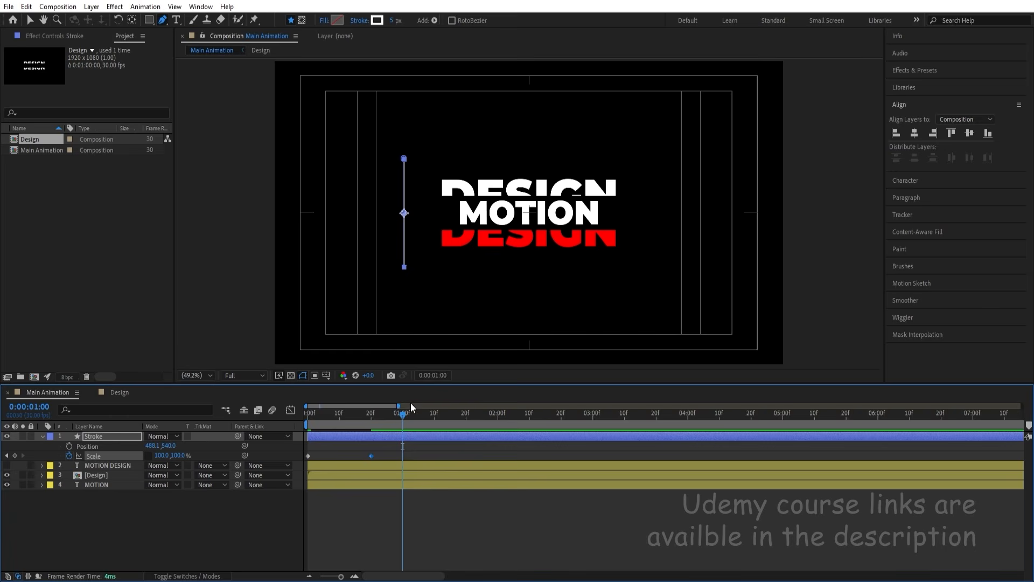
click(440, 455)
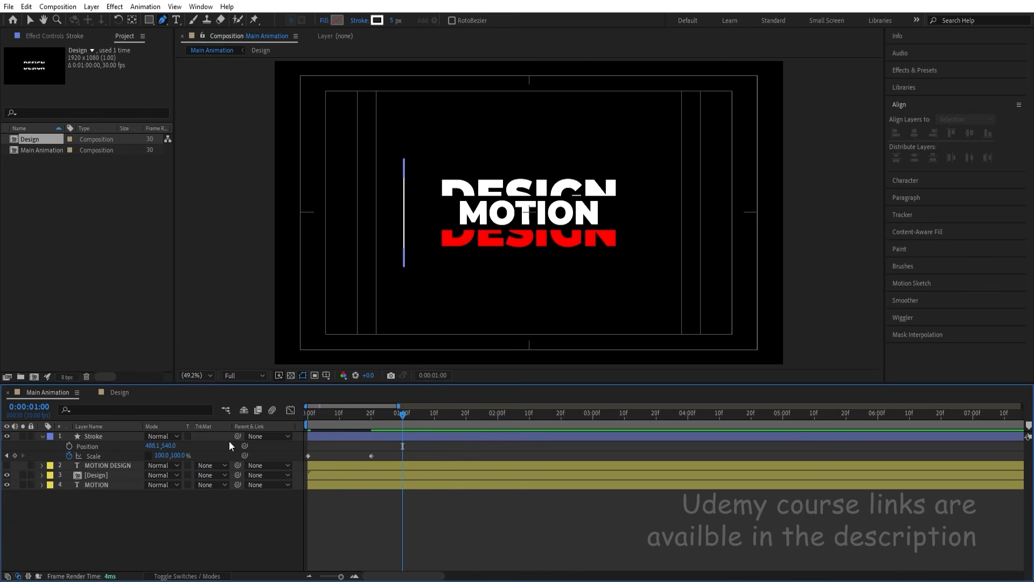
click(90, 440)
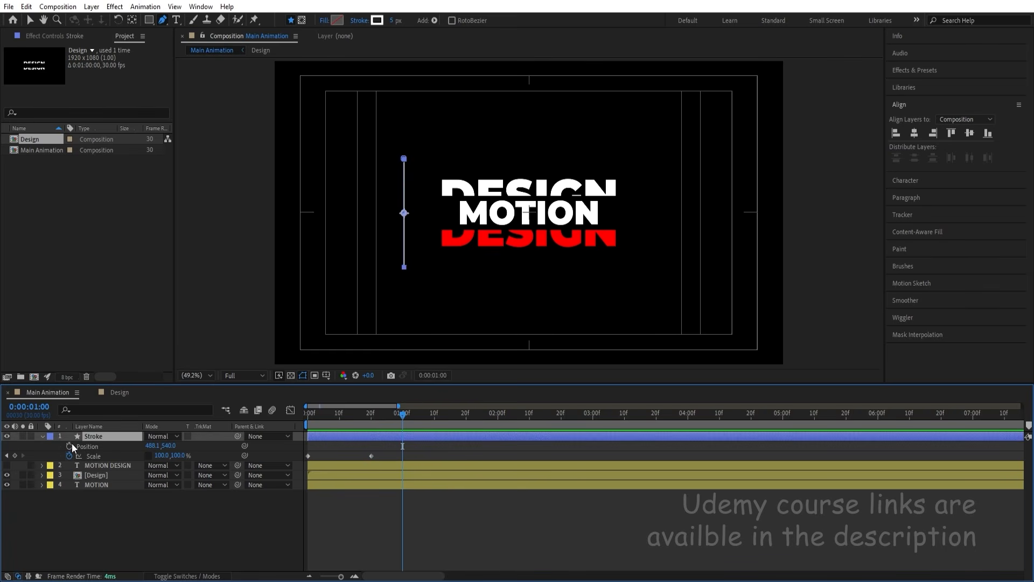
click(69, 446)
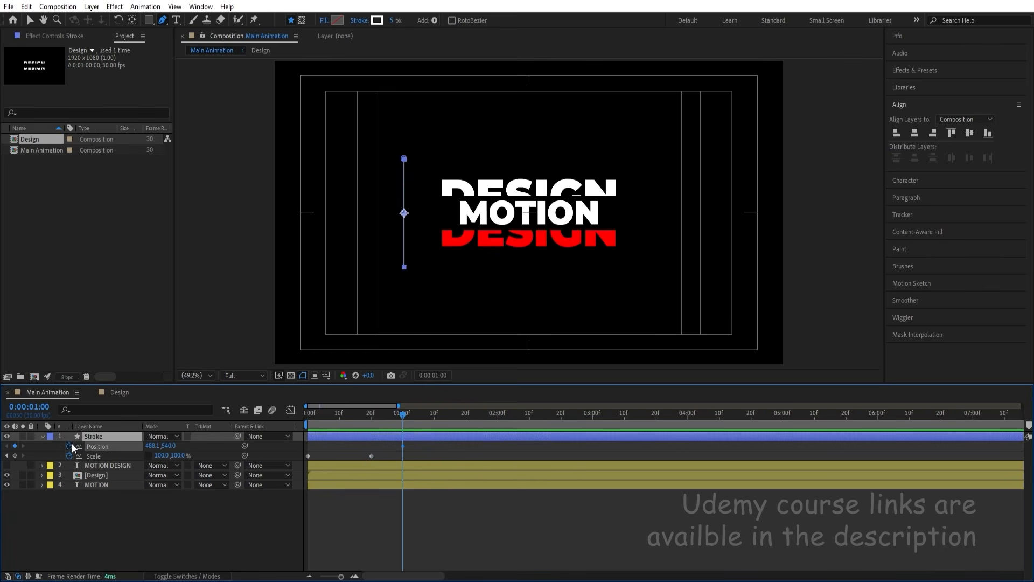
click(497, 419)
drag(147, 446, 591, 391)
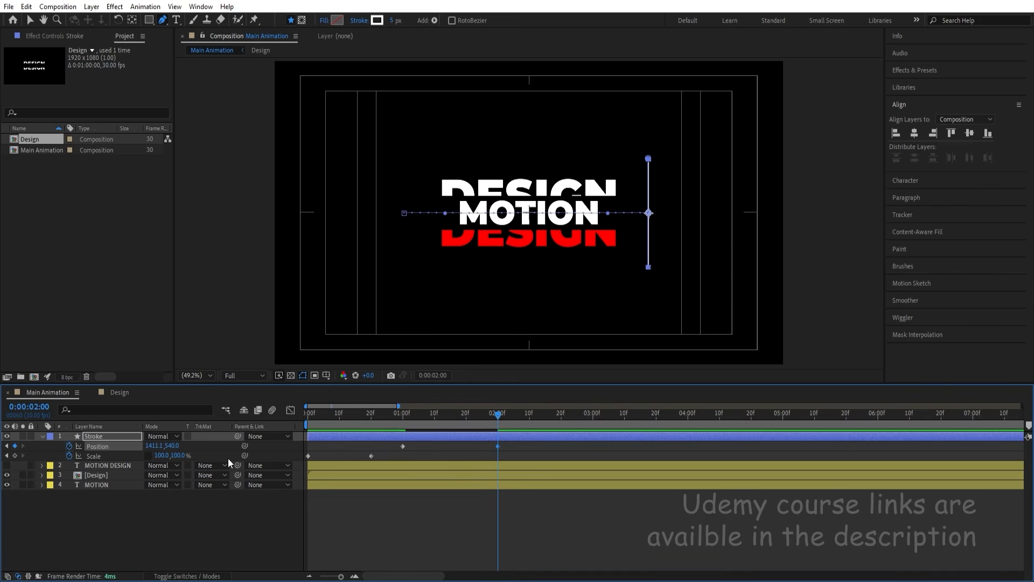
- Keyframe the Stroke layer's rotation at 0° at 2 seconds and 180° at 3 seconds
key(shift+r)
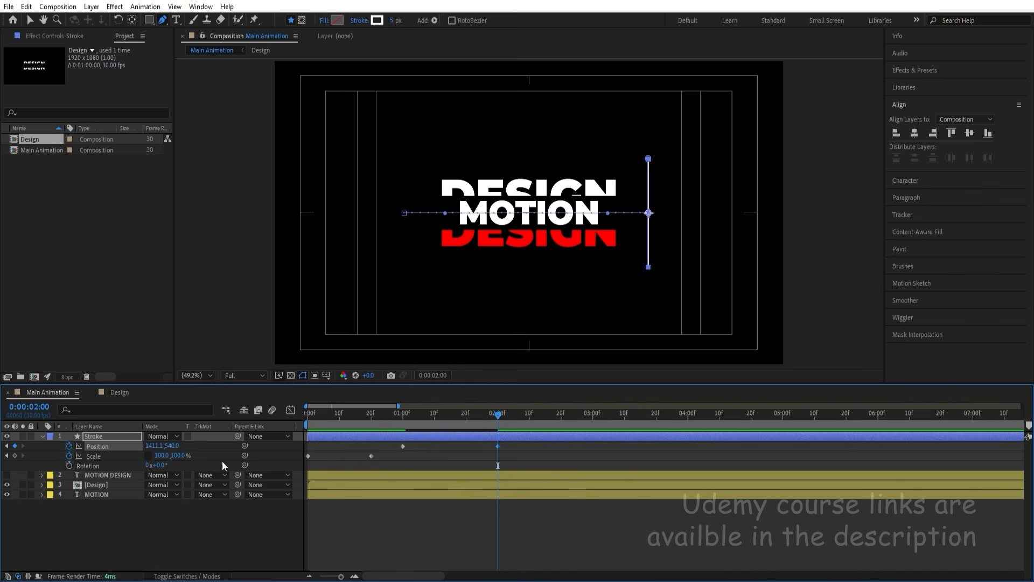
click(67, 465)
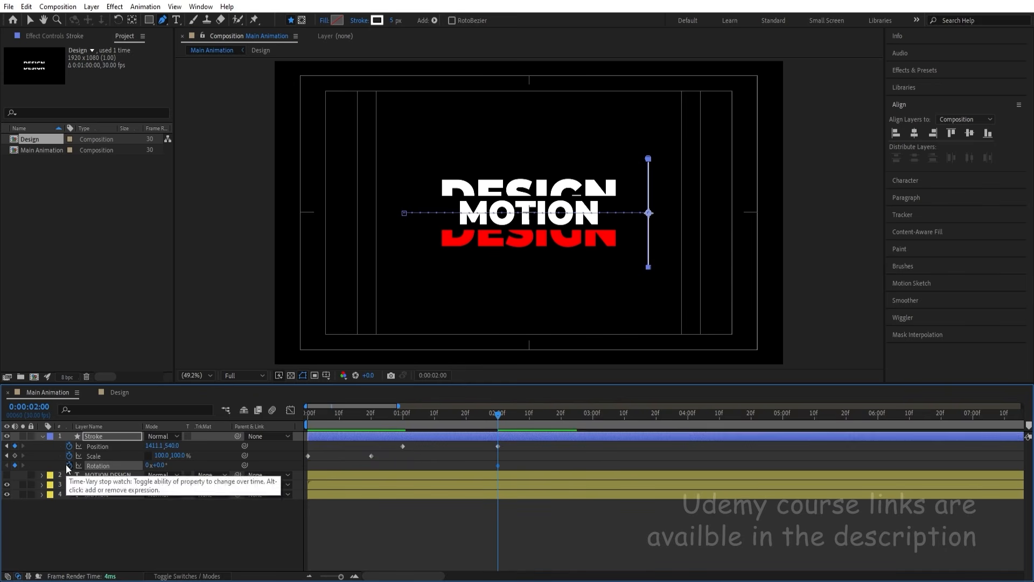
click(593, 415)
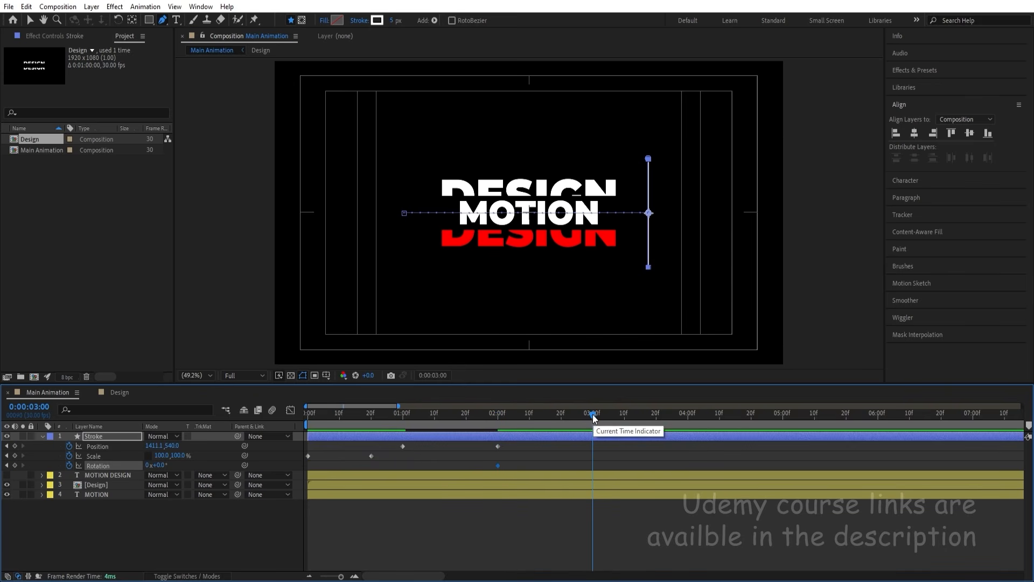
click(160, 465)
text(18)
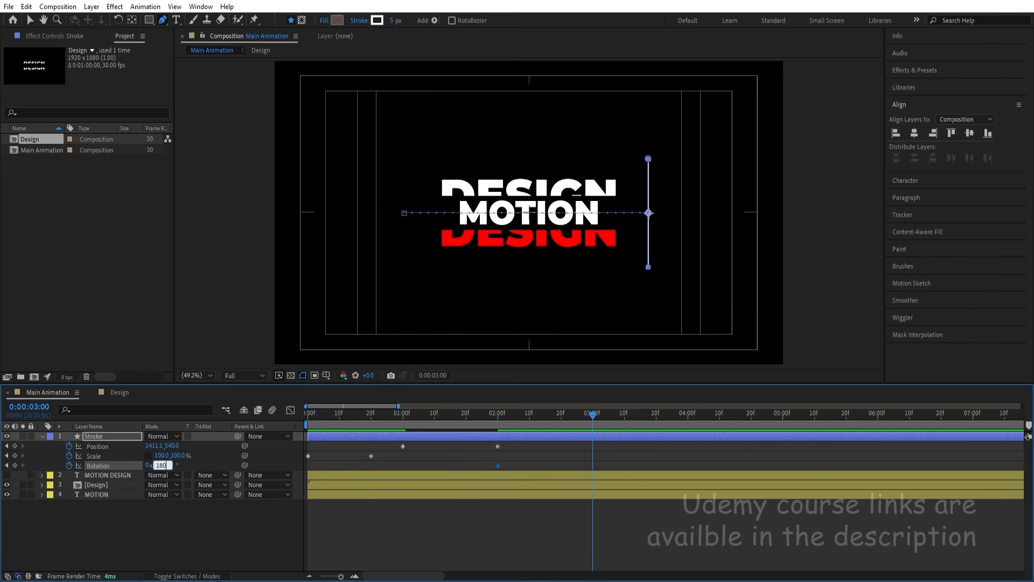
key(Return)
- Add a holding Position keyframe at 3 seconds and copy the 1-second Position keyframe to 4 seconds
click(15, 446)
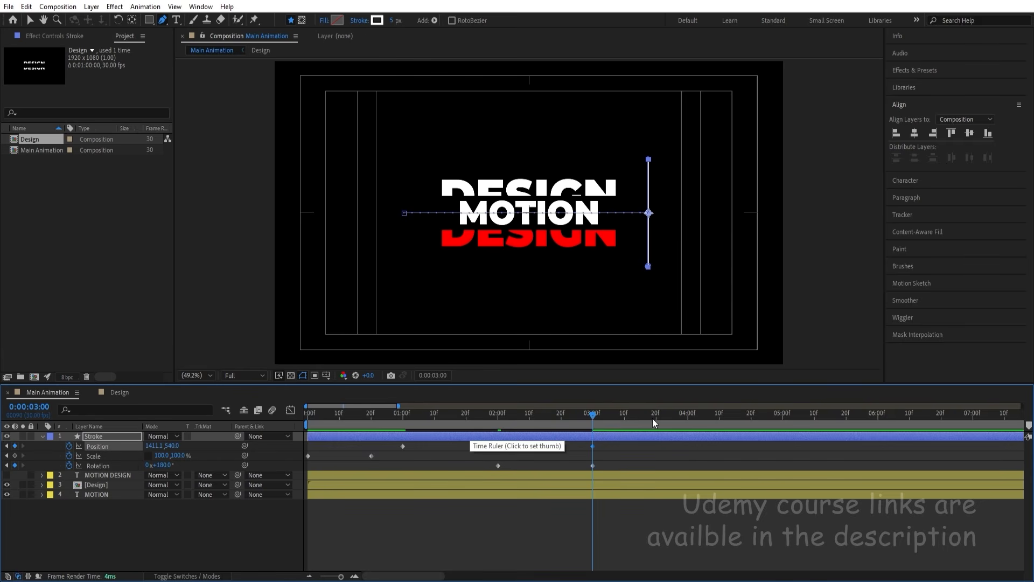
click(687, 418)
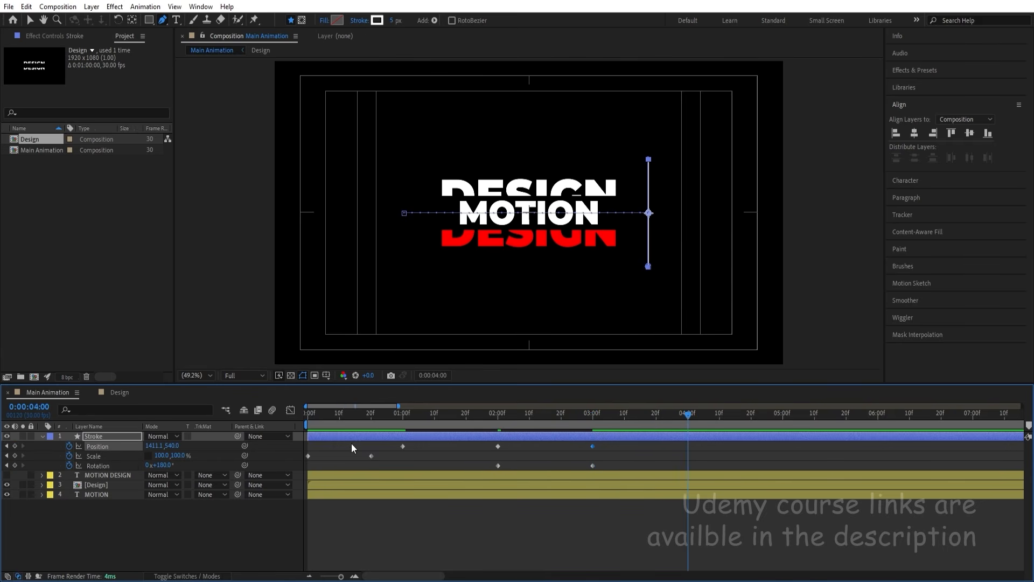
click(404, 446)
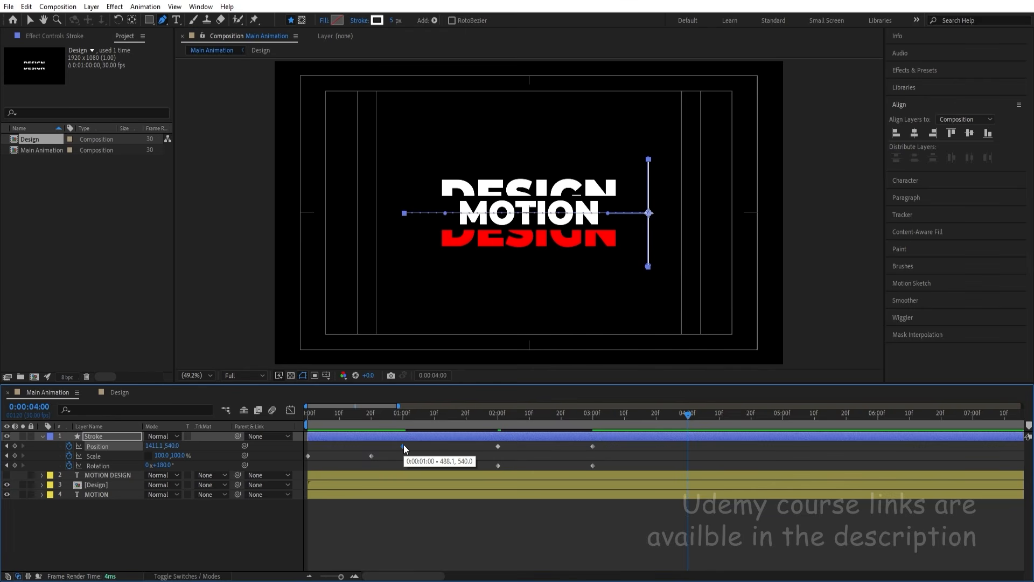
key(ctrl+c)
key(ctrl+v)
- Preview the Stroke line's animation from the start of the composition
click(593, 418)
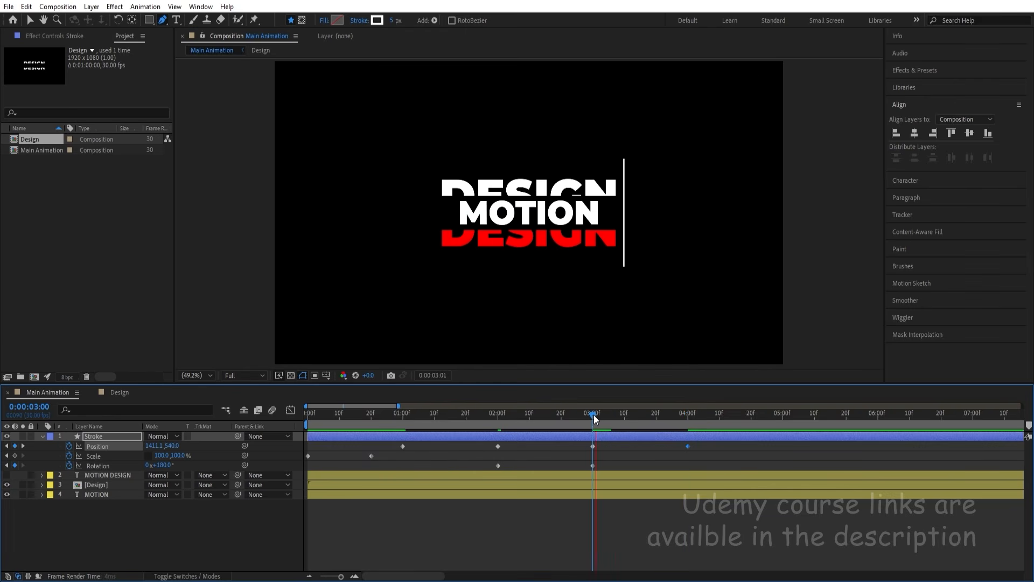
key(space)
drag(594, 419, 211, 416)
key(space)
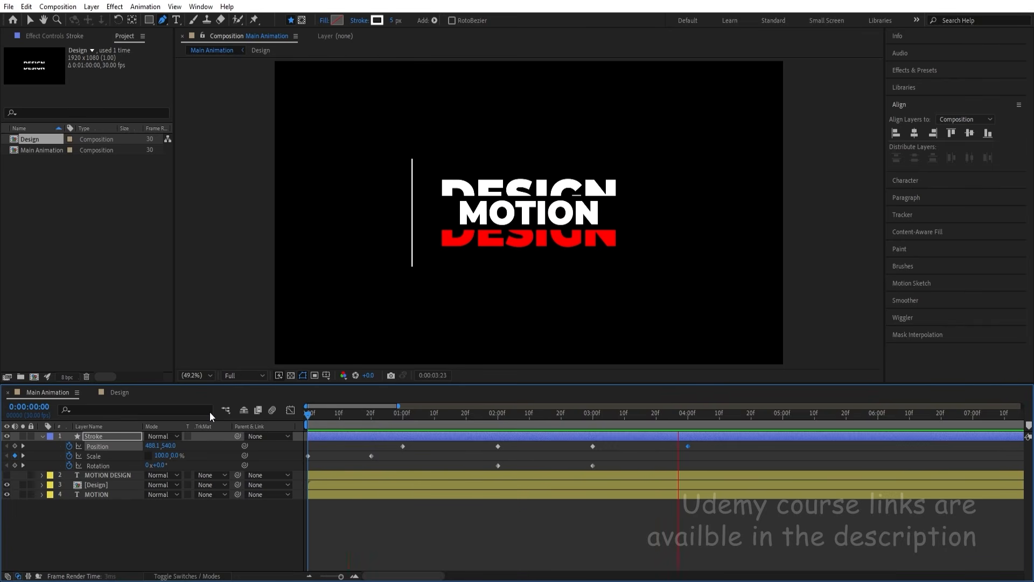
key(space)
- Copy both Stroke Scale keyframes and paste them starting at 4 seconds
click(688, 419)
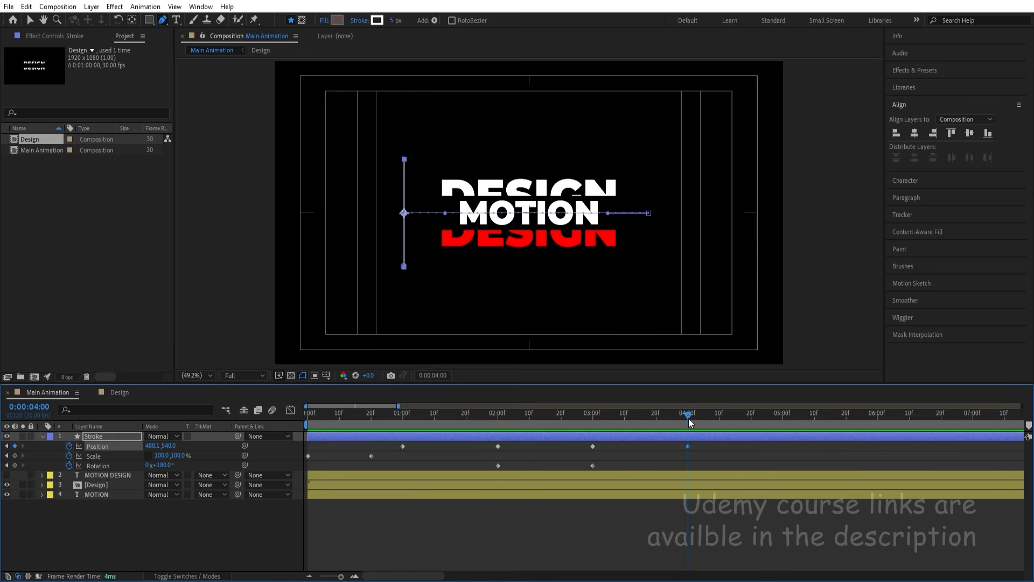
drag(381, 456, 292, 466)
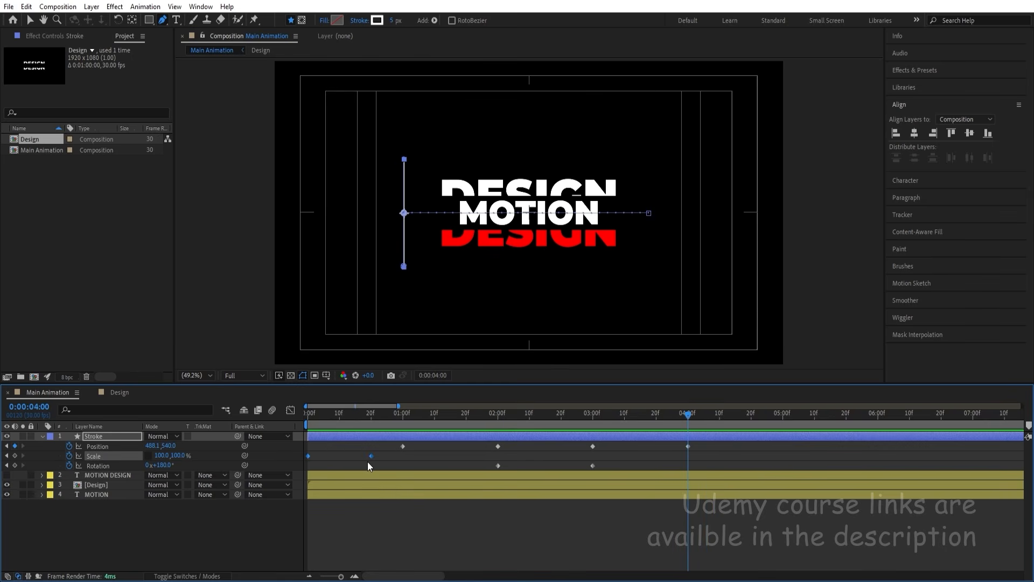
key(ctrl+c)
key(ctrl+v)
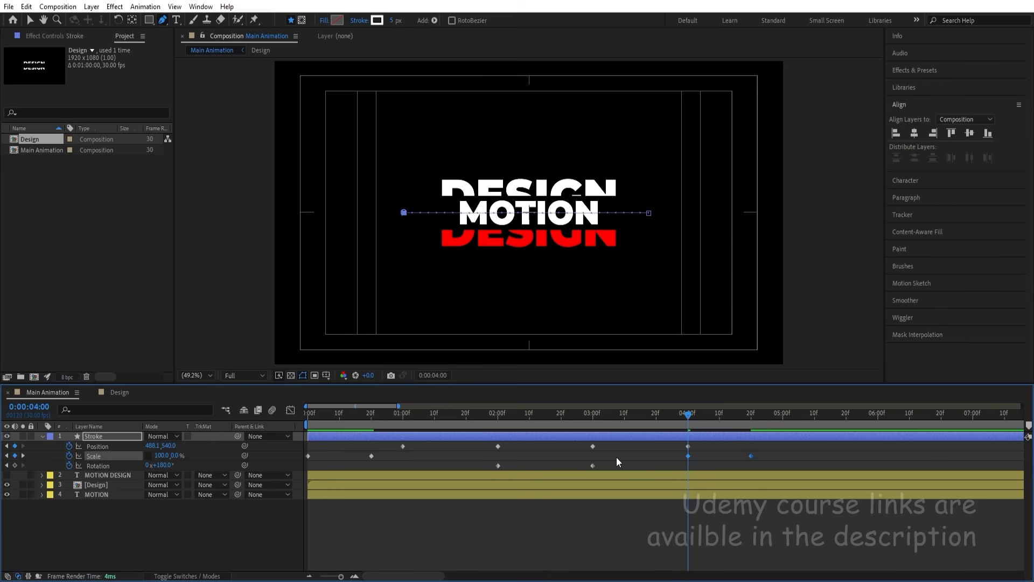
- Time-reverse the pasted Scale keyframes so the line shrinks away, and play the result
right_click(688, 455)
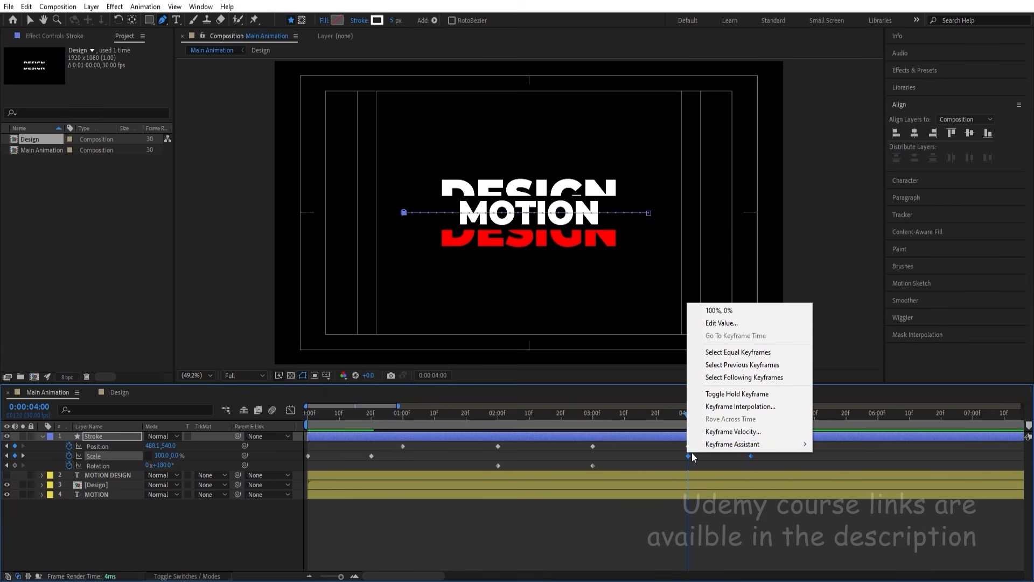
mouse_move(700, 445)
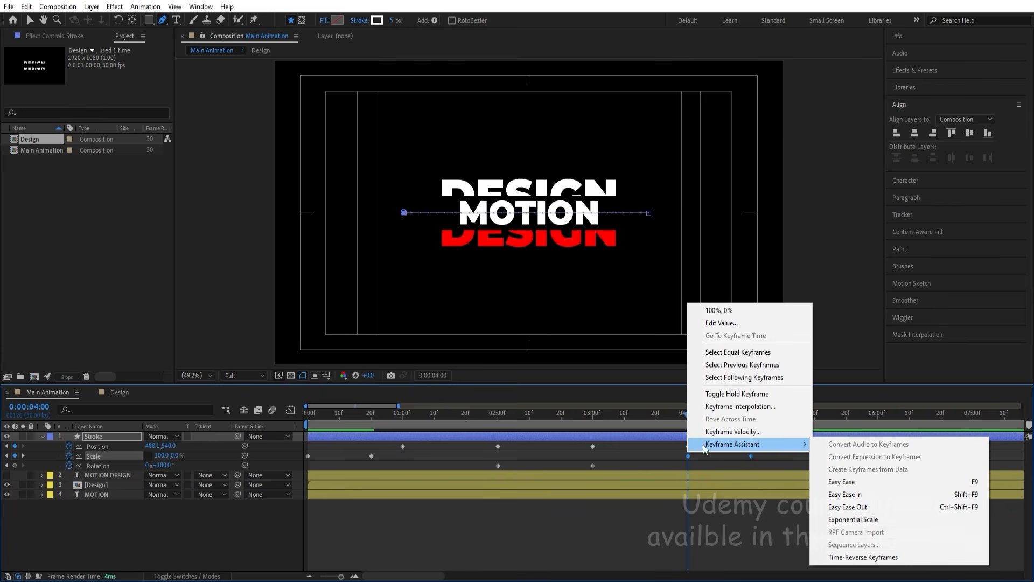
click(890, 554)
key(space)
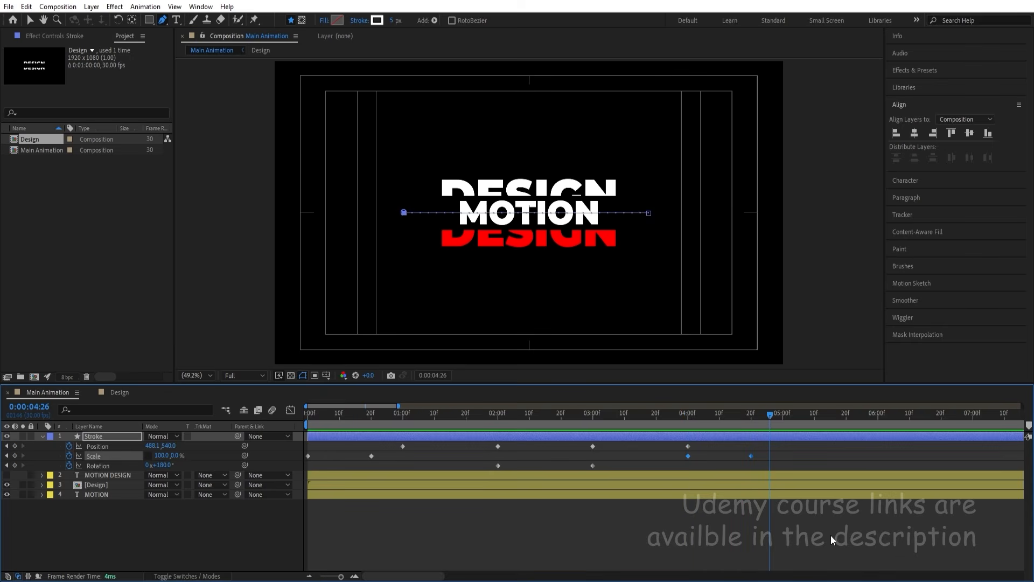
- With the Pen tool, draw a straight horizontal line from the vertical stroke past the MOTION text and centre it vertically in the composition
click(800, 457)
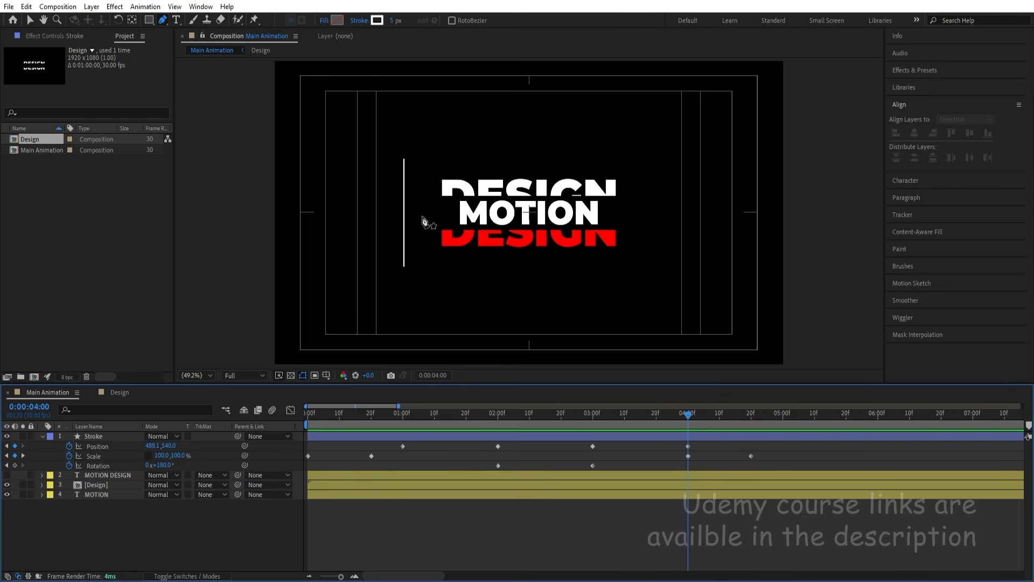
click(404, 210)
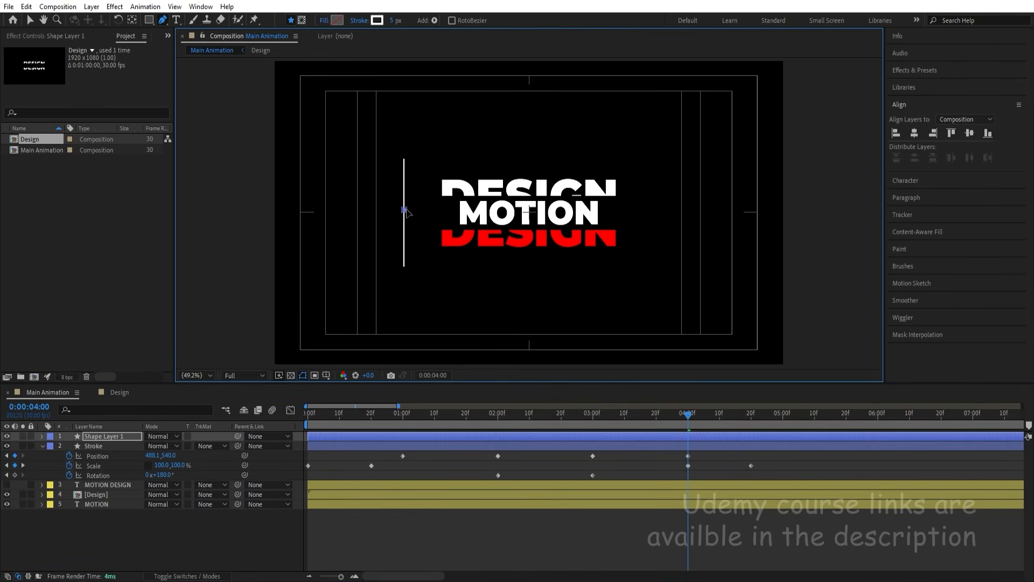
click(655, 211)
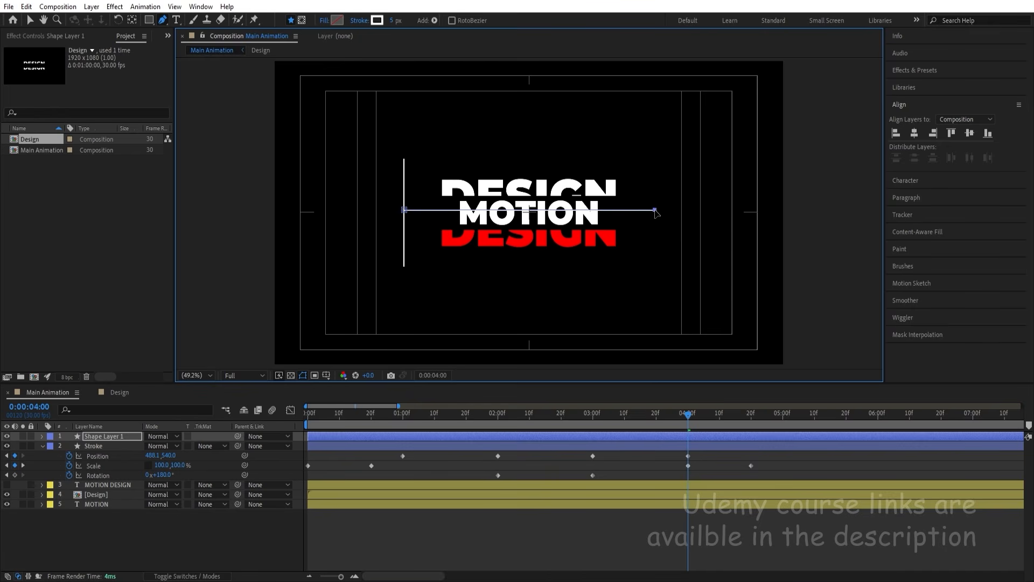
click(707, 483)
click(703, 436)
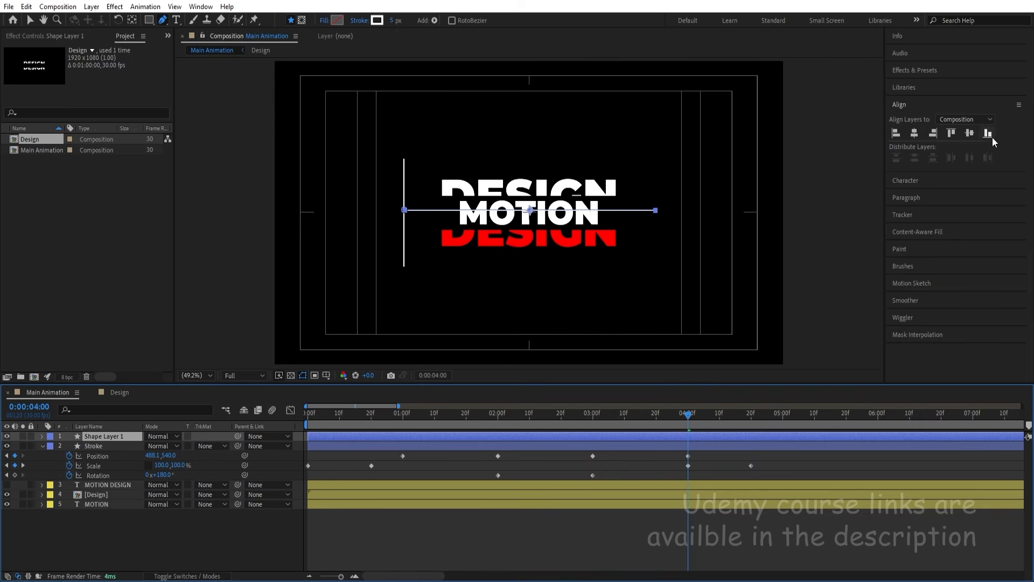
click(970, 133)
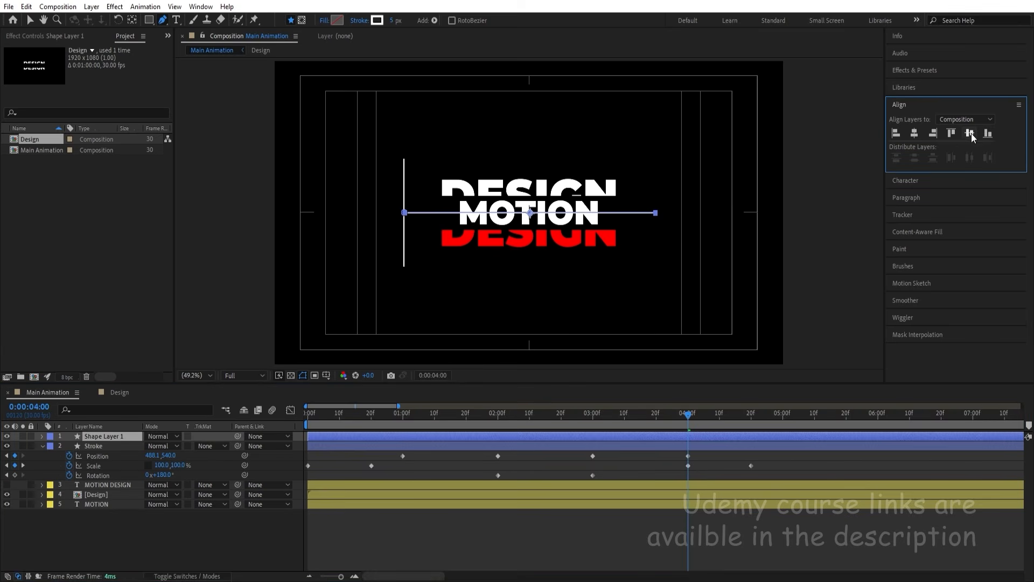
- Move the new horizontal line's anchor point to its left end, where it meets the vertical stroke
click(135, 19)
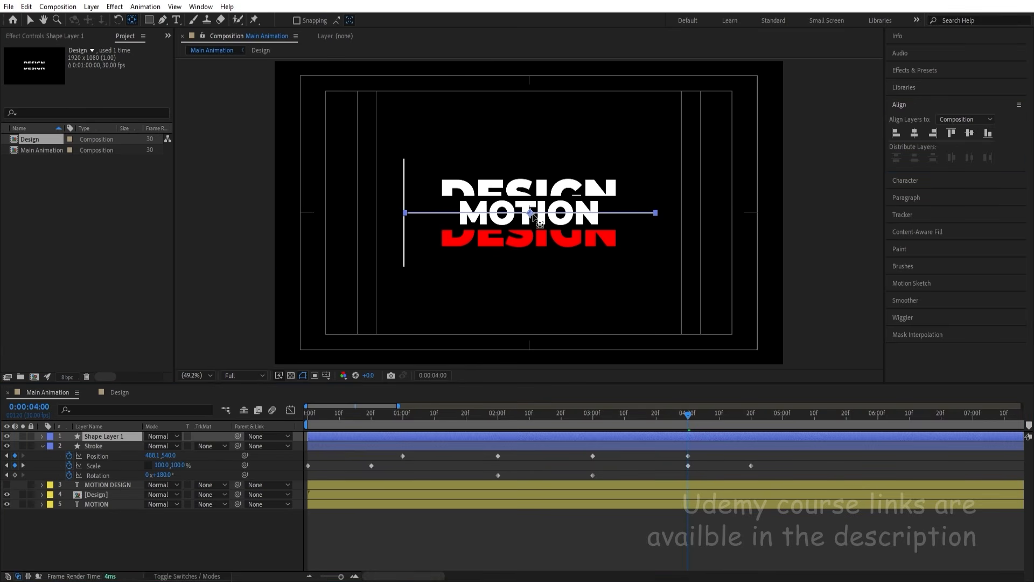
drag(533, 215, 404, 214)
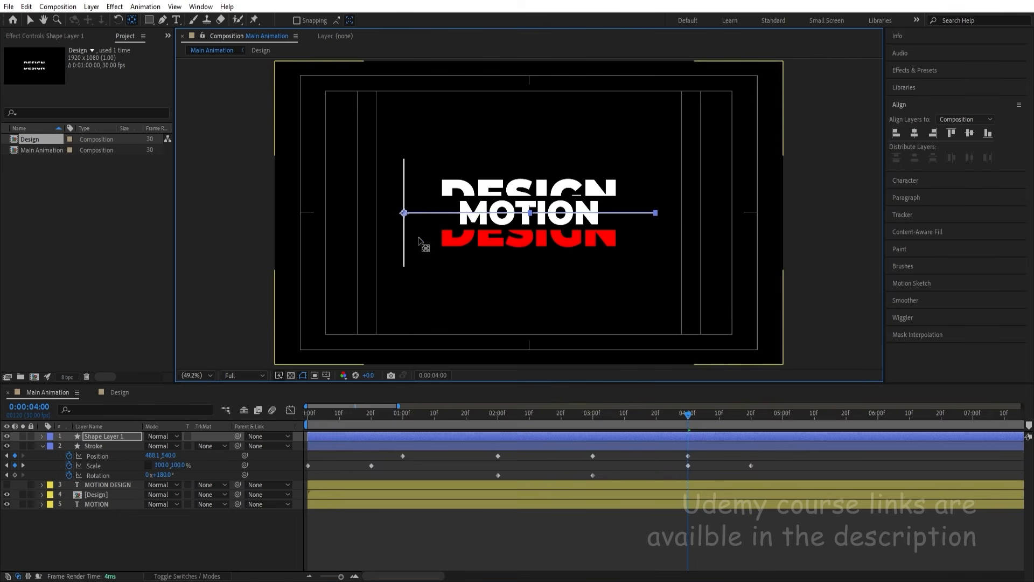
click(665, 434)
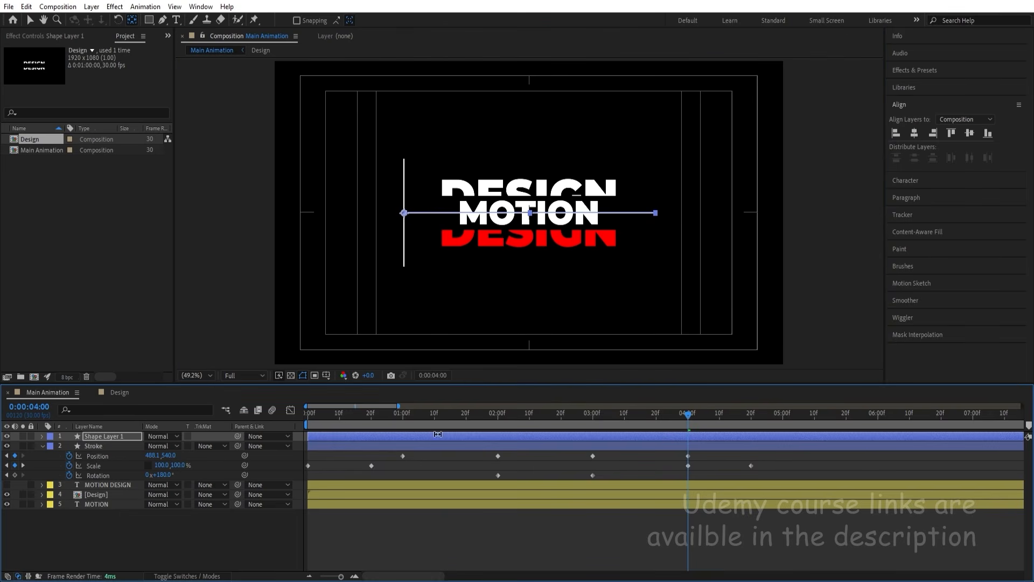
- Rename the new line layer as Stroke 2 and trim its start to 4 seconds
key(Return)
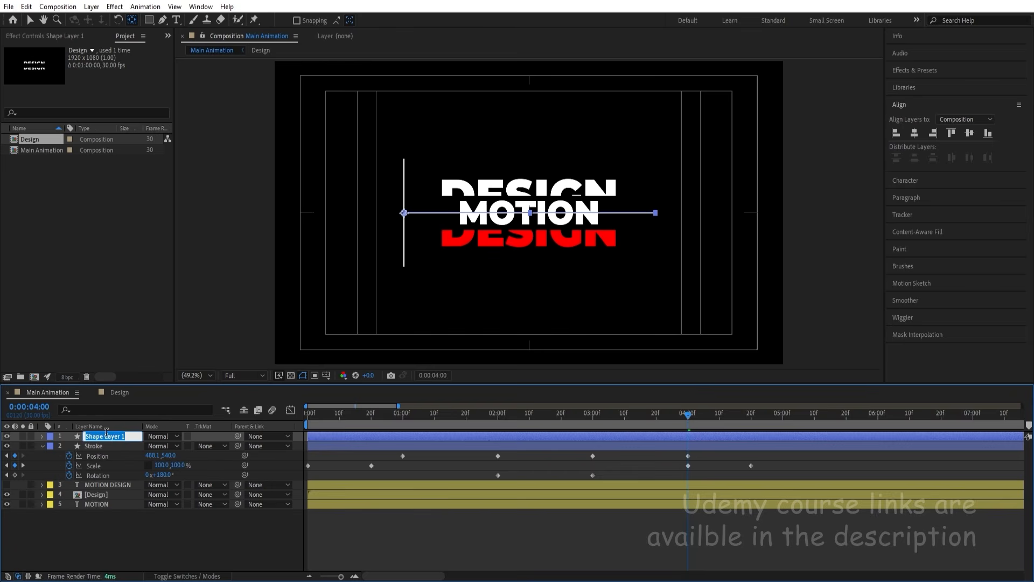
text(Stroke 2)
key(Return)
key(alt+bracketleft)
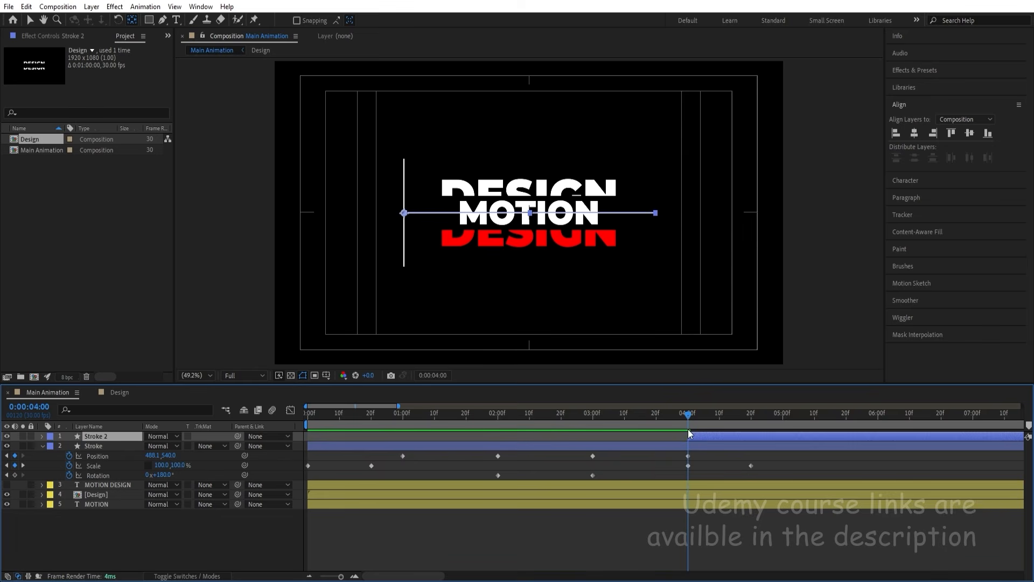
drag(692, 432, 301, 431)
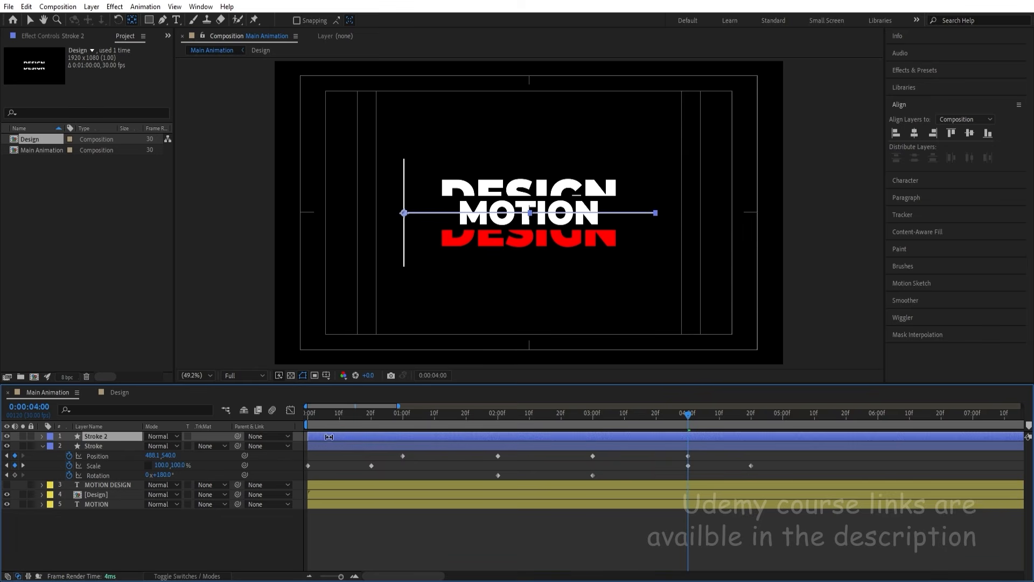
key(v)
drag(338, 434, 726, 457)
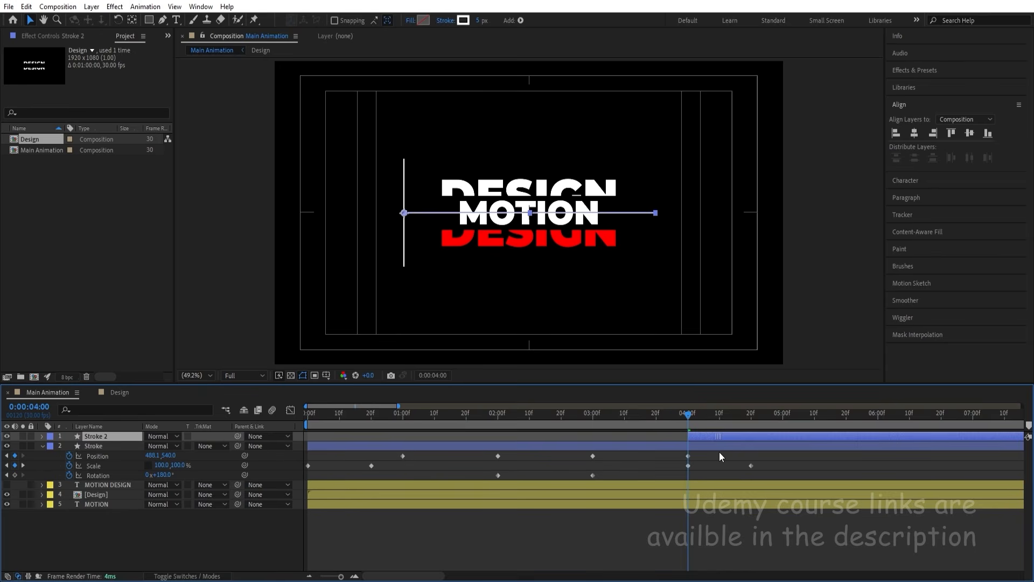
- Unlink Stroke 2's Scale, set its horizontal scale to 0%, and add a Scale keyframe at 4 seconds
key(s)
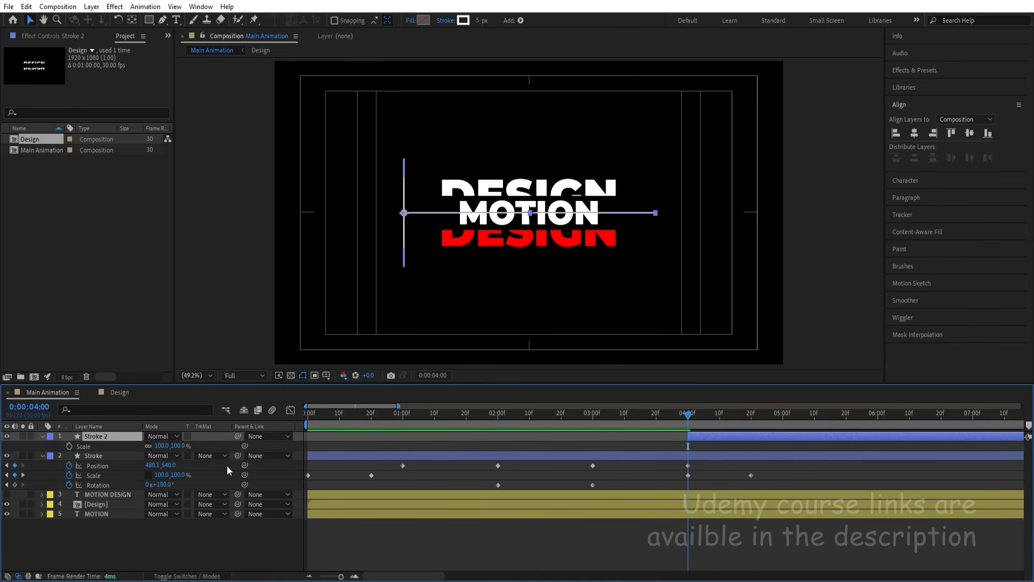
click(148, 445)
mouse_move(160, 445)
mouse_down()
mouse_move(147, 445)
mouse_move(165, 445)
mouse_up()
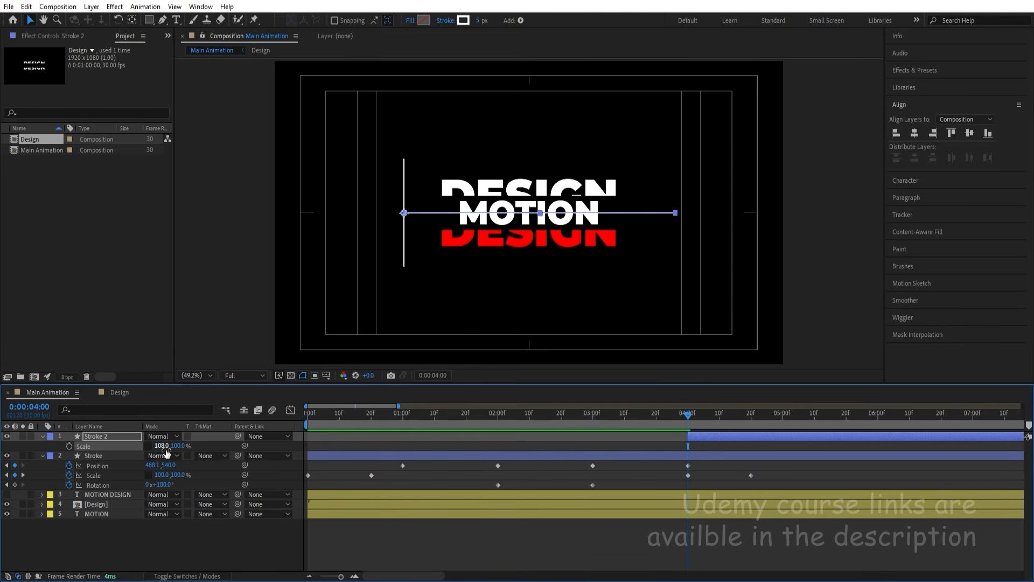
click(162, 446)
text(0)
key(Return)
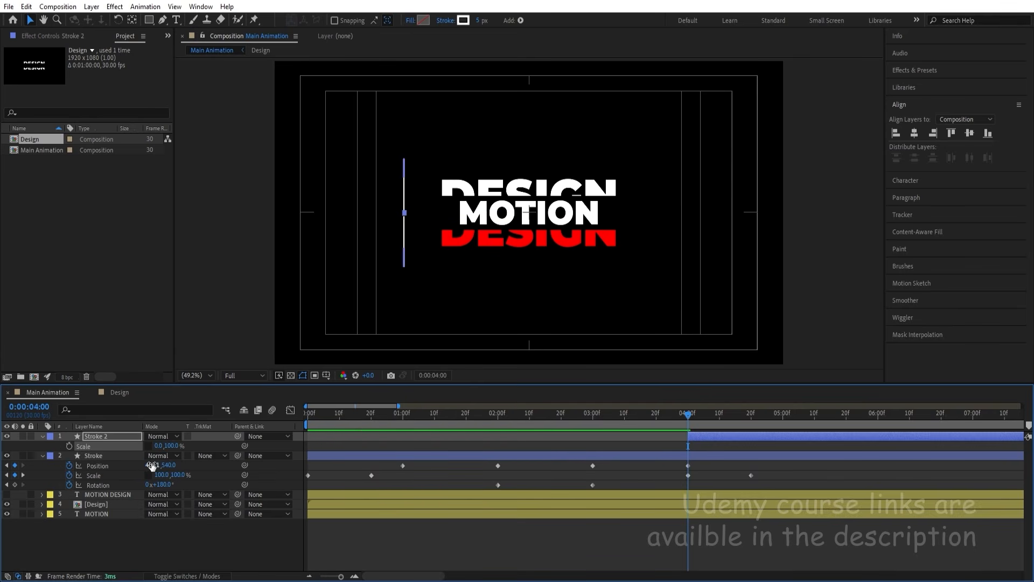
click(66, 448)
- At 0:00:04:20, set Stroke 2's horizontal scale to 100% and preview the line growing
drag(738, 418, 750, 420)
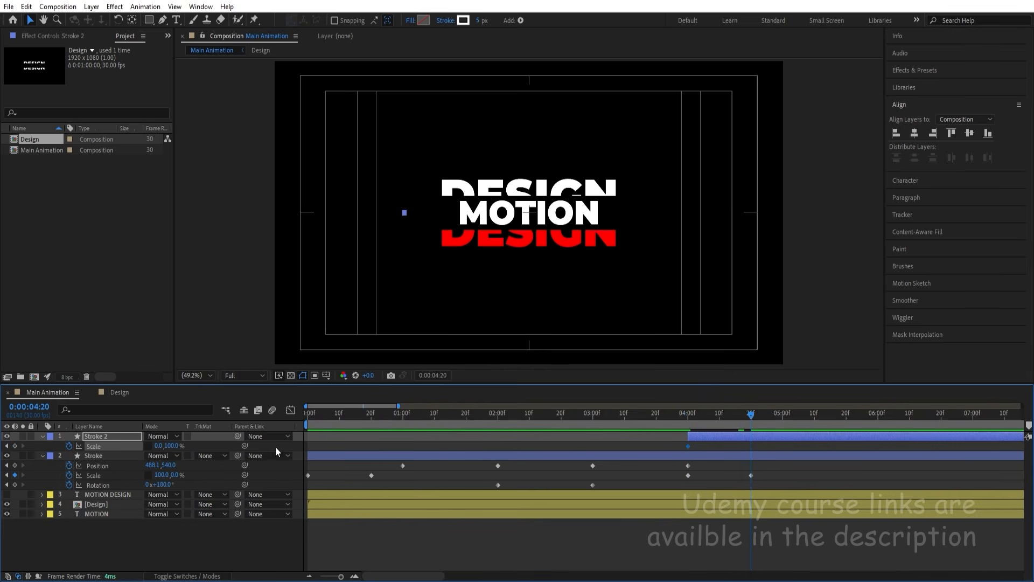
click(159, 446)
text(100)
key(Return)
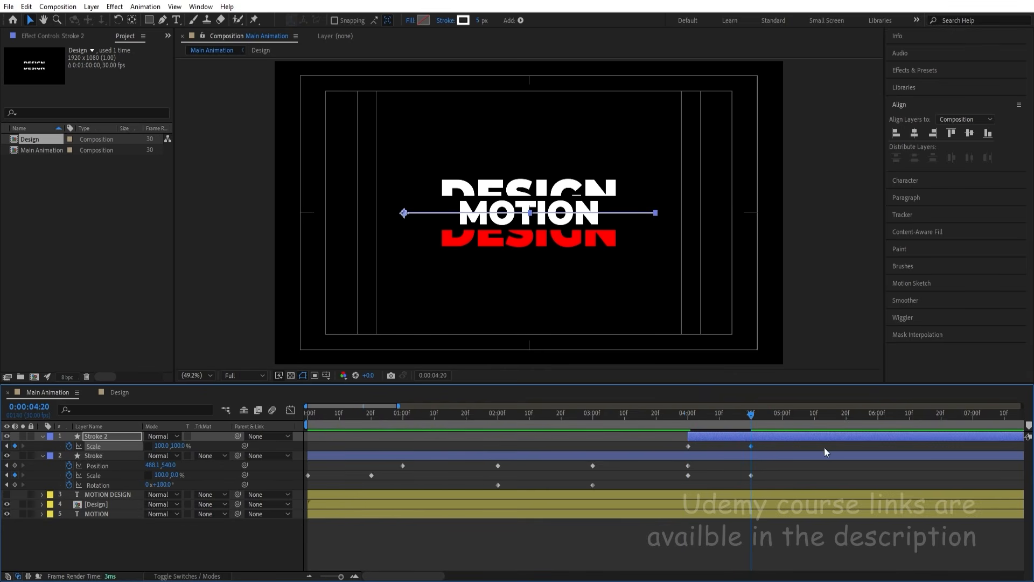
key(space)
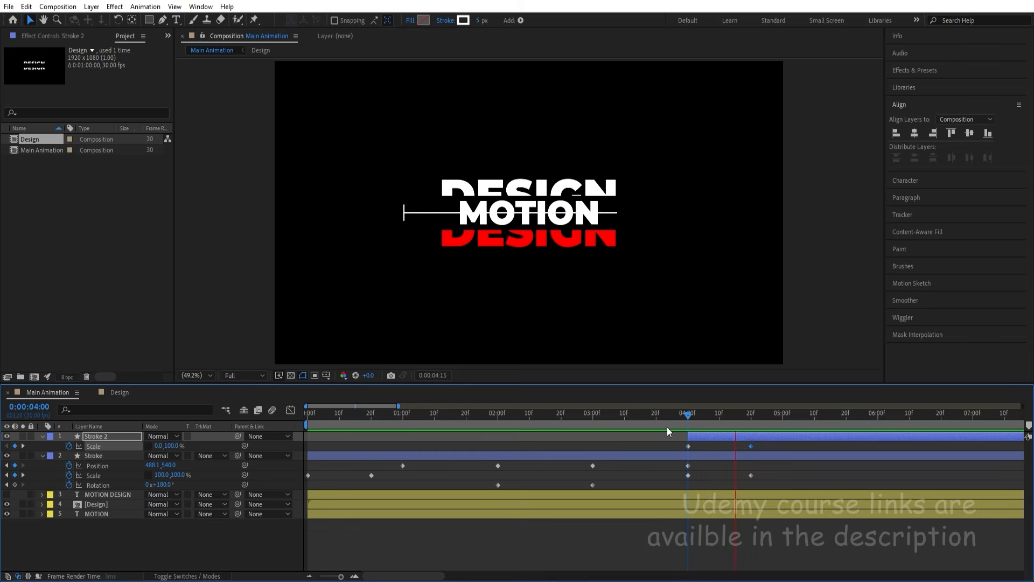
- Duplicate Stroke 2 and add Position keyframes at 0:00:04:20 to both horizontal line layers
click(750, 414)
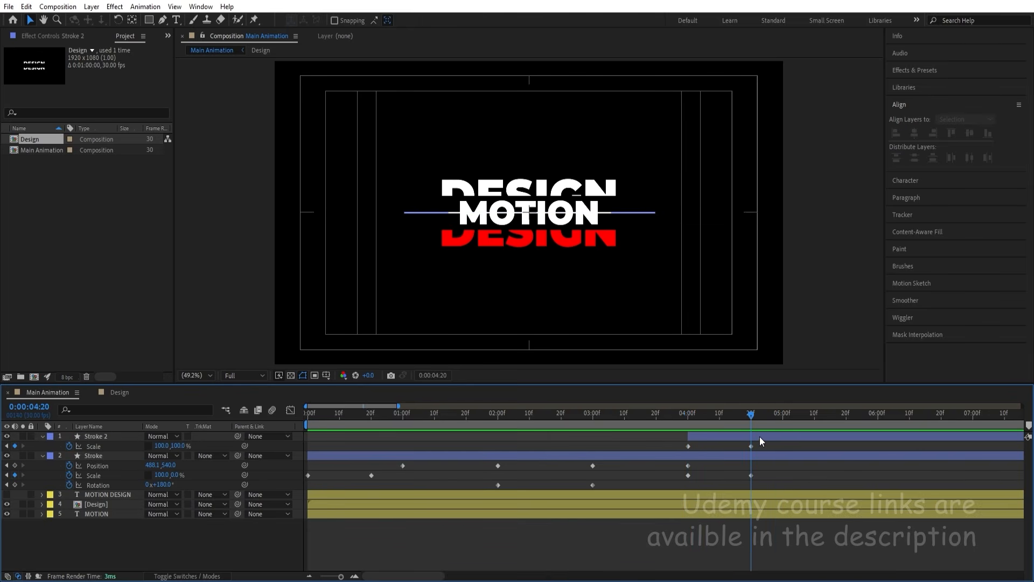
click(759, 436)
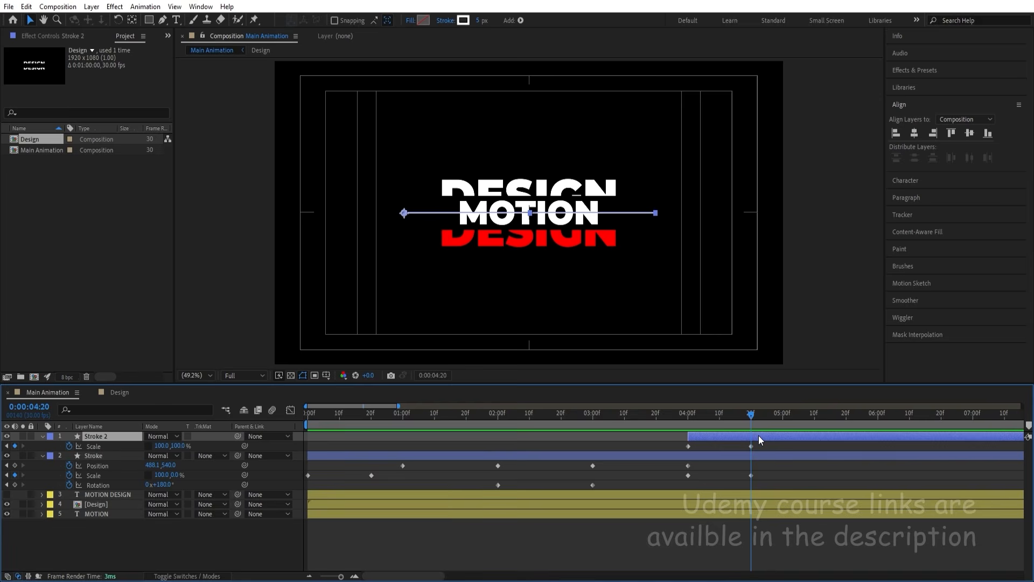
key(ctrl+d)
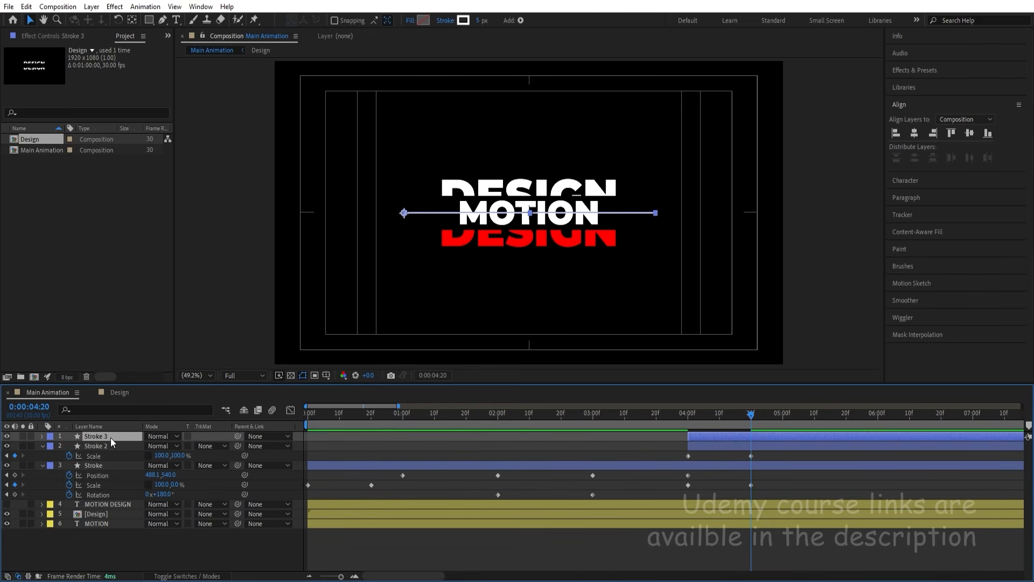
key(p)
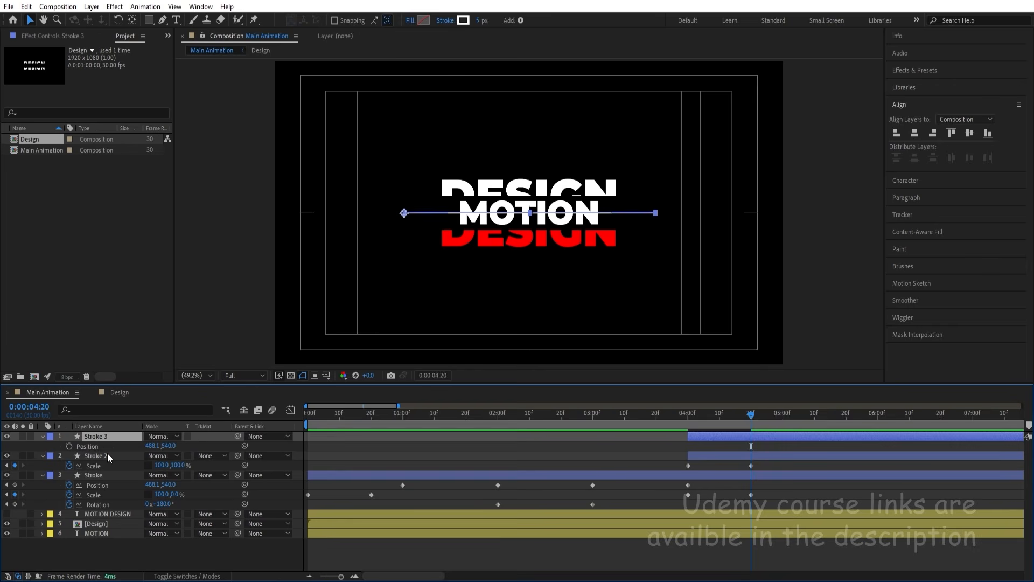
click(105, 454)
key(p)
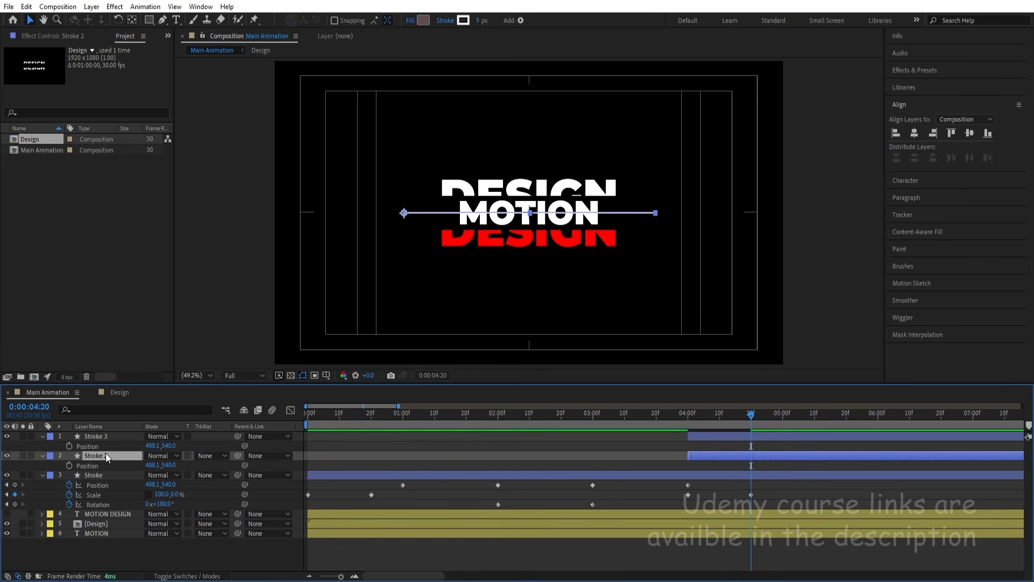
shift+click(106, 437)
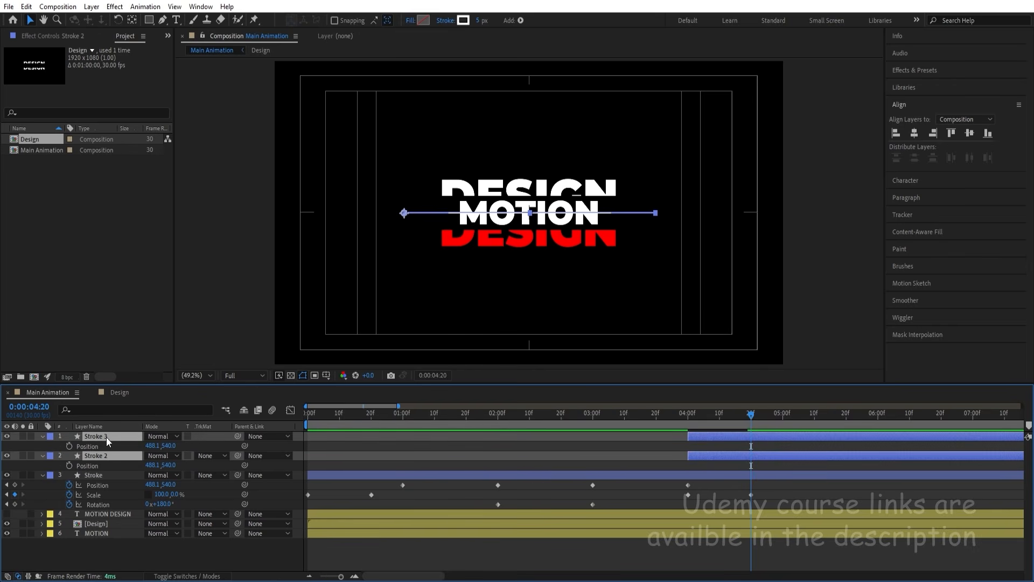
click(70, 445)
- At 6 seconds, separate the horizontal lines by setting the Y position to 480 for Stroke 3 and 602 for Stroke 2
click(879, 416)
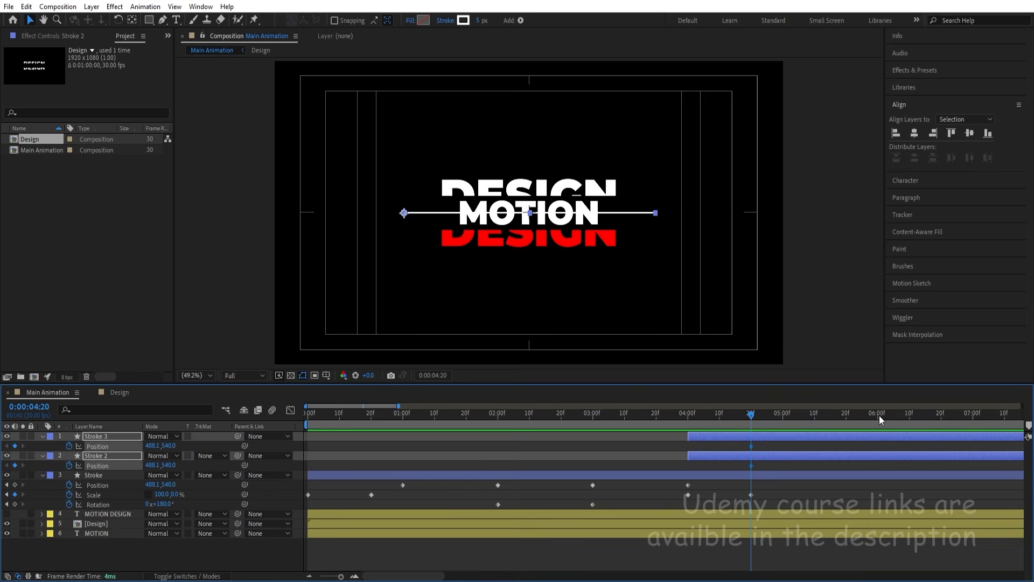
click(827, 448)
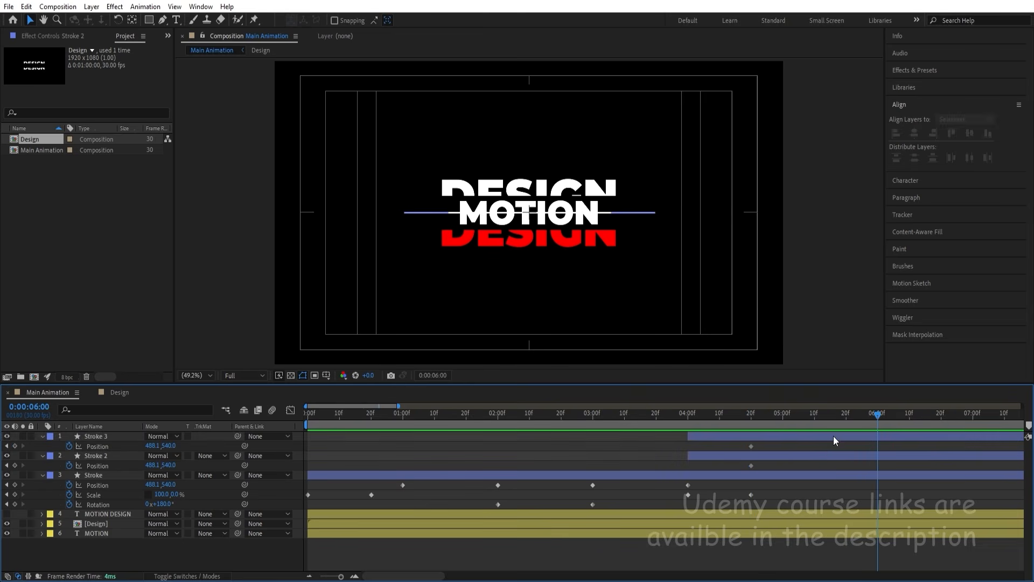
click(833, 436)
mouse_move(173, 444)
mouse_down()
mouse_move(99, 417)
mouse_move(195, 470)
mouse_up()
click(114, 459)
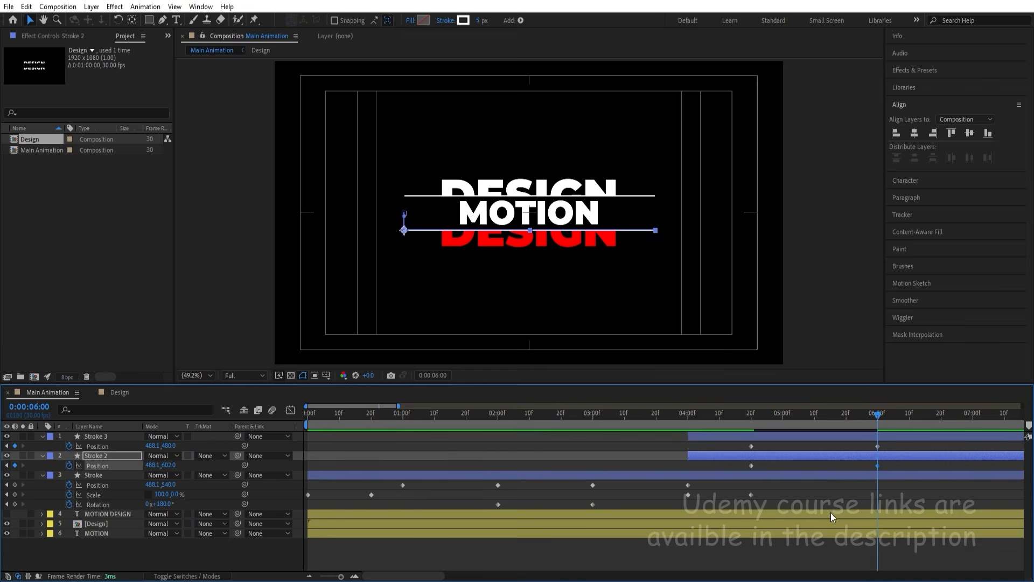
- Preview the two horizontal lines moving apart, starting from 0:00:04:20
click(782, 469)
click(753, 417)
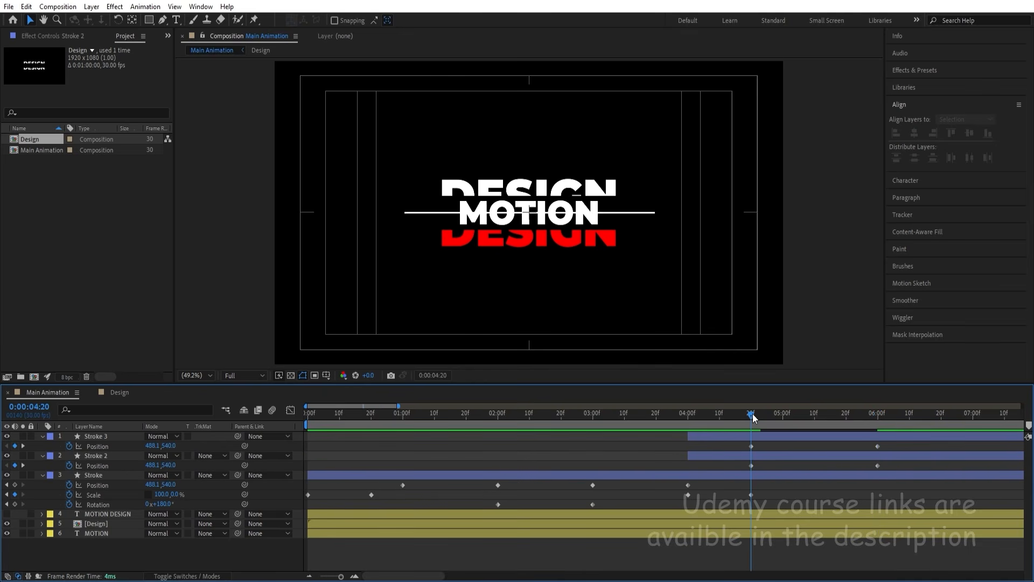
key(apostrophe)
key(space)
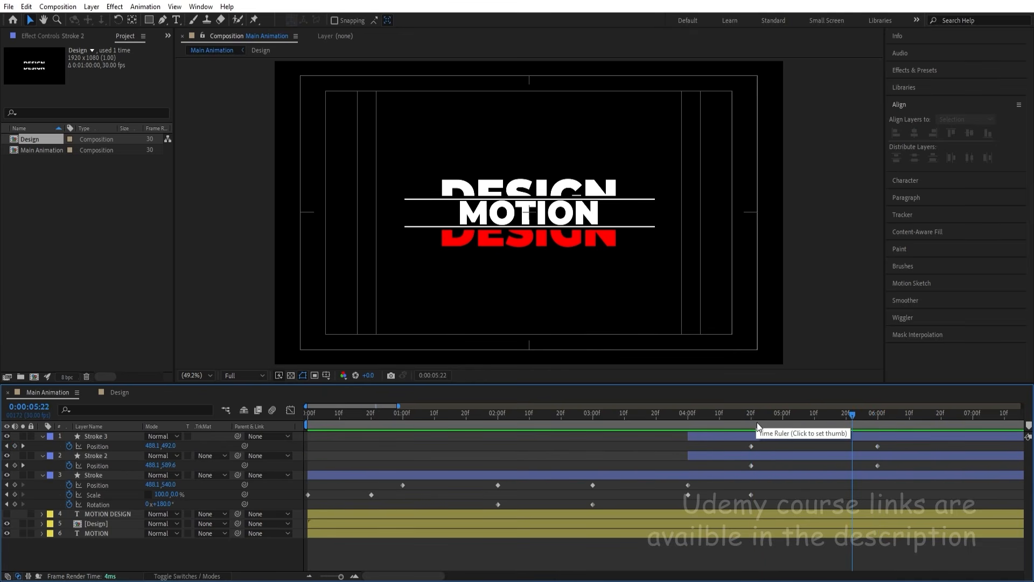
- Move the final Position keyframes of Stroke 3 and Stroke 2 to about 0:00:05:21 and play the composition from the start
mouse_move(852, 445)
mouse_down()
mouse_move(897, 467)
mouse_move(849, 447)
mouse_up()
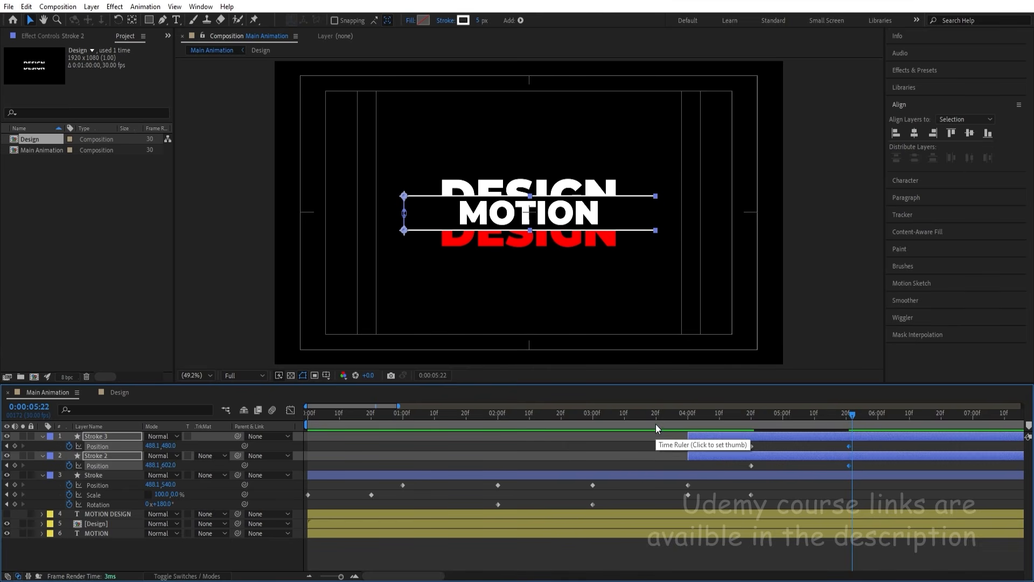
key(Home)
key(space)
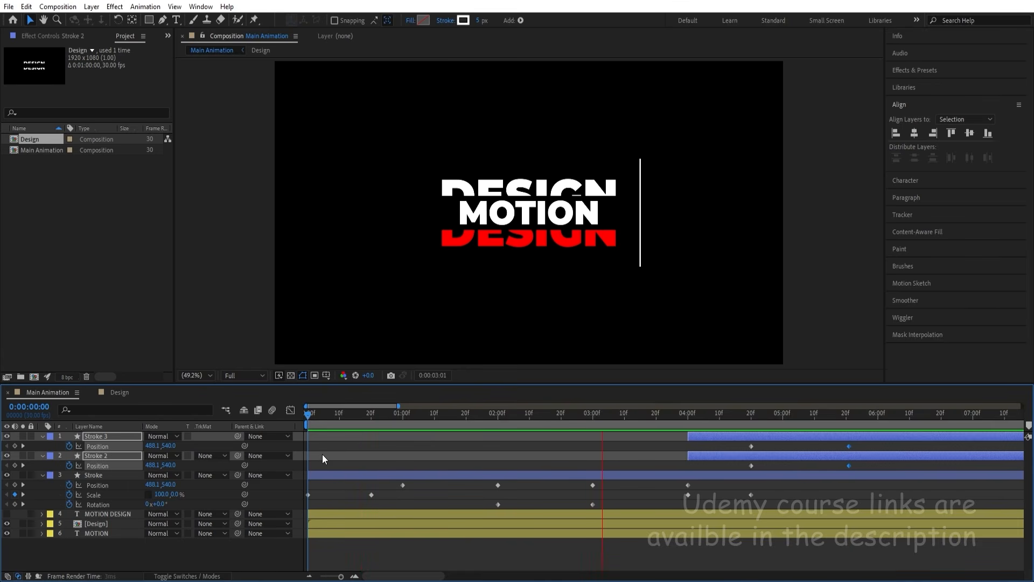
key(space)
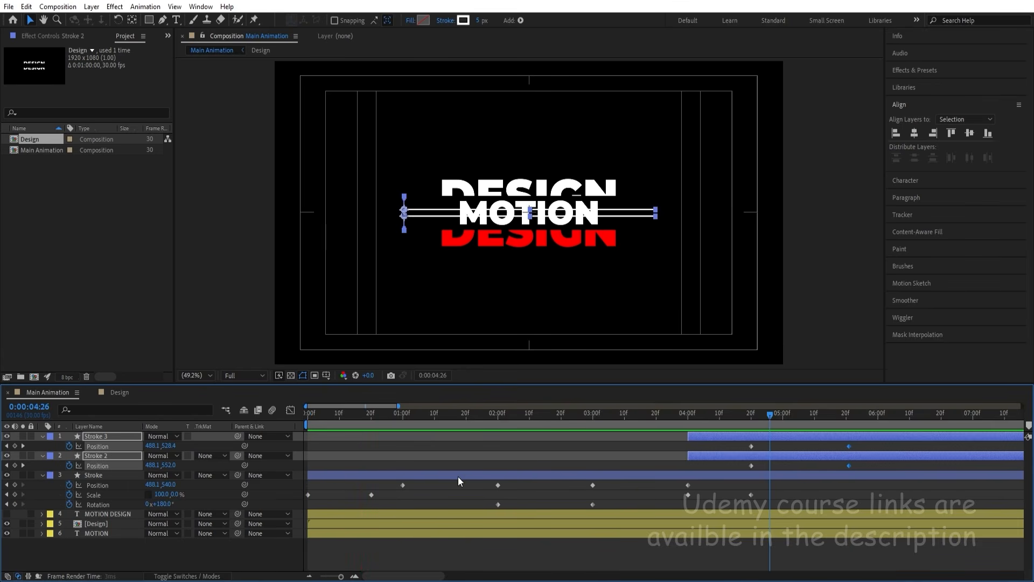
- Collapse the keyframed properties of all the stroke layers and return the current time to 0 seconds
click(777, 490)
key(j)
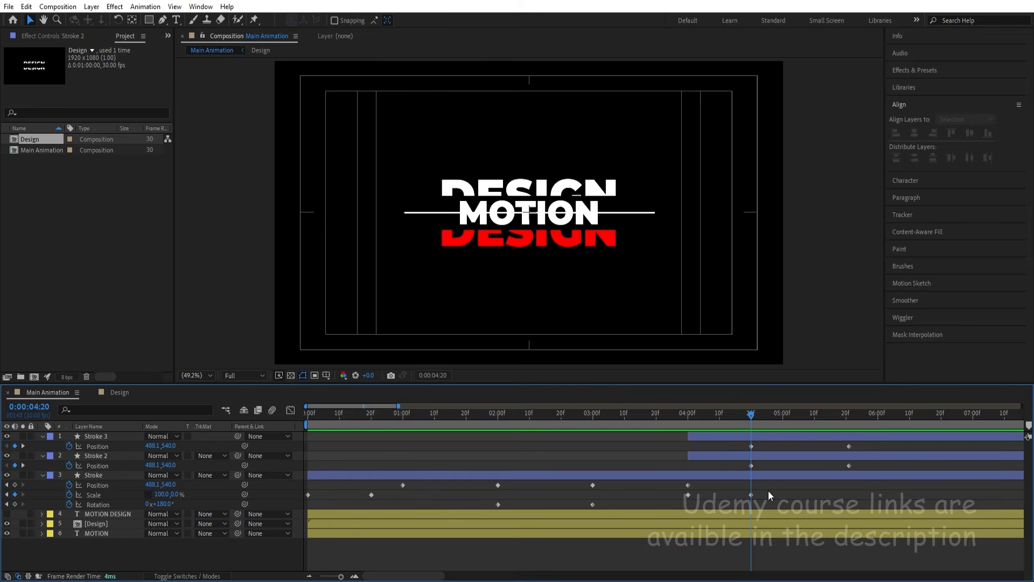
key(u)
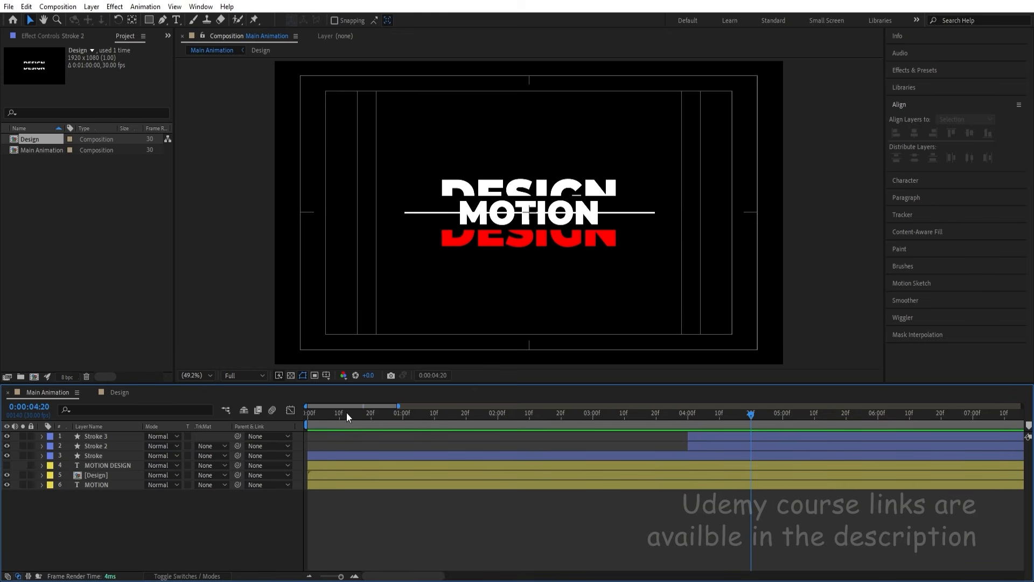
drag(347, 412, 262, 409)
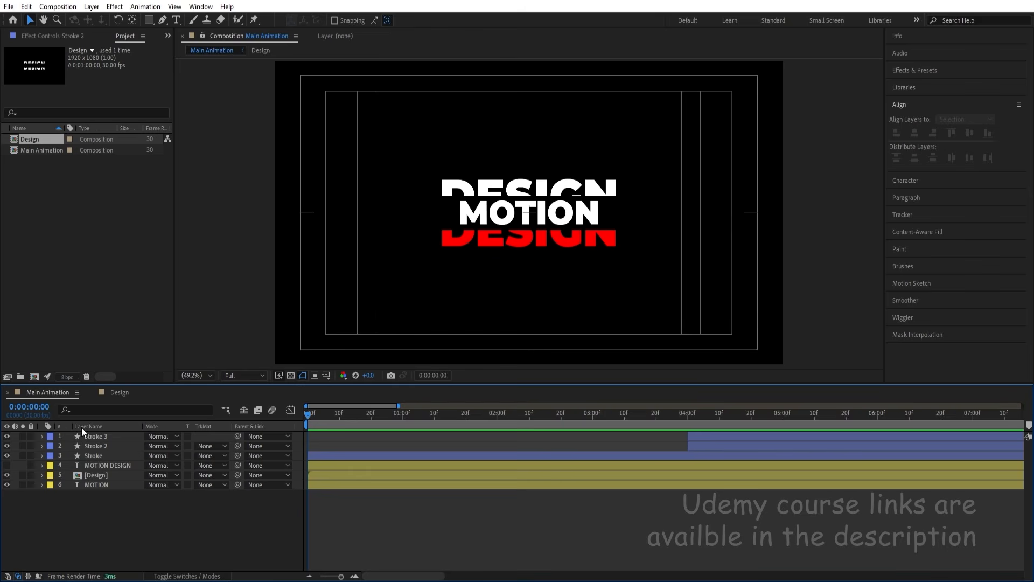
- Review the keyframed properties of the Stroke, Stroke 2 and Stroke 3 layers around 0:00:03:12 and collapse them again
click(697, 447)
ctrl+click(696, 434)
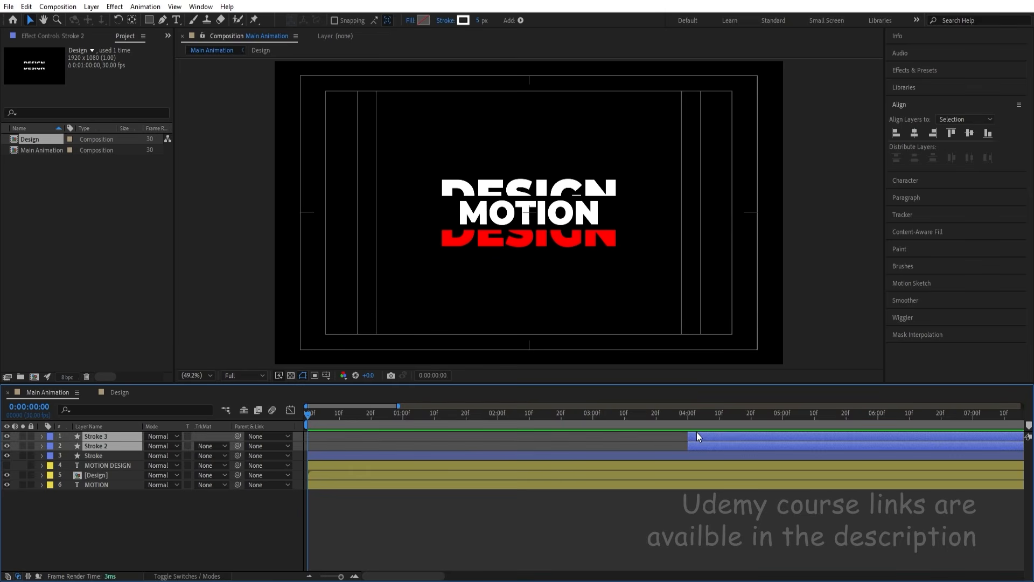
key(u)
mouse_move(699, 422)
mouse_down()
mouse_move(821, 424)
mouse_move(631, 429)
mouse_up()
click(588, 452)
key(u)
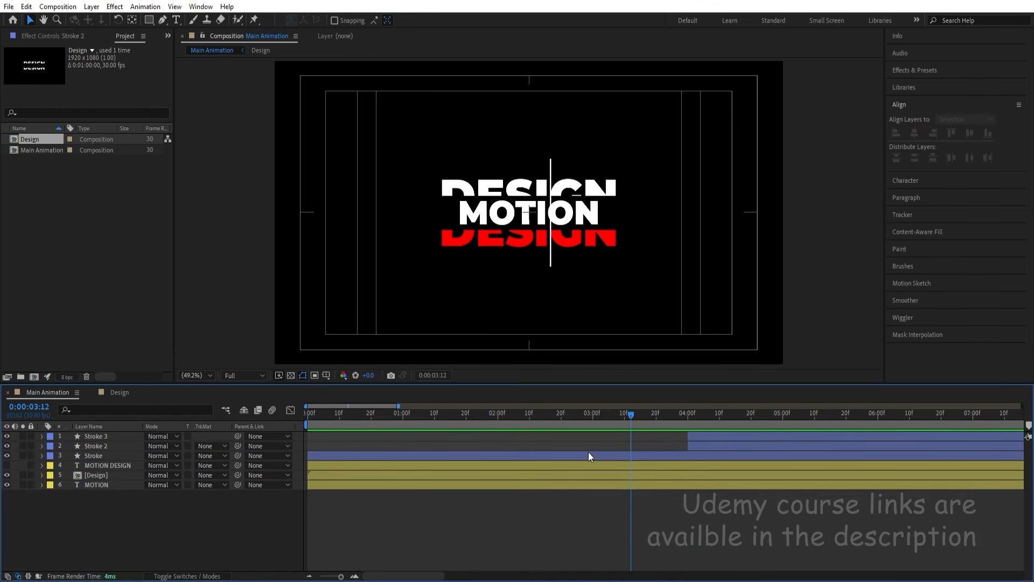
key(u)
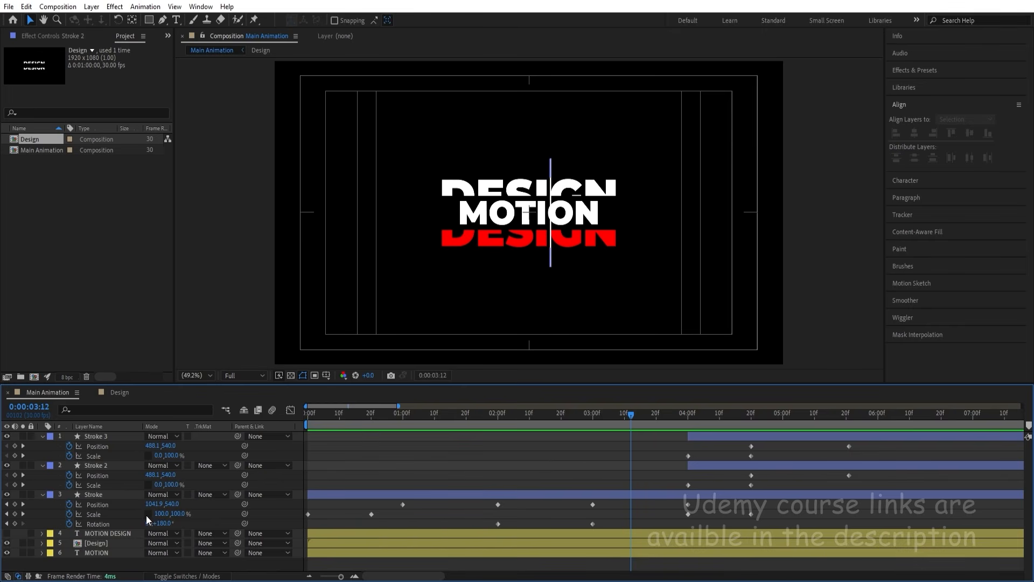
click(148, 483)
click(148, 455)
key(u)
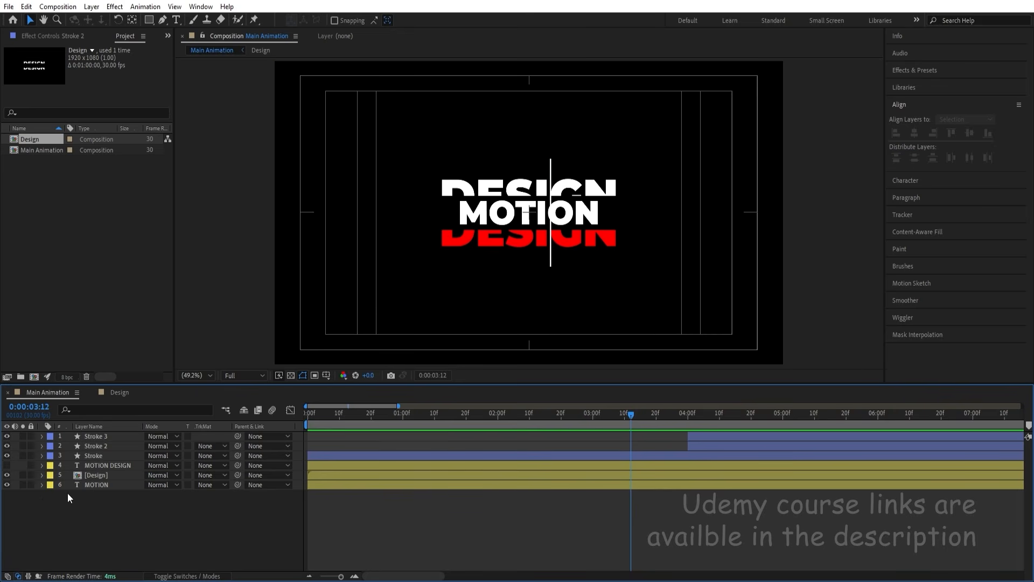
- Hide the Design layer and, with the Stroke layer's keyframes shown, set the current time to its first Position keyframe at 0:00:01:00
drag(325, 416, 291, 417)
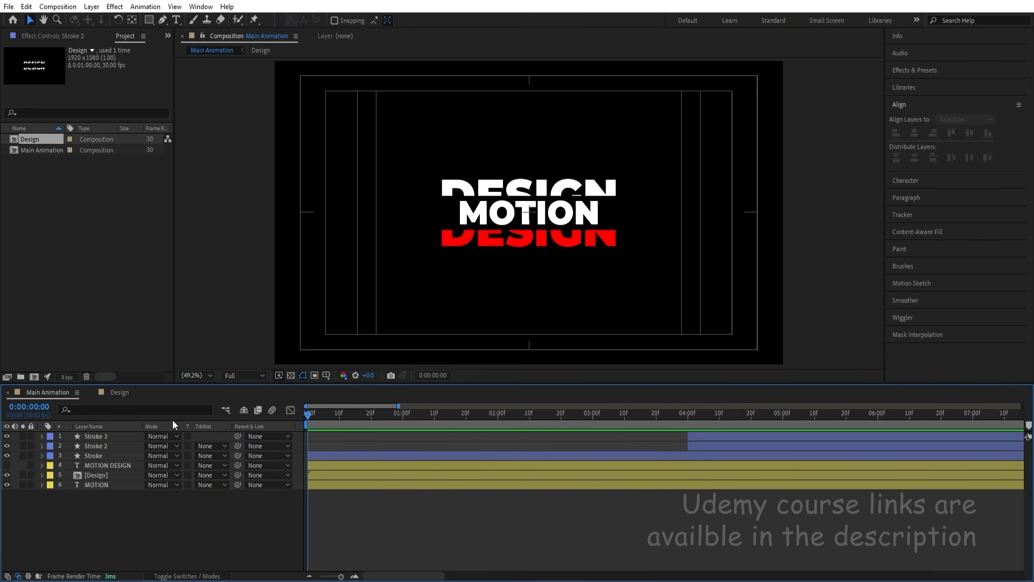
click(7, 476)
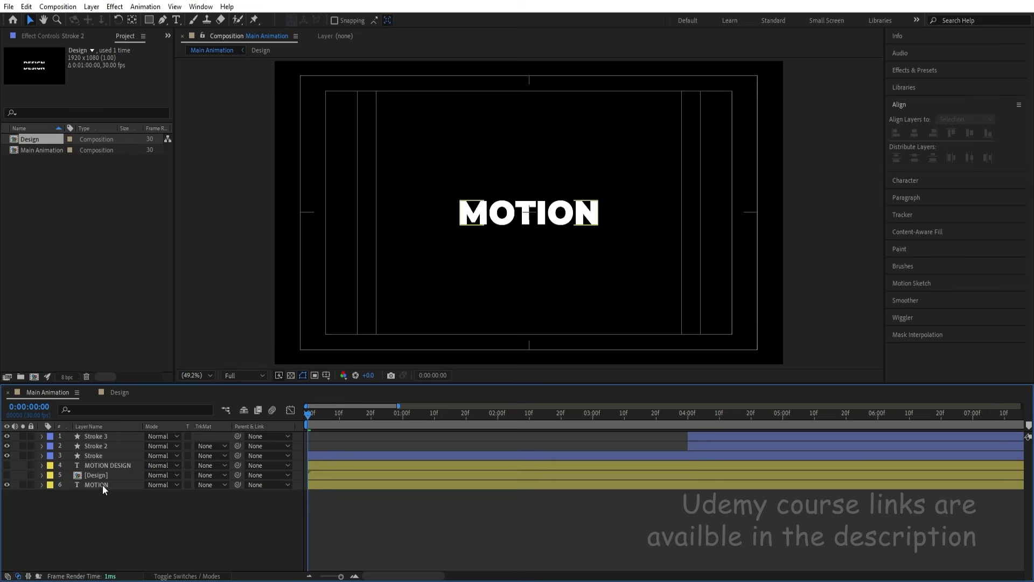
click(102, 485)
click(131, 518)
click(357, 458)
key(u)
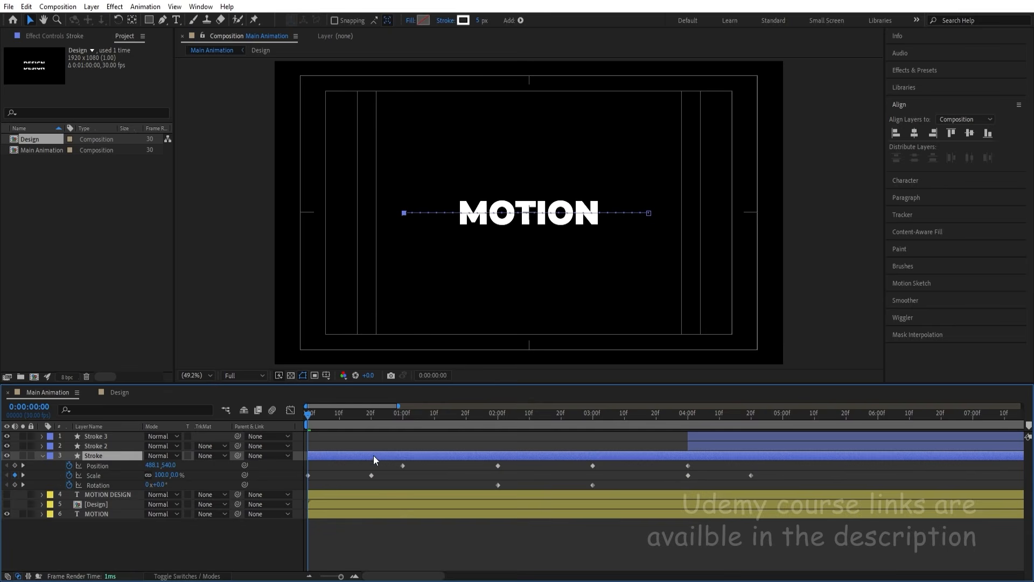
click(373, 426)
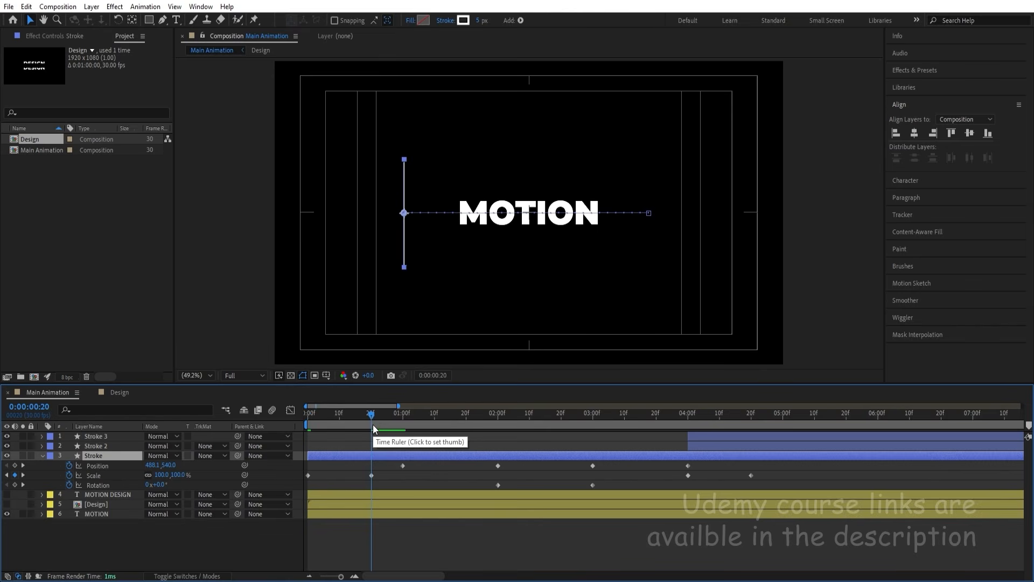
mouse_move(375, 417)
mouse_down()
mouse_move(310, 411)
mouse_move(502, 432)
mouse_move(403, 426)
mouse_up()
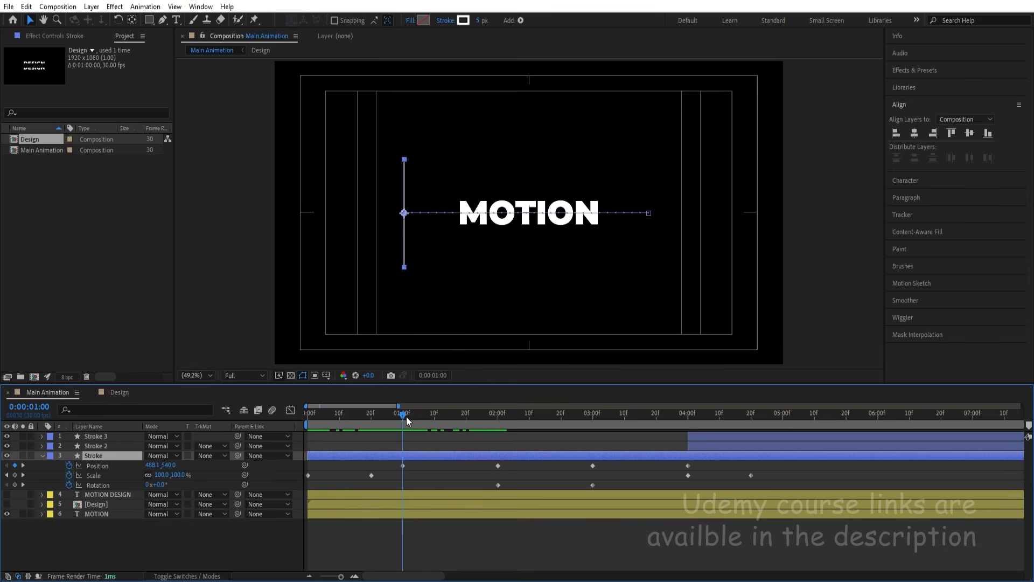
click(423, 20)
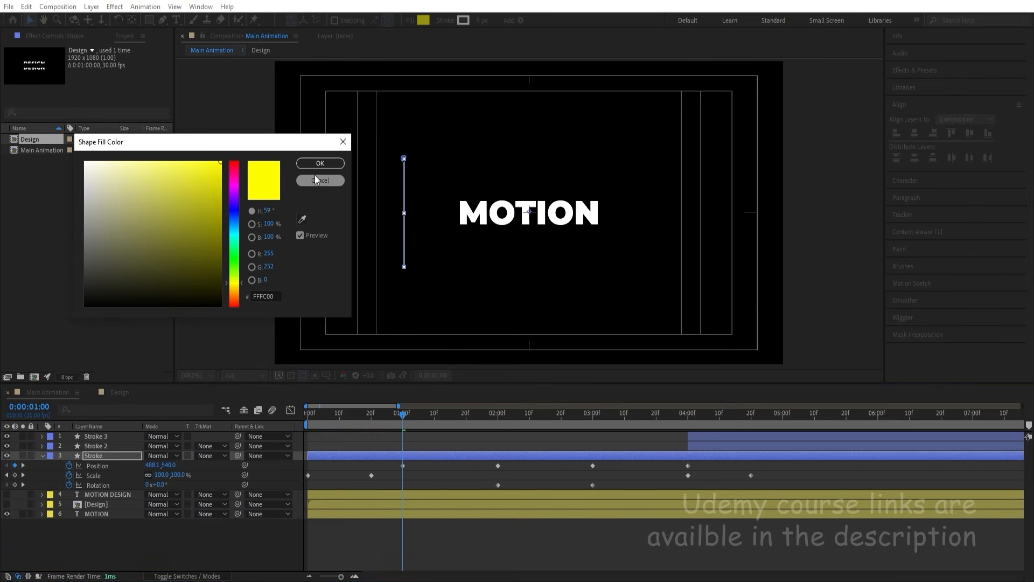
click(445, 21)
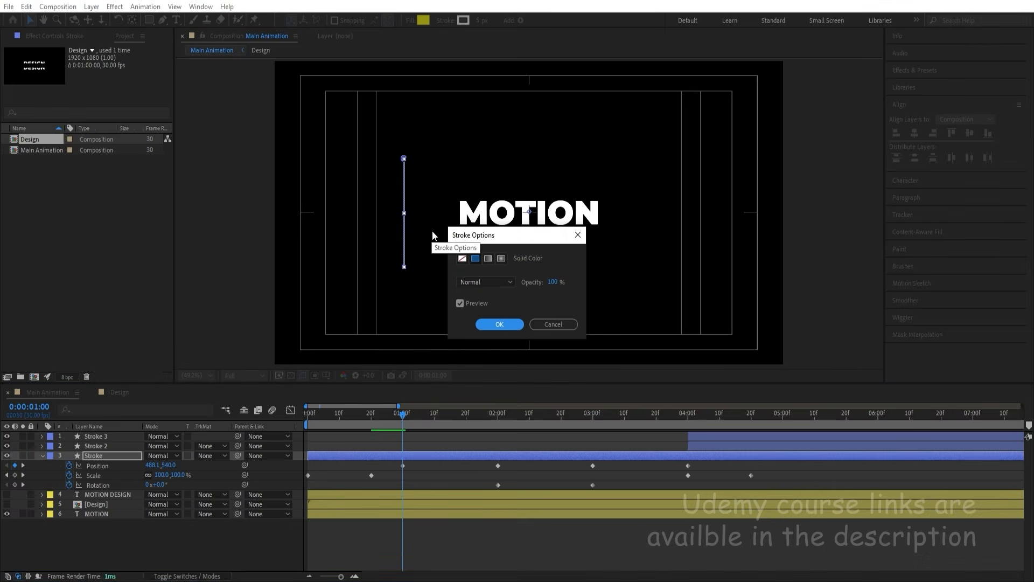
click(462, 260)
click(498, 324)
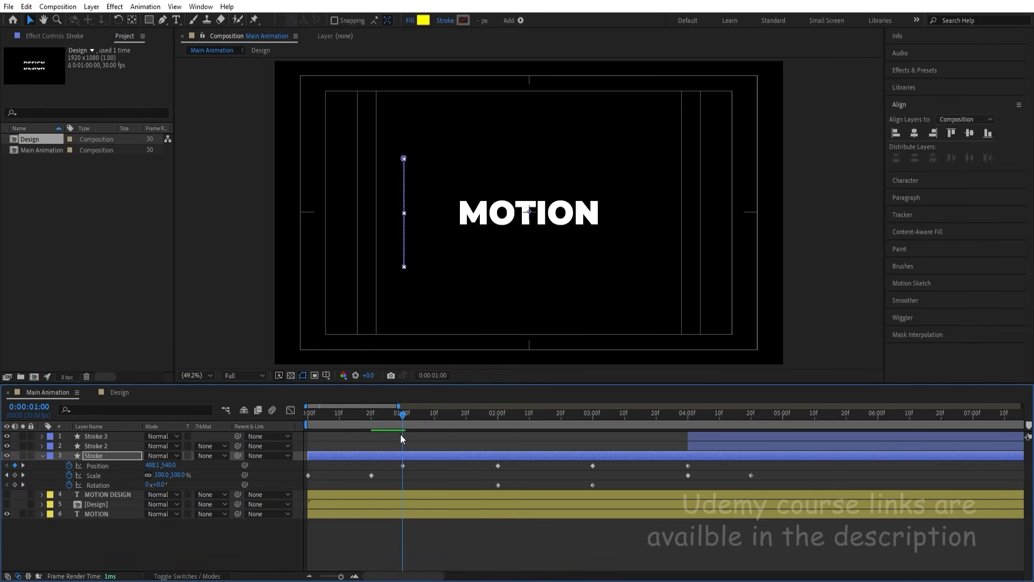
click(421, 471)
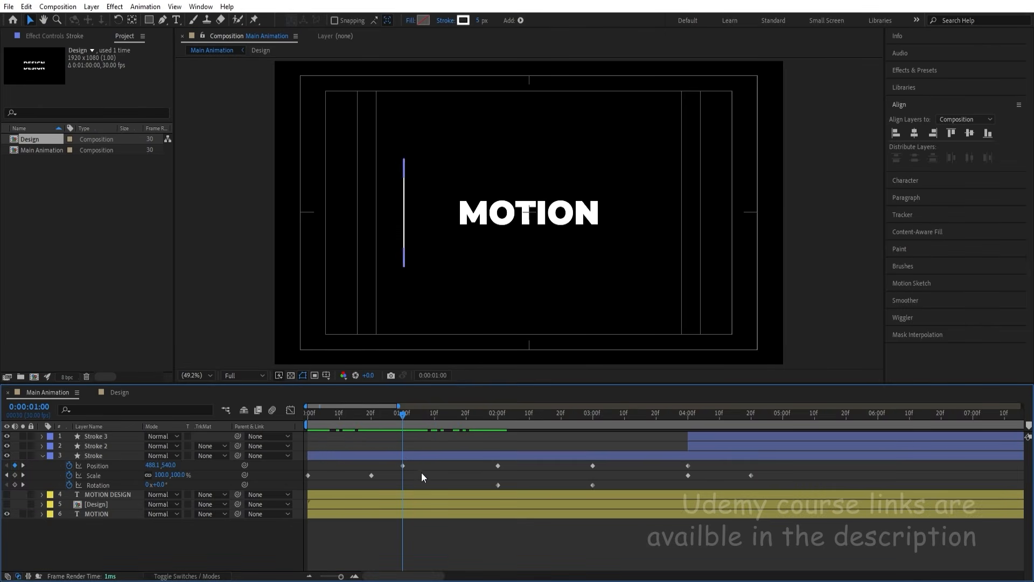
- With no layer selected, draw a yellow FFFC00 rectangle without stroke, extending from the vertical line across the whole MOTION text
click(149, 21)
click(337, 21)
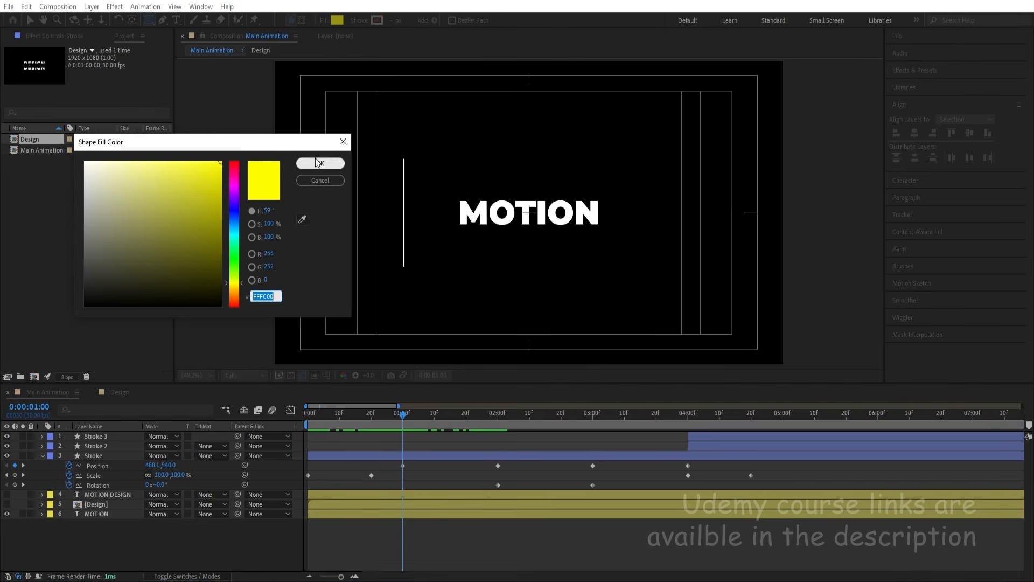
click(318, 161)
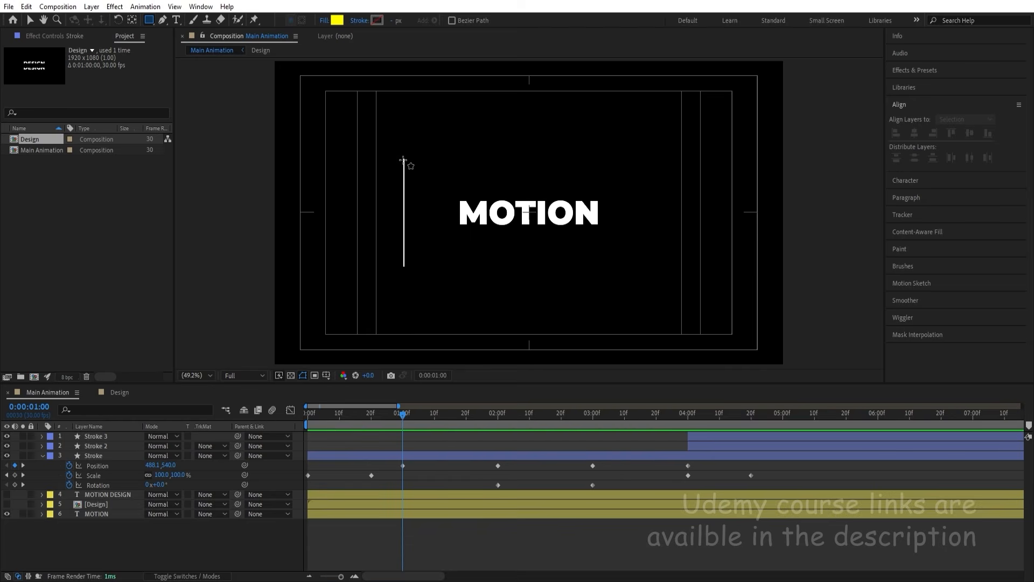
drag(403, 160, 642, 264)
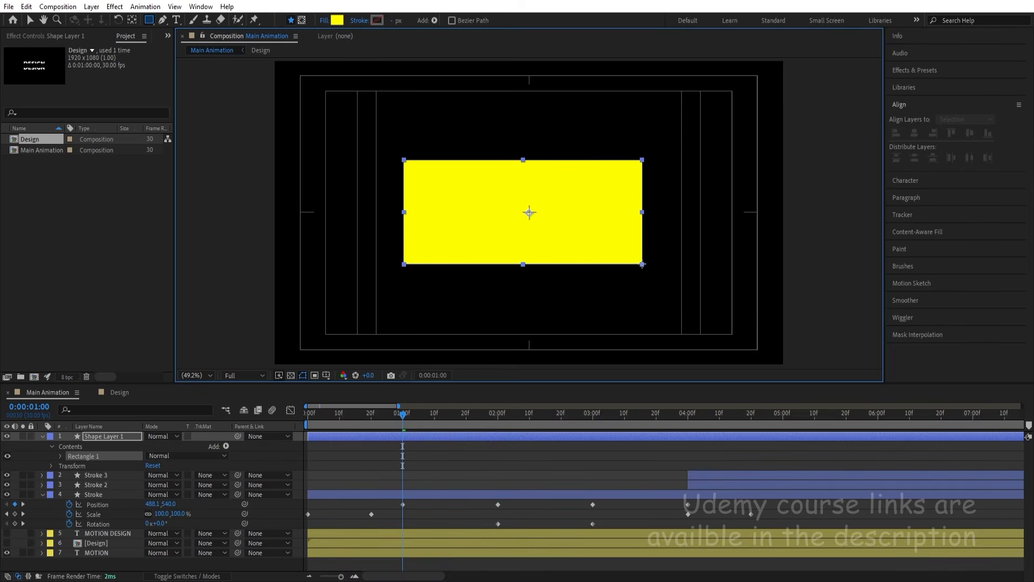
- Rename the rectangle's layer as Mask with a red label and place it directly above the MOTION layer
click(121, 437)
key(Return)
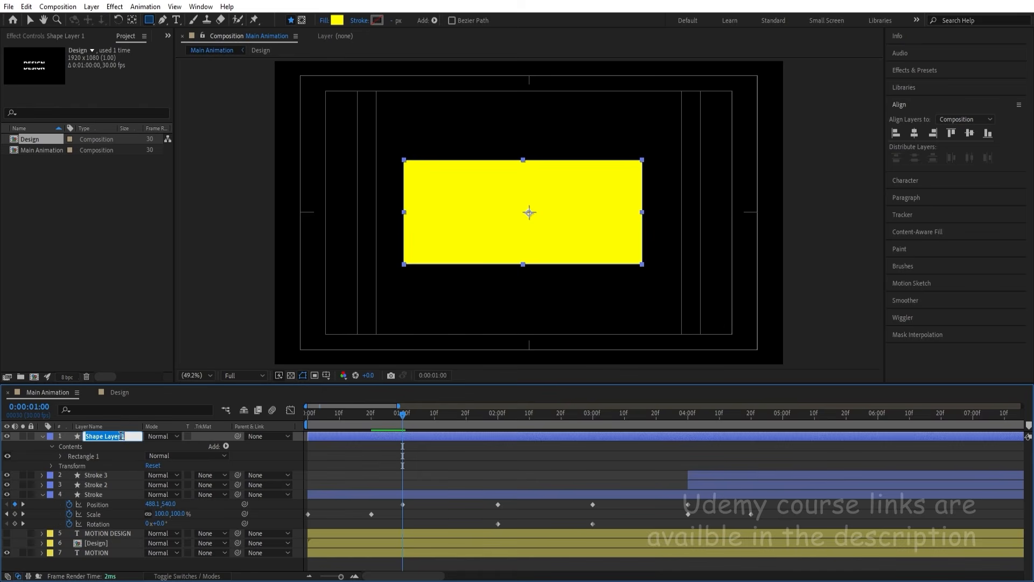
text(Mask)
key(Return)
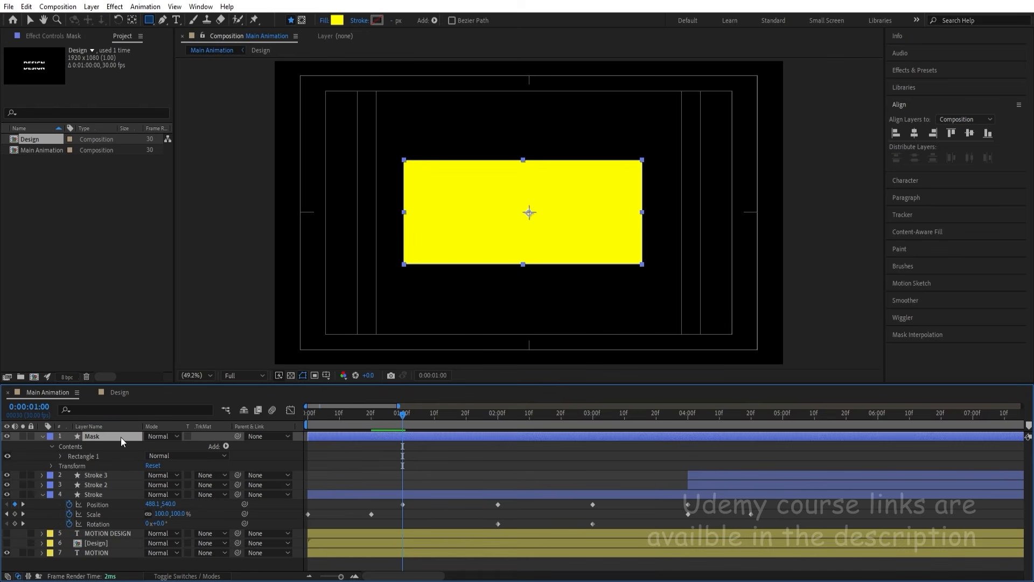
click(50, 436)
click(100, 245)
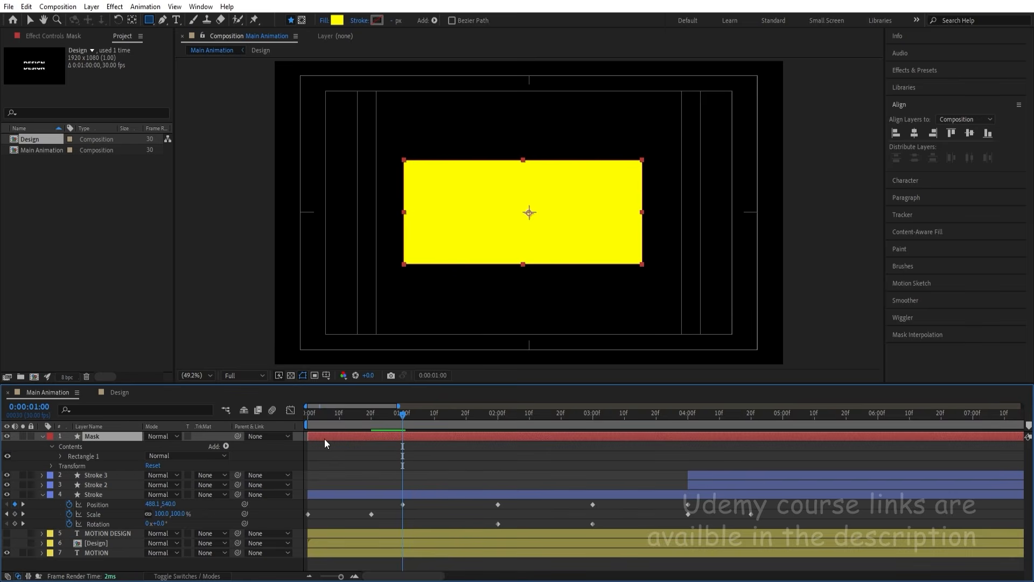
drag(92, 436, 116, 547)
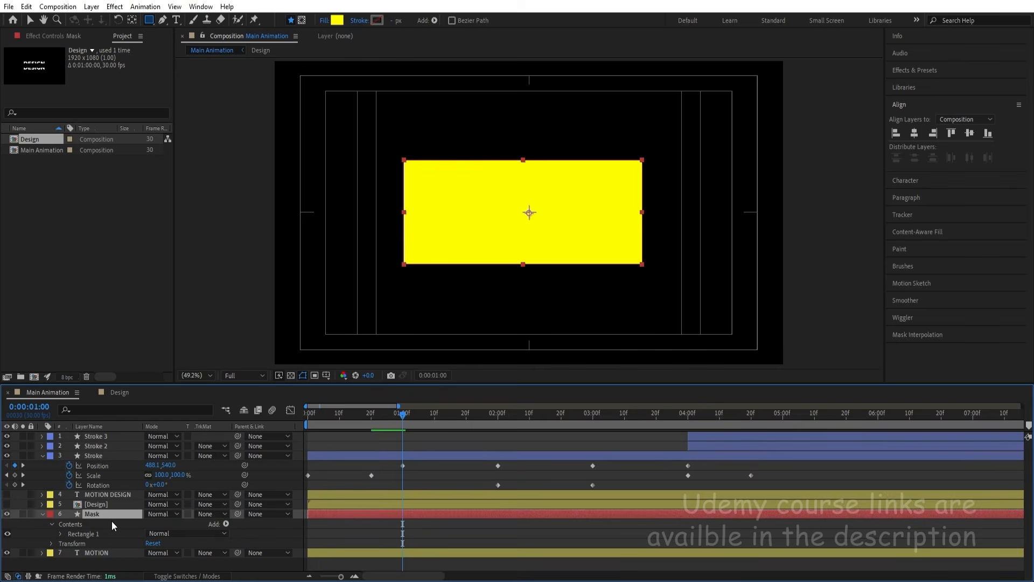
- Keyframe Mask's Position at 1 second, then at 2 seconds set its X position to 1885.5, aligning its edge with the vertical line
key(p)
click(70, 523)
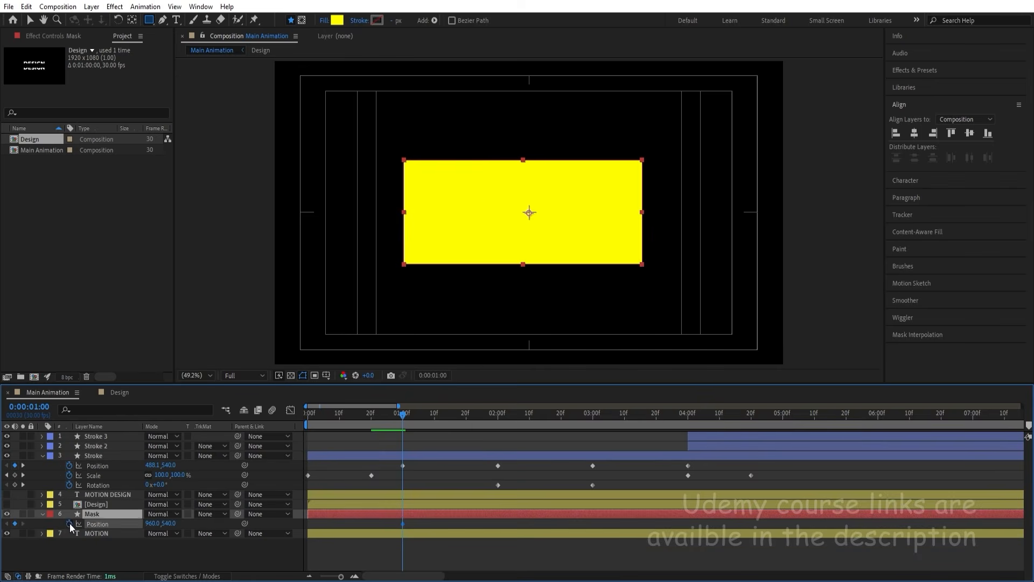
click(497, 421)
drag(153, 523, 596, 455)
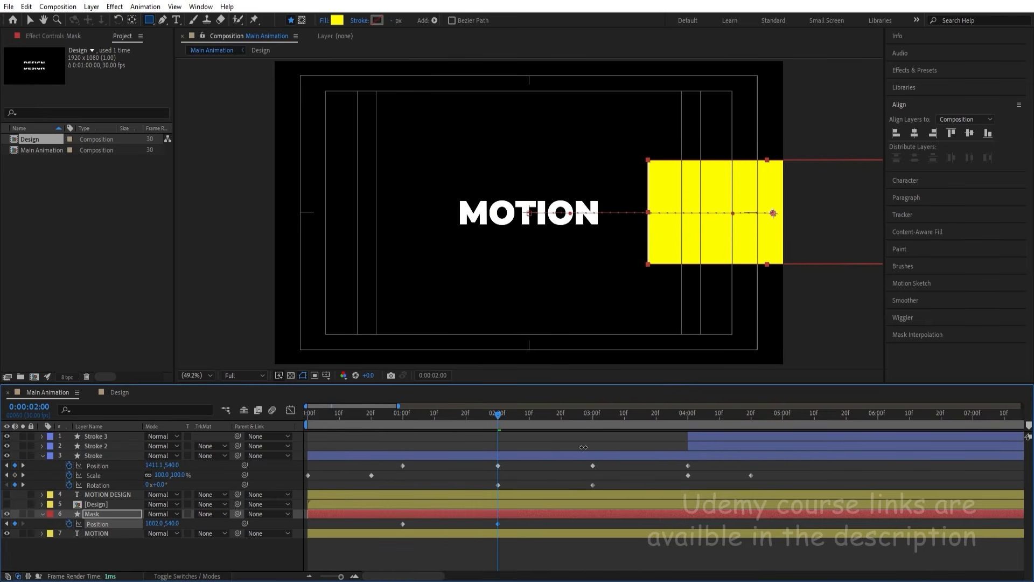
scroll(691, 185, up, 3)
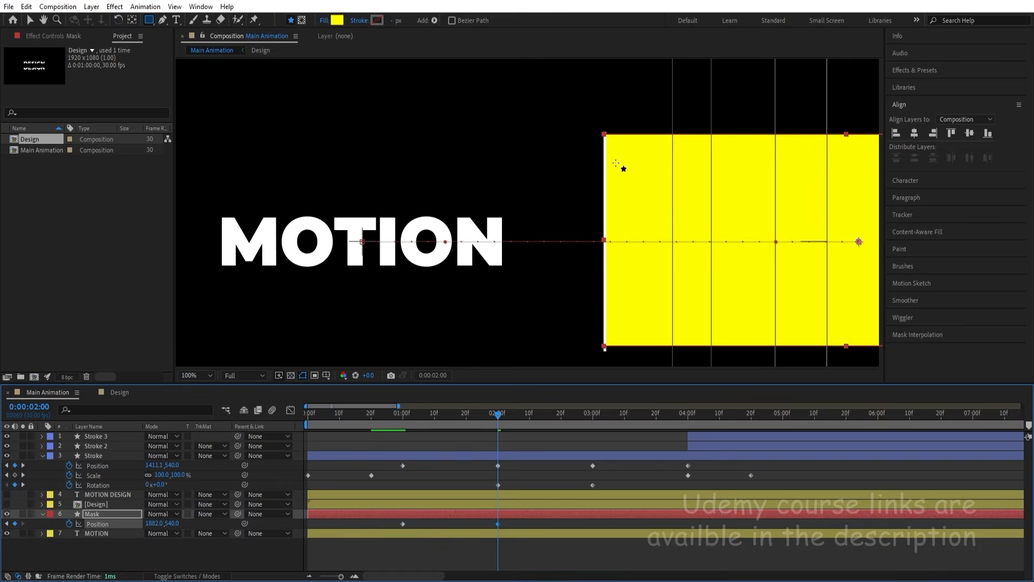
scroll(616, 162, up, 2)
key(Right)
key(Right)
key(Right)
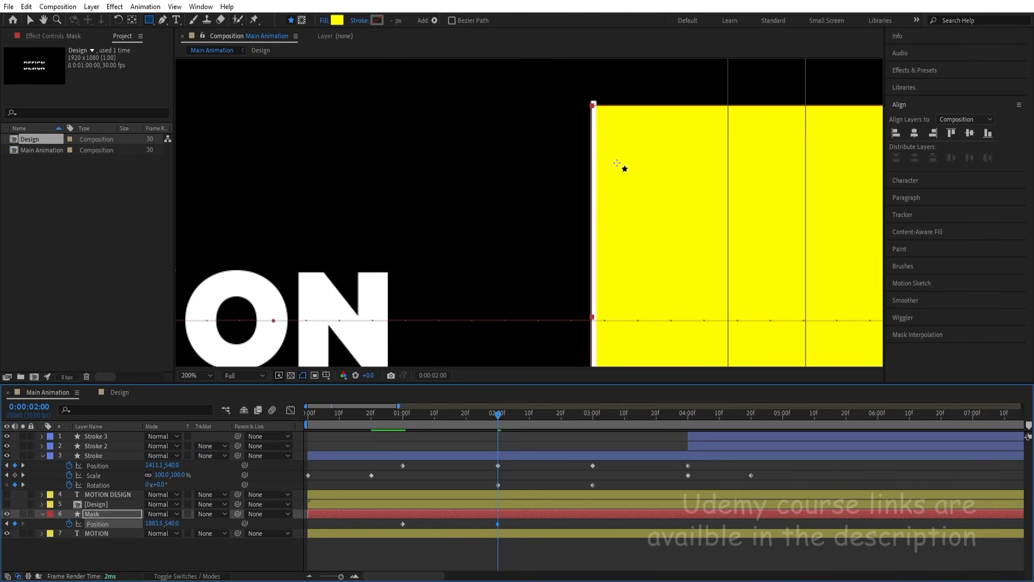
scroll(619, 160, down, 1)
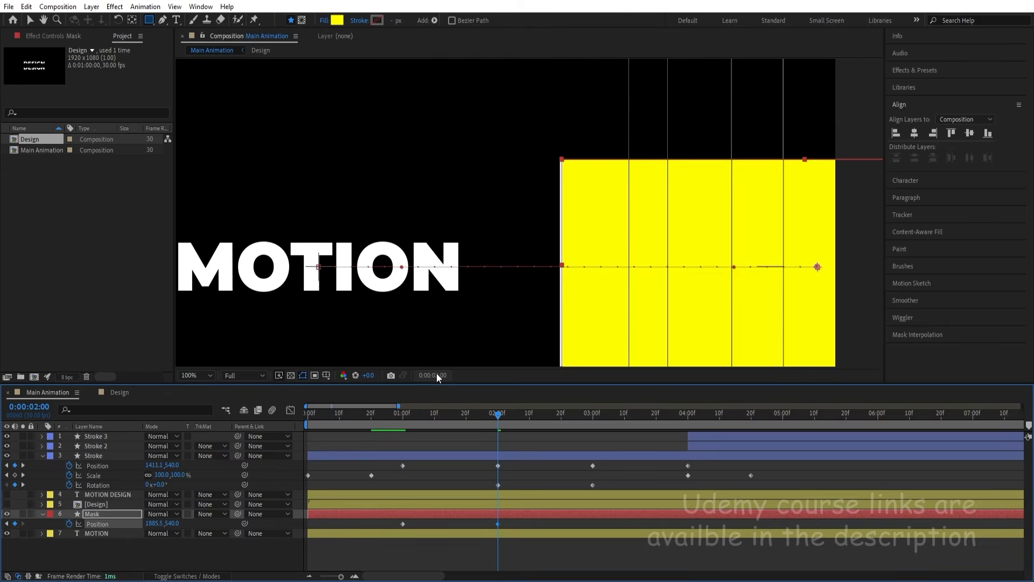
- At 1 second, nudge Mask's X position to 962 and preview it moving with the line in the fitted view
key(j)
drag(342, 202, 779, 110)
scroll(517, 162, up, 1)
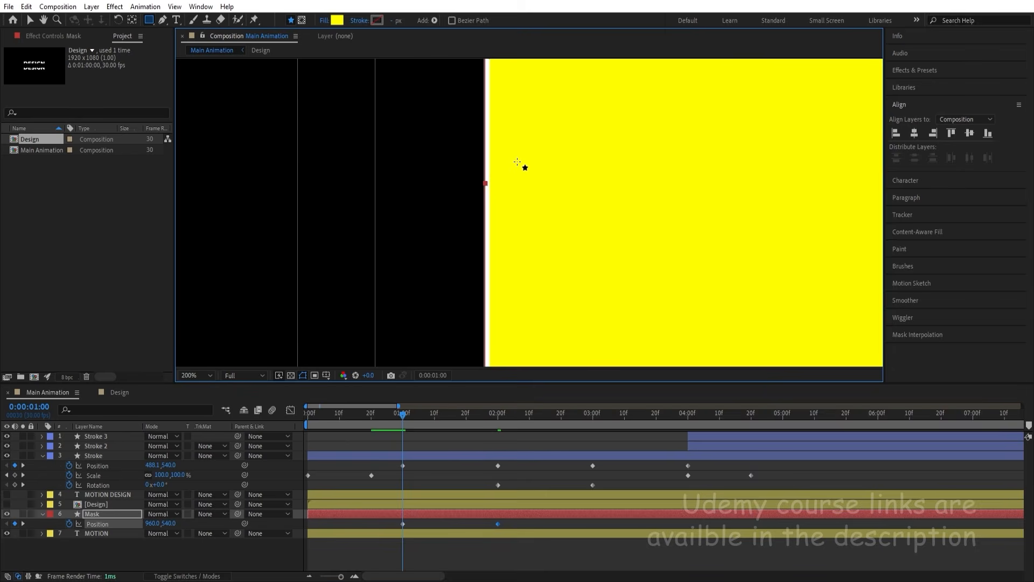
key(Right)
key(Right)
key(Right)
click(199, 375)
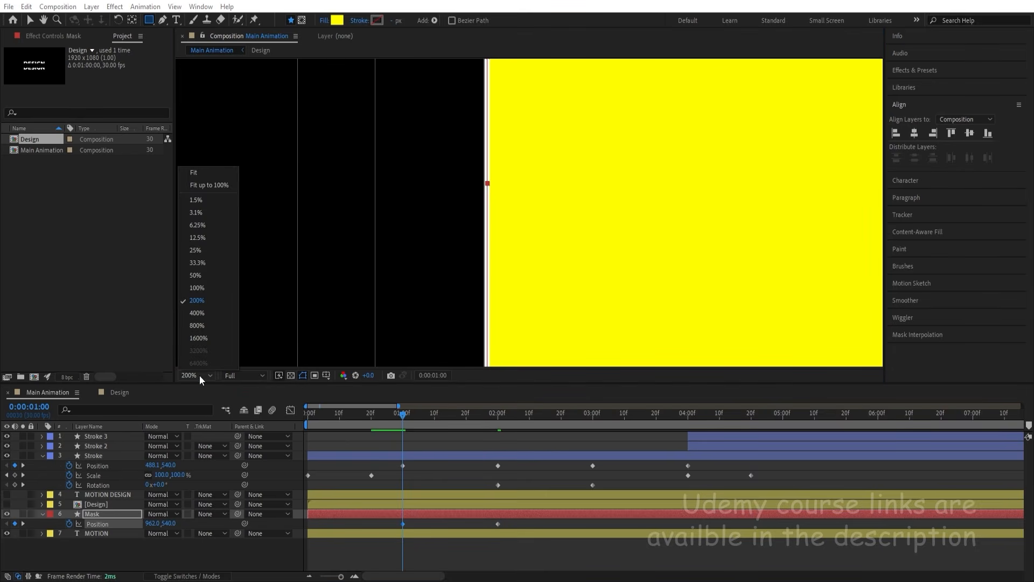
click(200, 172)
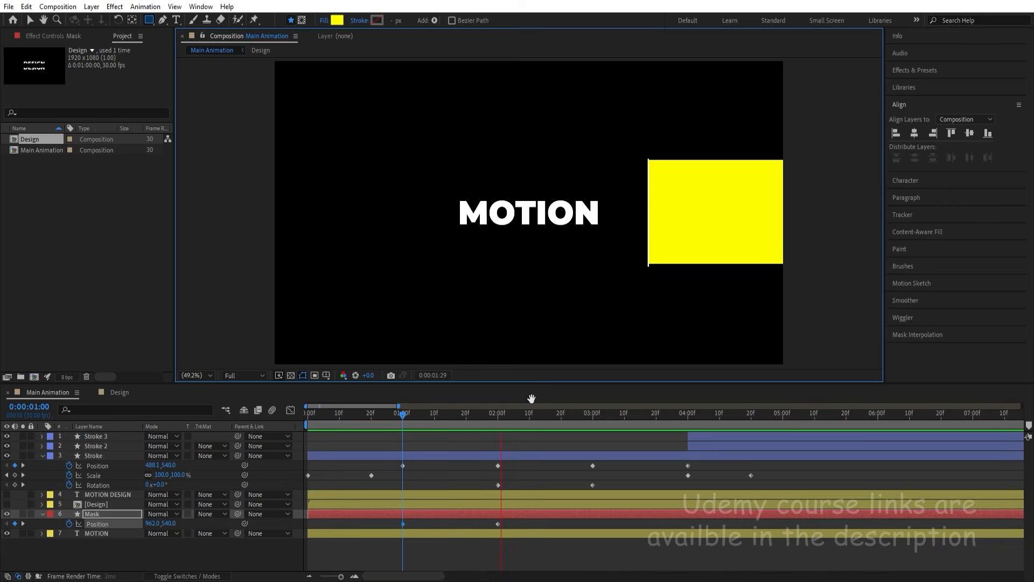
key(space)
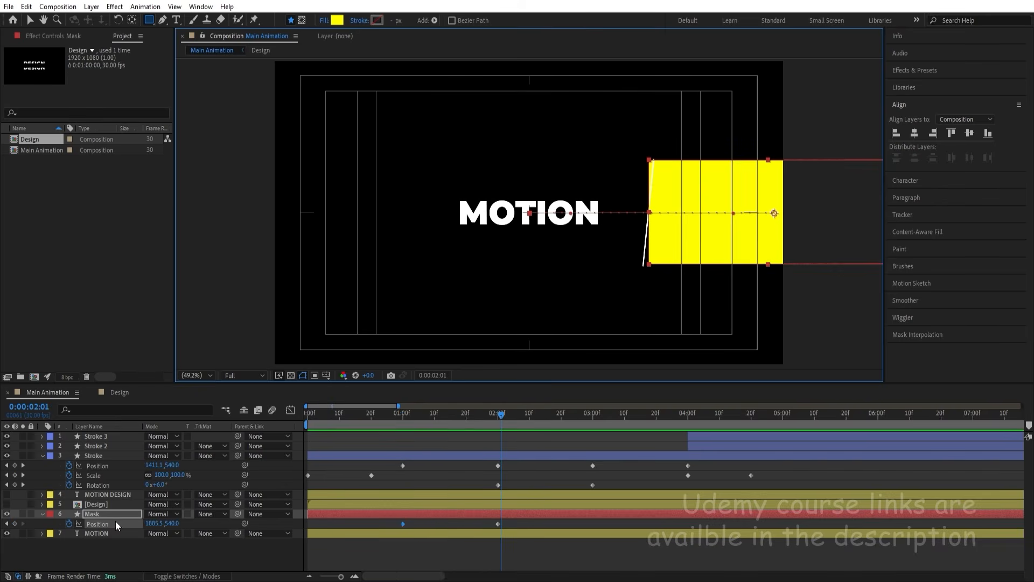
- Duplicate the Mask layer, show the Design layer again and place Mask 2 directly above it
key(ctrl+d)
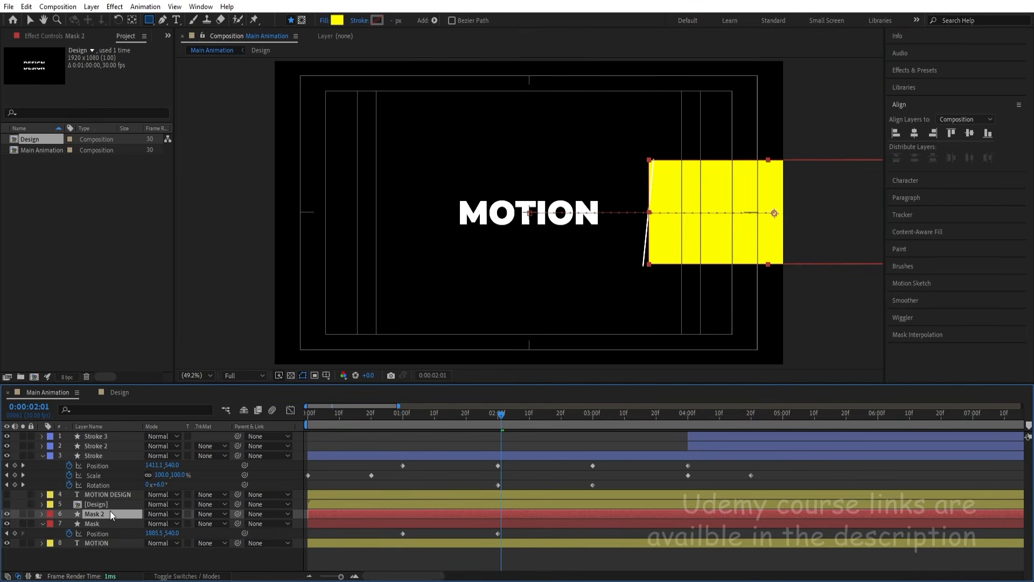
click(7, 506)
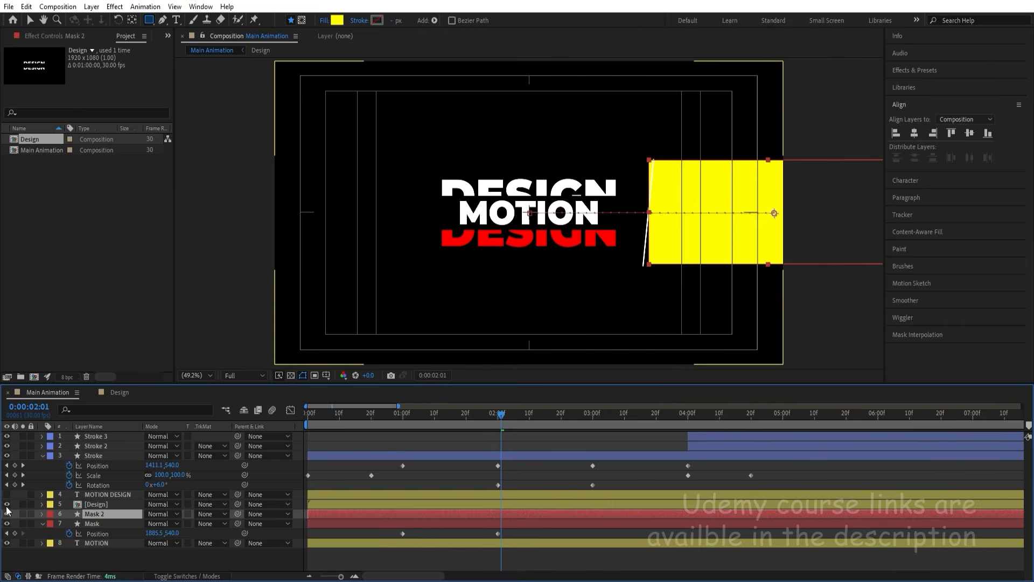
drag(92, 515, 88, 506)
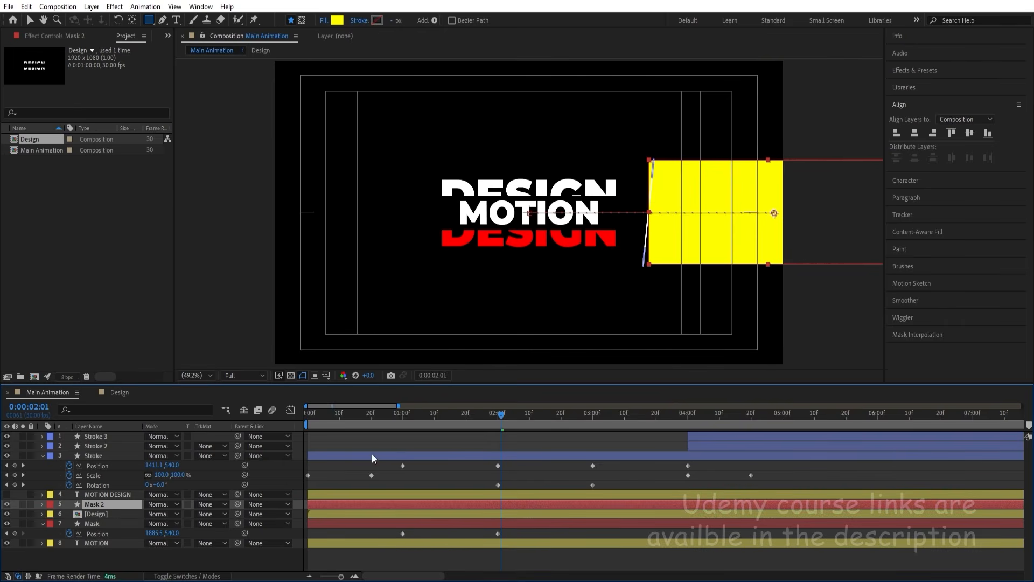
- Move Mask 2's Position keyframes so they start at 3 seconds and end at 4 seconds, and time-reverse them
drag(501, 425, 593, 434)
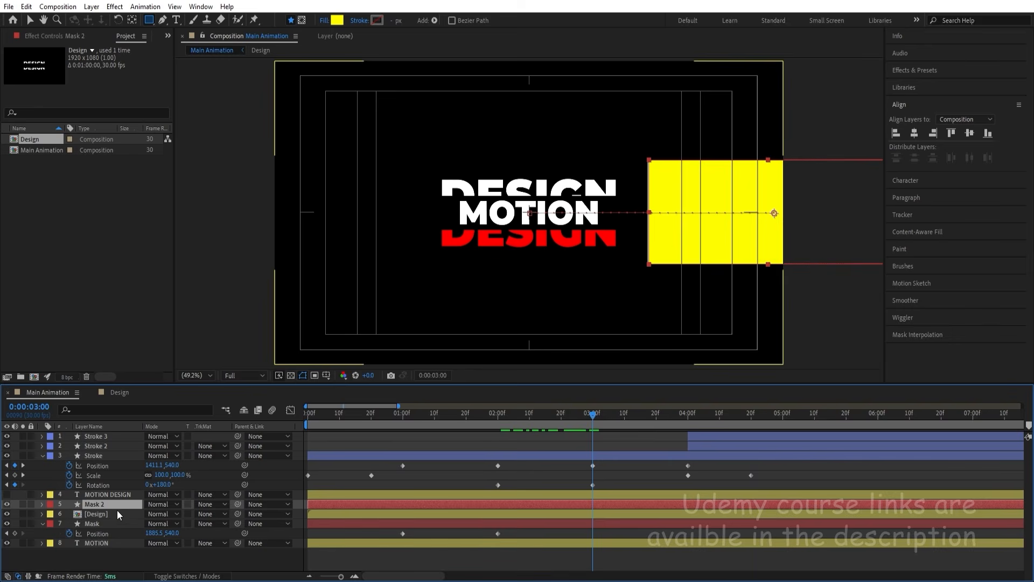
key(p)
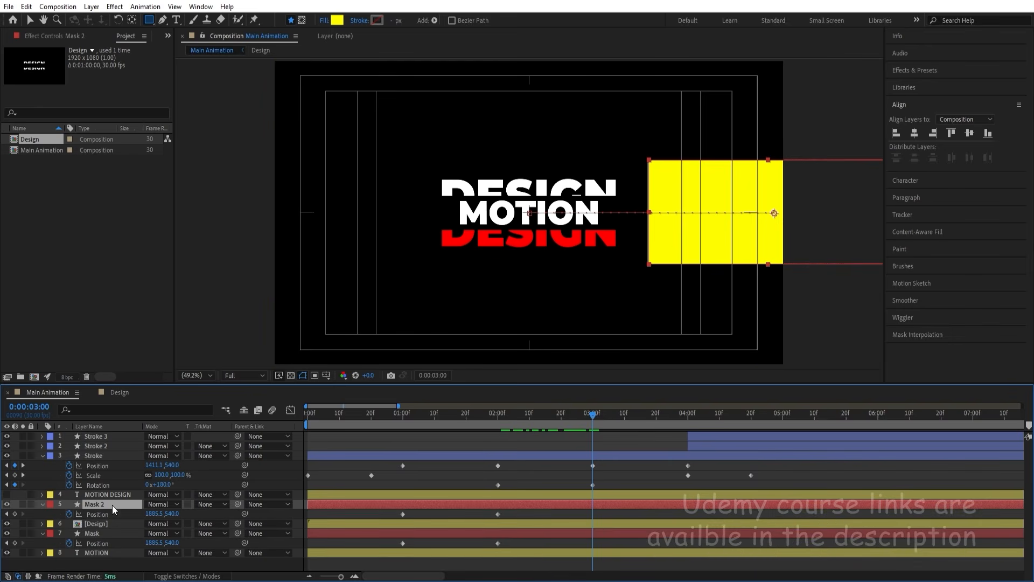
click(92, 514)
drag(404, 512, 592, 512)
right_click(592, 513)
mouse_move(609, 510)
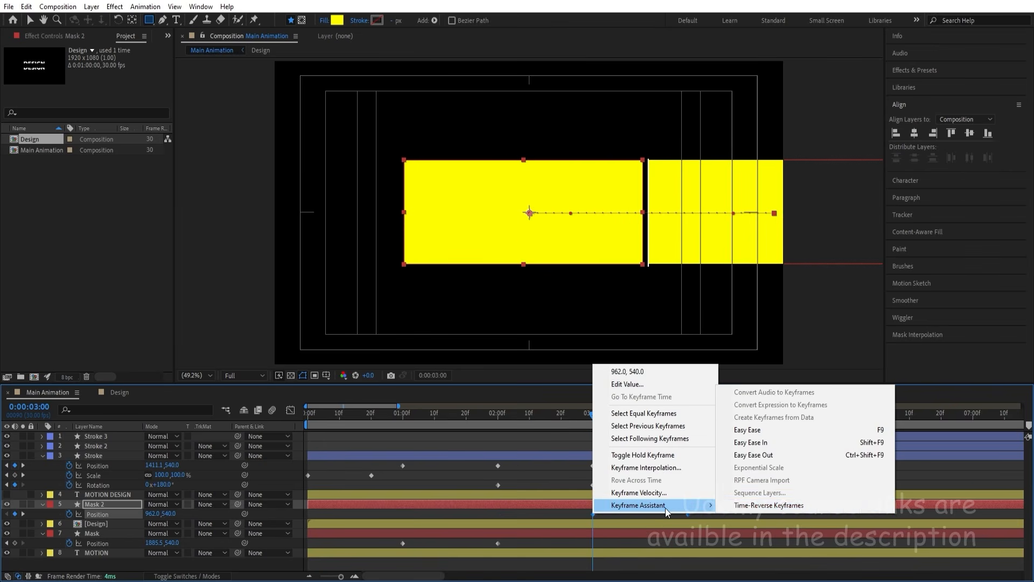
click(742, 505)
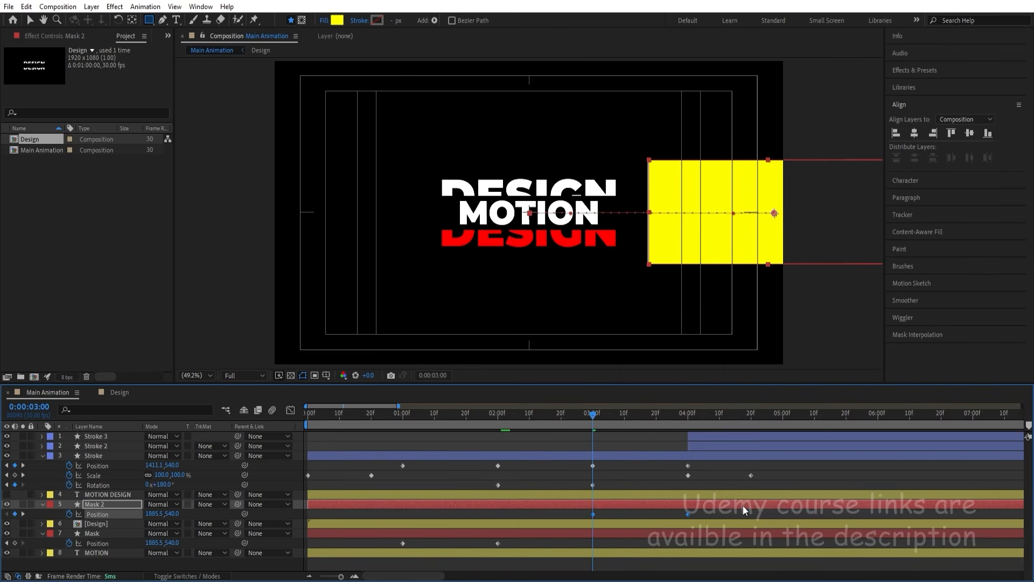
- Change Mask 2's fill colour to blue 2400FF and preview its movement from 3 seconds
click(337, 20)
click(235, 210)
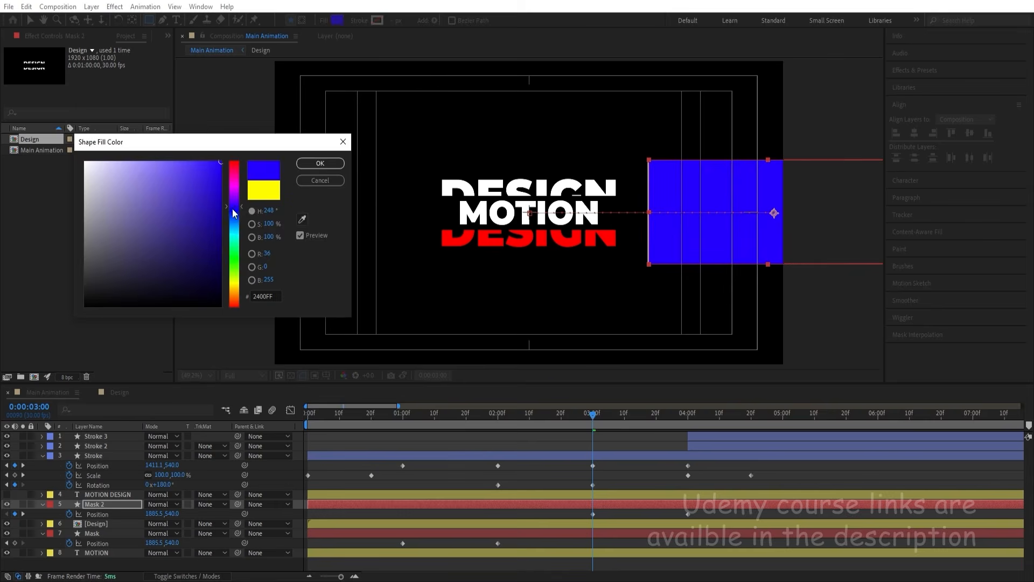
key(Return)
key(space)
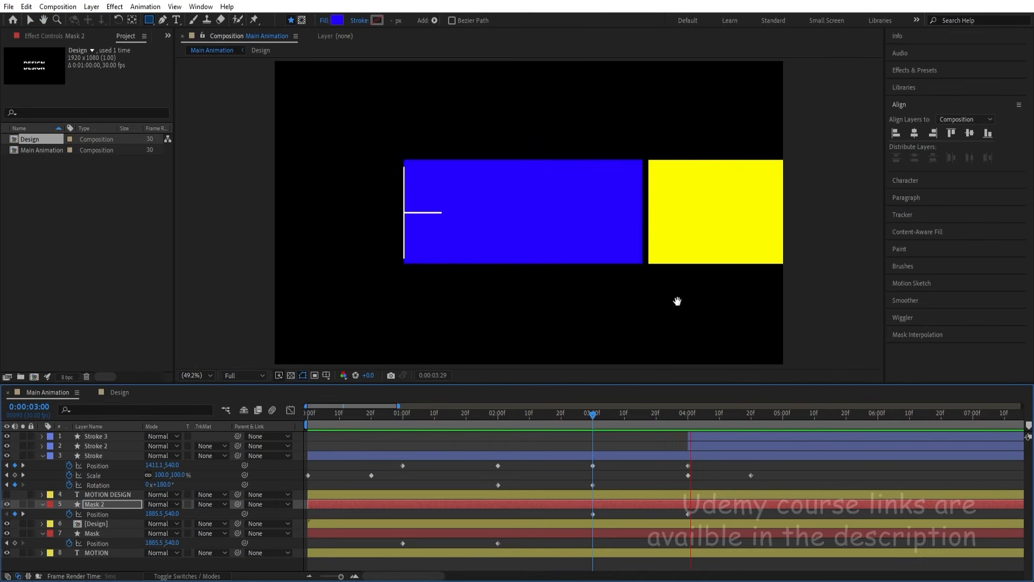
key(space)
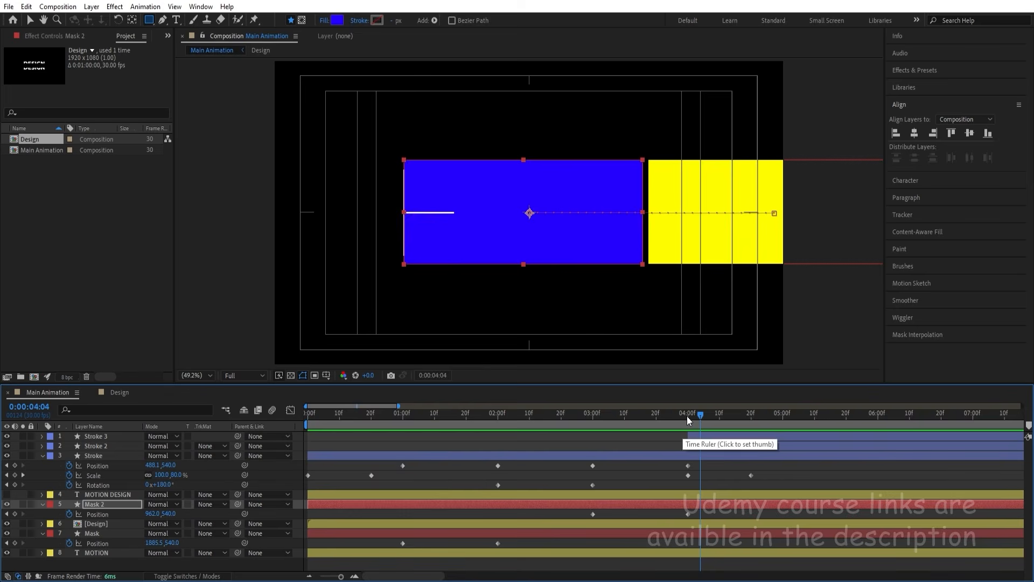
- Collapse all layers' keyframed properties and set the MOTION layer's track matte to Alpha Inverted Matte "Mask"
drag(687, 416, 320, 434)
click(348, 473)
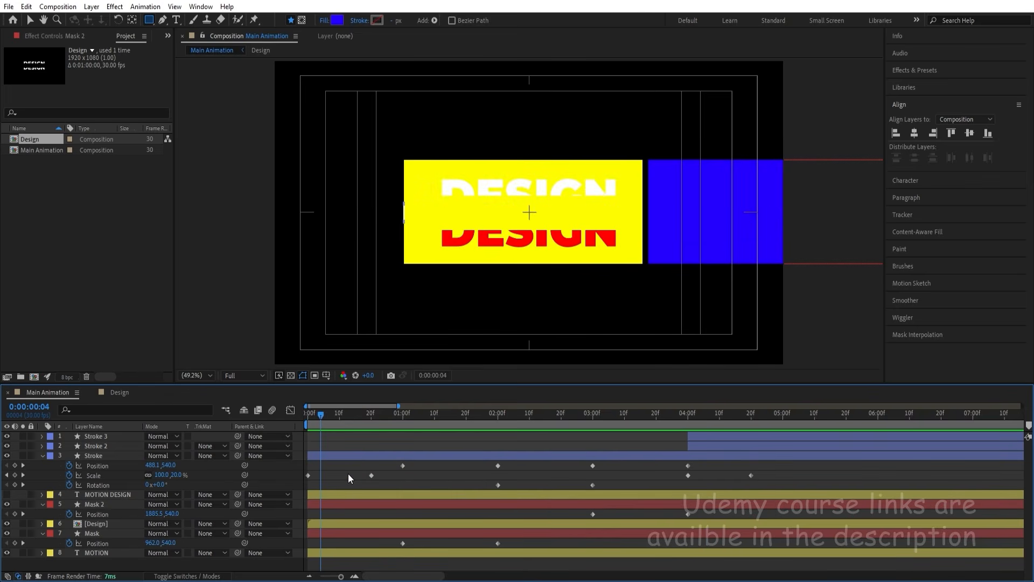
key(u)
key(u)
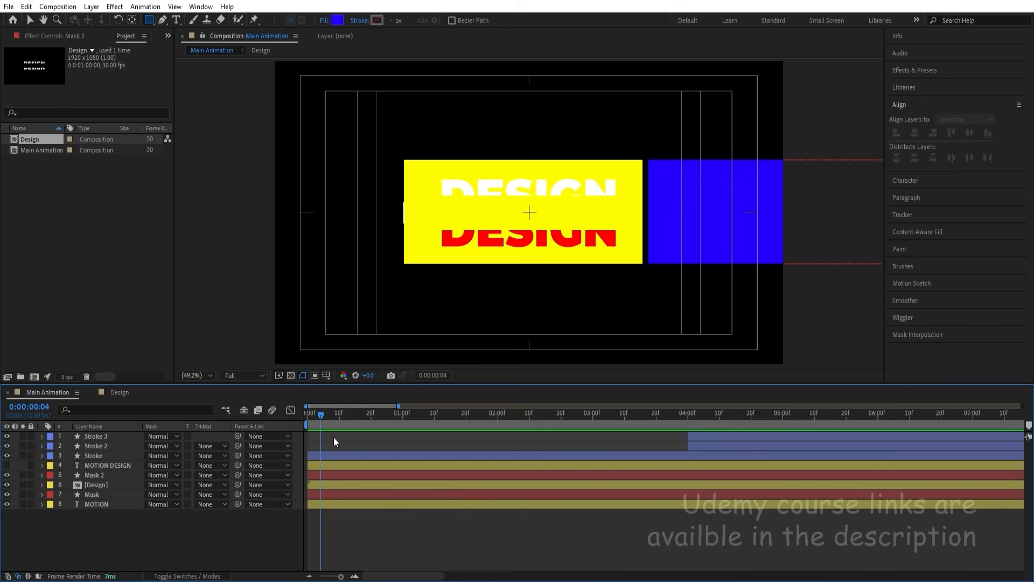
click(106, 504)
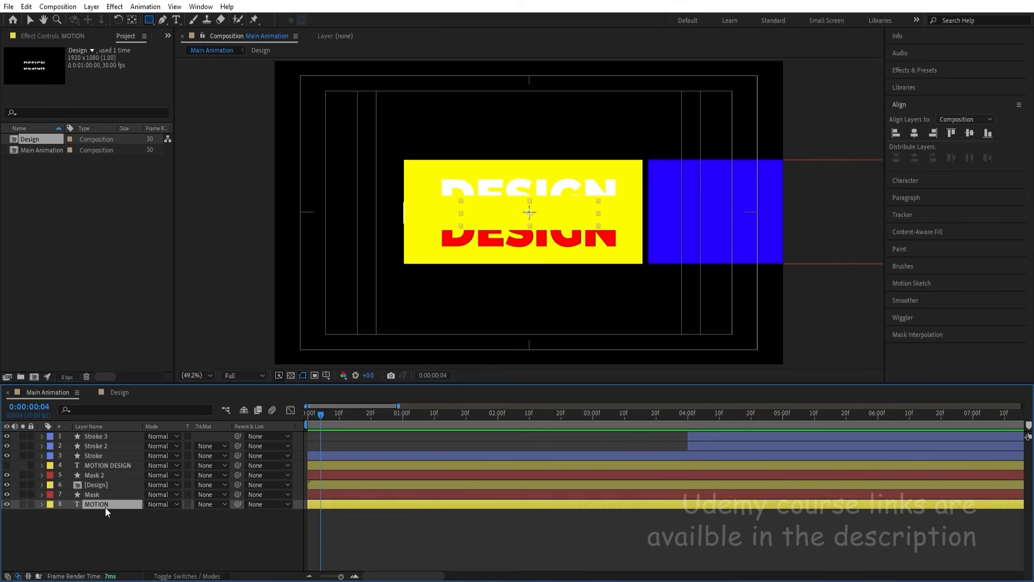
click(210, 505)
click(223, 548)
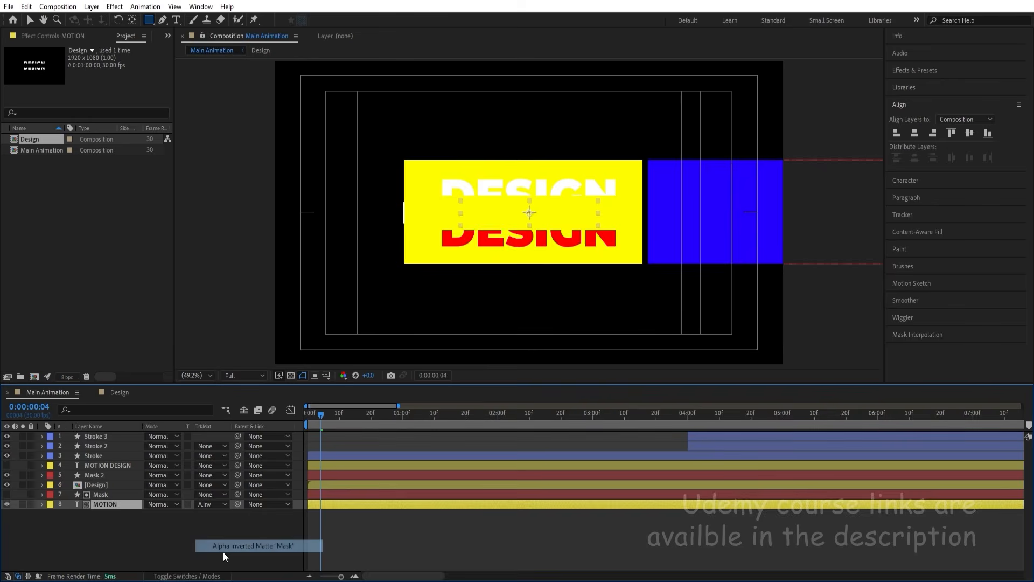
- Set the Design layer's track matte to the alpha of Mask 2 and preview both text reveals from the start
click(98, 485)
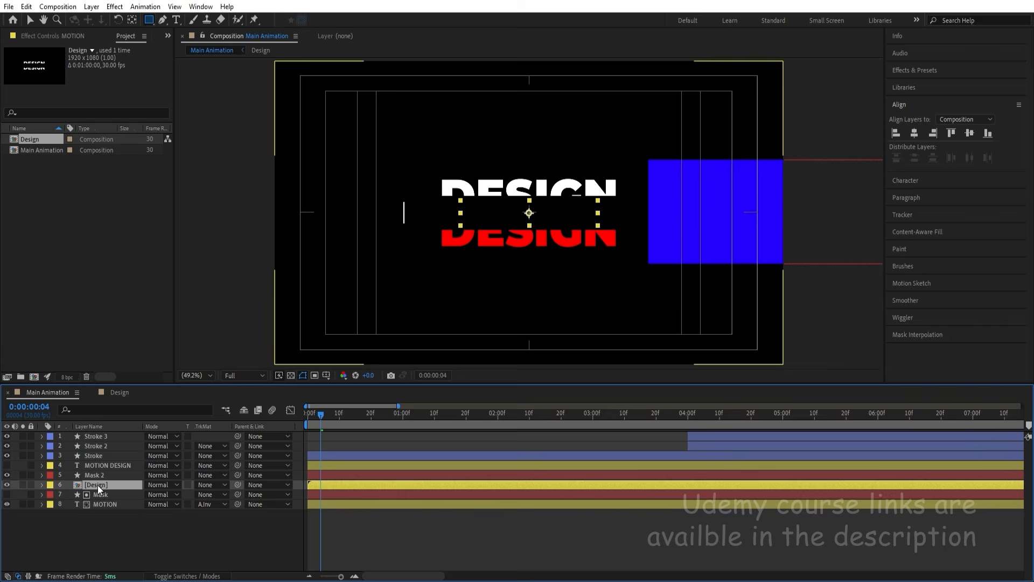
click(205, 486)
click(219, 514)
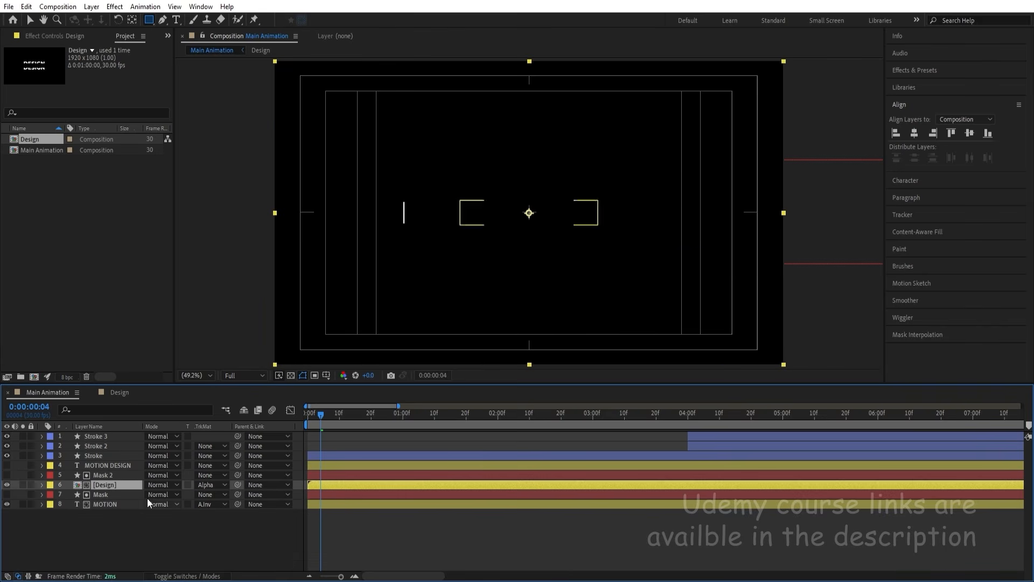
drag(319, 418, 280, 413)
key(space)
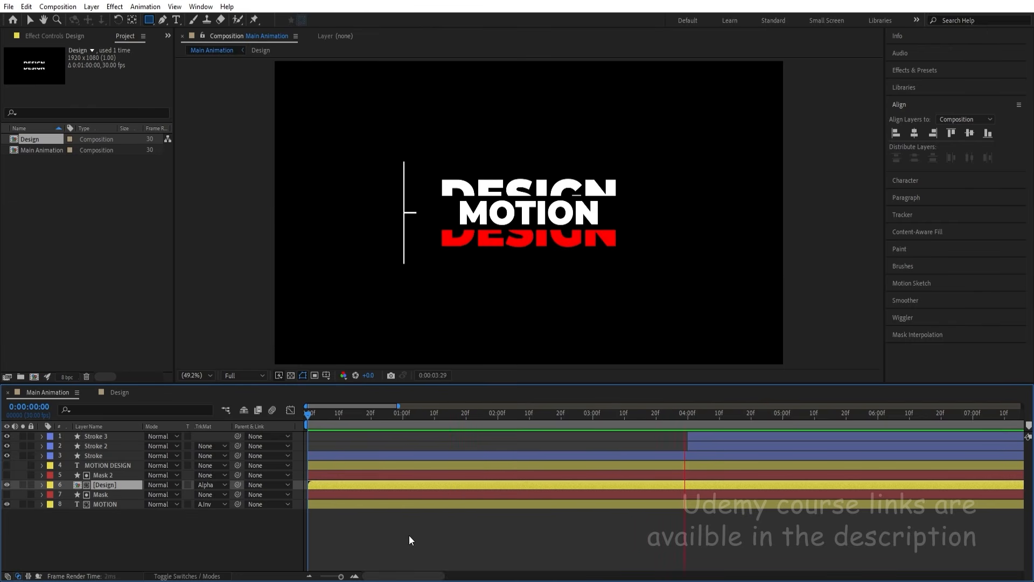
click(688, 551)
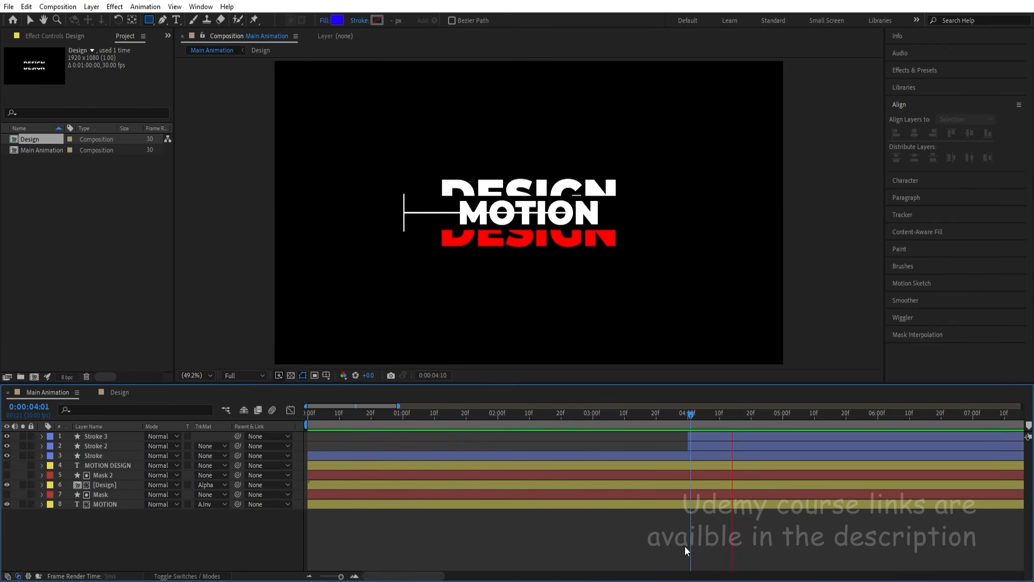
- Apply Easy Ease to all layers' keyframes except the Position keyframes of Stroke 3 and Stroke 2, and preview from the start
key(u)
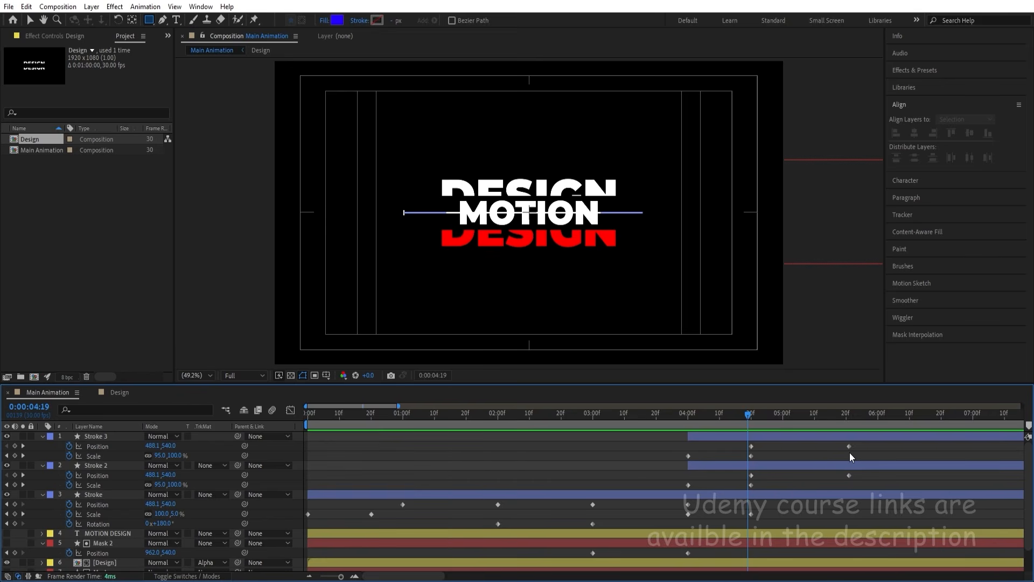
key(Page_Down)
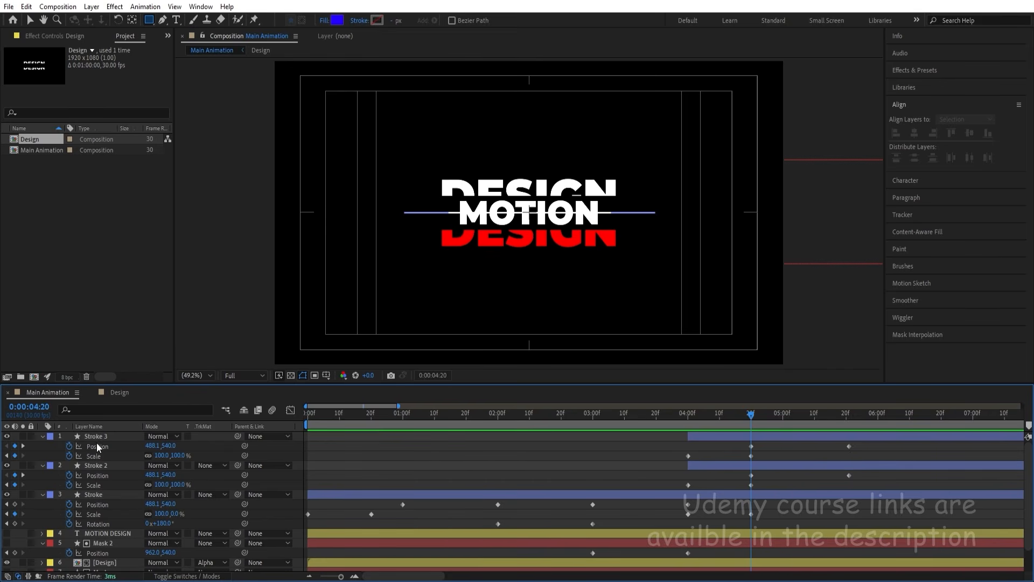
scroll(526, 475, down, 1)
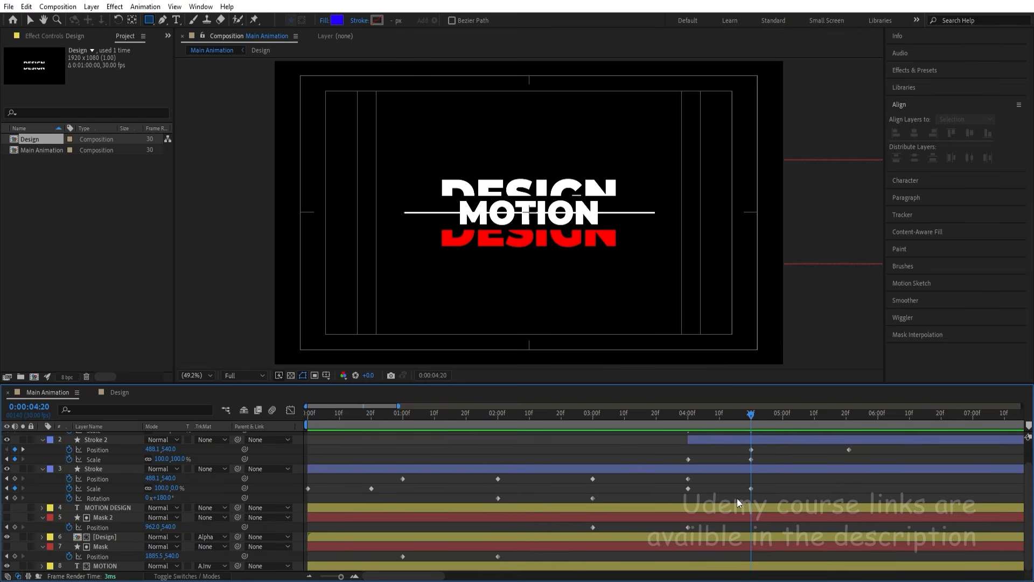
scroll(737, 499, up, 1)
mouse_move(914, 445)
mouse_down()
mouse_move(668, 527)
mouse_move(360, 572)
mouse_move(275, 571)
mouse_up()
scroll(745, 490, up, 1)
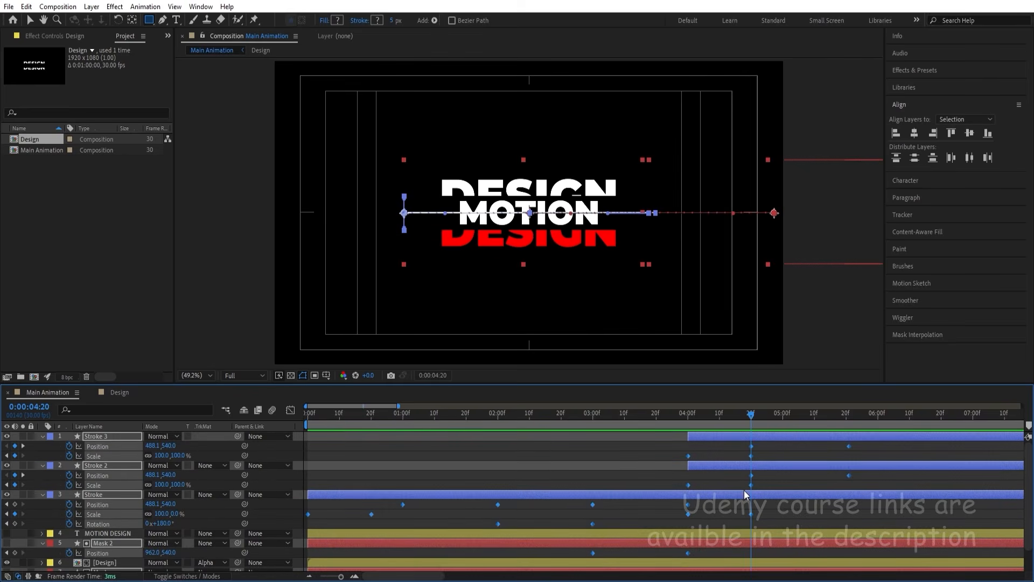
drag(742, 444, 866, 448)
drag(732, 473, 859, 474)
scroll(487, 476, down, 2)
scroll(485, 476, up, 2)
key(F9)
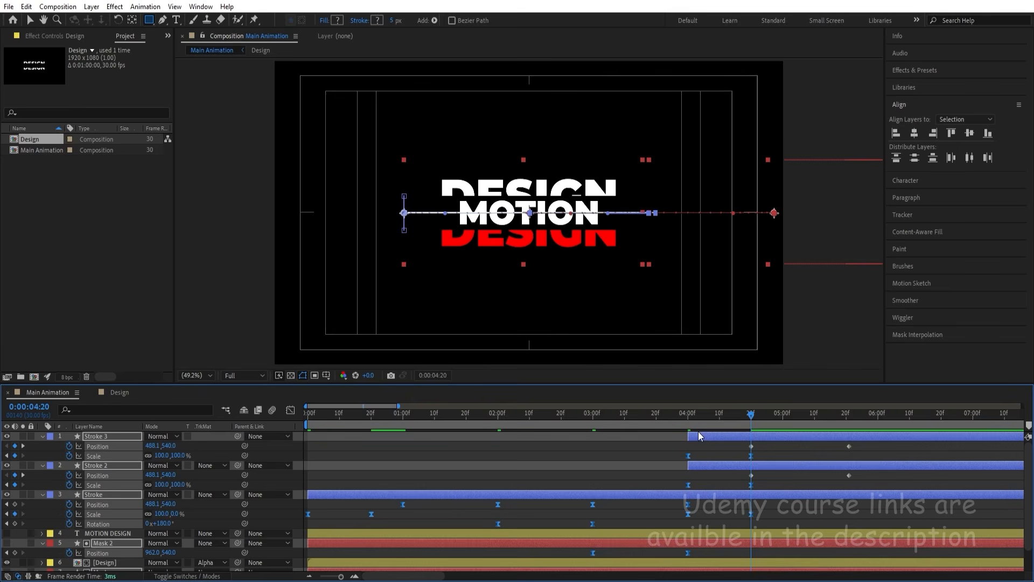
drag(675, 419, 227, 440)
key(space)
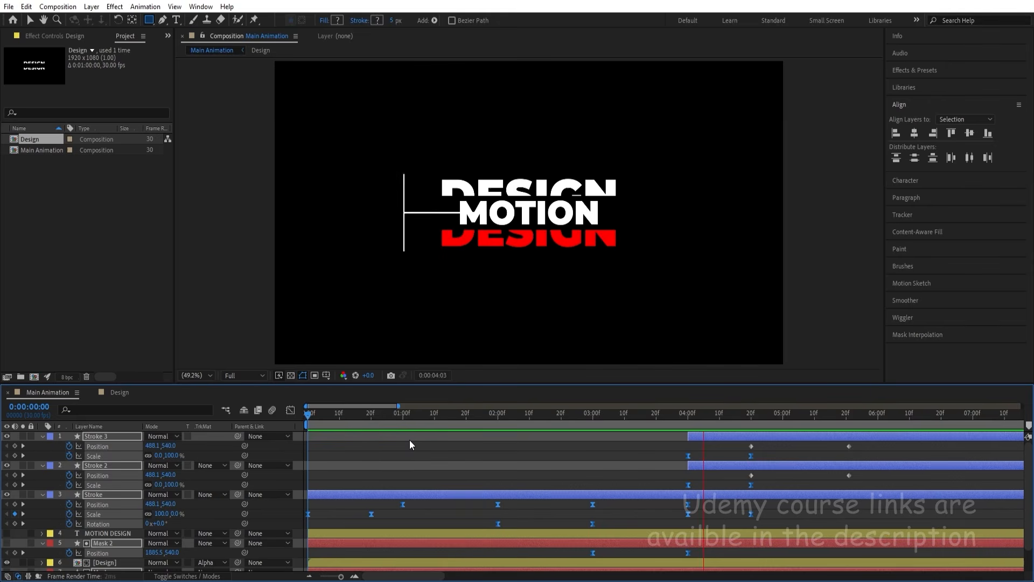
key(space)
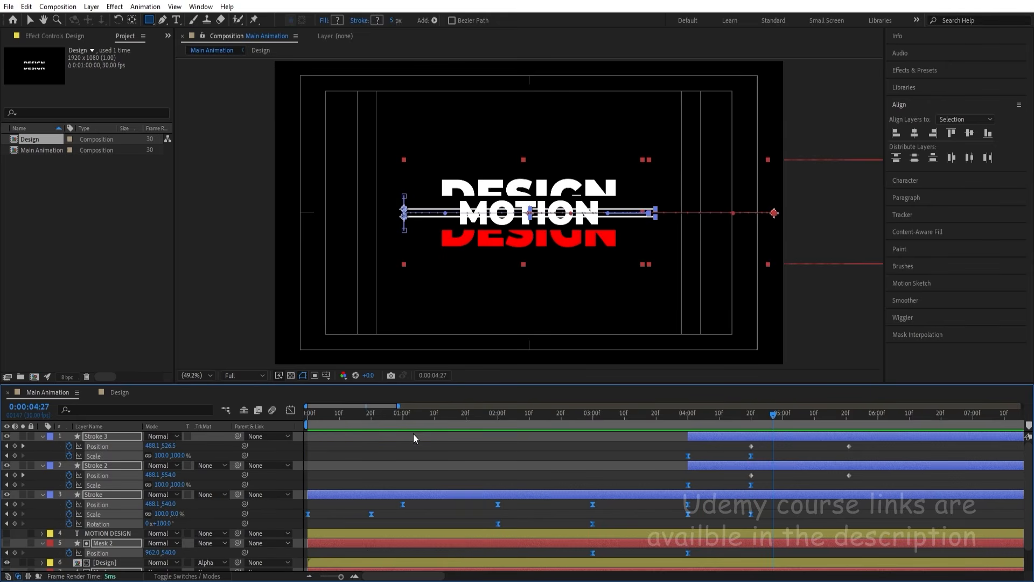
click(290, 411)
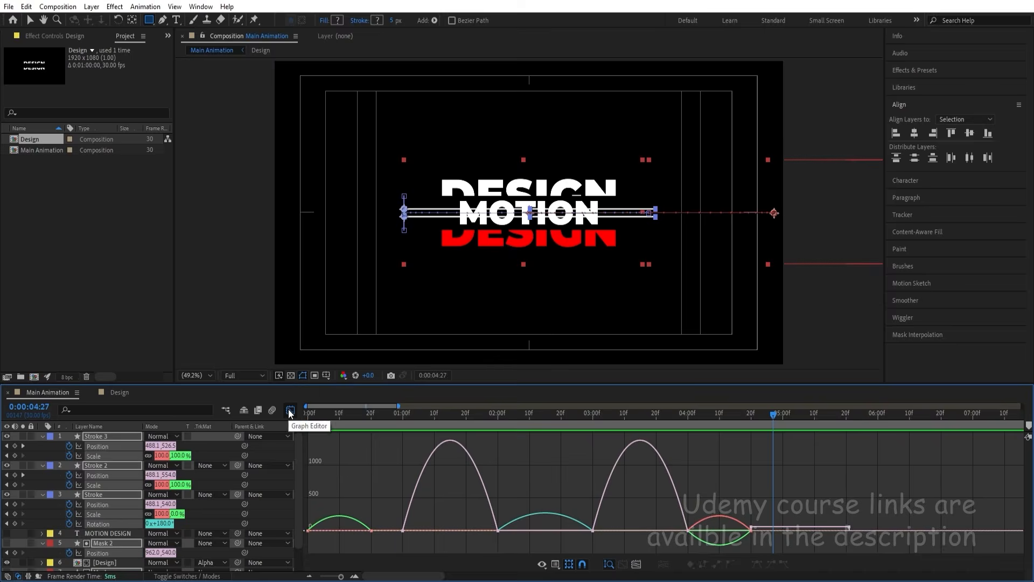
right_click(707, 456)
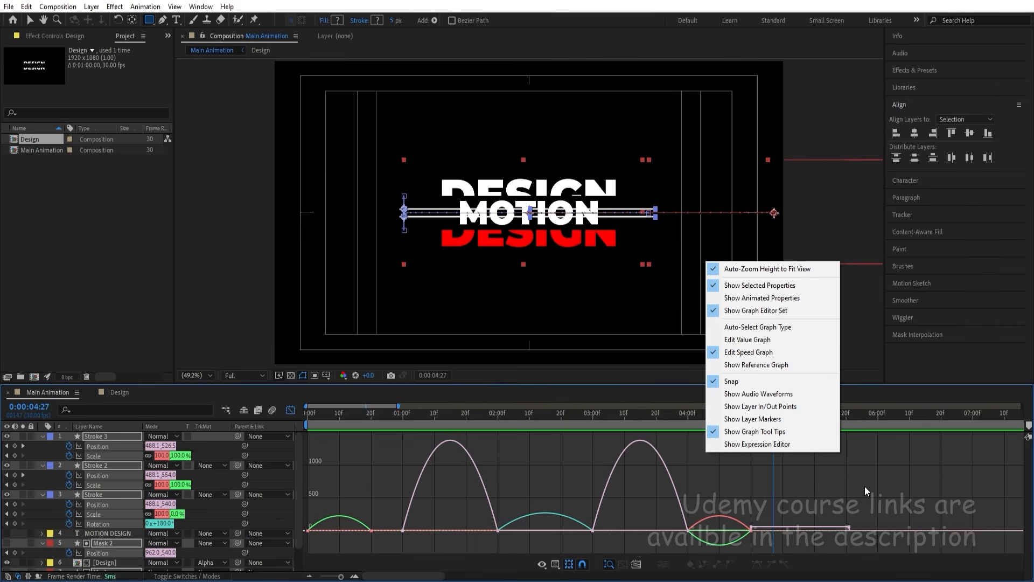
drag(781, 500, 292, 559)
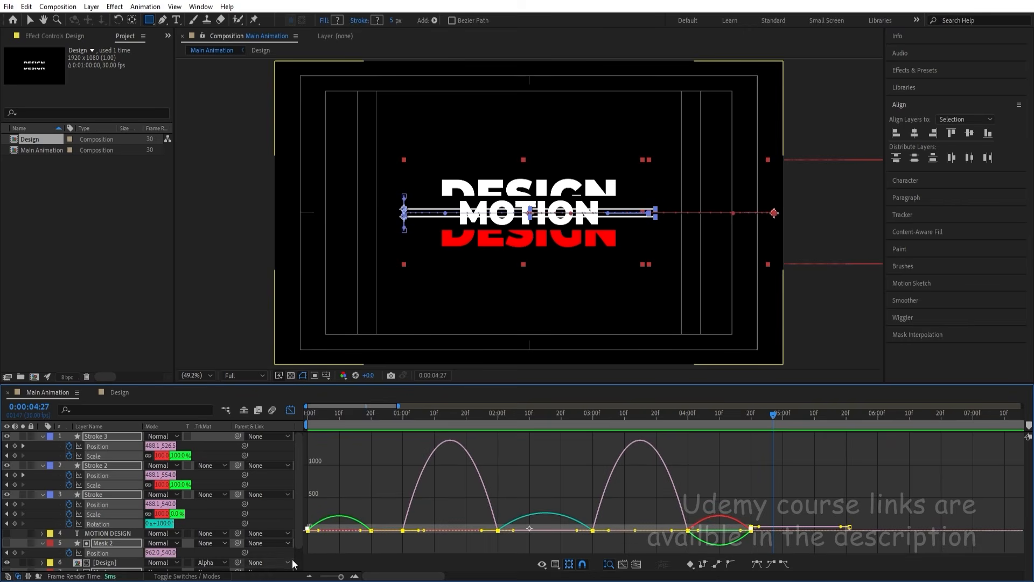
click(290, 411)
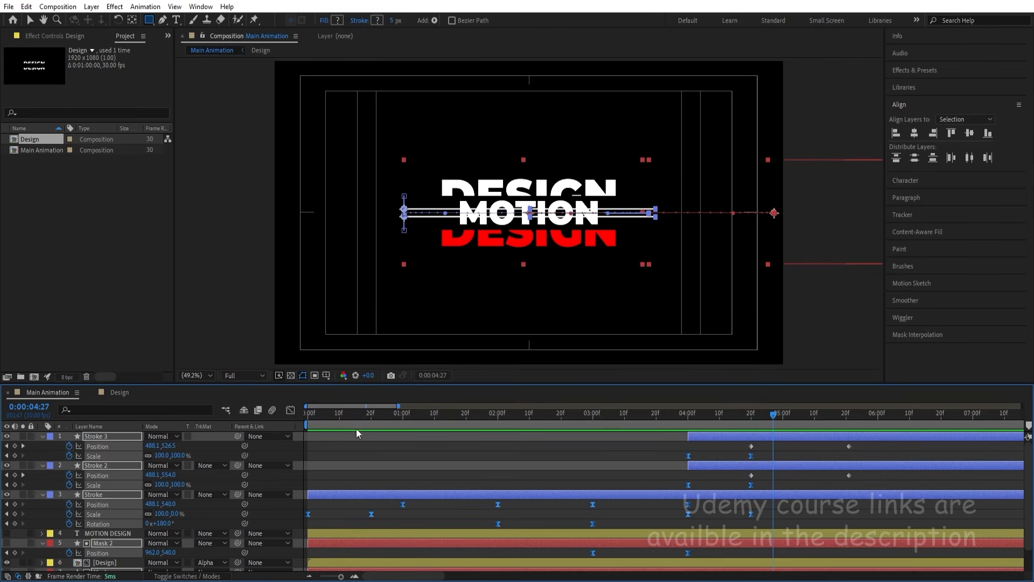
- Remove the Position properties of Stroke 3 and Stroke 2 from the selection, showing the remaining eased properties in the Graph Editor
click(290, 411)
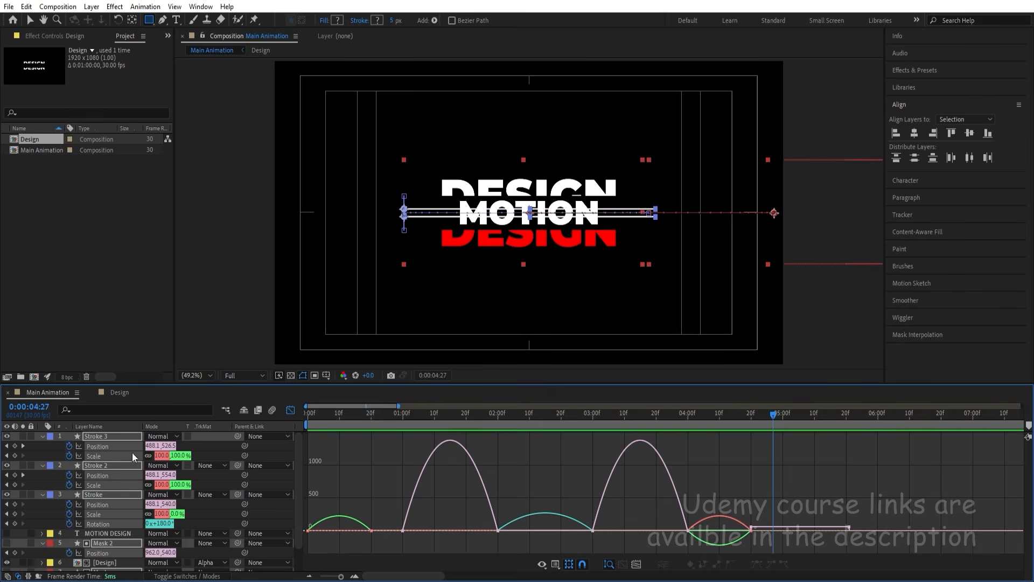
ctrl+click(118, 446)
ctrl+click(108, 473)
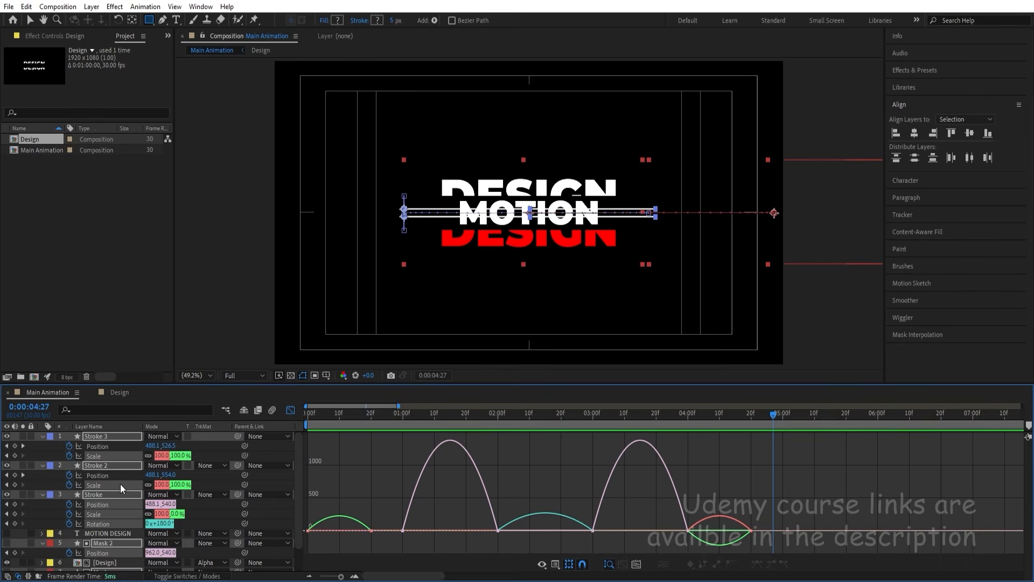
click(290, 410)
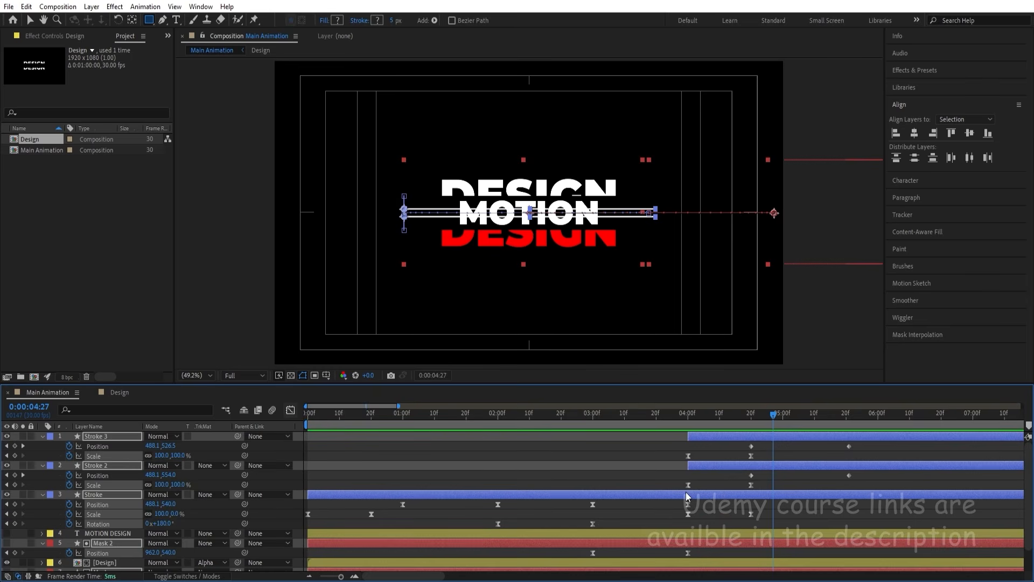
click(97, 484)
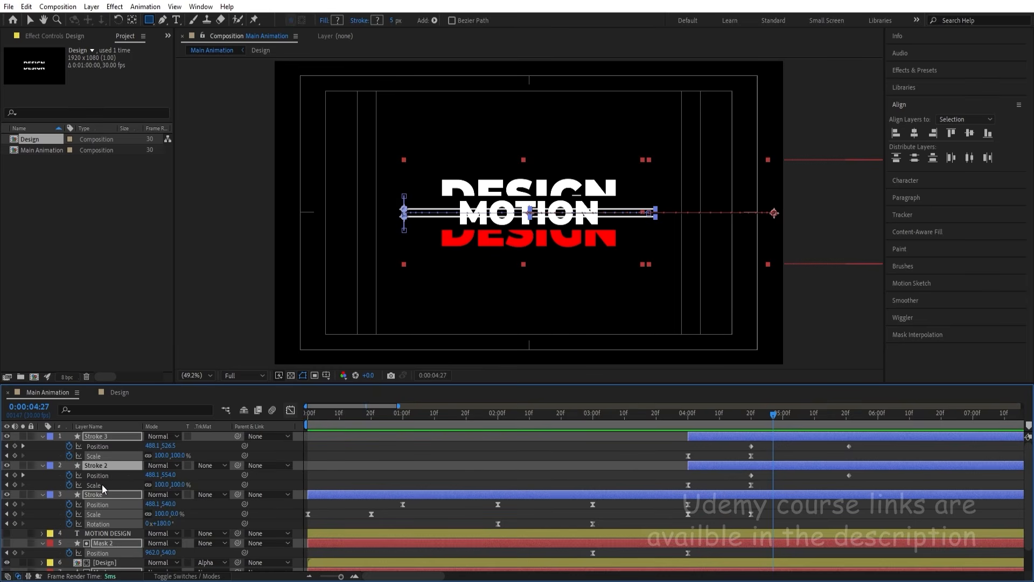
click(290, 410)
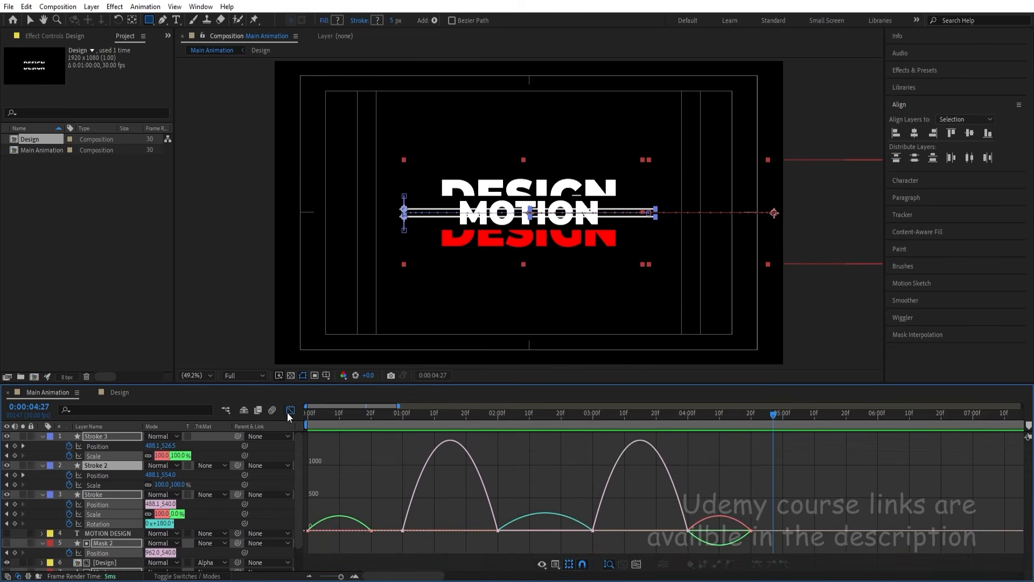
- Lengthen the easing handles of all keyframes in the speed graph for sharper mid-move peaks, and preview the animation from the start
drag(827, 498, 239, 573)
drag(732, 534, 714, 526)
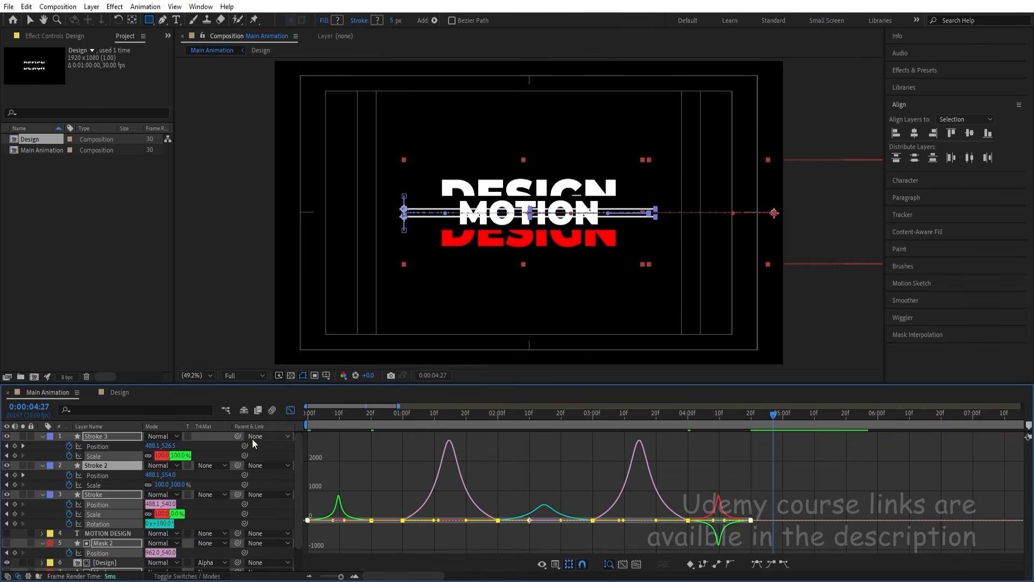
drag(331, 417, 280, 421)
click(290, 410)
click(363, 469)
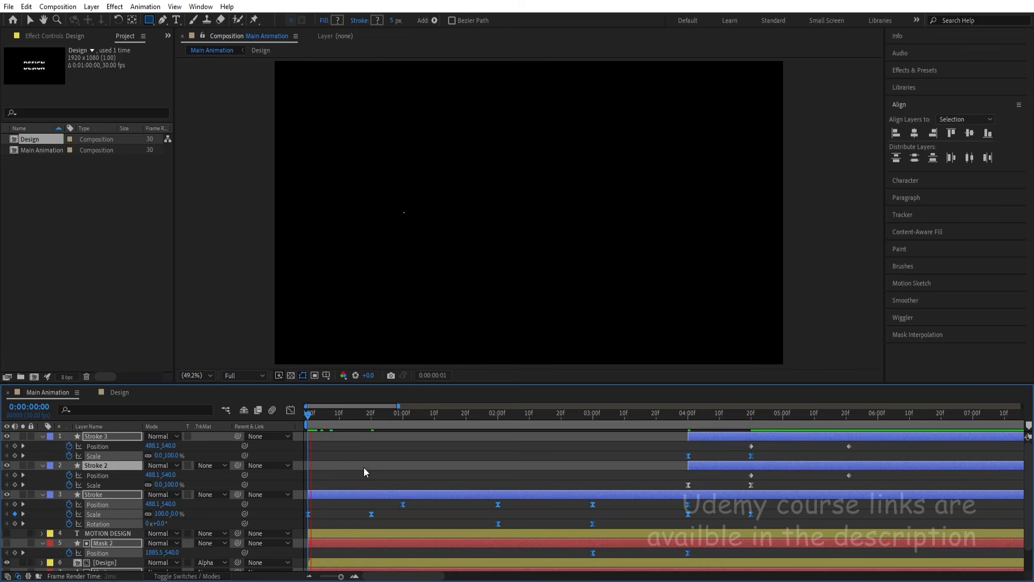
key(space)
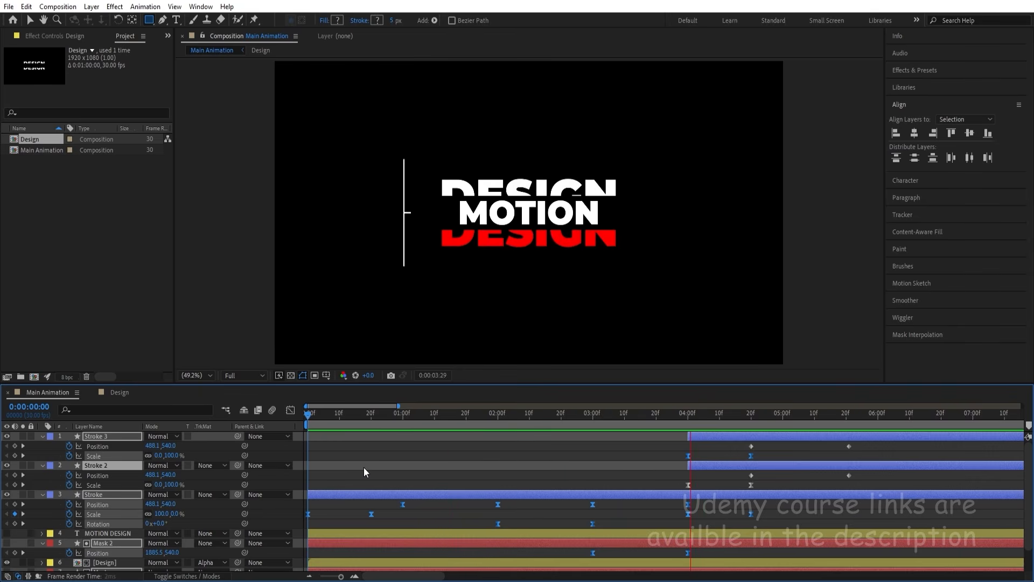
key(space)
click(781, 451)
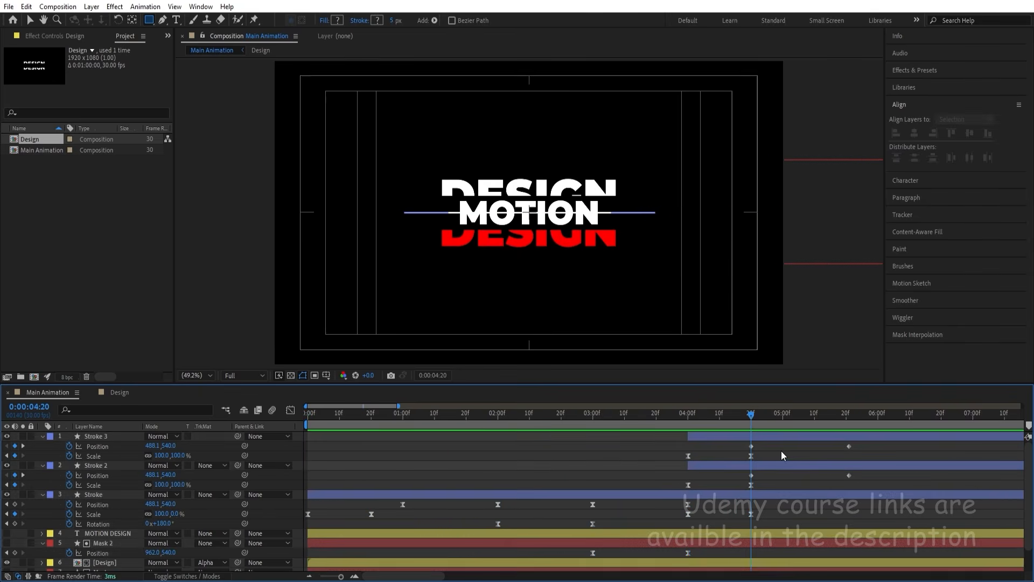
- Collapse all layers' keyframed properties and move the MOTION DESIGN text layer directly above the Stroke layer
key(u)
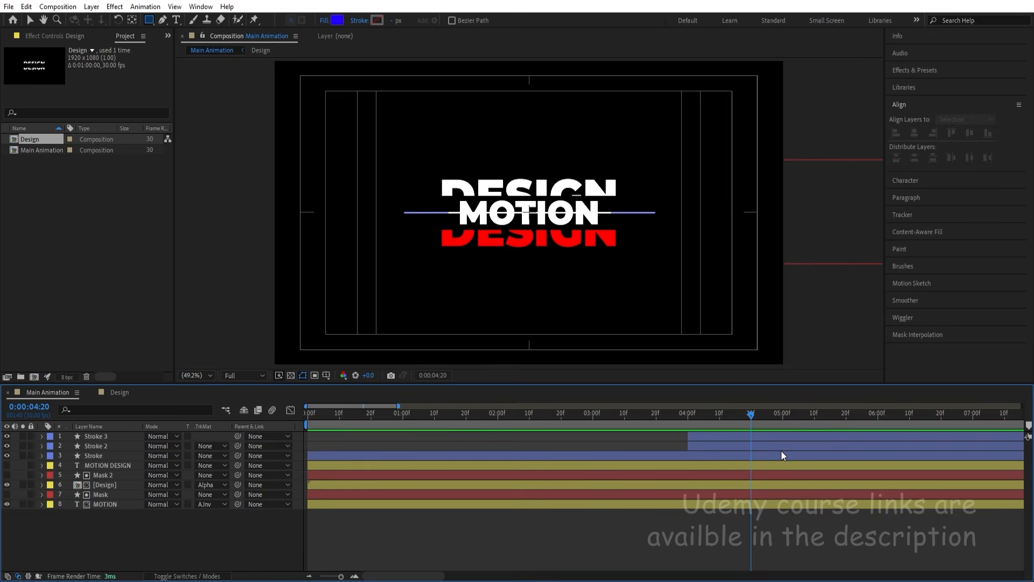
click(130, 445)
ctrl+click(97, 434)
click(112, 531)
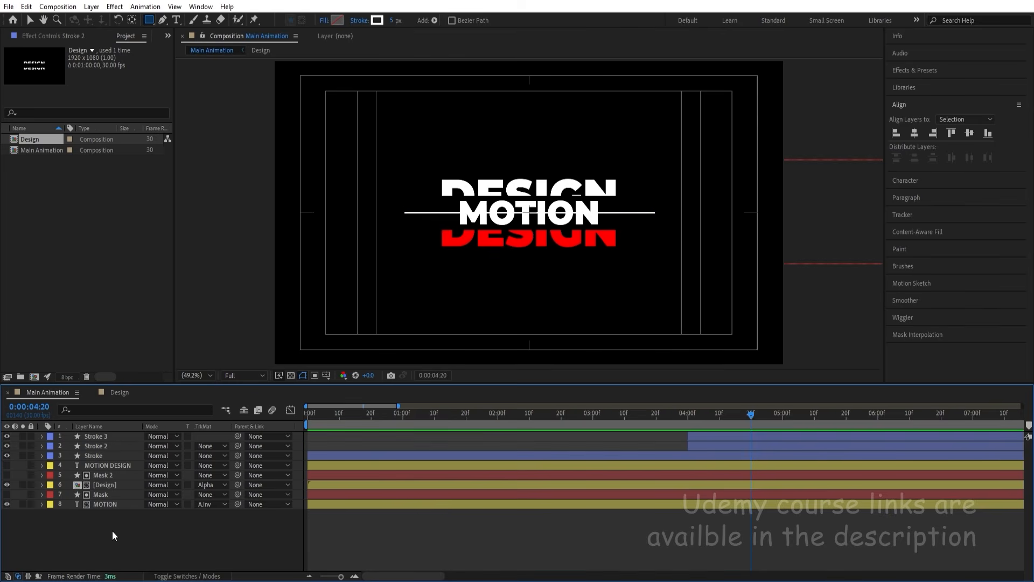
click(99, 465)
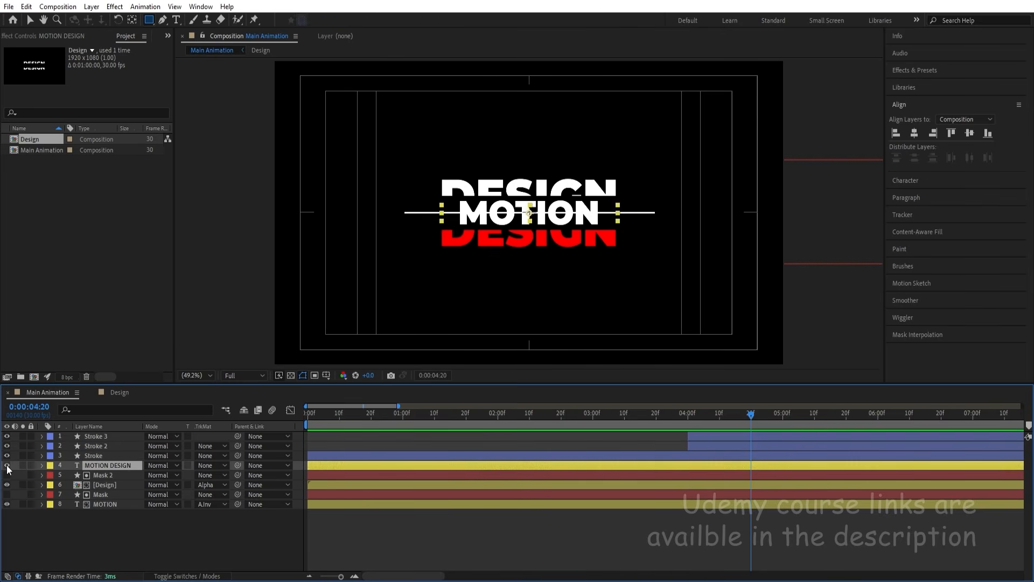
click(6, 464)
click(6, 465)
drag(101, 463, 95, 454)
- Pre-compose the Stroke, Mask 2, Design, Mask and MOTION layers into a composition named Text Animation, moving all attributes into it
click(96, 466)
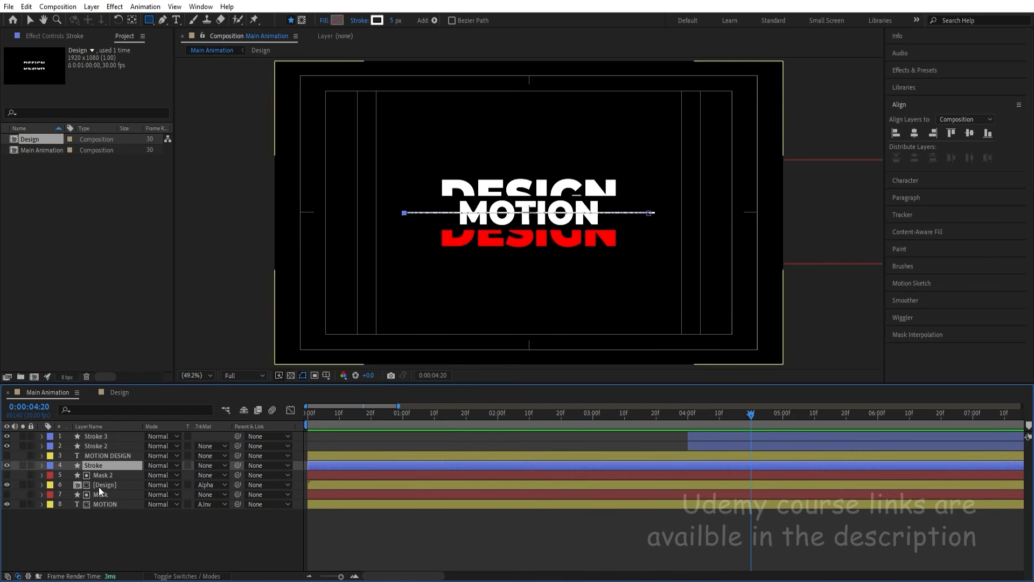
shift+click(99, 507)
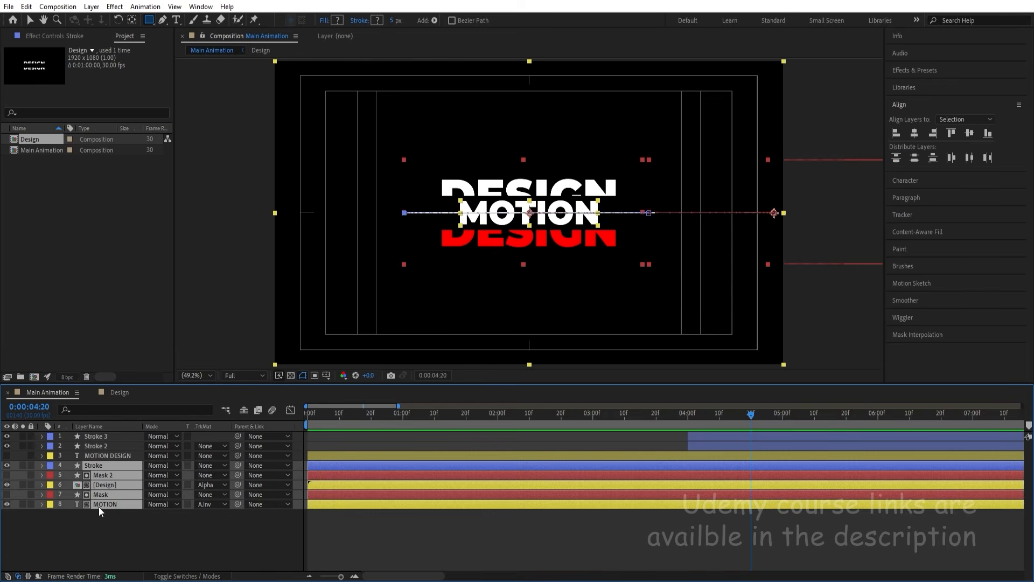
key(ctrl+shift+c)
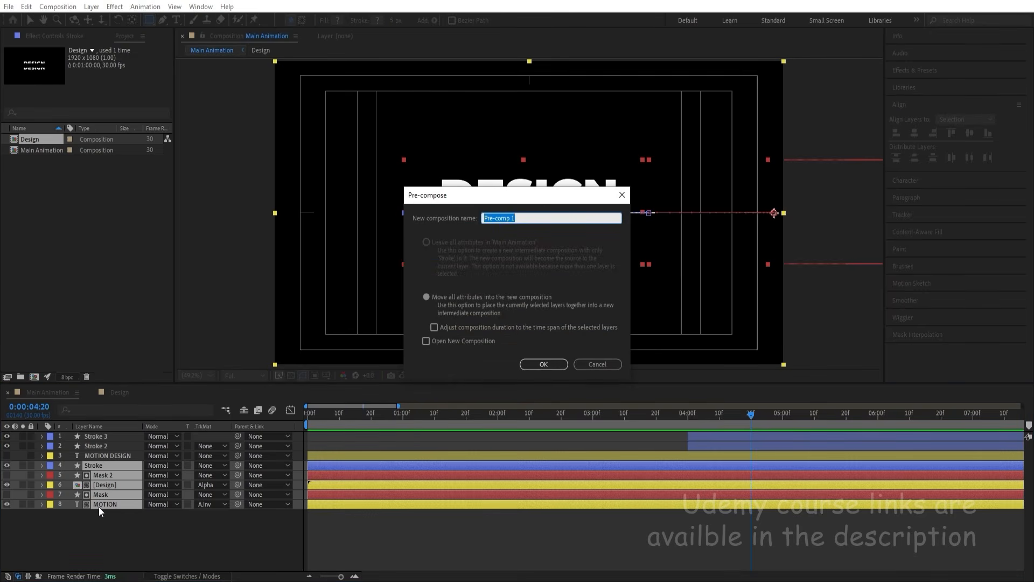
text(Text Animation)
key(Return)
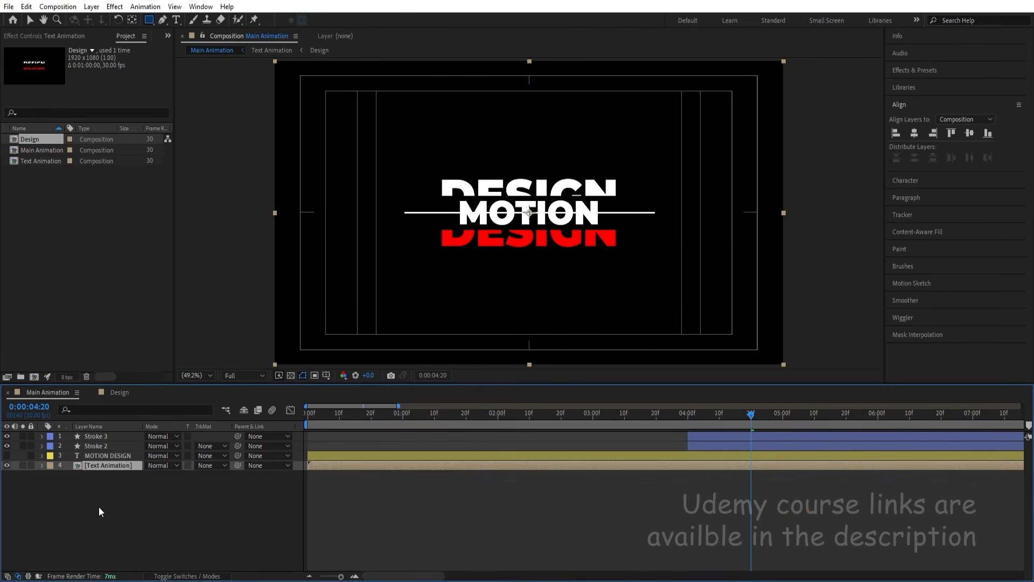
- Show the layers' keyframes and draw a rectangular mask on the Text Animation layer covering the titles above the centre line
click(164, 540)
key(u)
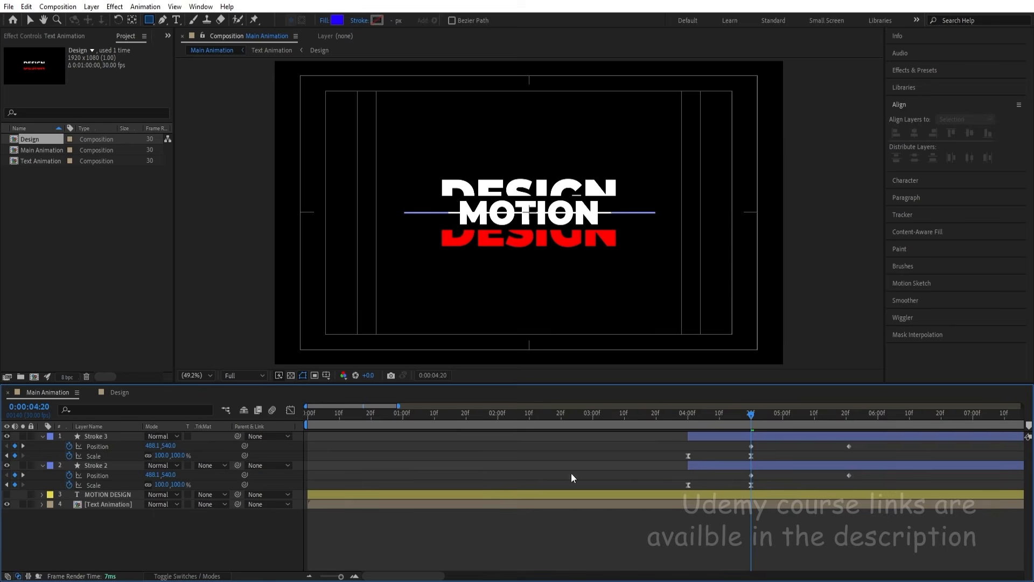
click(89, 503)
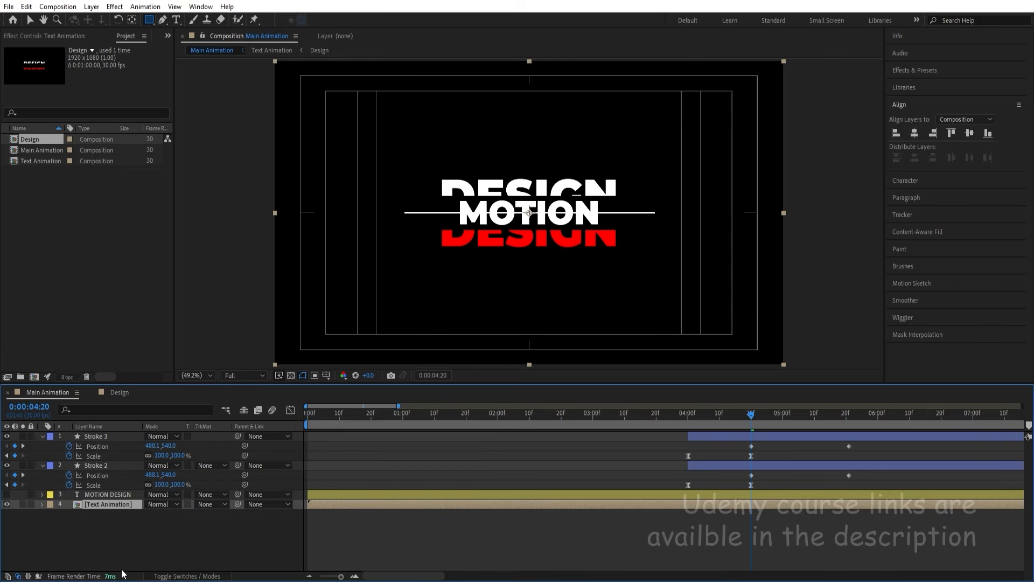
click(149, 21)
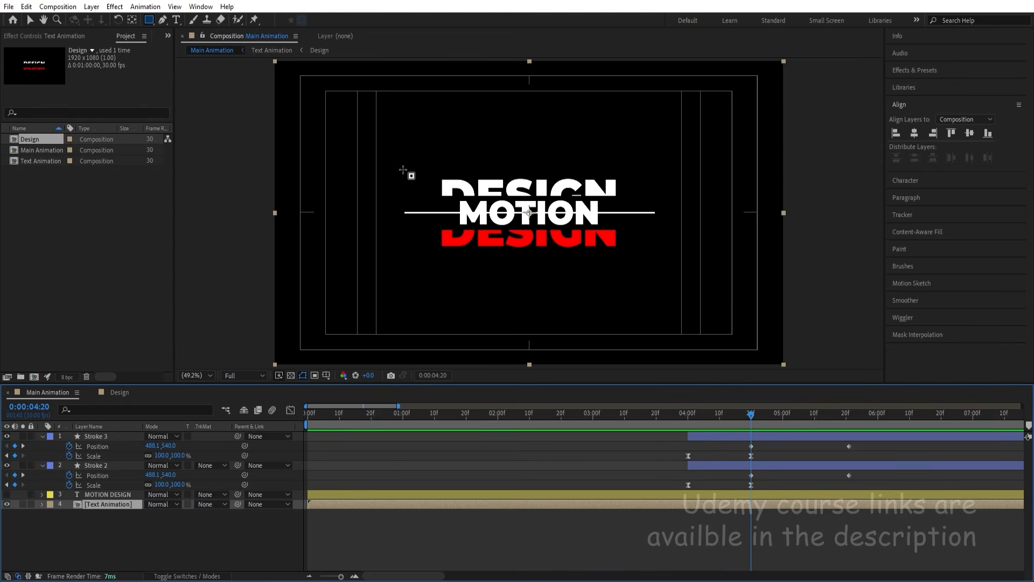
drag(383, 138, 685, 213)
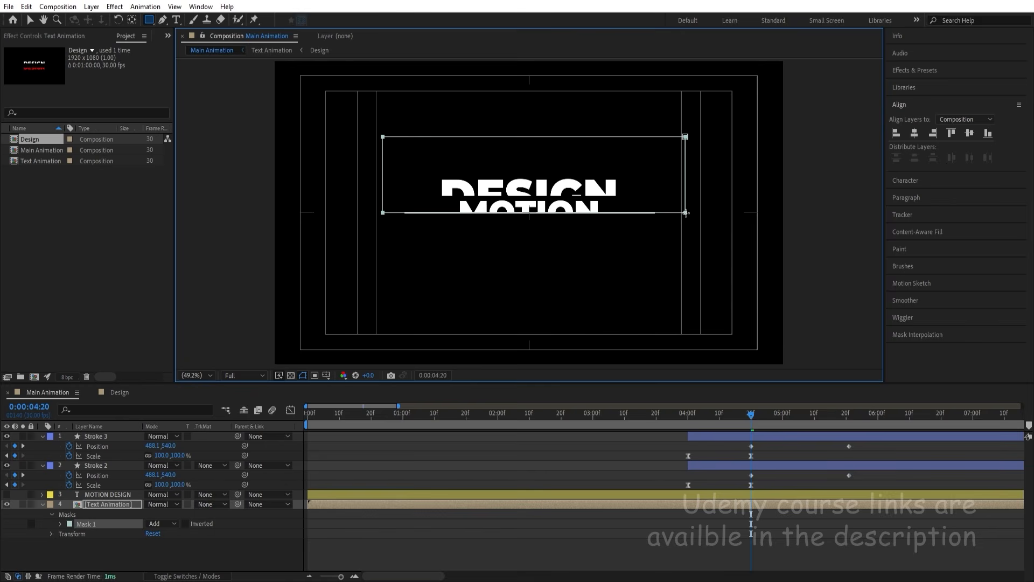
- Duplicate the masked Text Animation layer and invert the mask on the upper copy
click(88, 504)
key(ctrl+d)
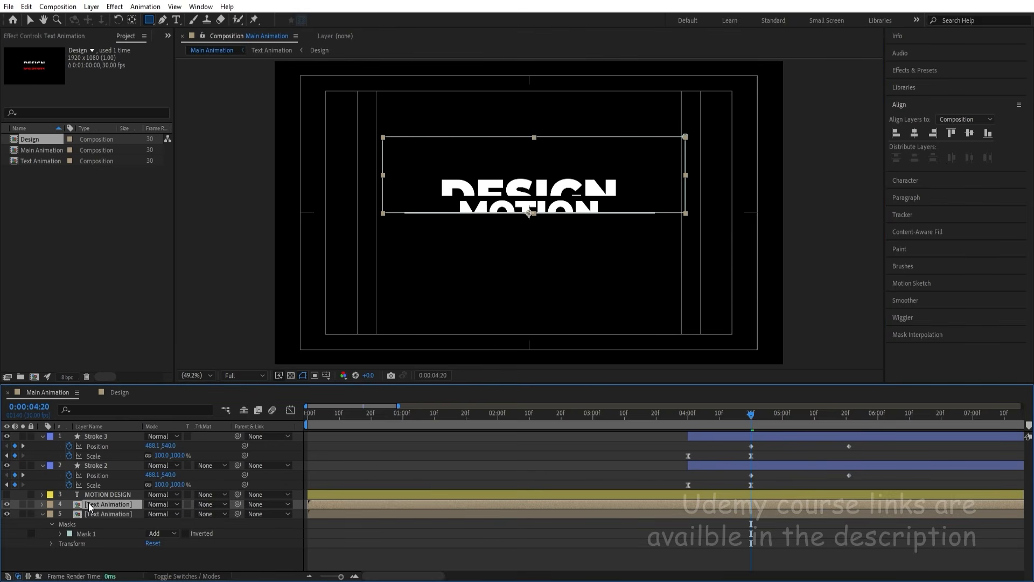
key(m)
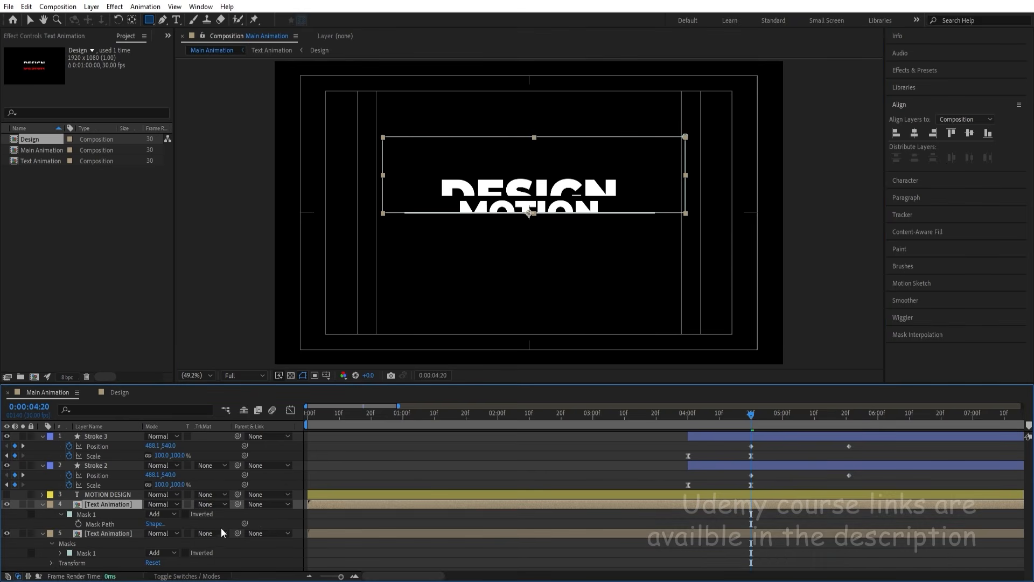
click(185, 515)
- Keyframe the Position of both Text Animation layers at 0:00:04:20 and go to the strokes' last Position keyframes at 0:00:05:21
click(109, 532)
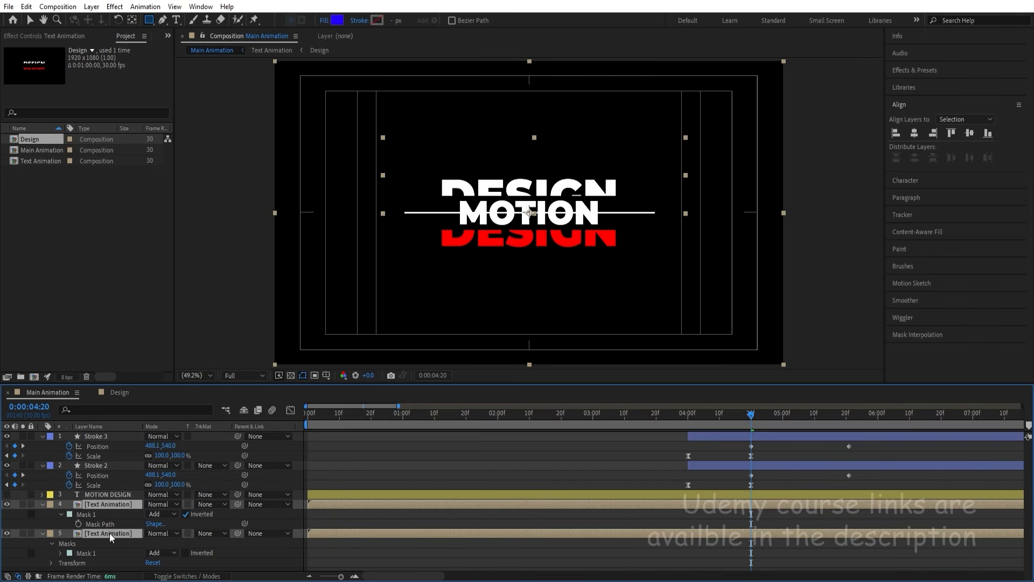
key(p)
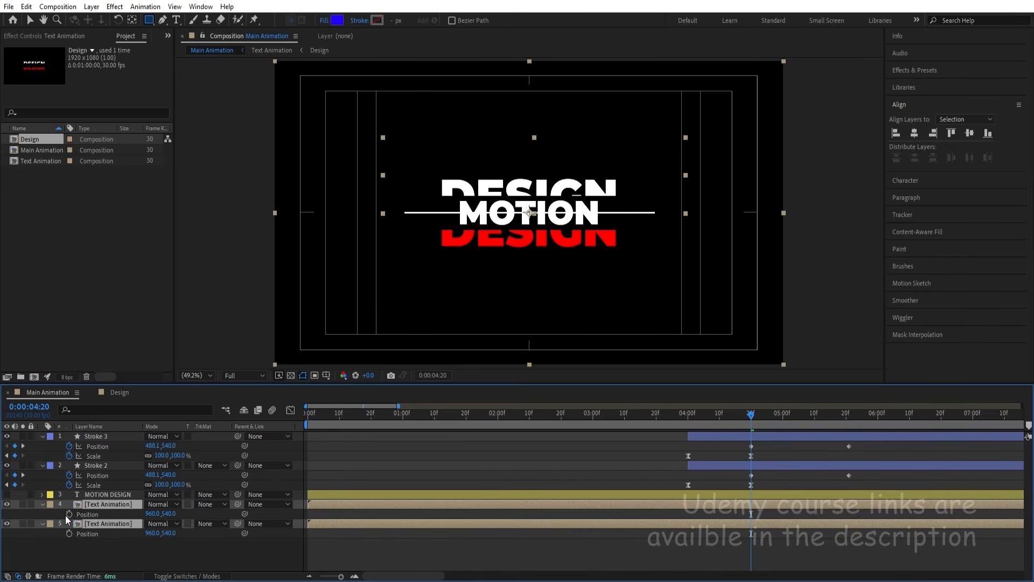
click(841, 419)
click(809, 448)
click(761, 523)
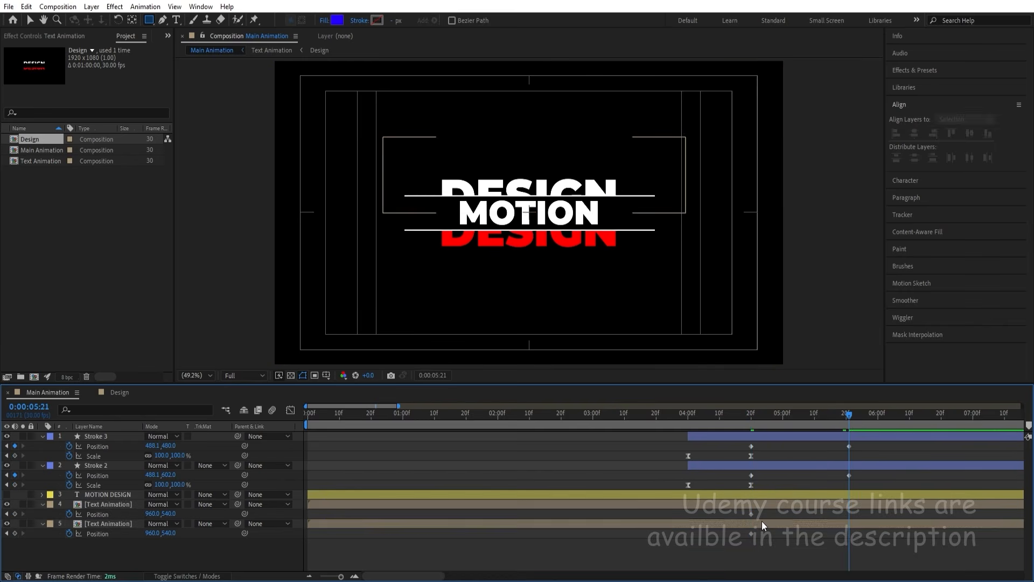
- At 0:00:05:21, set the non-inverted Text Animation layer's Position to 960, 480 and the inverted copy's to 960, 602
drag(172, 534, 154, 519)
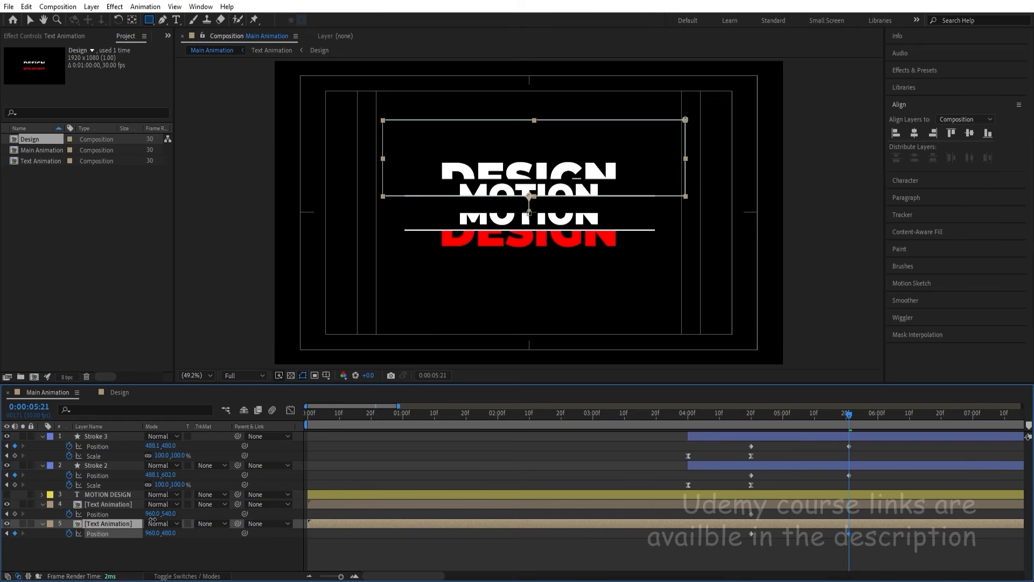
click(103, 514)
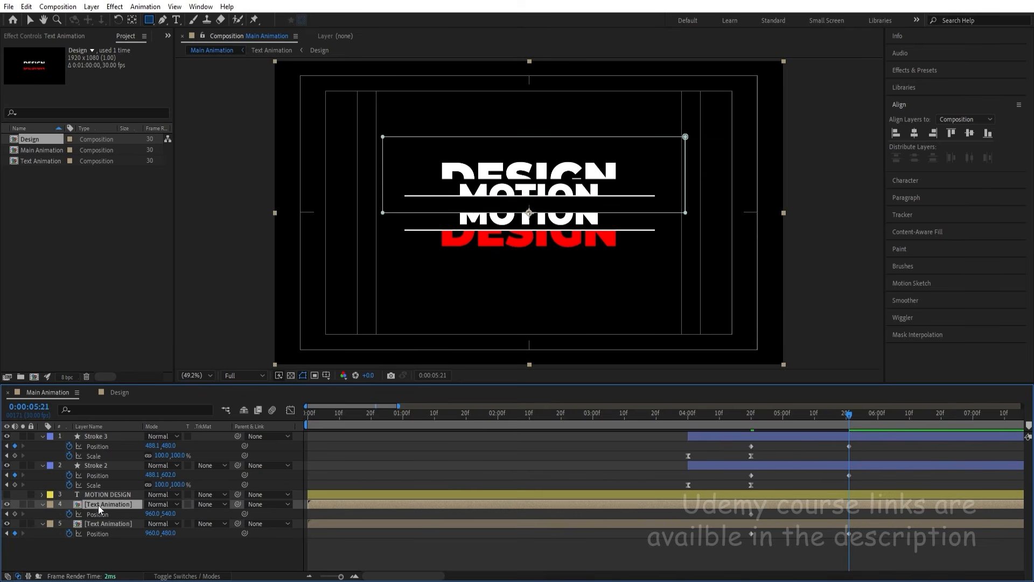
drag(168, 514, 201, 522)
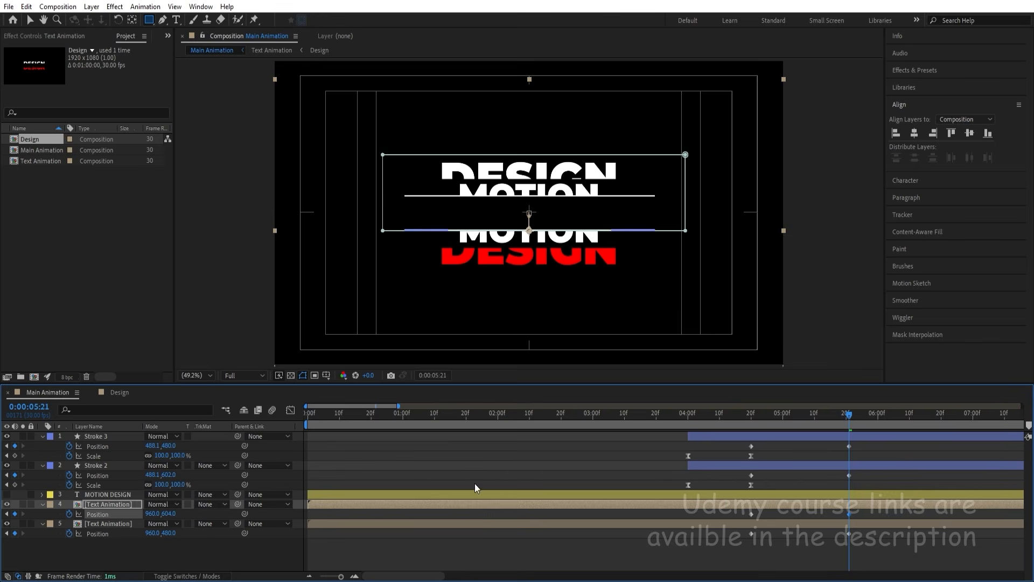
click(468, 451)
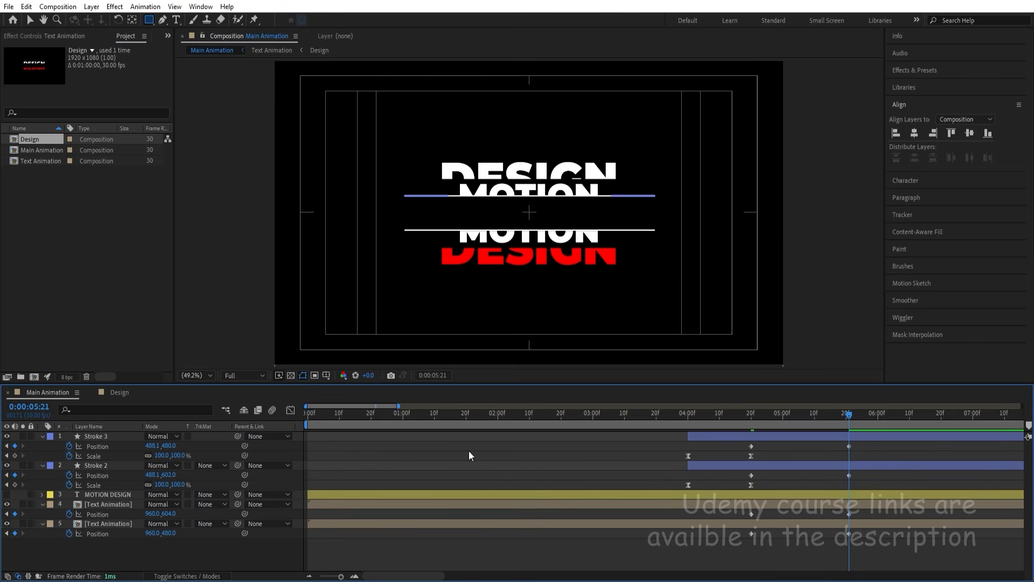
click(793, 502)
key(Up)
key(Up)
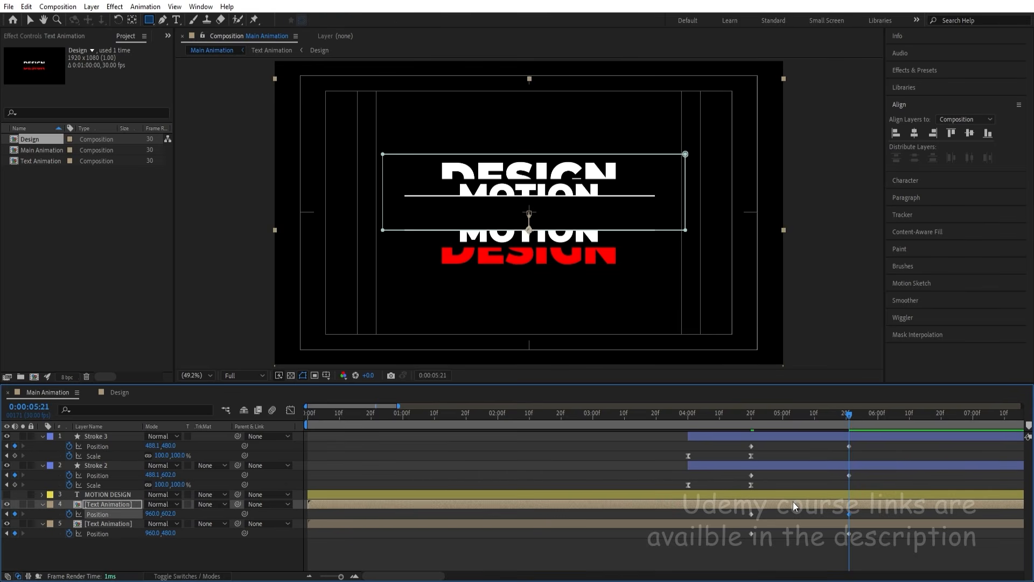
- Preview the split of the title halves and strokes, starting from 0:00:03:06
click(783, 489)
key(j)
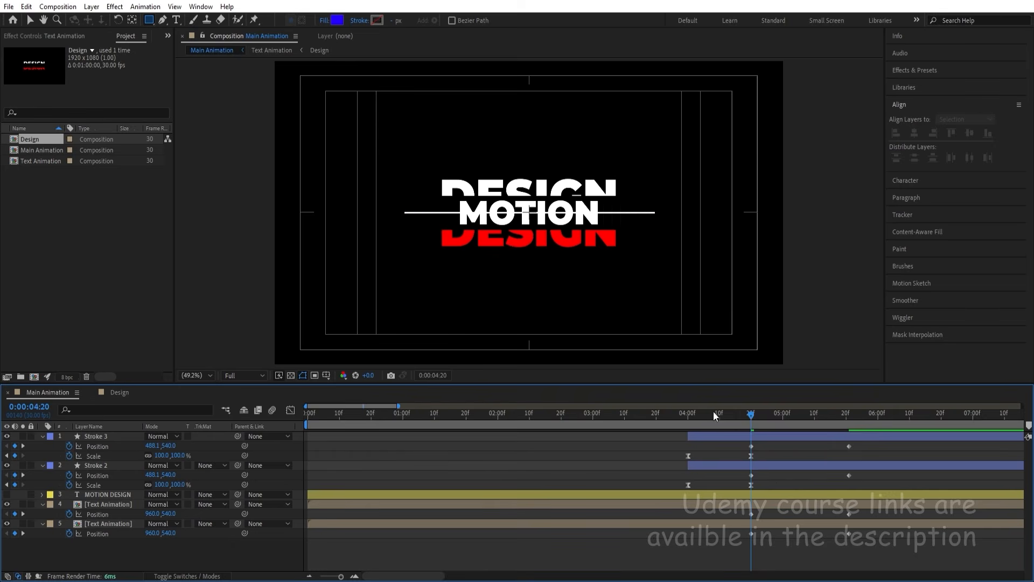
drag(713, 412, 612, 415)
key(space)
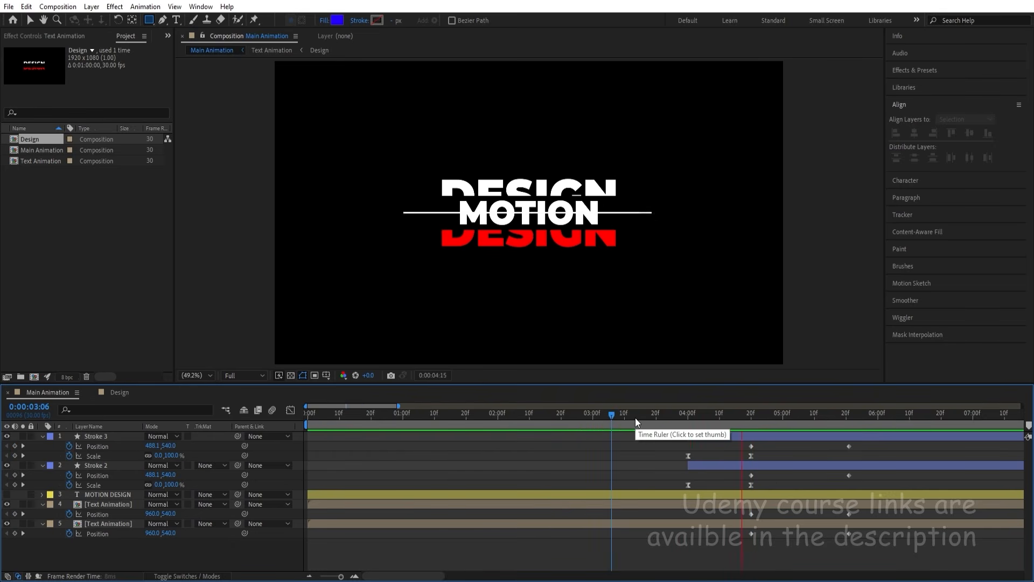
key(space)
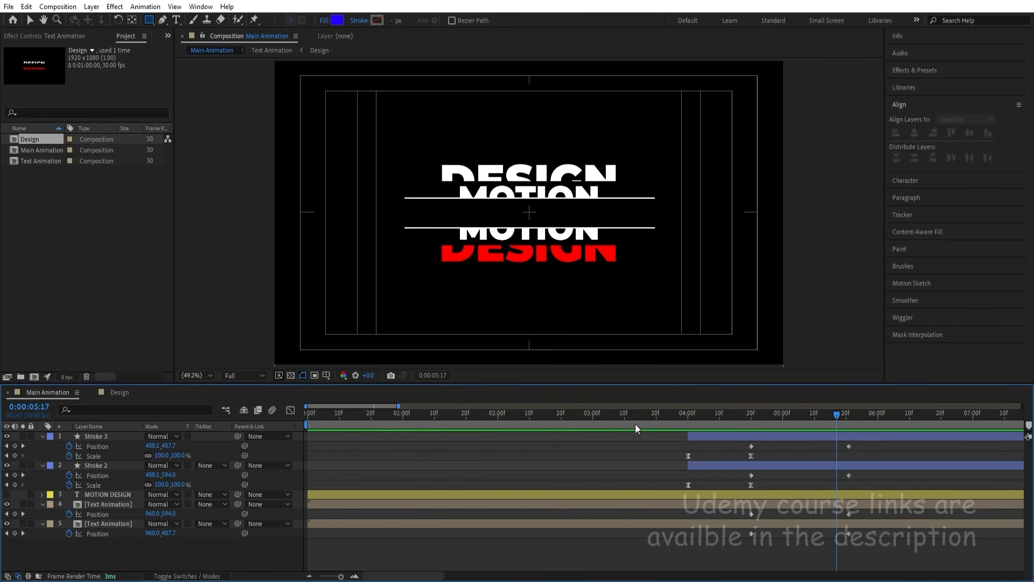
- At 0:00:05:21, make the MOTION DESIGN text layer visible and move it to the top of the layer stack
key(k)
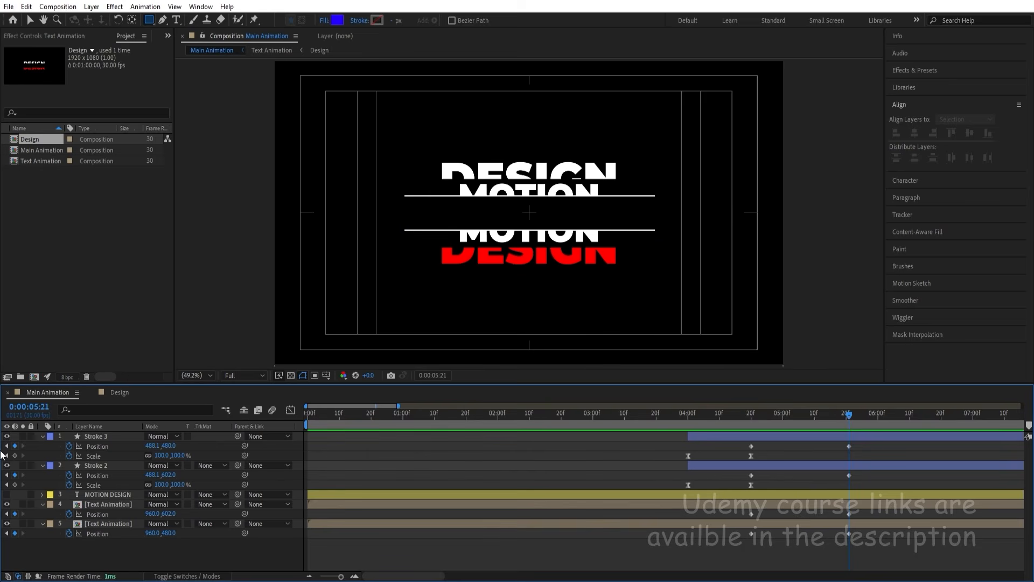
click(7, 495)
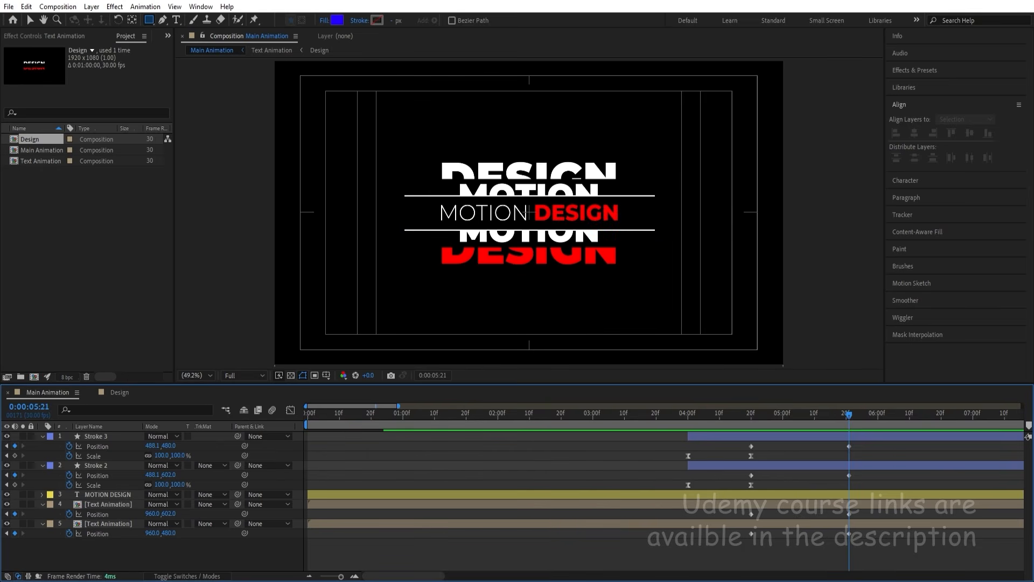
drag(109, 498, 105, 435)
click(394, 444)
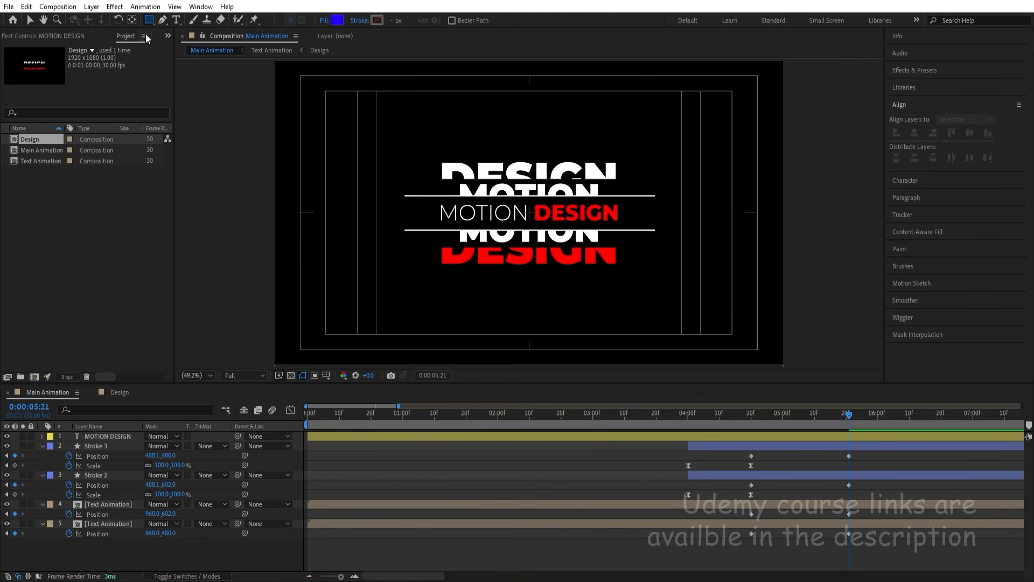
- Draw a blue rectangle shape covering the MOTION DESIGN text, filling the gap between the two stroke lines
scroll(570, 241, up, 4)
scroll(565, 240, down, 1)
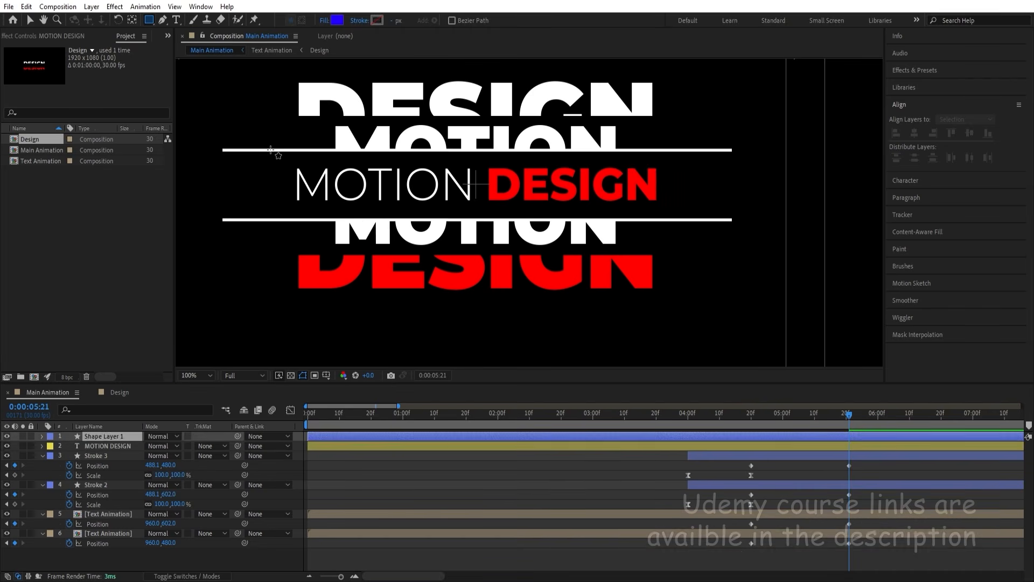
drag(271, 150, 678, 219)
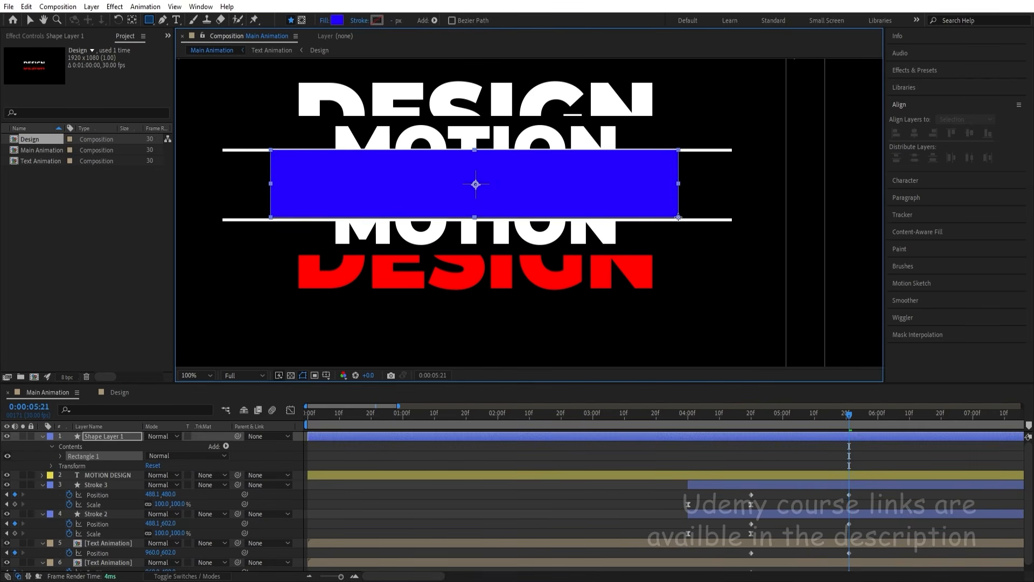
click(684, 463)
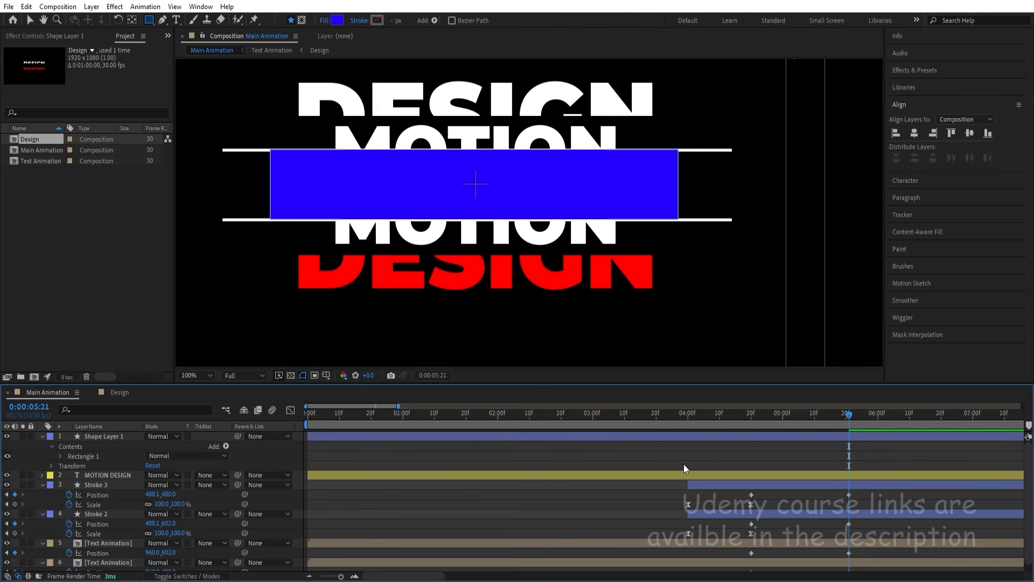
- At 0:00:04:20, rename the blue rectangle's layer as Mask 3 and select the MOTION DESIGN text layer
click(668, 433)
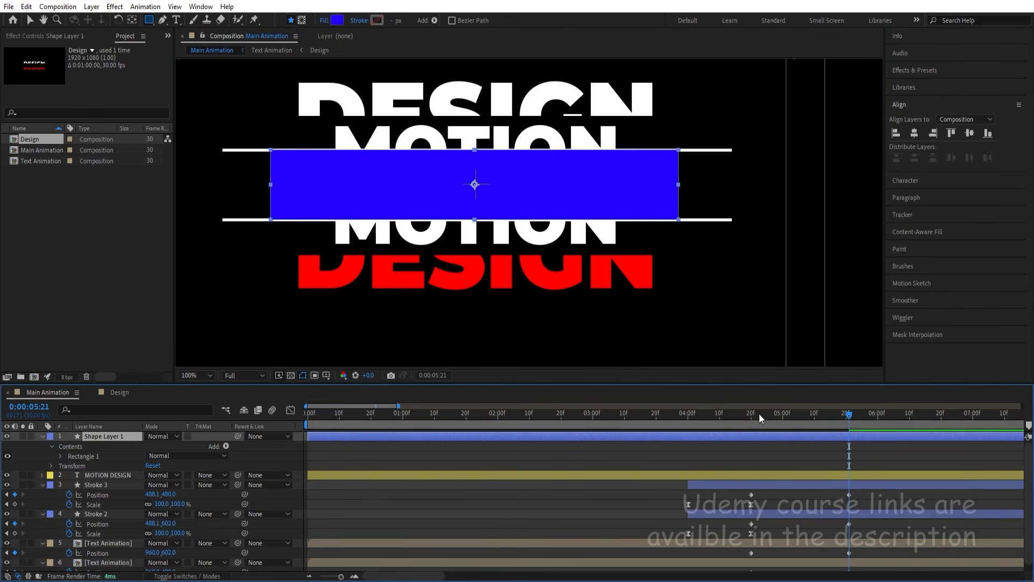
drag(760, 415, 752, 415)
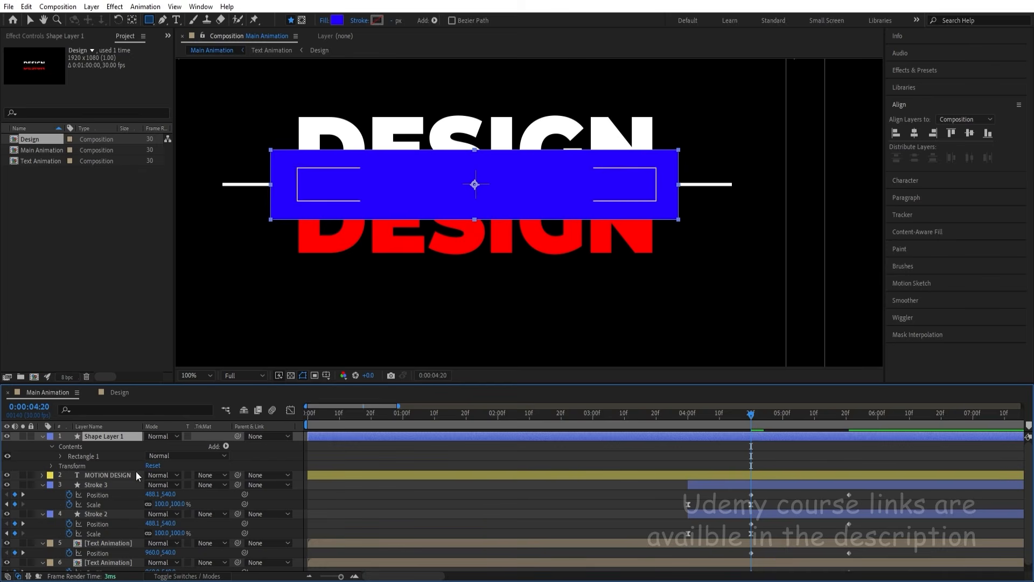
text(Ma)
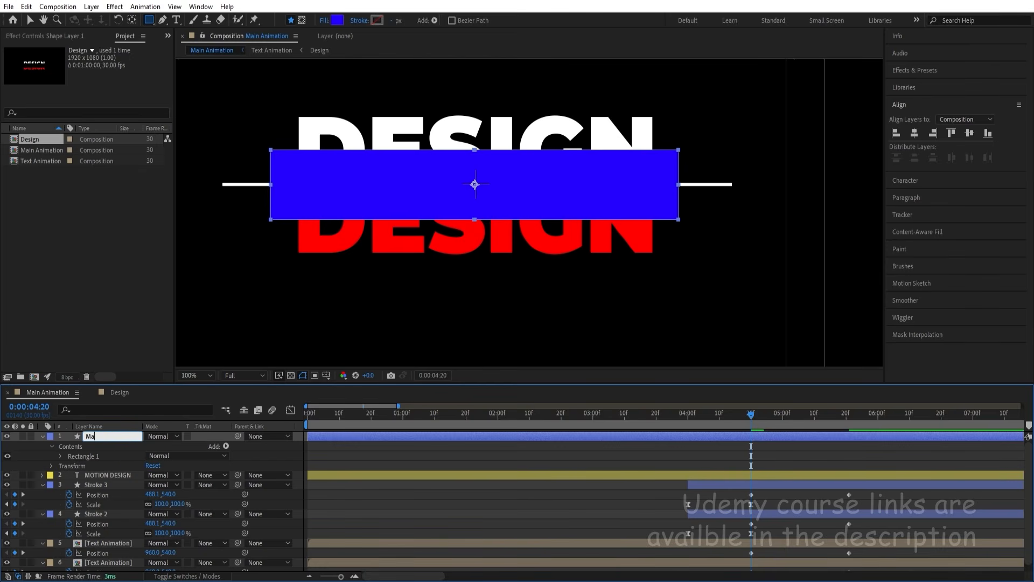
text(sk 3)
key(Return)
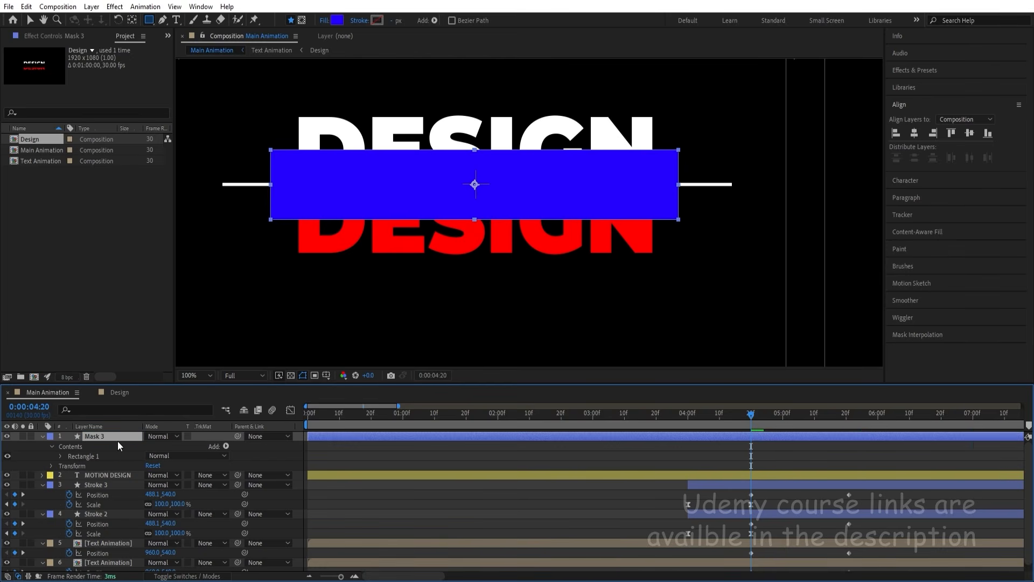
click(101, 474)
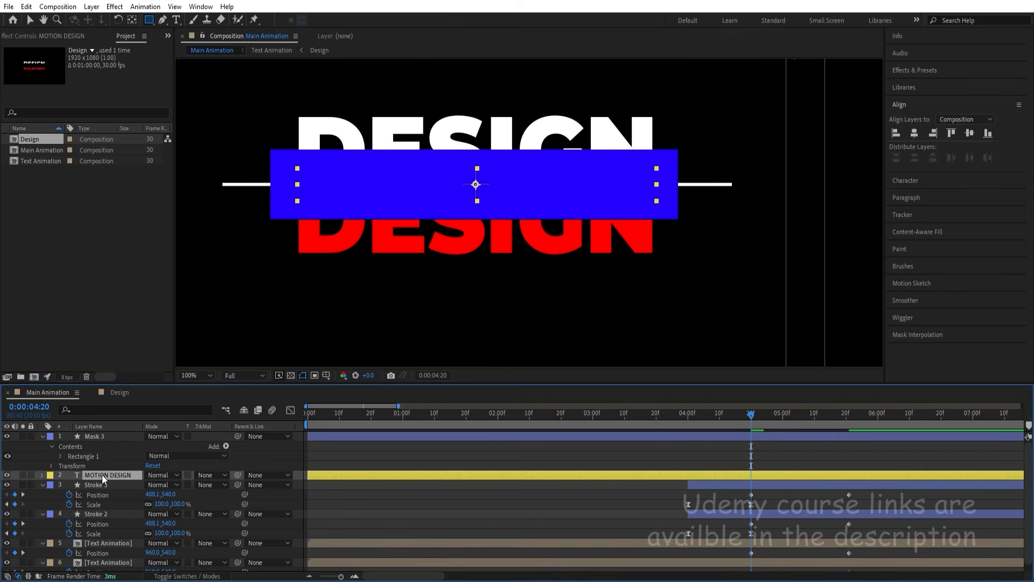
- Set the MOTION DESIGN layer's track matte to Alpha Matte "Mask 3" and trim both layers to start at 0:00:04:20
click(216, 474)
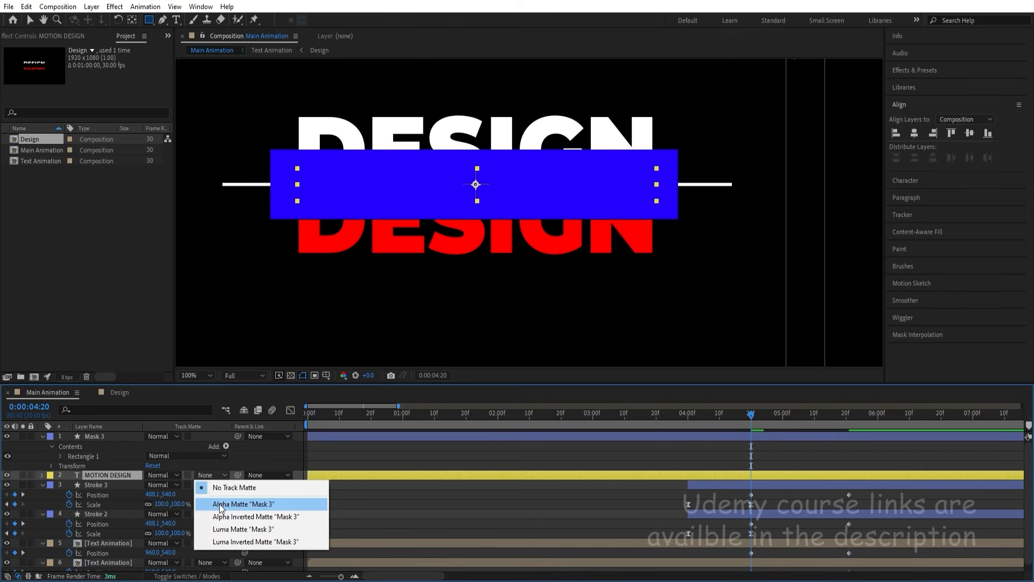
click(220, 505)
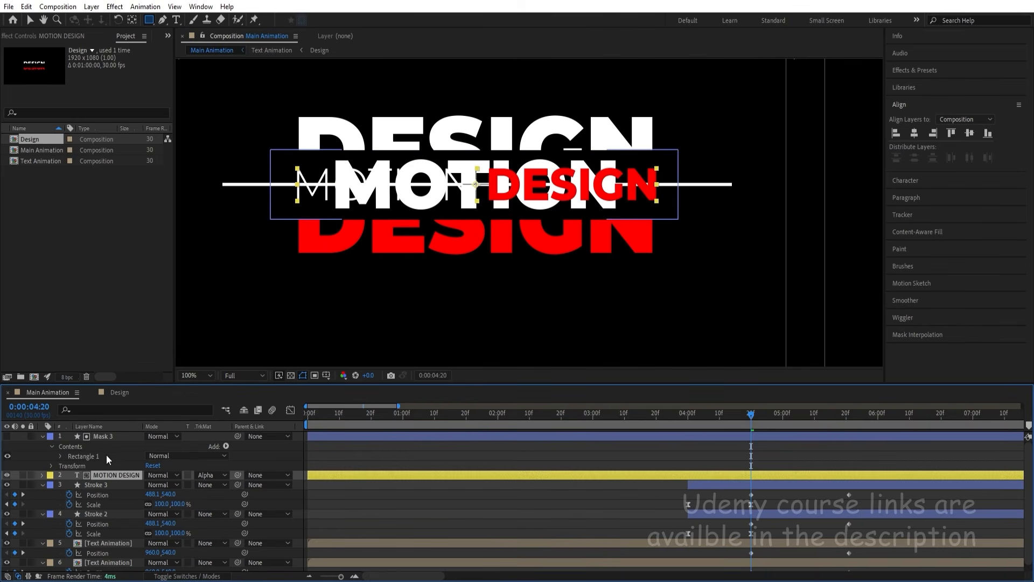
click(99, 437)
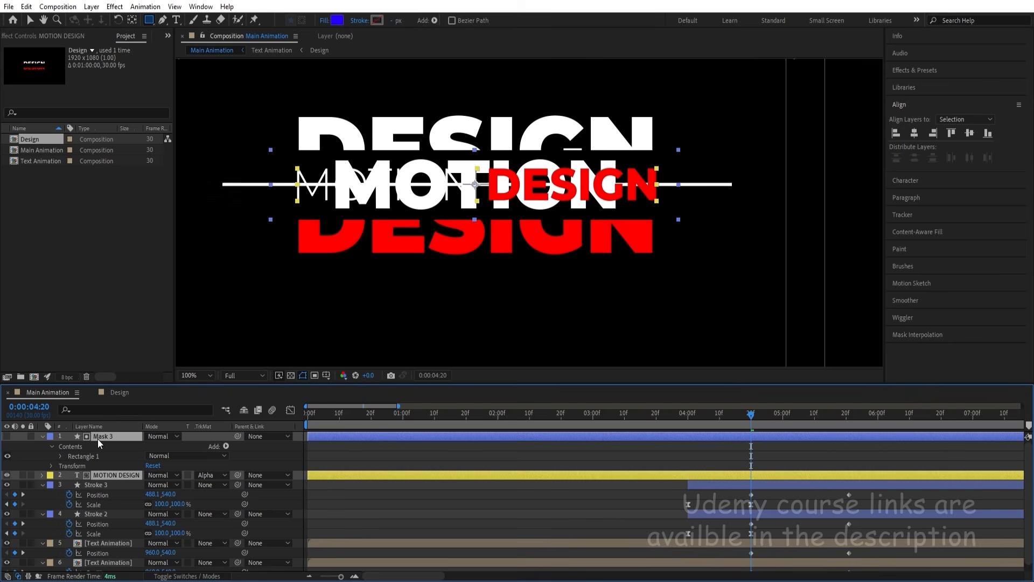
key(alt+bracketleft)
click(368, 461)
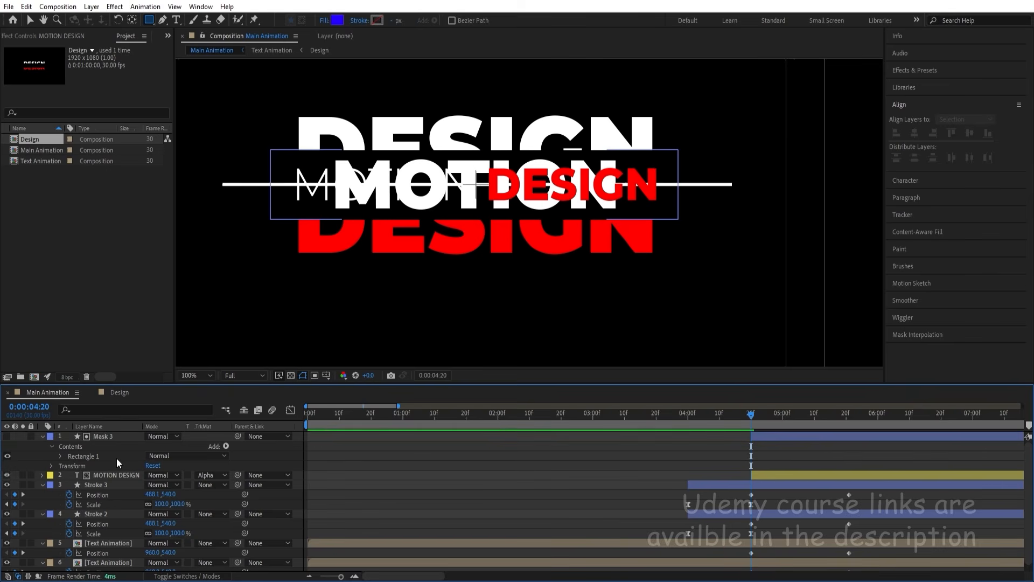
- Keyframe Mask 3's vertical scale from 0% at 0:00:04:20 to 100% at 0:00:05:21, keeping its width at 100%, and preview the reveal
click(105, 437)
key(s)
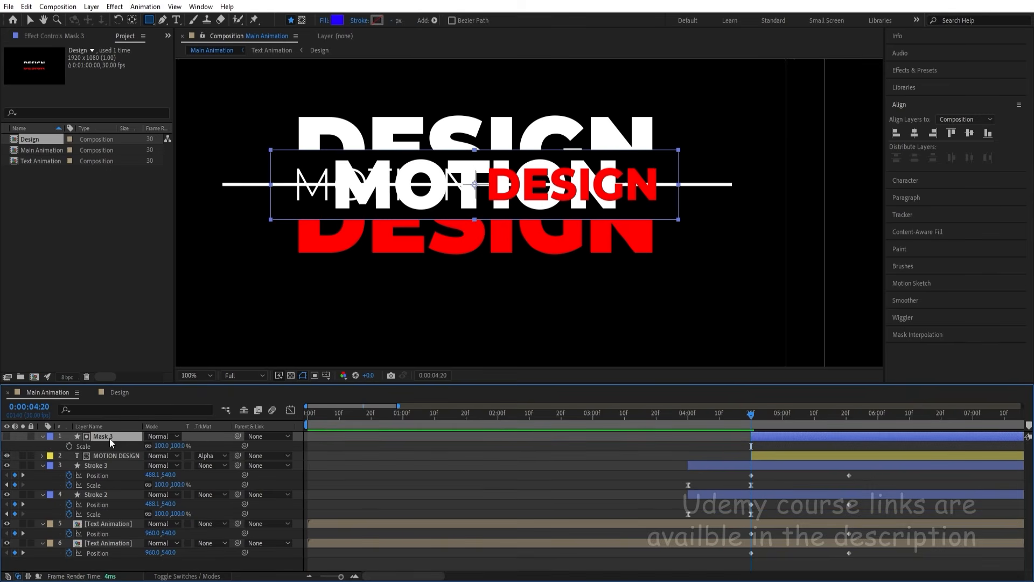
click(169, 446)
text(0)
key(Return)
click(70, 446)
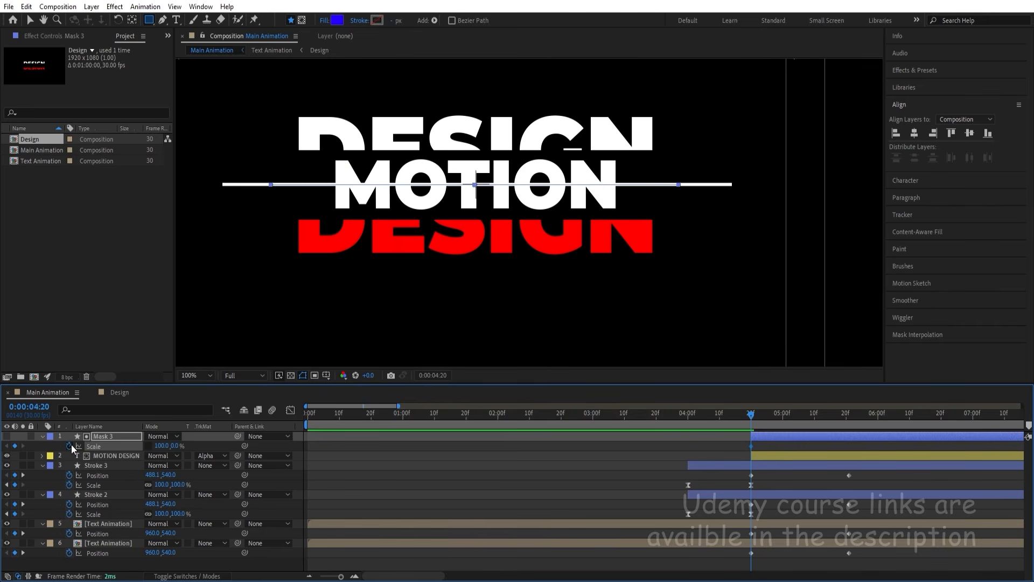
key(k)
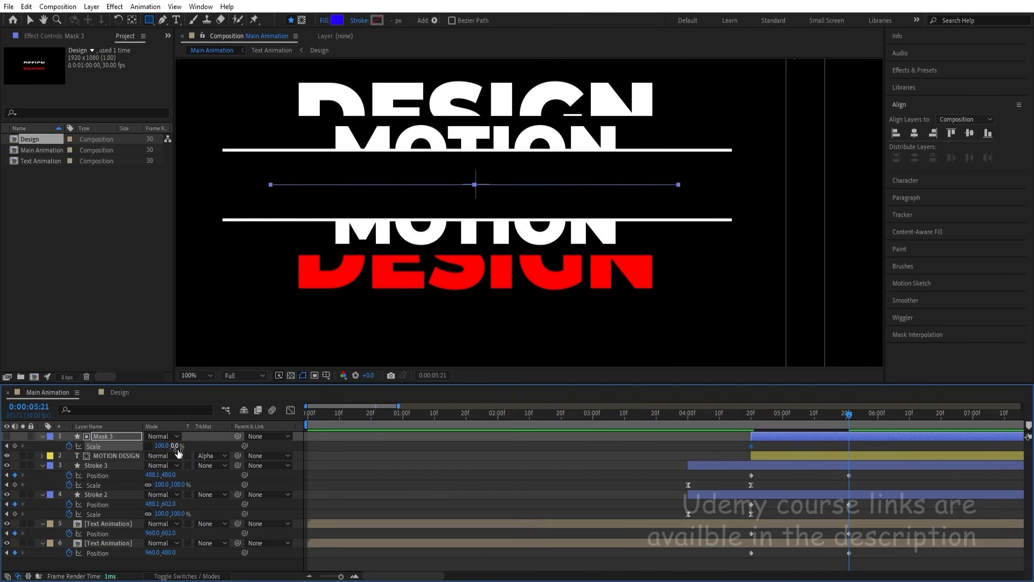
text(100)
key(Return)
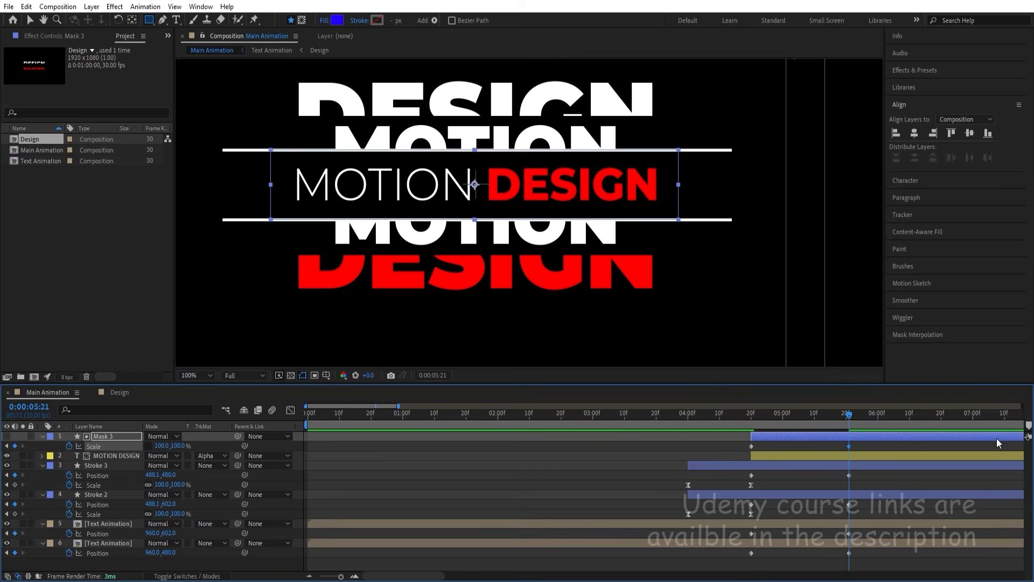
key(j)
key(space)
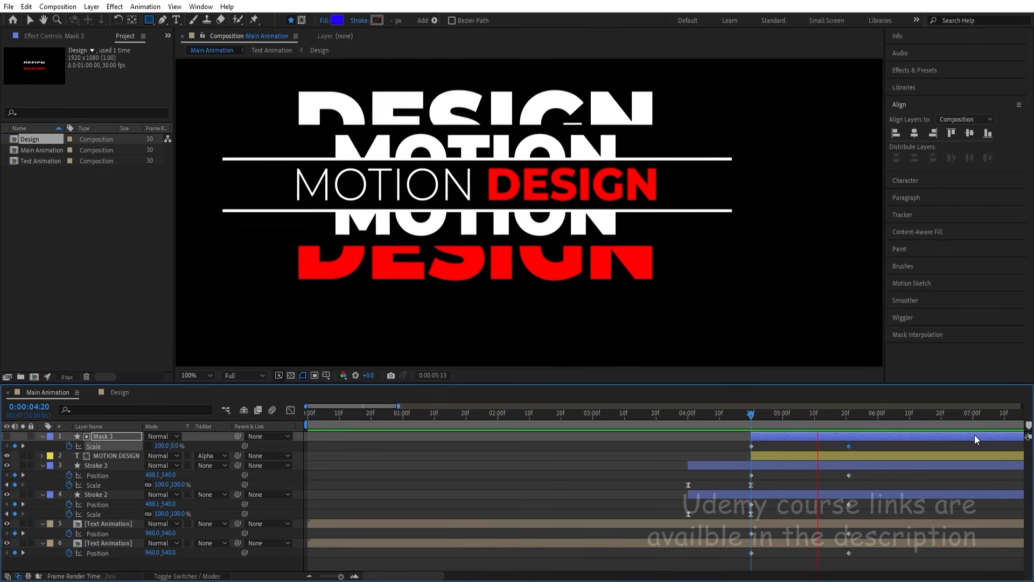
- Move the Mask 3 and MOTION DESIGN layers to the bottom of the layer stack and preview from 0:00:03:22
click(769, 455)
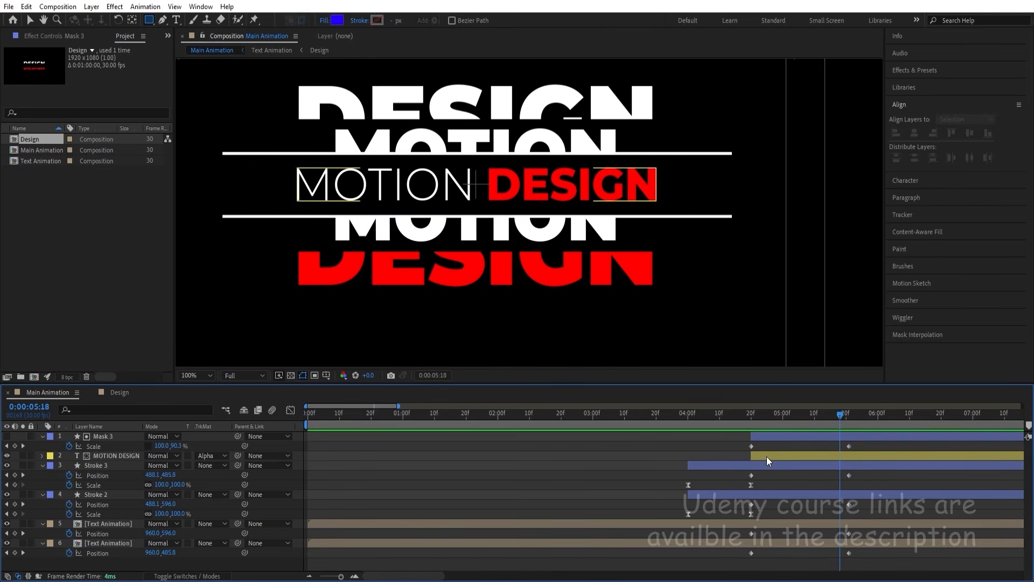
ctrl+click(767, 436)
drag(128, 461, 143, 563)
click(805, 455)
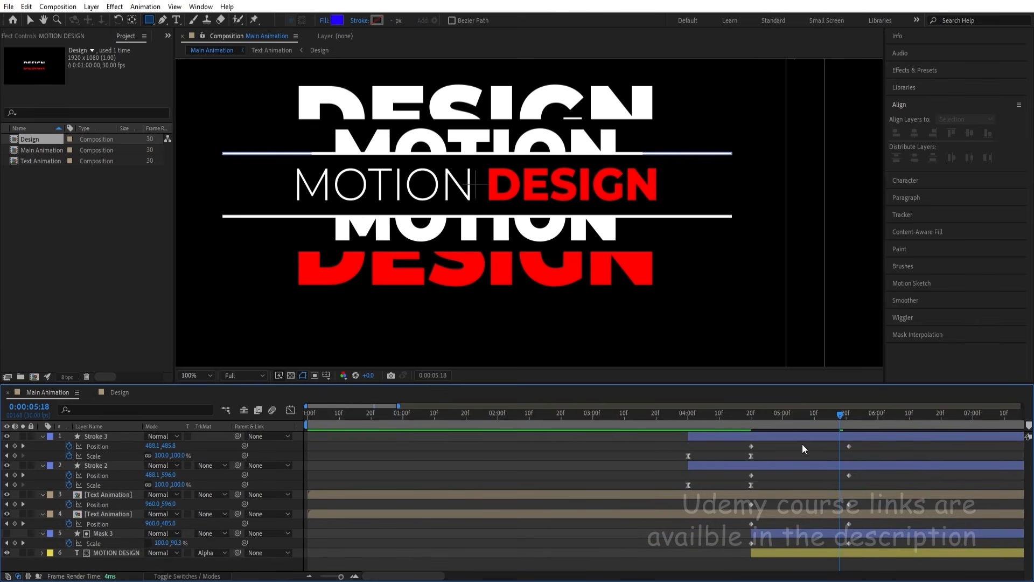
click(664, 419)
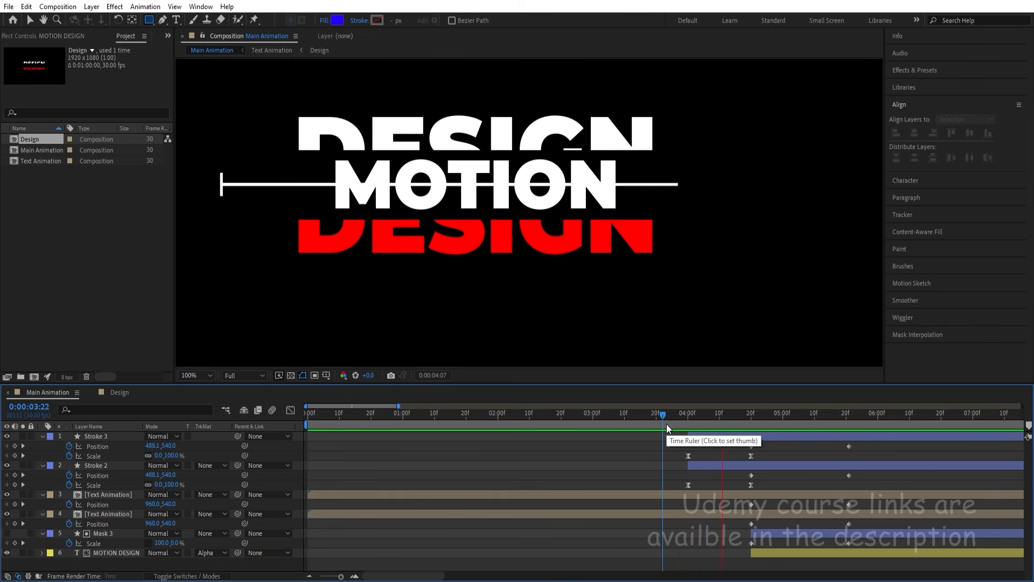
key(space)
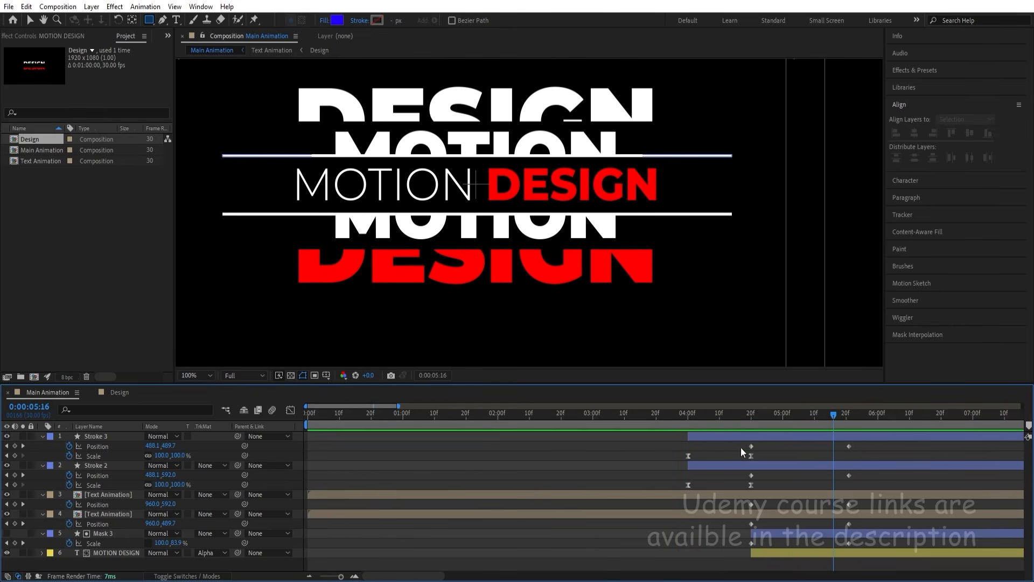
- Apply Easy Ease to the strokes' and Text Animation layers' Position keyframes and Mask 3's Scale keyframes, and check their speed graph
mouse_move(743, 443)
mouse_down()
mouse_move(823, 445)
mouse_move(867, 509)
mouse_move(874, 575)
mouse_up()
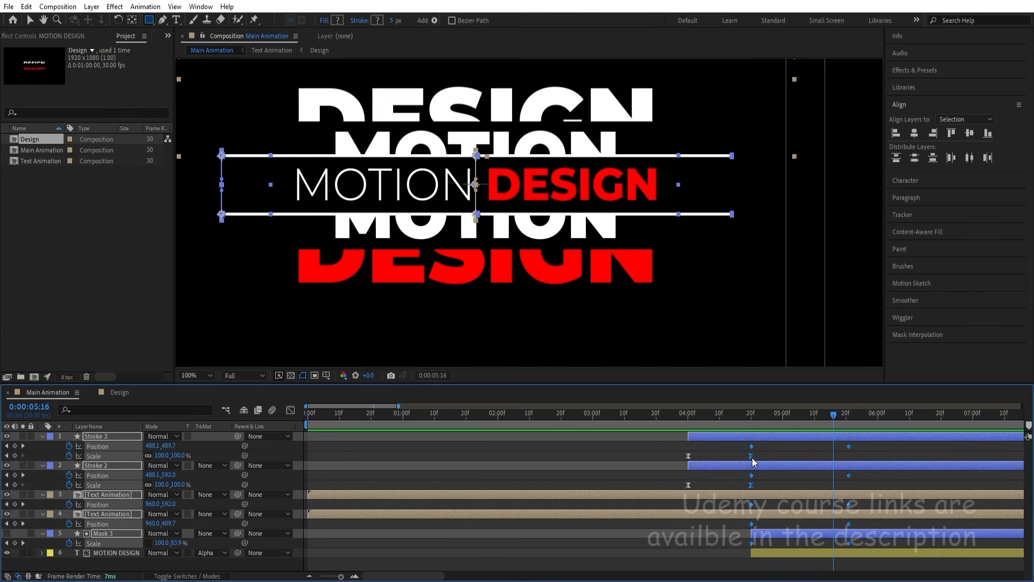
drag(761, 465, 760, 463)
key(F9)
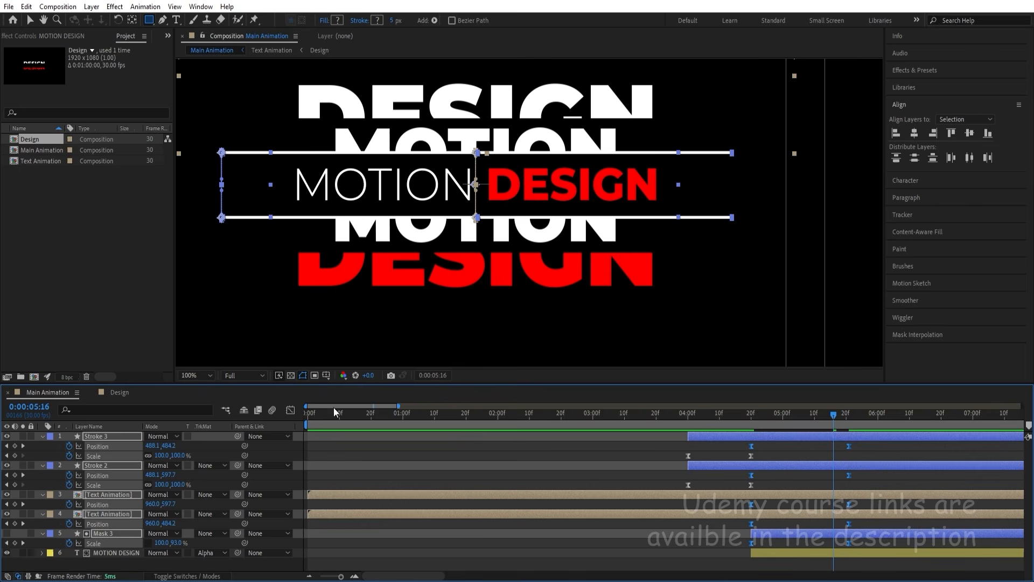
click(289, 410)
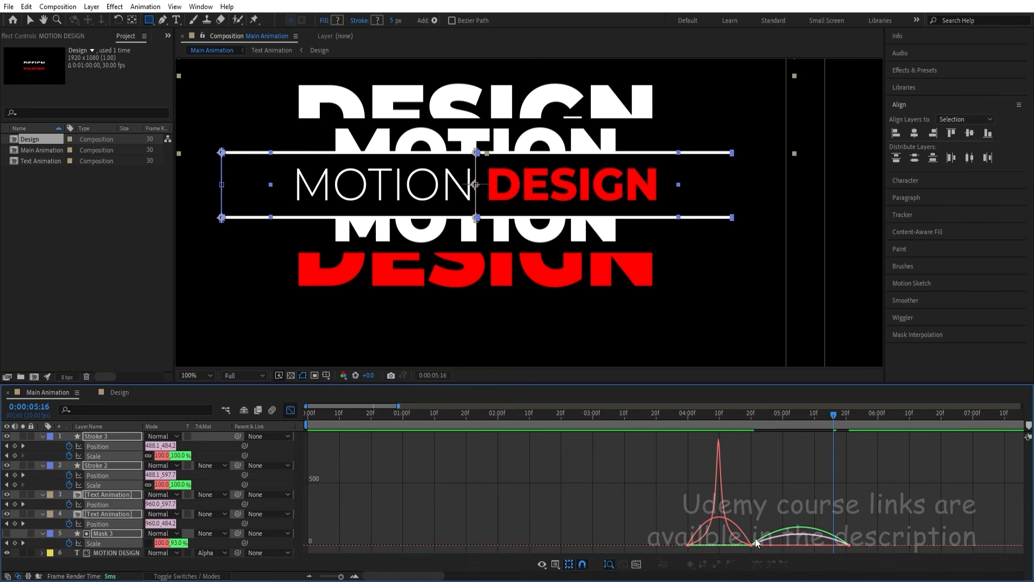
click(290, 411)
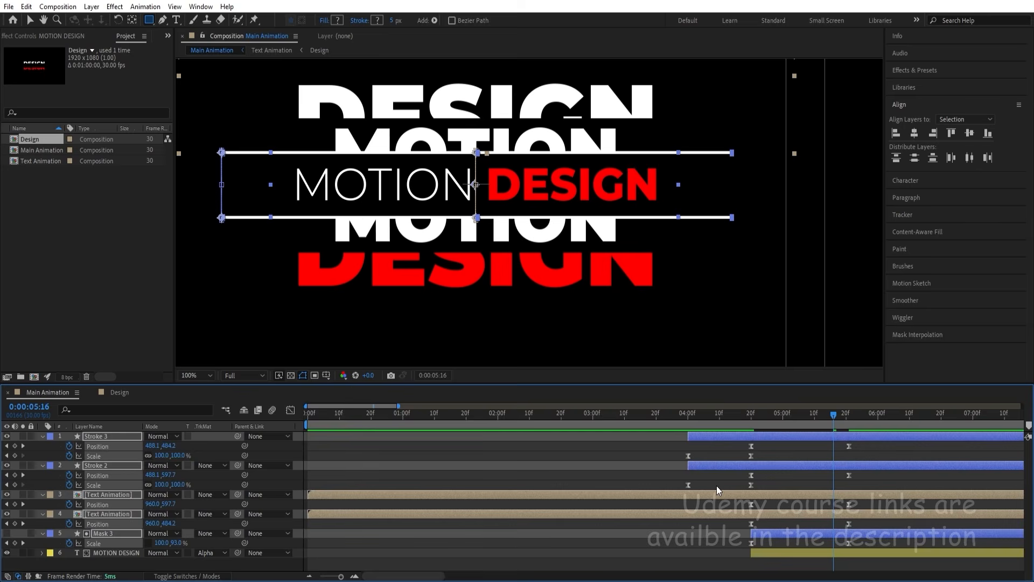
- Reshape the speed curves of the Stroke 2 and Stroke 3 Scale keyframes into a sharp central peak and preview from 0:00:03:24
drag(688, 490, 755, 486)
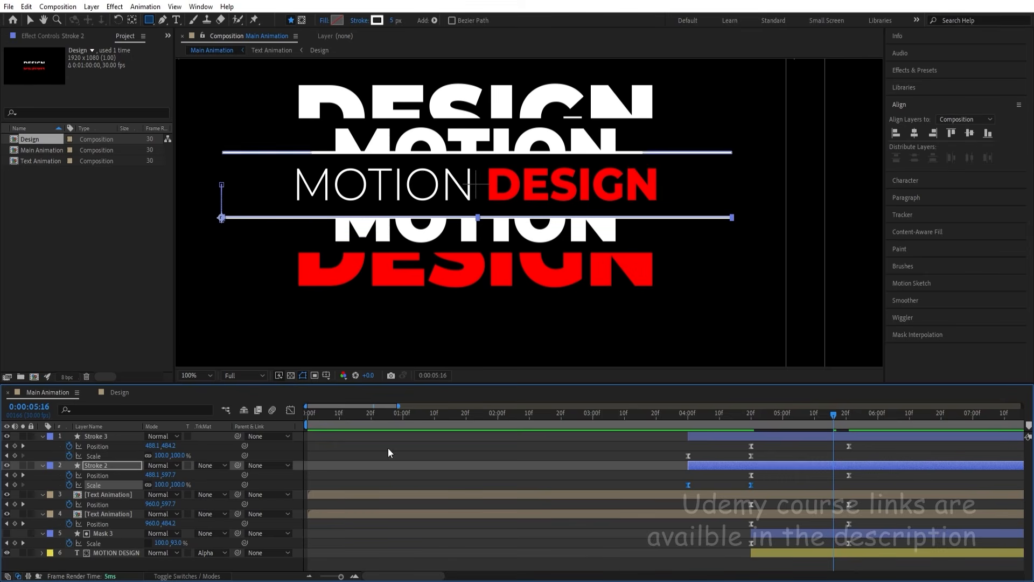
click(289, 410)
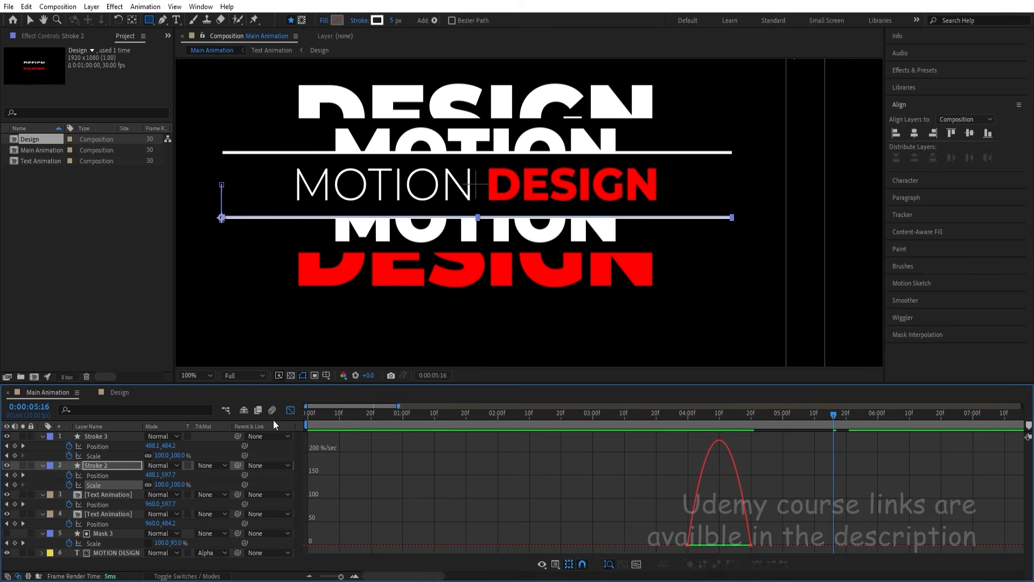
click(291, 410)
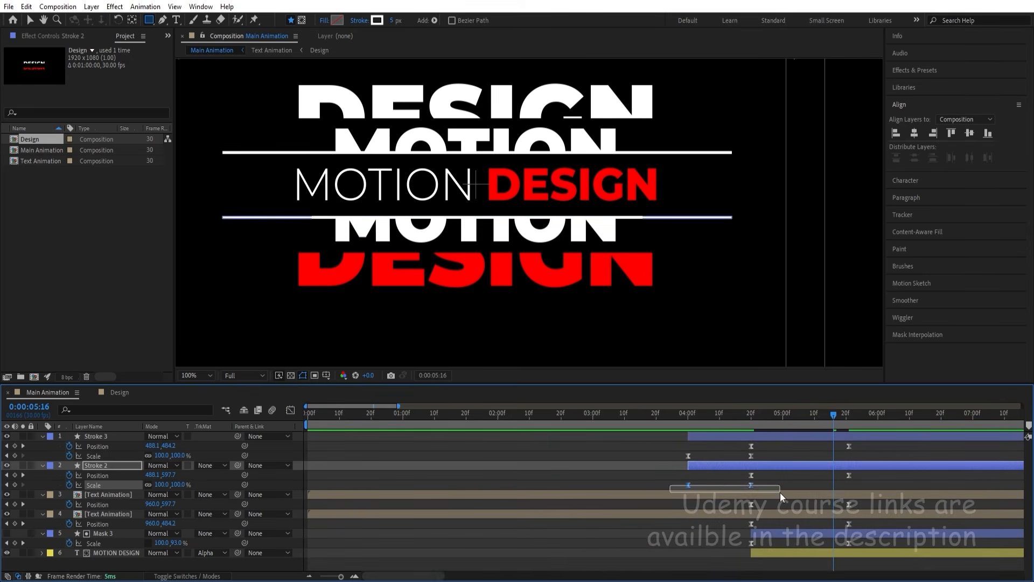
drag(673, 453, 757, 458)
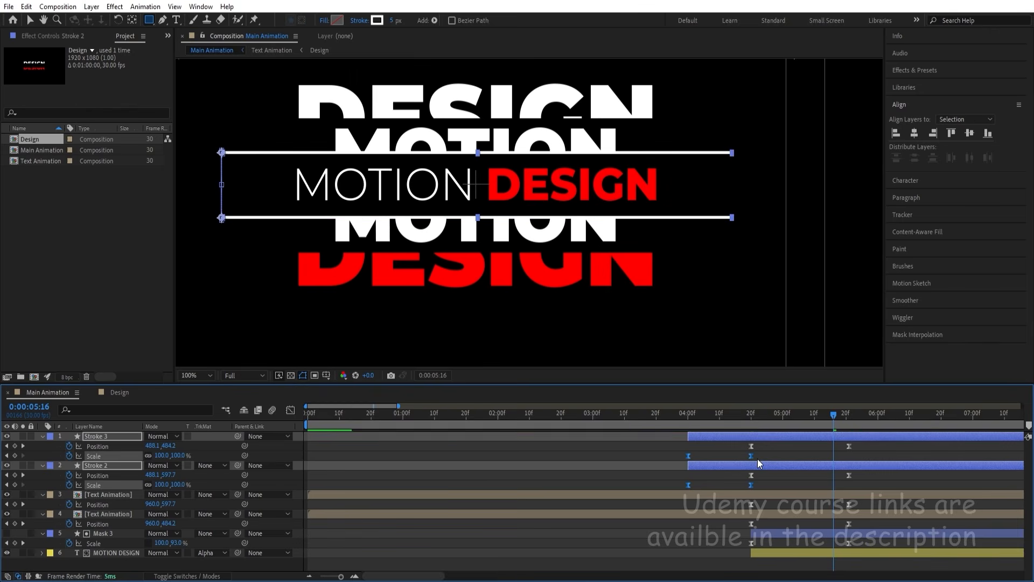
click(290, 411)
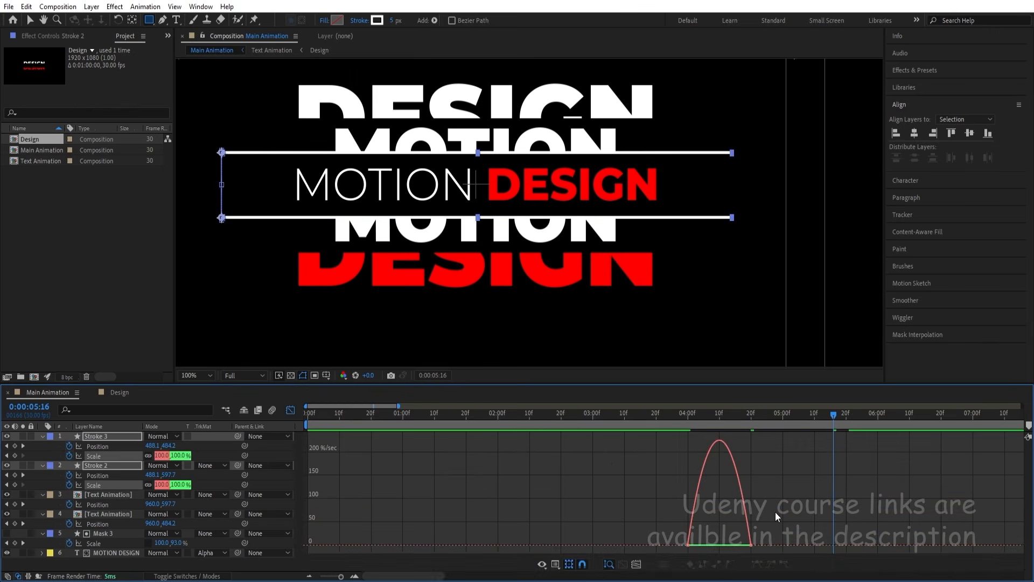
drag(781, 552, 625, 433)
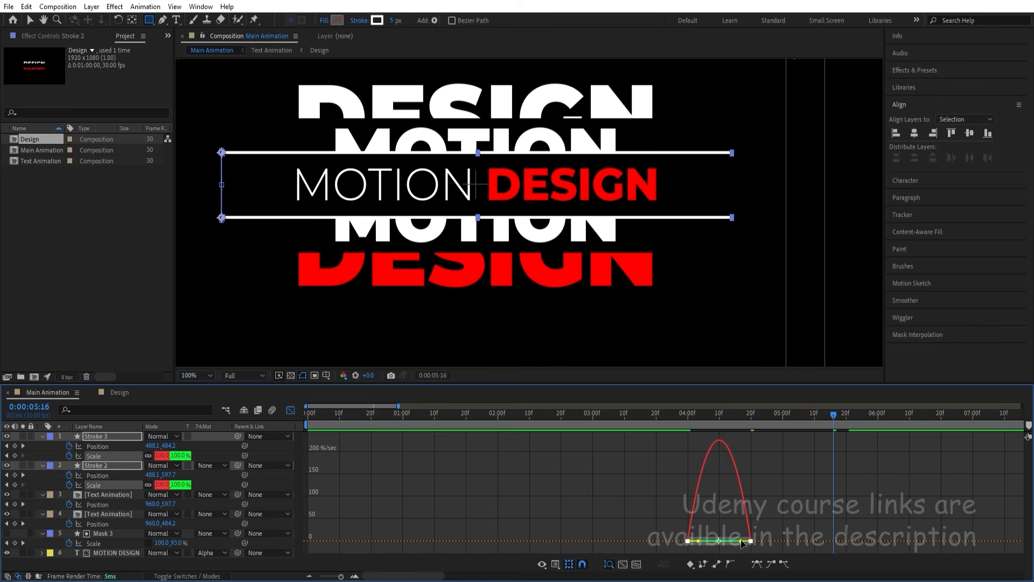
drag(742, 542, 710, 541)
click(668, 413)
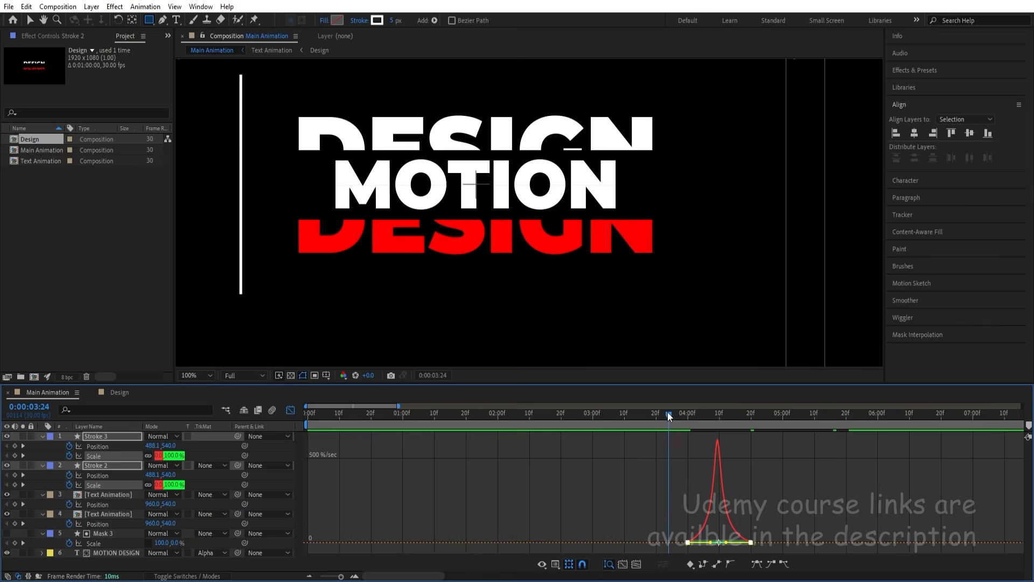
key(space)
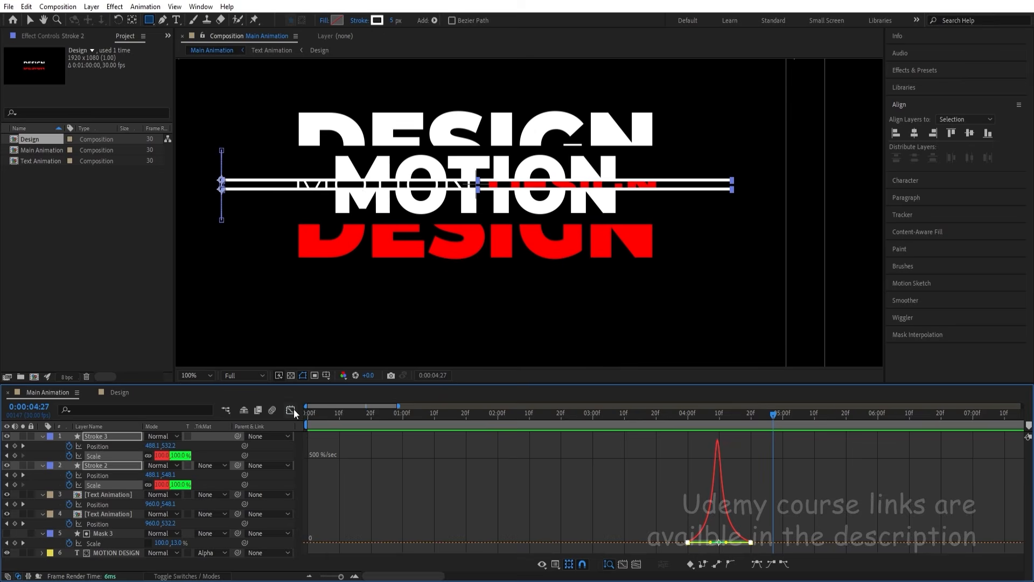
- Sharpen the speed curves of the strokes' and Text Animation layers' Position and Mask 3's Scale into a steep central peak, and preview the motion
click(292, 411)
drag(742, 447, 862, 445)
click(97, 446)
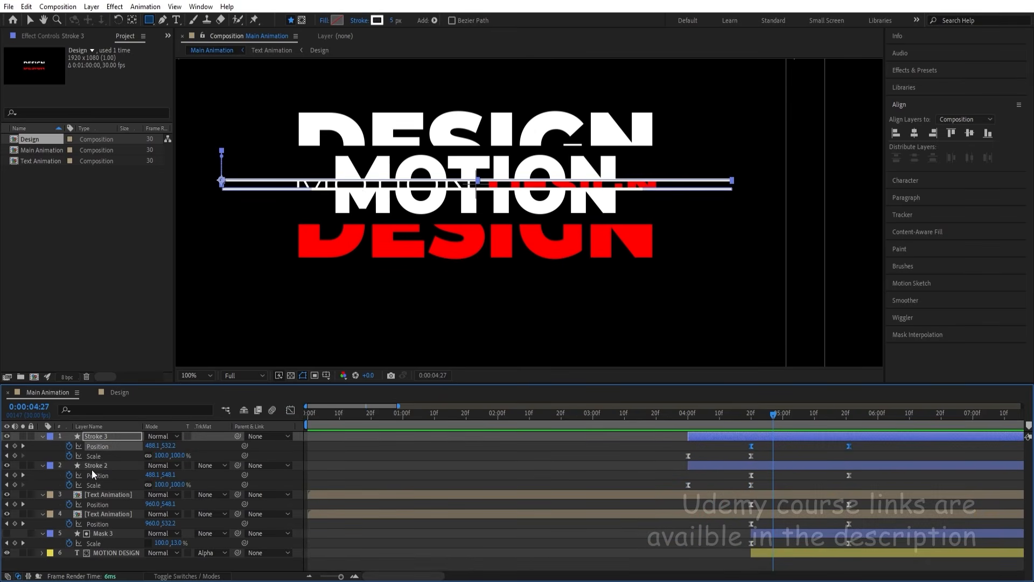
shift+click(98, 475)
drag(743, 505, 871, 546)
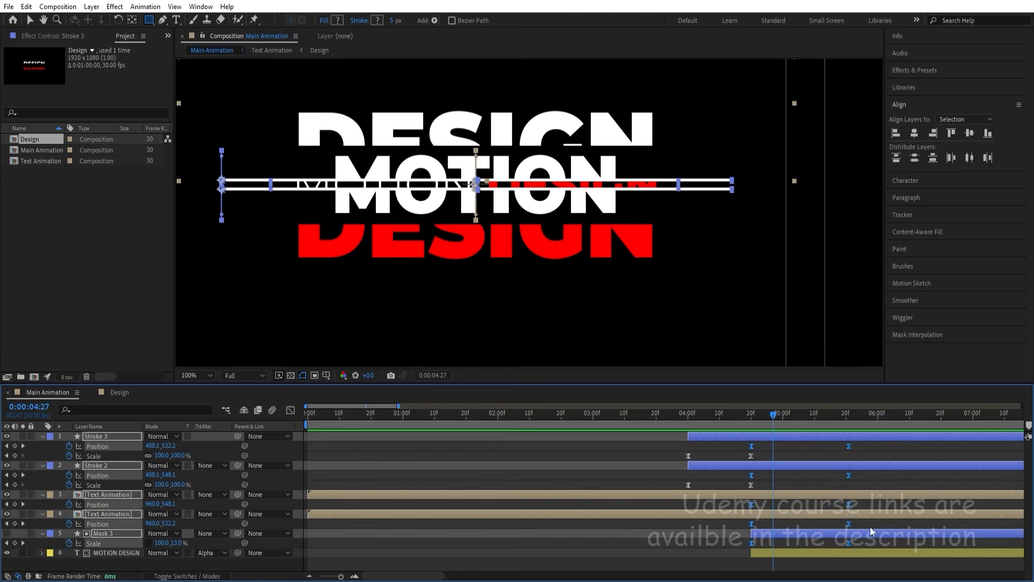
click(291, 410)
drag(724, 538, 815, 541)
drag(721, 497, 778, 547)
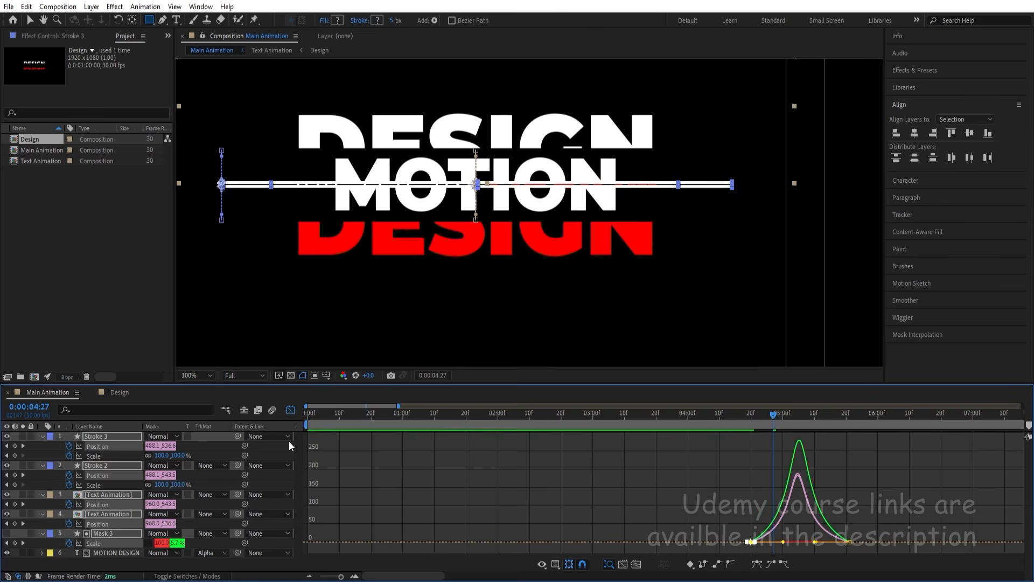
click(291, 409)
key(space)
key(space)
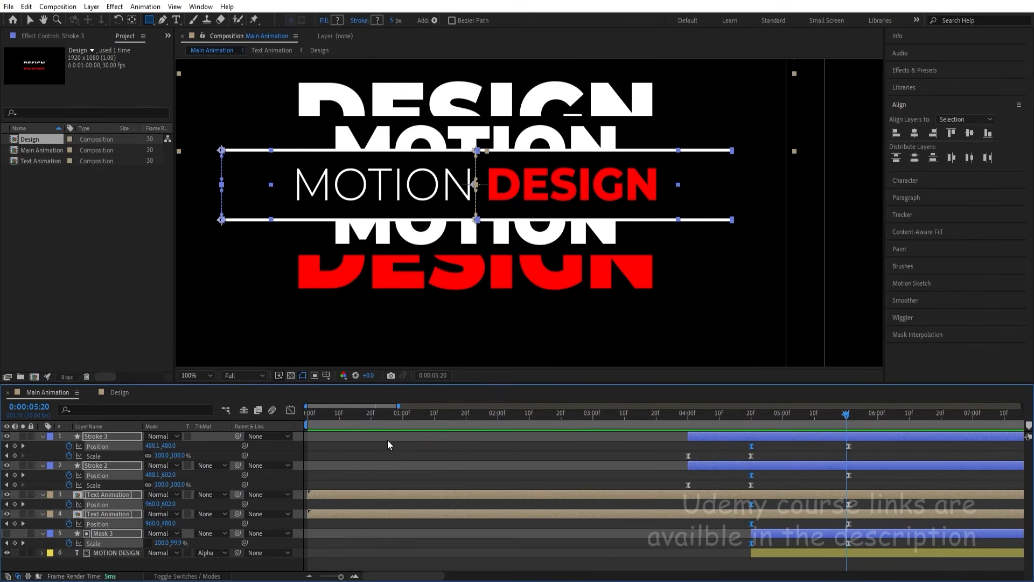
- Preview the whole title animation from 0:00:00:00 with the layer properties collapsed and the full frame fitted in the viewer
scroll(463, 443, down, 5)
drag(386, 415, 305, 417)
click(335, 454)
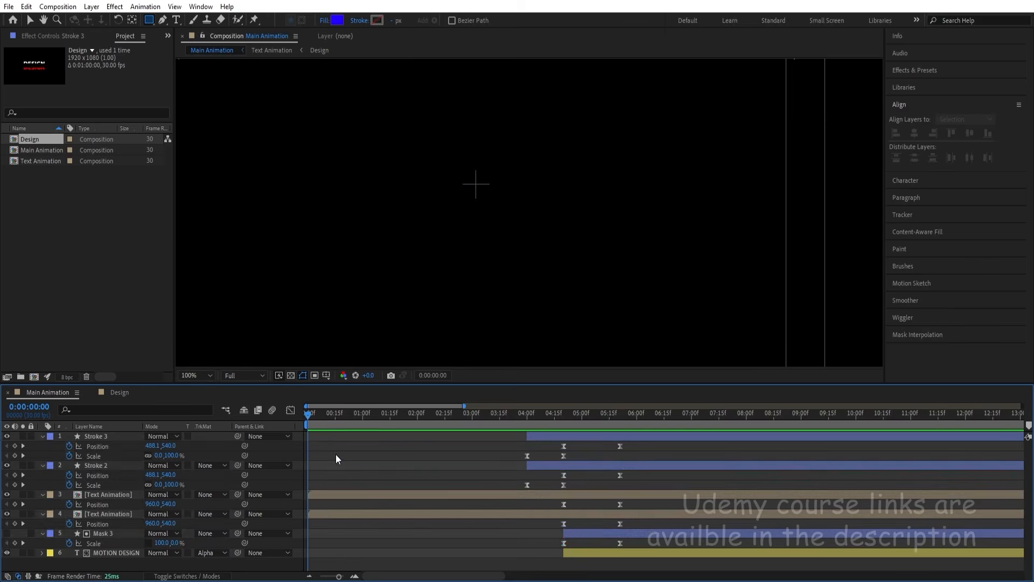
key(u)
click(195, 370)
click(202, 173)
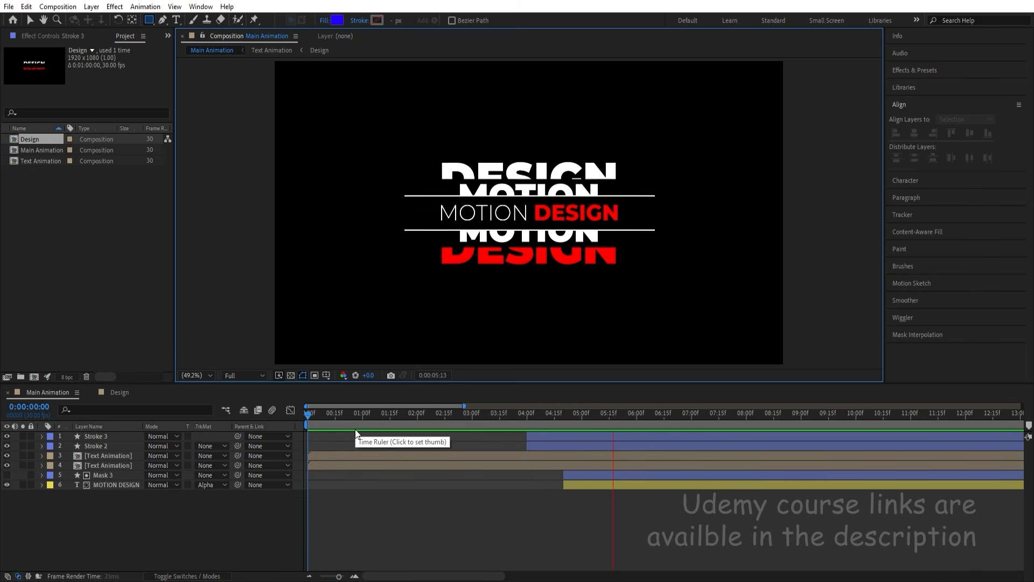
key(space)
key(space)
key(space)
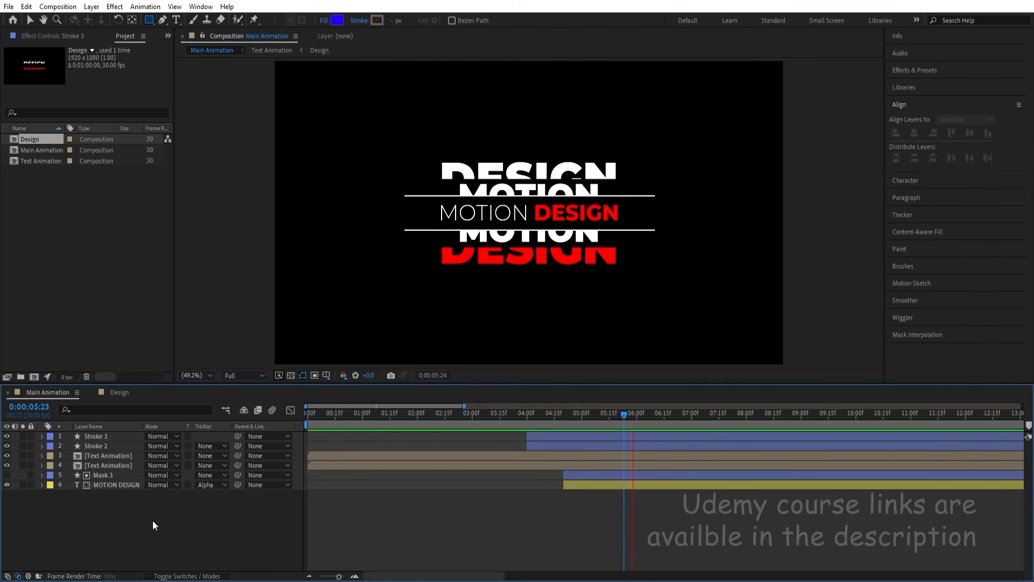
- Add a null object and parent all the stroke, Text Animation, Mask 3 and MOTION DESIGN layers to it
right_click(151, 528)
mouse_move(183, 395)
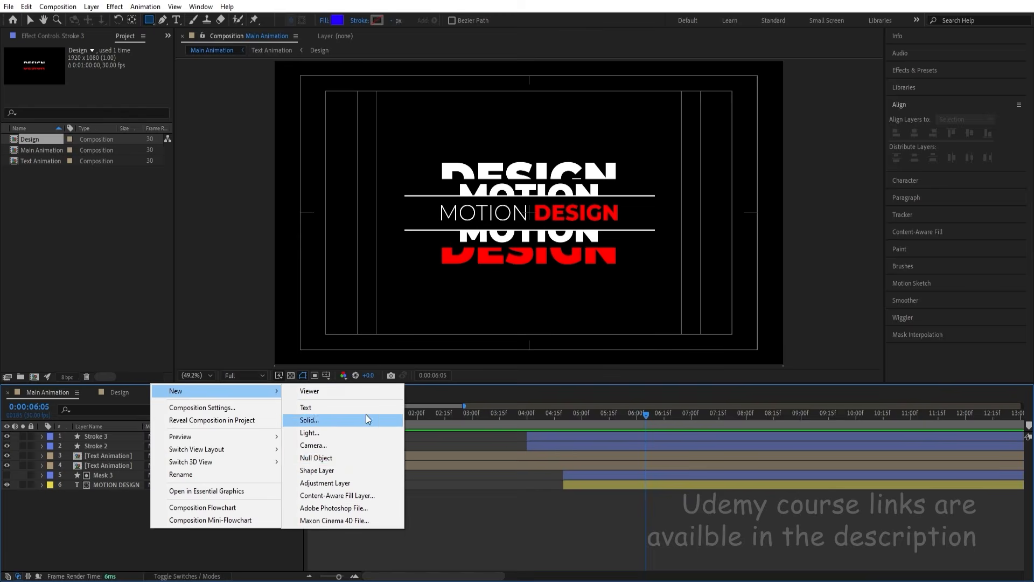
click(331, 461)
click(125, 446)
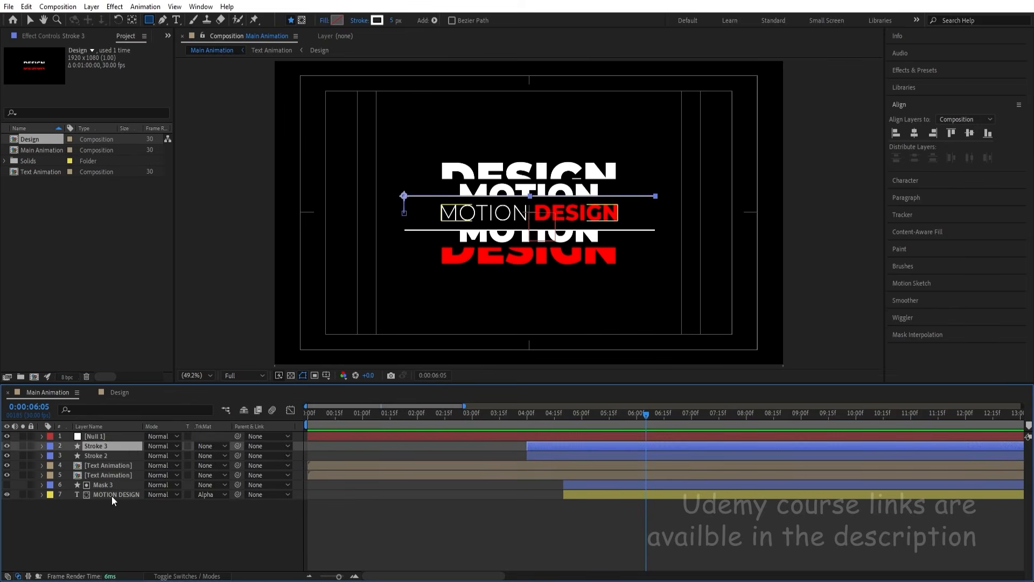
shift+click(112, 494)
drag(242, 442, 94, 437)
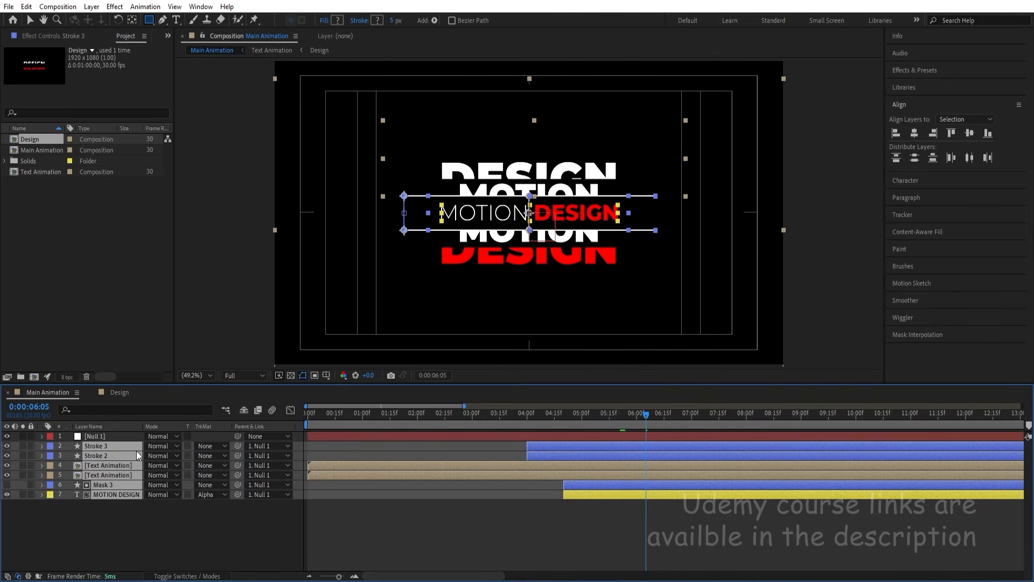
- Add the expression wiggle(3,3) to the Position of the Null 1 layer
click(104, 436)
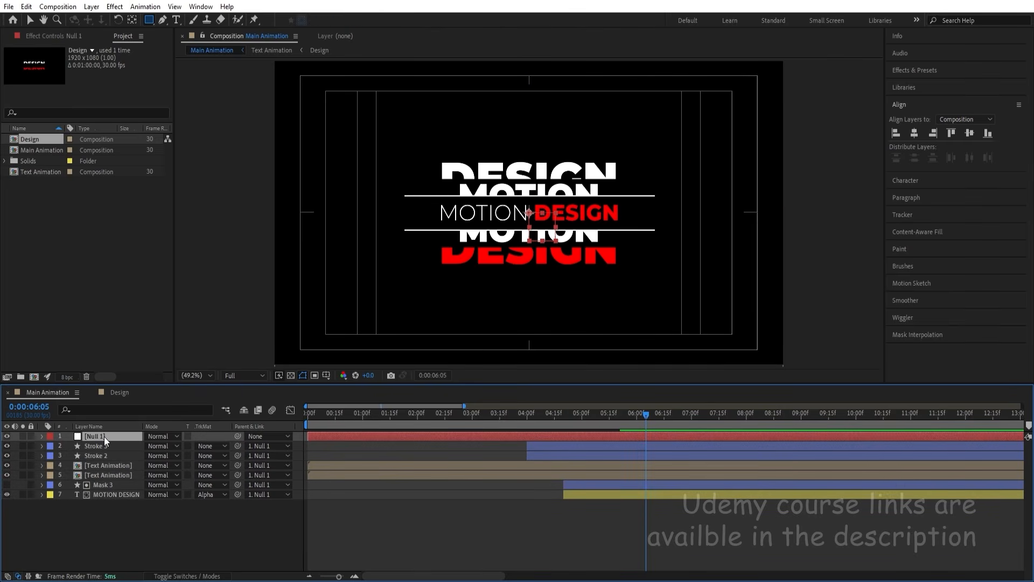
key(p)
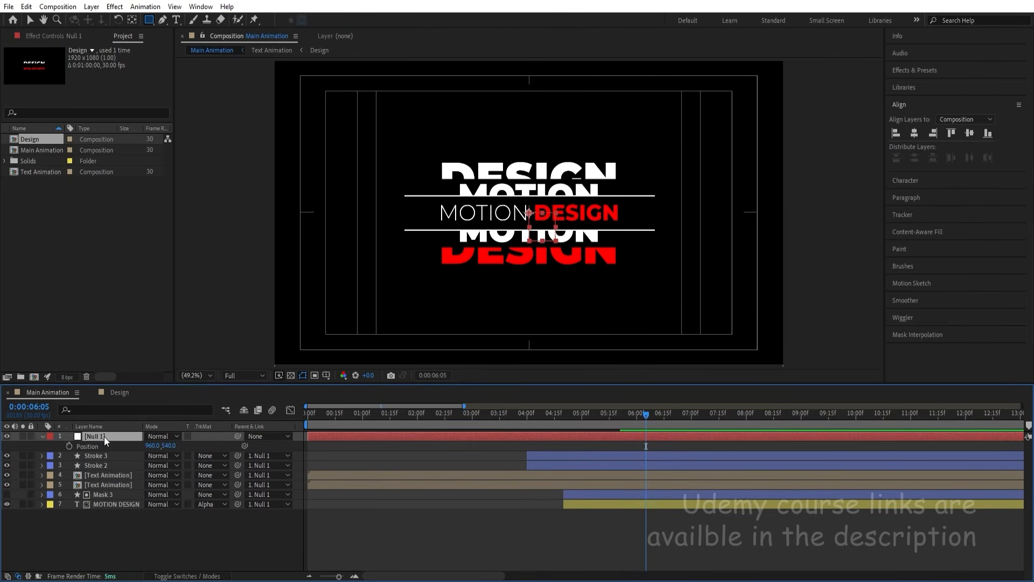
alt+click(70, 445)
text(wigg)
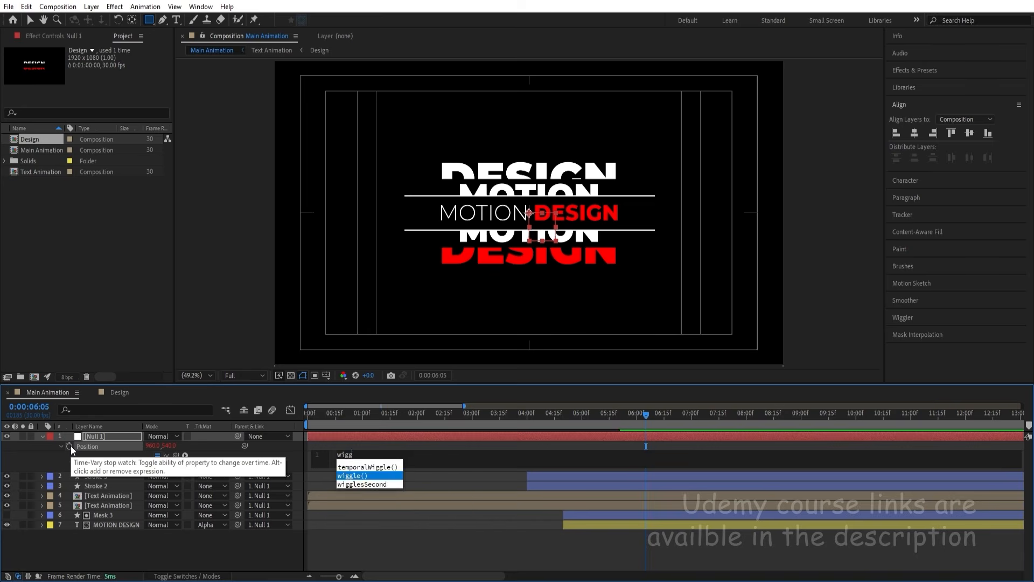
key(Return)
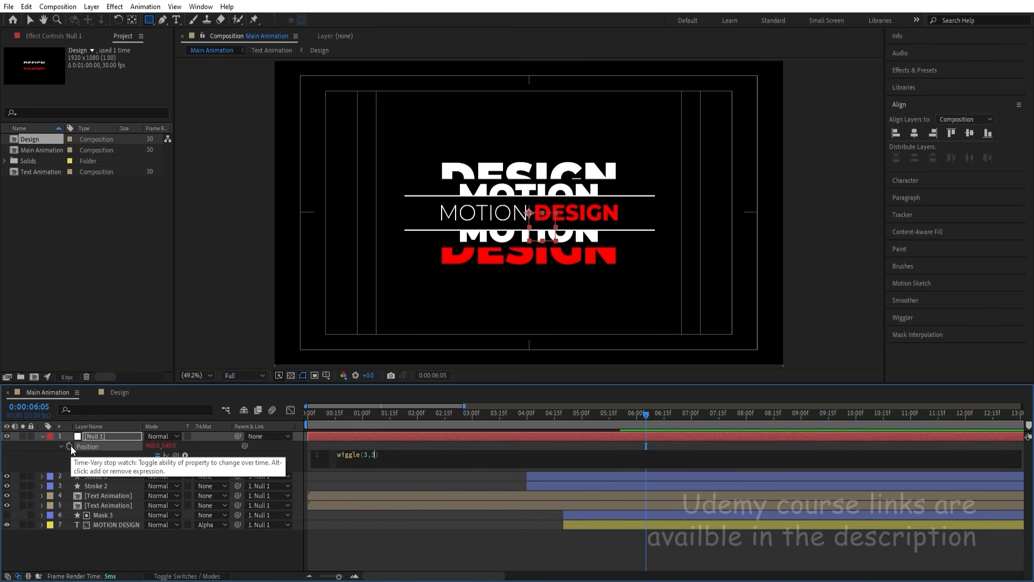
text(3,3)
click(327, 545)
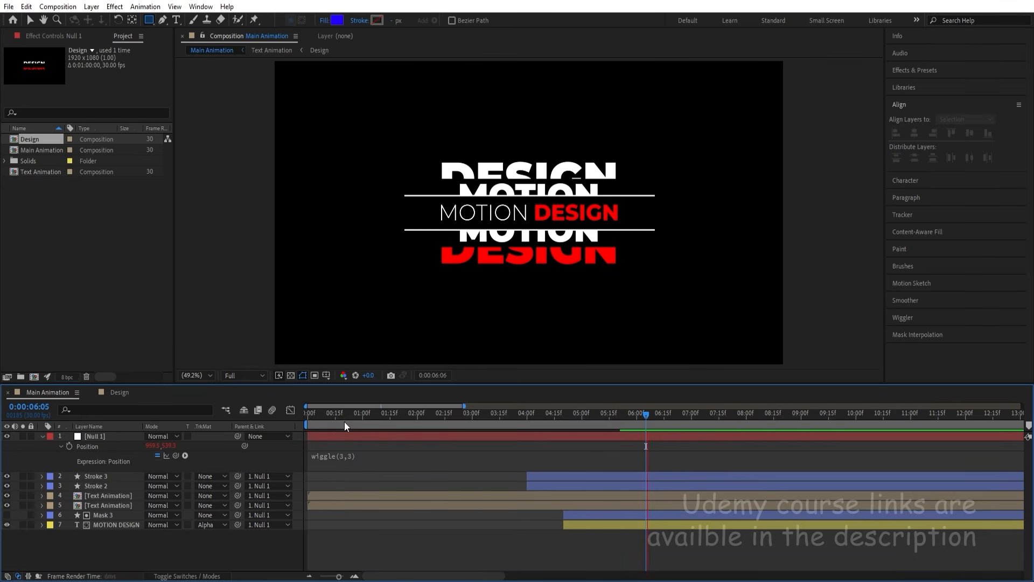
- Preview the wiggling title from 0:00:00:00 and briefly check the layers' keyframed properties
key(Home)
key(space)
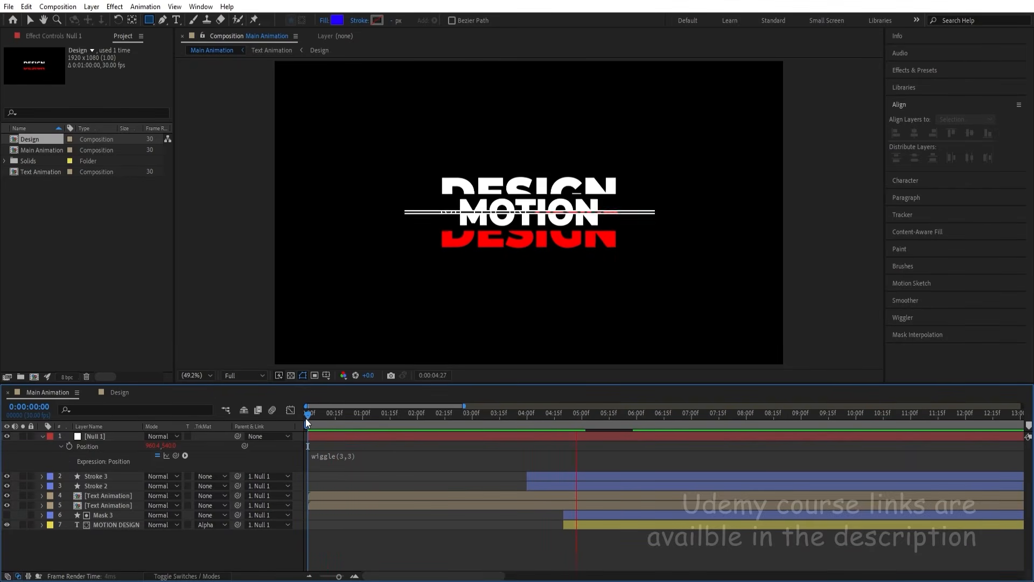
key(space)
key(u)
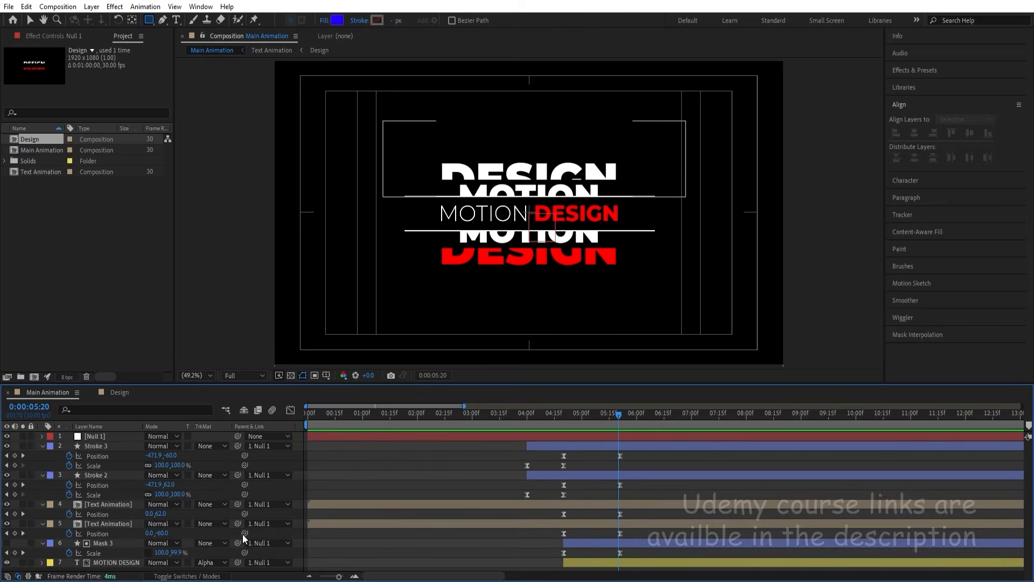
key(u)
- Add an adjustment layer above the null and apply the Transform effect to it
right_click(170, 532)
mouse_move(198, 395)
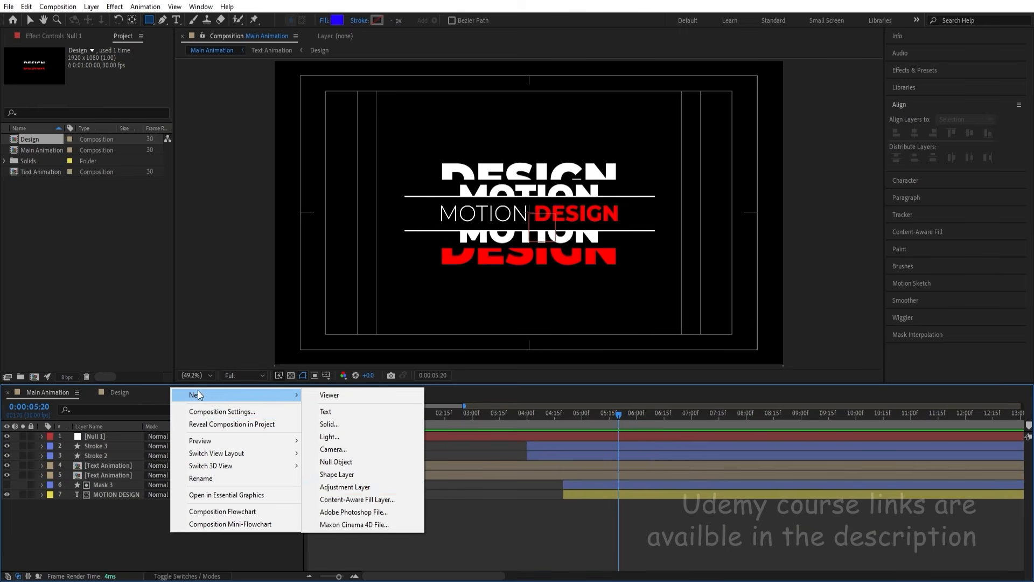
click(344, 486)
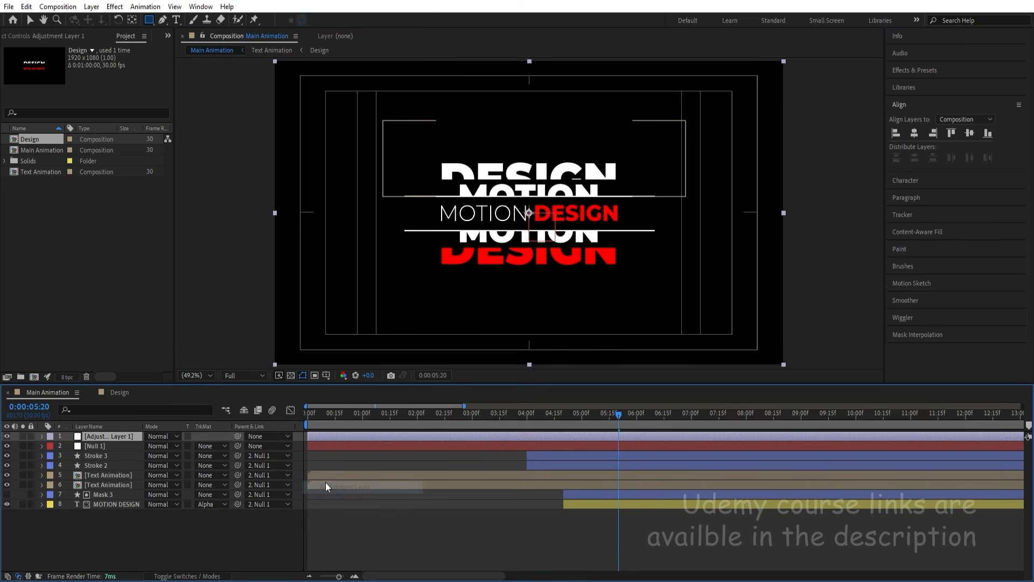
click(904, 70)
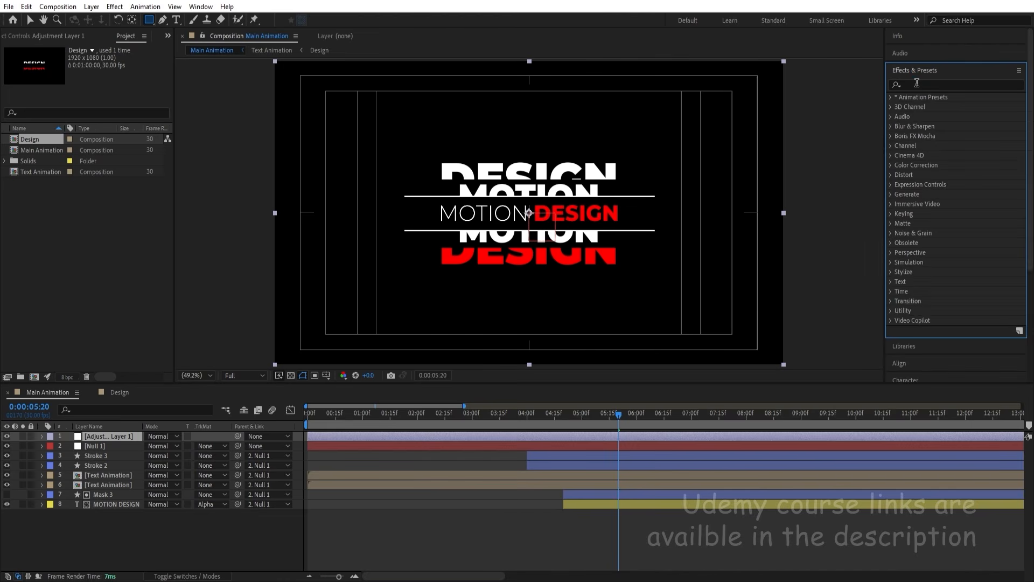
click(916, 84)
text(tran)
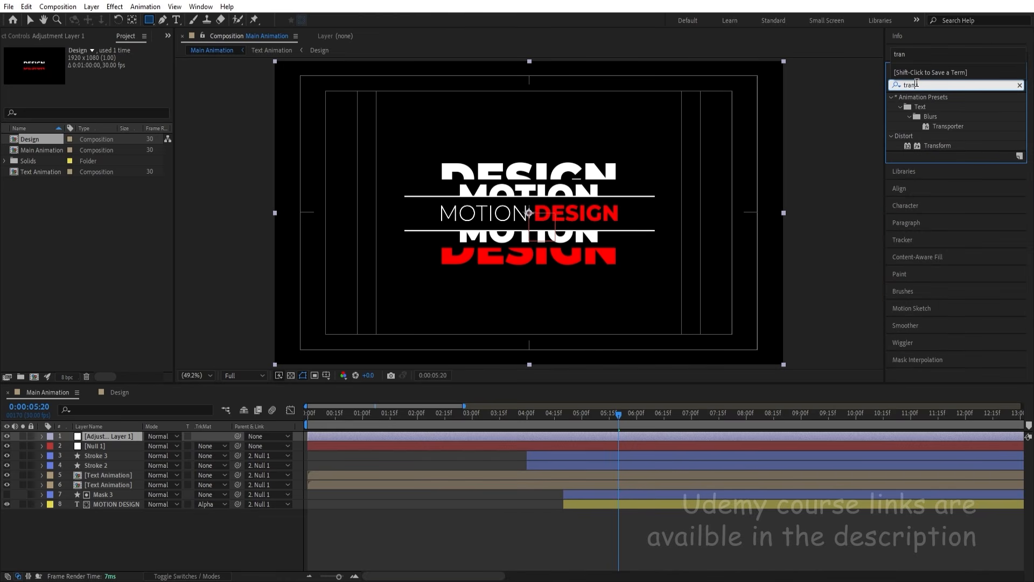
double_click(940, 142)
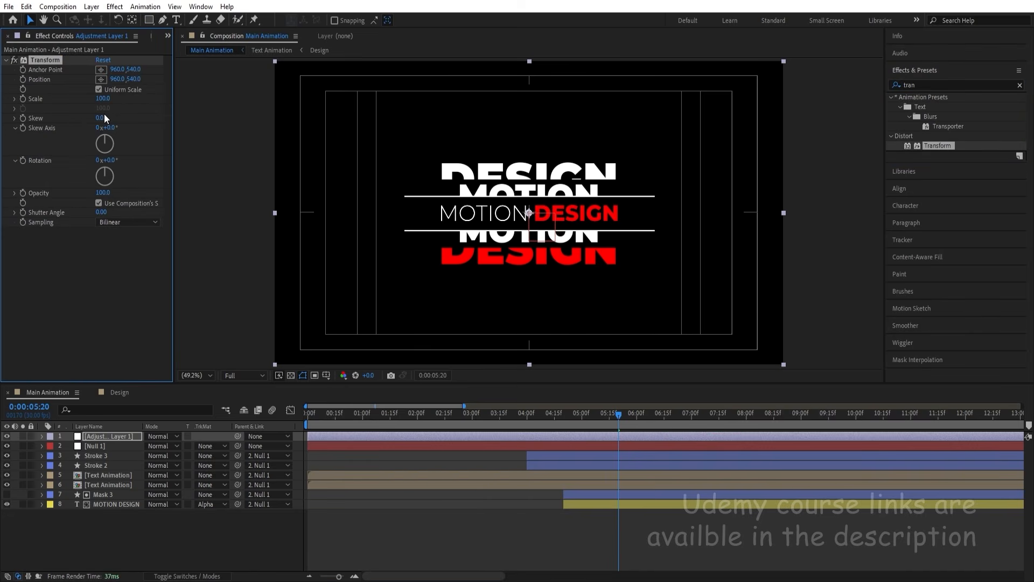
- Set the adjustment layer's Transform Skew to -6 and preview the slanted title from 0:00:00:00
click(101, 114)
drag(99, 117, 97, 117)
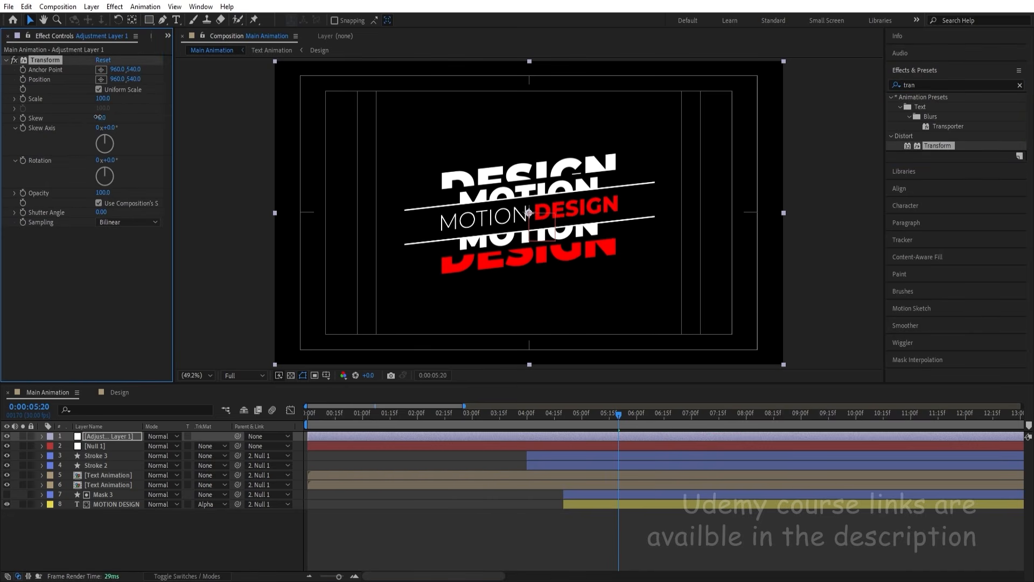
key(Home)
key(space)
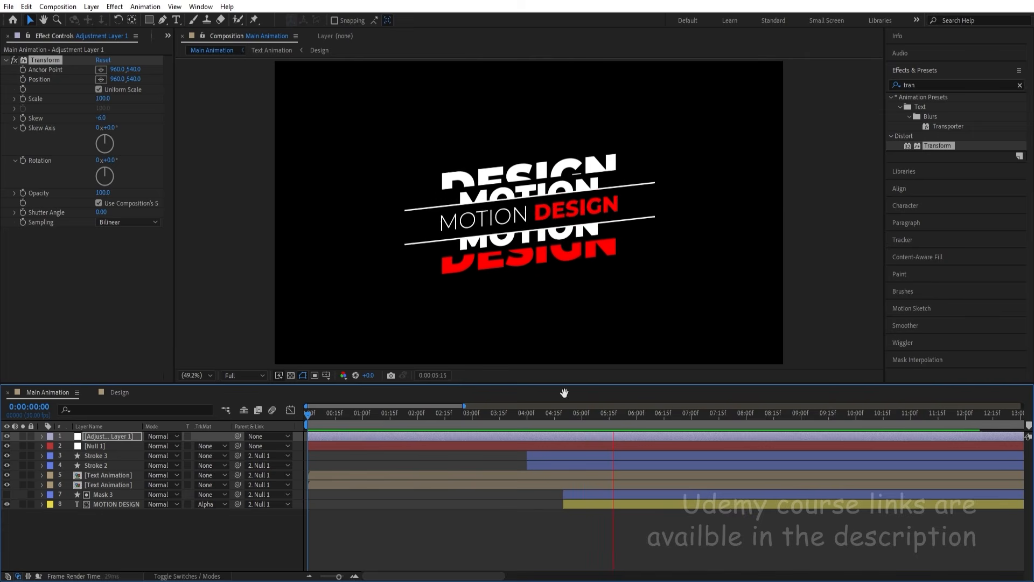
key(space)
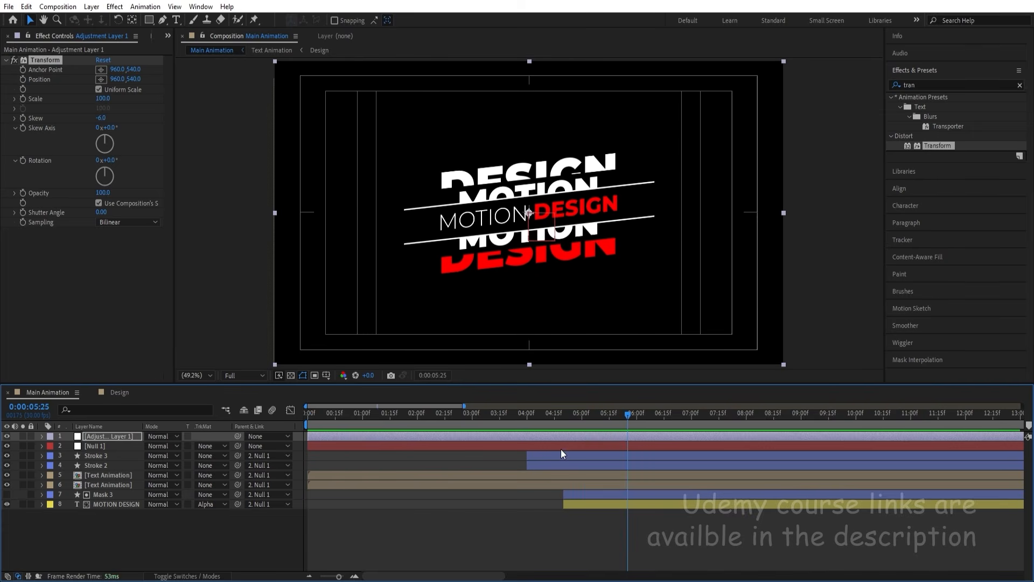
- Preview the splitting of the title from 0:00:04:22 and again from 0:00:04:20
click(568, 419)
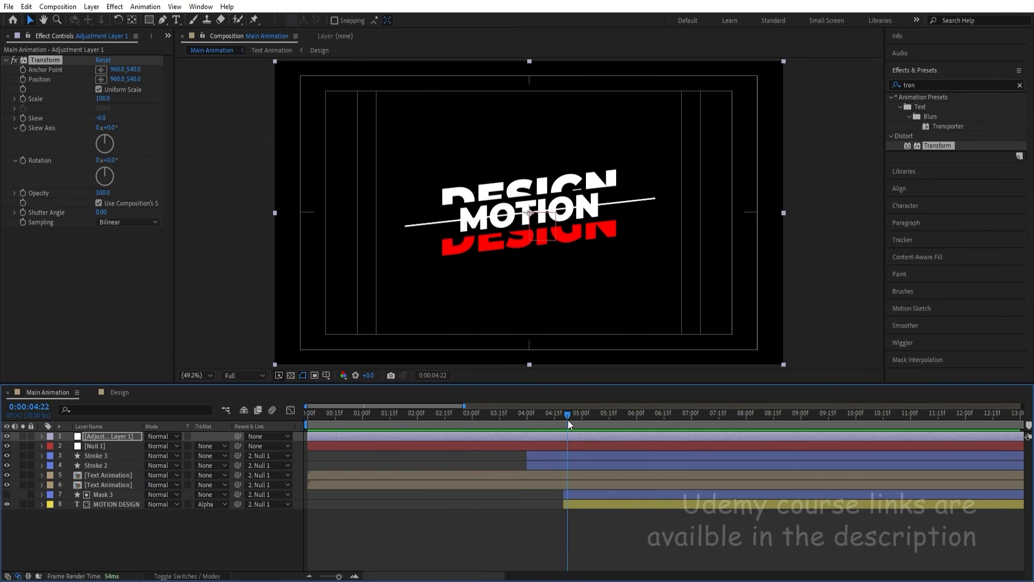
key(space)
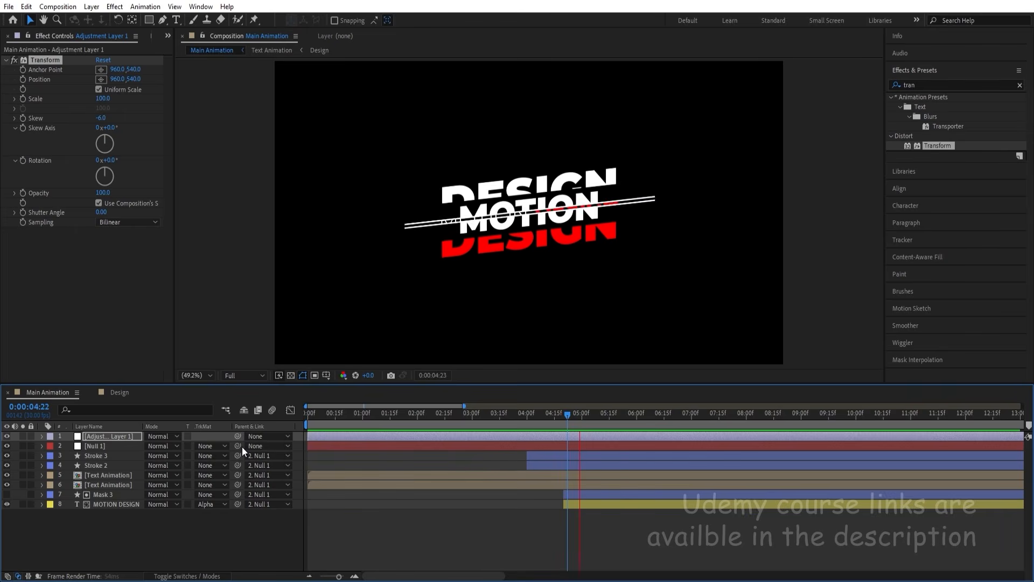
key(space)
click(564, 418)
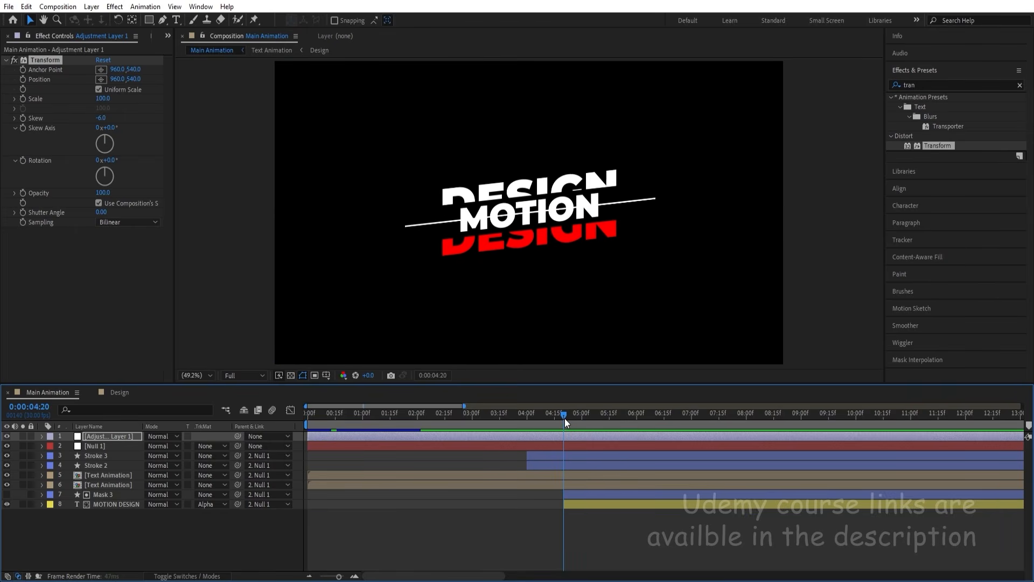
key(space)
key(space)
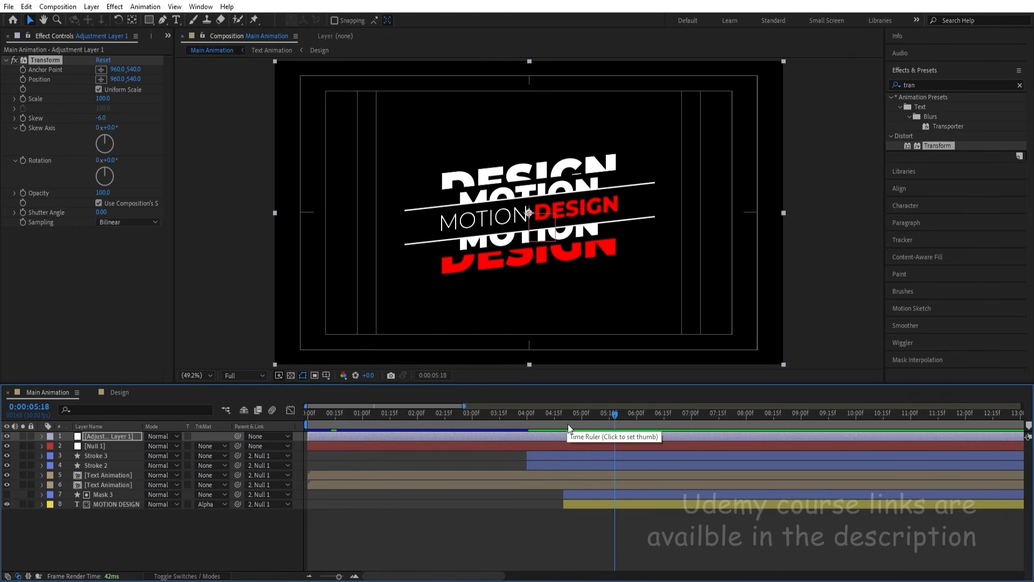
- Open the Text Animation composition, reveal the keyframes of its layers, and scrub through them to 0:00:04:23
double_click(105, 476)
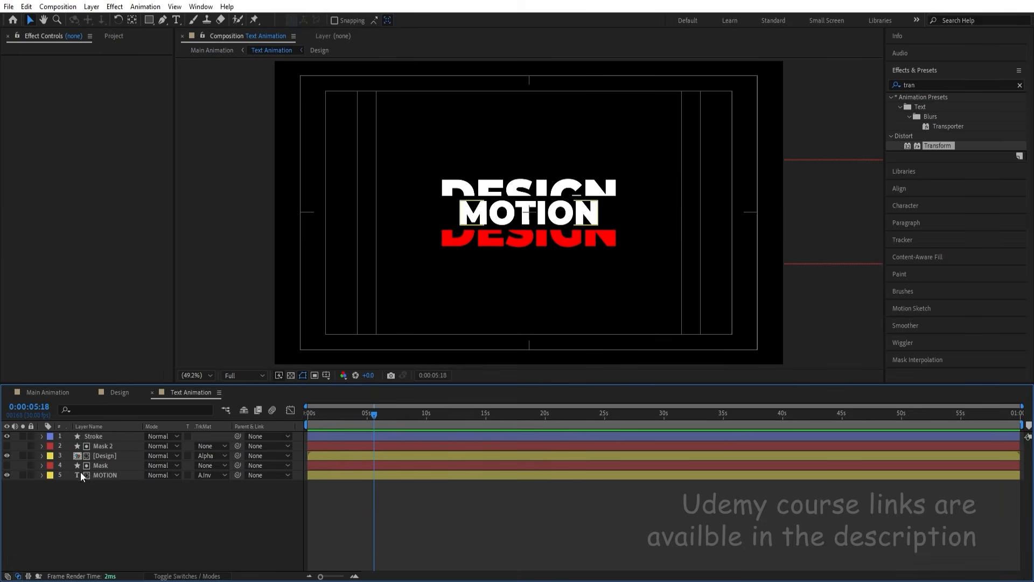
click(103, 457)
click(127, 490)
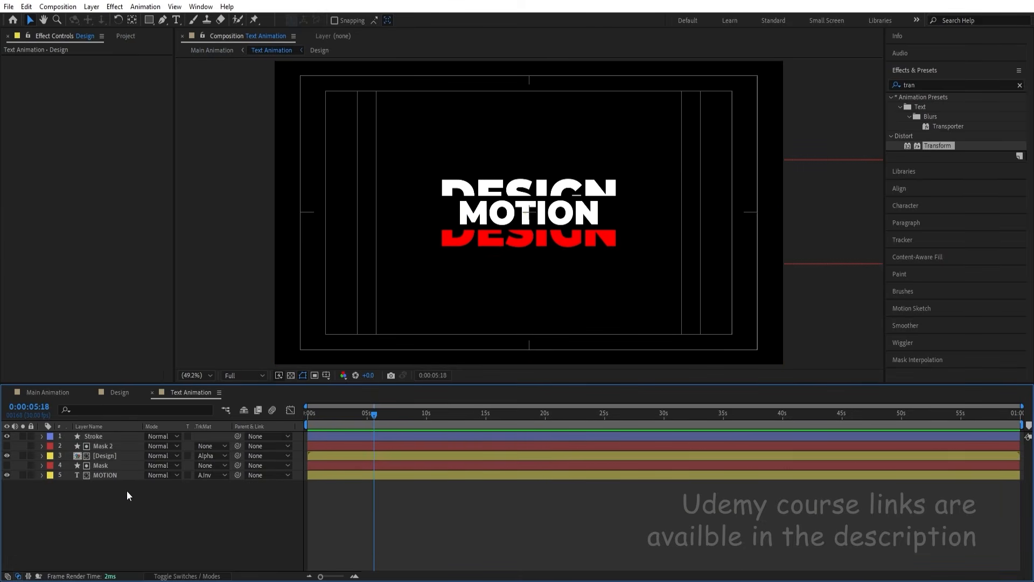
key(u)
key(equal)
key(equal)
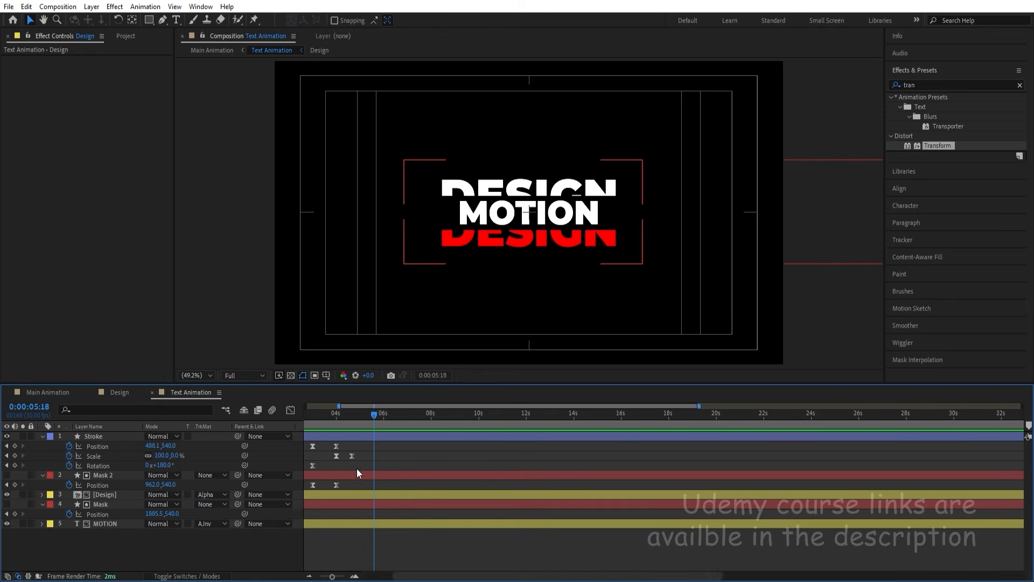
drag(334, 416, 431, 423)
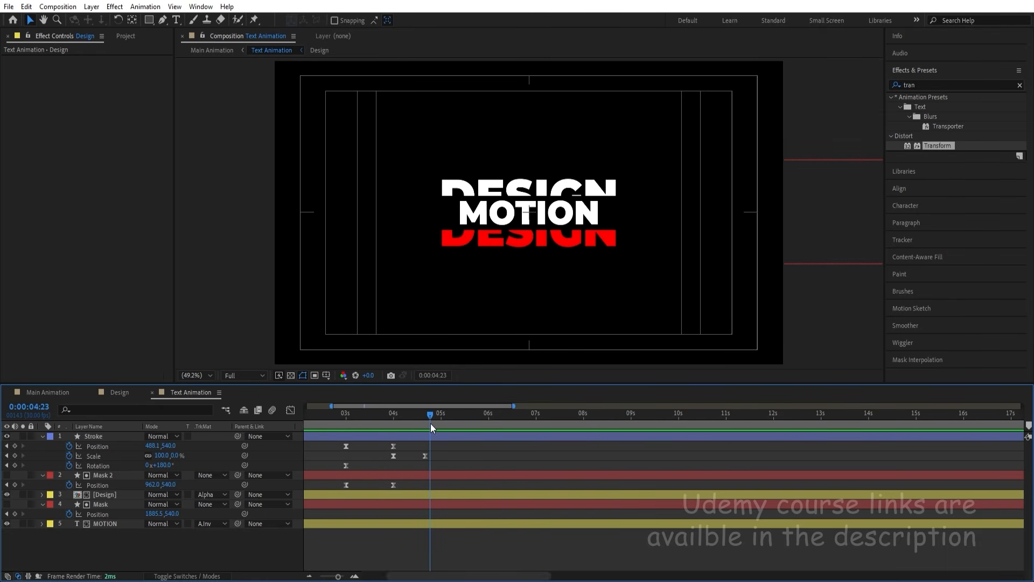
- Return to the Main Animation composition and preview the split from about 0:00:04:19
click(125, 393)
click(66, 396)
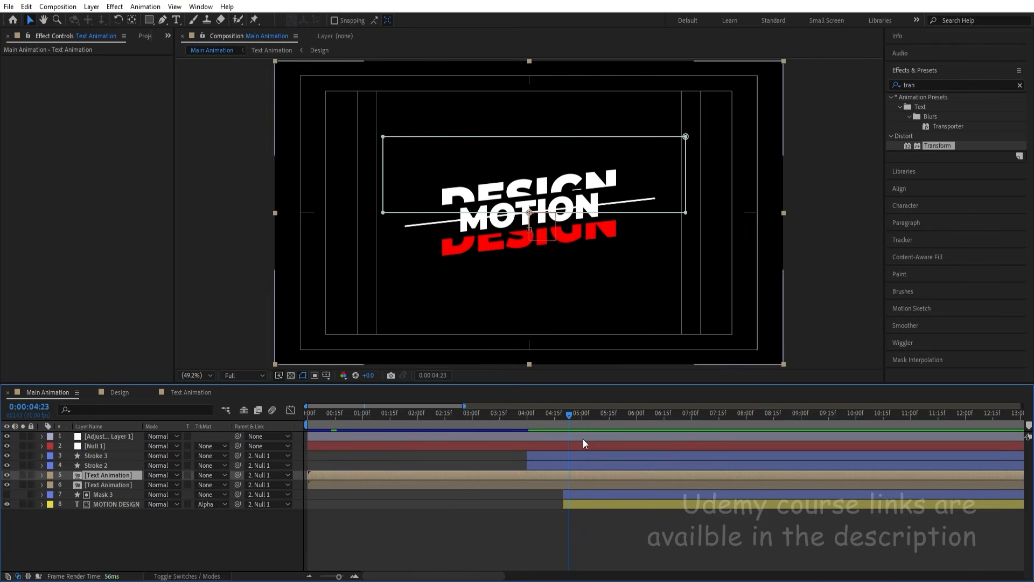
mouse_move(561, 418)
mouse_down()
mouse_move(586, 419)
mouse_move(564, 412)
mouse_up()
key(space)
key(space)
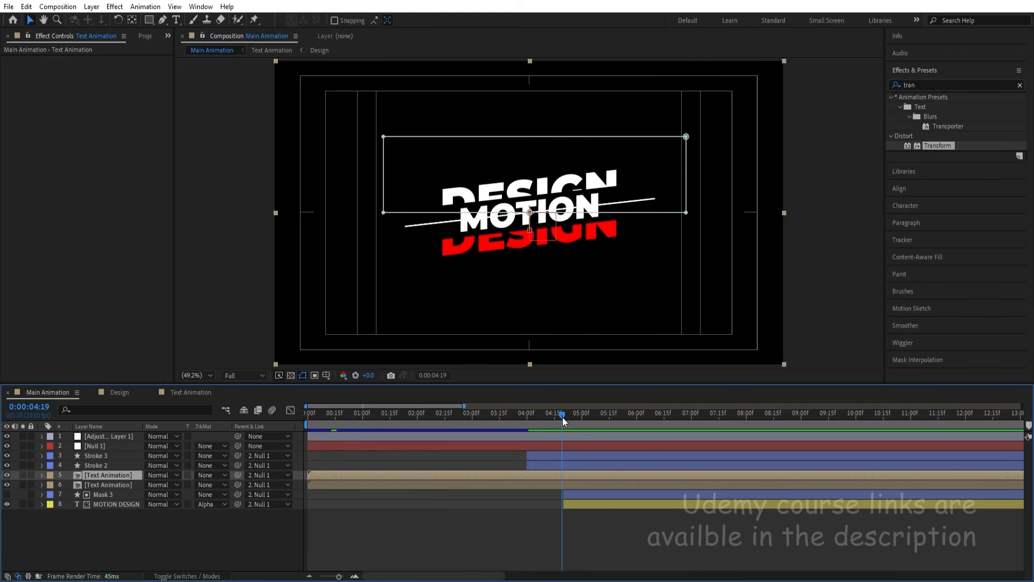
- Apply Gaussian Blur to the Design layer in Text Animation and keyframe its Blurriness at 0 at 0:00:04:20
double_click(562, 474)
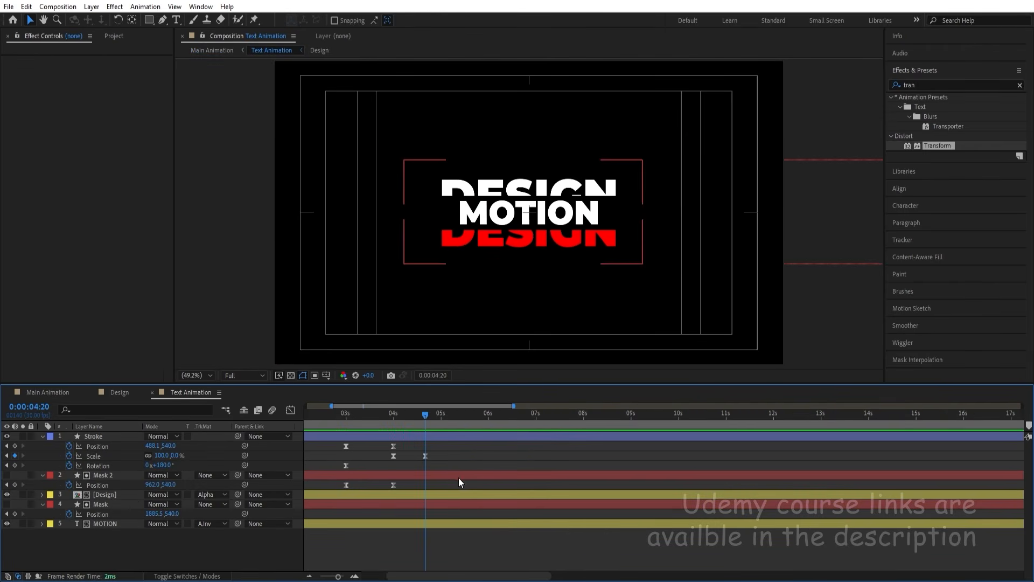
click(124, 495)
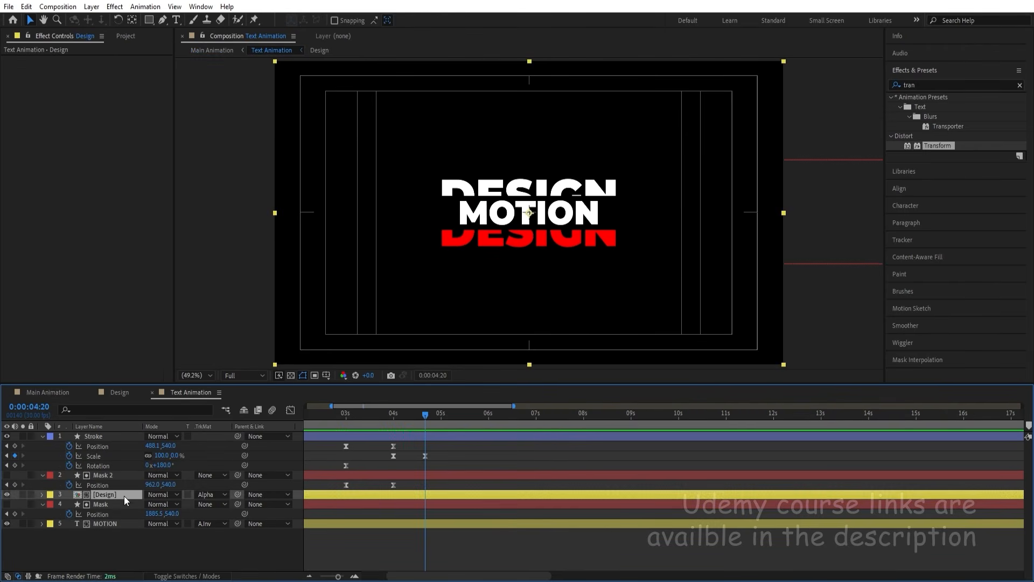
click(922, 86)
double_click(922, 87)
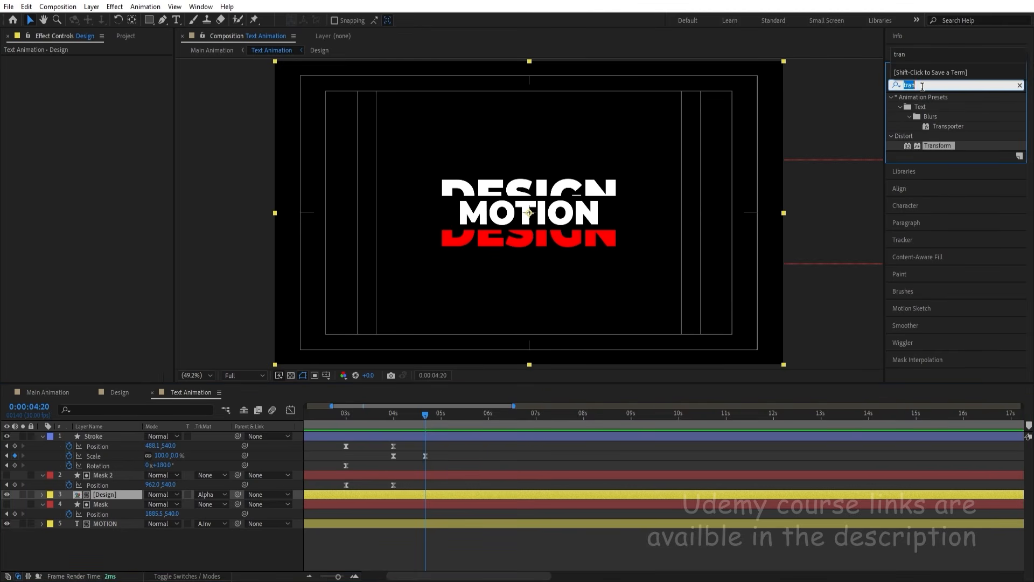
text(gau)
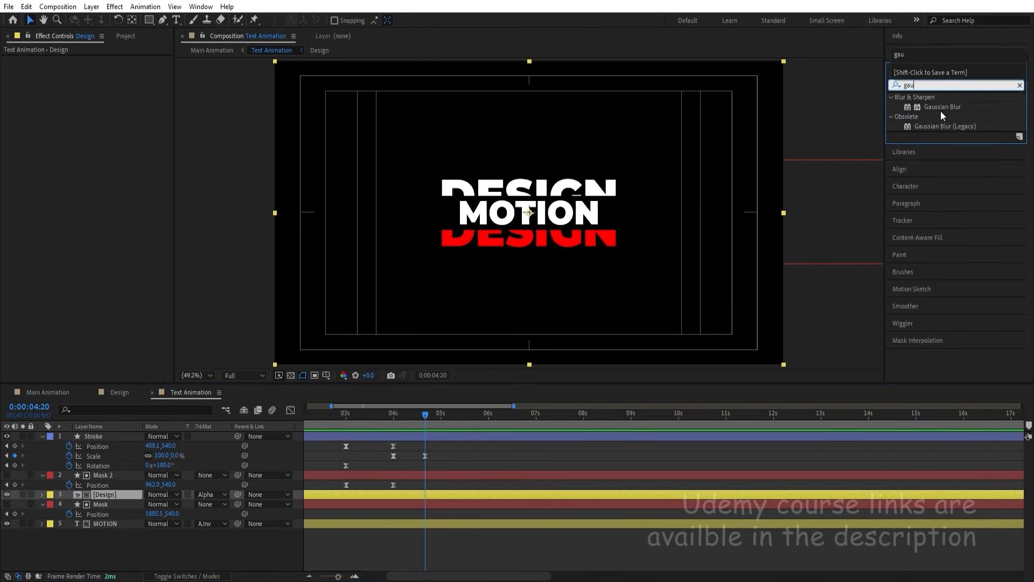
double_click(940, 107)
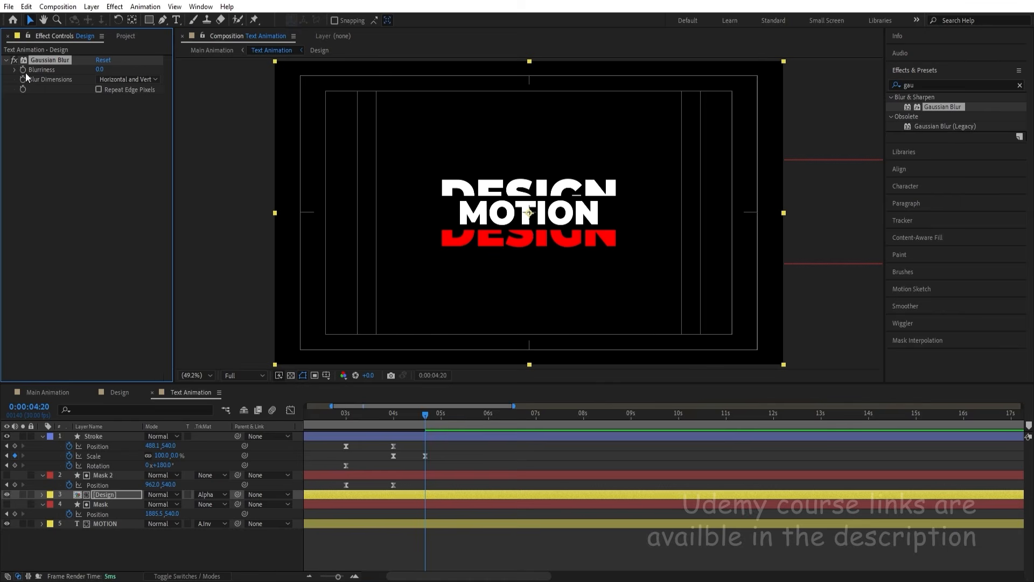
- Set the Design layer's Gaussian Blur Blurriness to about 13.2 at 0:00:06:00 in Text Animation, and return to Main Animation
click(63, 392)
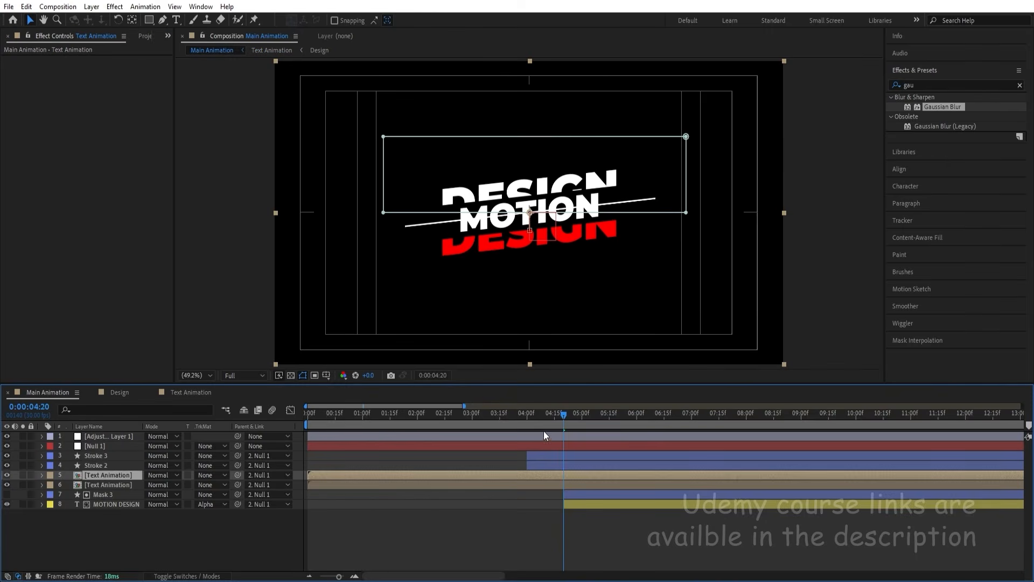
drag(561, 420, 636, 420)
double_click(620, 473)
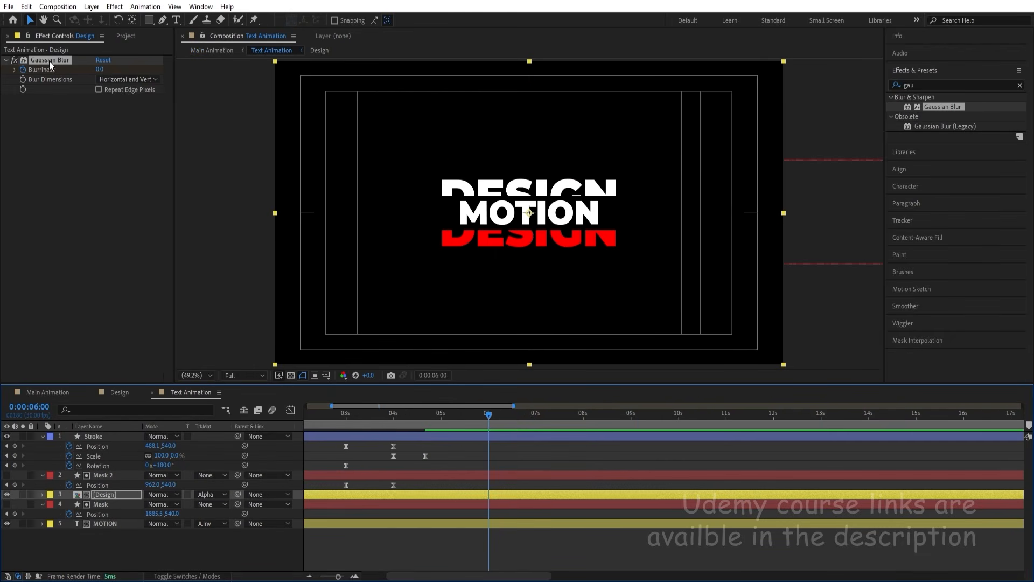
click(120, 493)
key(u)
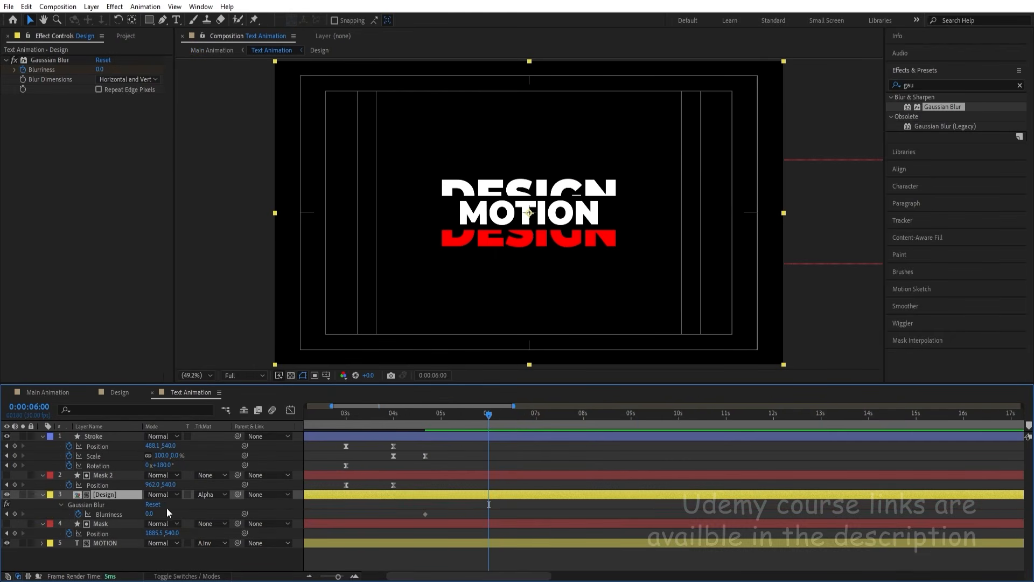
drag(149, 514, 218, 505)
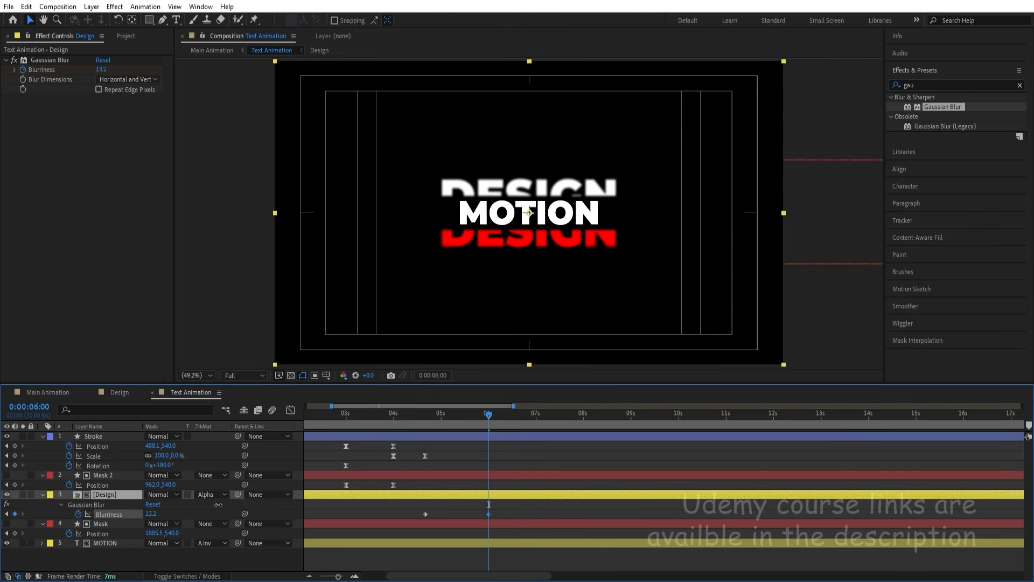
click(57, 391)
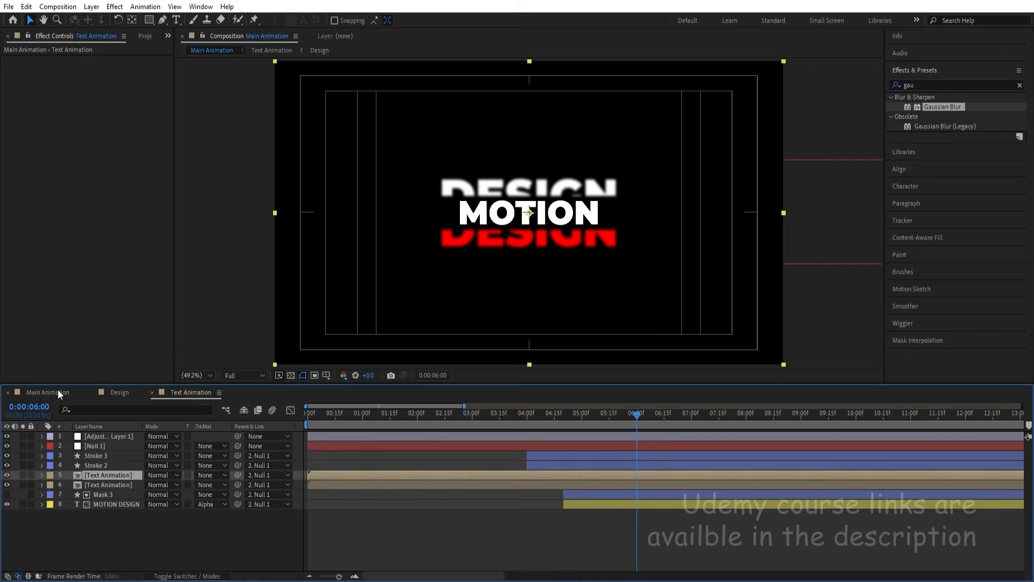
- Preview the blurred split in Main Animation from 0:00:04:12
click(549, 426)
key(space)
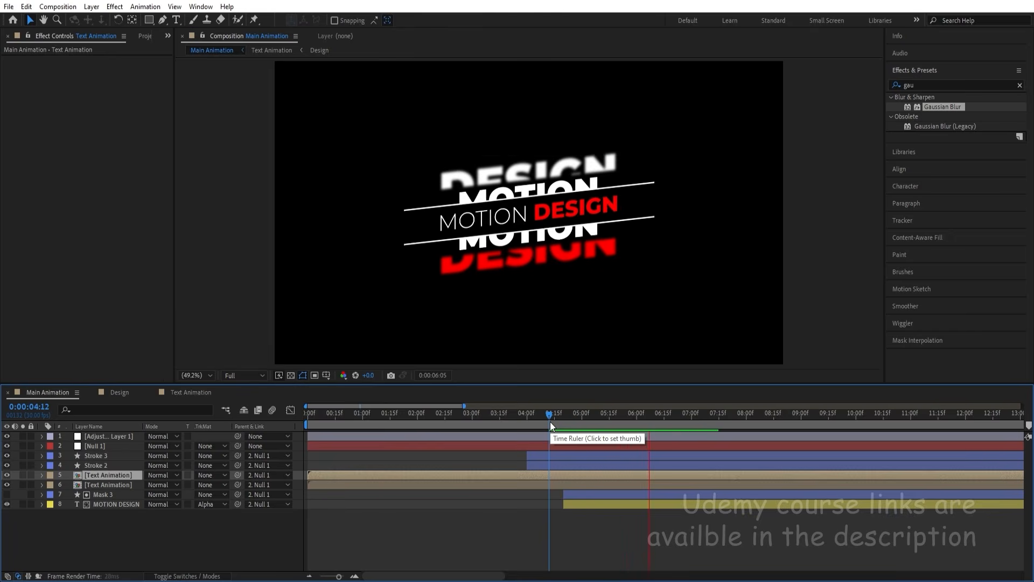
key(space)
- Raise the Design layer's Gaussian Blur Blurriness keyframe at 0:00:06:00 to about 30.2 in the Text Animation composition
click(203, 393)
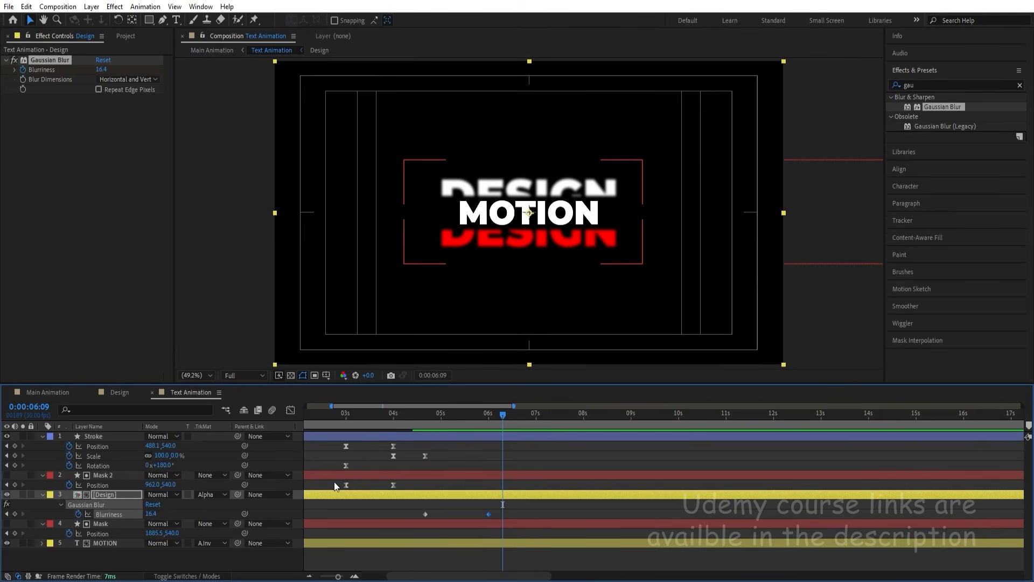
scroll(340, 473, left, 3)
key(j)
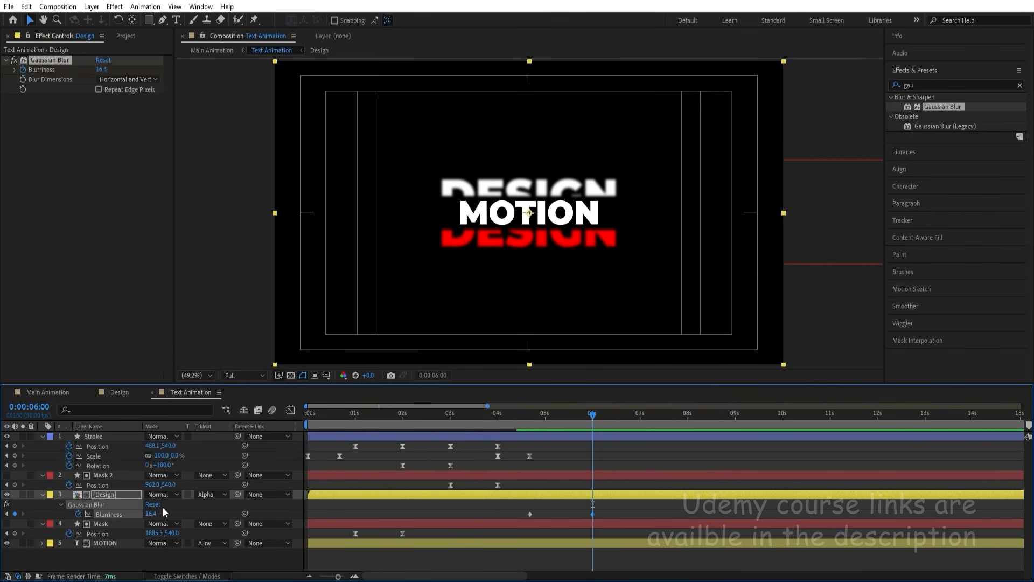
drag(153, 514, 210, 506)
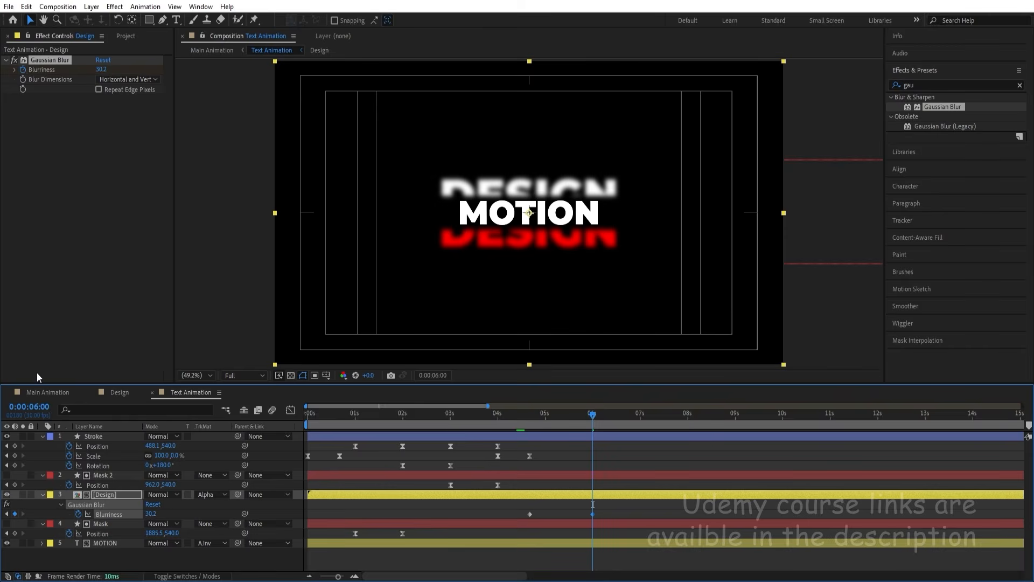
- Return to Main Animation and preview the whole title animation from the beginning
click(46, 392)
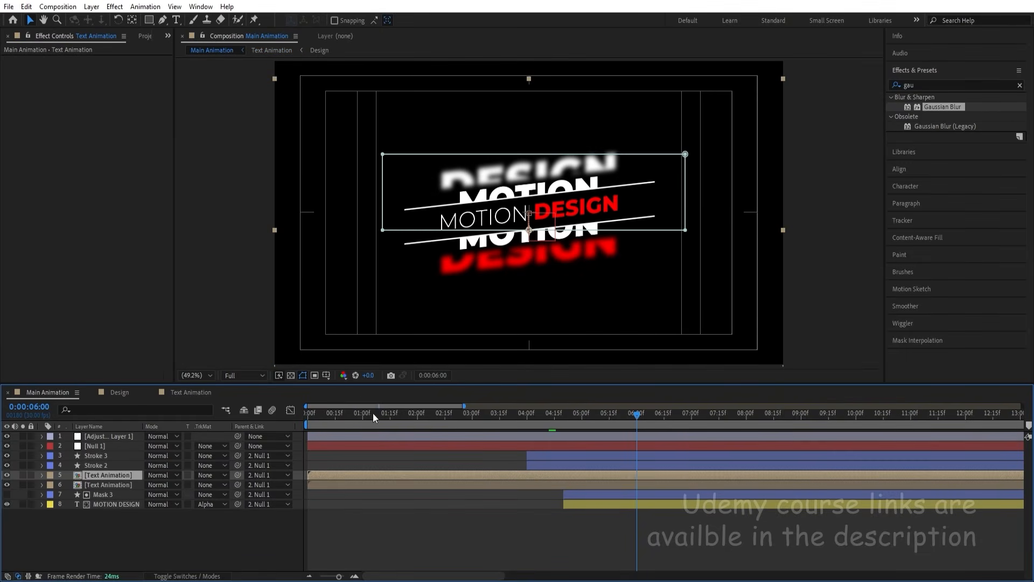
key(Home)
key(space)
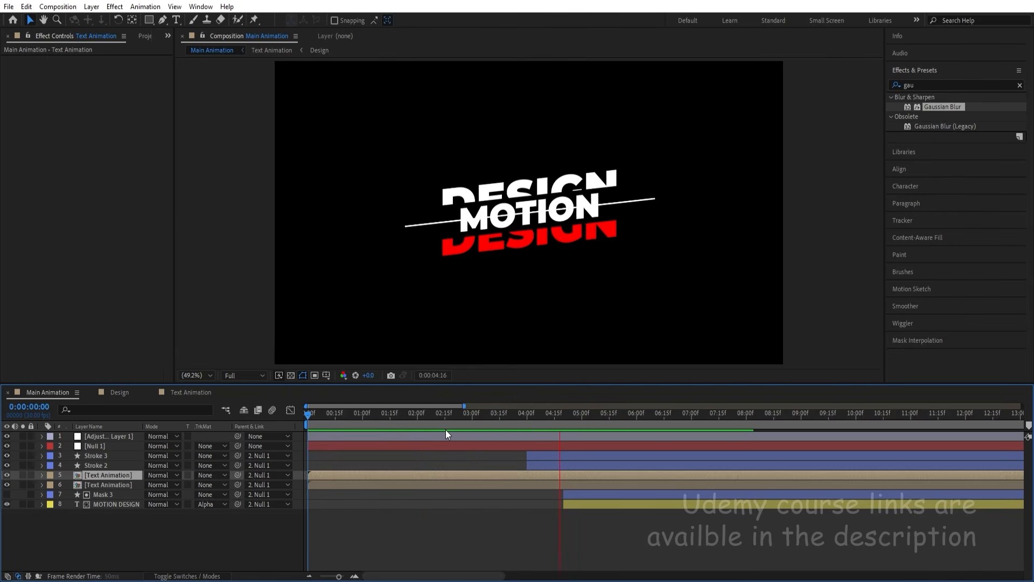
key(space)
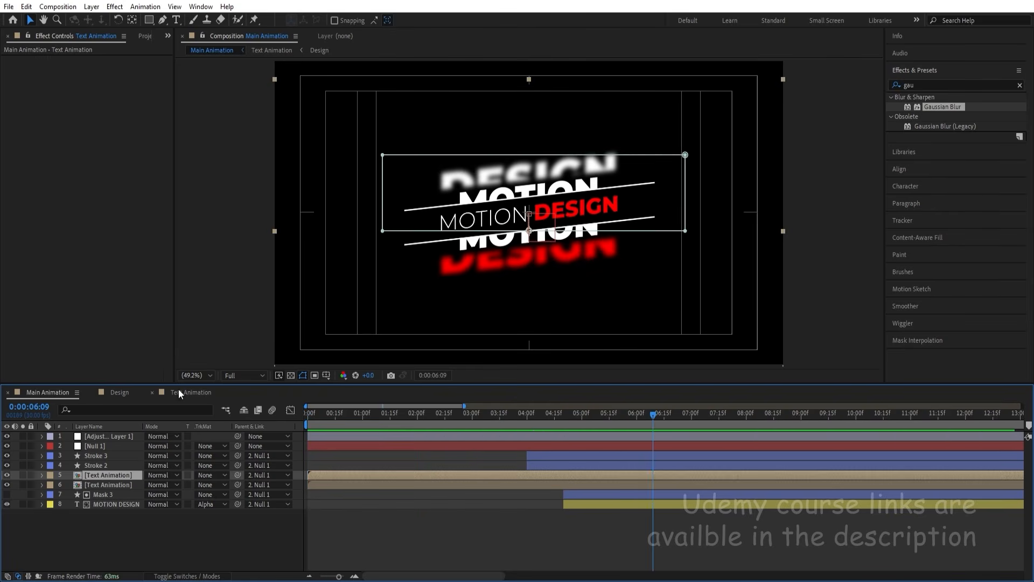
- Raise the Design layer's Blurriness keyframe at 0:00:06:00 to about 56.9 in Text Animation
click(179, 392)
key(j)
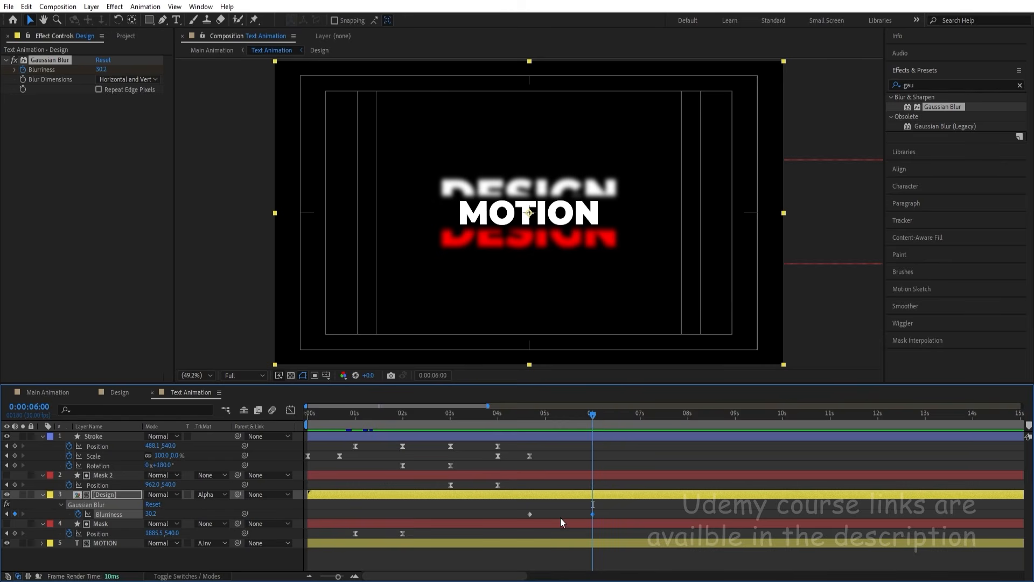
drag(169, 514, 275, 492)
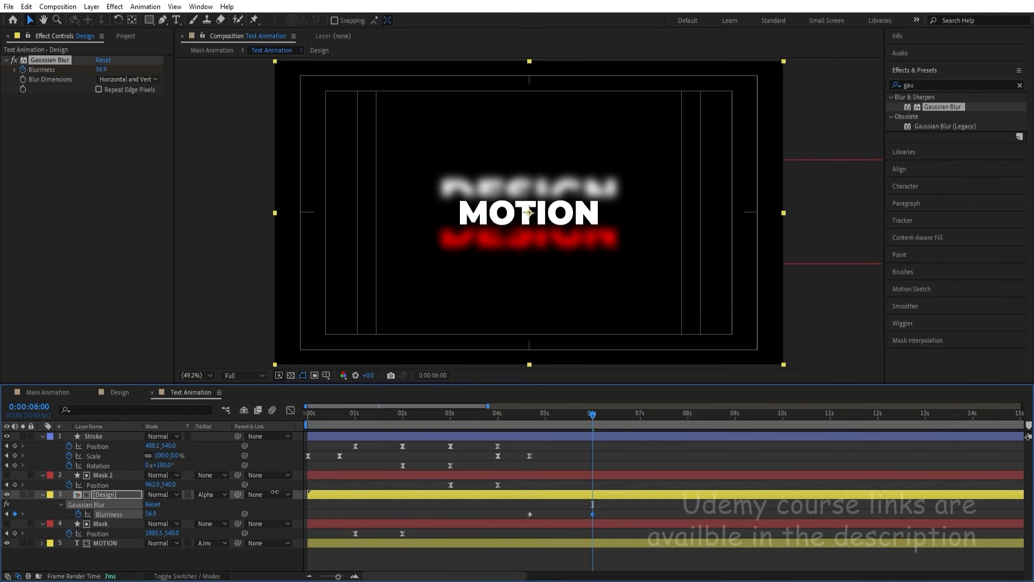
- Check the blur in Main Animation, and set the Design layer's Blurriness to 40 at 0:00:06:00 in Text Animation
click(51, 391)
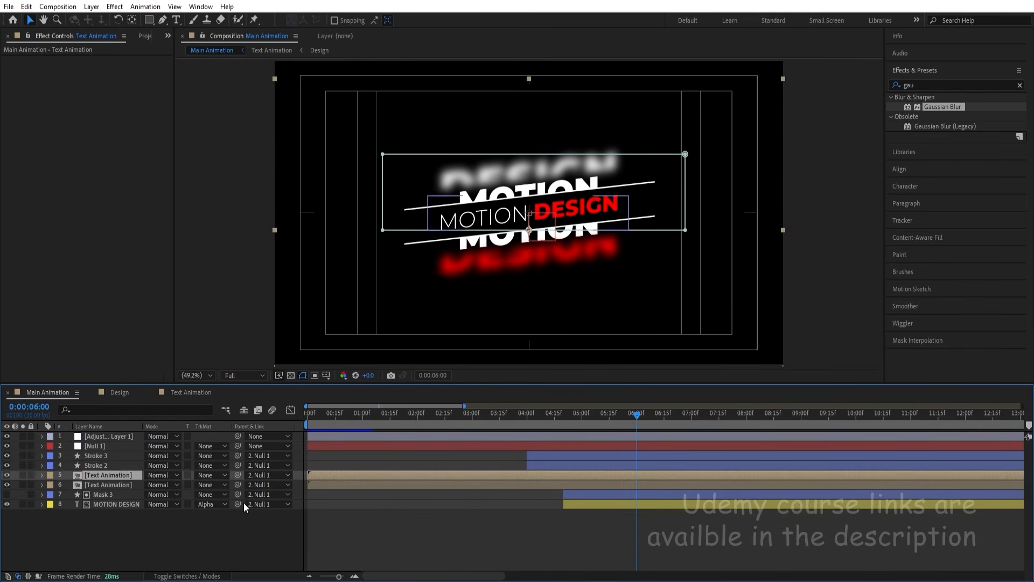
click(199, 391)
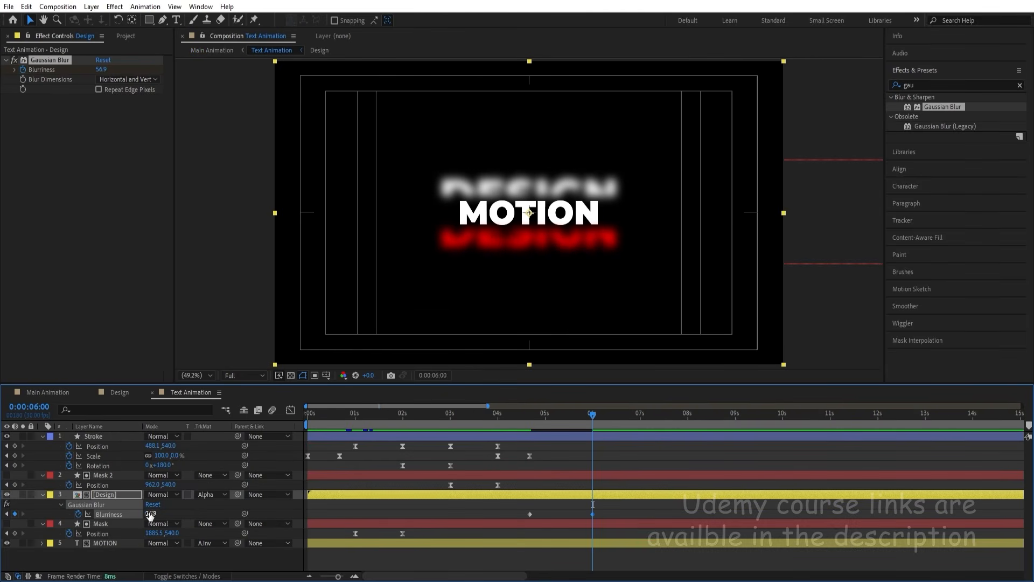
key(Return)
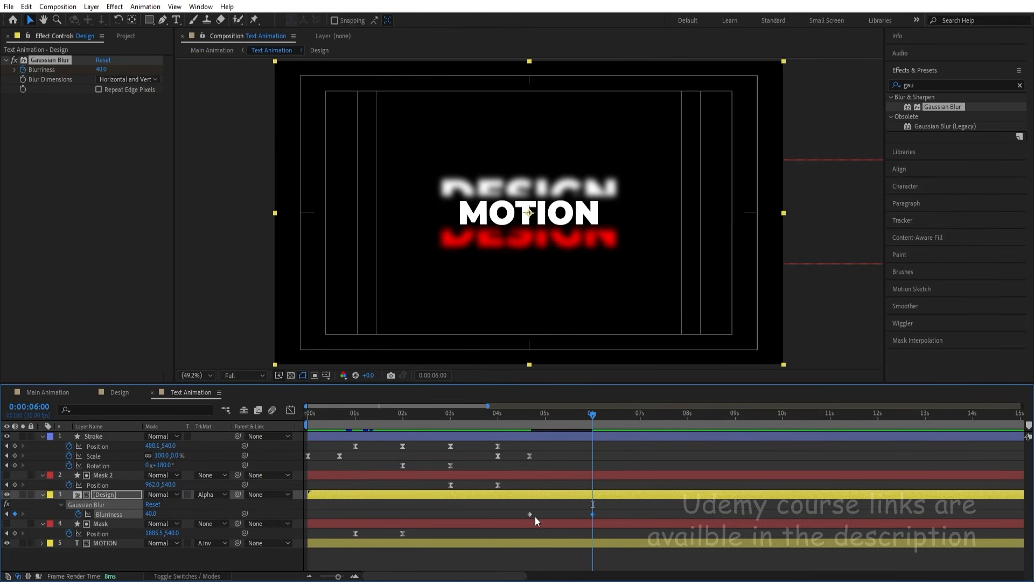
- Easy-ease both Blurriness keyframes of the Design layer and lengthen the 0:00:06:00 keyframe's incoming influence in the speed graph
drag(516, 521, 606, 514)
click(290, 410)
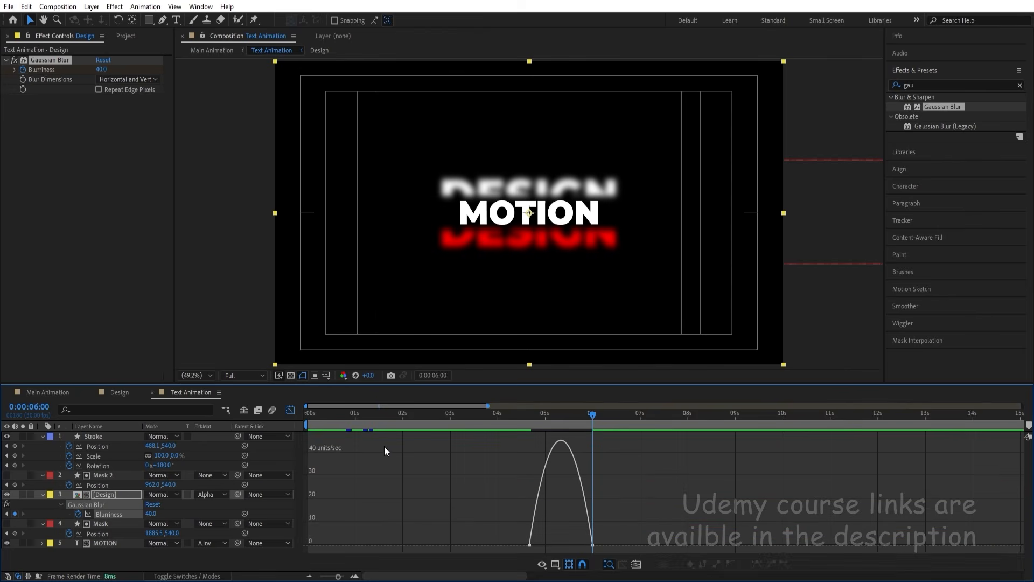
drag(622, 512, 492, 554)
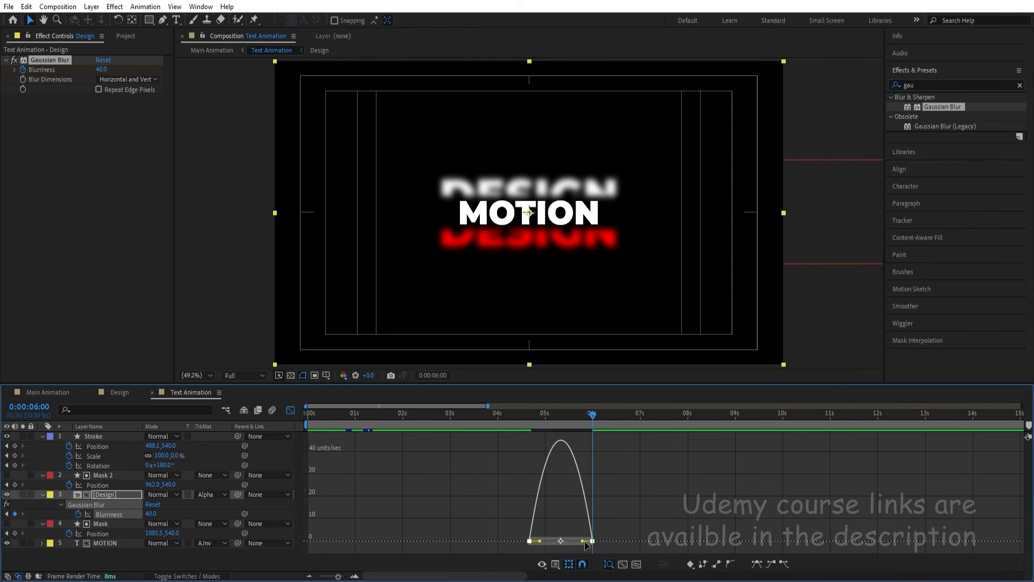
drag(584, 541, 556, 541)
click(290, 410)
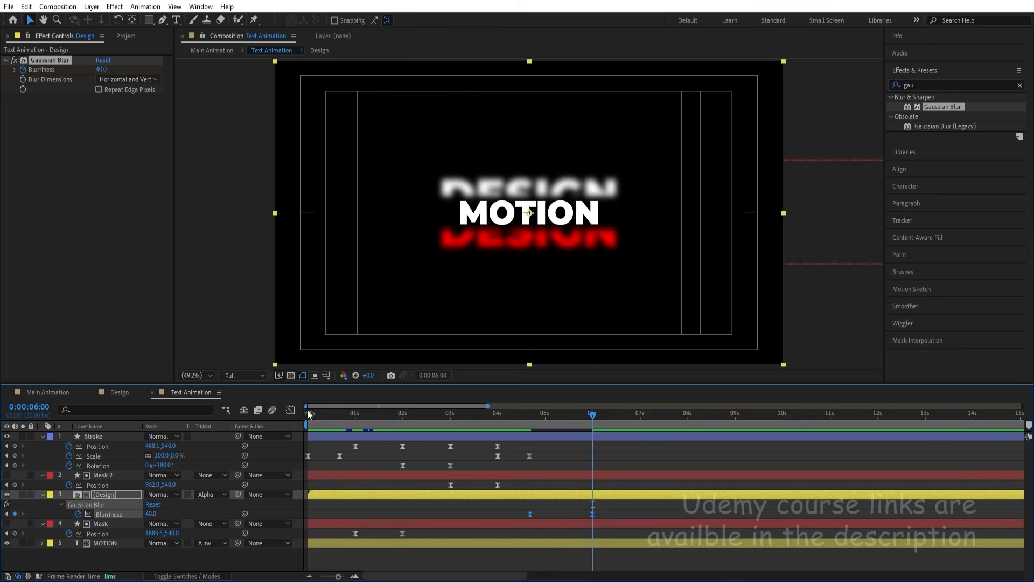
- Move the playhead to 0:00:00:00 and preview the eased blur in the Main Animation composition
click(308, 414)
click(48, 392)
key(space)
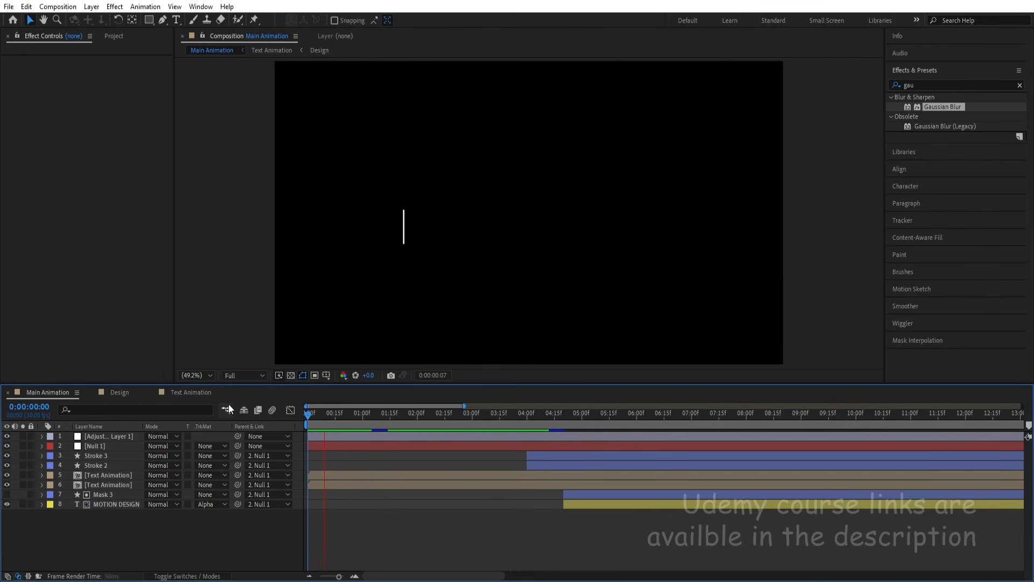